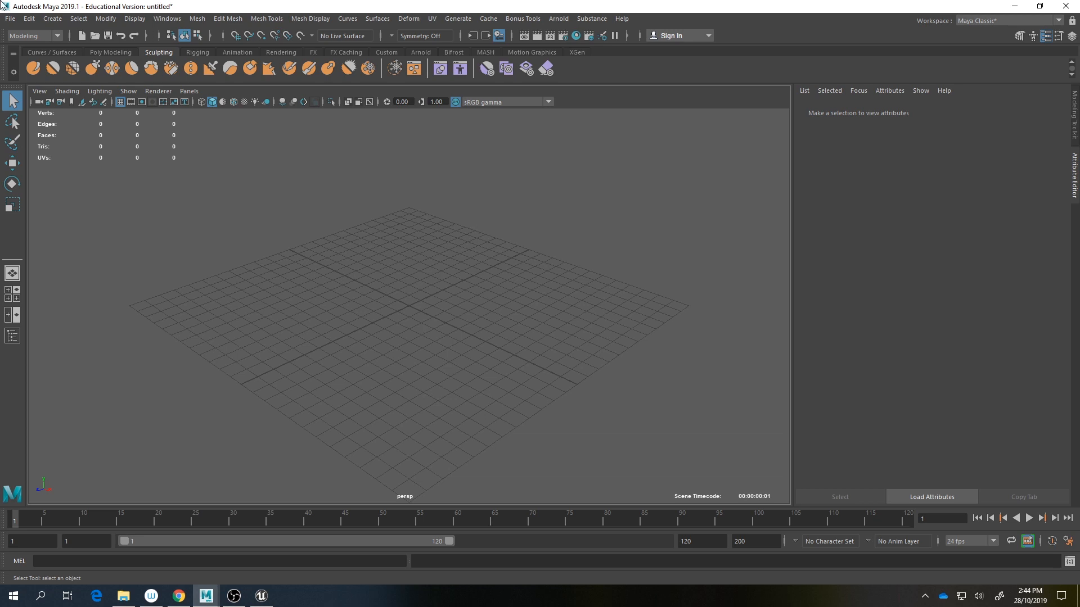
Step: Open Froggo_Char_Master_Pose.mb from H:\Work\Teaching\Froggo_Char\Maya without saving the untitled scene
click(11, 18)
click(28, 29)
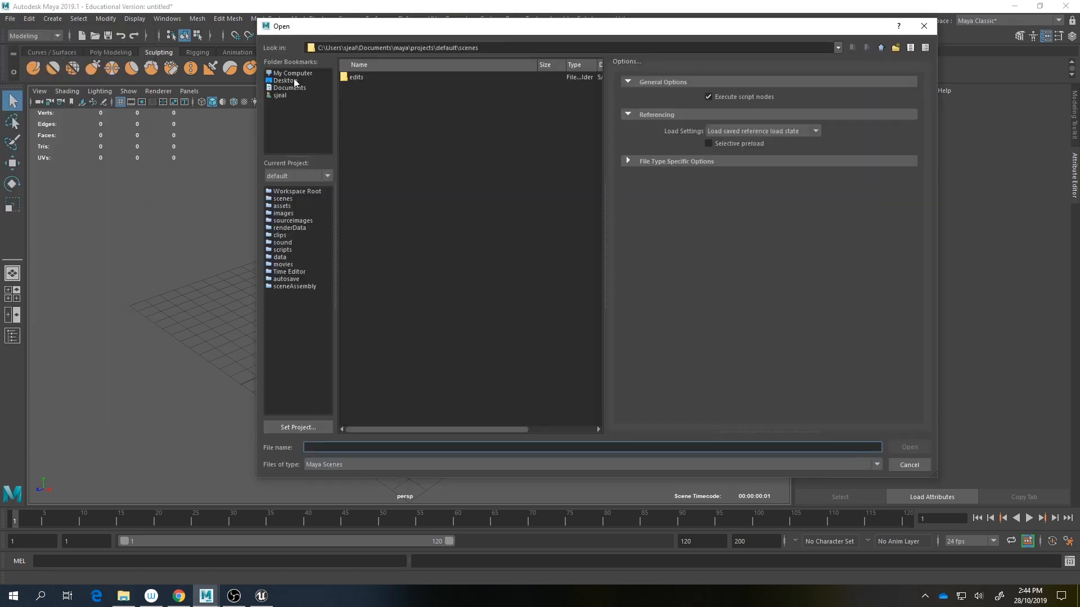
click(292, 74)
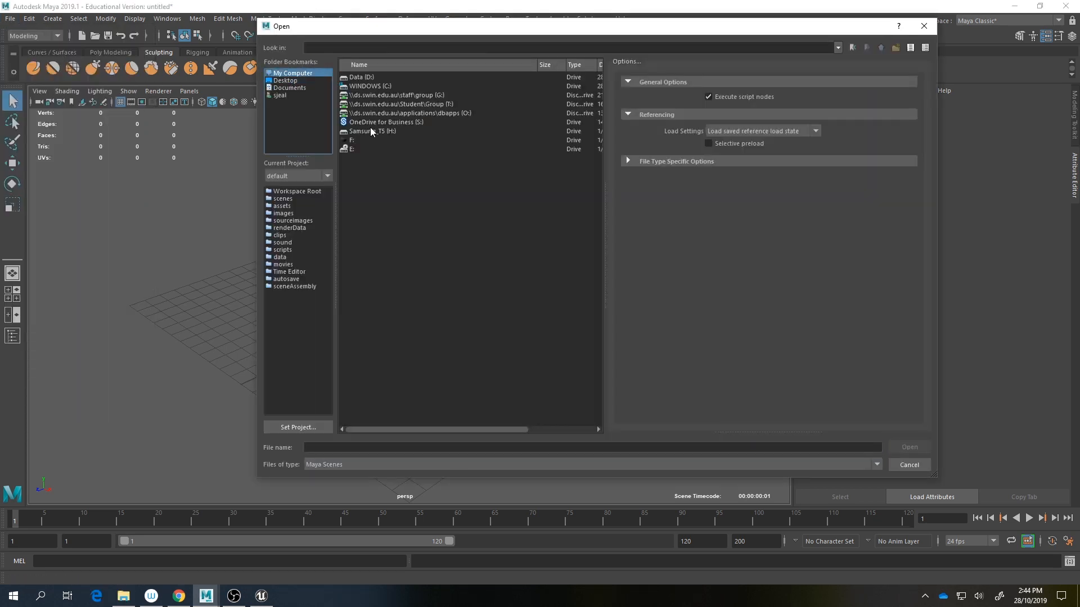
double_click(370, 132)
double_click(360, 106)
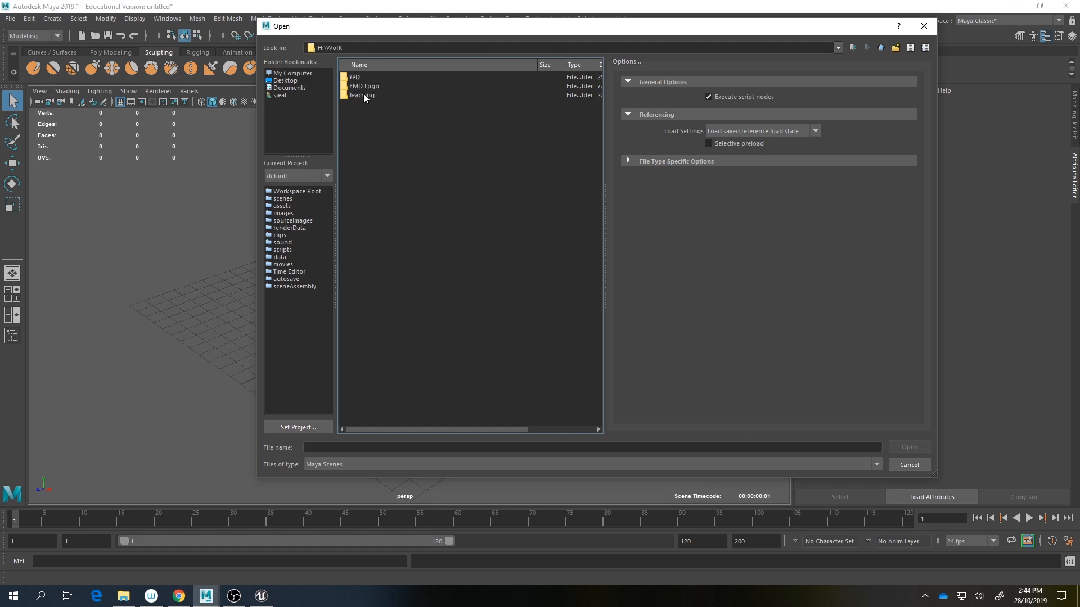
double_click(363, 95)
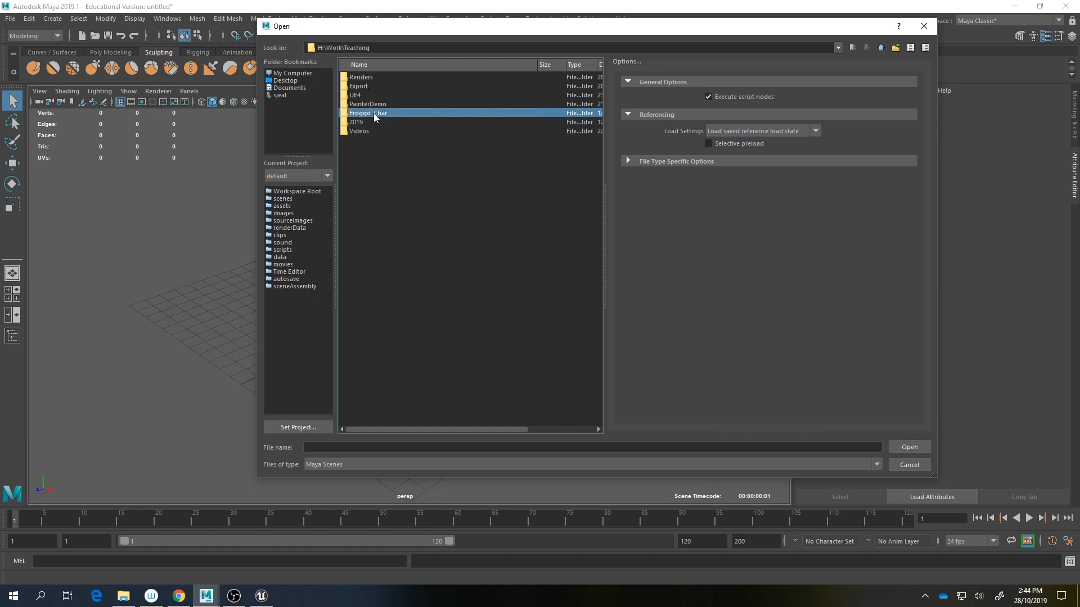
double_click(374, 113)
double_click(363, 94)
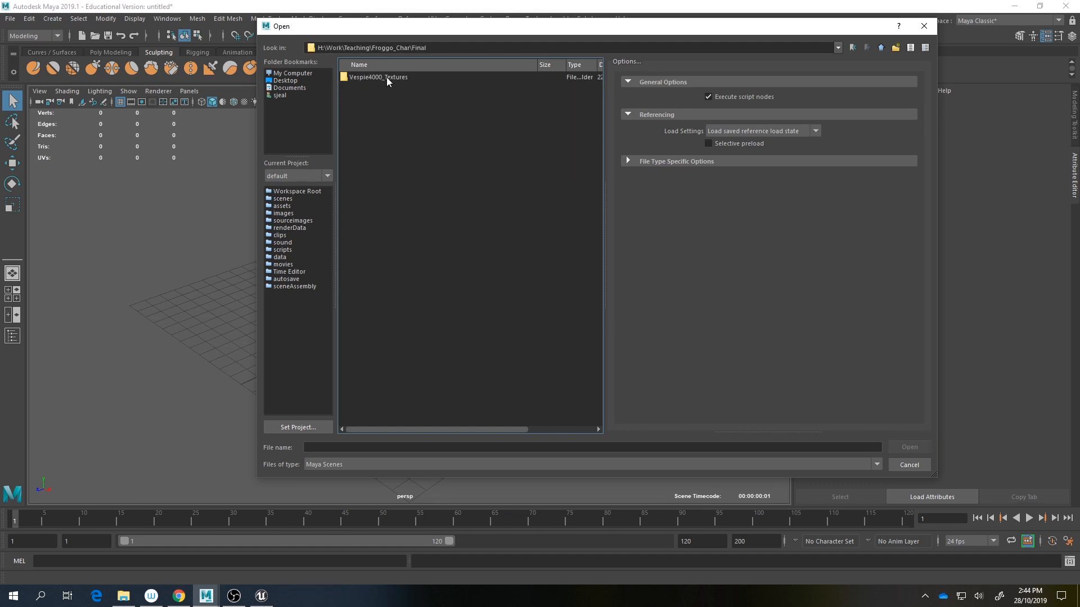
key(BackSpace)
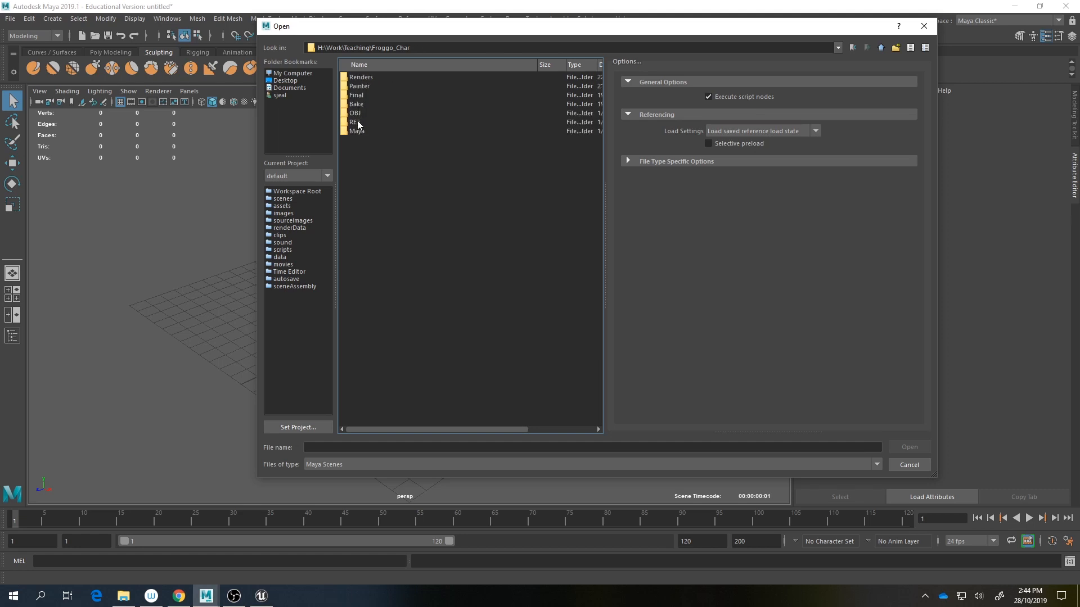
double_click(362, 130)
double_click(384, 83)
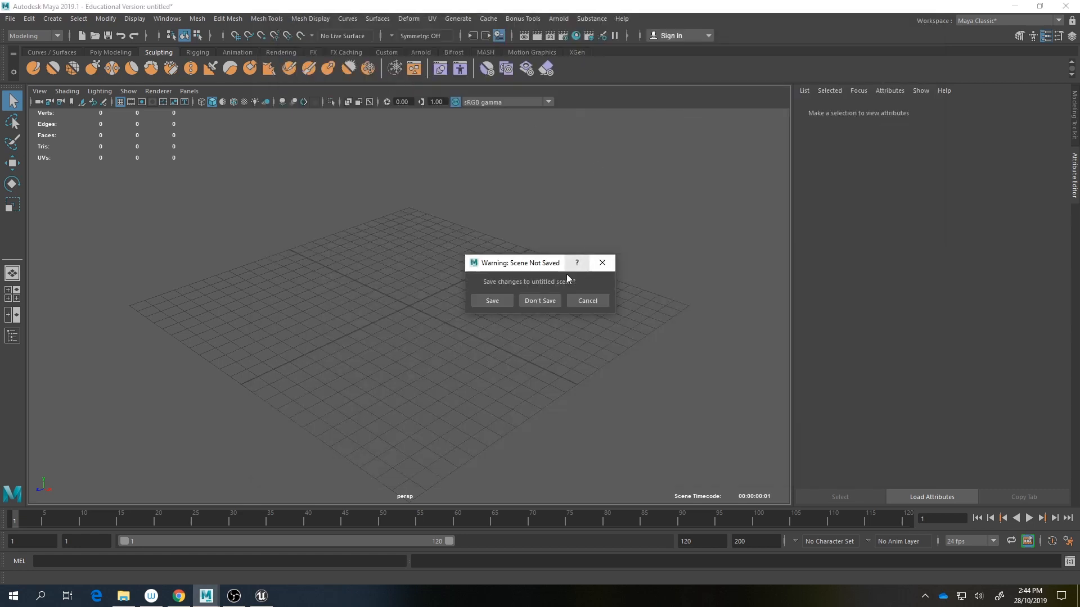
click(562, 299)
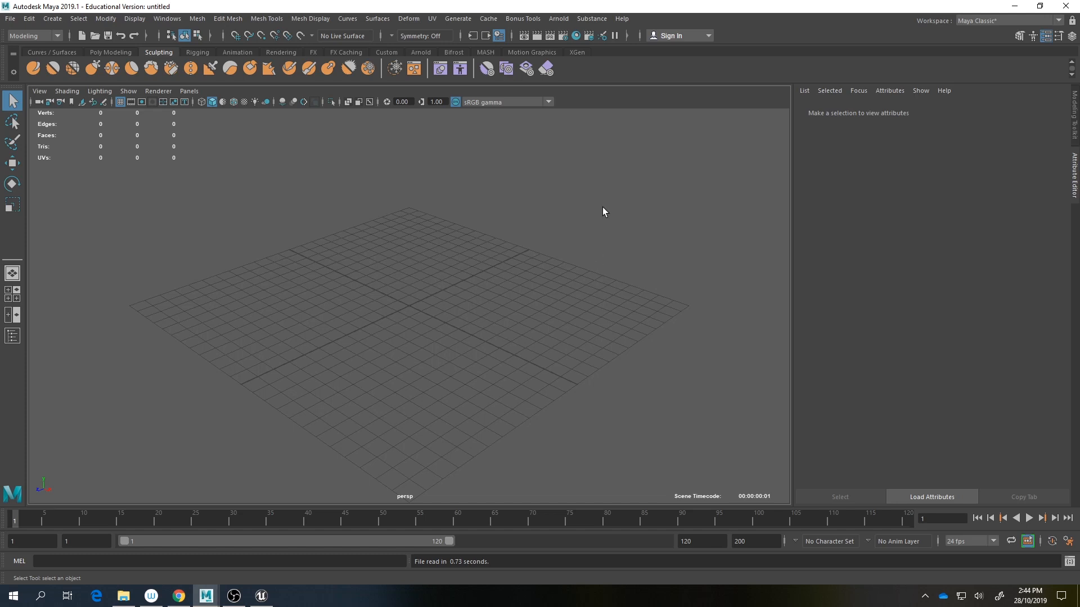
Step: Examine the posed frog and hoverbike from several angles, checking the frog body mesh
alt+drag(493, 213, 463, 232)
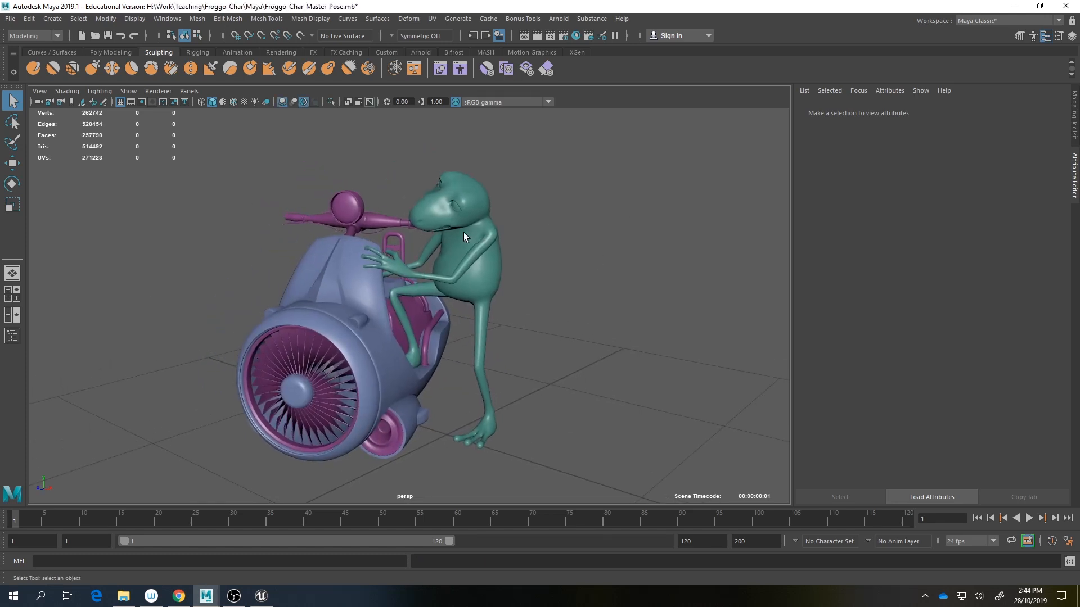
alt+right_drag(463, 232, 744, 371)
alt+drag(528, 348, 596, 356)
alt+middle_drag(595, 356, 574, 478)
mouse_move(440, 319)
alt+mouse_down()
mouse_move(460, 320)
mouse_move(443, 335)
alt+mouse_up()
alt+right_drag(444, 335, 382, 337)
alt+middle_drag(459, 416, 513, 289)
alt+right_drag(513, 289, 444, 298)
alt+middle_drag(444, 304, 425, 292)
alt+drag(425, 293, 492, 275)
click(497, 268)
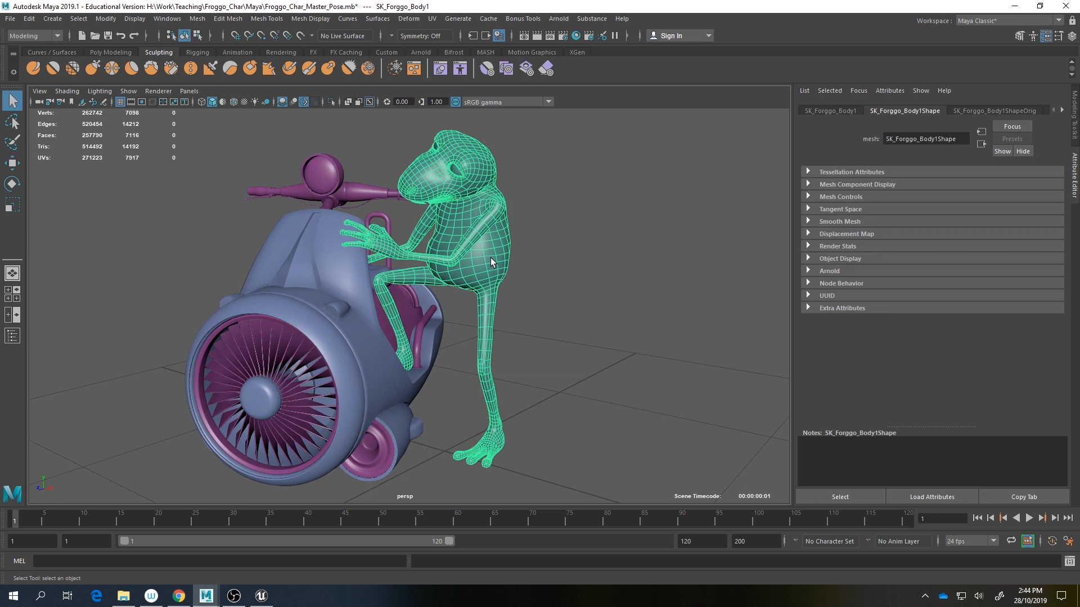
click(305, 325)
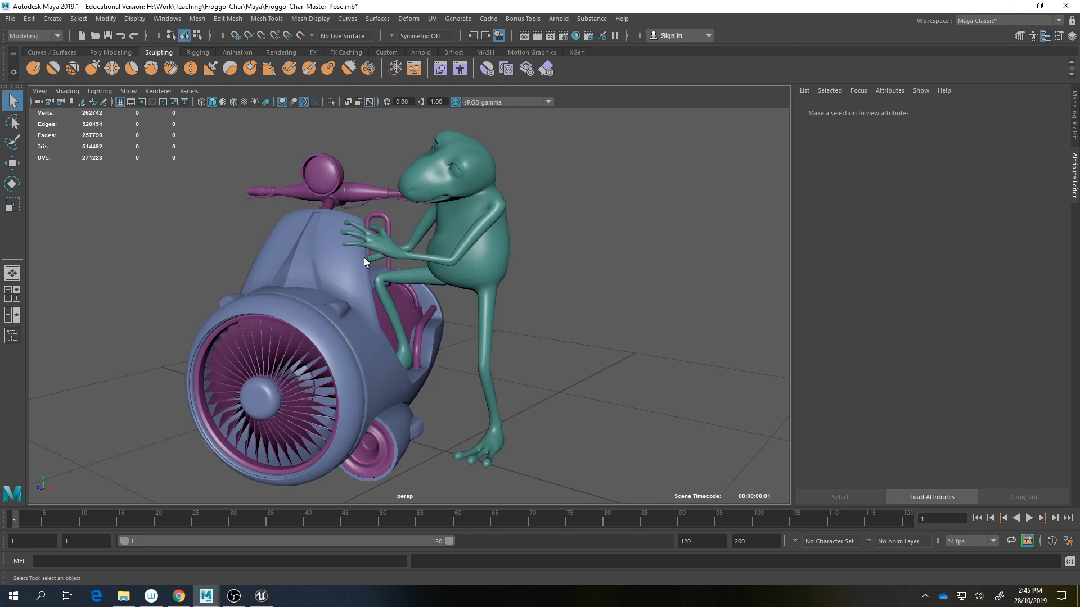
alt+drag(521, 213, 433, 248)
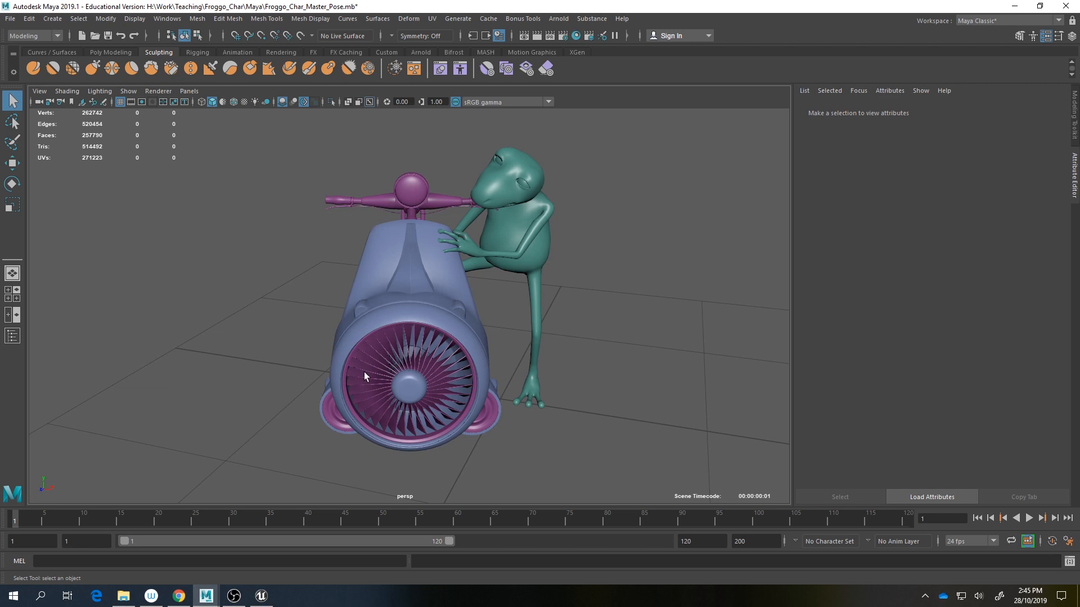
Step: Show the Outliner beside the perspective view, widen it for long names, and frame the models closer
click(12, 314)
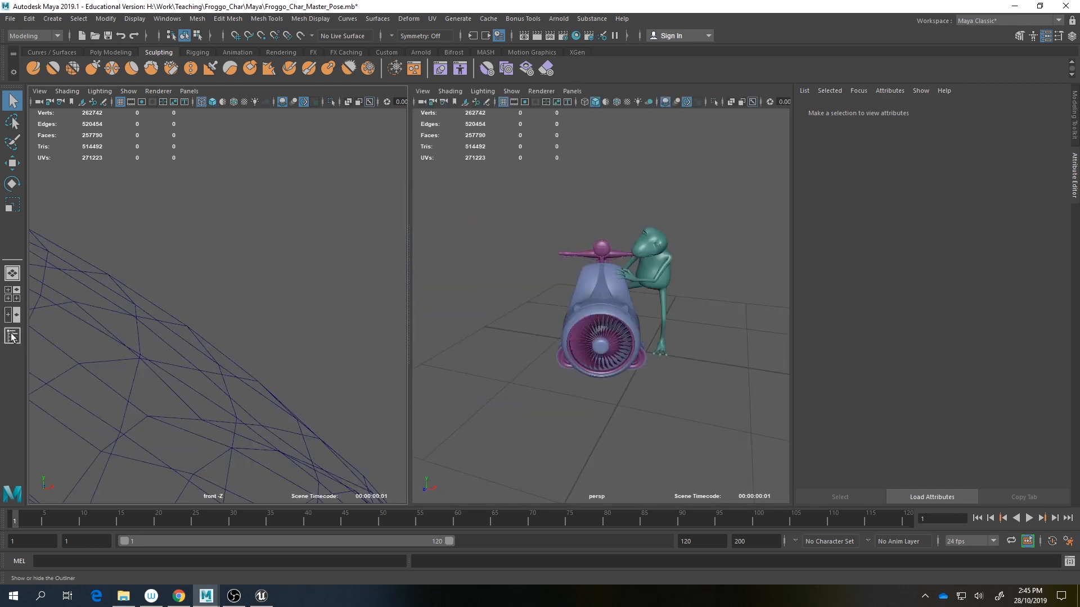
click(12, 274)
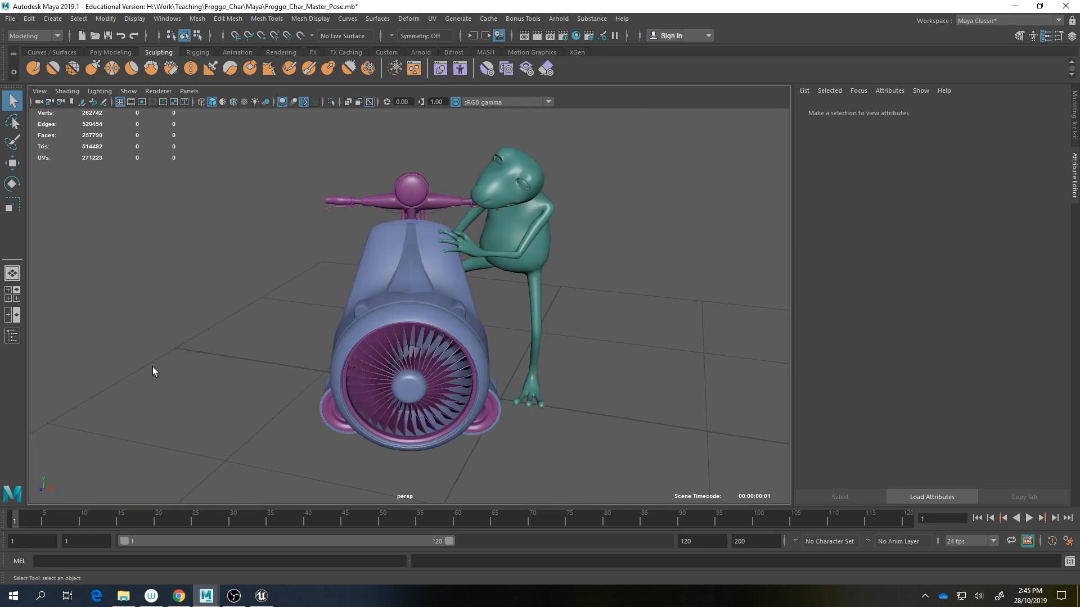
click(18, 340)
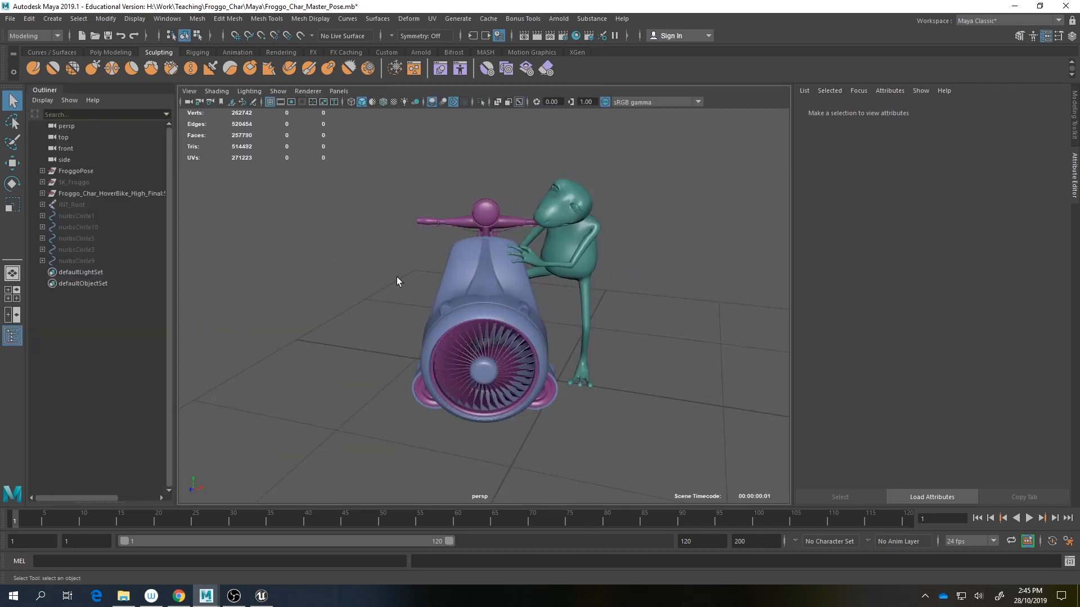
alt+middle_drag(375, 266, 305, 281)
alt+right_drag(305, 280, 399, 297)
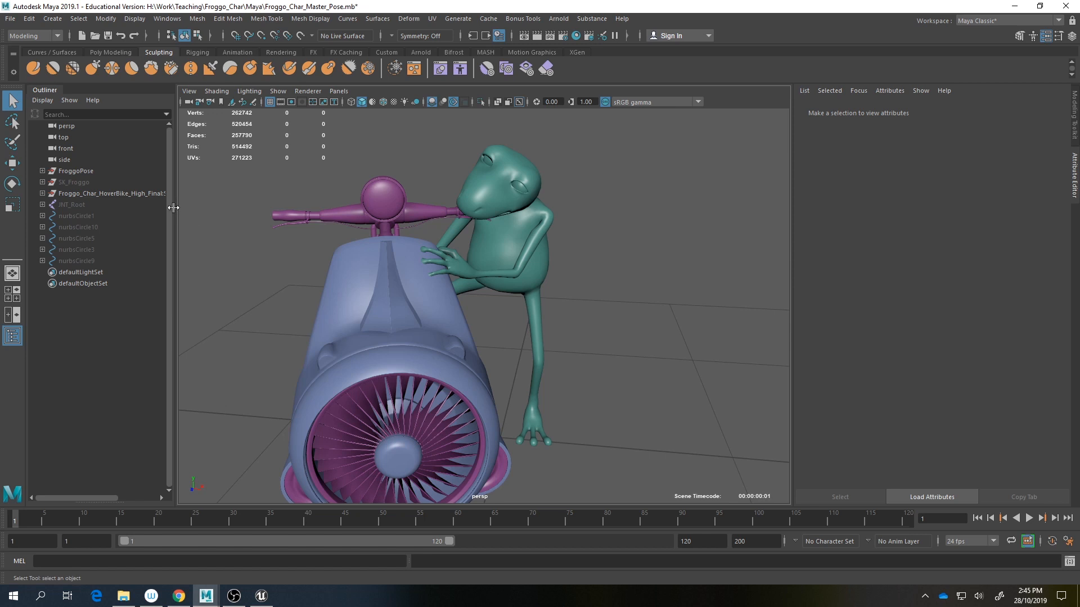
drag(173, 208, 219, 208)
Step: Reorder the hoverbike group in the Outliner so it sits directly below FroggoPose
click(84, 171)
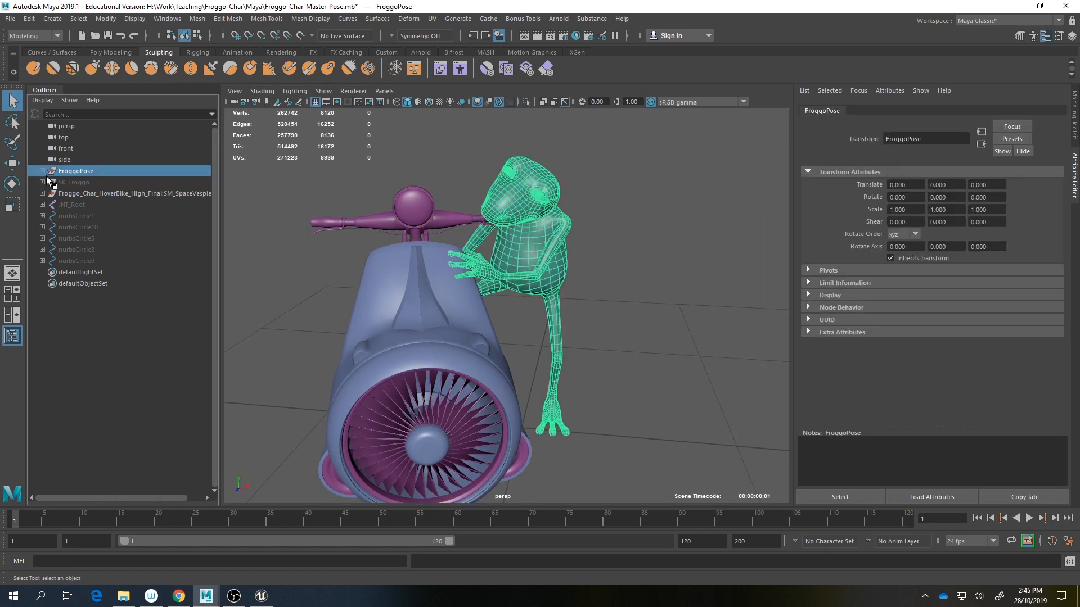
click(76, 195)
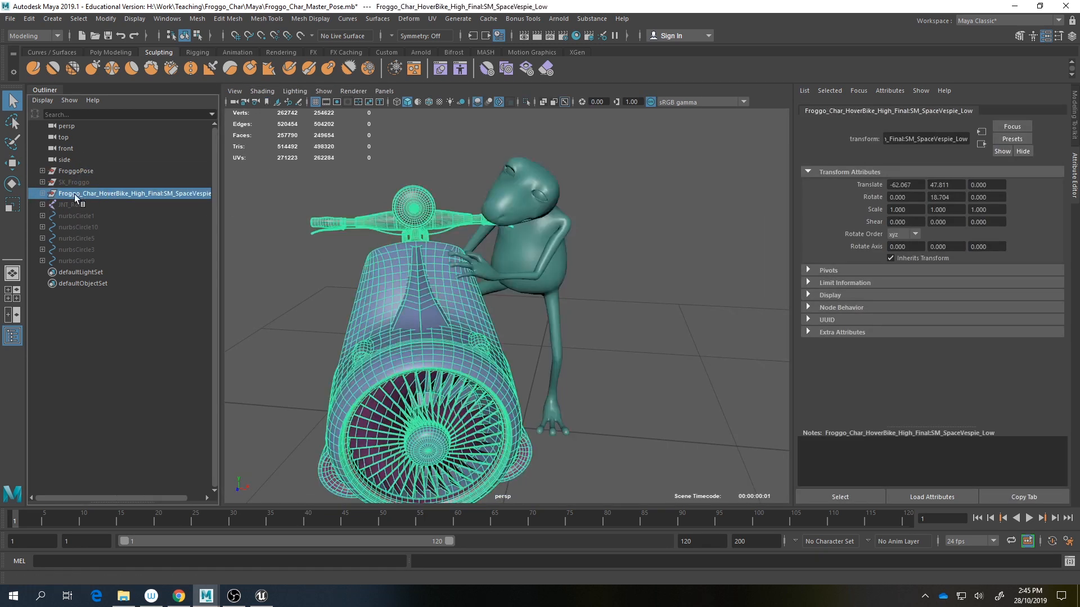
drag(76, 196, 105, 187)
Step: Inspect the right eye and body meshes inside the FroggoPose group, then collapse the group
click(42, 171)
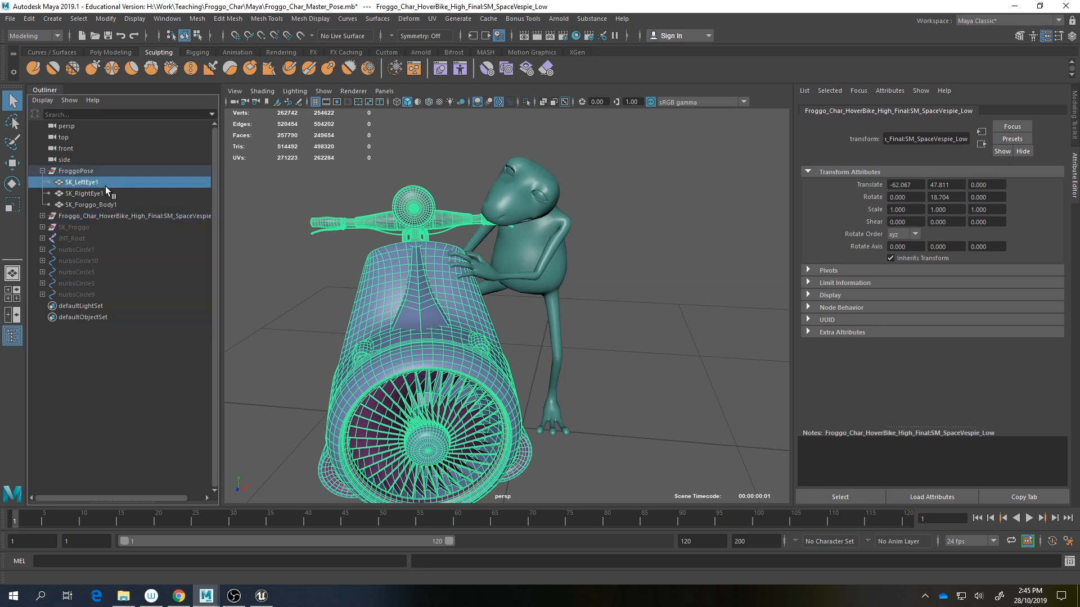
click(102, 193)
click(96, 203)
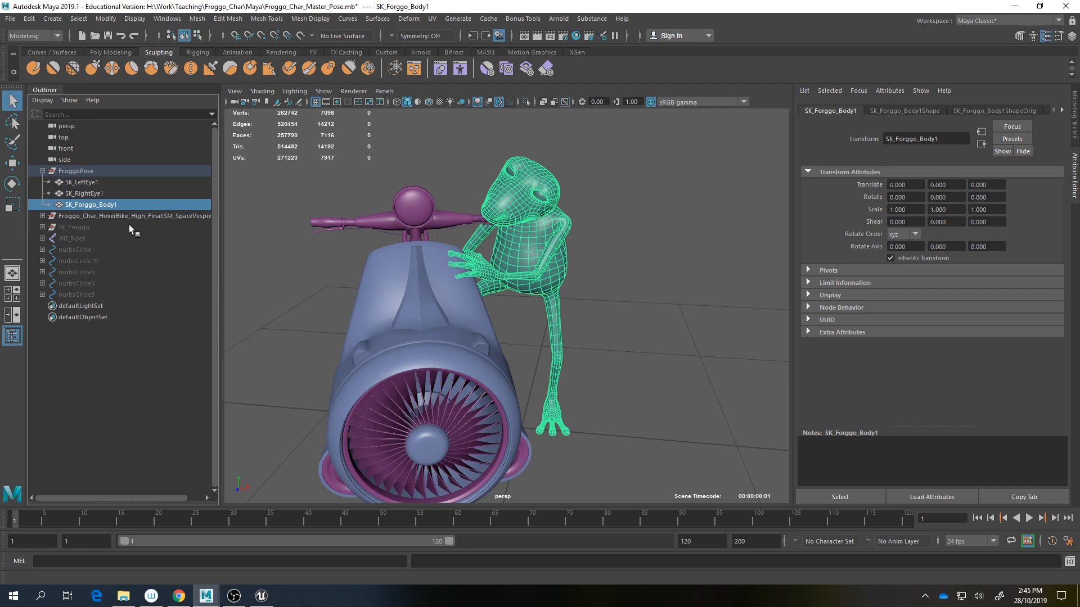
click(41, 170)
Step: Snap the pivots of the FroggoPose and hoverbike groups to the grid origin
click(79, 173)
shift+click(82, 181)
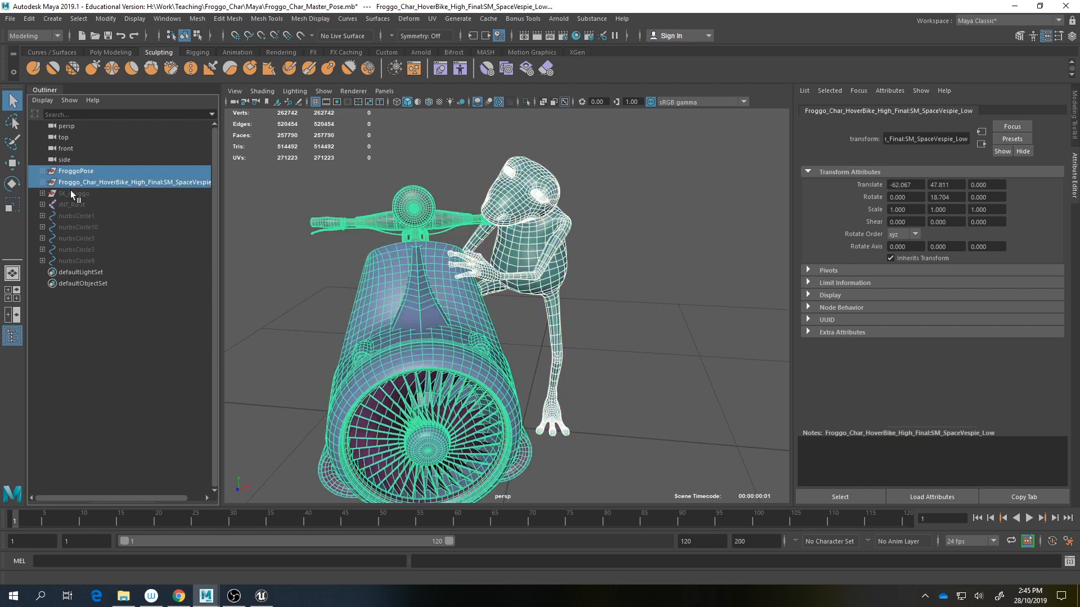
key(f)
mouse_move(427, 293)
alt+mouse_down()
mouse_move(450, 315)
mouse_move(445, 290)
alt+mouse_up()
key(w)
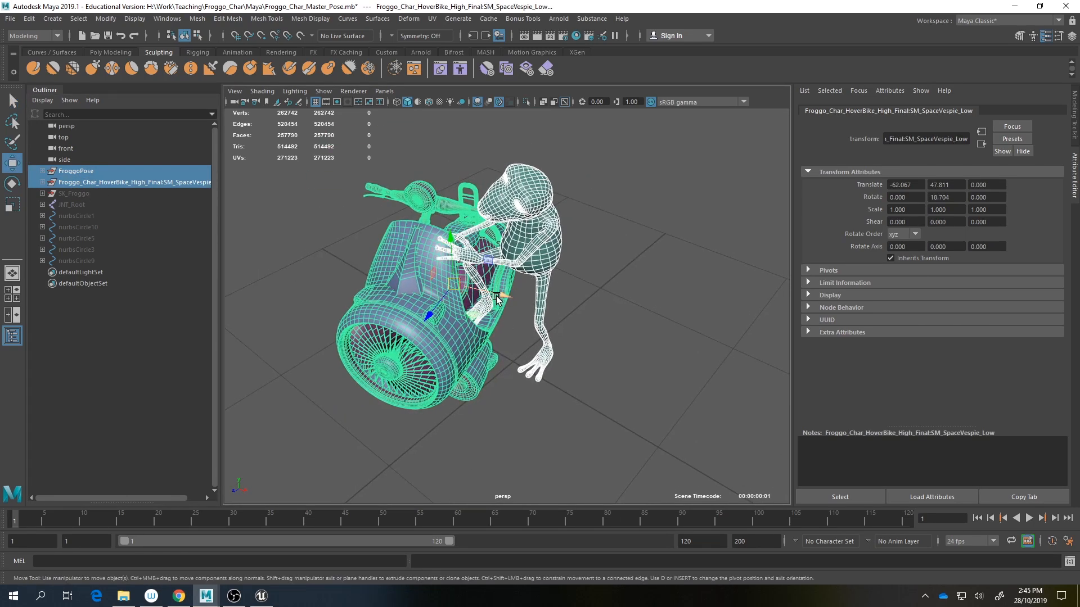
key(d)
drag(476, 285, 561, 349)
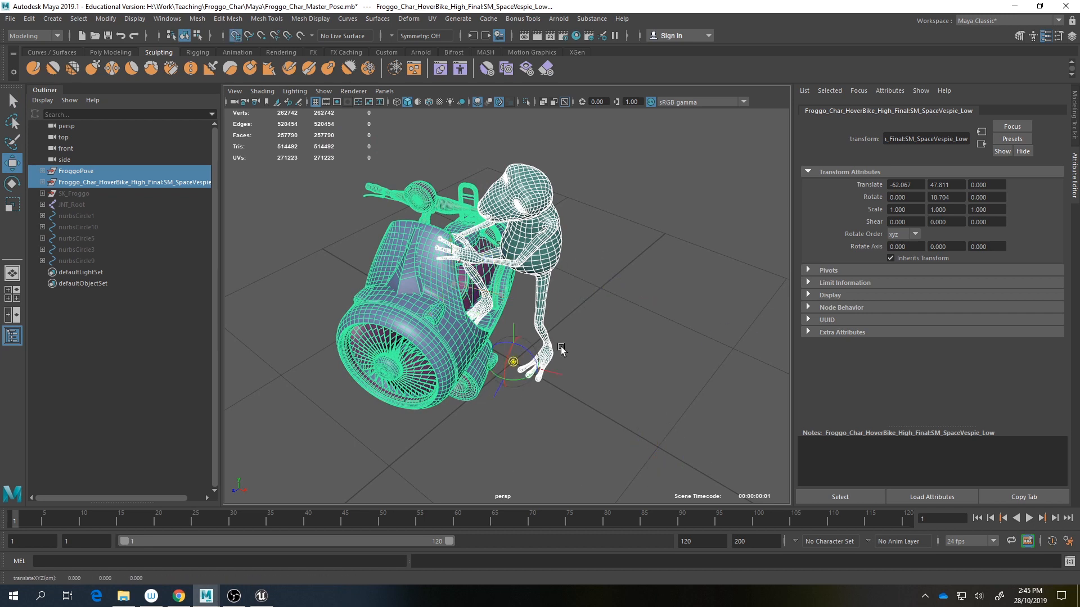
click(561, 350)
Step: Check the pivots of the eye and body meshes inside the FroggoPose group
click(532, 235)
click(44, 172)
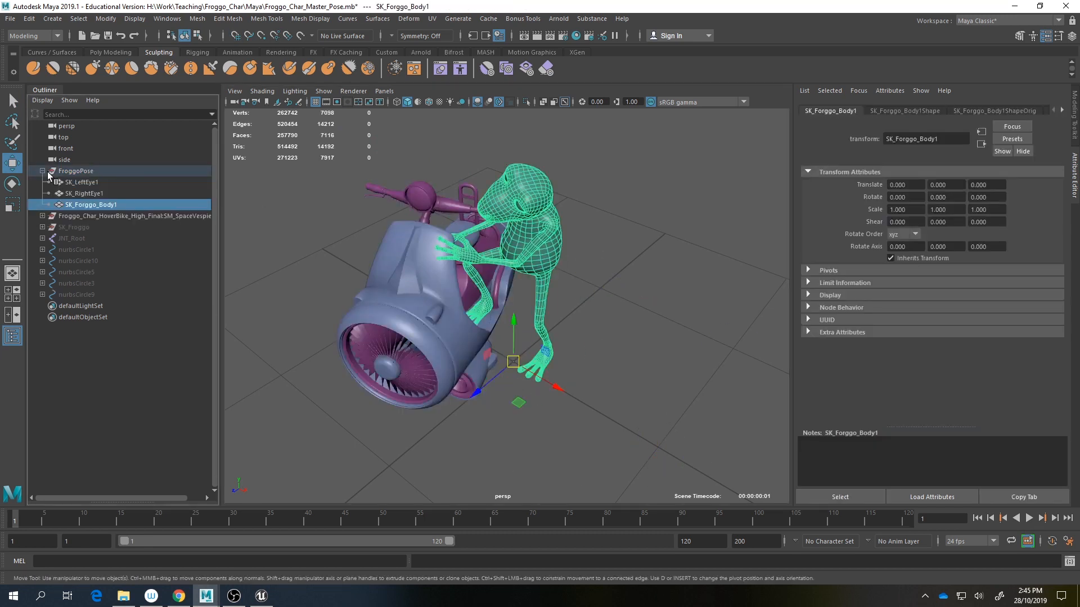
click(81, 182)
shift+click(89, 205)
alt+drag(506, 303, 525, 284)
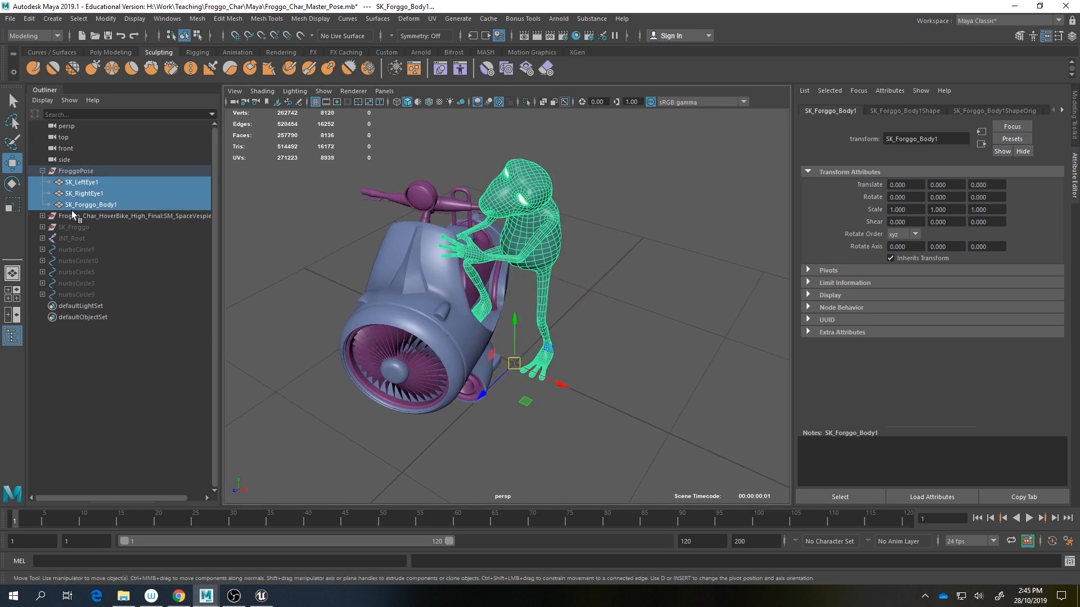
Step: Expand the hoverbike group and examine its Interior and Body subgroups and their meshes
click(42, 216)
click(89, 228)
click(49, 239)
click(48, 227)
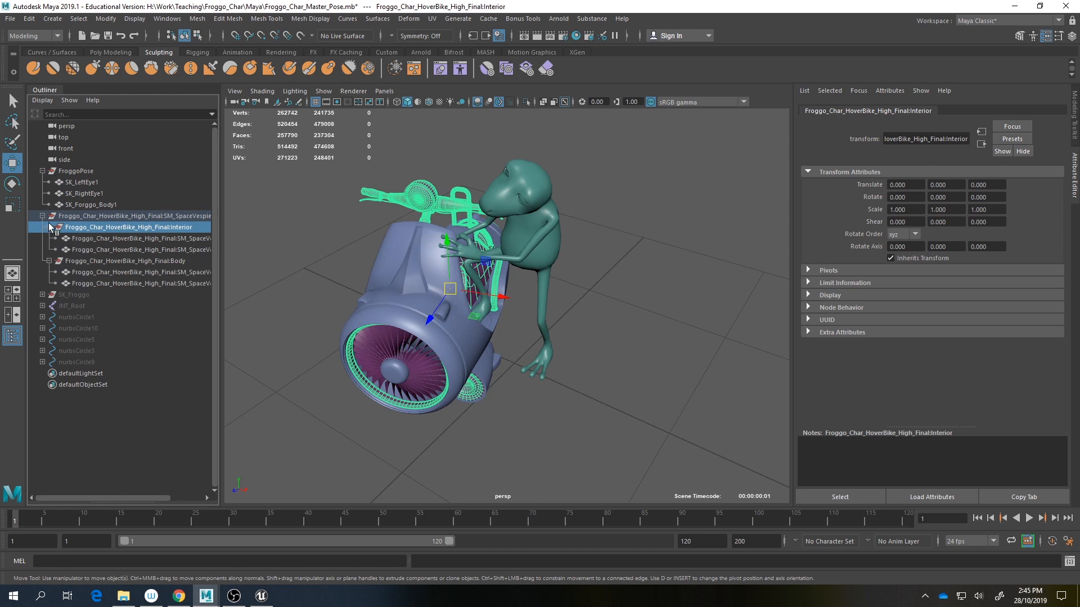
drag(112, 239, 112, 283)
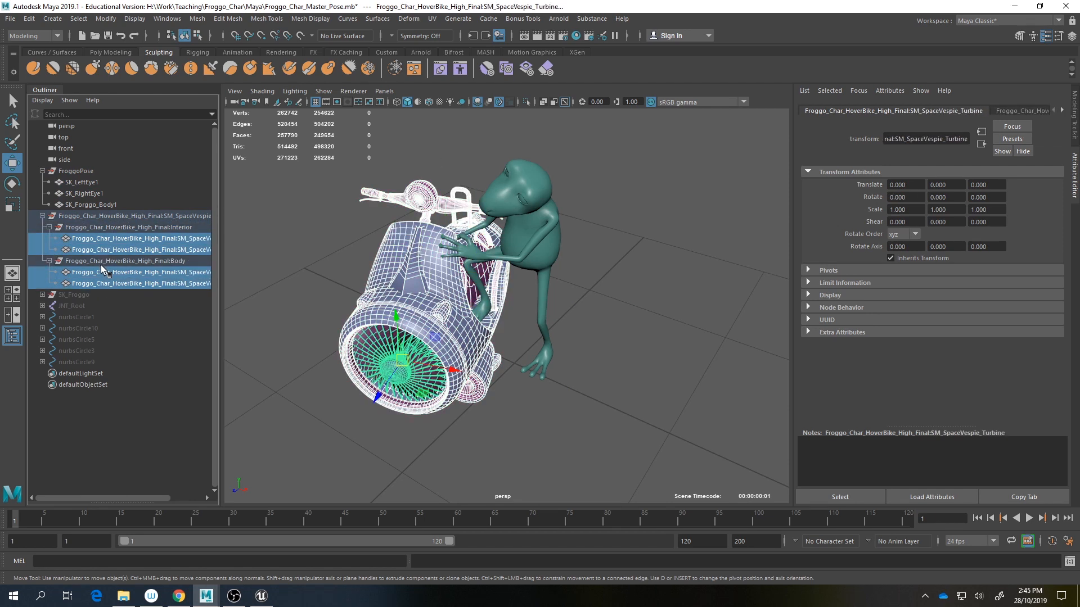
ctrl+click(103, 228)
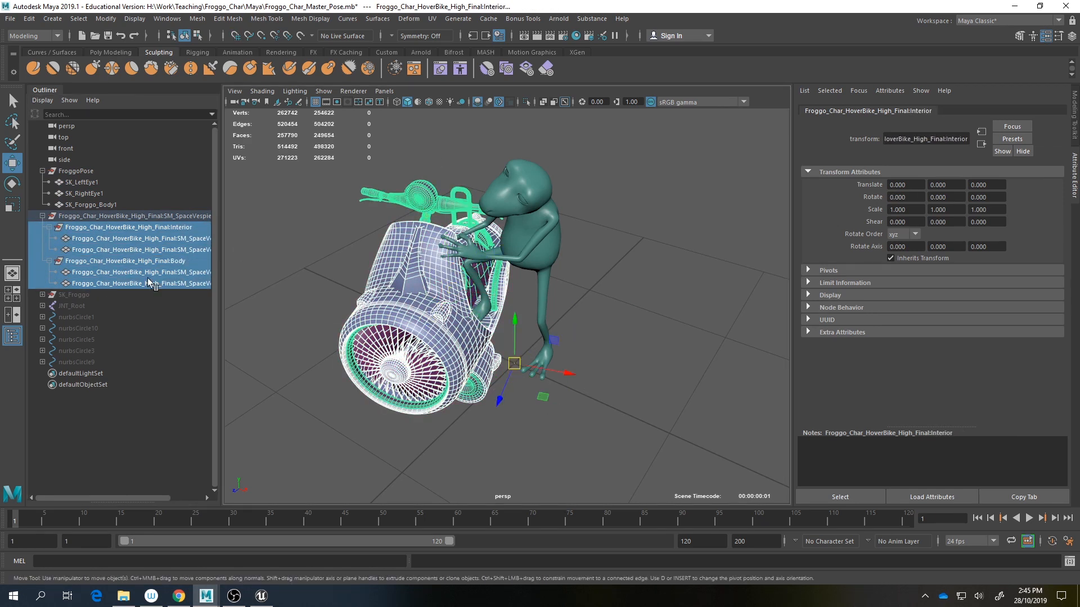
Step: Collapse the hoverbike and FroggoPose groups in the Outliner and clear the selection
click(42, 216)
click(76, 171)
click(42, 171)
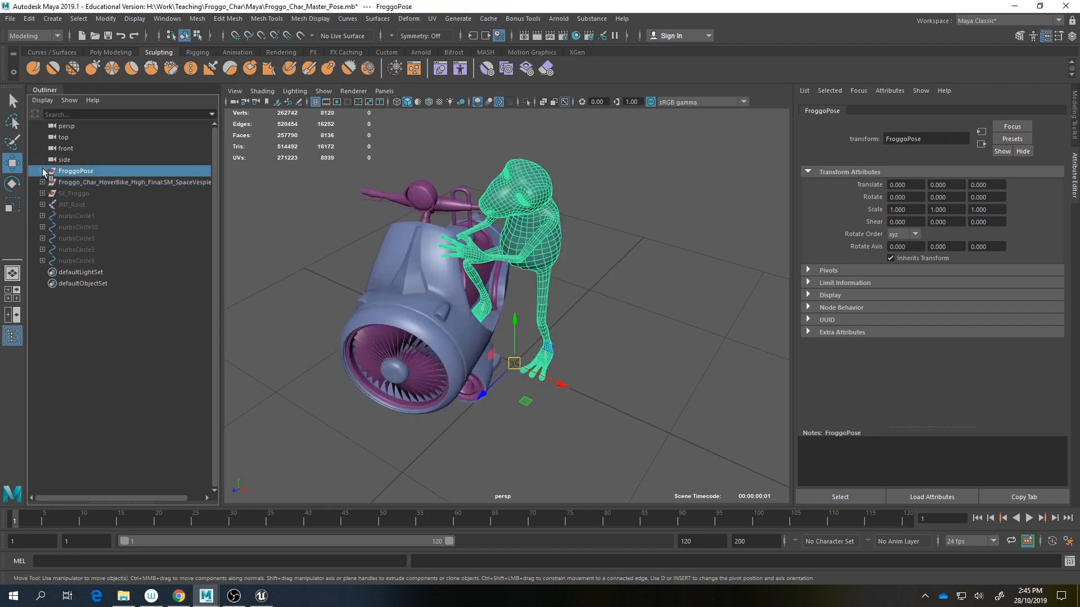
alt+drag(310, 315, 358, 285)
click(571, 198)
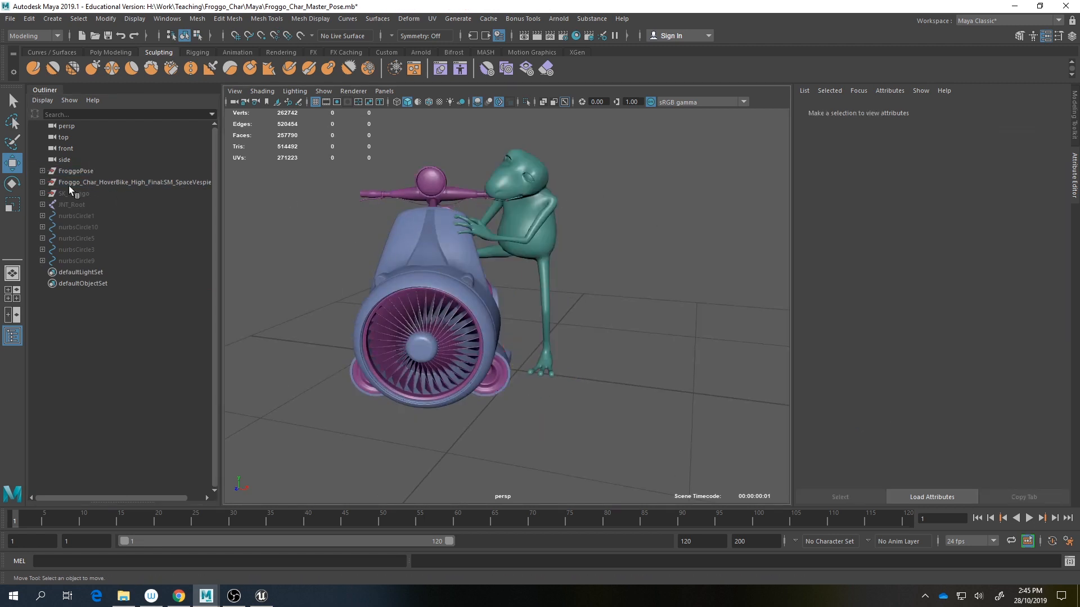
Step: Turn off the Reference display type of the Prop layer and close the layer editor
click(1071, 35)
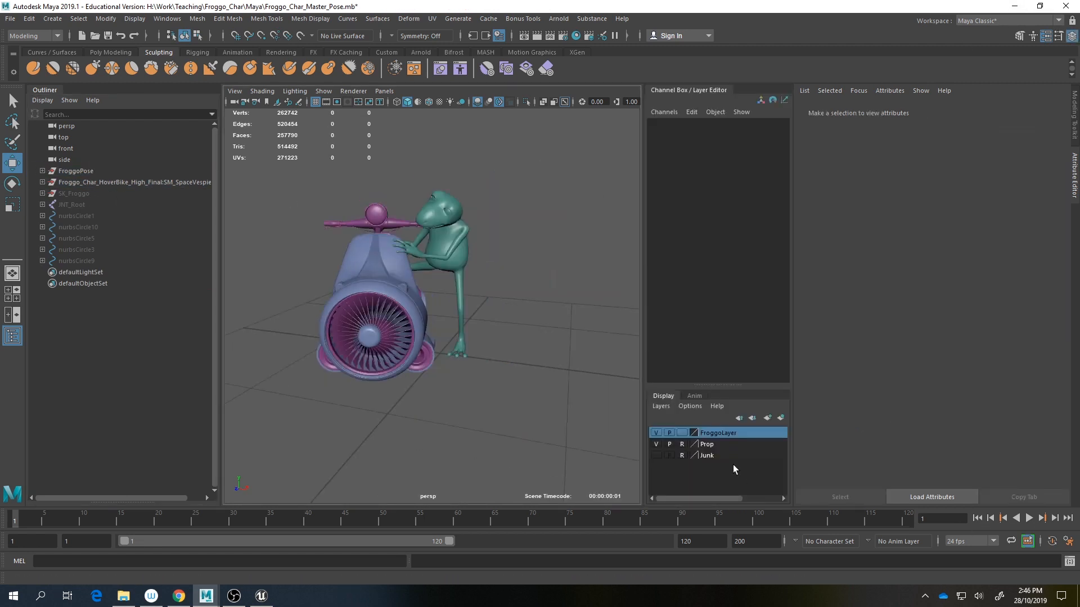
click(682, 444)
click(1072, 37)
Step: Hide the Modeling Toolkit and remaining side panels to enlarge the viewport around the models
click(1018, 37)
click(1018, 38)
click(1017, 37)
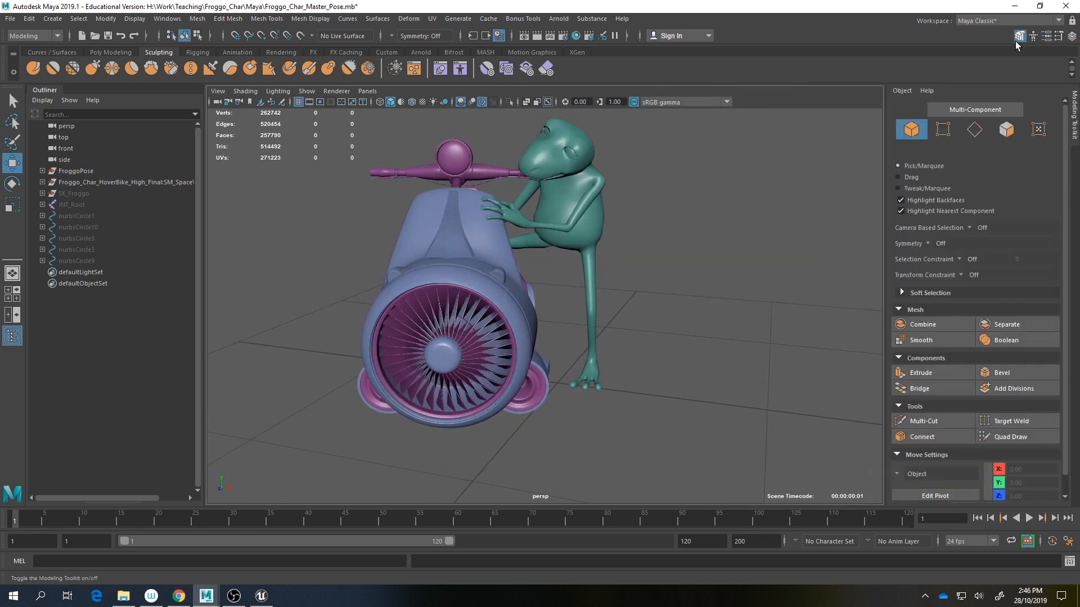
click(1017, 37)
scroll(633, 215, down, 5)
alt+drag(632, 214, 579, 236)
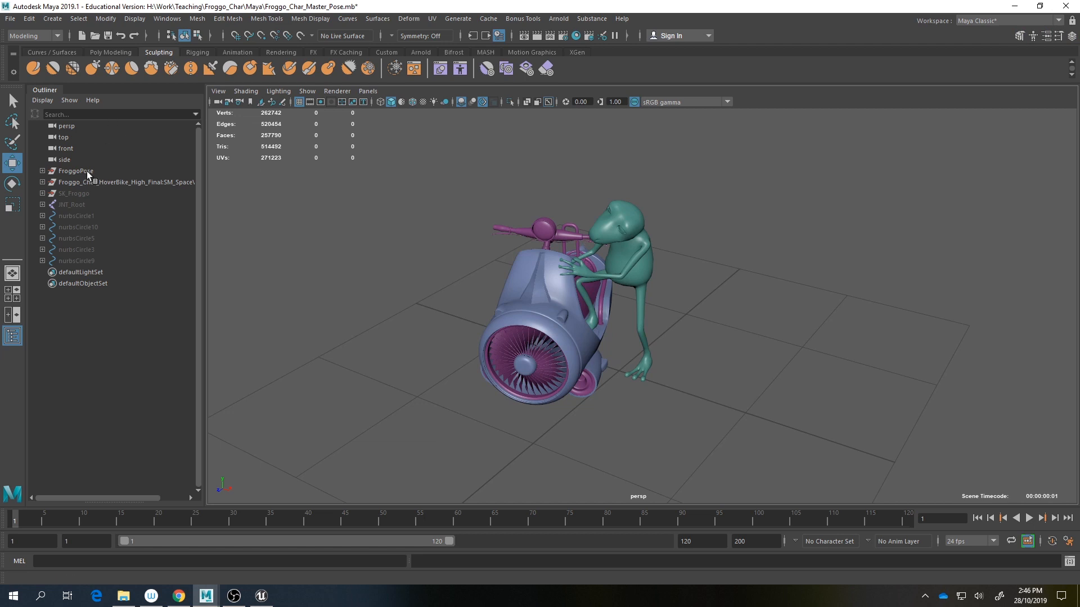
Step: Delete the construction history of the FroggoPose and hoverbike groups, freeze their transformations and clear the selection
drag(87, 171, 86, 182)
click(25, 19)
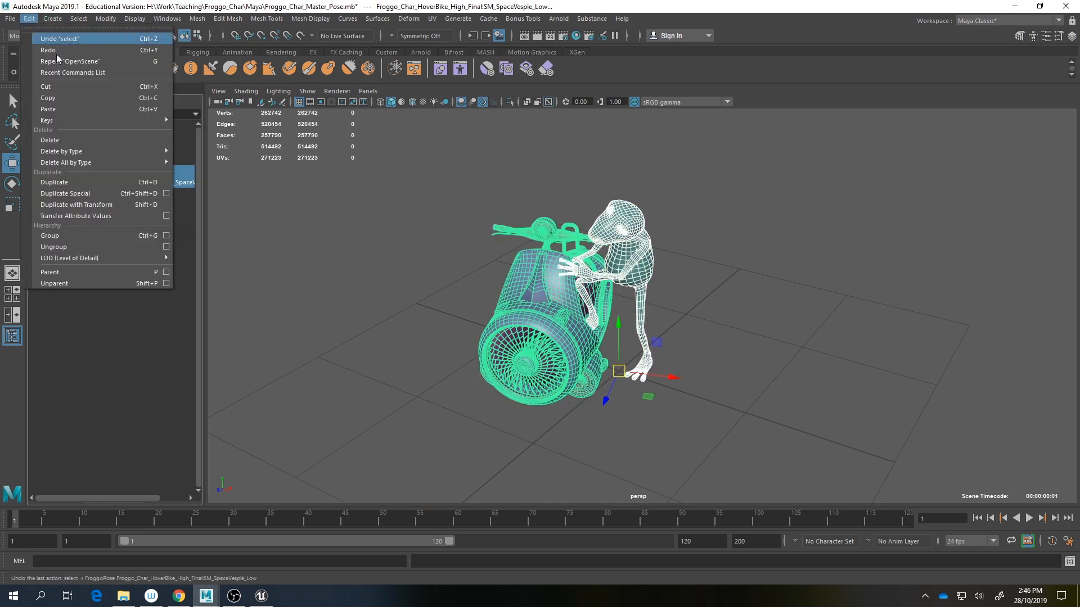
click(224, 171)
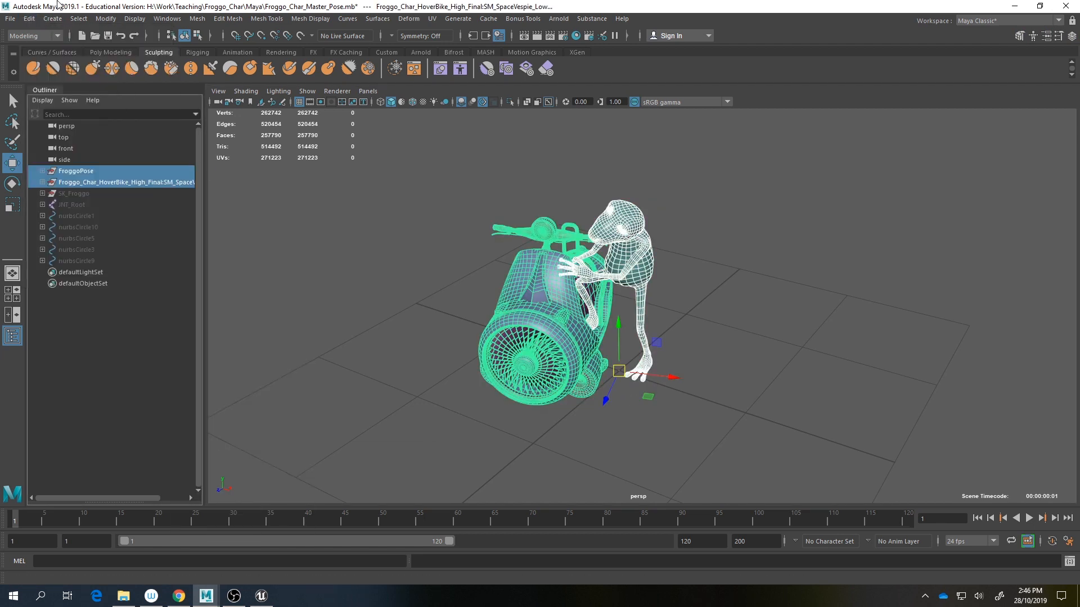
click(106, 19)
click(161, 69)
click(857, 255)
Step: Display the frog body mesh's UV layout in the UV Editor and examine its shells
key(f)
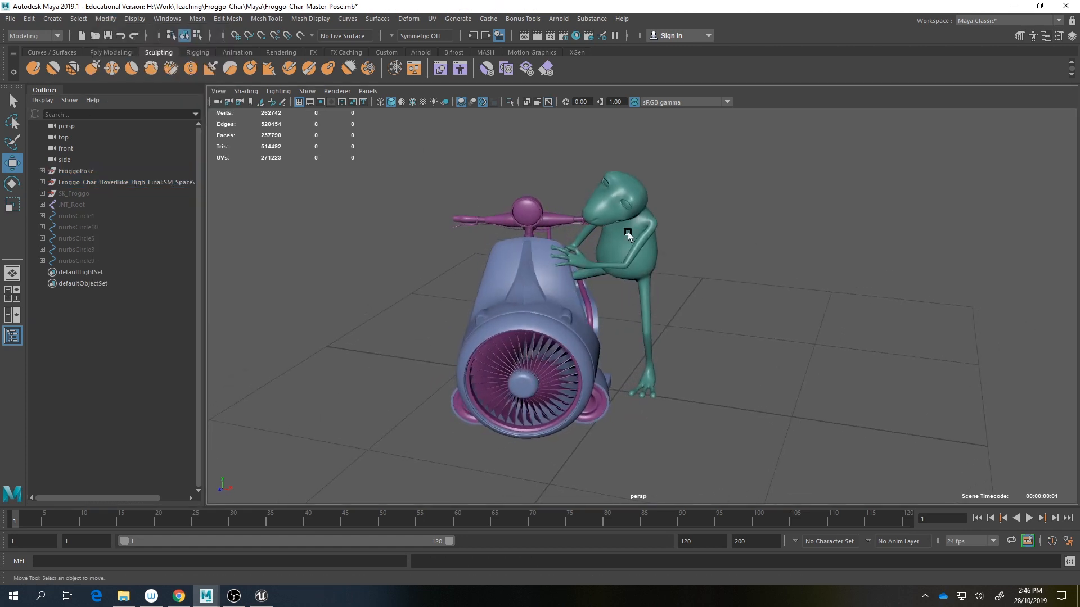
click(613, 275)
key(f)
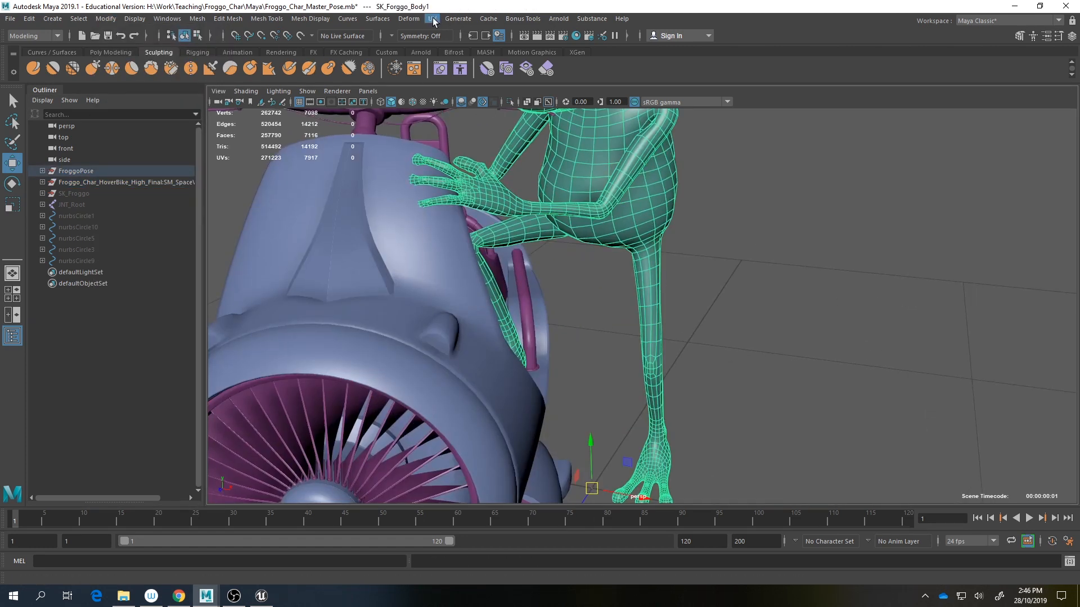
click(438, 19)
click(456, 38)
scroll(731, 262, down, 2)
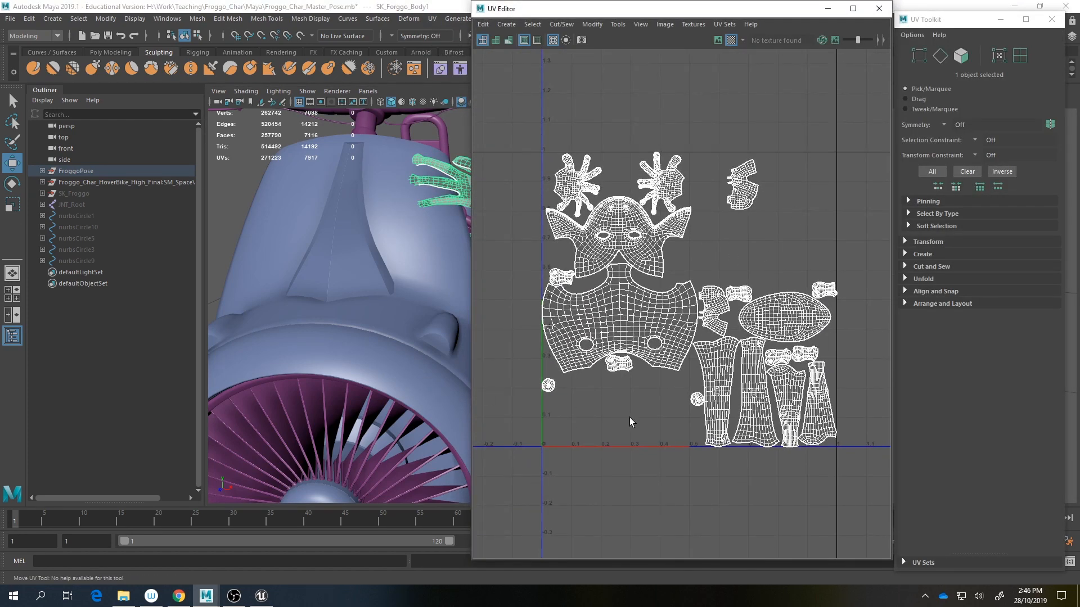
Step: Examine the UV layouts of the hoverbike's body, front fan and handlebars, and close the UV Editor
click(376, 289)
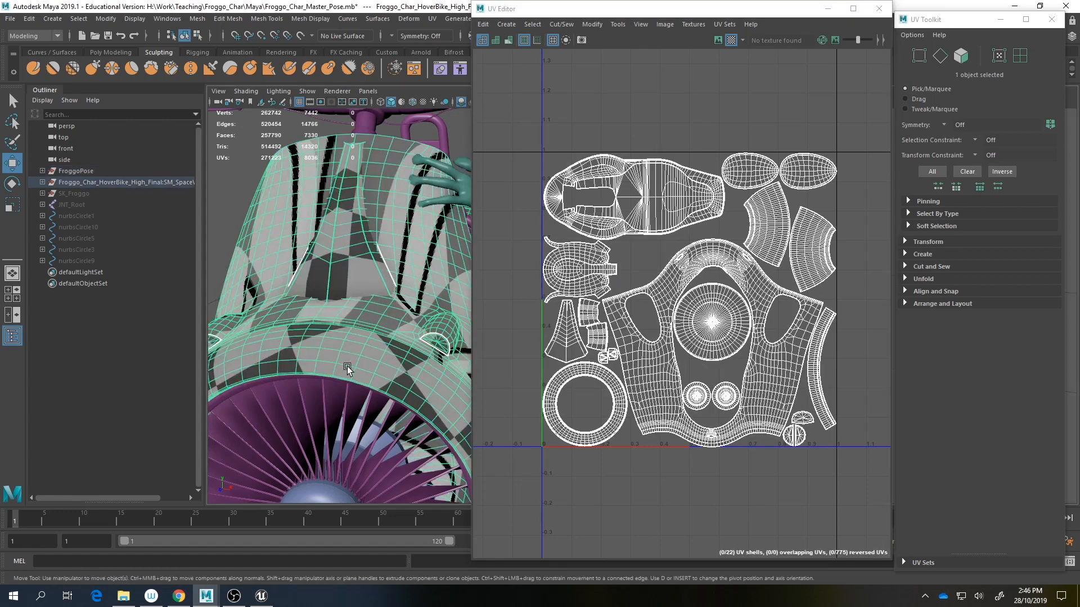
key(f)
click(362, 378)
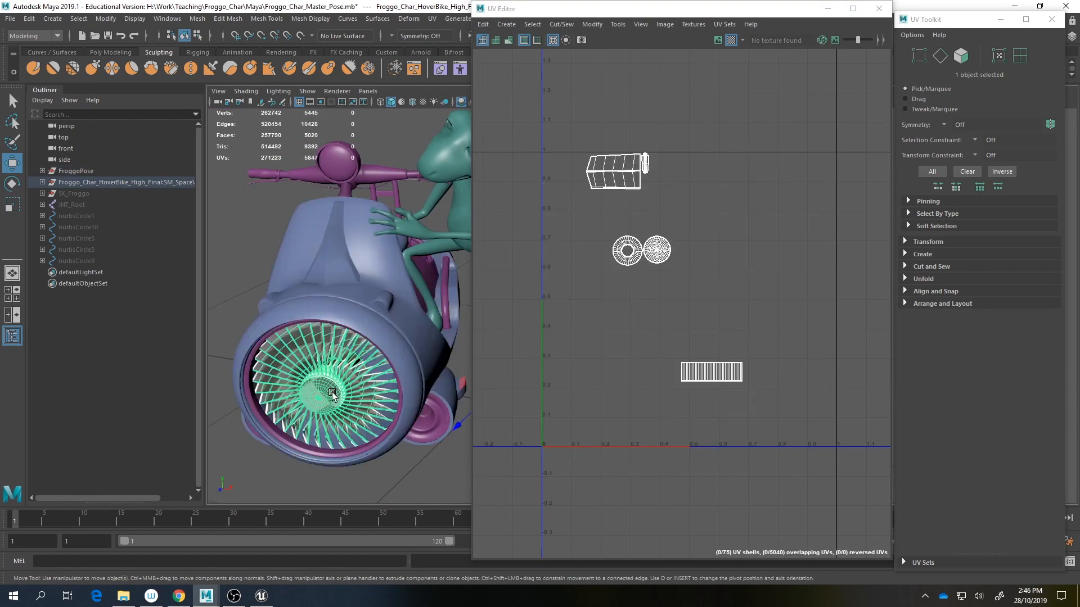
click(234, 202)
click(326, 161)
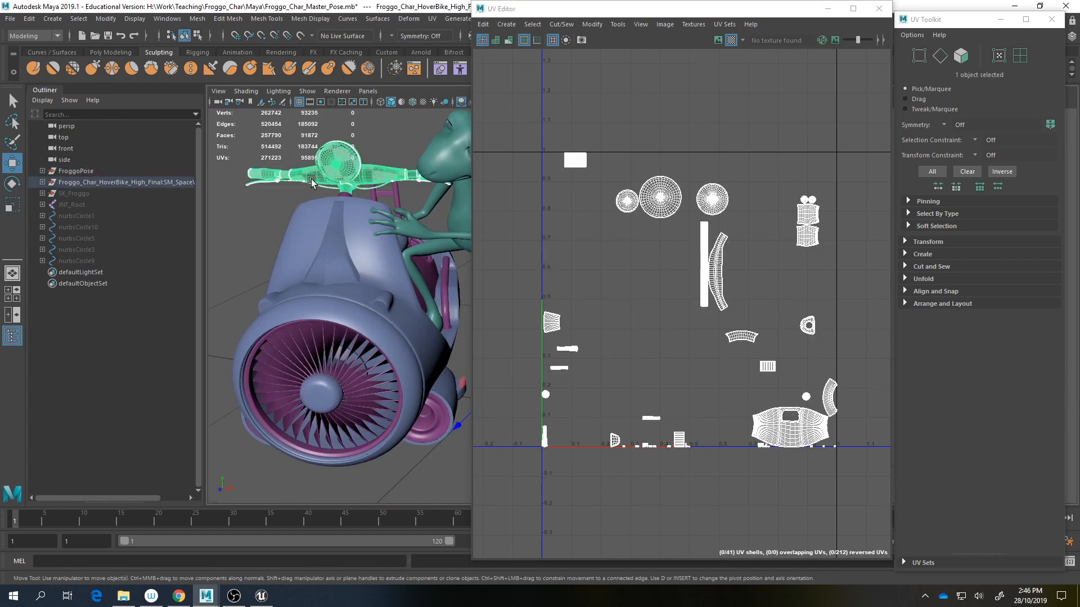
click(278, 146)
drag(962, 24, 892, 32)
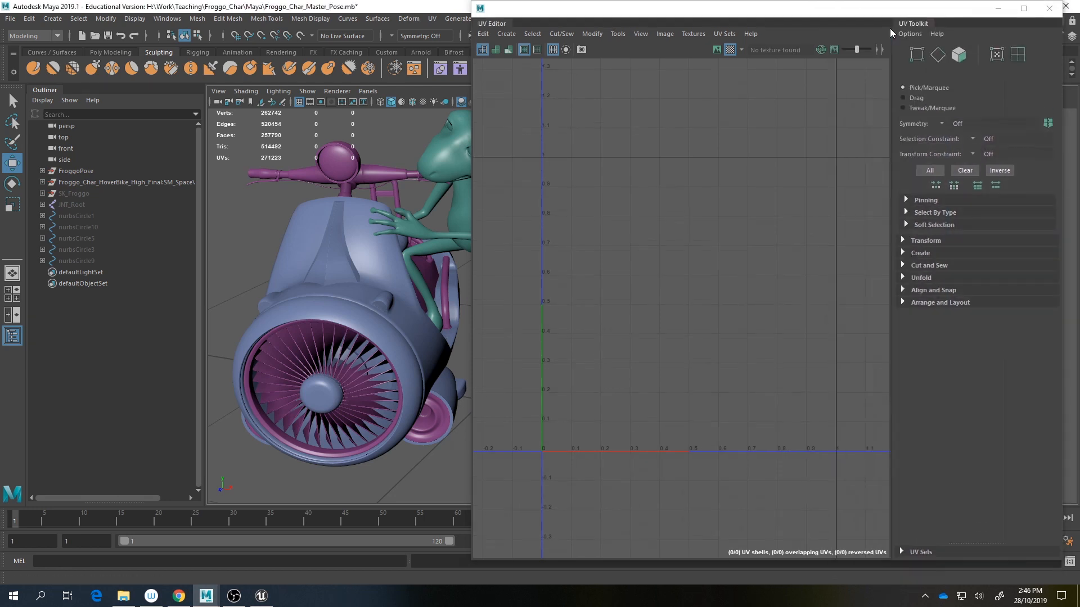
click(1049, 8)
Step: Check the models by selecting the FroggoPose group, all visible meshes and the hoverbike group in turn
alt+drag(549, 309, 574, 323)
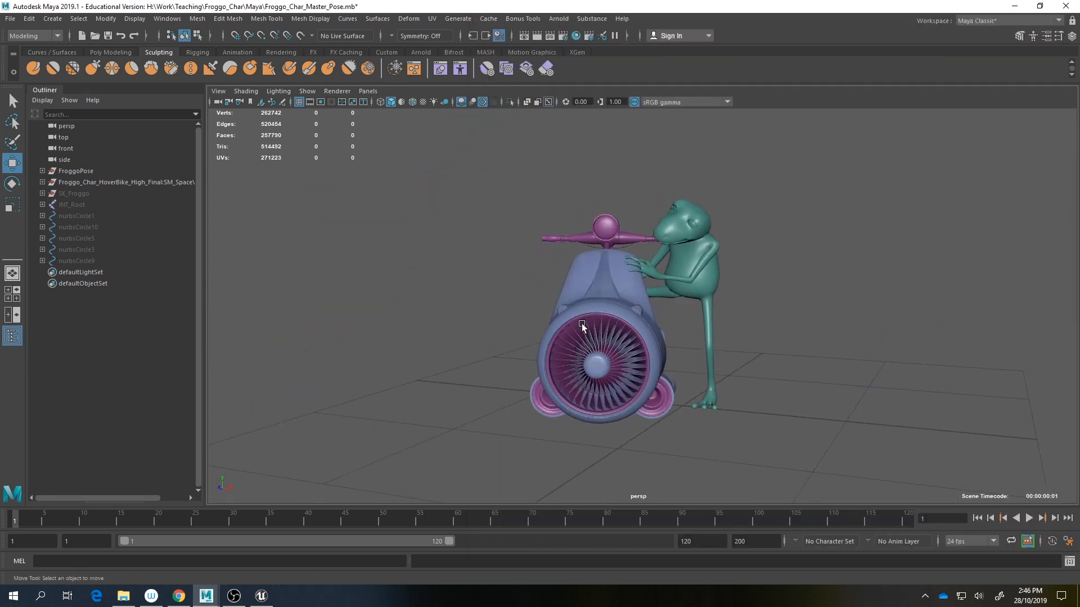
alt+drag(523, 229, 557, 230)
click(75, 170)
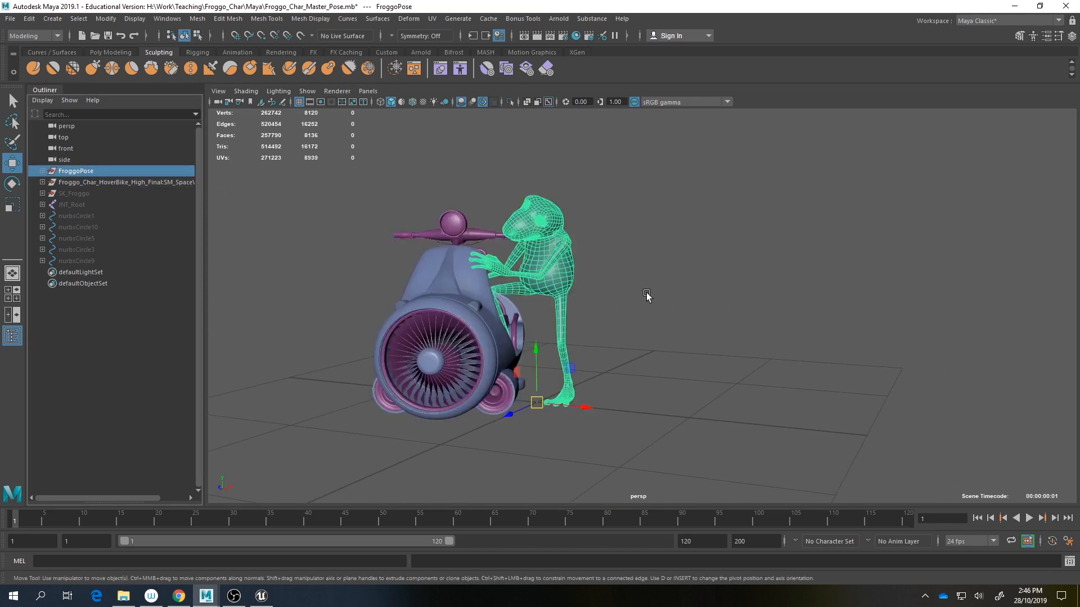
click(521, 398)
click(77, 172)
alt+drag(562, 293, 583, 320)
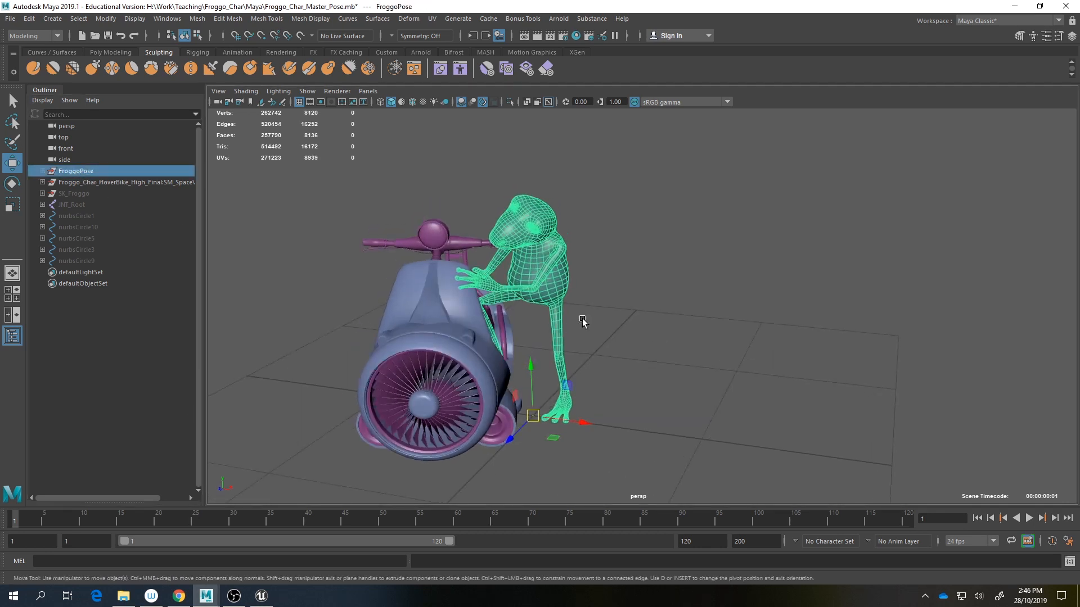
alt+middle_drag(584, 320, 648, 317)
drag(336, 134, 803, 515)
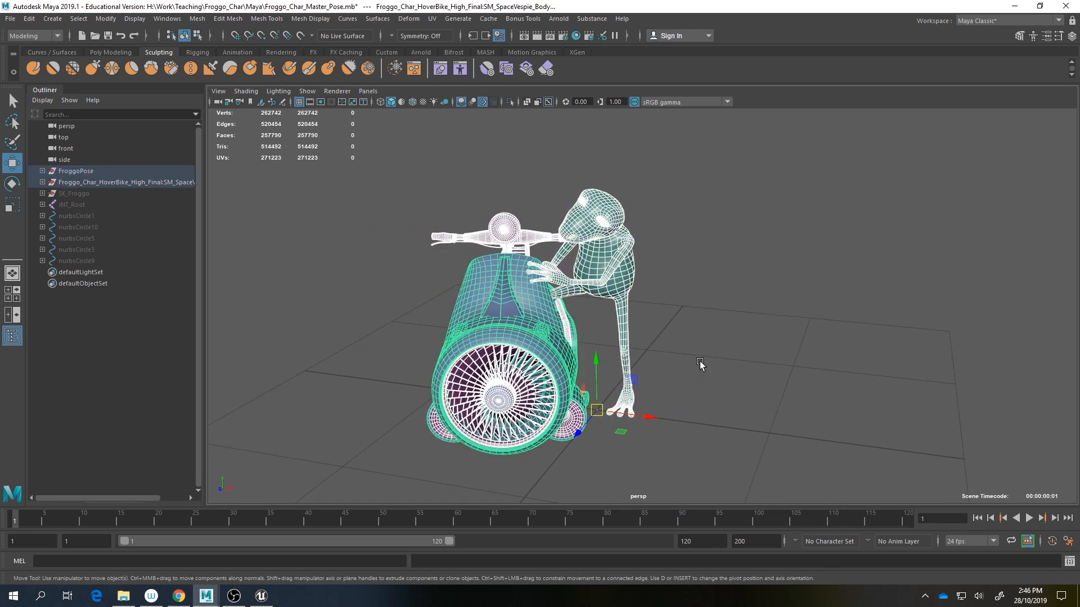
click(79, 170)
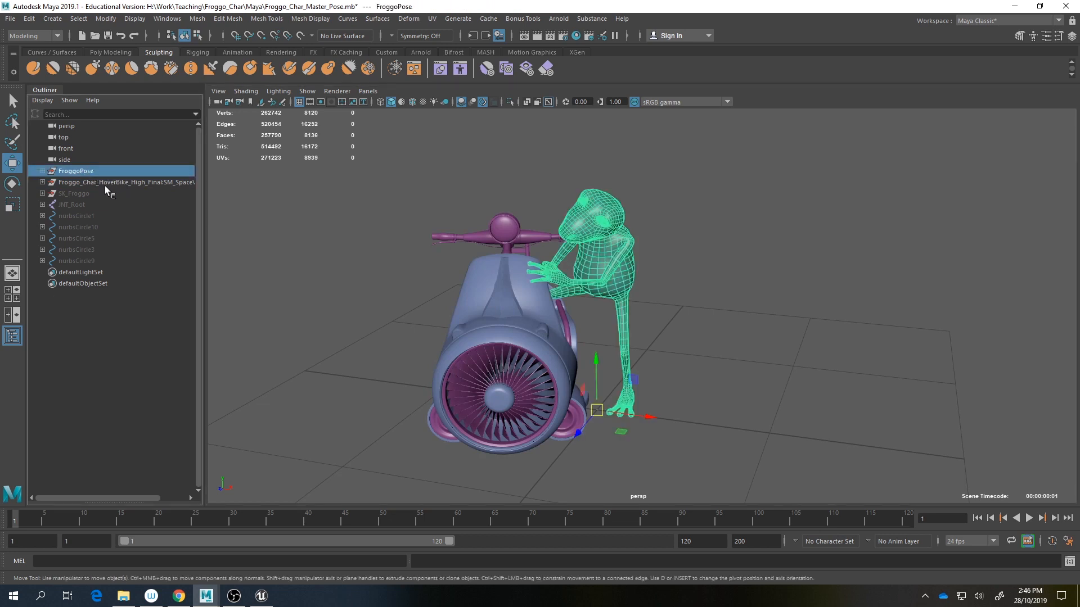
click(106, 182)
click(722, 262)
Step: Examine the frog and hoverbike from several angles, checking the bike's individual body, fan and handlebar meshes
alt+right_drag(647, 283, 332, 281)
alt+middle_drag(332, 282, 410, 248)
alt+drag(410, 248, 458, 248)
alt+right_drag(458, 247, 590, 335)
alt+middle_drag(591, 335, 575, 285)
alt+right_drag(832, 262, 733, 271)
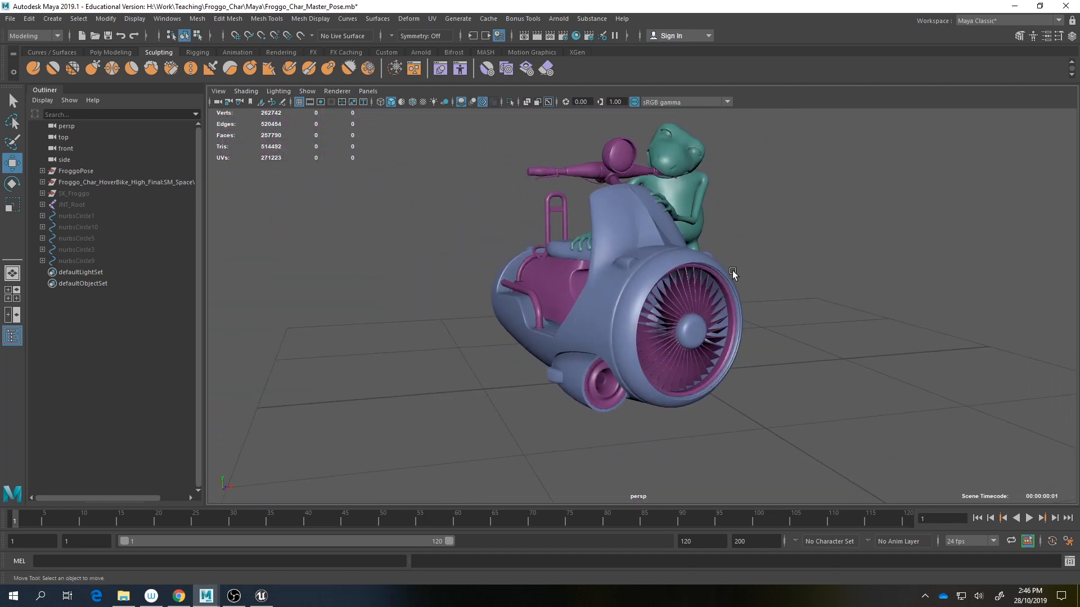
alt+drag(733, 274, 681, 281)
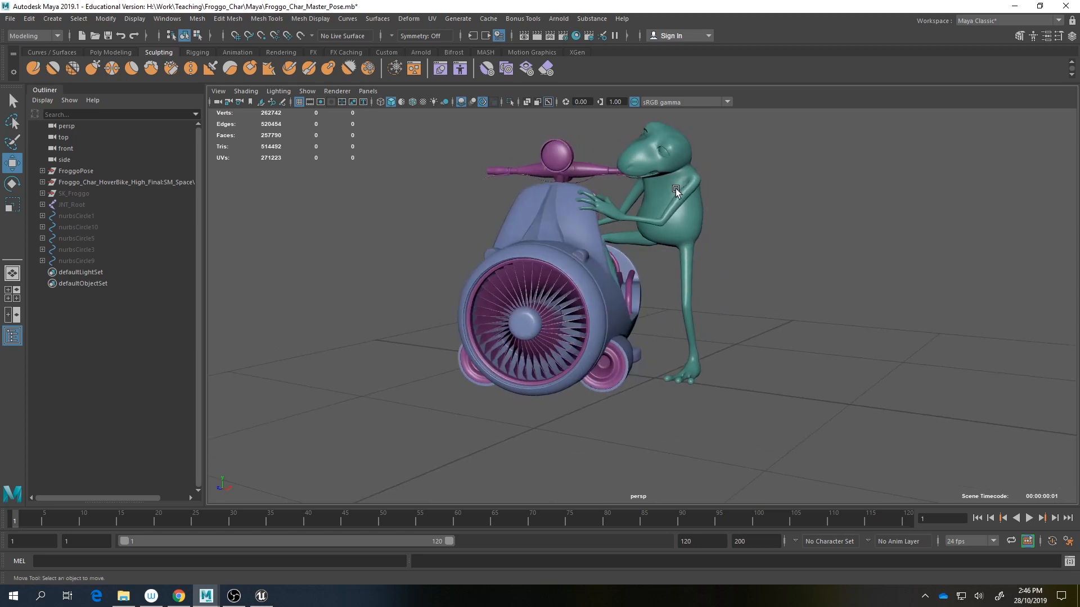
click(552, 231)
click(544, 284)
click(551, 162)
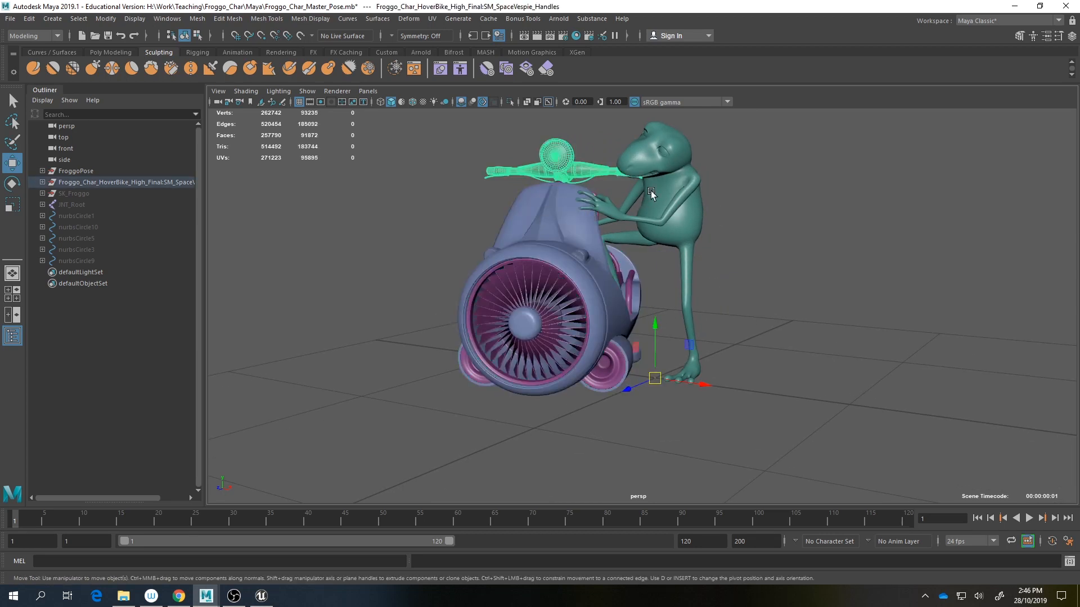
click(702, 177)
click(799, 251)
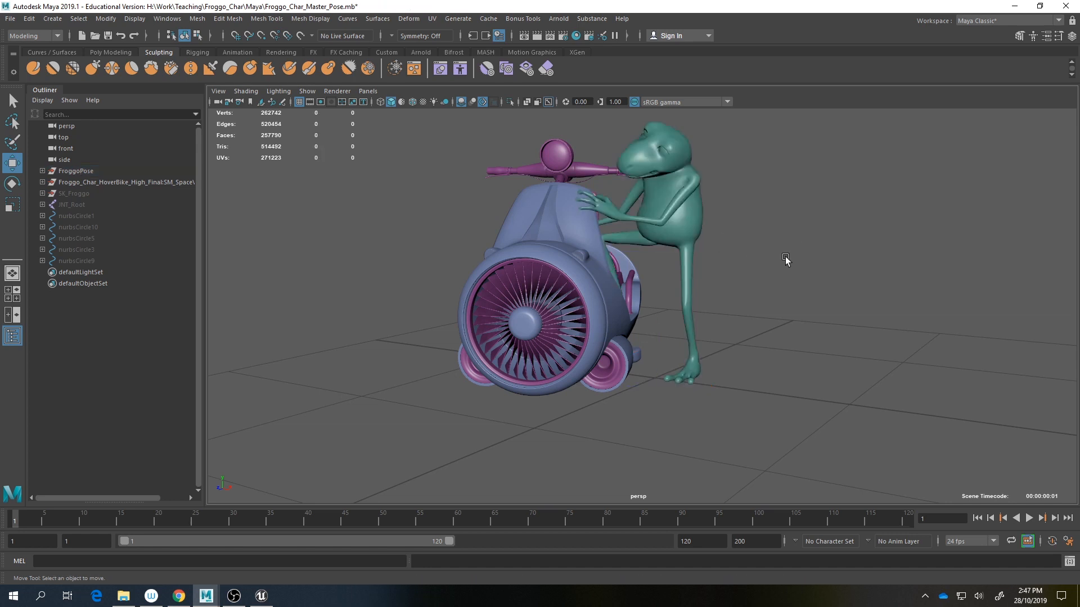
Step: Select the FroggoPose group and set up an Export Selection with FBX export as the file type
scroll(530, 270, up, 3)
alt+middle_drag(530, 270, 405, 319)
click(88, 181)
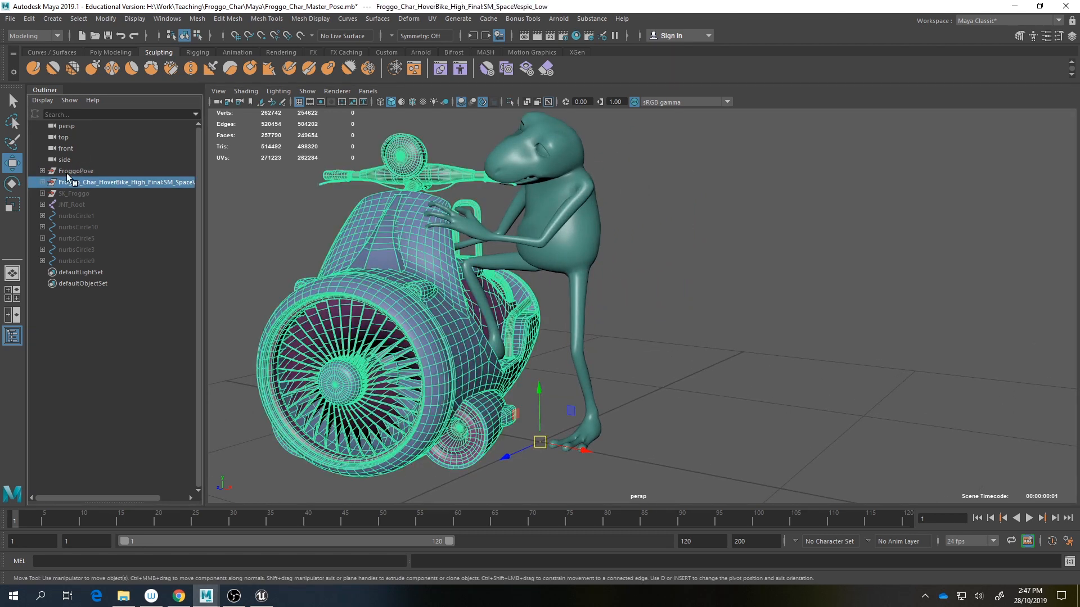
click(76, 171)
key(f)
click(10, 21)
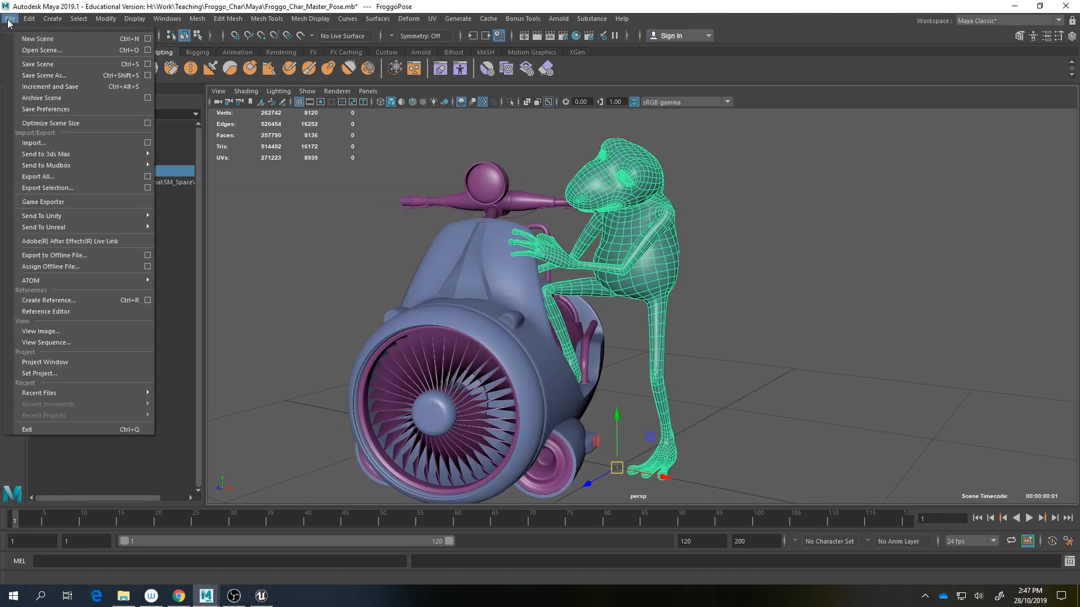
click(79, 192)
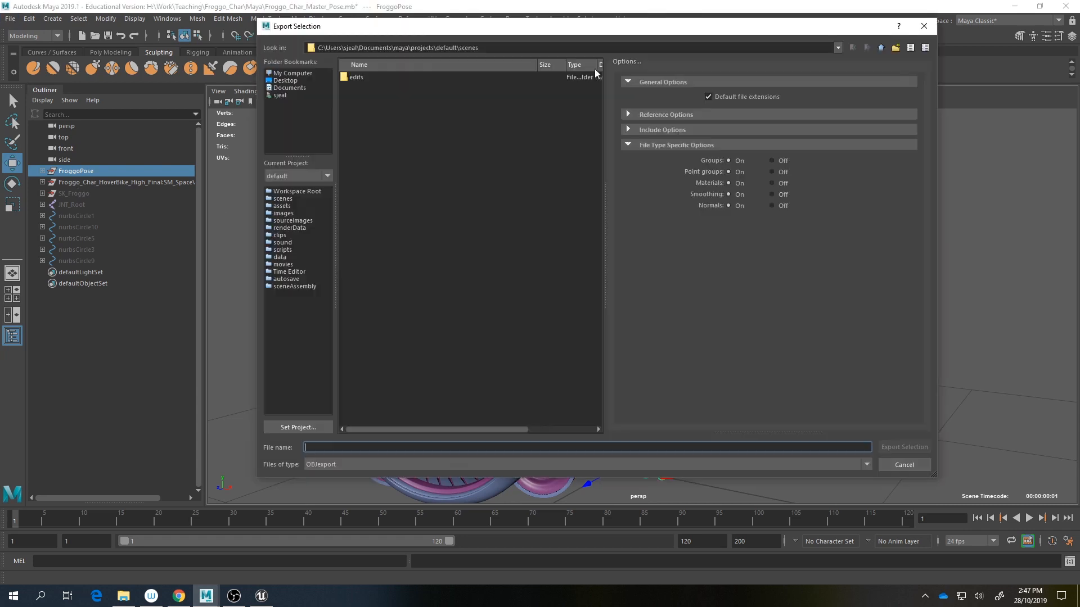
click(314, 465)
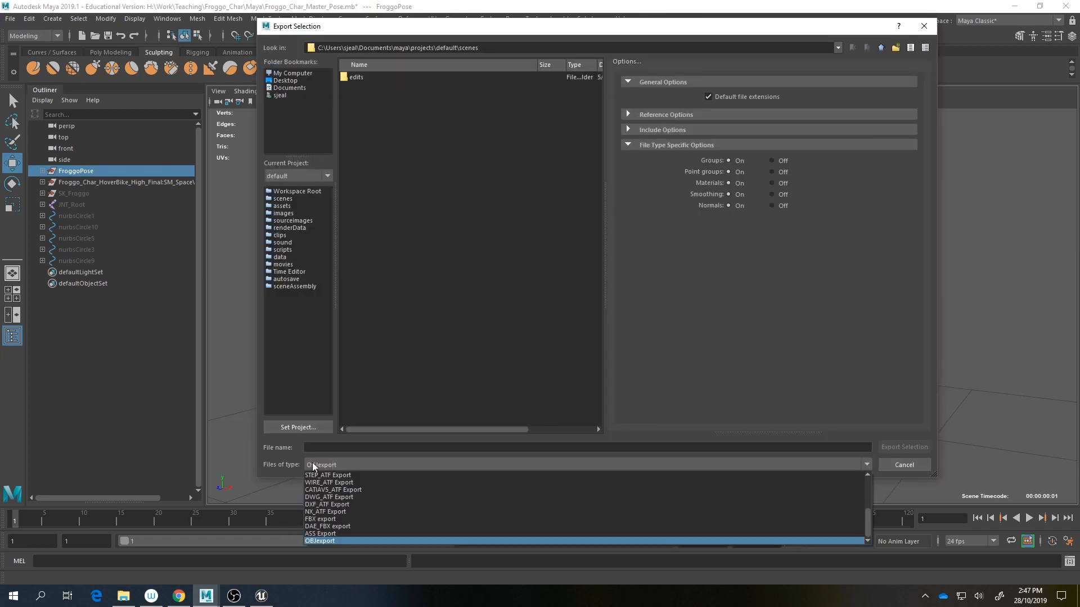
click(329, 519)
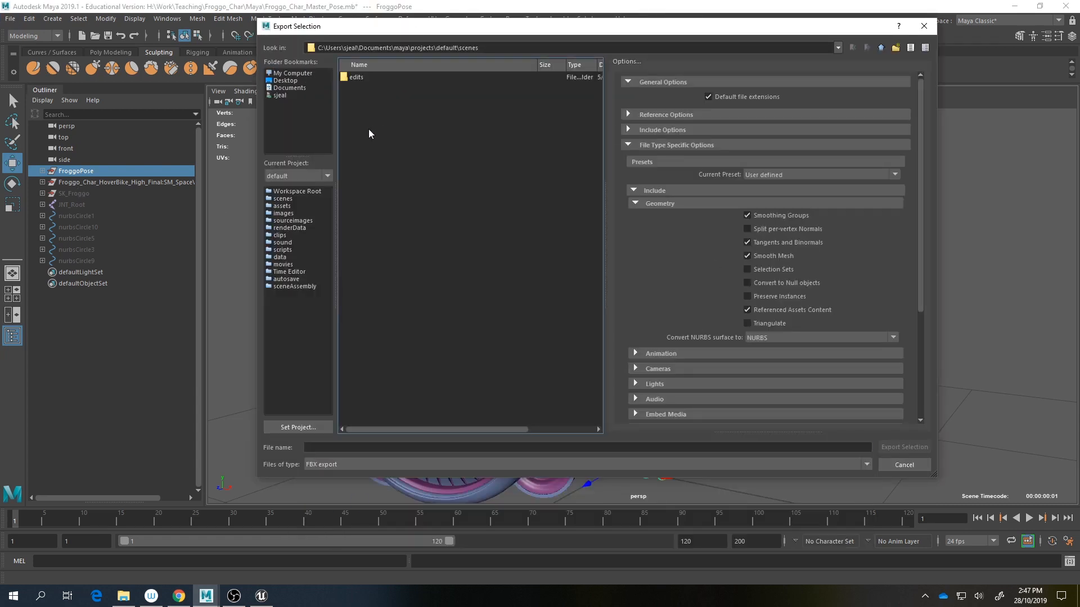
Step: Choose the existing SK_Froggo.fbx in H:\Work\Teaching\Export as the export file
click(303, 74)
double_click(367, 131)
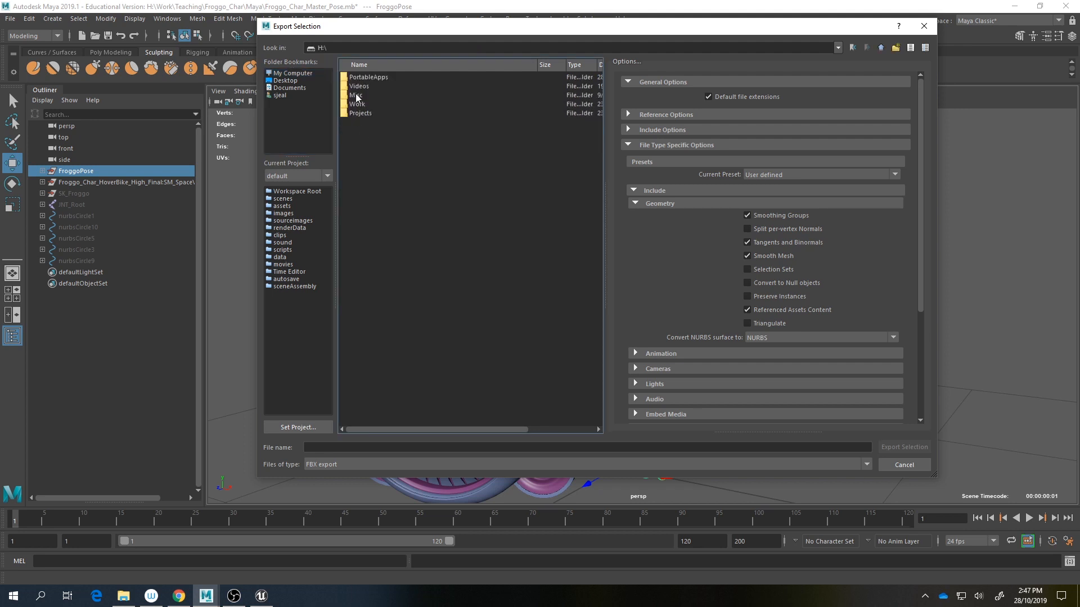
double_click(360, 104)
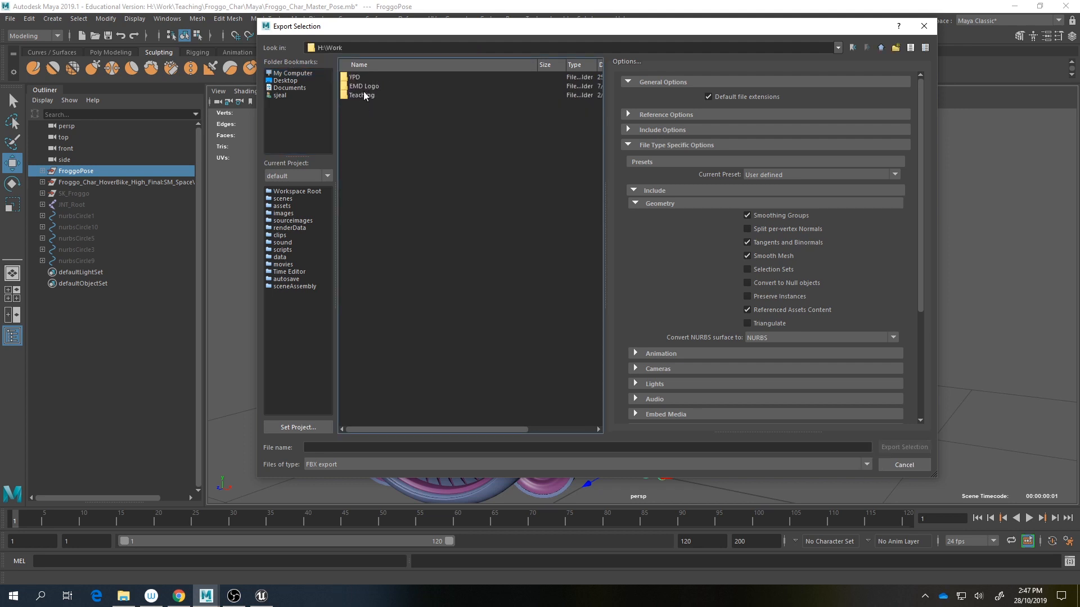
double_click(362, 95)
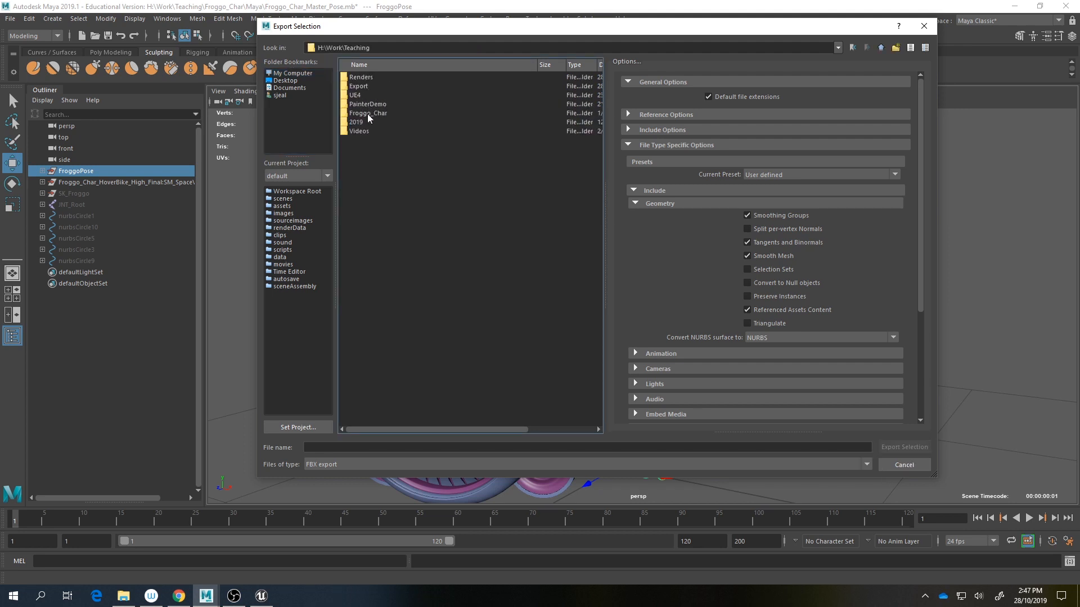
double_click(362, 87)
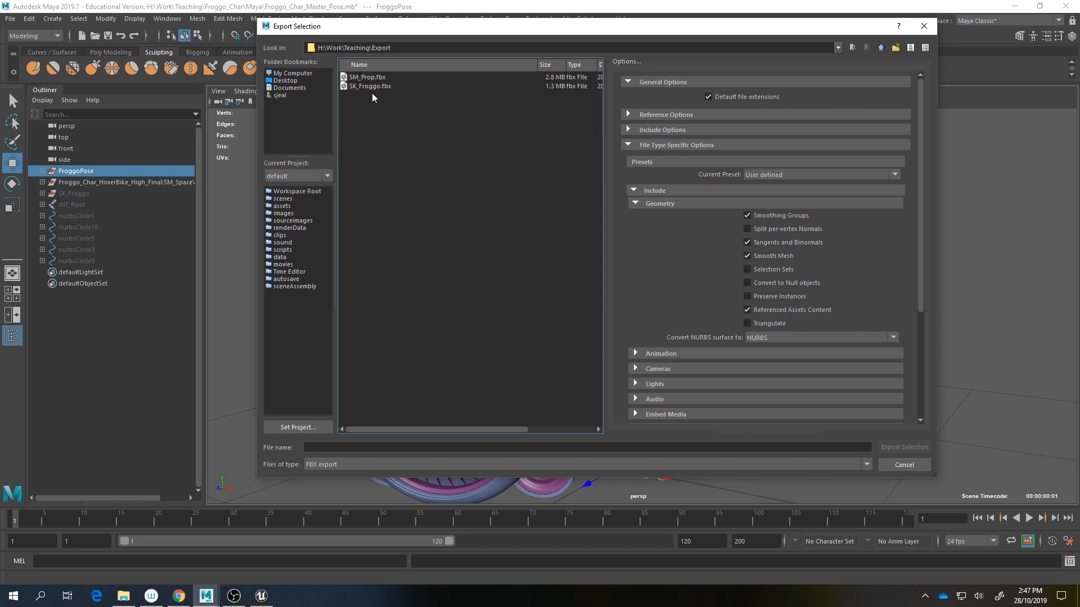
click(360, 89)
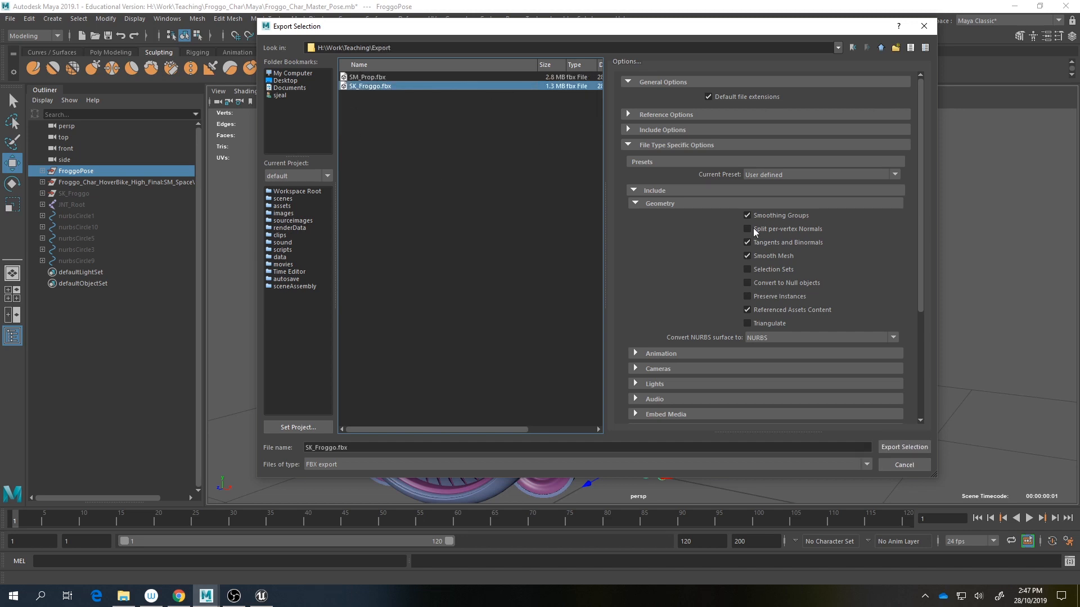
Step: Review the Geometry and Animation settings in the FBX export options and collapse both sections
click(689, 205)
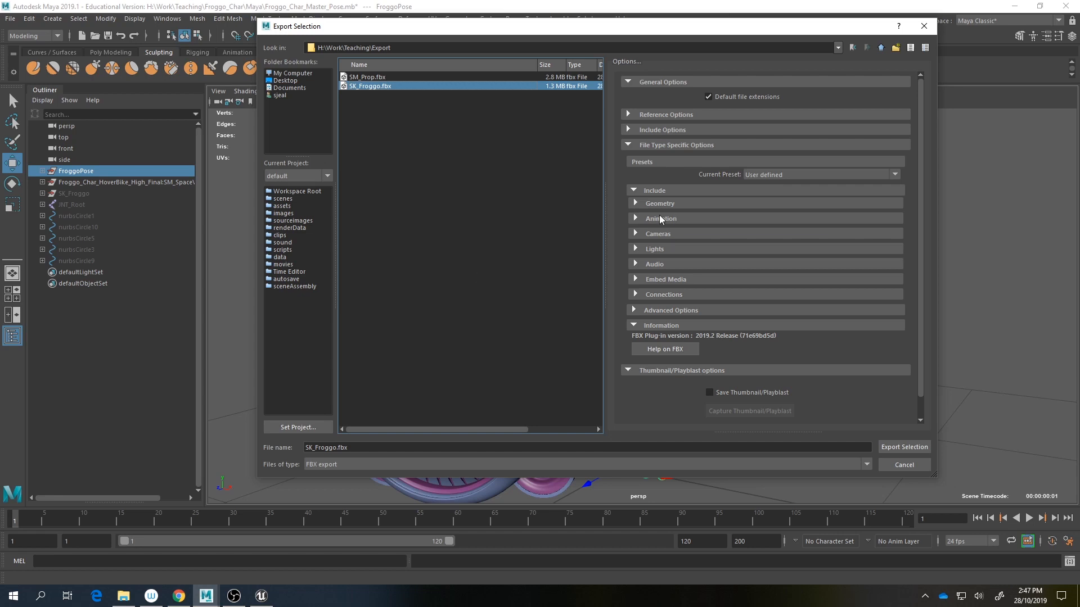
click(644, 205)
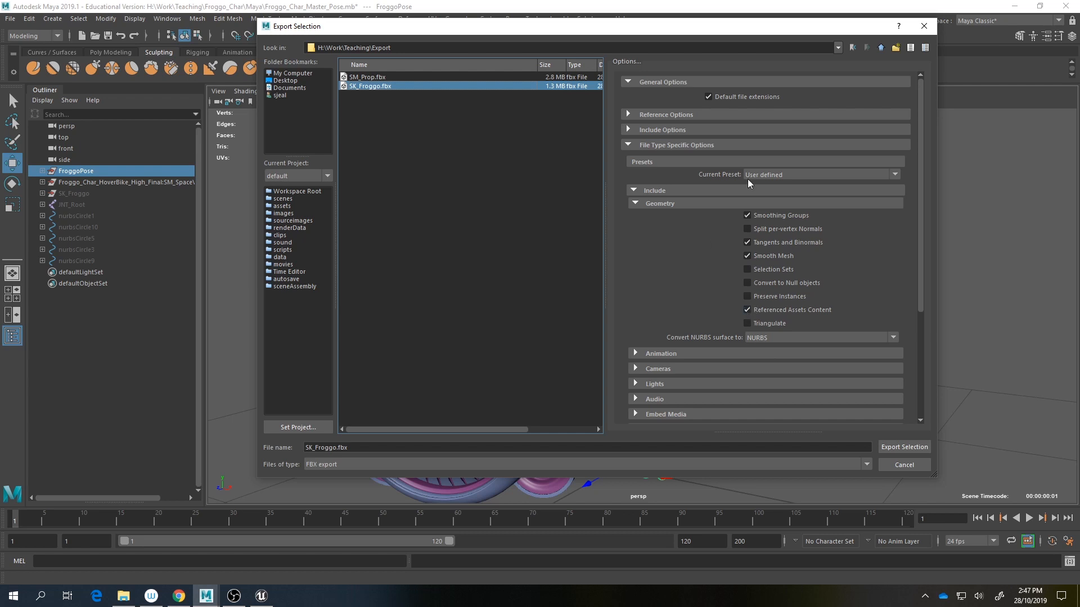
click(651, 203)
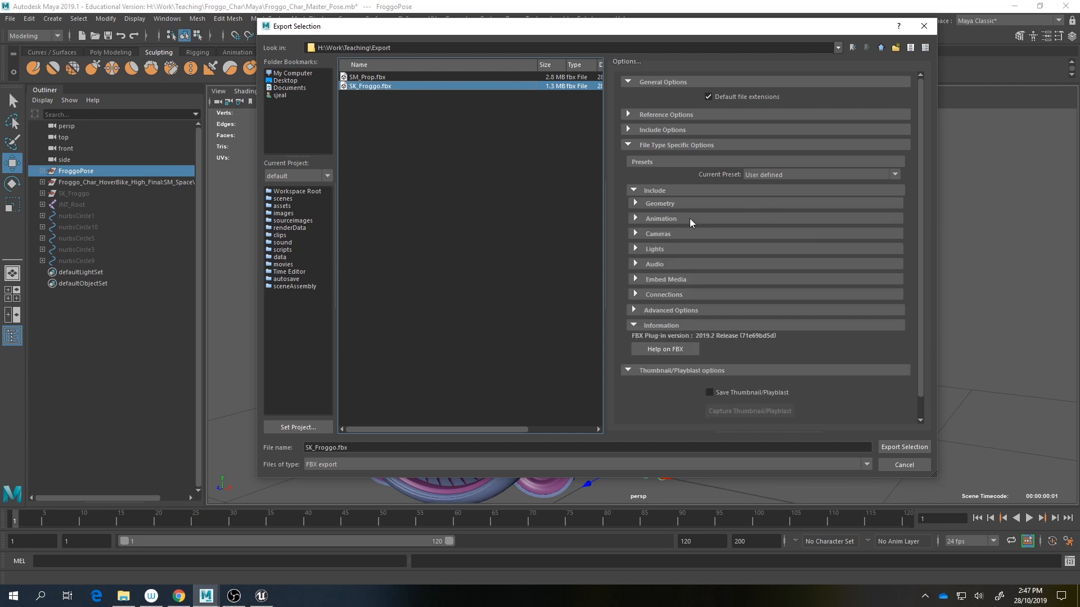
click(667, 219)
click(746, 230)
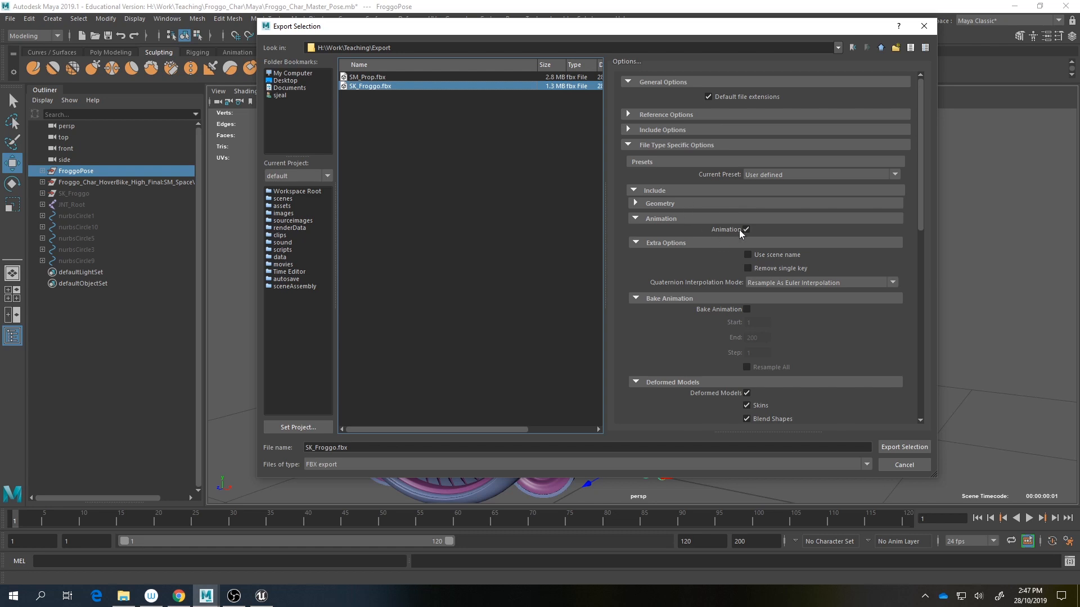
click(746, 230)
click(642, 221)
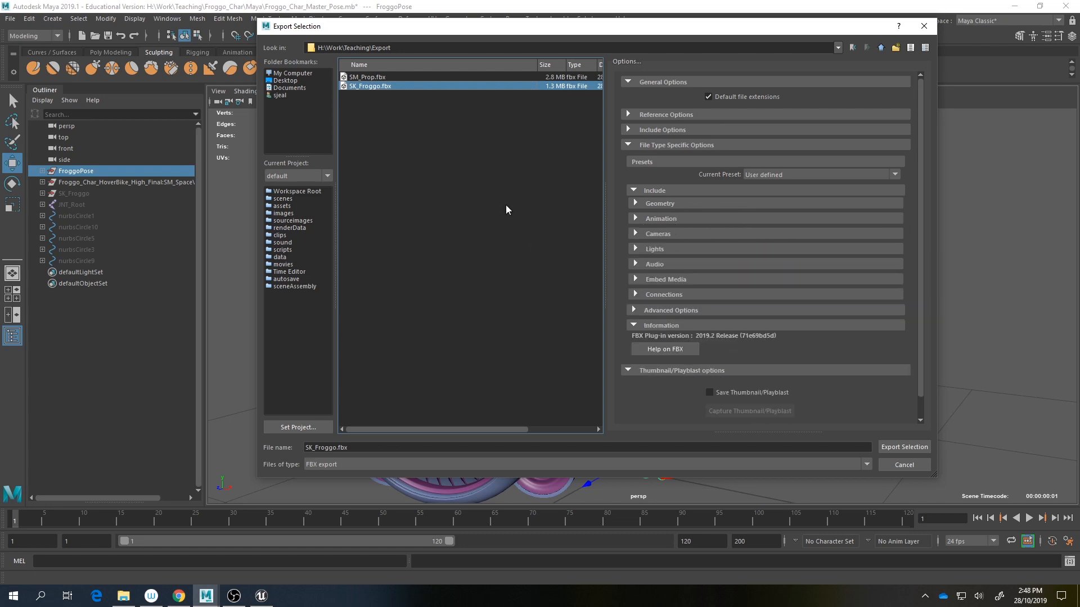
Step: Export the FroggoPose selection over the existing SK_Froggo.fbx and move the Warnings and Errors window aside
click(902, 447)
click(570, 268)
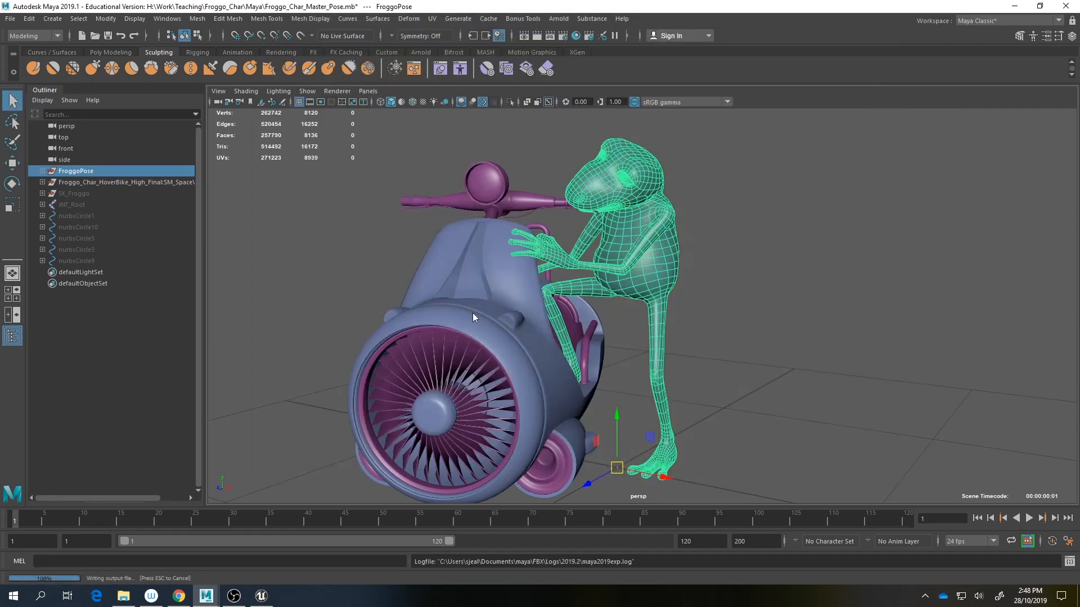
drag(488, 206, 796, 160)
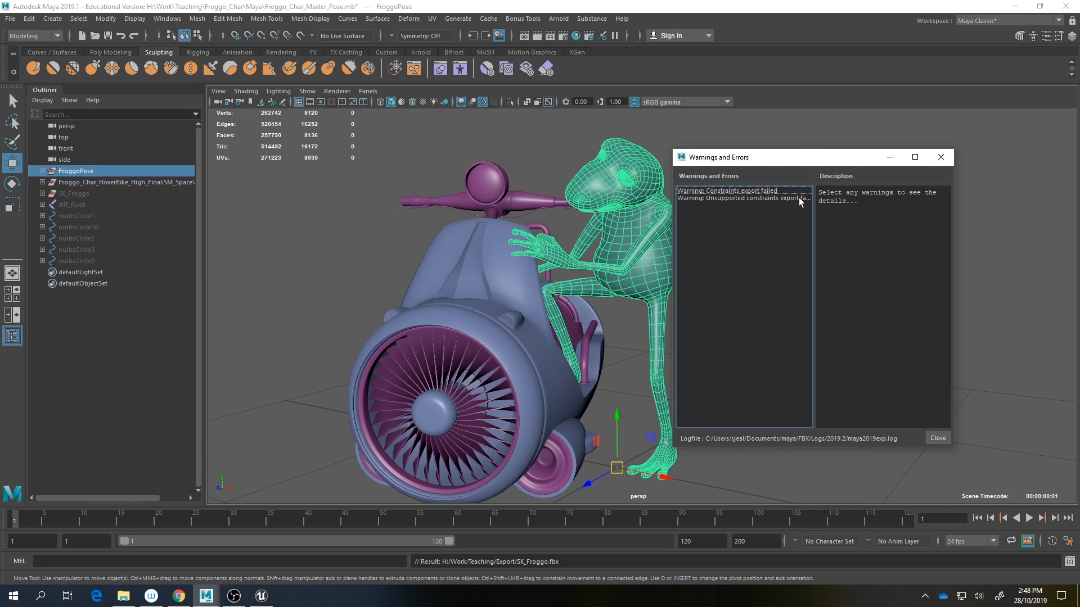
Step: Read the descriptions of both constraint export warnings, close the Warnings and Errors window and clear the selection
click(759, 191)
click(756, 199)
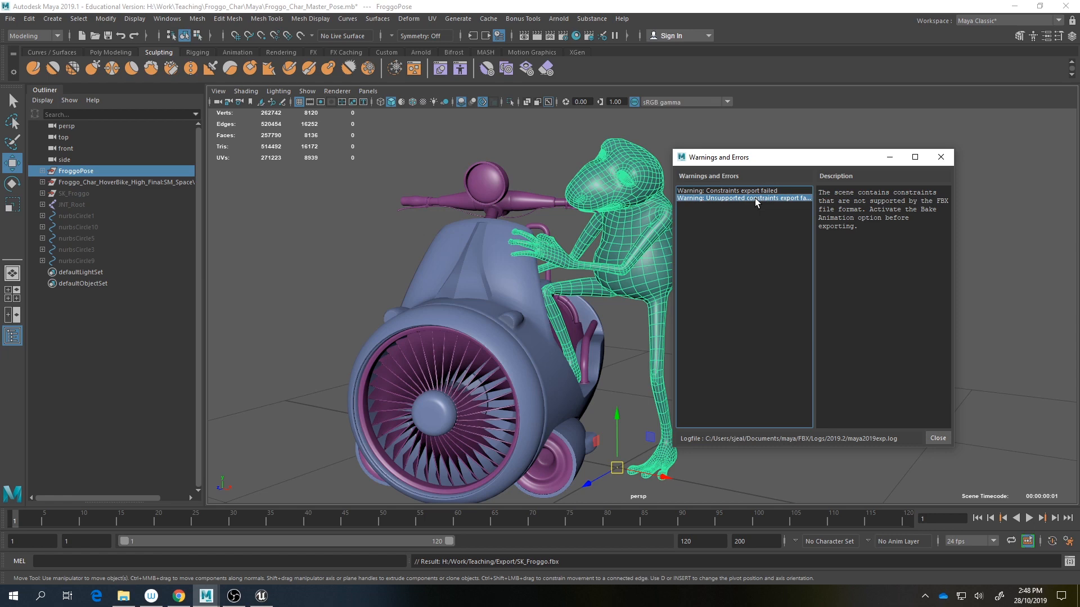
click(940, 158)
click(250, 194)
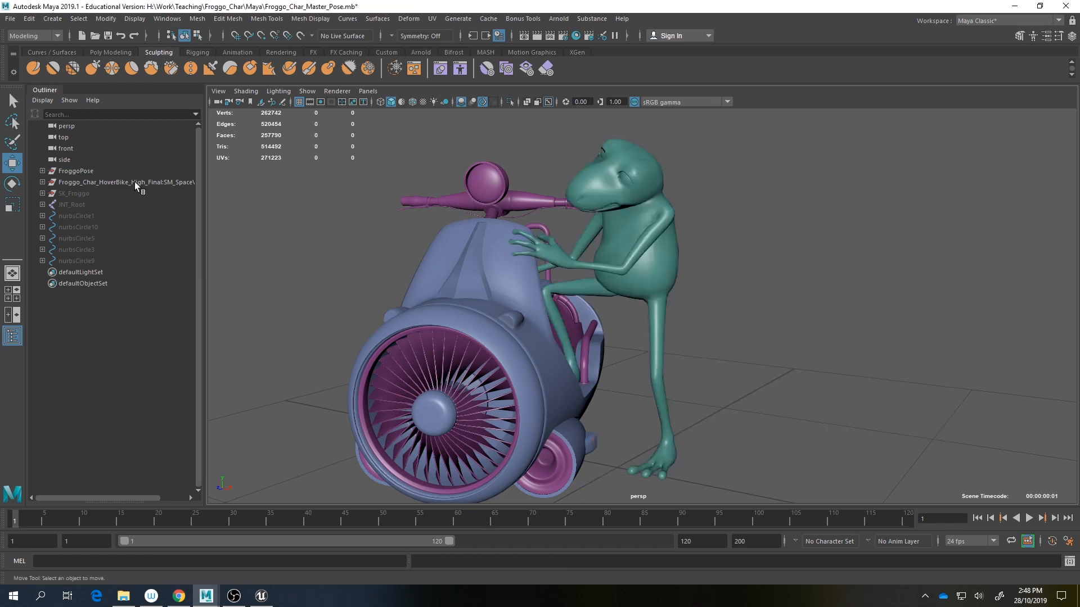
Step: Start an Export Selection of the hoverbike group and choose the existing SM_Prop.fbx as the export file
click(138, 183)
click(10, 19)
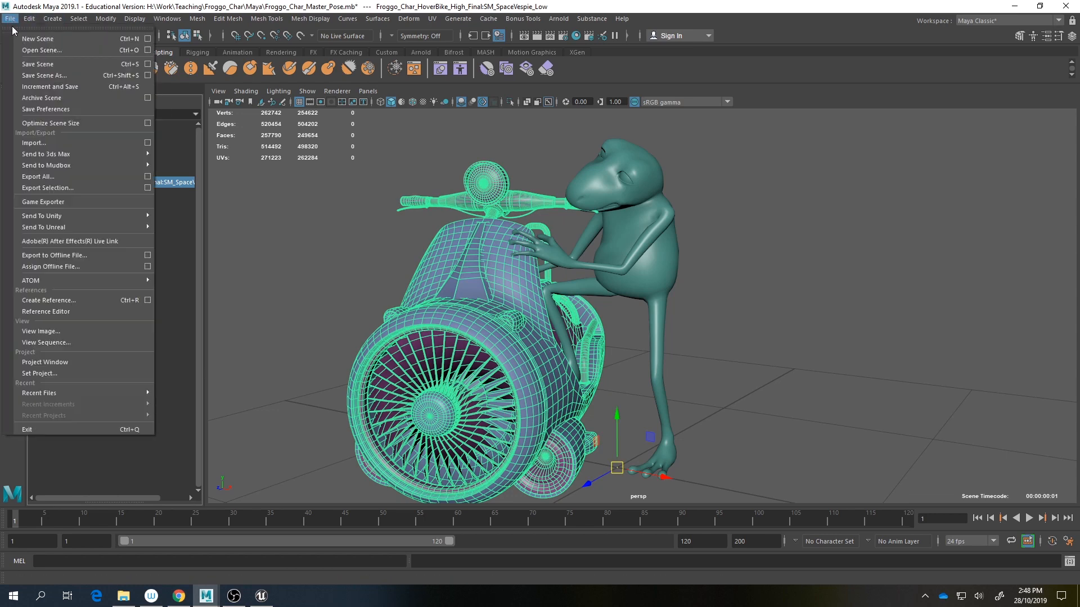
click(63, 188)
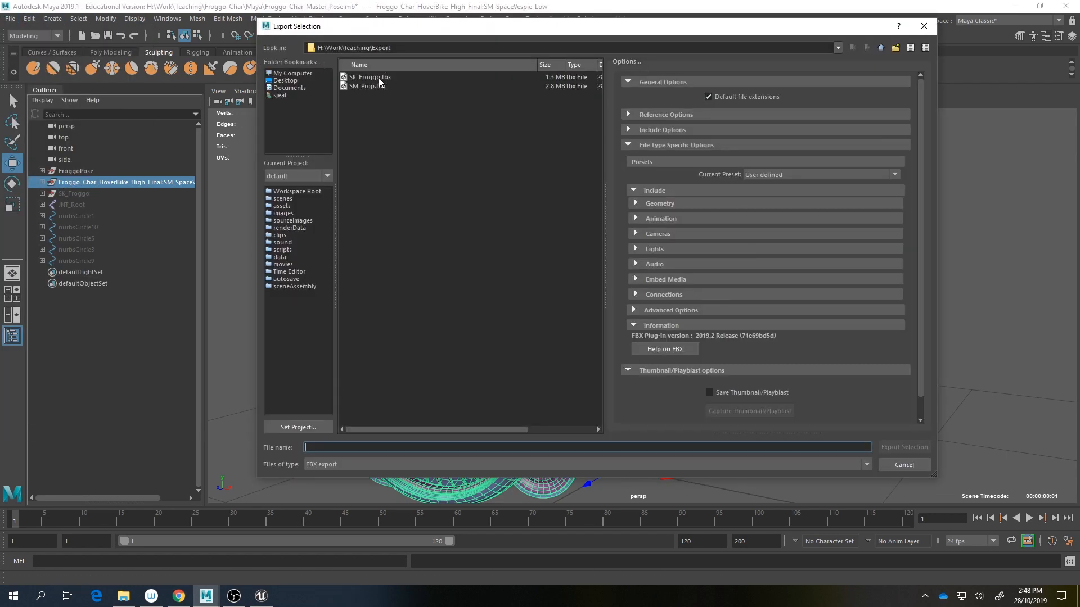
click(368, 85)
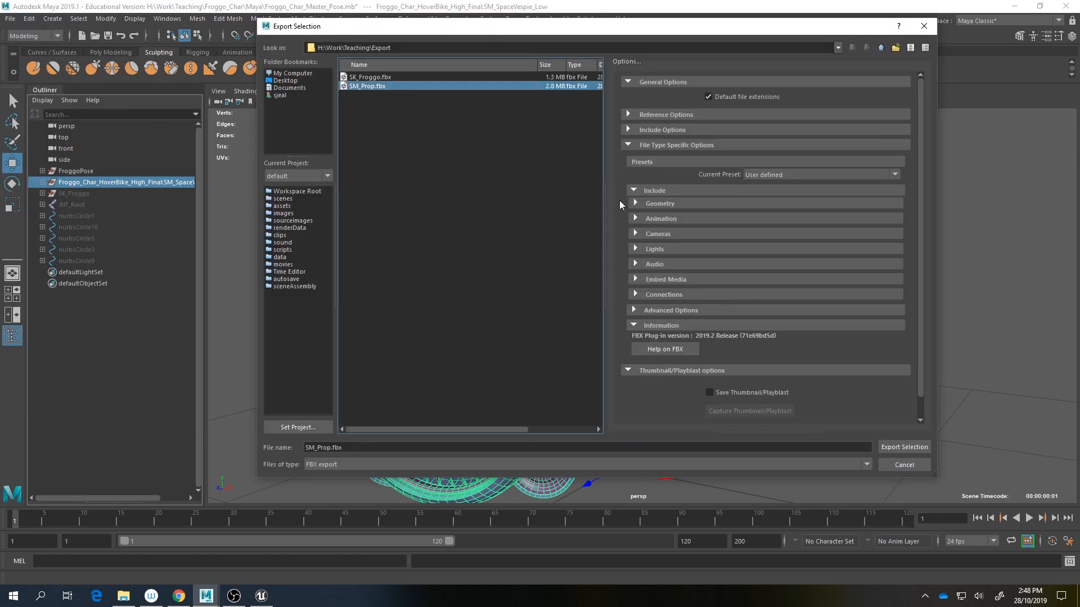
Step: Check the FBX Geometry settings, export the hoverbike over the existing SM_Prop.fbx and dismiss the warnings
click(652, 216)
click(653, 216)
click(658, 205)
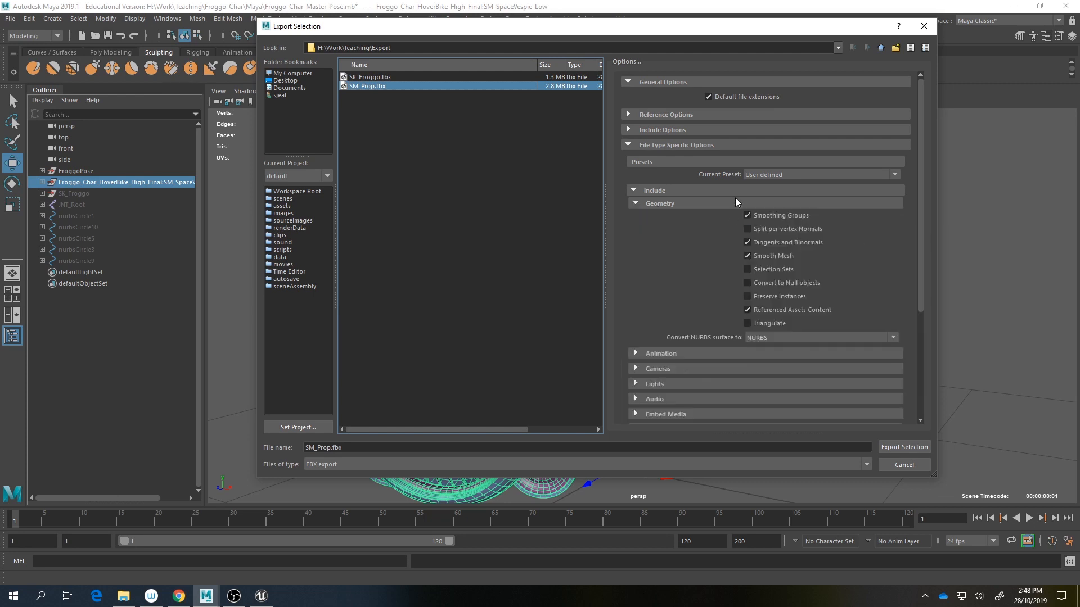
click(904, 447)
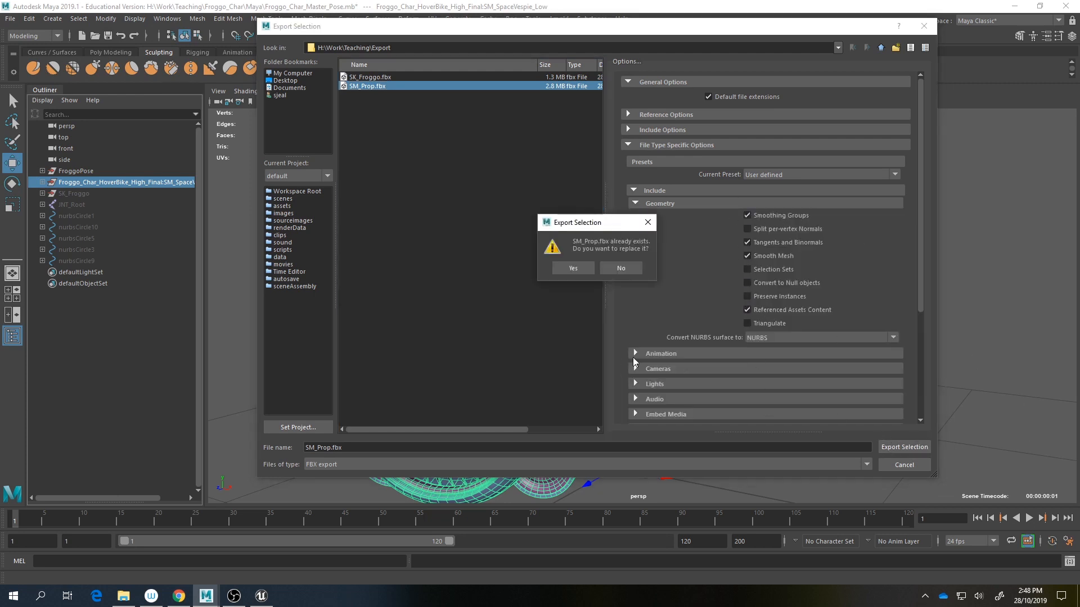
click(584, 267)
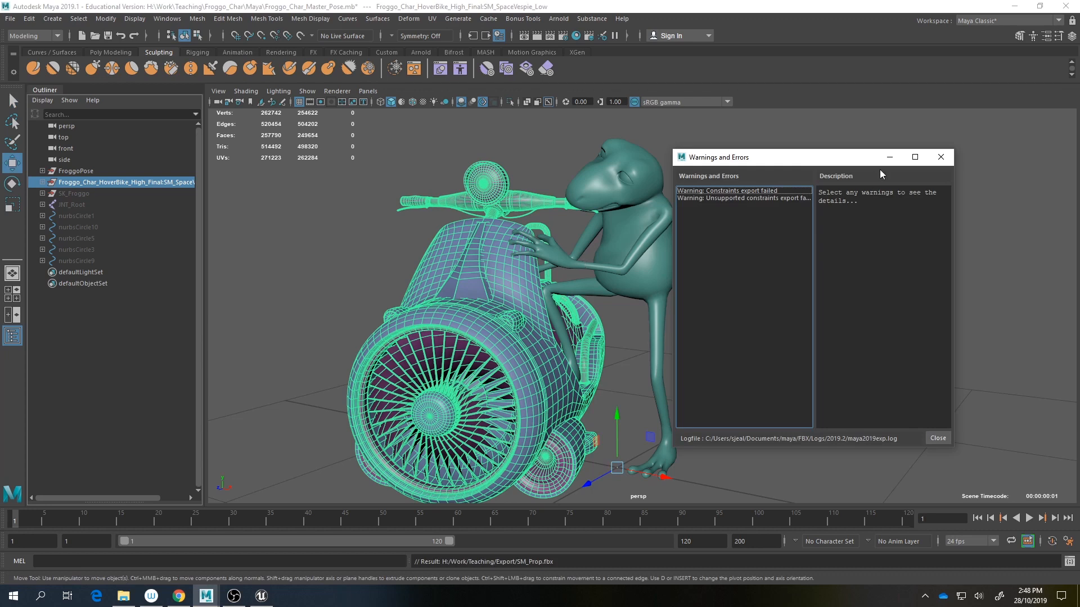
click(940, 157)
click(853, 309)
Step: Switch to the TurnTableRig level in Unreal Editor and examine the SM_Espresso model from several sides
scroll(793, 294, down, 3)
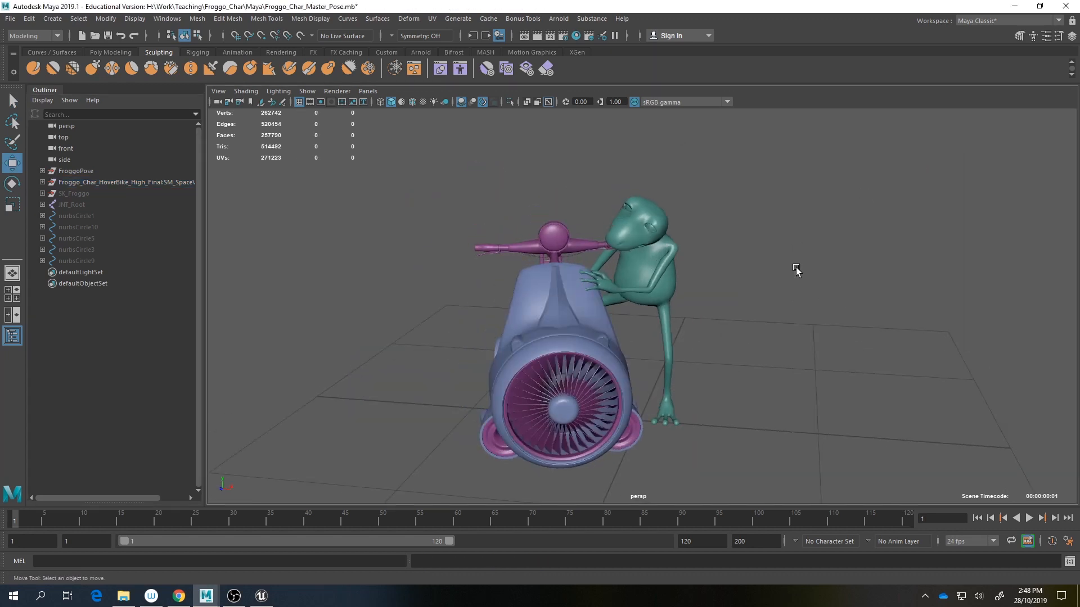
alt+middle_drag(795, 270, 755, 215)
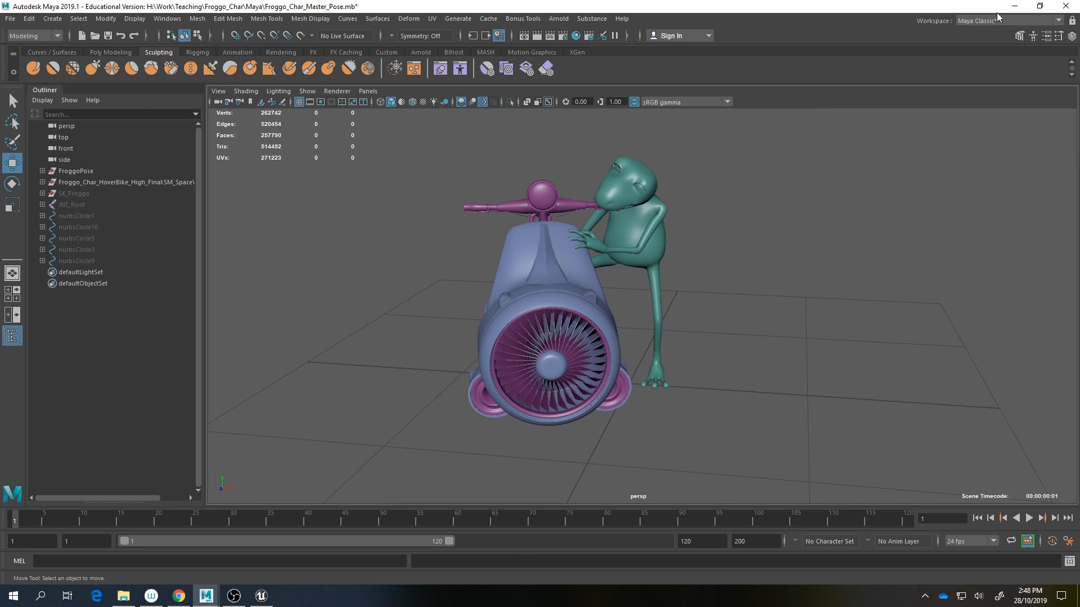
click(1017, 6)
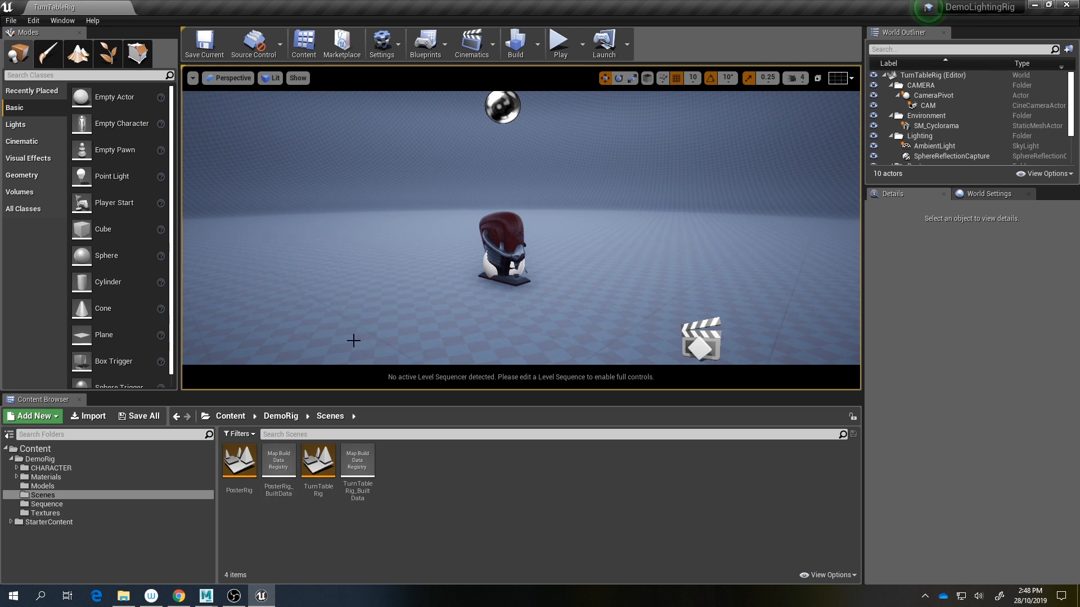
click(489, 241)
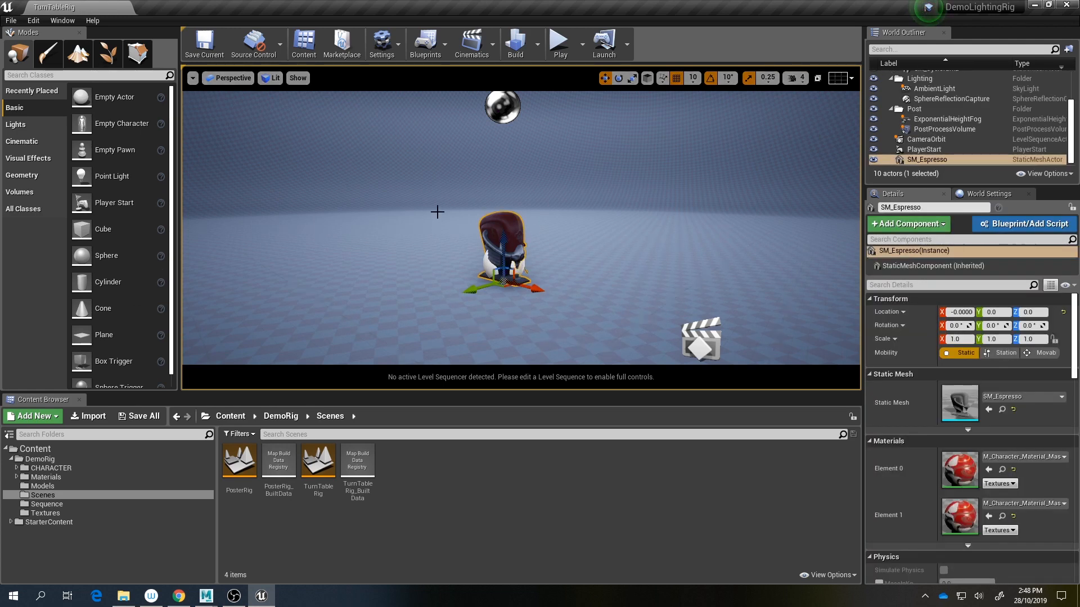
right_drag(436, 210, 441, 238)
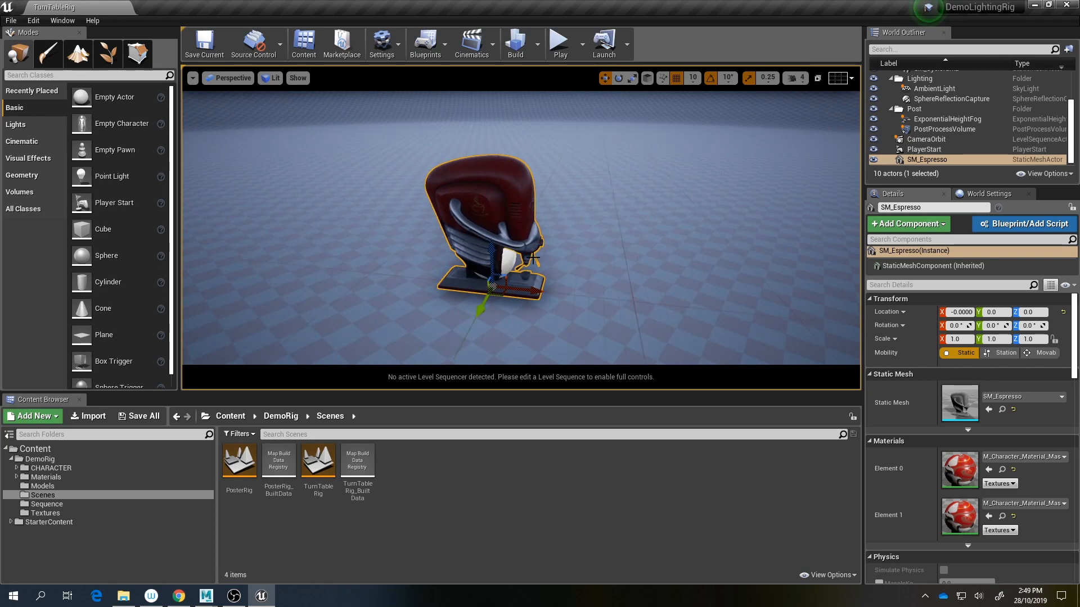
right_drag(442, 238, 527, 257)
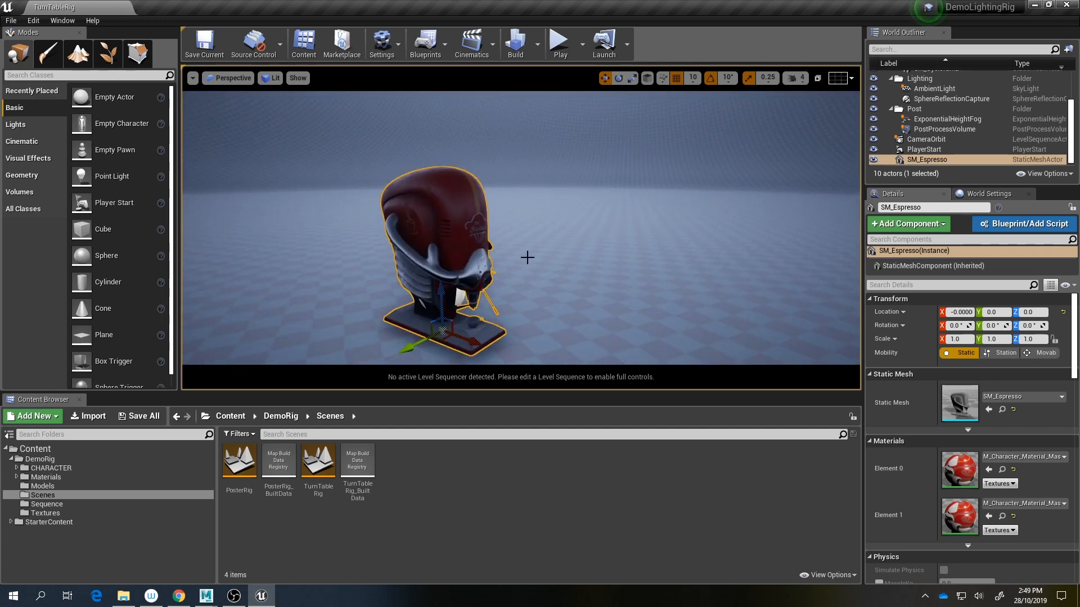
click(496, 254)
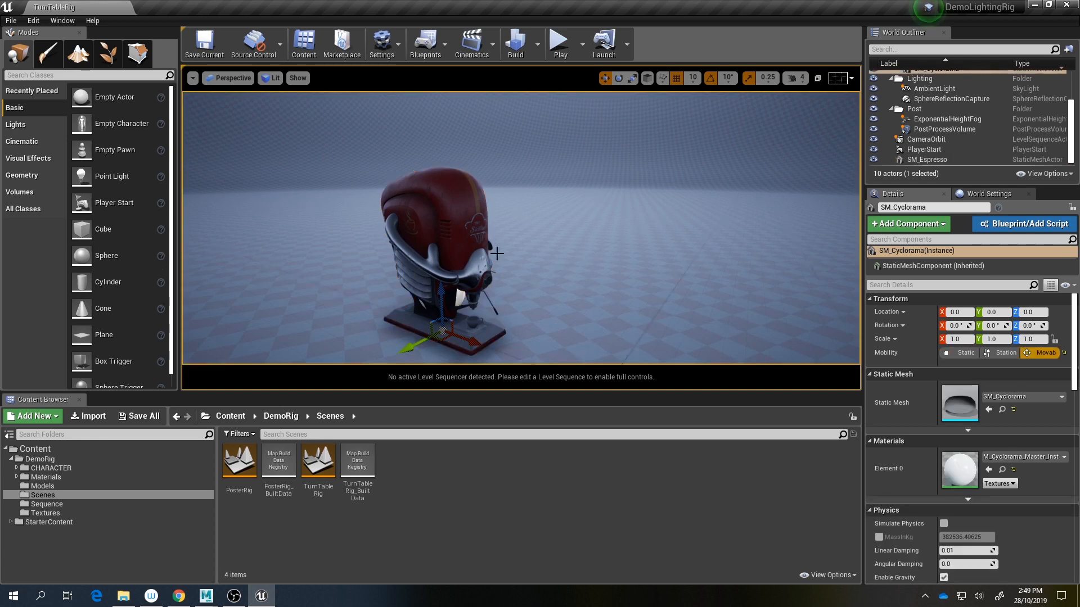
click(452, 201)
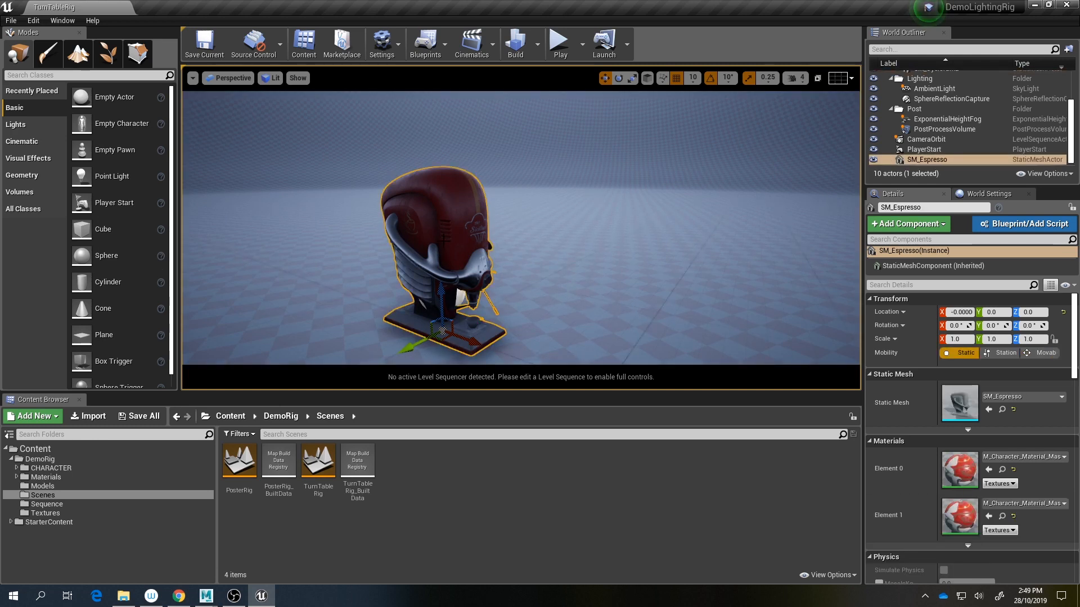
mouse_move(624, 238)
alt+mouse_down()
mouse_move(540, 231)
mouse_move(638, 238)
alt+mouse_up()
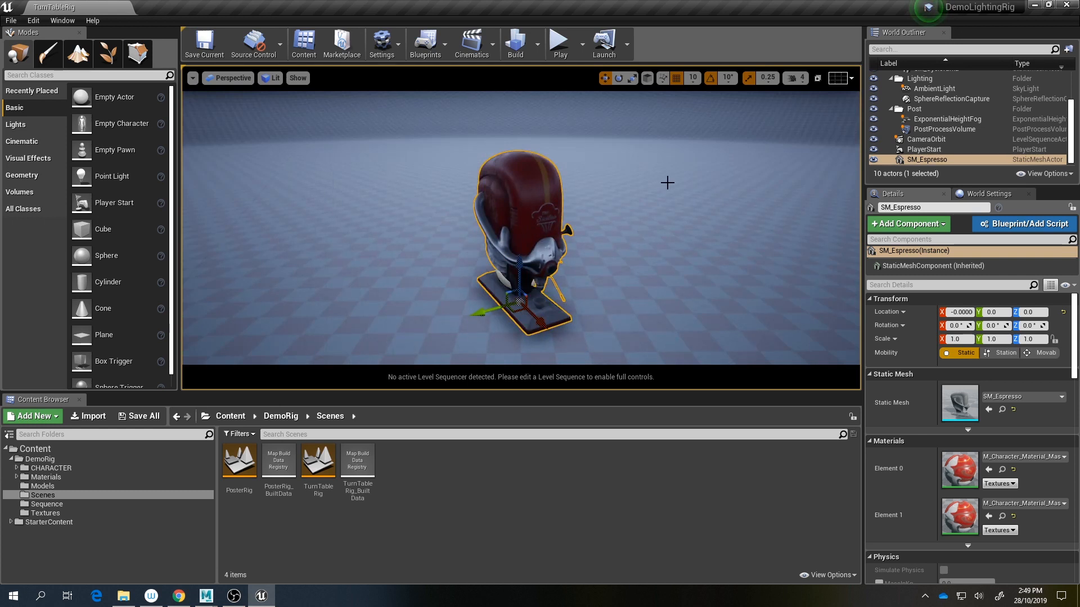
alt+drag(667, 182, 597, 160)
alt+drag(419, 274, 397, 275)
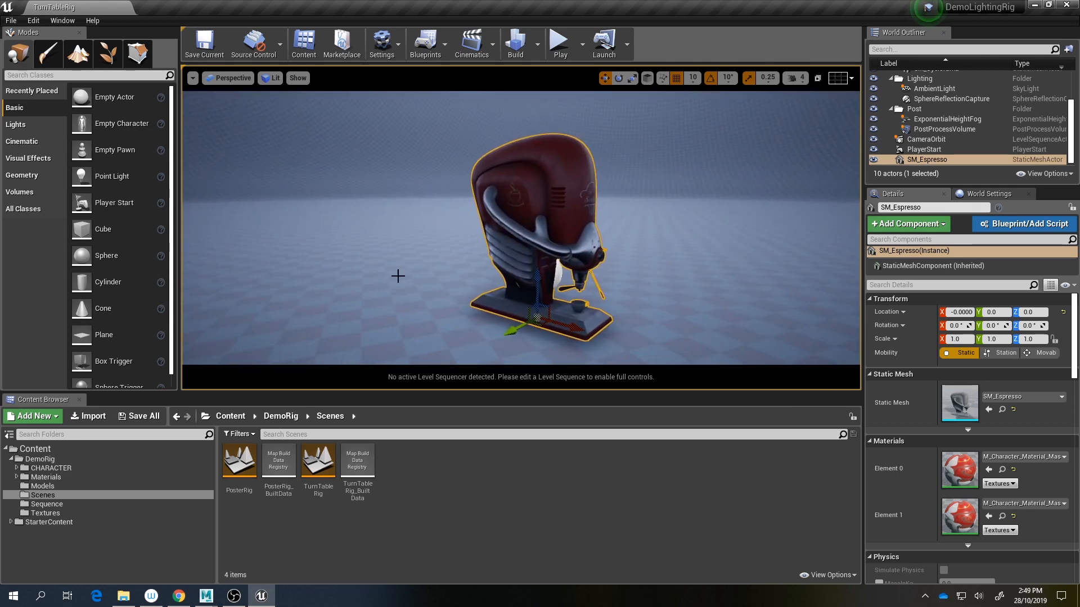
Step: Inspect the AmbientLight, ExponentialHeightFog and SphereReflectionCapture actors above the espresso machine
right_drag(398, 275, 551, 217)
click(520, 183)
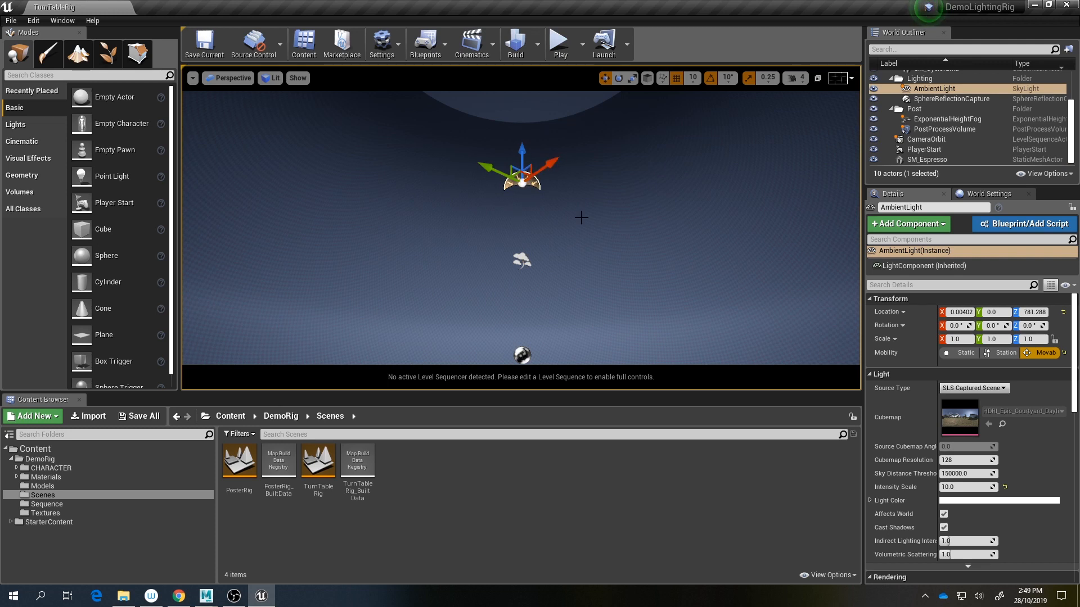
right_drag(581, 217, 581, 236)
click(521, 197)
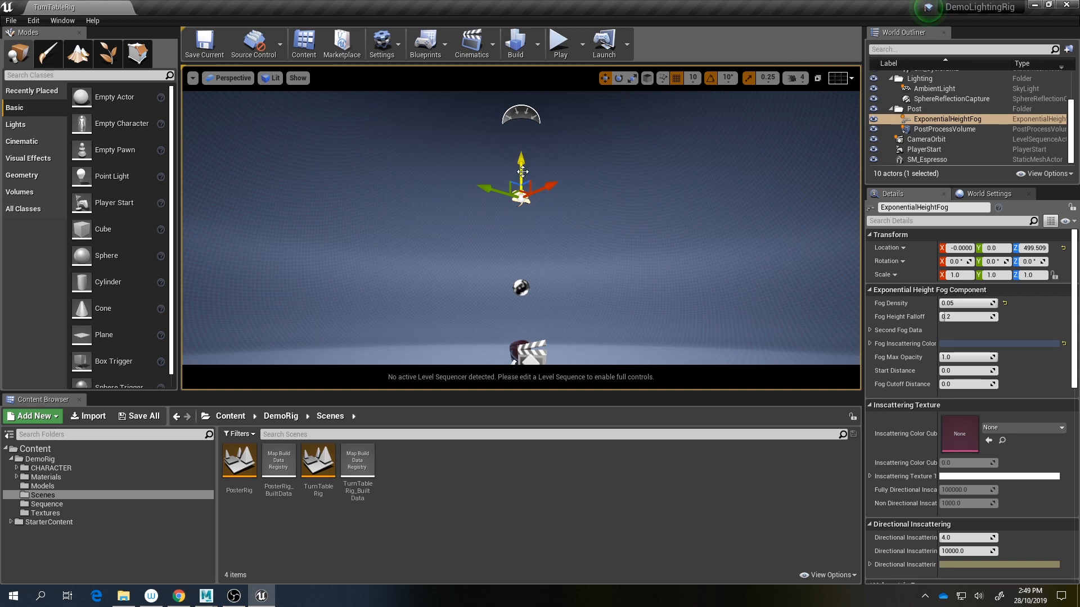
click(521, 284)
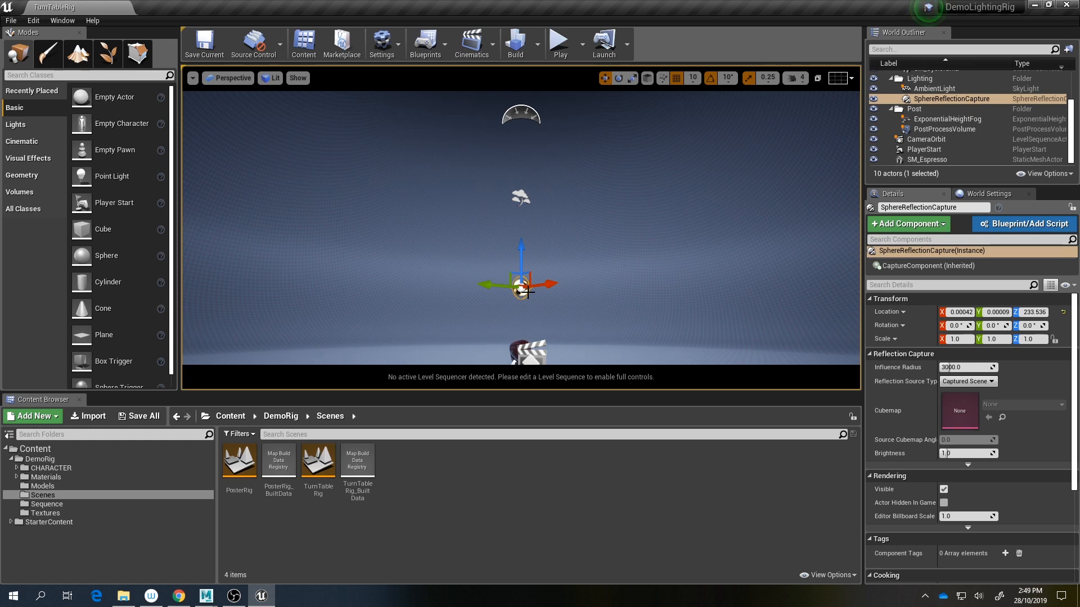
Step: Inspect the CameraOrbit level sequence actor and the CameraPivot actor at the base of the espresso machine
right_drag(554, 214, 674, 198)
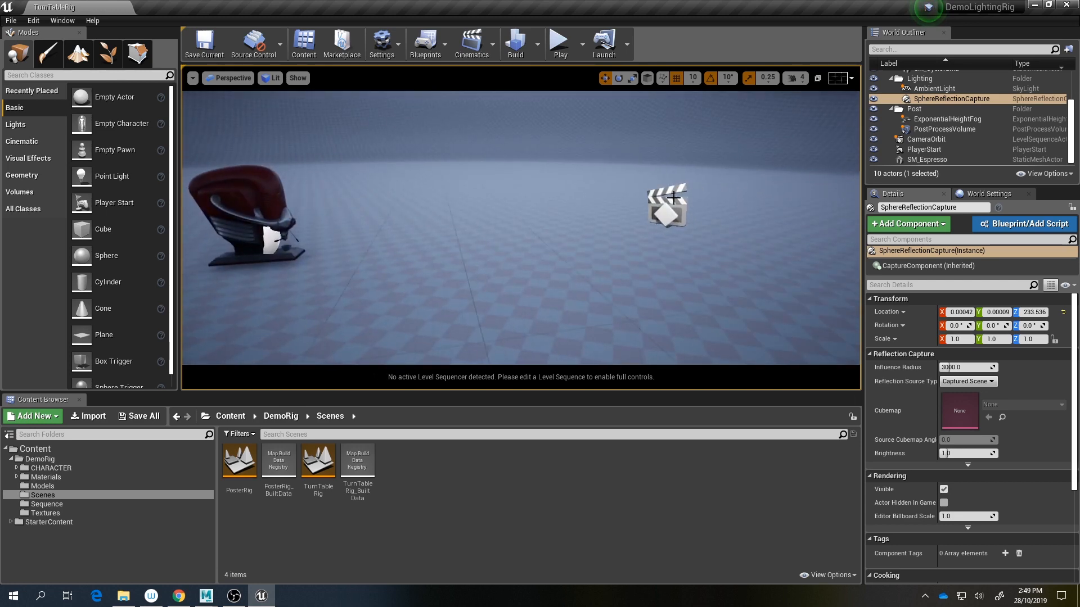
click(674, 197)
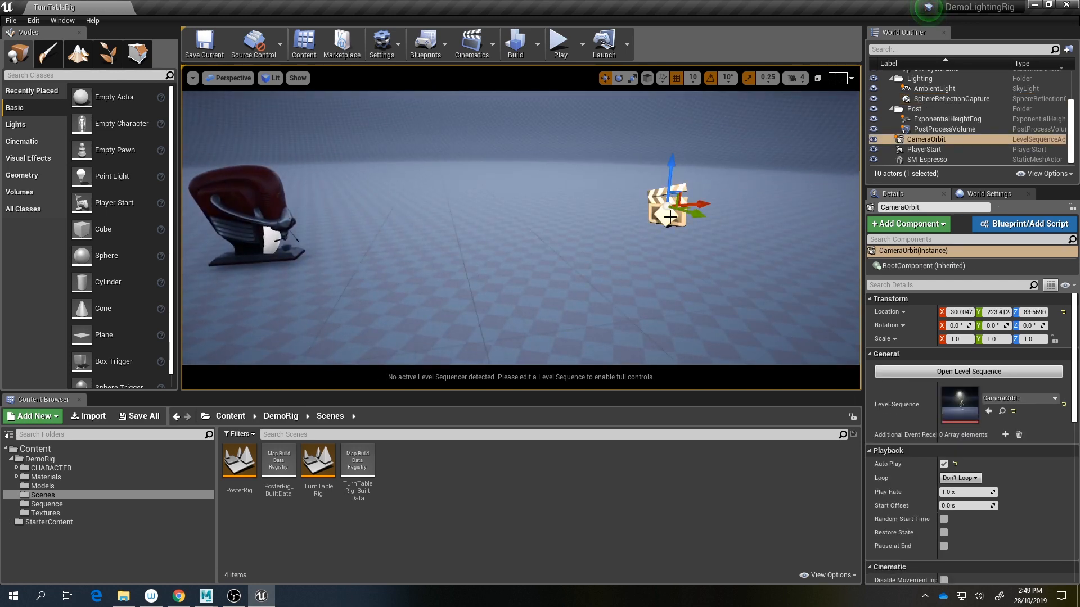
right_drag(538, 217, 489, 242)
click(542, 199)
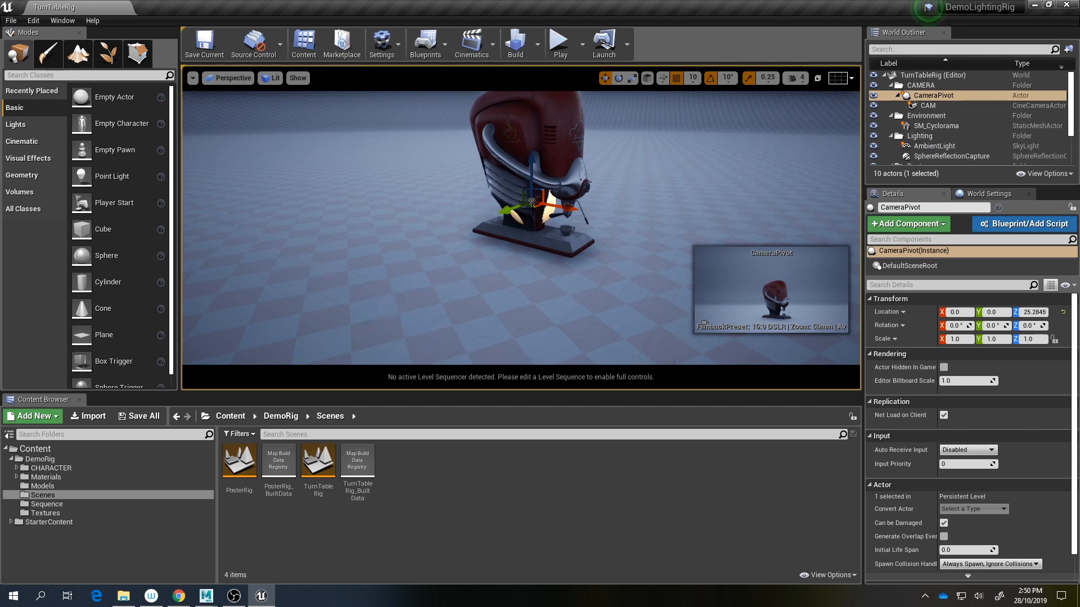
Step: Inspect the SM_Cyclorama backdrop surrounding the espresso machine
mouse_move(642, 222)
right_down()
mouse_move(641, 191)
mouse_move(697, 225)
mouse_move(641, 236)
mouse_move(636, 214)
mouse_move(632, 226)
right_up()
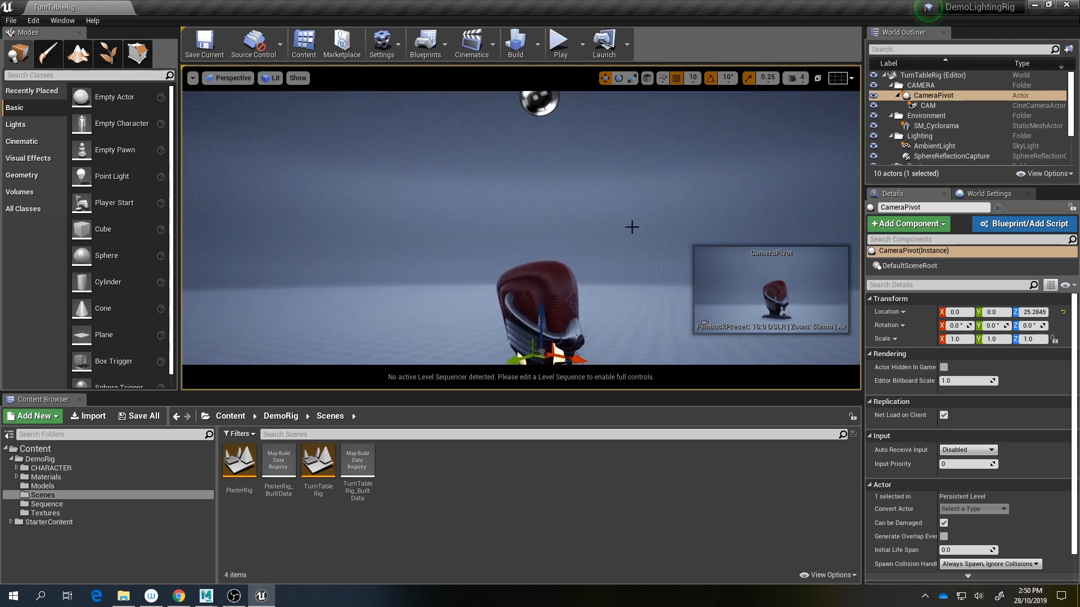
click(326, 145)
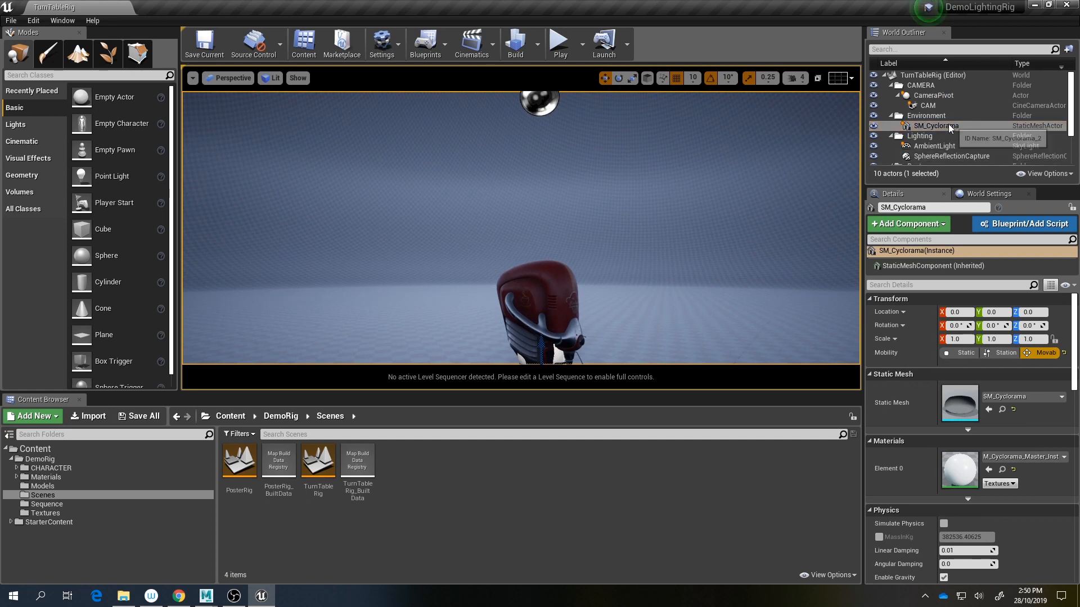
click(926, 126)
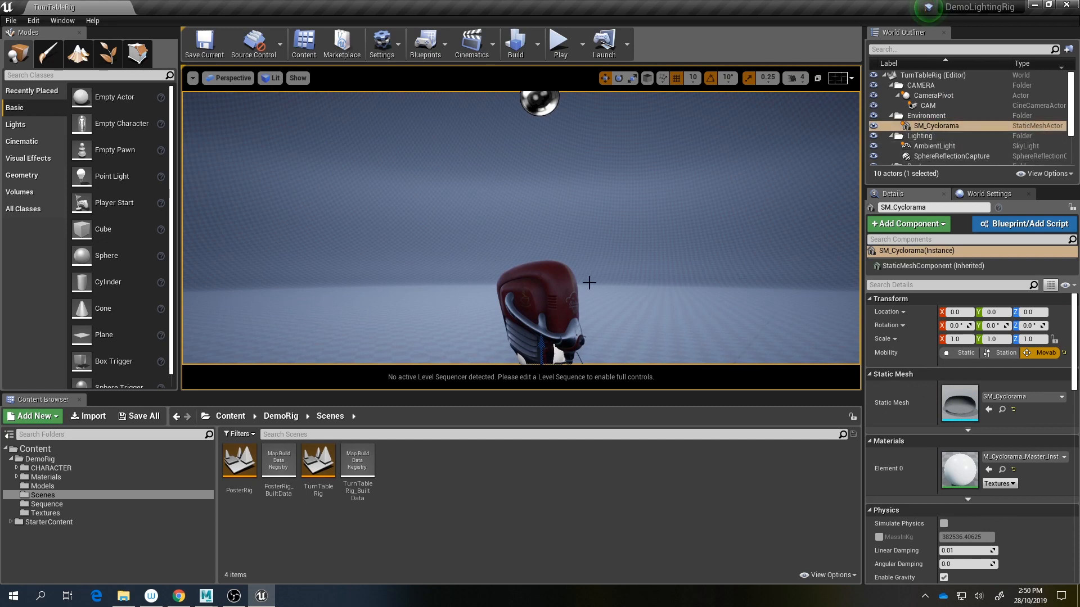
right_drag(623, 270, 638, 329)
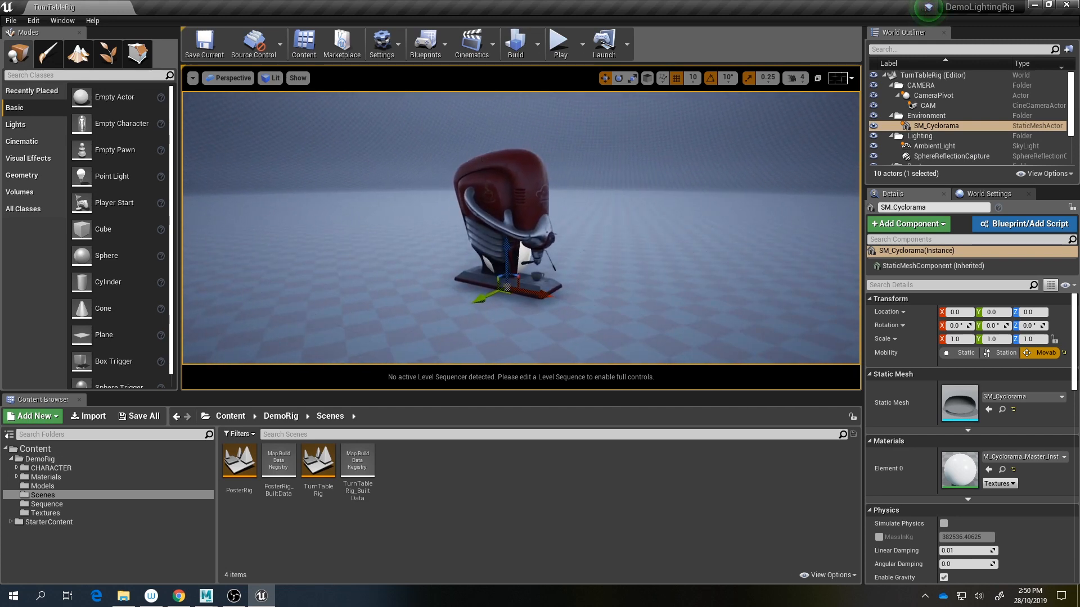
Step: Frame the SM_Espresso model and view it from different angles and distances against the backdrop
click(522, 211)
key(f)
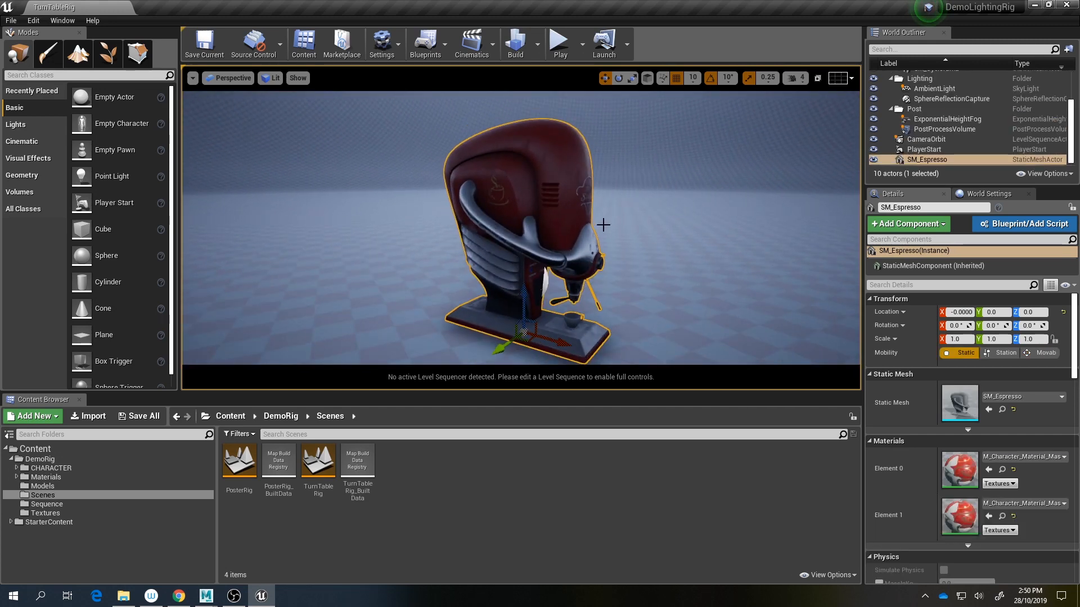
mouse_move(687, 270)
alt+mouse_down()
mouse_move(568, 281)
mouse_move(694, 284)
alt+mouse_up()
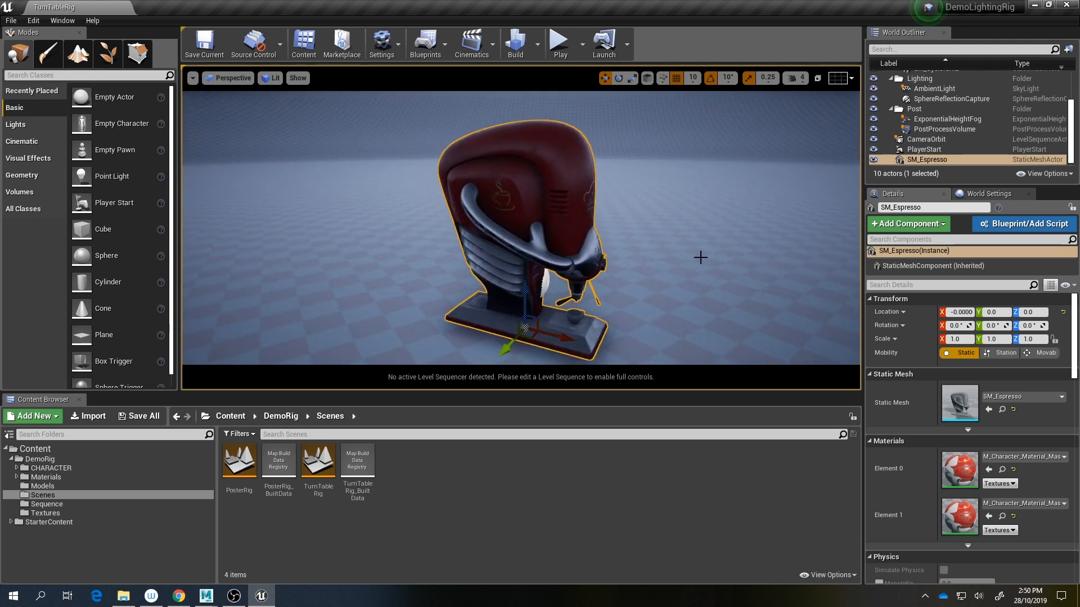
alt+drag(700, 258, 619, 264)
alt+right_drag(700, 264, 713, 302)
alt+drag(753, 304, 698, 270)
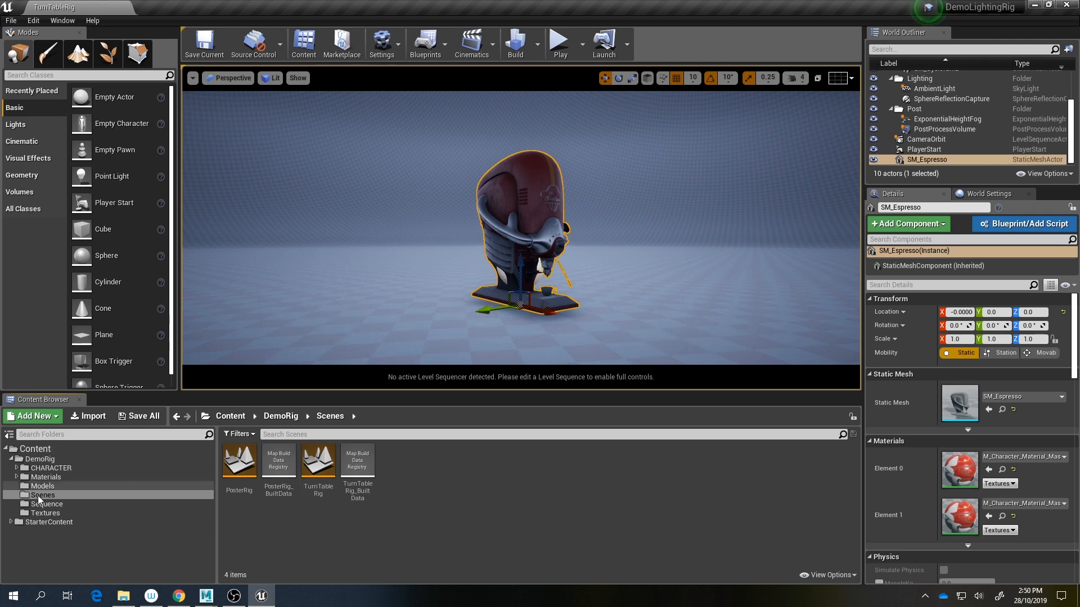
Step: Look at the levels in the Scenes folder, play the TurnTableRig level to preview its camera orbit, and stop playback
click(40, 496)
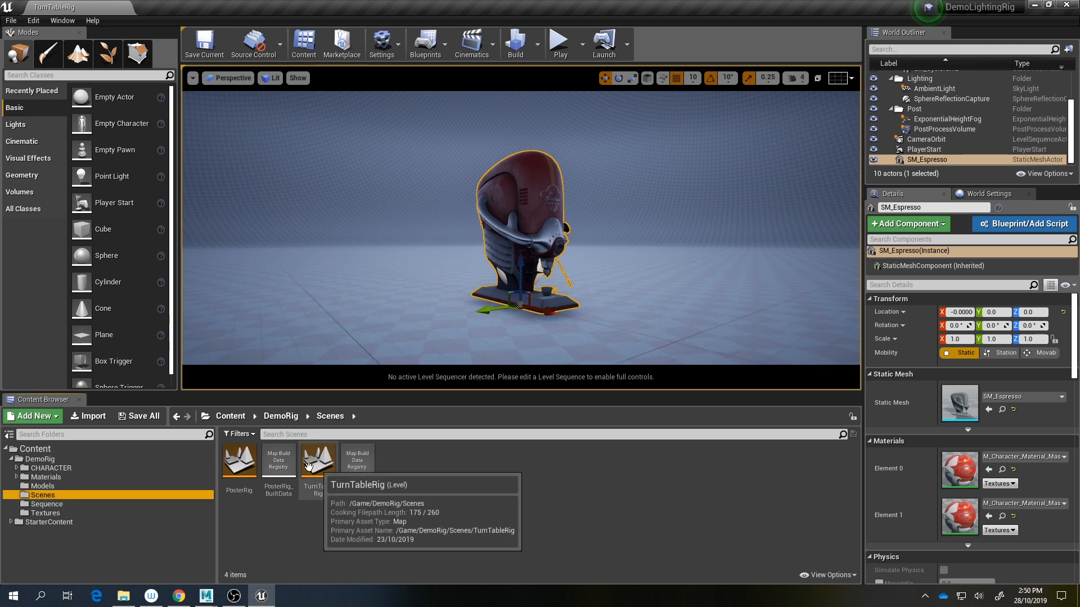
right_drag(576, 245, 594, 249)
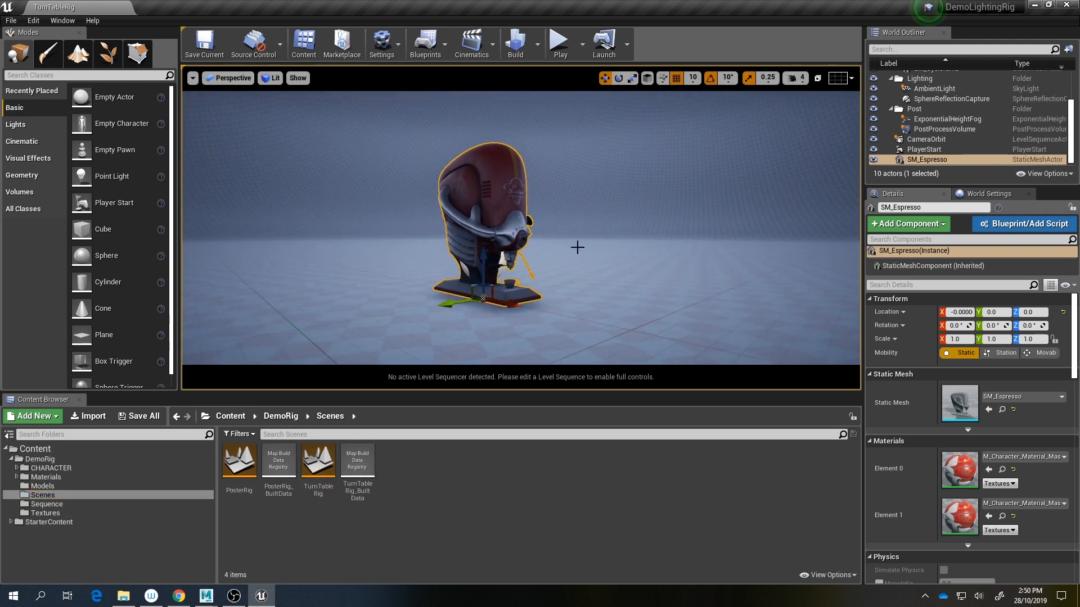
click(562, 47)
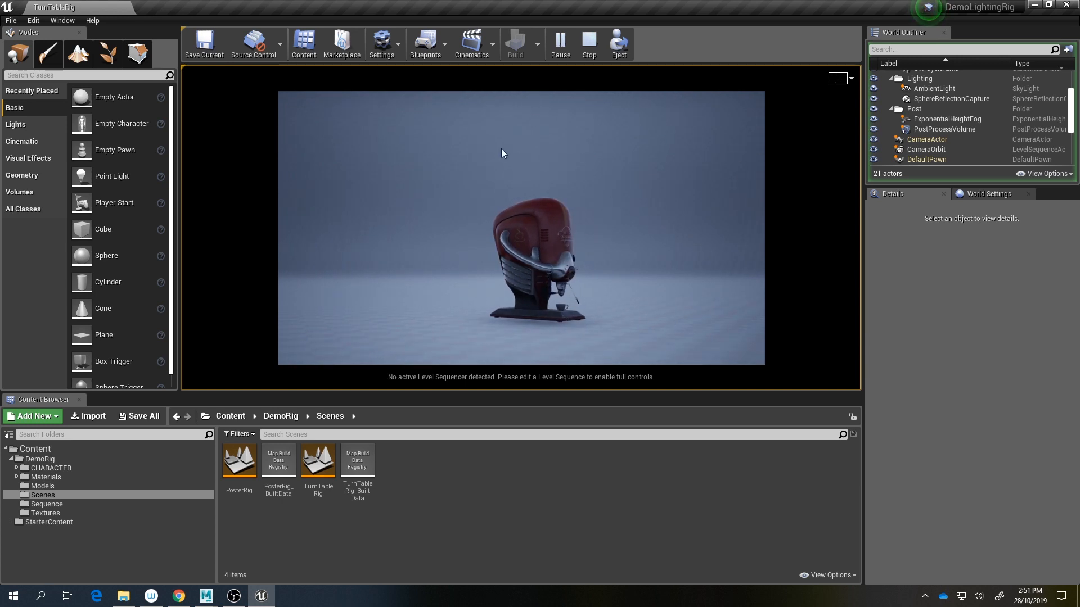
click(588, 40)
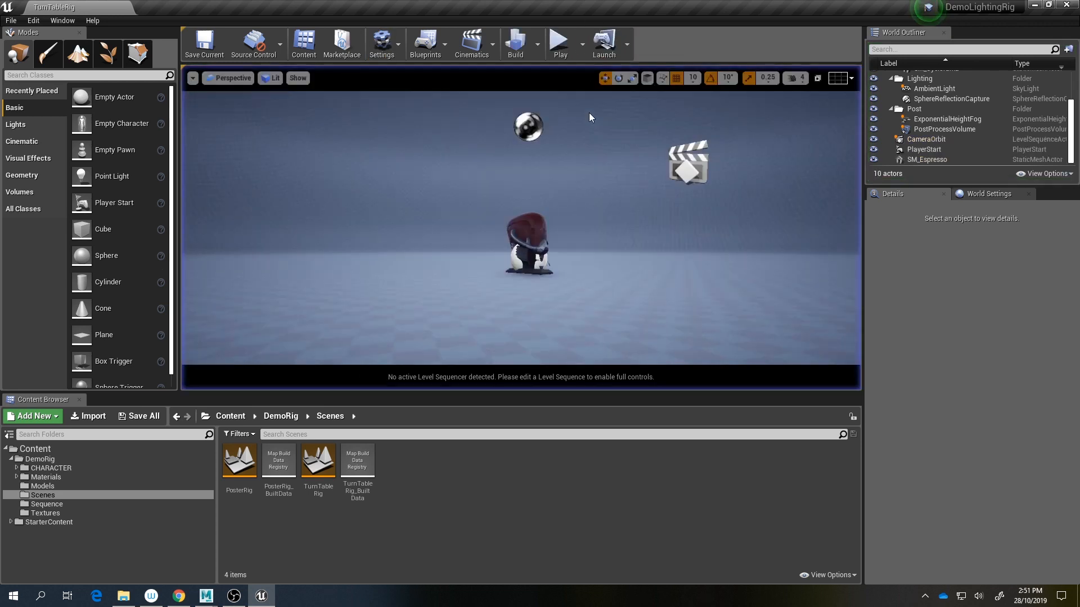
Step: Select the CAM camera near the espresso machine and switch the viewport to look through it
right_drag(536, 193, 623, 230)
key(s)
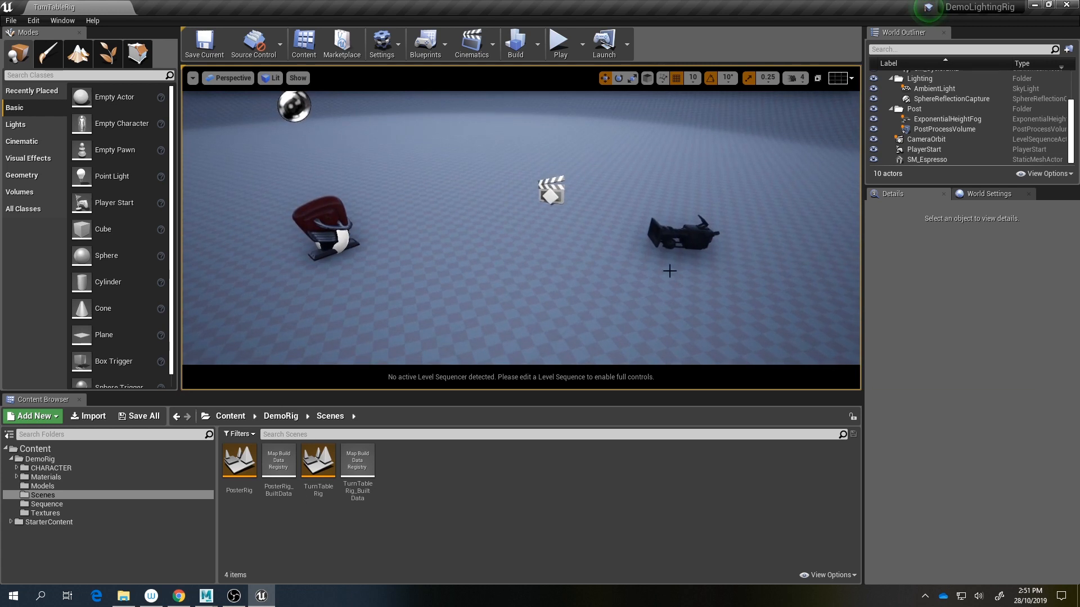
click(687, 235)
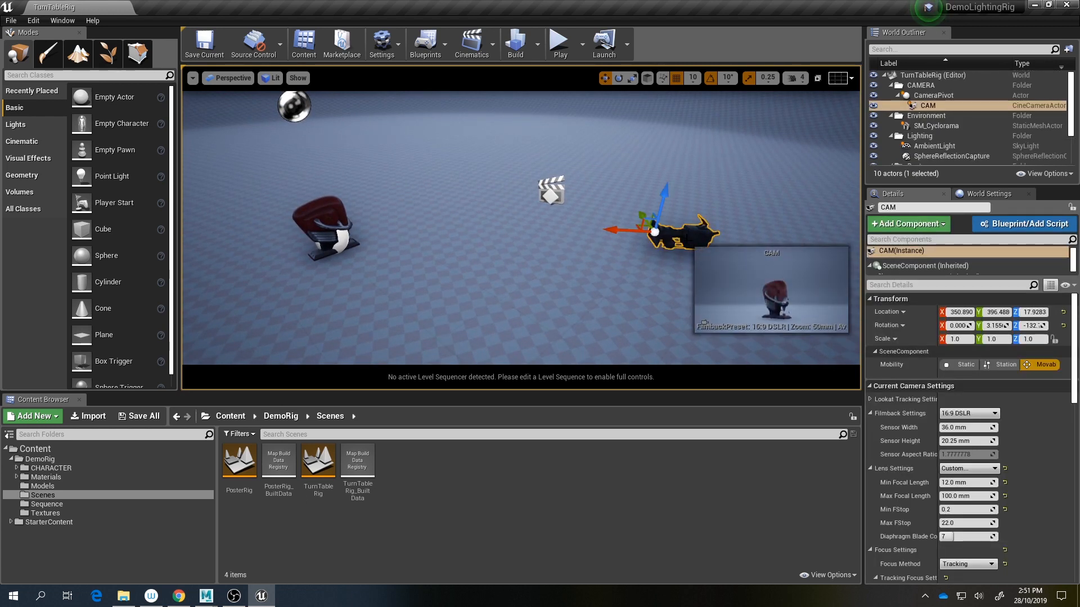
right_drag(565, 180, 594, 195)
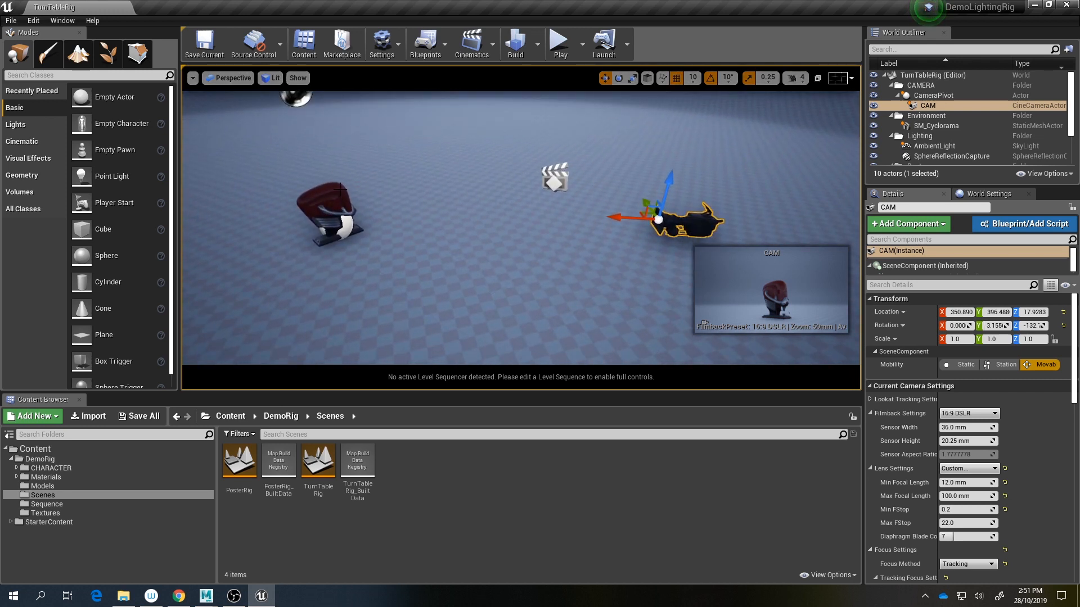
click(232, 79)
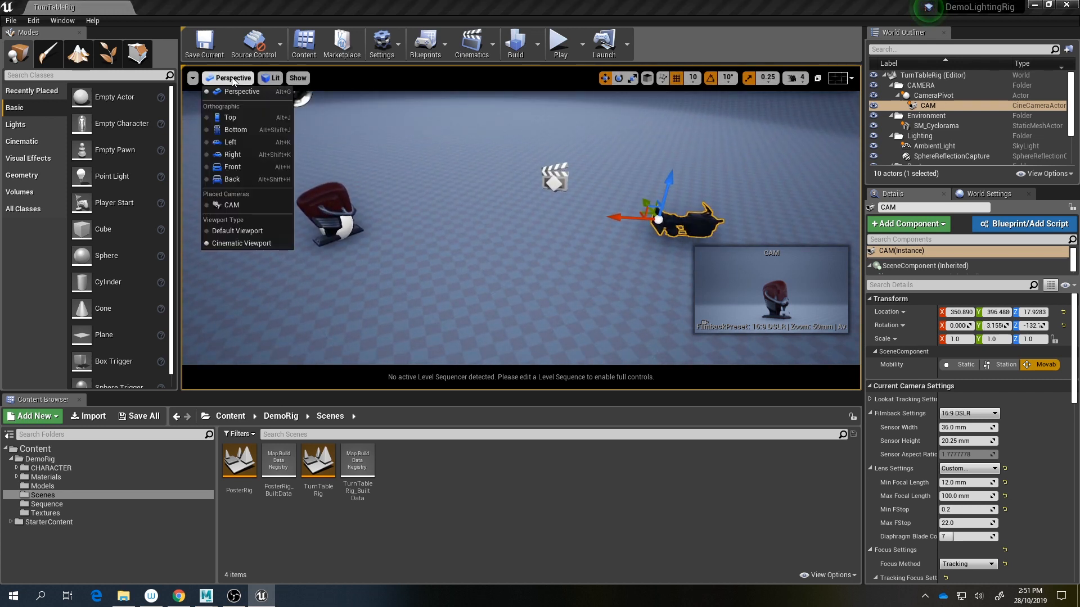
click(233, 205)
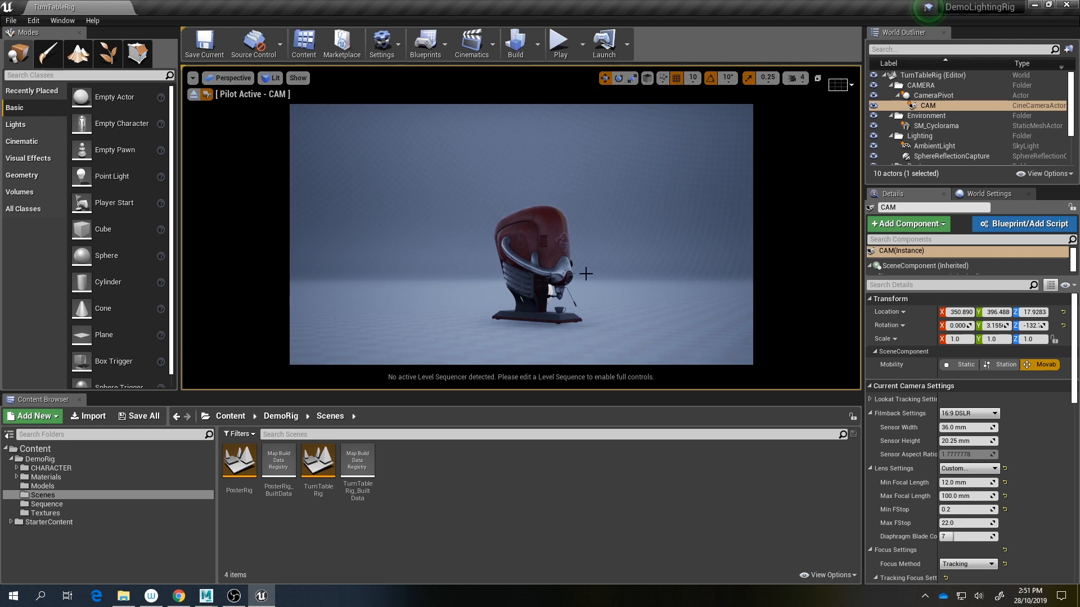
Step: Preview the level through CAM, turn the piloted camera away from the espresso machine, and play and stop the preview again
click(558, 43)
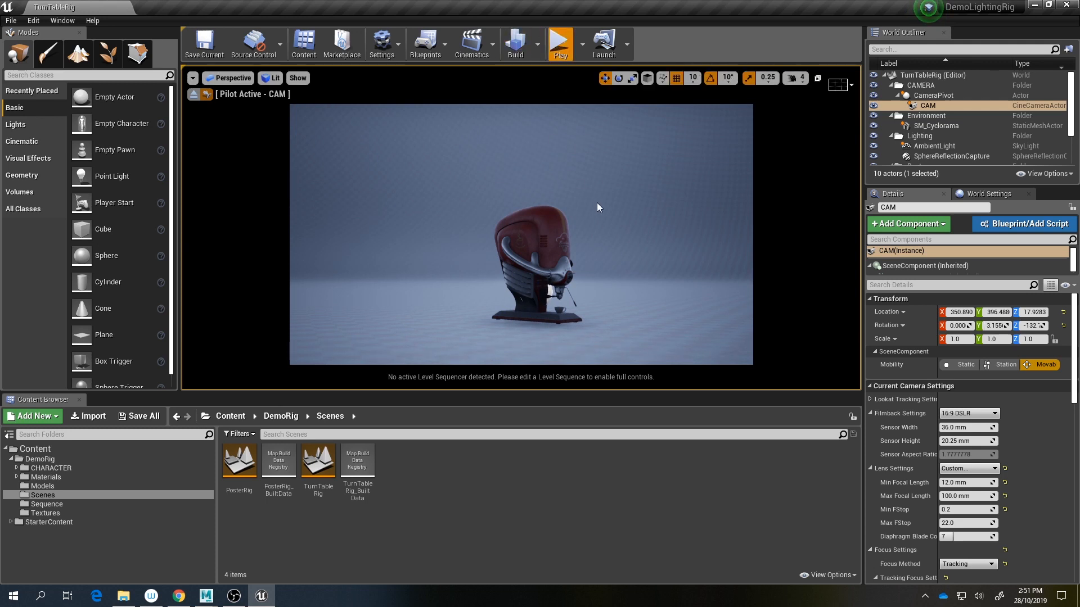
key(Escape)
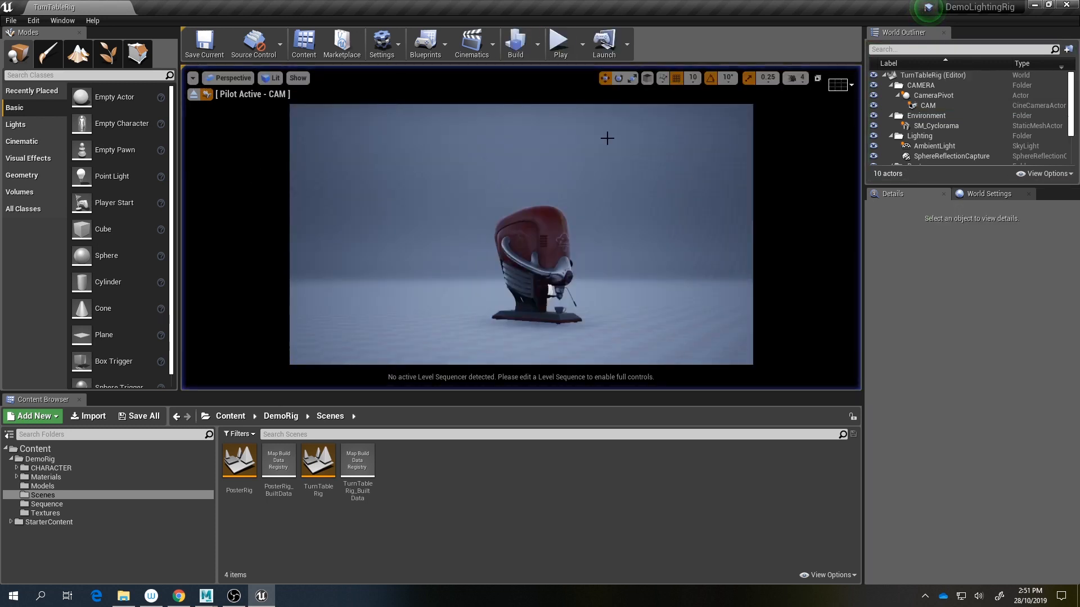
click(519, 255)
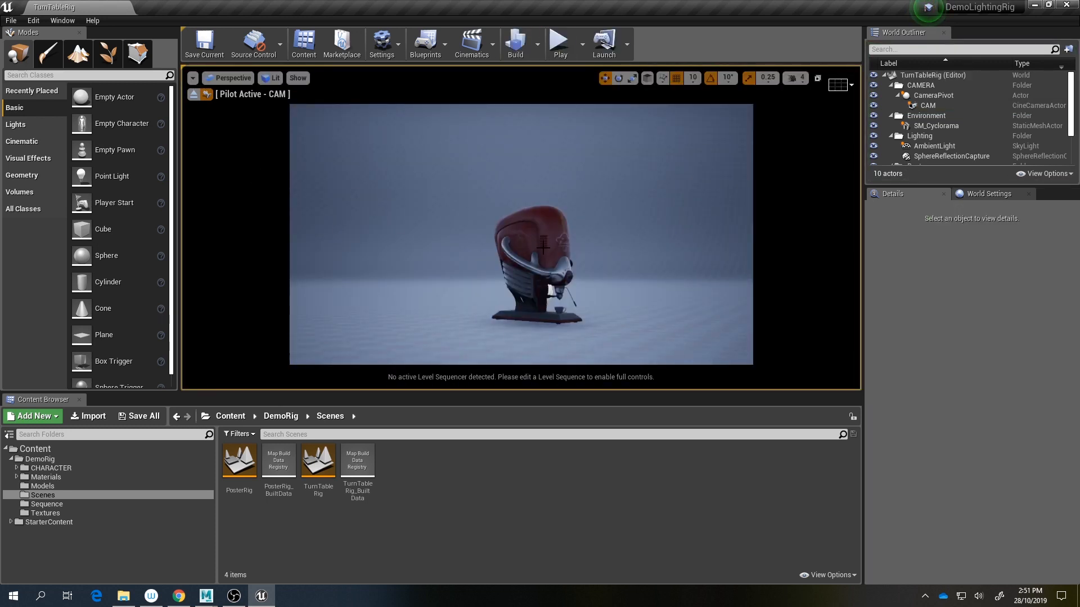
right_drag(542, 247, 564, 251)
click(560, 42)
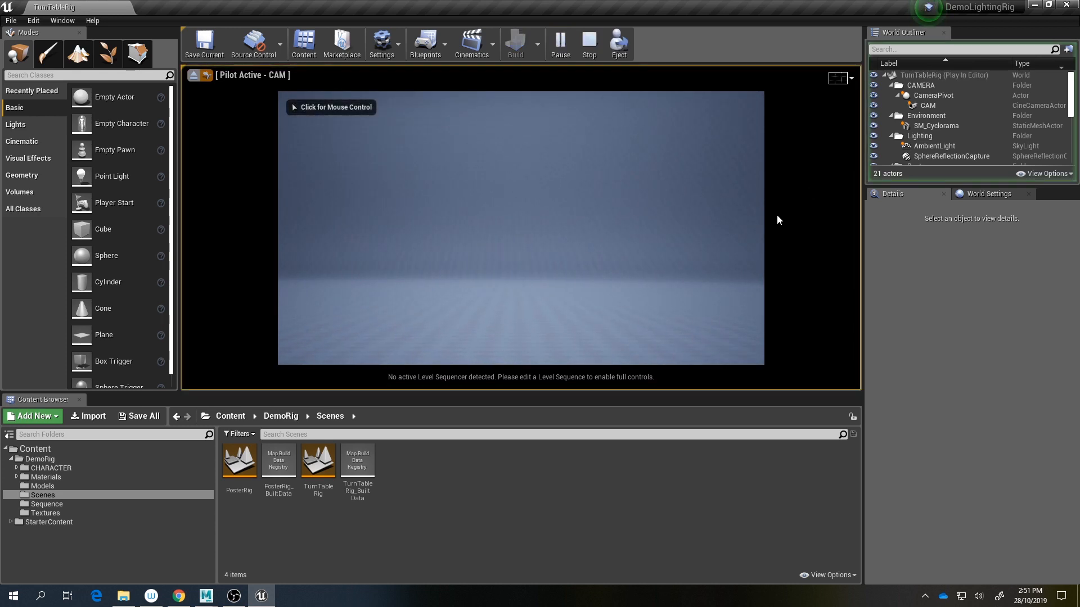
click(637, 136)
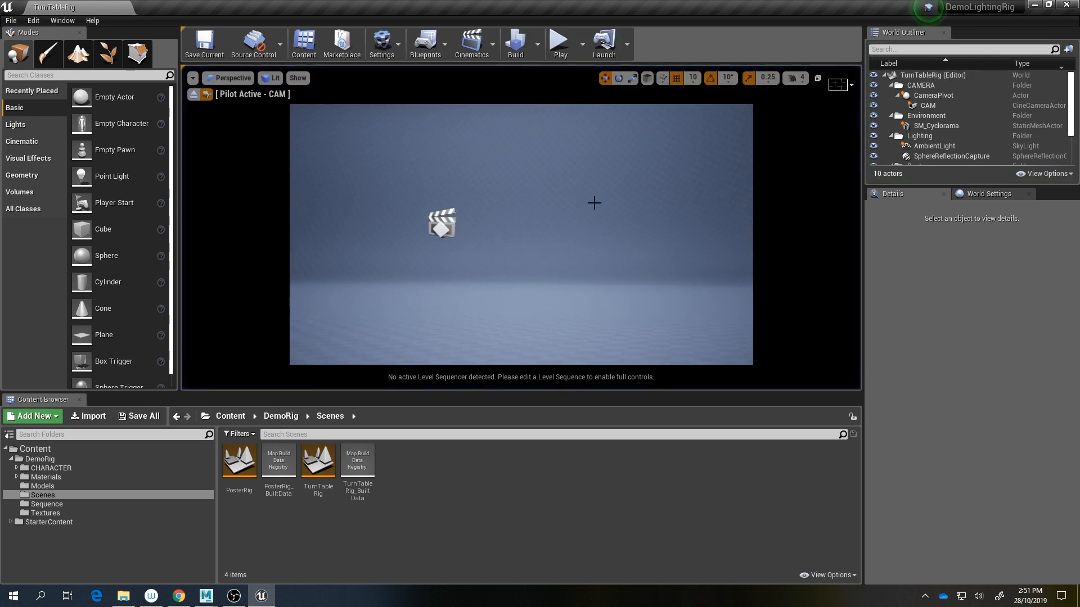
key(Escape)
Step: Reframe the piloted CAM to look down on the espresso machine, then preview the orbit and stop playback
right_drag(521, 234, 563, 236)
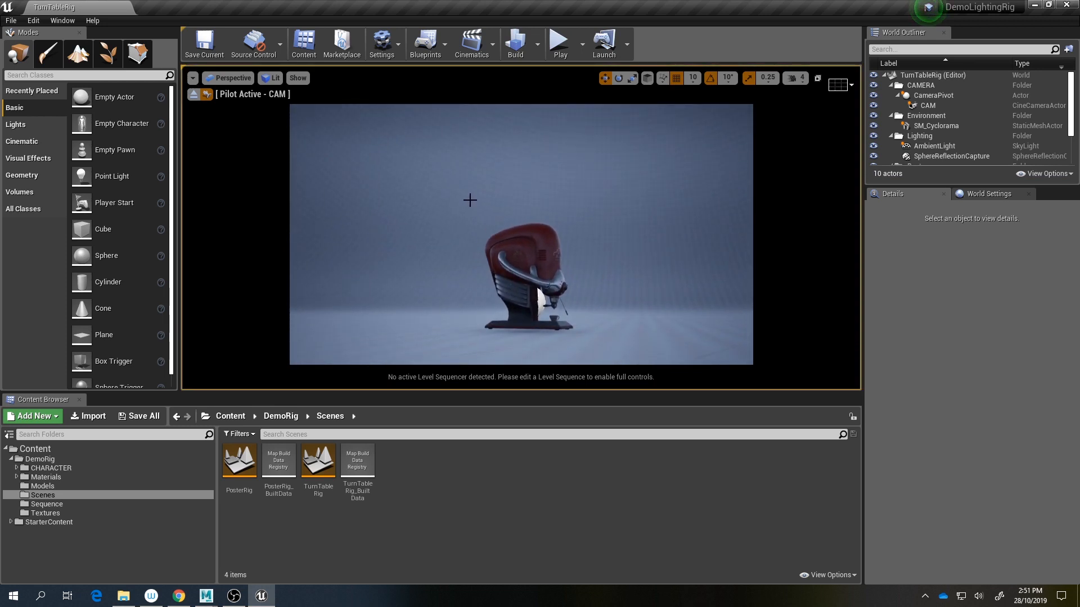
alt+drag(517, 251, 512, 278)
alt+right_drag(511, 247, 553, 255)
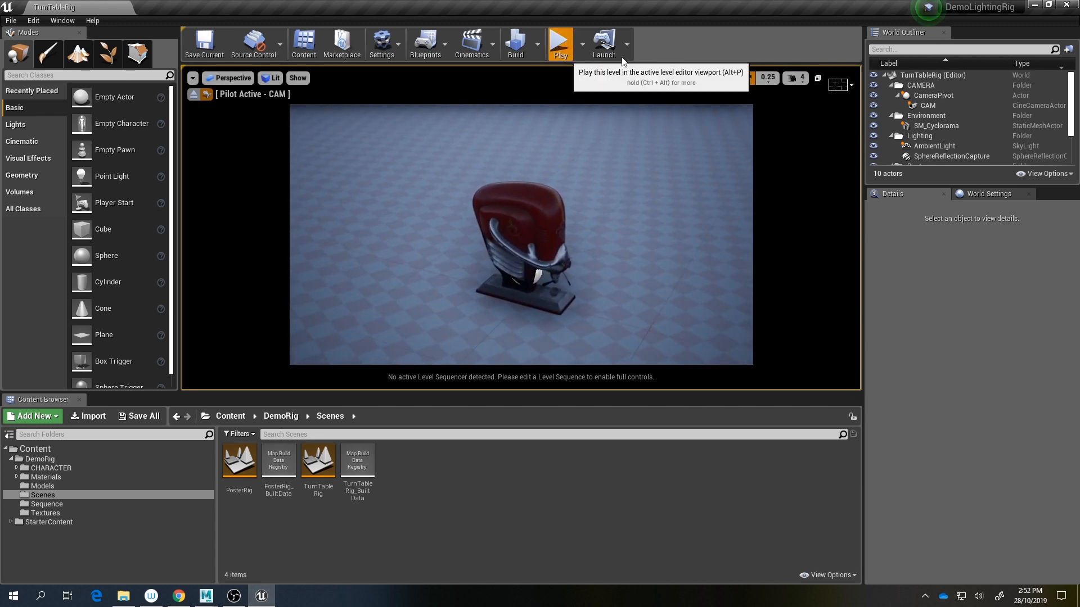
click(560, 43)
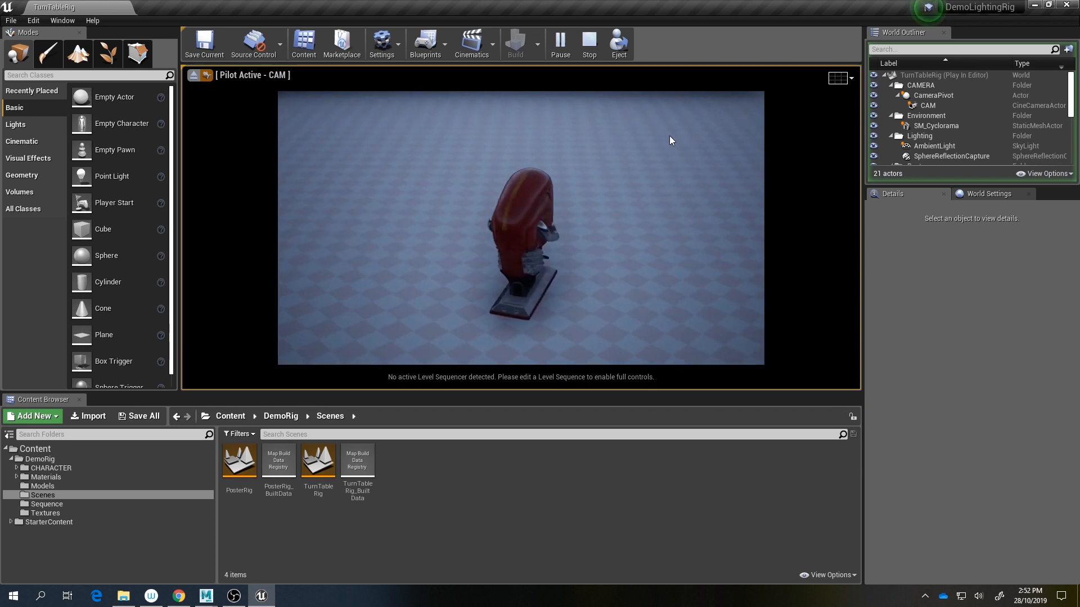
click(589, 42)
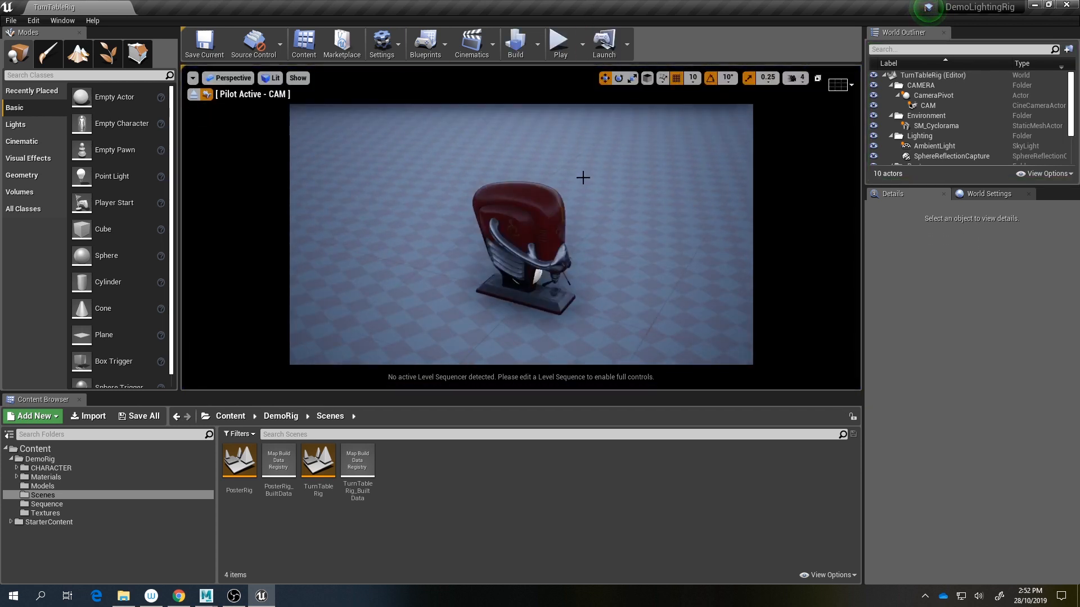
Step: Stop piloting CAM and return the viewport to the free perspective view
click(233, 80)
click(233, 84)
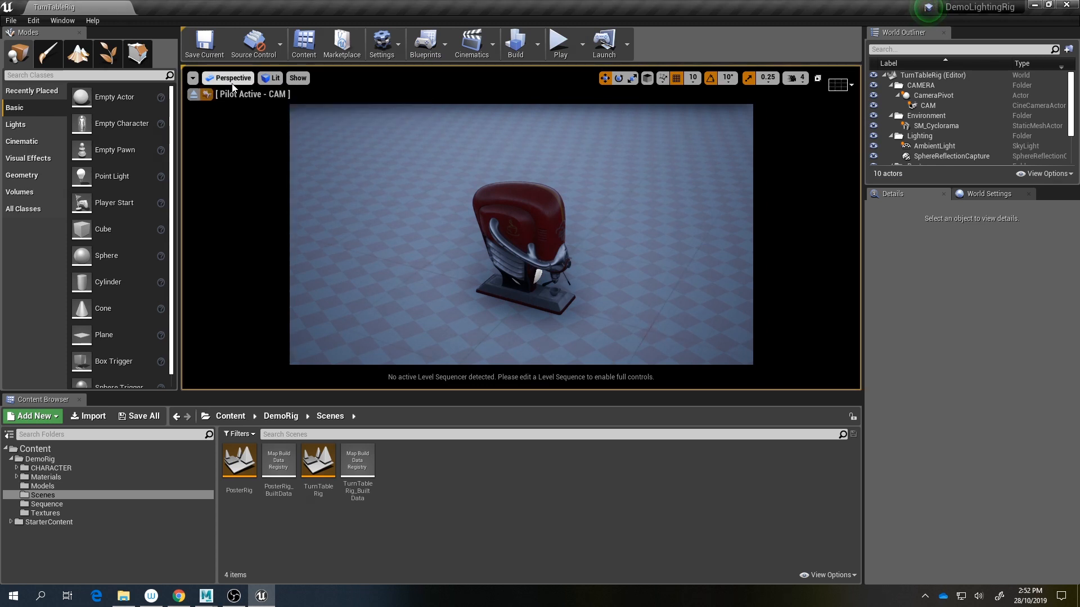
click(193, 95)
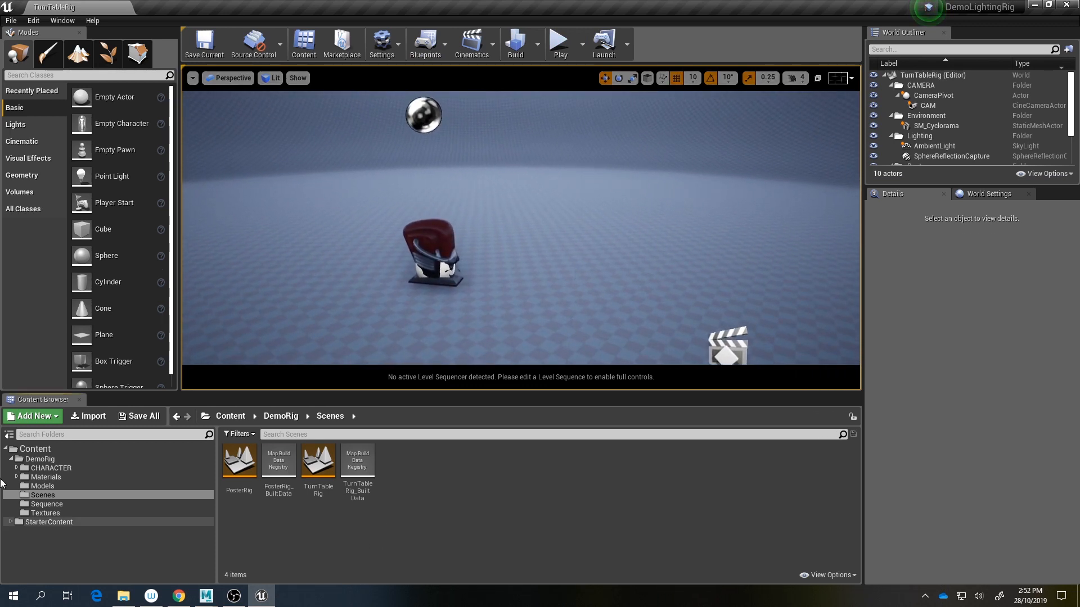
Step: Look through the assets in the CHARACTER/EXAMPLE folder and its Textures subfolder, comparing them with the espresso machine in the level
click(62, 469)
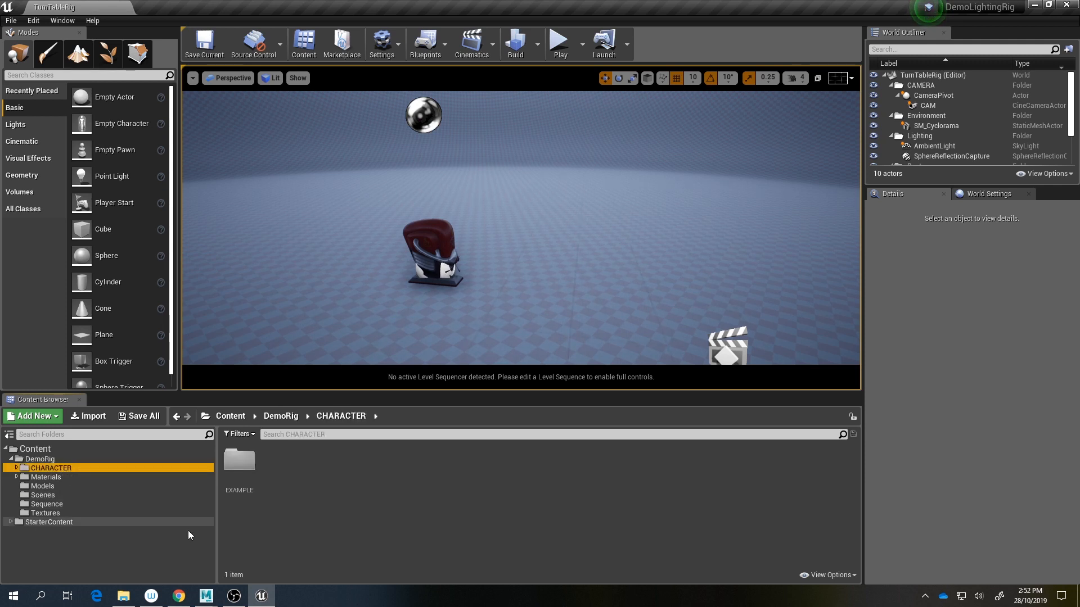
double_click(241, 467)
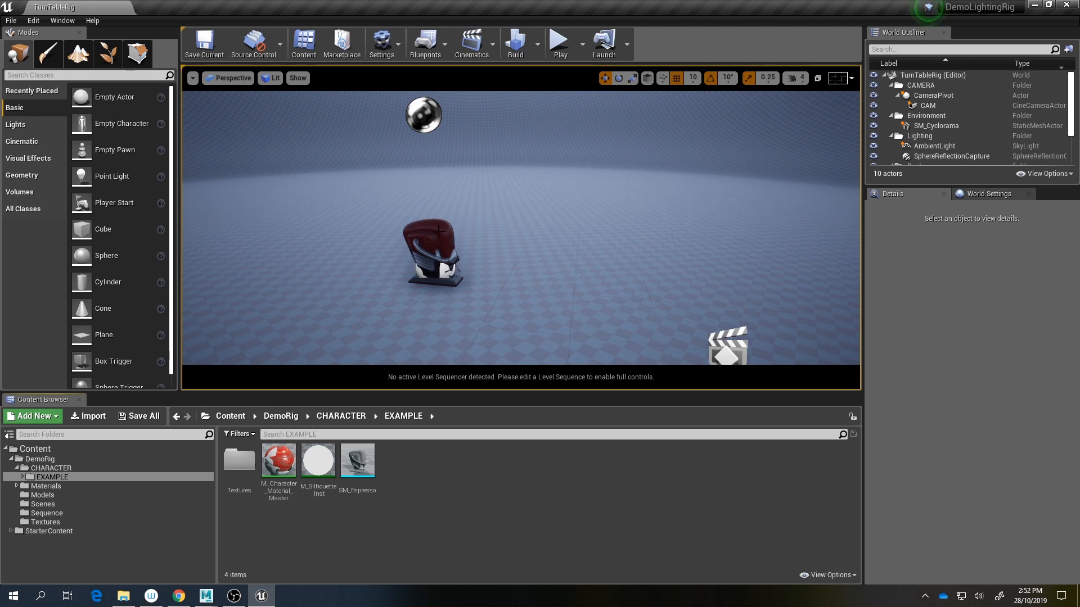
right_drag(483, 228, 446, 243)
key(w)
key(s)
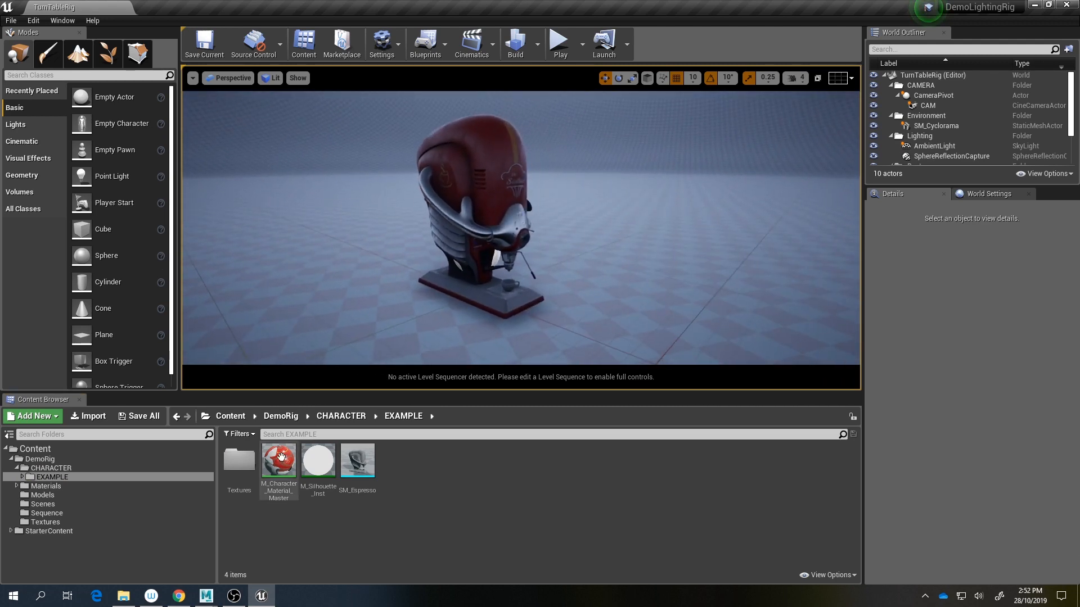
click(354, 463)
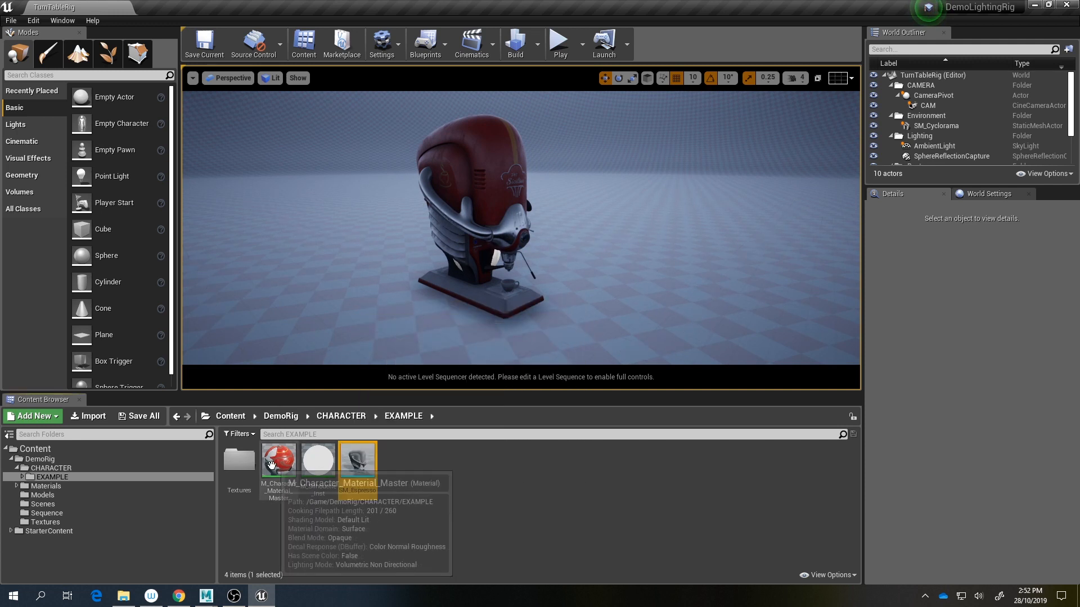
mouse_move(279, 472)
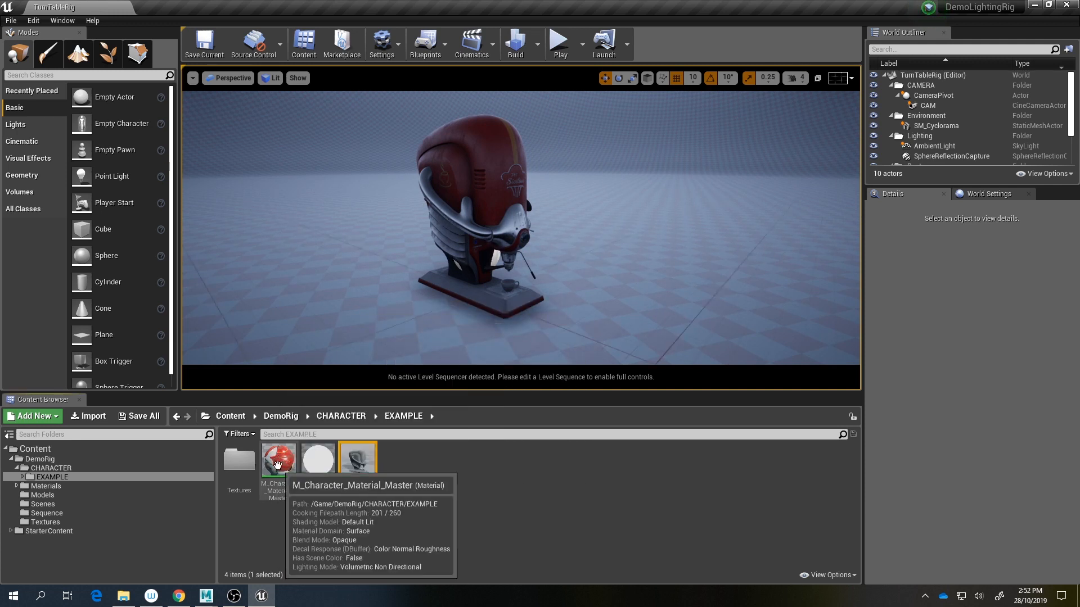
double_click(239, 460)
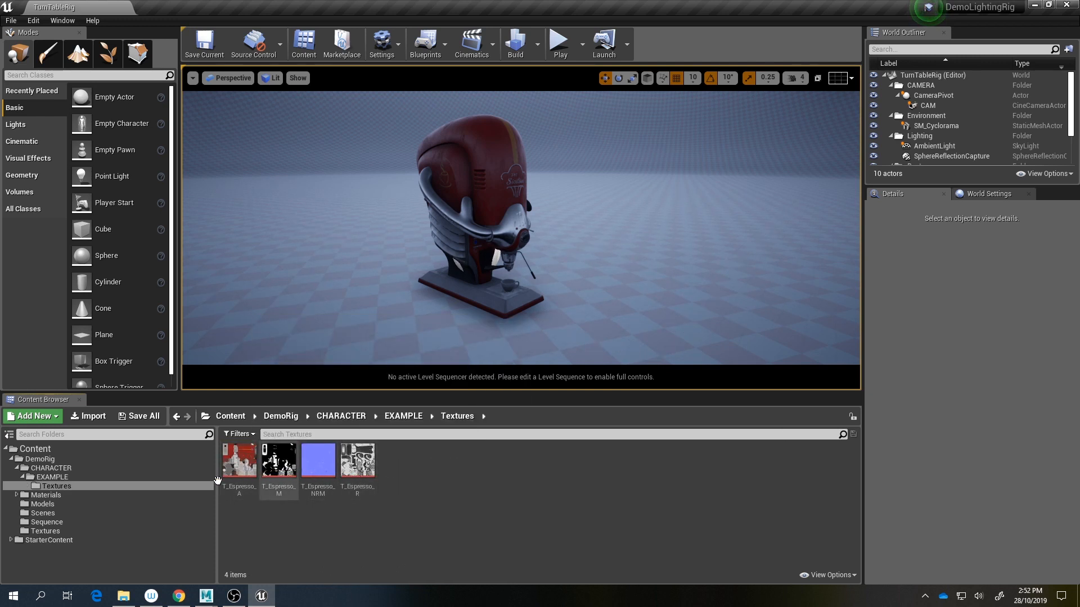
click(46, 477)
Step: Open the SM_Espresso static mesh in its own editor and examine the model from several angles
mouse_move(355, 462)
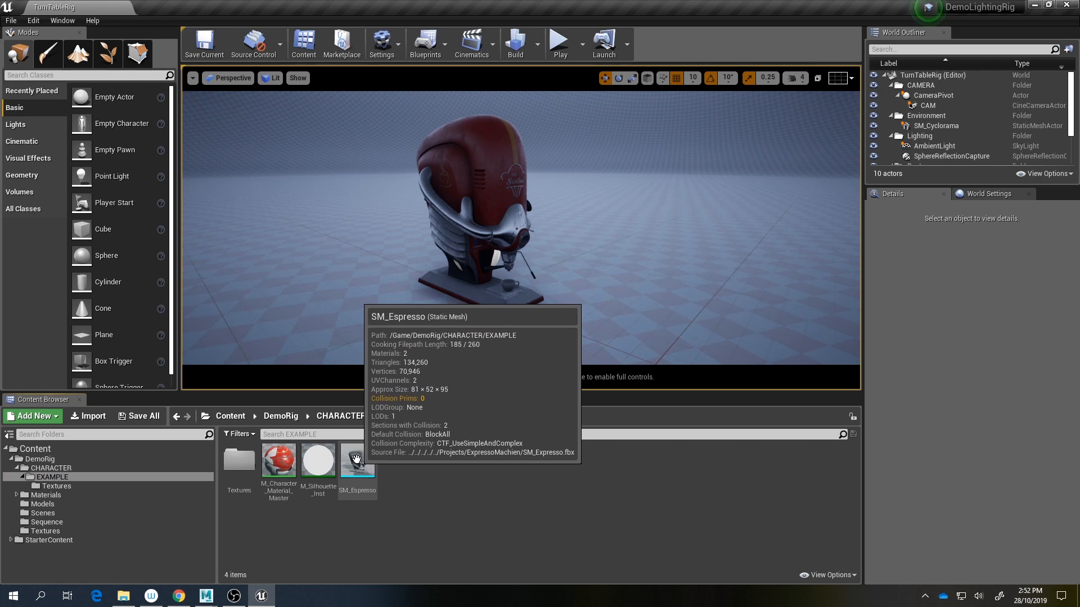
double_click(356, 460)
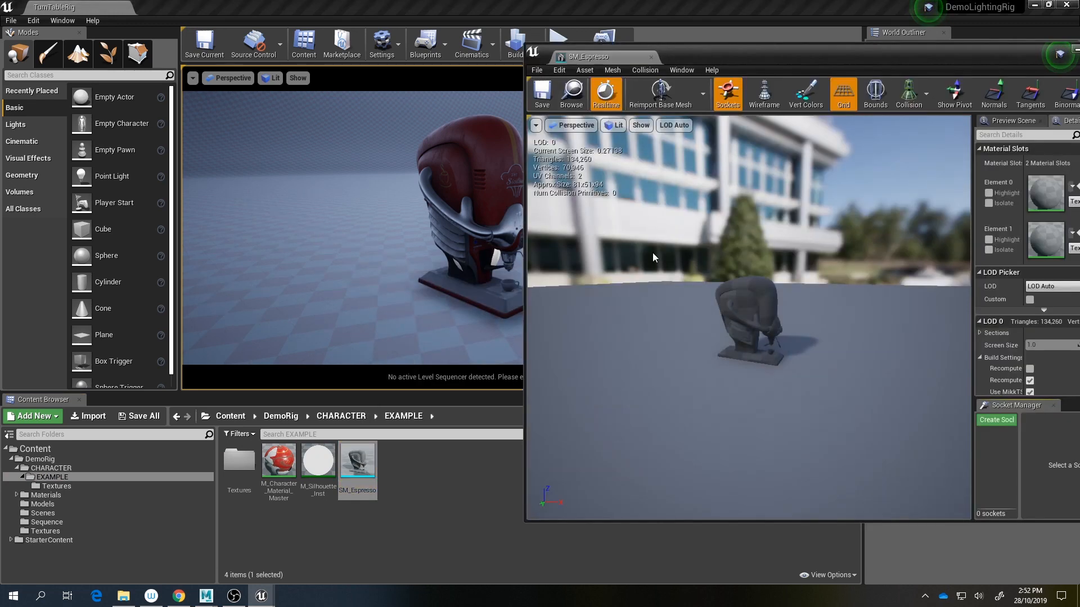
drag(883, 73, 648, 45)
drag(698, 256, 582, 256)
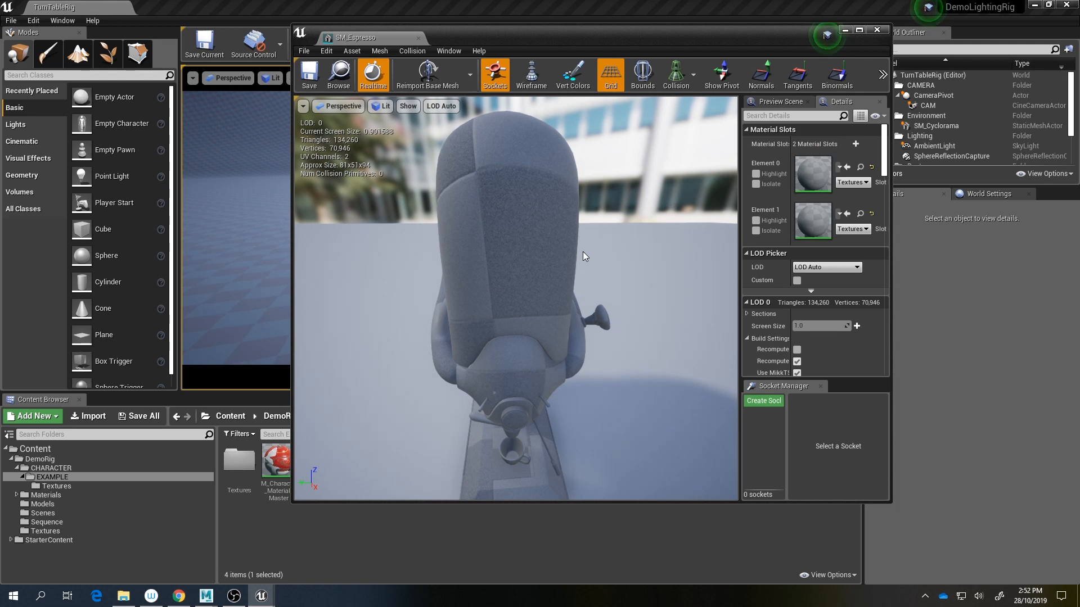
alt+right_drag(582, 251, 506, 252)
alt+drag(583, 252, 652, 236)
alt+right_drag(583, 251, 561, 251)
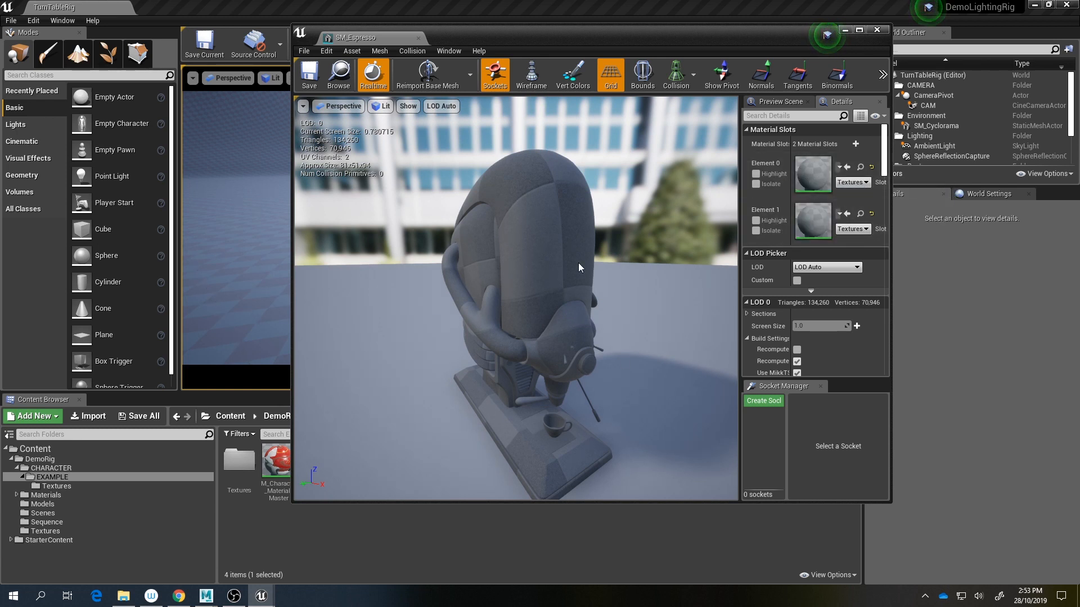
Step: Isolate the Element 0 and Element 1 material slots in turn to see which parts each covers, then close the mesh editor
click(756, 184)
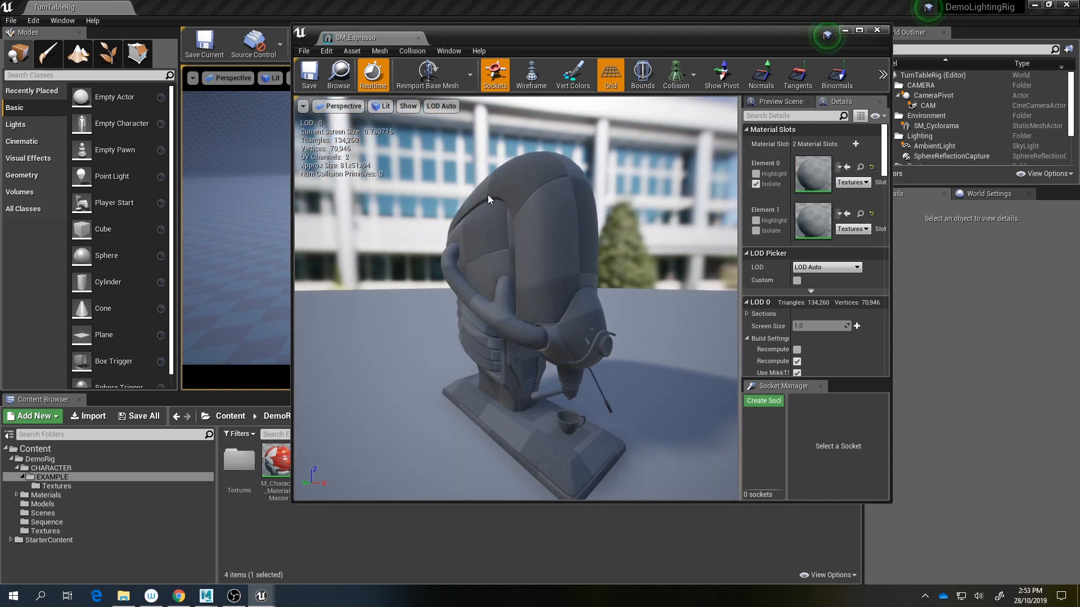
alt+drag(503, 278, 439, 265)
mouse_move(526, 275)
alt+right_down()
mouse_move(568, 276)
mouse_move(526, 275)
alt+right_up()
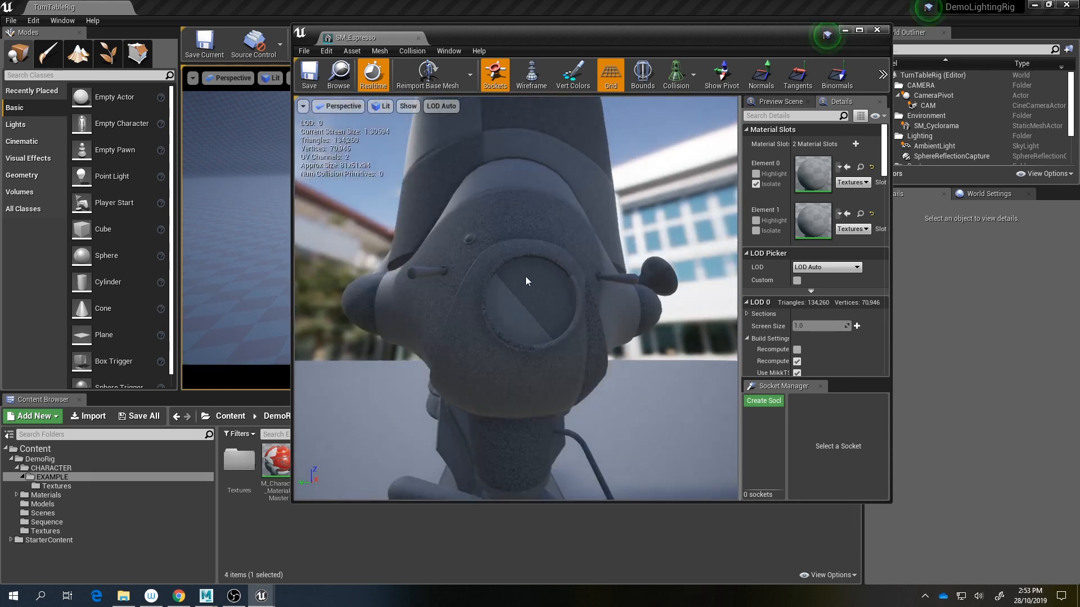
click(756, 183)
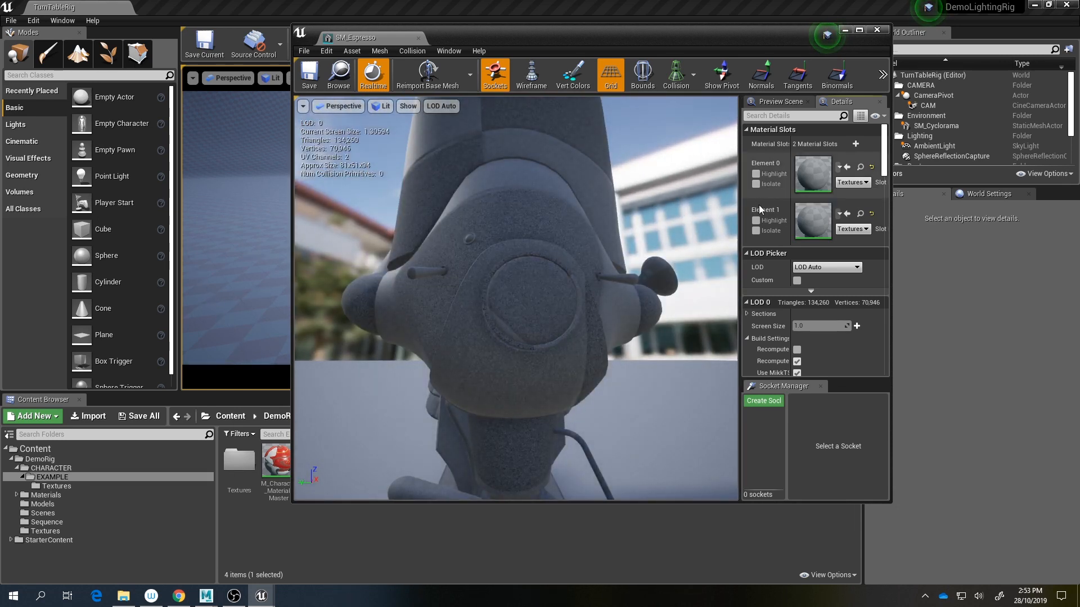
click(755, 231)
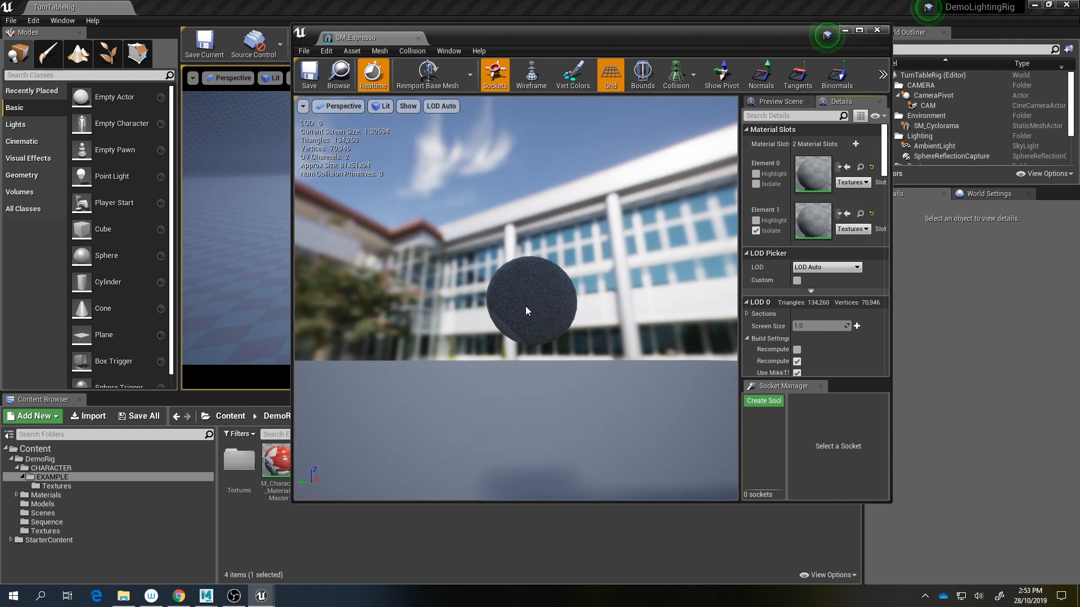
click(756, 230)
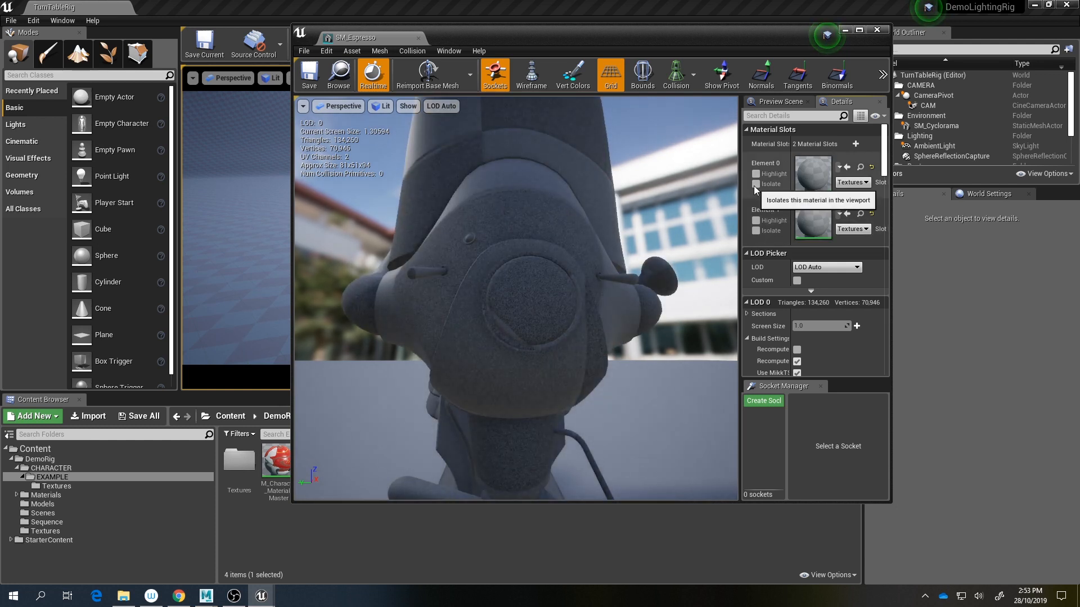
click(755, 183)
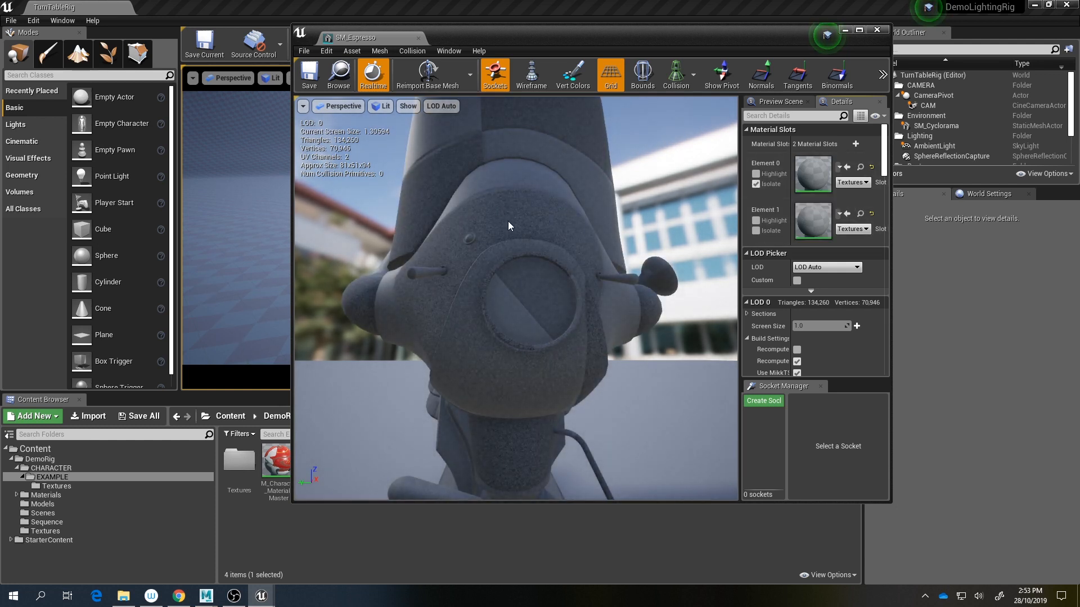
click(755, 184)
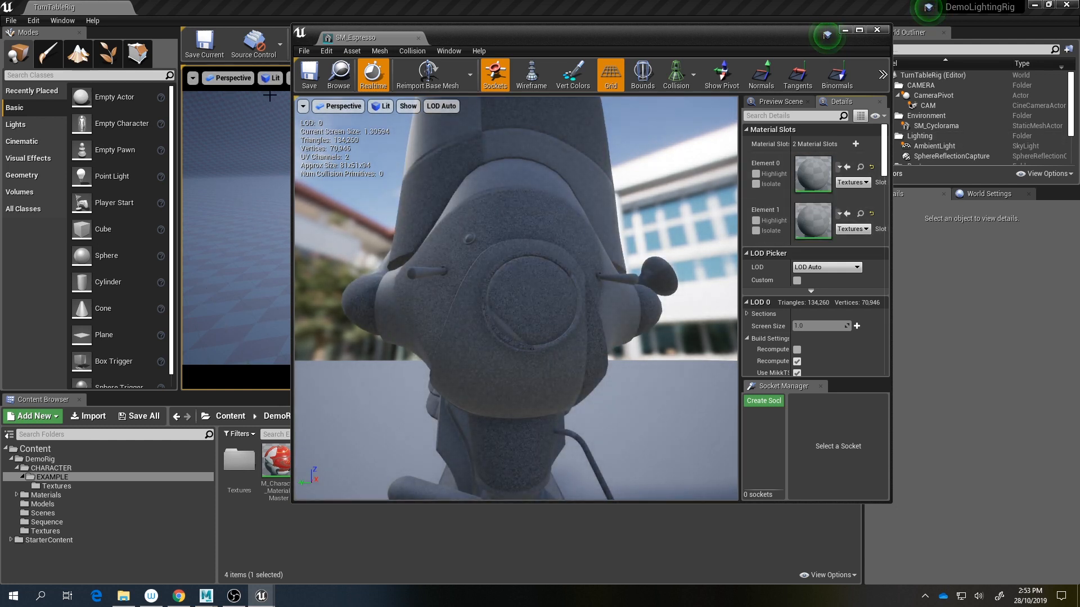
middle_click(344, 42)
click(544, 547)
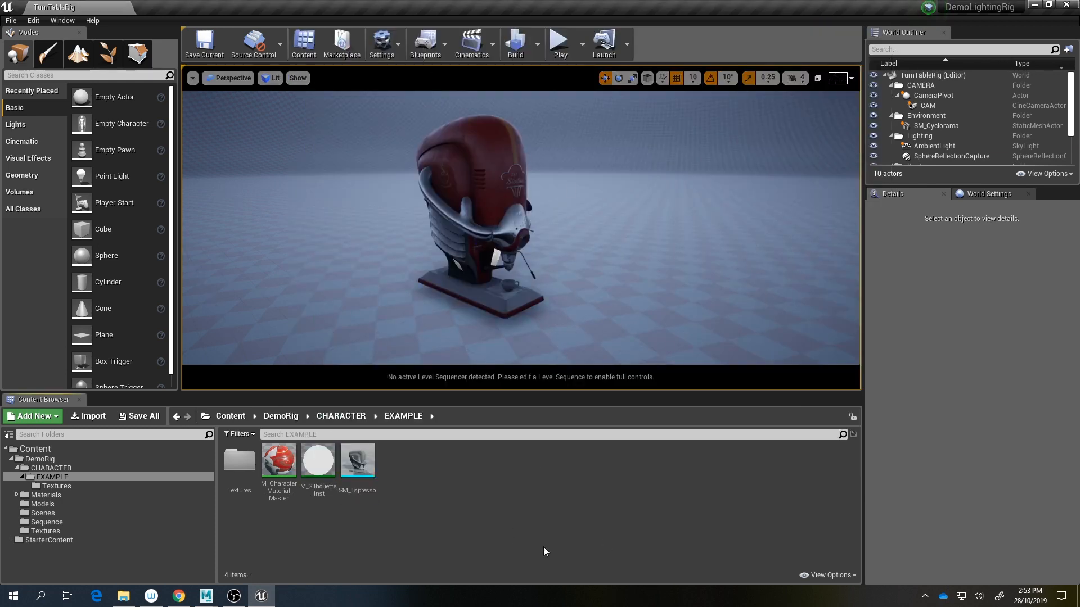
Step: Open the EXAMPLE Textures folder and examine the T_Espresso_A and T_Espresso_M textures, closing each one after viewing
double_click(242, 480)
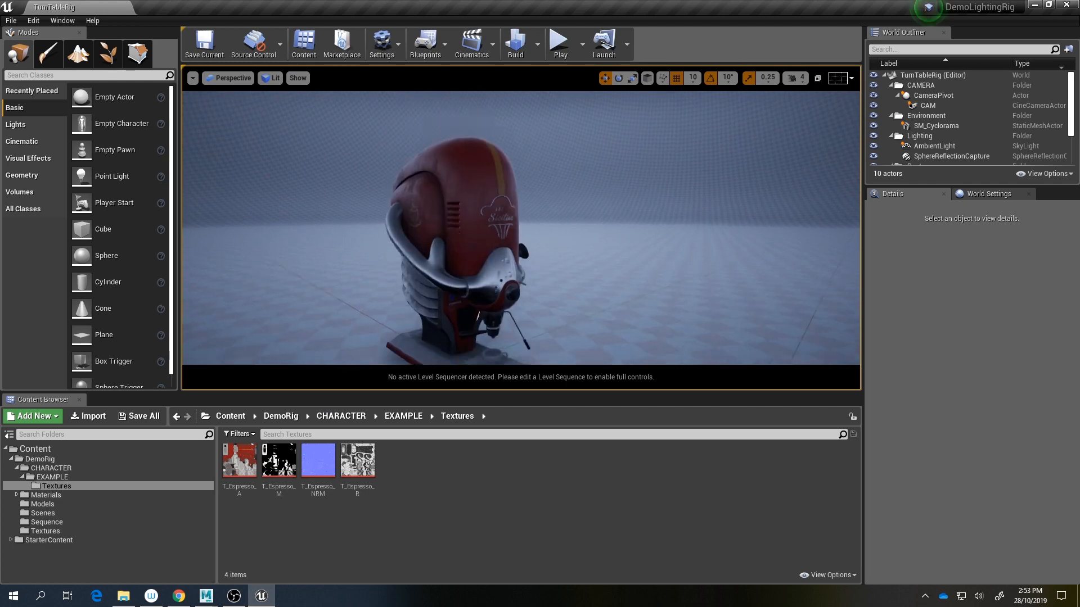
double_click(239, 460)
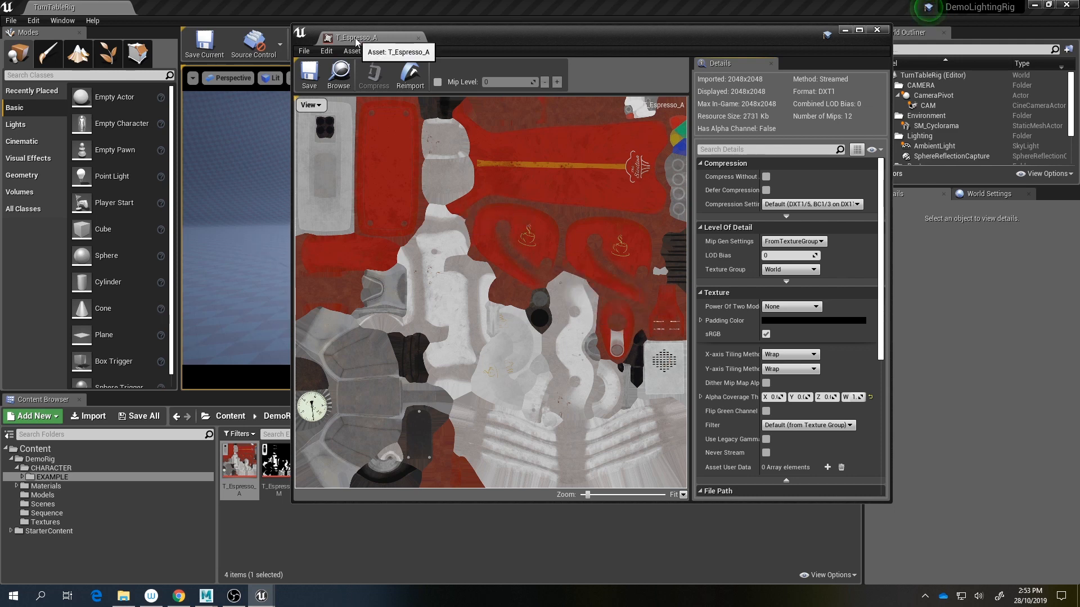
click(418, 37)
double_click(276, 461)
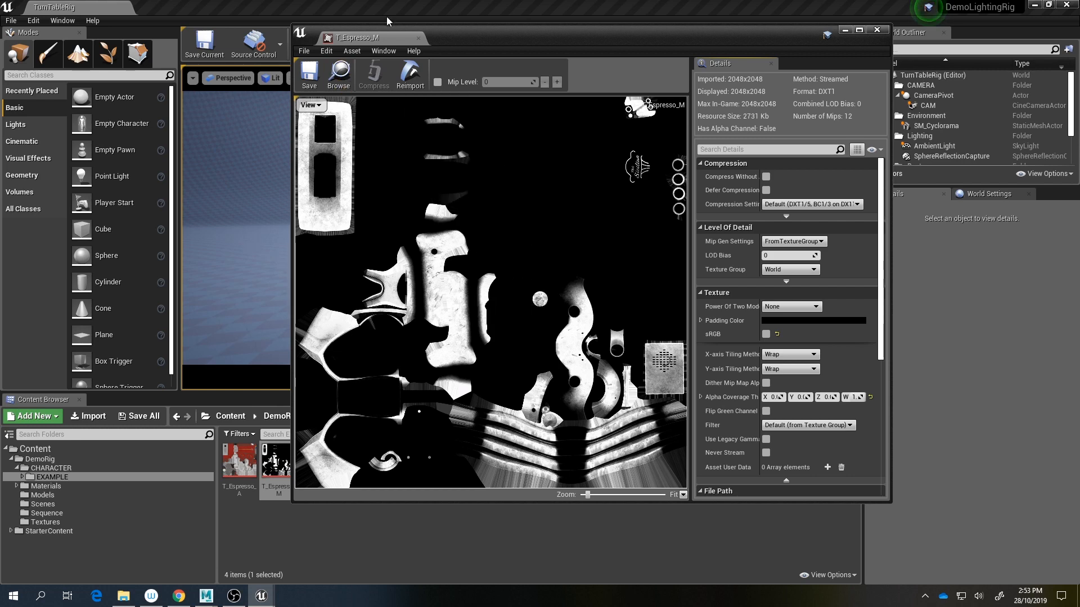
click(417, 38)
Step: Examine the T_Espresso_R texture and the T_Espresso_NRM normal map up close, closing each one after viewing
double_click(354, 458)
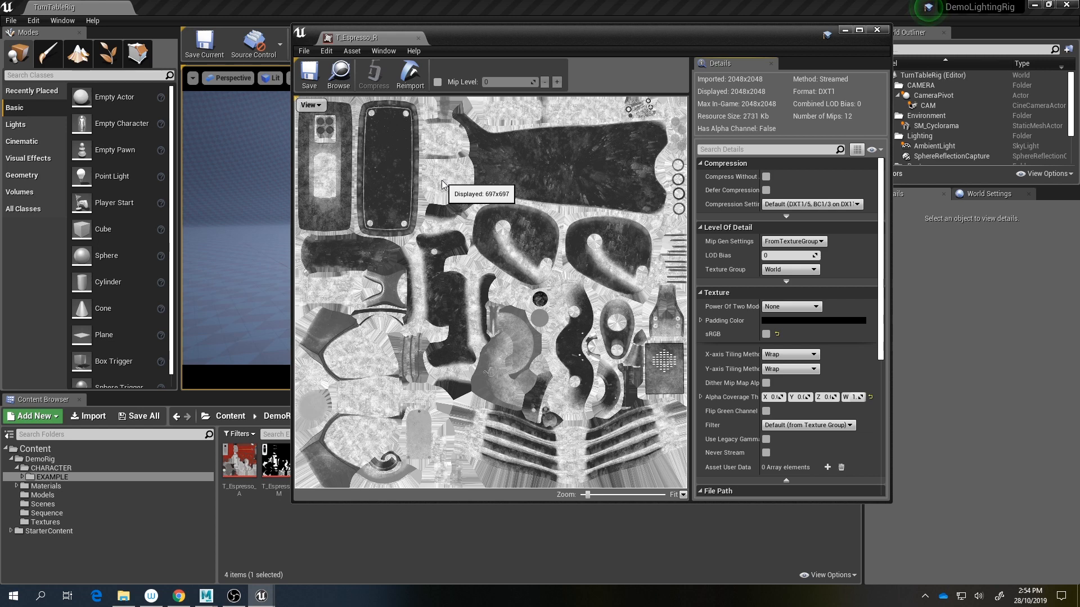
click(417, 38)
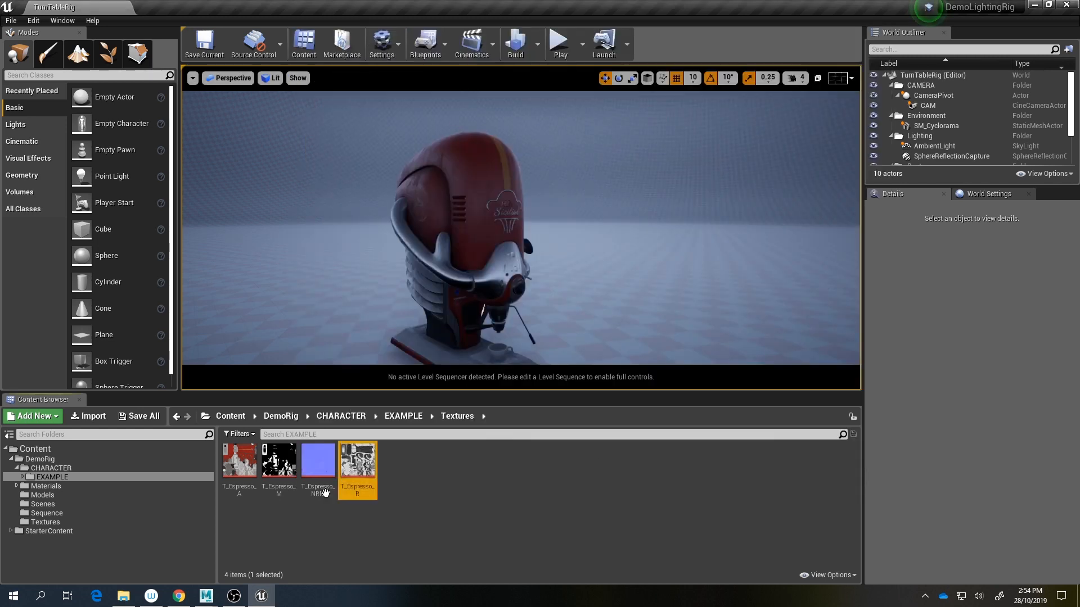
double_click(324, 461)
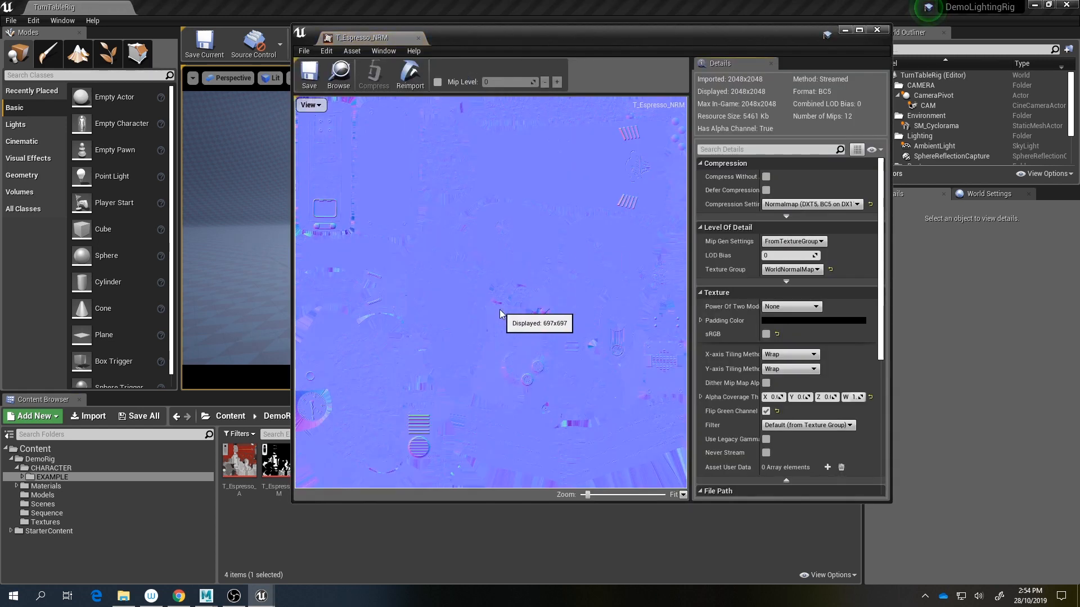
scroll(376, 338, up, 5)
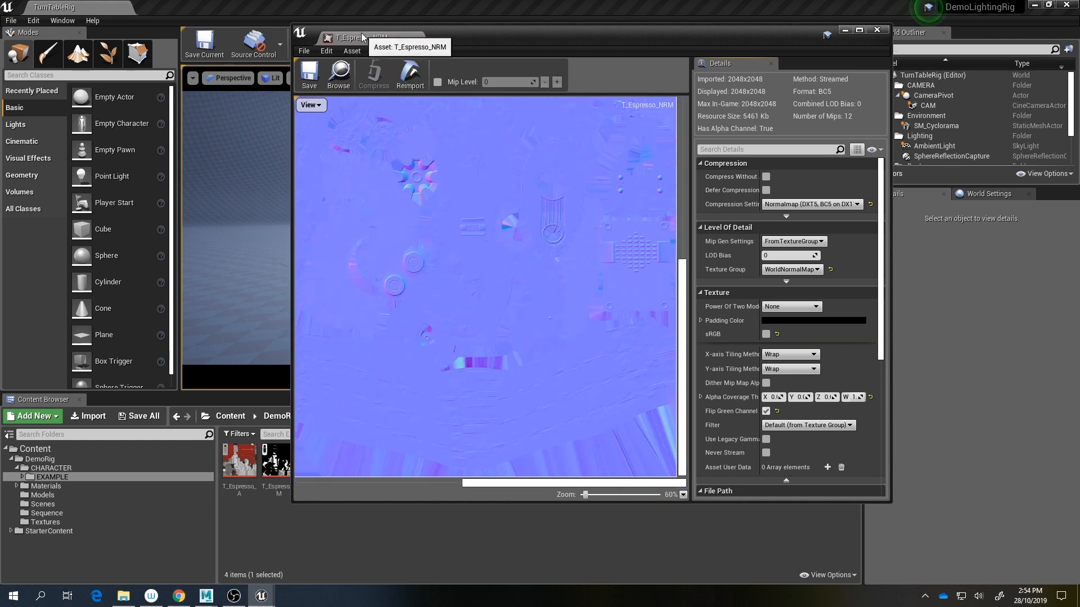
click(418, 38)
Step: Return to the DemoRig folder, collapse its folder tree, and enlarge the World Outliner's share of the side area
click(51, 468)
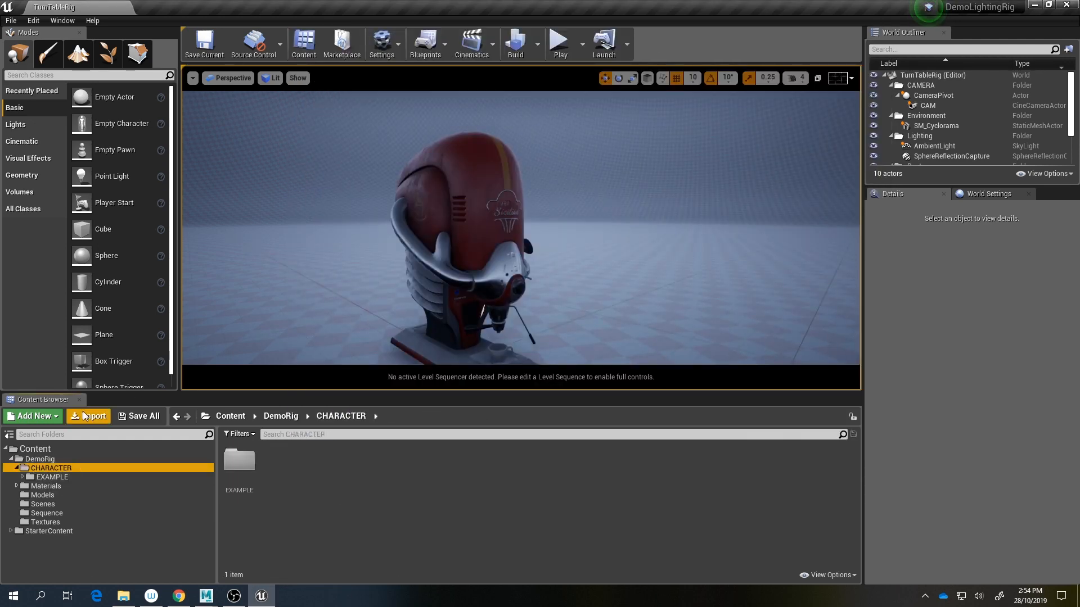
click(40, 459)
click(11, 459)
right_drag(349, 253, 335, 279)
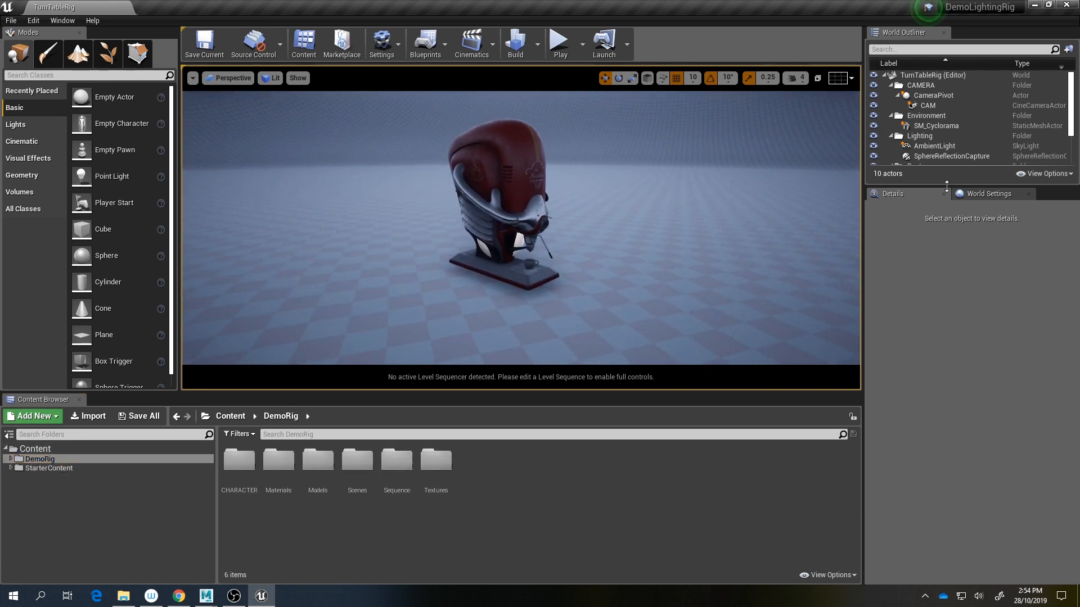
drag(946, 186, 946, 281)
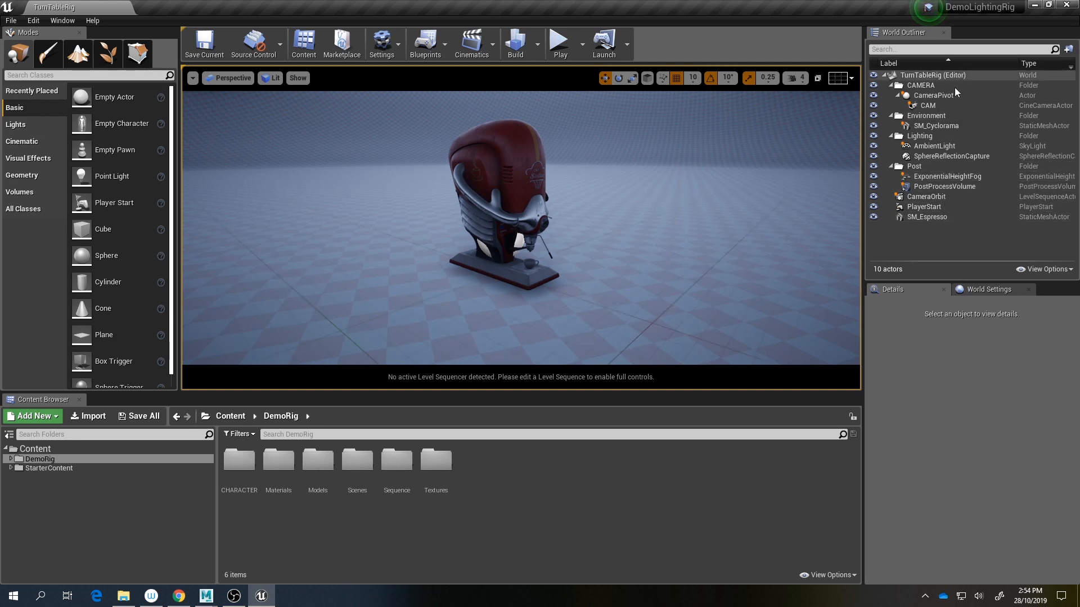
Step: Select CameraPivot in the CAMERA folder, try moving it away from the espresso machine, and undo the move
click(937, 106)
click(942, 97)
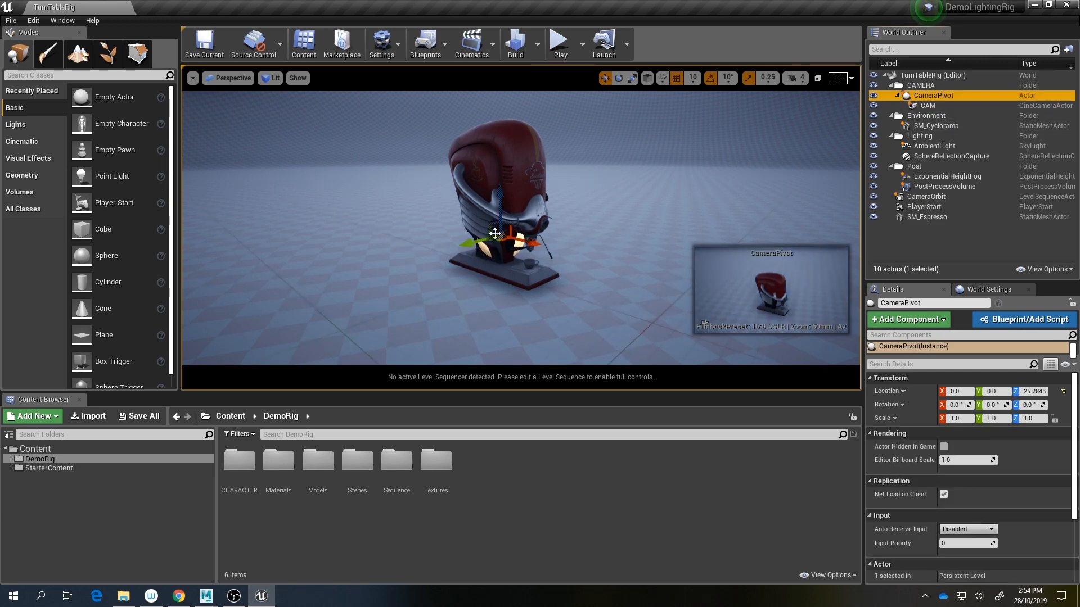
drag(476, 246, 422, 275)
drag(386, 280, 576, 269)
key(ctrl+z)
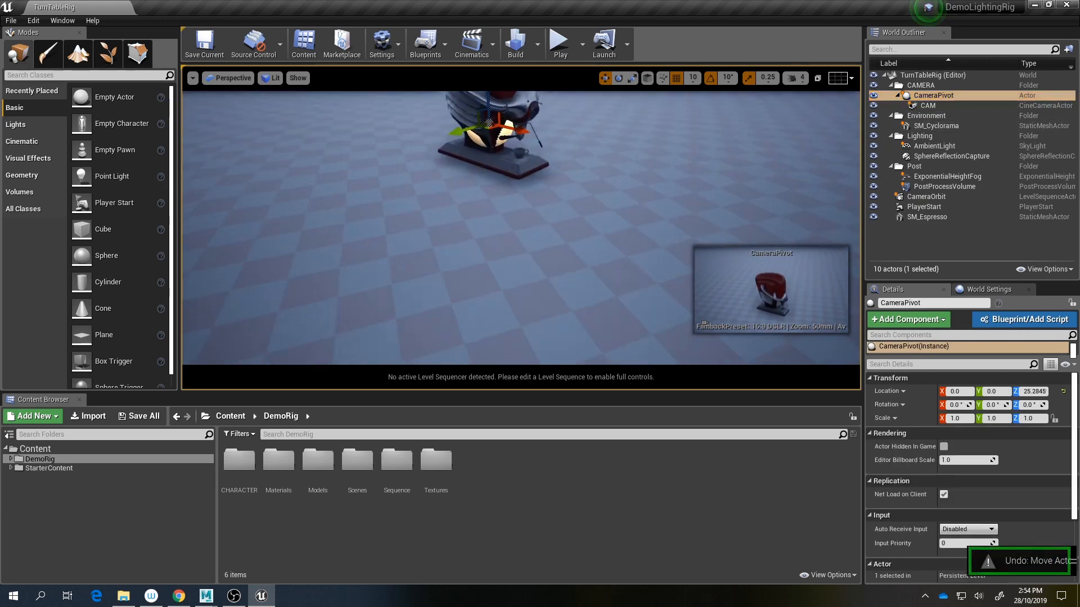
Step: Move CameraPivot to Y 180, preview the off-centre orbit by playing the level, and undo the move after stopping
drag(522, 205, 414, 197)
click(551, 52)
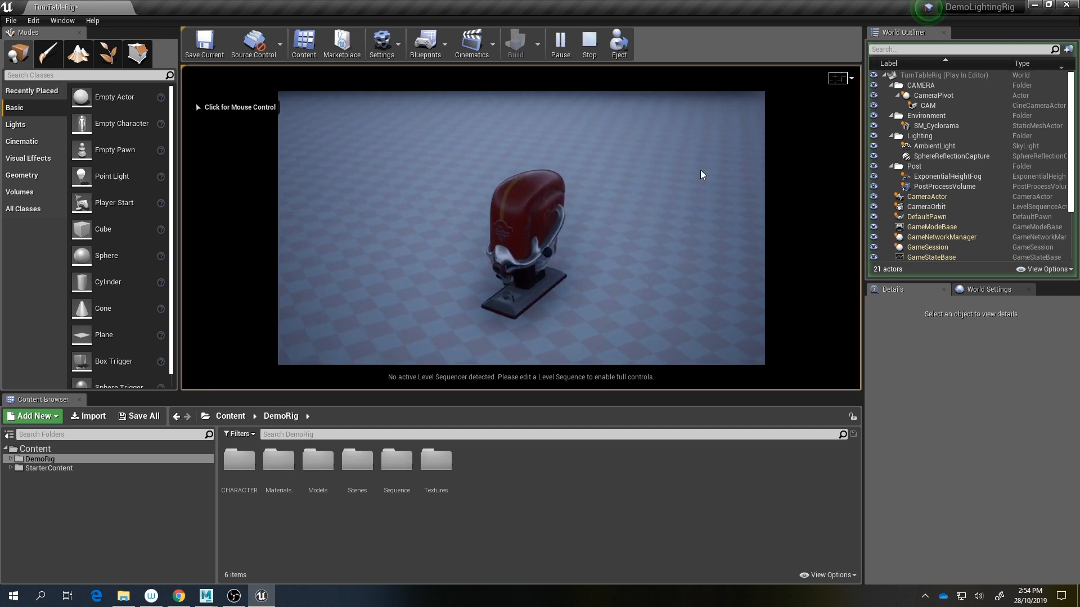
key(Escape)
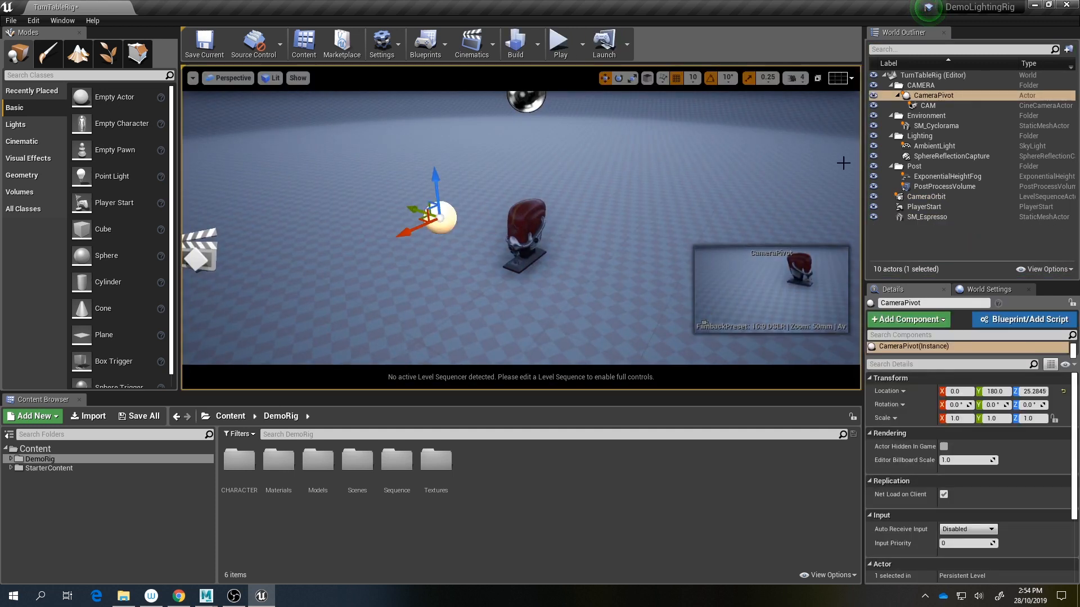
key(ctrl+z)
key(ctrl+z)
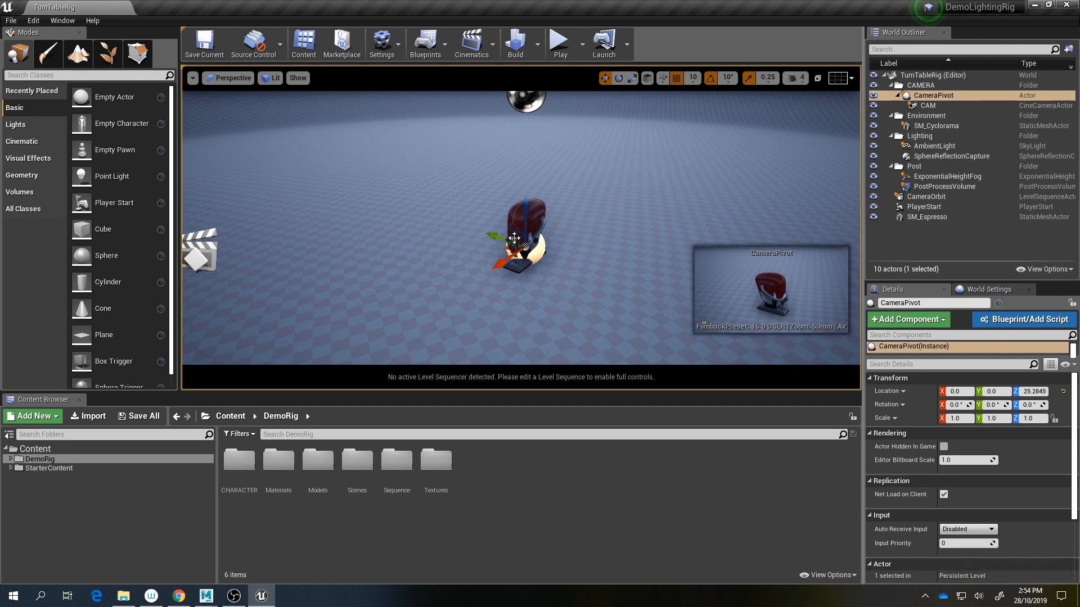
Step: Select SM_Espresso in the level, shift it to Y -10, and undo the shift
right_drag(520, 237, 670, 219)
click(512, 304)
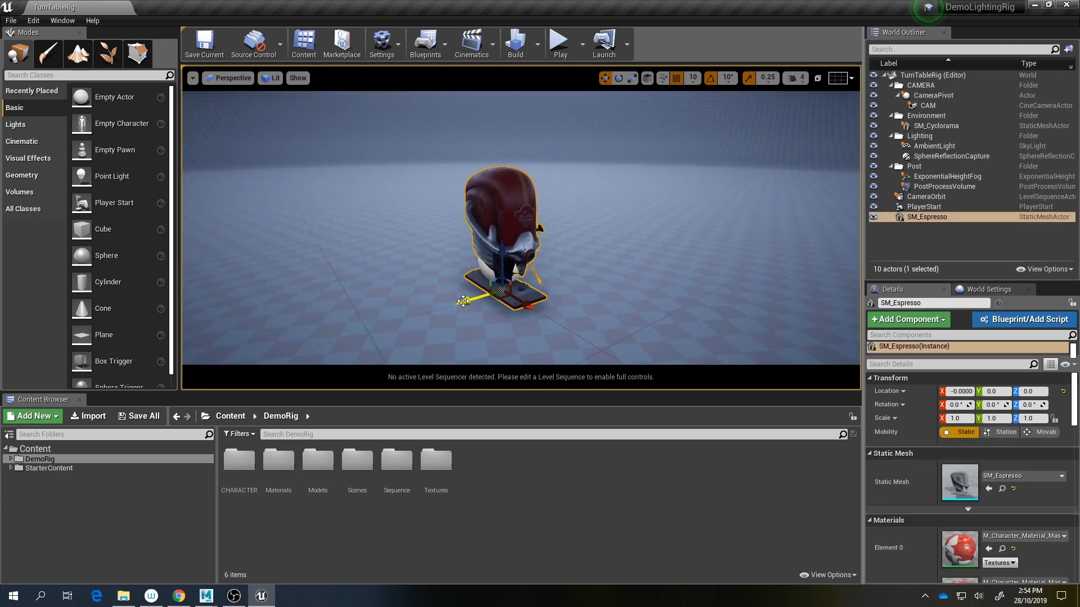
mouse_move(463, 301)
mouse_down()
mouse_move(624, 250)
mouse_move(477, 301)
mouse_up()
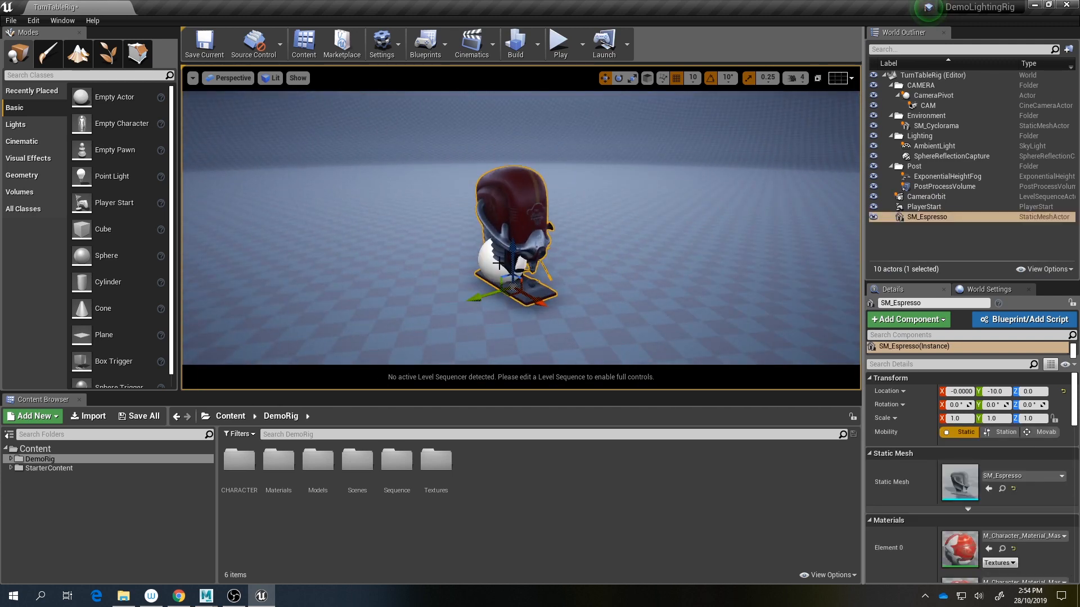
key(ctrl+z)
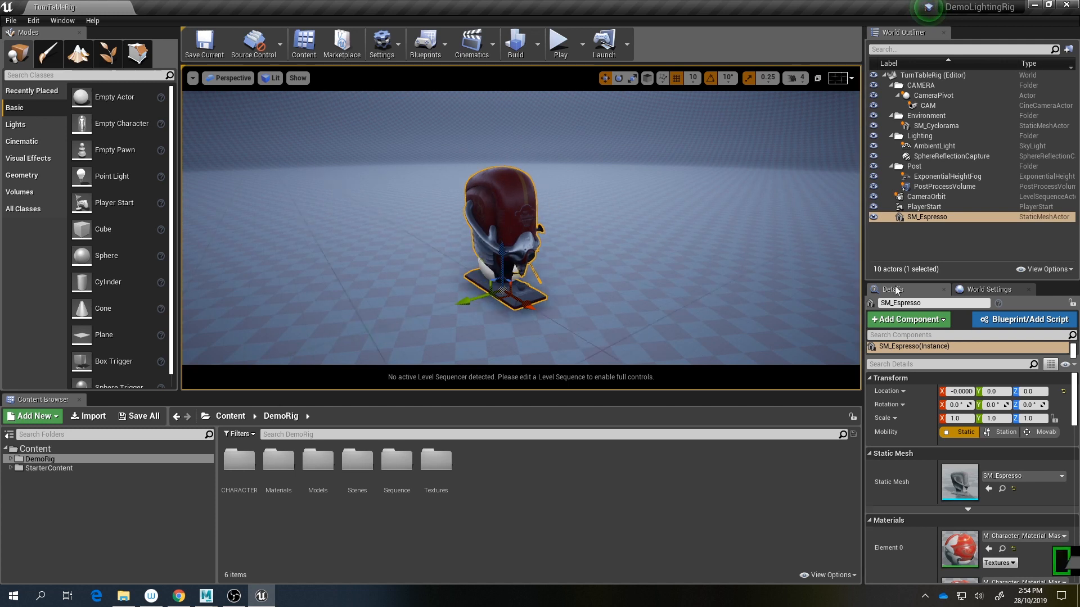
Step: Frame the SM_Cyclorama backdrop, switch its visibility off and on again, and inspect it around the espresso machine
click(936, 126)
key(f)
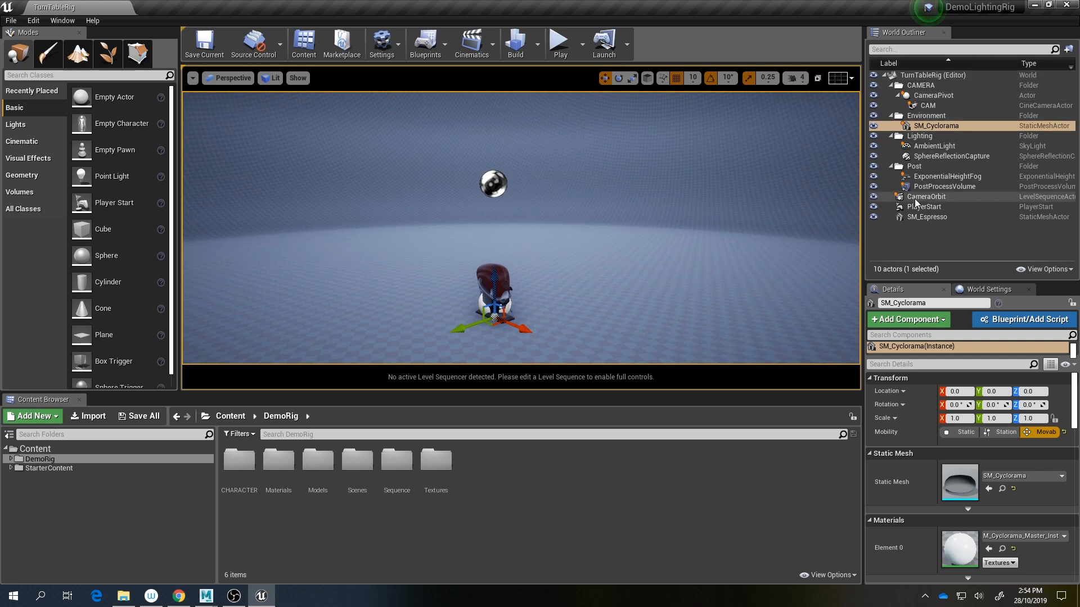
right_drag(753, 225, 762, 174)
double_click(935, 126)
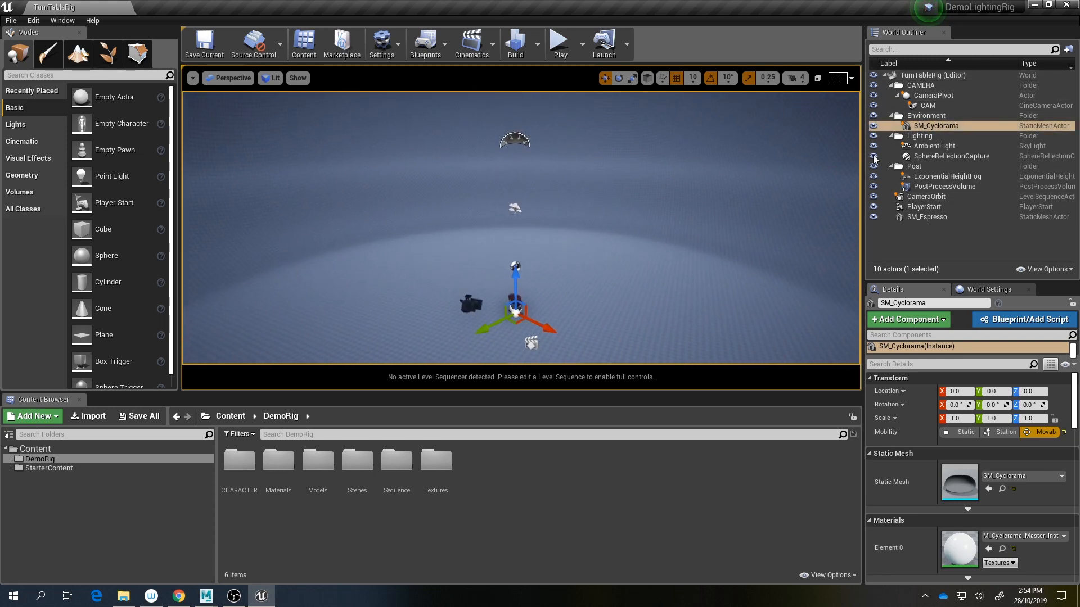
click(875, 127)
click(875, 128)
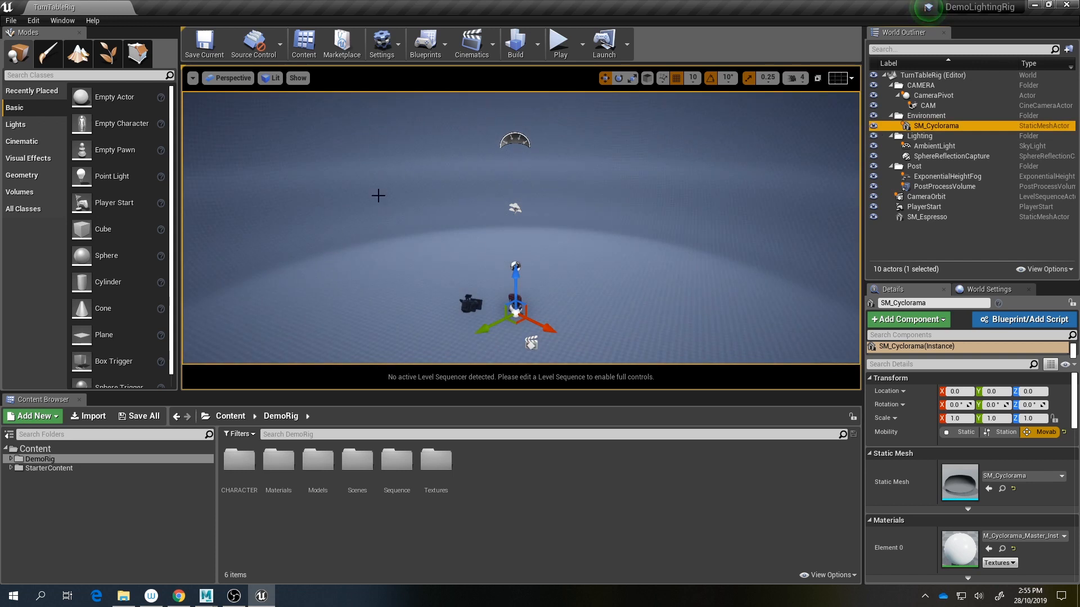
right_drag(505, 170, 558, 232)
key(w)
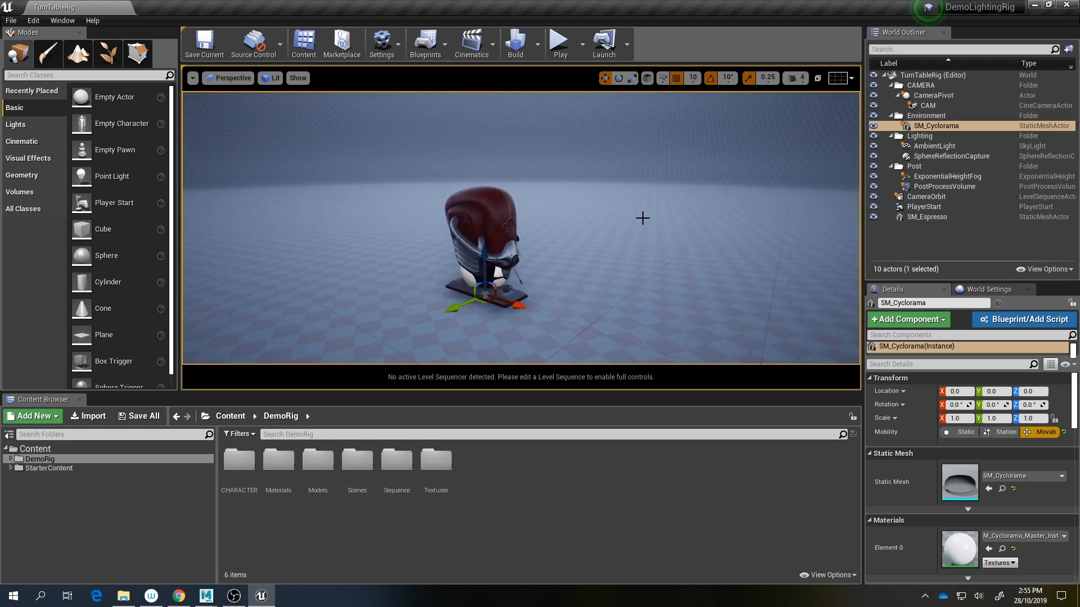
right_drag(647, 215, 674, 219)
key(d)
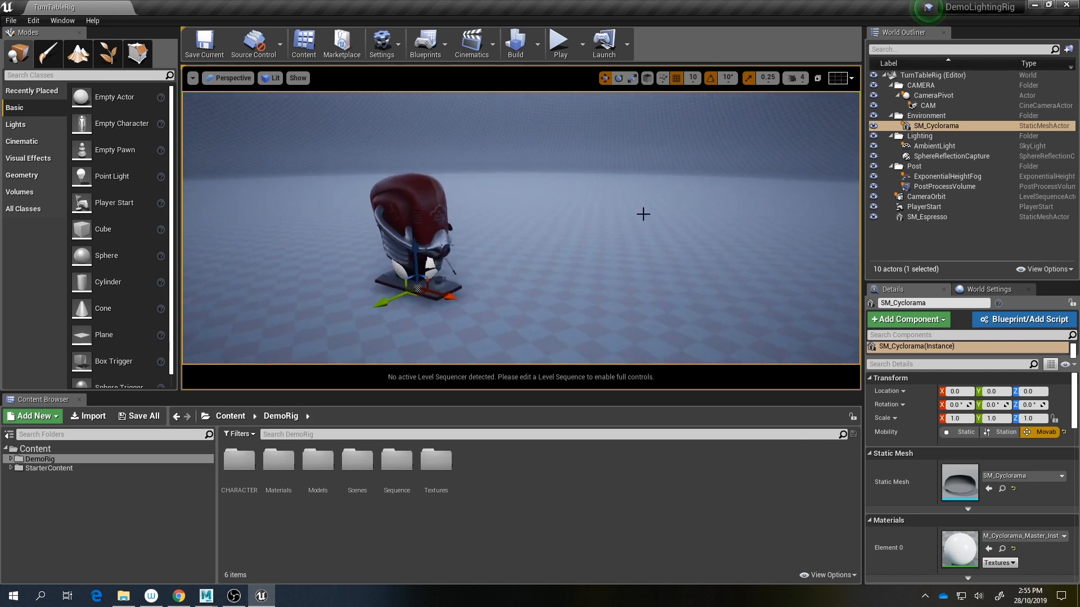
Step: Focus on the AmbientLight sky light, test its Intensity Scale at 0, and restore it to 10
double_click(951, 147)
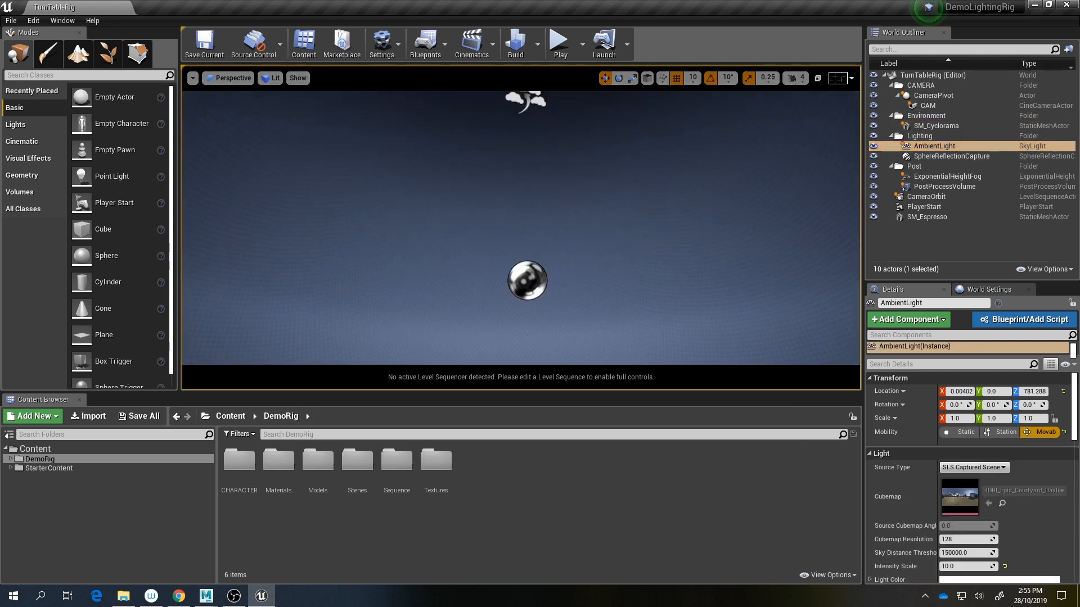
right_drag(525, 195, 538, 190)
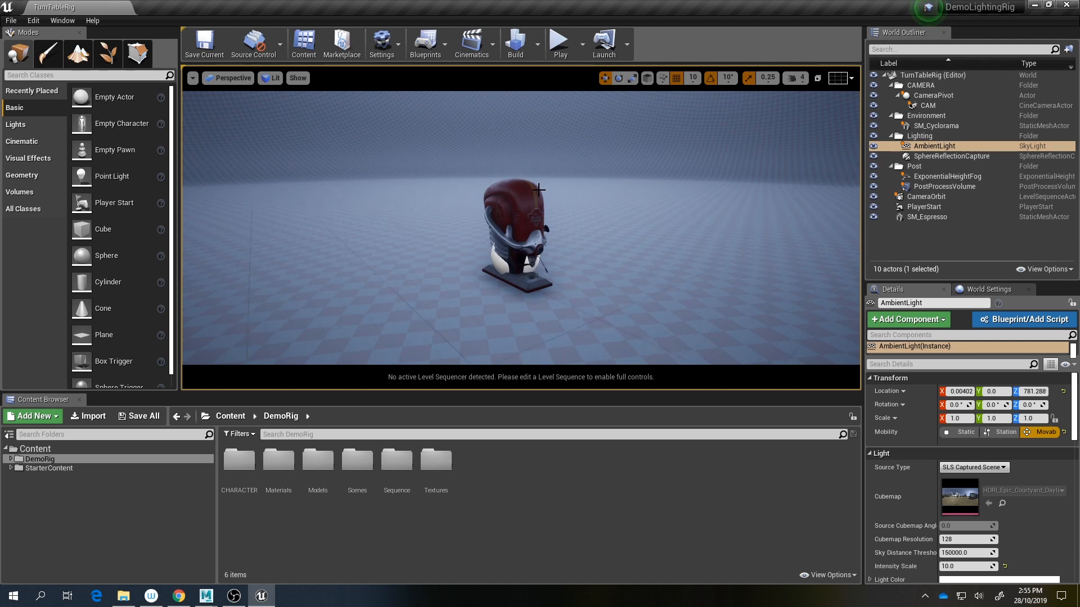
scroll(1000, 503, down, 5)
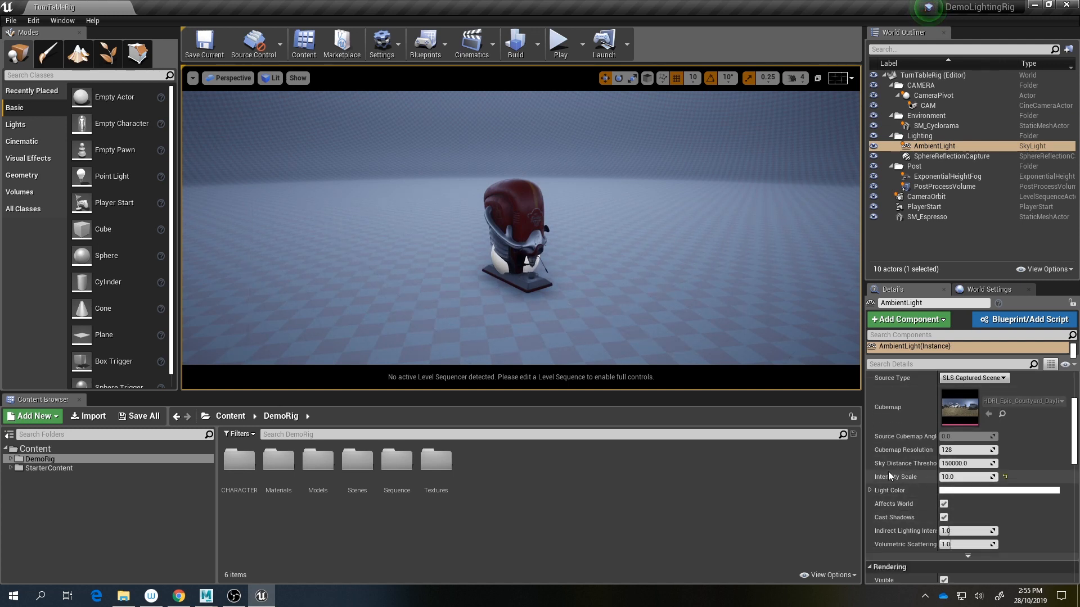
click(956, 476)
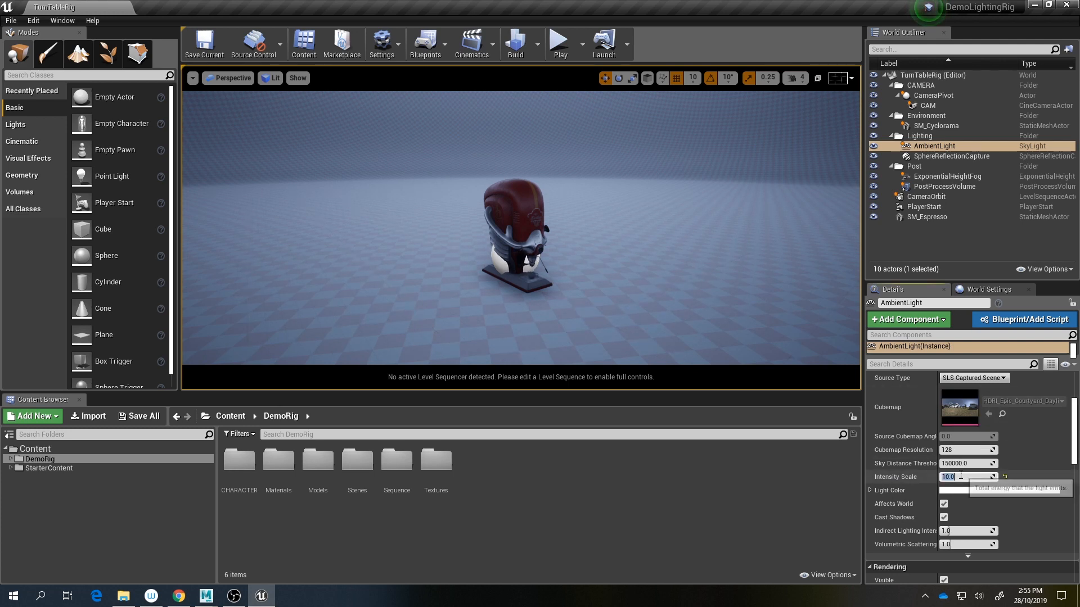
text(0)
key(Return)
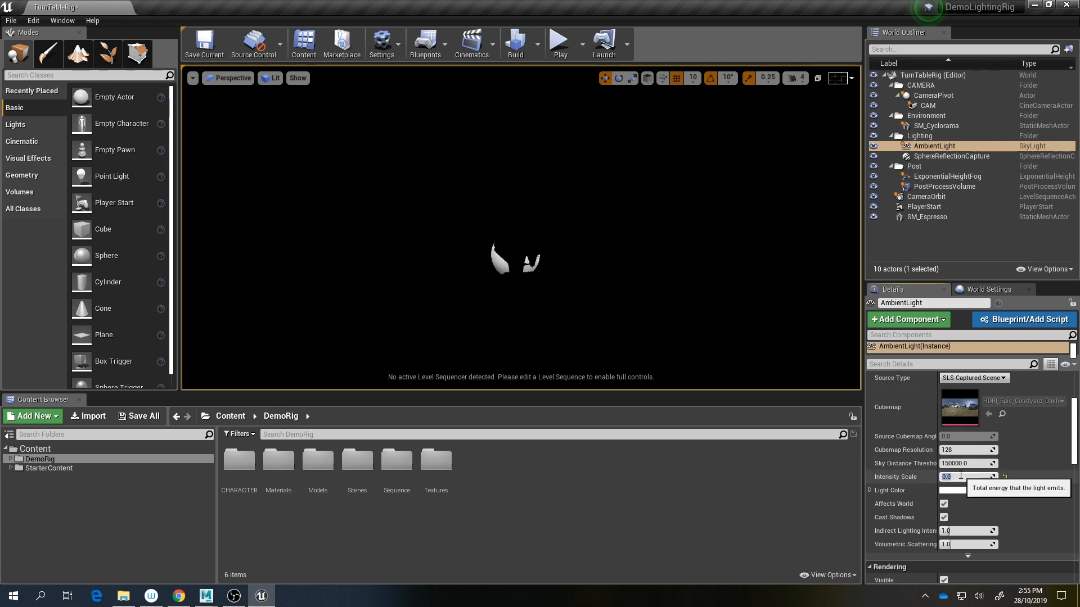
text(10)
key(Return)
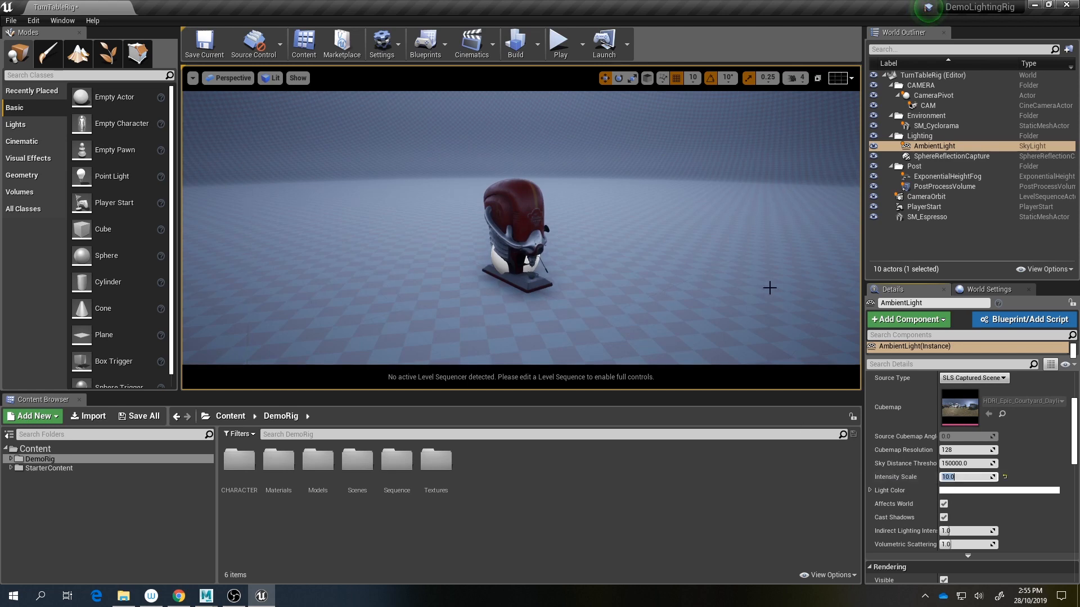
drag(769, 287, 618, 276)
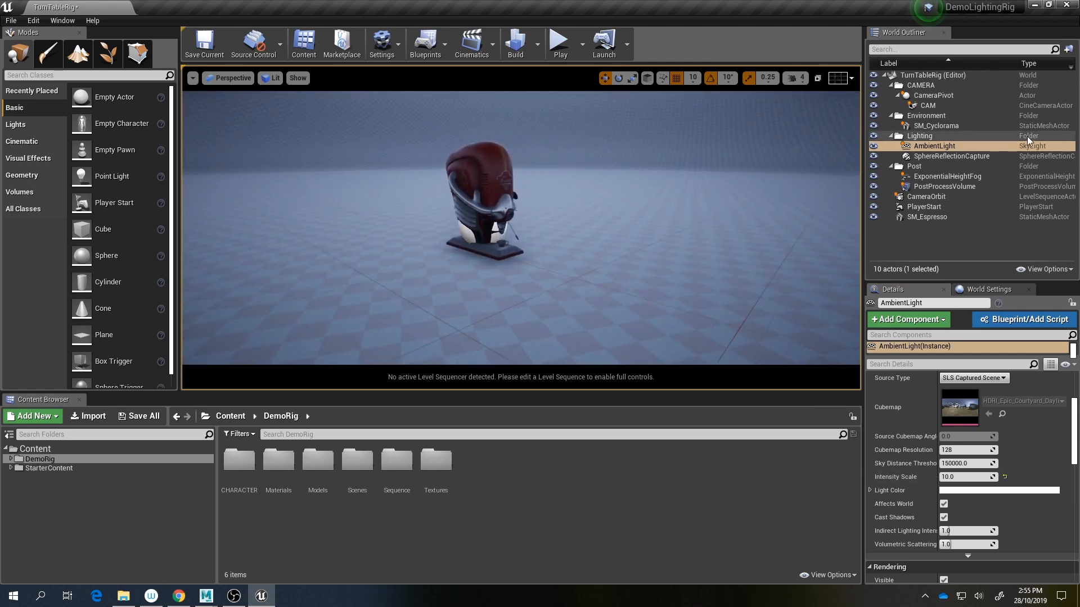
Step: Focus on SphereReflectionCapture above the espresso machine, test its Brightness at 0, and restore it to 1
double_click(951, 155)
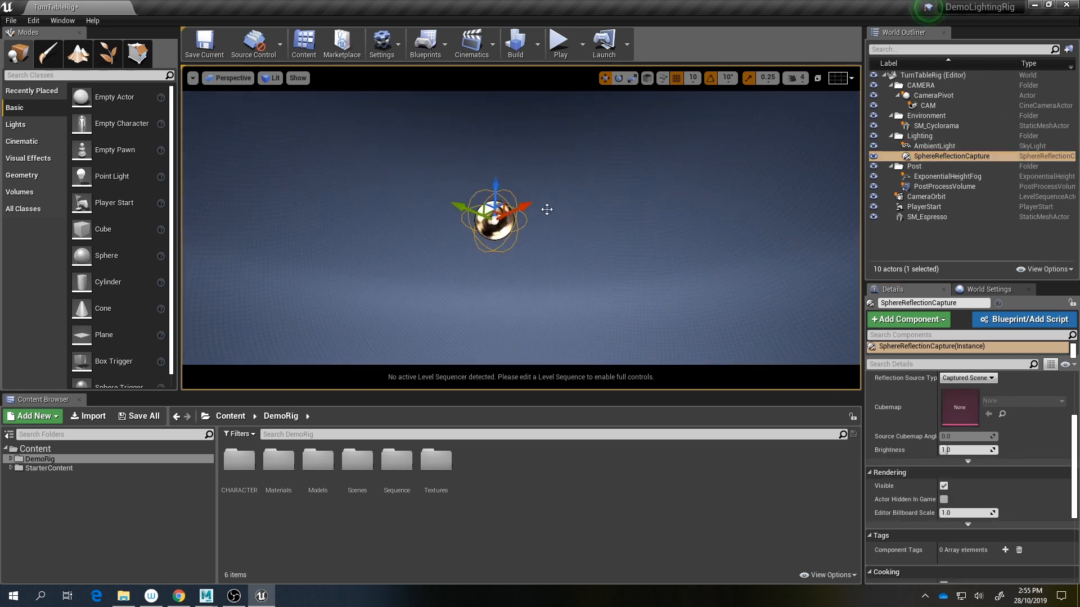
right_drag(546, 209, 544, 186)
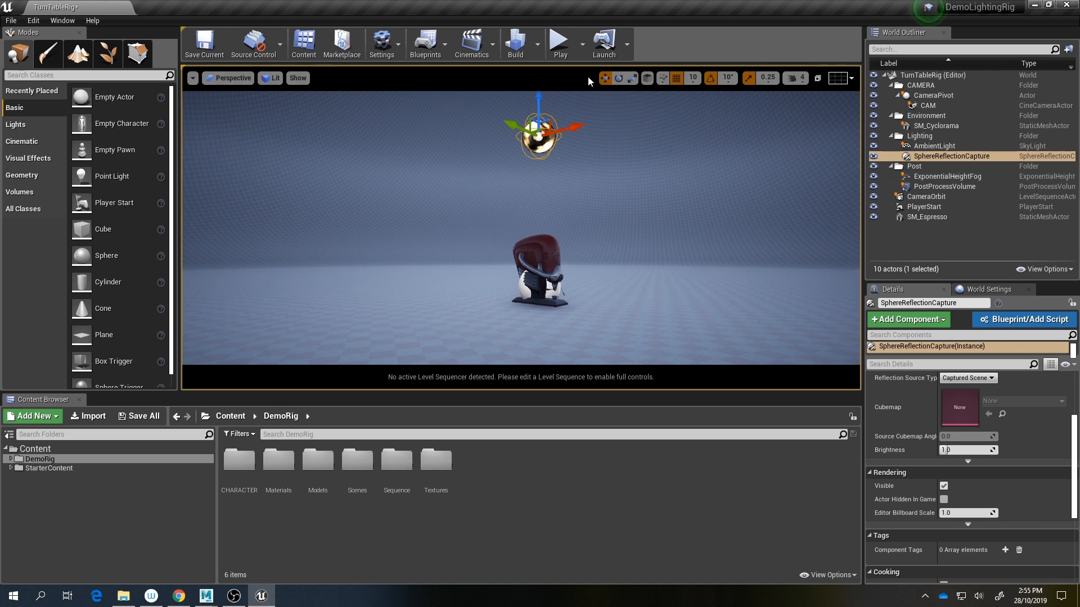
click(956, 450)
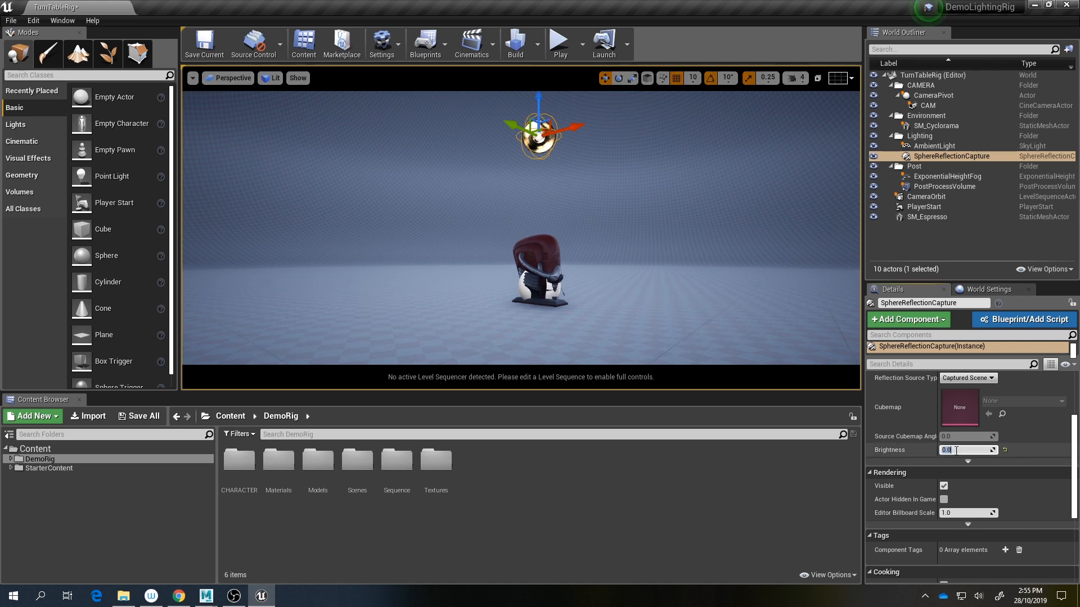
text(1)
key(Return)
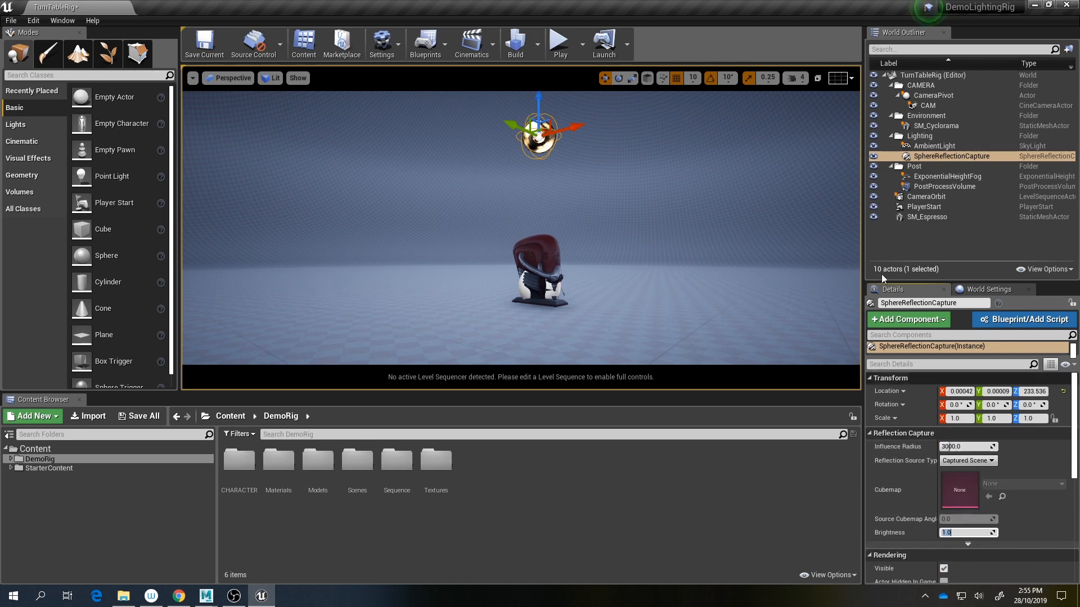
Step: Delete SphereReflectionCapture, check the reflections on the espresso machine up close, and undo the deletion
key(Delete)
right_drag(739, 200, 739, 200)
key(ctrl+z)
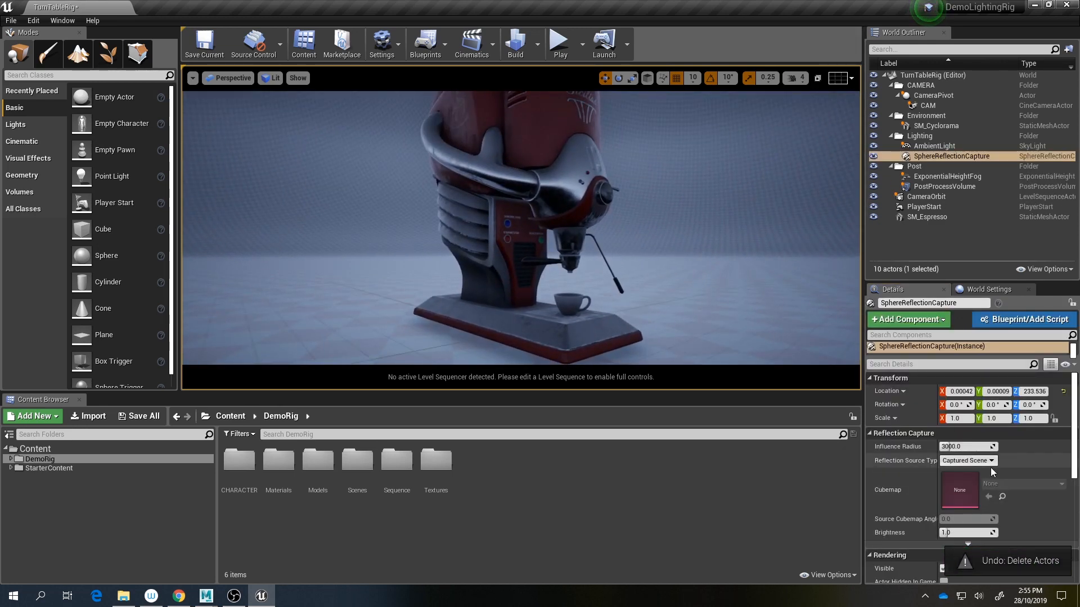
Step: Test SphereReflectionCapture's Brightness at 0.5 and undo the change
scroll(1003, 490, down, 3)
drag(946, 461, 961, 461)
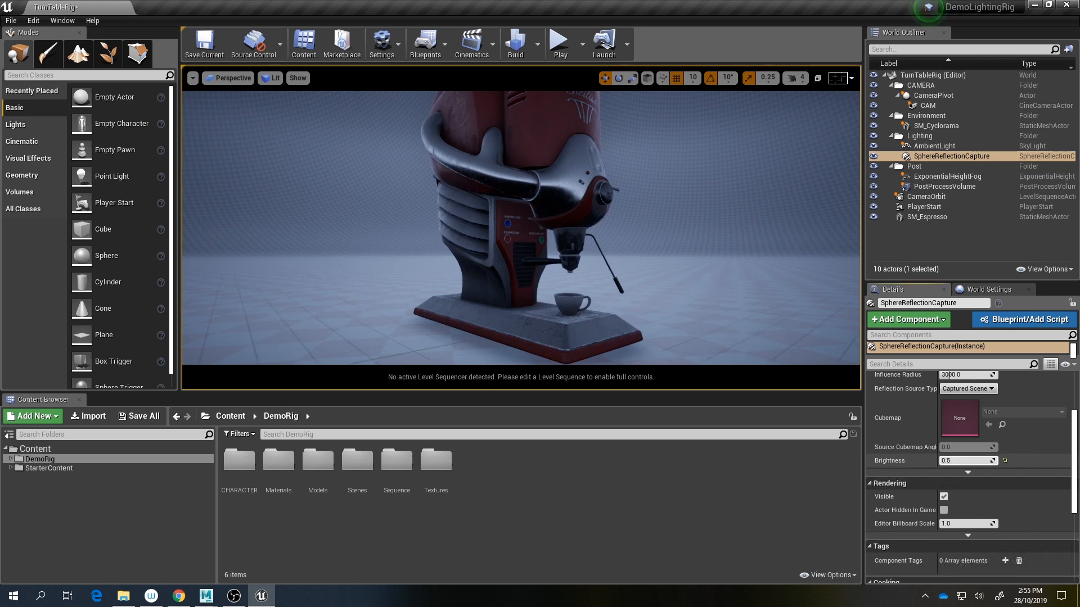
key(ctrl+z)
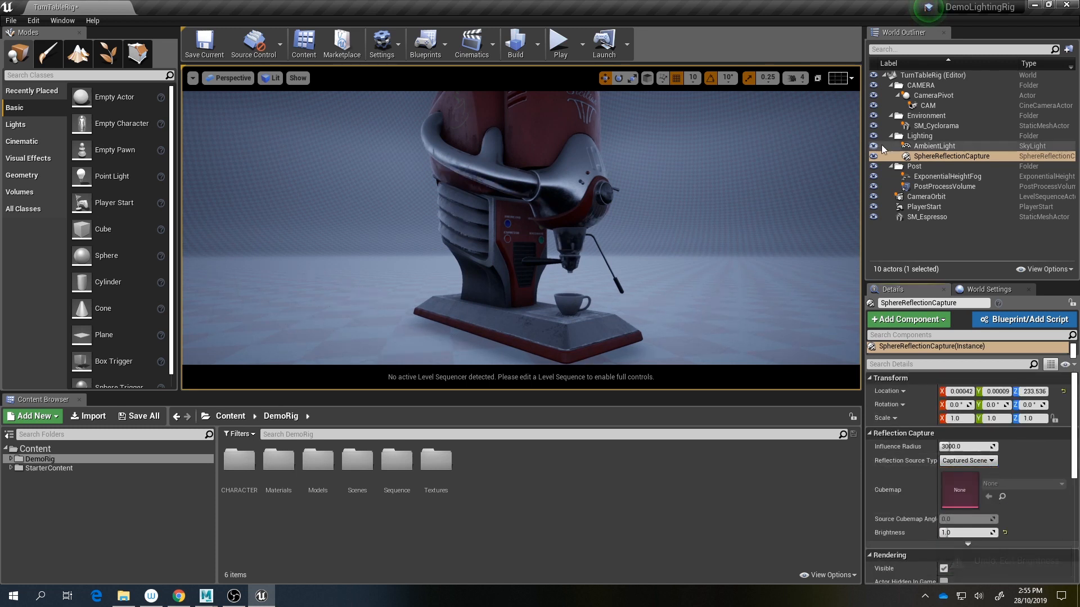
Step: Select the ExponentialHeightFog and PostProcessVolume actors in the Post folder and examine the scene around the espresso machine
mouse_move(652, 269)
alt+mouse_down()
mouse_move(630, 276)
mouse_move(650, 267)
alt+mouse_up()
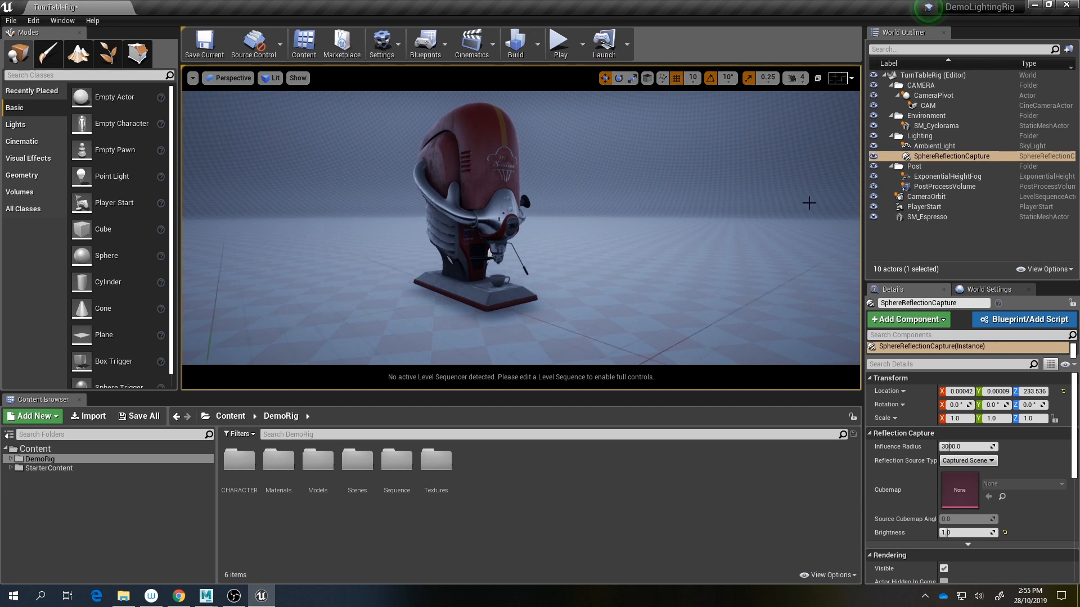
click(947, 177)
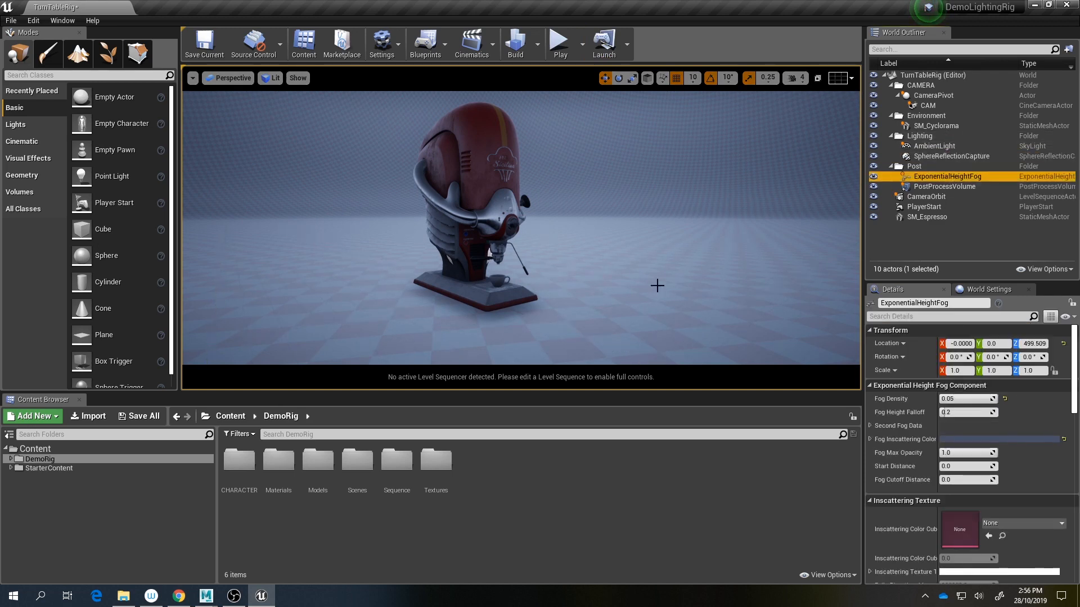
alt+drag(656, 285, 602, 284)
ctrl+click(953, 187)
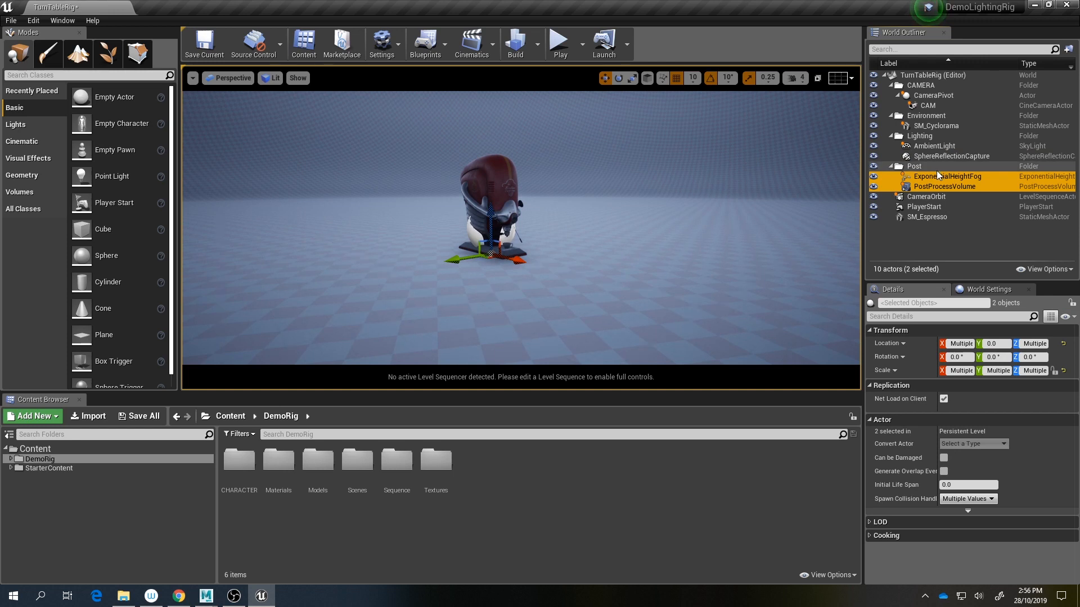
right_drag(451, 287, 432, 278)
key(w)
Step: Focus on the CameraOrbit level sequence actor and the PlayerStart actor to examine where each sits in the scene
click(935, 198)
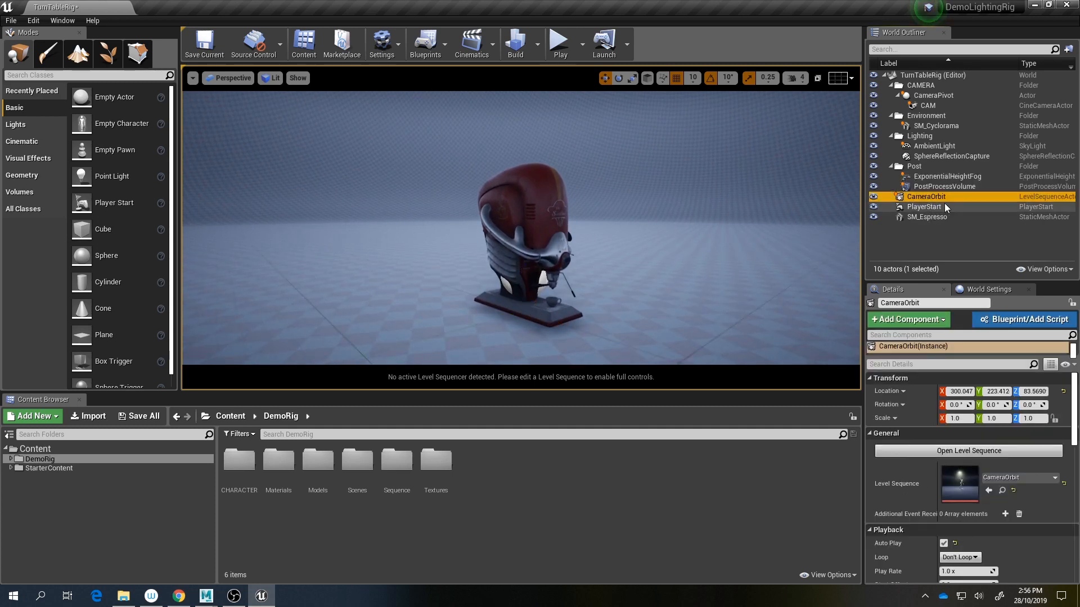
key(f)
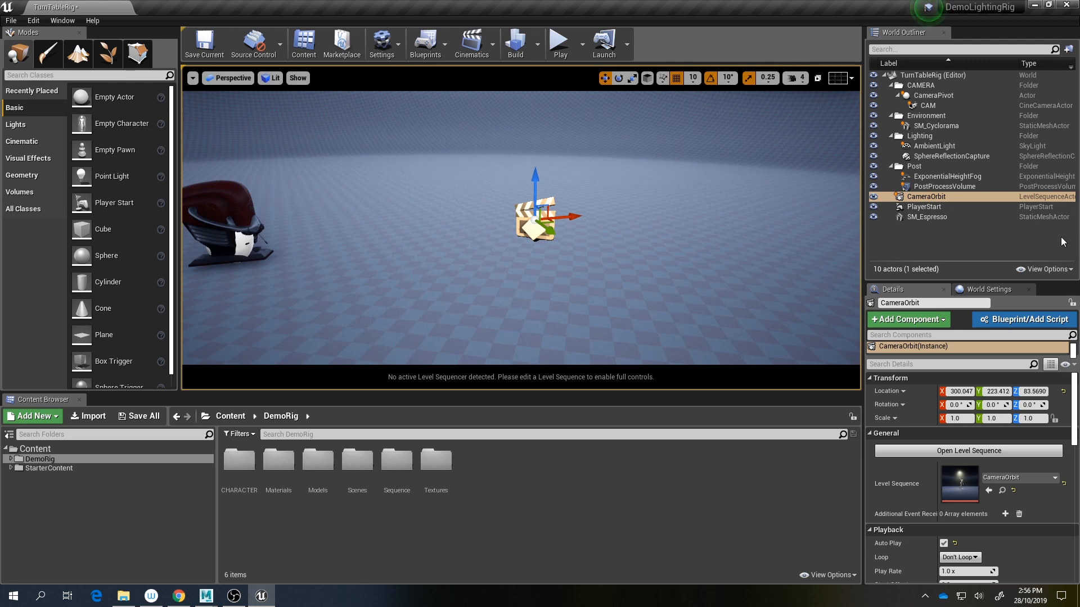
click(922, 208)
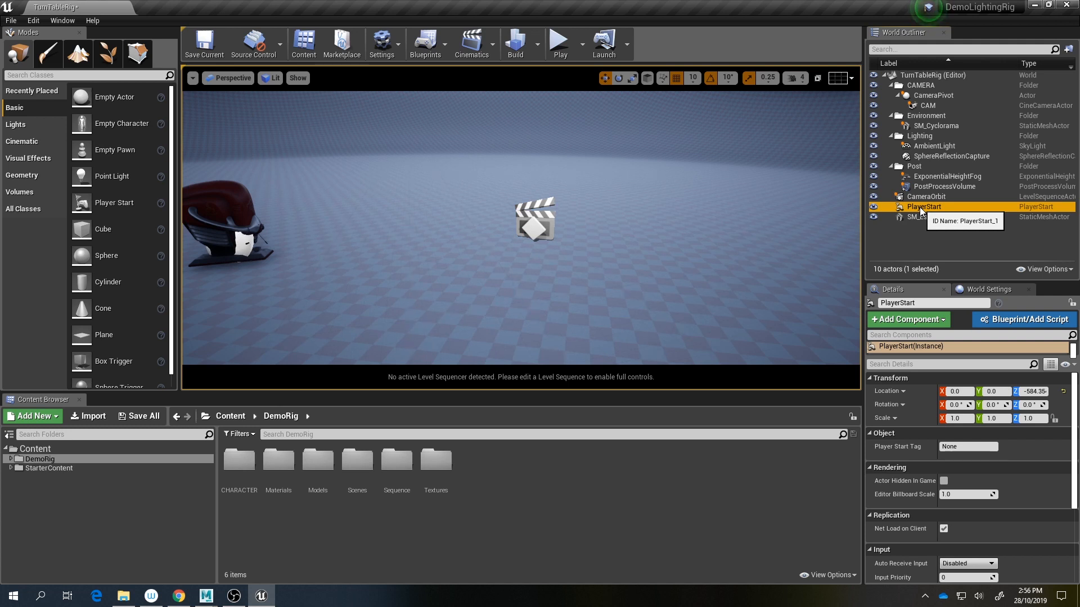
double_click(920, 207)
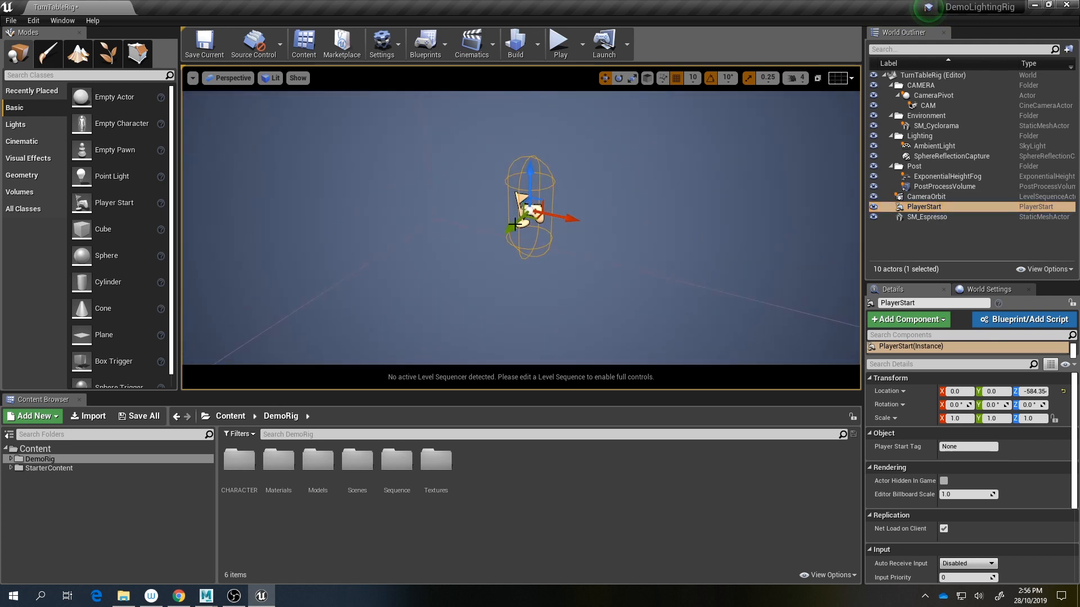
right_drag(534, 223, 620, 272)
Step: Try to delete SM_Espresso, check which object references it, and cancel the deletion
click(922, 217)
key(f)
key(Delete)
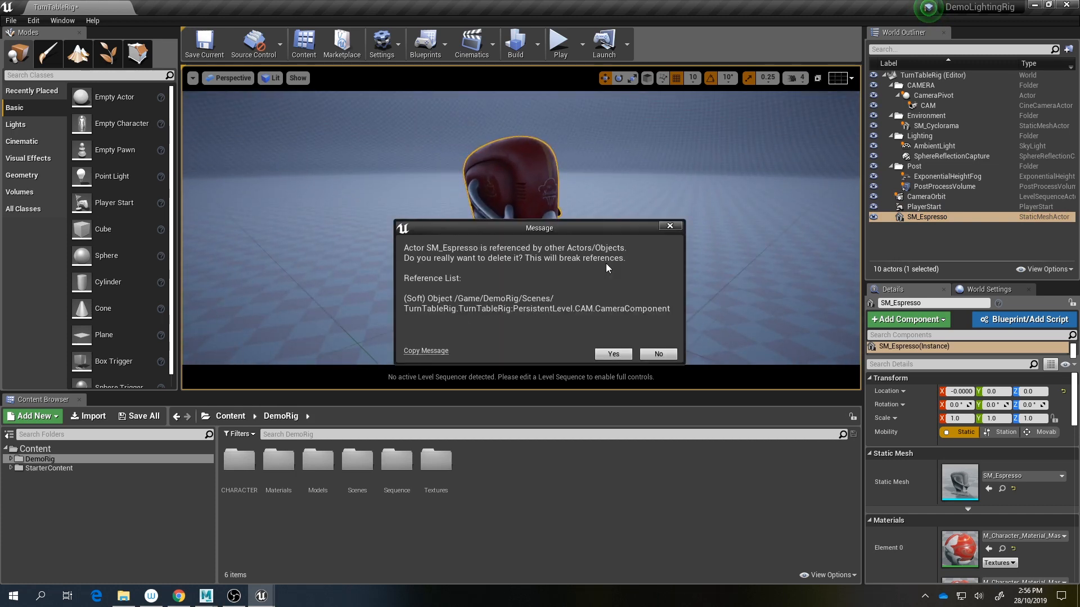
drag(554, 228, 785, 134)
click(891, 264)
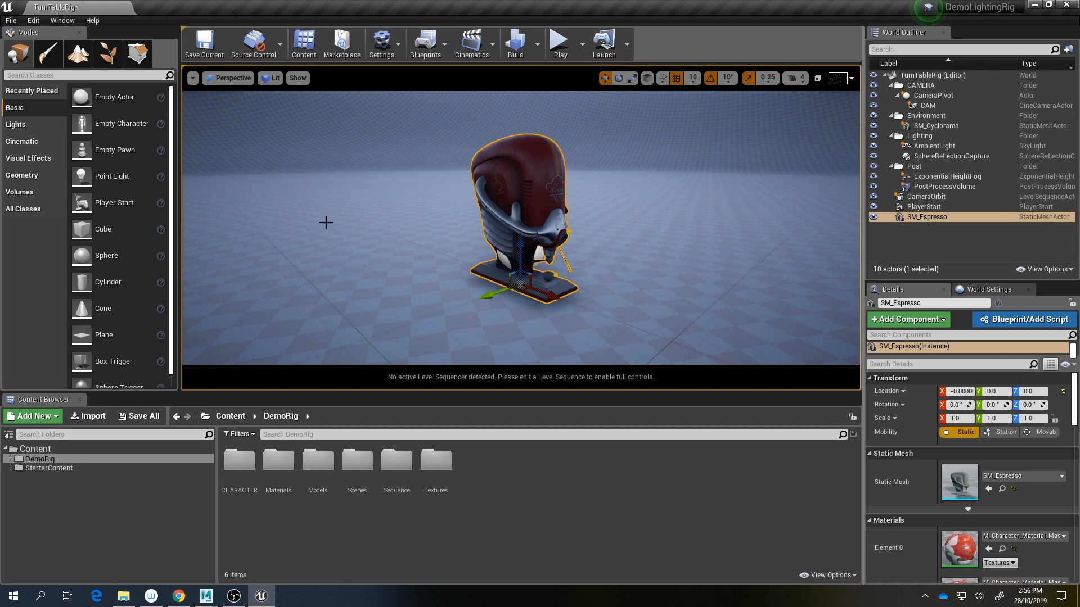
right_drag(326, 222, 318, 217)
key(Delete)
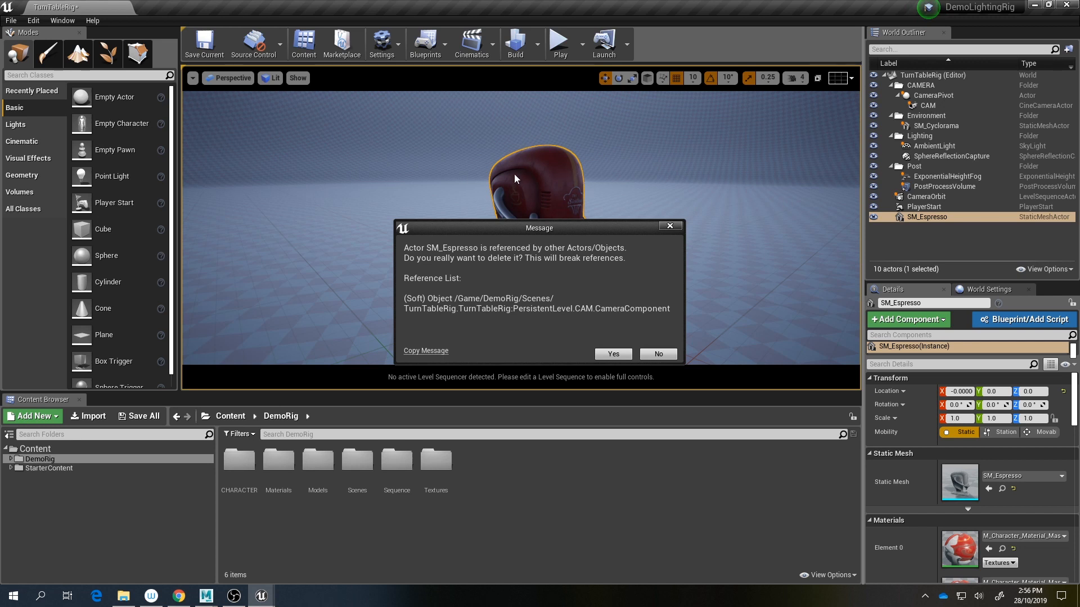
key(Escape)
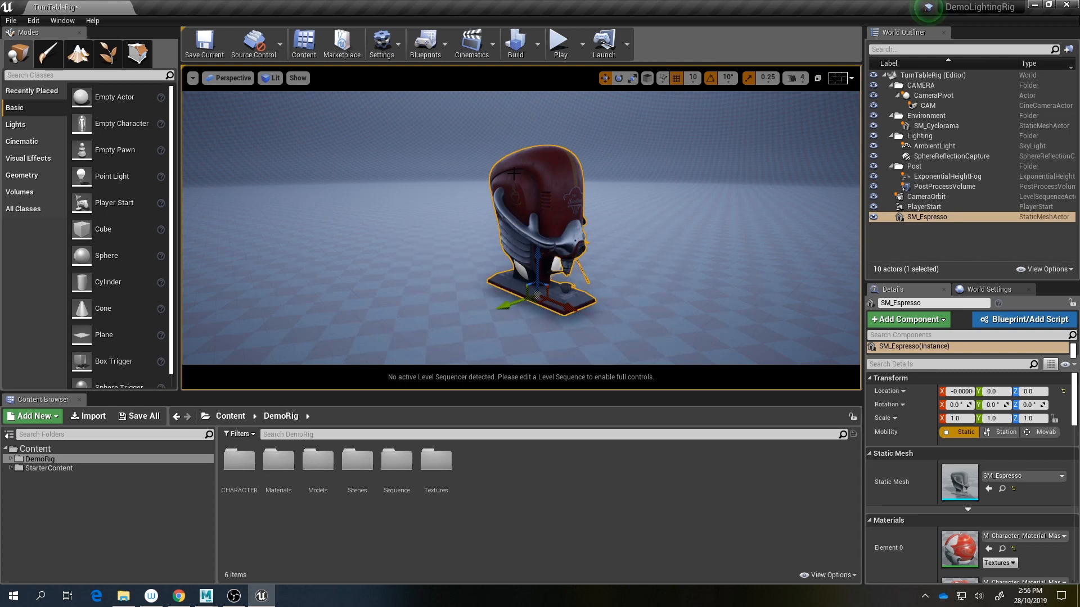
Step: Check the CAM camera's Actor to Track setting, try the Manual focus method, and set Focus Method to None
click(914, 106)
scroll(929, 406, down, 3)
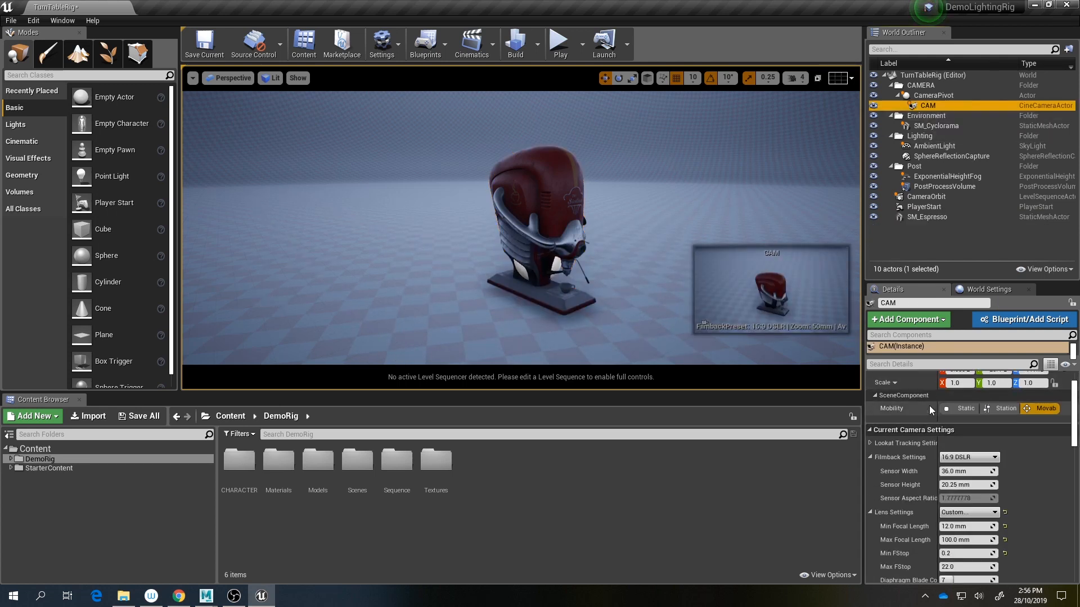
scroll(929, 406, down, 6)
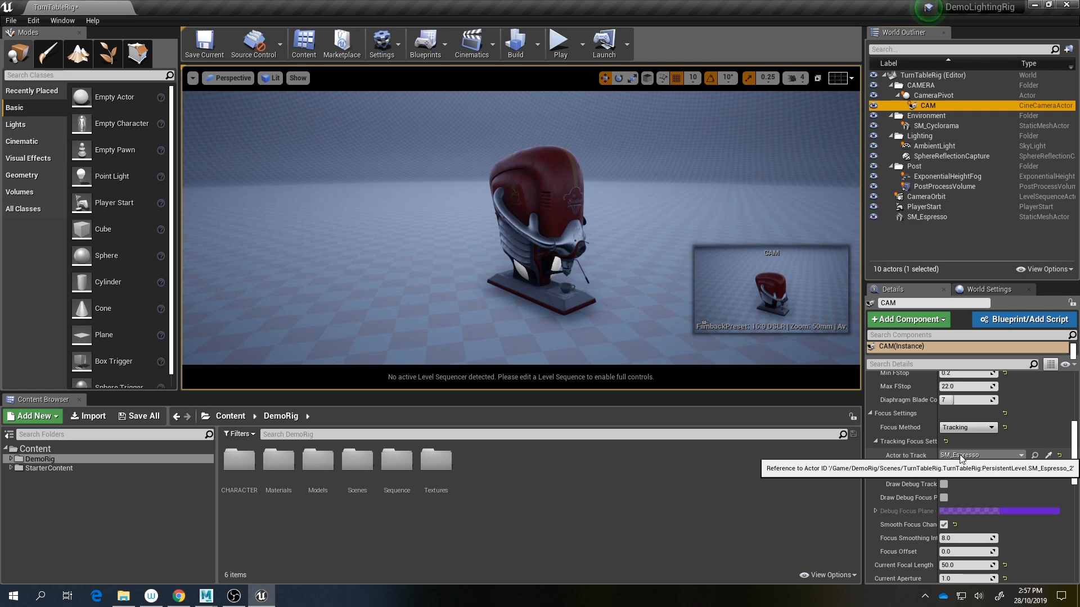
click(1007, 458)
click(999, 456)
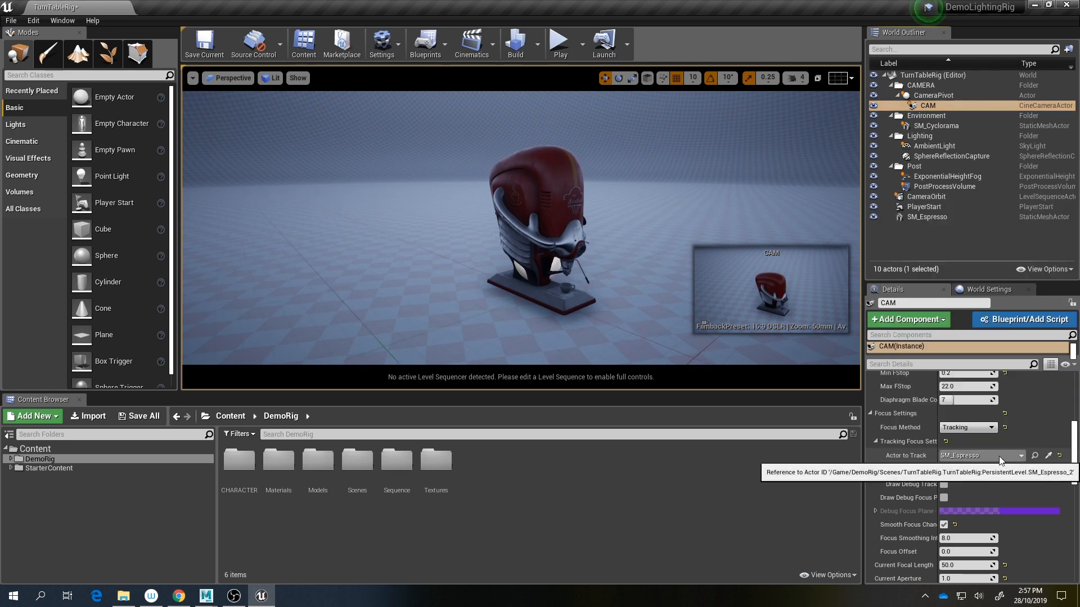
click(967, 427)
click(957, 445)
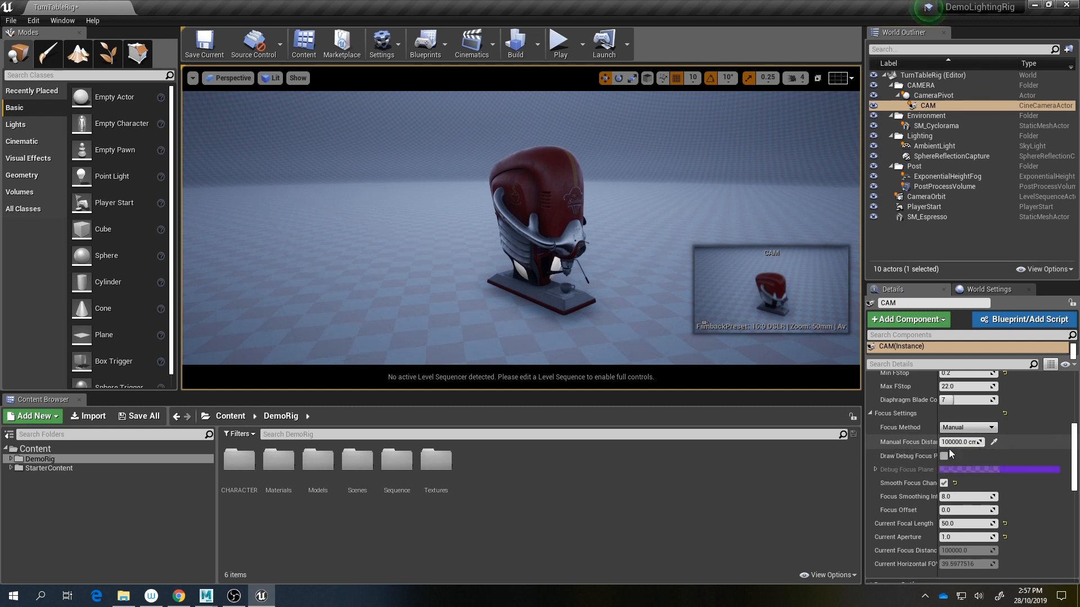
click(958, 427)
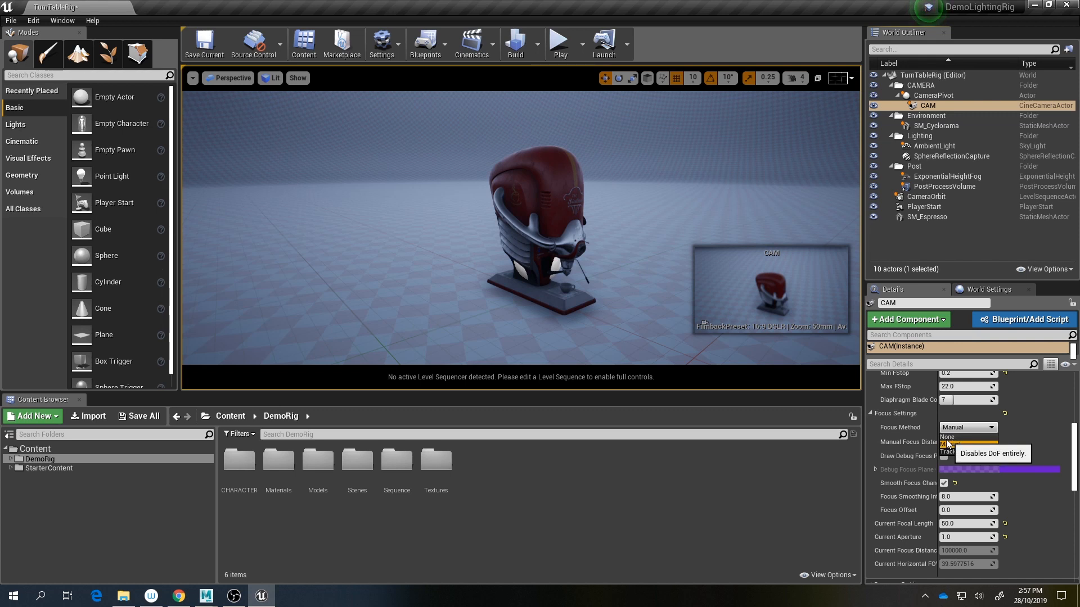
click(952, 437)
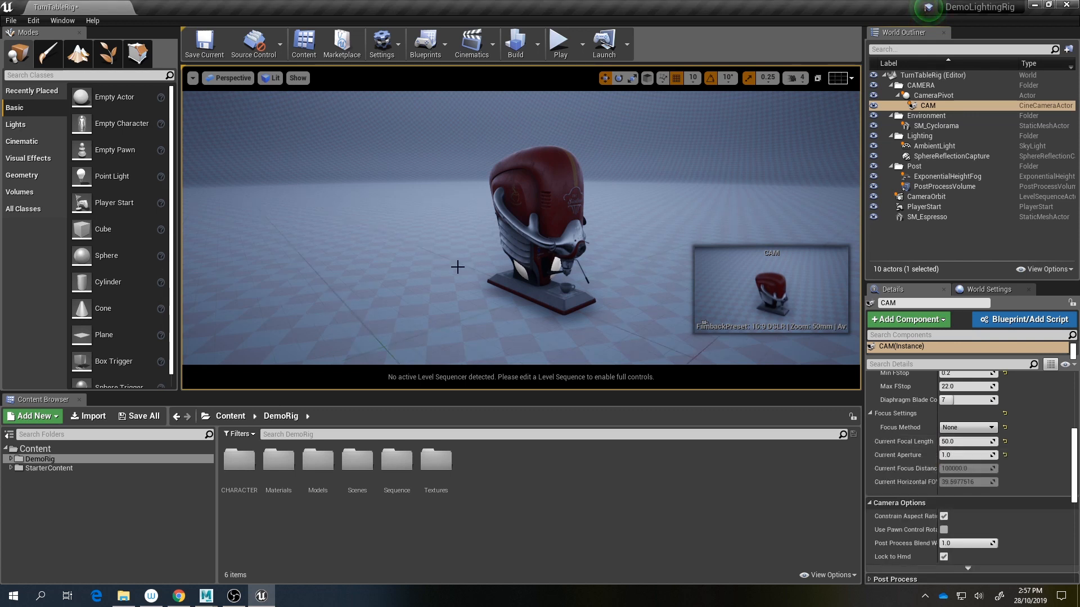
Step: Delete the SM_Espresso model from the level, accepting the broken reference
drag(420, 243, 528, 178)
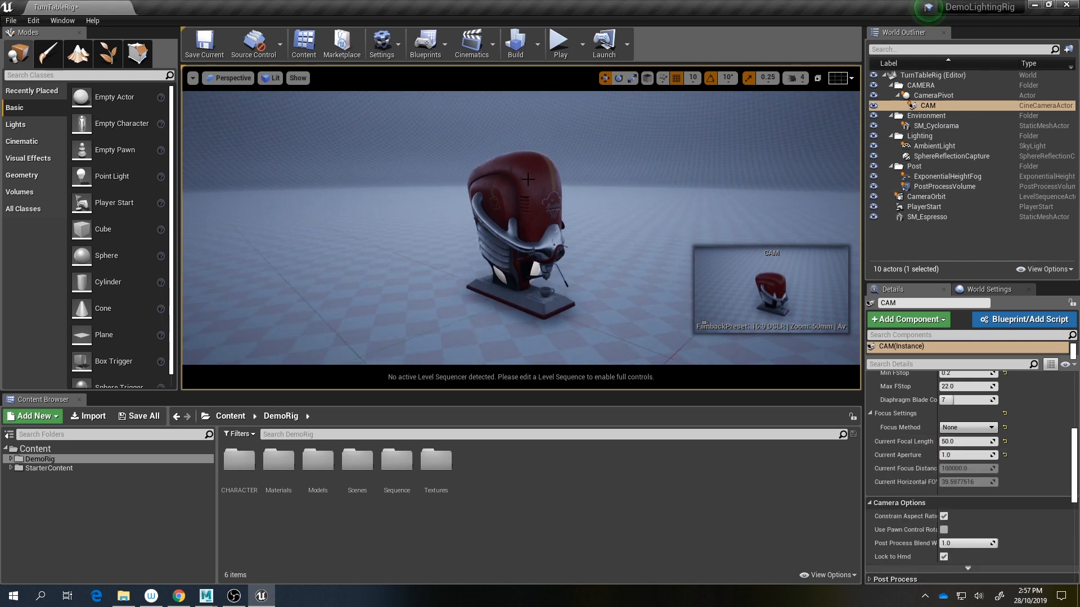
click(539, 199)
key(Delete)
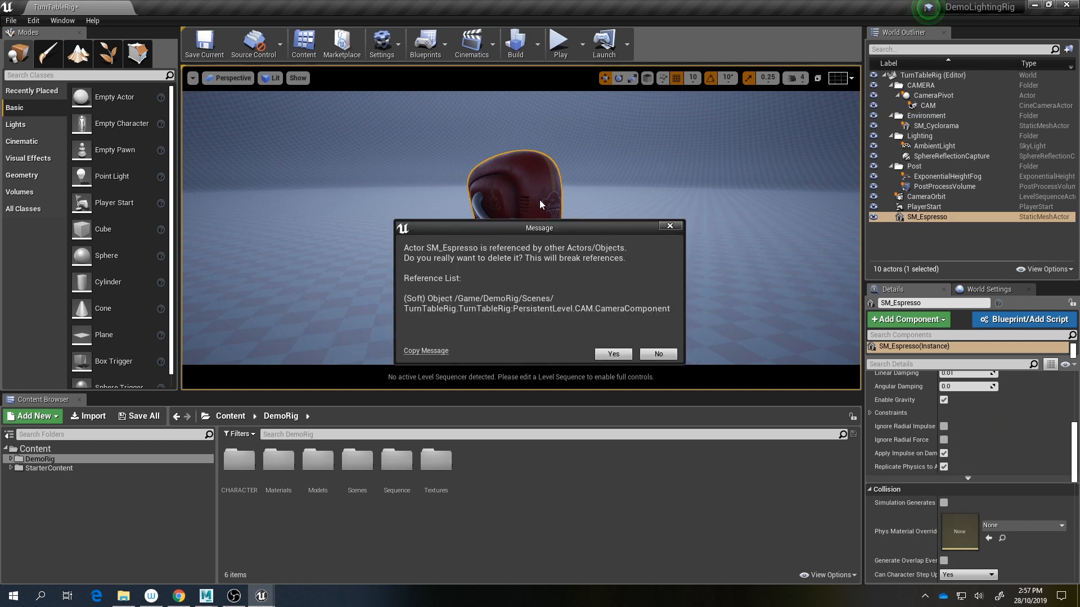
click(613, 353)
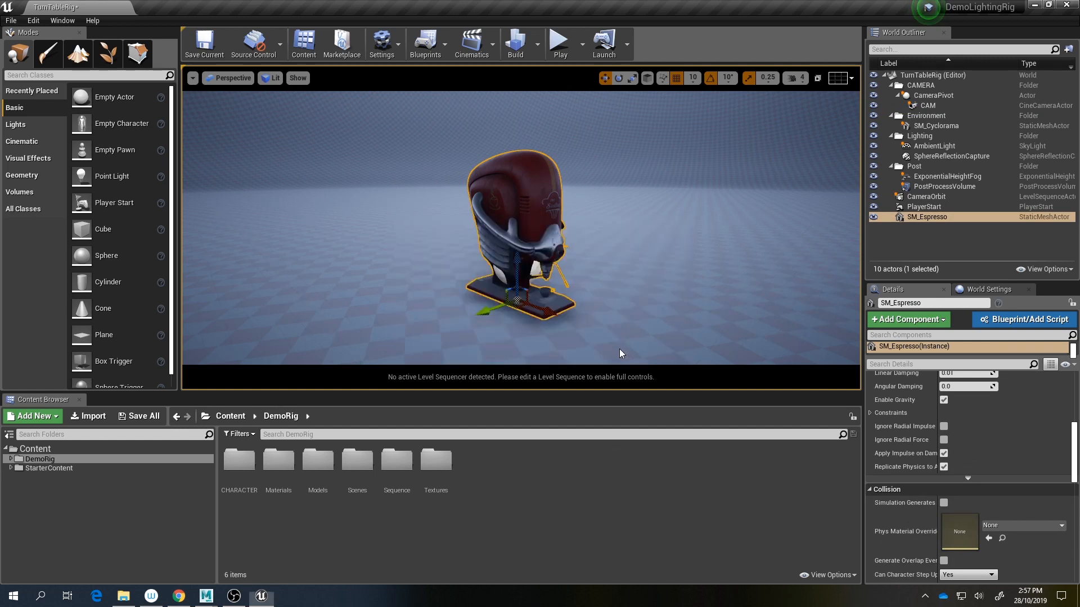
Step: Recheck the CAM camera's lens and focus settings, keep Focus Method at None, and save the level
click(942, 106)
scroll(1040, 432, up, 5)
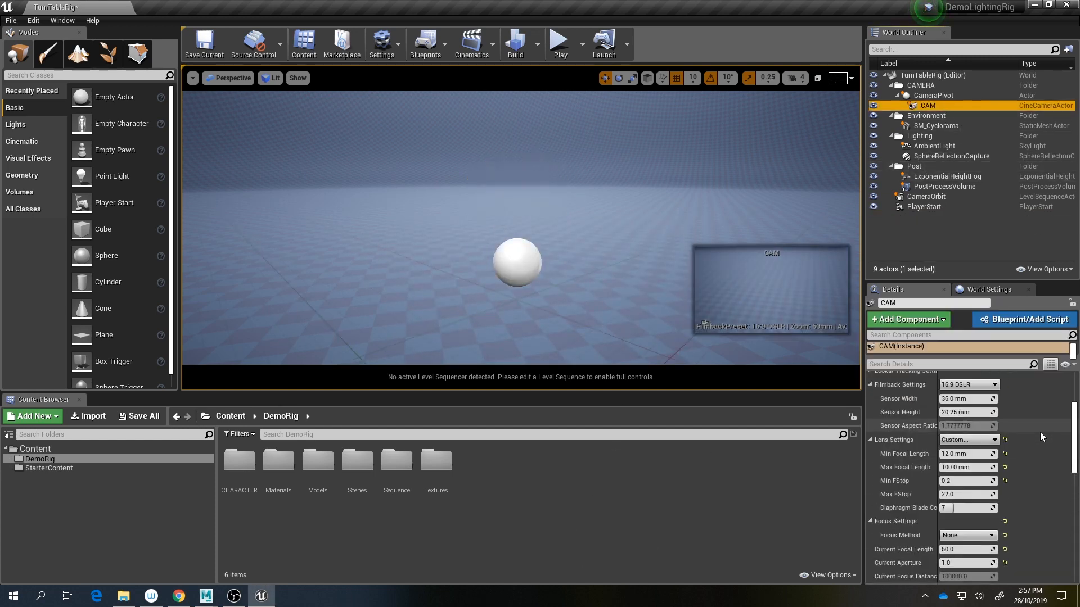
scroll(1037, 433, down, 3)
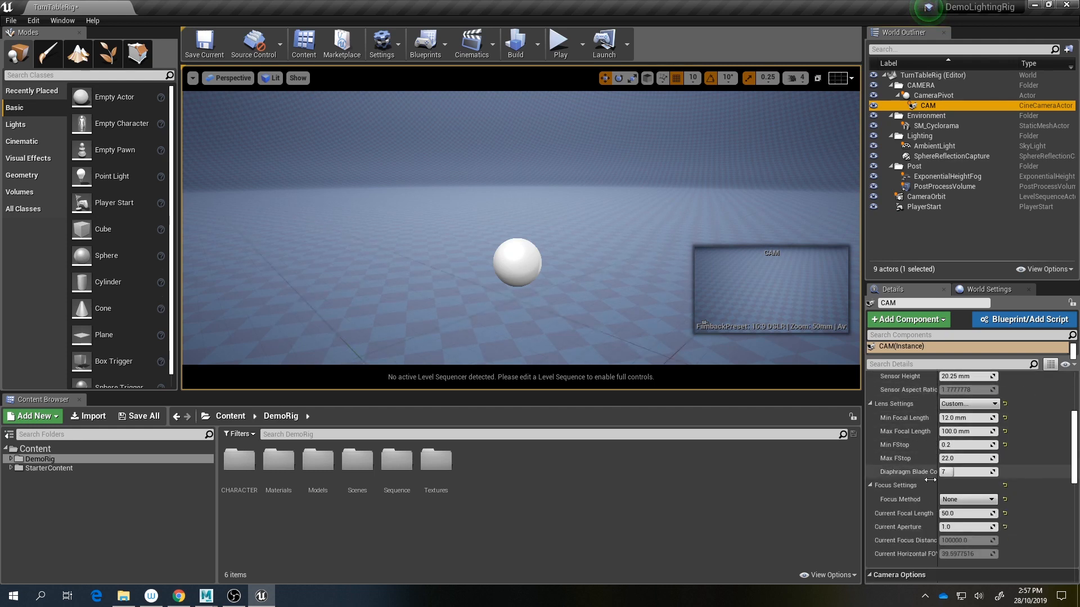
click(966, 498)
click(960, 509)
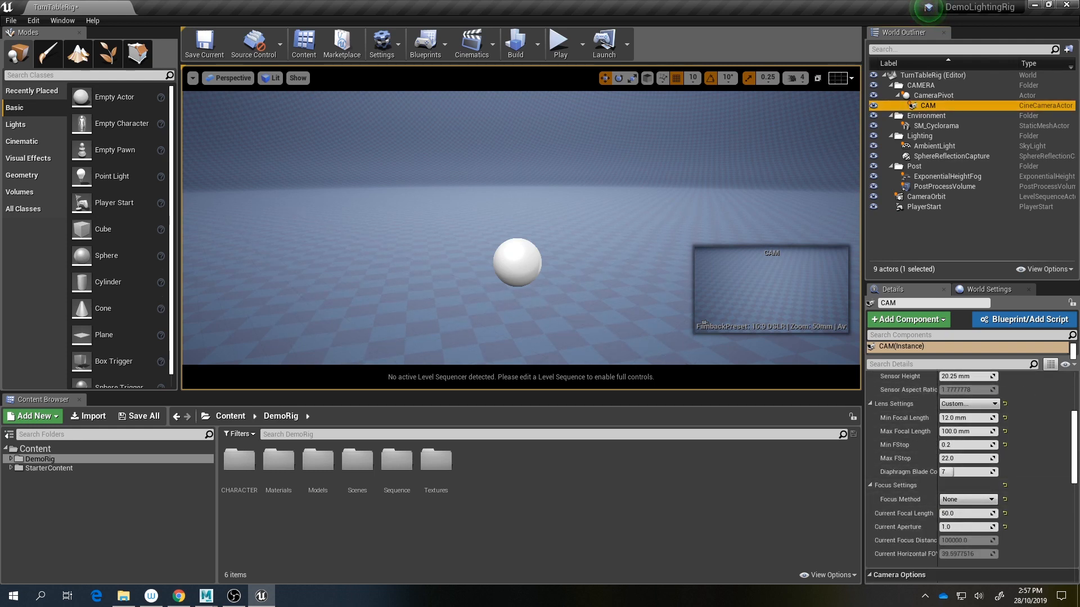
key(ctrl+s)
Step: Play the level to check the turntable camera on the empty backdrop, and stop the playback
right_drag(520, 327, 497, 333)
click(555, 50)
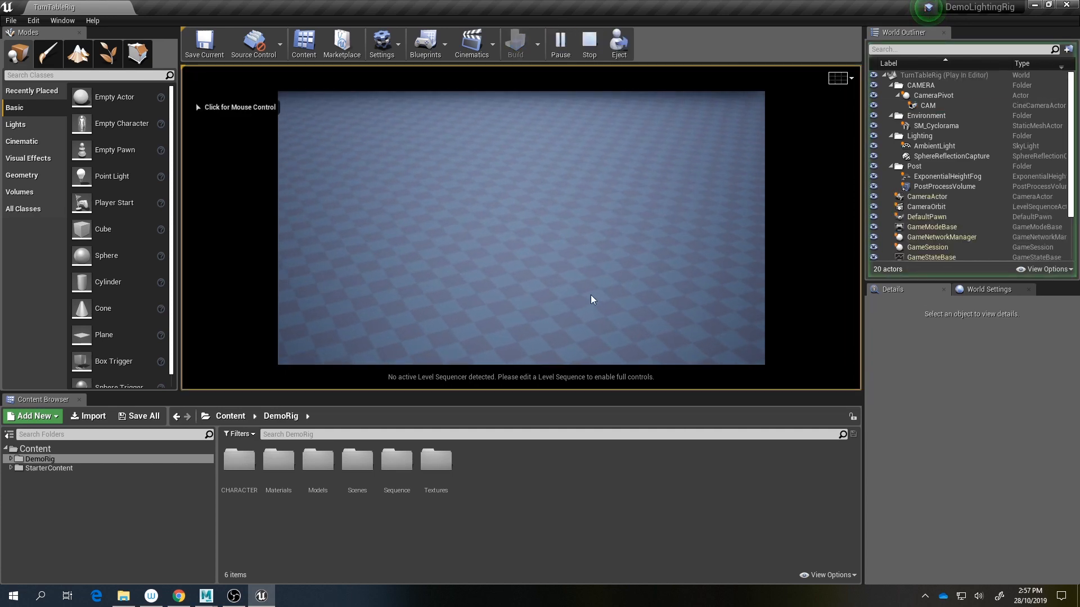
key(Escape)
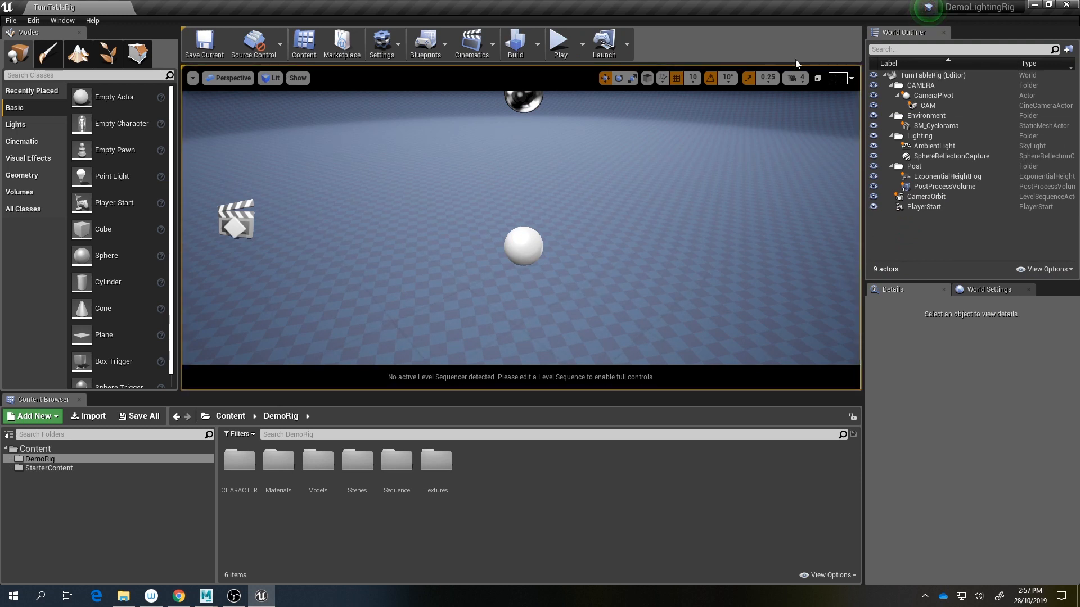
Step: Expand the DemoRig content folder and open its CHARACTER subfolder
click(11, 460)
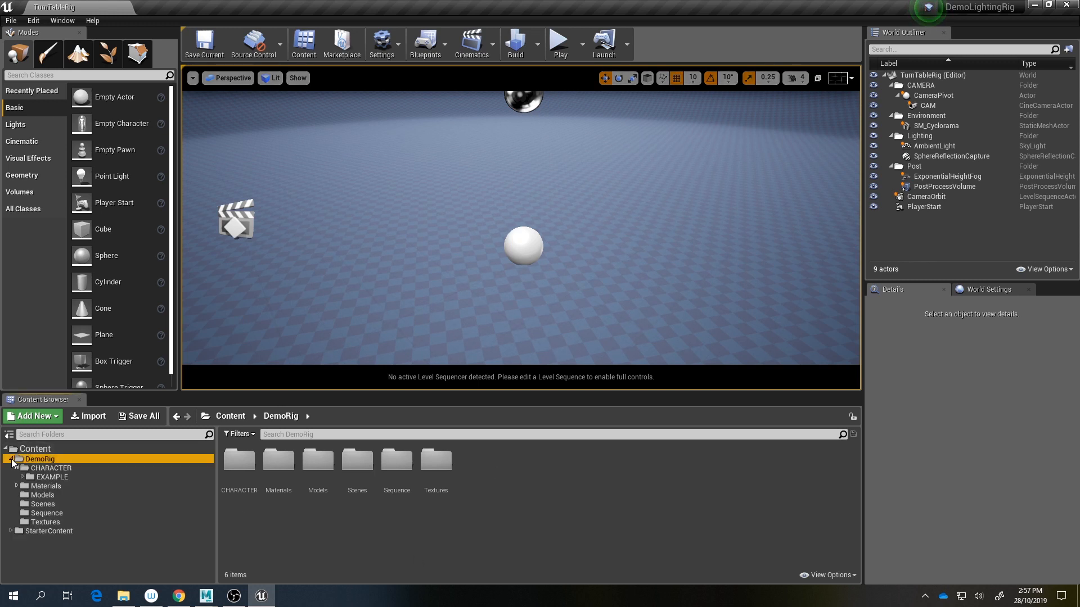
click(14, 470)
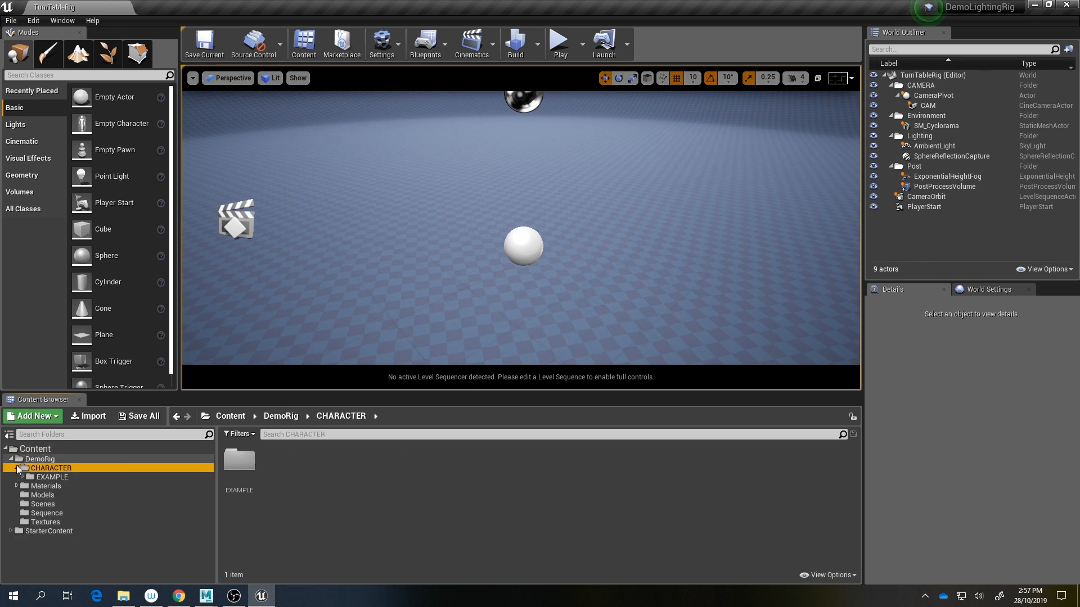
click(17, 468)
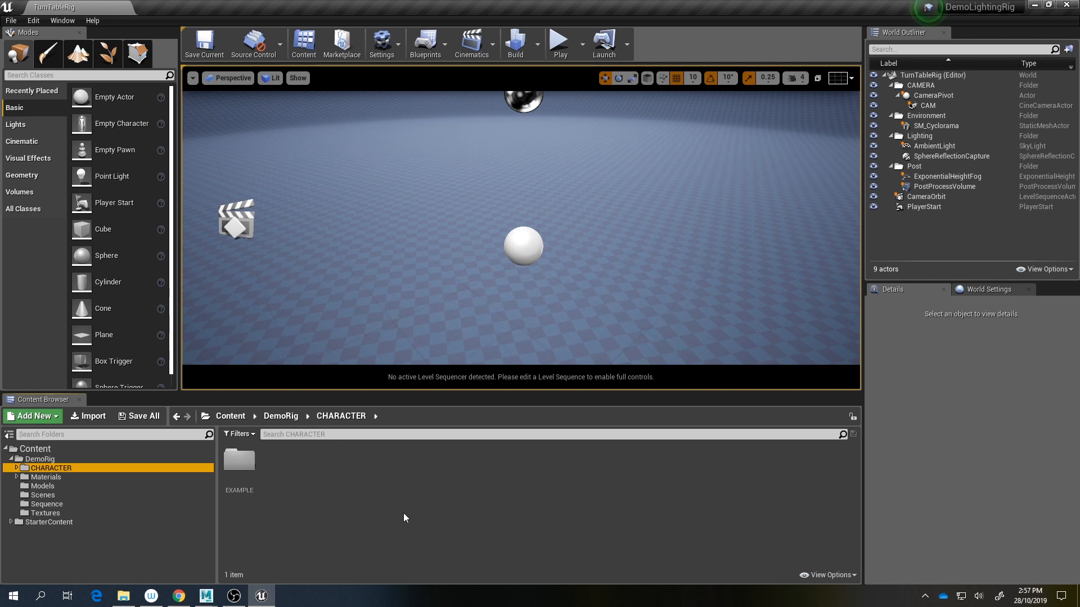
Step: Start an asset import into the CHARACTER folder and browse to the Work/Teaching/Export folder
right_click(312, 471)
mouse_move(360, 428)
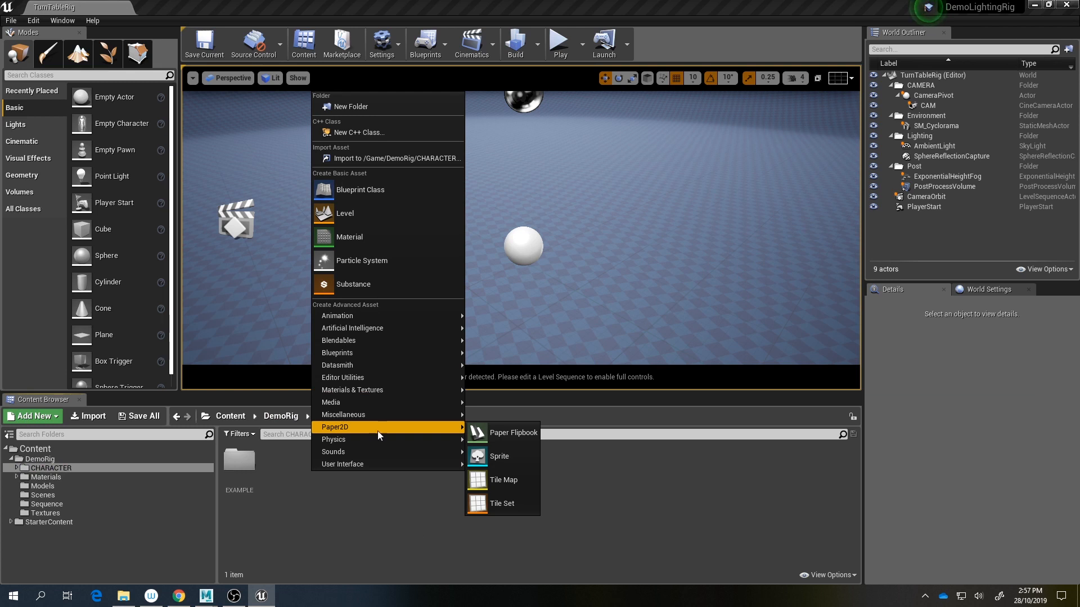
click(415, 157)
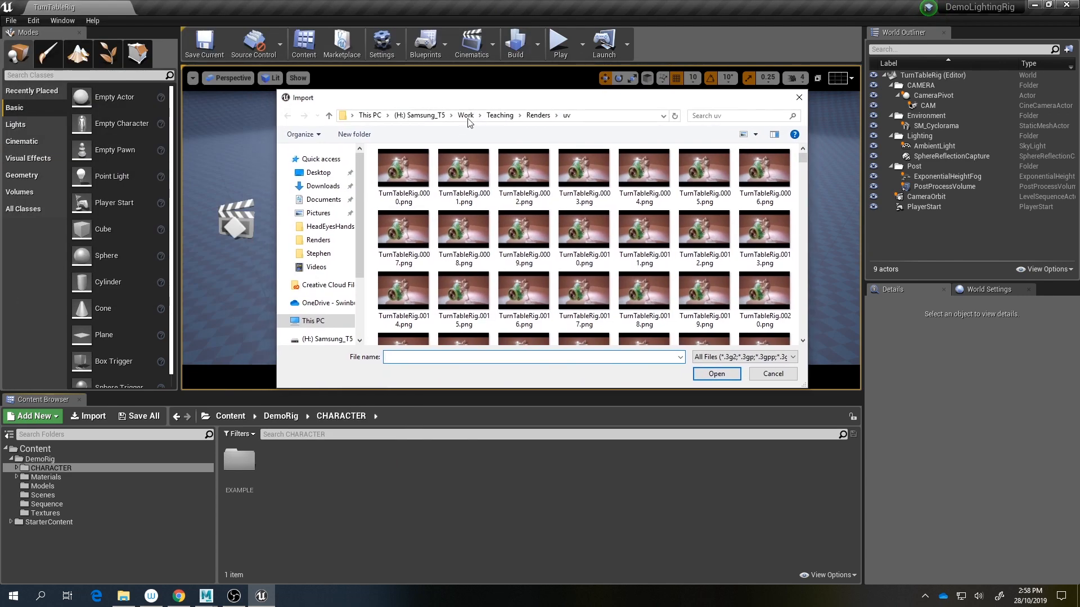
click(467, 117)
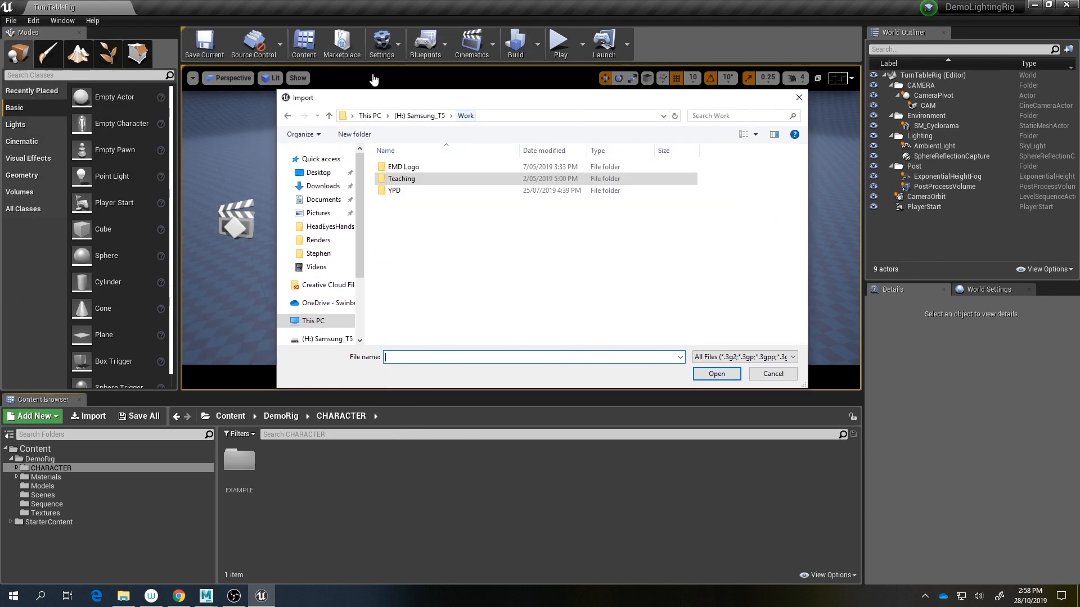
double_click(430, 179)
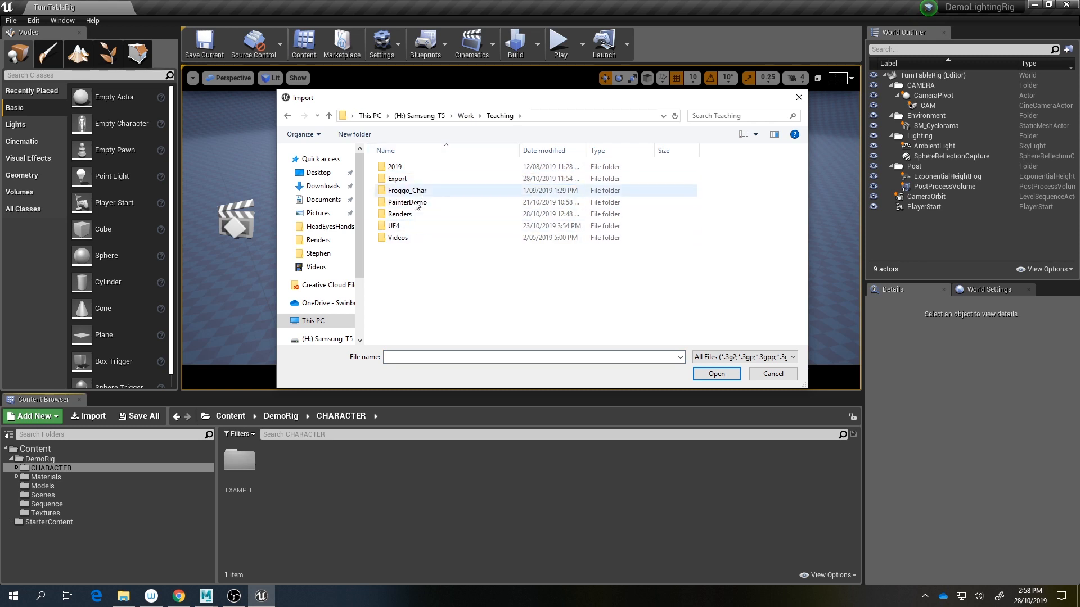
double_click(416, 179)
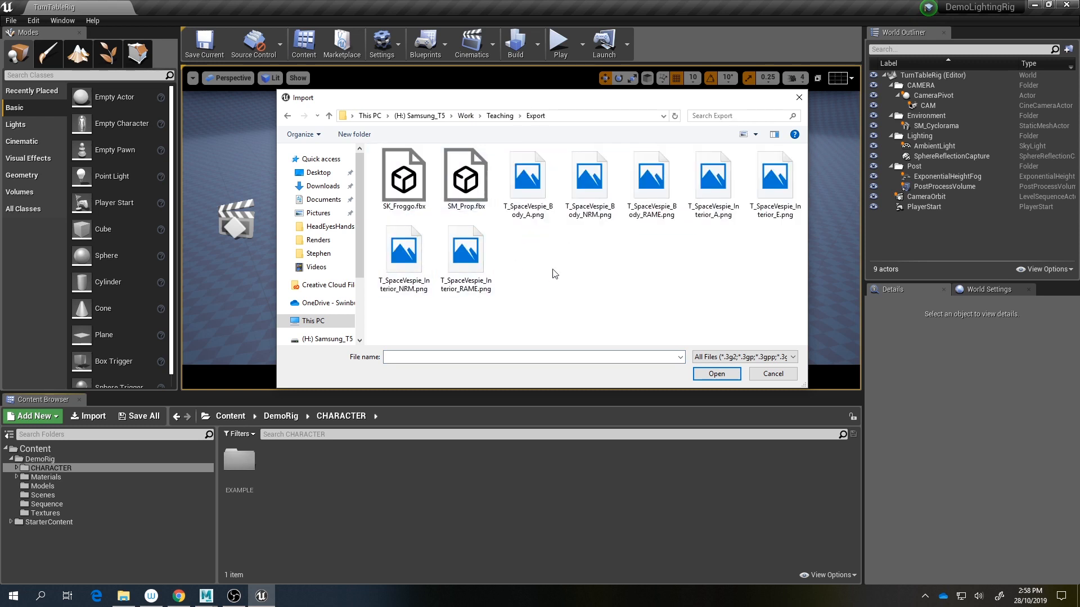
click(527, 180)
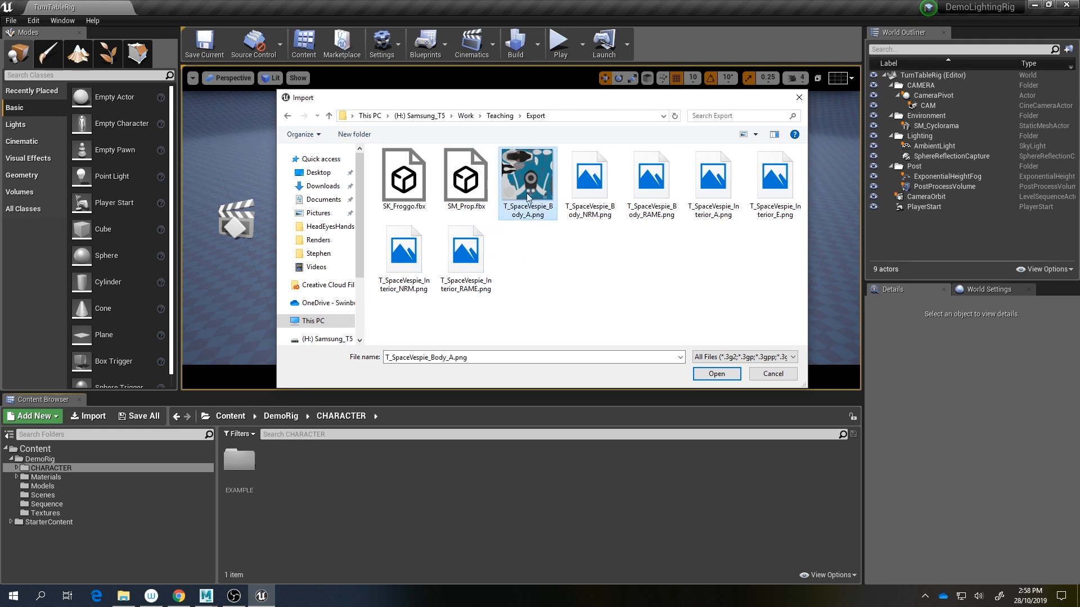
shift+click(465, 253)
click(517, 242)
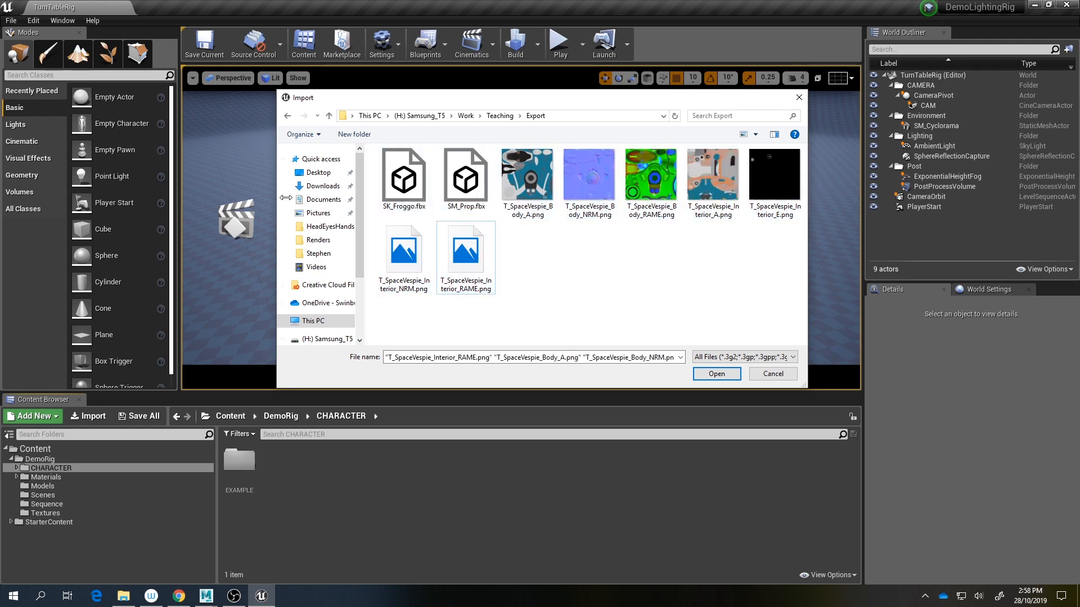
Step: Open SK_Froggo.fbx for import and turn off Generate Lightmap UVs, keeping Combine Meshes enabled
click(406, 188)
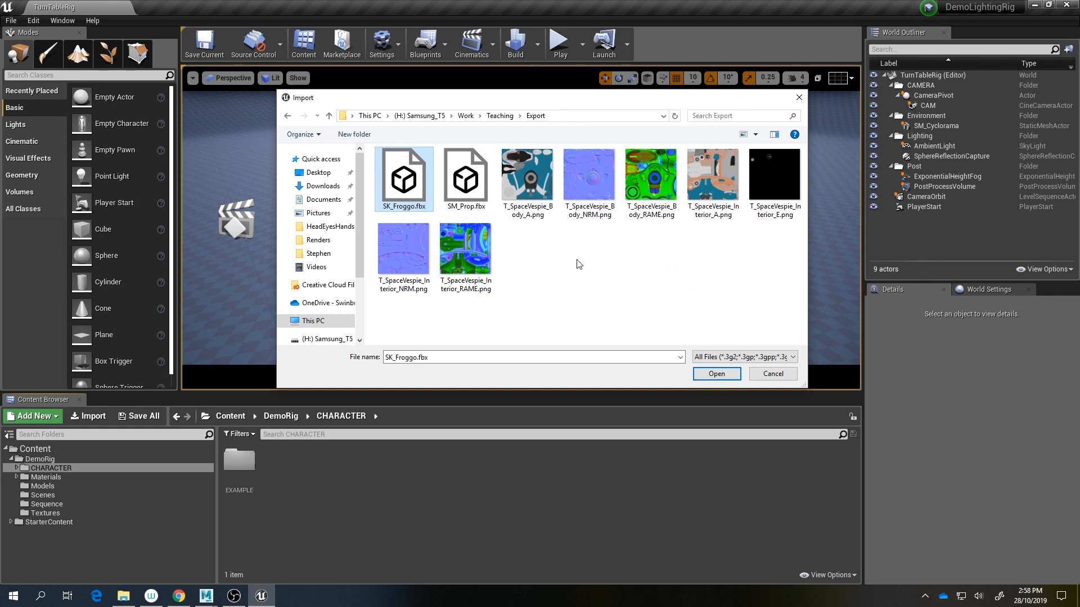
click(718, 374)
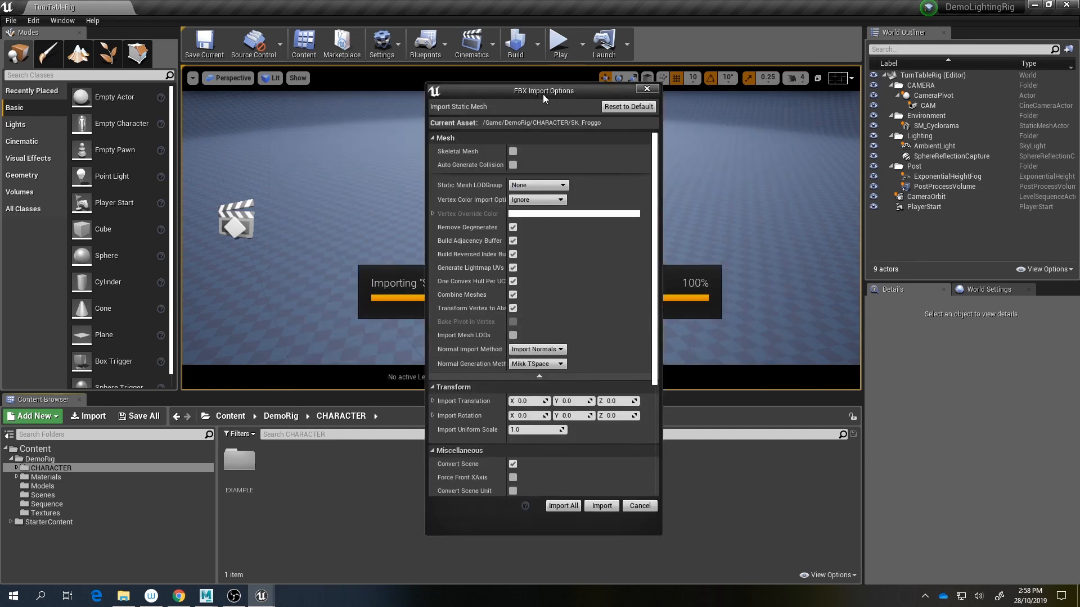
drag(533, 85, 550, 67)
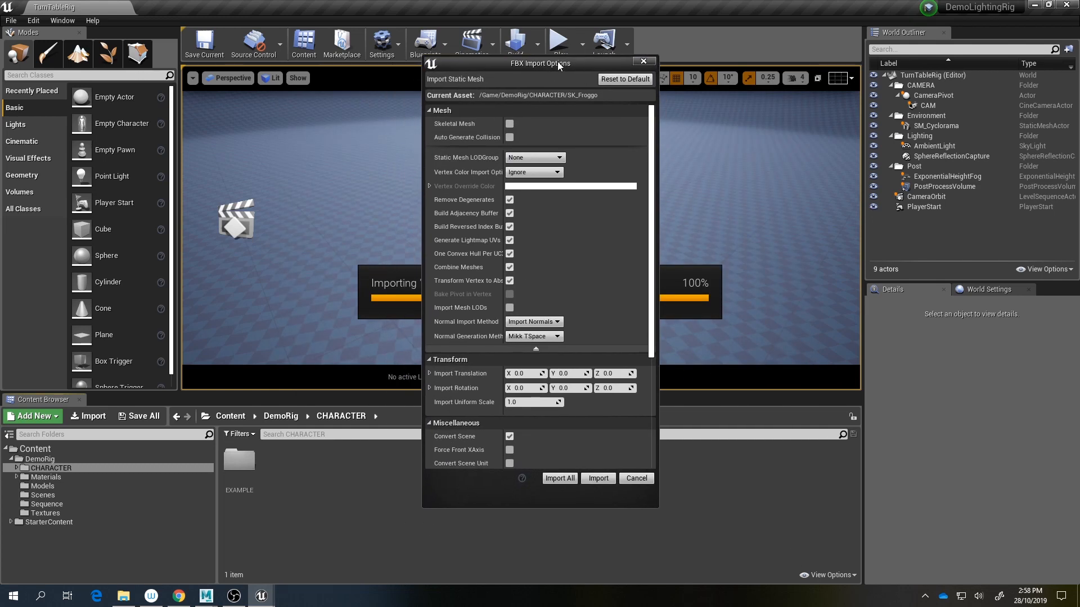
drag(501, 209, 527, 209)
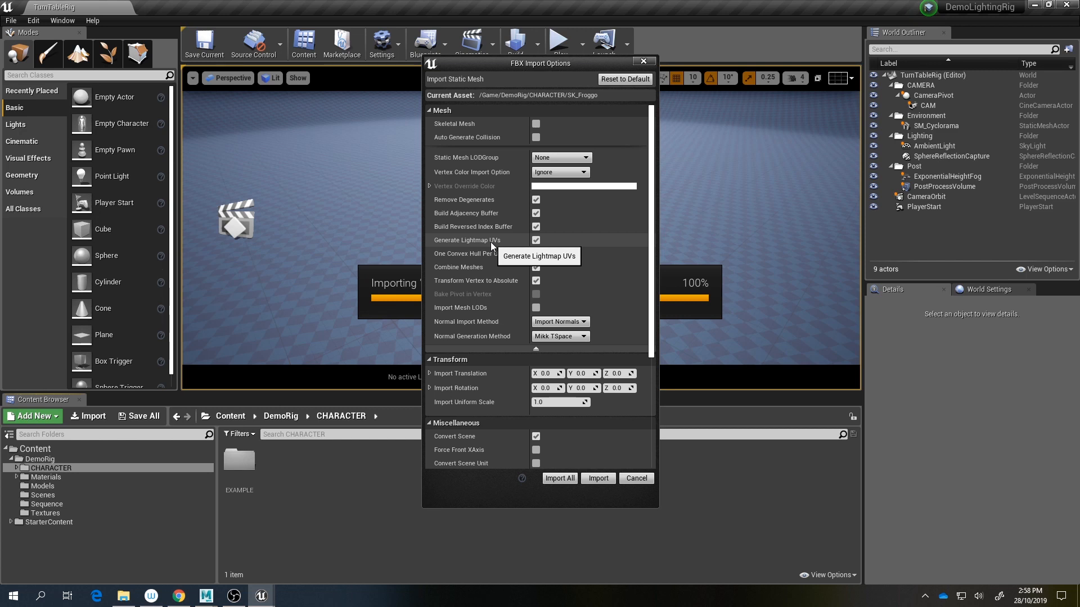
click(535, 240)
scroll(549, 239, down, 1)
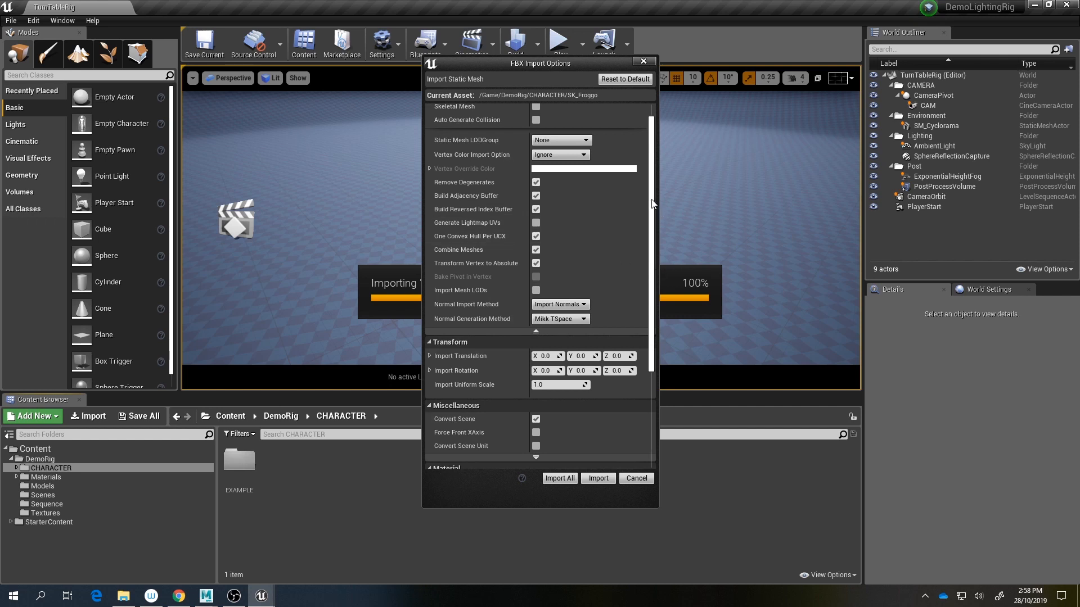
mouse_move(652, 199)
mouse_down()
mouse_move(651, 262)
mouse_move(651, 218)
mouse_up()
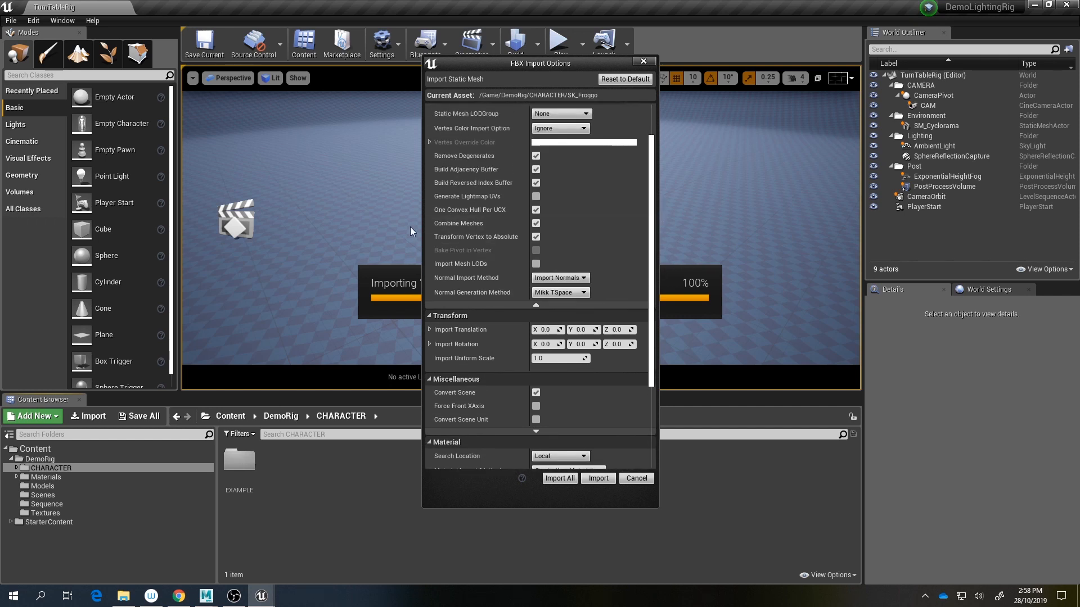
click(533, 225)
click(535, 225)
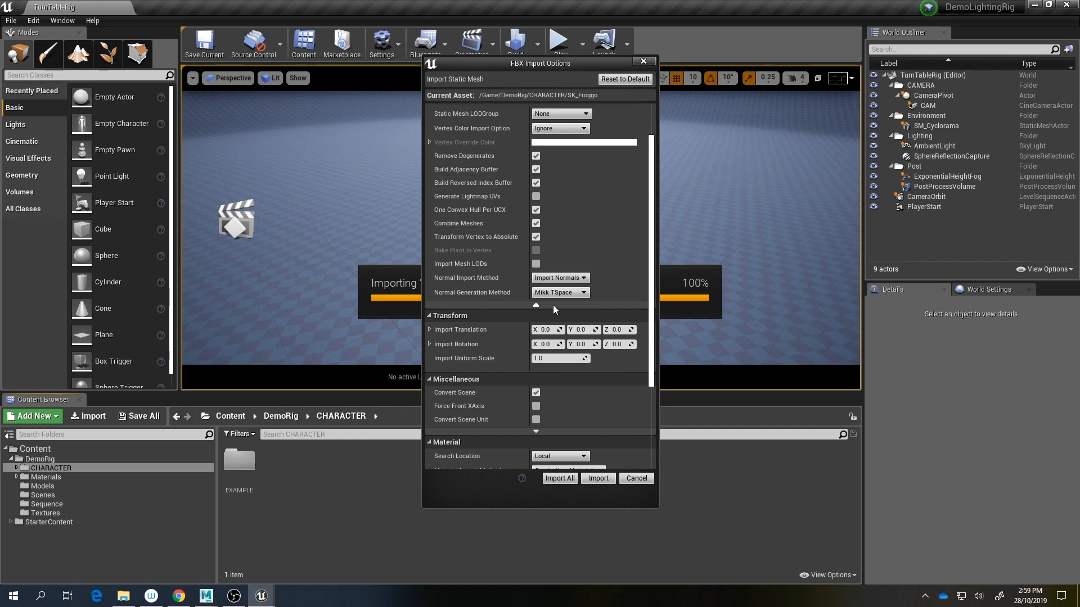
Step: Set Material Import Method to Do Not Create Material, disable Import Textures, and import SK_Froggo as a static mesh
scroll(552, 304, down, 4)
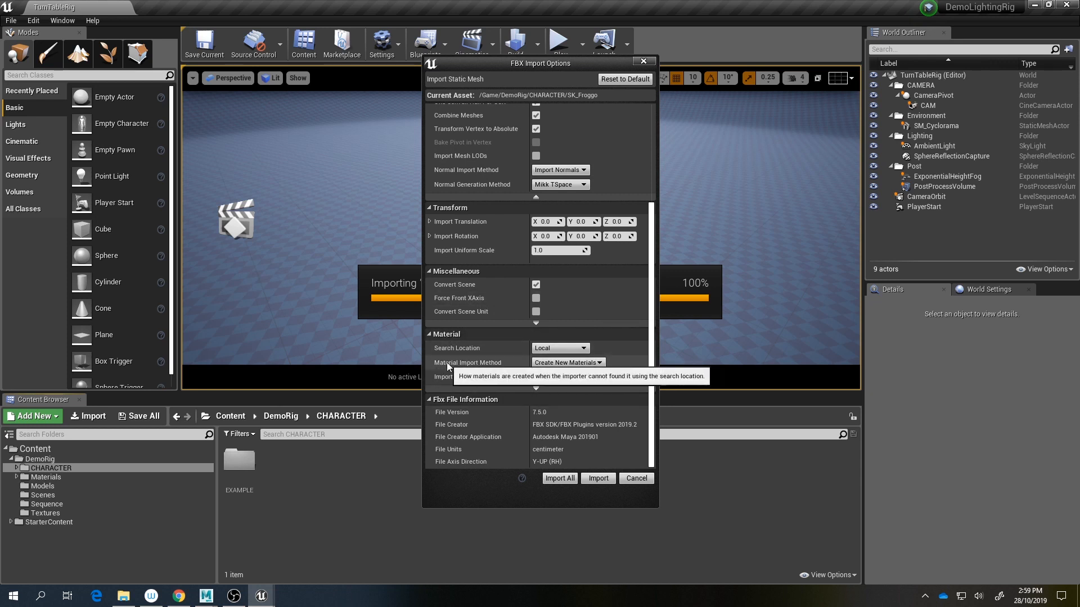
click(565, 363)
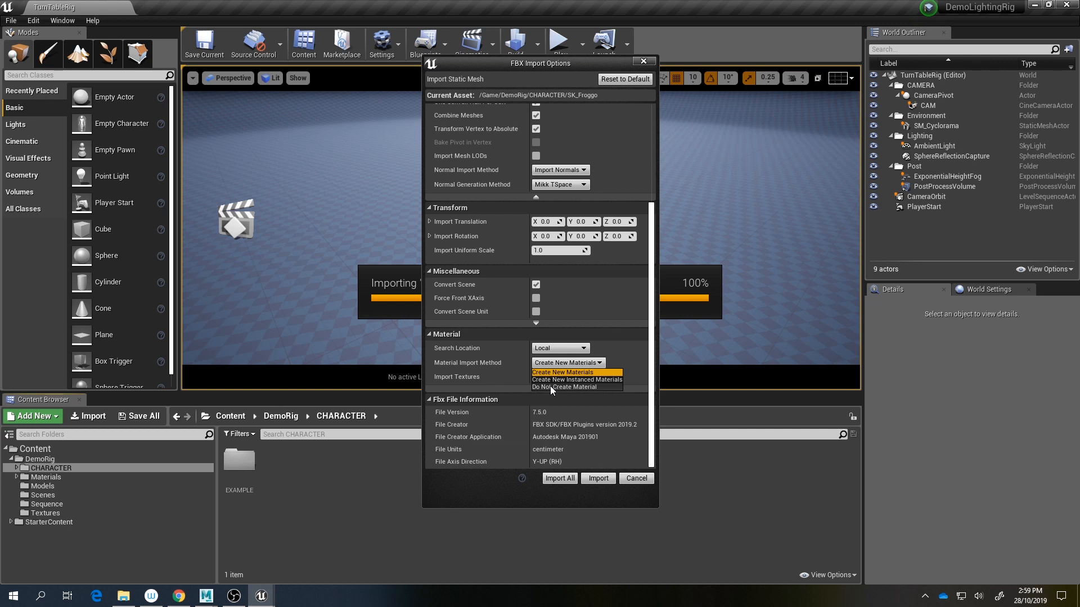
click(548, 387)
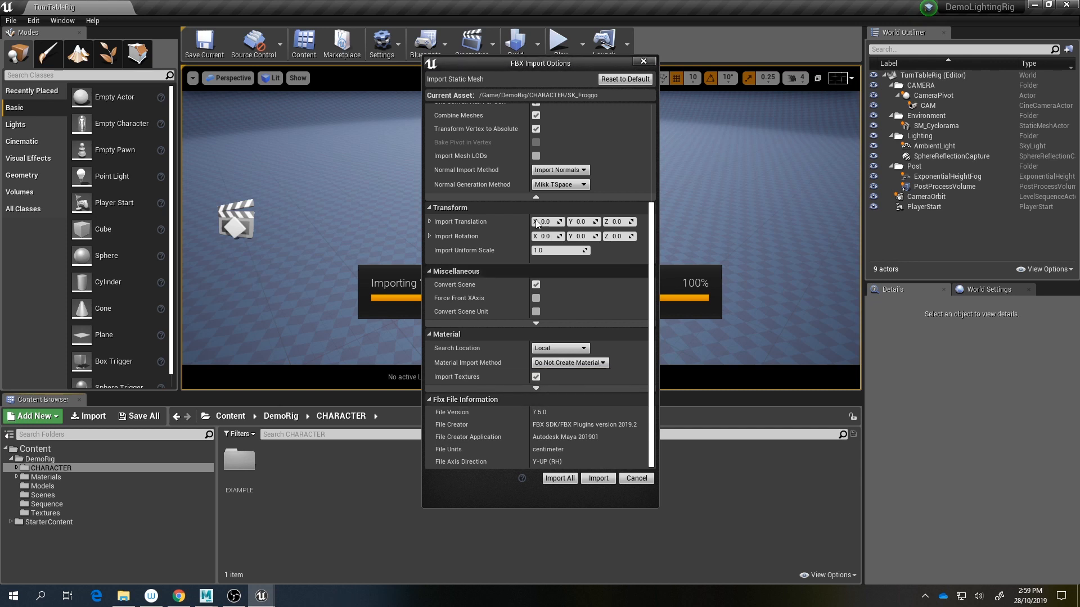
click(536, 377)
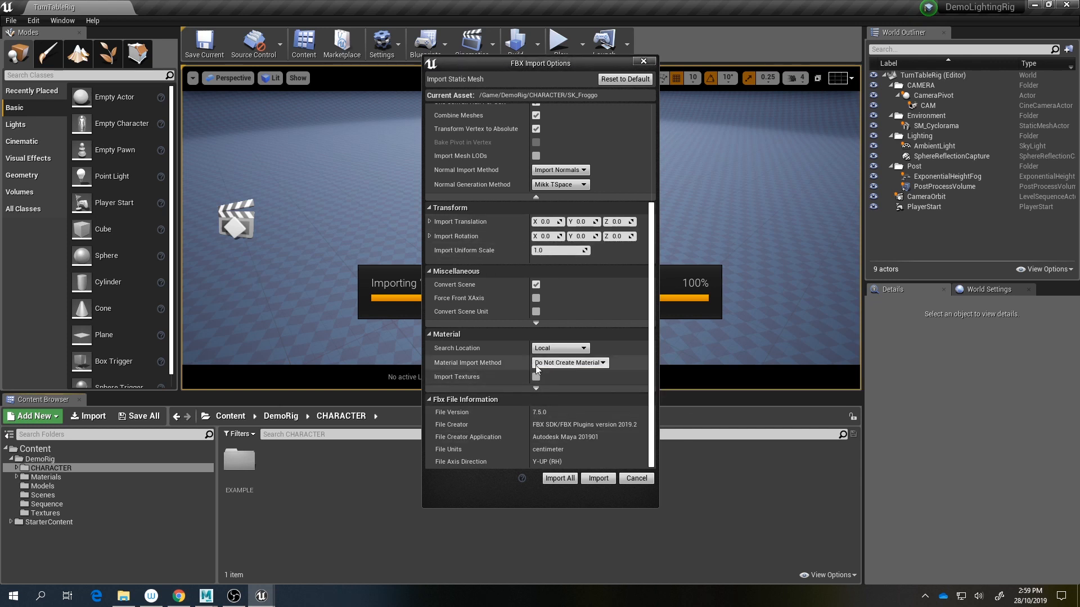
scroll(545, 219, up, 4)
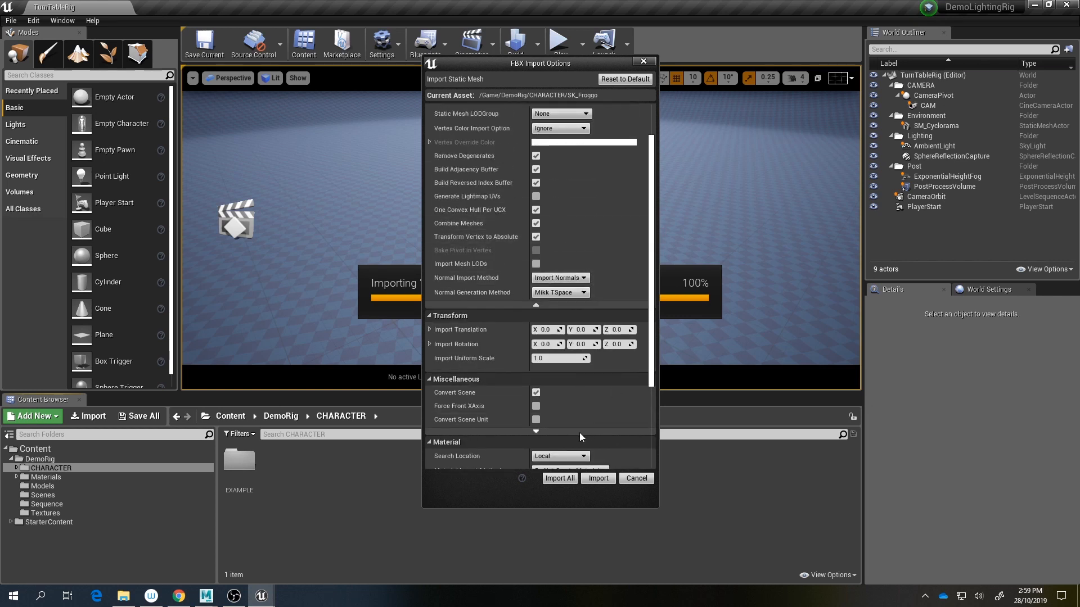
click(597, 478)
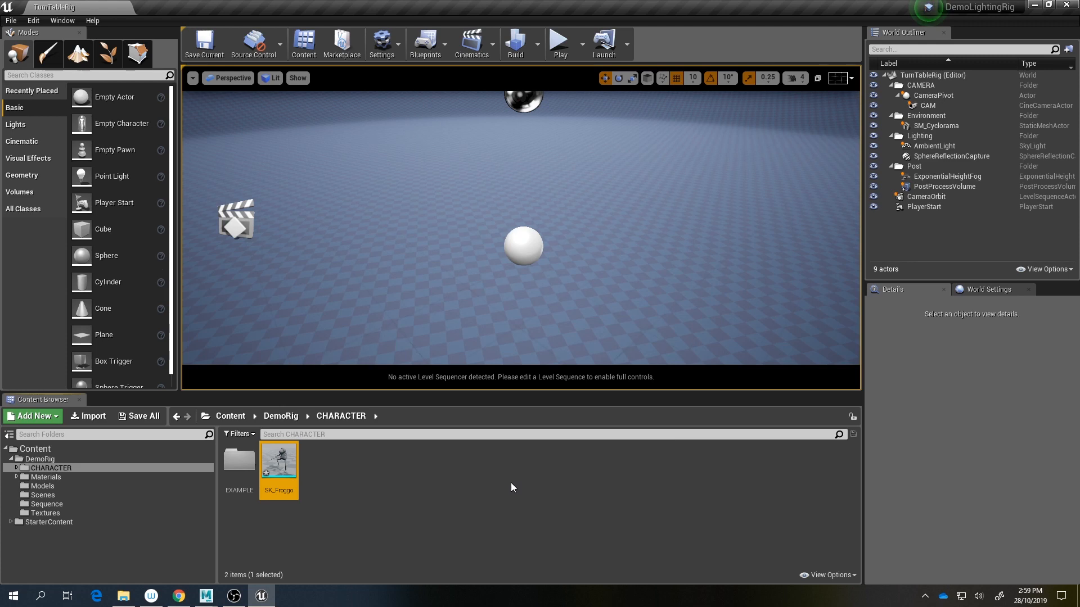
Step: Inspect the imported SK_Froggo mesh in the static mesh editor from several angles, and close it
click(382, 487)
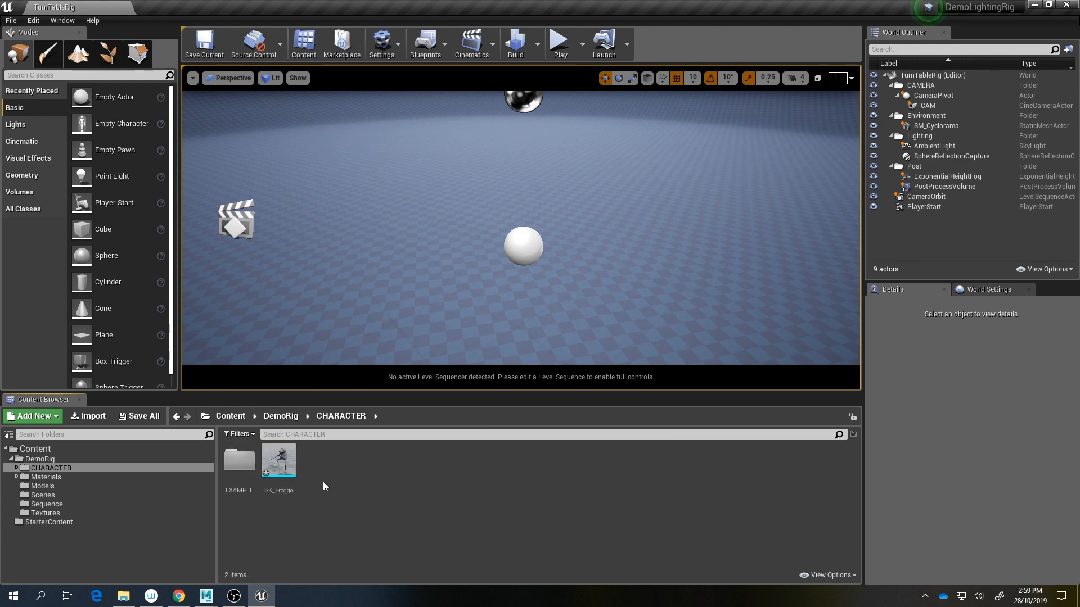
double_click(281, 468)
scroll(624, 219, up, 5)
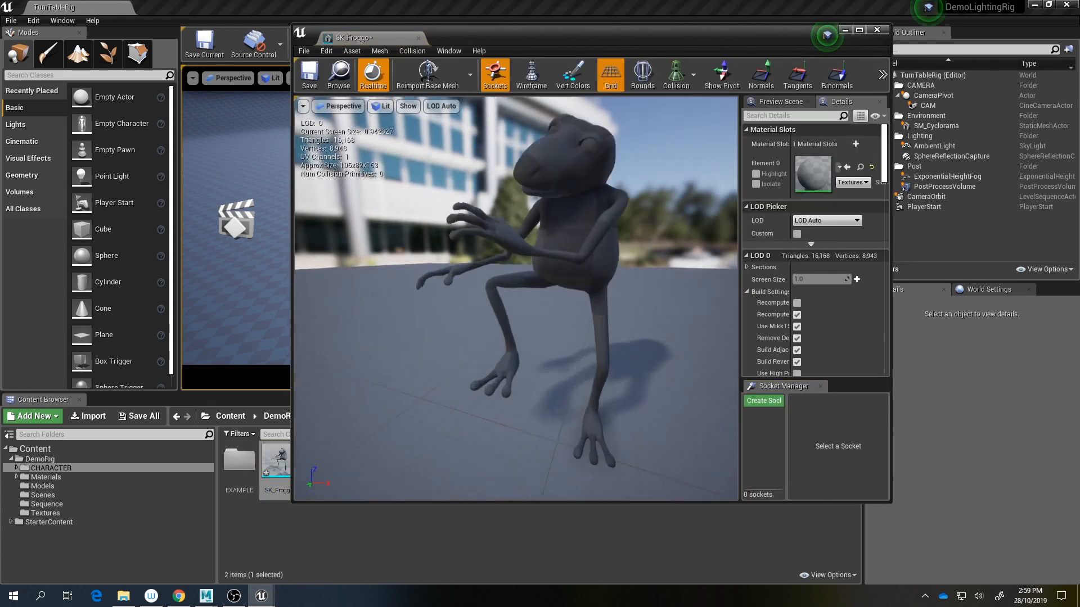
alt+drag(507, 293, 436, 297)
scroll(507, 284, down, 5)
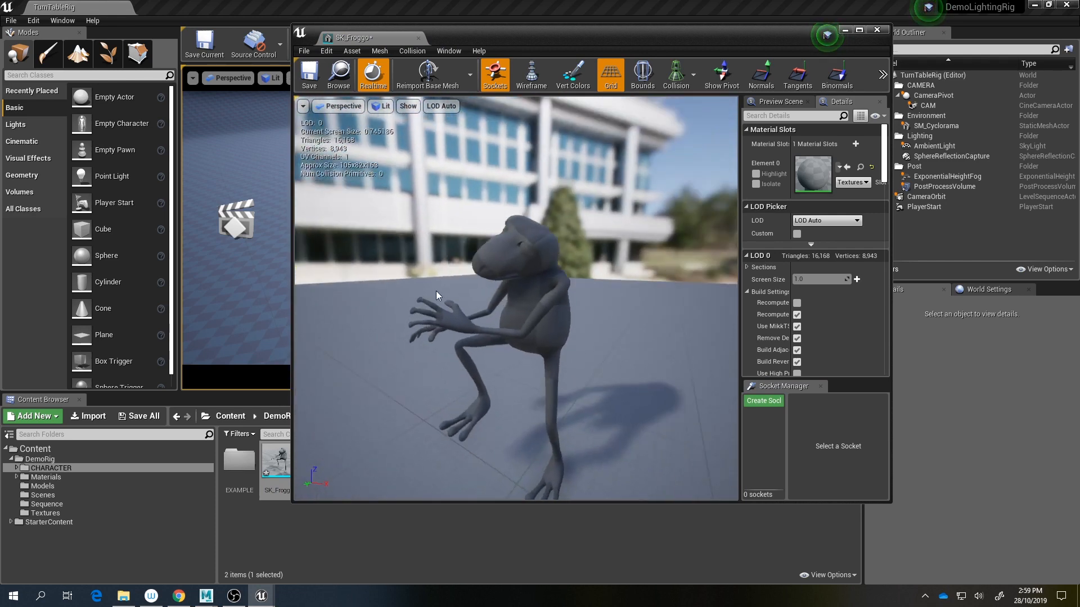
scroll(436, 297, up, 1)
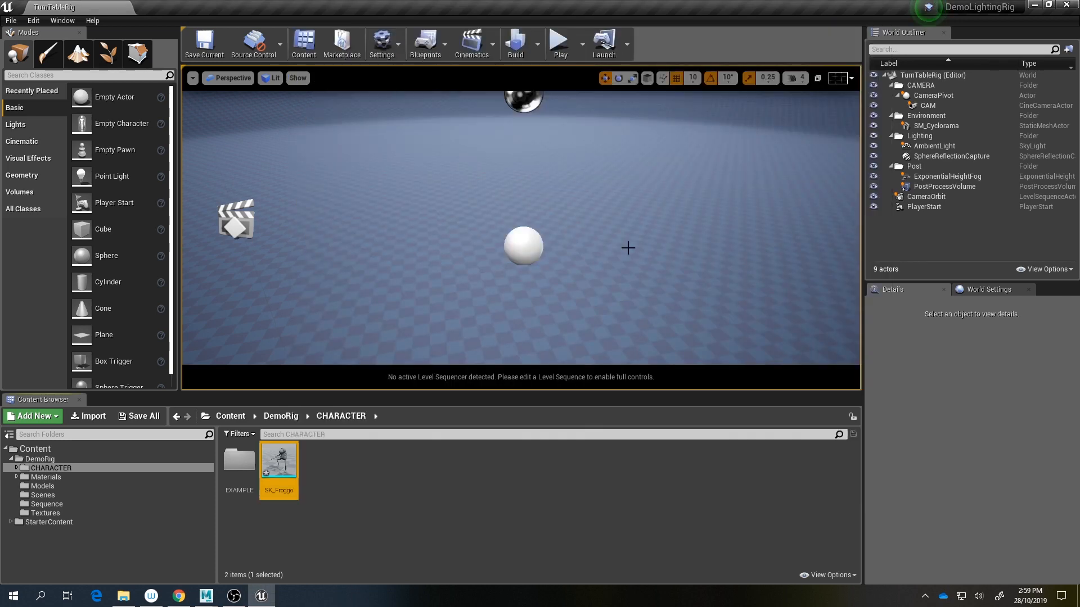
Step: Save the new SK_Froggo static mesh to the project
click(343, 526)
click(343, 525)
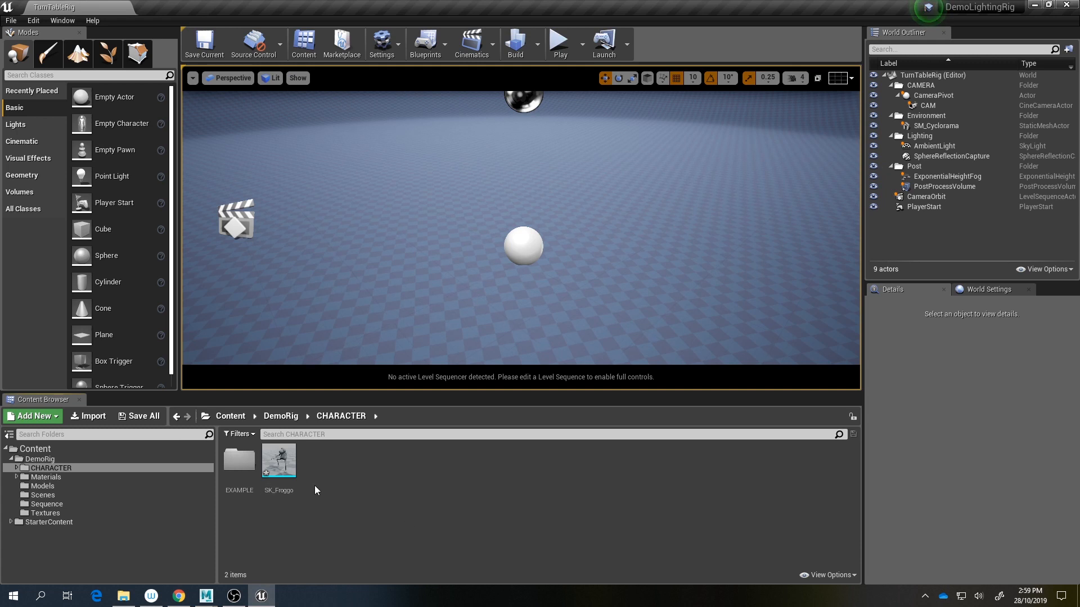
mouse_move(280, 472)
click(139, 416)
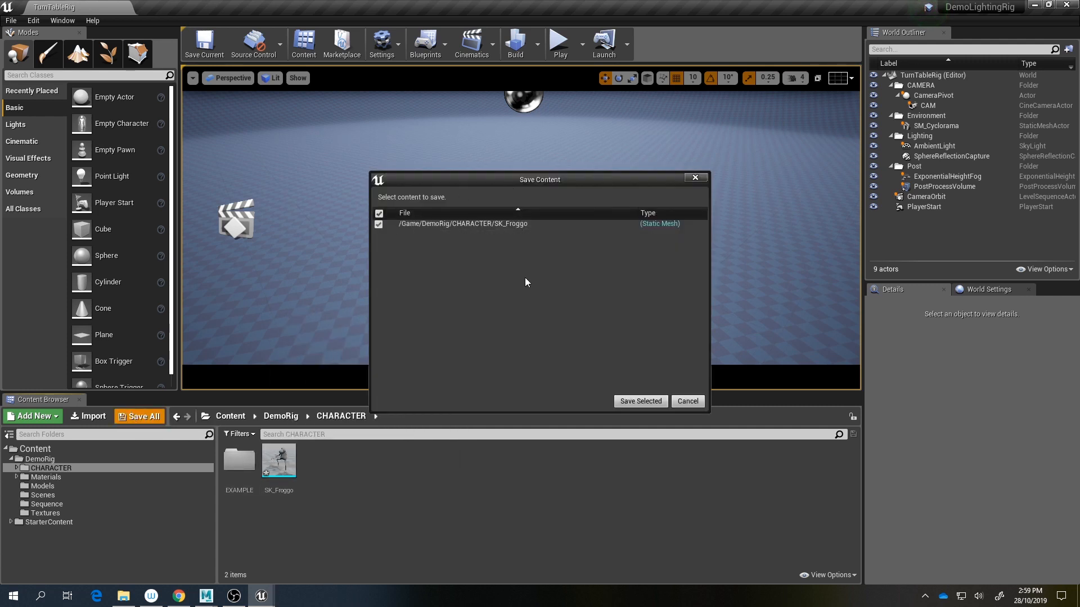
click(640, 401)
click(278, 459)
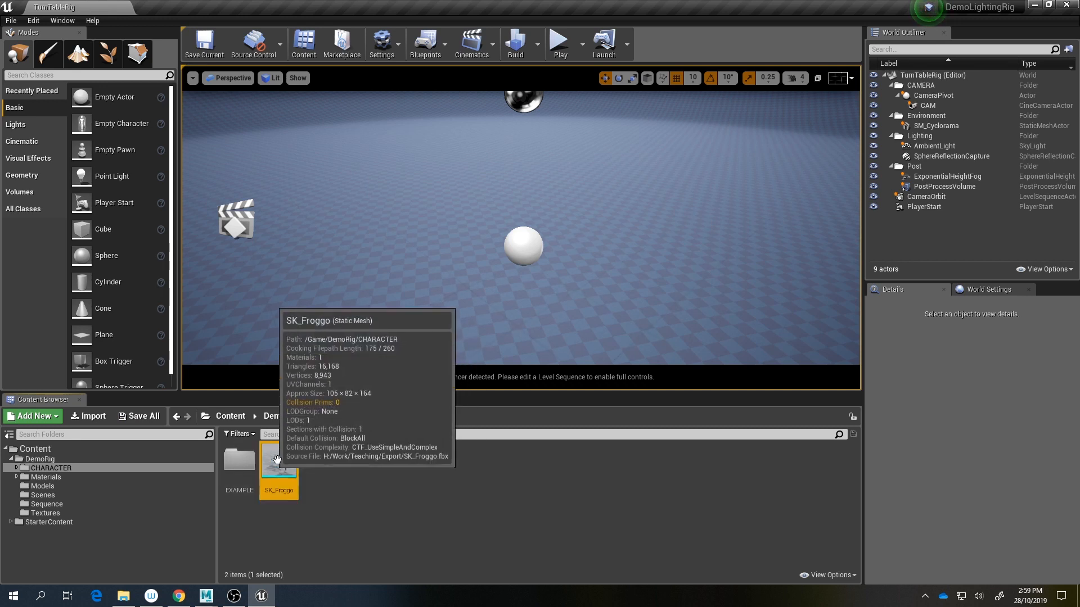
click(361, 469)
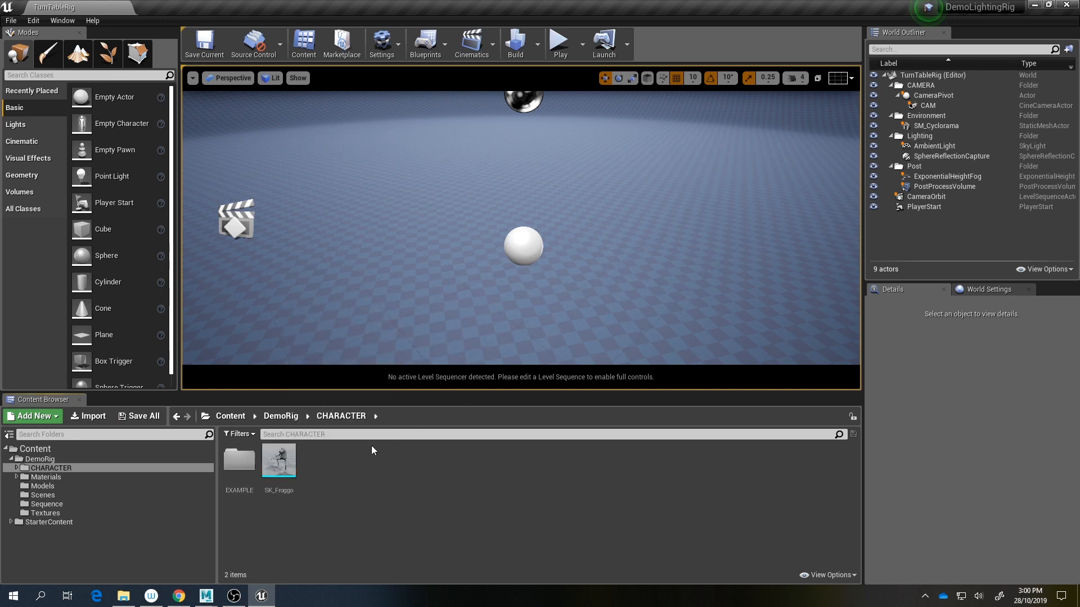
Step: Open SM_Prop.fbx from the Export folder for import into the CHARACTER folder
right_click(343, 462)
click(404, 149)
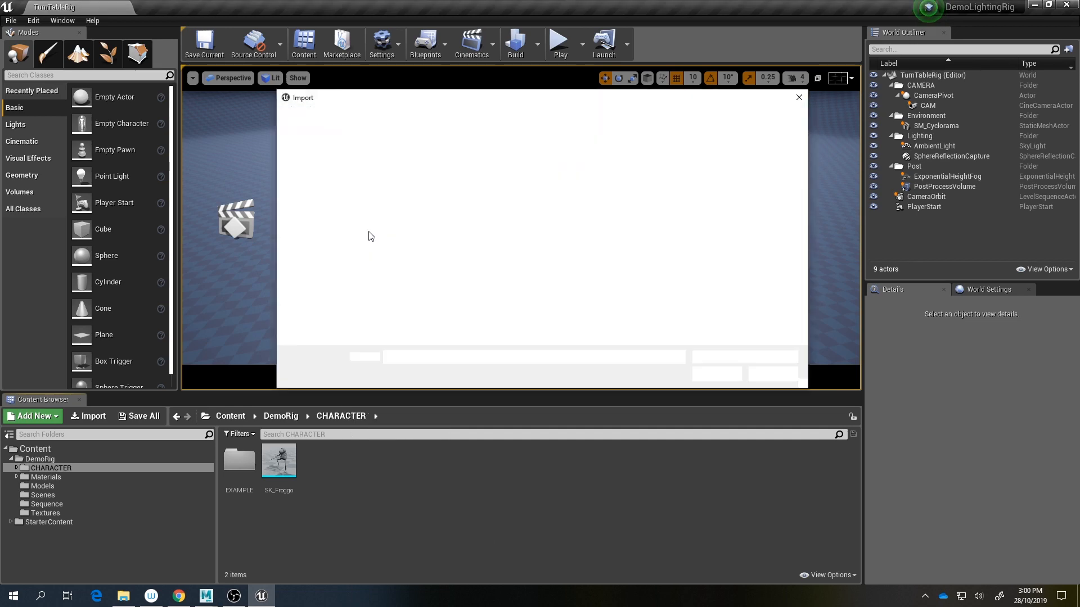
click(408, 189)
click(482, 191)
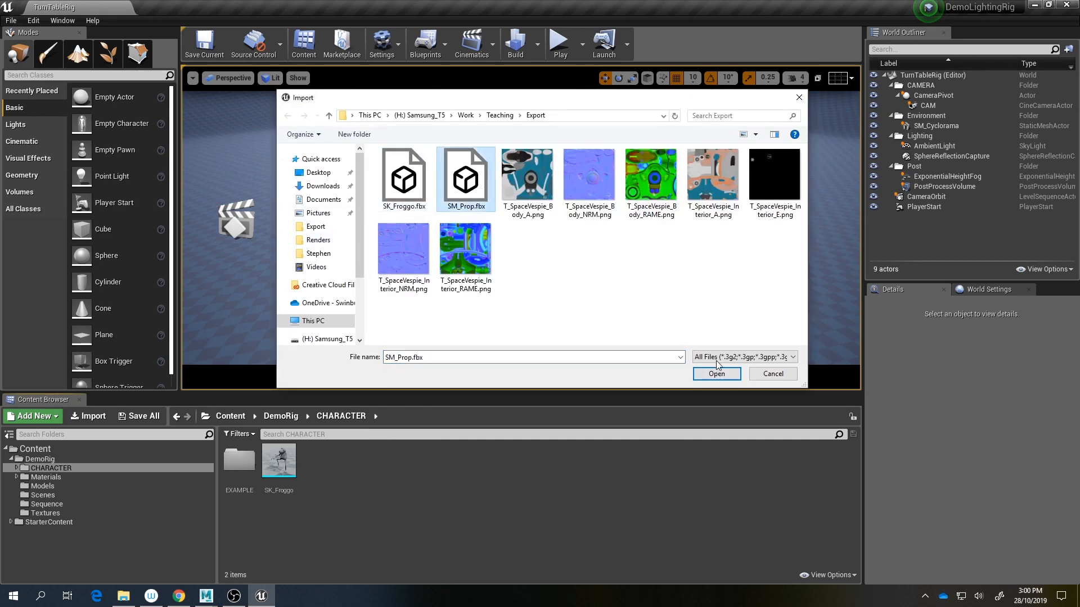
click(716, 373)
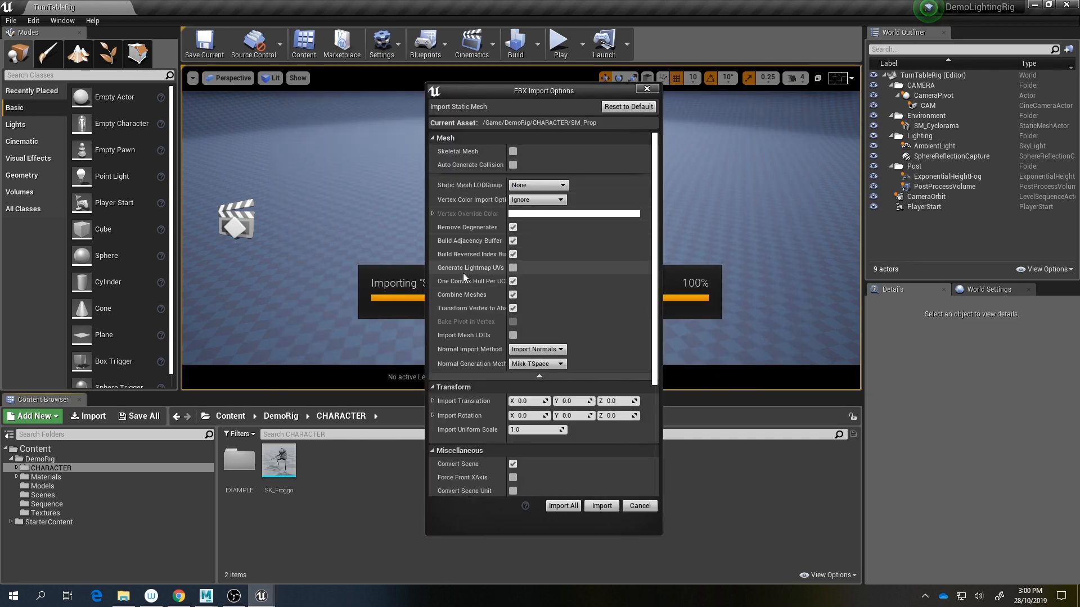
Step: Review the import options, keeping lightmap UVs, material creation and texture import off, and import SM_Prop
scroll(504, 267, down, 5)
scroll(466, 205, up, 2)
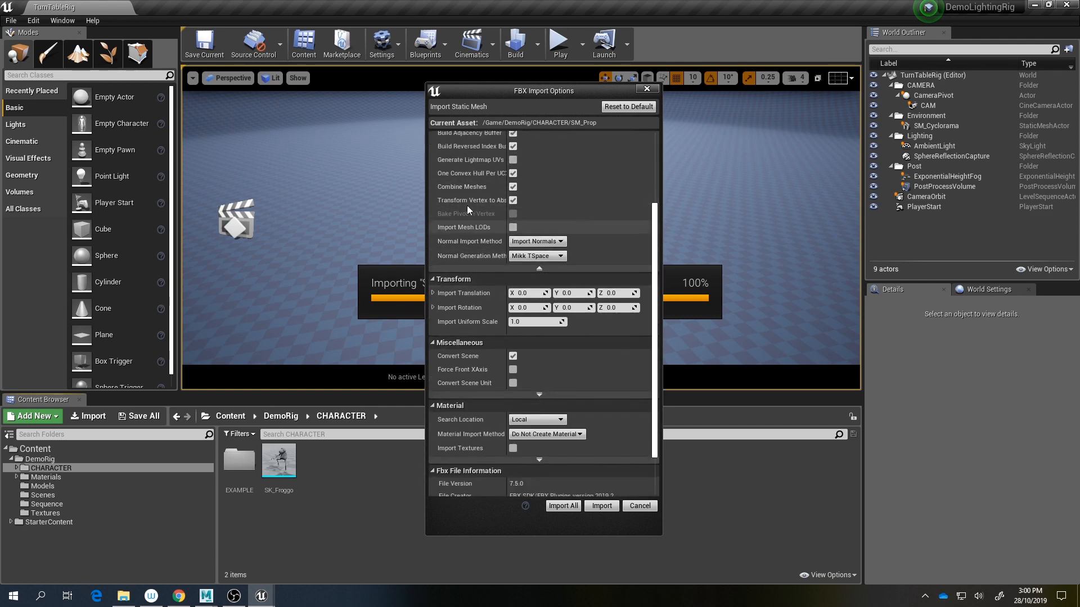
scroll(478, 285, down, 3)
scroll(483, 281, up, 2)
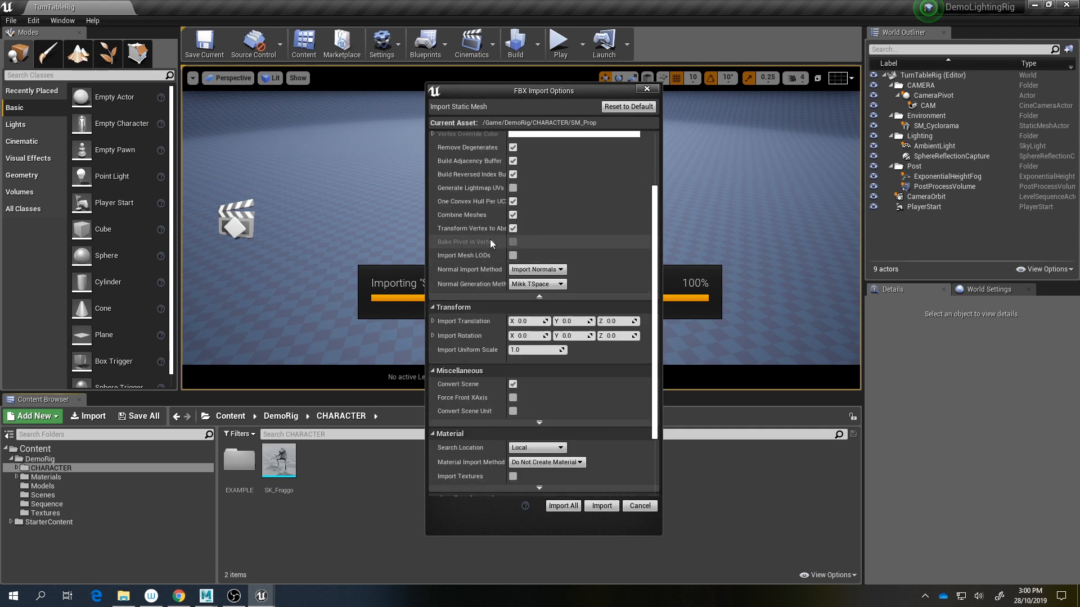
scroll(479, 211, down, 2)
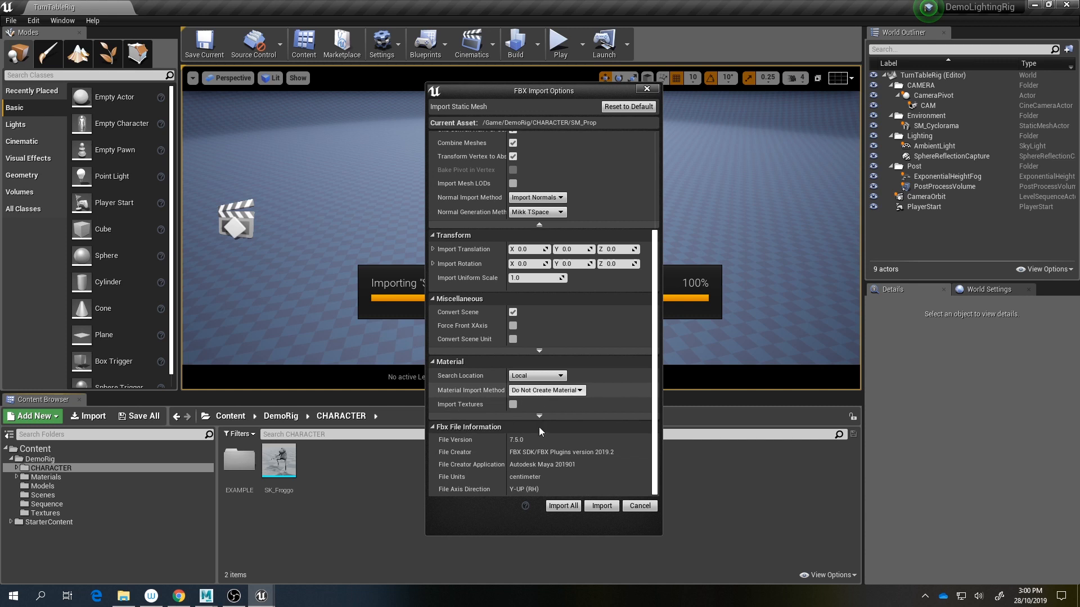
click(603, 506)
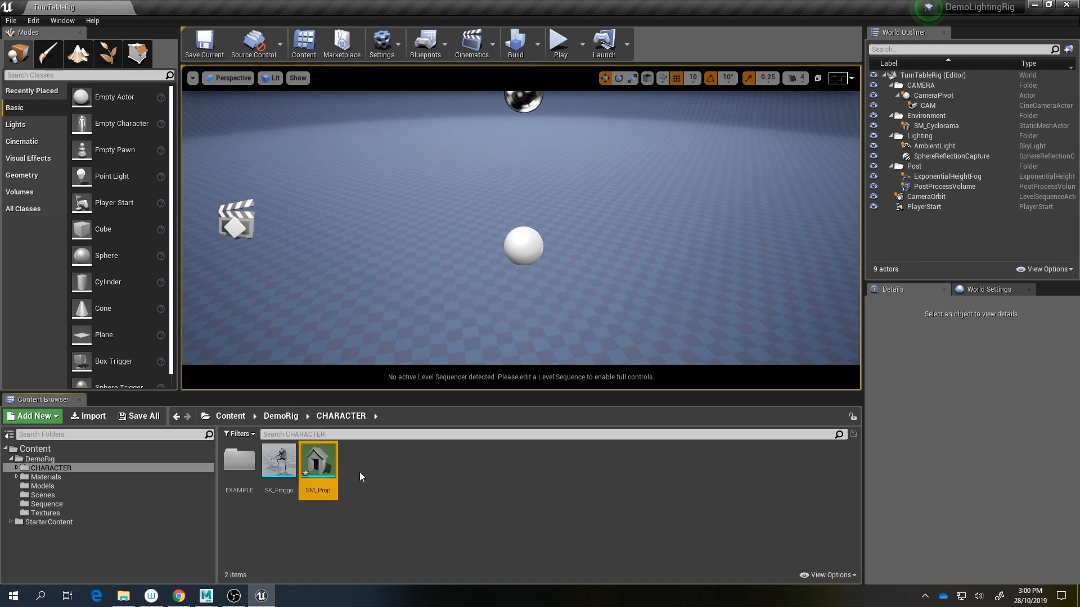
Step: Open the SM_Prop mesh and inspect its parts by isolating each of the two material slots in turn
double_click(334, 454)
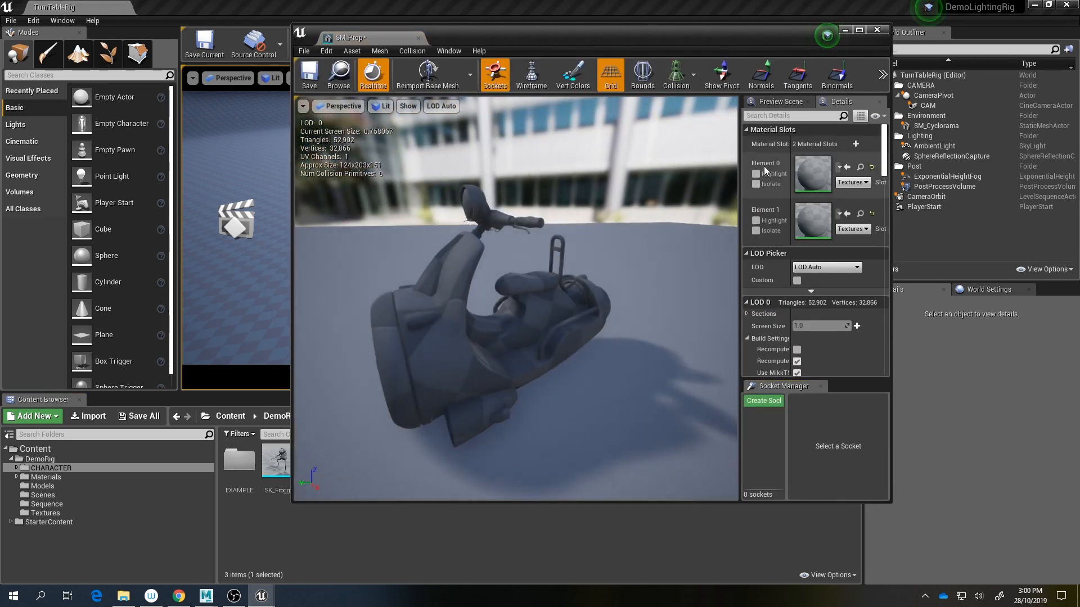
click(757, 185)
click(757, 185)
click(756, 230)
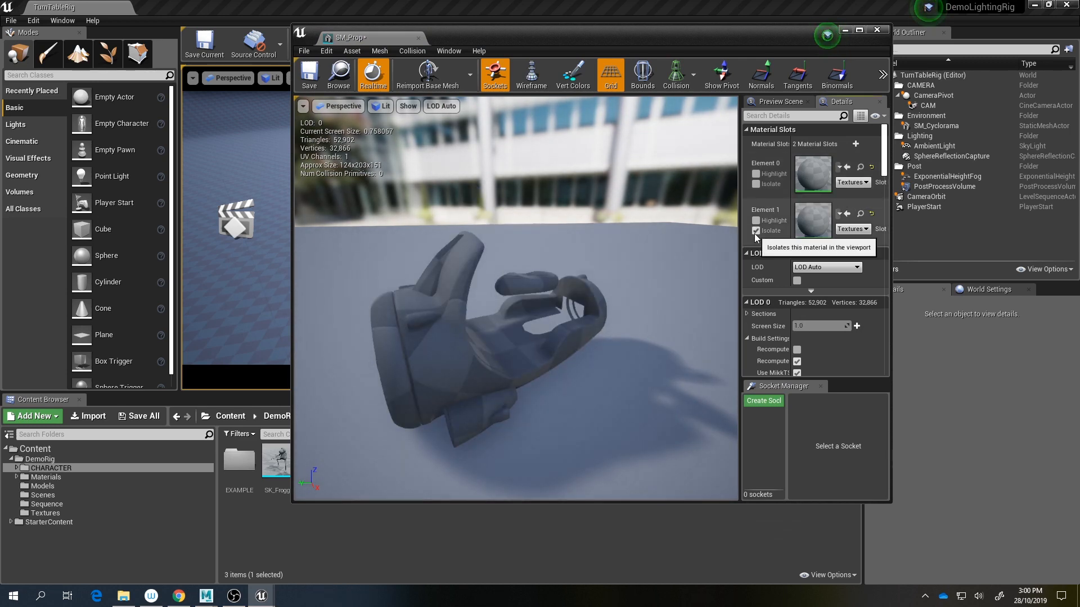
click(756, 230)
drag(629, 244, 563, 245)
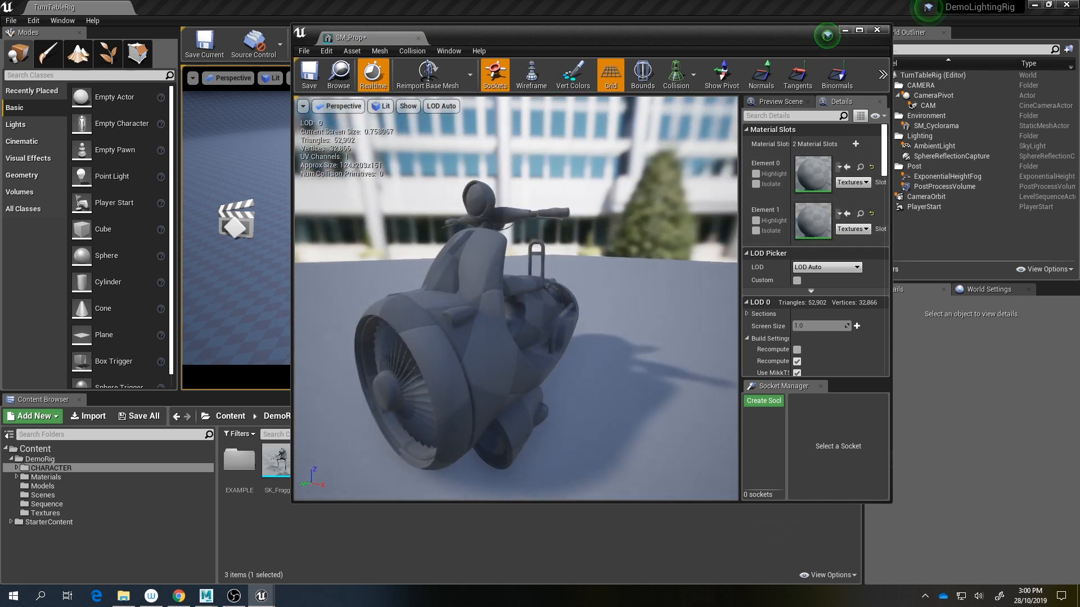
Step: Save the SM_Prop static mesh, close its editor, and save all modified assets
click(309, 84)
middle_click(345, 43)
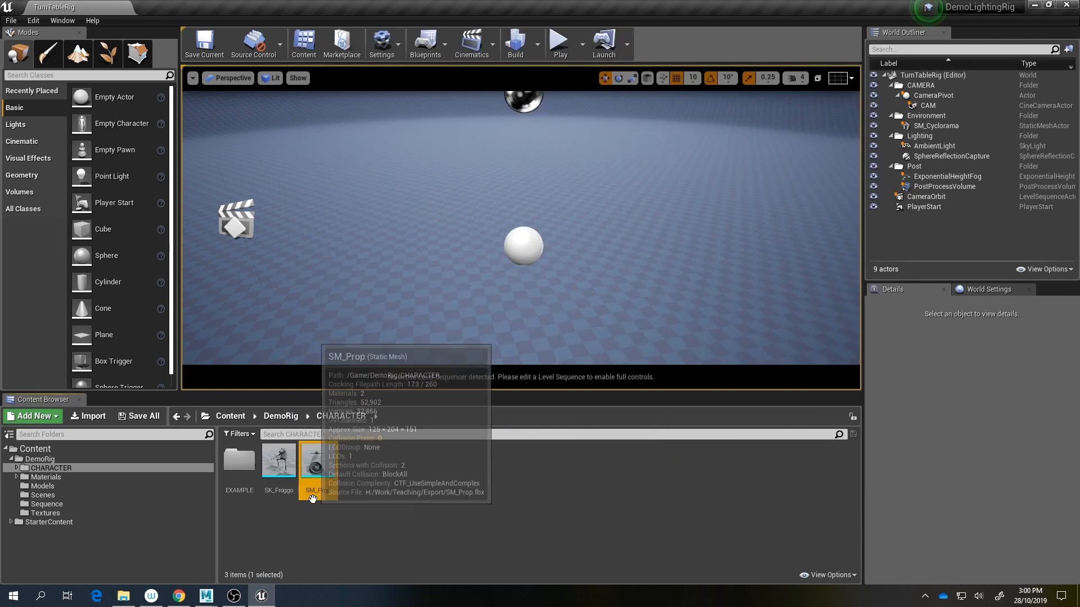
double_click(317, 461)
click(321, 76)
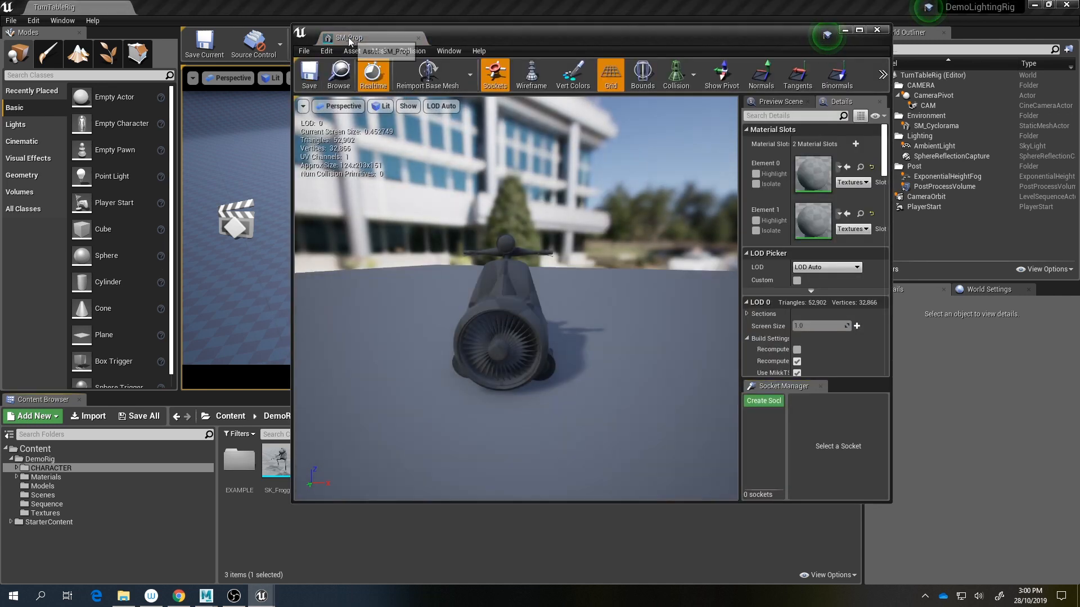
middle_click(345, 41)
click(138, 414)
Step: Place the SK_Froggo and SM_Prop meshes together into the turntable level
click(365, 496)
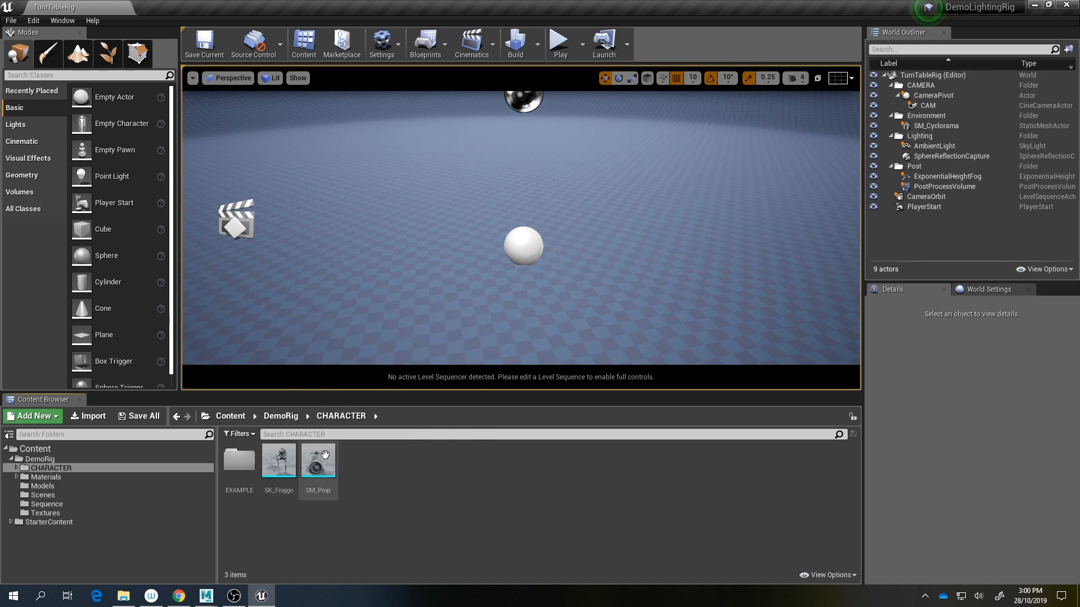
shift+click(282, 467)
drag(283, 470, 511, 279)
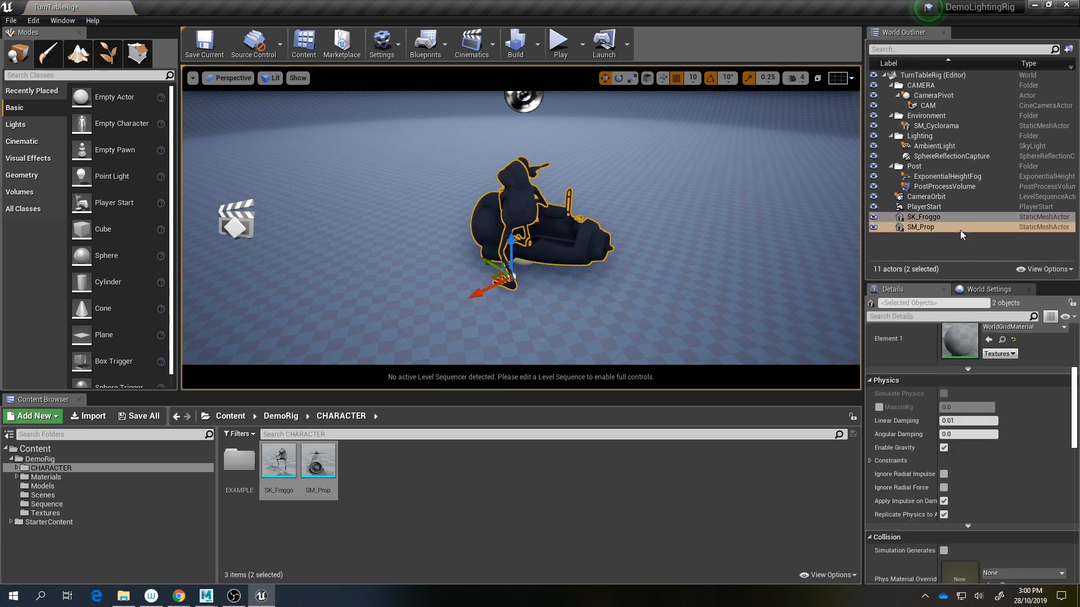
Step: Set the shared location of the SK_Froggo and SM_Prop actors to X 0, Y 0, Z 0
scroll(991, 416, up, 8)
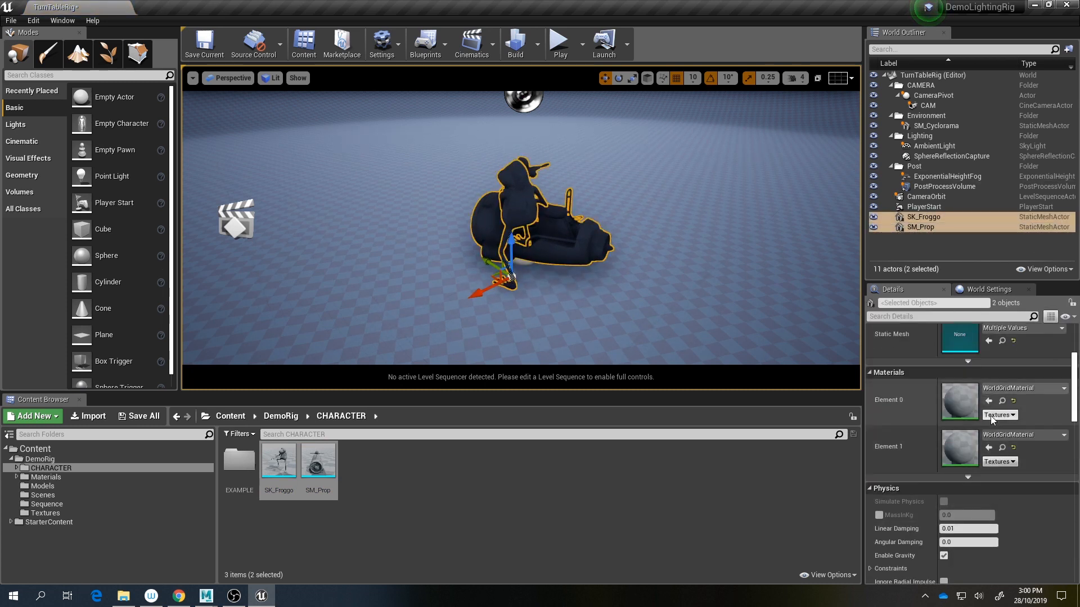
click(923, 217)
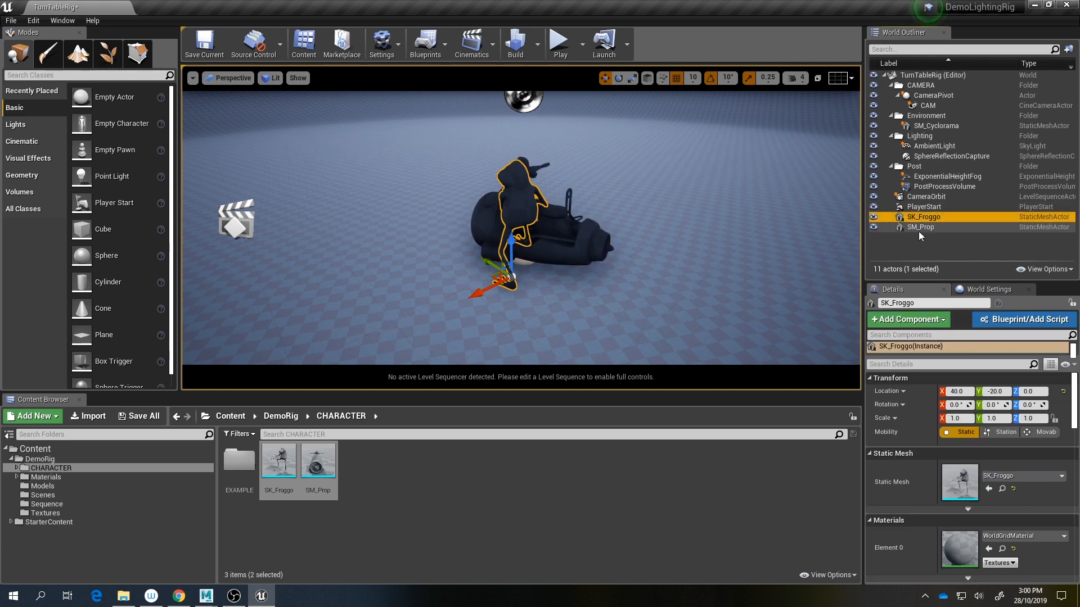
ctrl+click(922, 227)
click(929, 218)
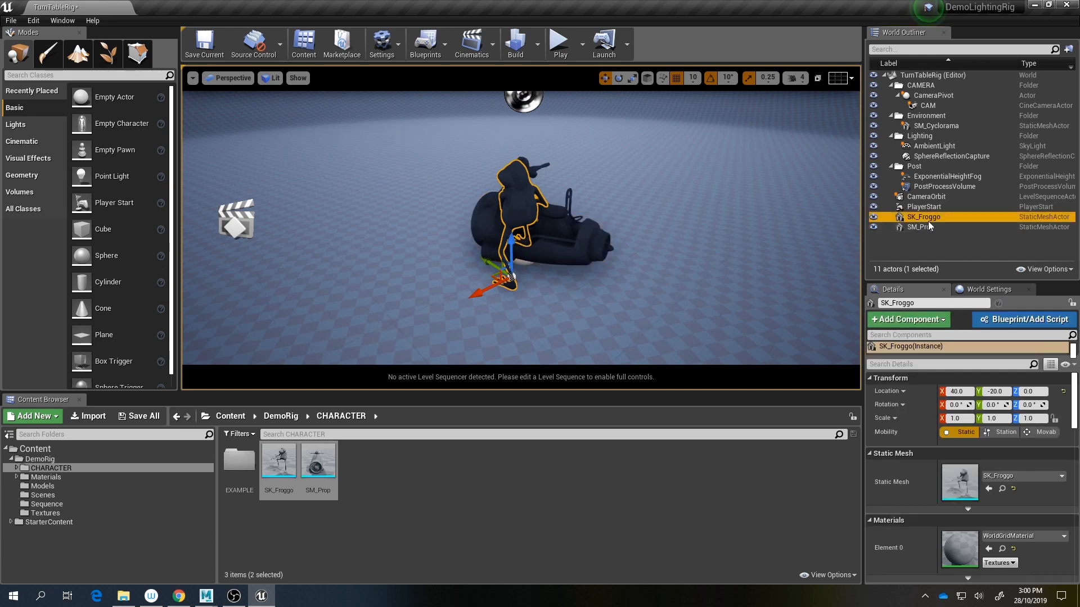
ctrl+click(924, 227)
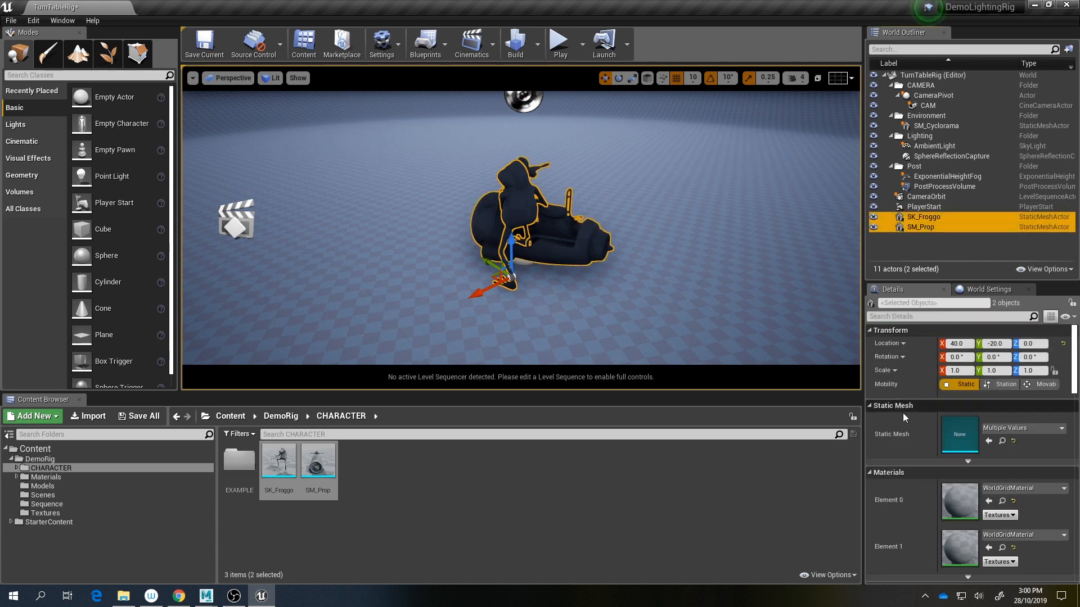
click(957, 344)
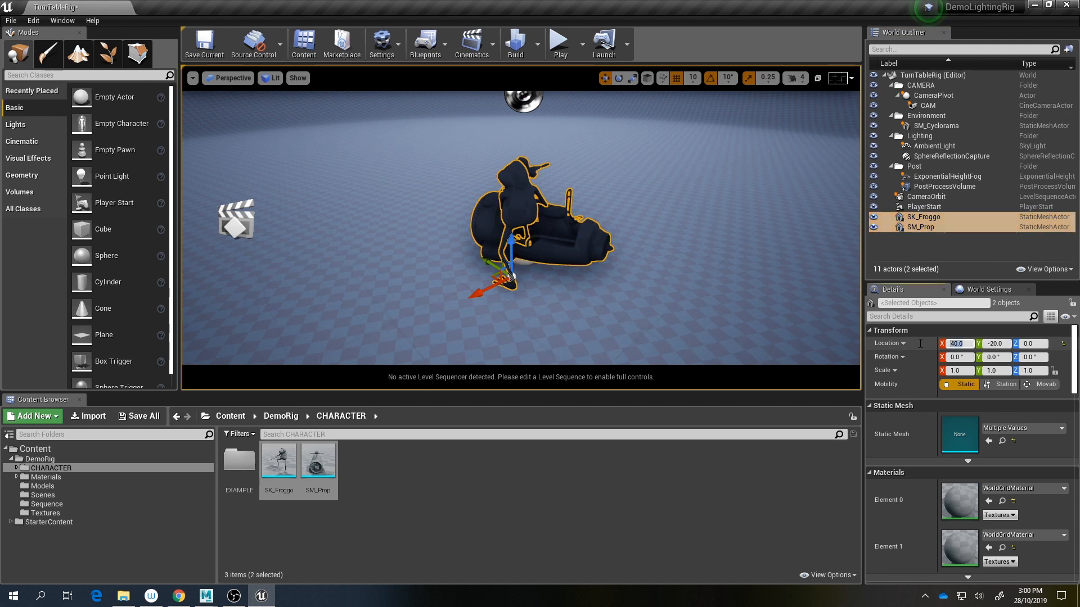
text(0)
key(Tab)
text(0)
key(Tab)
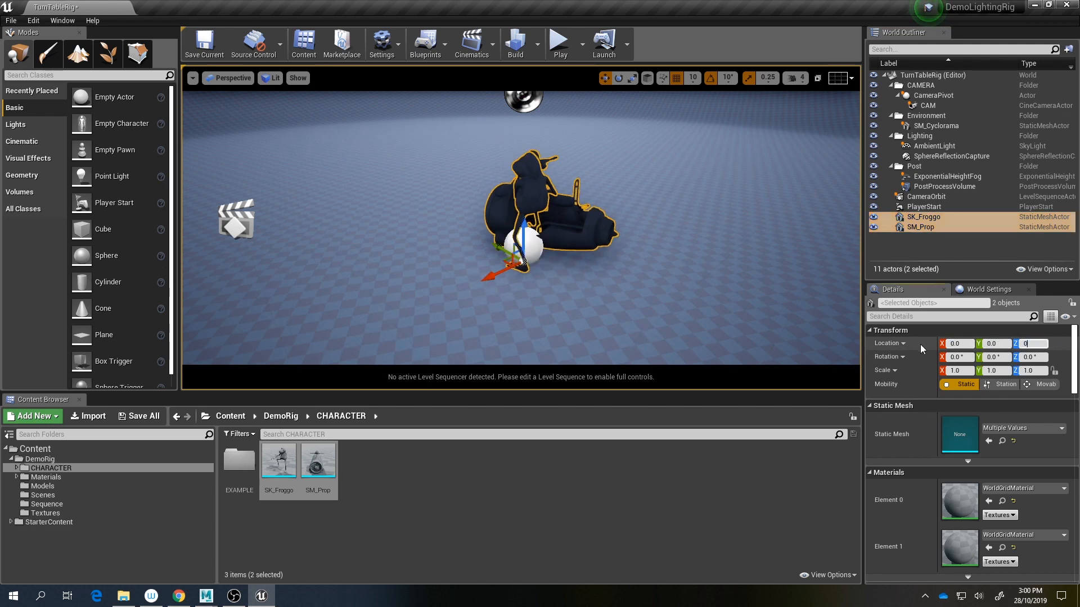
text(0)
key(Return)
Step: Look over the placed frog and hoverbike, and play the level to check the turntable framing
right_drag(545, 194, 583, 212)
alt+drag(578, 223, 784, 287)
click(614, 125)
right_drag(606, 135, 600, 118)
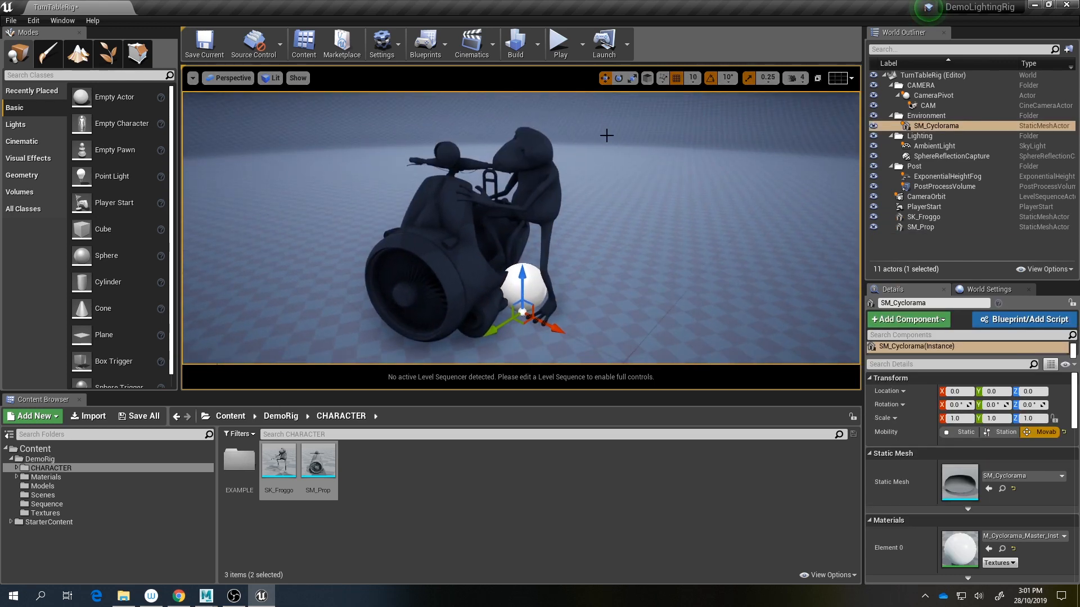
click(564, 45)
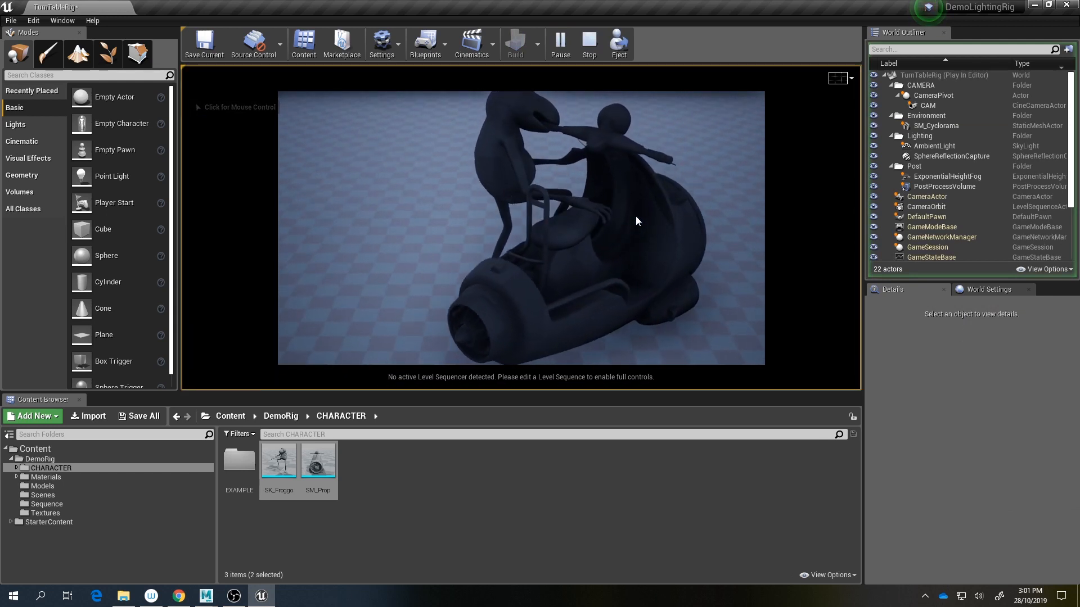
click(591, 48)
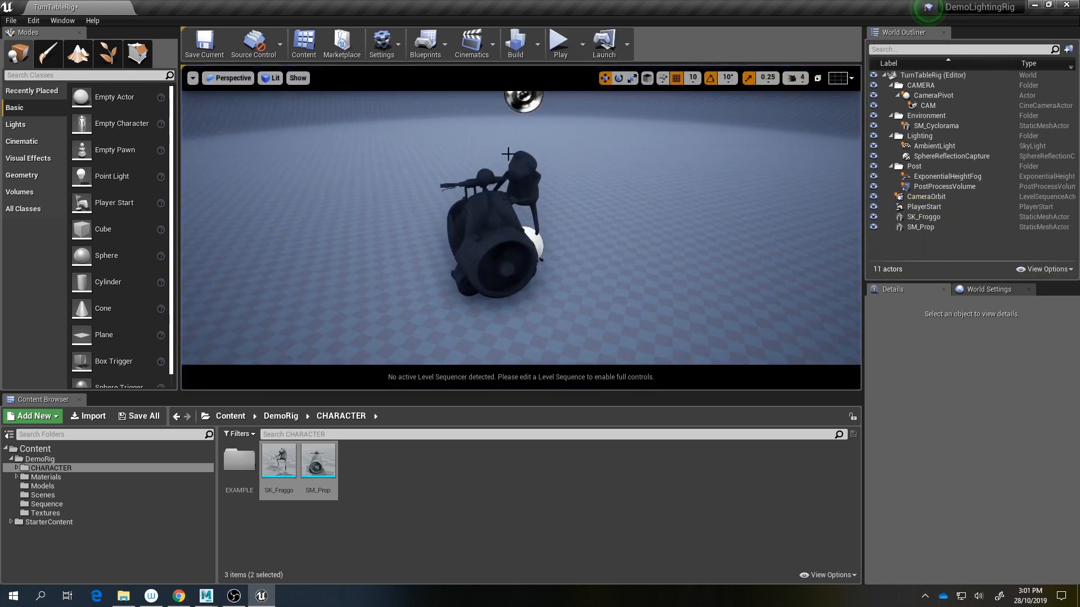
Step: Pilot the CAM camera to frame the whole frog and hoverbike, and stop piloting
click(227, 78)
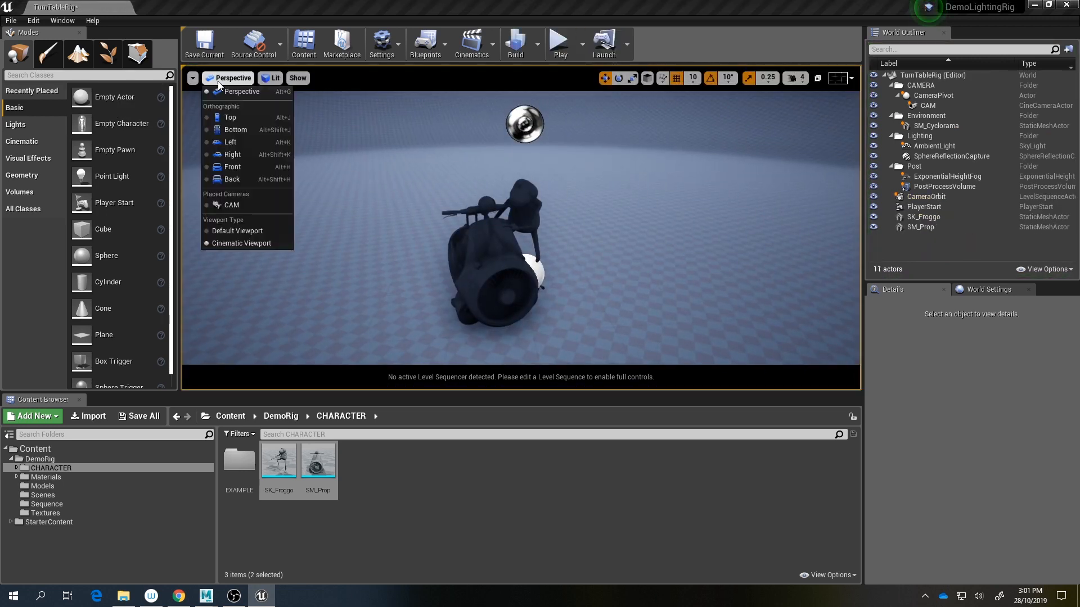
click(232, 205)
mouse_move(521, 236)
right_down()
mouse_move(509, 224)
mouse_move(518, 212)
mouse_move(529, 238)
right_up()
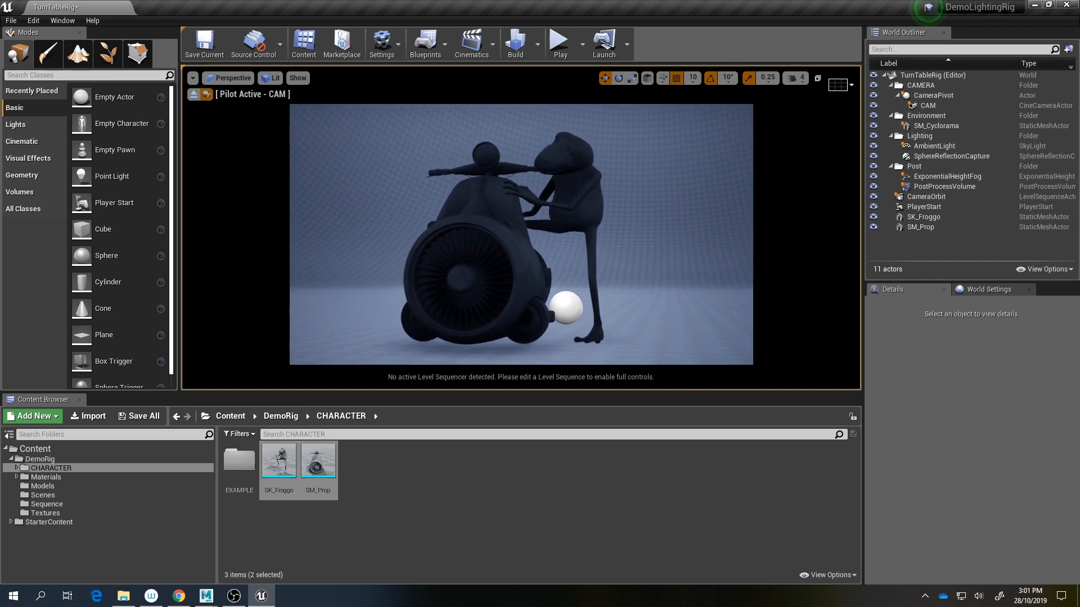
click(196, 99)
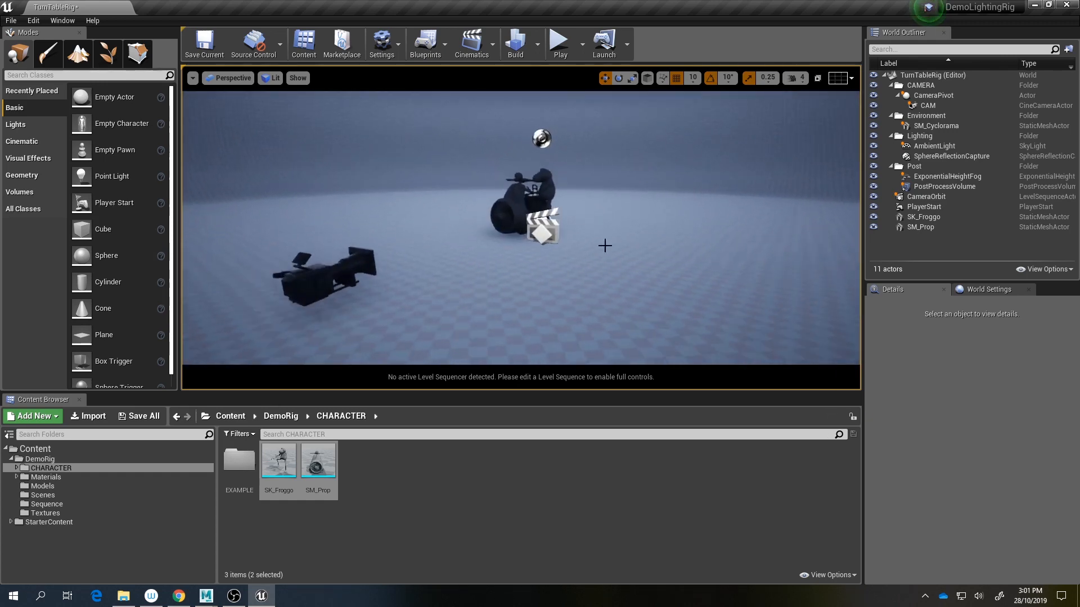
Step: Play the level twice to review the orbiting shot through the reframed camera
click(561, 45)
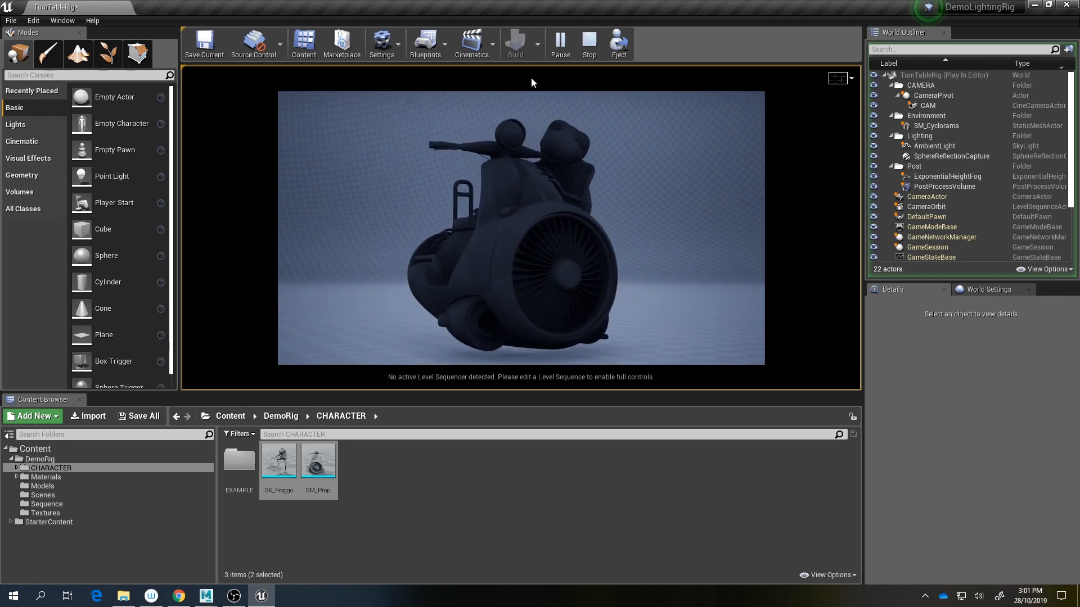
click(589, 41)
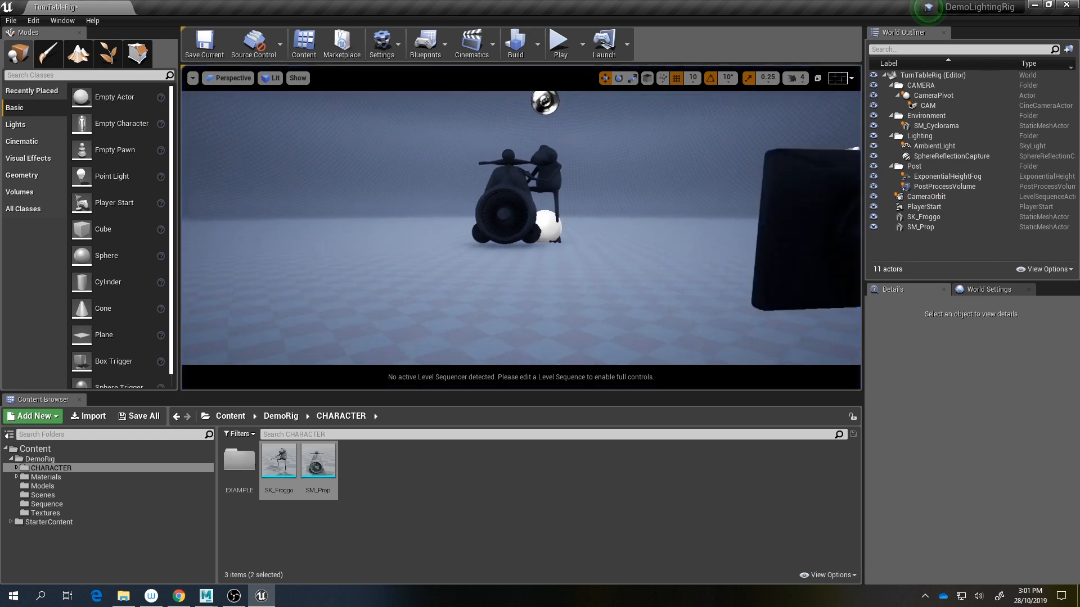
click(489, 232)
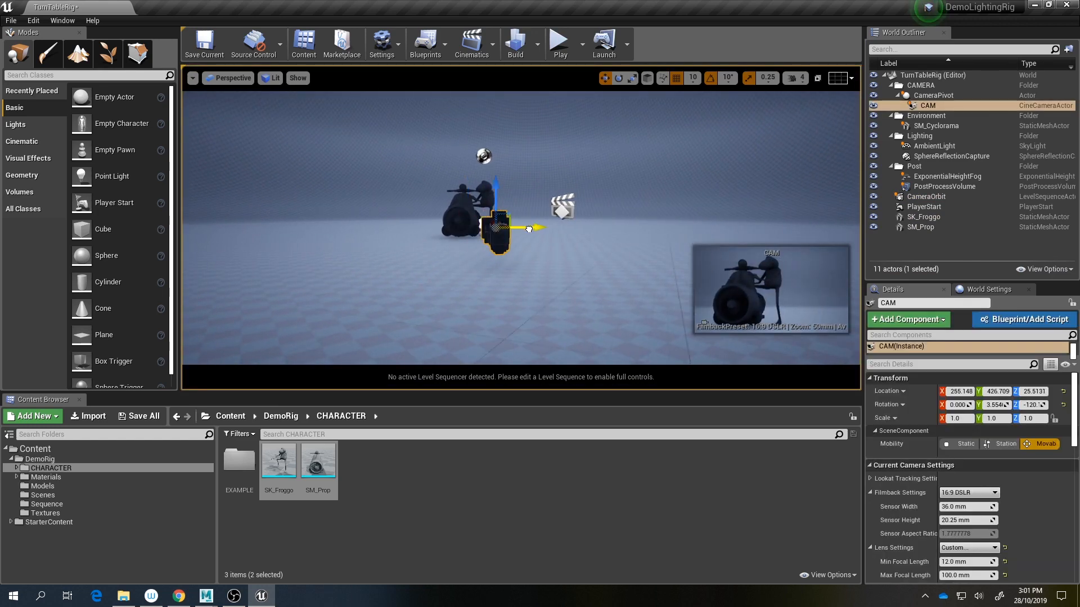
click(559, 42)
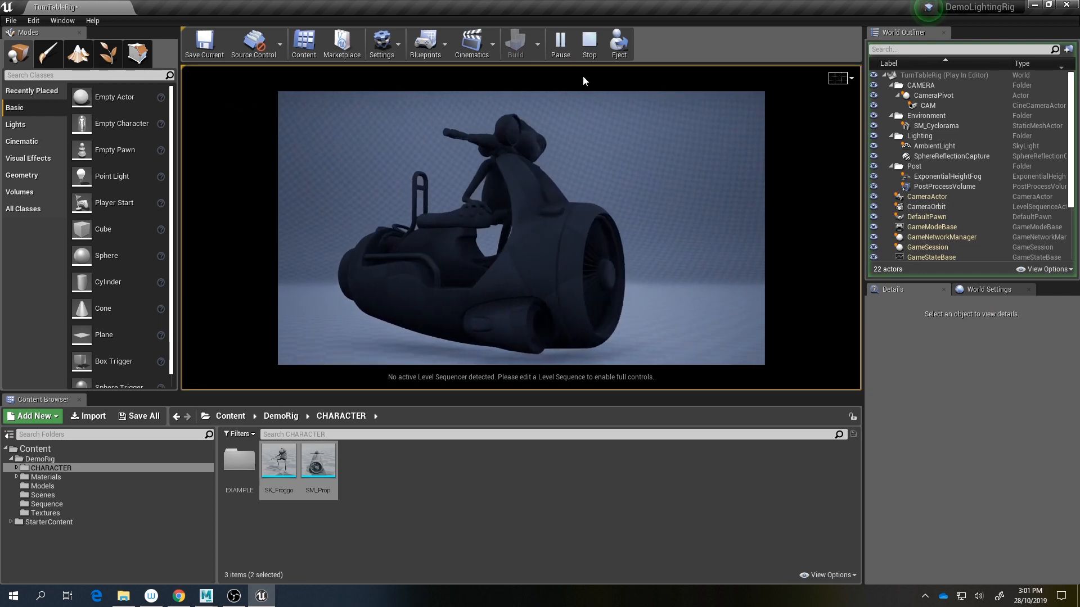
click(588, 42)
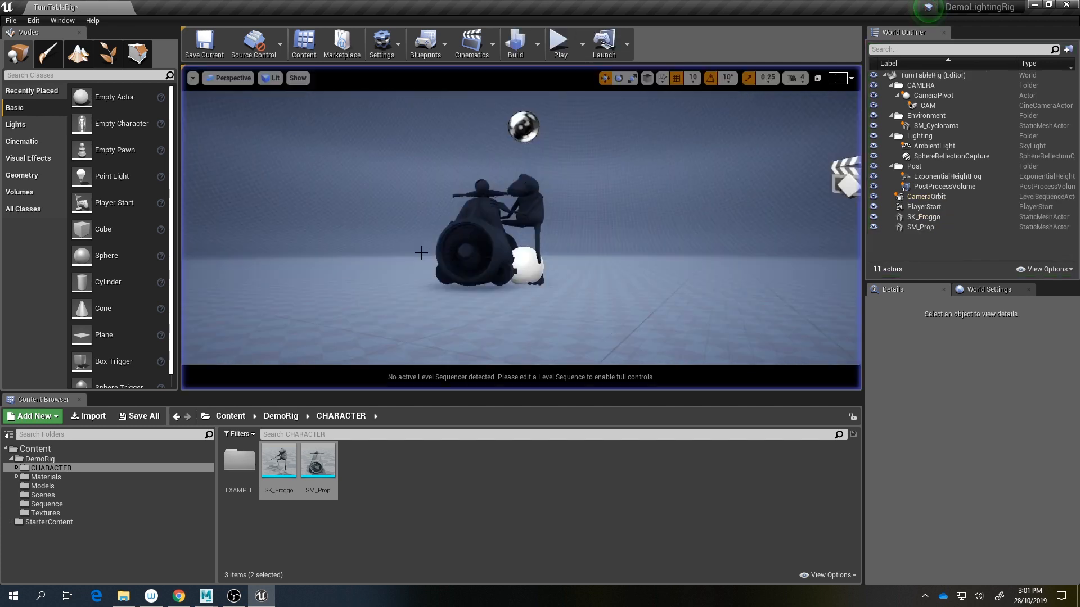
right_drag(521, 225, 520, 260)
Step: Create a folder named Textures inside the CHARACTER folder
click(484, 489)
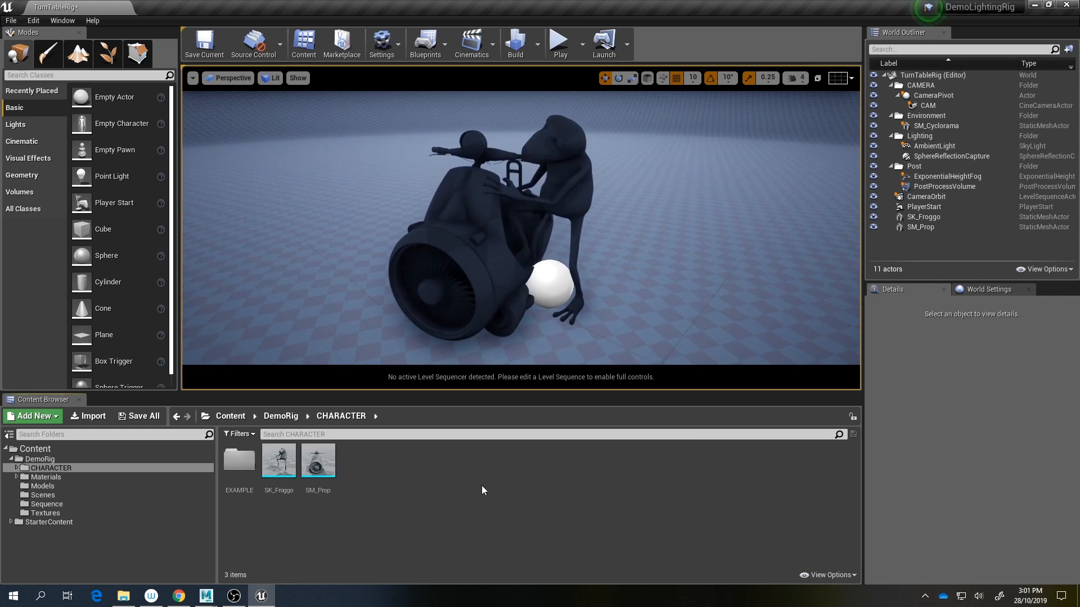
right_click(366, 494)
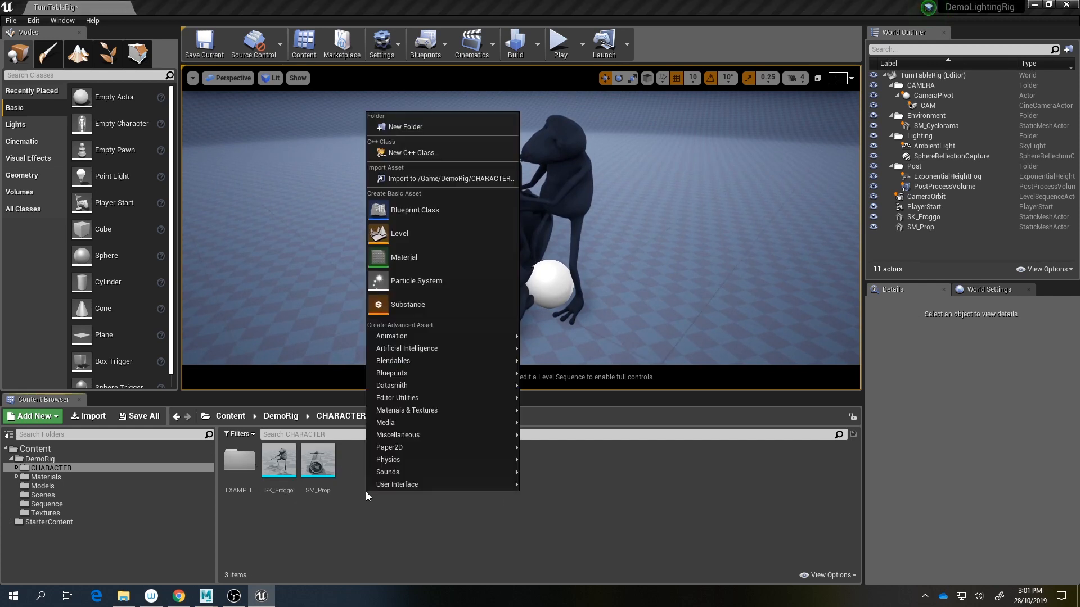
click(416, 127)
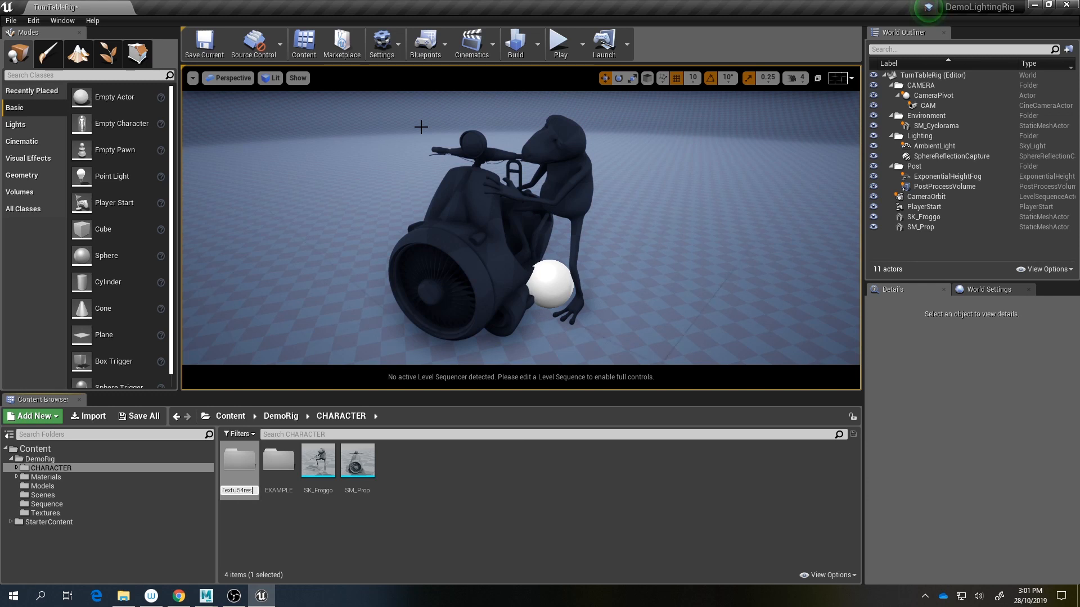
key(Return)
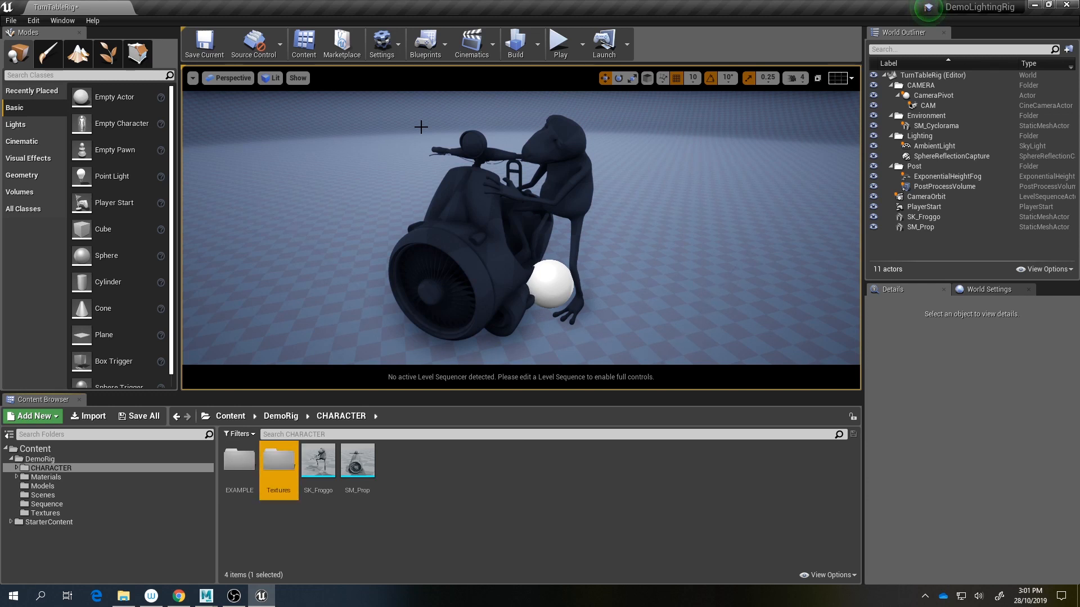
Step: Import the seven T_SpaceVespie Body and Interior PNG textures into CHARACTER/Textures, and save all modified assets
double_click(282, 461)
right_click(284, 463)
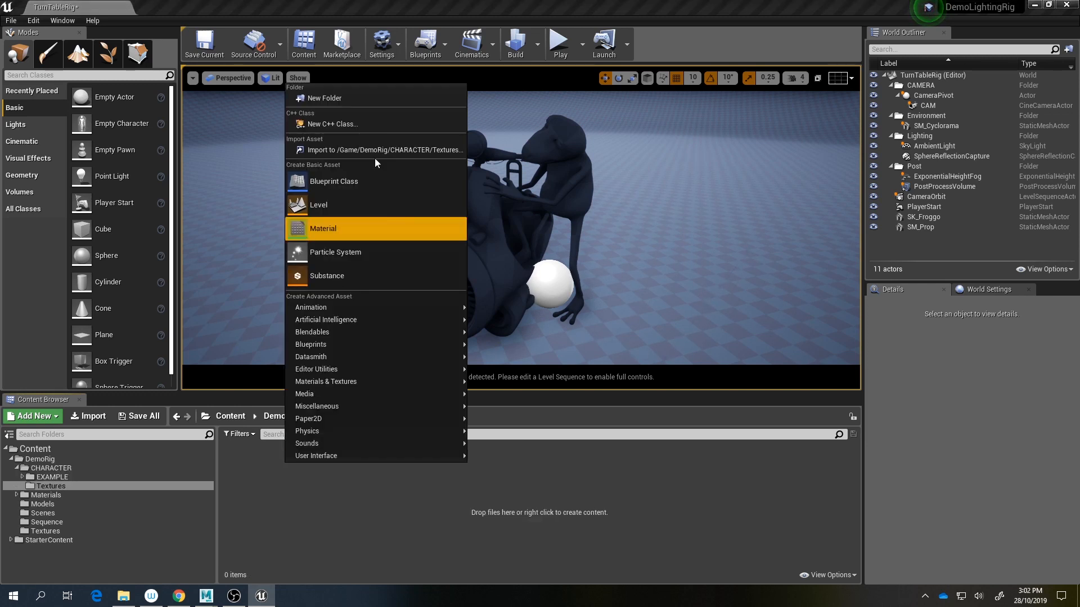
click(389, 151)
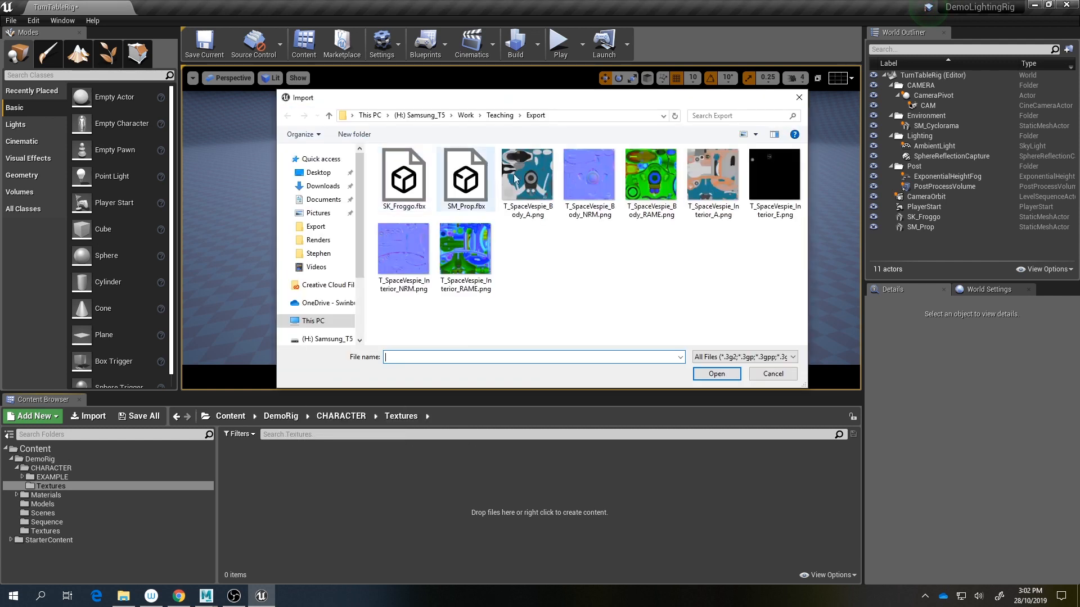
click(527, 180)
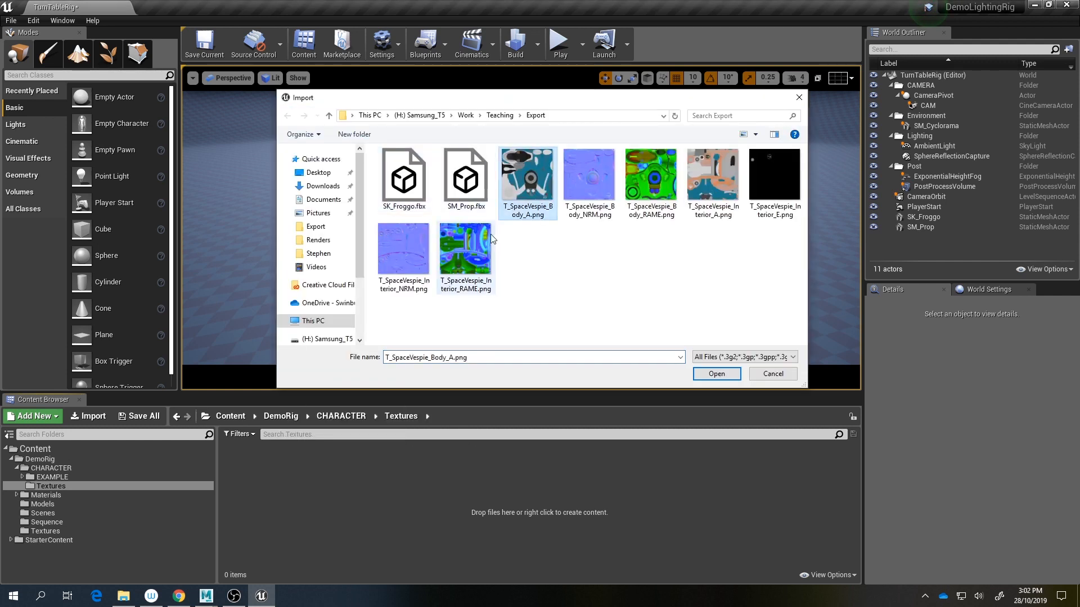
shift+click(477, 247)
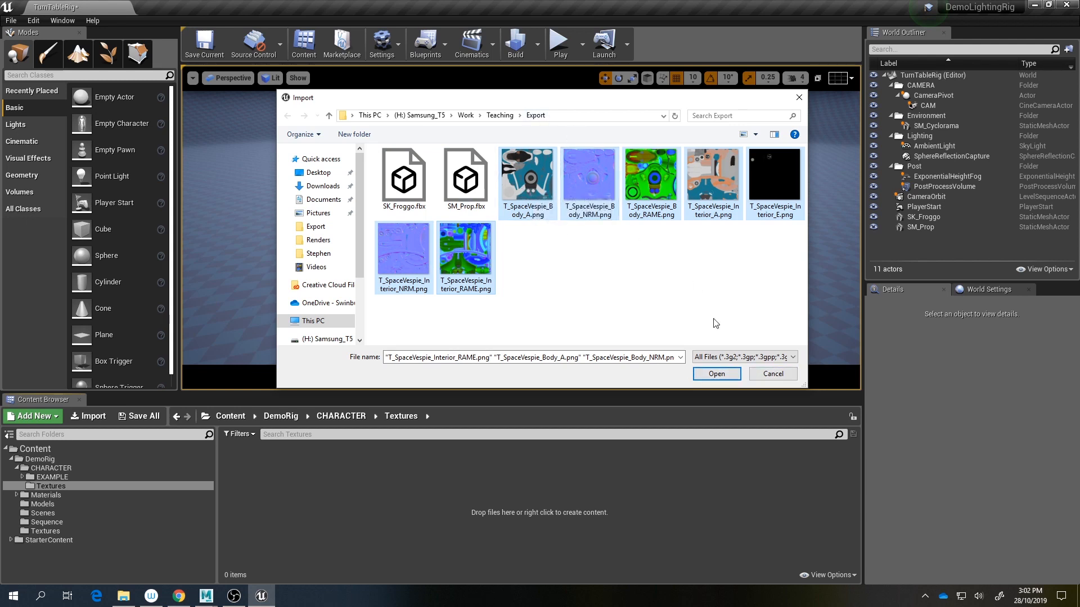
click(725, 376)
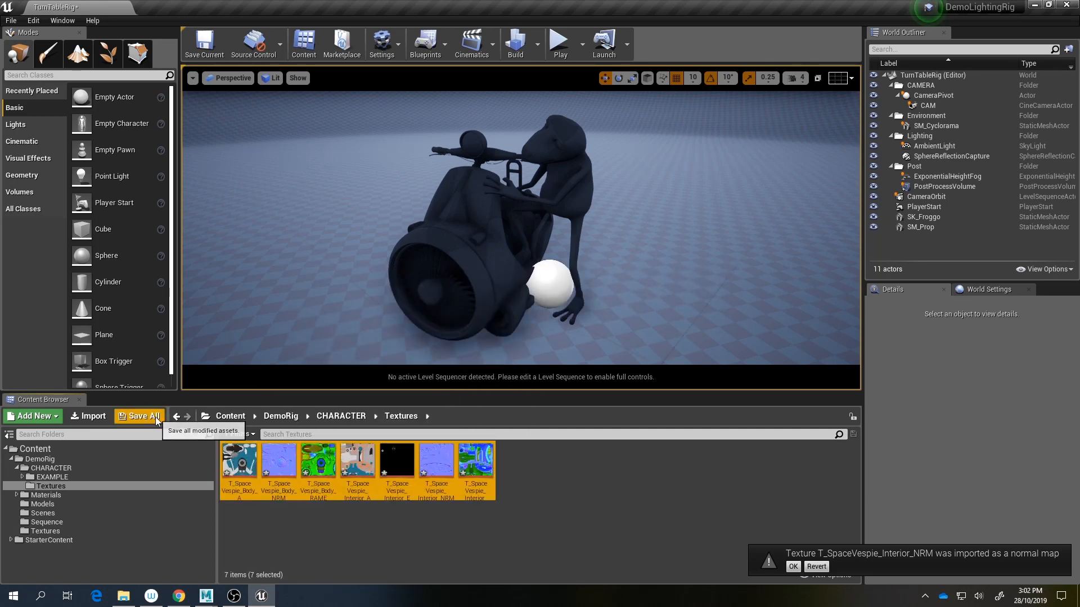
click(139, 416)
click(641, 402)
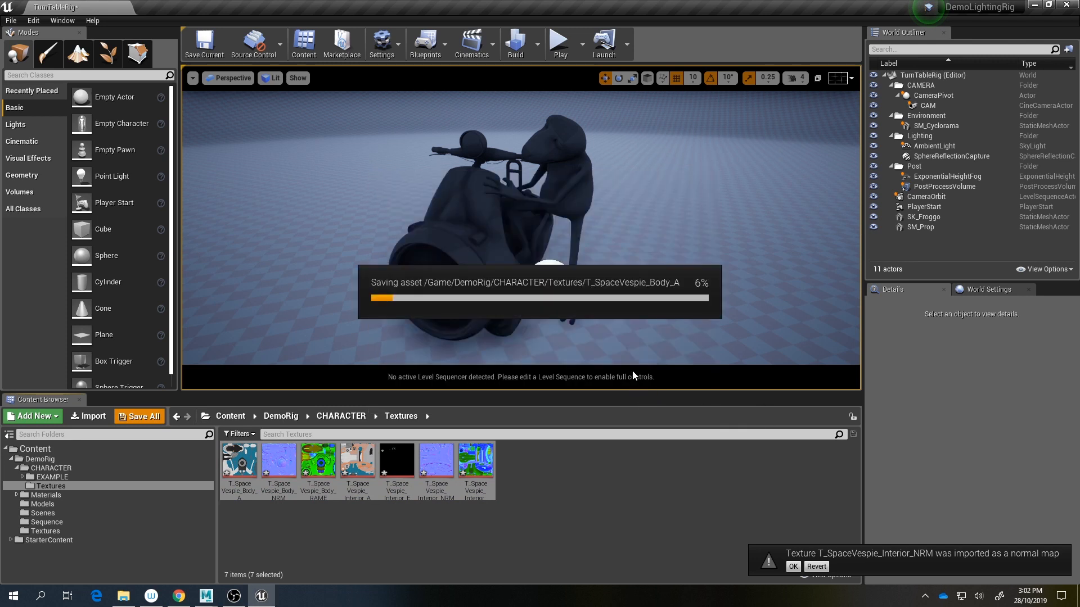
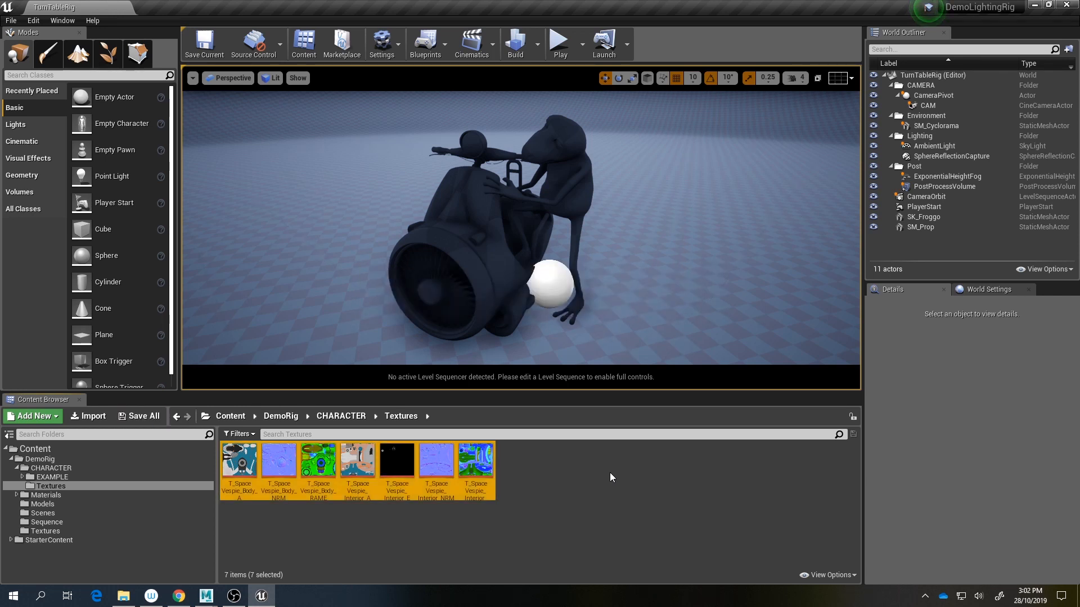
Step: Open the T_SpaceVespie_Body_A texture in an enlarged editor window, examine its image and sRGB setting, and close it
click(611, 473)
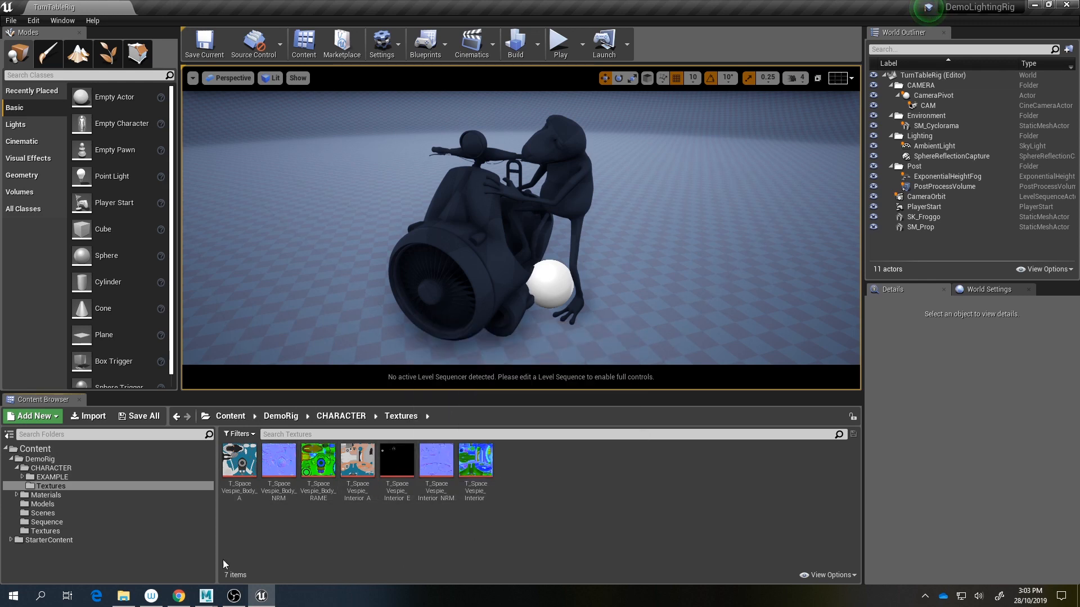
click(236, 472)
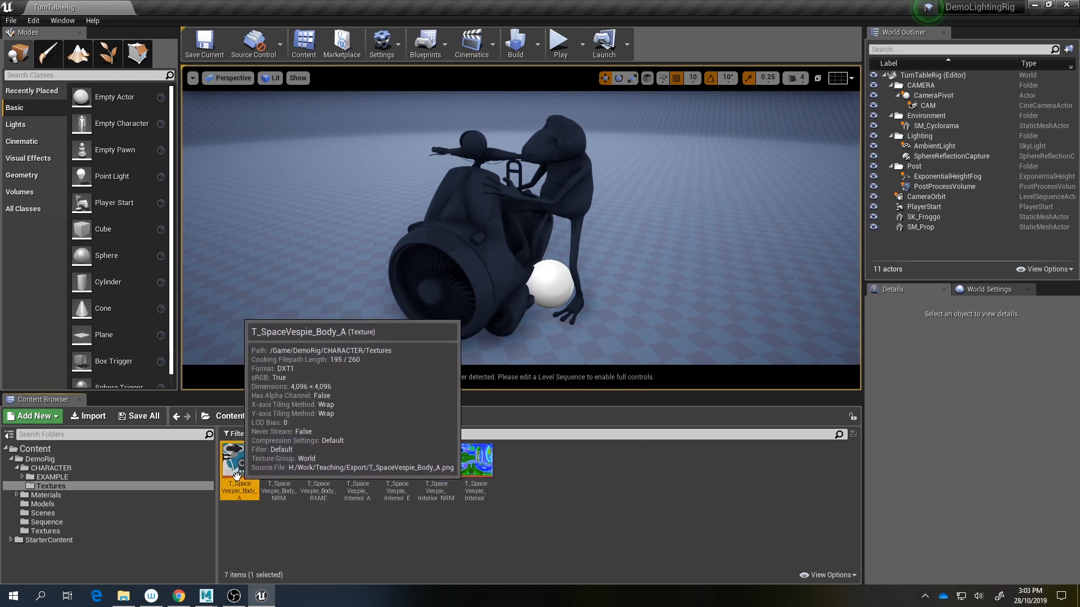
double_click(240, 460)
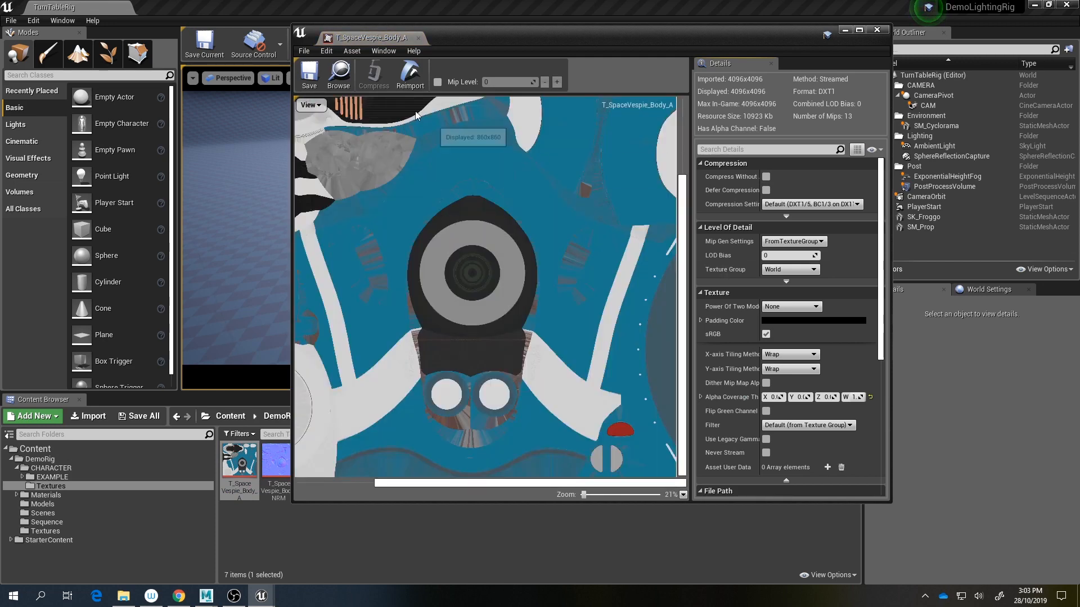
click(316, 105)
click(562, 211)
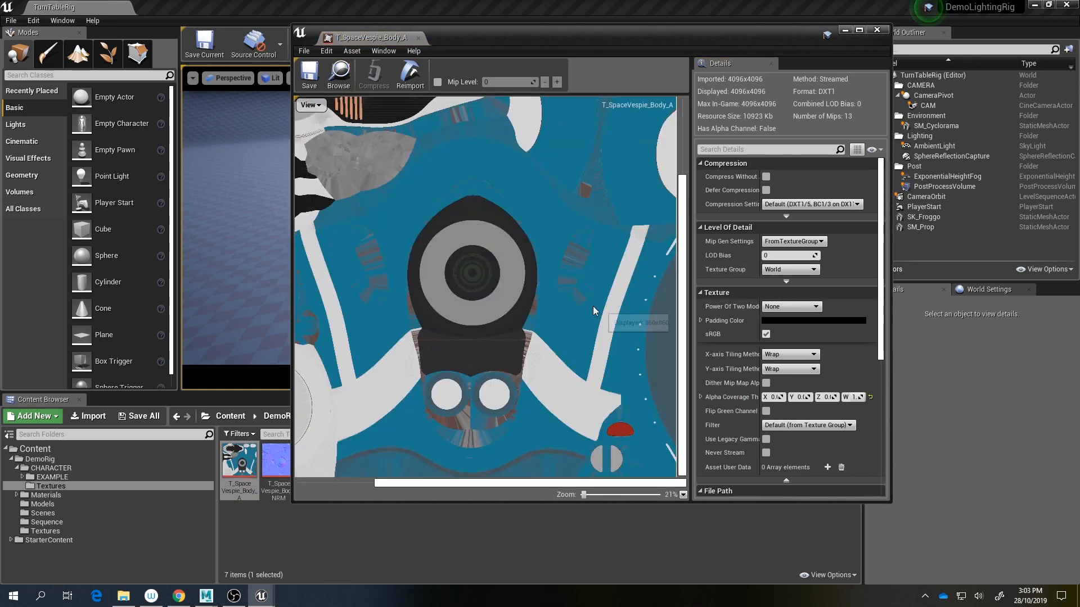
scroll(594, 303, down, 2)
scroll(595, 300, up, 2)
scroll(559, 276, down, 3)
scroll(558, 275, up, 3)
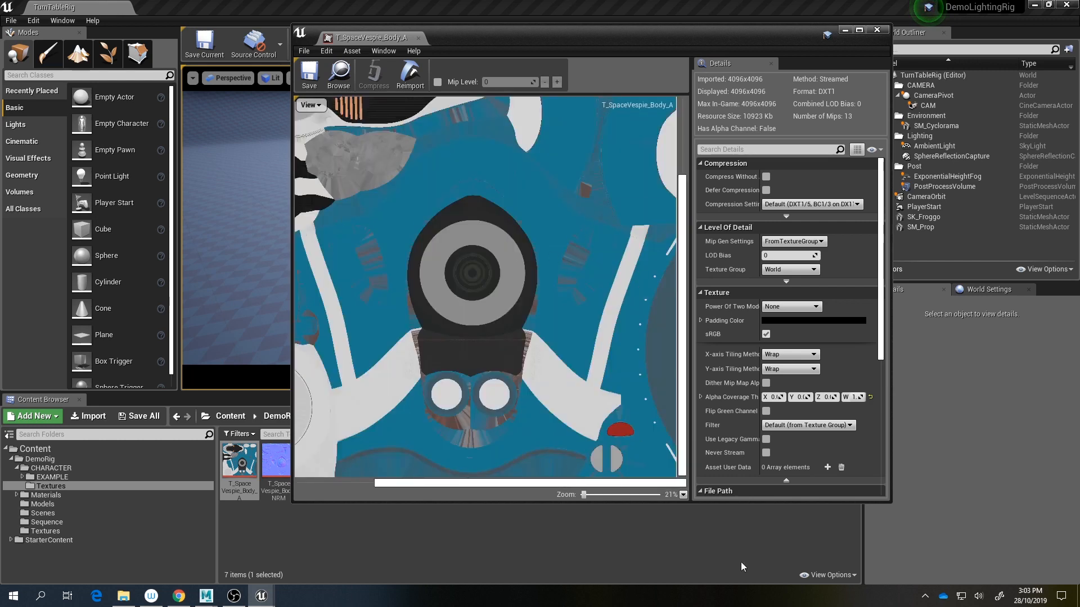
drag(889, 504, 1070, 569)
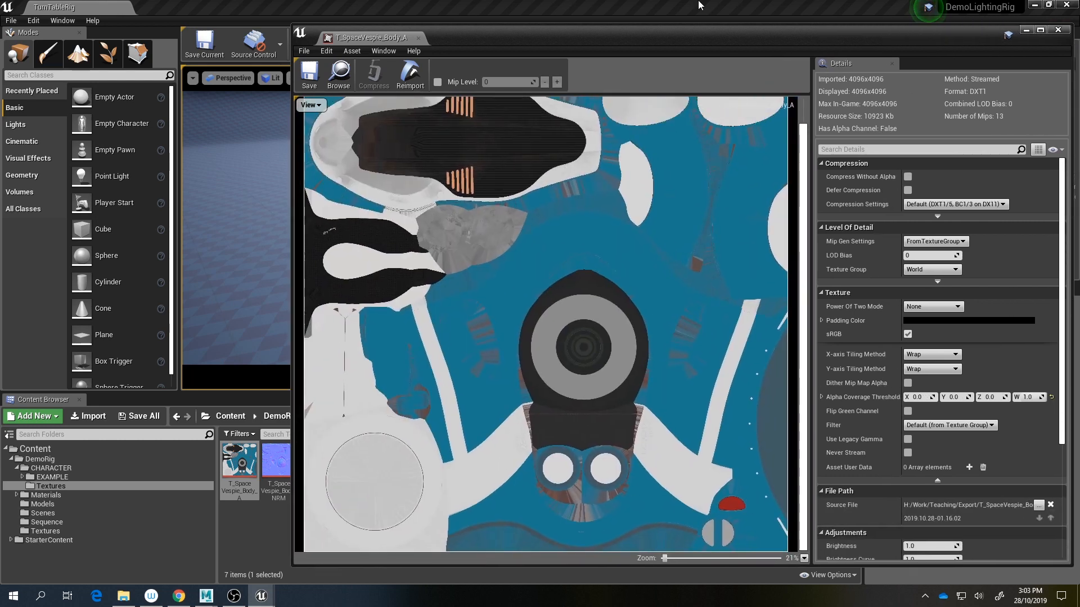
drag(700, 34, 611, 18)
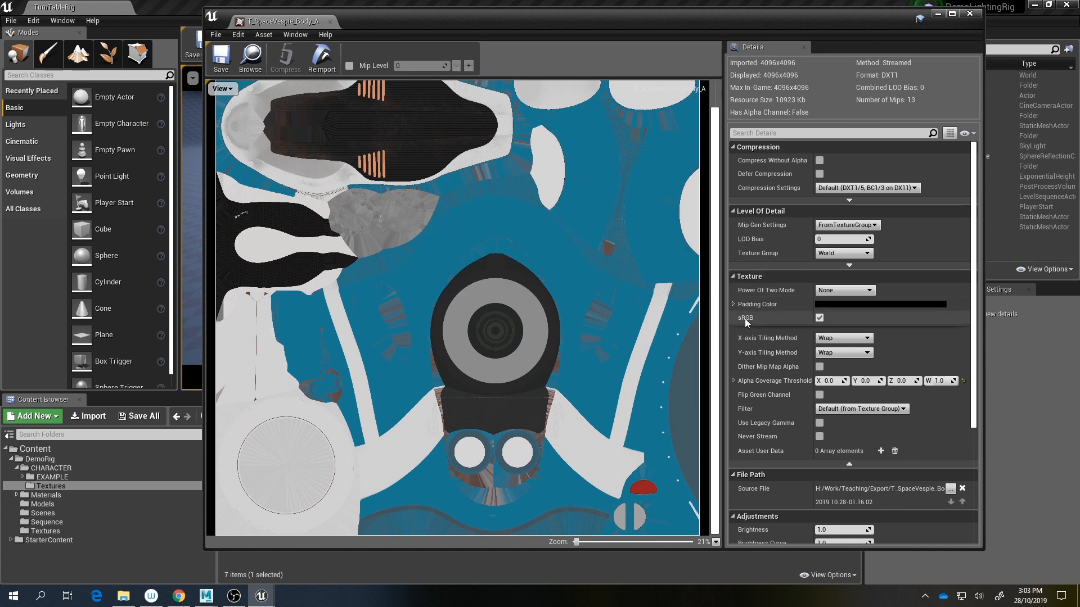
mouse_move(750, 321)
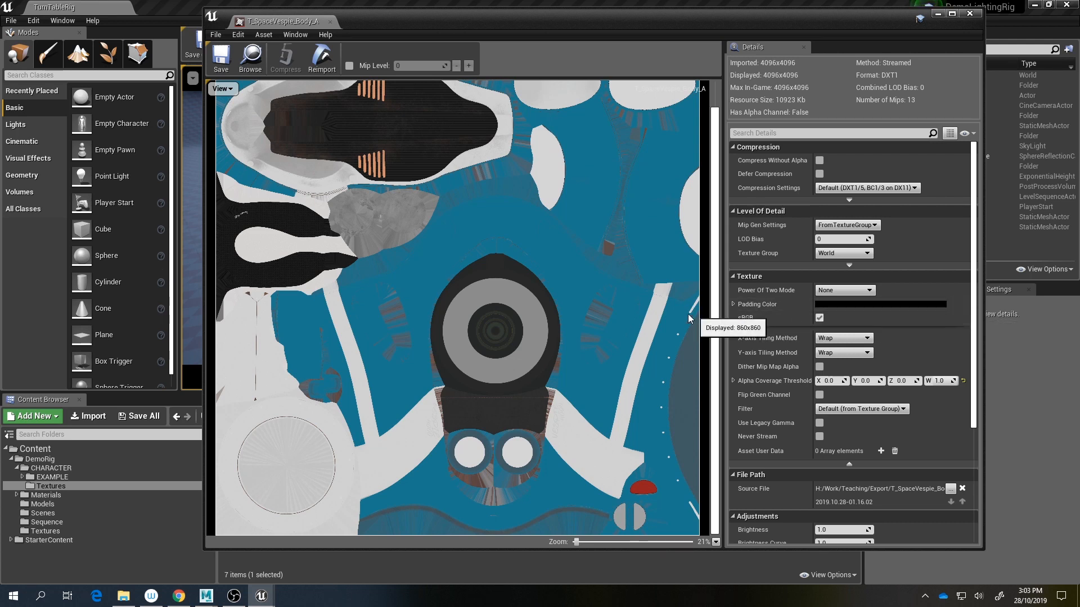
middle_click(285, 27)
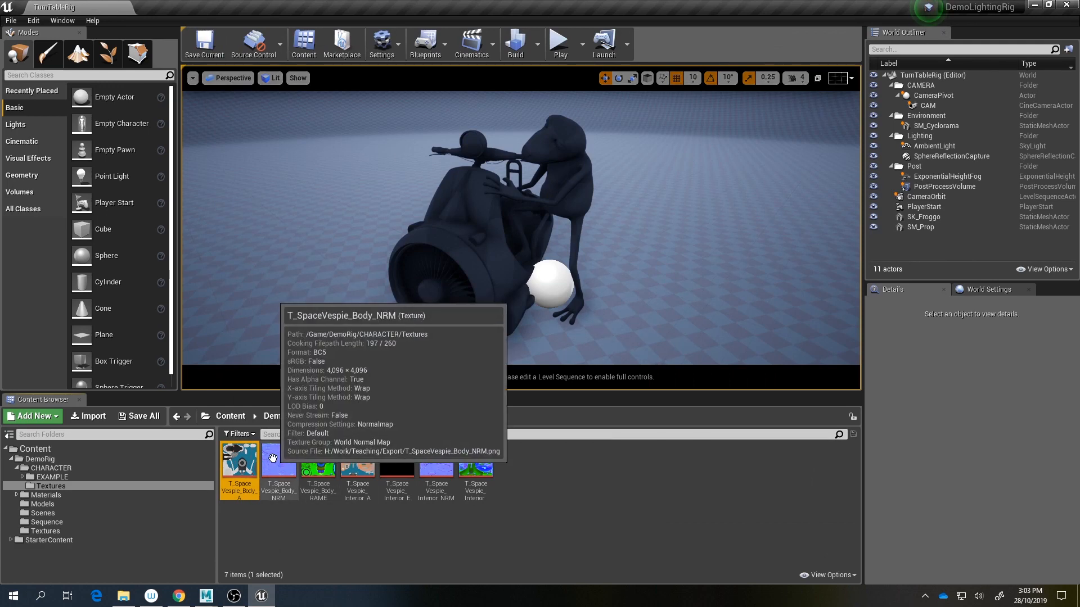
Step: Open T_SpaceVespie_Body_NRM, examine the normal map and its available compression settings, and close it
double_click(272, 458)
scroll(495, 228, up, 2)
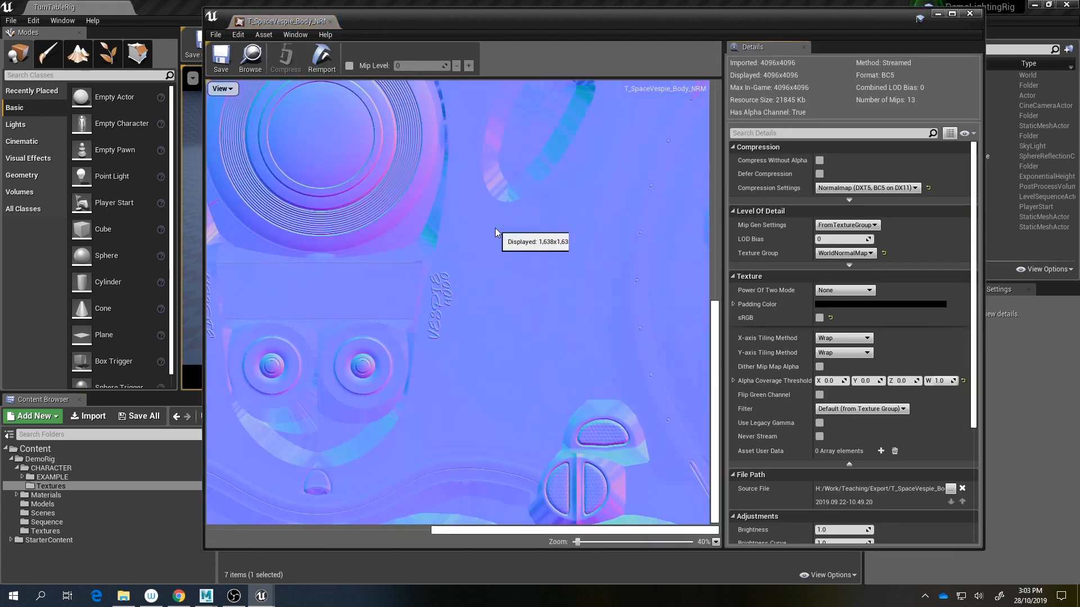
scroll(495, 227, down, 2)
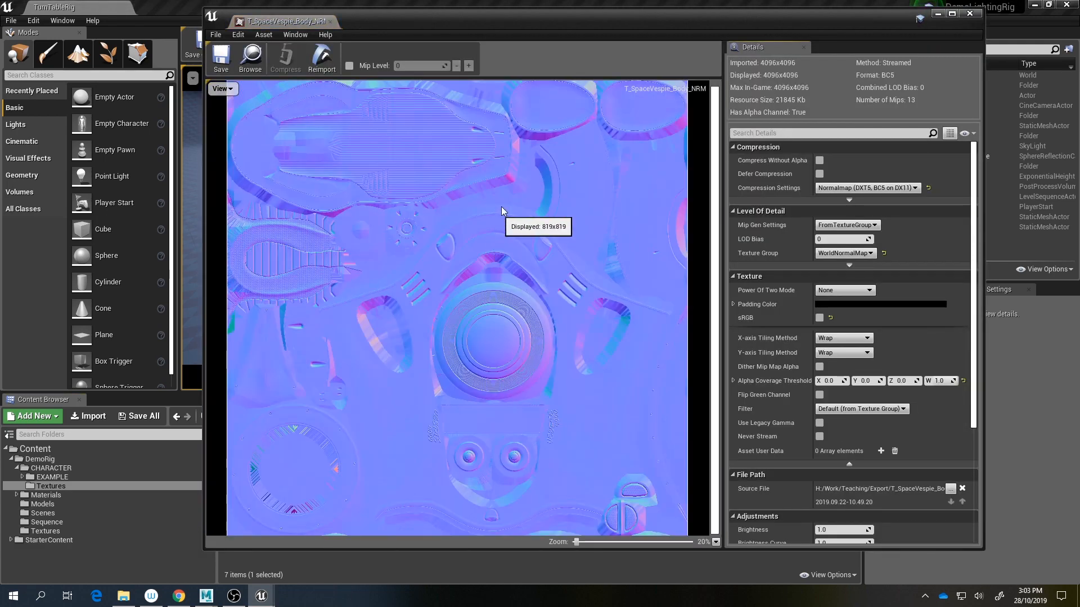
click(854, 187)
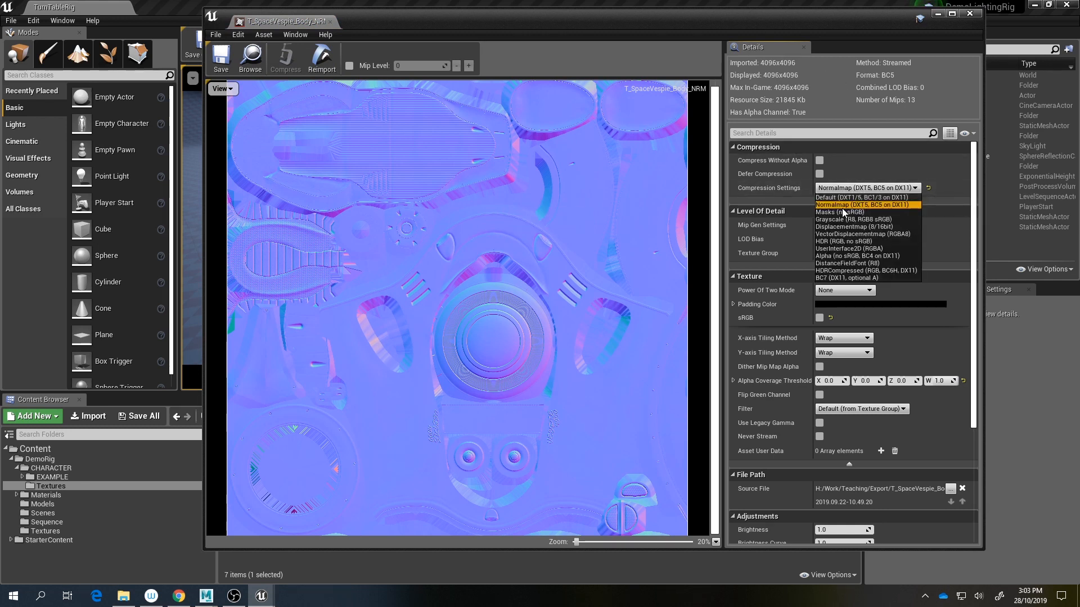
click(775, 195)
click(836, 191)
click(776, 184)
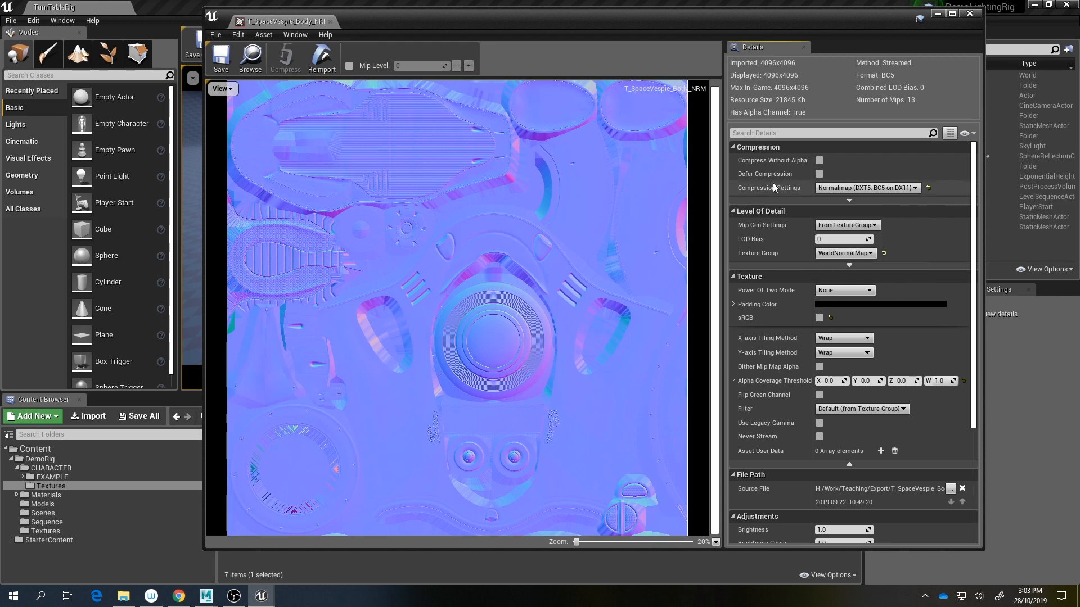
middle_click(272, 18)
Step: Open T_SpaceVespie_Body_RAME, view its red, green and blue channels one at a time, and show all three together again
double_click(318, 460)
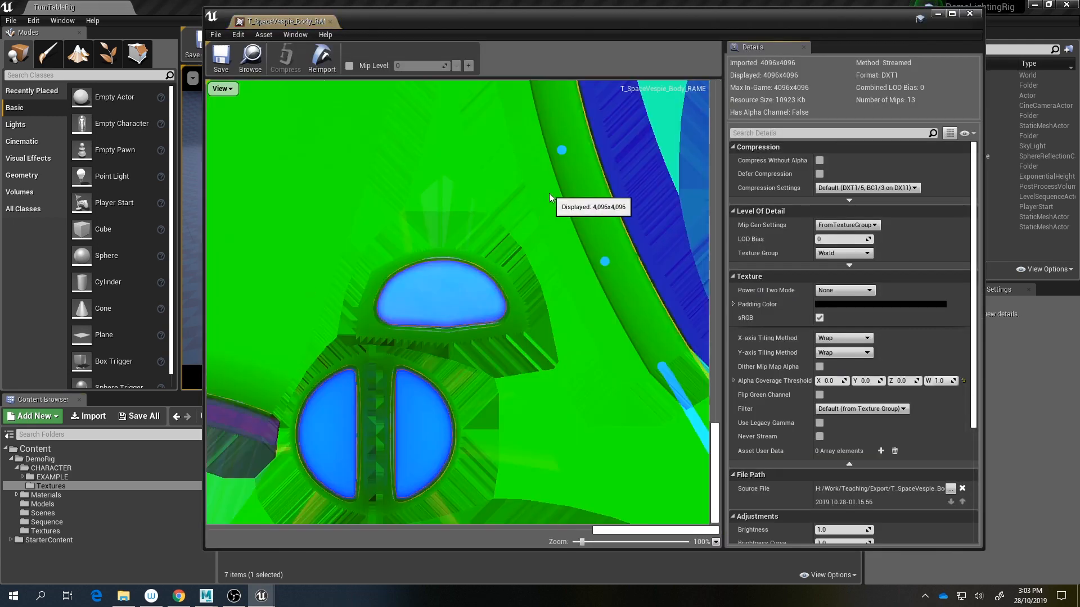
scroll(551, 337, down, 4)
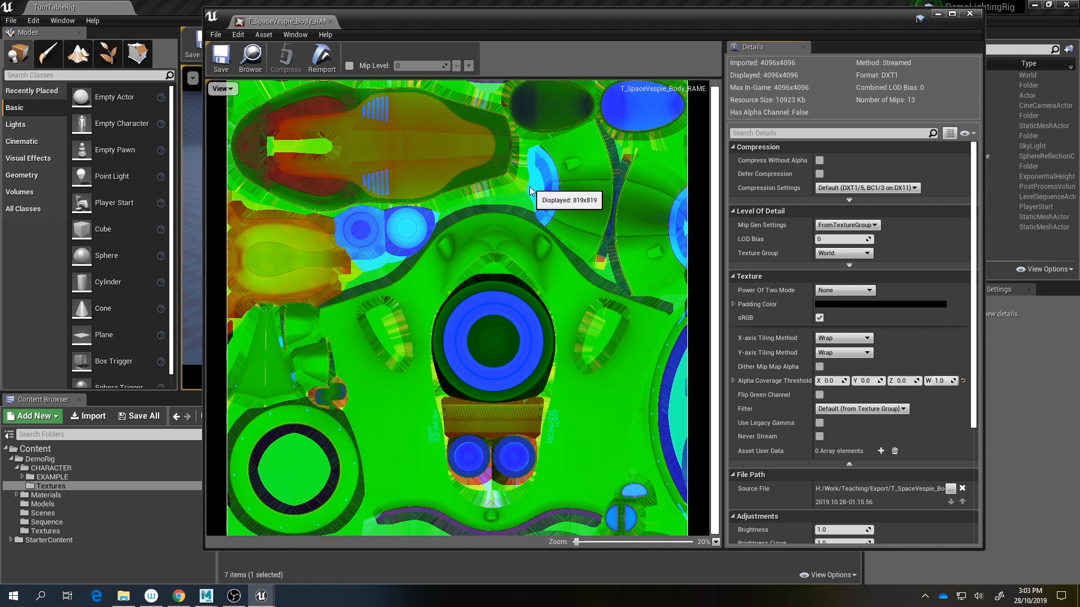
click(222, 88)
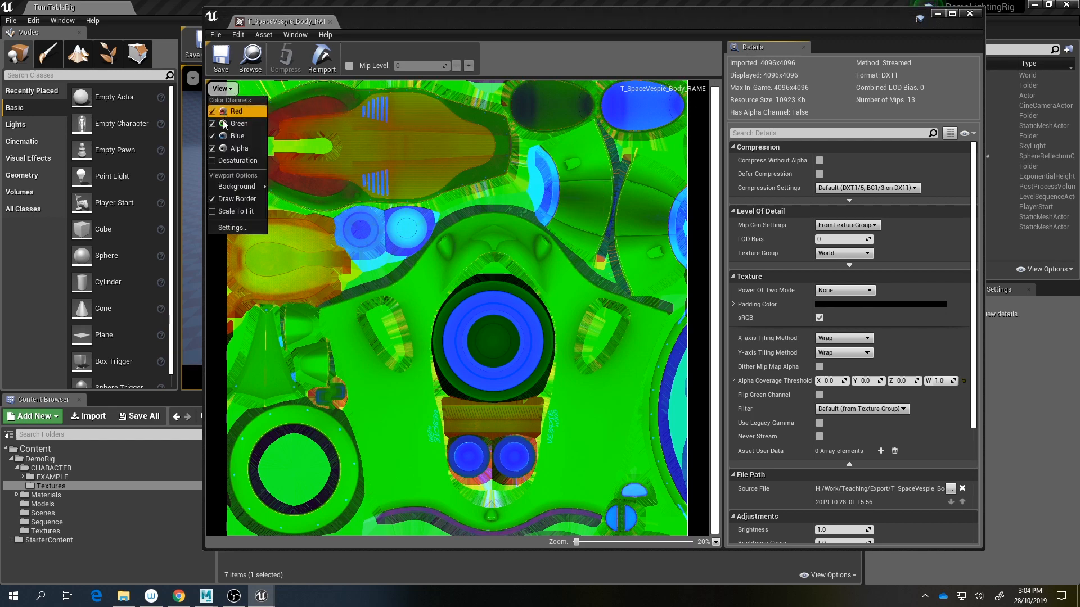
click(212, 148)
click(211, 135)
click(212, 123)
click(212, 111)
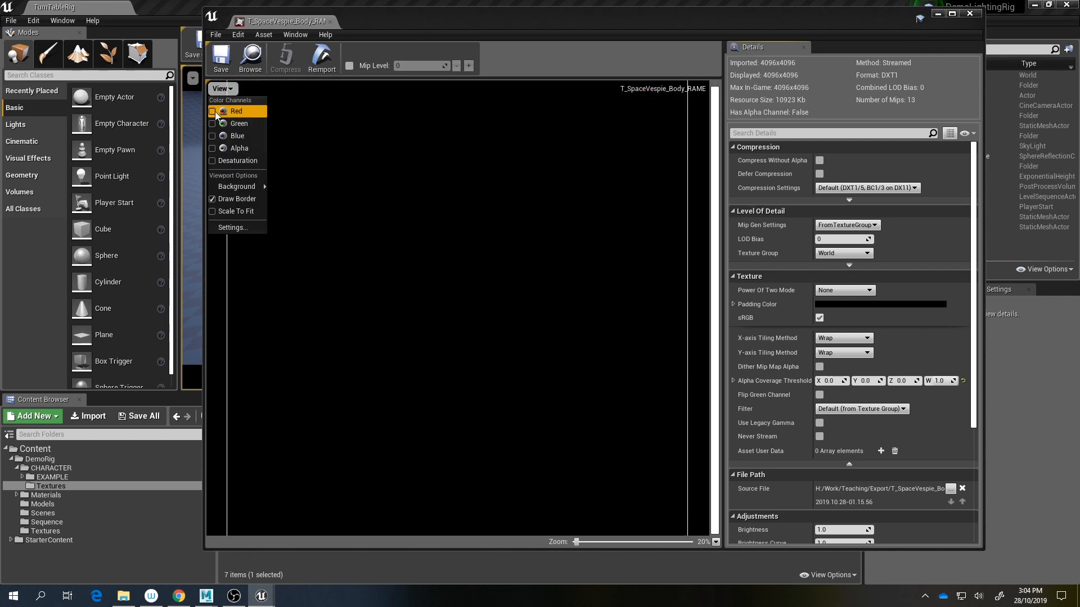
click(210, 109)
click(221, 88)
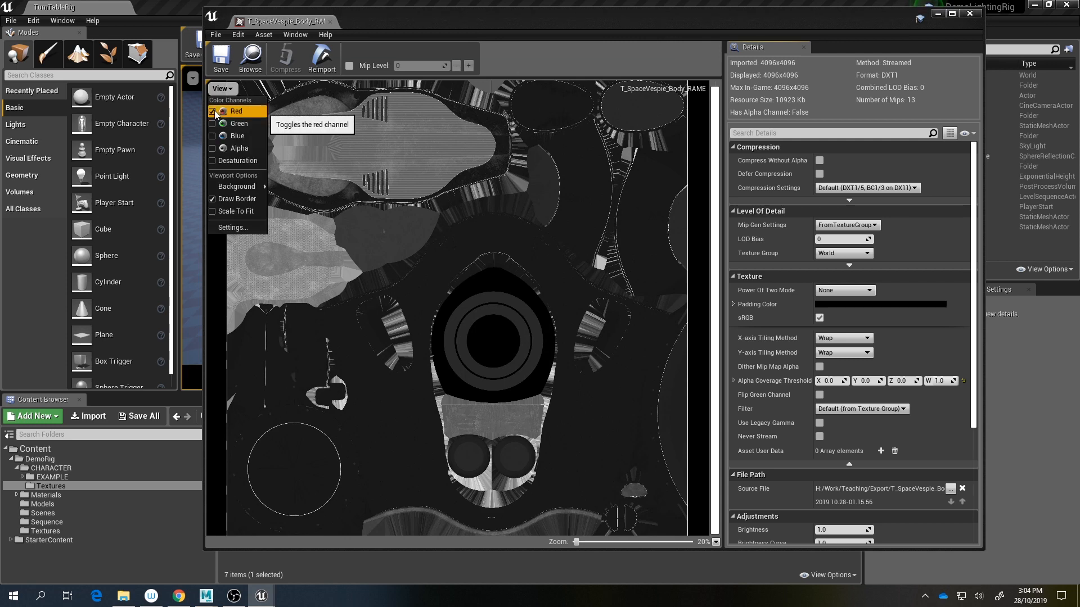
click(212, 111)
click(212, 123)
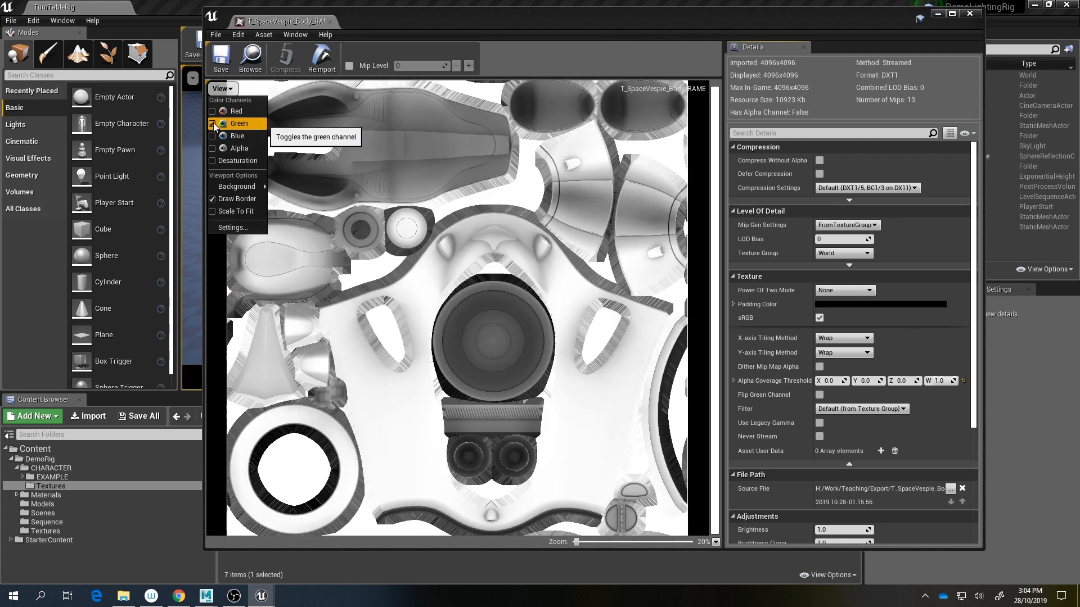
click(213, 123)
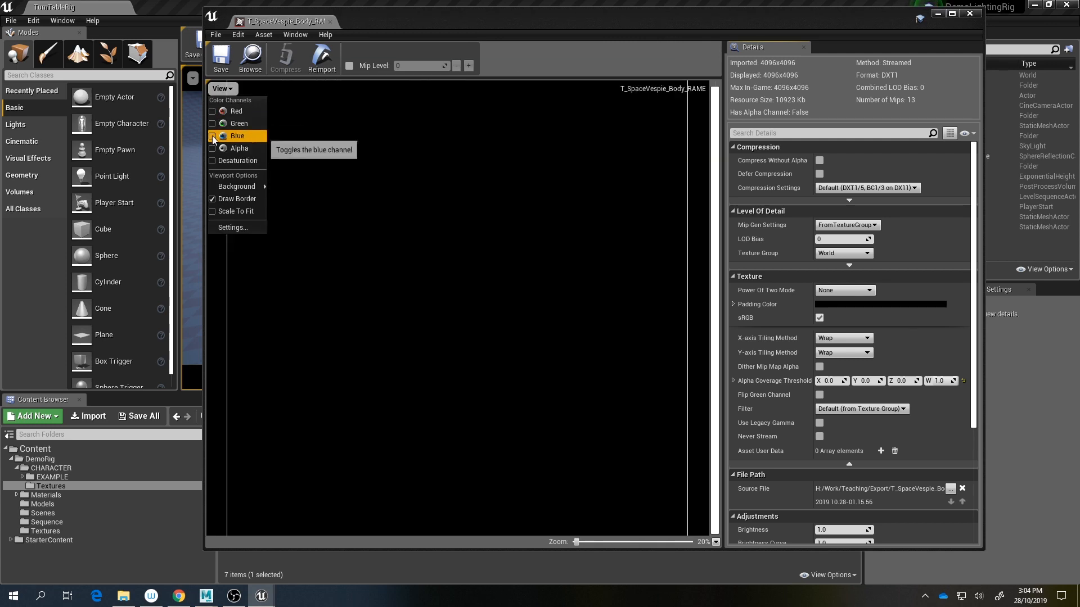
click(212, 135)
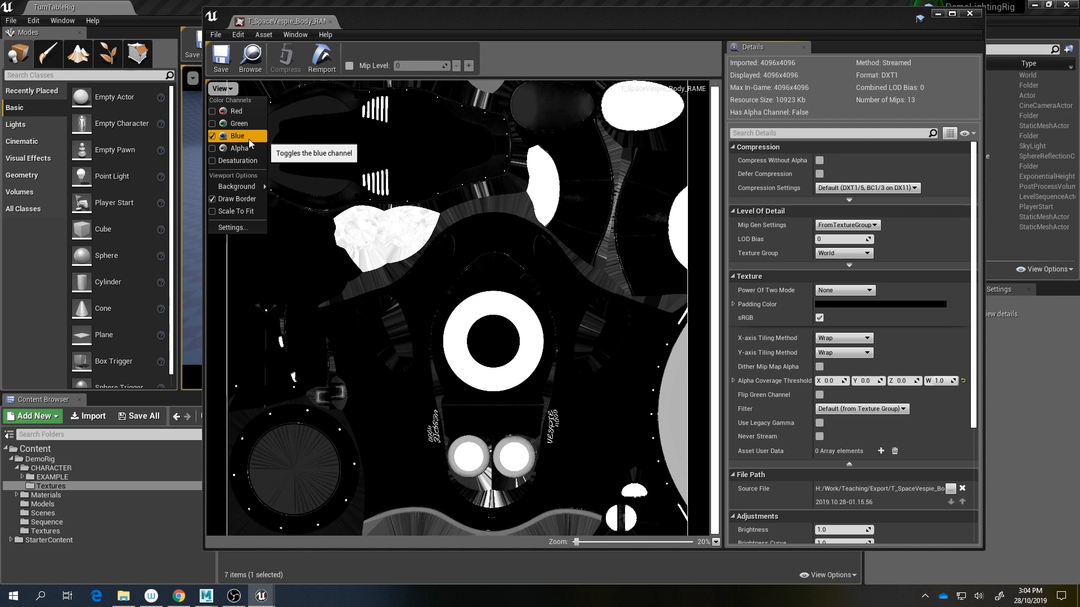
click(213, 123)
click(213, 112)
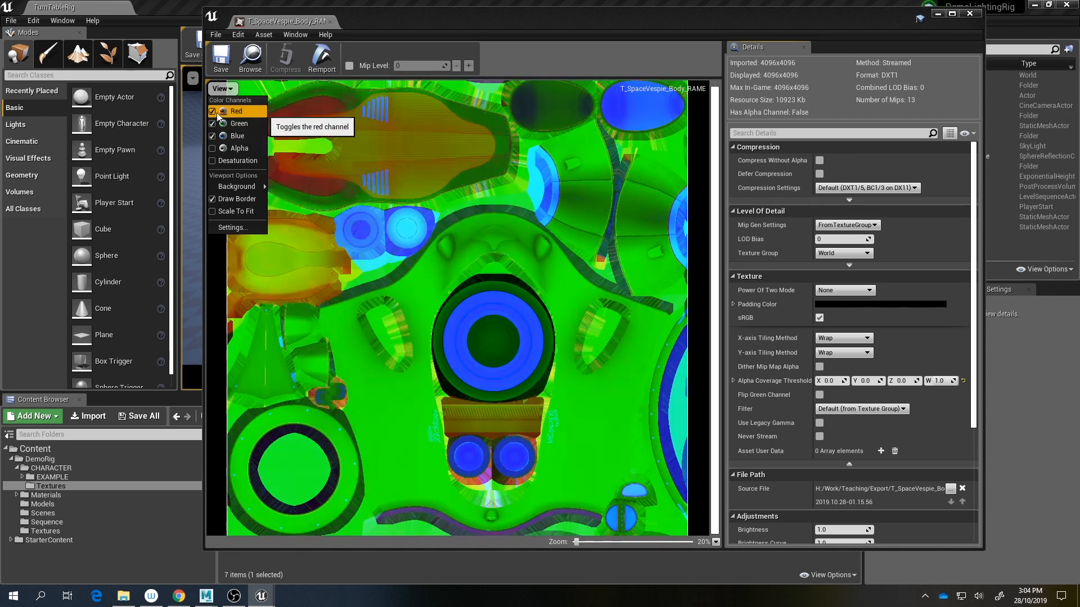
Step: Turn off sRGB for T_SpaceVespie_Body_RAME, save the texture and close it
click(379, 177)
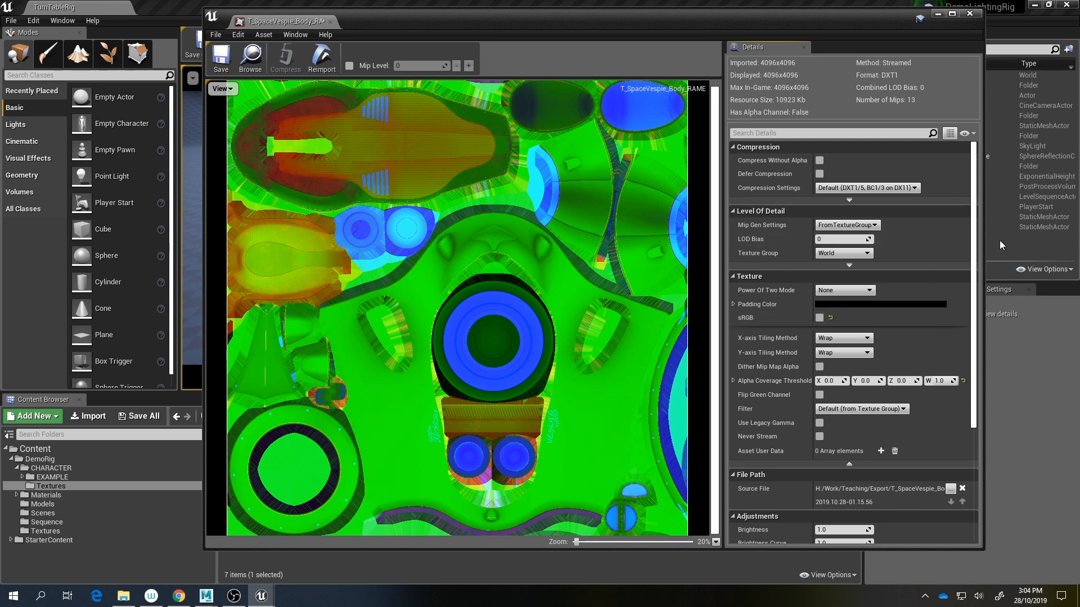
click(222, 54)
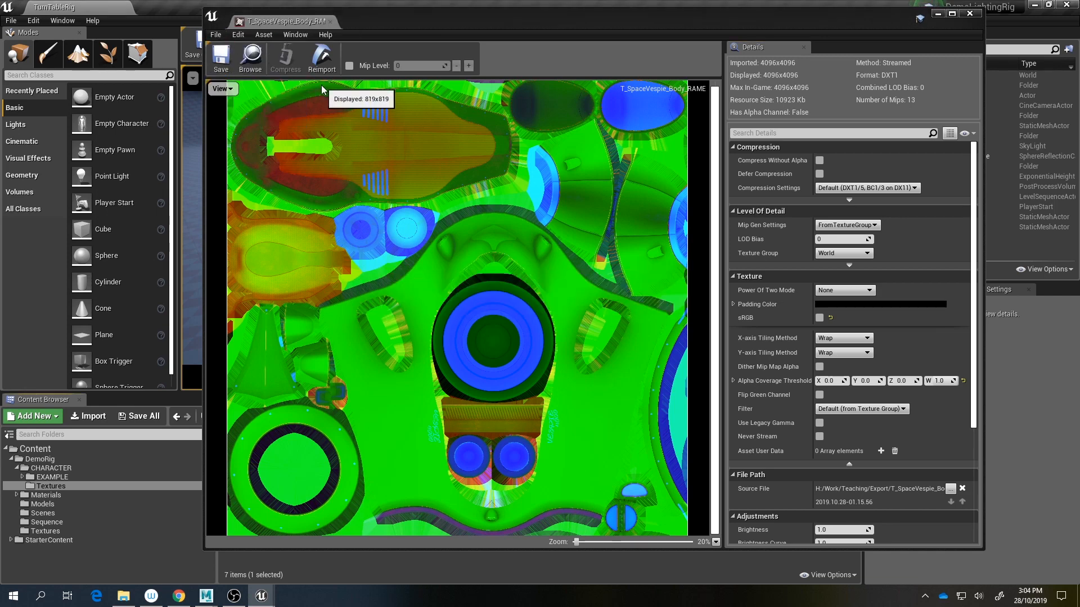
click(330, 21)
Step: Open T_SpaceVespie_Interior_A, save it with sRGB left enabled, and close it
double_click(357, 460)
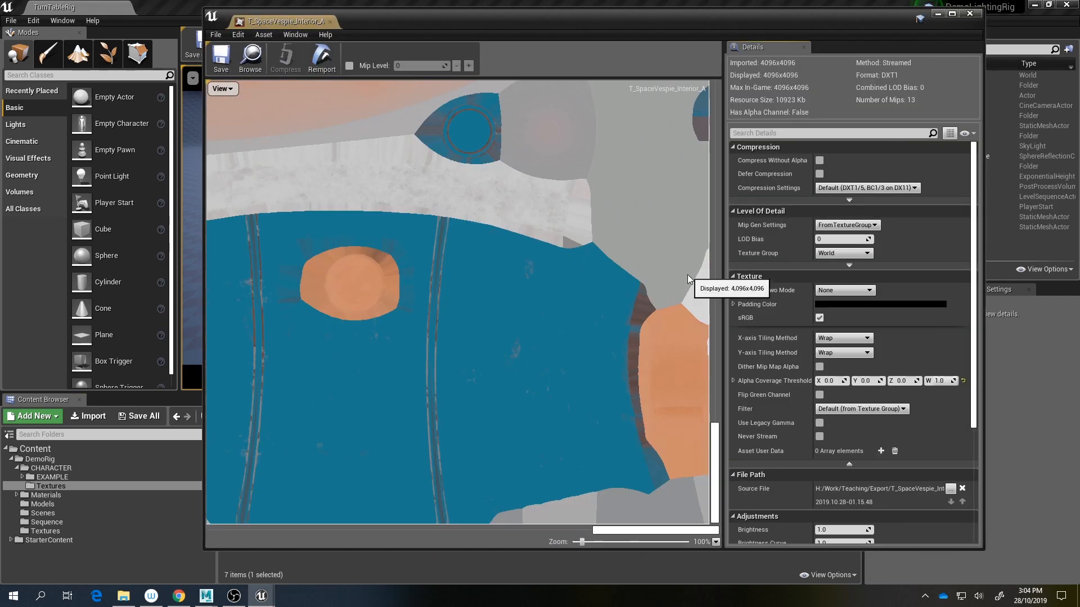
click(221, 56)
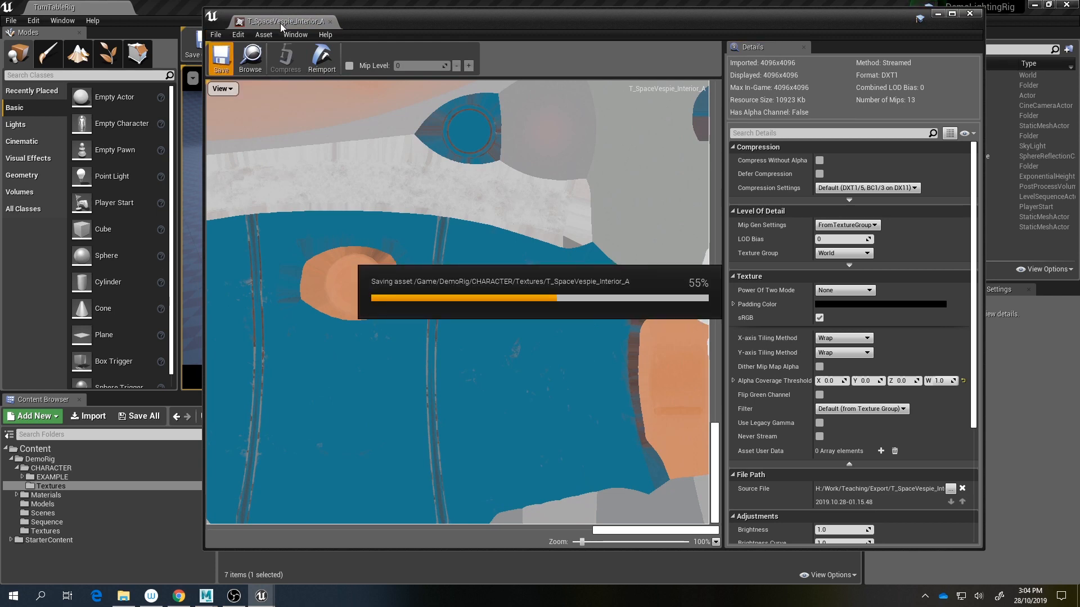
click(331, 21)
Step: Open T_SpaceVespie_Interior_RAME, turn off sRGB, save the texture and close it
double_click(476, 464)
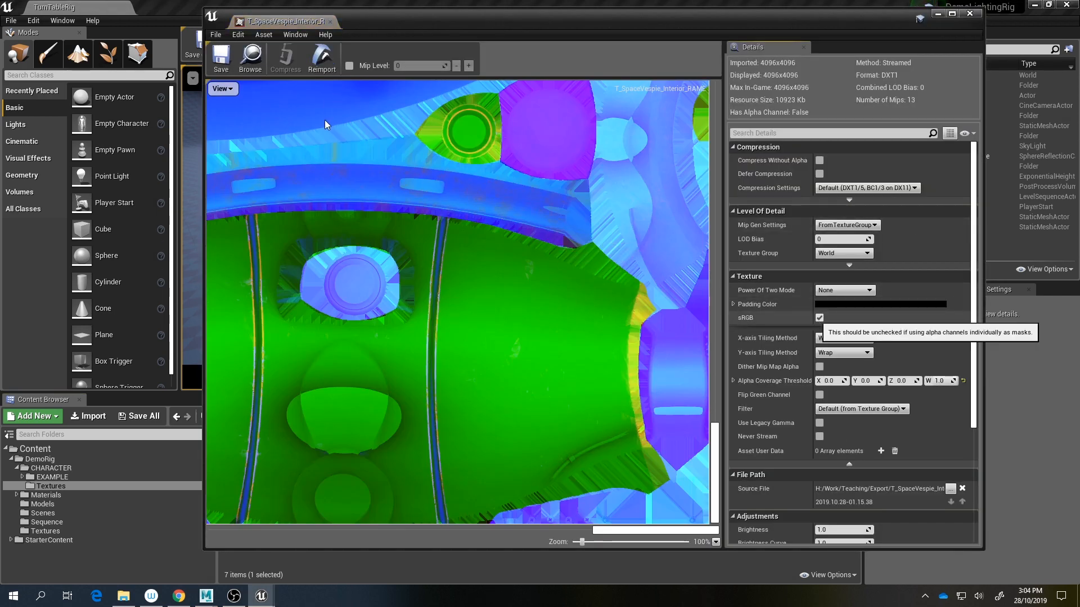
click(819, 317)
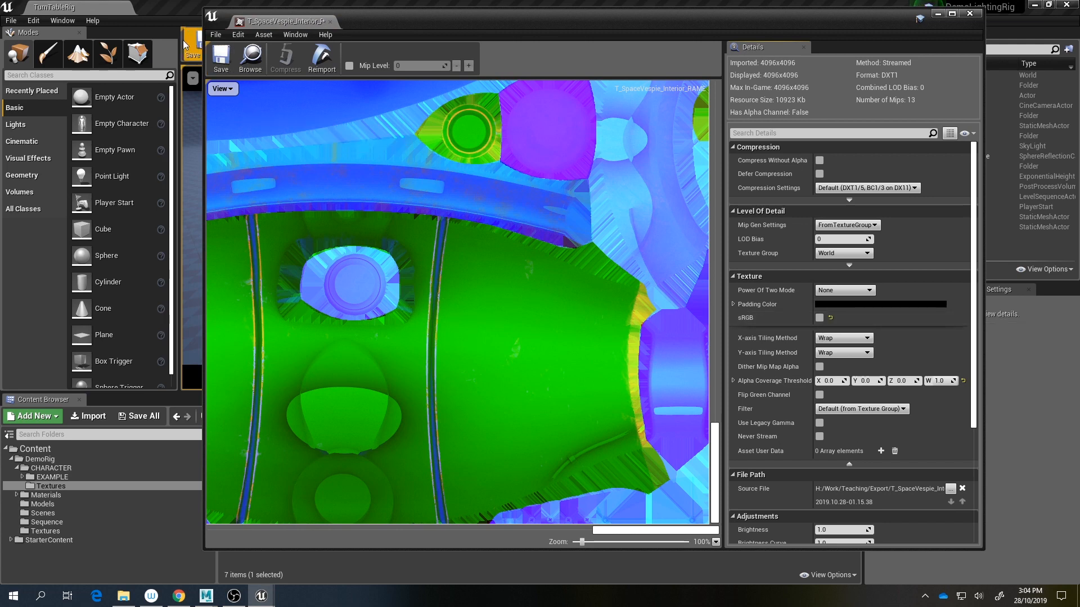
click(221, 56)
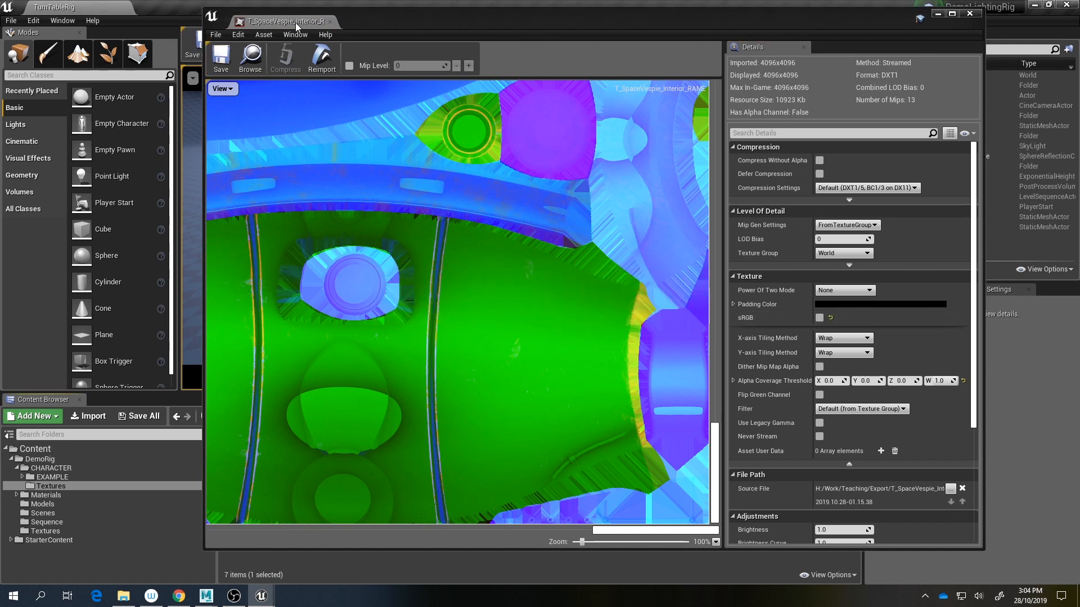
click(330, 22)
Step: Open T_SpaceVespie_Interior_NRM, check its compression setting, save the texture and close it
double_click(441, 485)
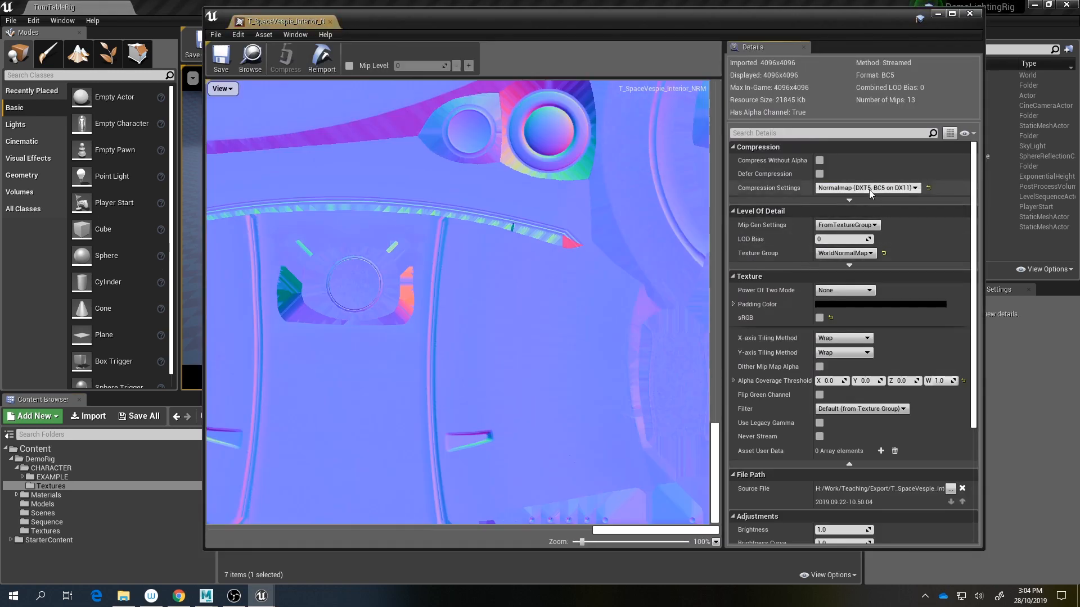
click(221, 56)
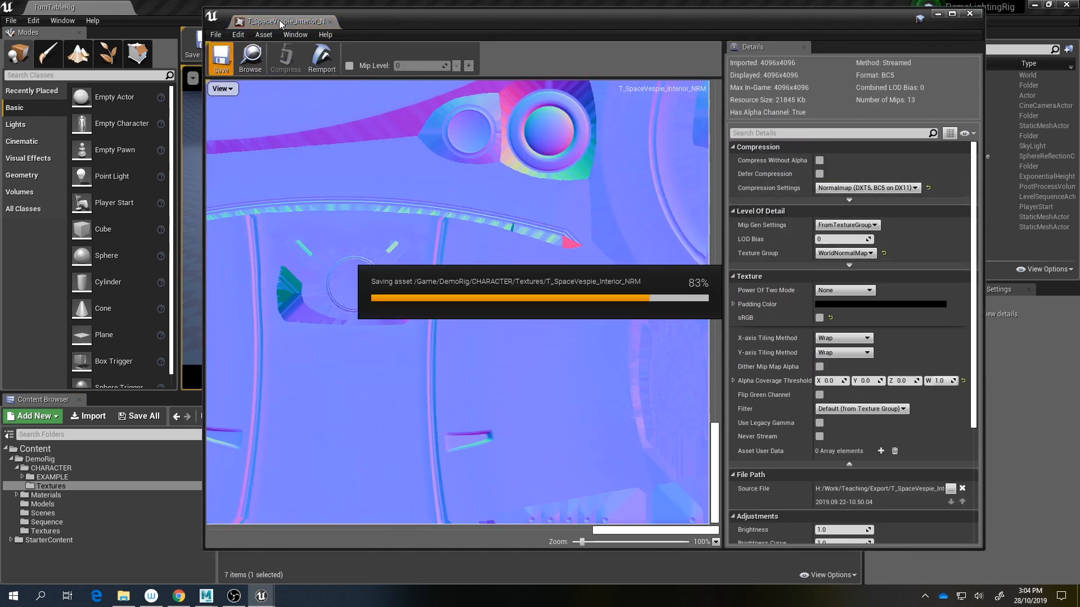
click(330, 21)
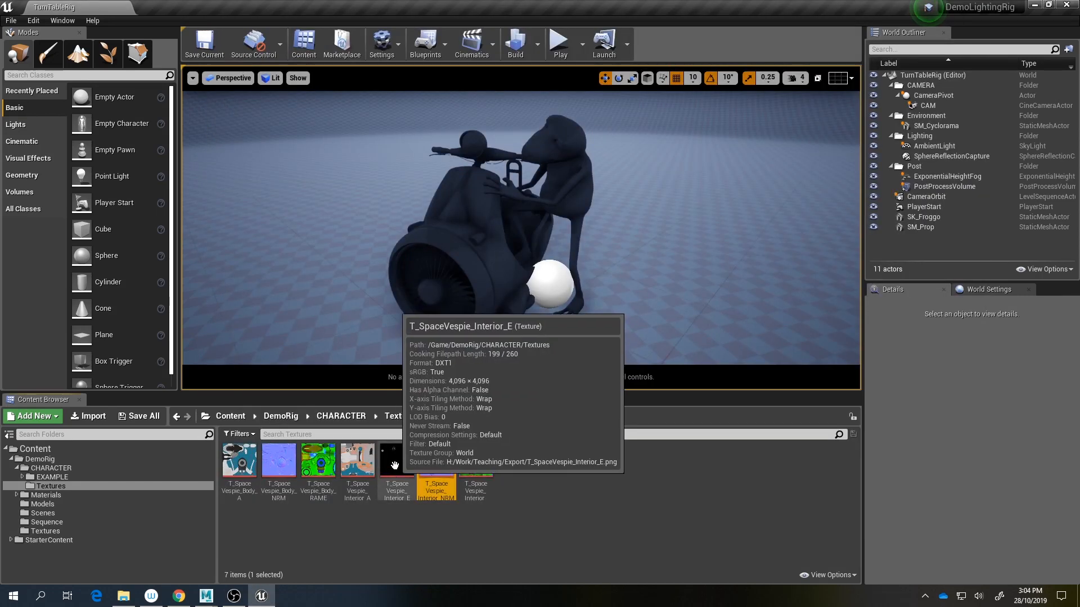
Step: Open T_SpaceVespie_Interior_E and examine the emissive areas of the texture
double_click(394, 465)
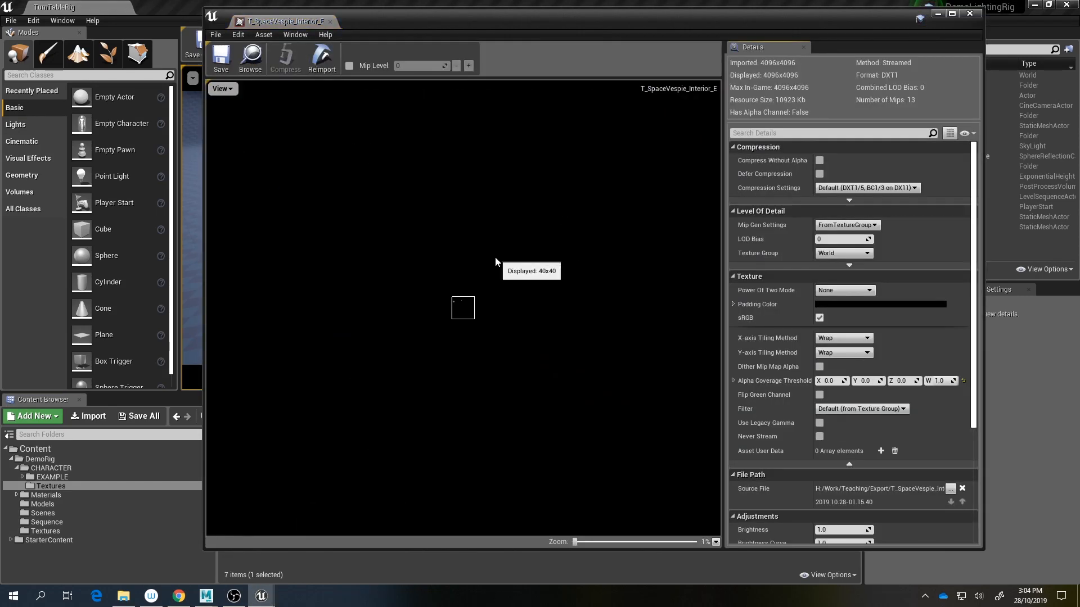
scroll(495, 262, up, 2)
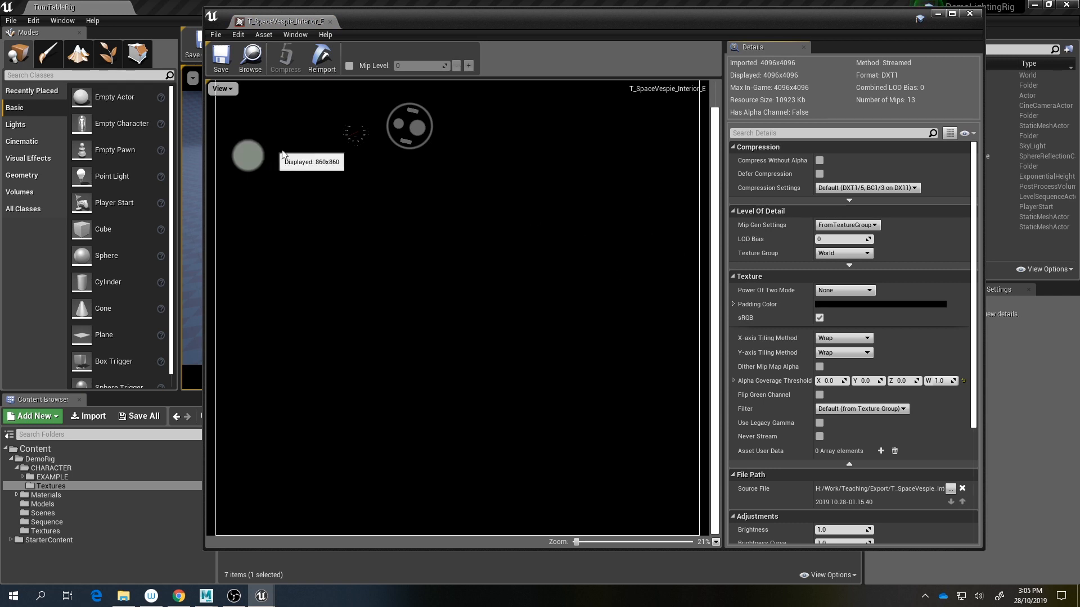
Step: Turn off sRGB for the T_SpaceVespie_Interior_E texture, save it and close its editor
click(819, 318)
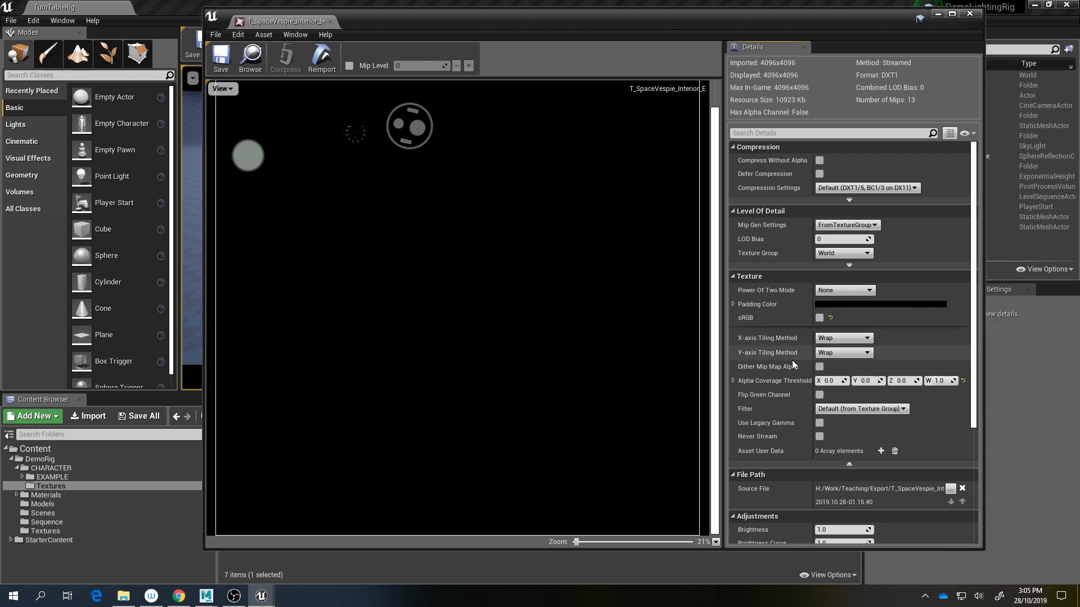
click(225, 72)
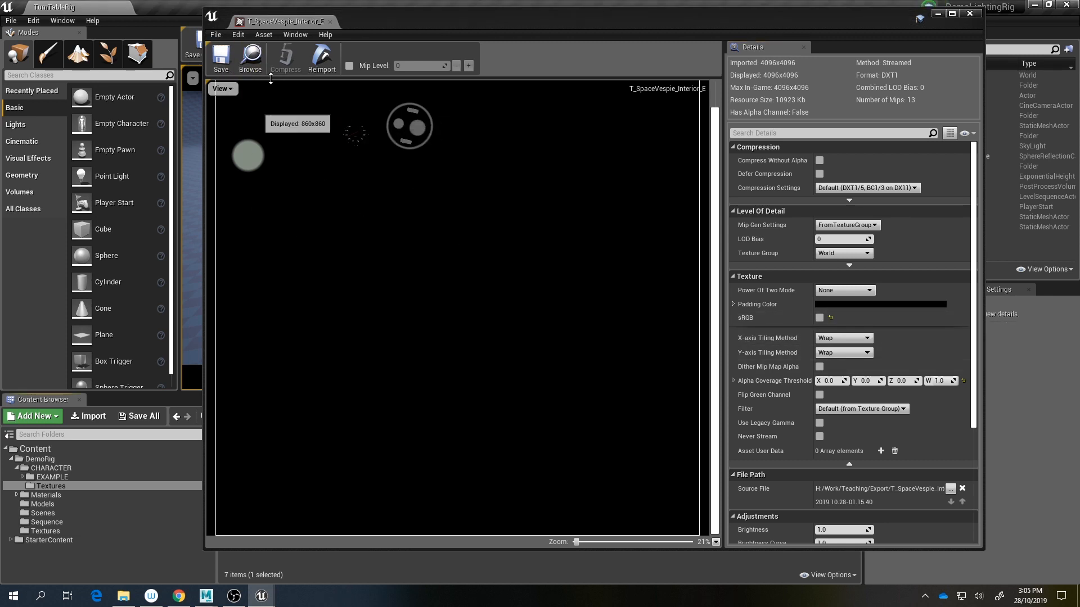
middle_click(266, 22)
click(519, 569)
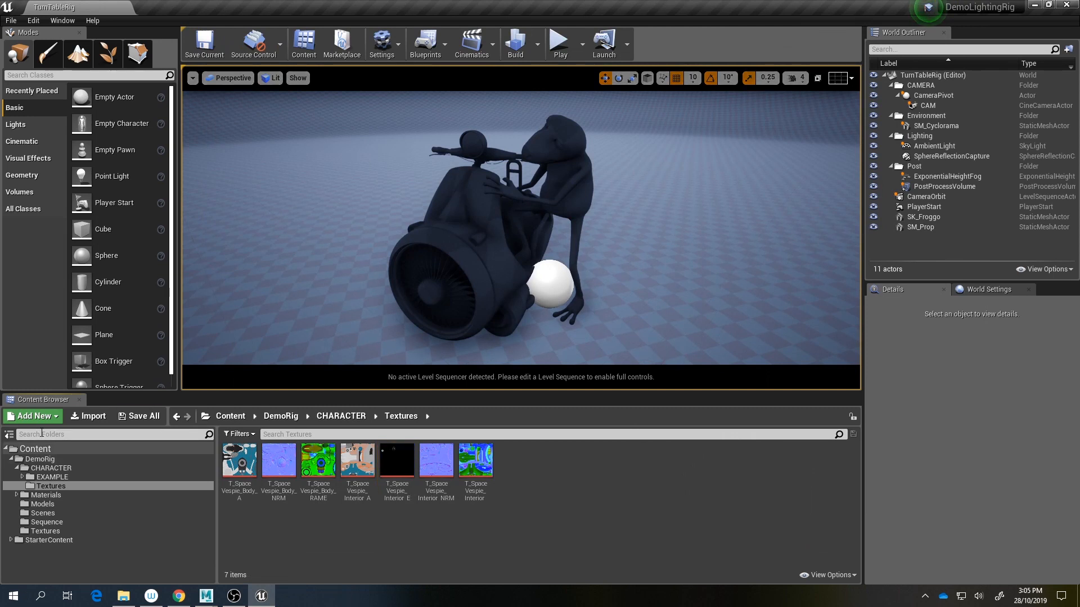
Step: Create a new material named Froggo in the CHARACTER folder
click(51, 468)
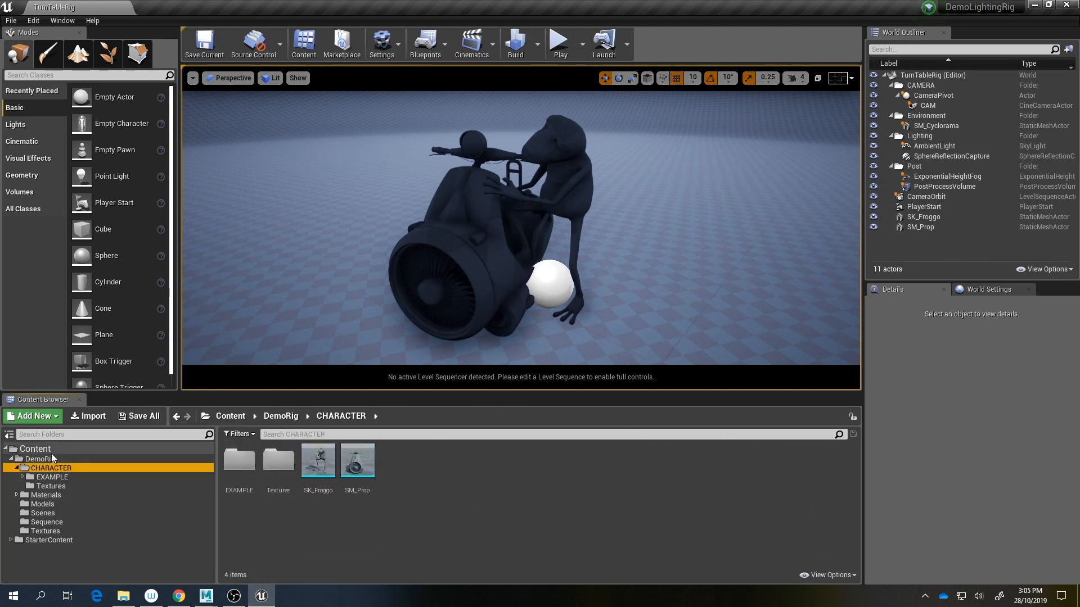
click(487, 483)
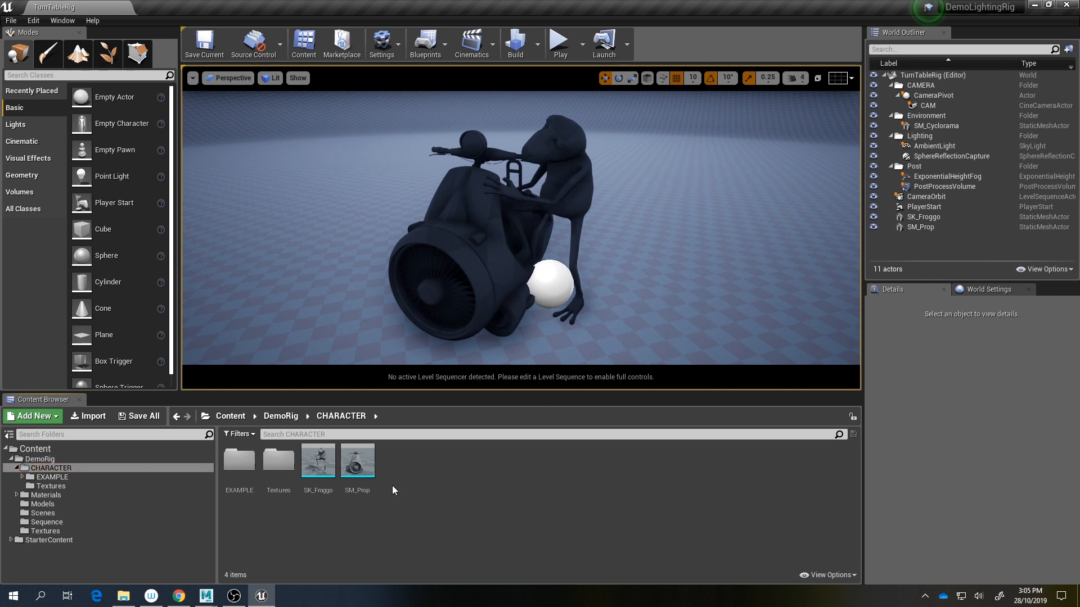
right_click(393, 491)
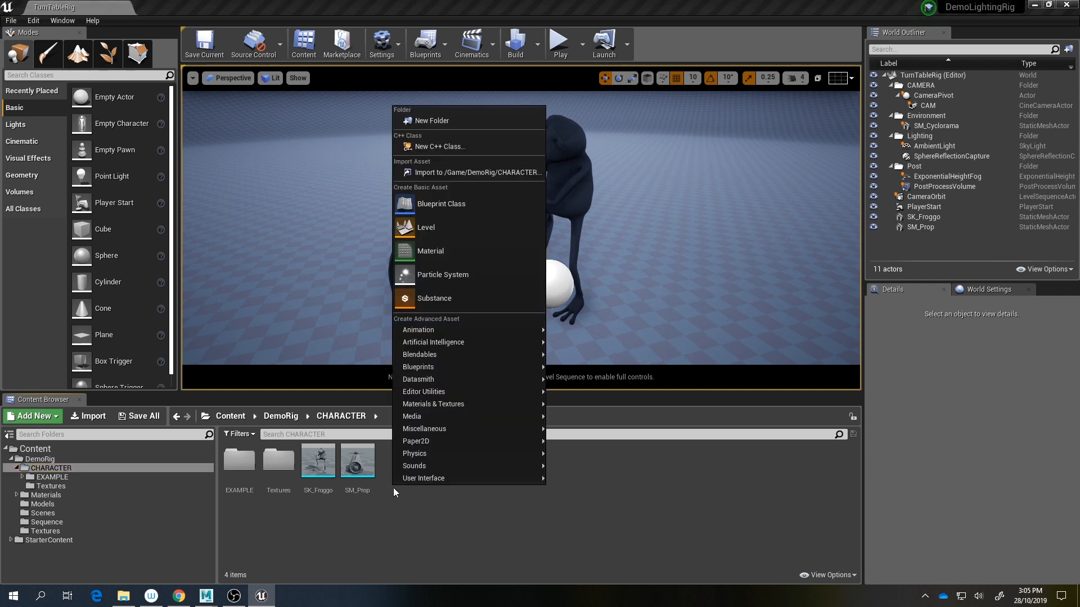
click(474, 261)
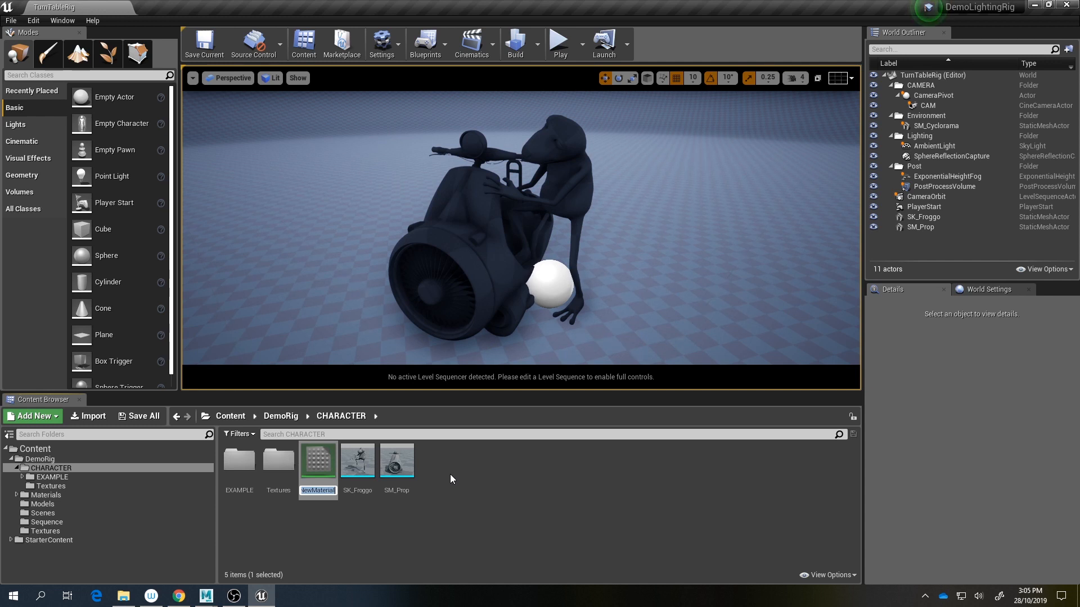
text(Froggo)
key(Return)
click(452, 479)
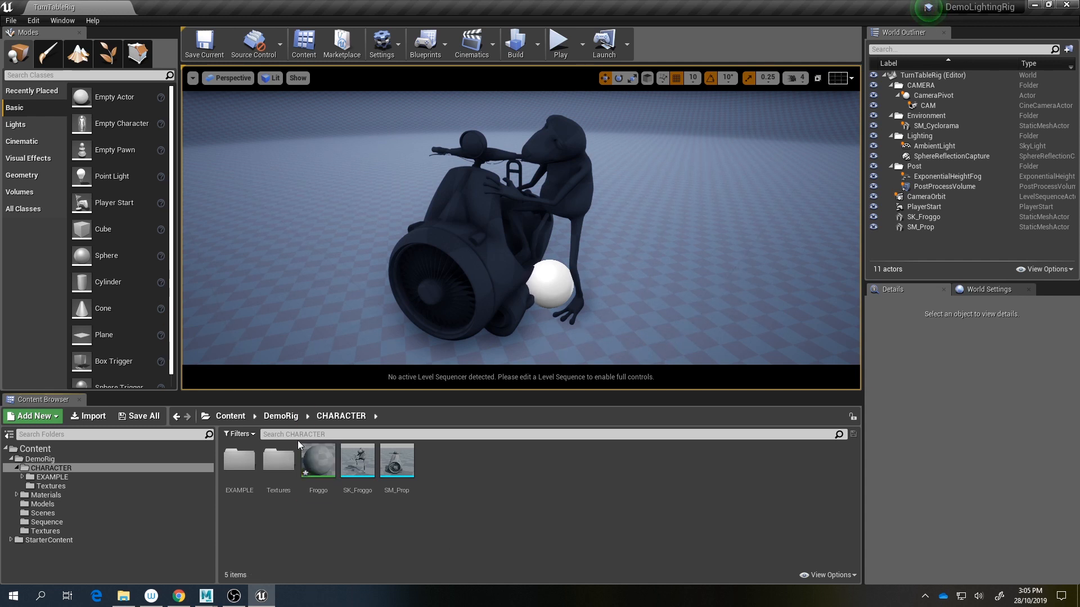
Step: Open the Froggo material for editing and make room in the graph beside its result node
double_click(323, 463)
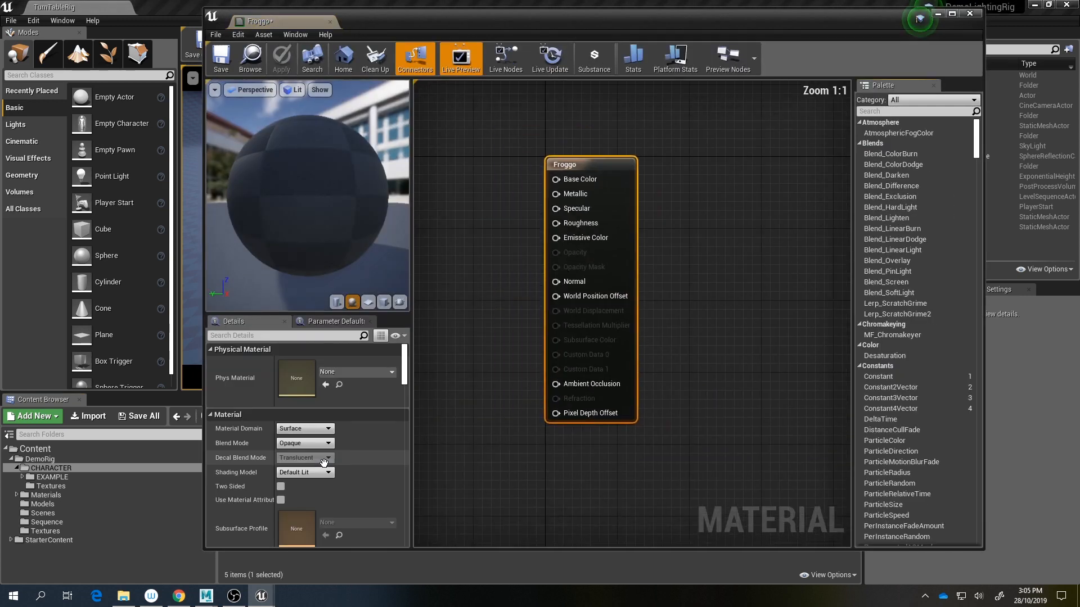
right_drag(513, 234, 697, 242)
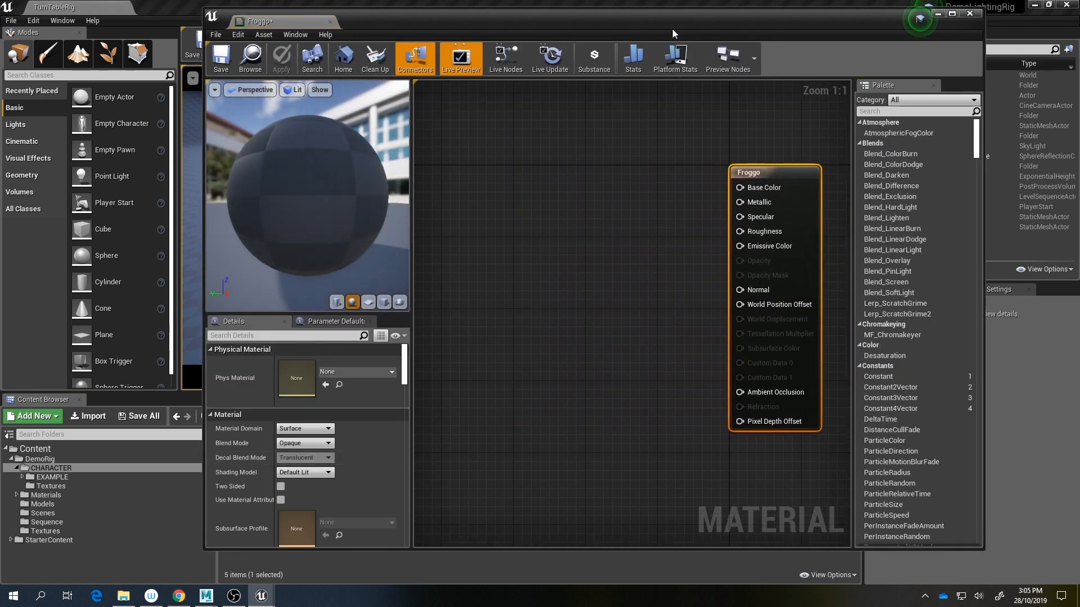
drag(674, 18, 615, 11)
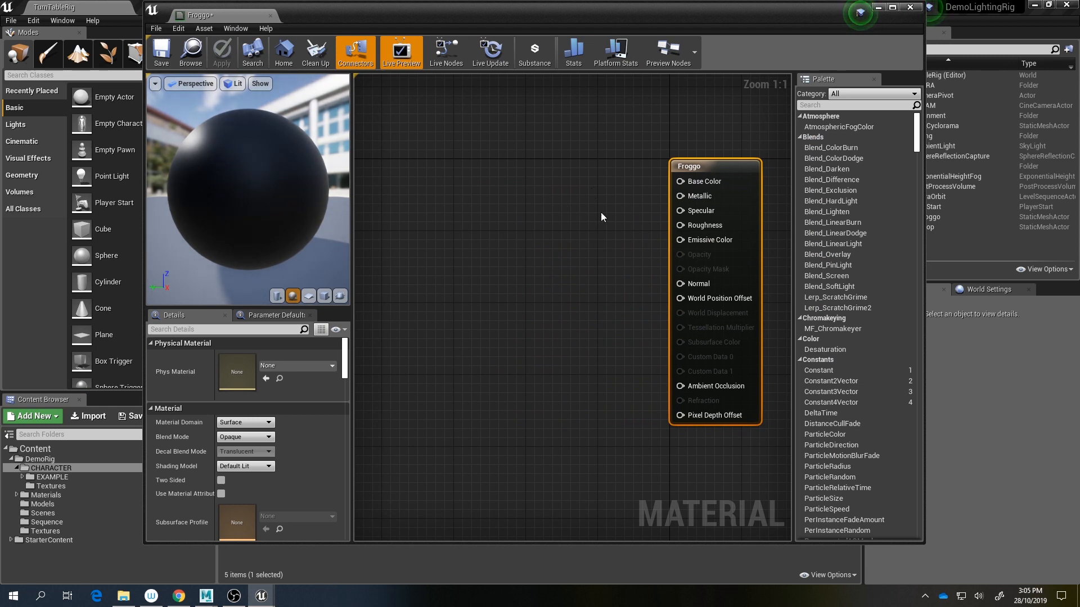
right_drag(536, 309, 522, 328)
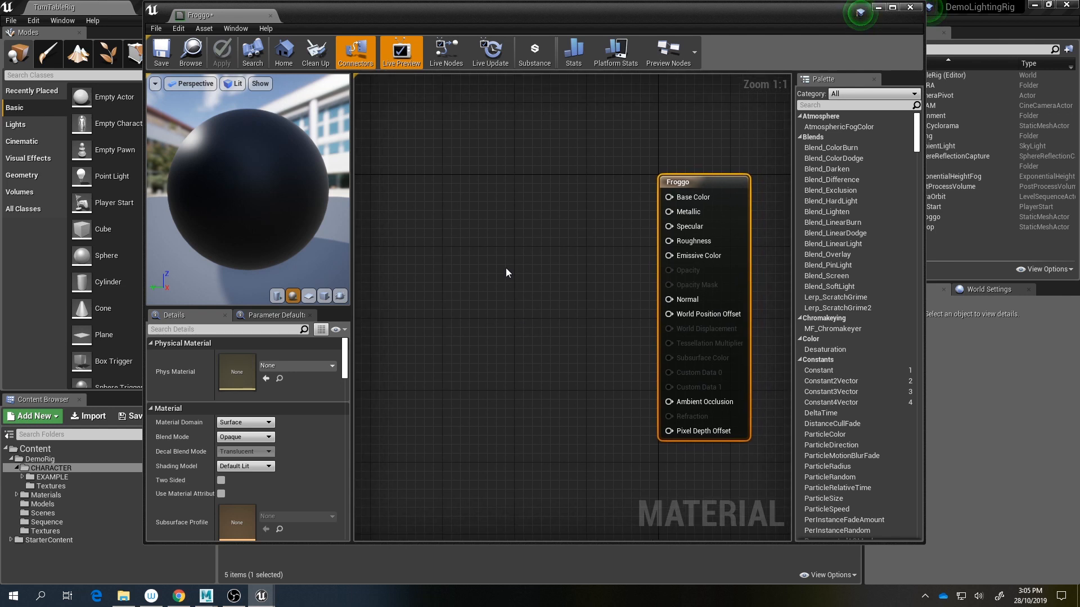
click(385, 445)
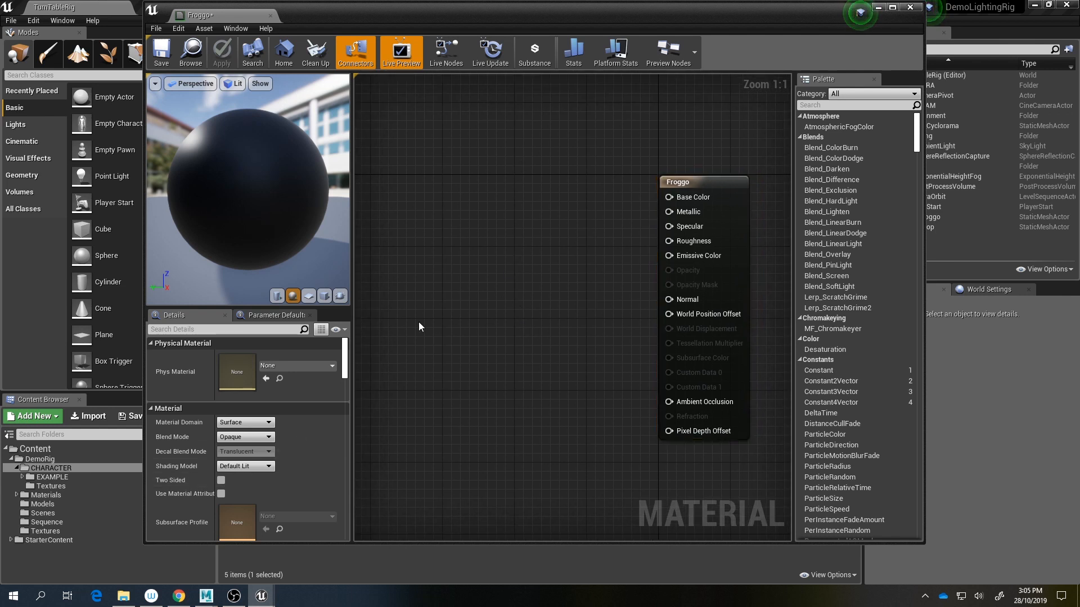
Step: Switch the material preview to a plane and enable Two Sided for the Froggo material
click(221, 479)
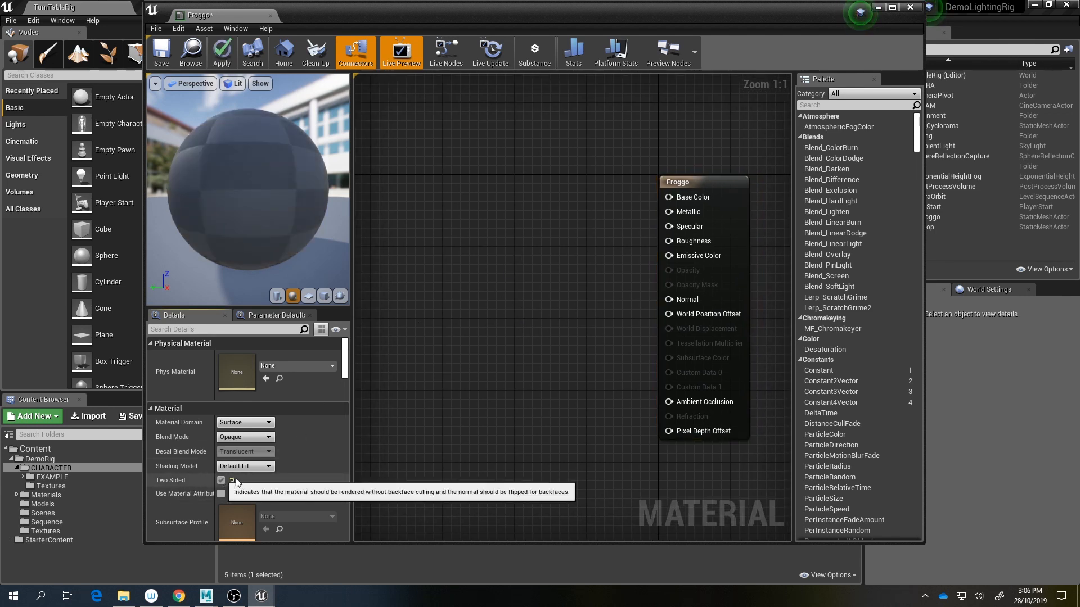
click(220, 480)
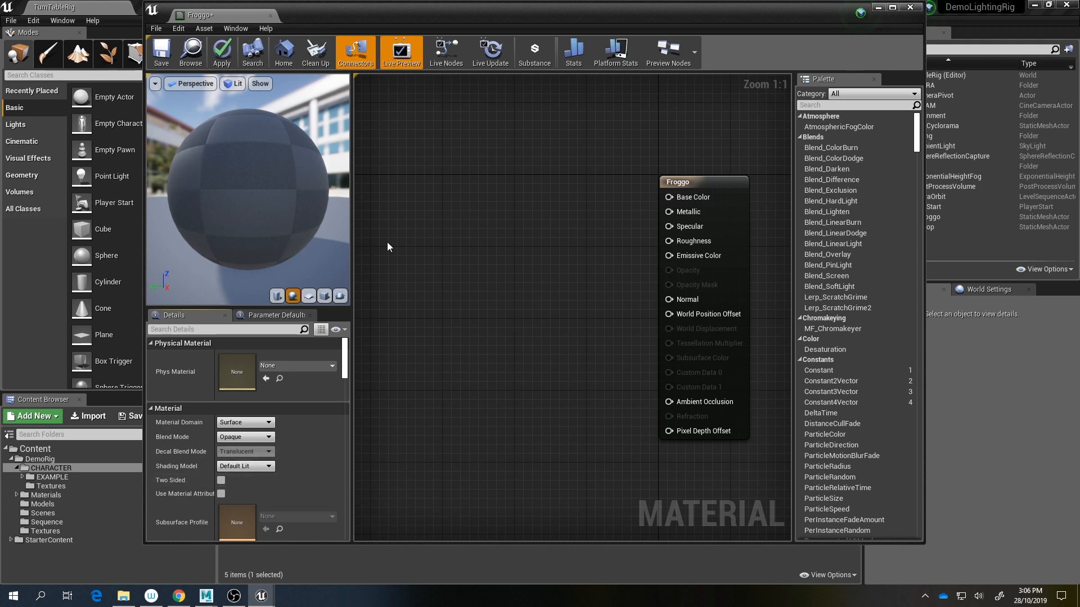
click(309, 297)
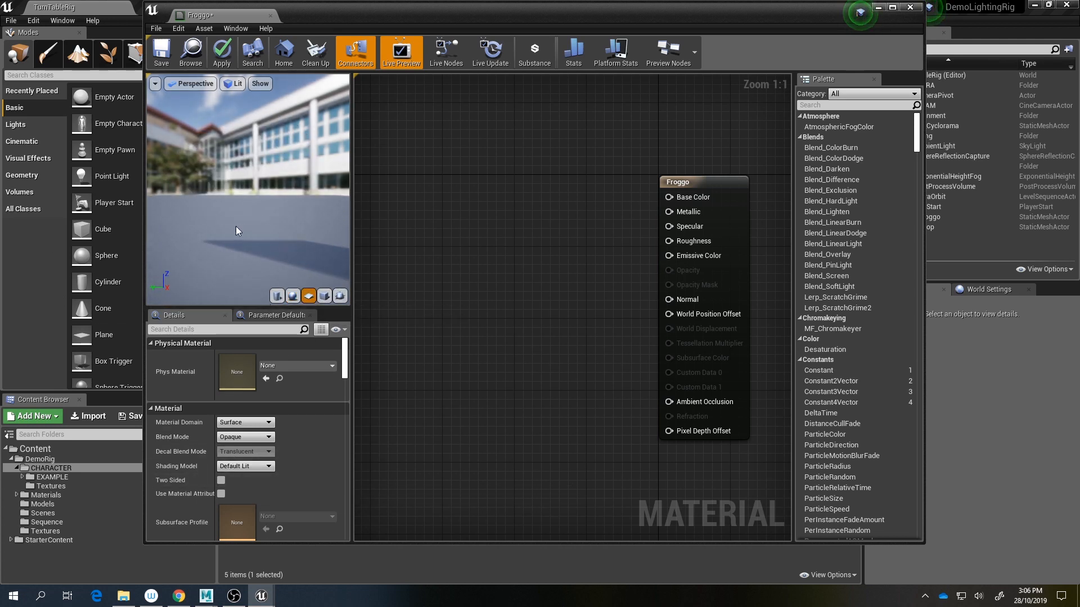
drag(236, 231, 210, 249)
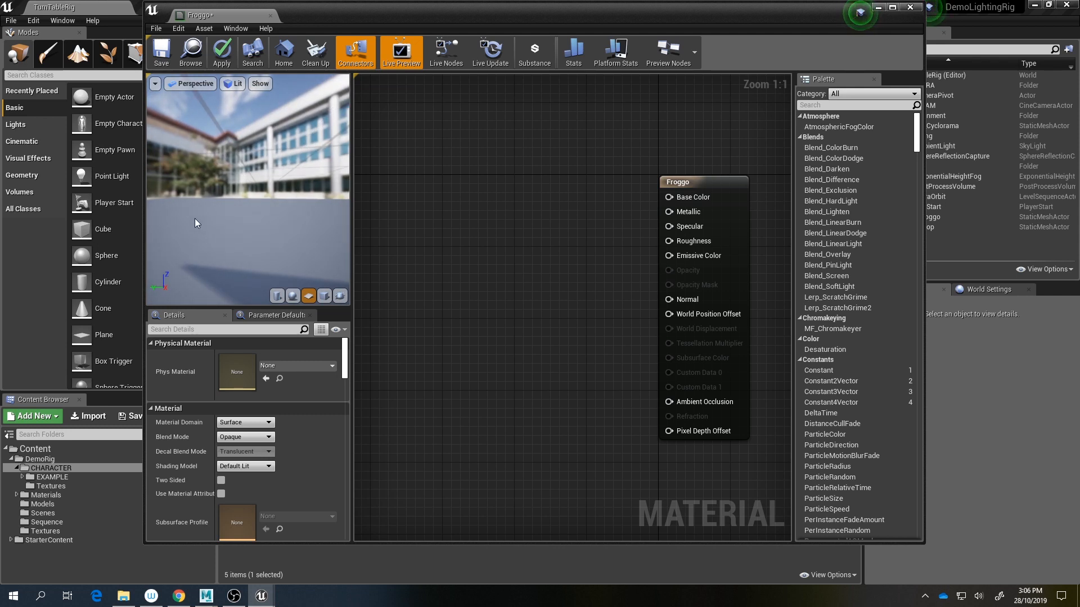
click(221, 480)
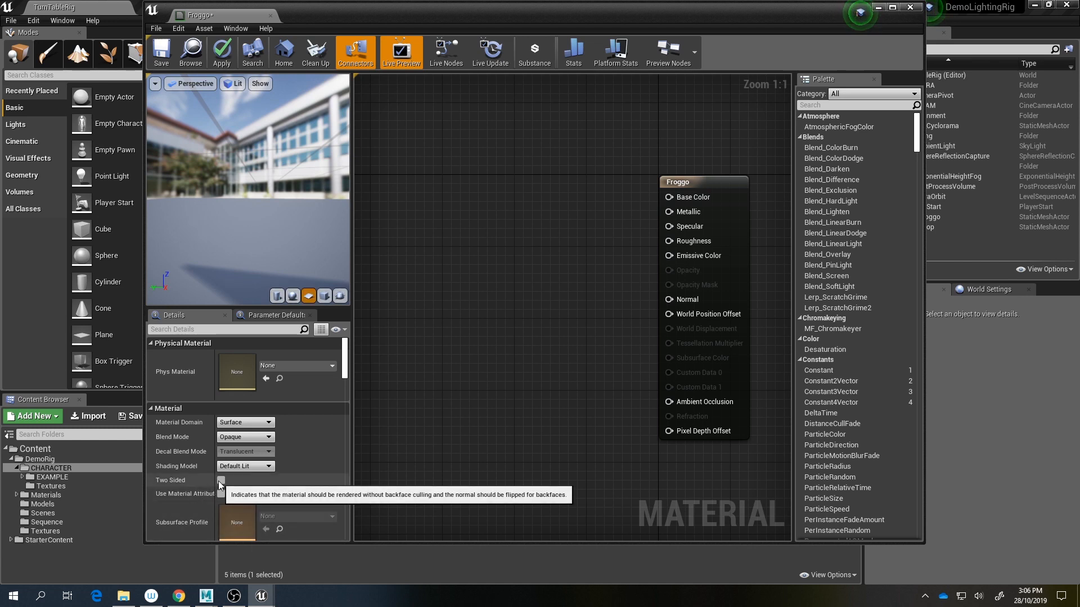
Step: Examine the two-sided plane in the material preview from several angles and distances
drag(248, 214, 203, 242)
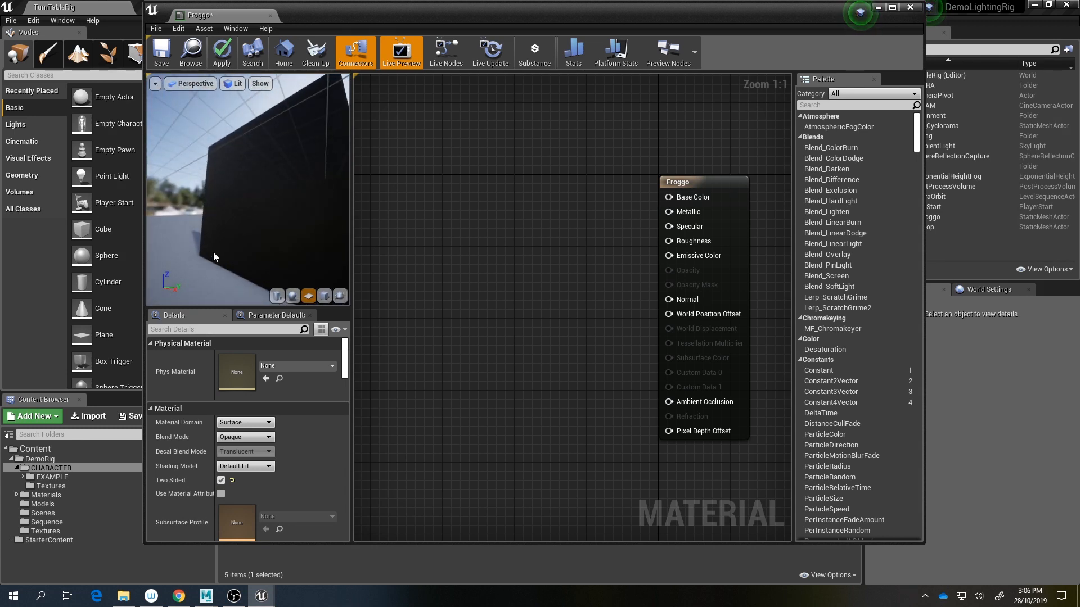
right_drag(214, 253, 194, 223)
drag(235, 204, 235, 199)
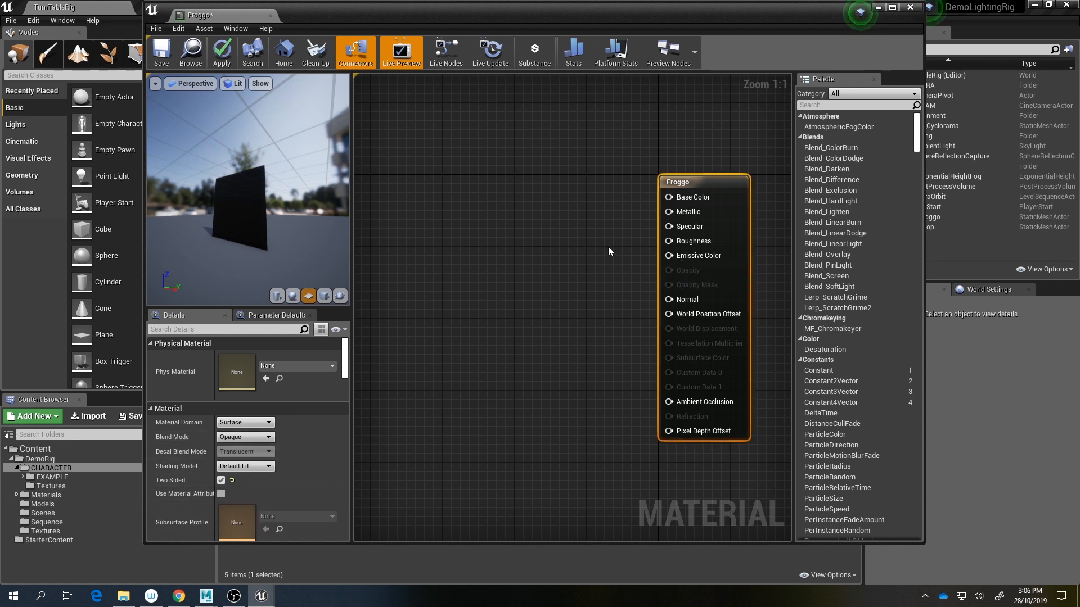
right_drag(608, 246, 579, 295)
right_drag(234, 248, 214, 225)
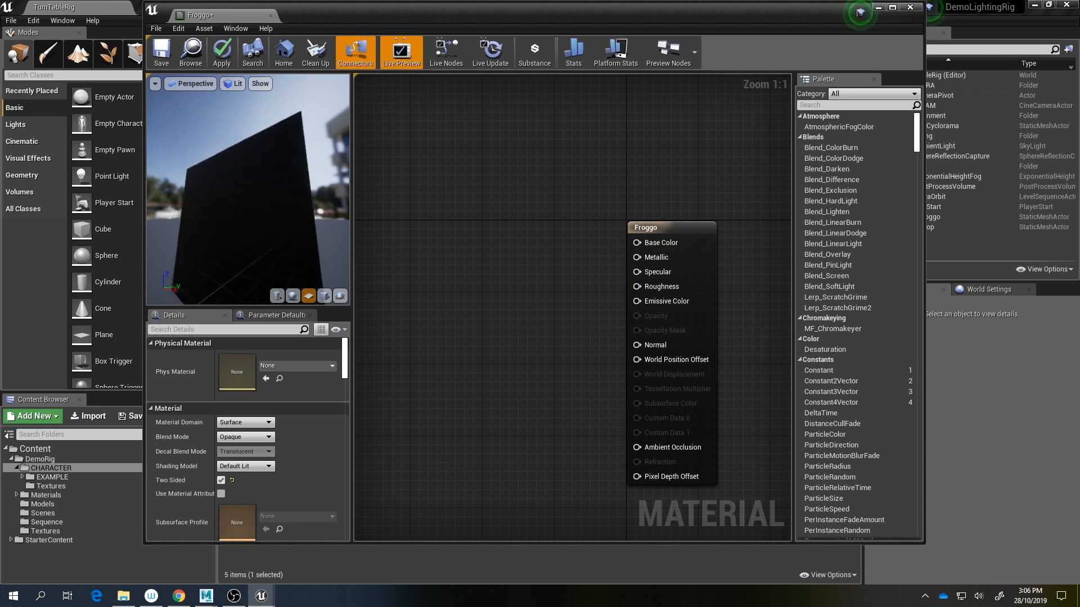
mouse_move(197, 220)
mouse_down()
mouse_move(242, 224)
mouse_move(217, 222)
mouse_move(235, 217)
mouse_up()
Step: Move the Froggo result node further right in the material graph
mouse_move(597, 301)
right_down()
mouse_move(525, 277)
mouse_move(600, 303)
right_up()
scroll(525, 278, up, 1)
drag(618, 290, 678, 314)
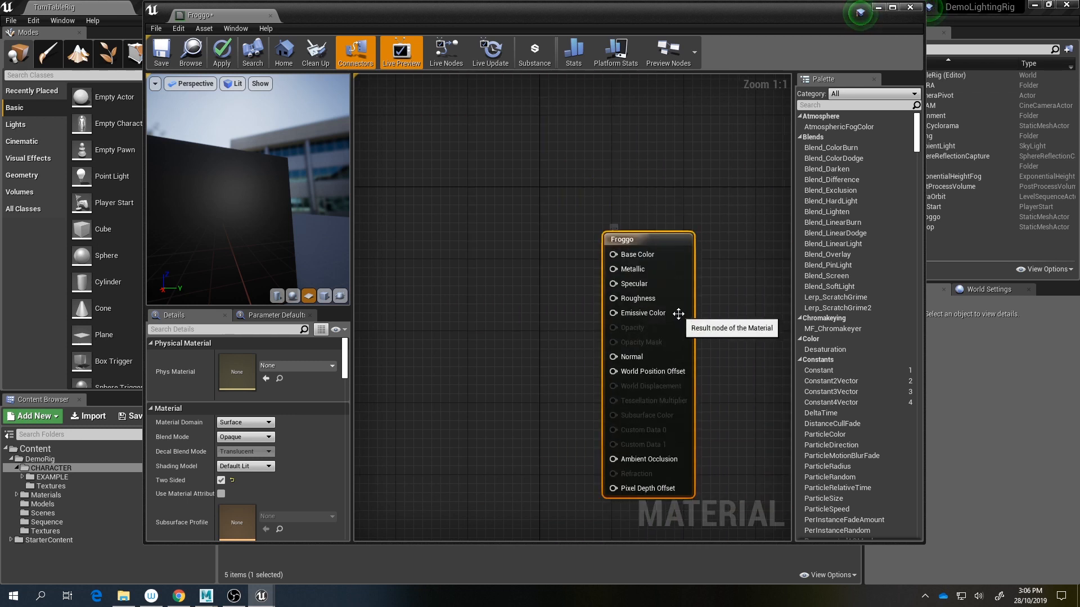
click(442, 292)
right_drag(521, 323, 479, 297)
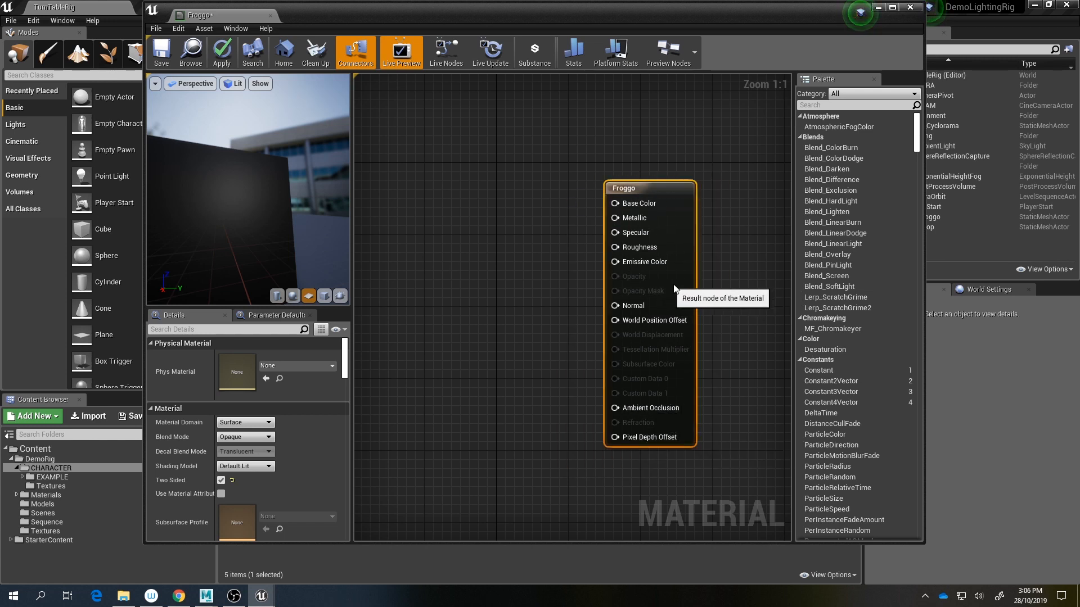
Step: Select the SK_Froggo frog mesh in the level, moving the material editor window out of the way and back
drag(486, 15, 474, 420)
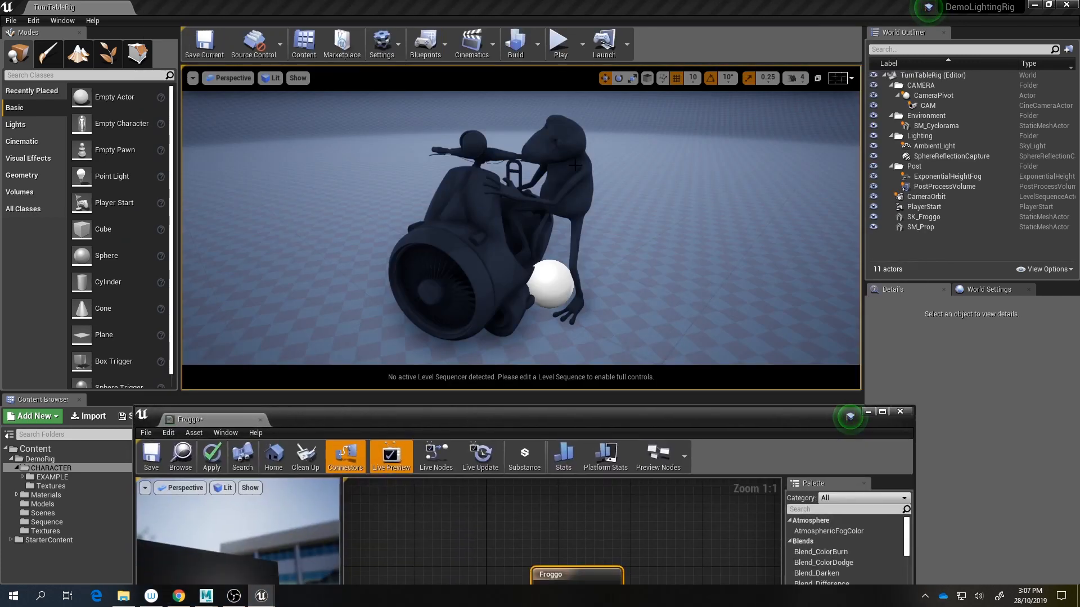
click(569, 188)
drag(622, 409, 622, 48)
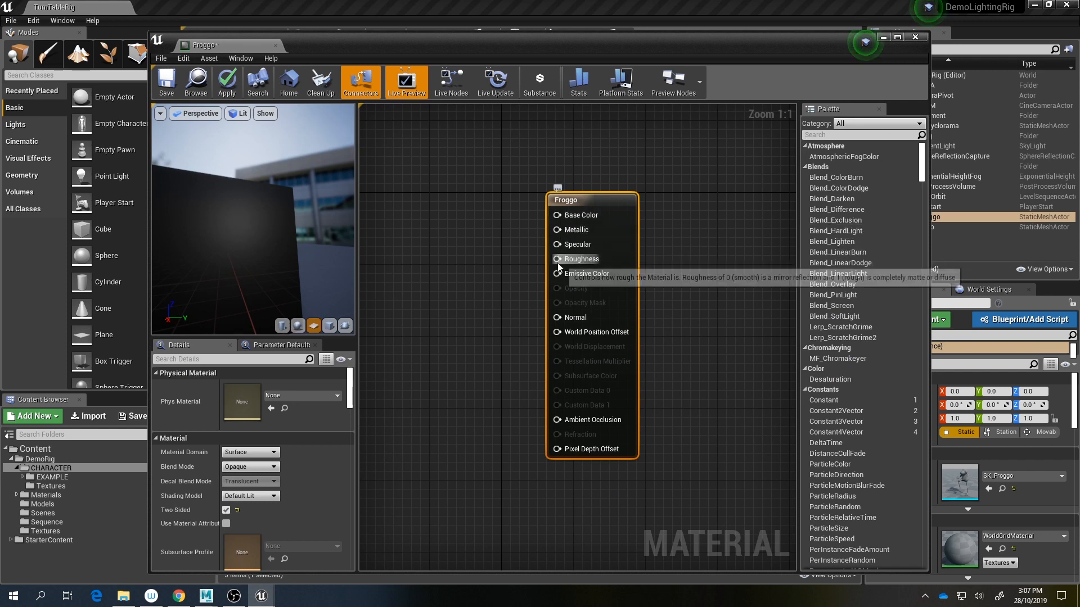
Step: Add a Constant3Vector node to the material graph and place it beside the Froggo node's Base Color input
right_drag(507, 255, 553, 254)
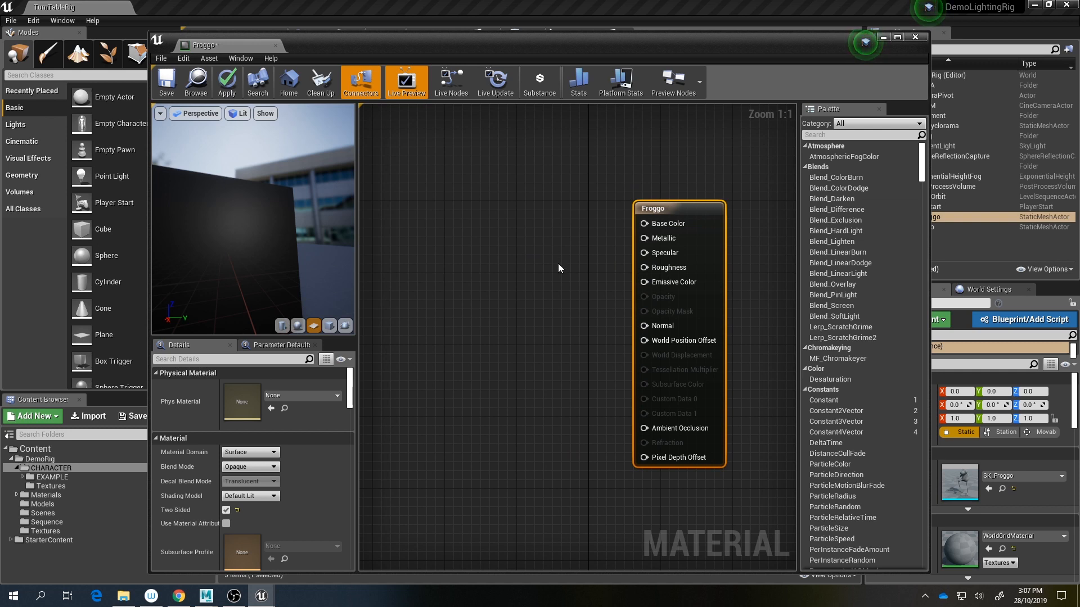
click(509, 241)
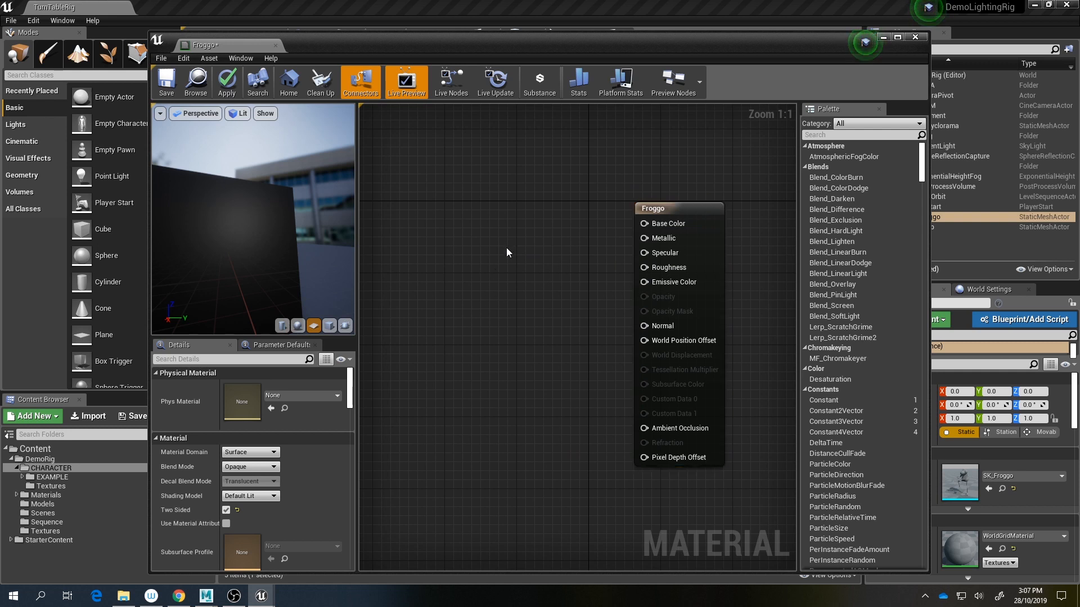
right_click(484, 241)
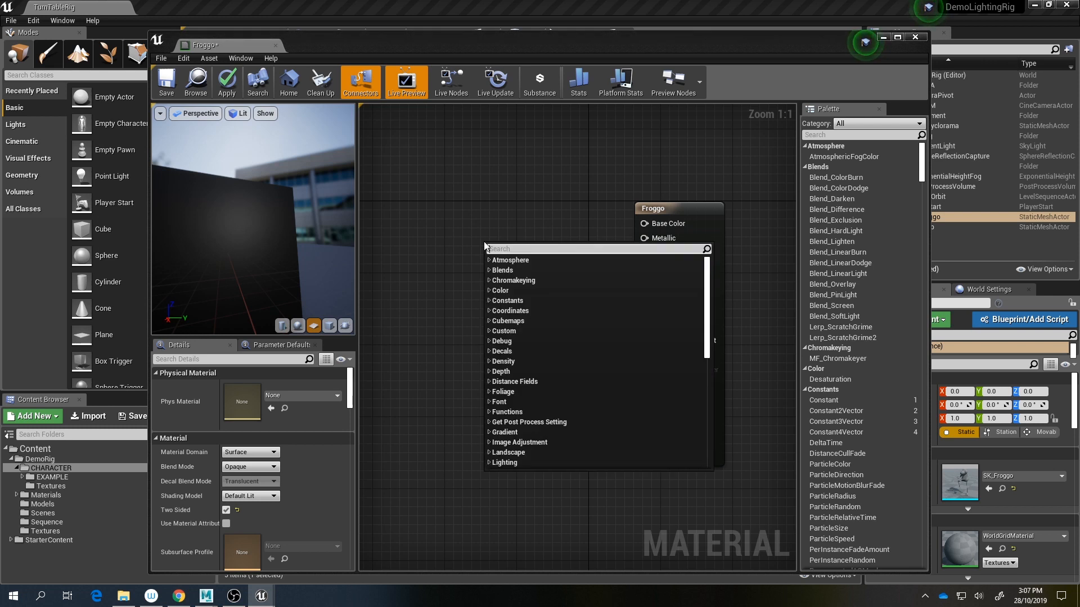
text(const)
key(Down)
key(Down)
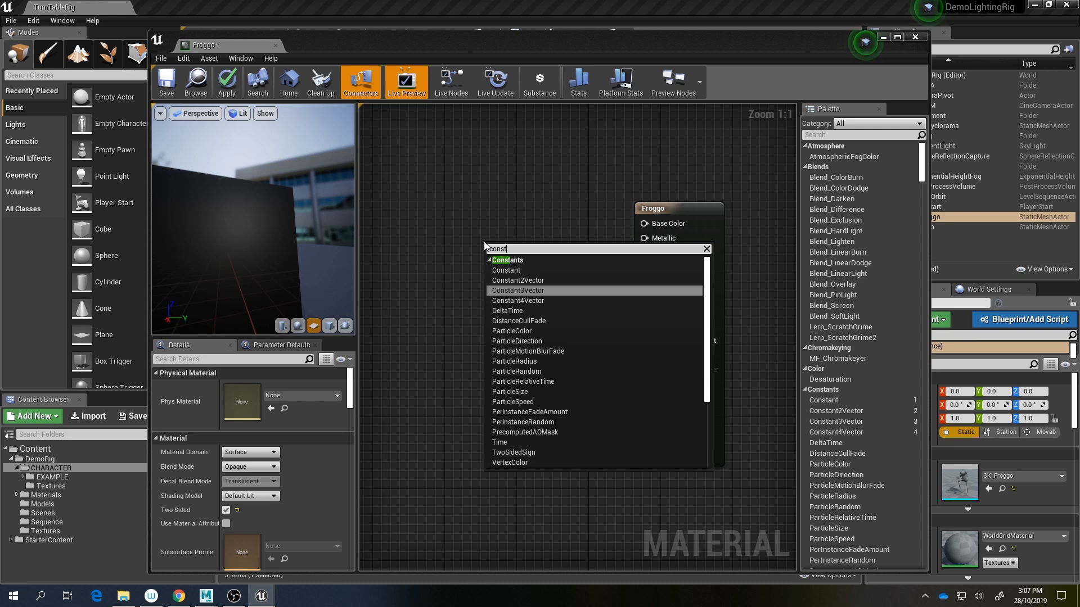
key(Return)
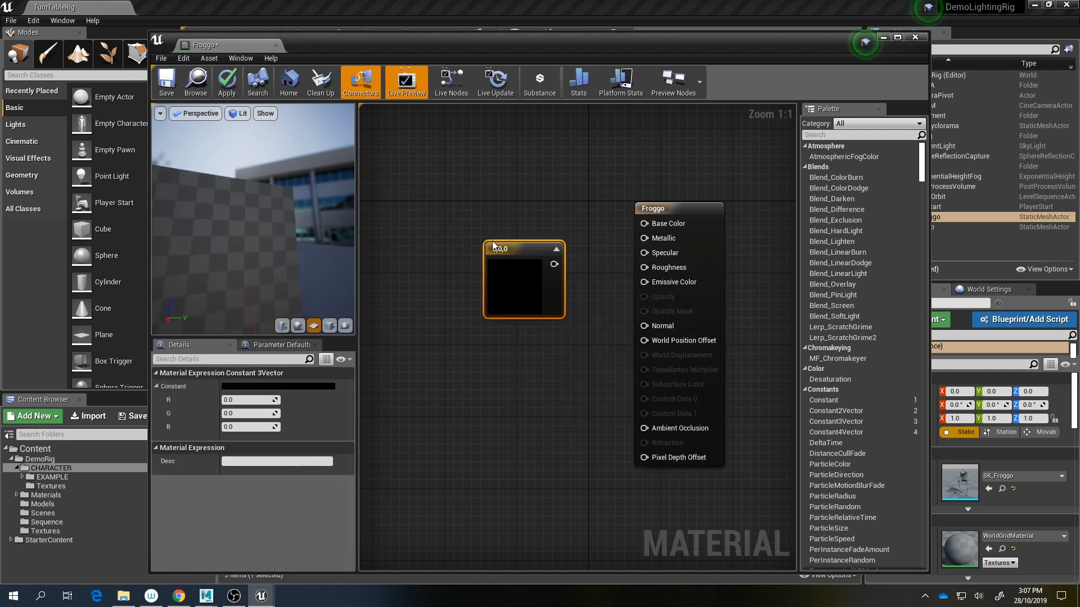
drag(525, 246, 526, 202)
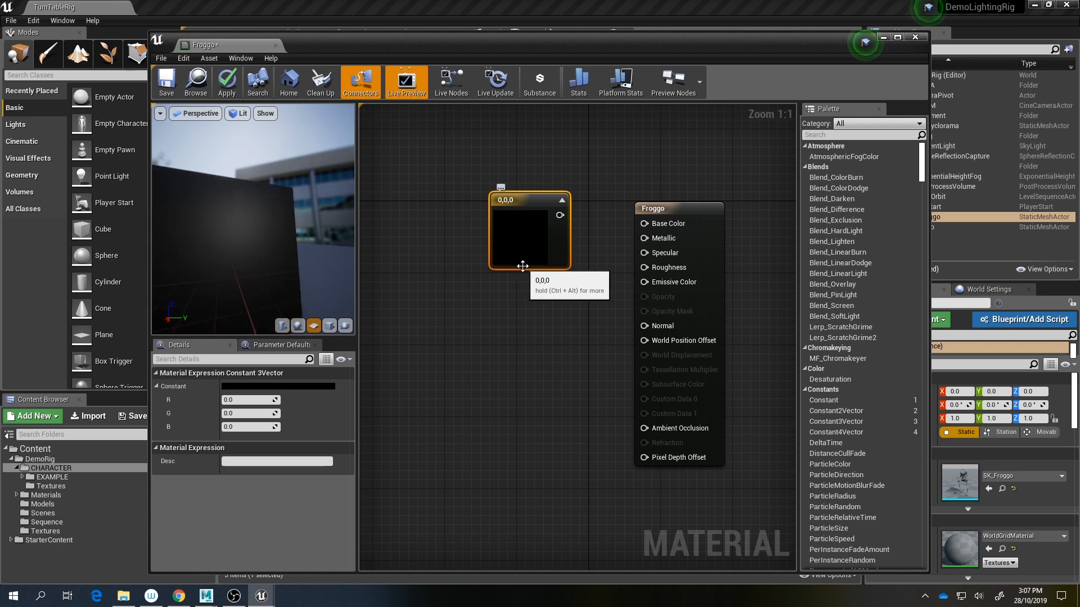
Step: Set the Constant3Vector node's colour to light green, about R 0.233, G 0.906, B 0.28
double_click(519, 230)
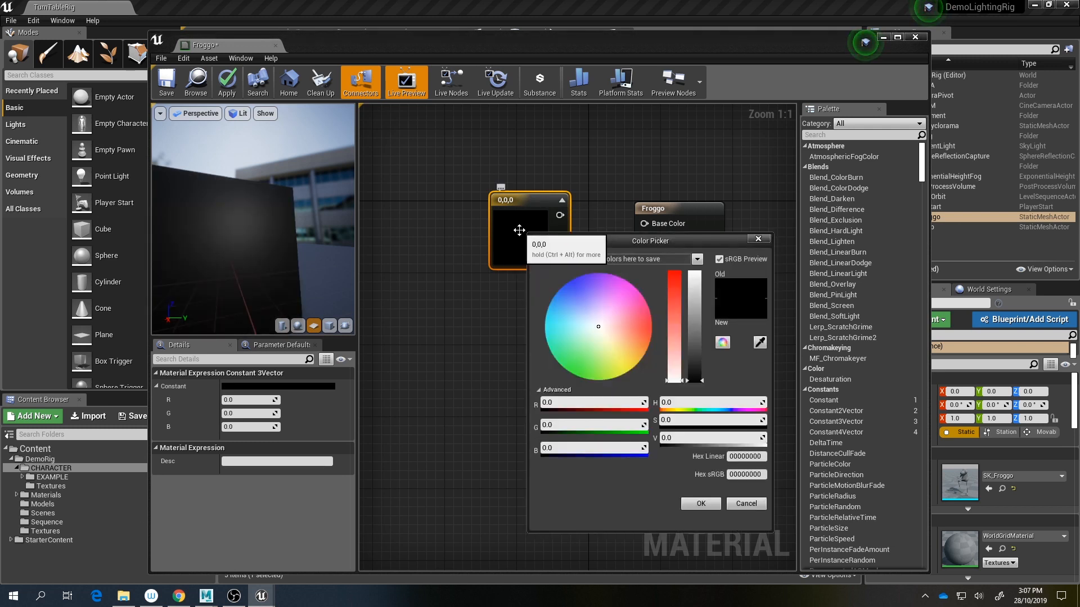
mouse_move(600, 333)
mouse_down()
mouse_move(589, 355)
mouse_move(597, 360)
mouse_move(589, 348)
mouse_up()
drag(699, 299, 700, 284)
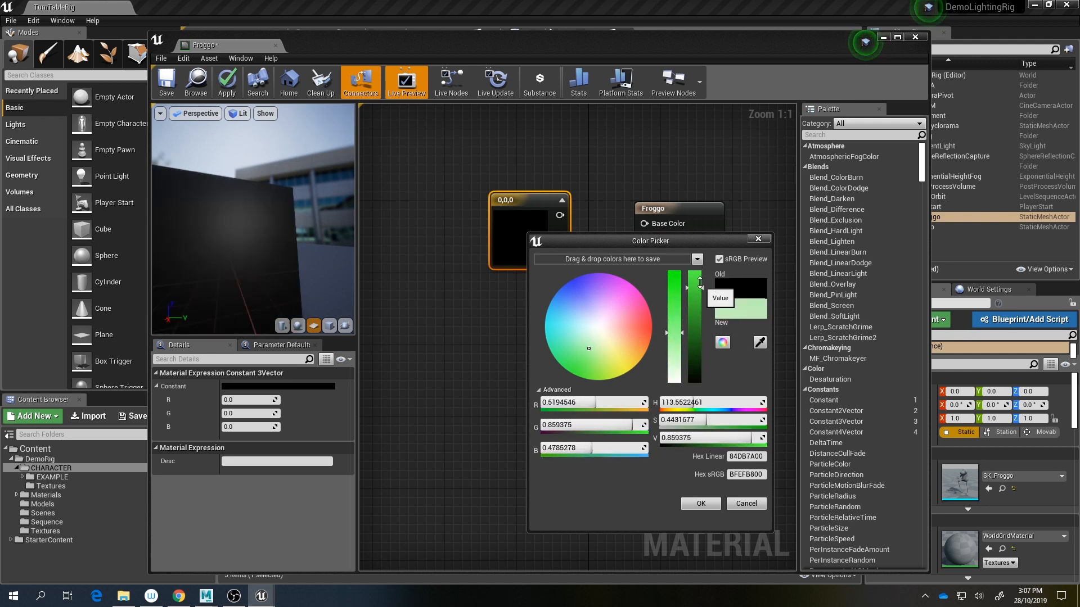
mouse_move(589, 352)
mouse_down()
mouse_move(589, 366)
mouse_move(576, 359)
mouse_up()
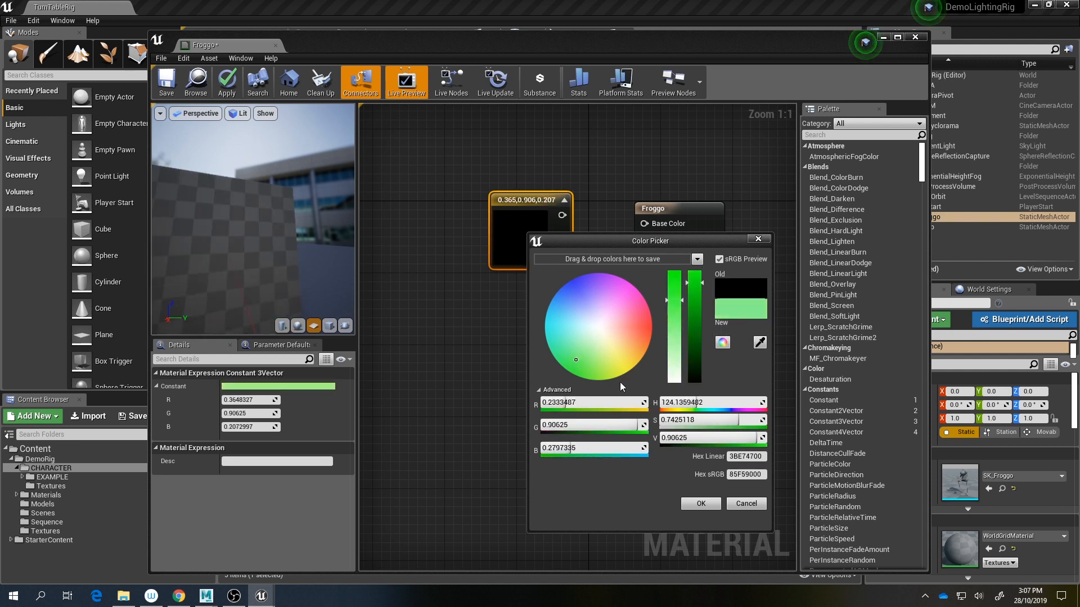
click(700, 504)
click(489, 215)
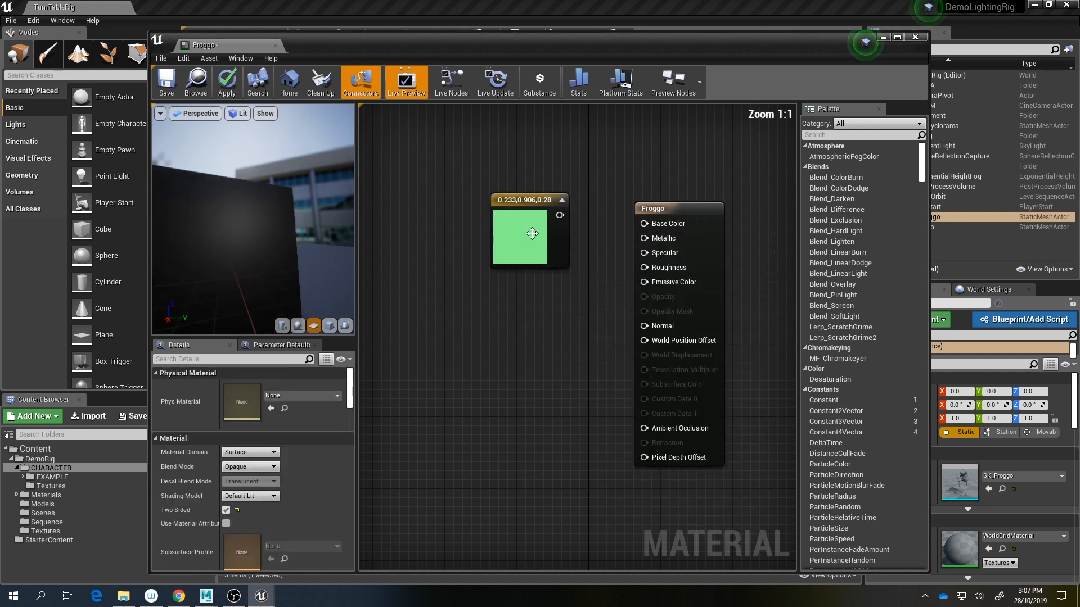
Step: Connect the green Constant3Vector node to the Froggo node's Base Color input and move the colour node higher in the graph
drag(532, 234, 649, 221)
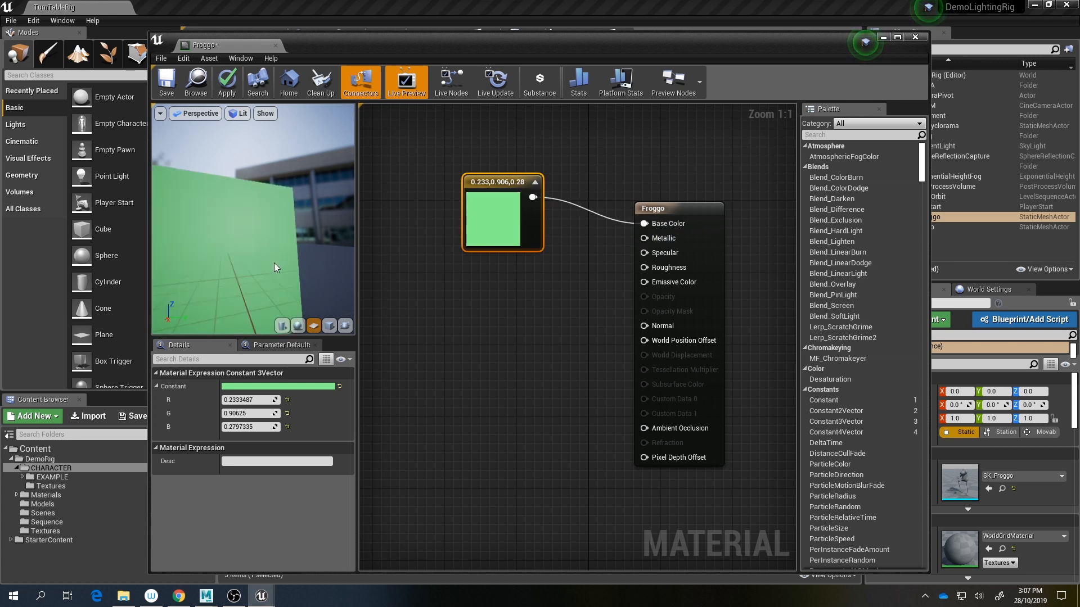
drag(274, 262, 287, 217)
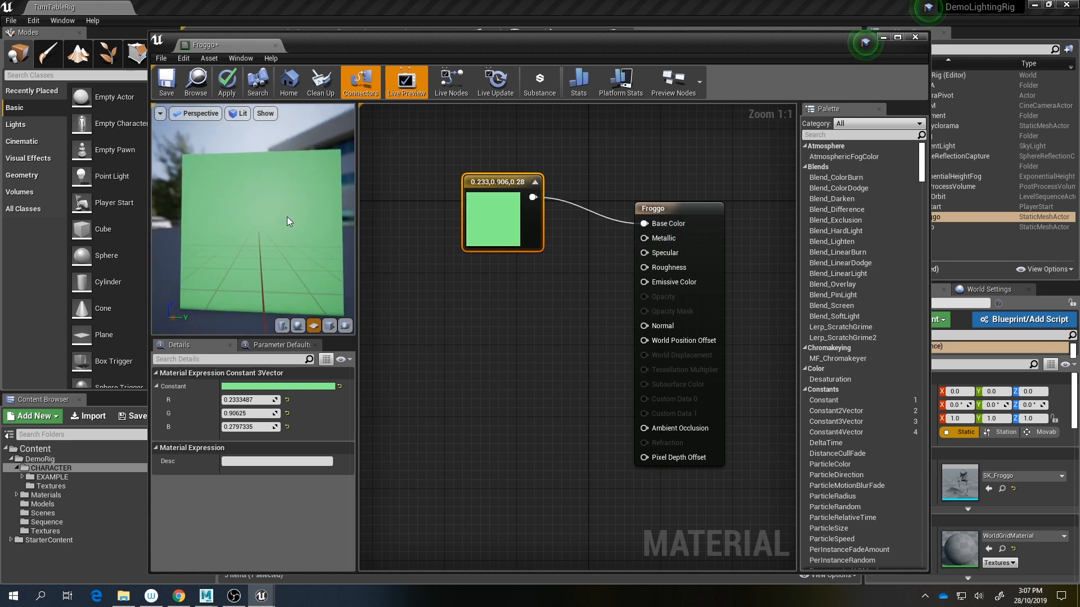
drag(511, 224, 525, 194)
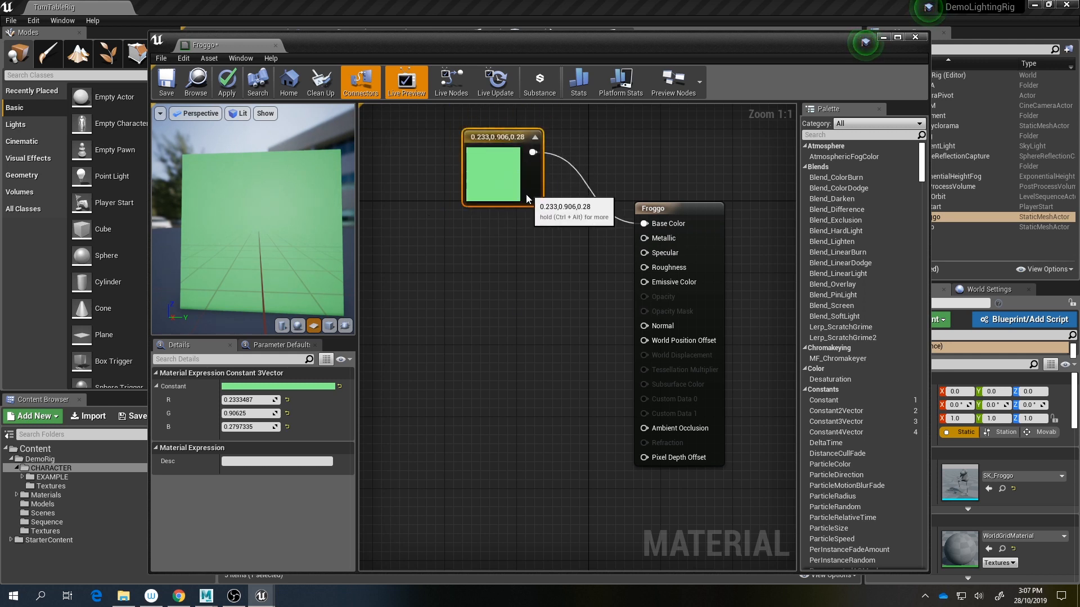
Step: Add a Constant node below the green colour node and connect it to the Froggo node's Specular input
click(559, 335)
right_click(507, 284)
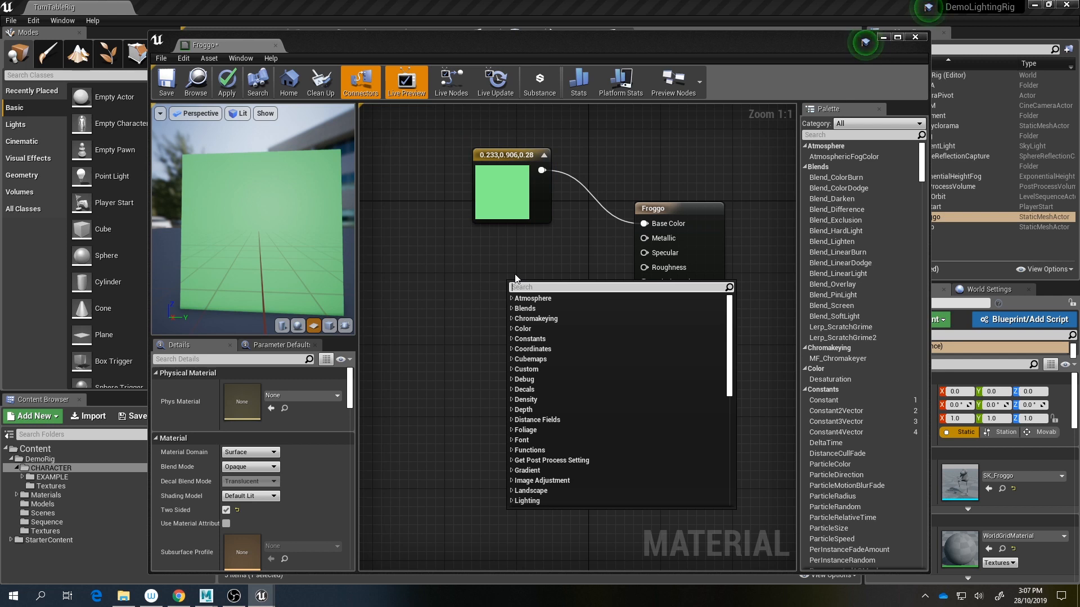
click(496, 248)
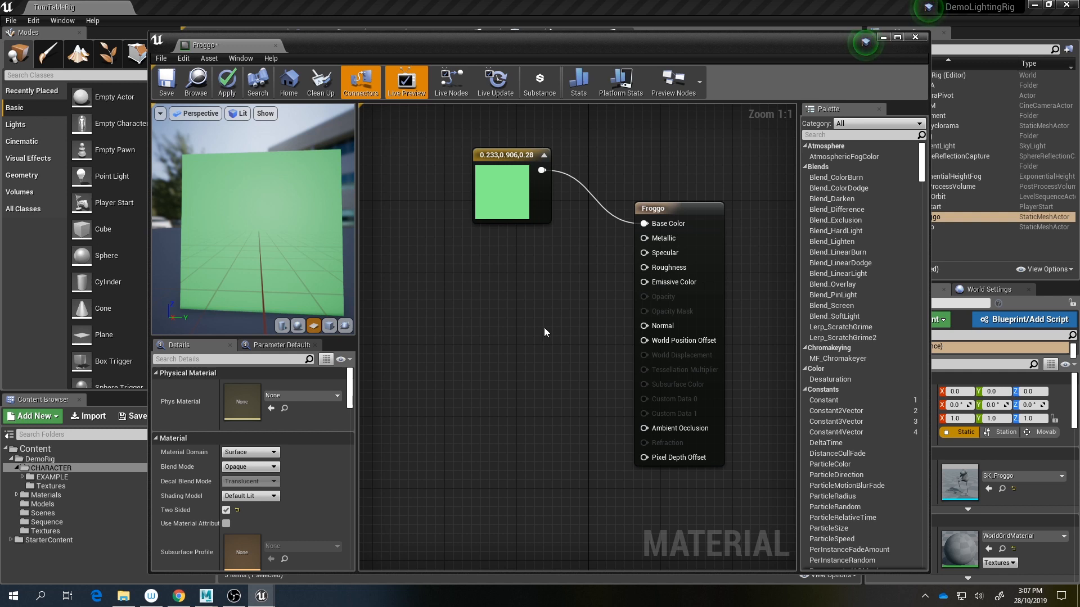
right_click(509, 267)
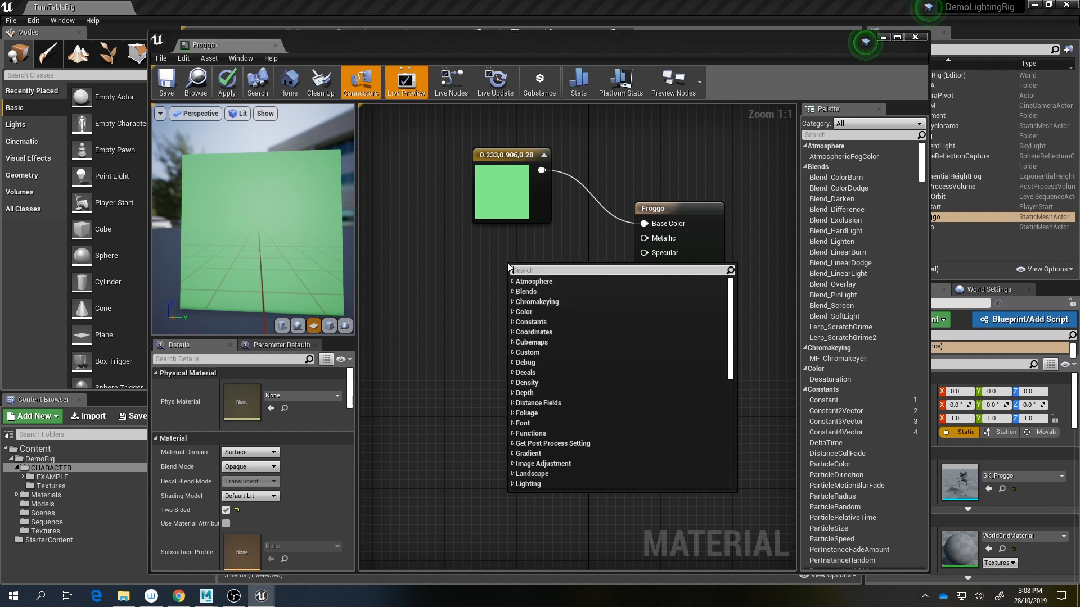
text(constant)
key(Return)
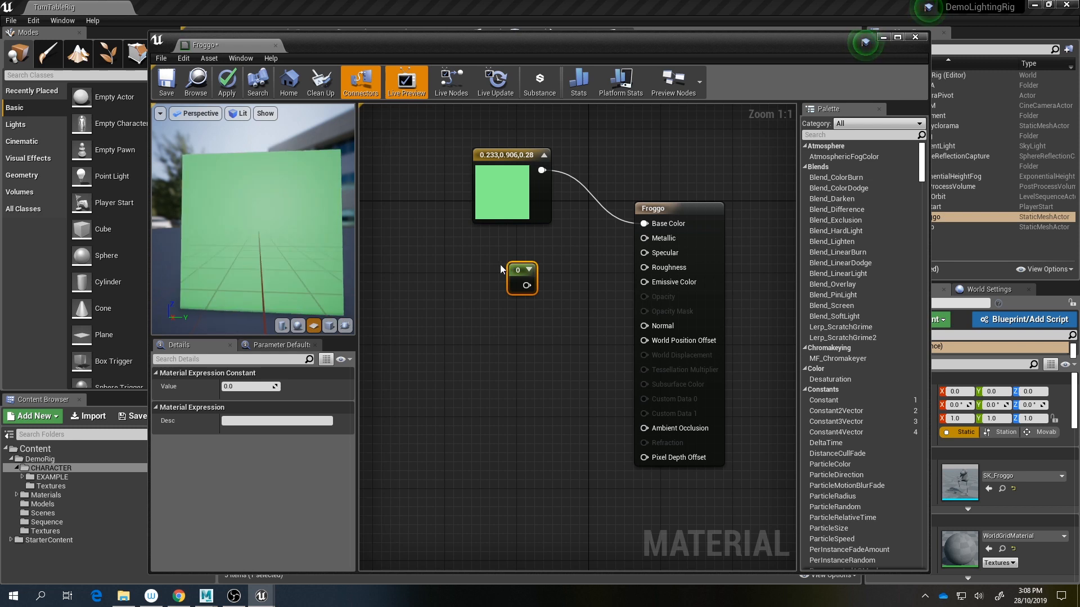
click(535, 302)
drag(519, 274, 644, 252)
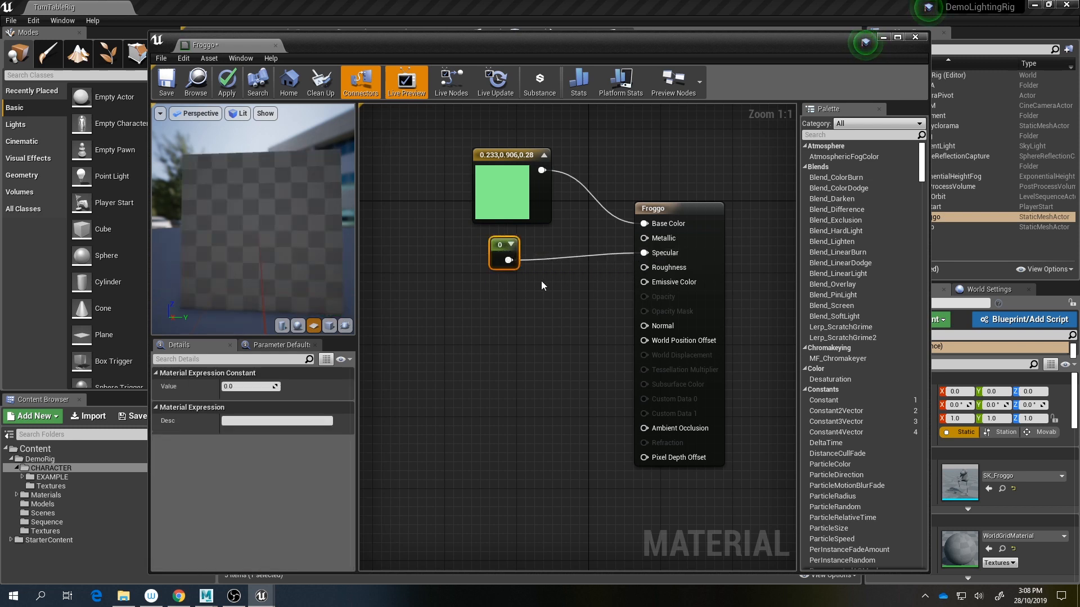
Step: Add a second Constant node beneath the specular one, connect it to the Roughness input, and align the two constants
click(490, 318)
right_click(505, 290)
text(cvo)
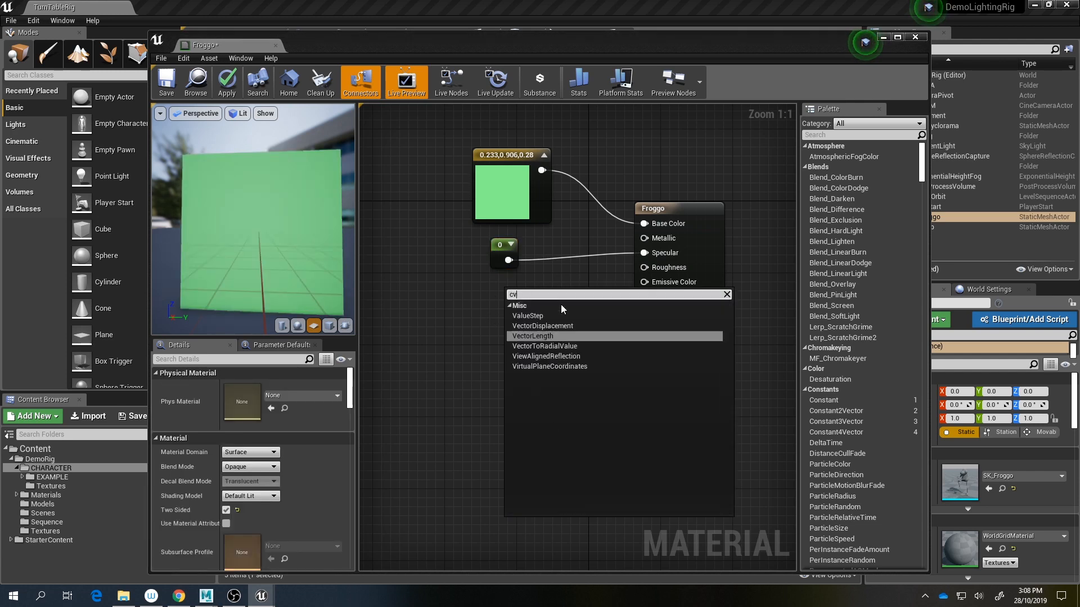
key(BackSpace)
key(BackSpace)
key(BackSpace)
text(cons)
key(Down)
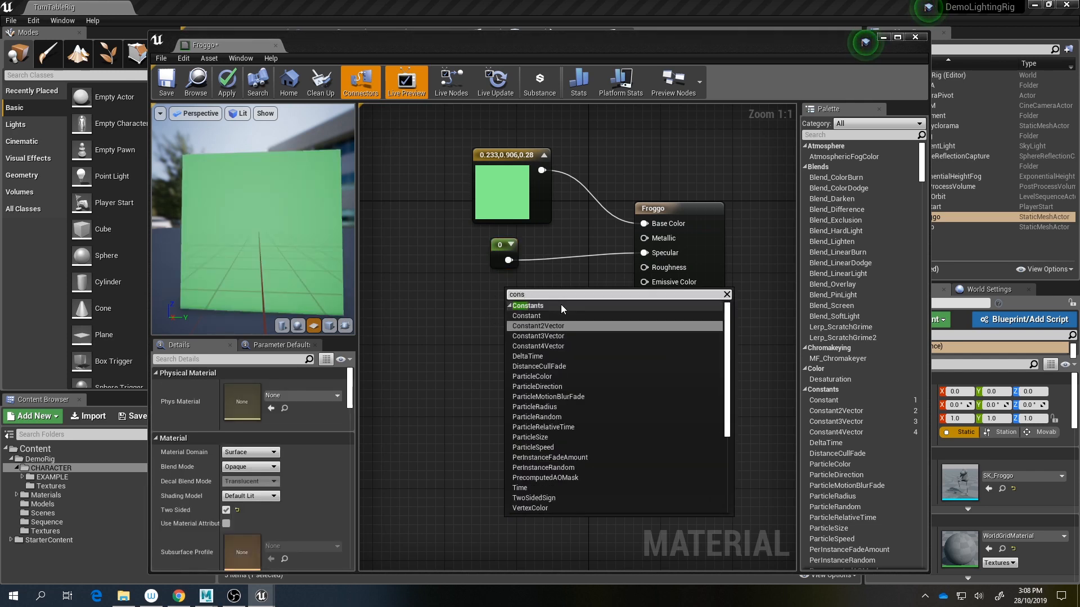
key(Return)
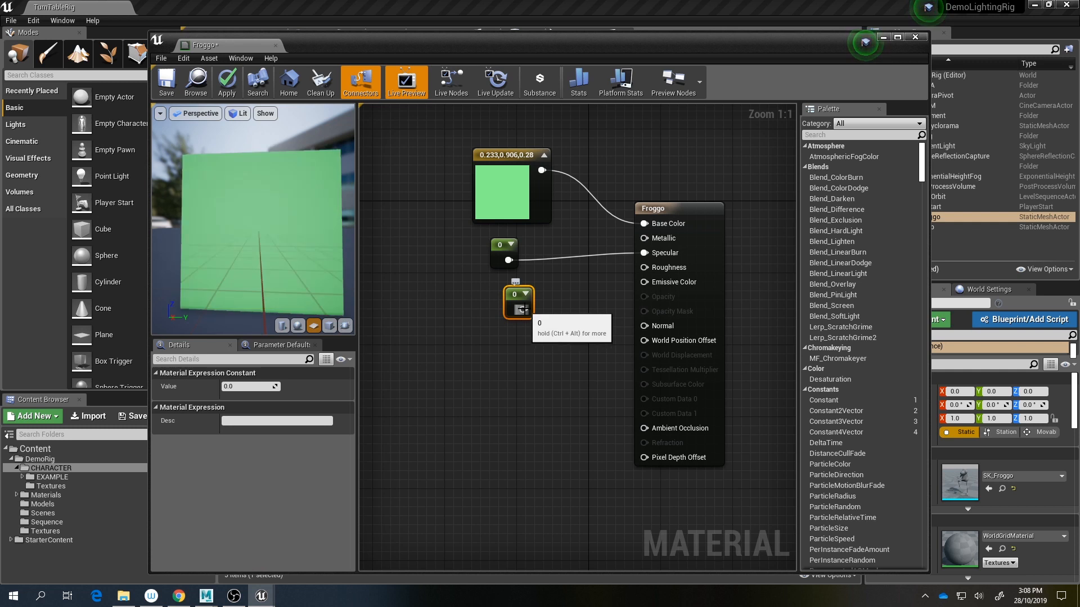
drag(523, 309, 644, 267)
drag(508, 295, 494, 291)
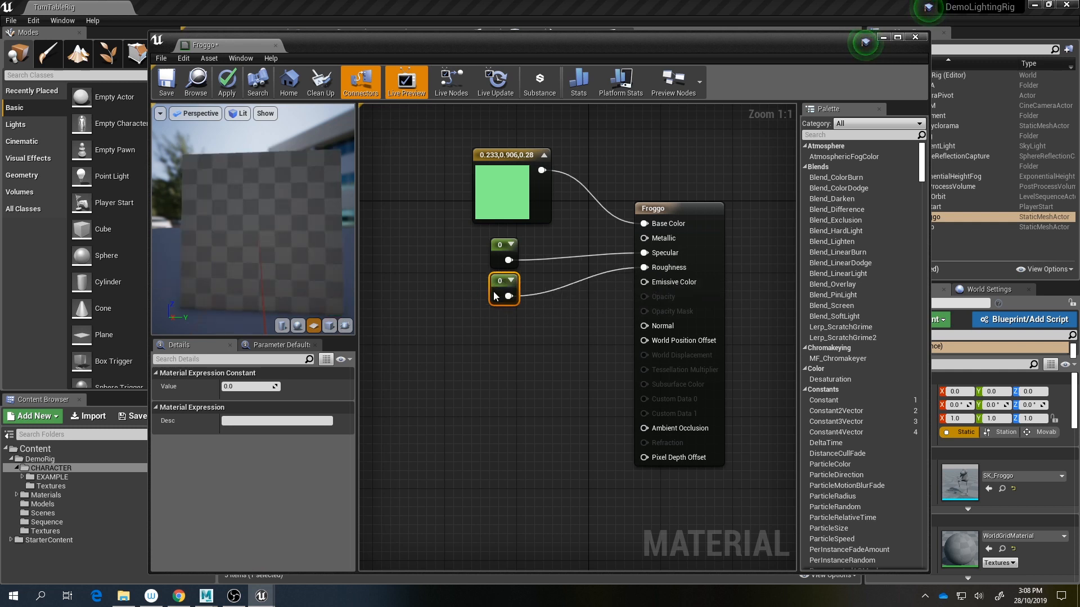
click(403, 349)
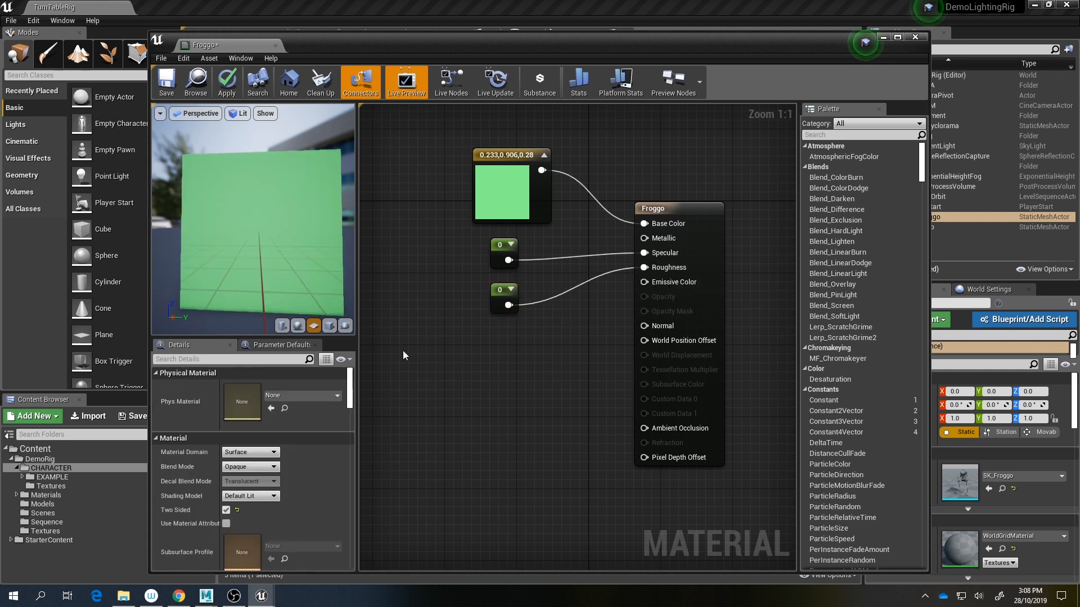
Step: Set the specular Constant's value to 1 and check the reflections on the preview plane
click(503, 266)
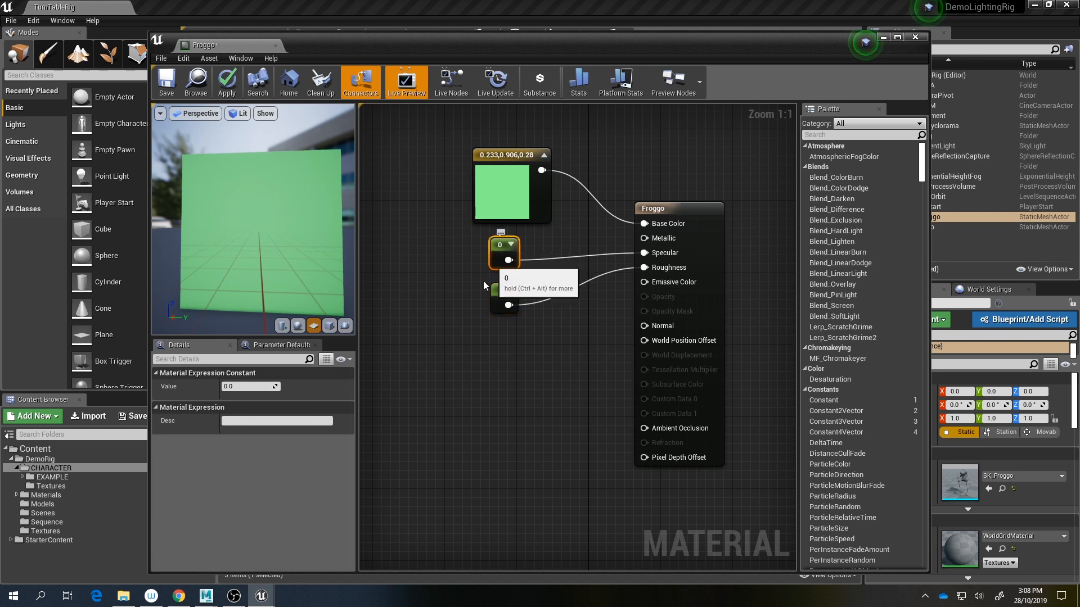
click(243, 387)
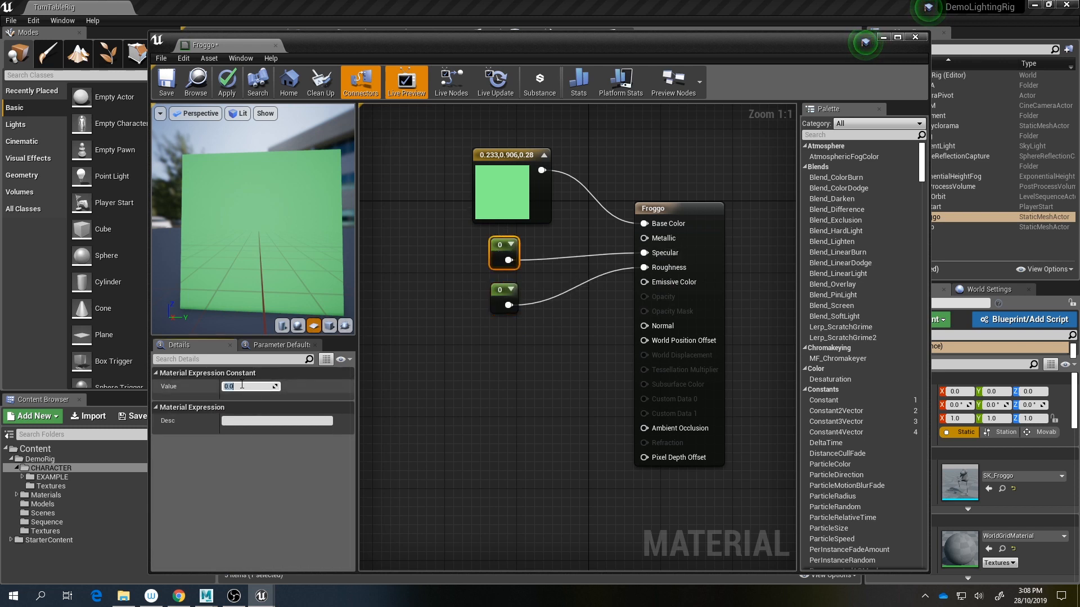
text(1)
key(Return)
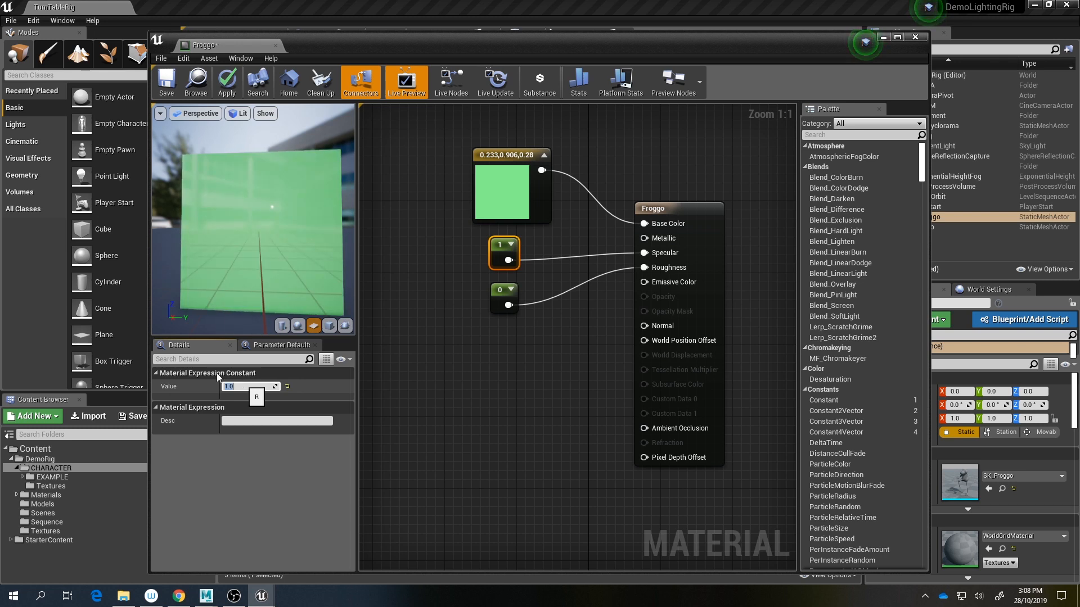
right_drag(268, 255, 500, 298)
mouse_move(229, 187)
mouse_down()
mouse_move(264, 169)
mouse_move(229, 187)
mouse_up()
Step: Change the Constant3Vector base colour to near-white, about R 0.822, G 0.906, B 0.869
click(484, 224)
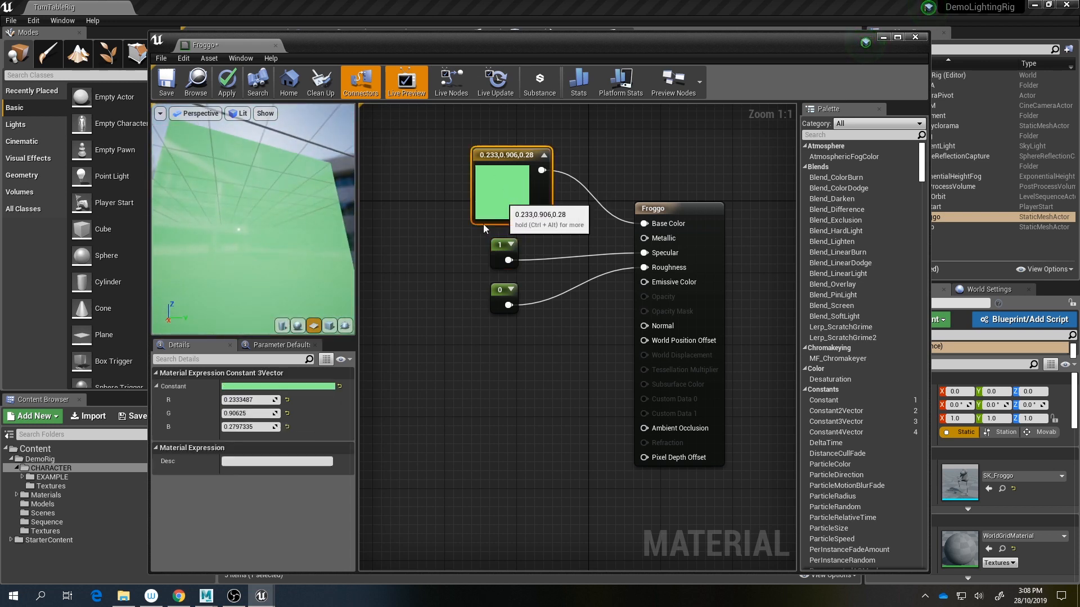
click(264, 386)
click(438, 416)
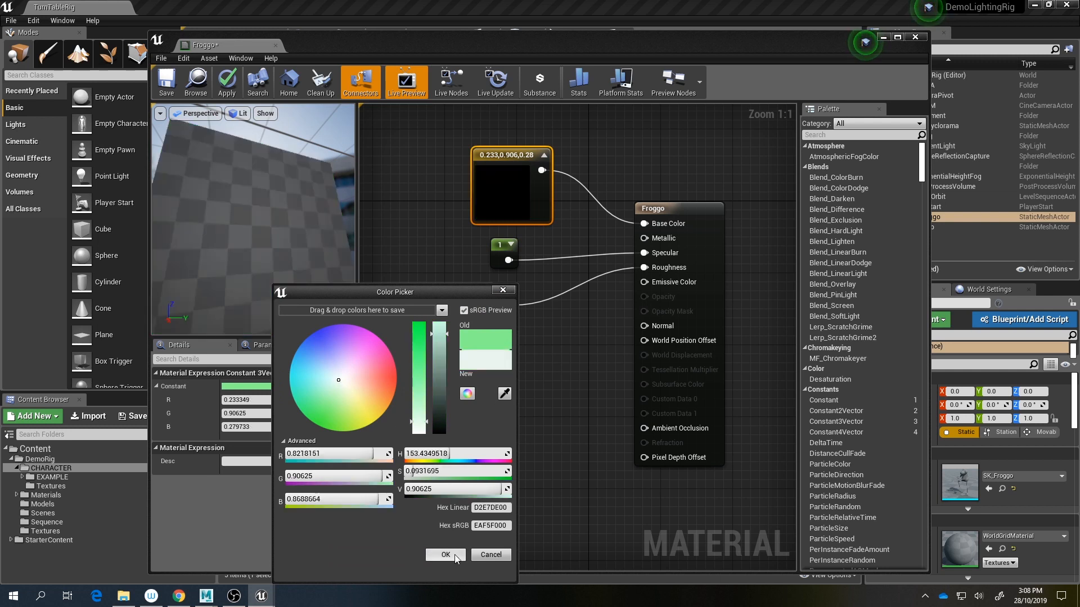
click(446, 555)
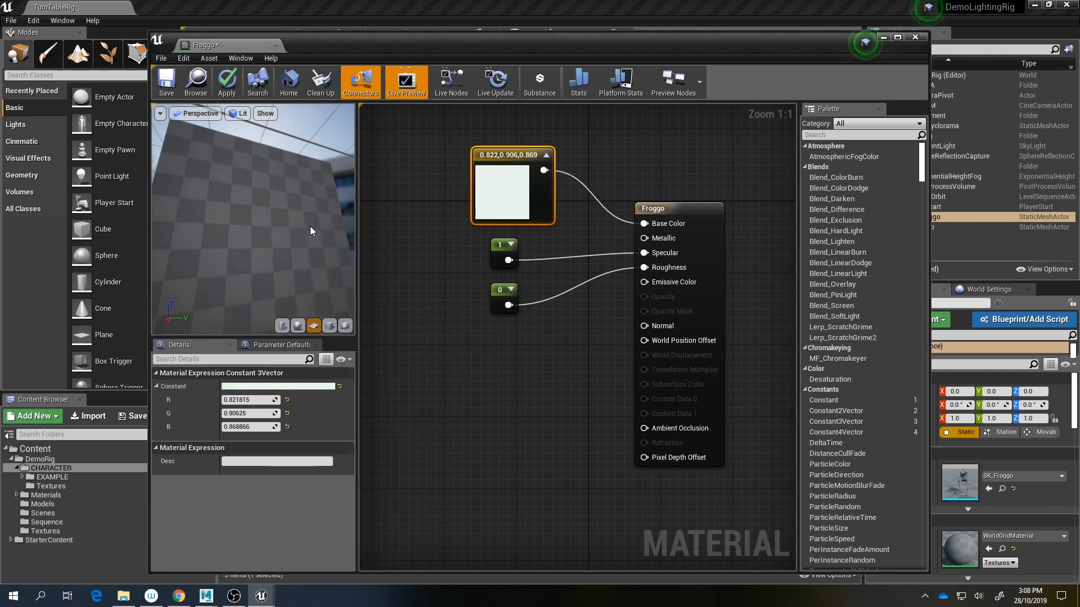
Step: Examine the reflections on the near-white preview plane from several angles and distances
drag(309, 226, 234, 126)
right_drag(398, 254, 336, 231)
right_drag(304, 225, 282, 202)
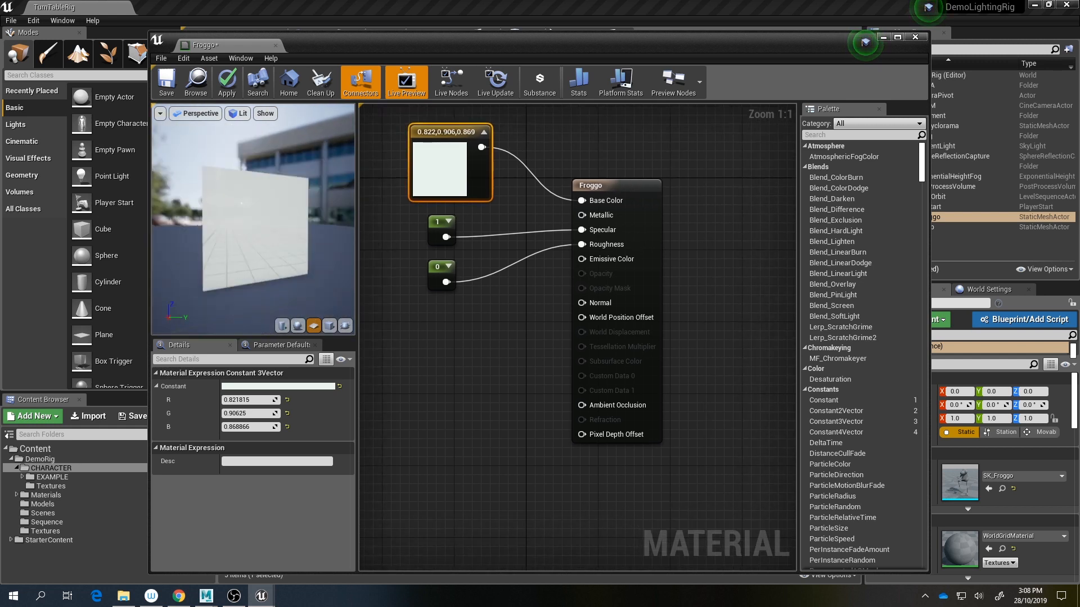
drag(281, 202, 197, 210)
drag(304, 247, 336, 259)
right_drag(336, 259, 348, 298)
drag(336, 259, 315, 236)
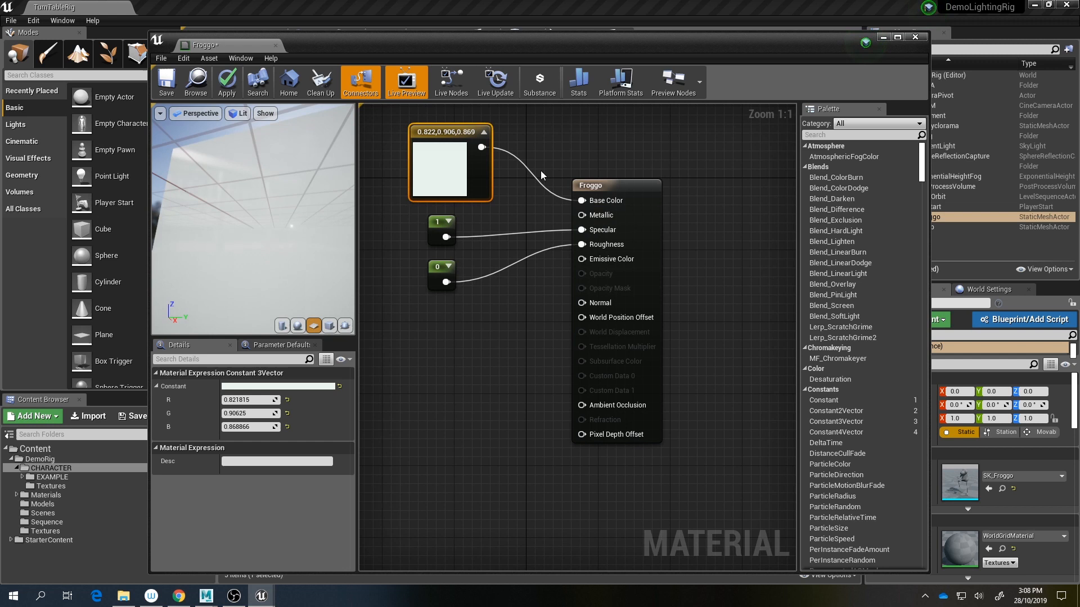
Step: Set the Constant3Vector base colour to near-black, about R 0.009, G 0.010, B 0.010, and widen the material preview
click(325, 388)
drag(486, 382, 488, 431)
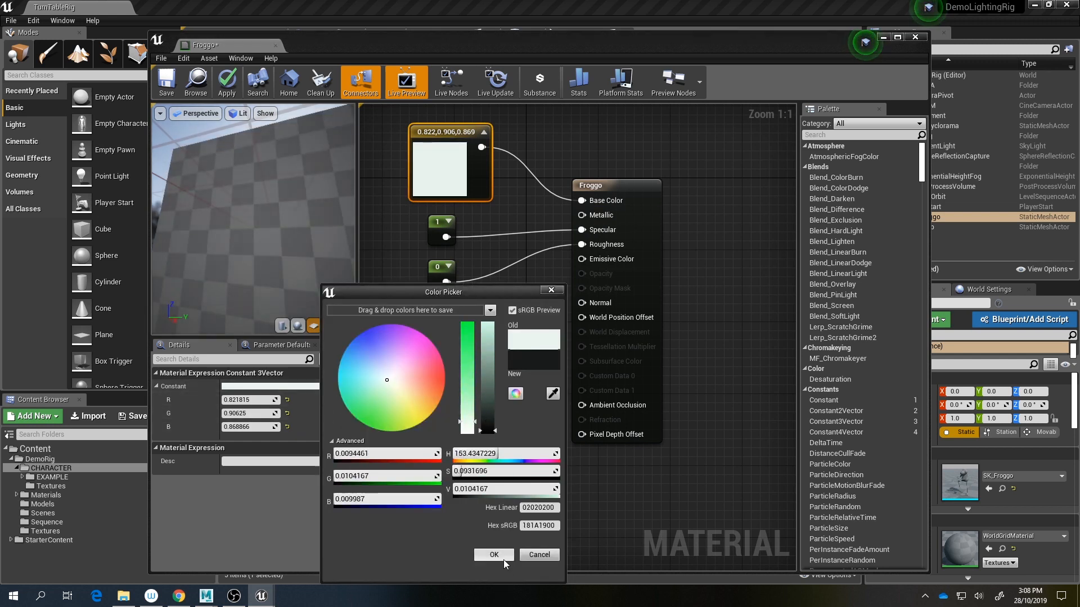
click(493, 555)
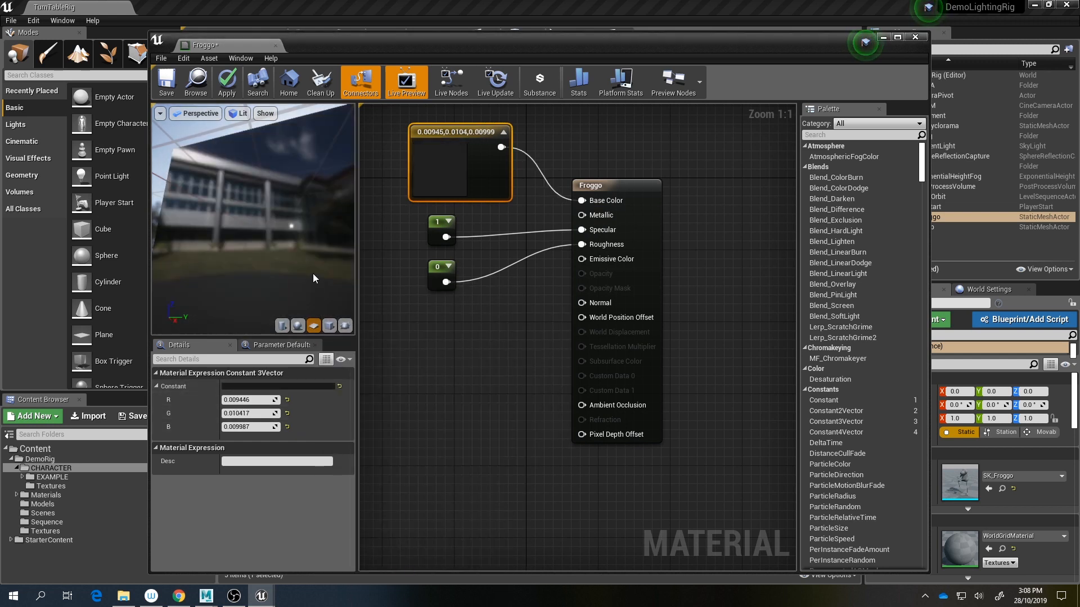
drag(313, 274, 360, 267)
drag(281, 242, 247, 249)
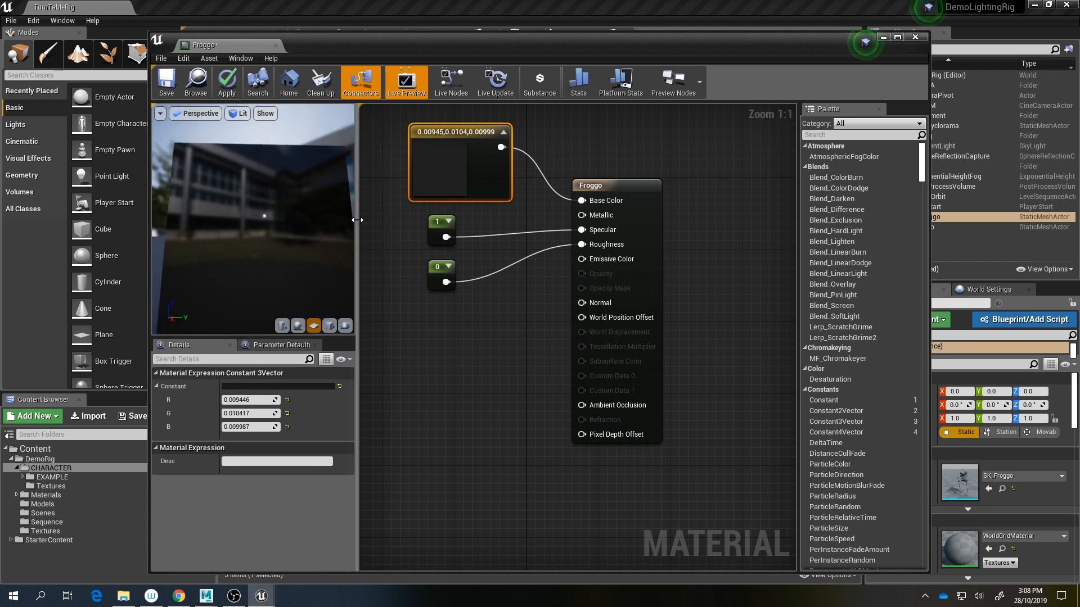
drag(357, 221, 416, 221)
right_drag(499, 293, 567, 334)
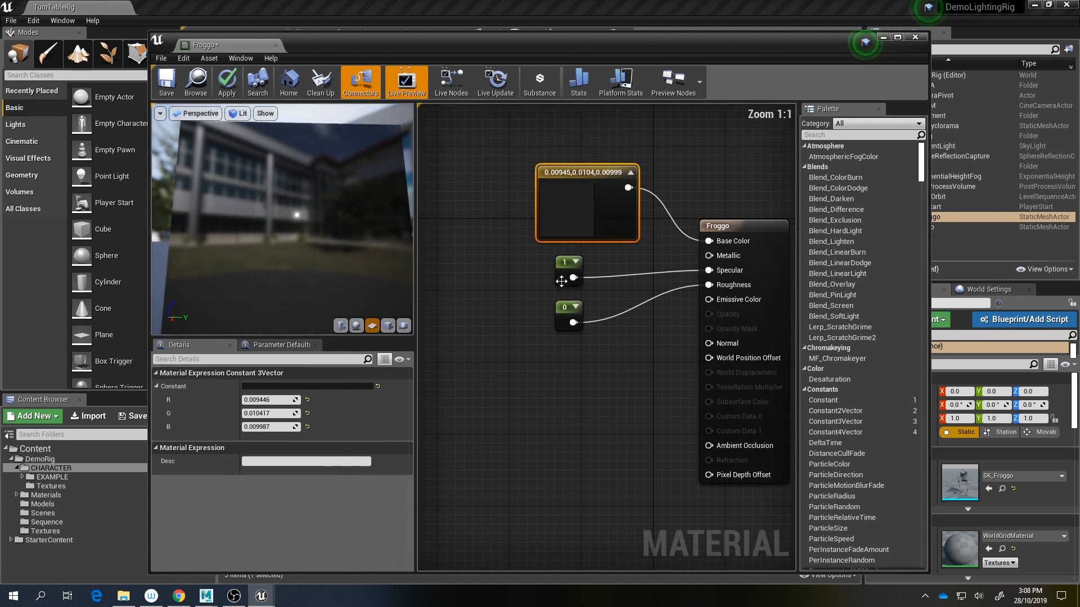
Step: Set the roughness Constant's value to 1 and check the surface in the preview
click(564, 319)
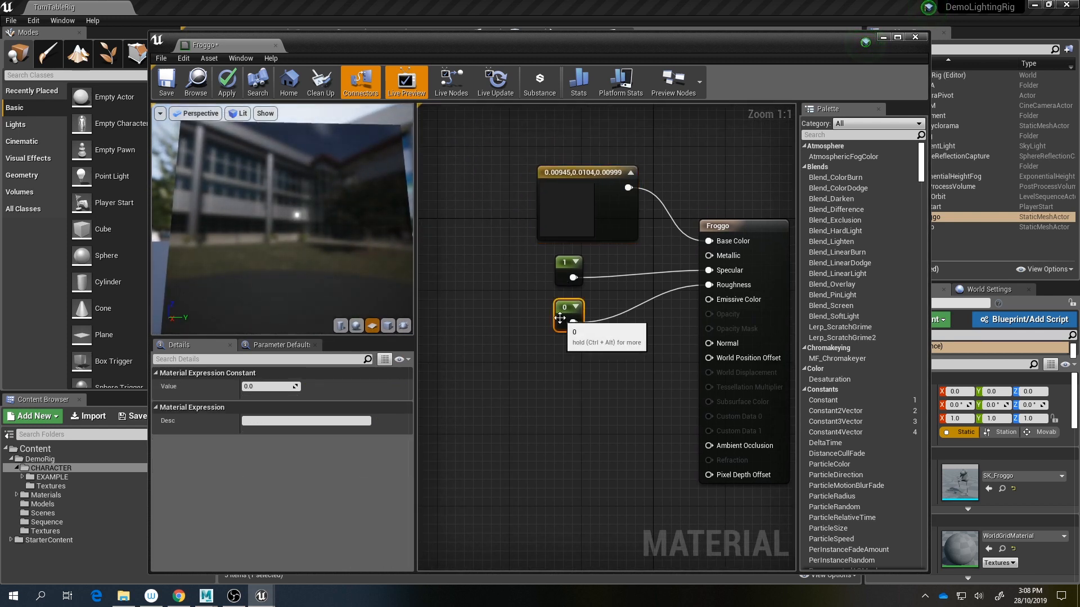
click(266, 386)
text(1)
key(Return)
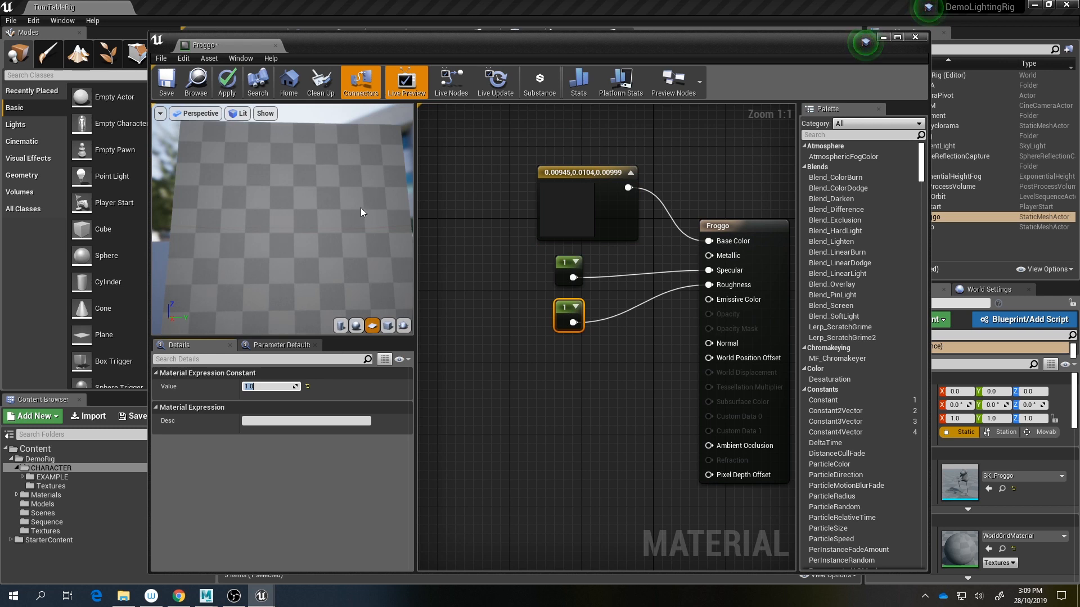
drag(360, 208, 324, 221)
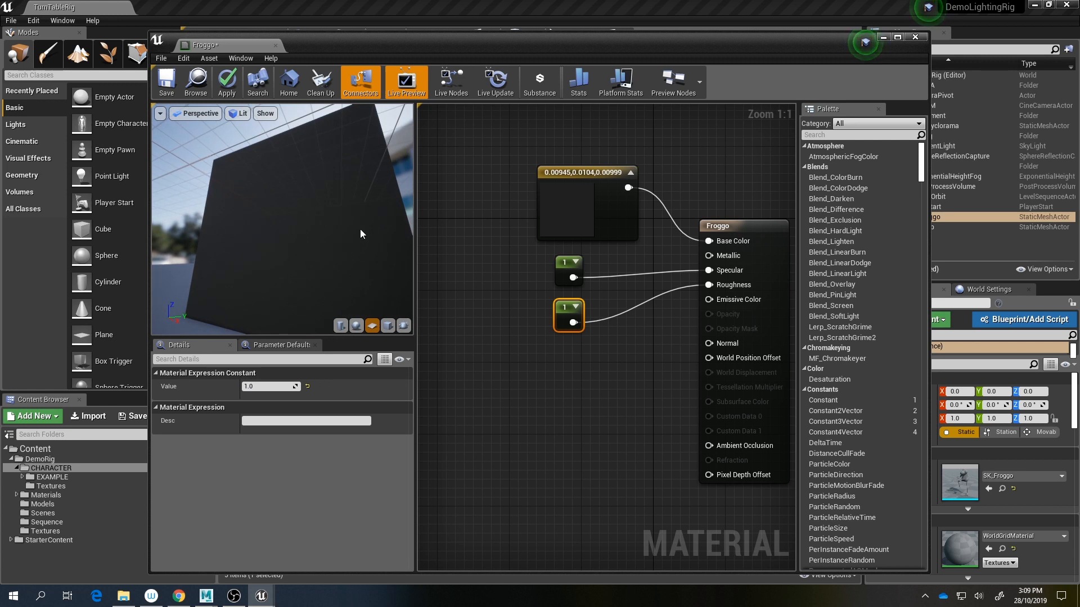
Step: Set the roughness Constant's value to 0.25
click(269, 386)
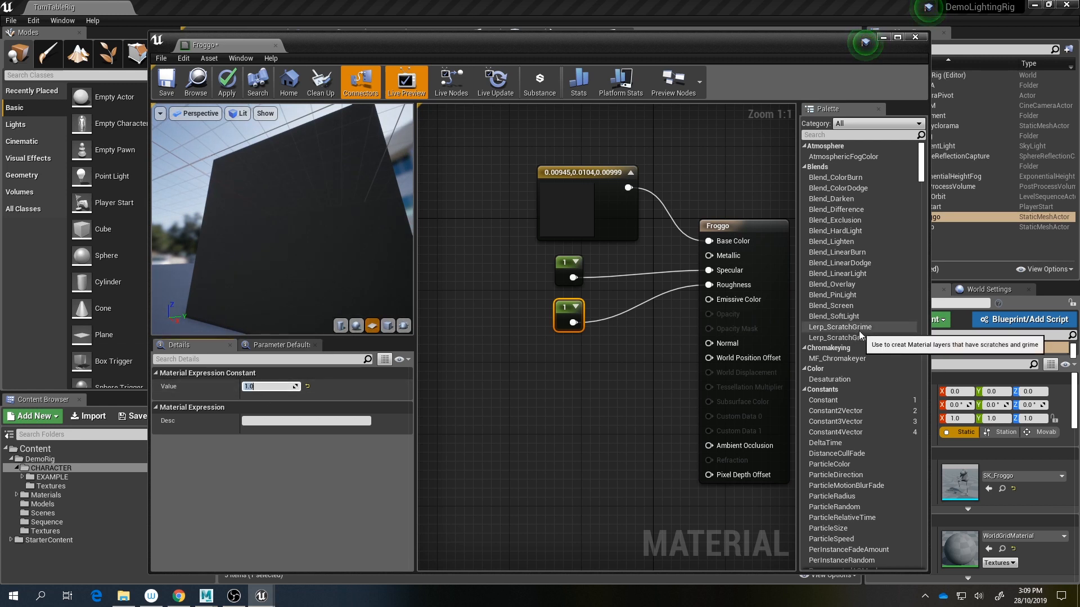
text(0.25)
key(Return)
Step: Set the specular Constant's value to 0.15 and check the highlight on the preview plane
click(554, 262)
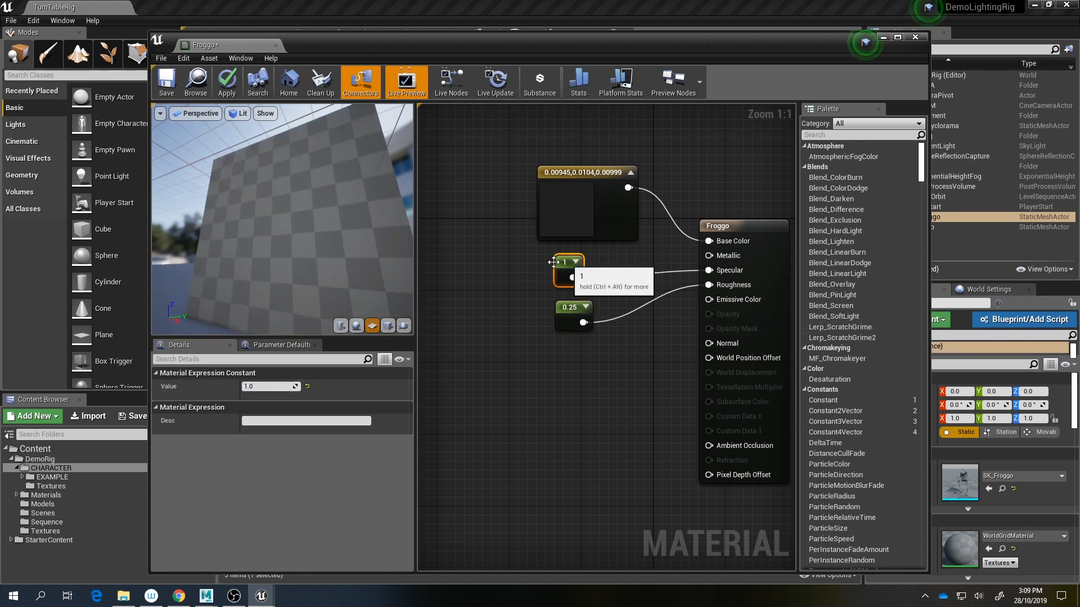
click(270, 386)
text(0.15)
key(Return)
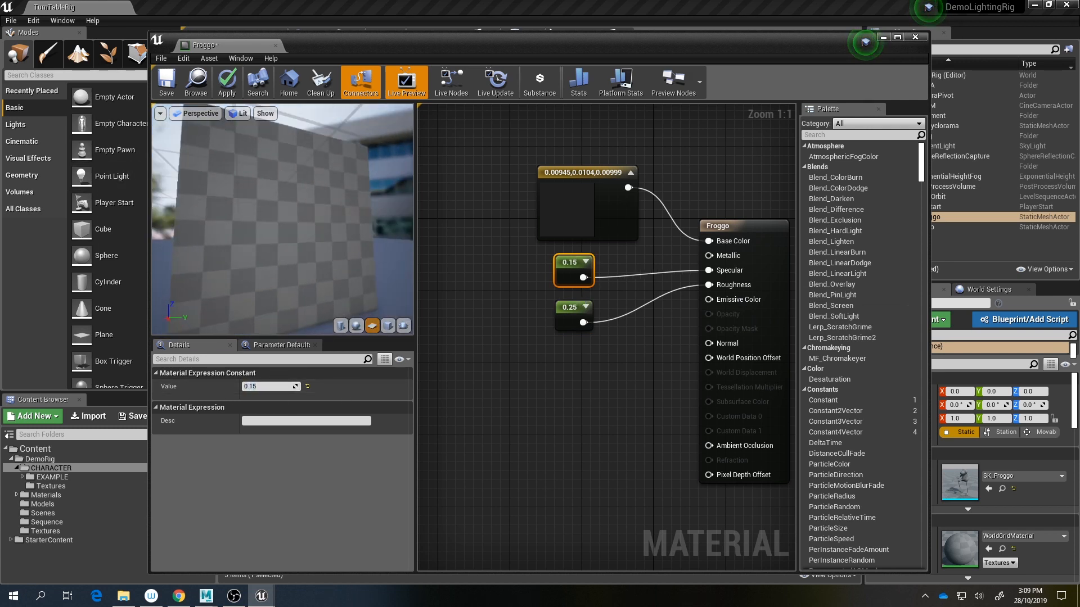
mouse_move(292, 244)
mouse_down()
mouse_move(284, 287)
mouse_move(288, 264)
mouse_up()
Step: Set the roughness Constant's value to 0.6 and check the surface in the preview
click(571, 315)
click(273, 387)
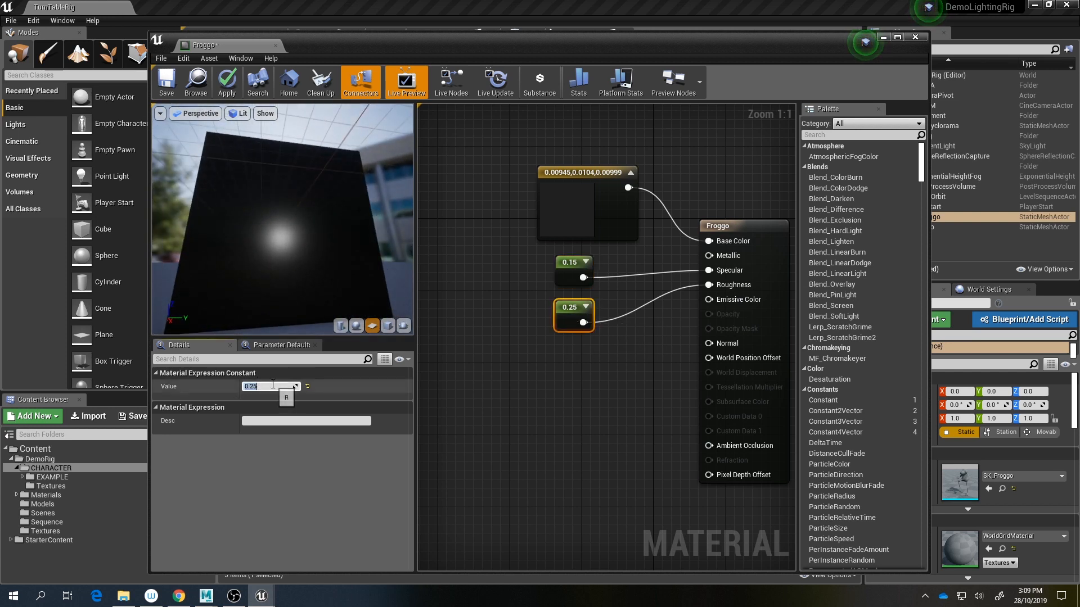
text(0.36)
key(Return)
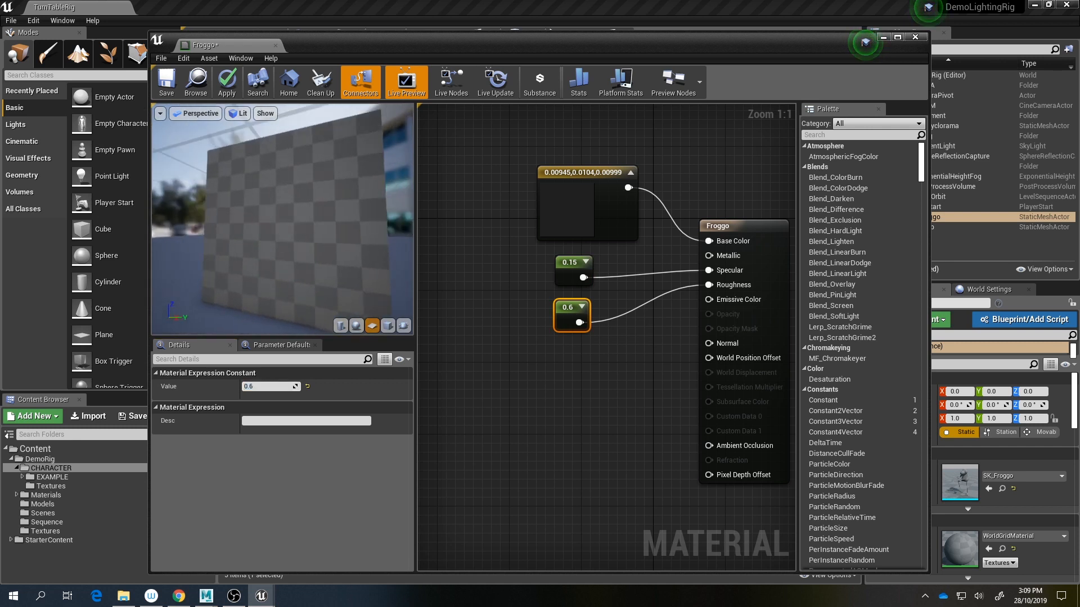
drag(335, 225, 306, 252)
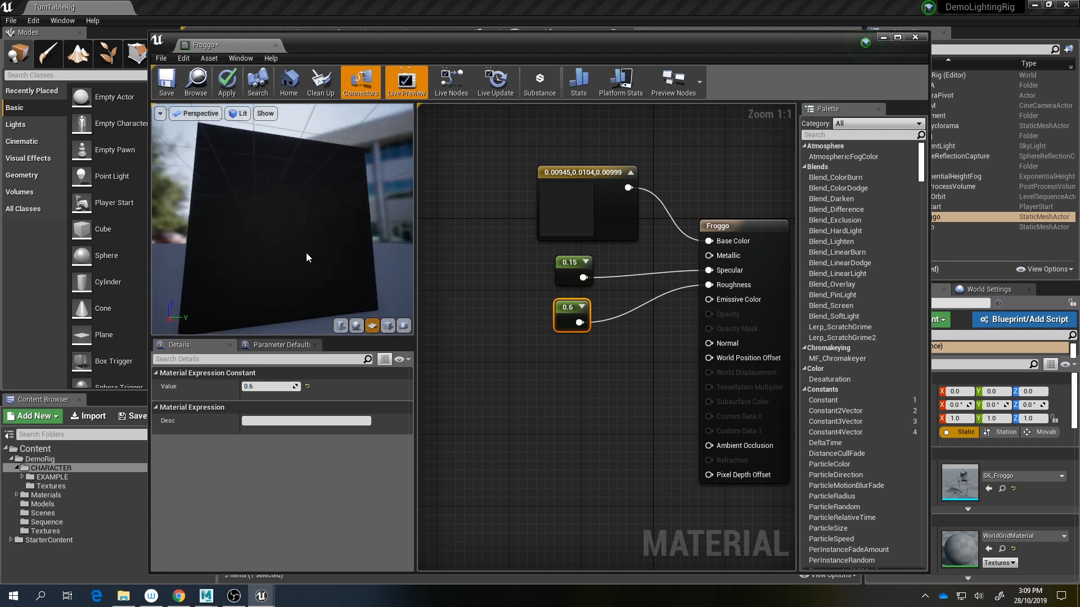
Step: Set the roughness Constant's value to 0.5
click(270, 386)
text(0.5)
key(Return)
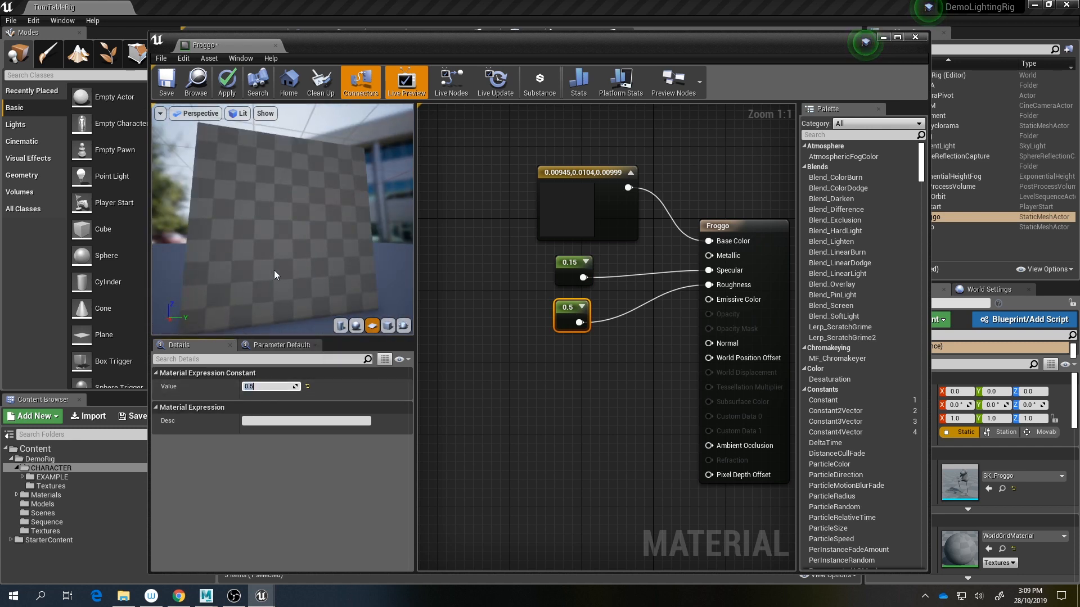
Step: Change the base colour Constant3Vector to a bright green of about R 0.214, G 0.667, B 0.128
drag(274, 270, 329, 256)
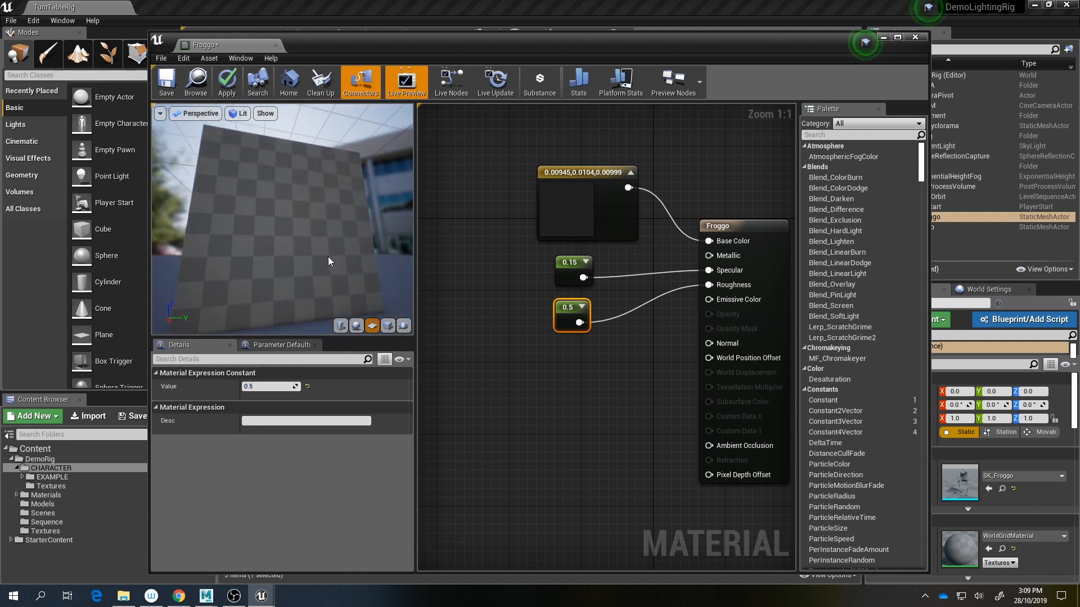
drag(410, 251, 299, 270)
click(563, 203)
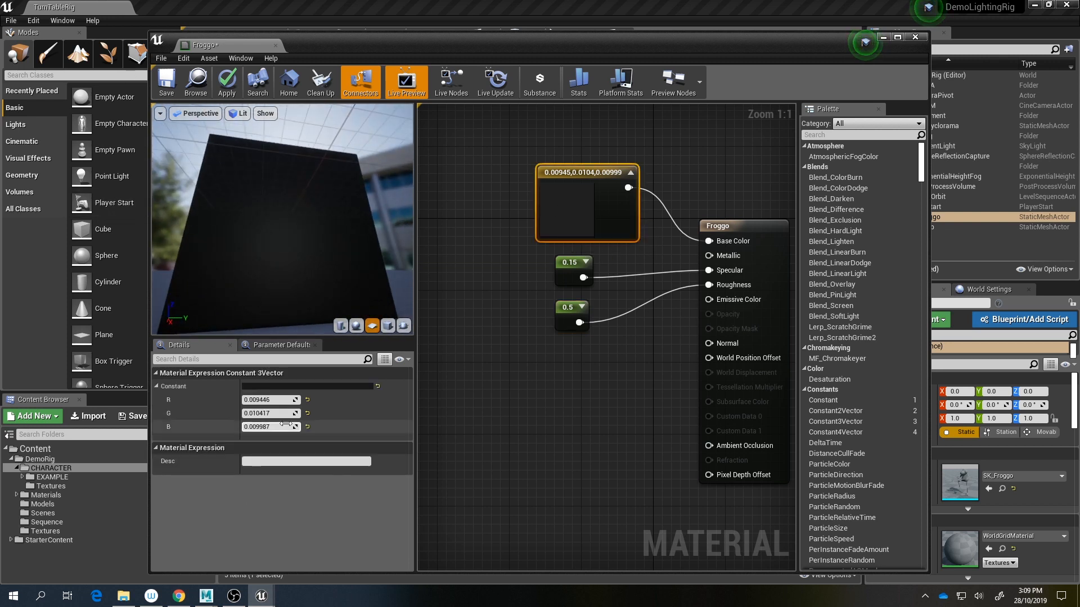
click(304, 385)
click(362, 417)
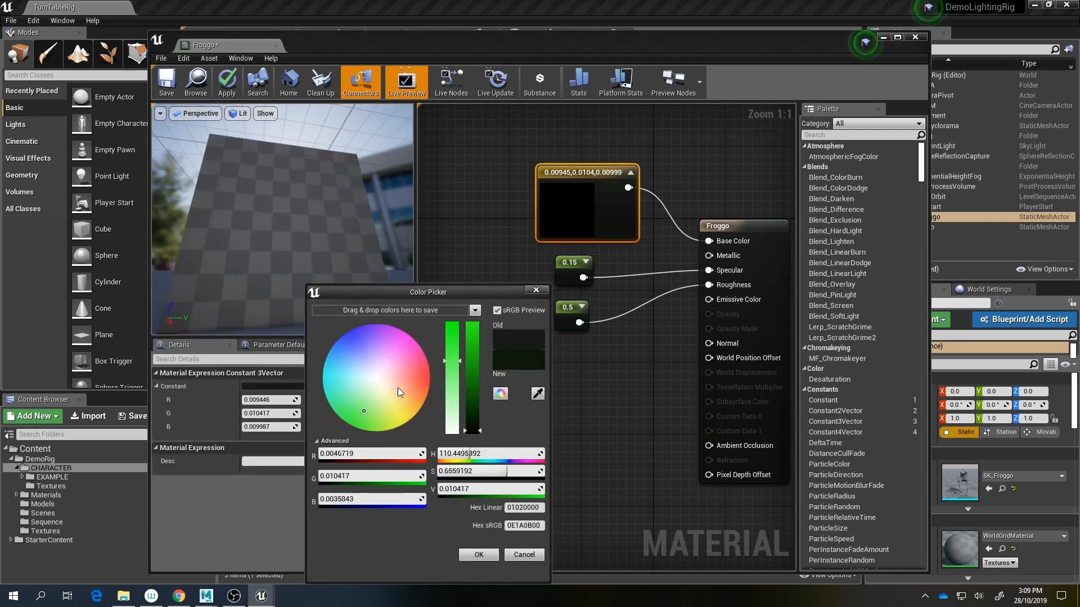
click(473, 360)
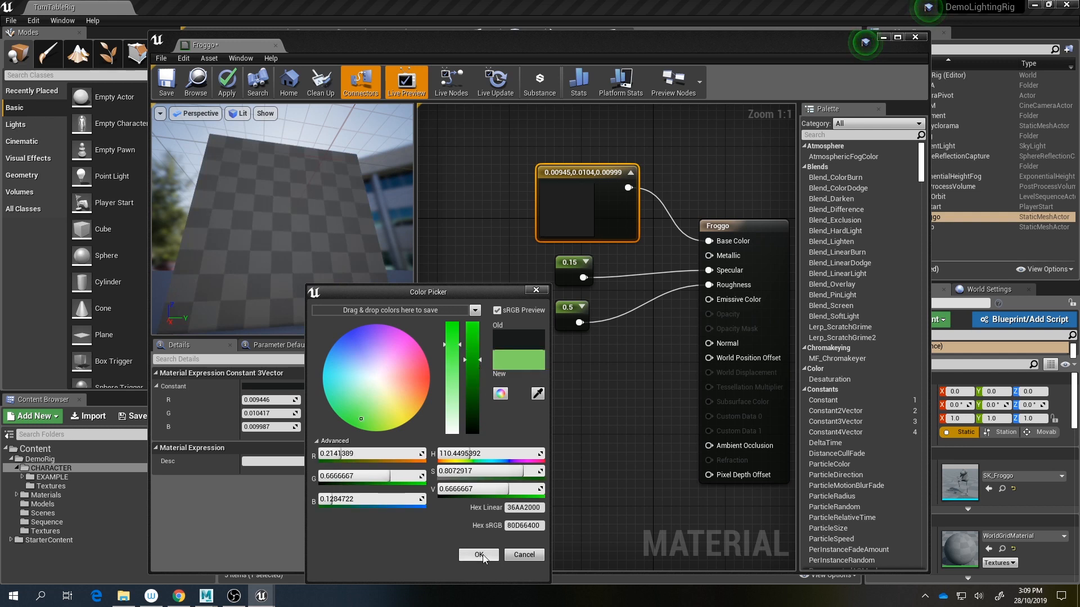
click(478, 554)
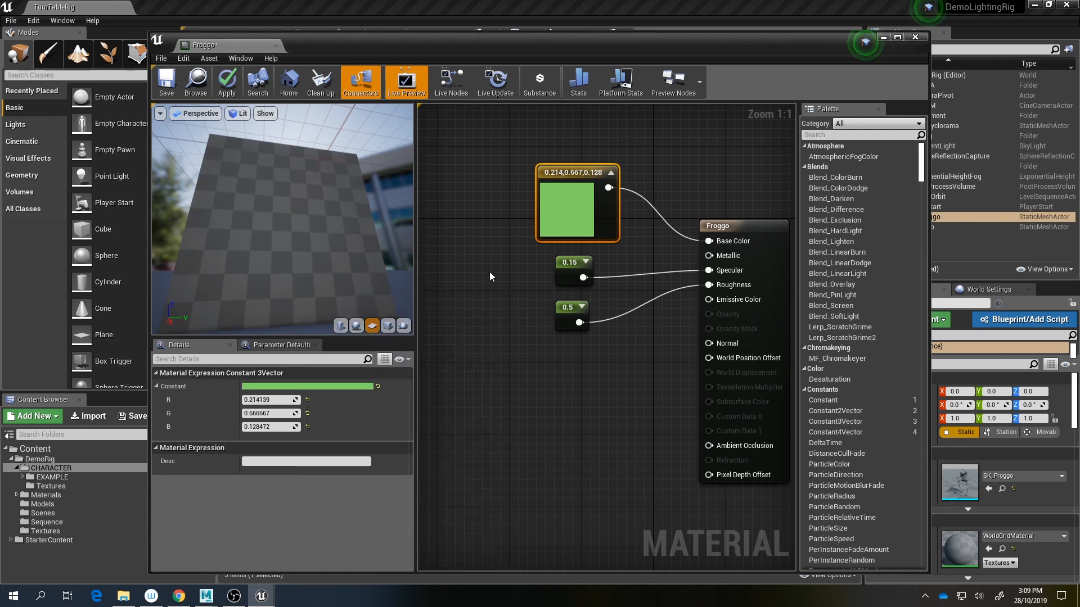
Step: Check the green surface in the preview, then save the Froggo material and close its editor
right_drag(489, 271, 484, 302)
drag(292, 246, 270, 247)
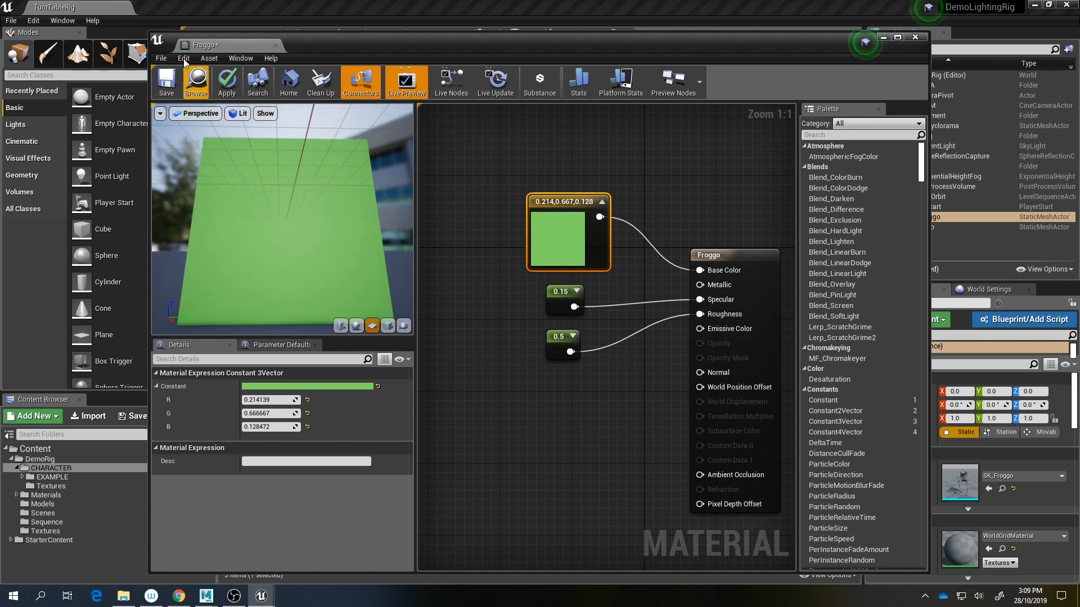
click(169, 84)
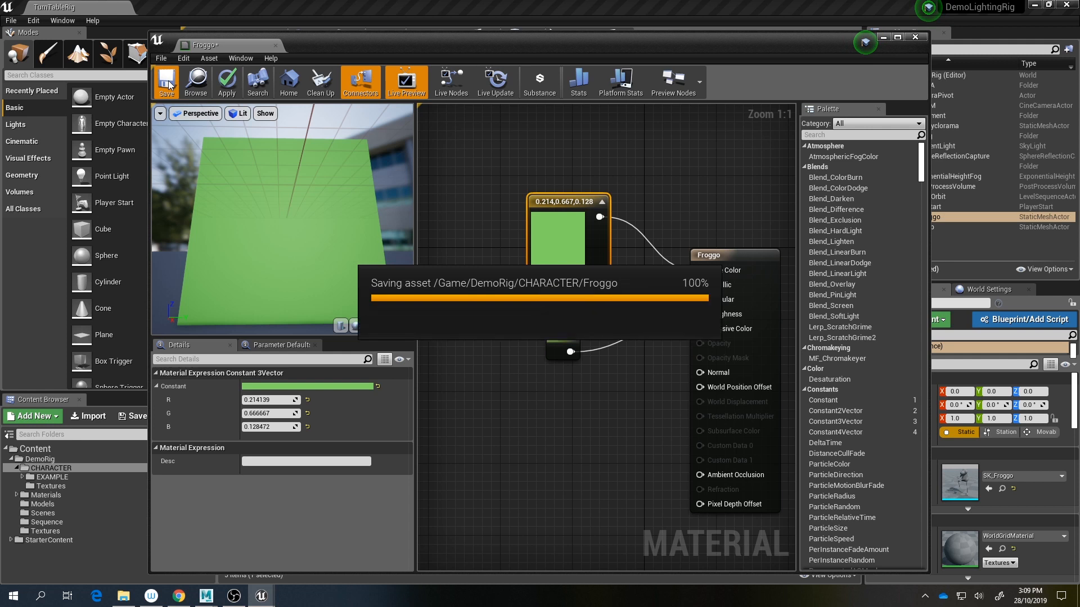
middle_click(236, 47)
click(360, 520)
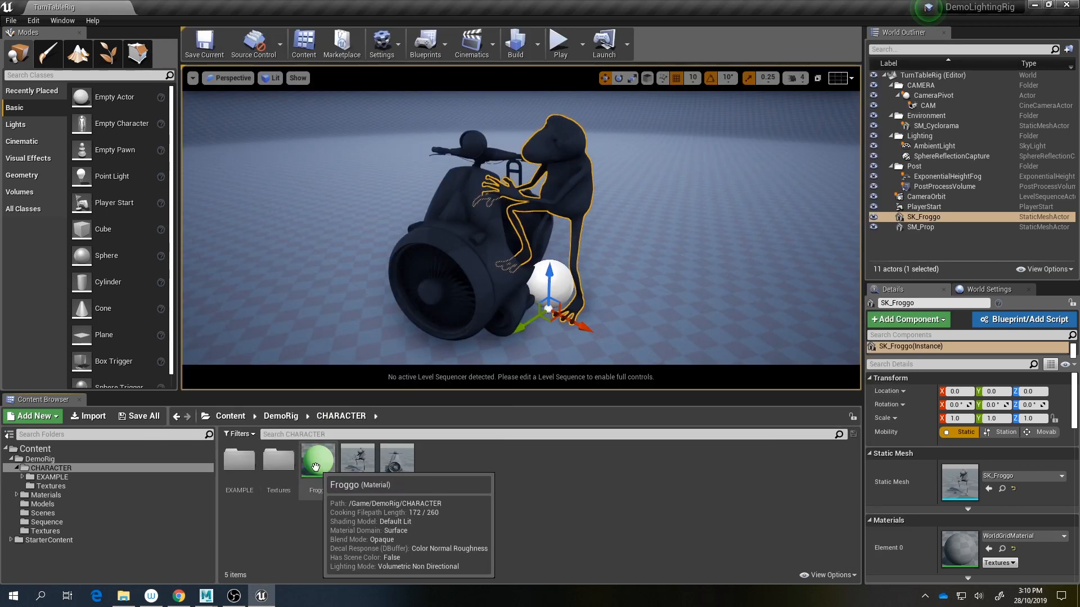
Step: Apply the Froggo material to the frog mesh in the scene and inspect it up close
drag(319, 468, 565, 188)
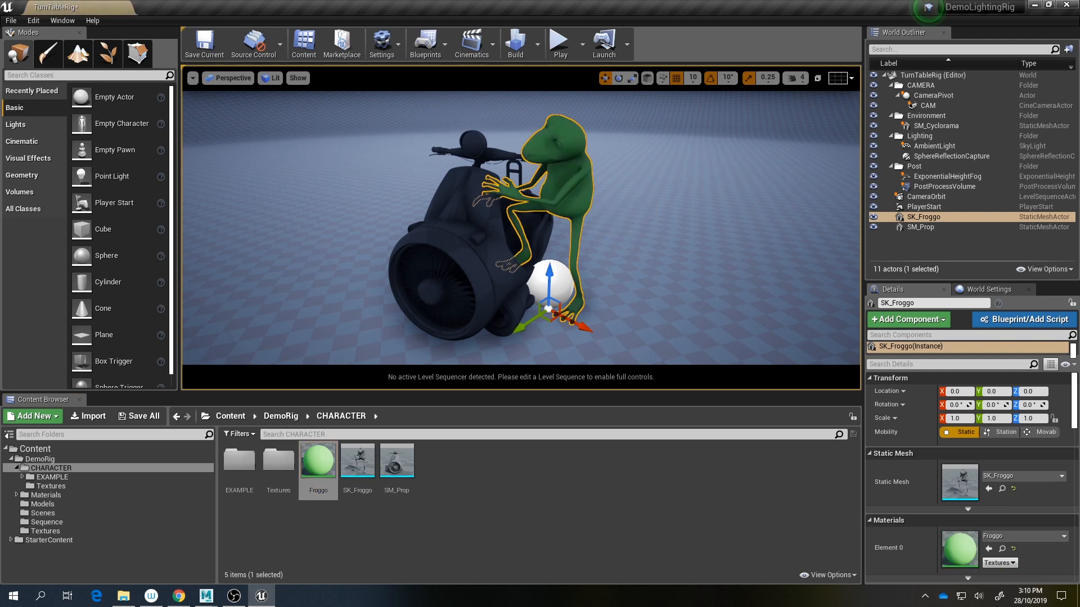
key(w)
right_drag(565, 187, 617, 219)
key(s)
click(579, 160)
key(s)
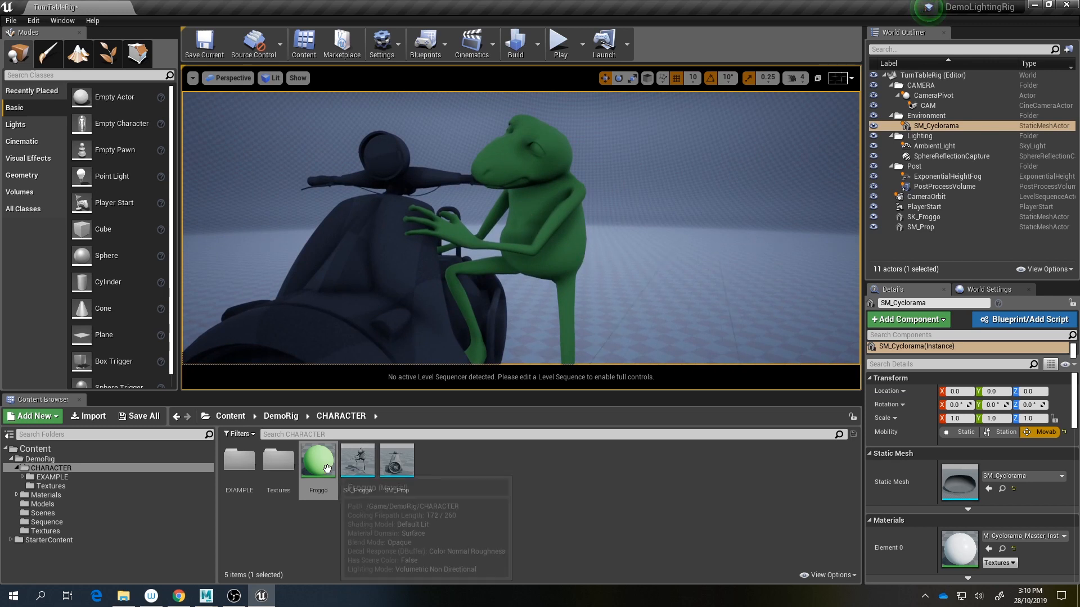
Step: Reopen the Froggo material and convert its colour, specular and roughness constants to parameters
double_click(318, 461)
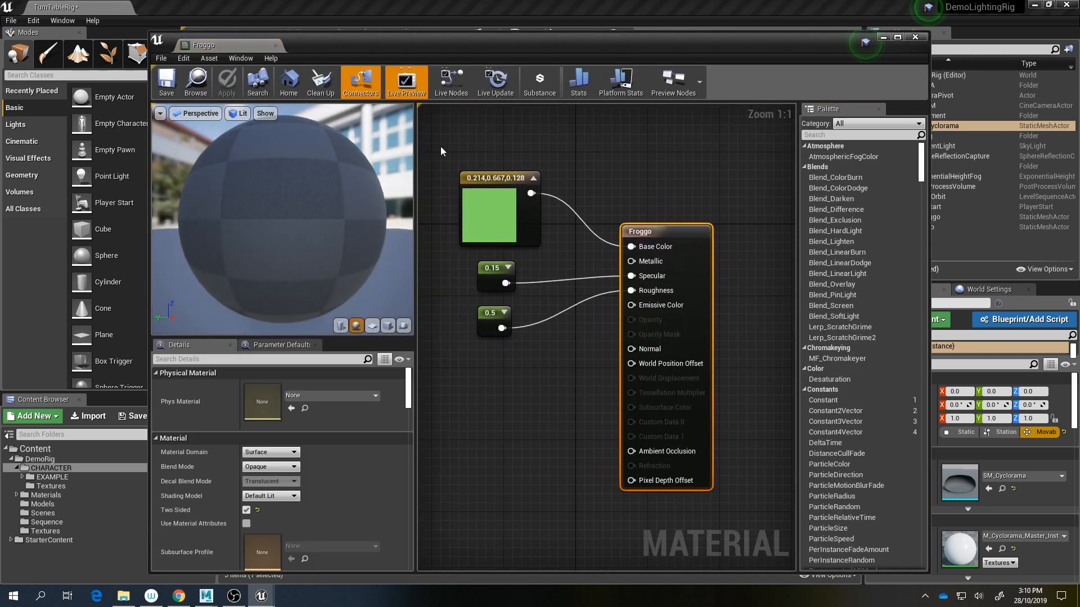
right_drag(482, 177, 548, 177)
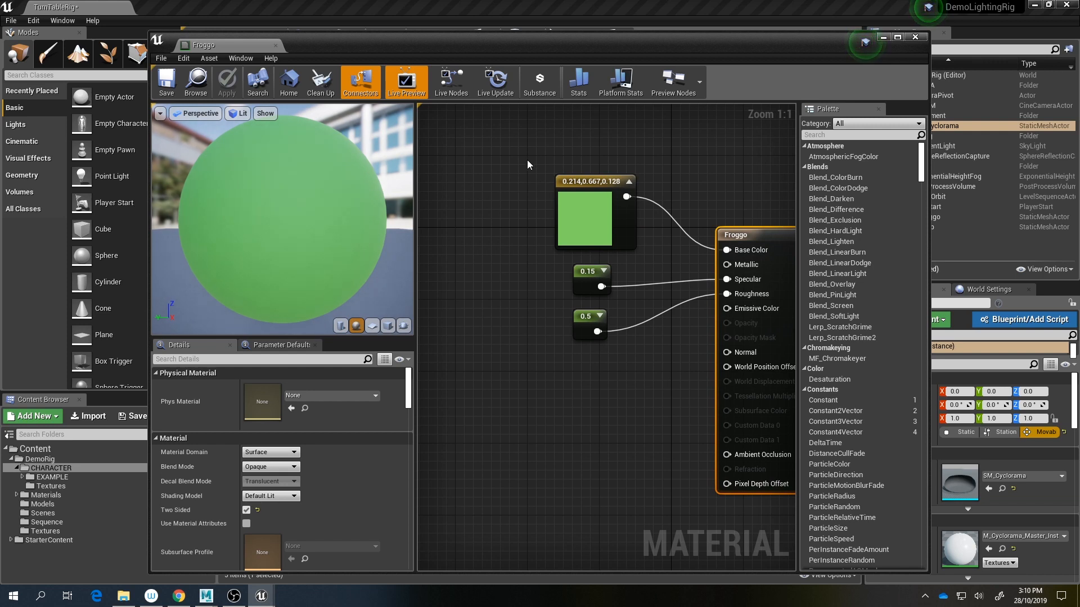
drag(527, 160, 586, 220)
click(585, 319)
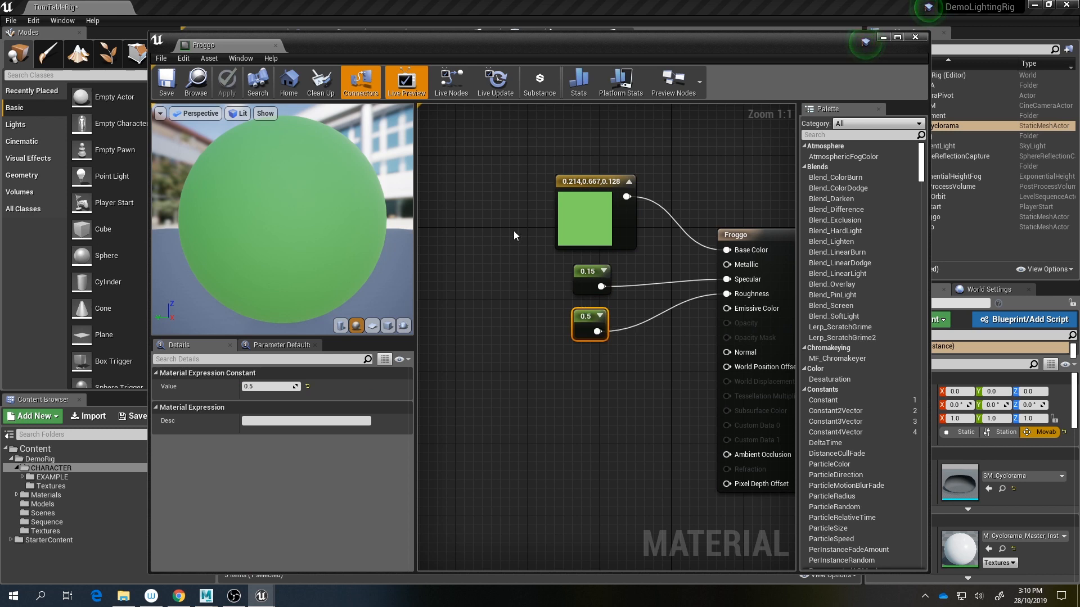
right_drag(513, 234, 506, 249)
drag(503, 161, 643, 387)
right_click(589, 232)
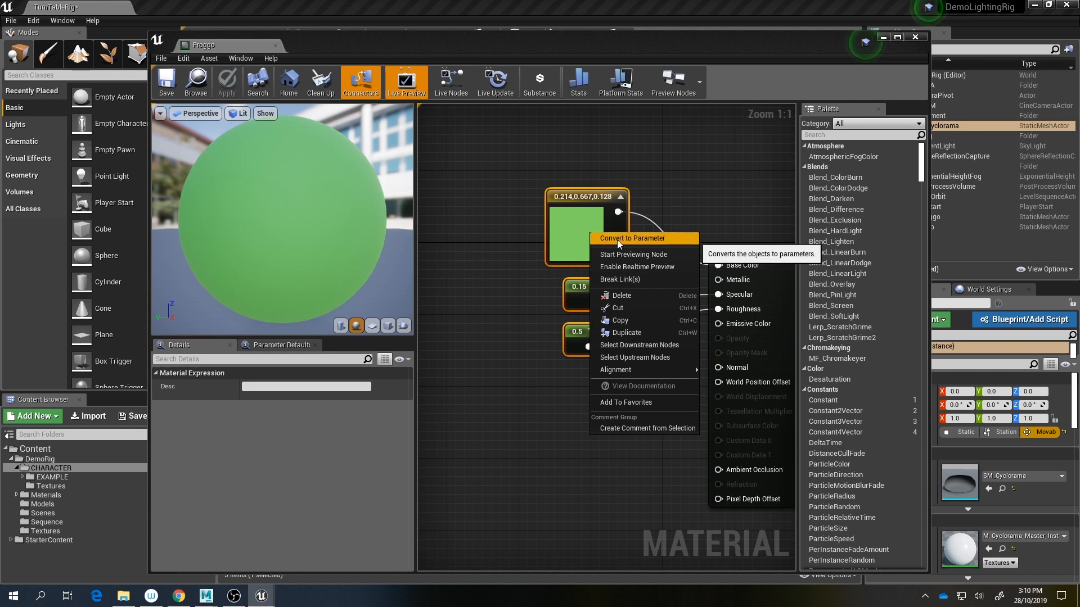
click(663, 238)
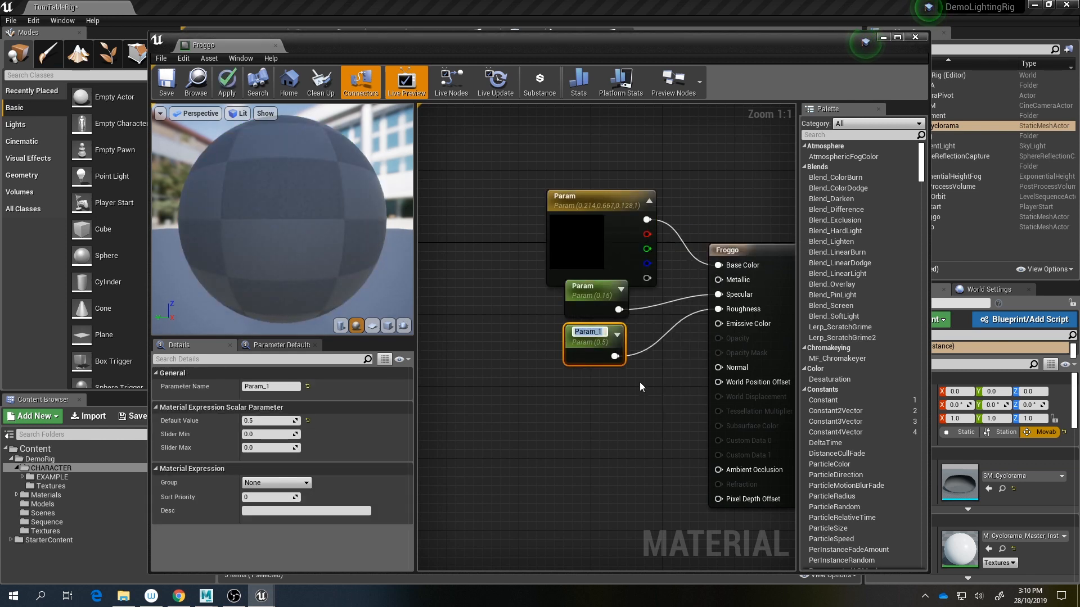
Step: Space out the overlapping parameter nodes by moving the colour node up and the roughness node down
click(636, 409)
drag(621, 269, 612, 232)
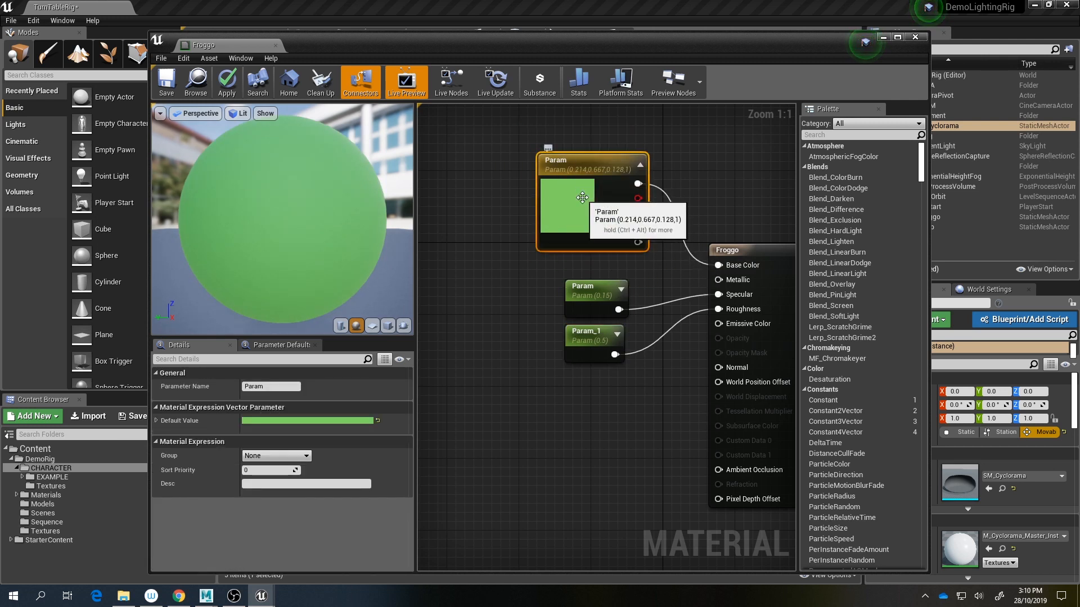
drag(577, 347, 585, 373)
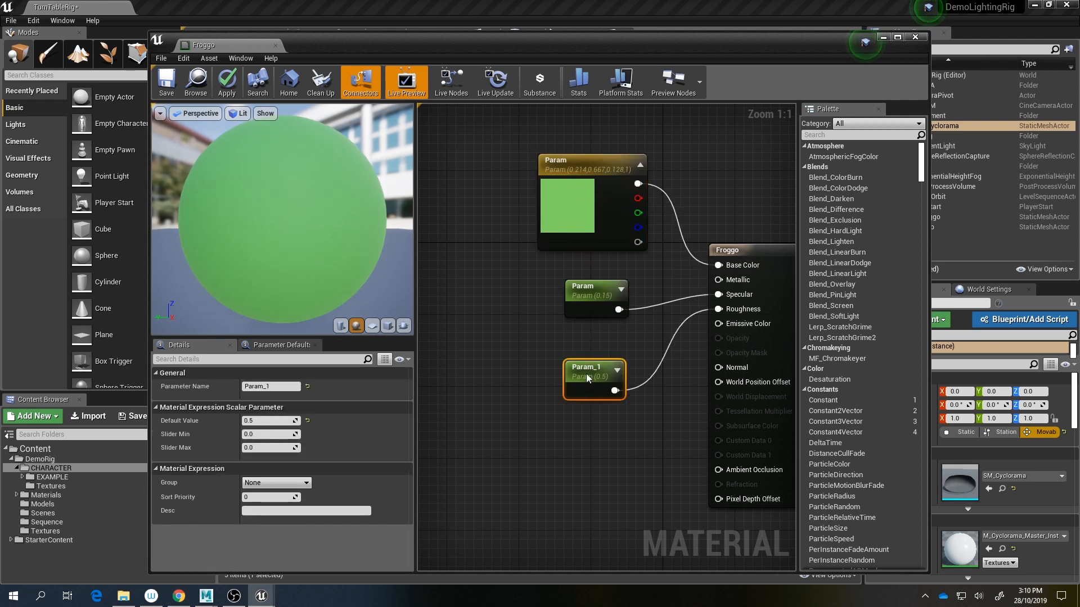
Step: Rename the colour parameter feeding Base Color to Tint
click(579, 197)
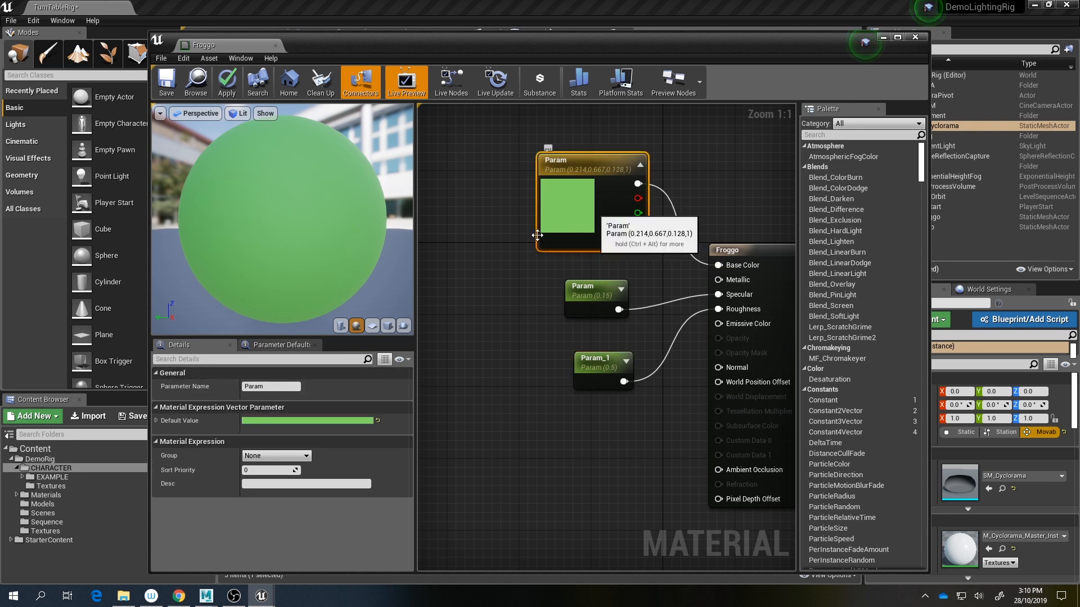
click(296, 386)
text(titn)
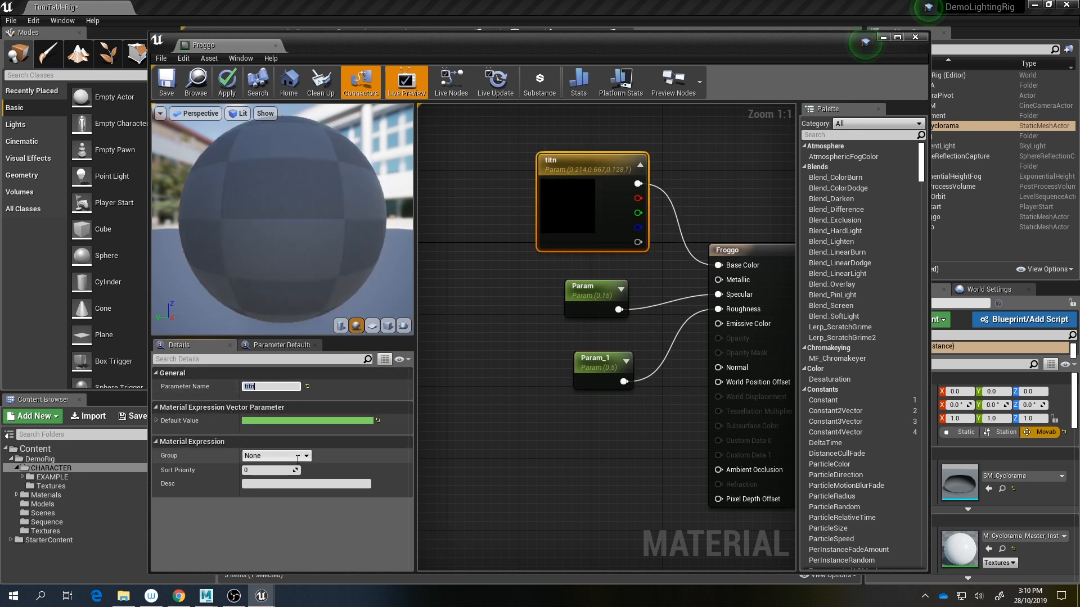
text(t)
key(Return)
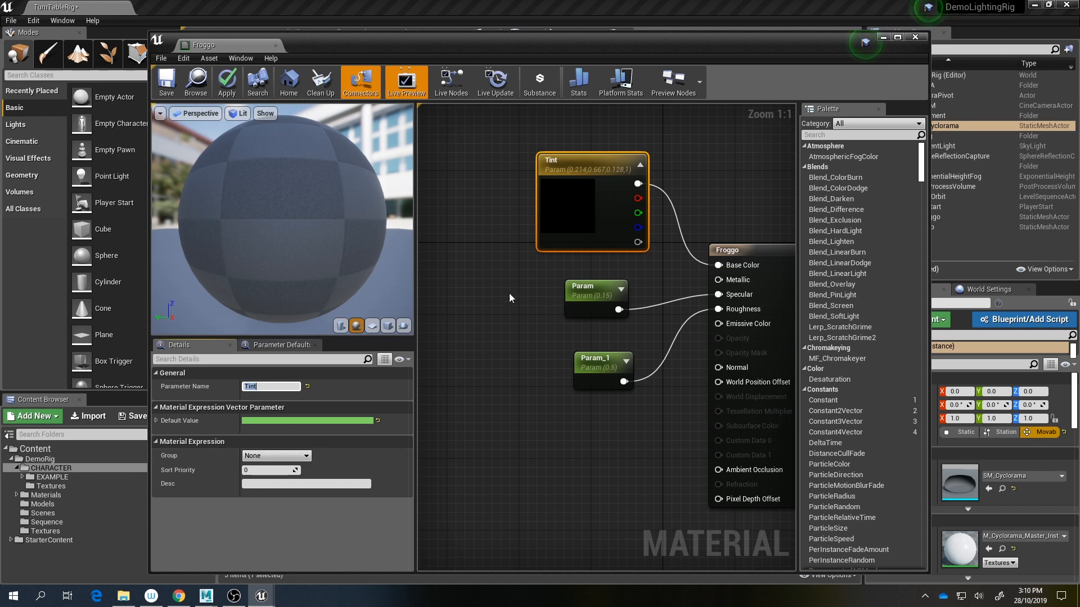
Step: Rename the scalar parameter feeding Specular to Spec
double_click(584, 287)
click(298, 386)
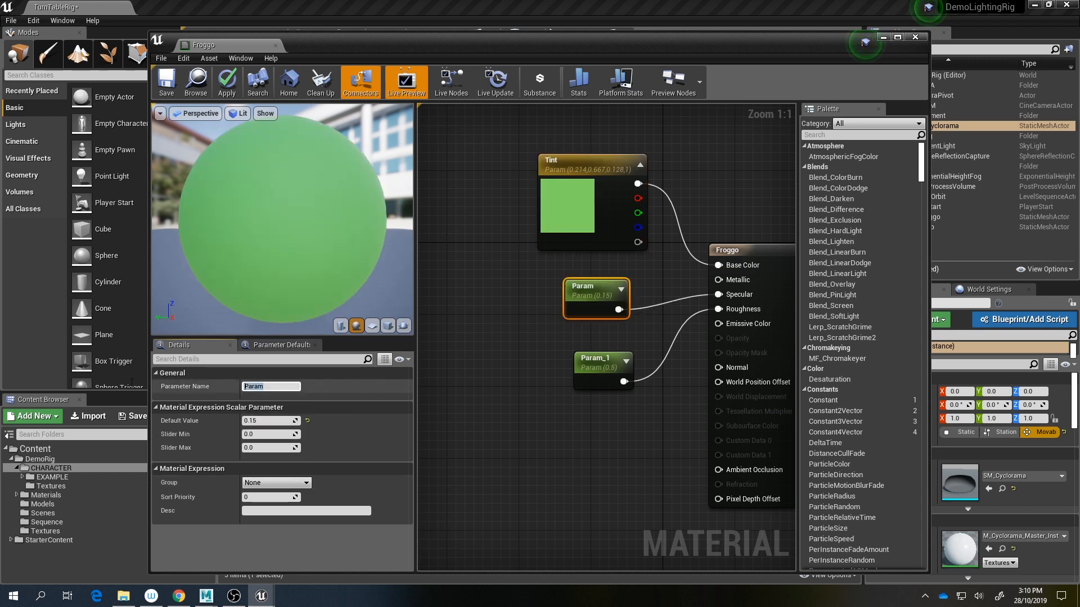
key(Return)
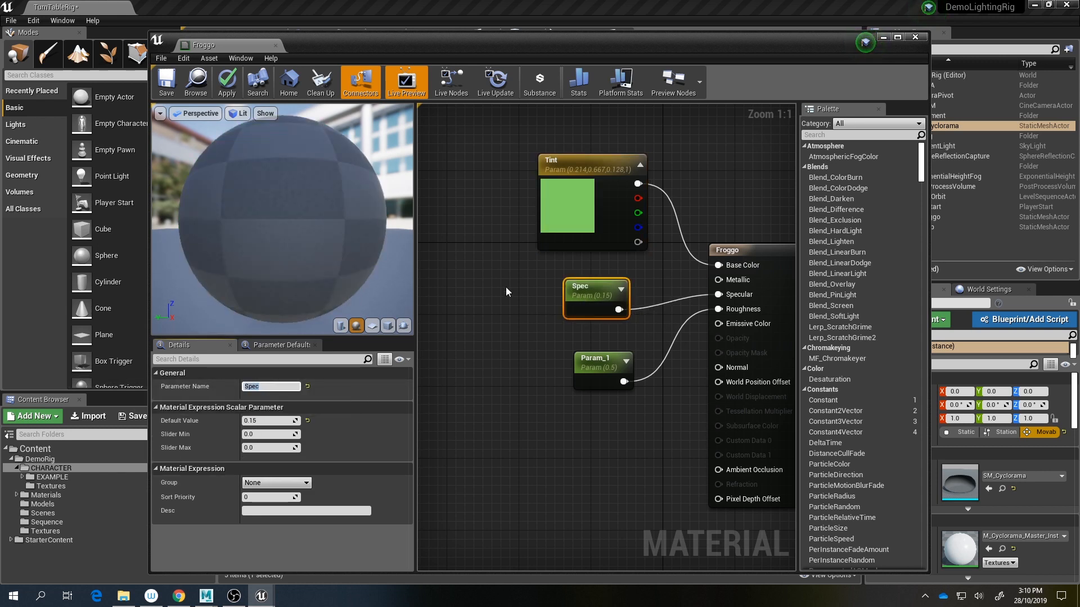
Step: Rename the scalar parameter feeding the Roughness input to Roughness
click(598, 365)
click(272, 387)
text(Roughn)
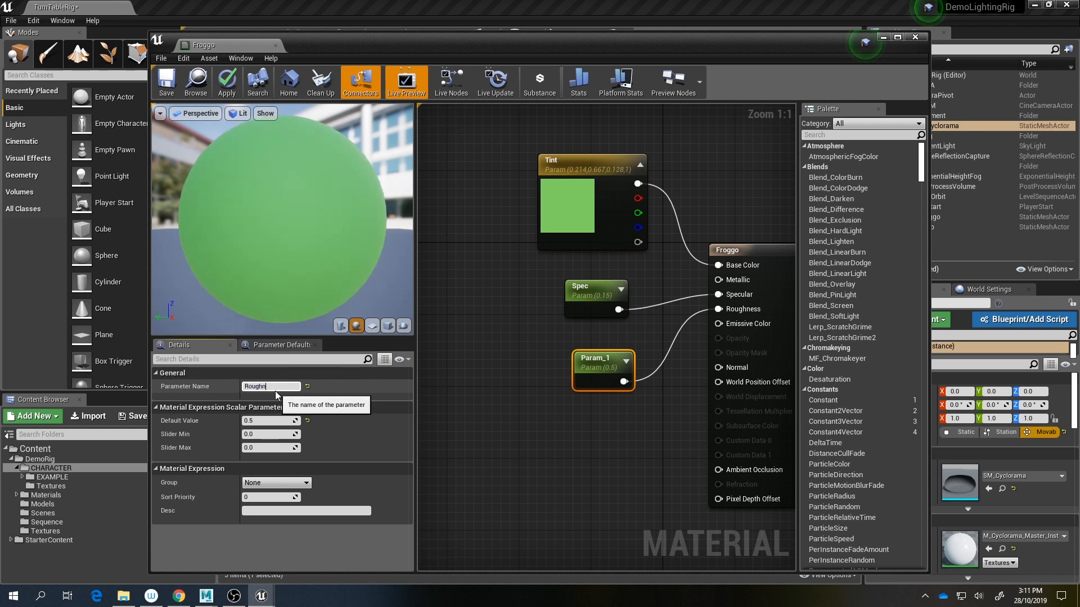
text(ess)
key(Return)
click(636, 407)
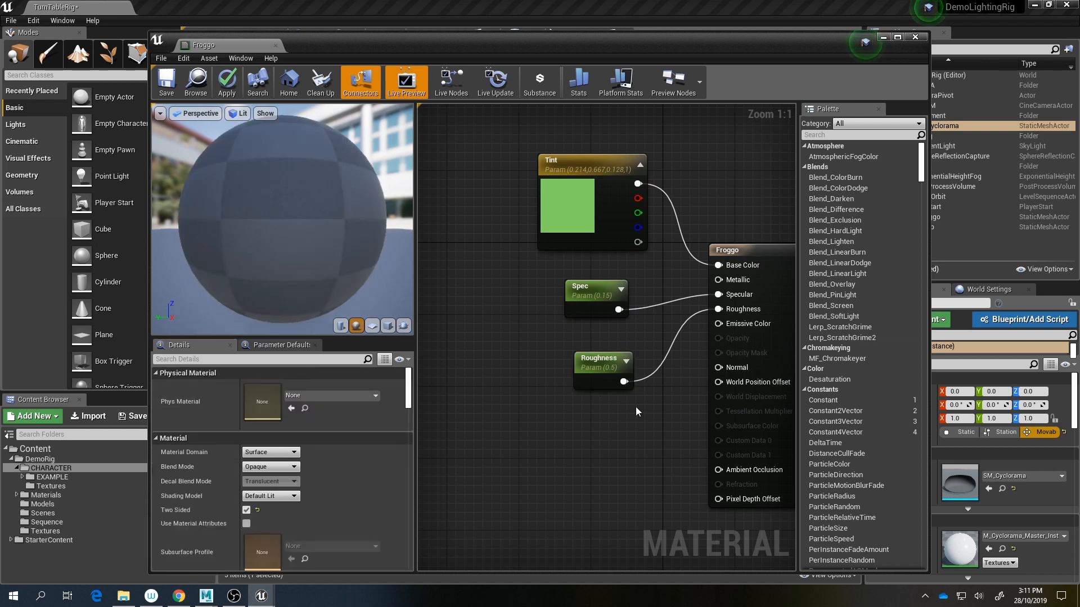
Step: Save the parameterised Froggo material and close the material editor
right_drag(636, 407, 572, 405)
click(173, 91)
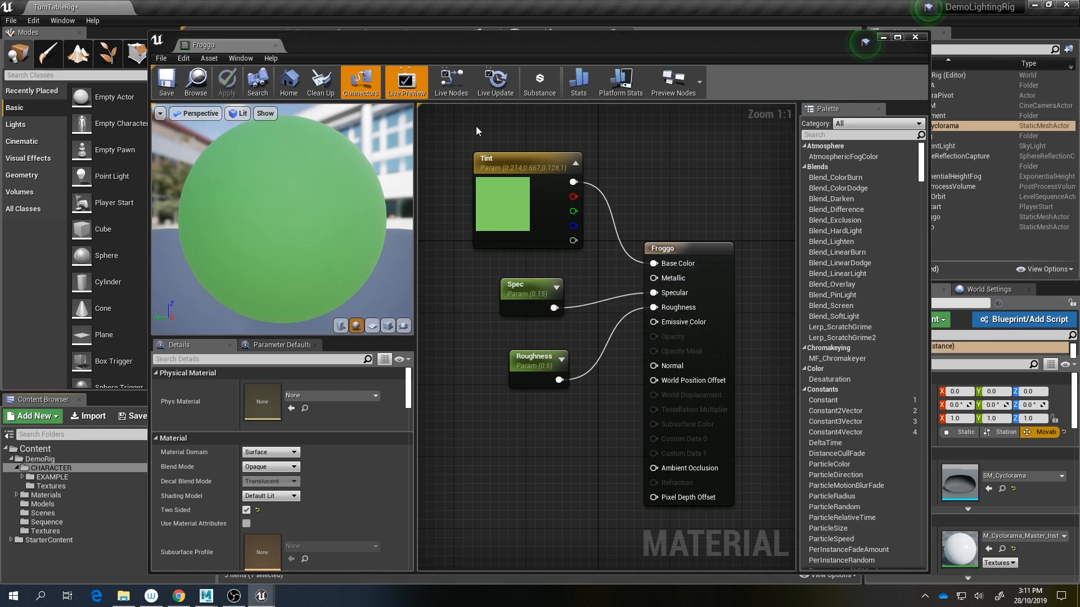
click(275, 45)
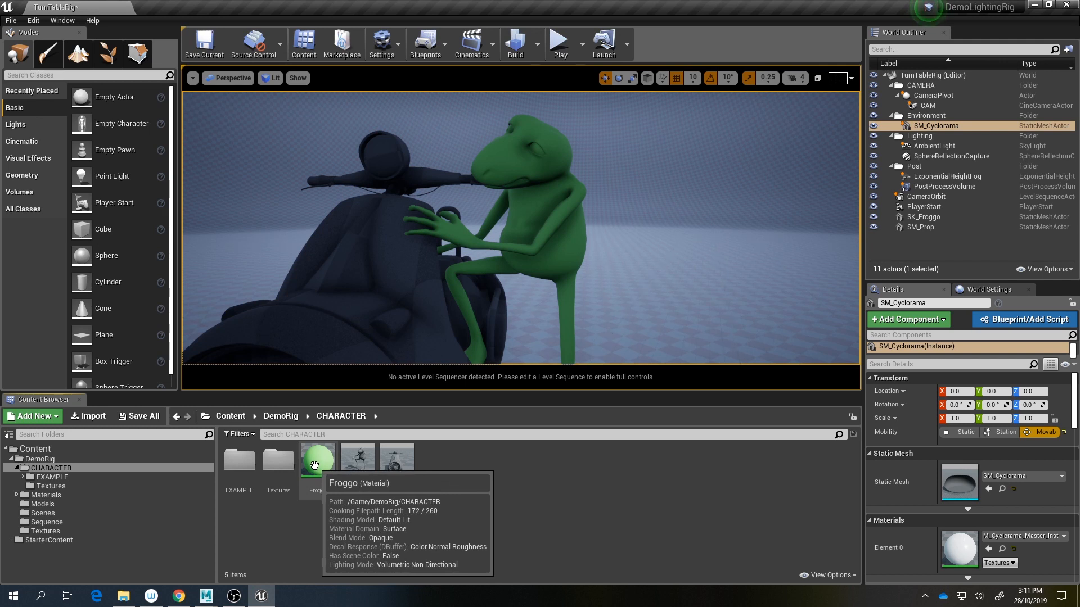
Step: Create a material instance from the Froggo material in the CHARACTER folder, keeping the default name
right_click(314, 465)
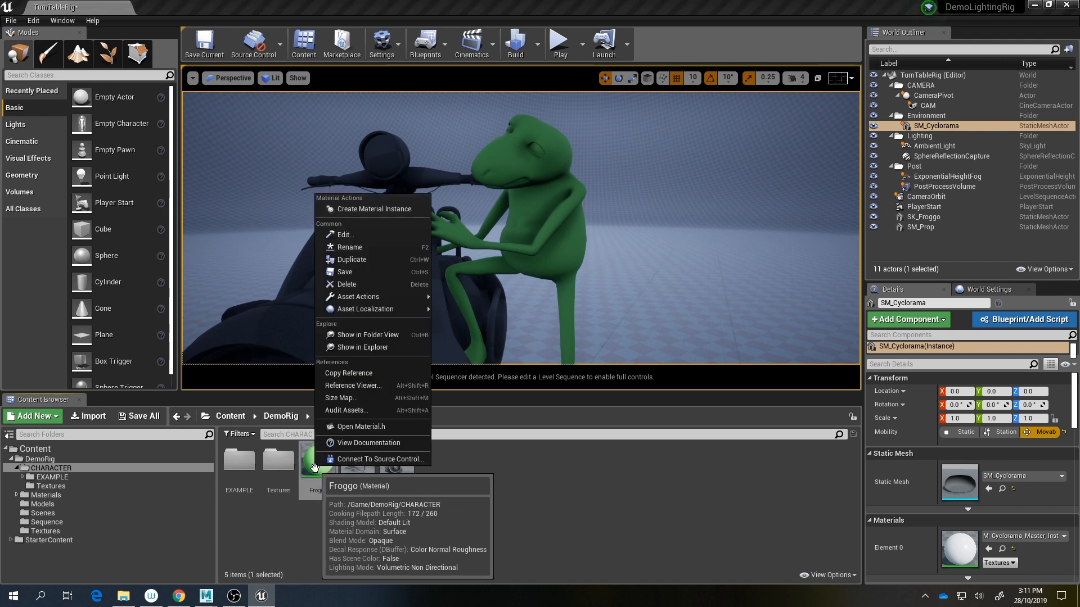
click(415, 211)
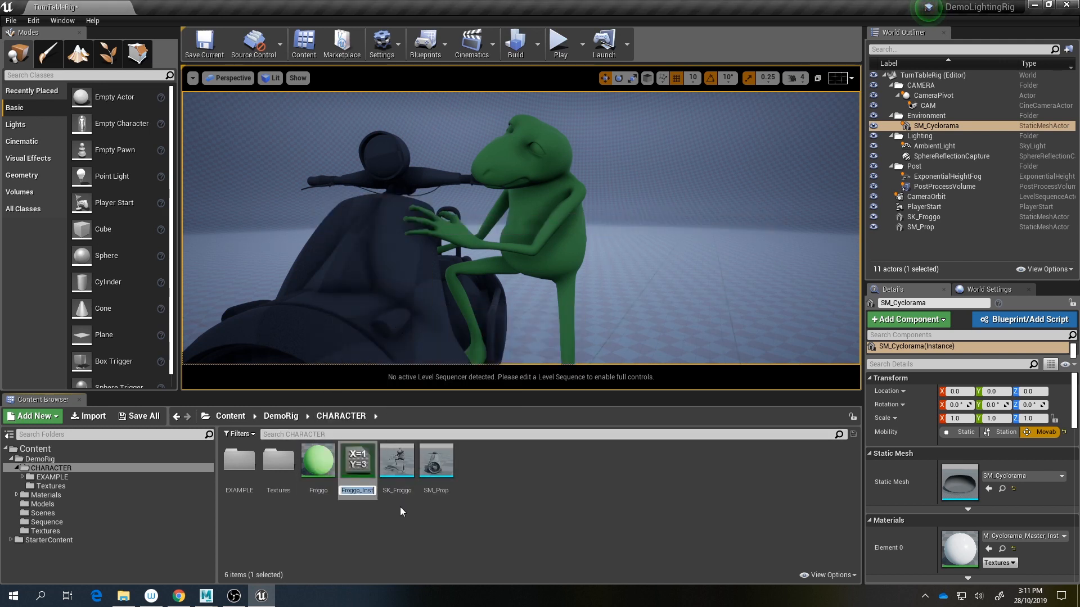
key(Return)
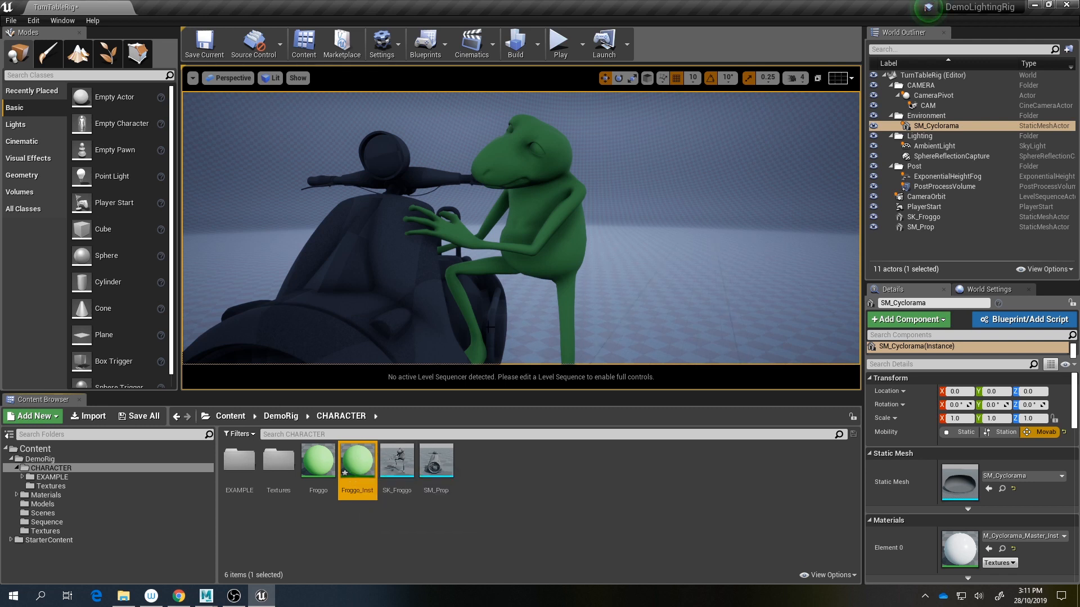
Step: Replace the Froggo material on the SK_Froggo mesh with the Froggo_Inst material instance
click(531, 223)
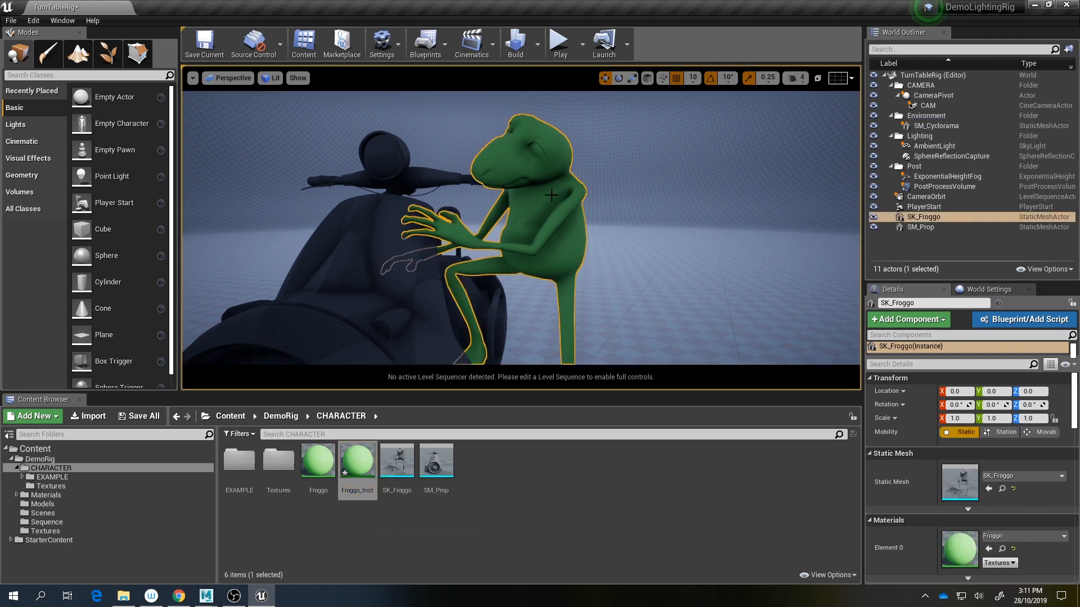
scroll(930, 503, down, 2)
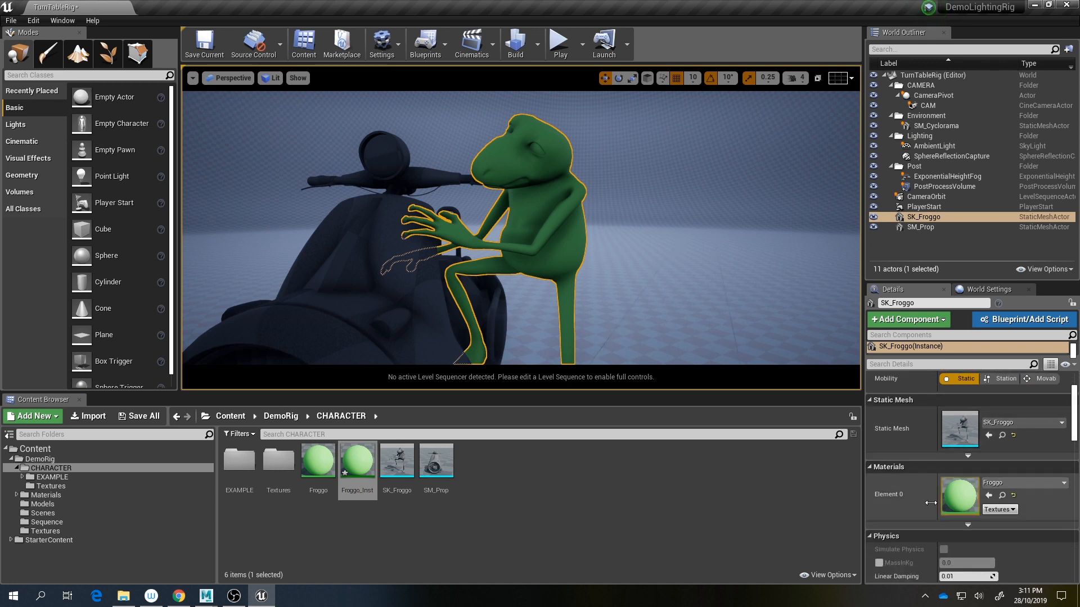
click(1013, 496)
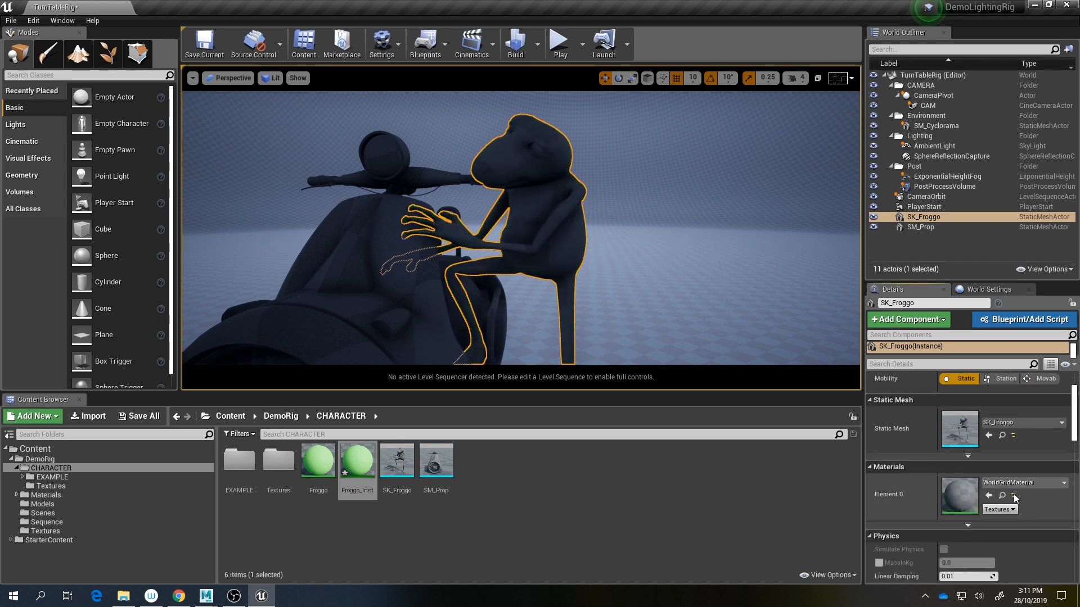
key(ctrl+z)
drag(357, 461, 536, 220)
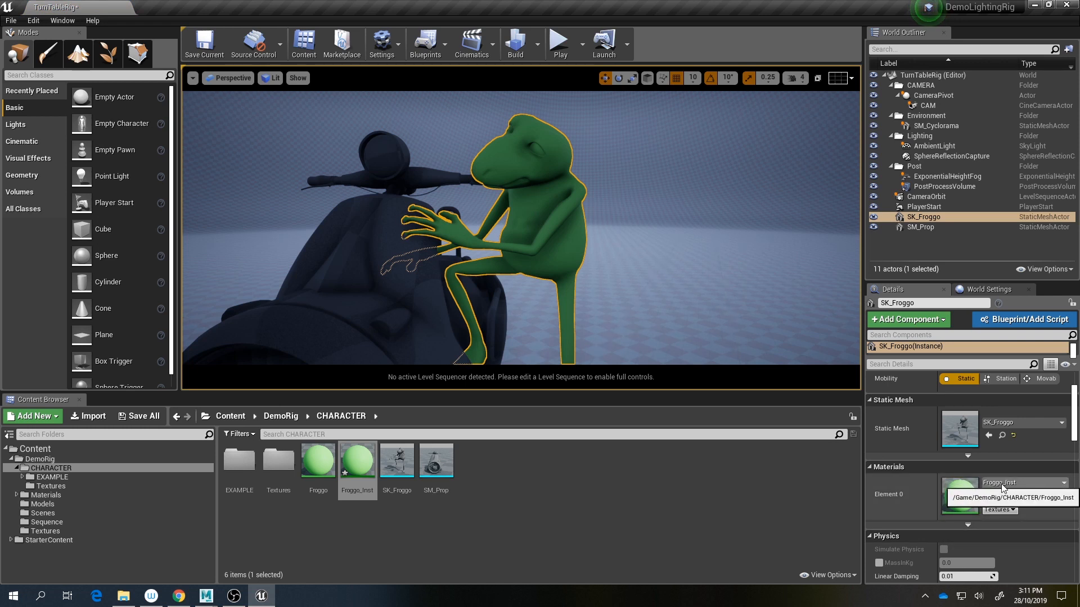
Step: Save all modified assets and the level
click(567, 496)
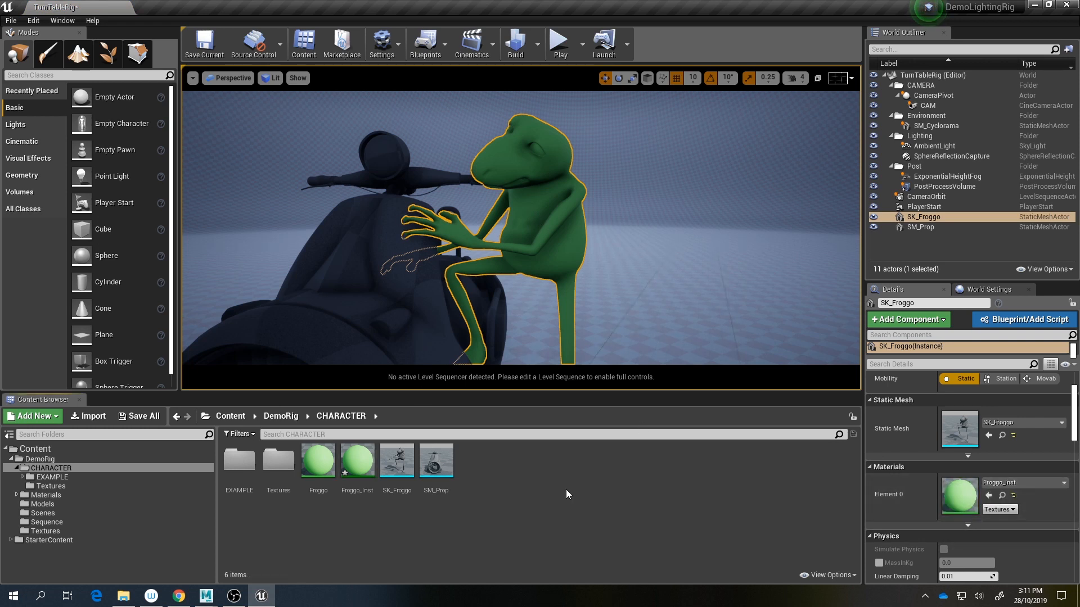
click(143, 417)
click(640, 404)
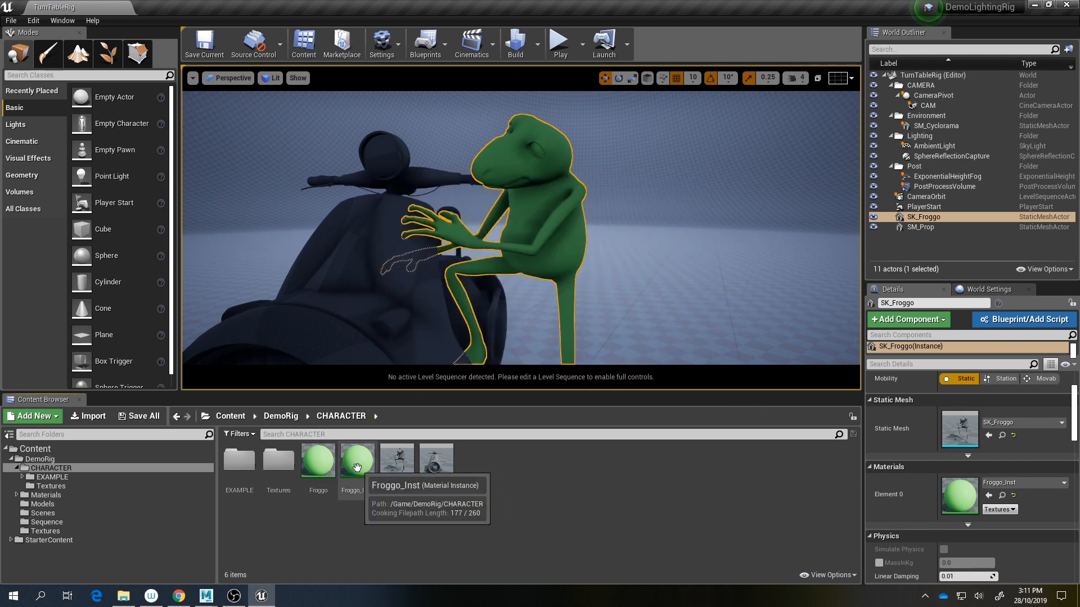
Step: Enable the Spec, Roughness and Tint overrides in the Froggo_Inst material instance and resize its editor to uncover the frog
click(358, 467)
double_click(357, 468)
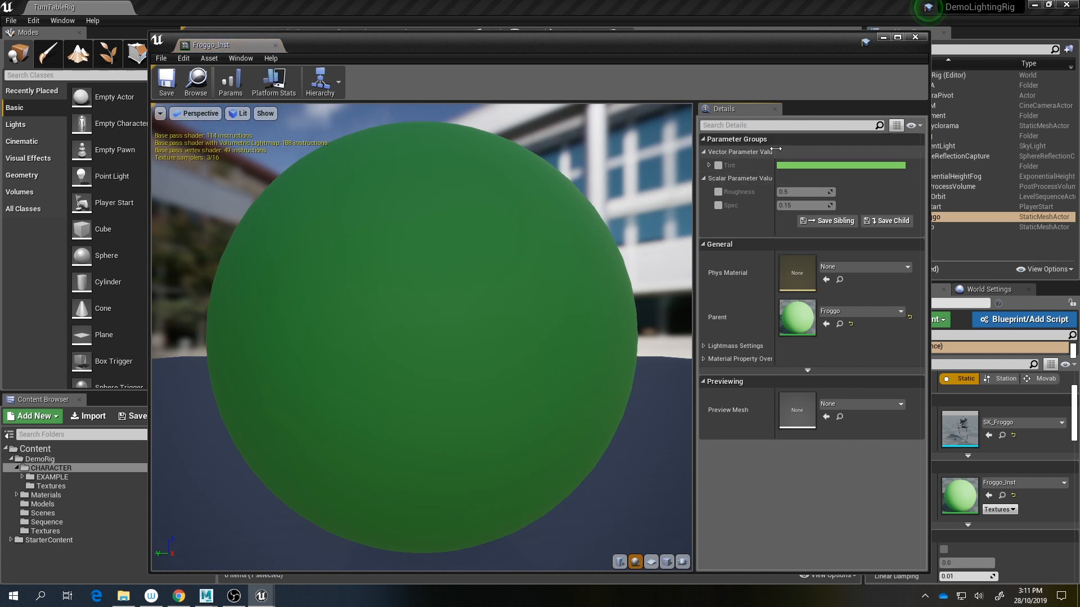
click(718, 205)
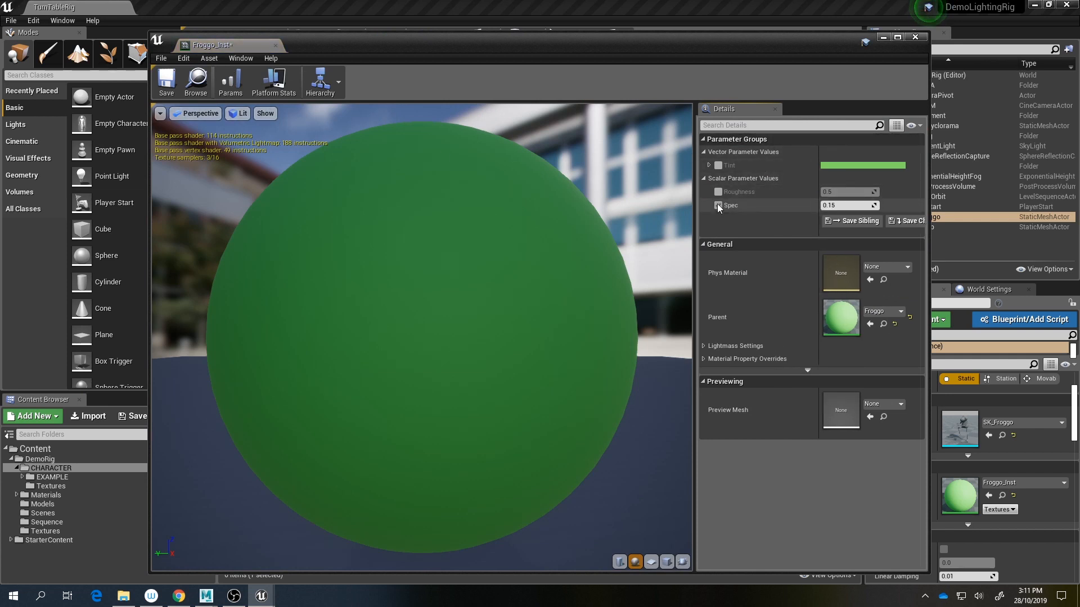
click(718, 191)
click(718, 165)
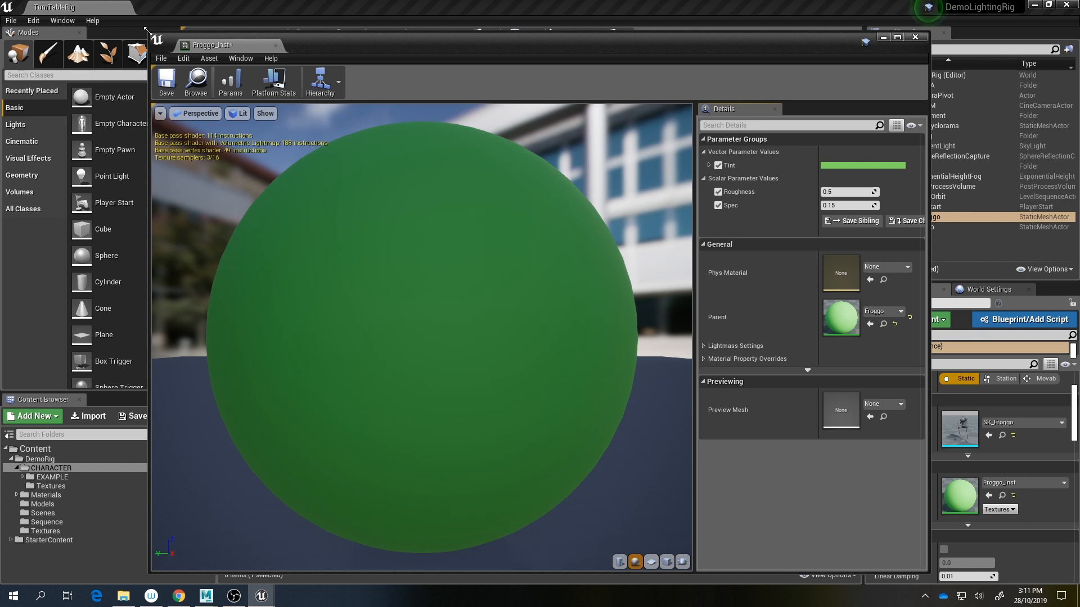
drag(145, 30, 612, 107)
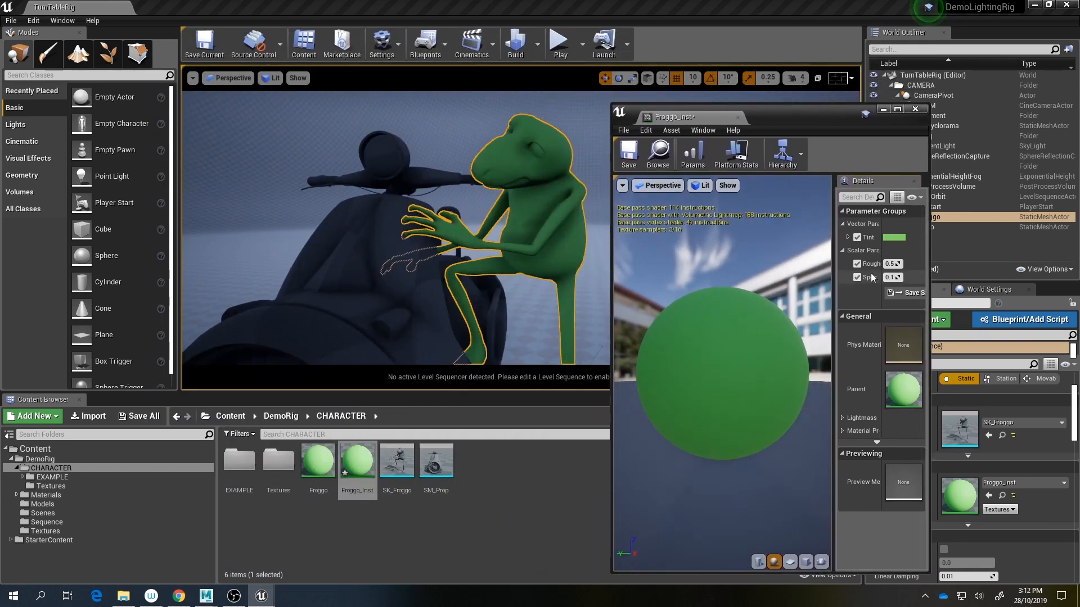
drag(928, 254, 1023, 253)
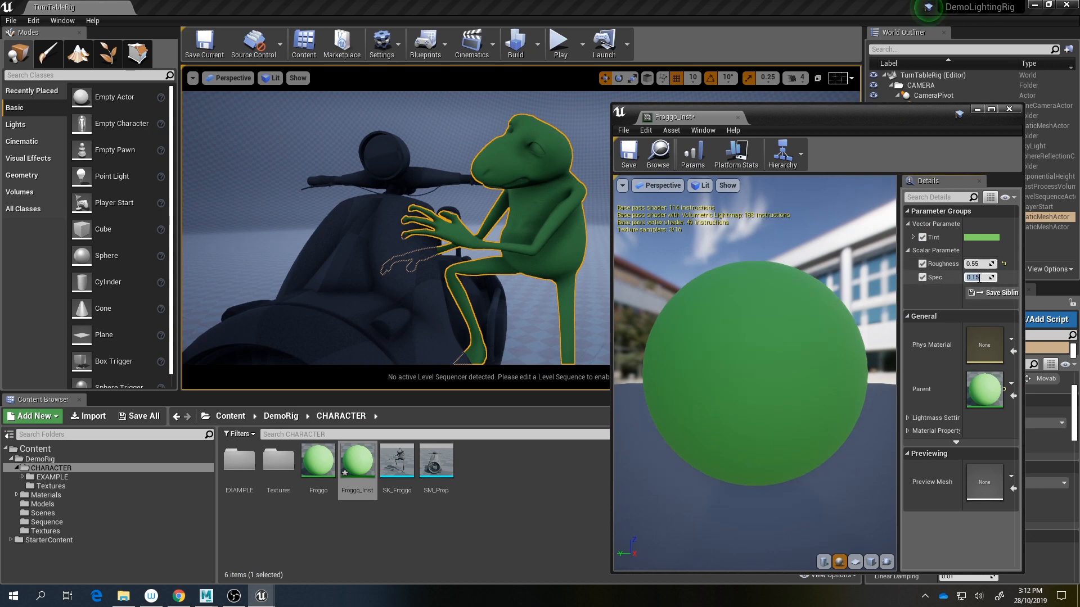
Step: Set the frog material instance's Spec to 1 and its Roughness to 0.09
text(1)
key(Return)
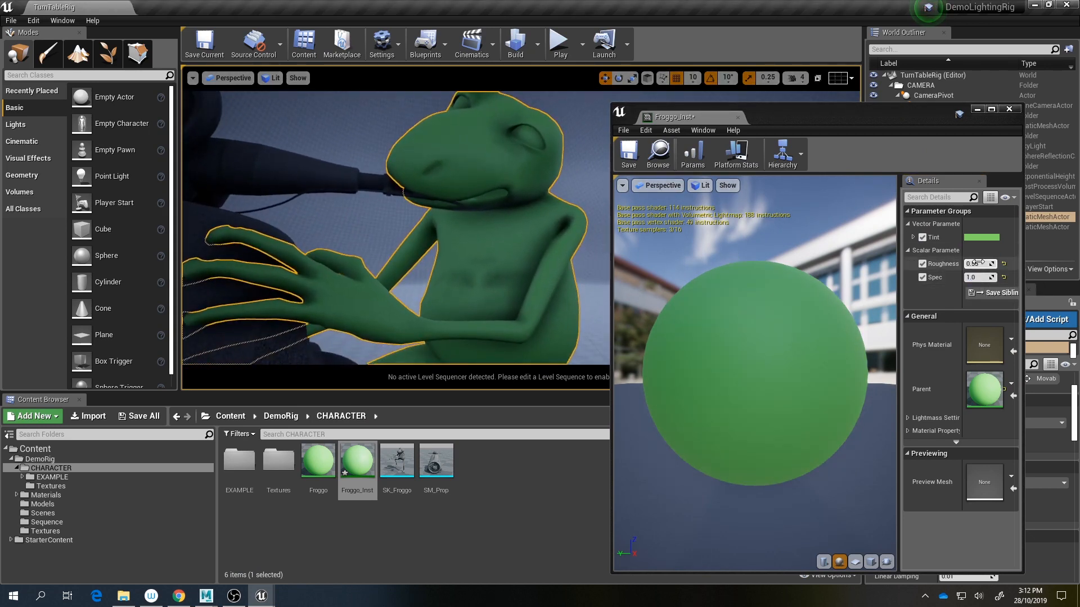
drag(977, 262, 942, 263)
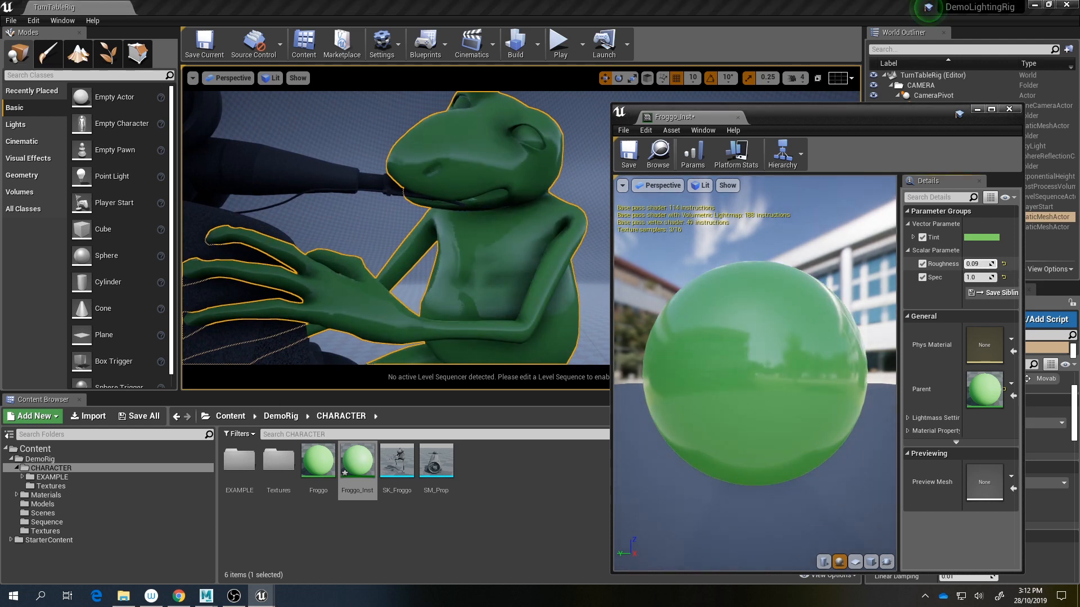
Step: Change the Froggo_Inst Tint to a blue with a hue of about 210 and a value of about 0.55
click(981, 236)
mouse_move(793, 357)
mouse_down()
mouse_move(875, 338)
mouse_move(846, 346)
mouse_move(774, 319)
mouse_up()
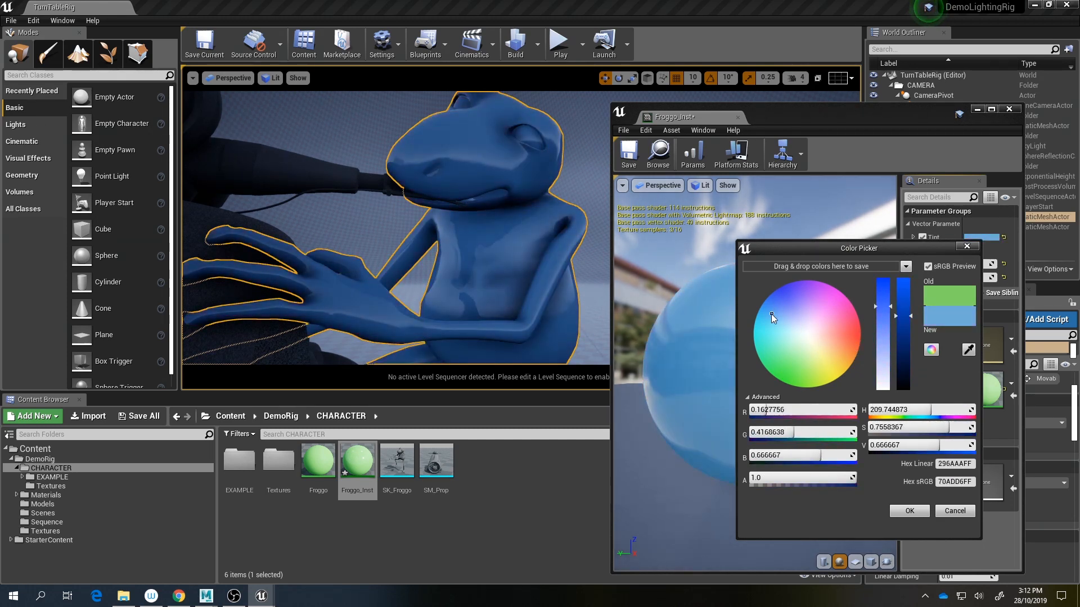
drag(904, 316, 903, 333)
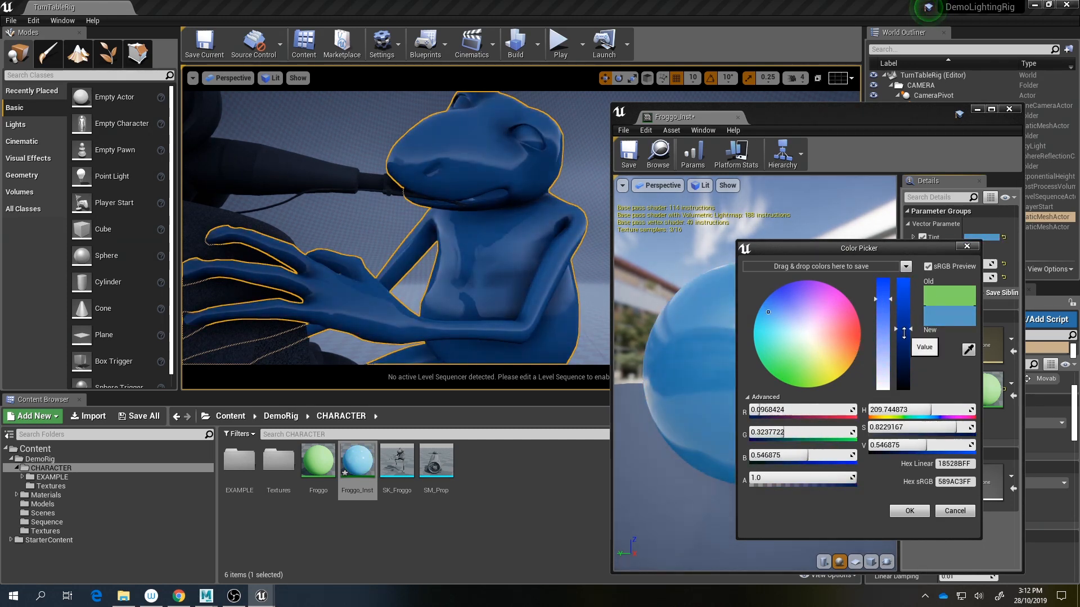
click(910, 511)
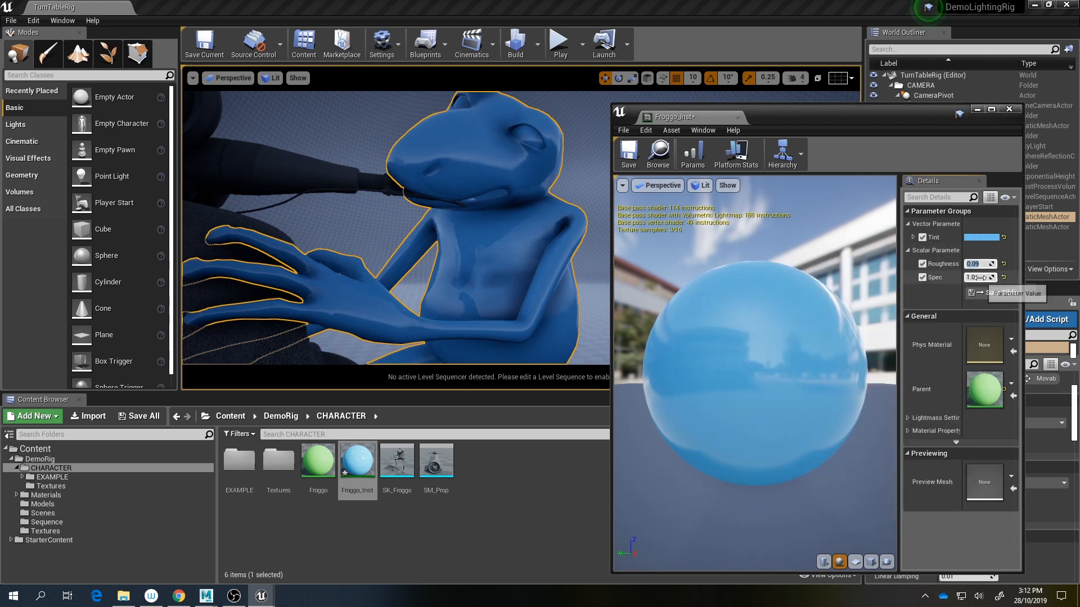
Step: Set Froggo_Inst's Spec to 0.2 and Roughness to 0.35, and save and close the instance
text(0.2)
key(Return)
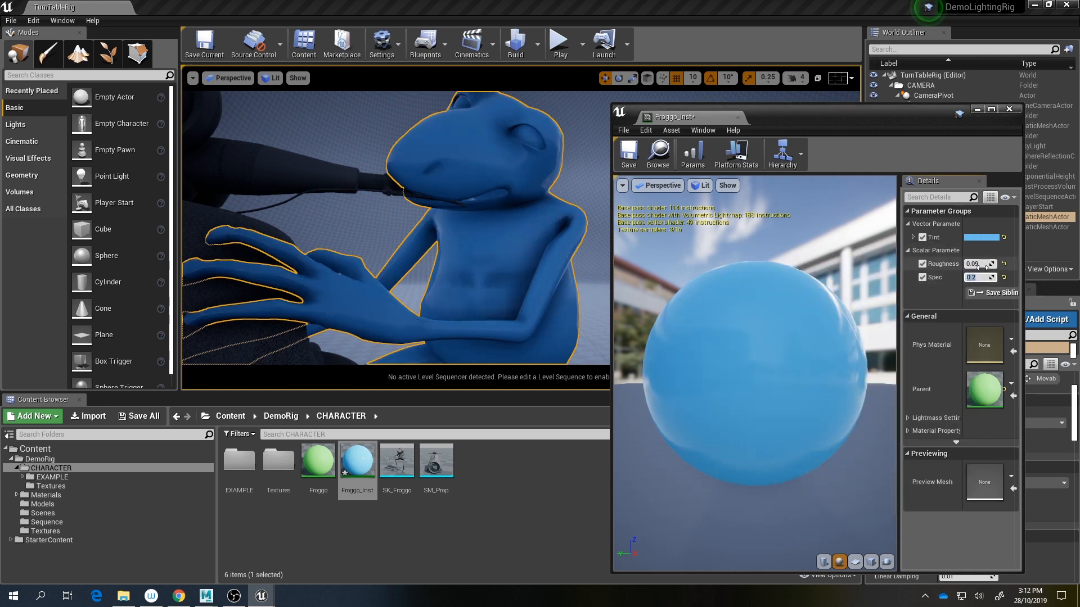
drag(979, 264, 990, 265)
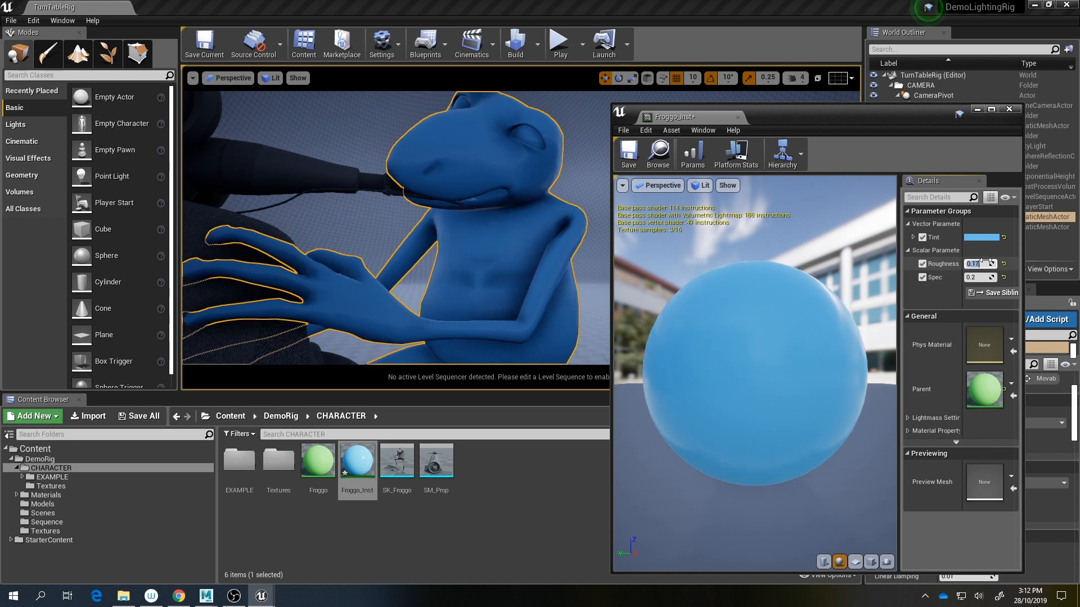
click(981, 264)
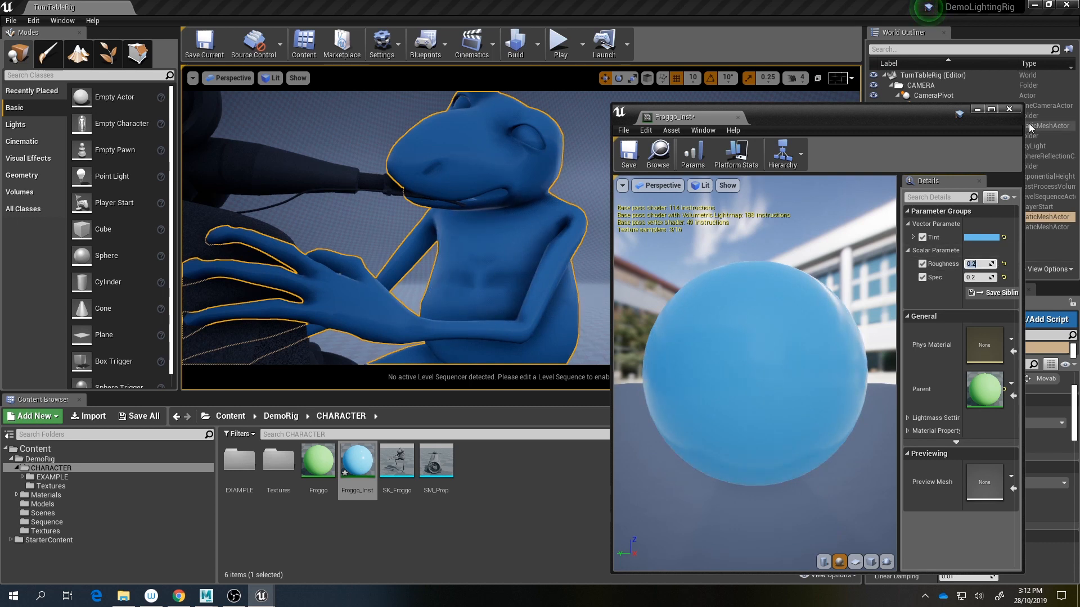
text(0.5)
key(Return)
text(0)
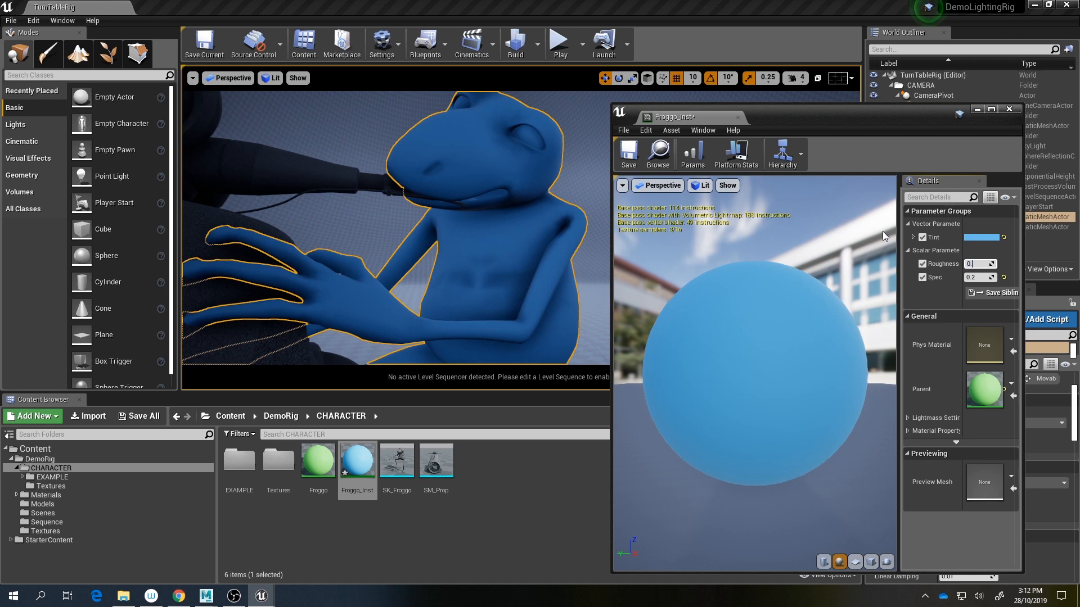
text(.4)
key(Return)
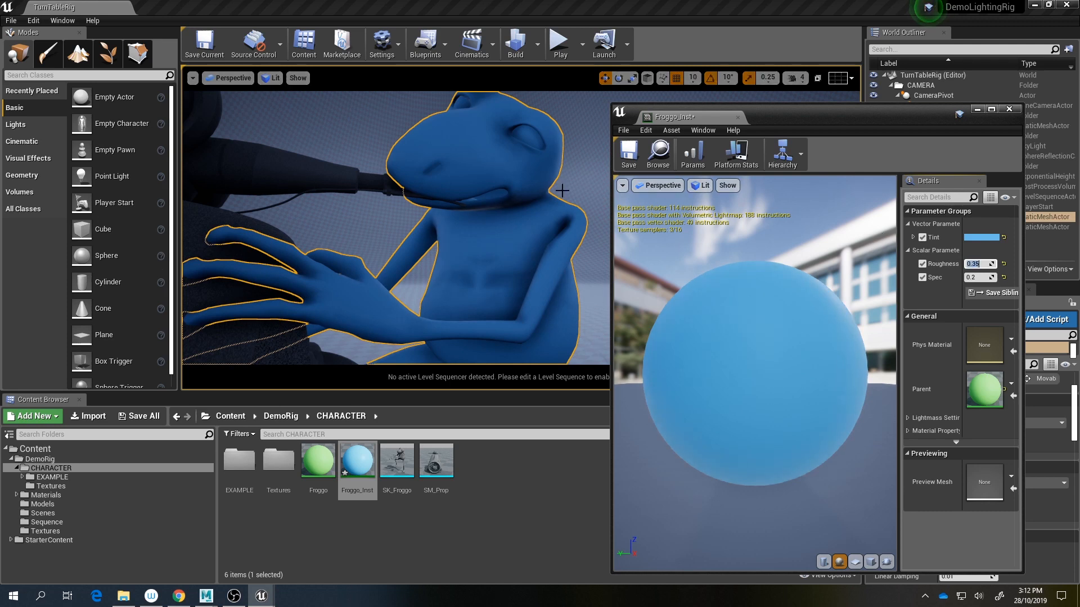
click(629, 152)
click(1009, 109)
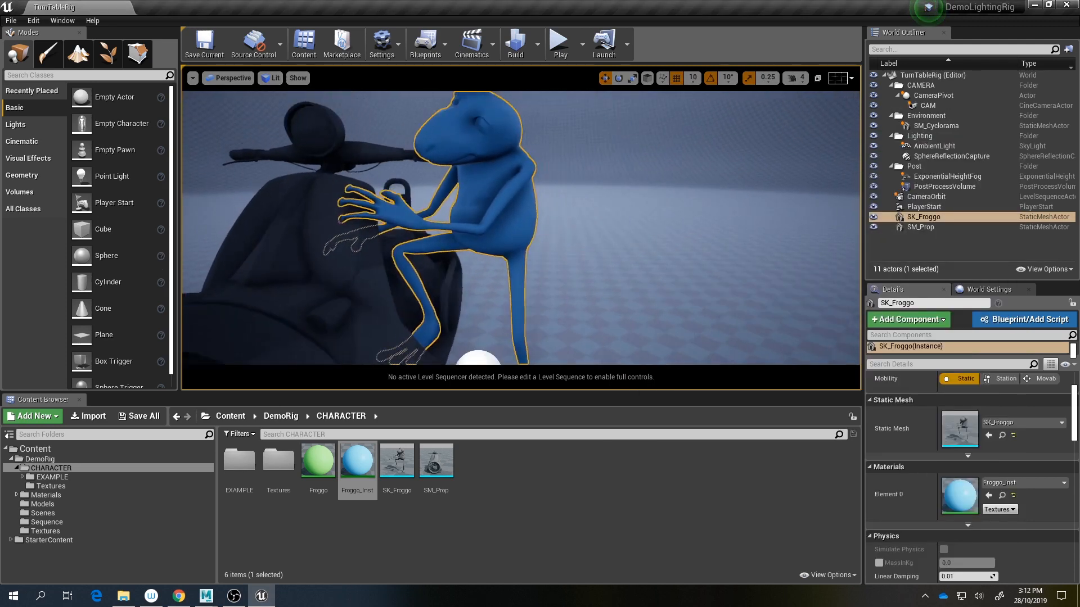
Step: Create a new material named Prop_Part1 in the CHARACTER folder
right_drag(603, 174, 588, 163)
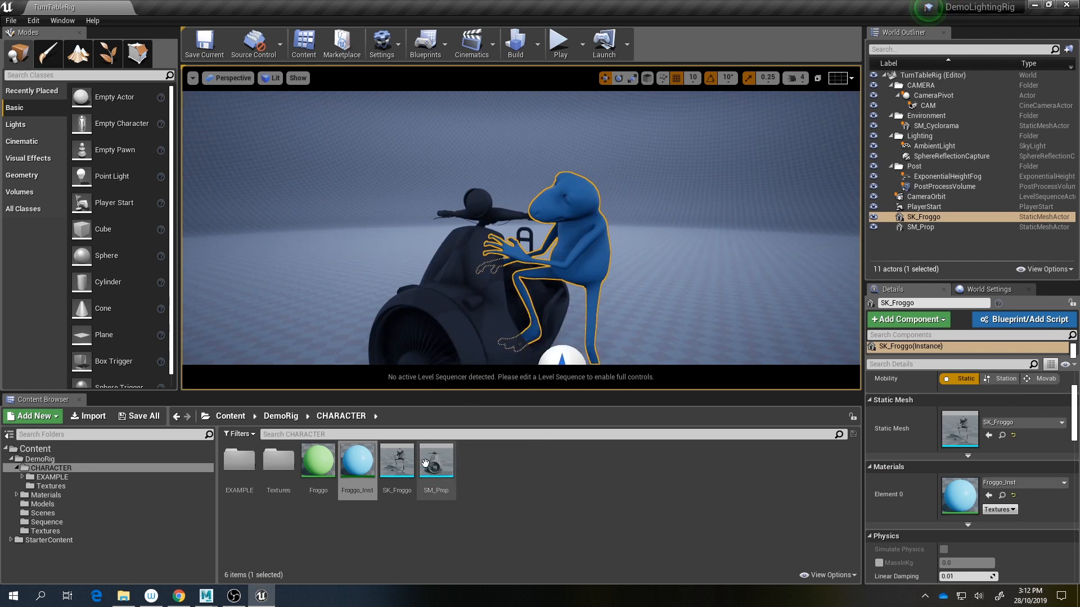
mouse_move(665, 191)
right_down()
mouse_move(654, 215)
mouse_move(667, 186)
right_up()
click(487, 516)
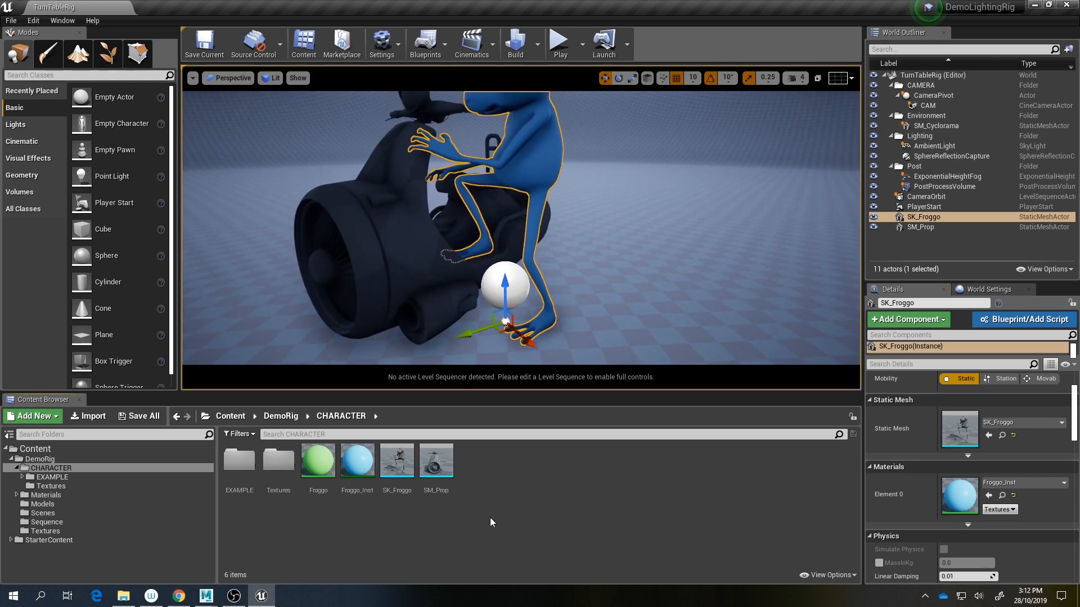
right_click(488, 485)
click(547, 252)
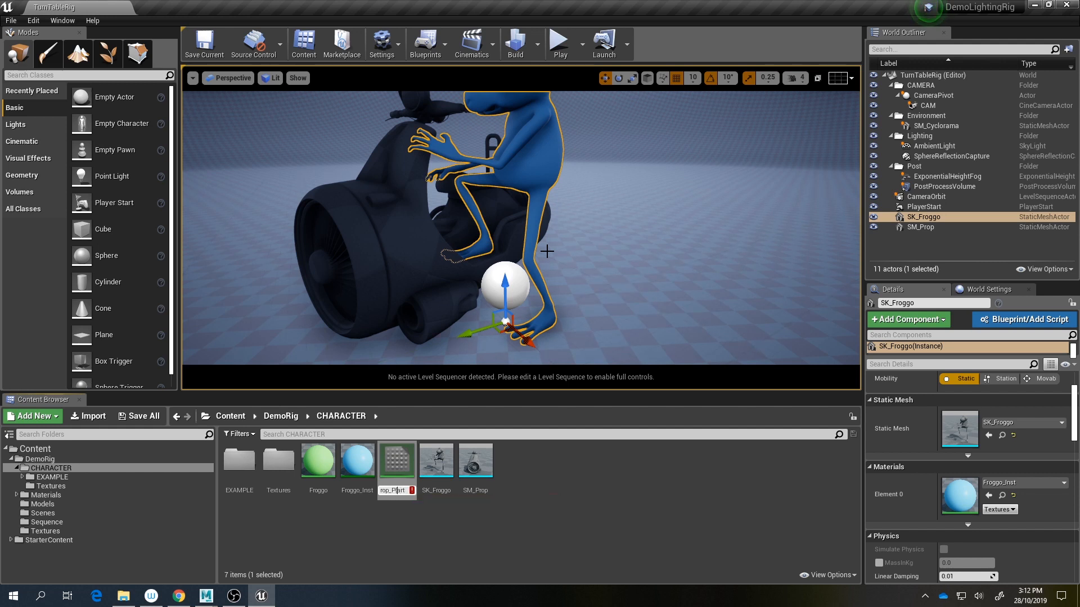
key(Return)
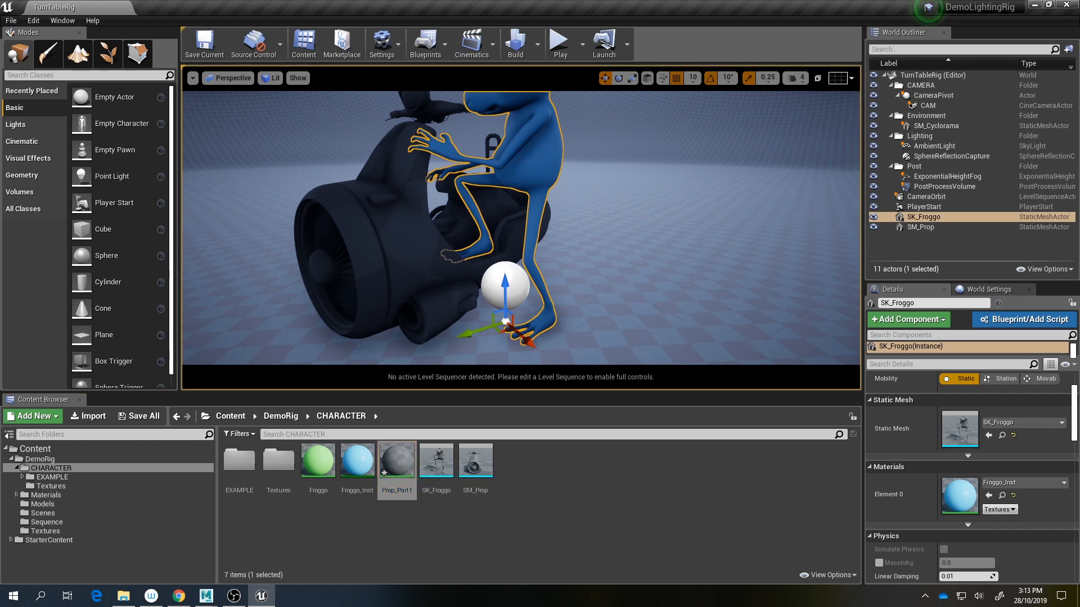
Step: Open the Prop_Part1 material in a widened editor window and make it two-sided
right_drag(495, 236, 472, 214)
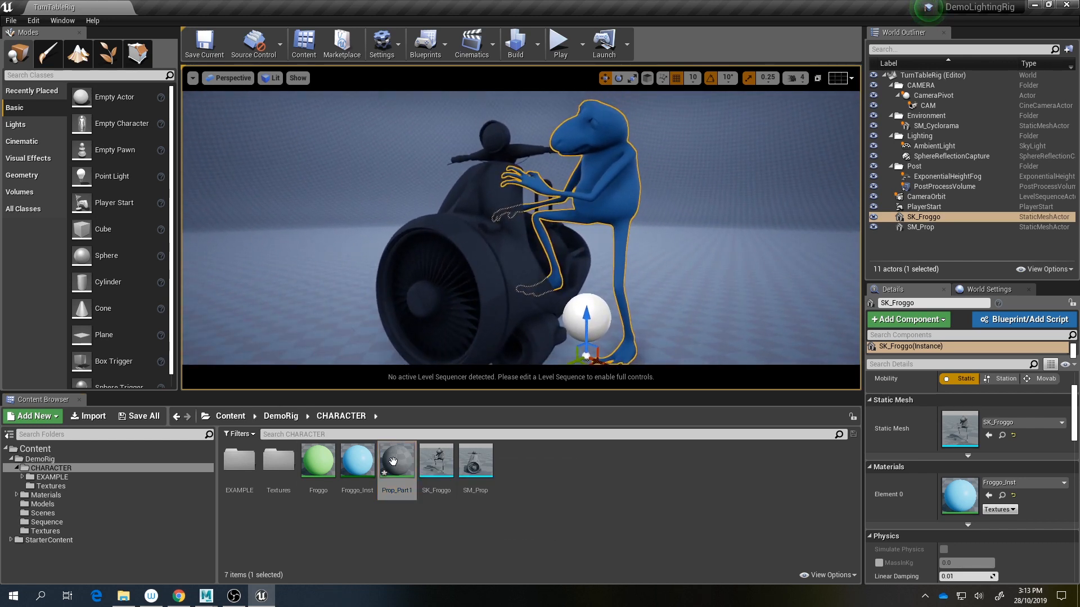
click(401, 471)
double_click(401, 471)
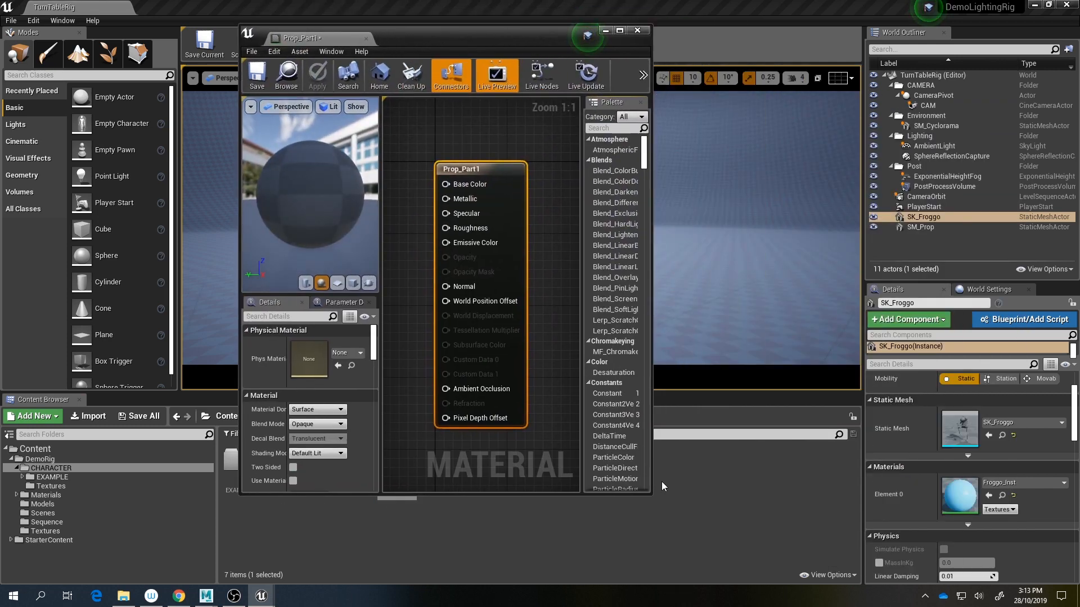
drag(651, 495, 1025, 415)
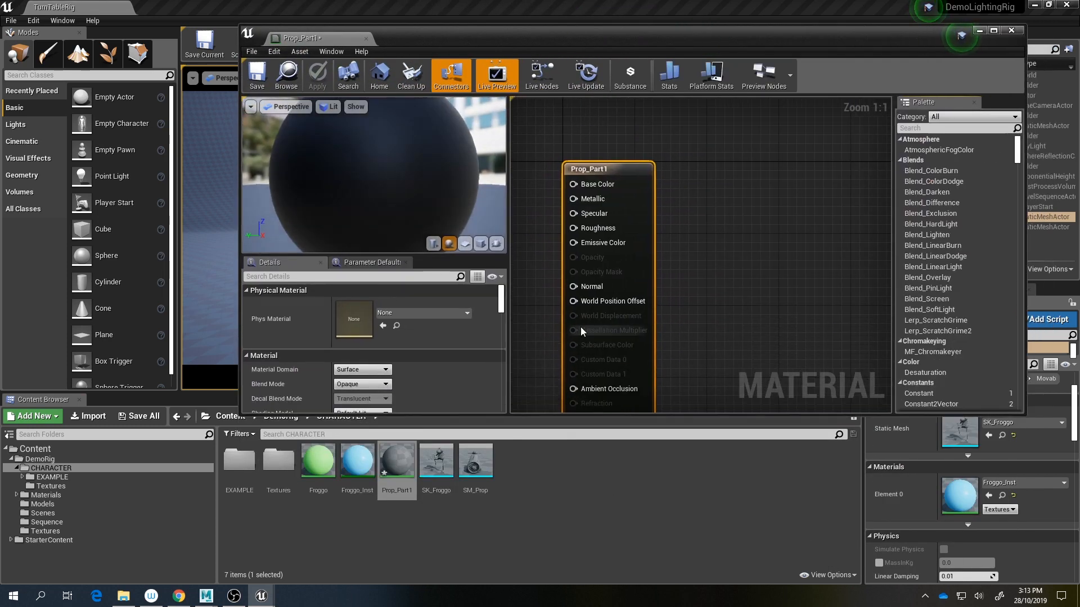
right_drag(581, 328, 730, 307)
scroll(728, 306, down, 2)
scroll(423, 370, down, 2)
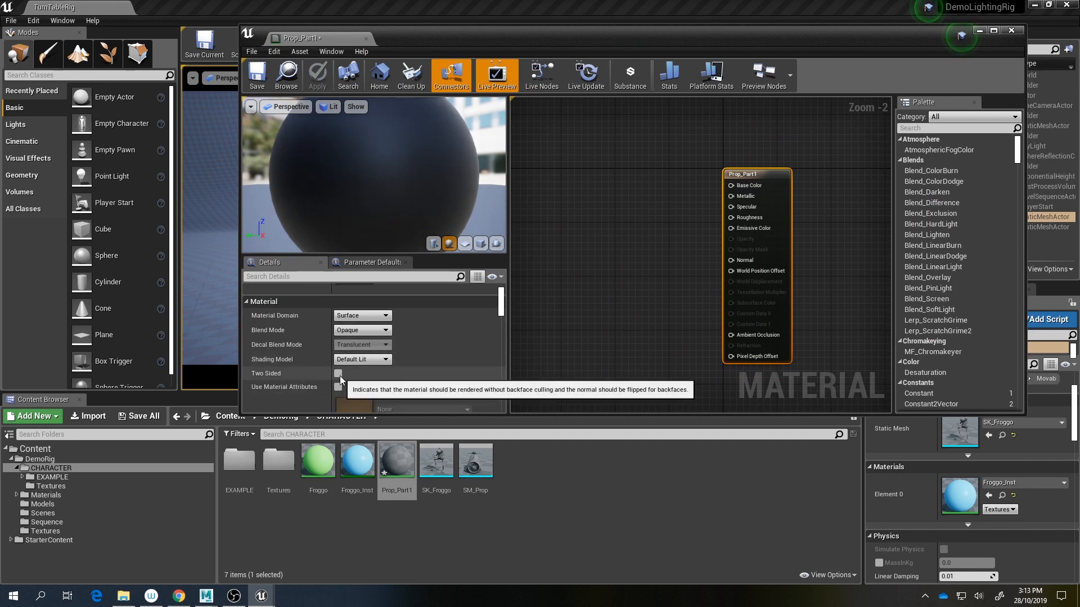
click(338, 374)
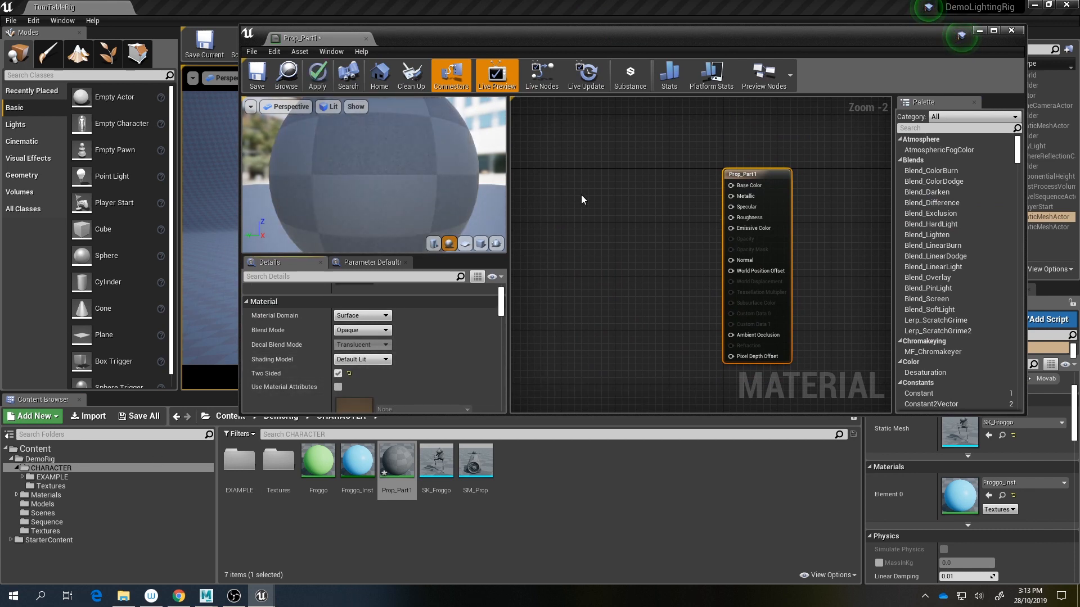
Step: Add the T_SpaceVespie_Body_A, Body_NRM and Body_RAME textures from the Textures folder to the Prop_Part1 graph as texture samples
scroll(612, 248, up, 1)
right_drag(622, 218, 641, 237)
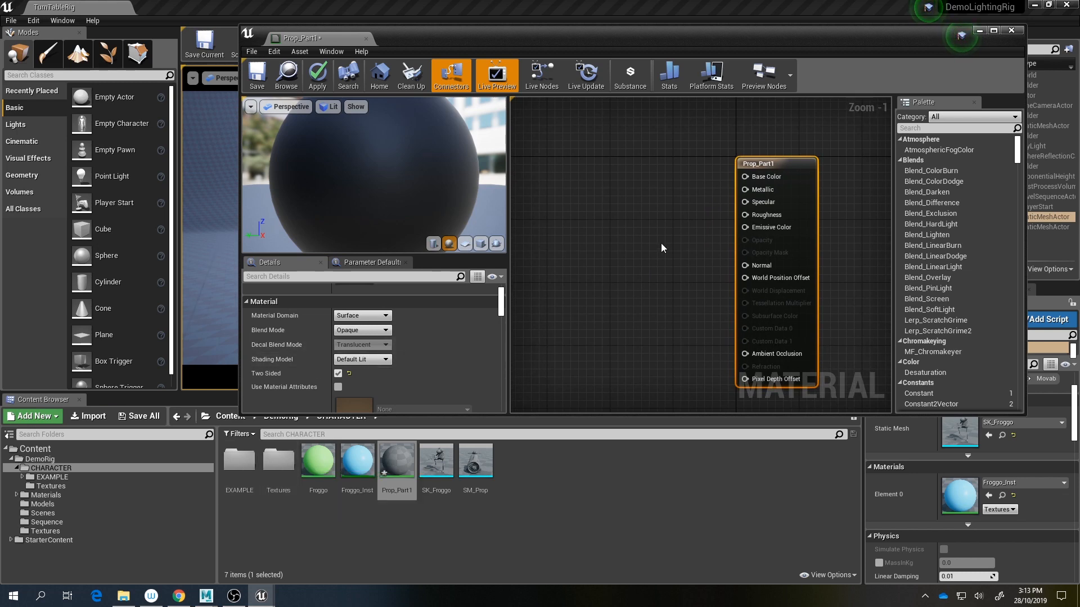
double_click(278, 460)
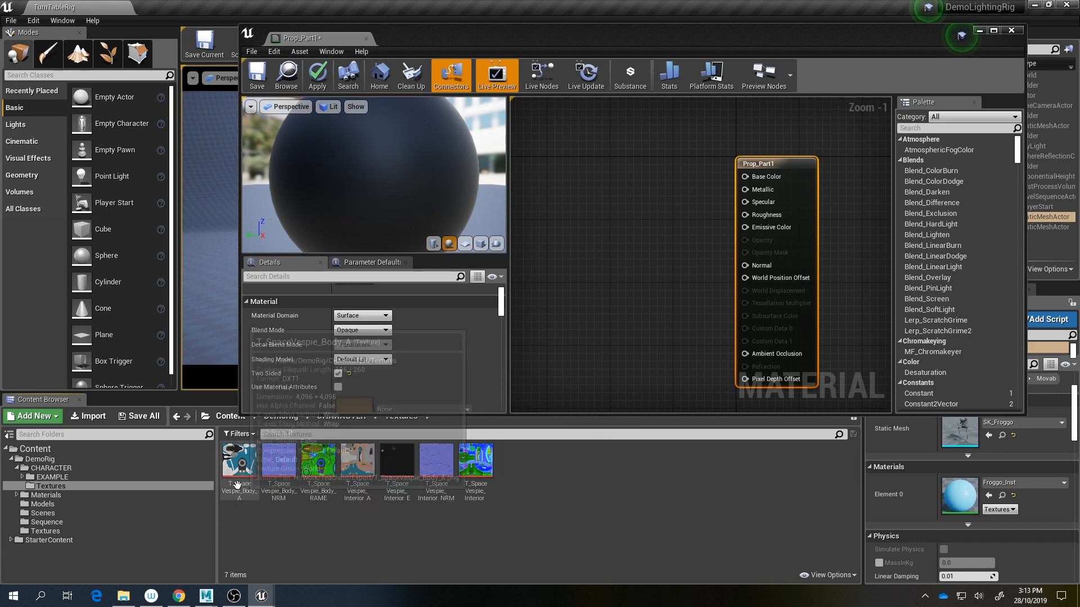
click(237, 473)
ctrl+click(279, 464)
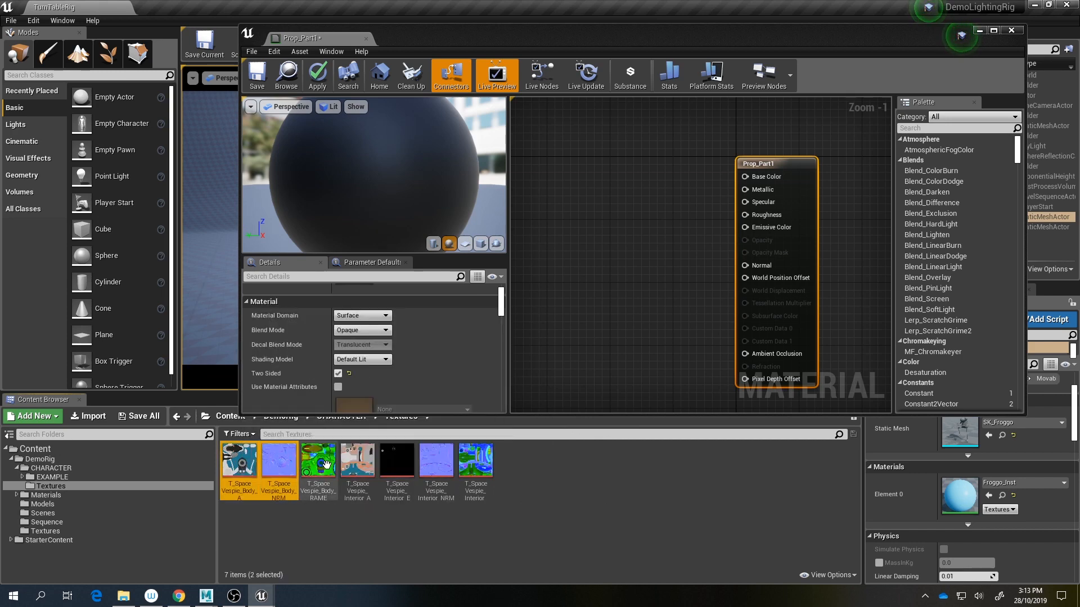
ctrl+click(326, 464)
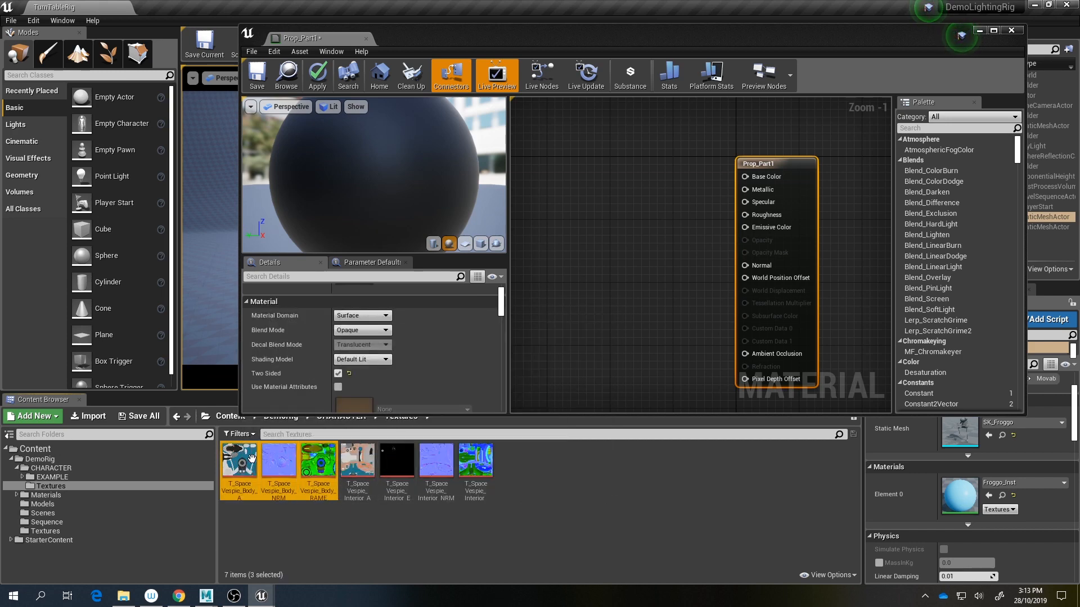
drag(323, 485, 585, 183)
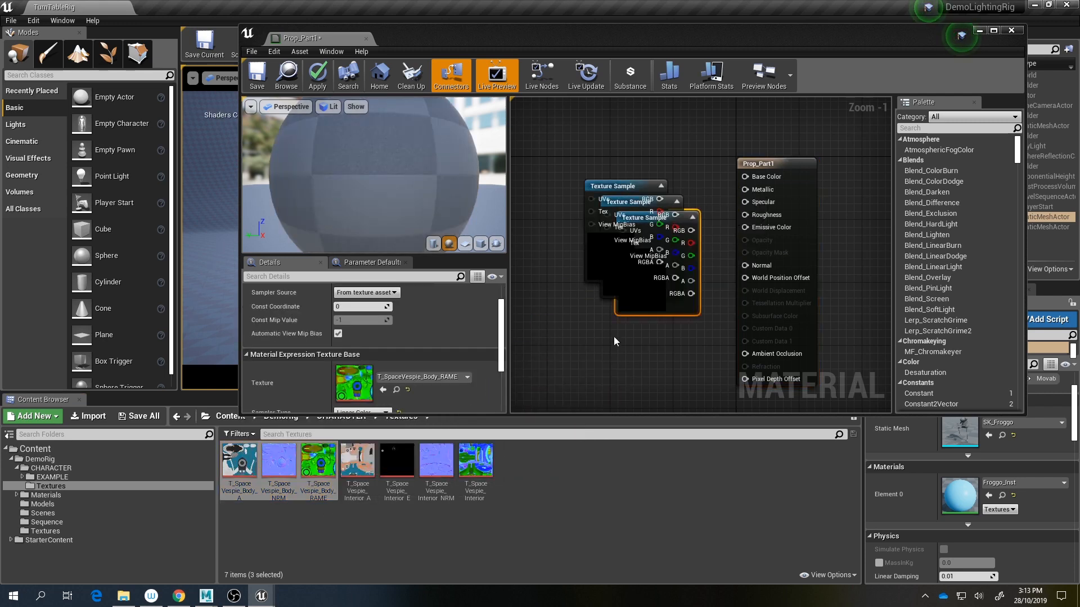
Step: Arrange the three texture samples in a column beside the material node, ordered Body_A, Body_RAME and Body_NRM
right_drag(664, 349, 674, 292)
scroll(670, 336, down, 2)
click(670, 336)
drag(687, 255, 683, 303)
right_drag(639, 105, 639, 191)
drag(636, 208, 650, 167)
right_drag(651, 325, 660, 252)
drag(661, 212, 567, 244)
drag(650, 363, 642, 247)
drag(584, 288, 663, 313)
right_drag(663, 313, 643, 350)
drag(579, 157, 647, 332)
drag(632, 264, 569, 286)
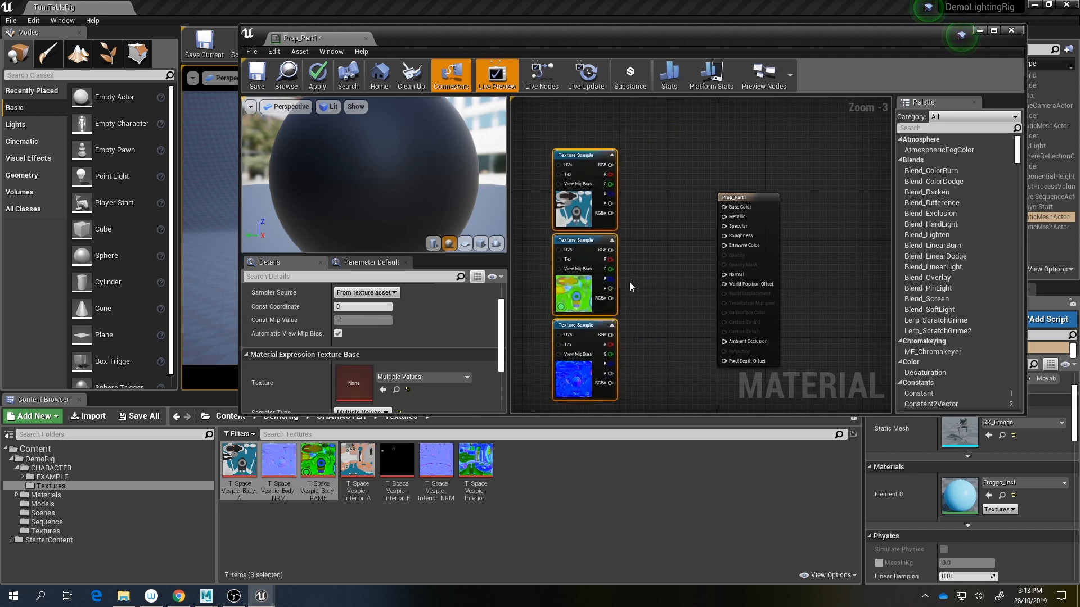
click(630, 282)
Step: Connect the T_SpaceVespie_Body_A sample's RGB output to the Base Color input of Prop_Part1
right_drag(646, 257, 645, 234)
scroll(646, 235, up, 1)
click(606, 121)
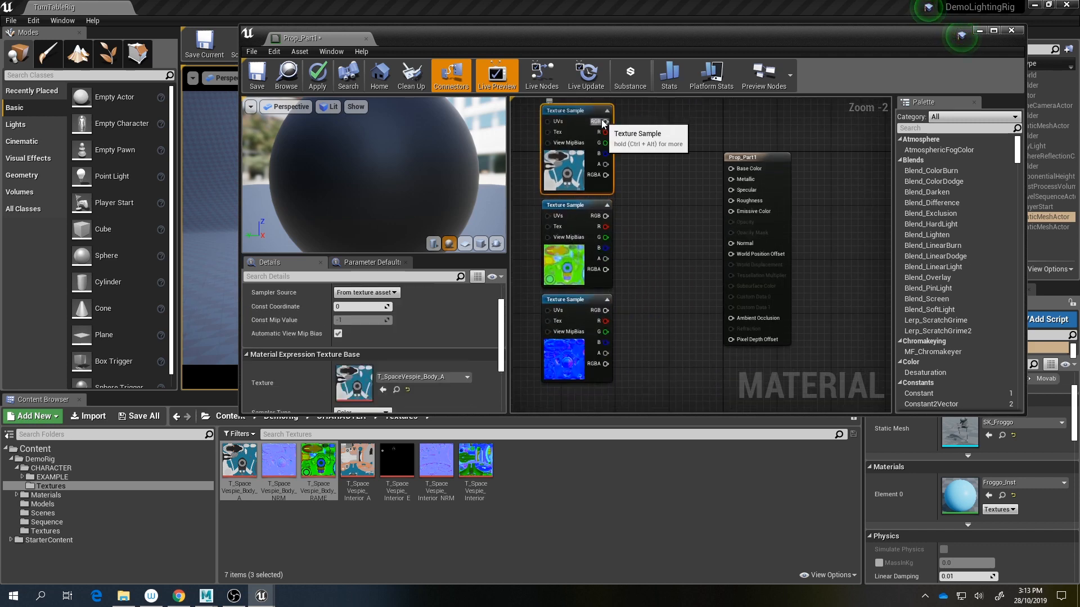
drag(606, 121, 627, 127)
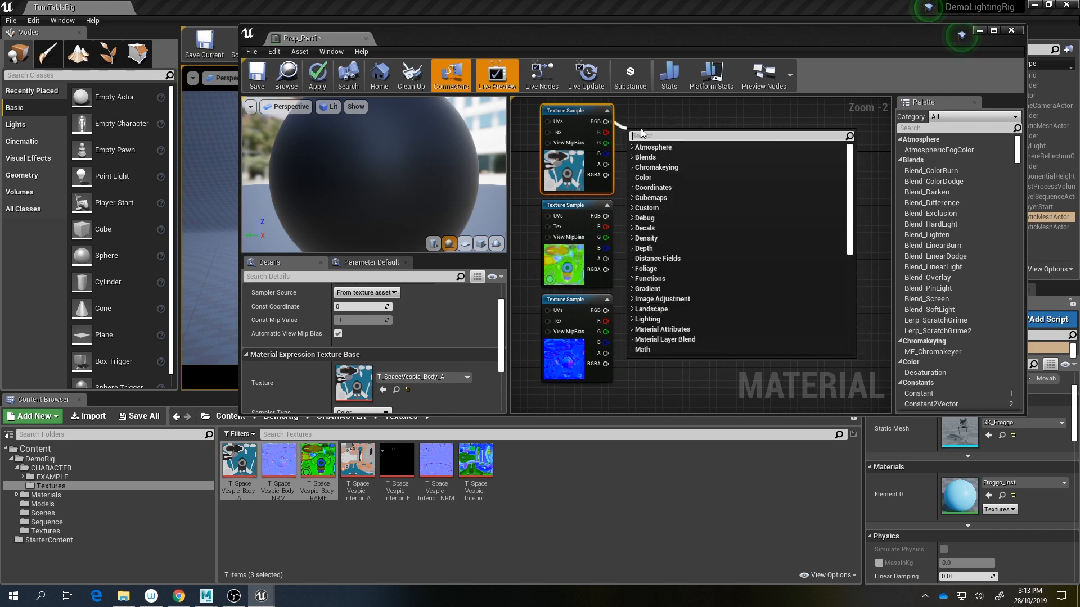
click(647, 124)
click(570, 154)
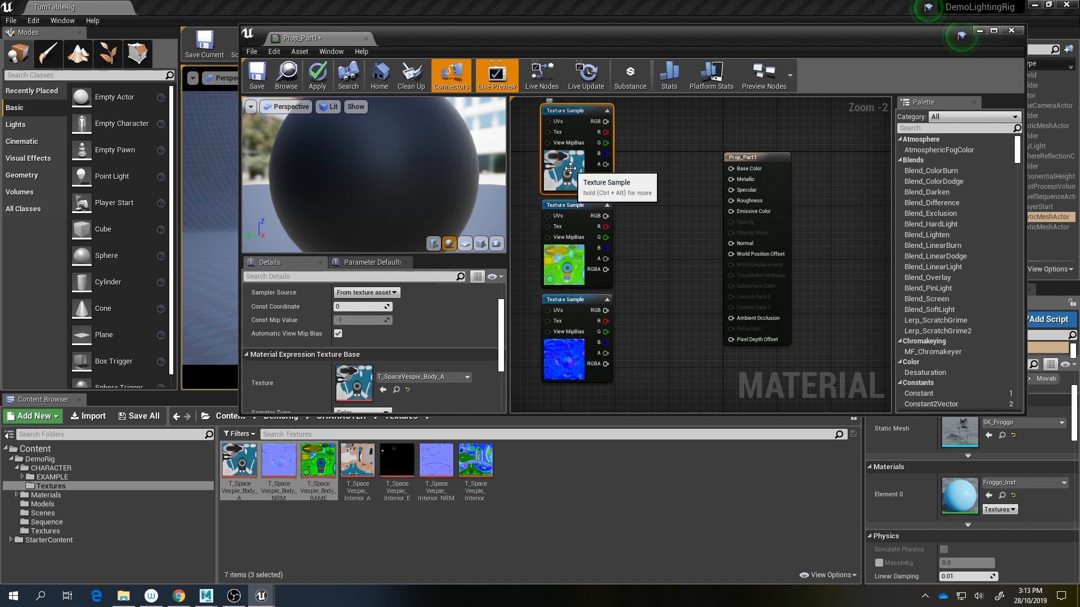
drag(730, 169, 607, 157)
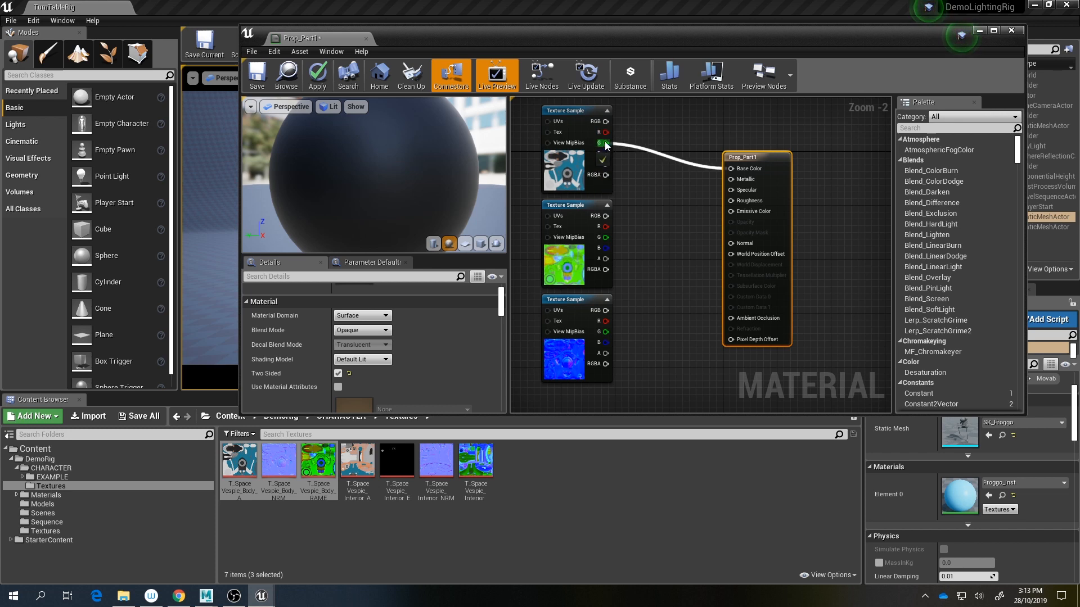
drag(602, 124, 604, 122)
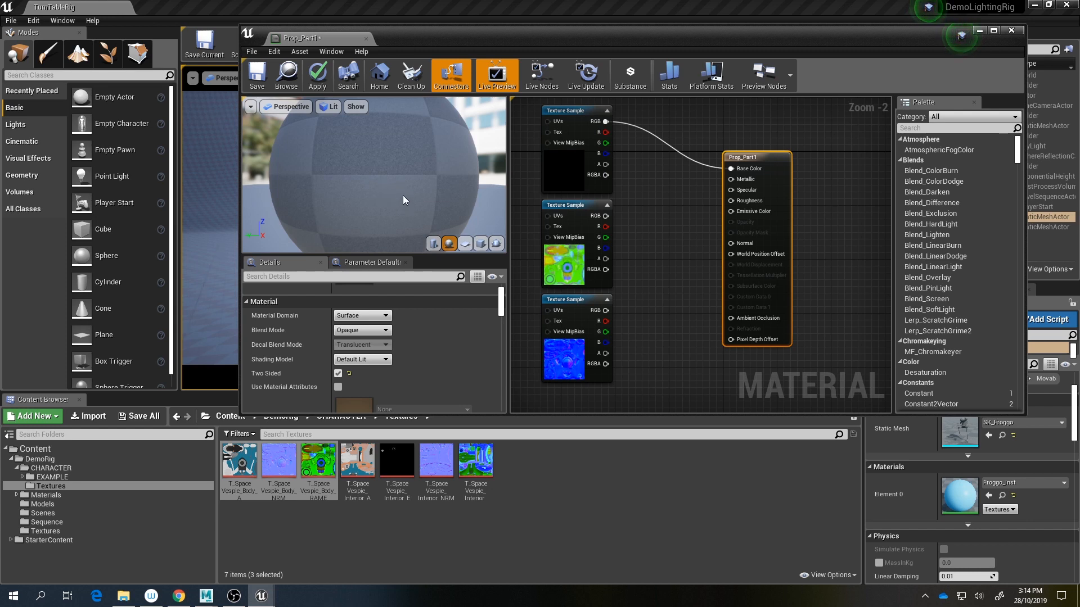
Step: Preview the material on a plane facing the camera, maximize the material editor window and enlarge its preview area
click(464, 243)
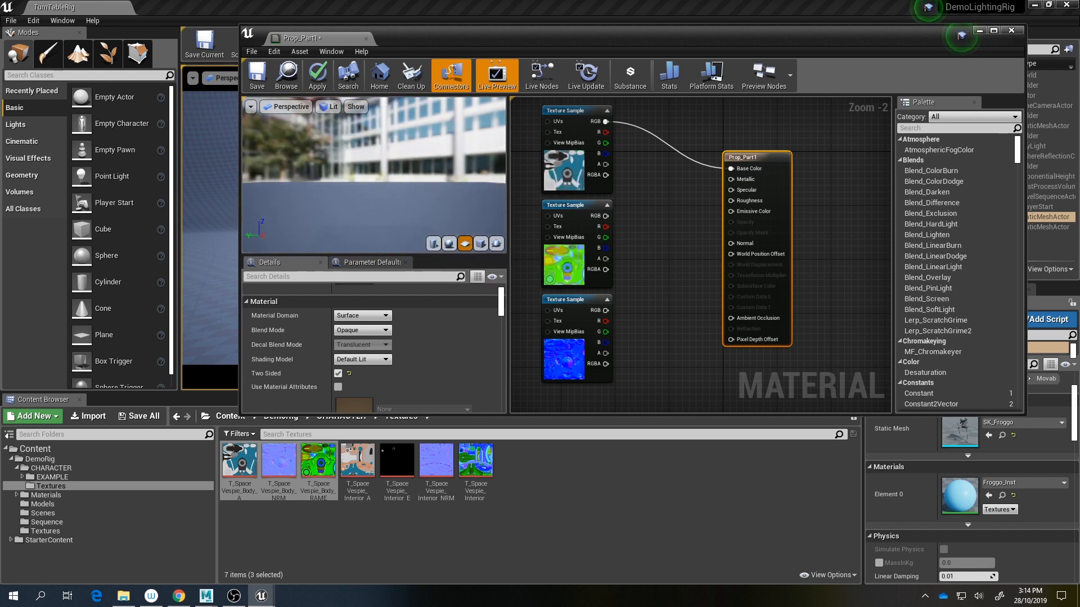
drag(365, 177, 455, 180)
right_drag(374, 176, 416, 175)
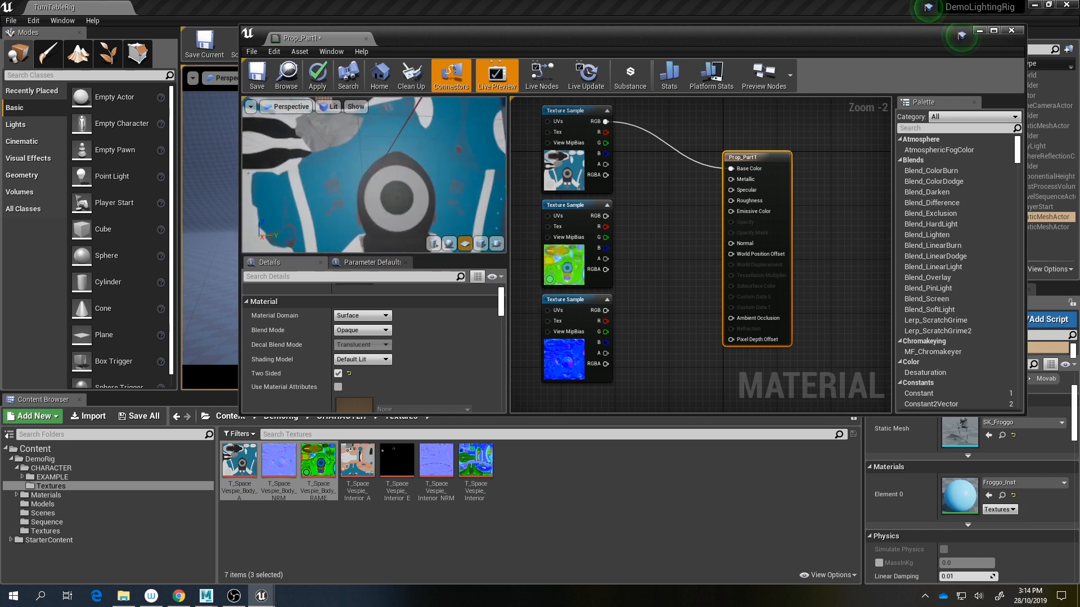
middle_drag(394, 169, 372, 232)
click(994, 31)
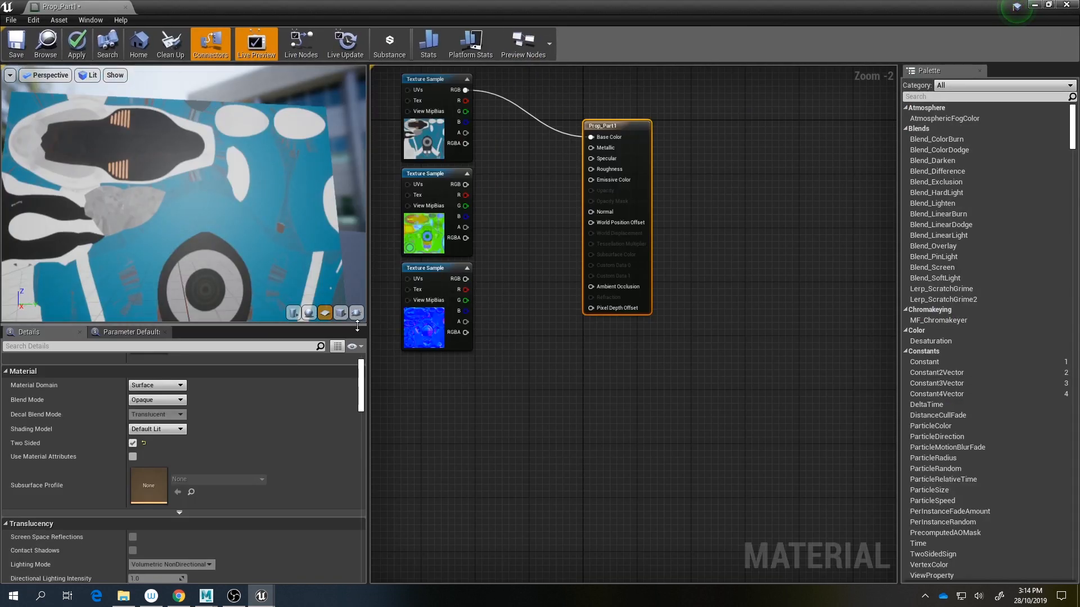
drag(357, 326, 360, 421)
drag(368, 353, 432, 352)
mouse_move(319, 322)
middle_down()
mouse_move(307, 388)
mouse_move(326, 310)
mouse_move(318, 321)
middle_up()
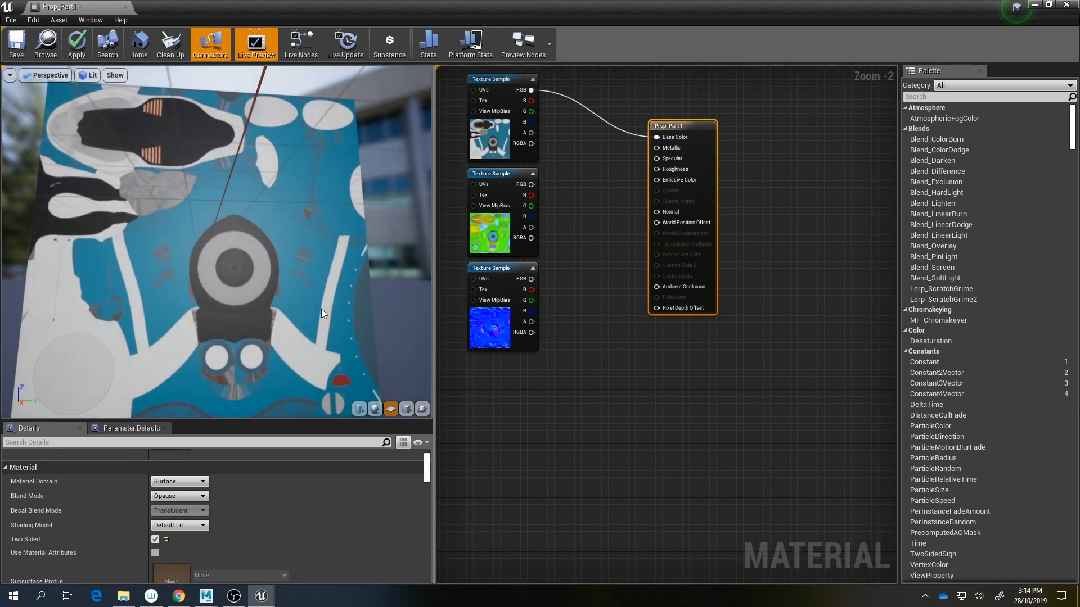
drag(331, 305, 317, 332)
Step: Connect the Body_NRM sample's RGB output to Normal, with the node moved slightly down, and check the surface relief on the preview plane
right_drag(493, 310, 580, 354)
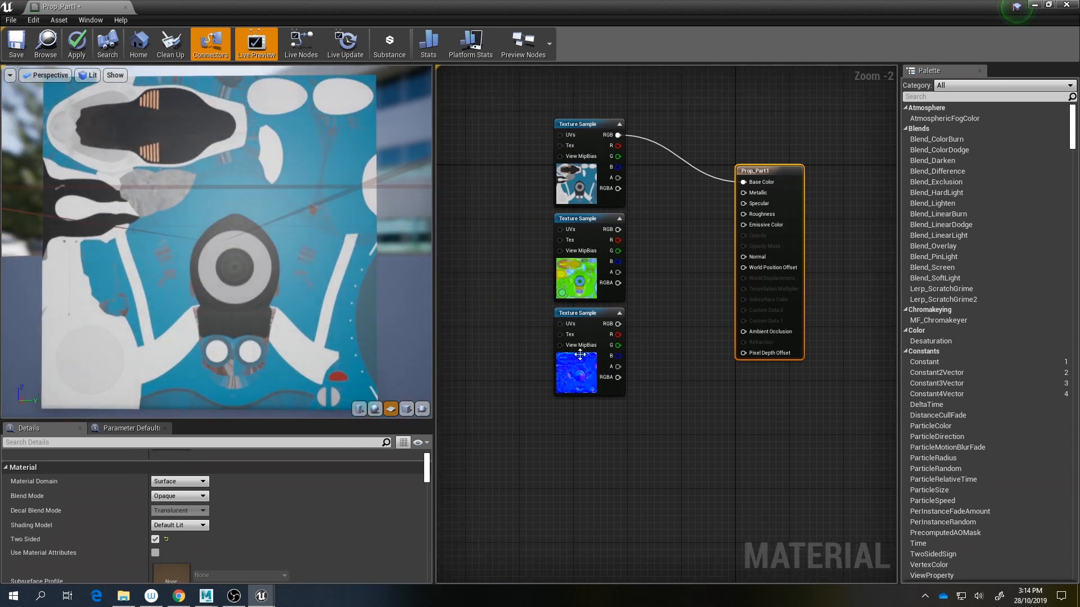
click(588, 368)
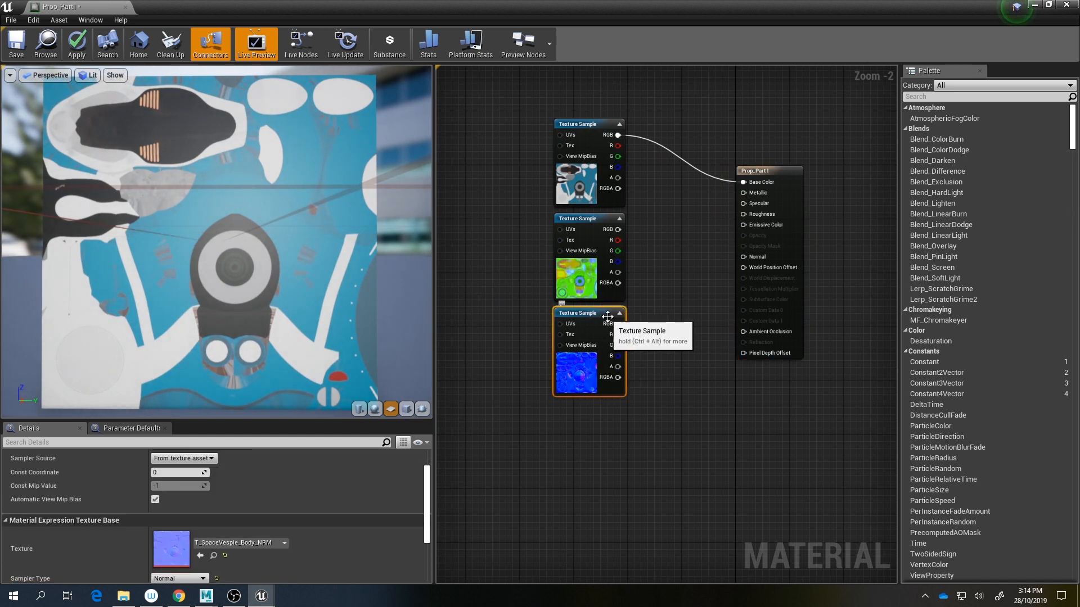
drag(611, 331, 619, 343)
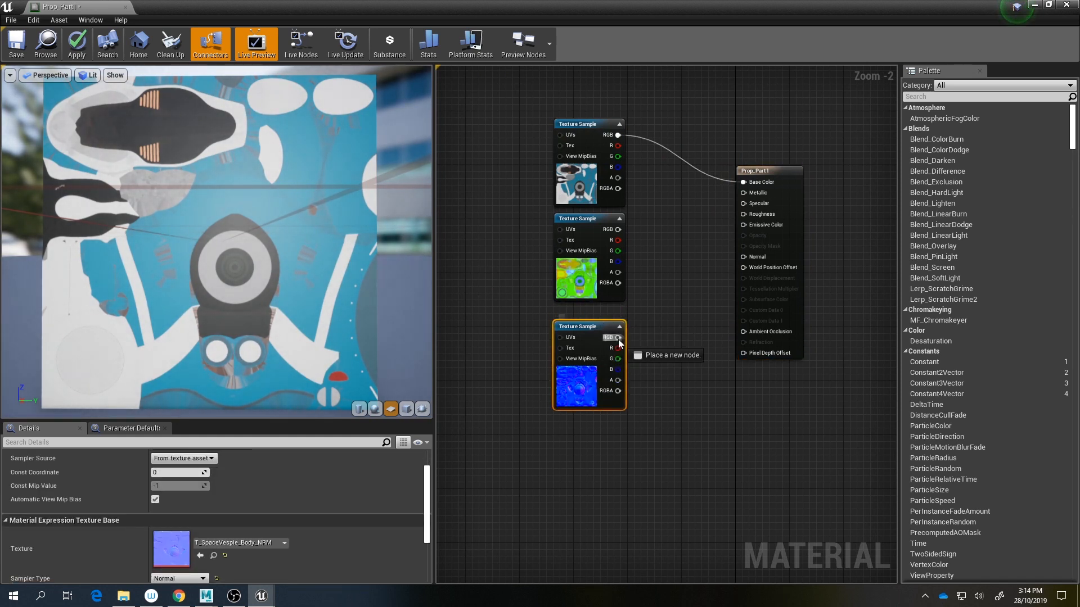
drag(722, 267, 745, 257)
mouse_move(353, 260)
mouse_down()
mouse_move(315, 263)
mouse_move(247, 232)
mouse_move(326, 231)
mouse_move(152, 126)
mouse_move(248, 351)
mouse_move(239, 151)
mouse_move(212, 289)
mouse_move(252, 271)
mouse_up()
key(l)
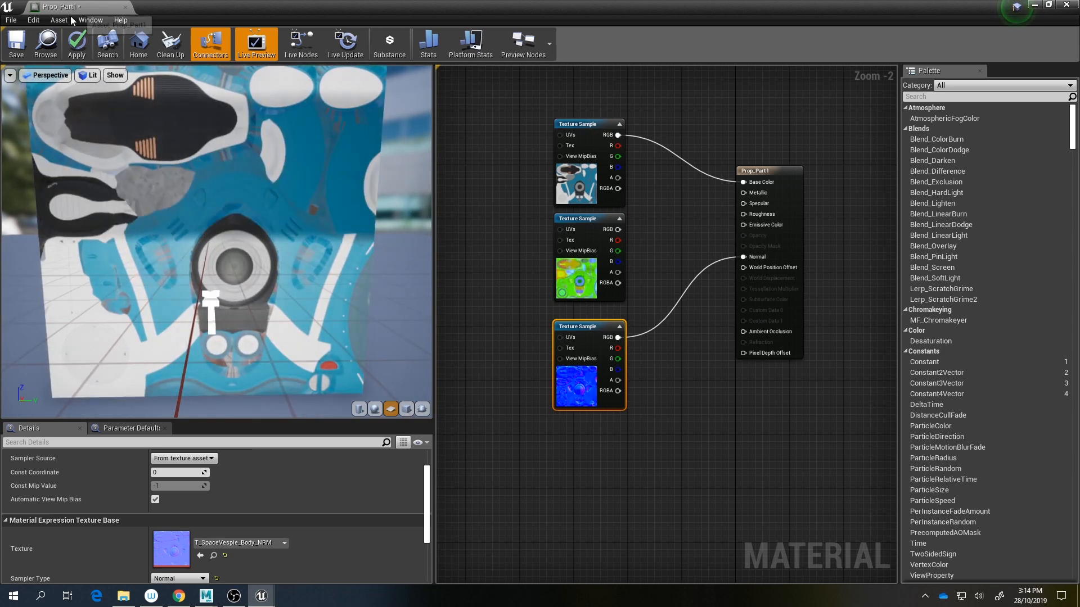
click(115, 75)
click(133, 105)
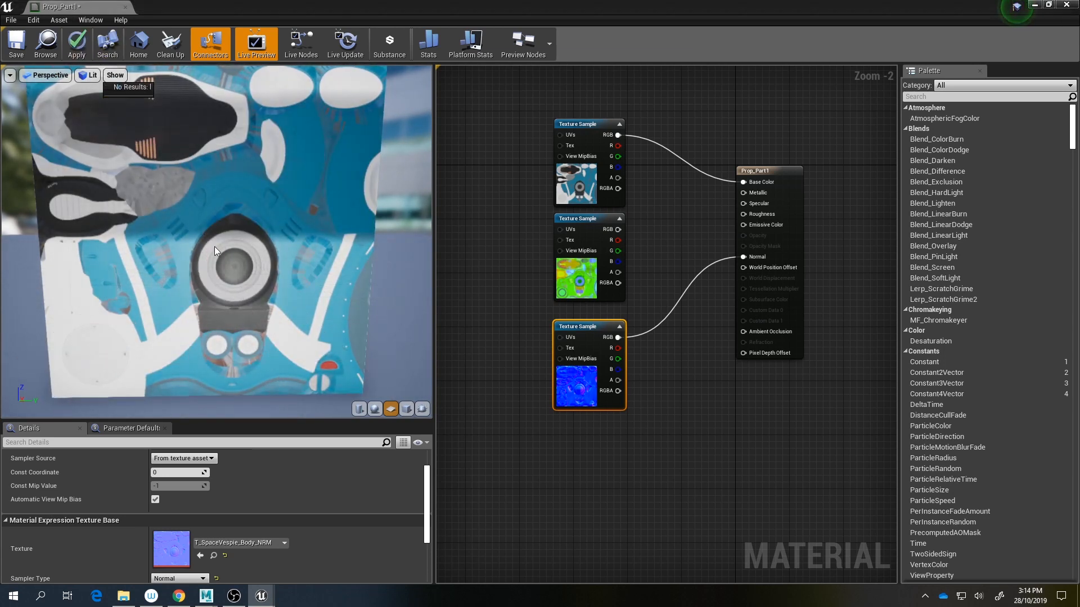
key(l)
drag(214, 246, 279, 234)
Step: Connect the Body_RAME sample's R channel to Roughness, G to Ambient Occlusion and B to Metallic
click(581, 285)
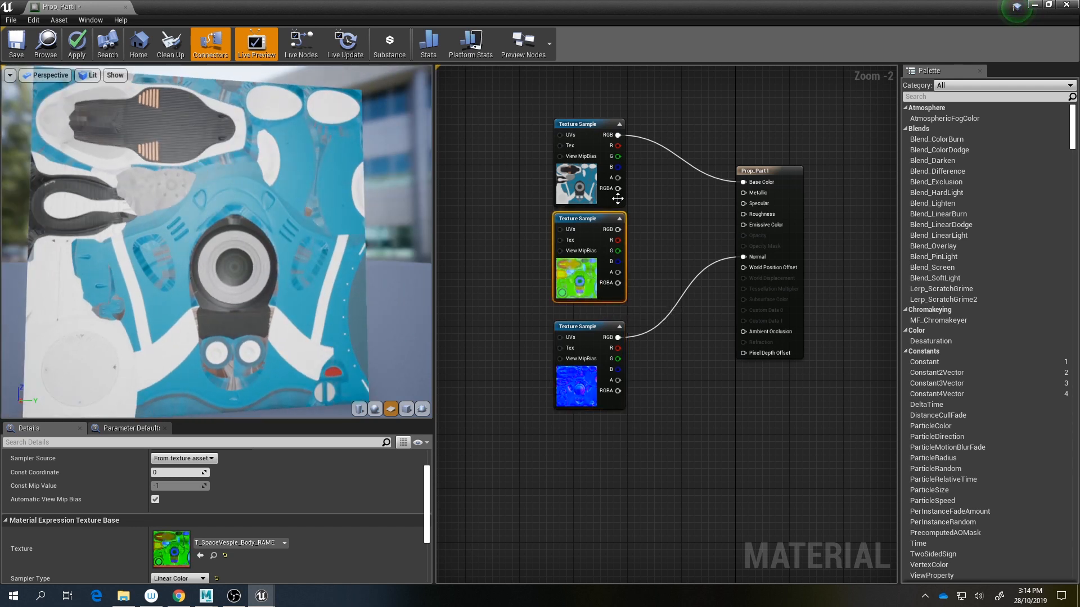
scroll(615, 191, up, 2)
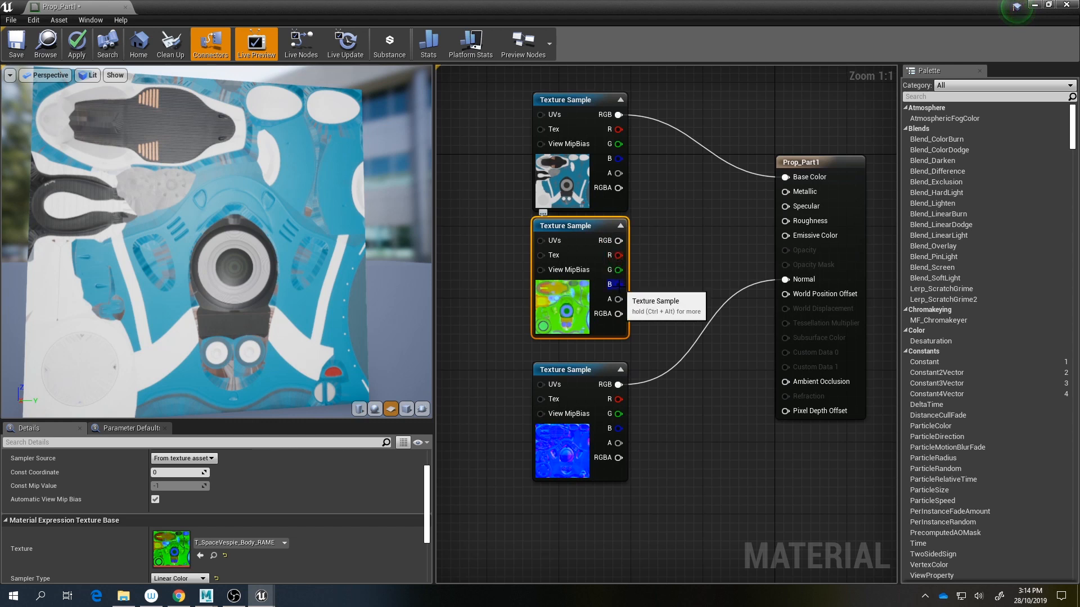
right_drag(652, 286, 607, 284)
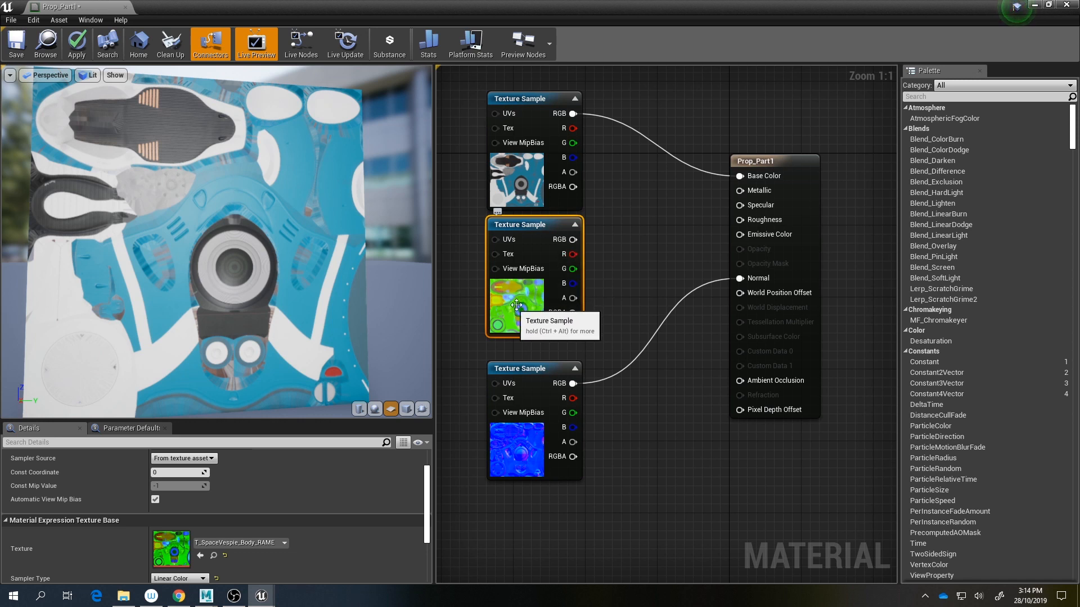
drag(571, 254, 740, 220)
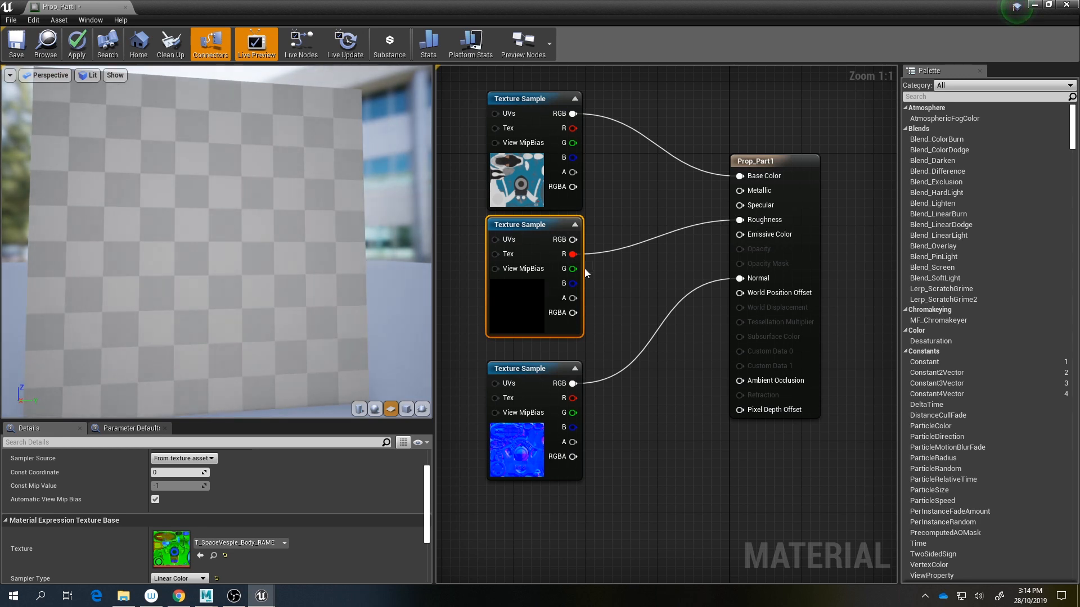
drag(573, 269, 743, 380)
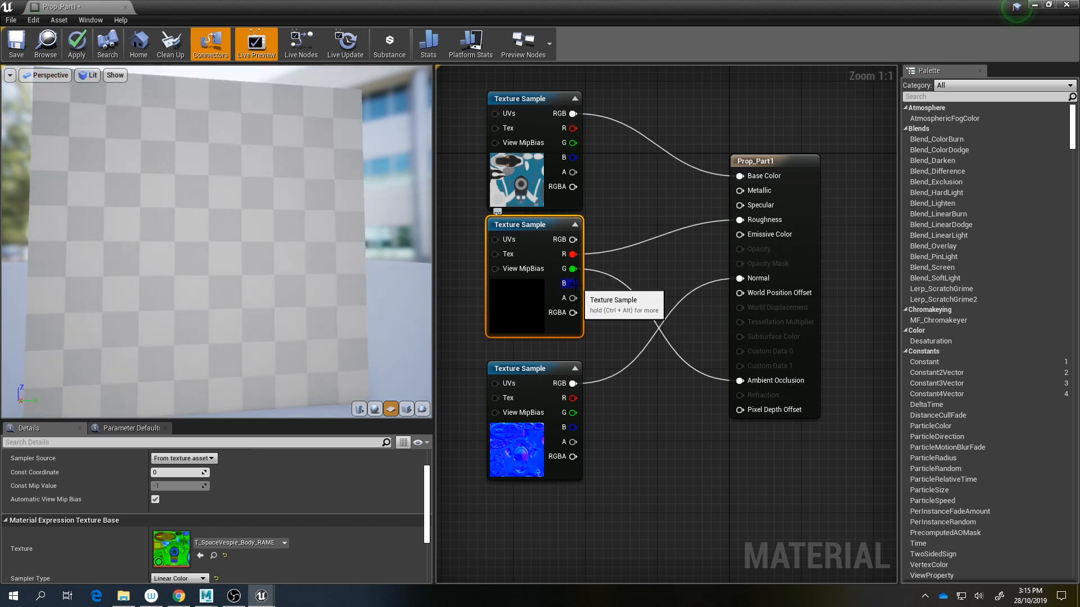
drag(572, 282, 740, 190)
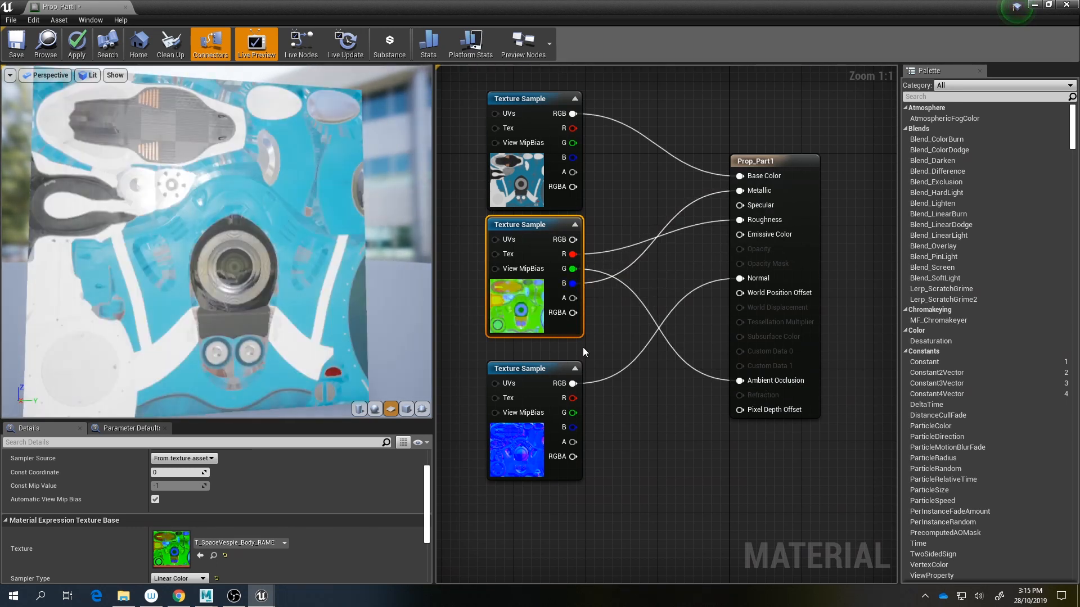
Step: Examine the metallic and rough areas of the textured preview plane up close and from different angles
drag(158, 227, 200, 162)
scroll(216, 242, up, 5)
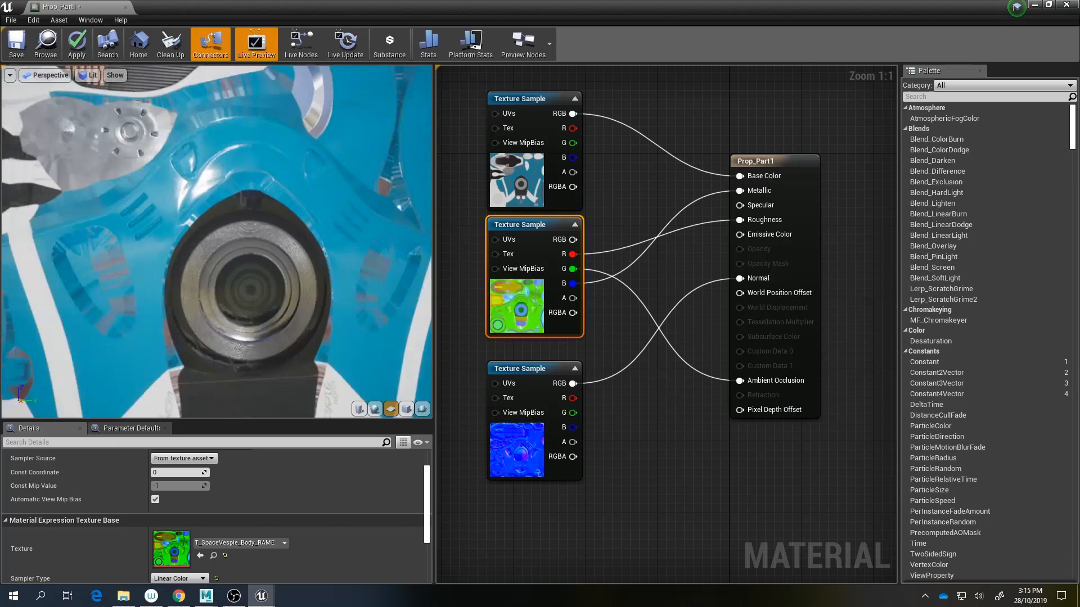
mouse_move(333, 265)
mouse_down()
mouse_move(314, 253)
mouse_move(333, 265)
mouse_up()
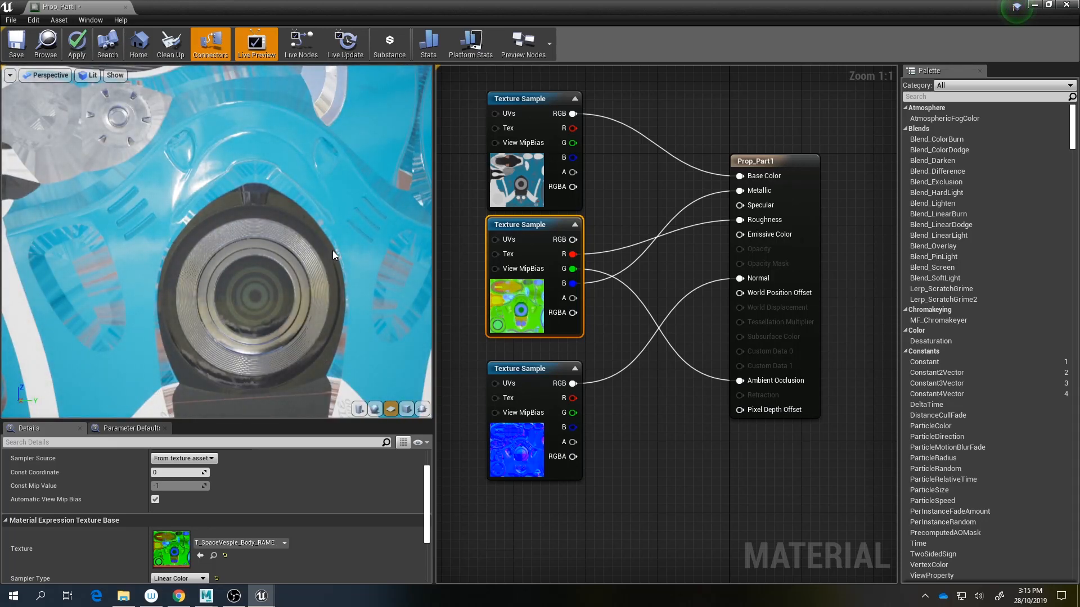
drag(320, 253, 264, 247)
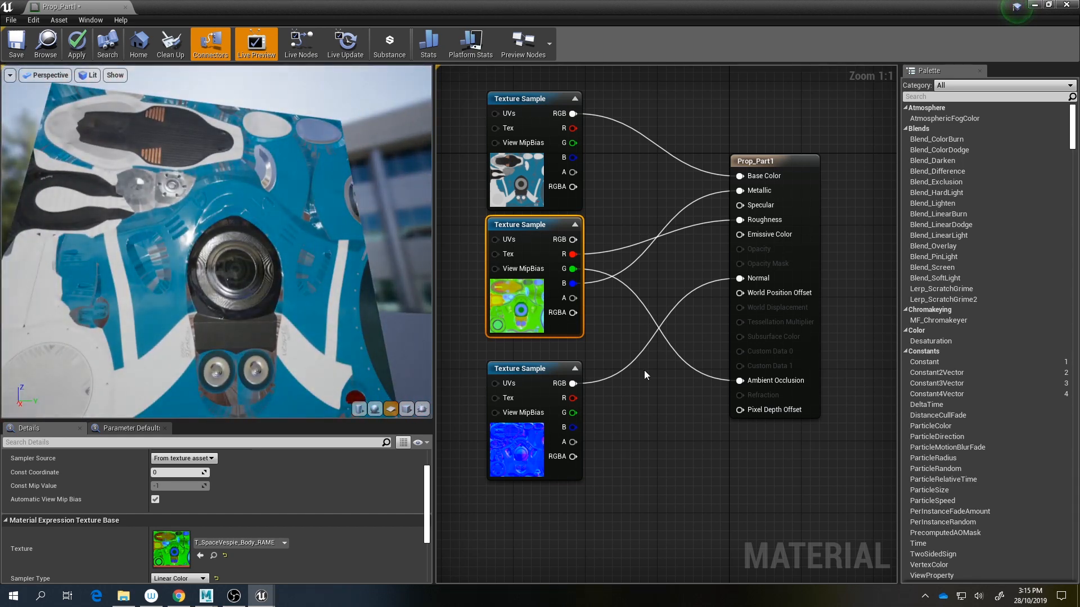
Step: Space the Body_RAME sample evenly between the other two samples, then save the Prop_Part1 material and close its editor
key(Home)
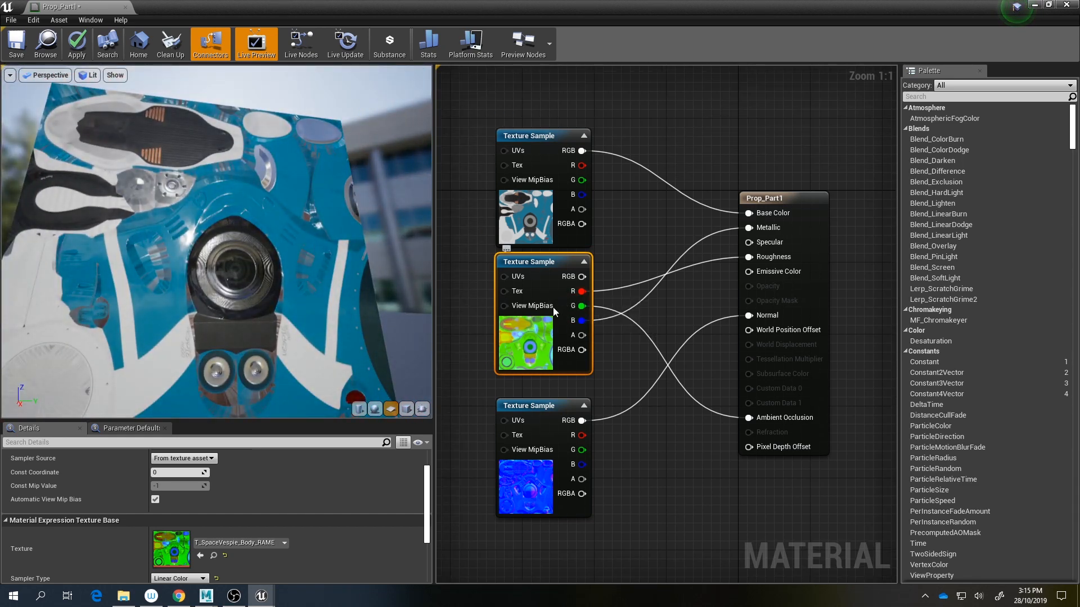
drag(520, 361, 522, 367)
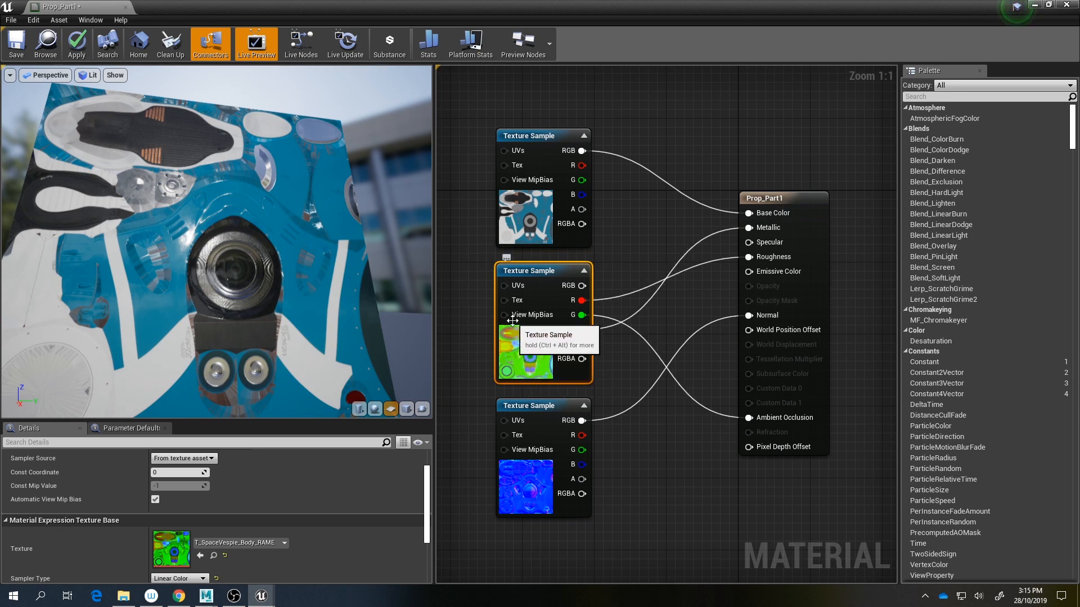
right_drag(625, 326, 659, 319)
click(659, 319)
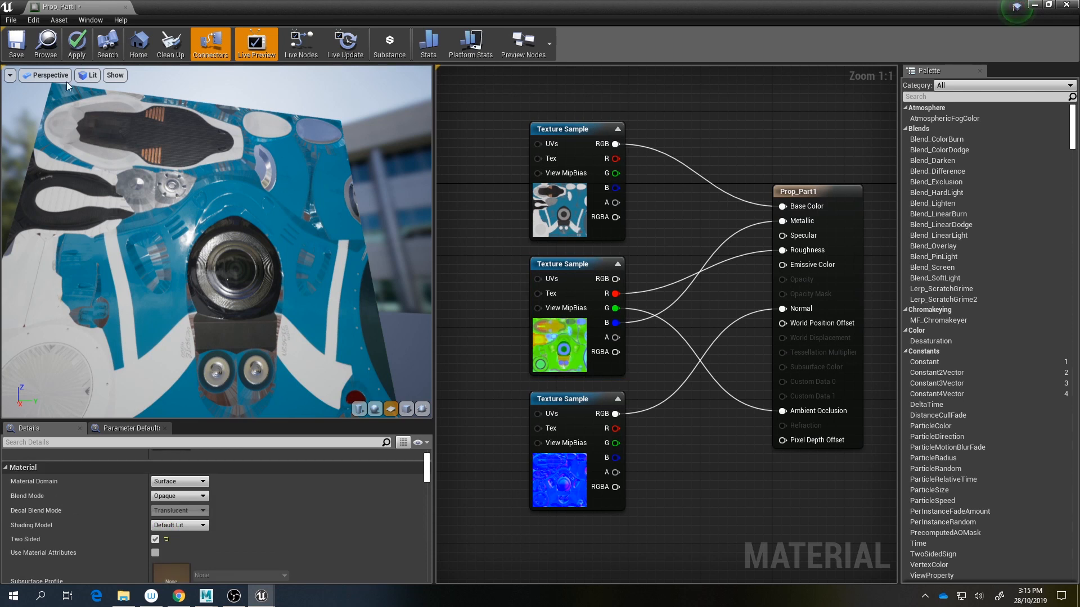
click(17, 44)
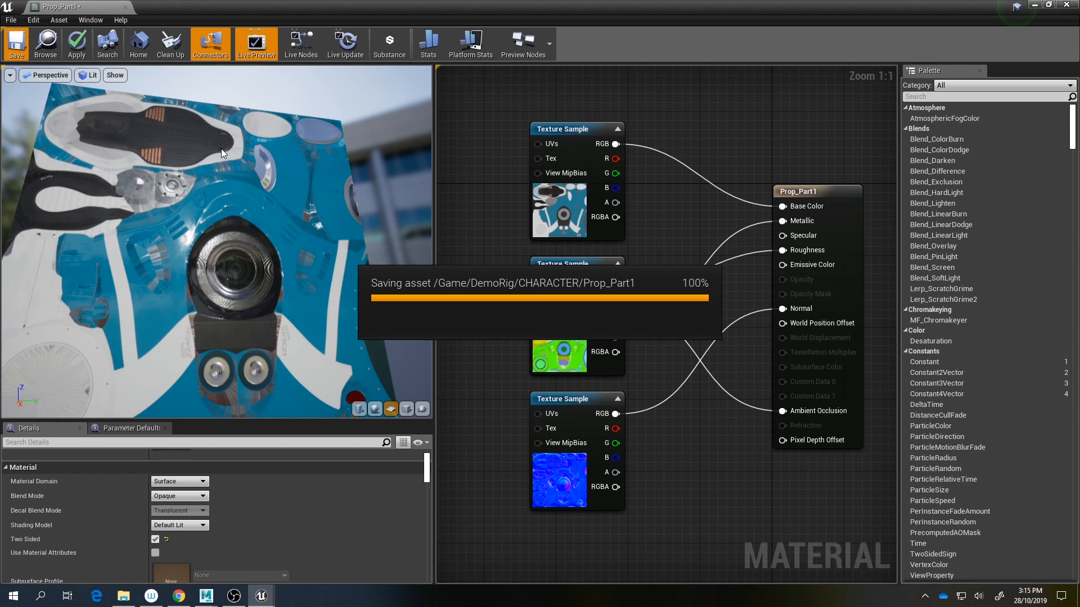
middle_click(97, 6)
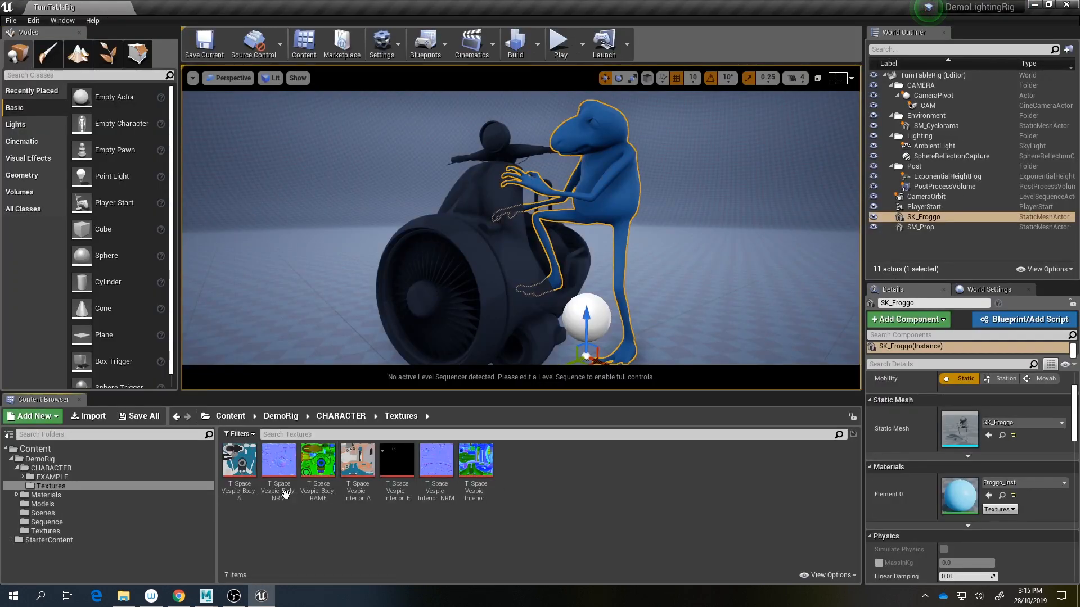
Step: Apply Prop_Part1 from the CHARACTER folder to the body of the vespie prop in the scene and inspect it
click(50, 467)
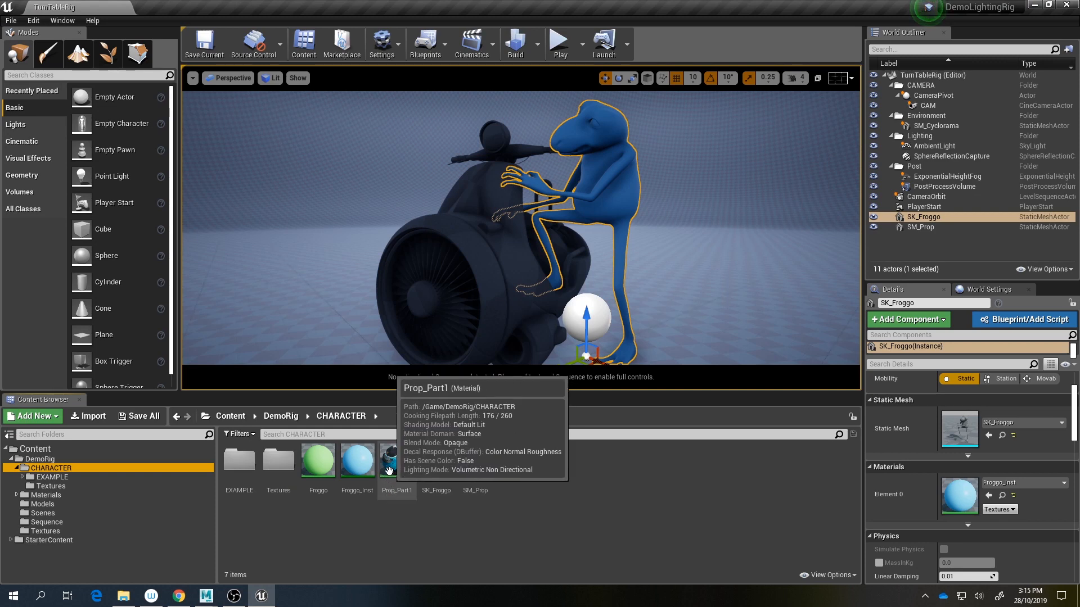
mouse_move(465, 320)
right_down()
mouse_move(500, 337)
mouse_move(465, 319)
right_up()
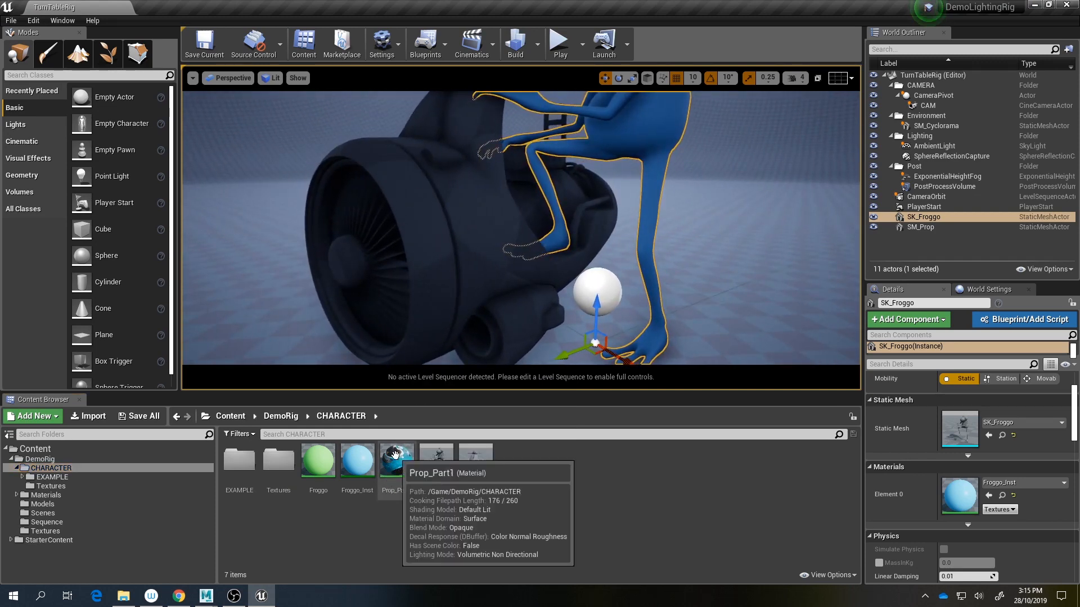
drag(396, 461, 478, 265)
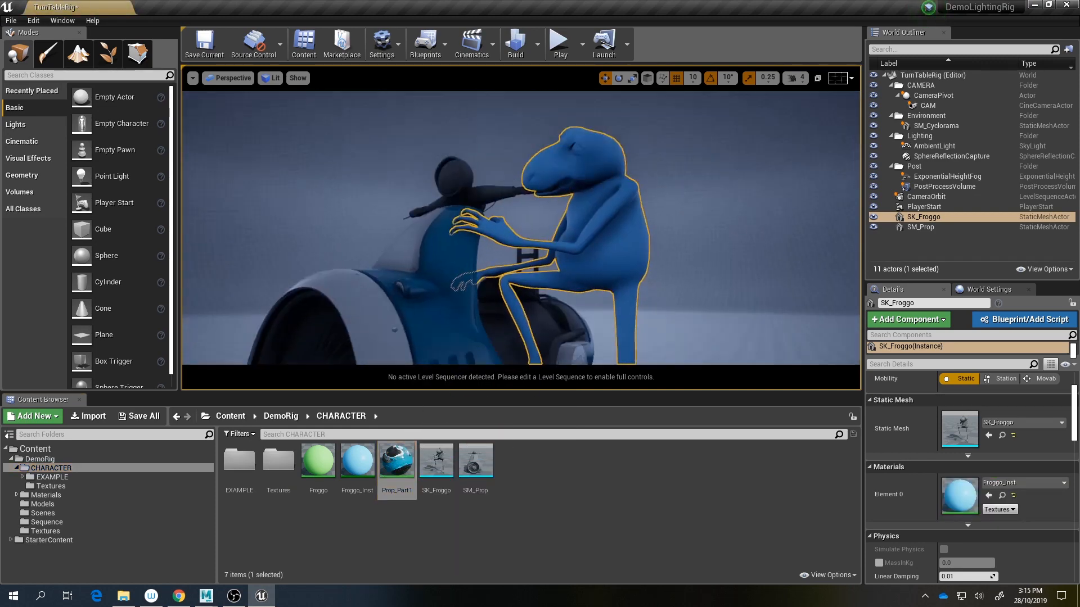
mouse_move(478, 264)
right_down()
mouse_move(495, 320)
mouse_move(534, 332)
mouse_move(472, 320)
mouse_move(523, 320)
mouse_move(489, 319)
mouse_move(506, 315)
mouse_move(477, 235)
mouse_move(486, 246)
right_up()
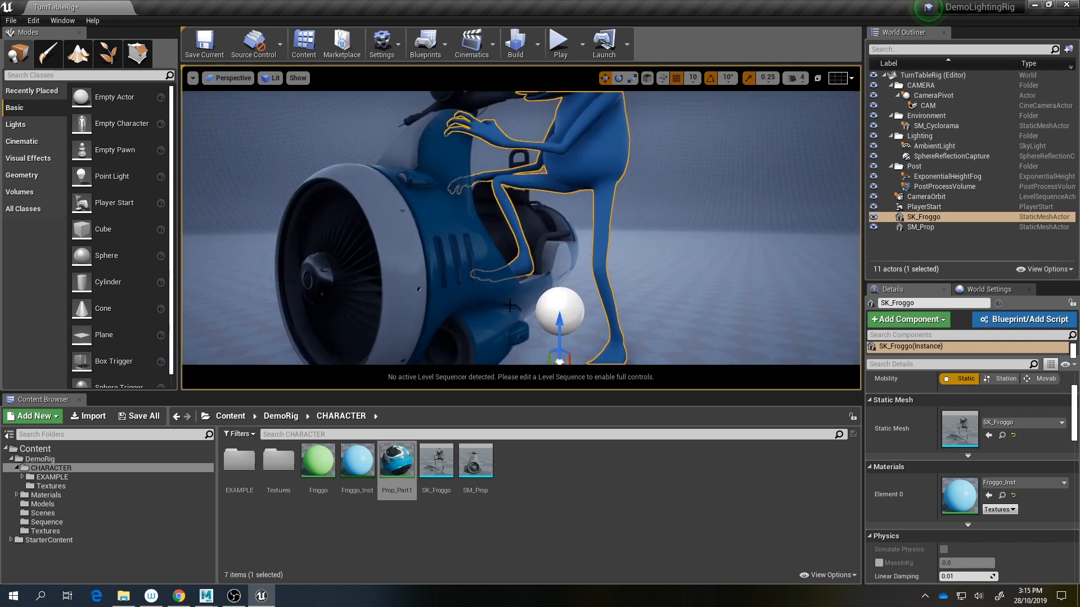
Step: Open the T_SpaceVespie_Body_NRM texture from the CHARACTER Textures folder in the texture editor
click(509, 525)
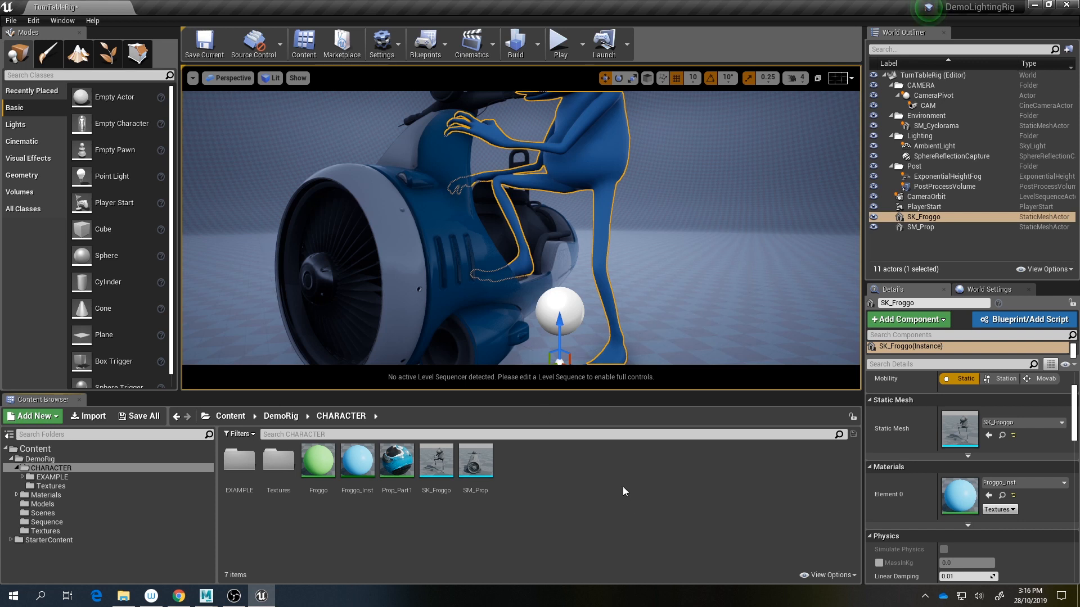
click(49, 486)
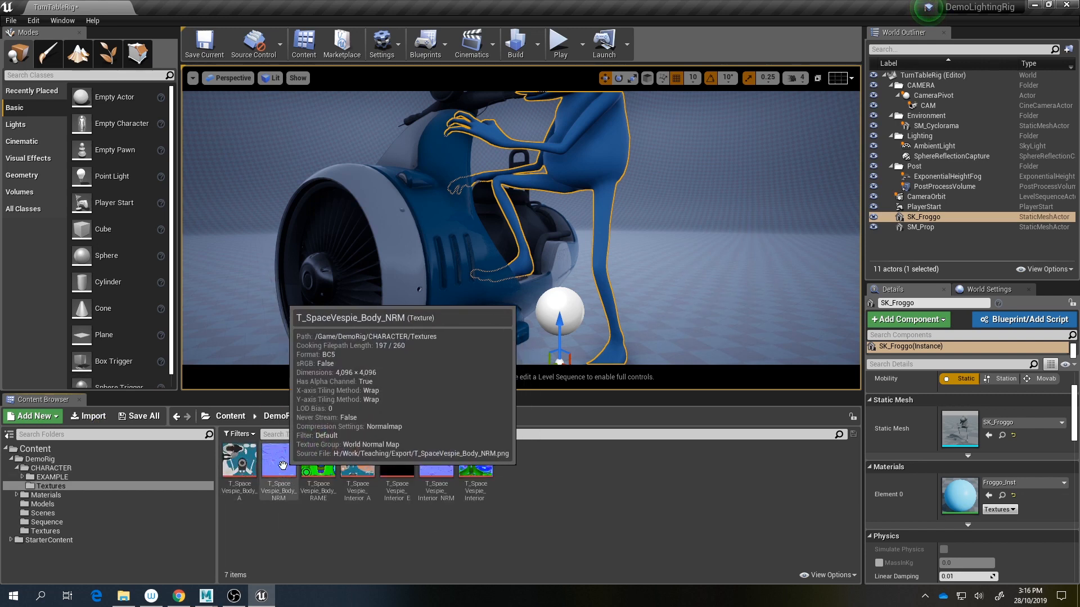
double_click(280, 462)
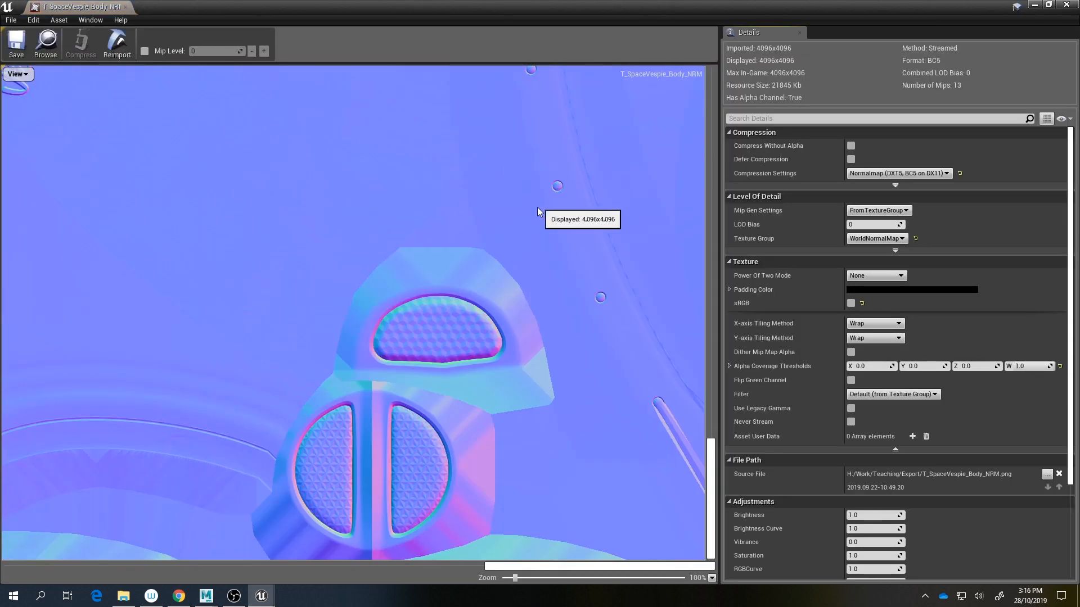
Step: Flip the green channel of the T_SpaceVespie_Body_NRM texture, then save it and close its editor
scroll(515, 308, down, 4)
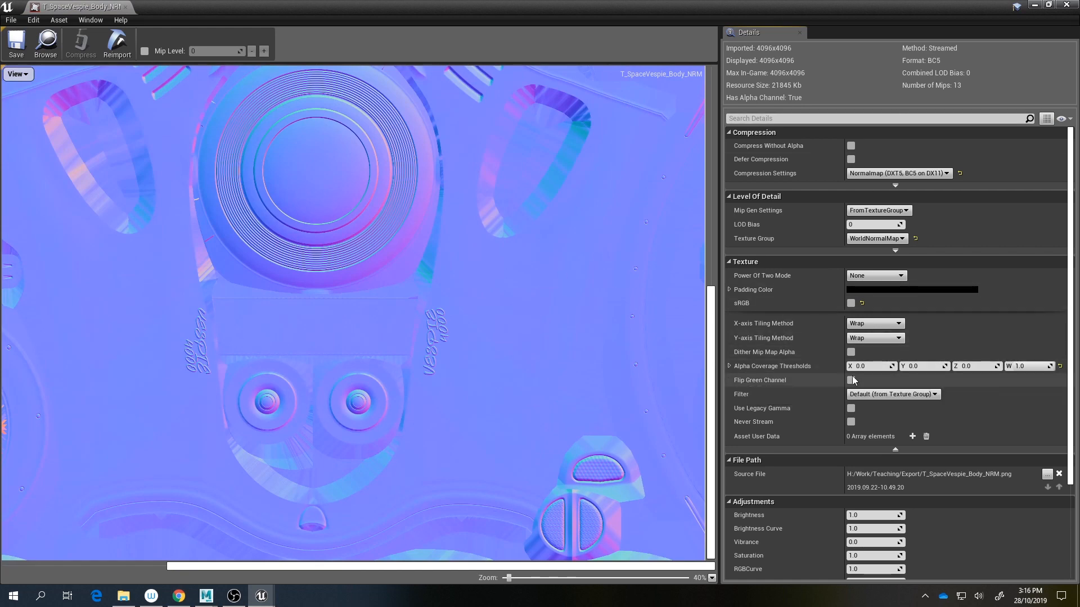
scroll(392, 364, up, 4)
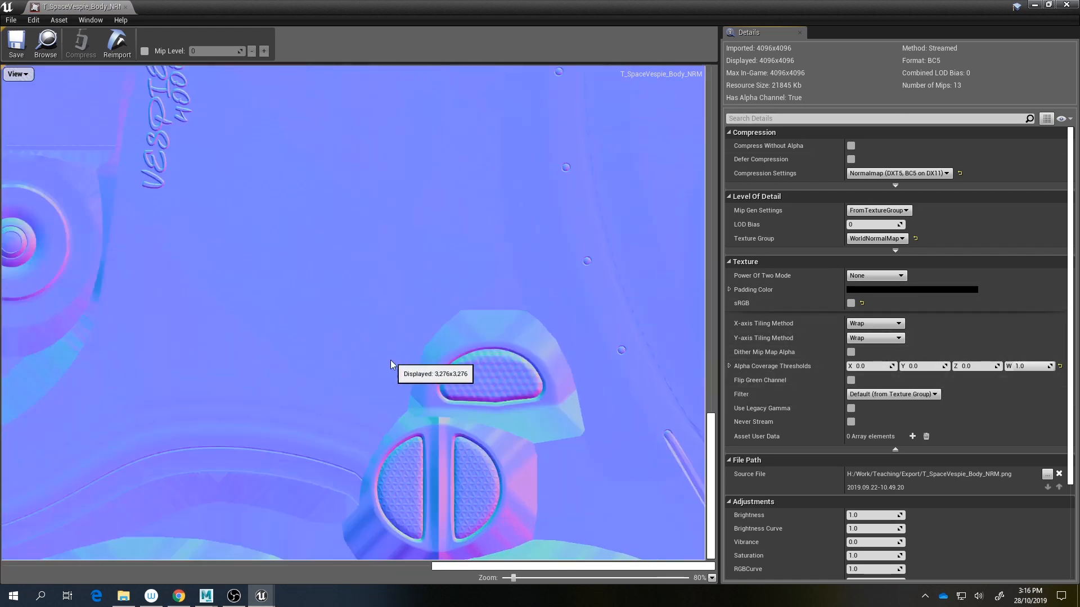
scroll(522, 433, up, 1)
drag(527, 566, 373, 566)
drag(712, 457, 714, 399)
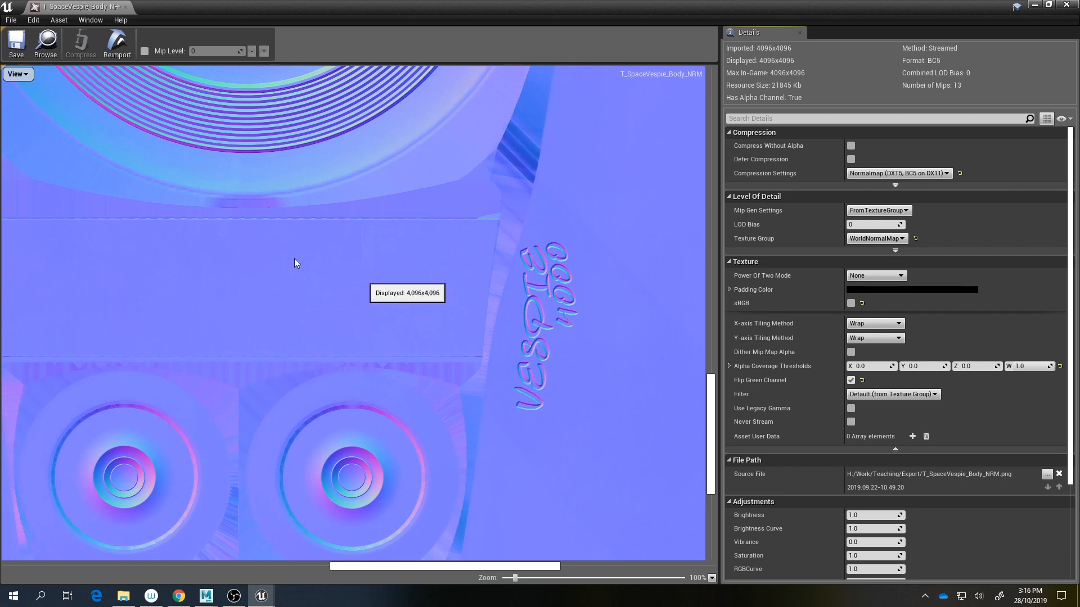
click(16, 44)
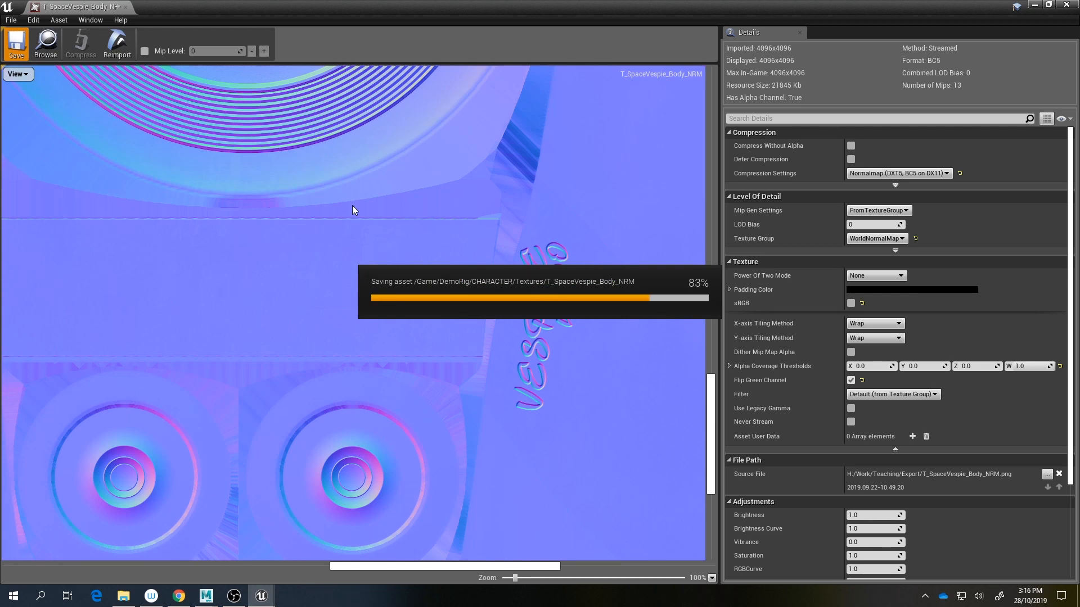
middle_click(63, 4)
Step: Duplicate the Prop_Part1 material in the CHARACTER folder and name the copy Prop_Part2
right_drag(395, 238, 400, 205)
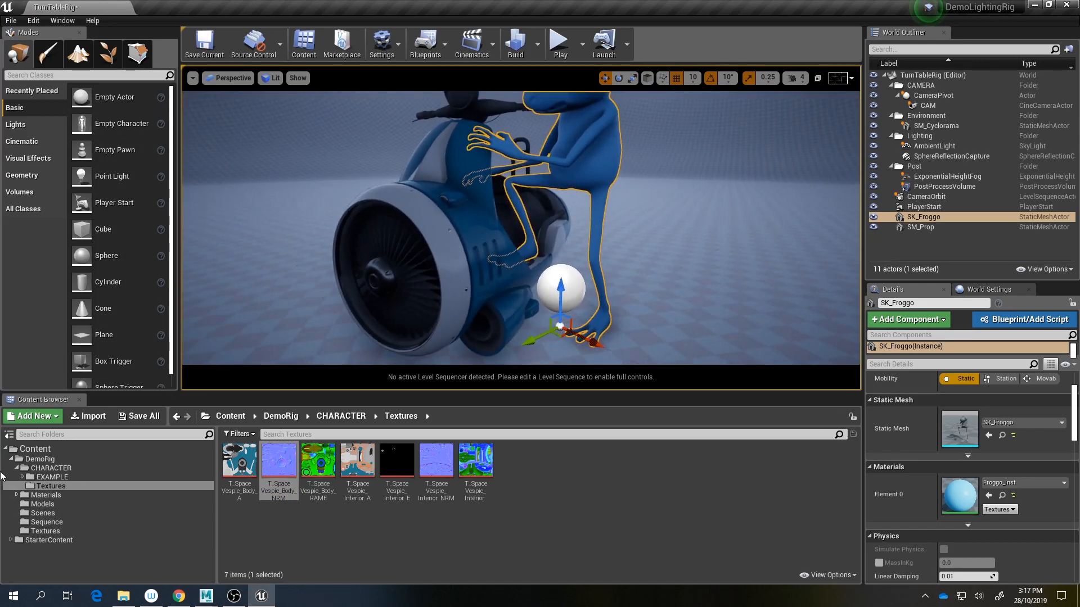
right_drag(562, 247, 501, 237)
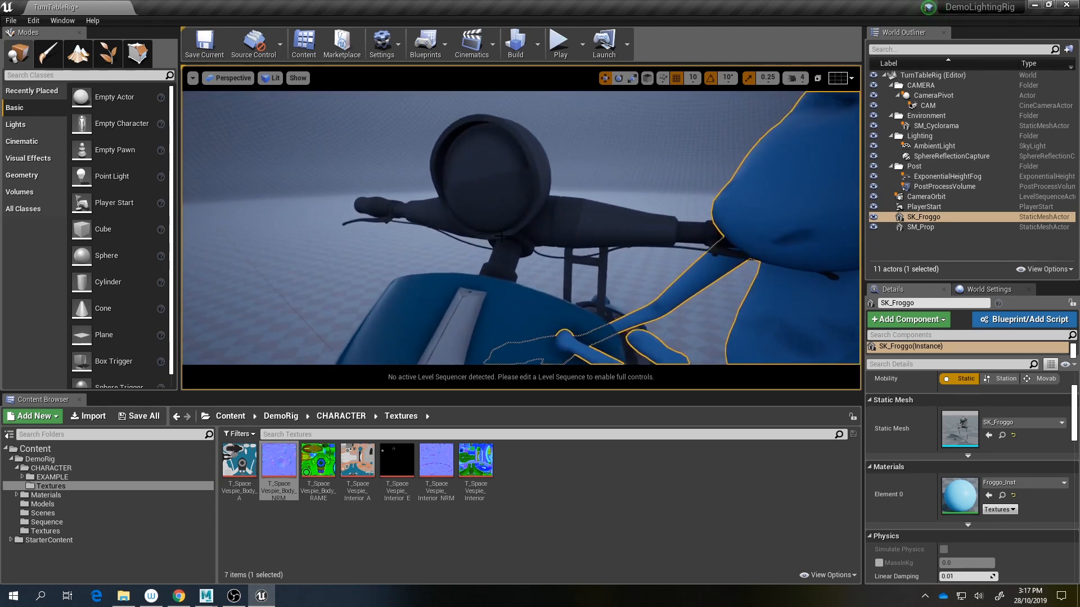
click(56, 469)
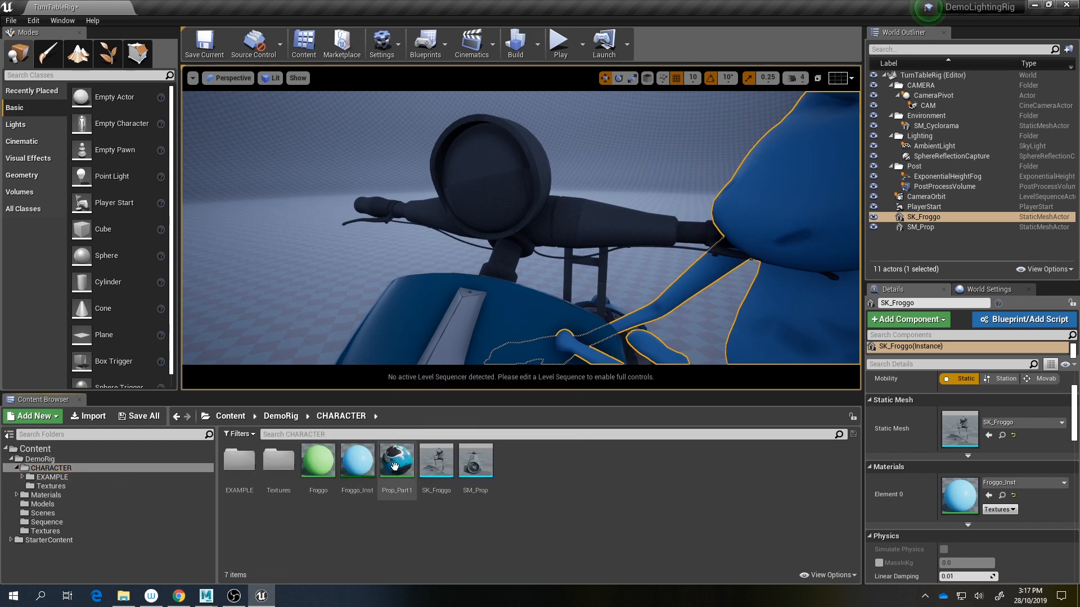
click(394, 470)
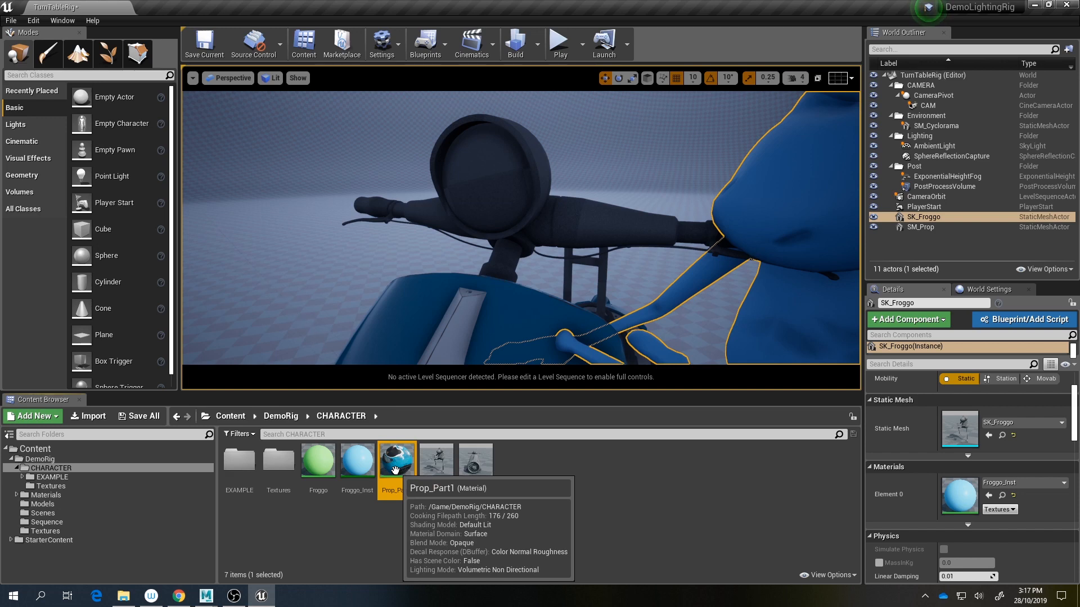
right_click(395, 470)
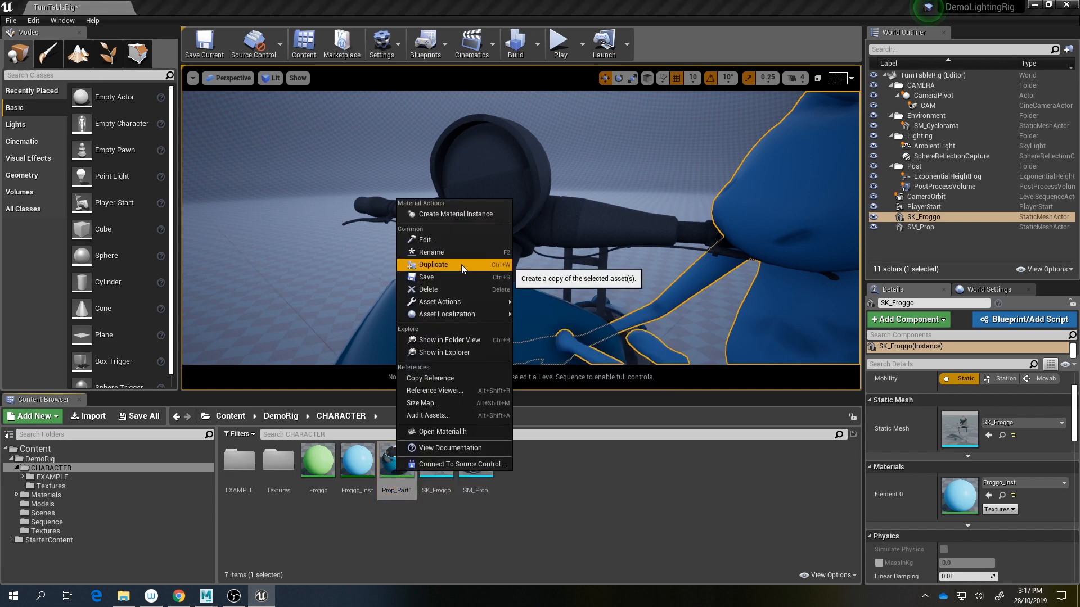
click(433, 264)
key(Return)
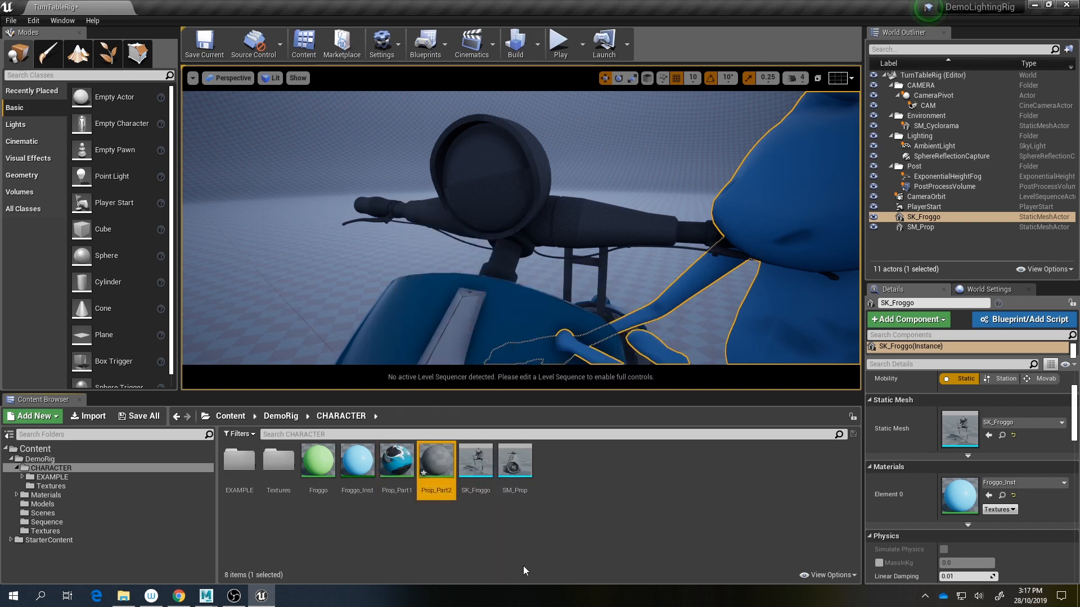
Step: Apply the Prop_Part2 material to the dark, untextured handlebar and headlight part of the vespie prop
mouse_move(494, 270)
right_down()
mouse_move(539, 270)
mouse_move(511, 270)
right_up()
drag(436, 465, 467, 212)
right_drag(467, 212, 475, 259)
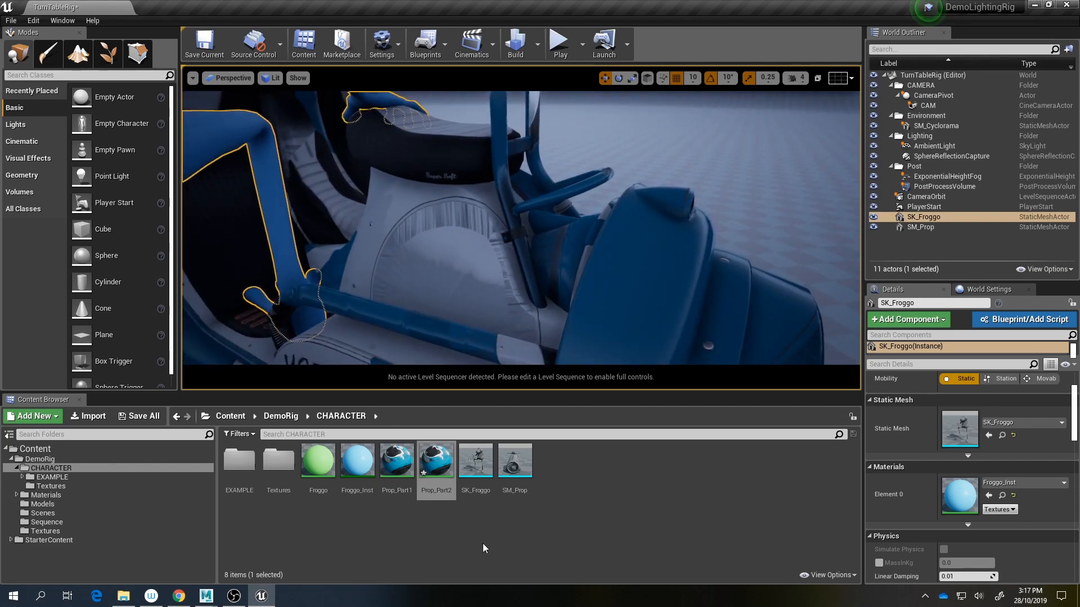
Step: Open Prop_Part2 in the material editor alongside the CHARACTER Textures folder and show the base color sample's texture setting
double_click(435, 462)
double_click(385, 19)
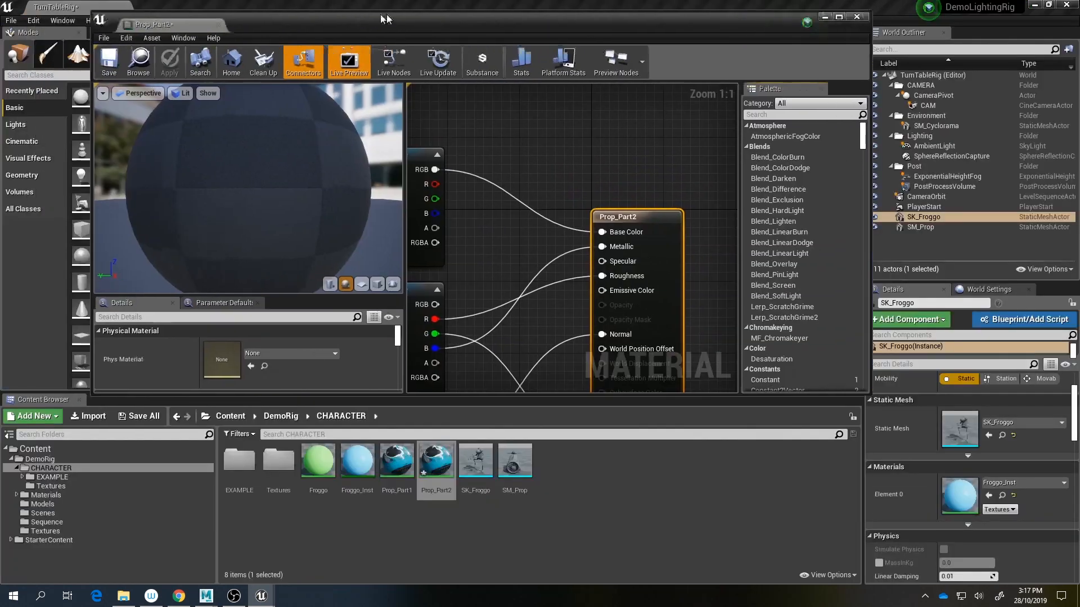
drag(386, 19, 460, 33)
right_drag(497, 394, 614, 305)
scroll(614, 305, down, 2)
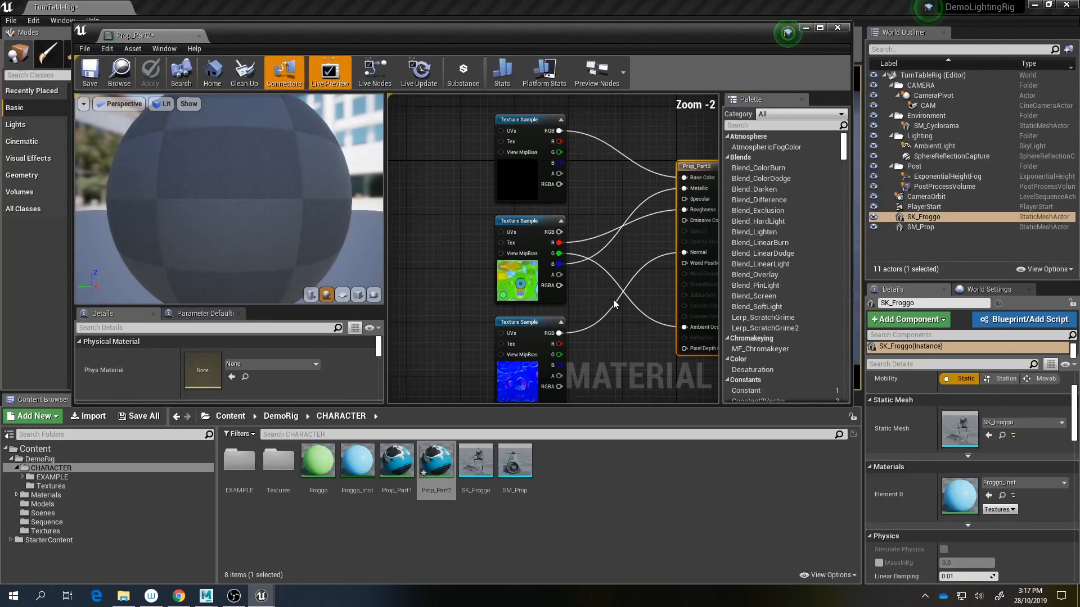
scroll(614, 304, down, 1)
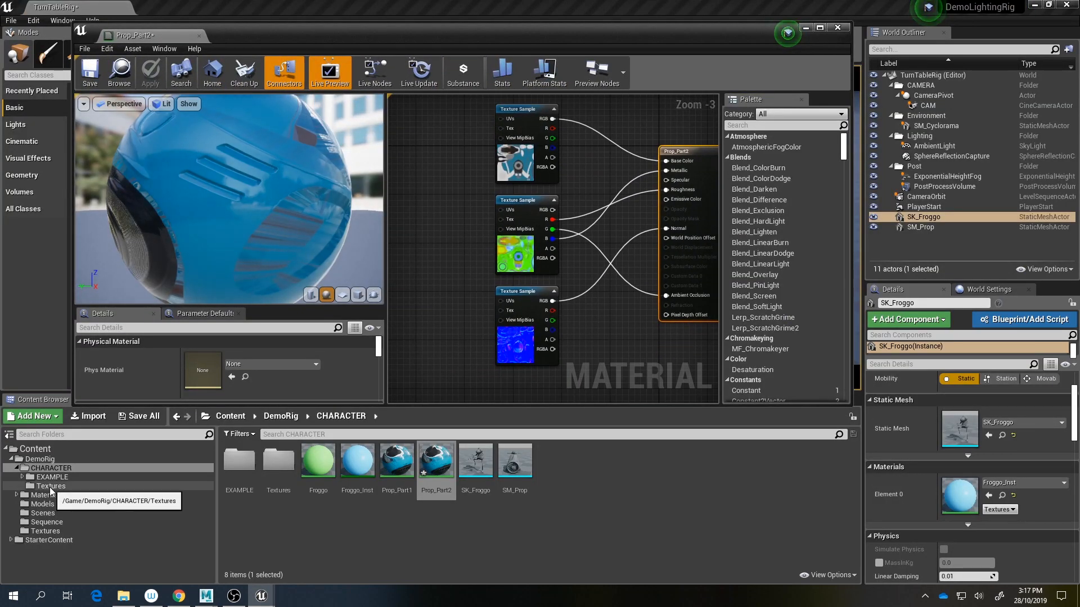
click(50, 487)
click(515, 156)
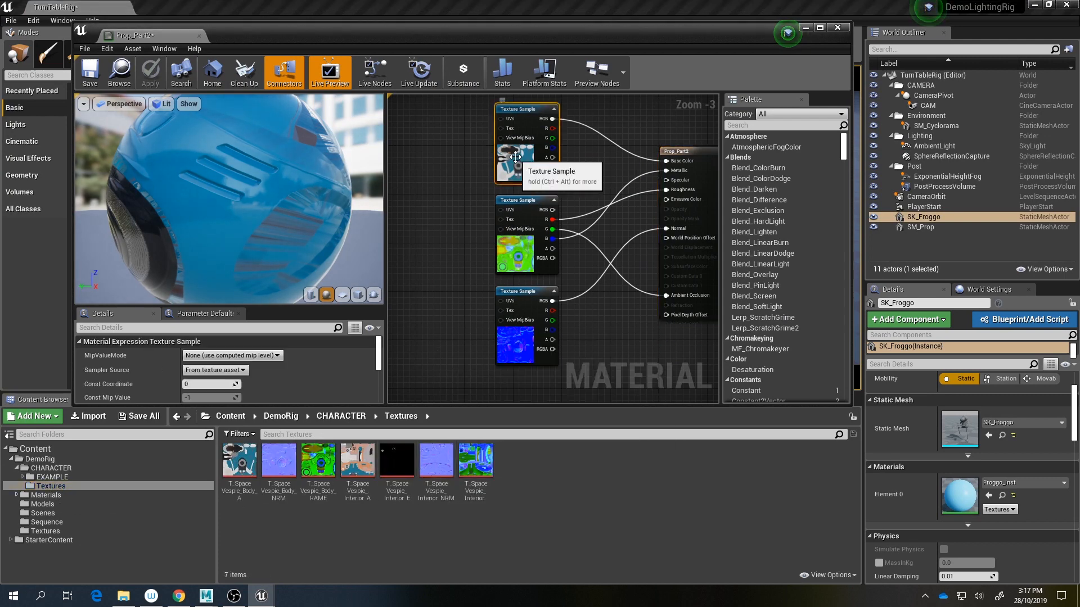
scroll(227, 355, down, 5)
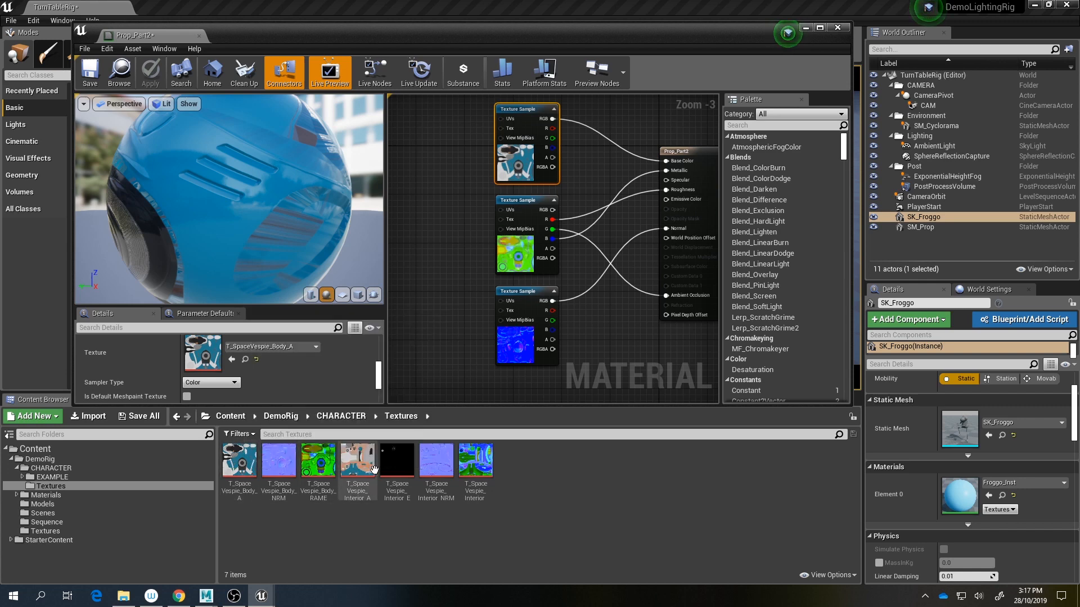
Step: Replace the base color sample's texture with T_SpaceVespie_Interior_A, keeping no extra texture sample in the graph
drag(357, 460, 450, 189)
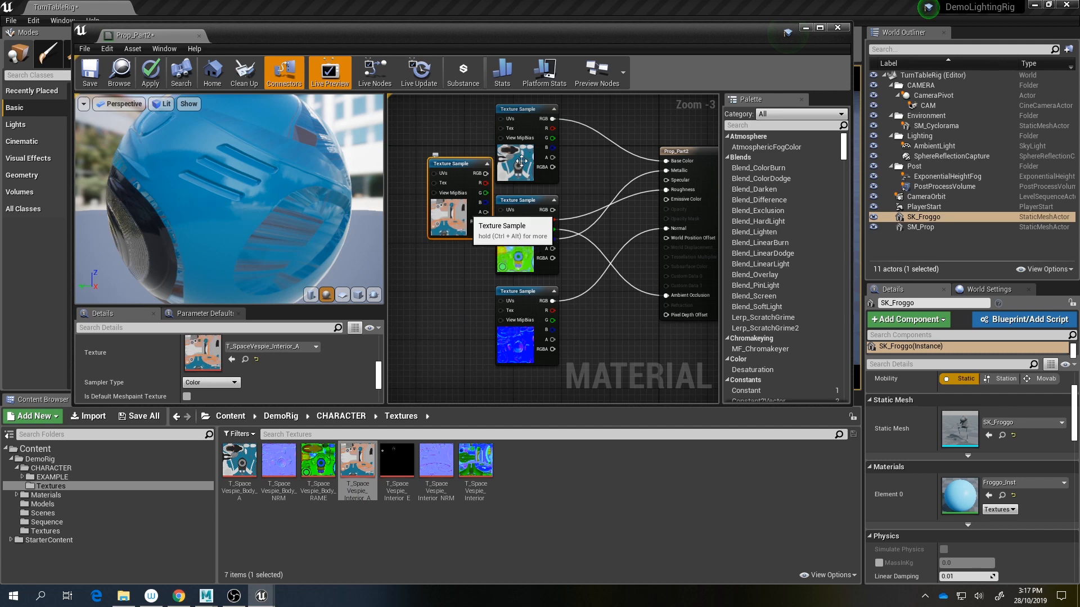
key(Delete)
right_drag(422, 282, 452, 324)
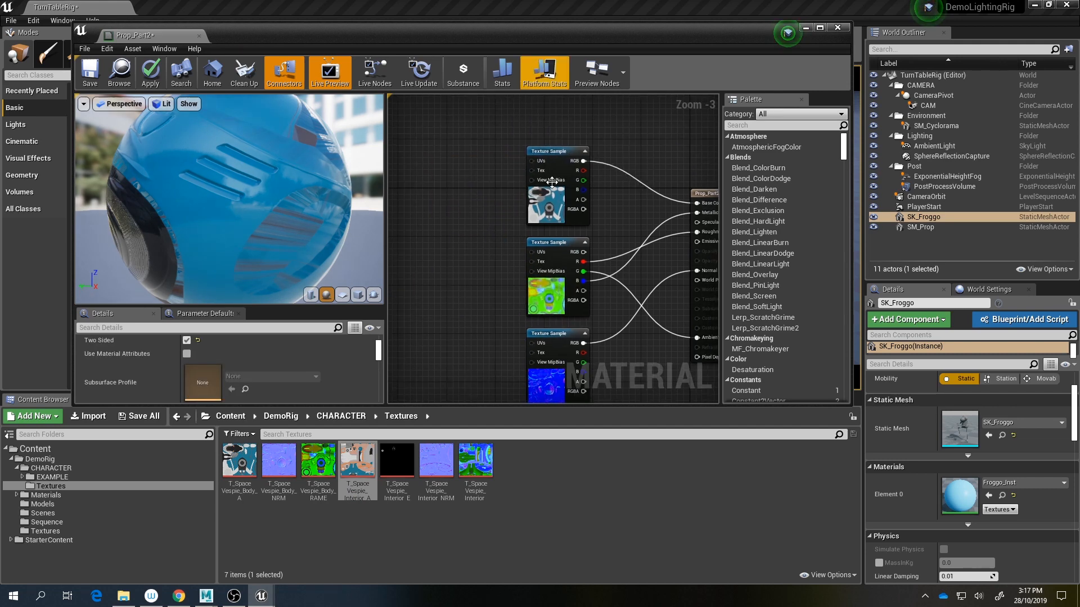
click(543, 222)
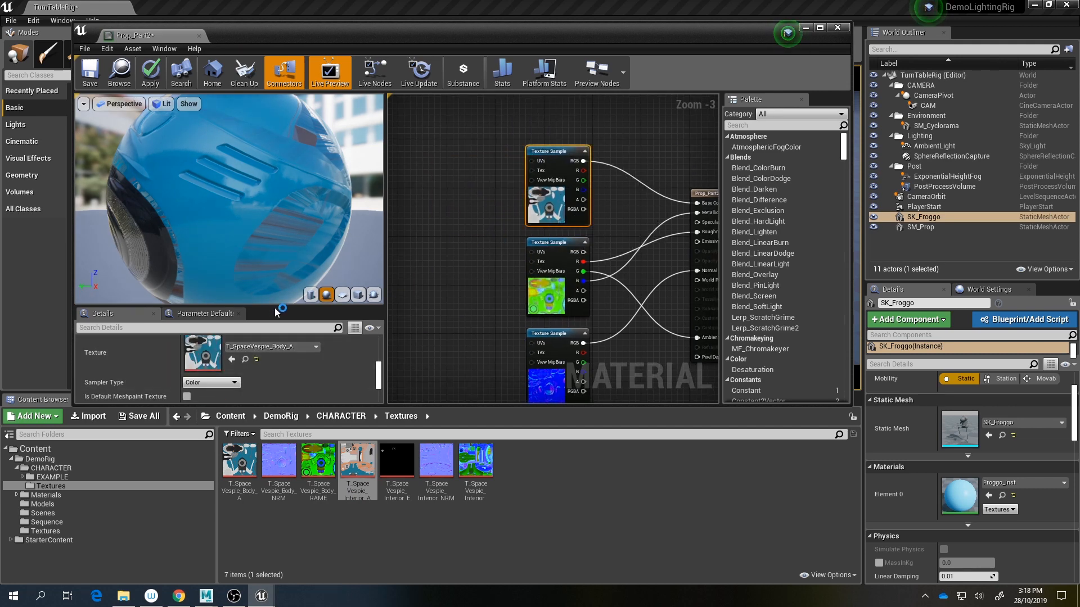
drag(282, 306, 281, 261)
drag(357, 461, 206, 320)
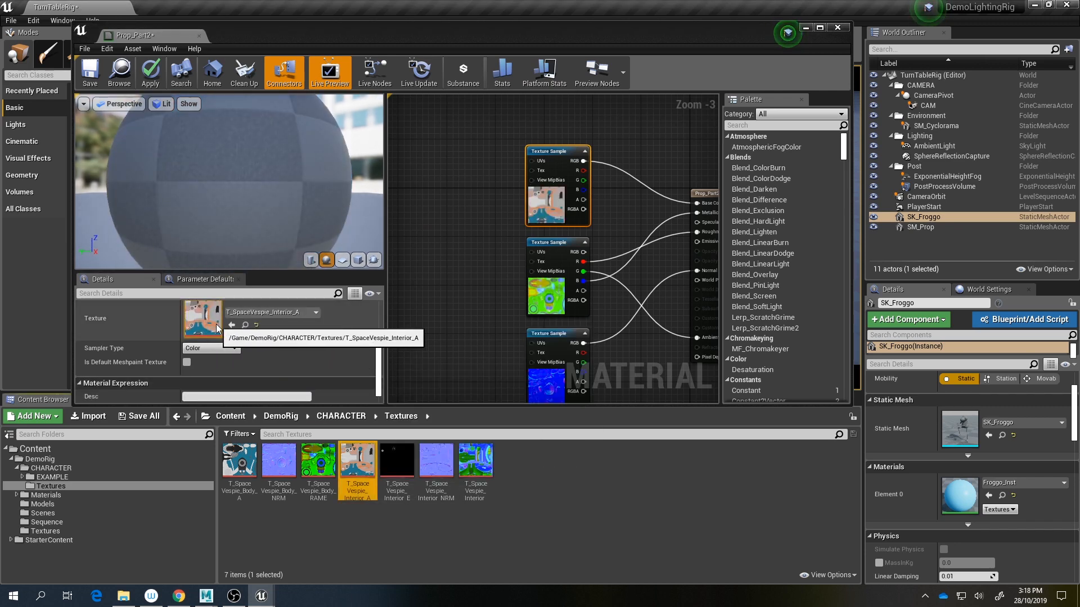
Step: Set the middle sample's texture to T_SpaceVespie_Interior_RAME and the normal sample's texture to T_SpaceVespie_Interior_NRM
click(543, 290)
drag(475, 461, 204, 319)
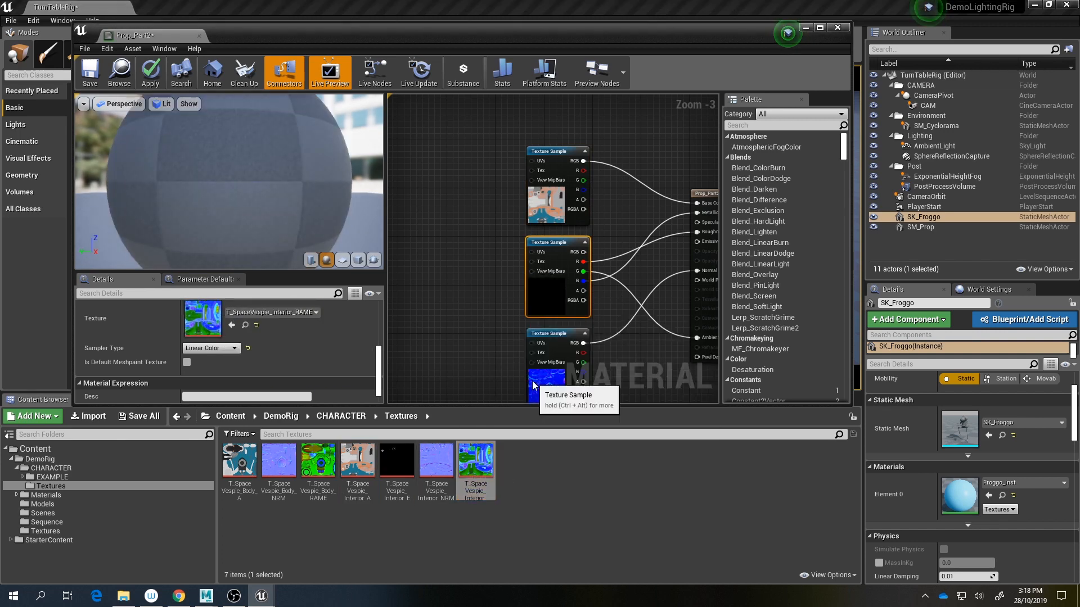
drag(443, 461, 204, 319)
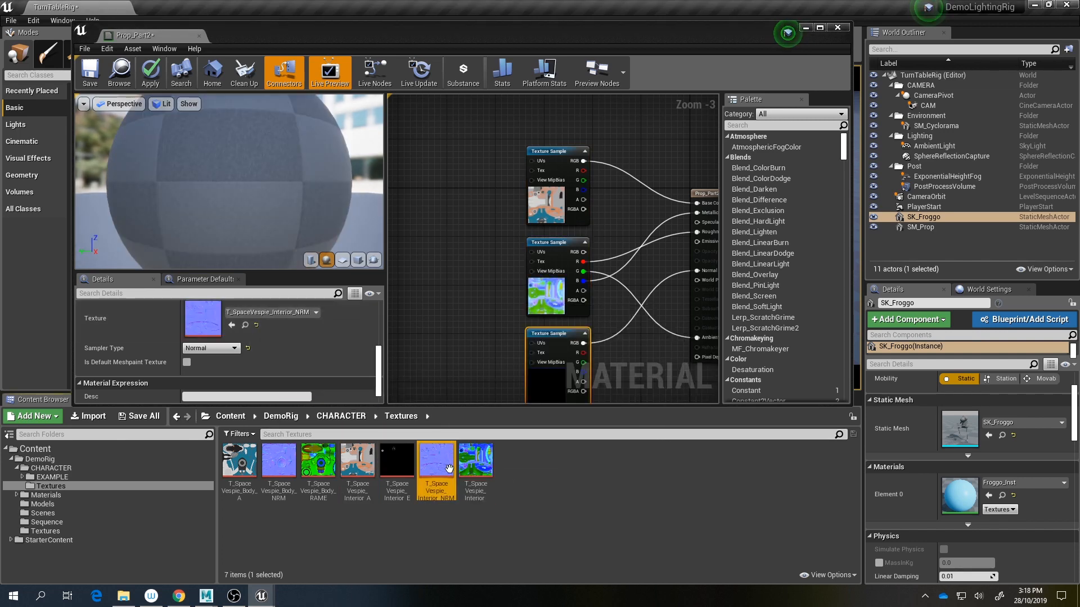
Step: Flip the green channel of the T_SpaceVespie_Interior_NRM texture, then save it and close its editor
scroll(710, 302, down, 3)
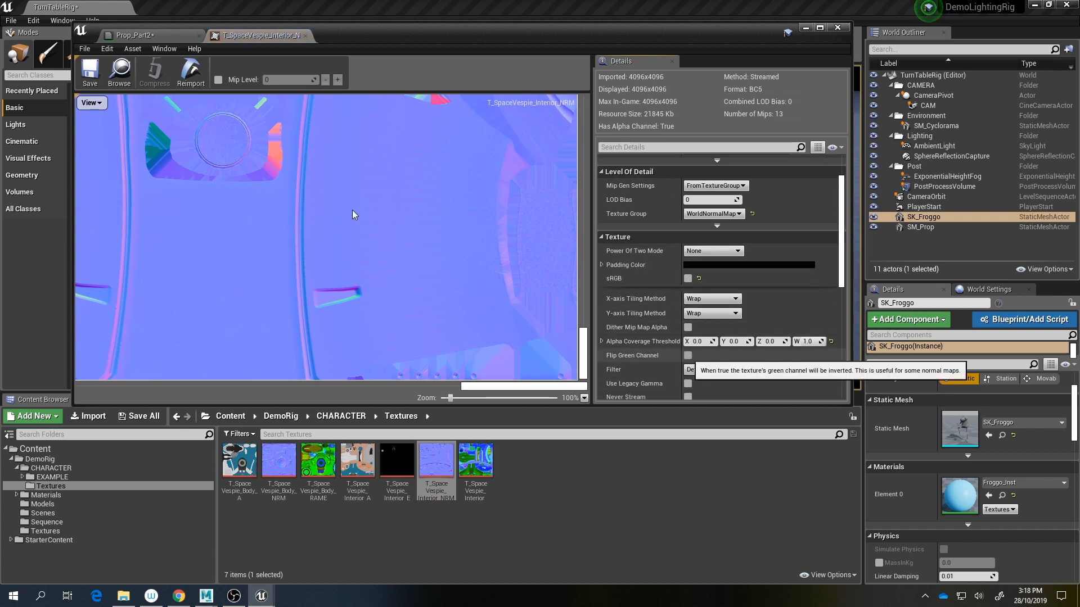
click(687, 355)
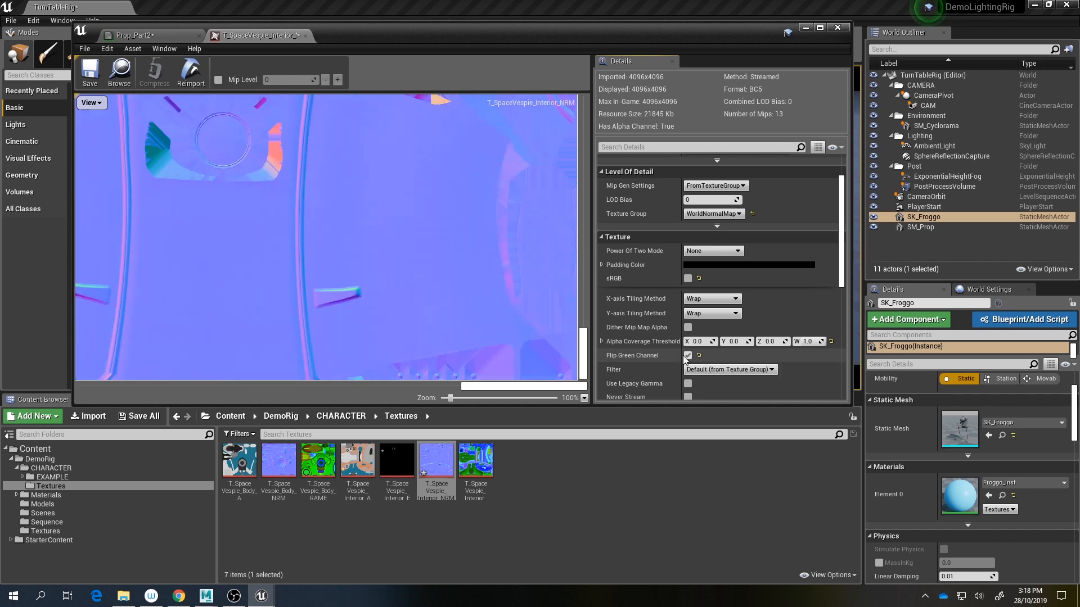
click(89, 74)
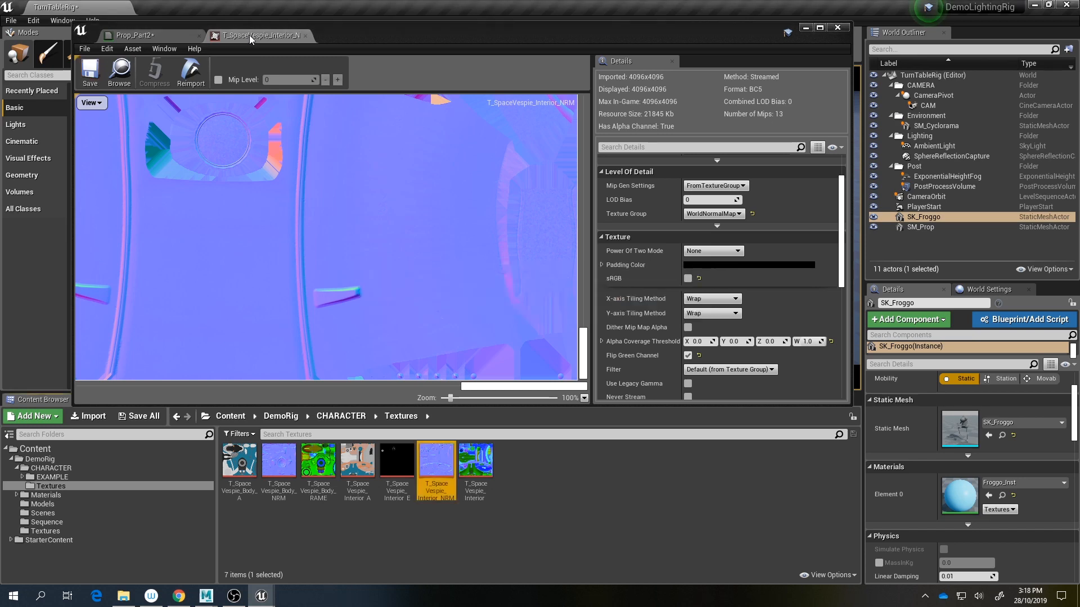
middle_click(248, 35)
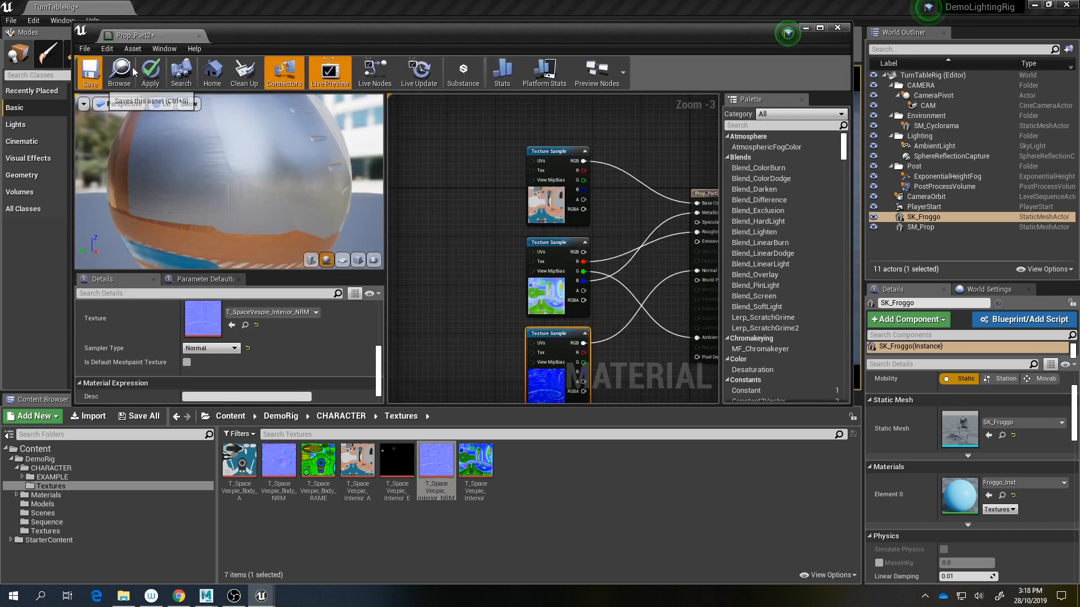
Step: Save the Prop_Part2 material, close its editor and inspect the vespie prop in the scene
key(ctrl+s)
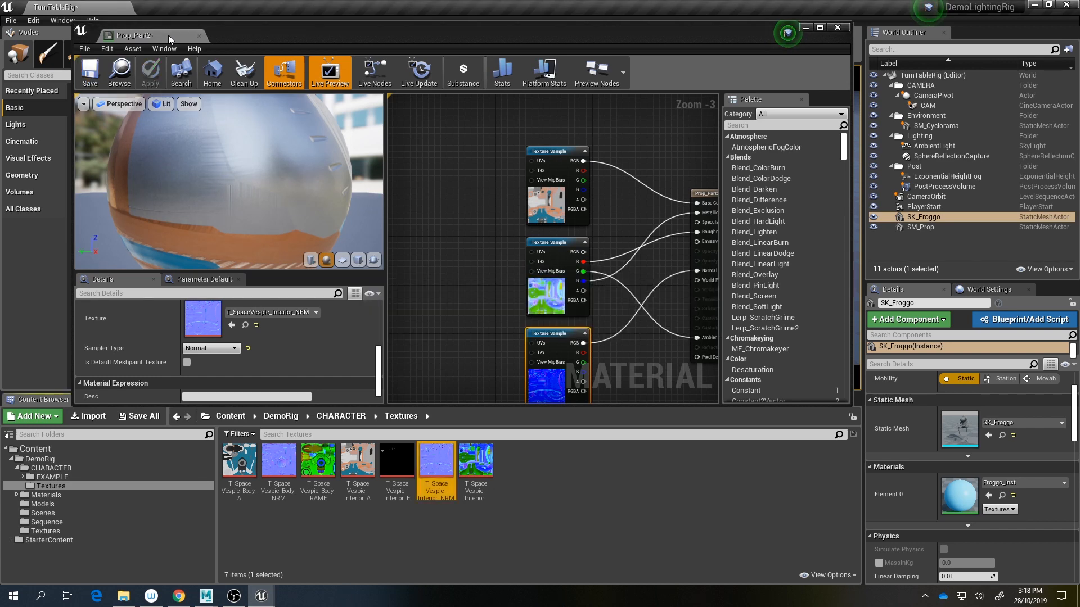
middle_click(168, 39)
right_drag(506, 224, 197, 281)
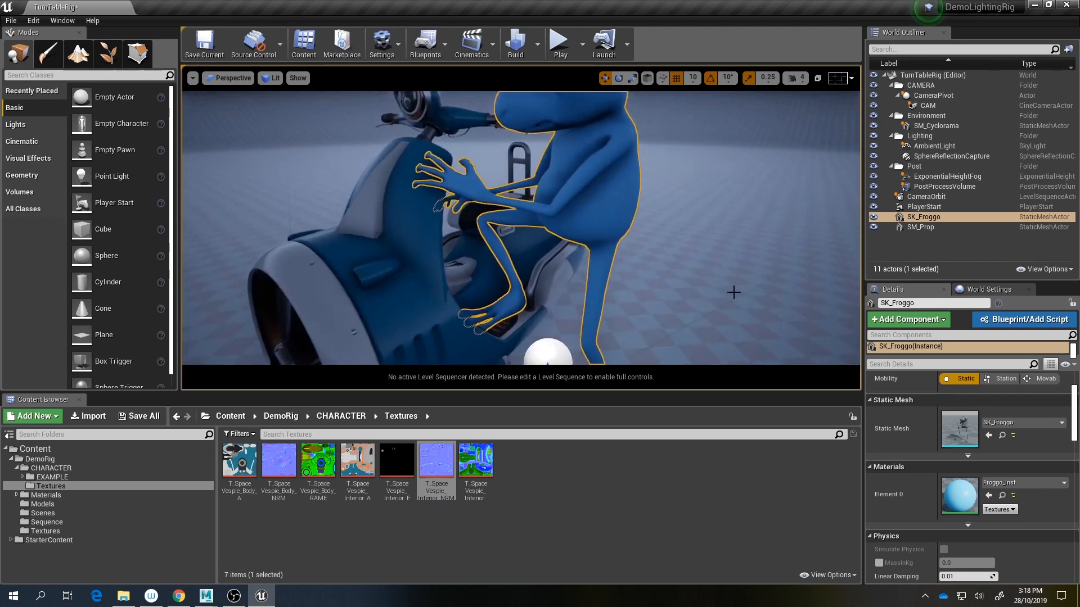
Step: Reopen the Prop_Part2 material and add T_SpaceVespie_Interior_E as a new texture sample above the existing ones
click(393, 464)
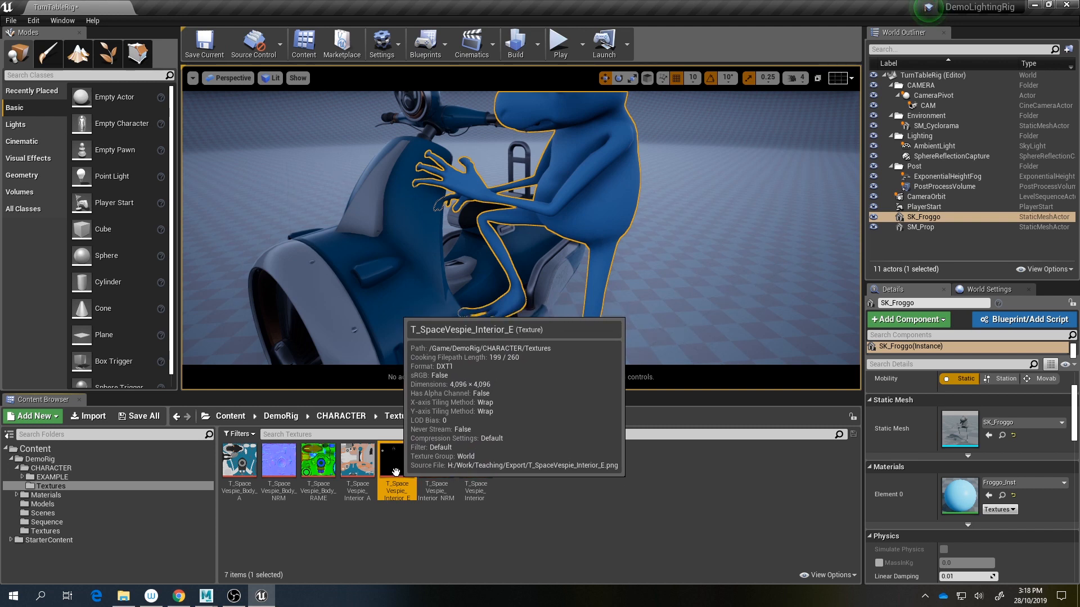
right_drag(420, 286, 514, 211)
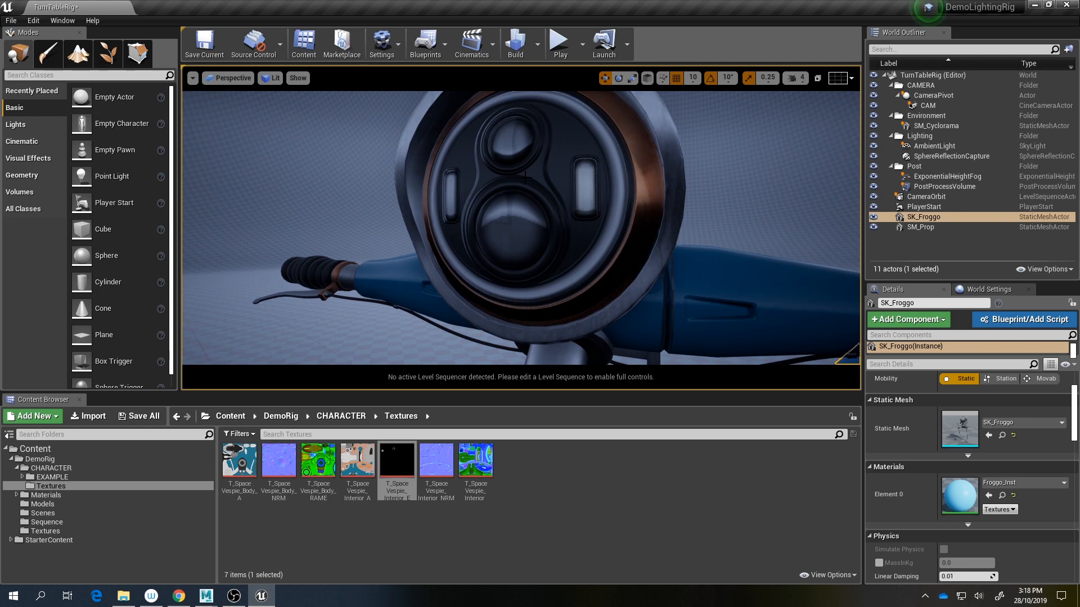
click(50, 468)
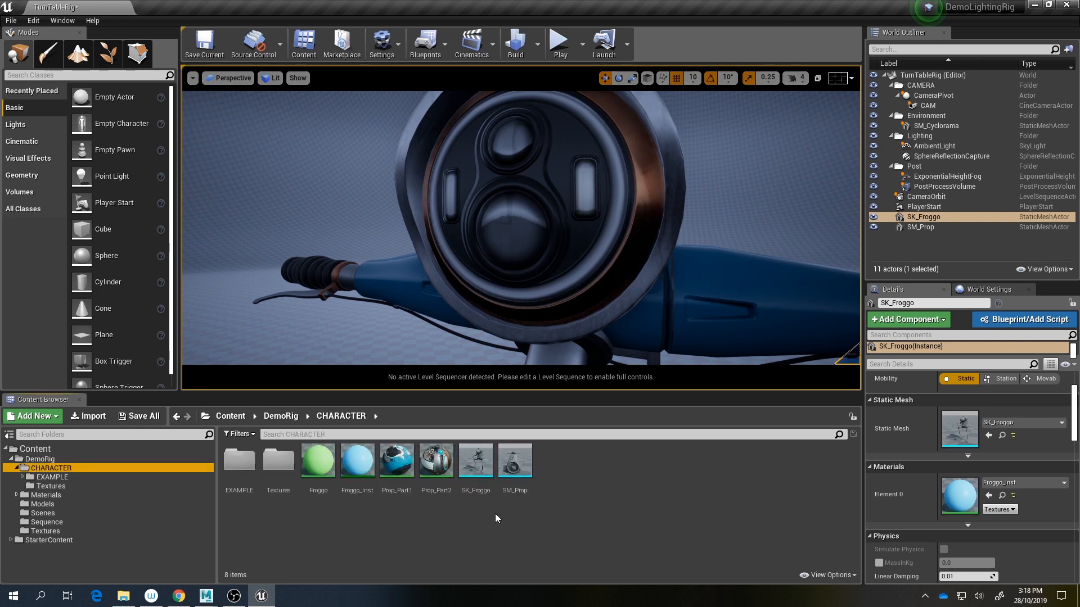
mouse_move(447, 465)
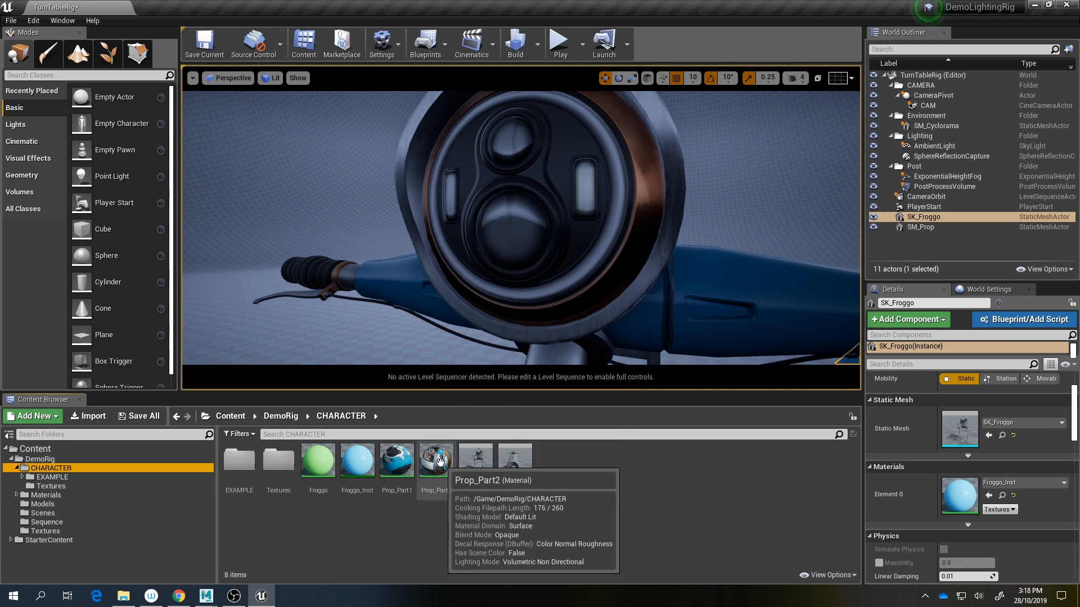
double_click(440, 461)
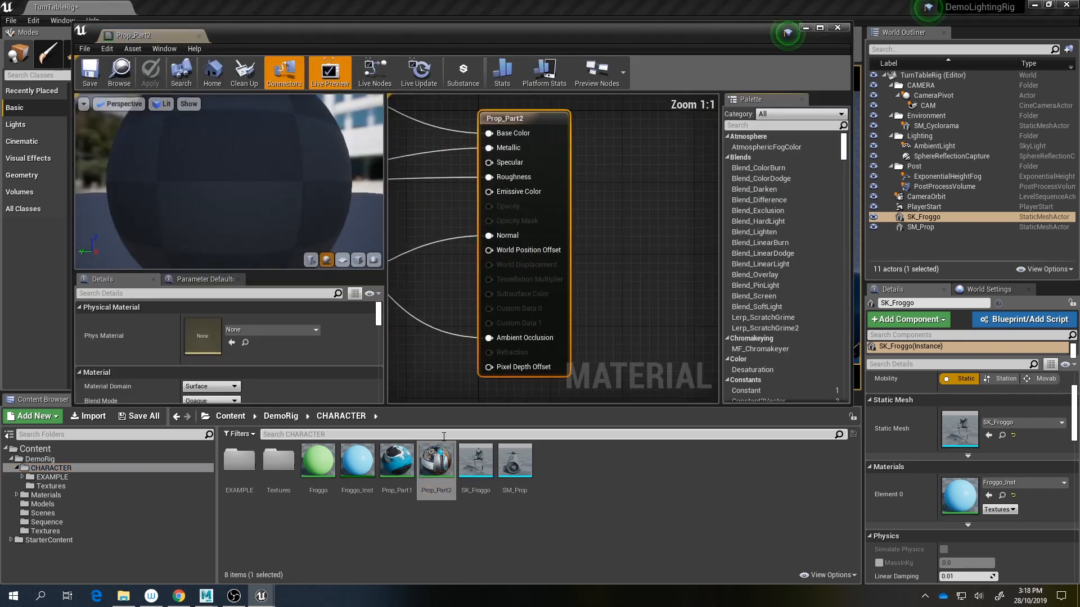
double_click(278, 460)
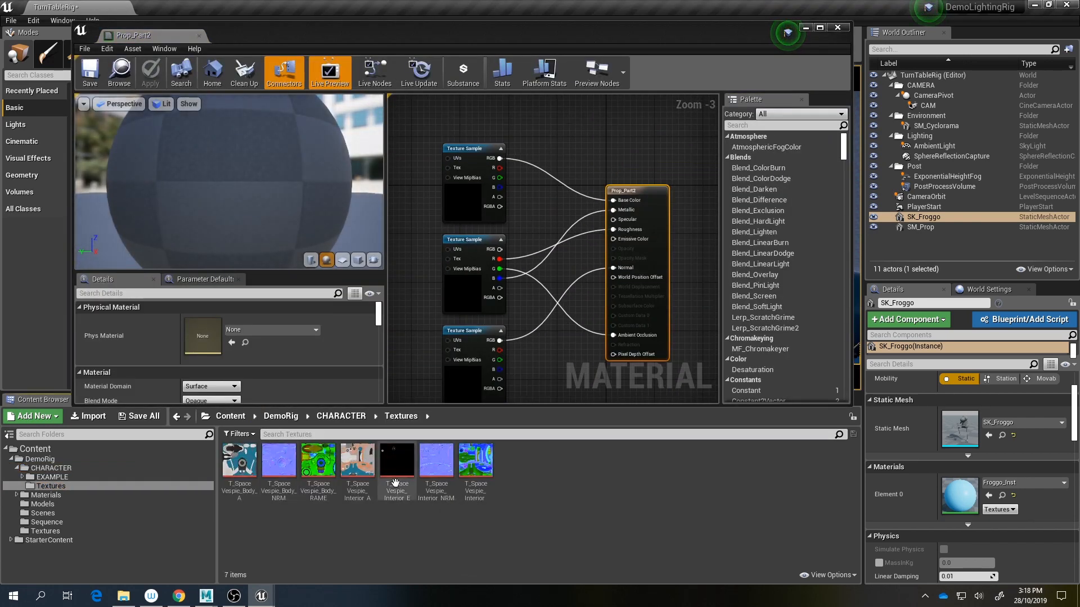
drag(396, 462, 537, 115)
Step: Select the color, RAME and normal samples together and move them farther down and away from the Prop_Part2 node
drag(568, 167, 540, 396)
scroll(562, 237, down, 2)
scroll(557, 253, up, 1)
right_drag(531, 326, 570, 302)
drag(570, 302, 462, 345)
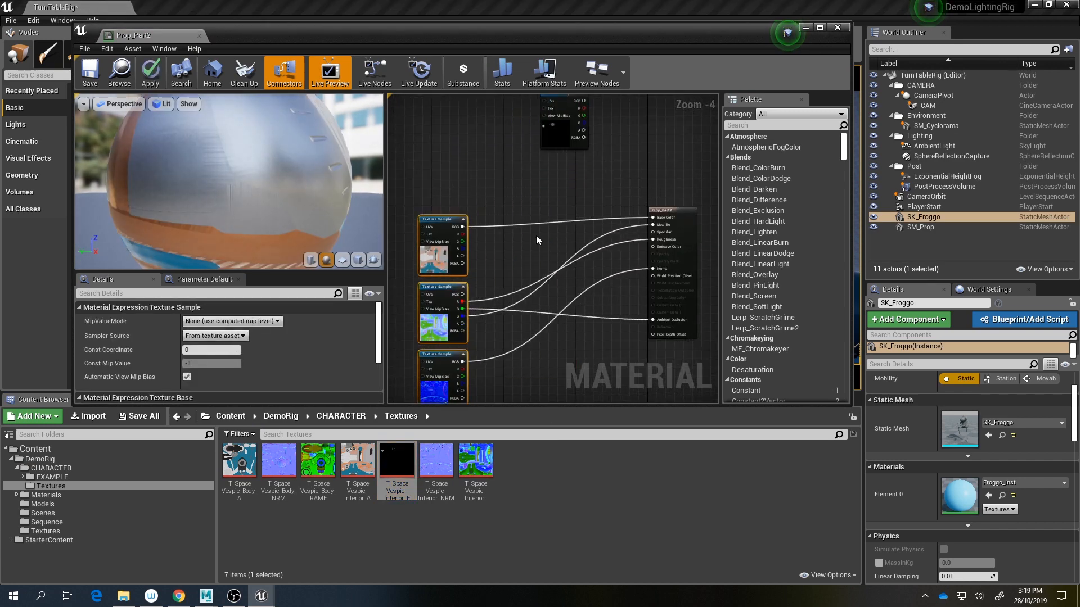
Step: Place the T_SpaceVespie_Interior_E sample near the Prop_Part2 node and connect its red channel to Emissive Color
click(472, 345)
drag(433, 250, 441, 216)
scroll(619, 185, up, 2)
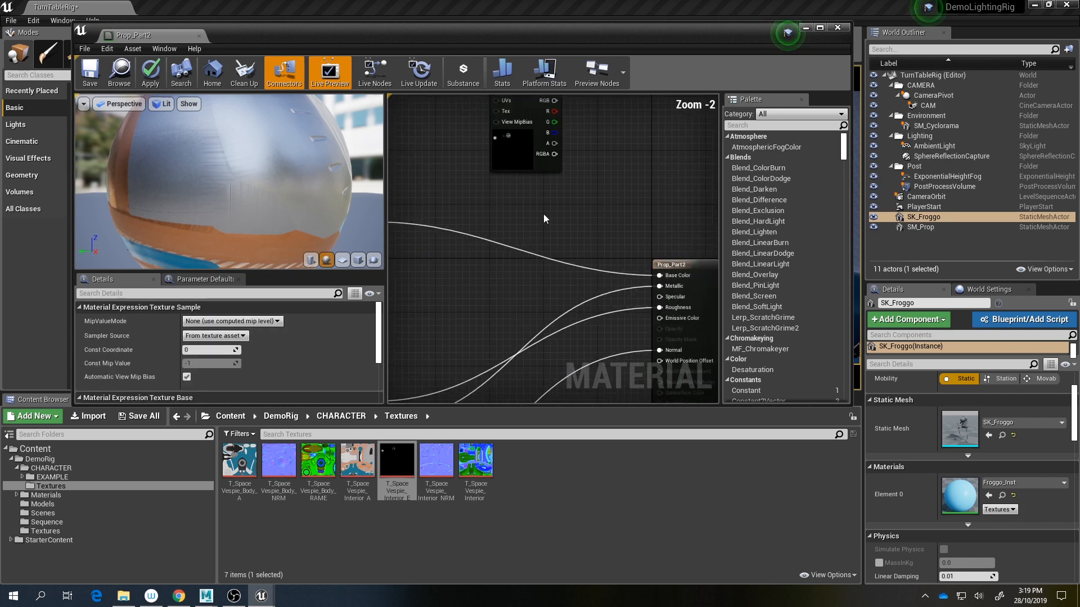
right_drag(621, 181, 588, 192)
right_drag(676, 277, 698, 306)
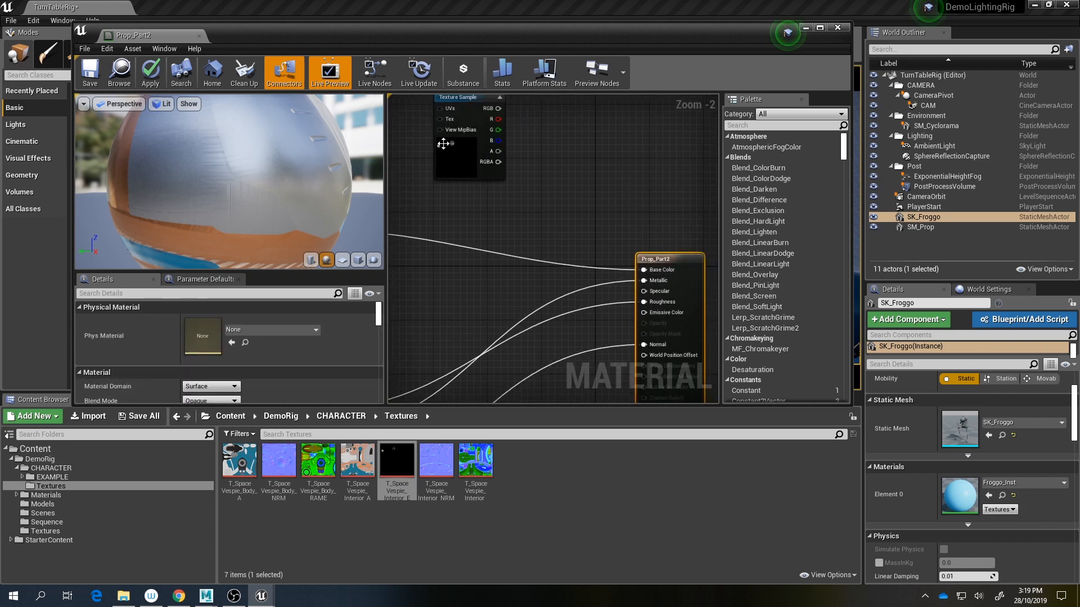
drag(489, 126, 573, 211)
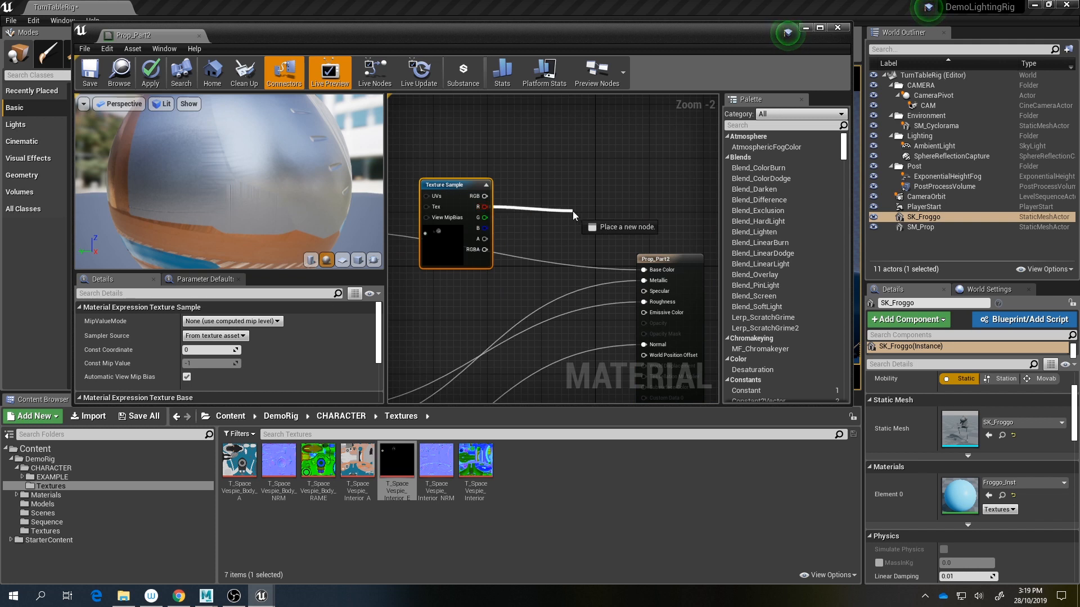
drag(573, 211, 643, 313)
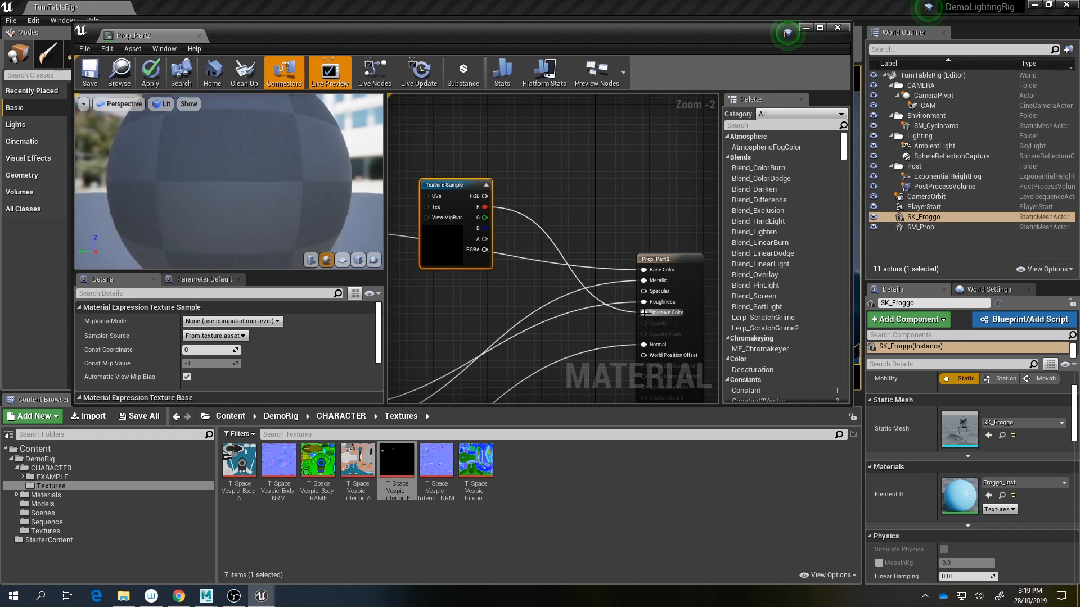
Step: Inspect the emissive areas on the preview sphere, save the Prop_Part2 material and view the vespie's headlight in the scene
drag(171, 205, 282, 204)
mouse_move(235, 135)
mouse_down()
mouse_move(293, 137)
mouse_move(235, 135)
mouse_up()
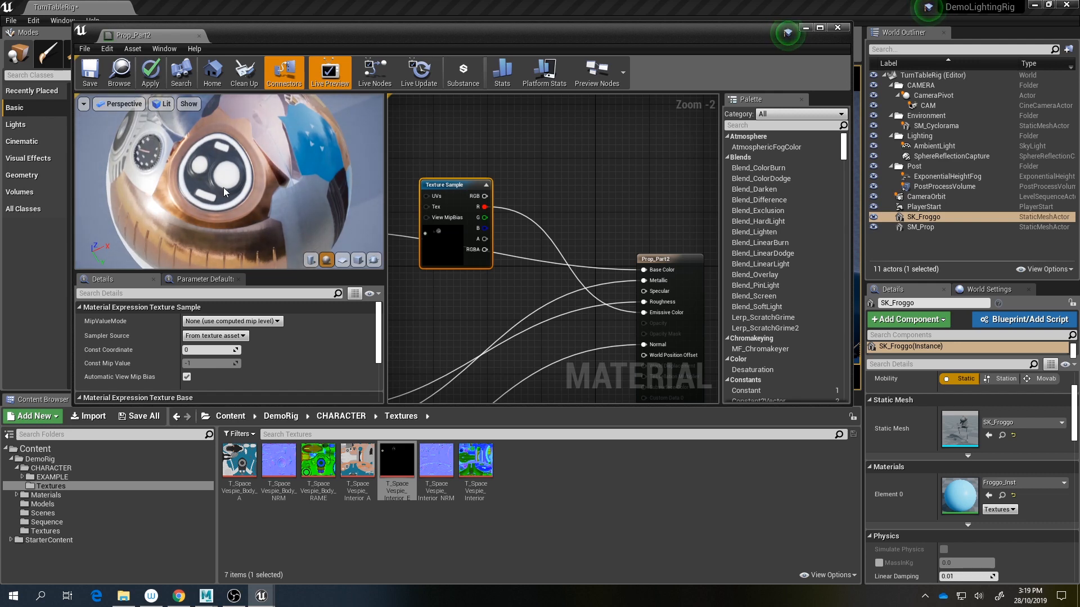
drag(292, 27, 845, 46)
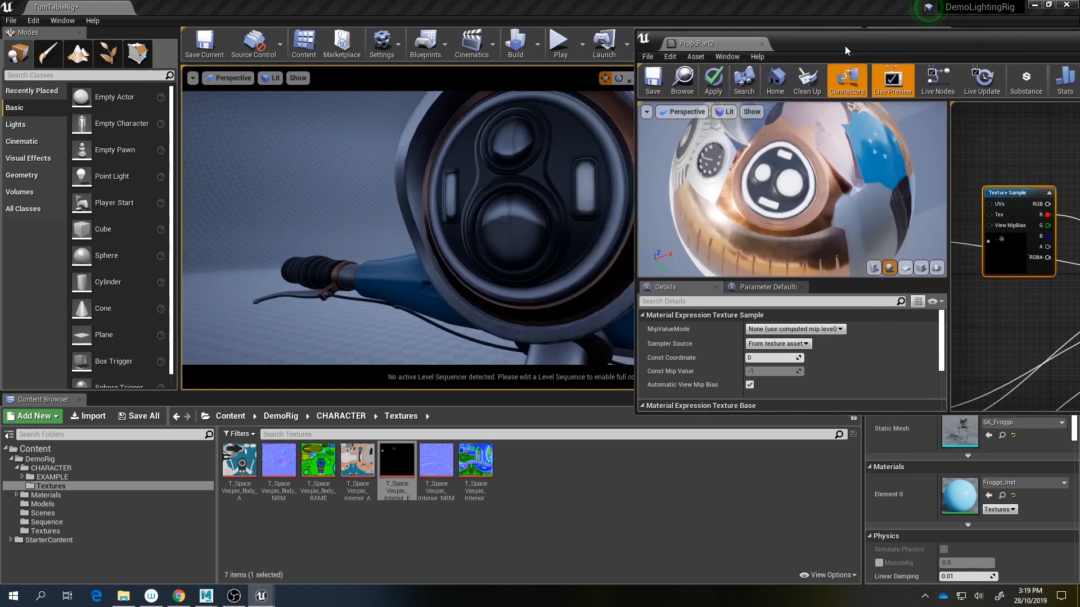
click(654, 78)
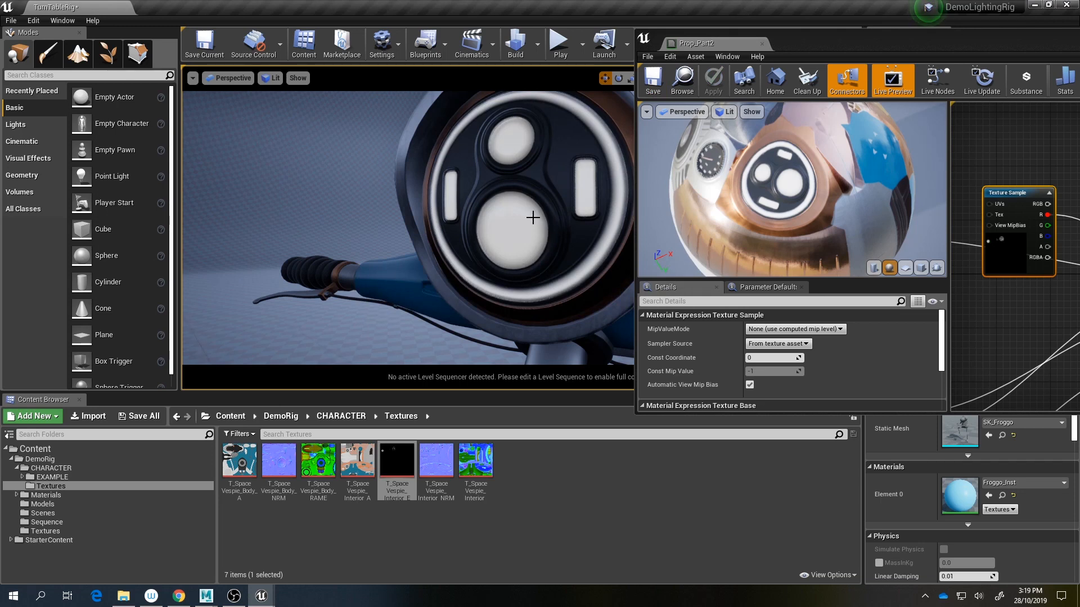
right_drag(556, 242, 557, 242)
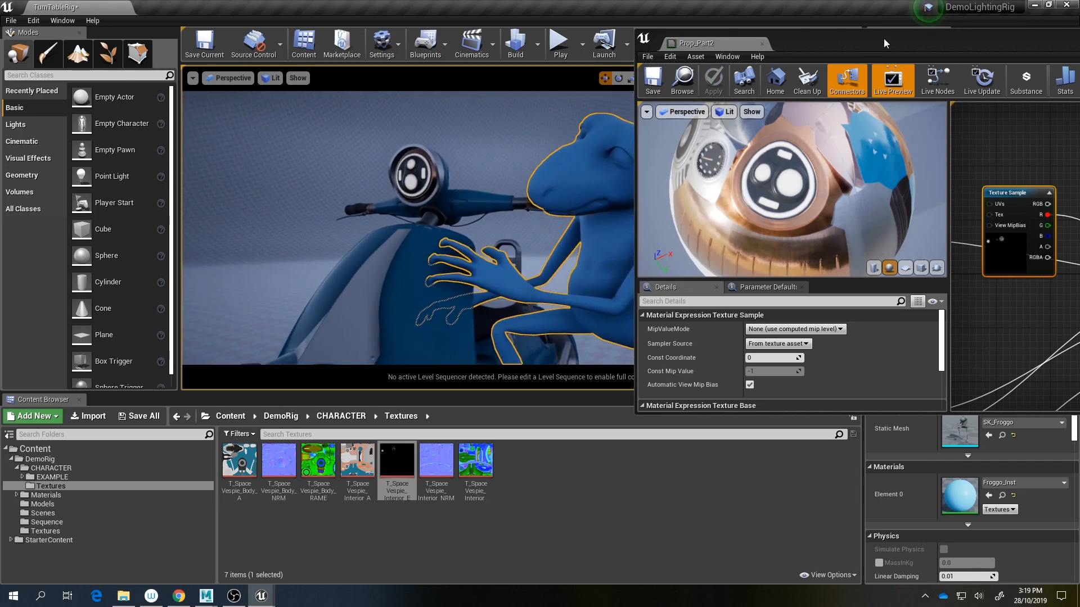
Step: Select the AmbientLight actor and set its Intensity Scale to 0 with the vespie in view
drag(884, 43, 422, 293)
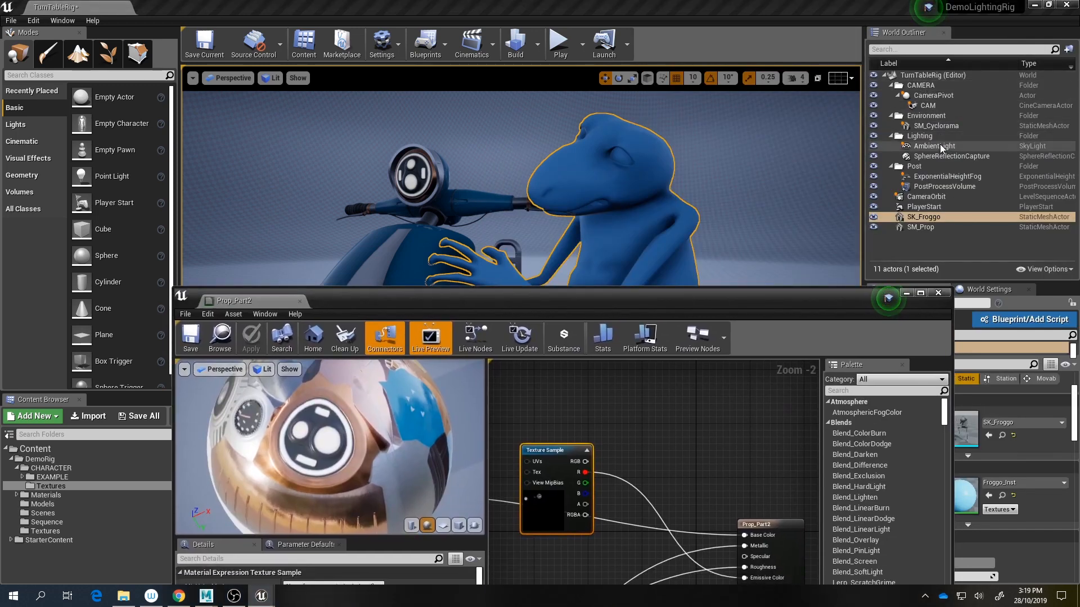
click(938, 147)
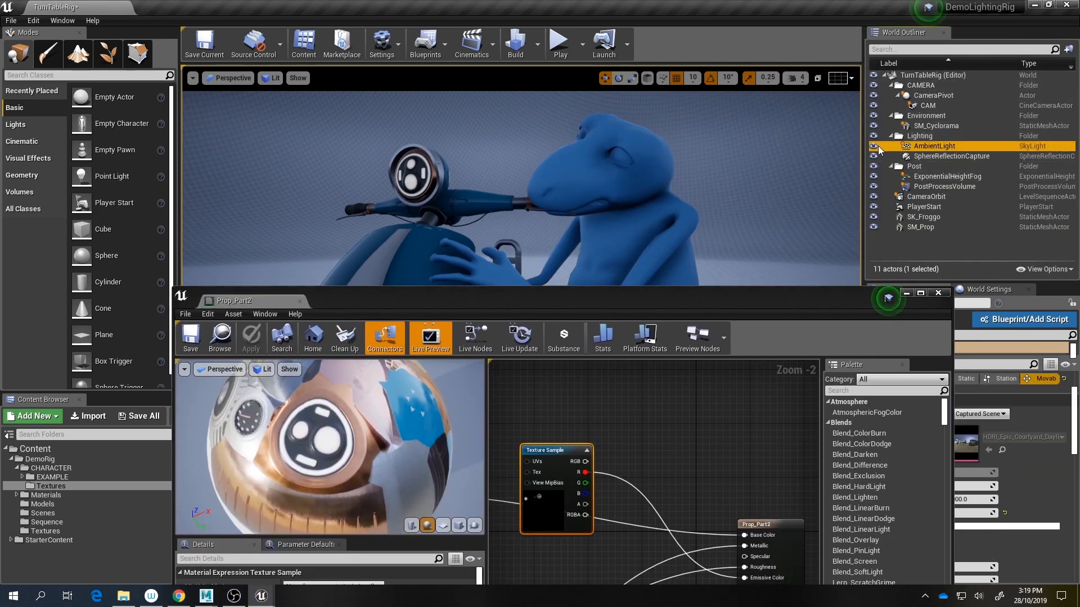
drag(816, 300, 737, 290)
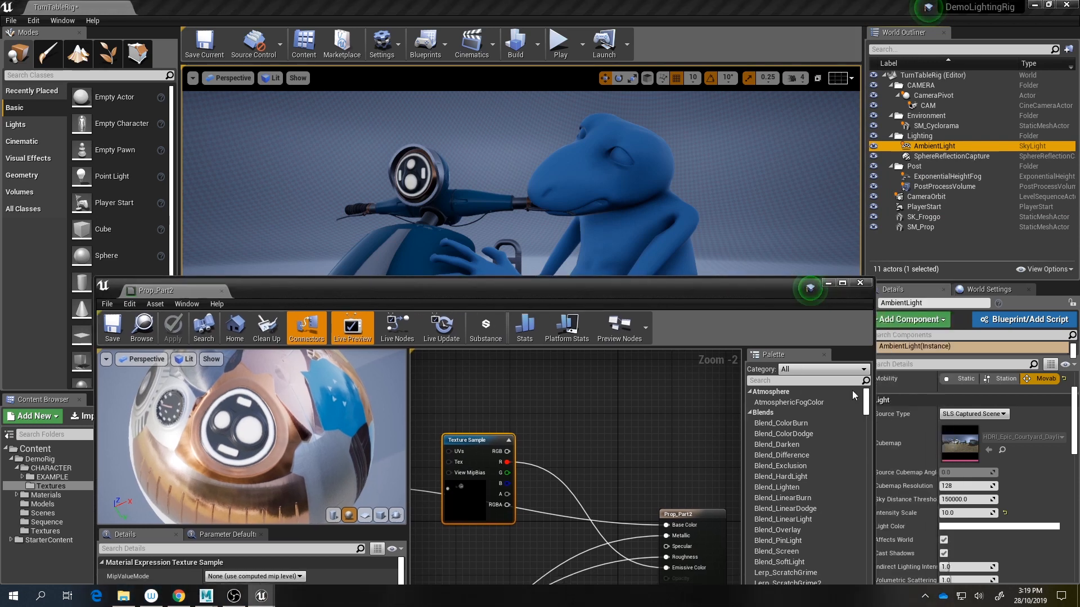
click(966, 513)
text(0)
key(Return)
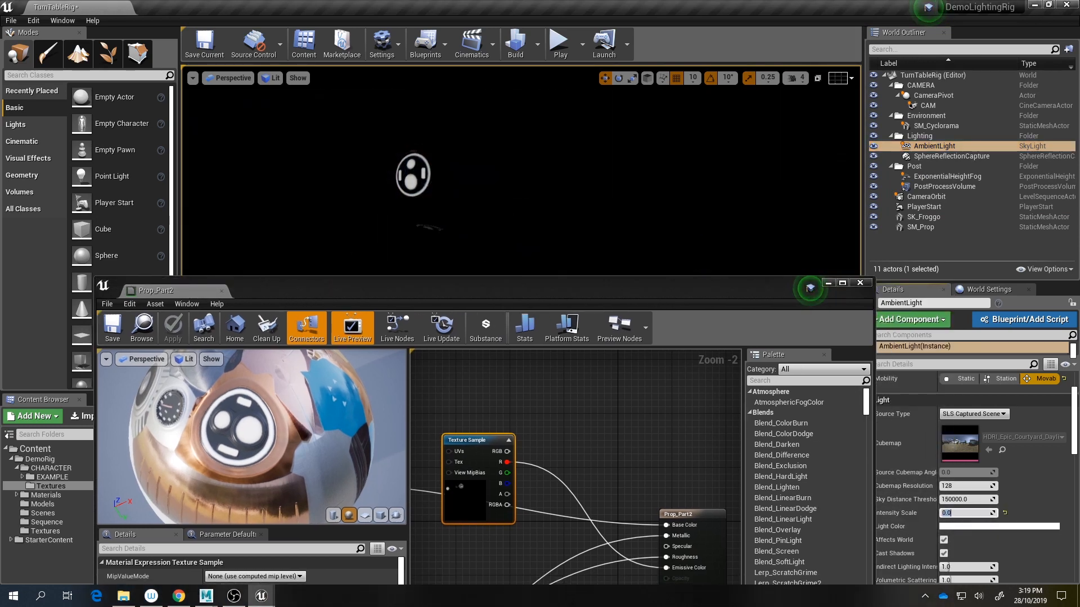
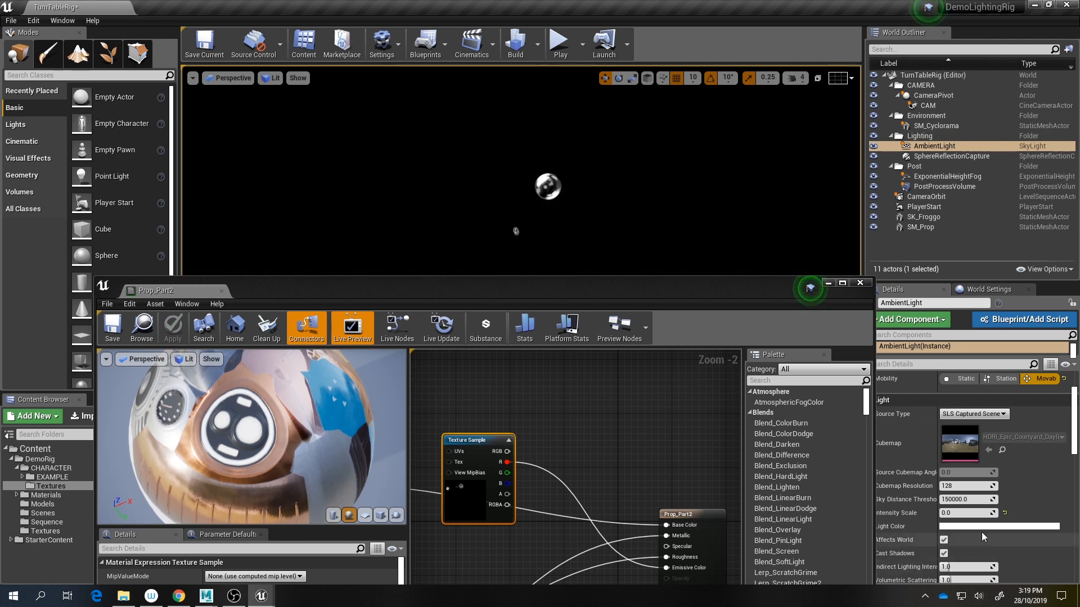
Step: Set the AmbientLight's Intensity Scale back to 10
click(965, 513)
text(10)
key(Return)
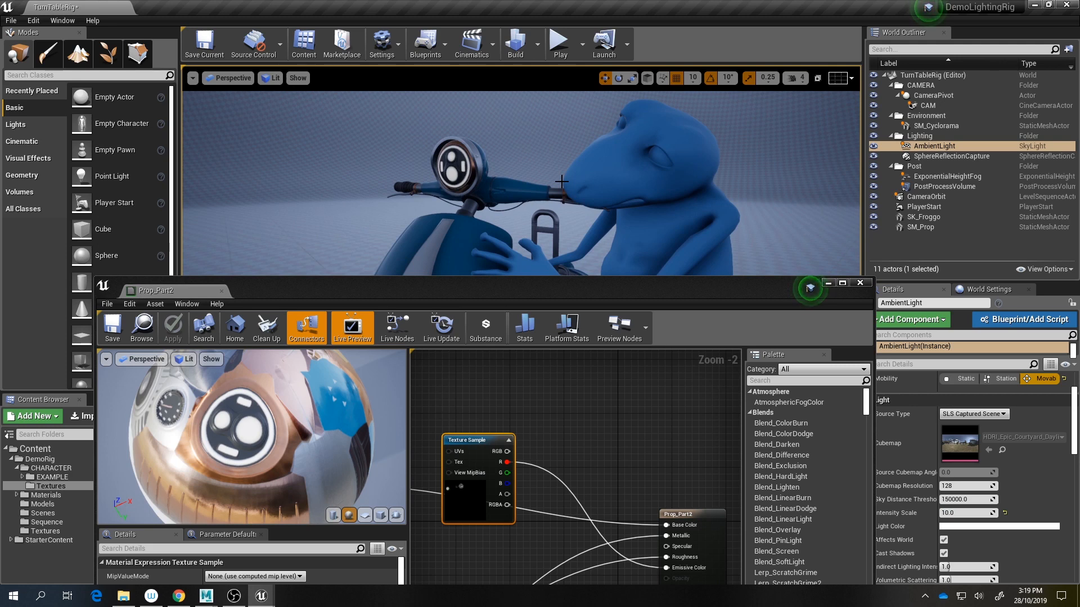
Step: Move the emissive texture sample up and away from the Prop_Part2 node and maximize the material editor
drag(555, 291, 712, 157)
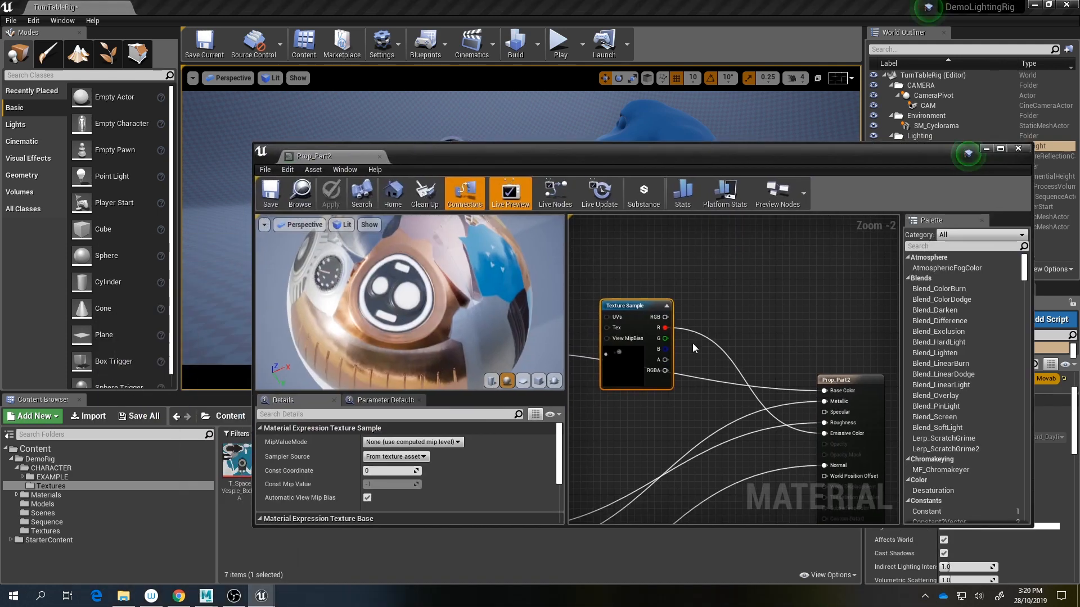
right_drag(693, 346, 798, 357)
drag(726, 404, 645, 273)
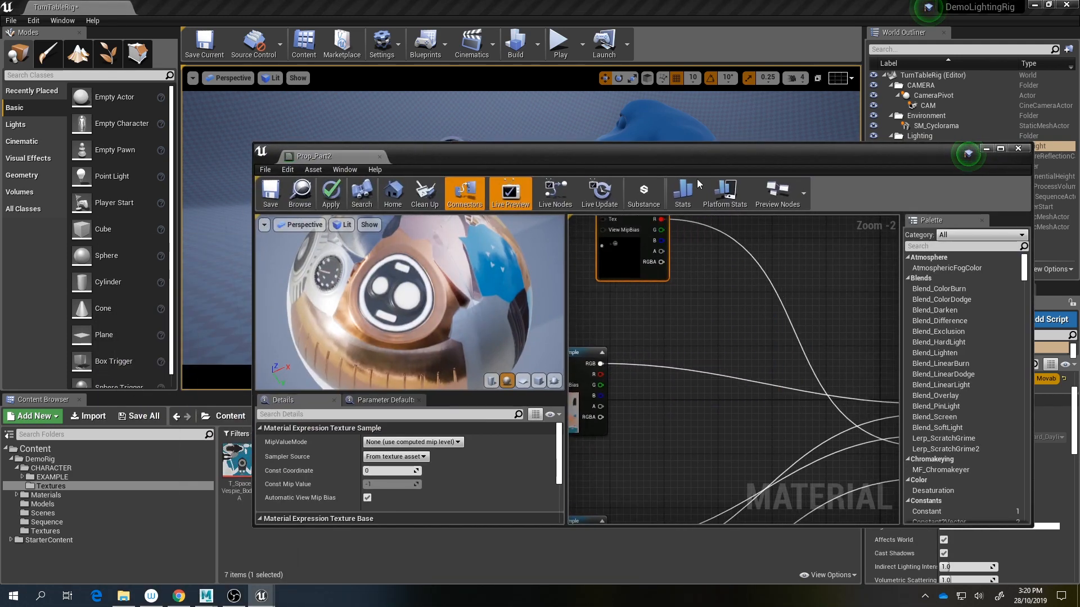
double_click(698, 156)
scroll(713, 233, up, 2)
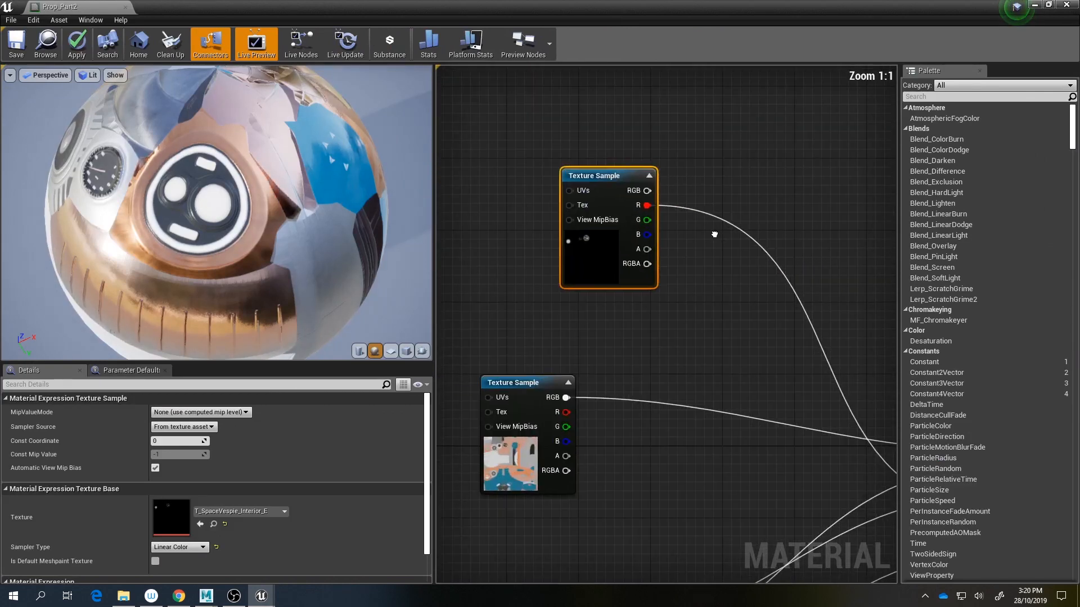
Step: Switch the material preview mesh to a plane and frame the headlight and gauge area of the texture
click(393, 353)
drag(191, 312, 292, 276)
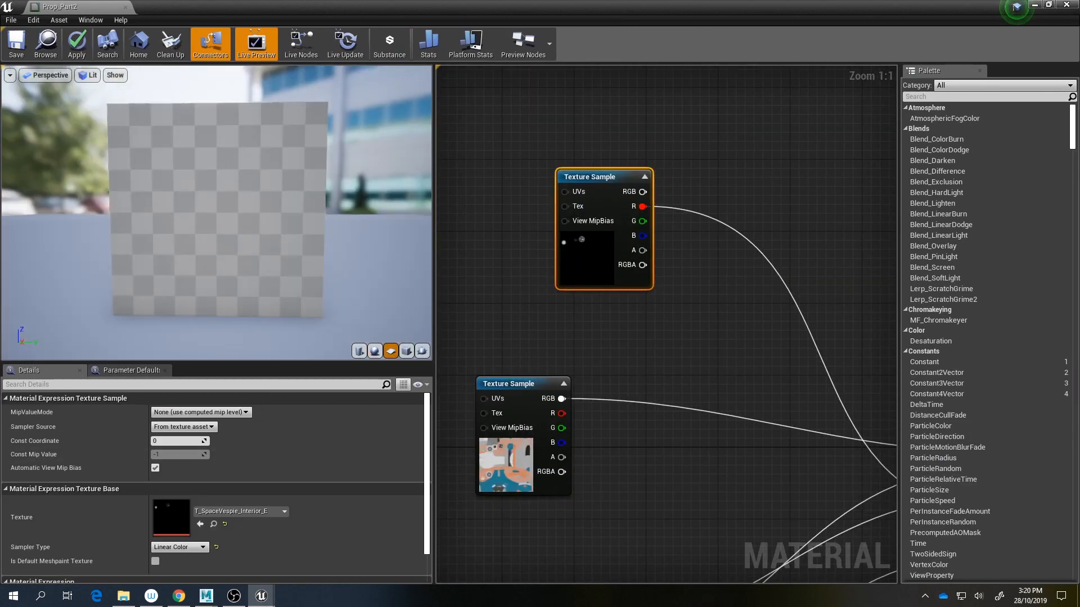
right_drag(194, 311, 247, 259)
drag(205, 271, 253, 248)
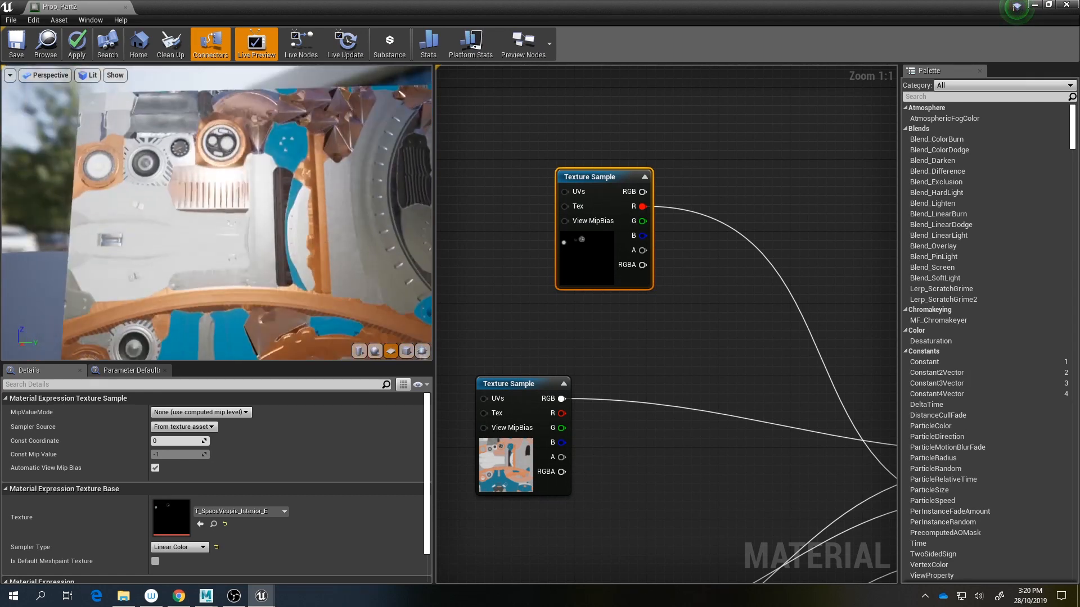
middle_drag(226, 253, 222, 315)
right_drag(227, 254, 241, 214)
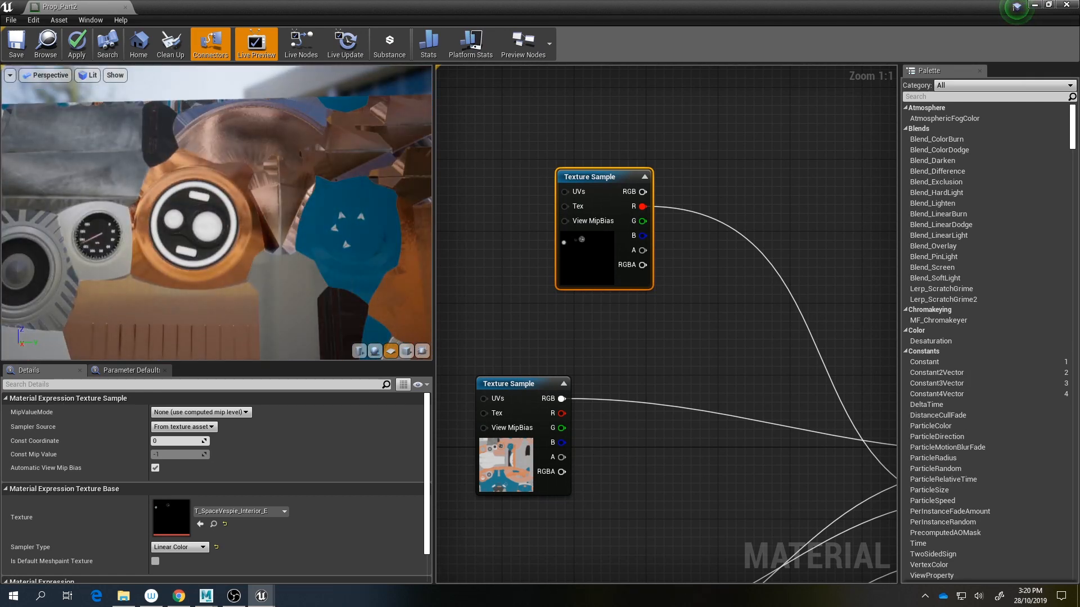
Step: Move the emissive texture sample farther from the Prop_Part2 node and add a Multiply node beside it
right_drag(720, 270, 673, 295)
click(672, 295)
drag(545, 288, 517, 244)
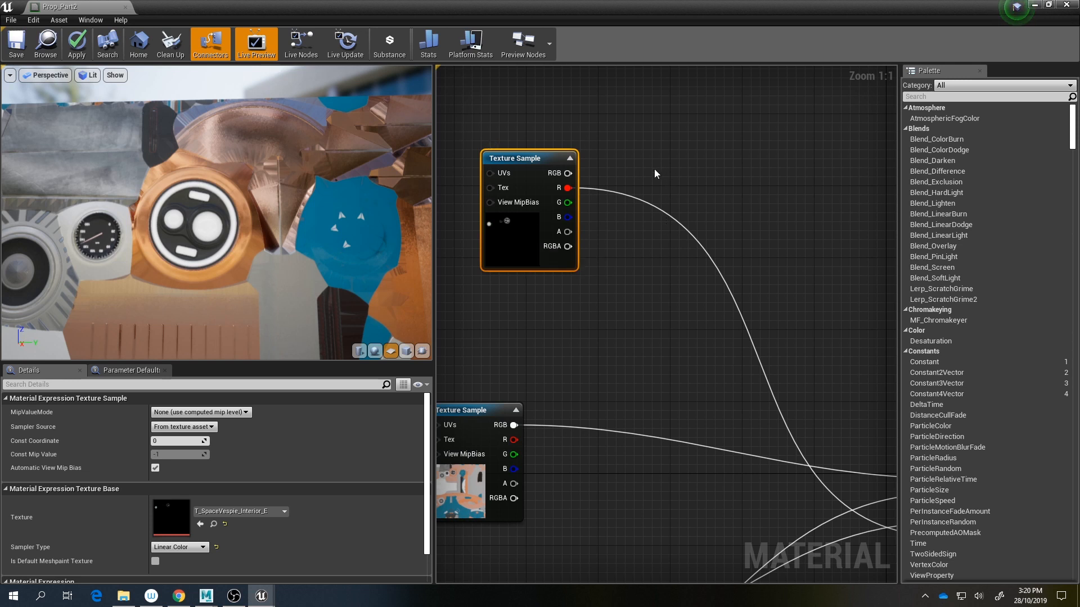
right_click(682, 193)
text(mul)
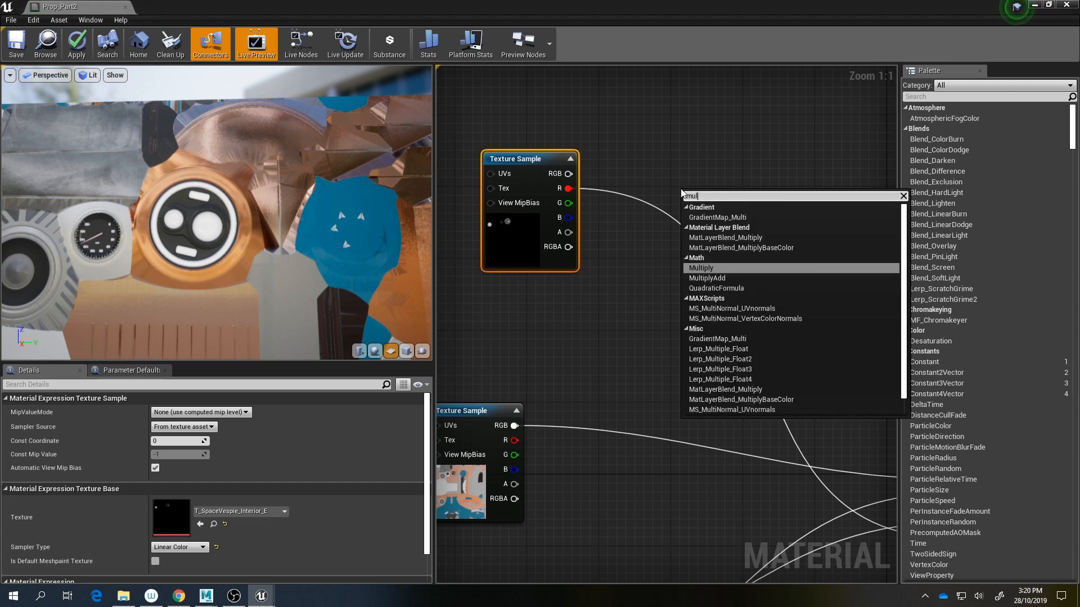
key(Return)
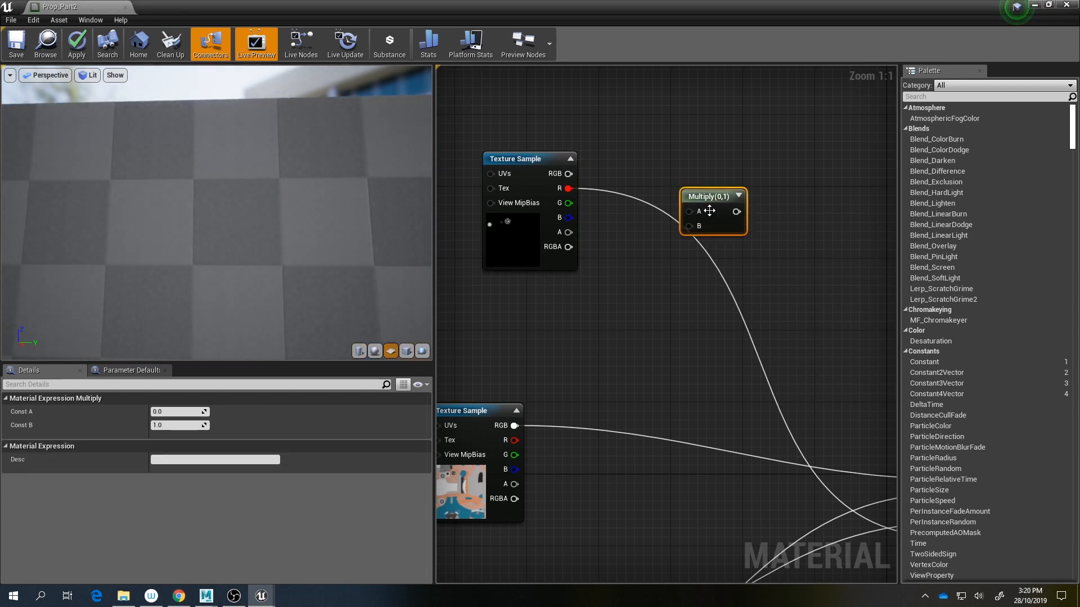
Step: Duplicate the Multiply node, placing one beside the emissive sample and the other closer to the Prop_Part2 node
drag(710, 210, 679, 180)
key(ctrl+w)
drag(703, 219, 816, 261)
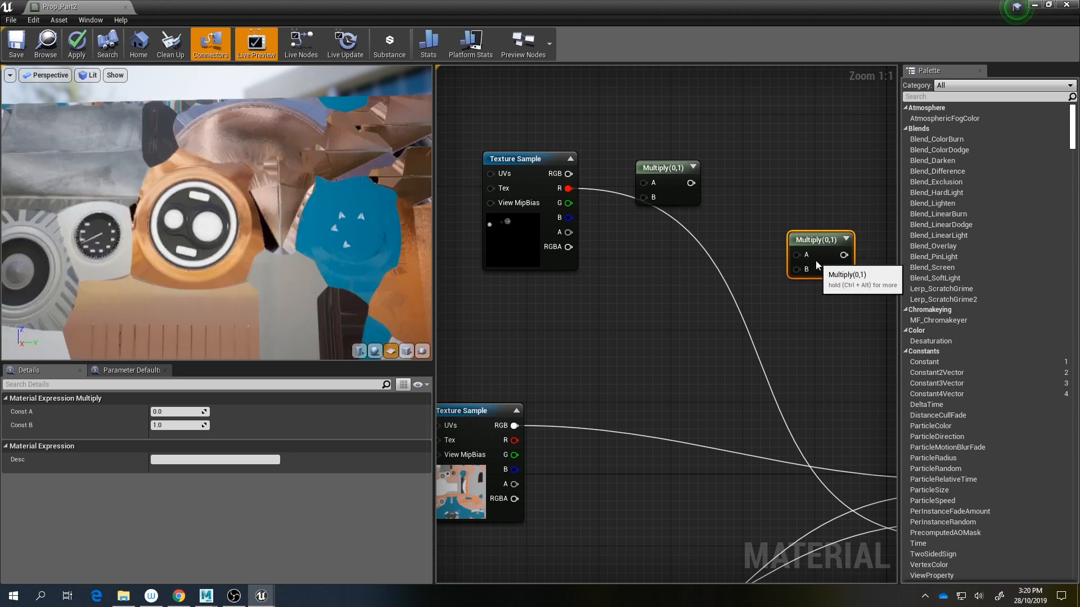
right_drag(768, 265, 749, 290)
drag(657, 224, 684, 214)
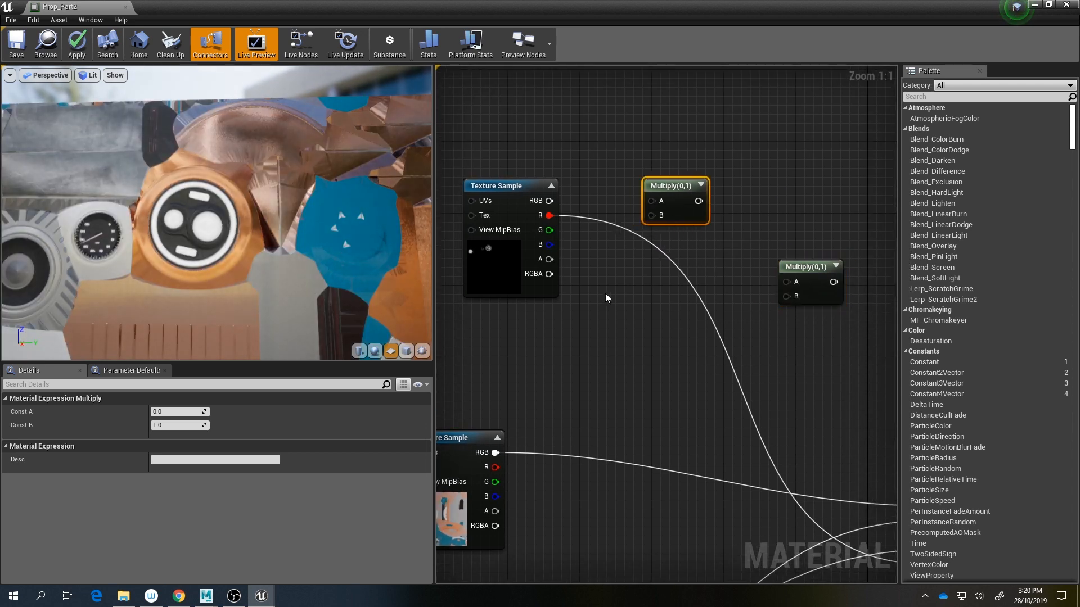
Step: Add a Constant3Vector node below and between the emissive texture sample and the first Multiply node
right_drag(610, 311, 607, 302)
right_click(591, 306)
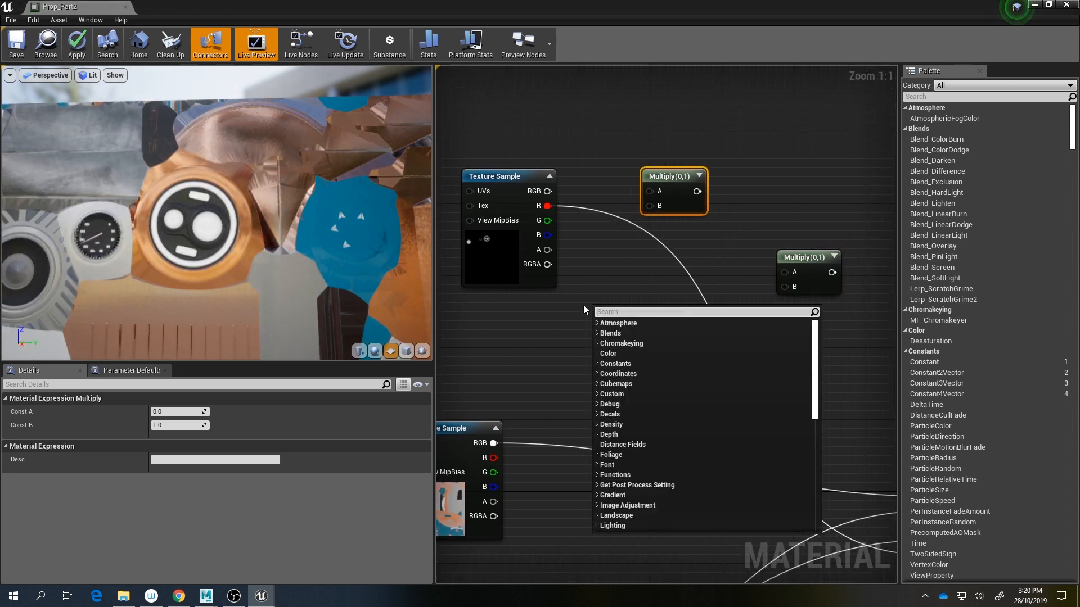
text(con)
key(Down)
key(Down)
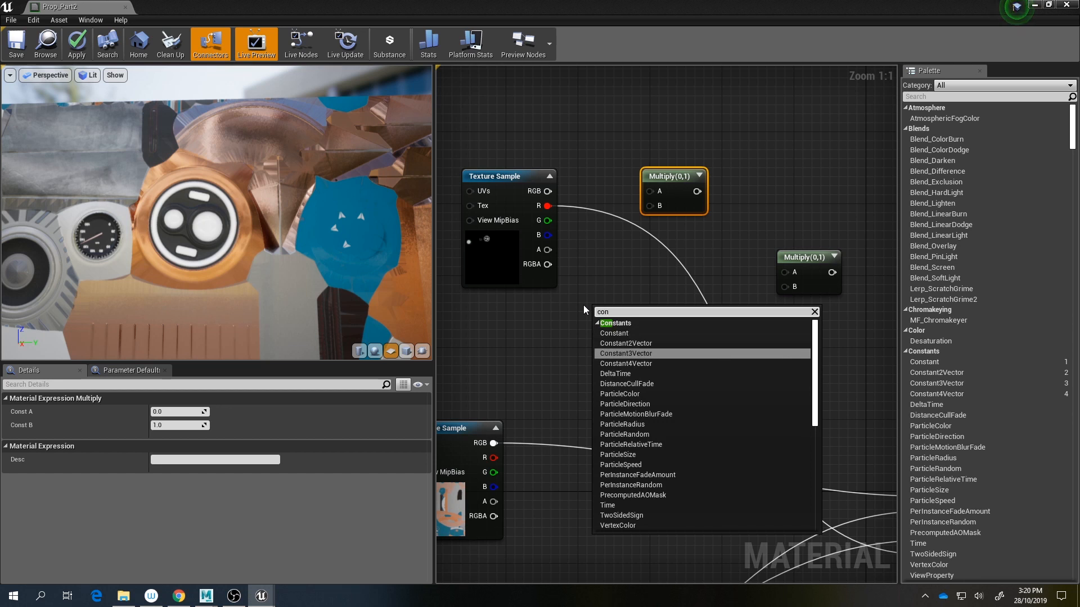
key(Return)
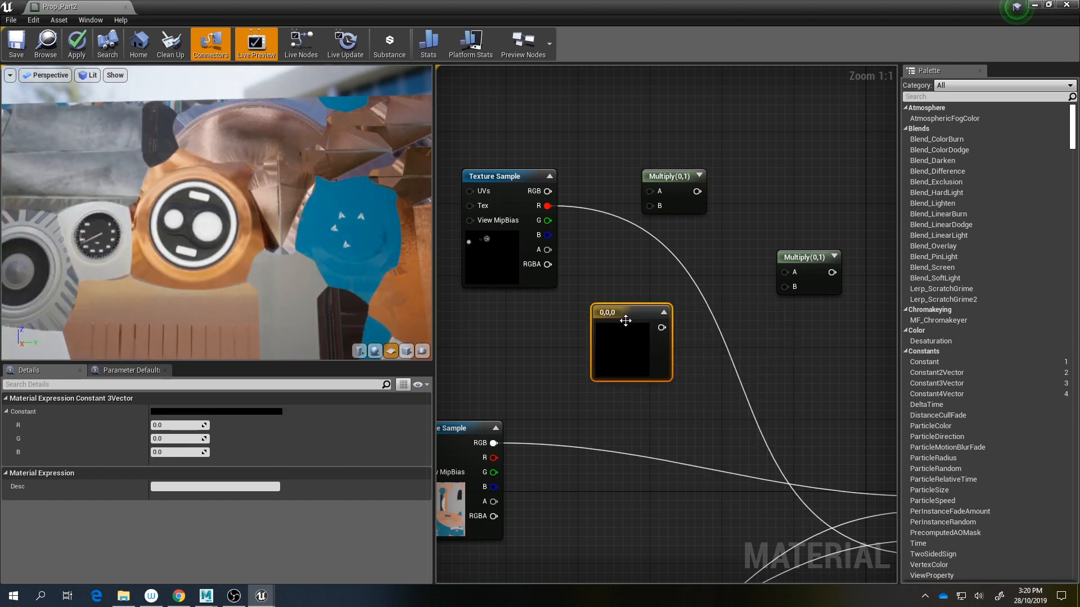
drag(625, 321, 613, 304)
Step: Set the Constant3Vector color to a saturated orange with R 1.0, G 0.0606864 and B 0.0
double_click(612, 336)
drag(695, 386, 751, 378)
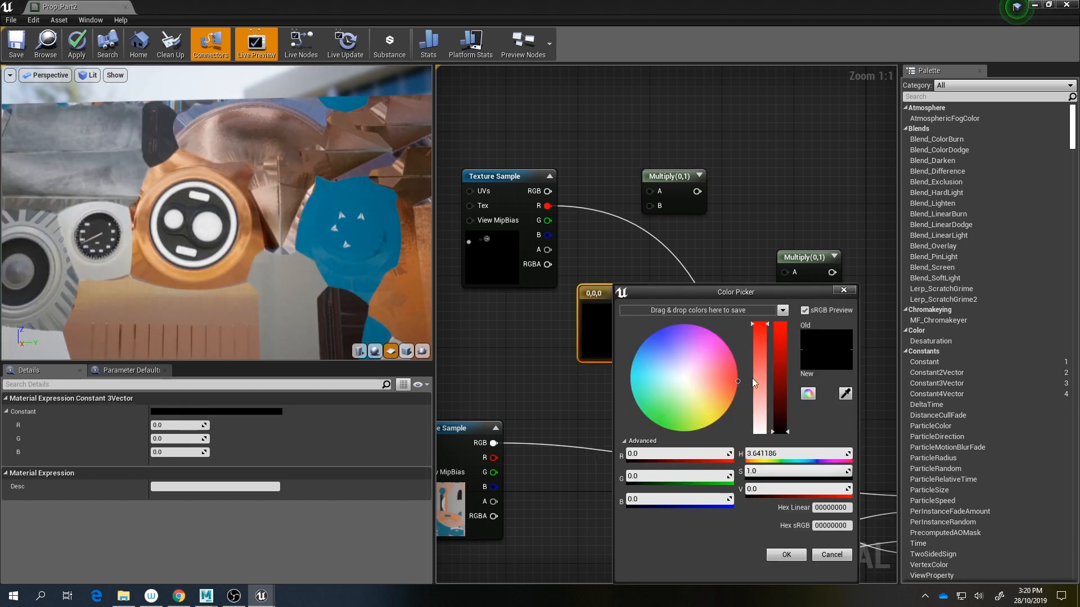
drag(780, 430, 780, 324)
click(786, 555)
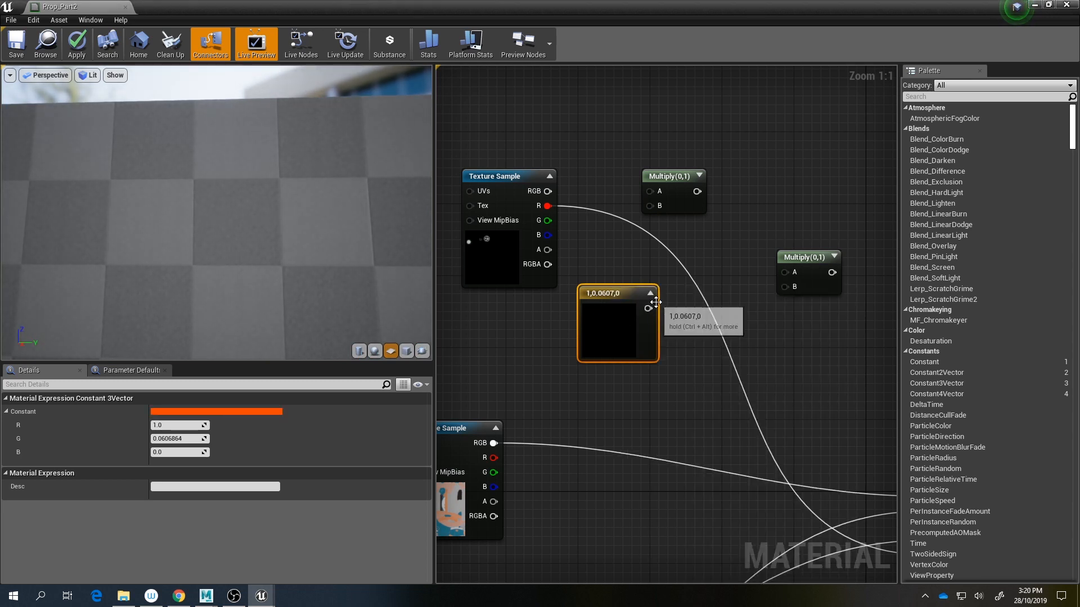
Step: Connect the emissive sample's red channel to input A and the orange constant to input B of the first Multiply node
drag(639, 290, 624, 204)
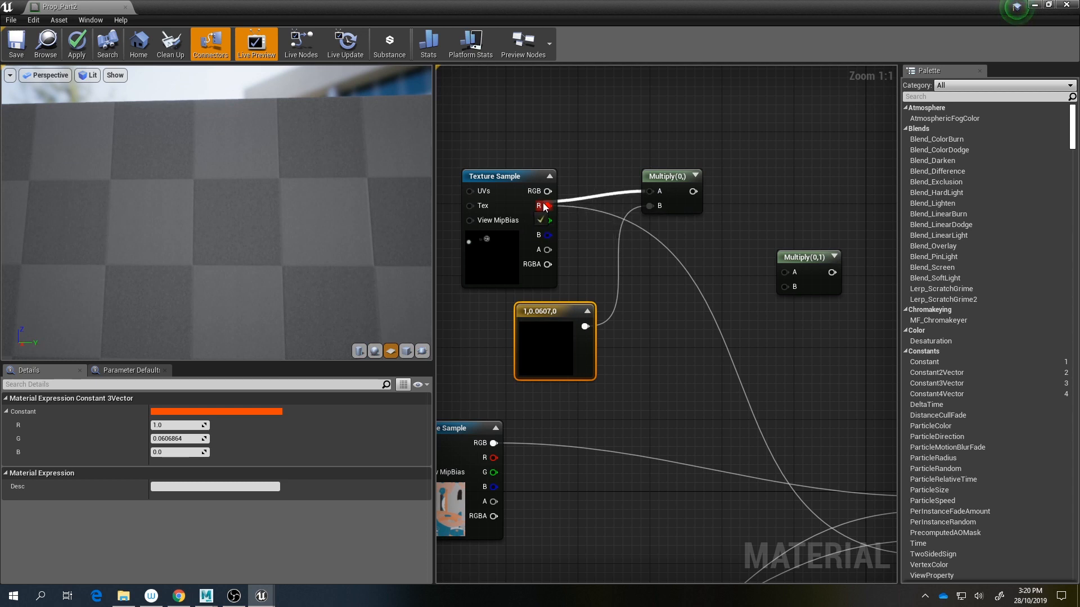
drag(543, 204, 545, 205)
drag(666, 210, 666, 234)
Step: Break the direct link into Emissive Color, then line up the orange constant and first Multiply node beside the emissive sample
right_drag(810, 428, 734, 295)
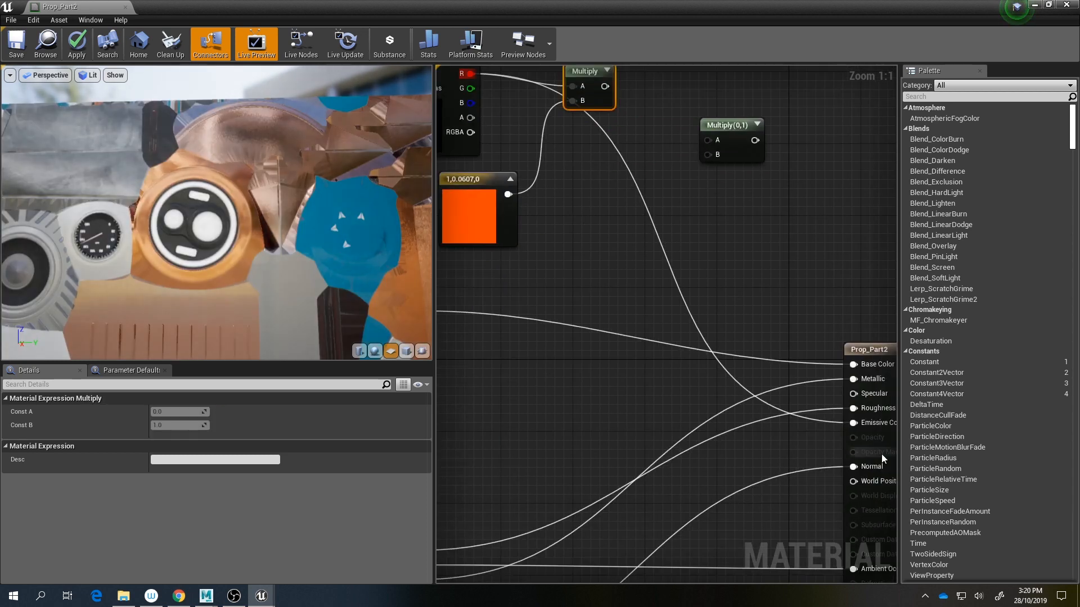
alt+click(853, 423)
right_drag(656, 198, 713, 301)
drag(658, 202, 641, 202)
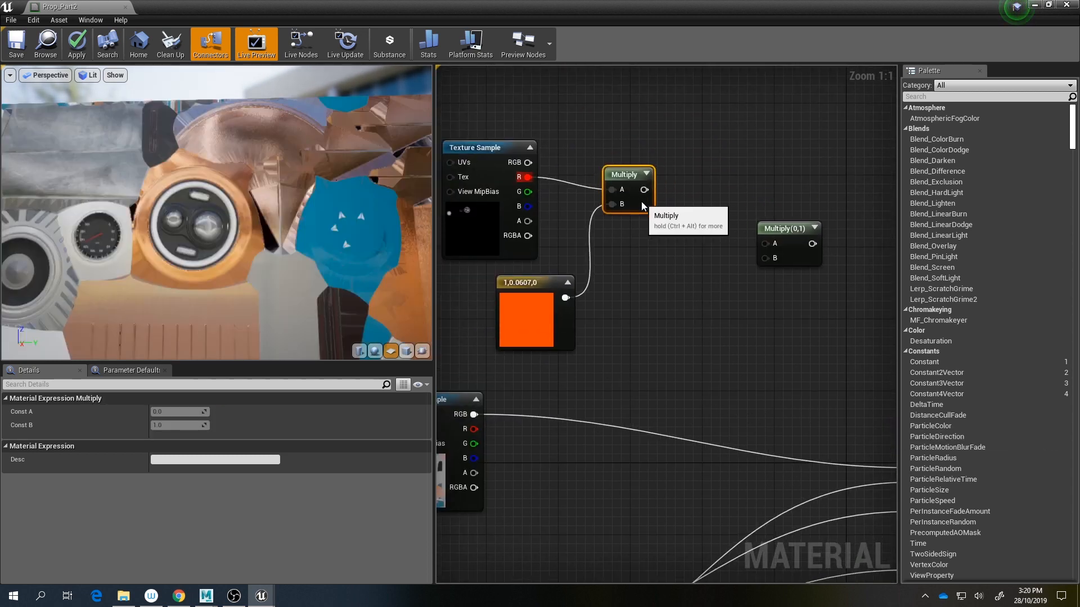
click(528, 316)
right_drag(635, 196, 649, 215)
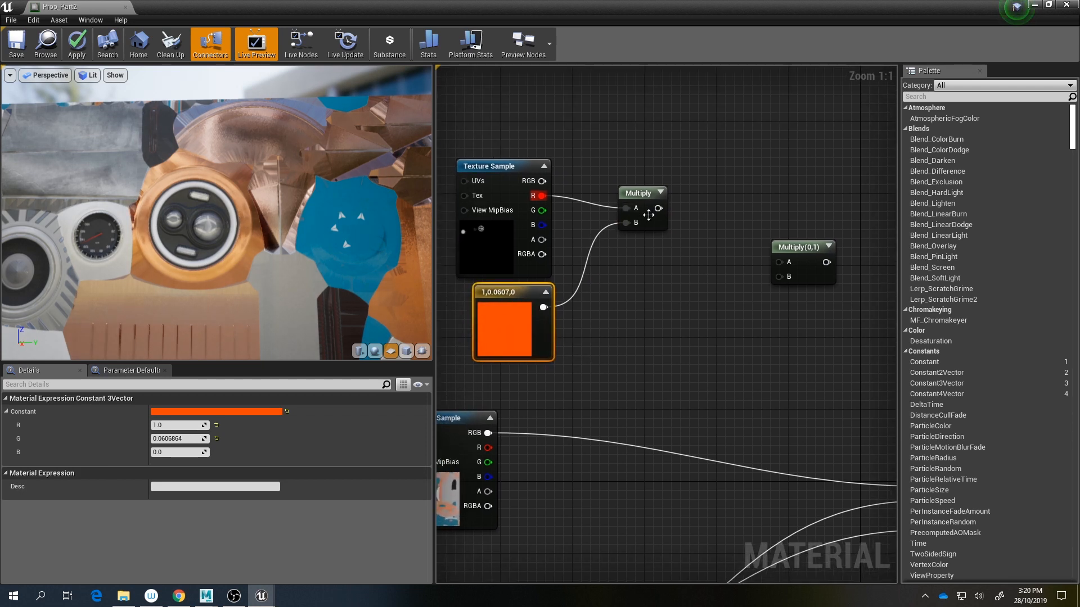
drag(648, 215, 675, 206)
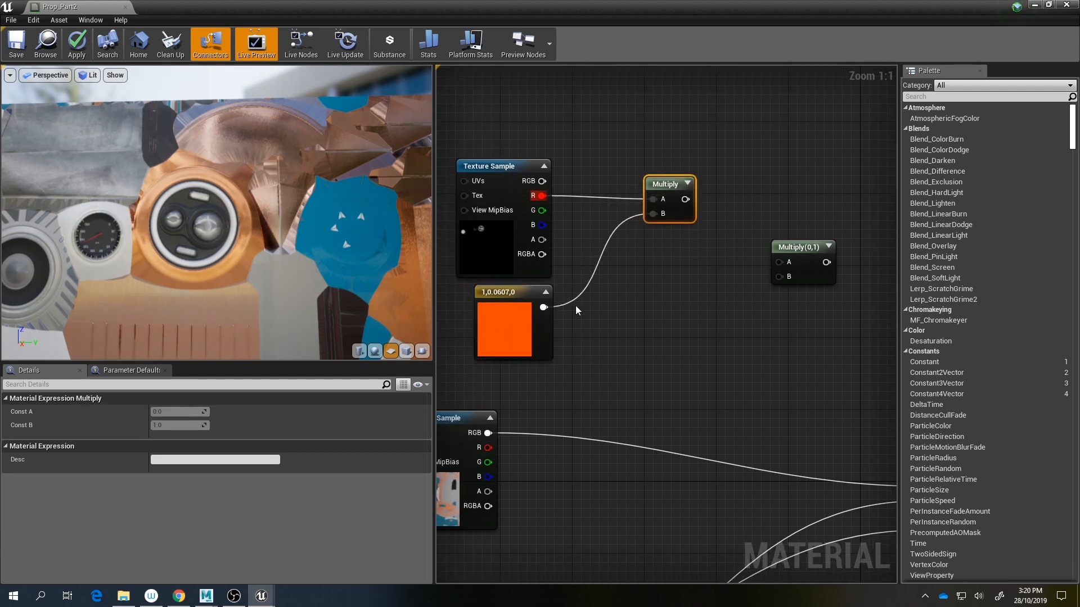
Step: Preview the first Multiply node's tinted output, then stop previewing it
right_click(668, 184)
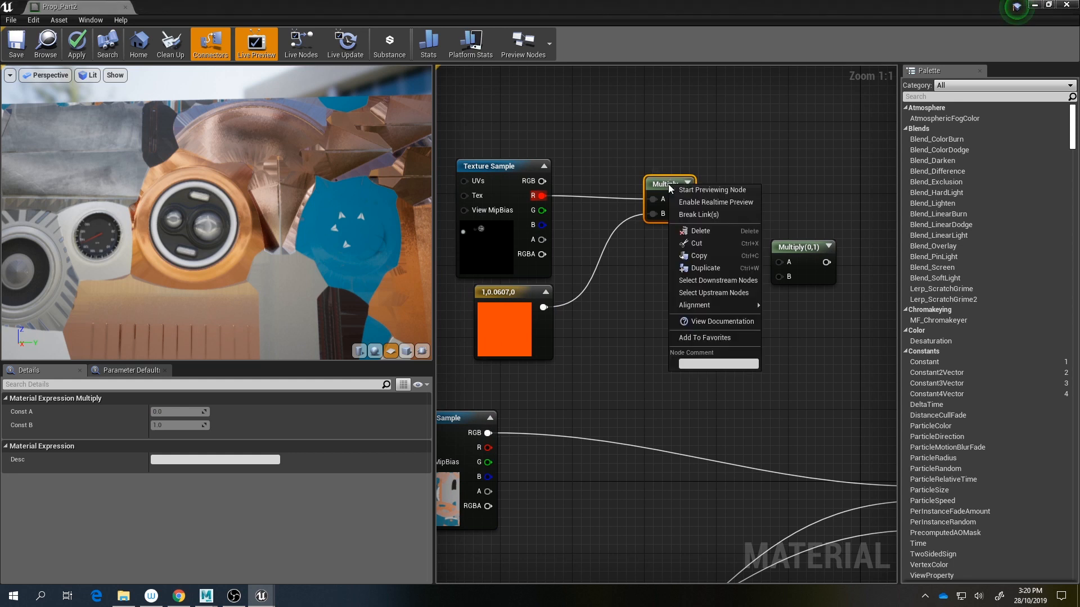
click(736, 194)
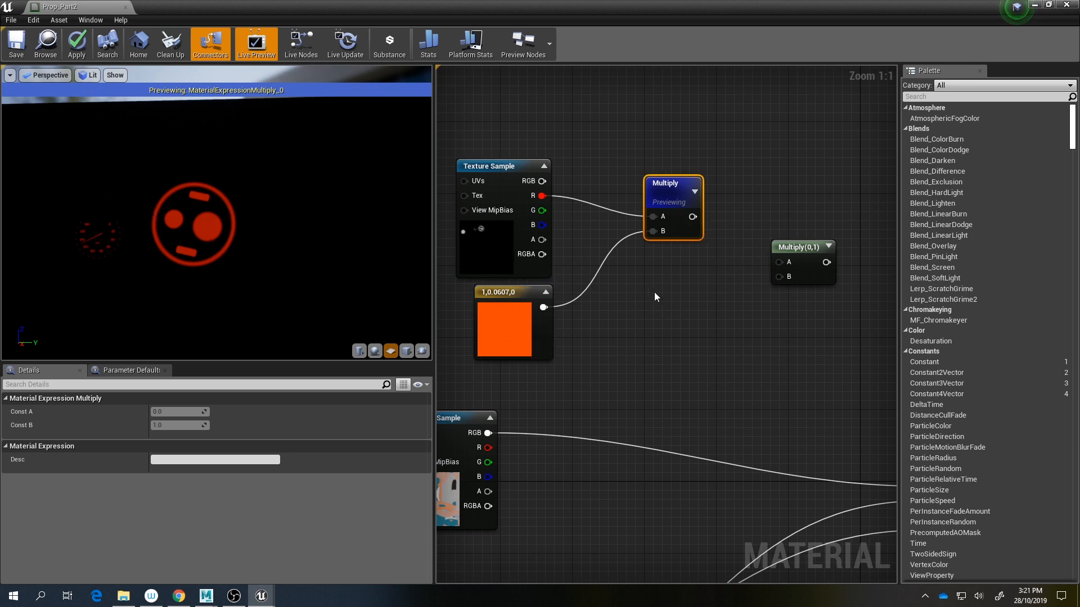
right_click(651, 194)
click(677, 198)
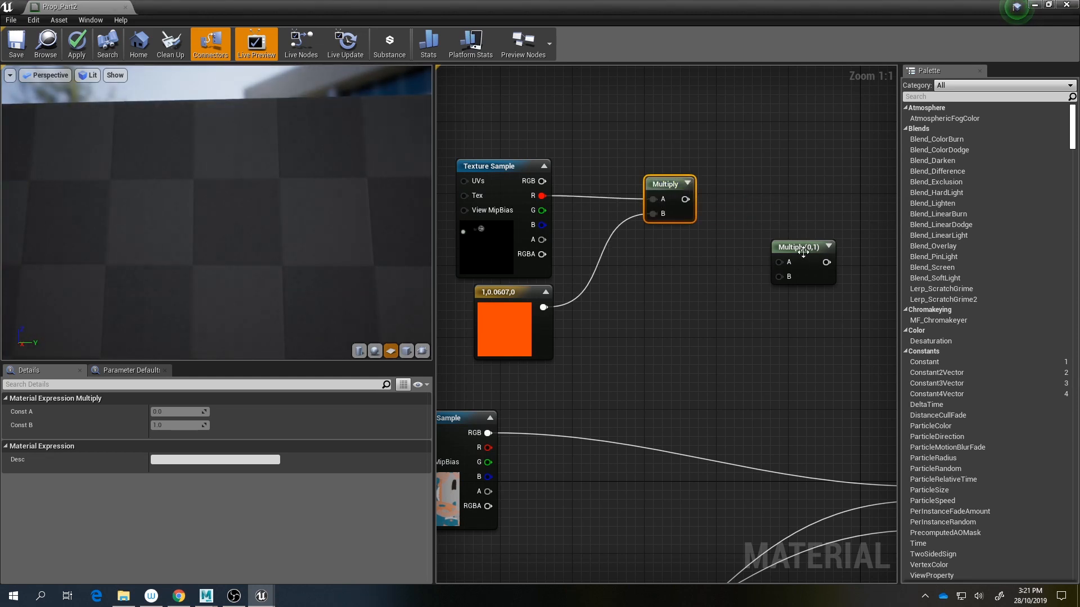
Step: Connect the first Multiply node's output to input A of the second Multiply node and a new Constant node to its input B
drag(804, 257, 793, 229)
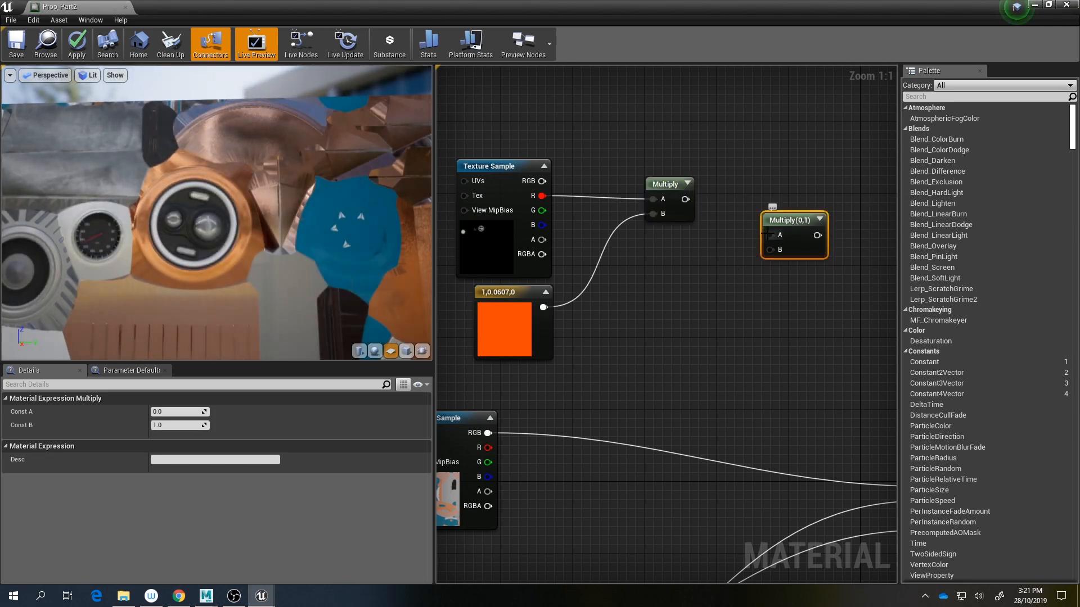
drag(768, 234, 685, 199)
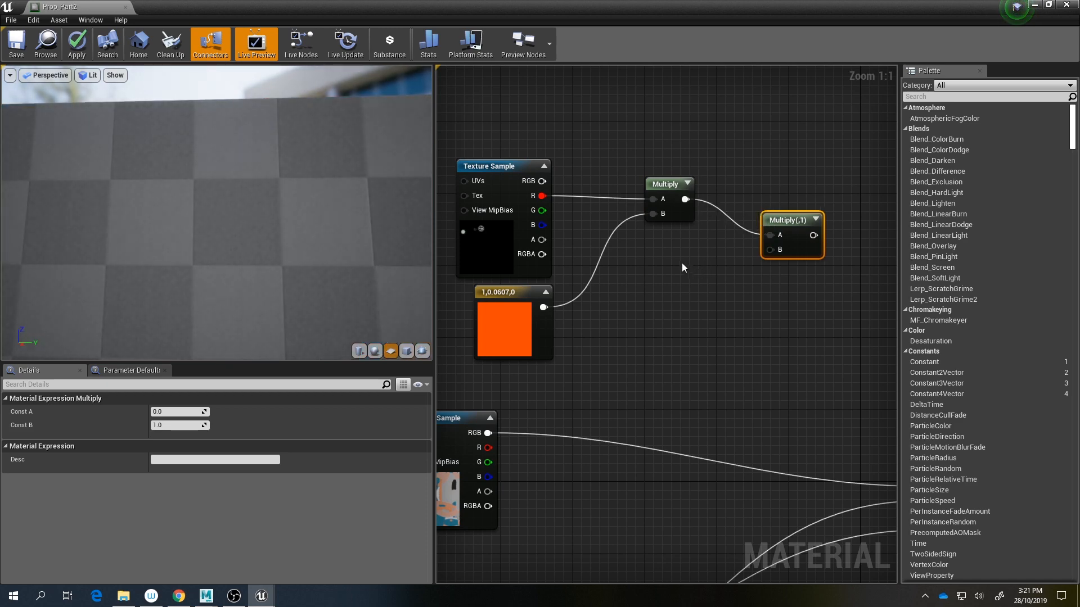
right_click(680, 266)
text(con)
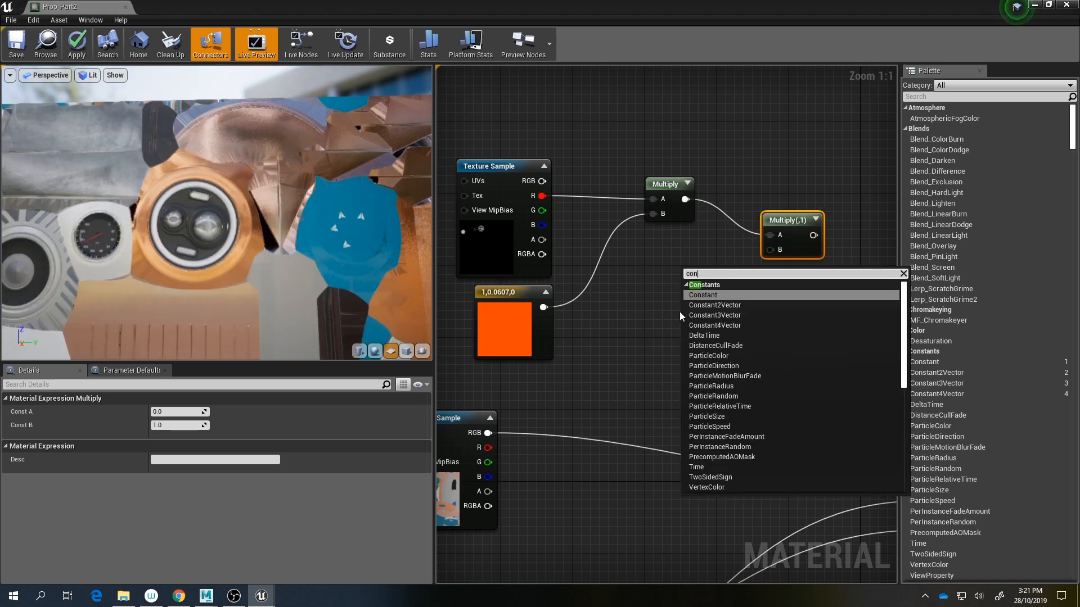
key(Return)
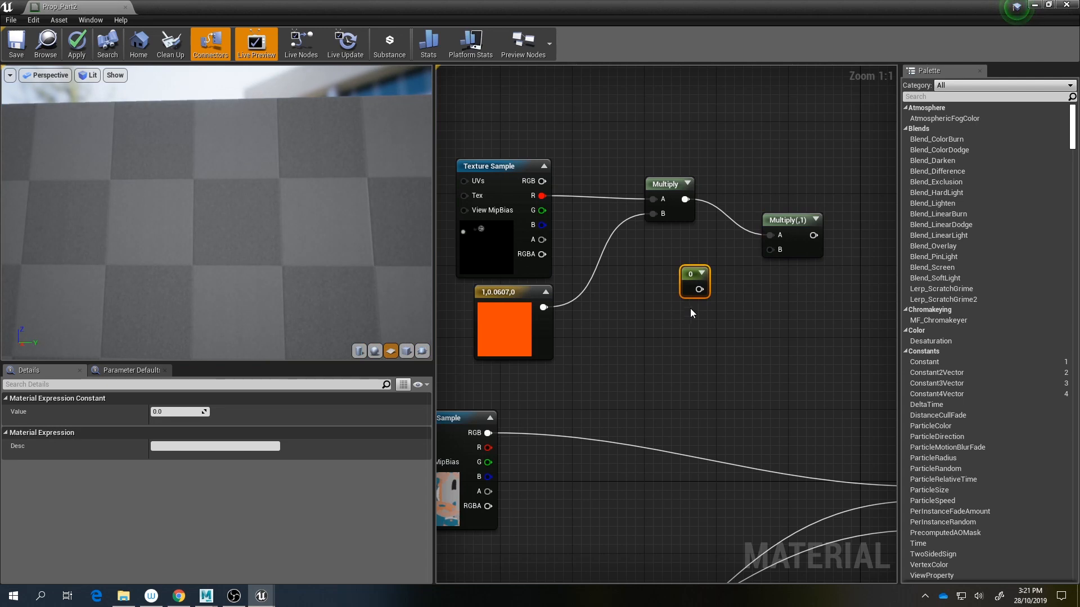
drag(681, 268, 769, 249)
Step: Preview the second Multiply node while trying 1, 60 and 6000 for the constant, and settle on 64
right_click(791, 229)
click(795, 232)
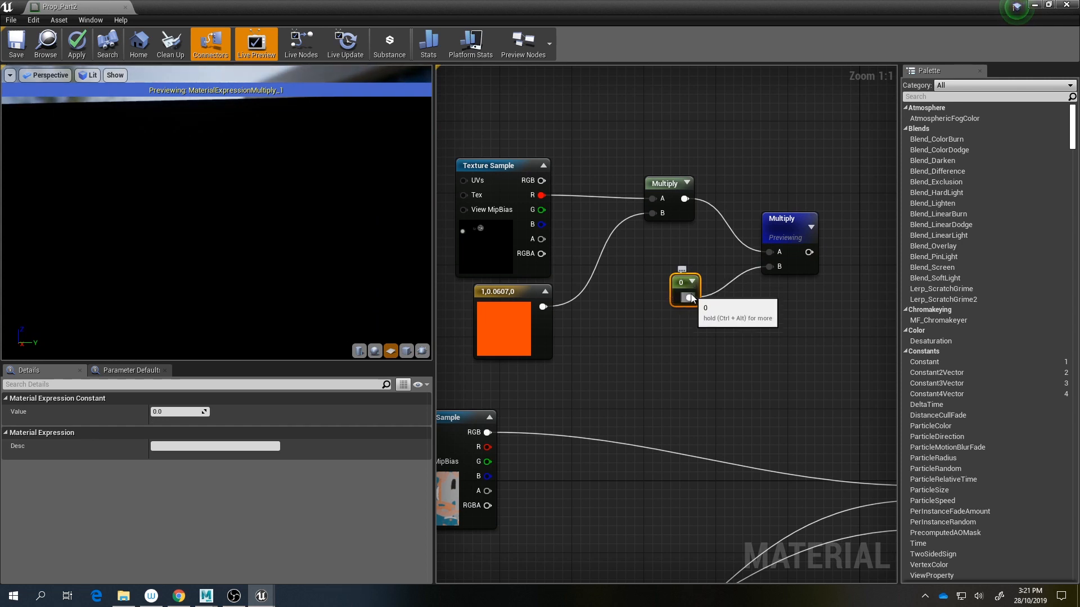
click(175, 411)
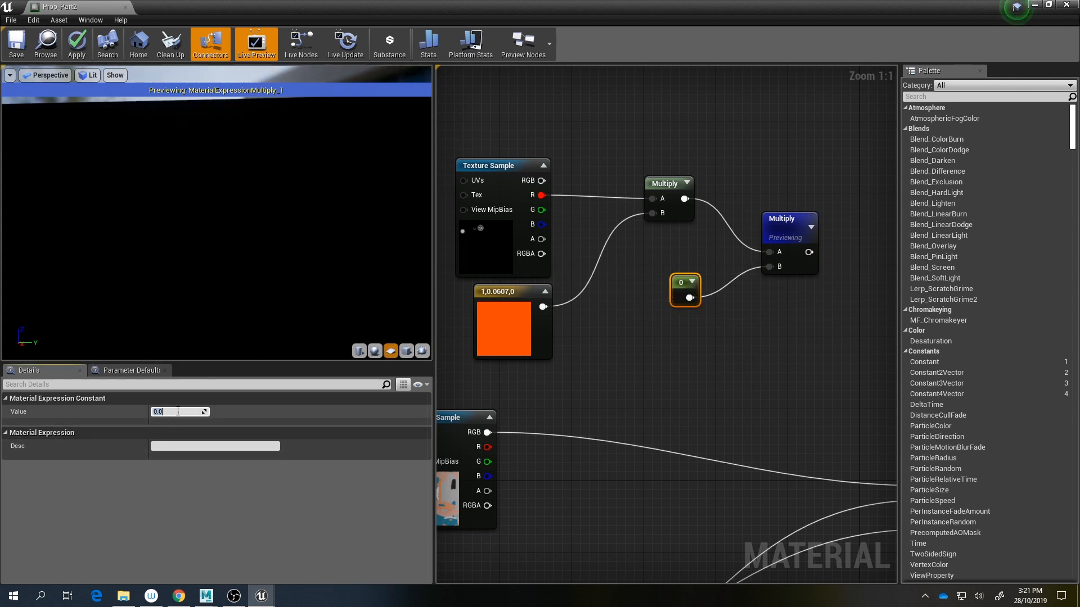
text(1)
key(Return)
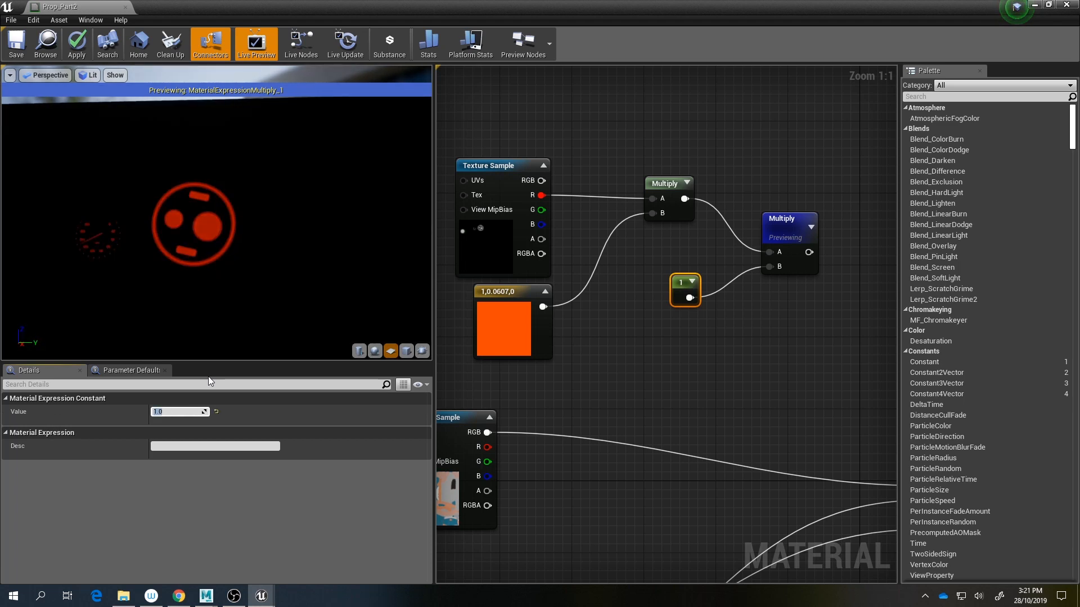
text(60)
key(Return)
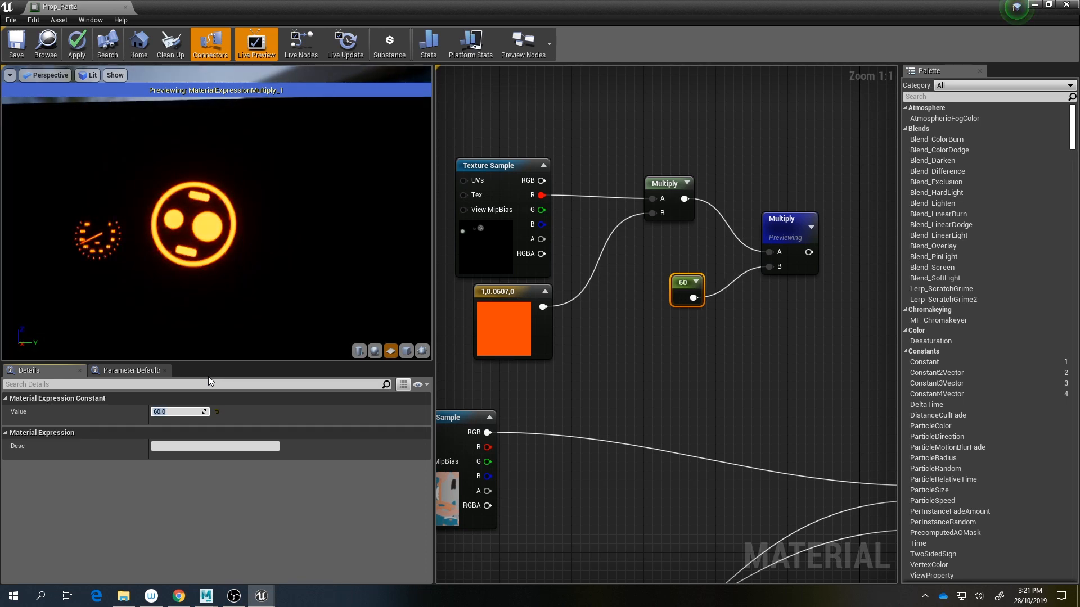
text(6000)
key(Return)
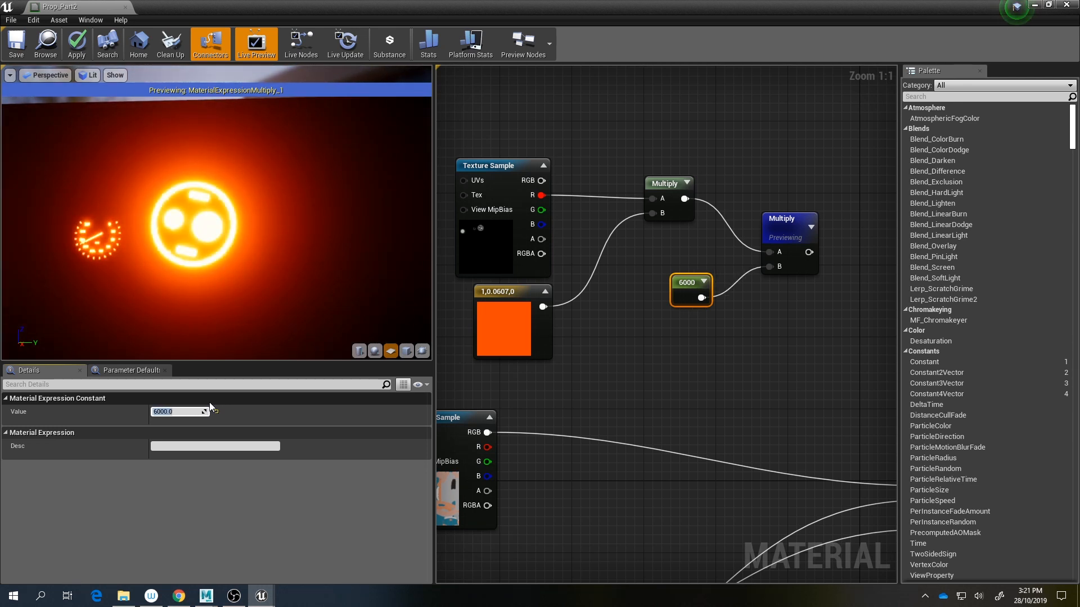
text(64)
key(Return)
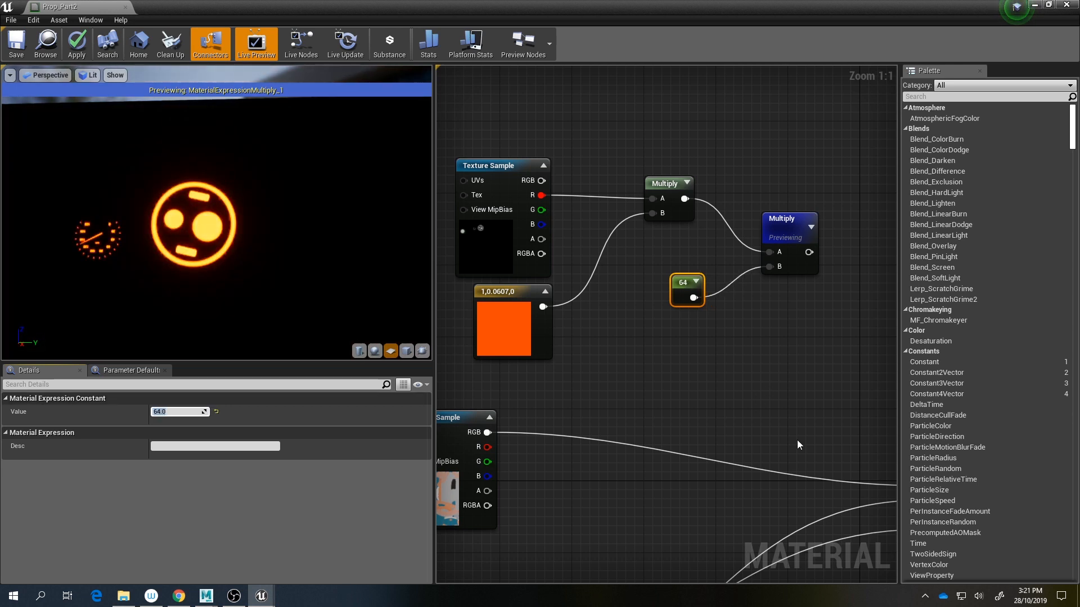
Step: Stop previewing the second Multiply node and connect its output to the material's Emissive Color input
right_drag(797, 440, 672, 350)
right_click(665, 149)
click(684, 164)
right_click(674, 150)
click(682, 157)
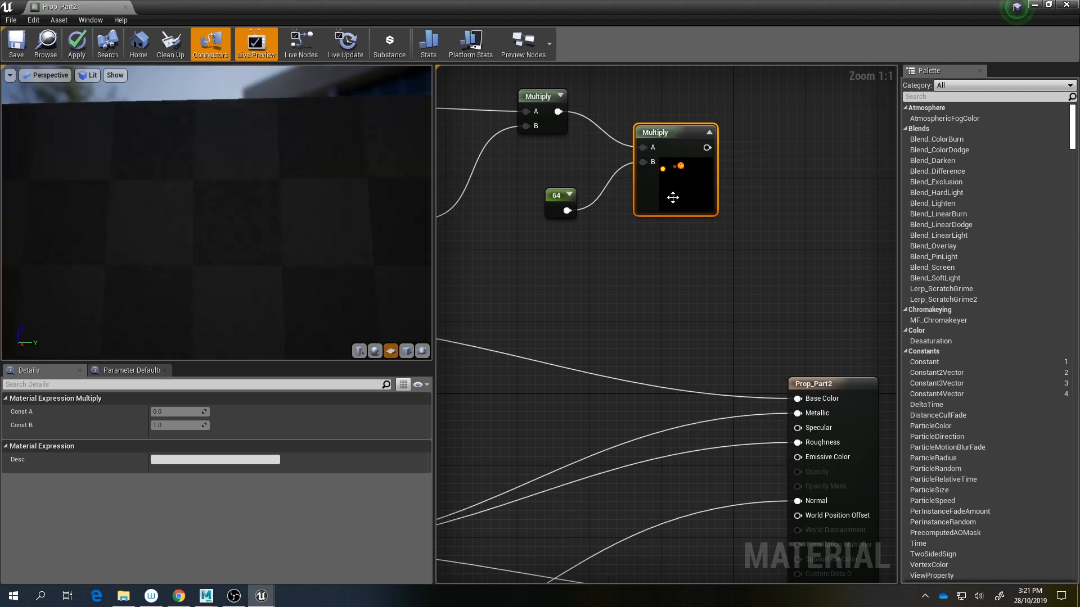
scroll(659, 313, down, 3)
right_drag(658, 314, 695, 282)
click(701, 266)
drag(729, 171, 788, 378)
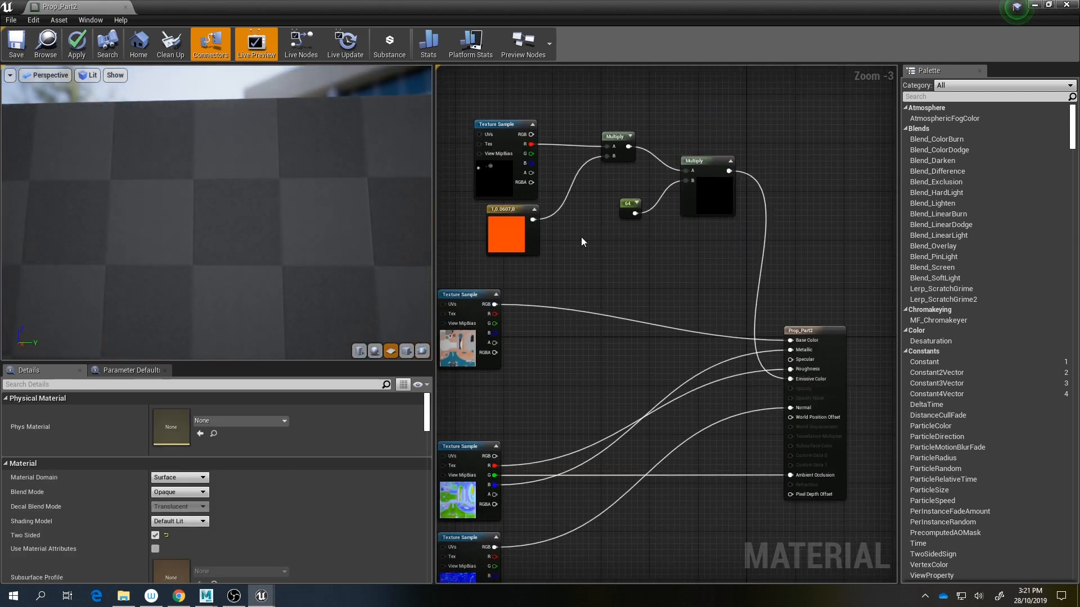
Step: Save the Prop_Part2 material and inspect the scooter's headlight in the level viewport
mouse_move(247, 268)
right_down()
mouse_move(202, 242)
mouse_move(241, 270)
right_up()
mouse_move(242, 270)
mouse_down()
mouse_move(270, 276)
mouse_move(259, 270)
mouse_up()
drag(275, 7, 884, 68)
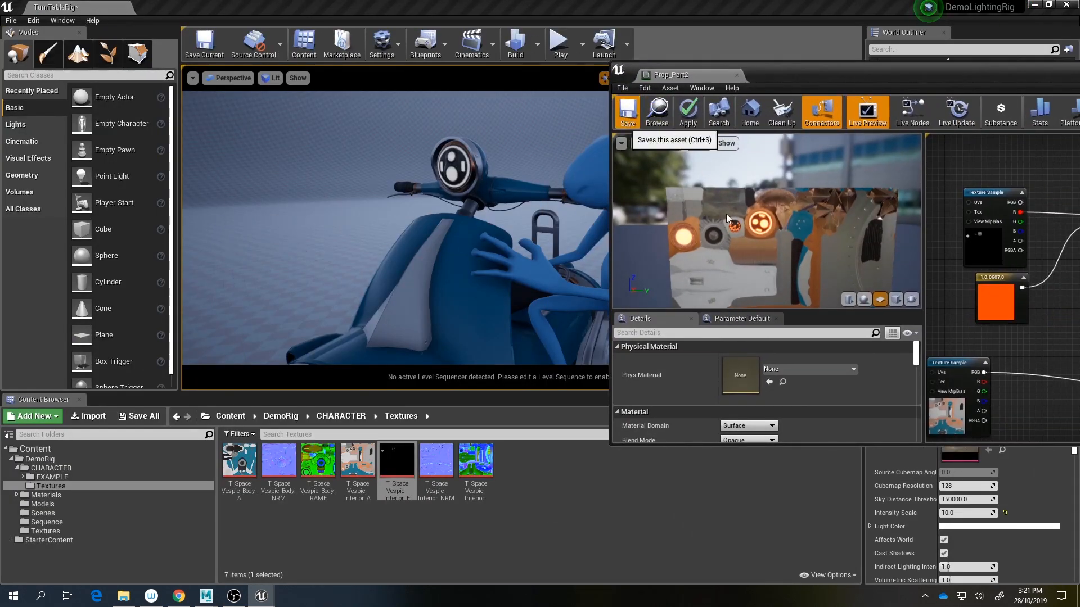
click(630, 112)
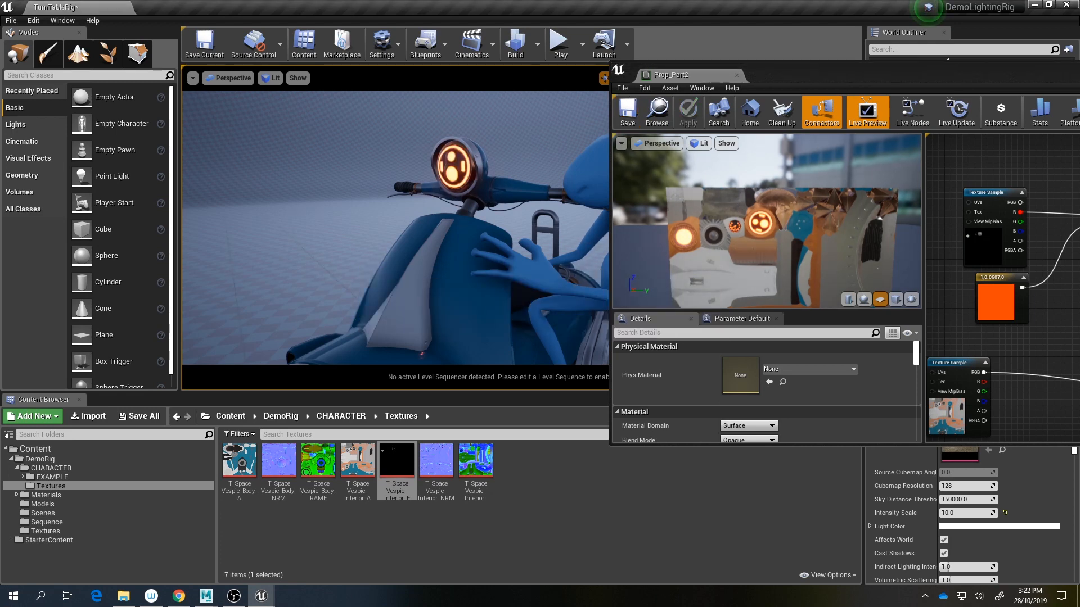
right_drag(586, 234, 586, 234)
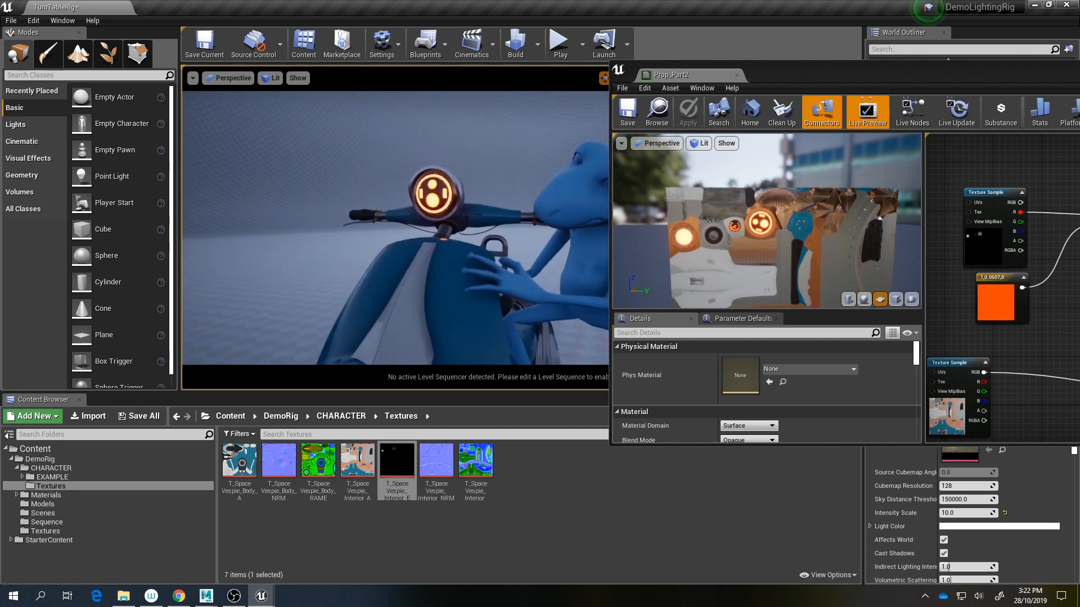
Step: Convert the orange color constant and the 64 constant into parameters
drag(900, 80, 550, 84)
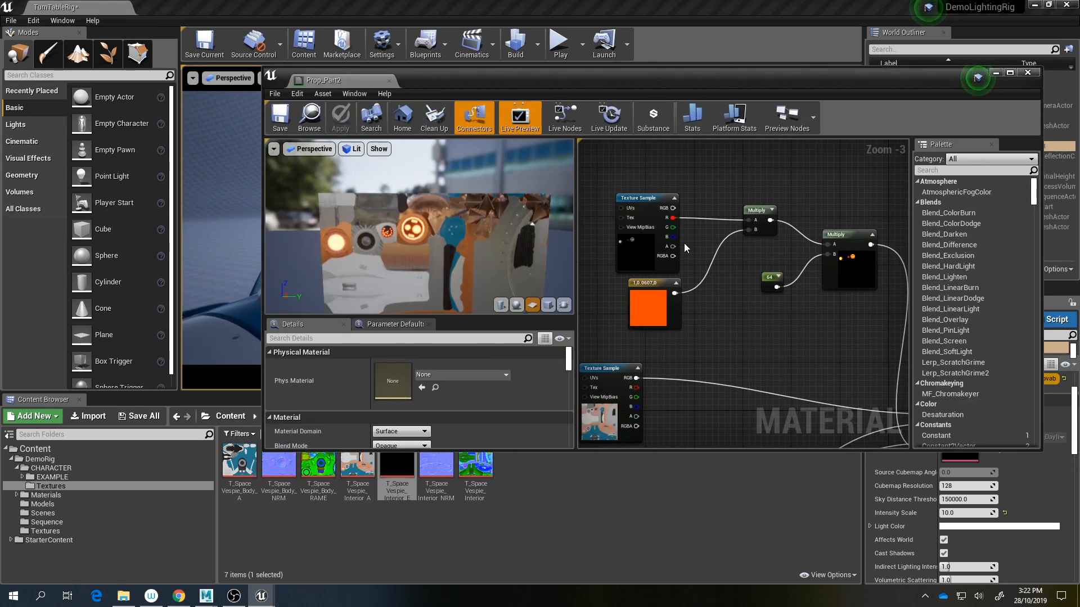
click(648, 308)
ctrl+click(770, 281)
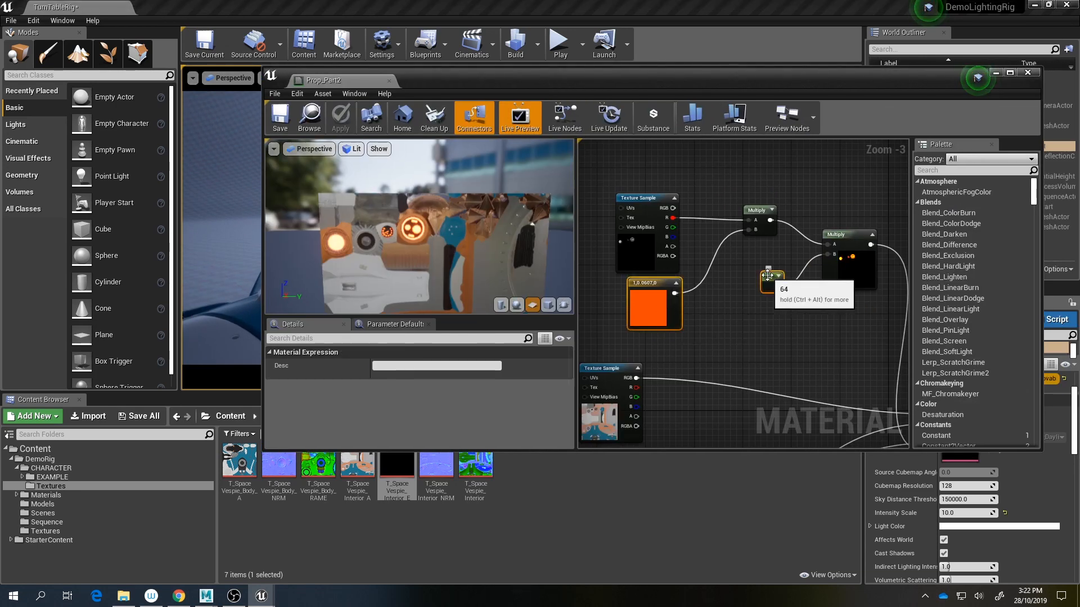
right_click(773, 283)
click(773, 282)
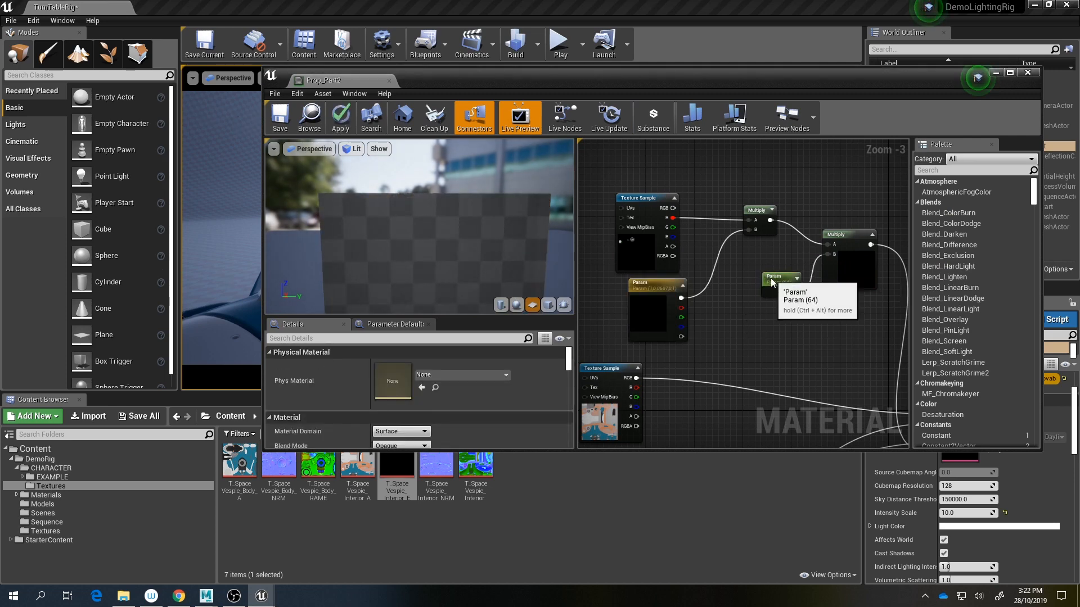
Step: Name the scalar parameter feeding the second Multiply node Power
click(780, 281)
click(420, 365)
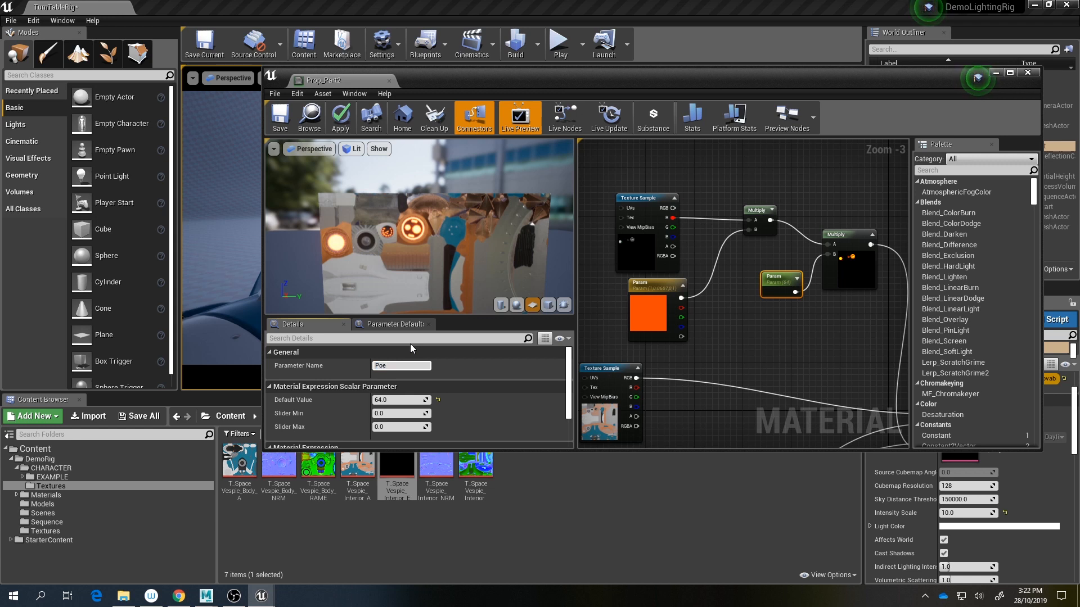
text(Power)
key(Return)
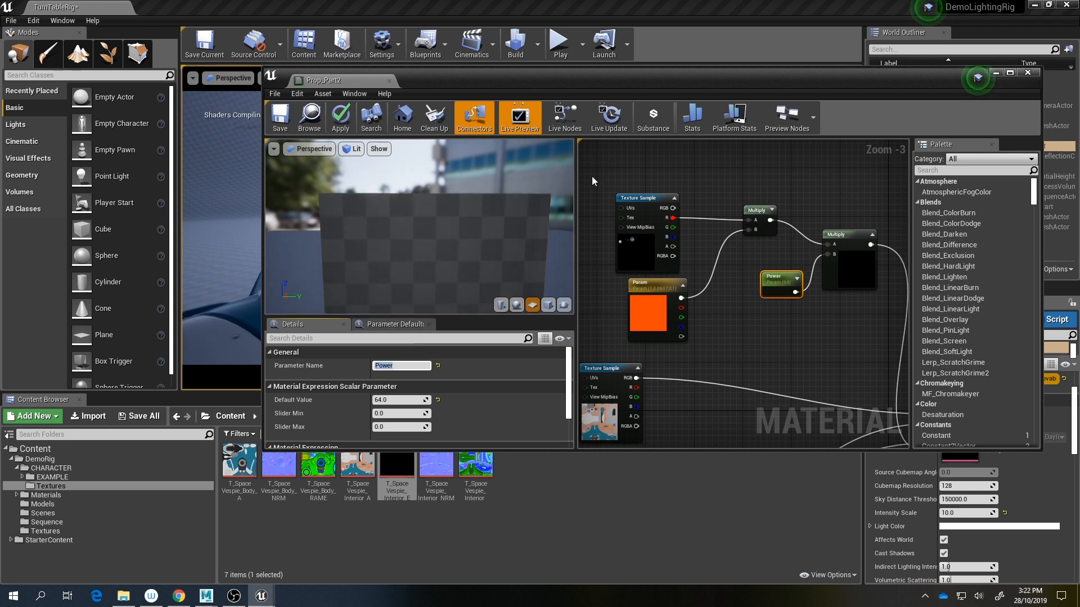
Step: Name the orange vector parameter Tint
click(655, 304)
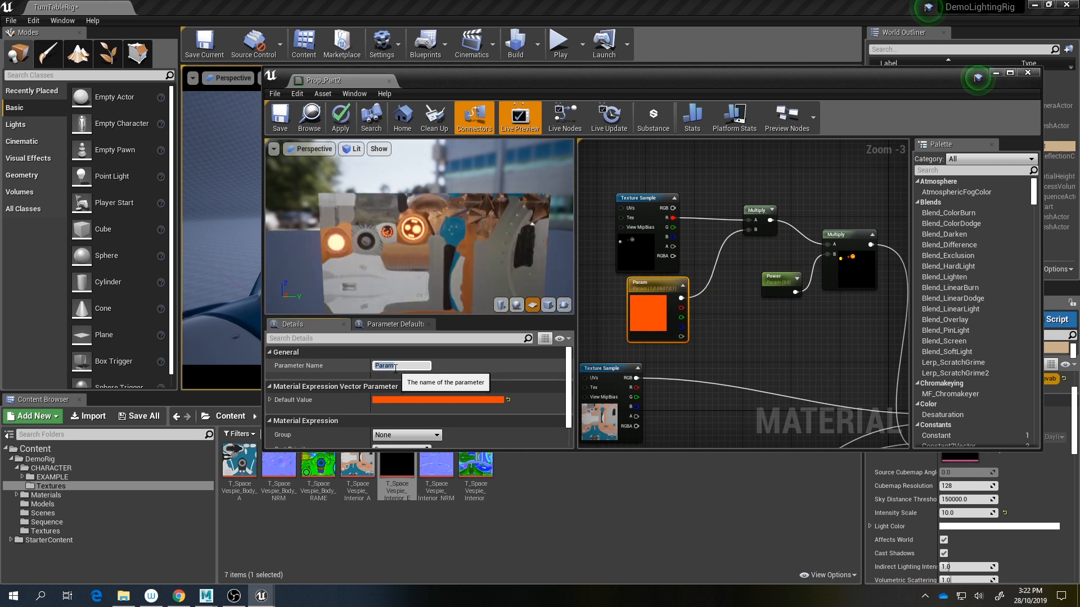
click(396, 368)
text(Tint)
key(Return)
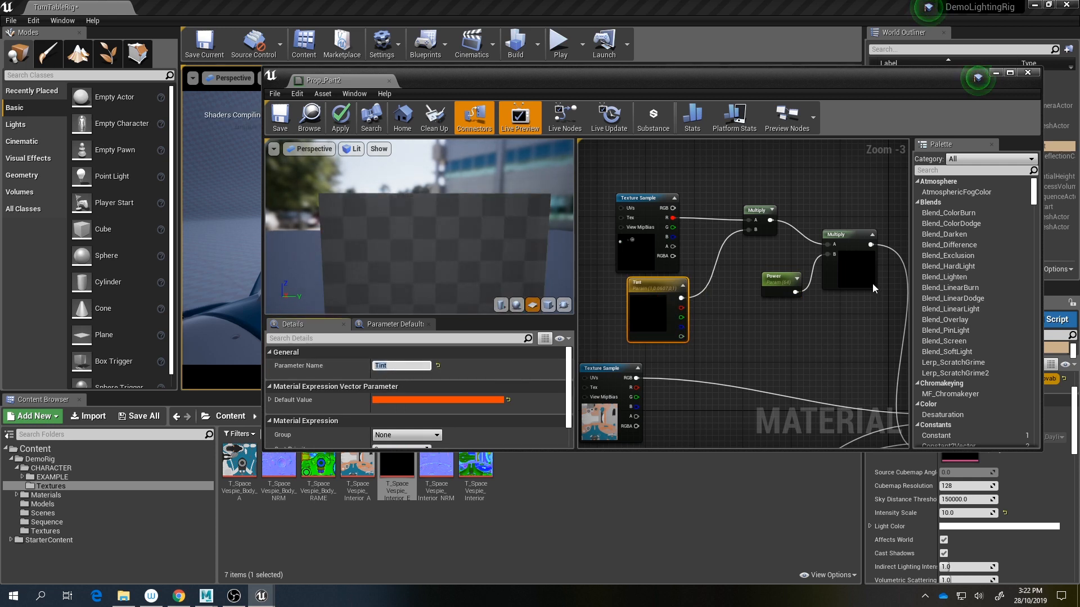
Step: Save the Prop_Part2 material with its new parameters and close its editor
scroll(781, 347, down, 2)
click(757, 308)
right_drag(773, 308, 756, 283)
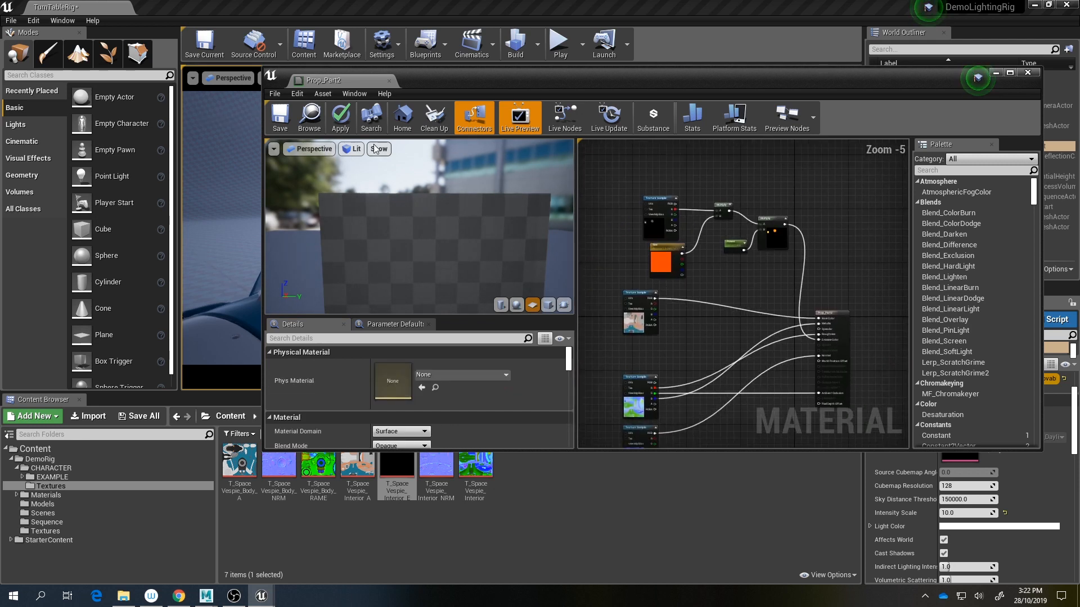
click(289, 103)
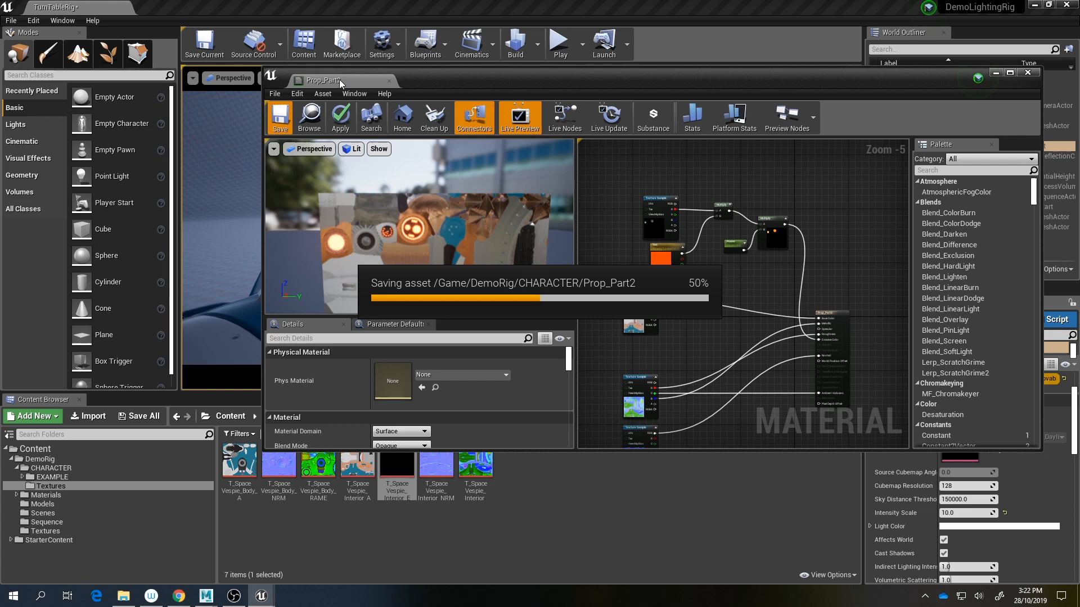
click(389, 81)
Step: Create the material instance Prop_Part2_Inst from Prop_Part2 in the CHARACTER folder and apply it to the scooter's headlight
click(51, 468)
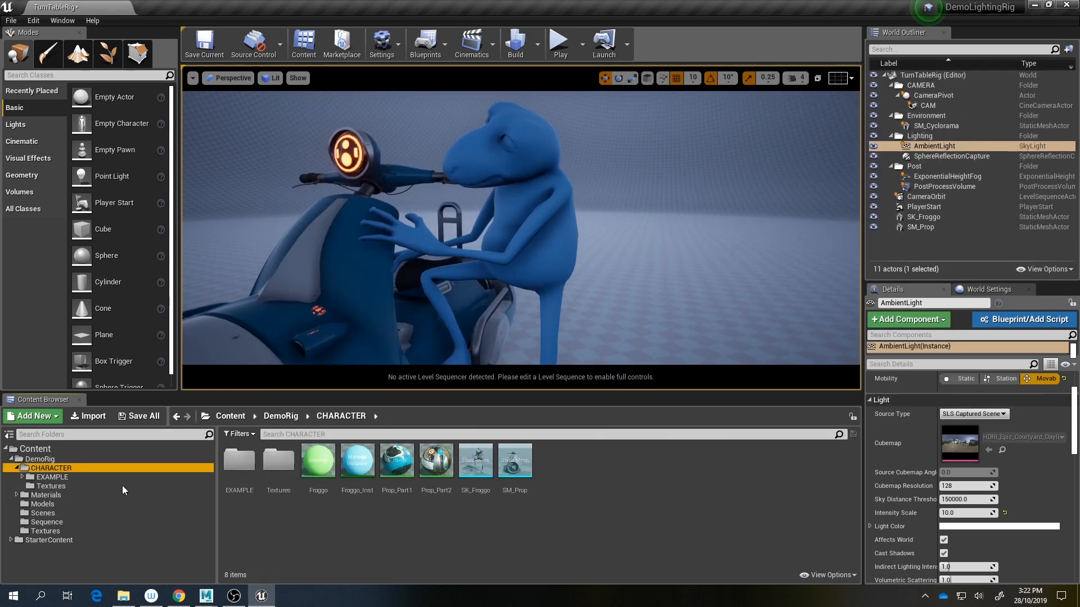
right_click(436, 463)
click(483, 207)
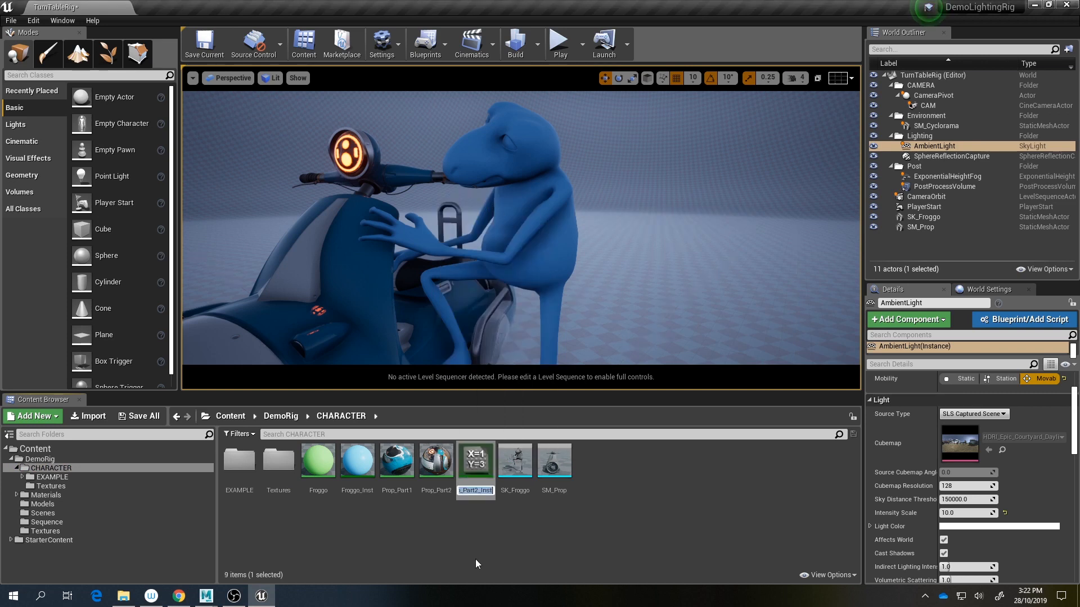
key(Return)
drag(476, 459, 362, 161)
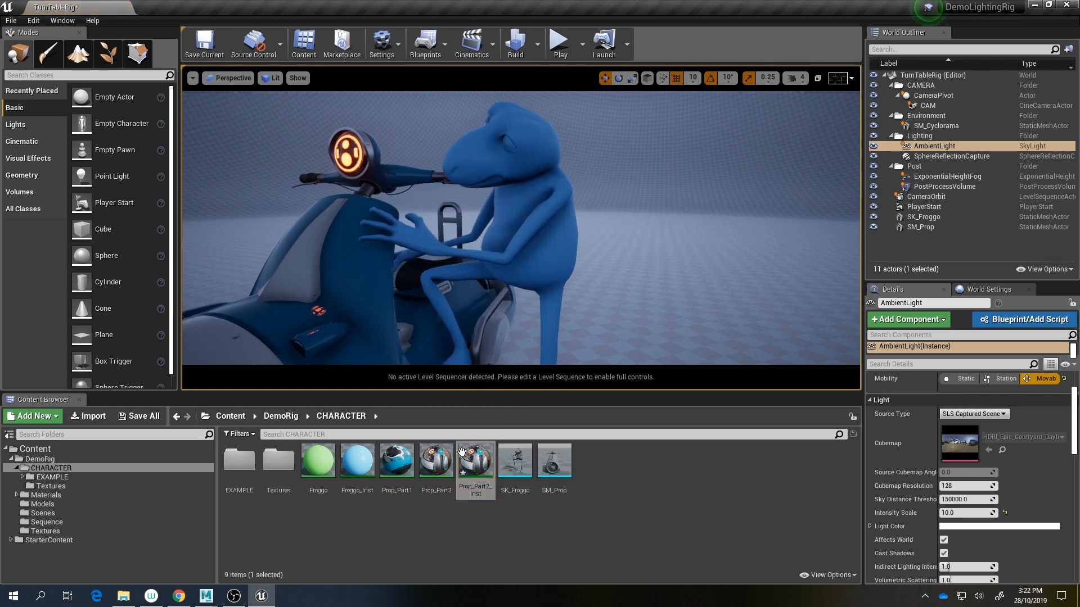
Step: Open Prop_Part2_Inst beside the viewport, enable its Tint and Power overrides, and raise Power to about 270
double_click(462, 453)
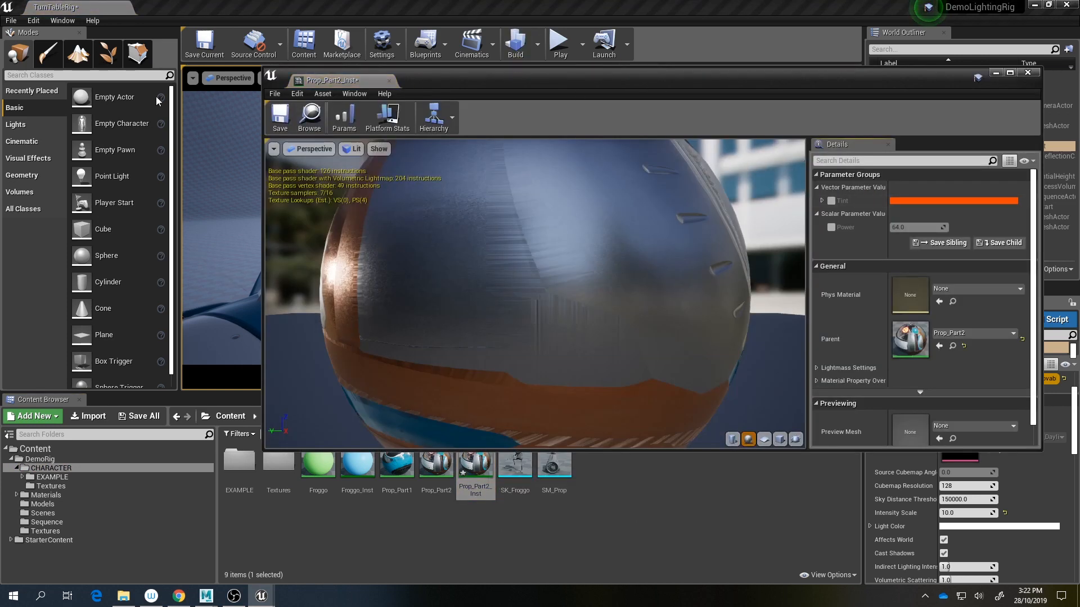
drag(427, 74, 672, 74)
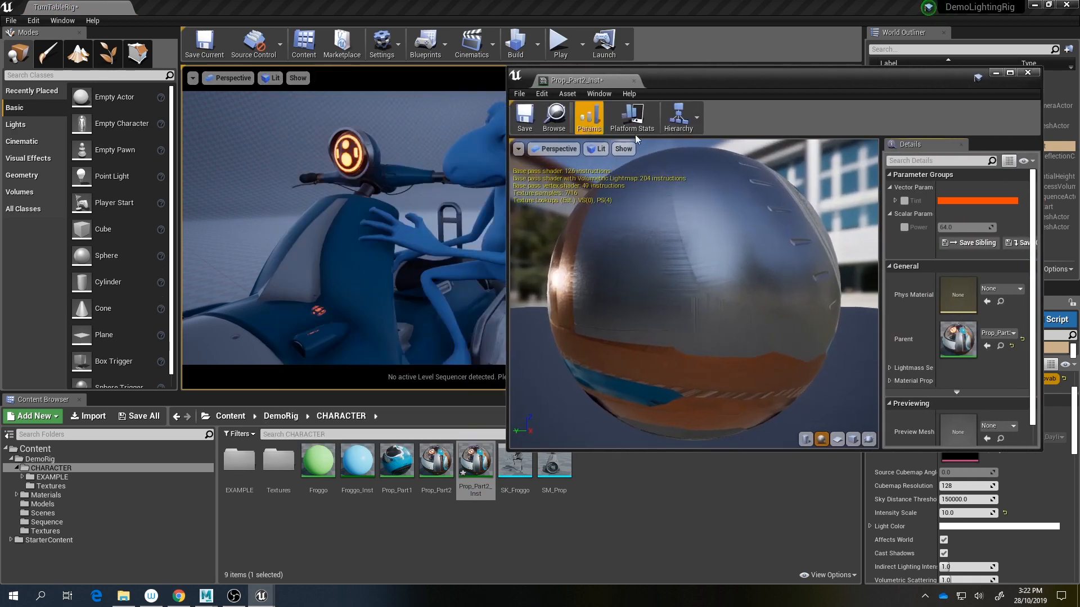
click(903, 201)
click(904, 228)
mouse_move(949, 228)
mouse_down()
mouse_move(936, 227)
mouse_move(949, 228)
mouse_up()
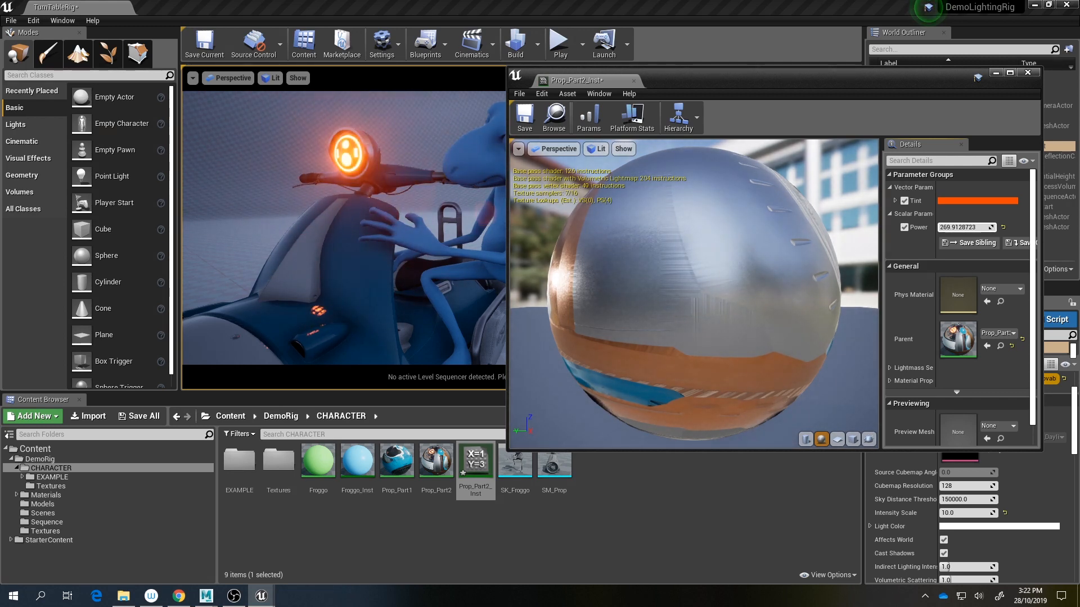
Step: Set the instance's Tint to a mint green of about R 0.12, G 1.0, B 0.44, then save and close the instance
click(978, 201)
mouse_move(835, 301)
mouse_down()
mouse_move(766, 292)
mouse_move(764, 333)
mouse_move(734, 327)
mouse_move(753, 329)
mouse_up()
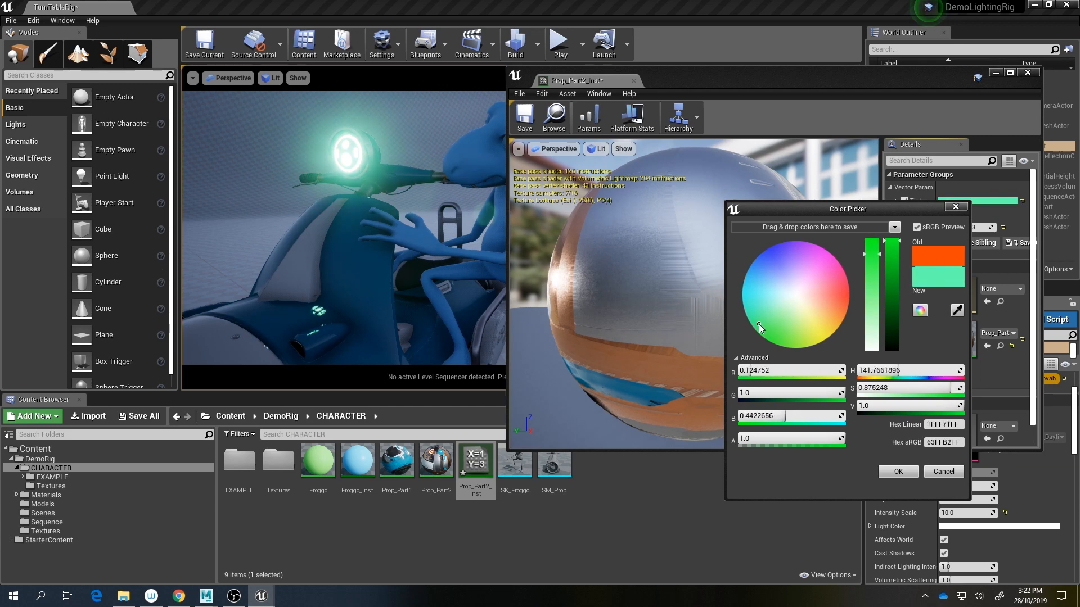
click(524, 118)
click(1026, 72)
right_drag(443, 143, 318, 151)
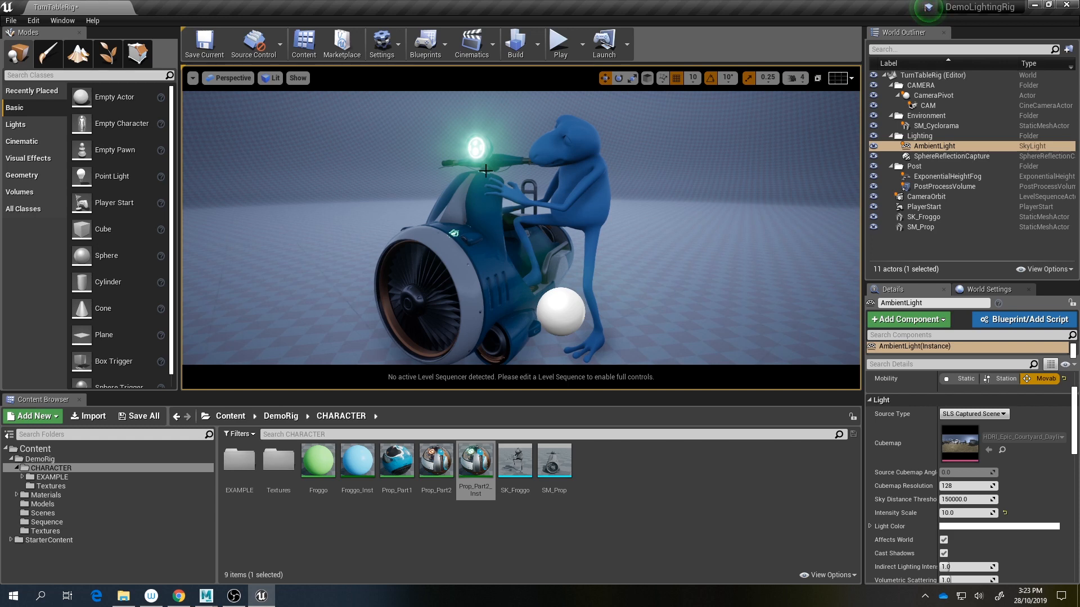
Step: Place a Directional Light from the Lights category on the floor beside the frog and scooter
right_drag(486, 170, 548, 205)
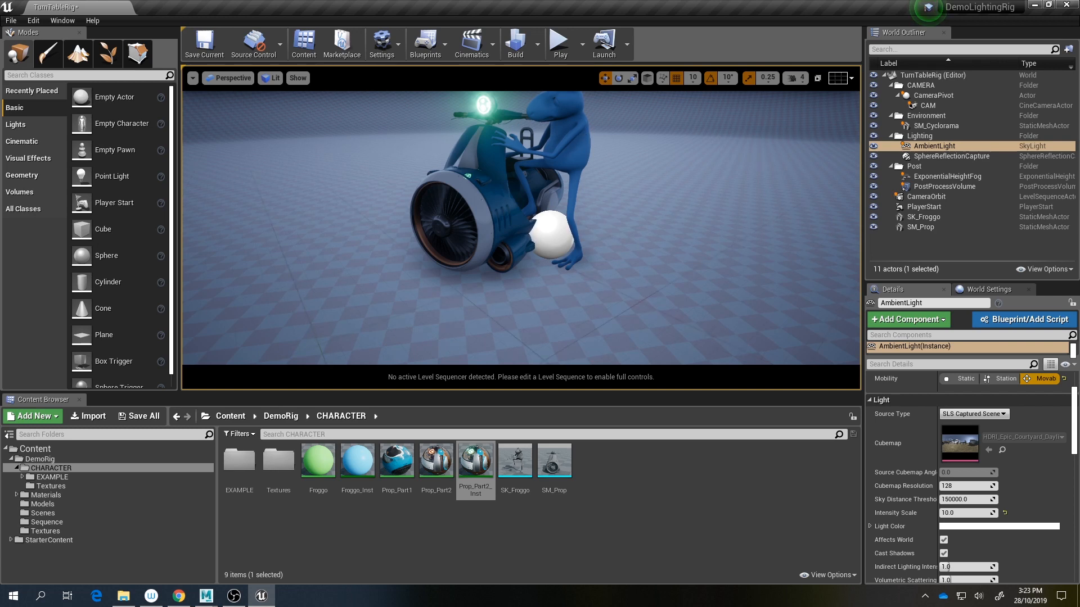
key(s)
right_drag(611, 161, 612, 145)
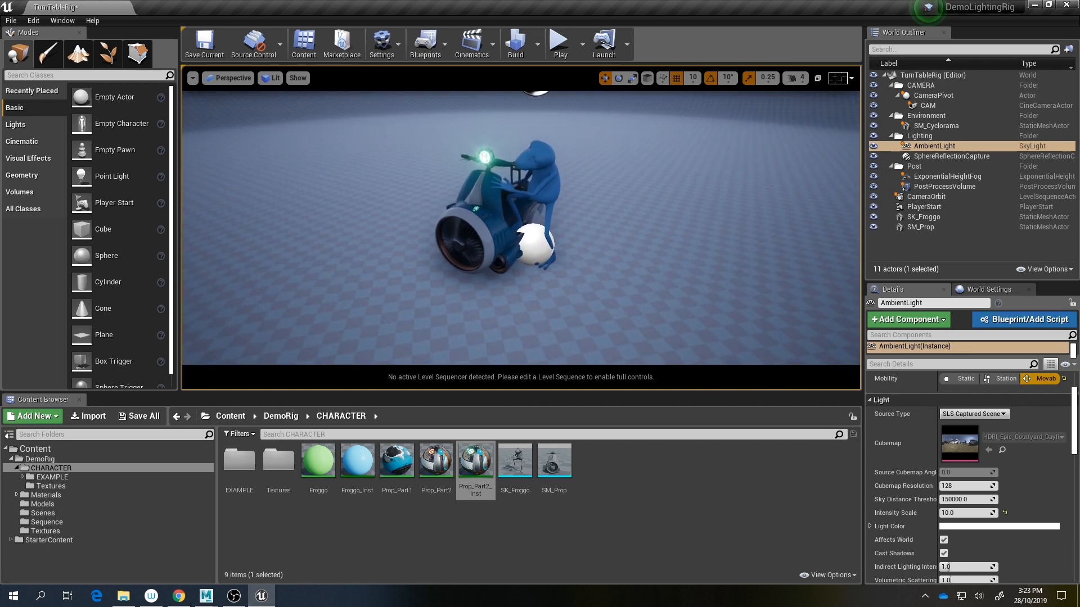
key(s)
right_drag(617, 207, 616, 195)
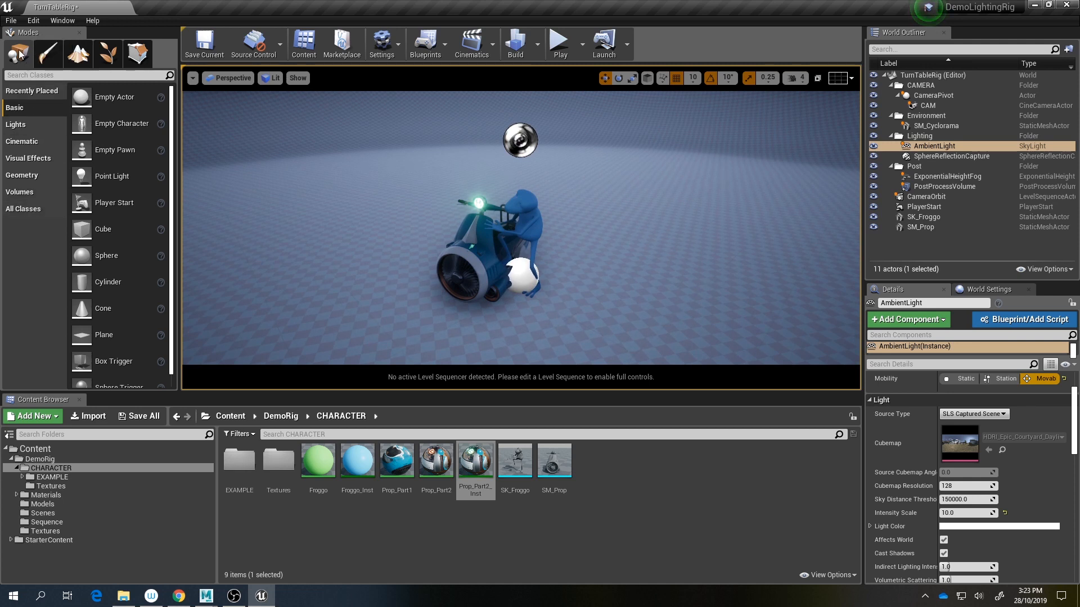
click(32, 129)
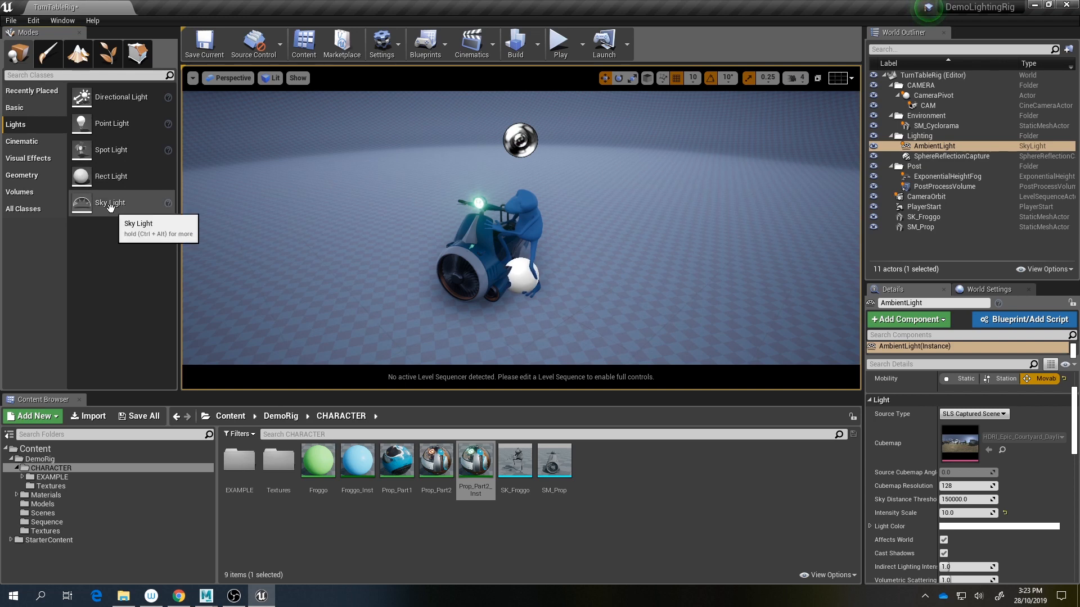
key(f)
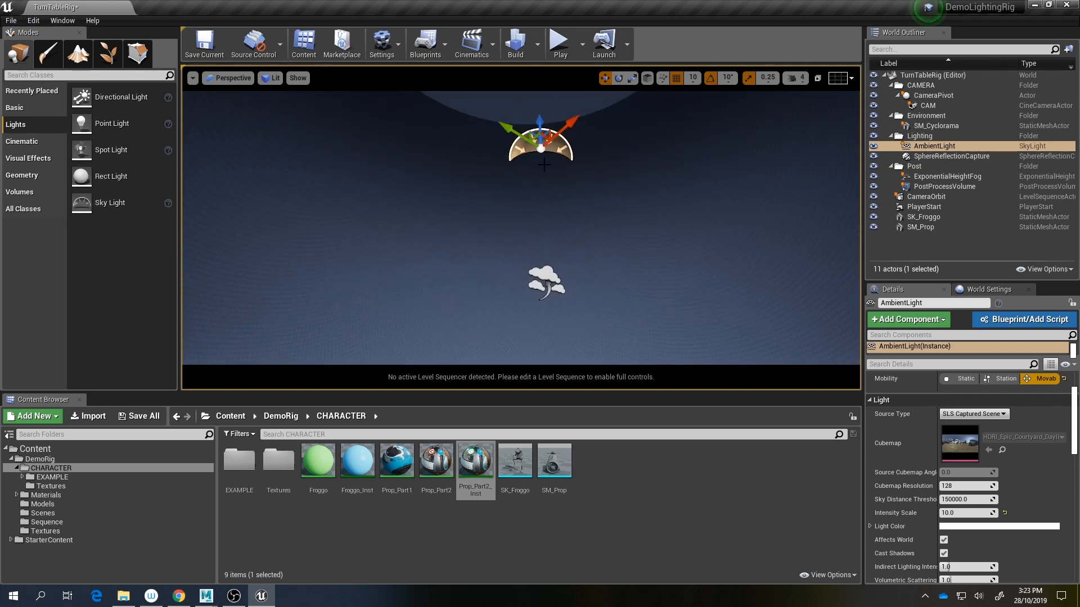
right_drag(593, 217, 594, 278)
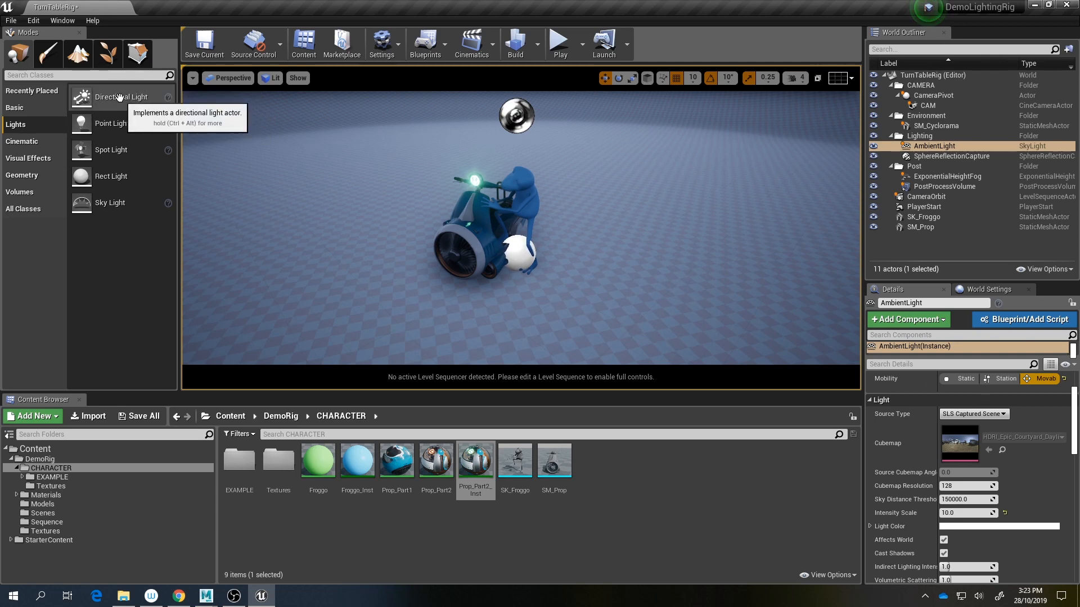
drag(113, 107, 589, 279)
Step: Switch the transform gizmo to world space and rotate the directional light around the vertical axis
key(e)
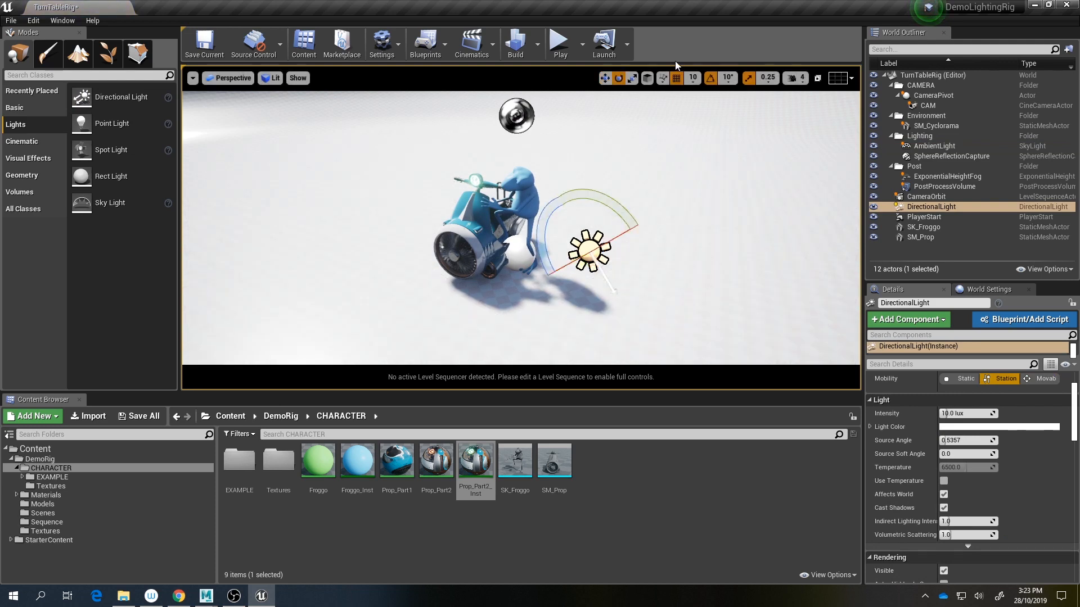
key(r)
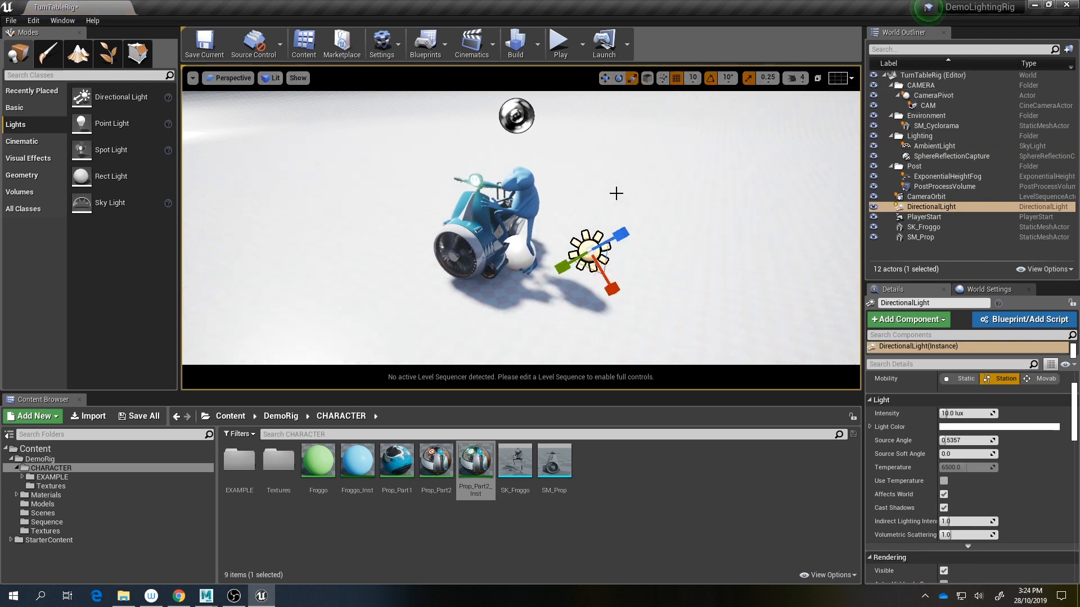
key(w)
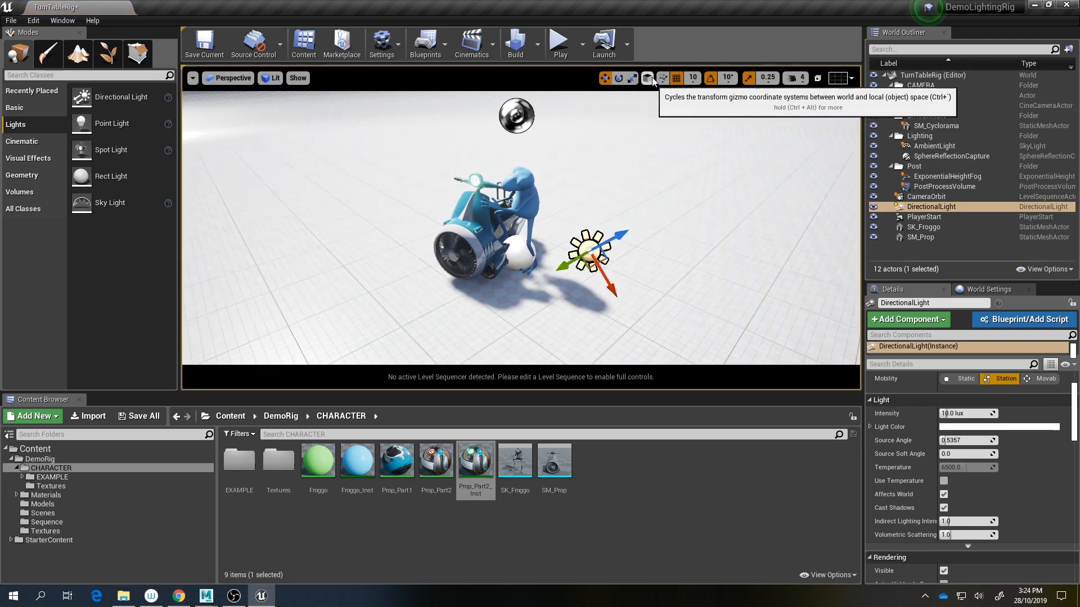
click(647, 78)
key(e)
drag(613, 285, 709, 278)
right_drag(590, 279, 571, 304)
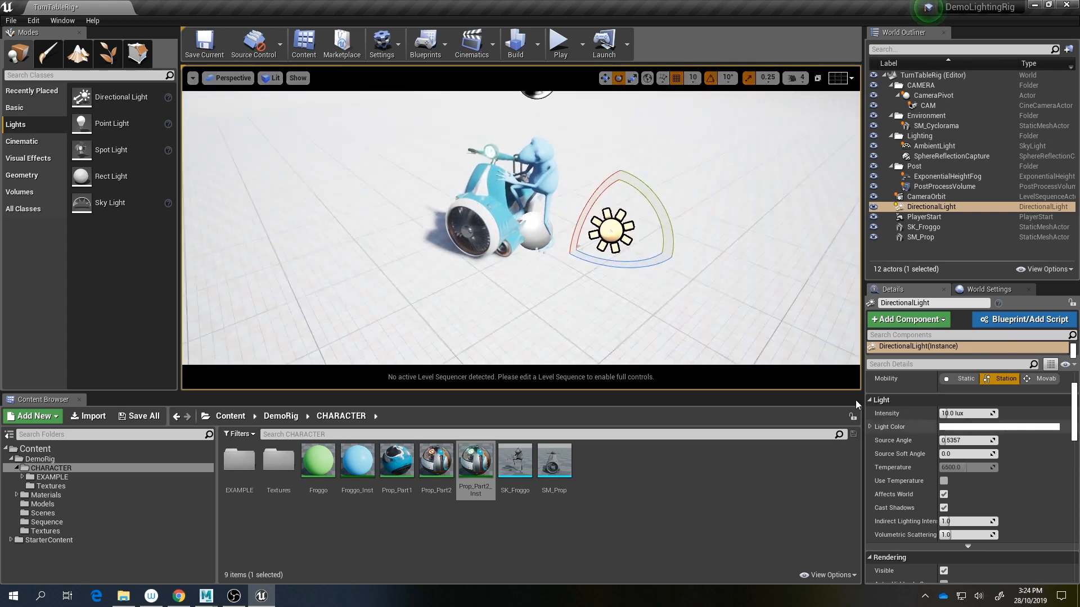
Step: Set the directional light's intensity to 3 lux and its colour to a pale yellow of about R 1.0, G 0.93, B 0.60
mouse_move(964, 414)
mouse_down()
mouse_move(1006, 414)
mouse_move(978, 413)
mouse_up()
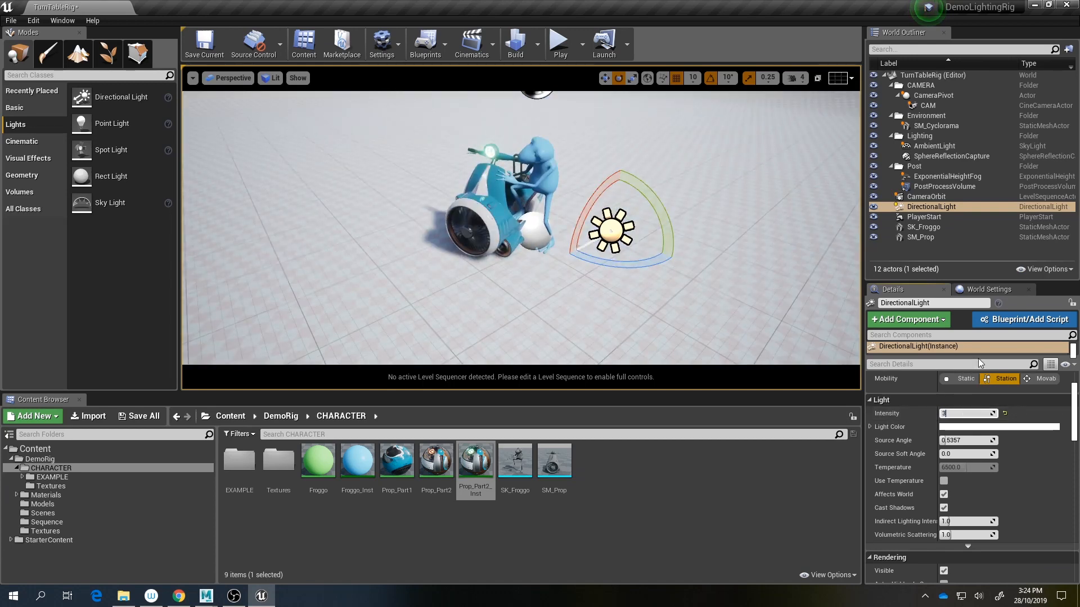
text(3)
key(Return)
click(999, 427)
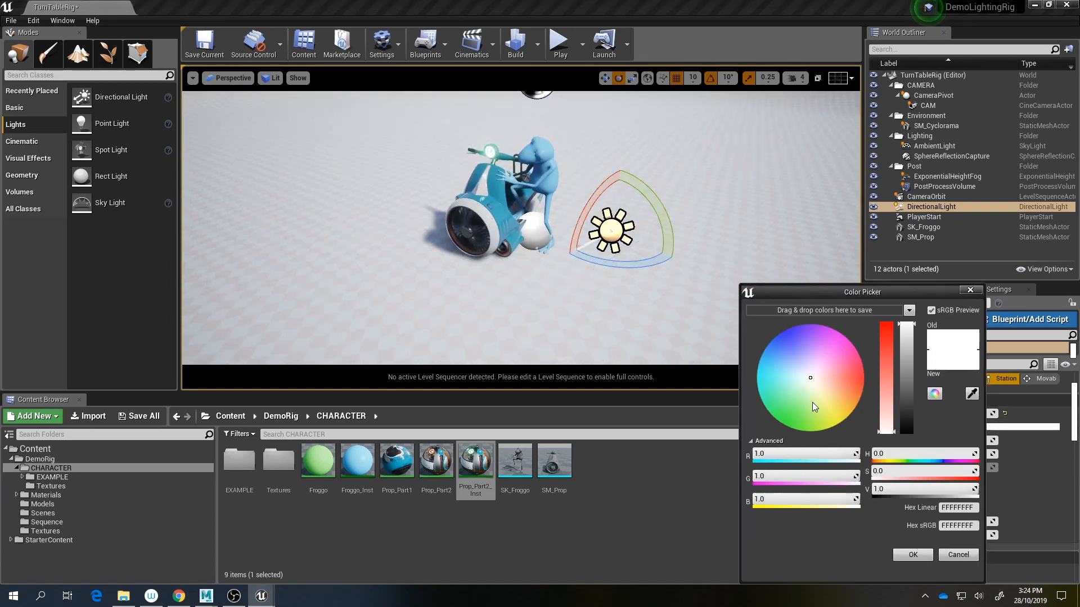
mouse_move(815, 407)
mouse_down()
mouse_move(831, 373)
mouse_move(825, 394)
mouse_up()
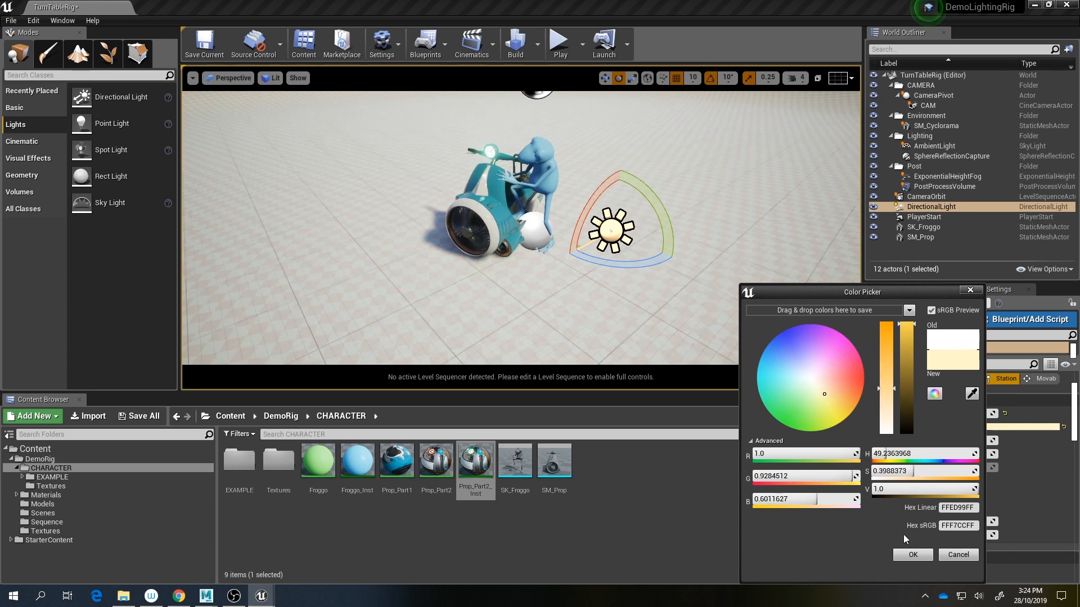
click(913, 555)
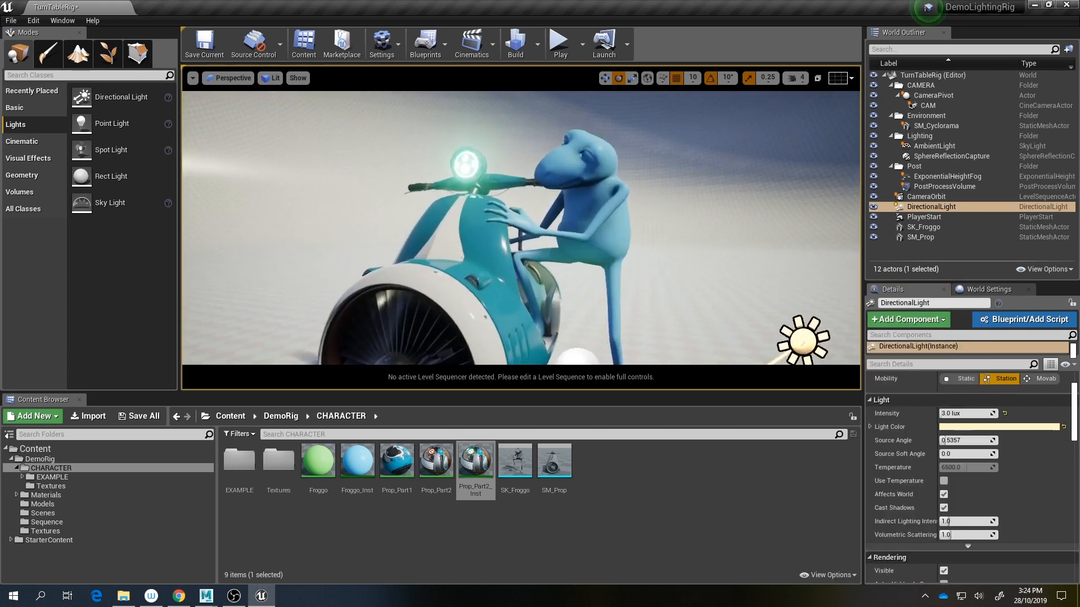
Step: Compare the directional light with Cast Shadows off and on, and delete the light from the level
scroll(949, 464, down, 3)
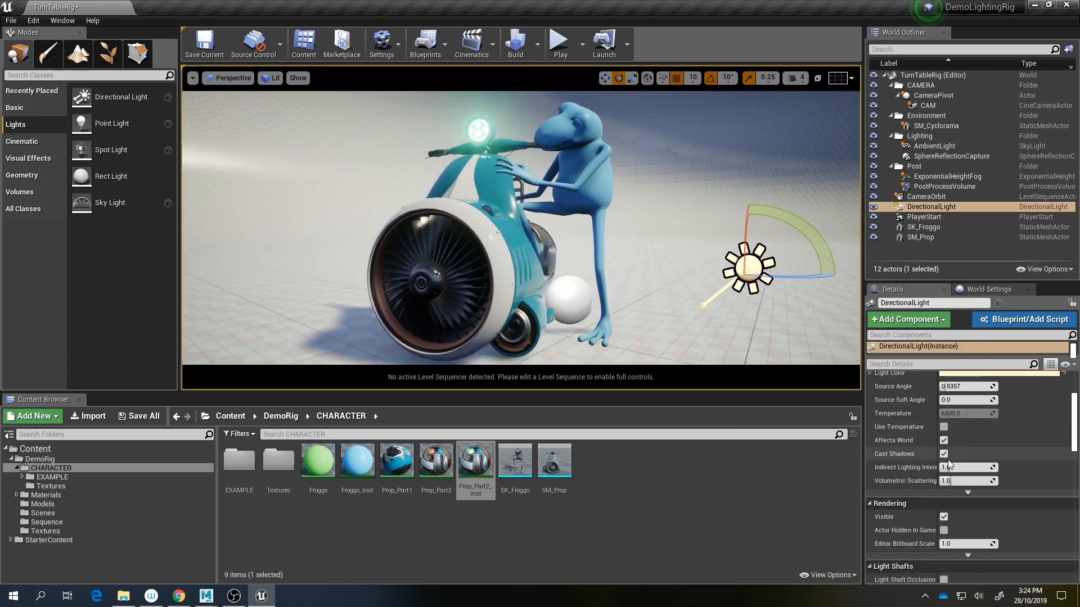
click(944, 455)
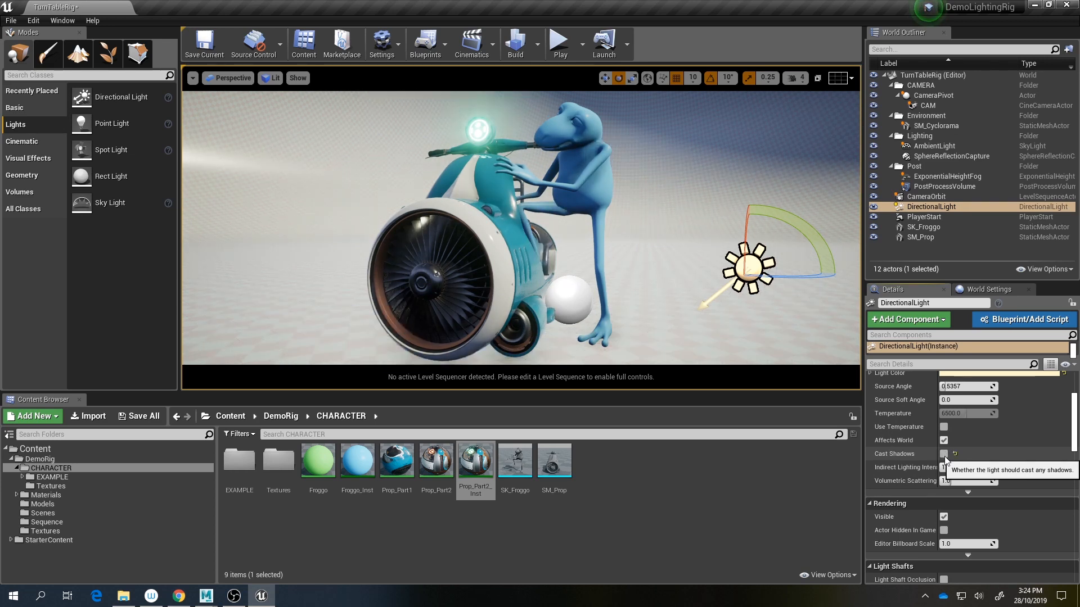
click(945, 455)
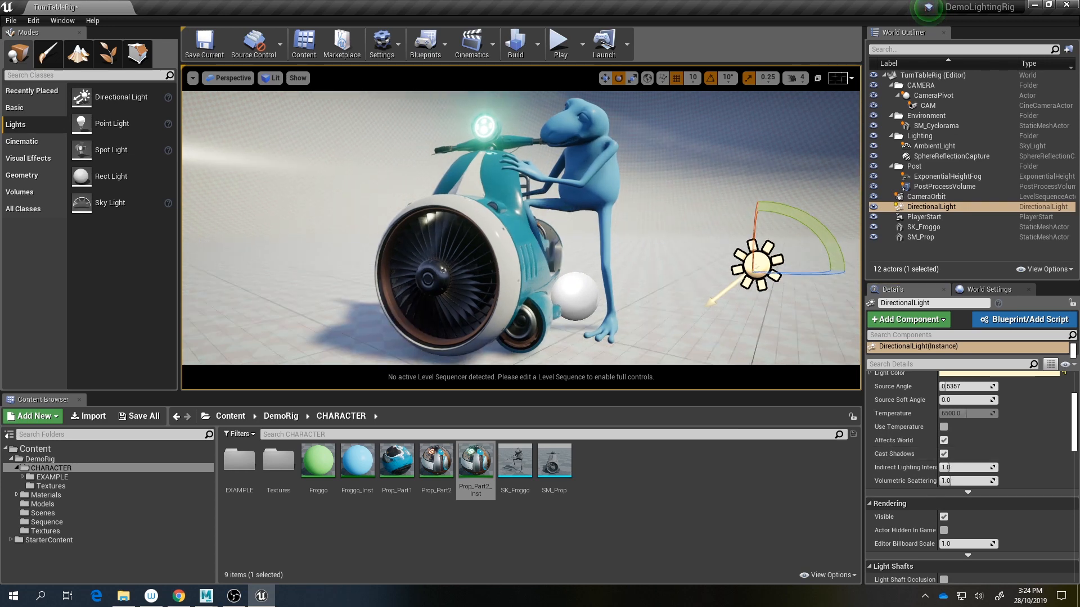
key(Delete)
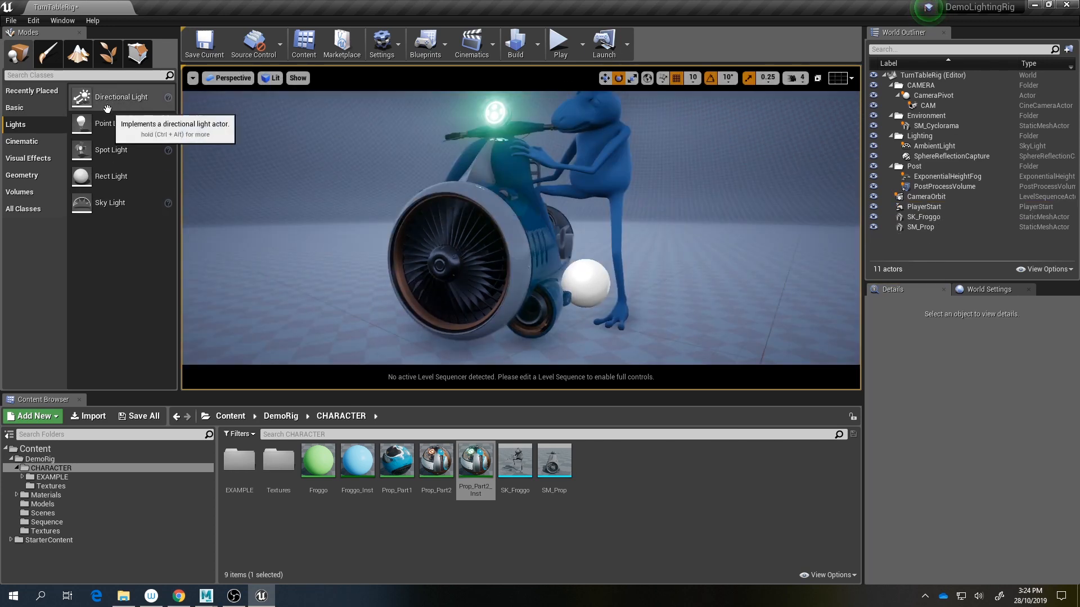
Step: Place a Point Light near the frog's feet and move it aside to X 70, Y -20
drag(112, 123, 605, 200)
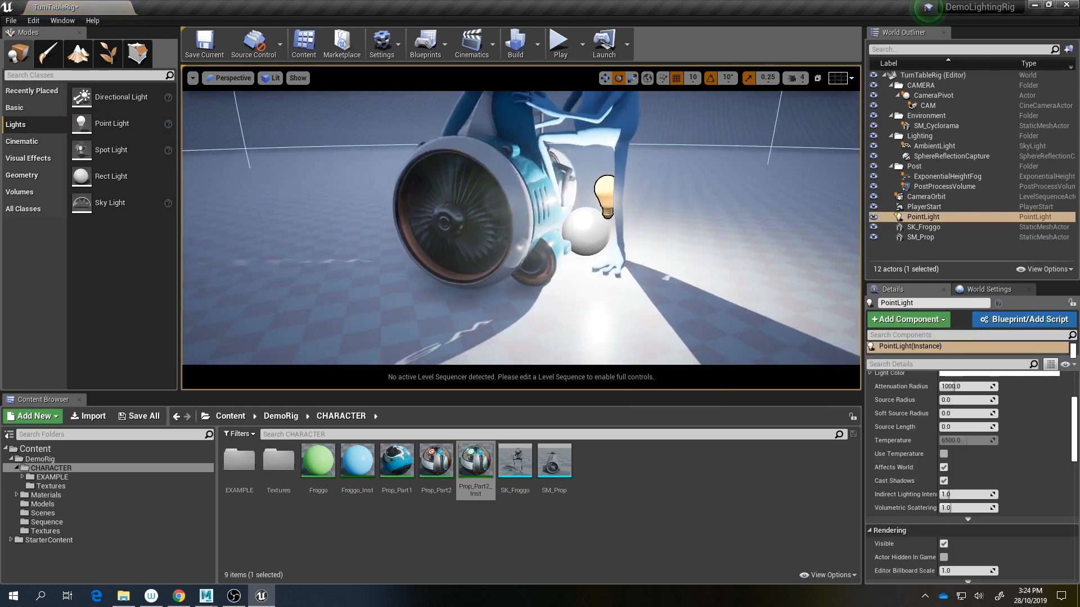
scroll(991, 422, up, 4)
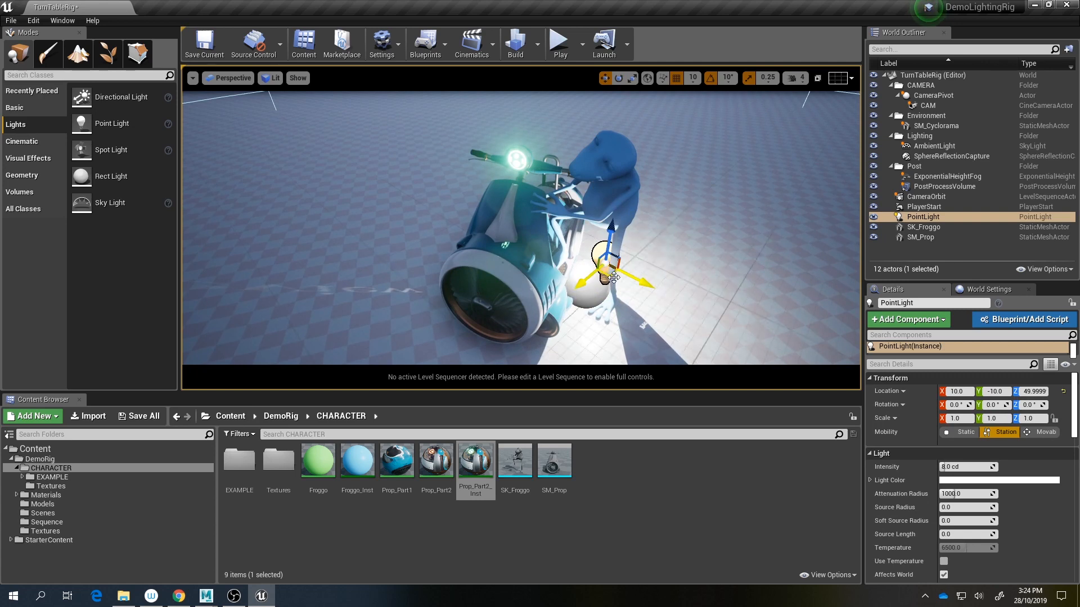
drag(614, 277, 693, 307)
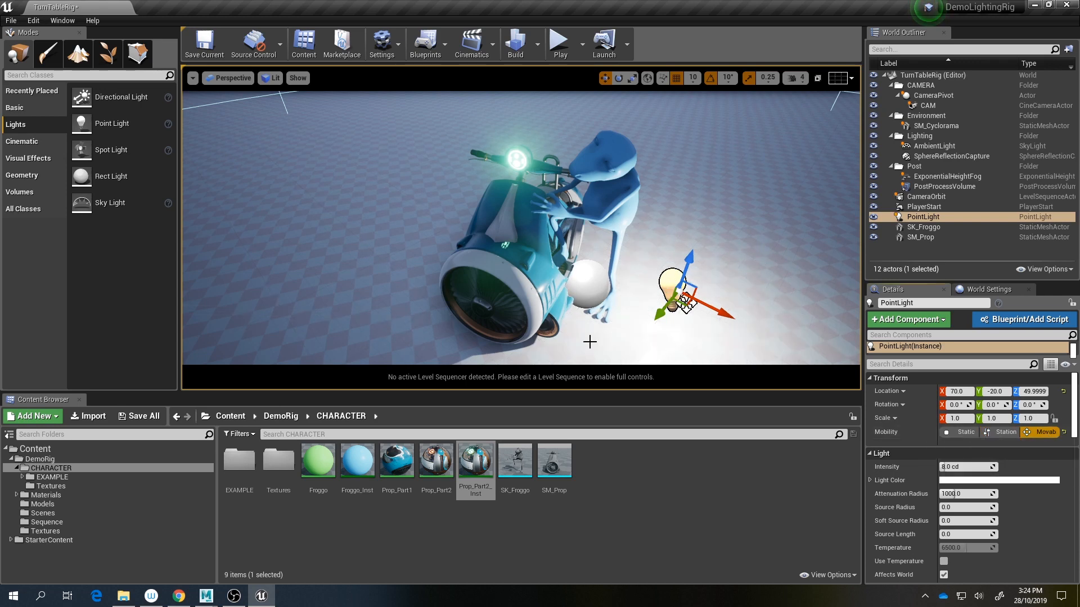
Step: Compare the point light's Stationary mobility with Movable, leaving it on Movable
click(1001, 432)
right_drag(442, 283, 444, 304)
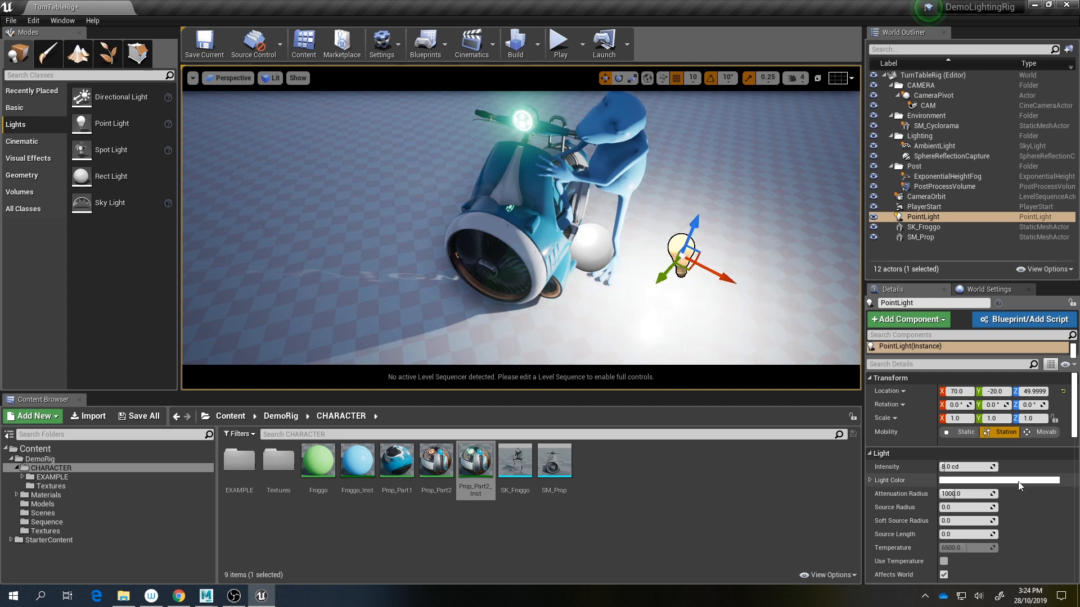
click(1041, 432)
Step: Turn off grid snapping and move the point light up near the scooter's headlight, to about X -36, Y 62, Z 151
drag(689, 268, 513, 214)
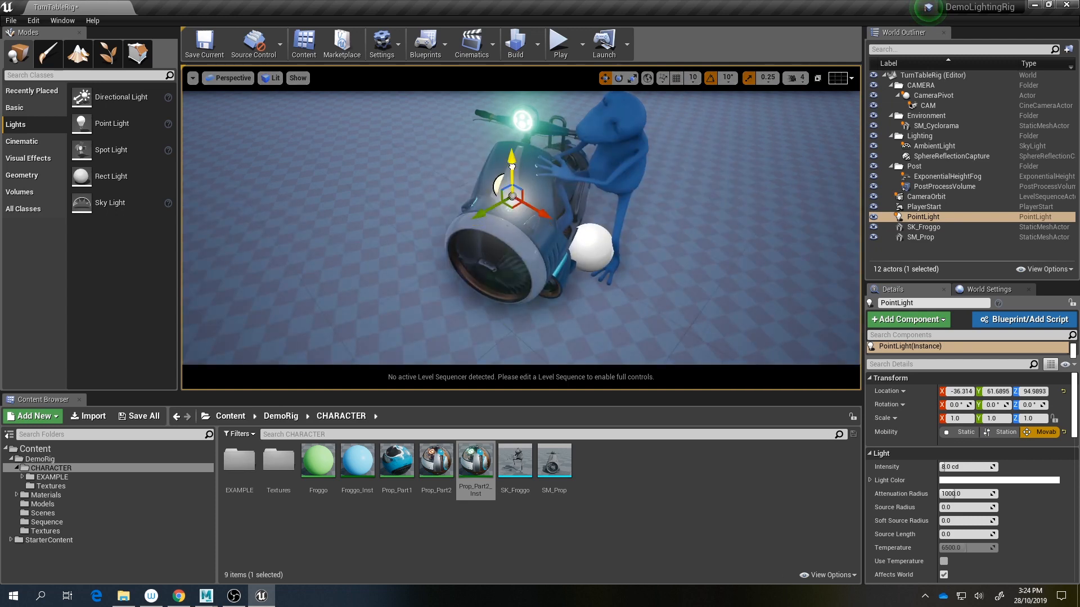
drag(512, 167, 511, 111)
mouse_move(497, 187)
alt+mouse_down()
mouse_move(501, 158)
mouse_move(494, 196)
mouse_move(496, 187)
alt+mouse_up()
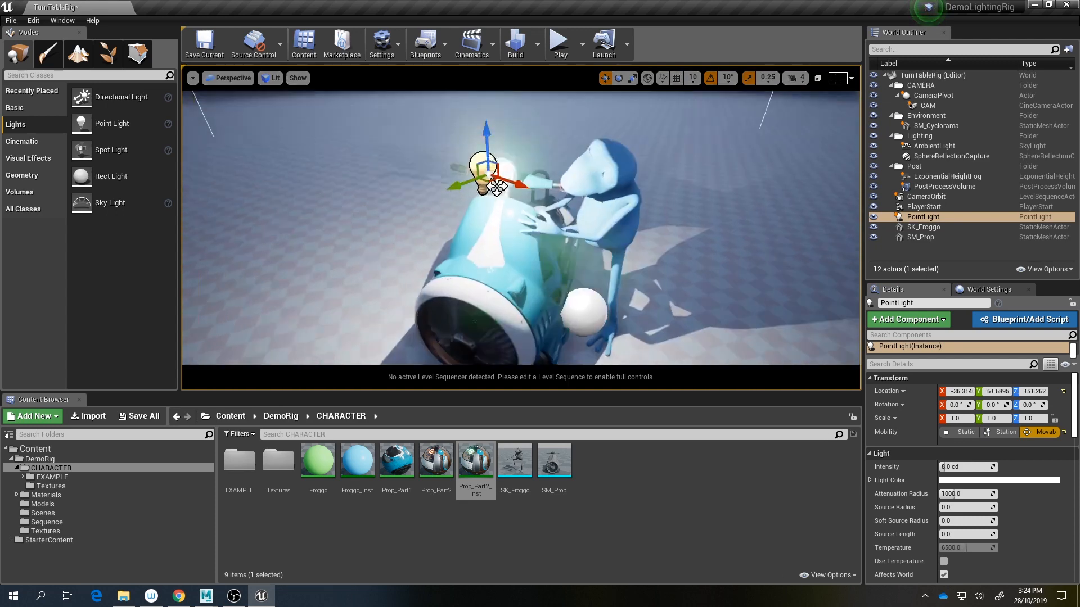
mouse_move(511, 132)
right_down()
mouse_move(528, 102)
mouse_move(562, 107)
mouse_move(511, 132)
right_up()
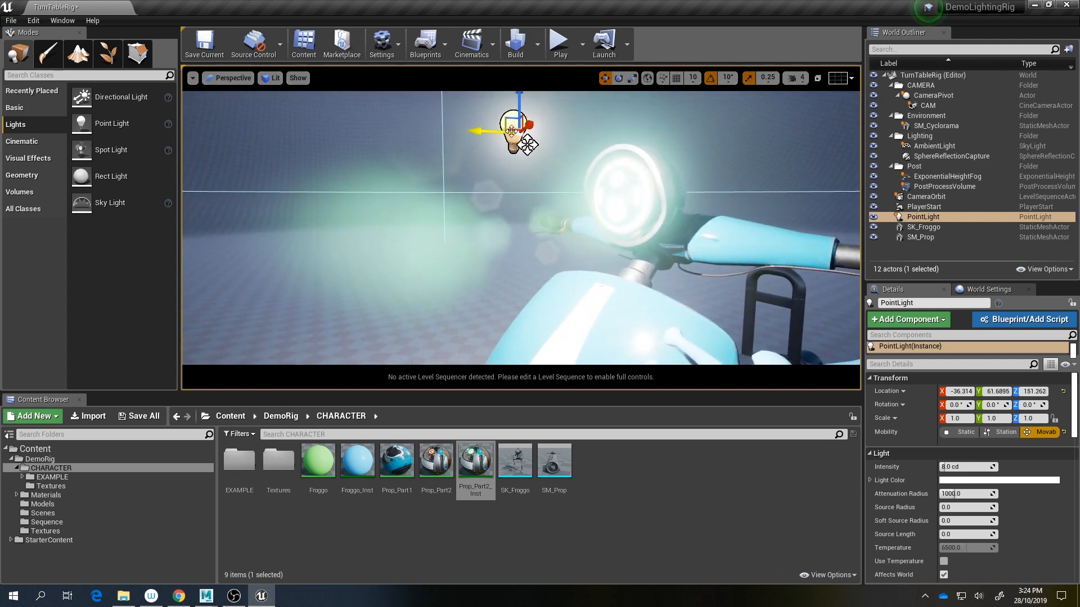
Step: Turn off the point light's Affects World option and examine the headlight's glow up close, keeping the light selected
scroll(956, 535, down, 2)
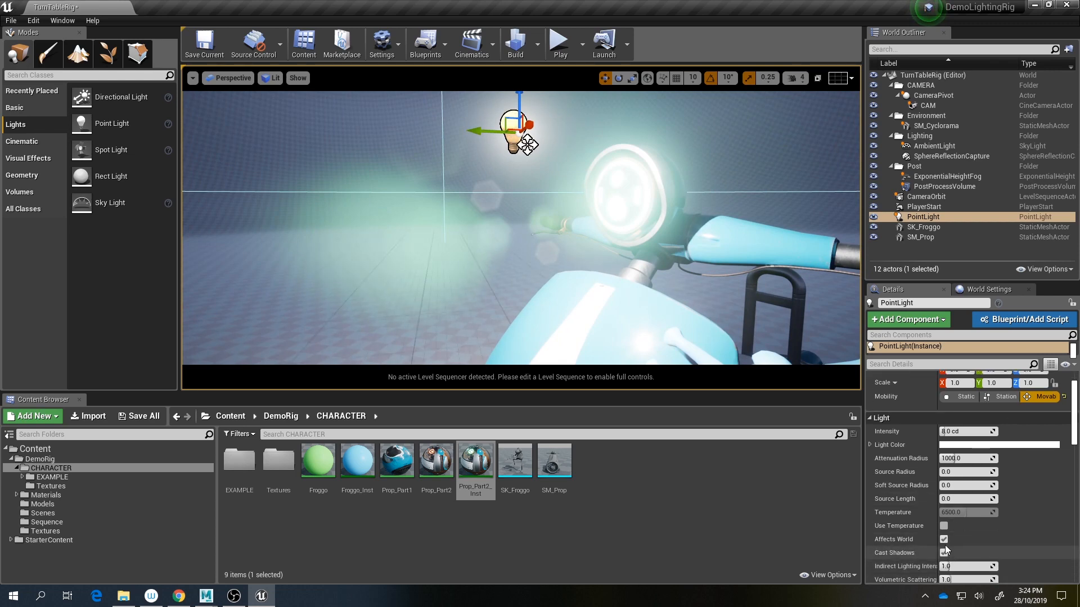
click(944, 540)
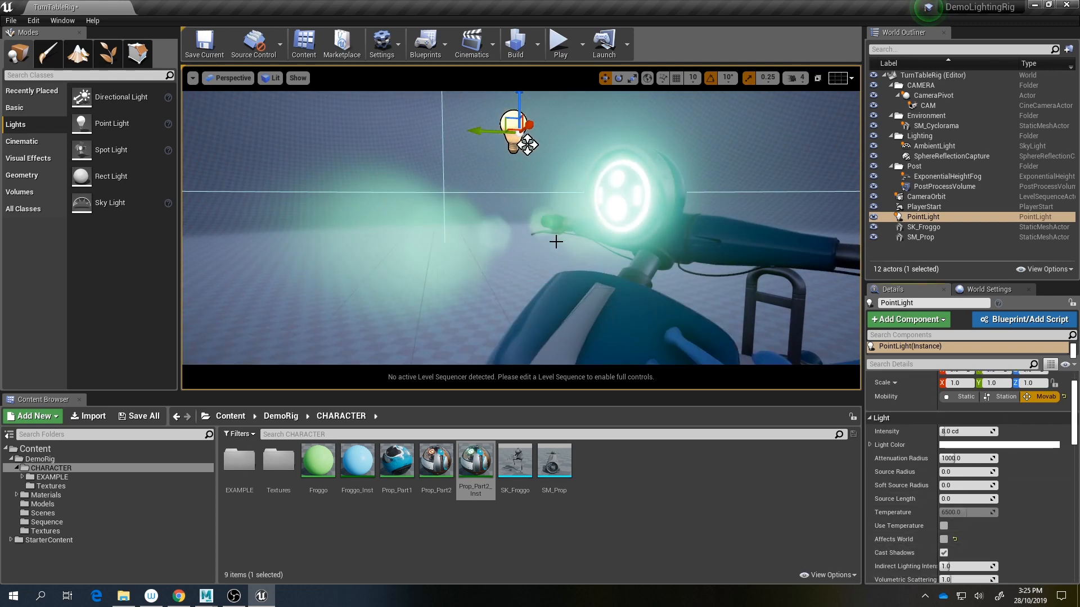
right_drag(556, 242, 562, 241)
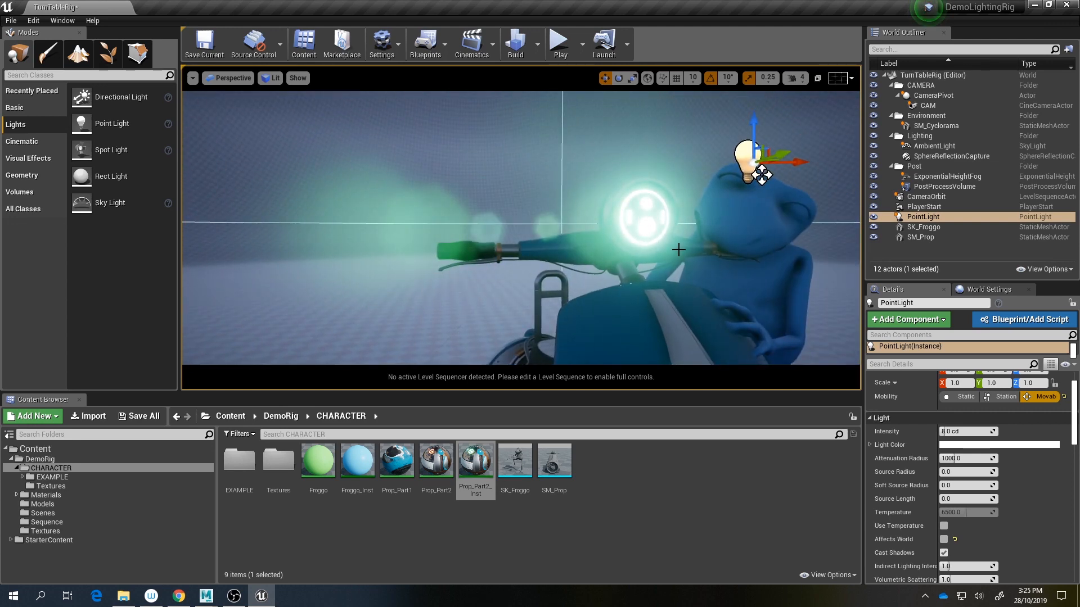
right_click(750, 298)
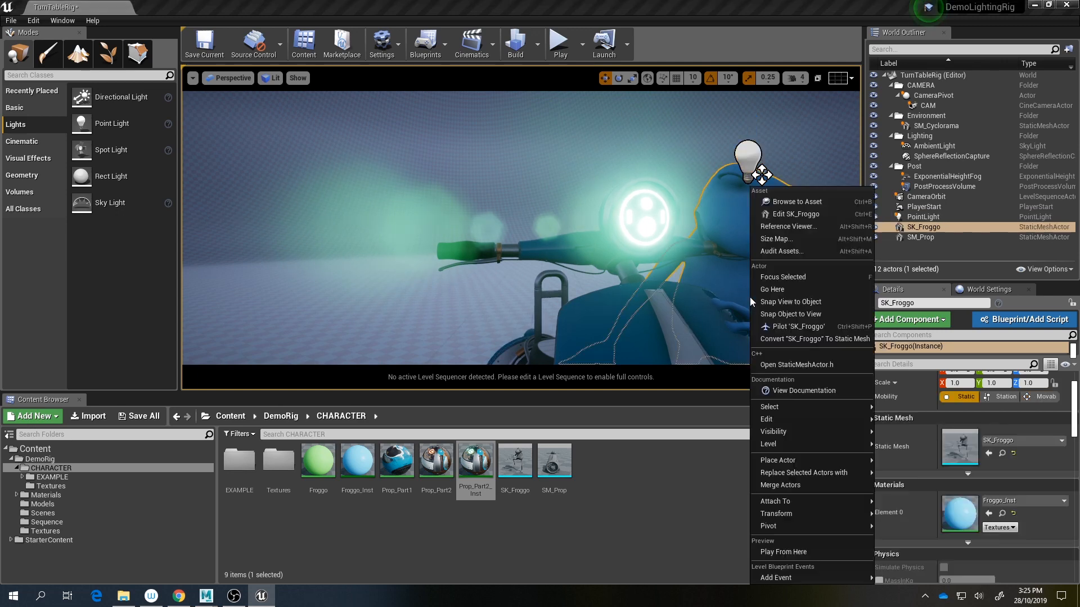
right_drag(730, 265, 738, 257)
click(722, 202)
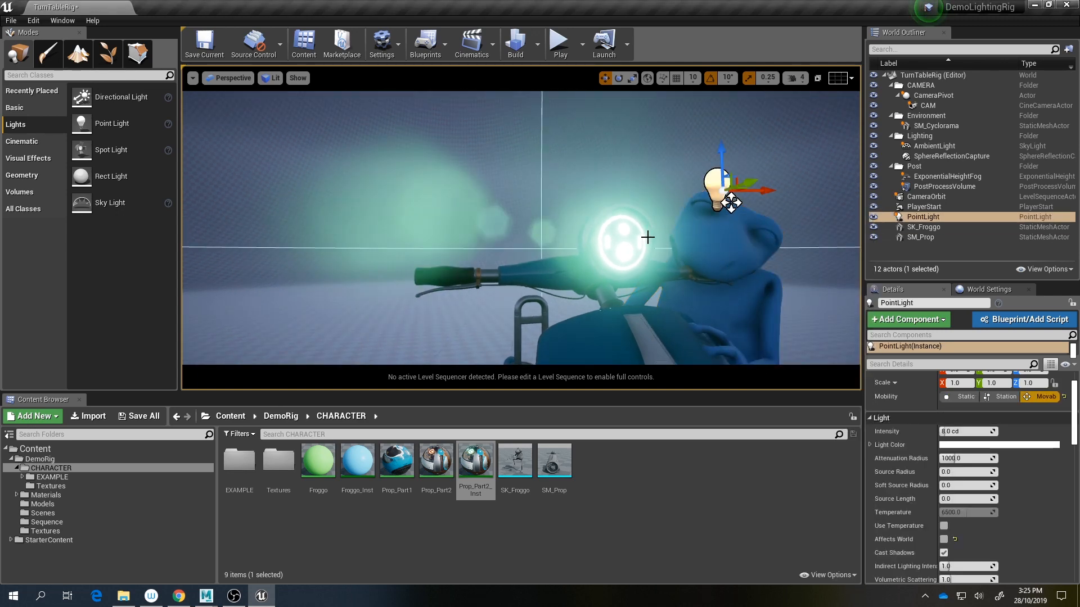
right_drag(759, 286, 759, 143)
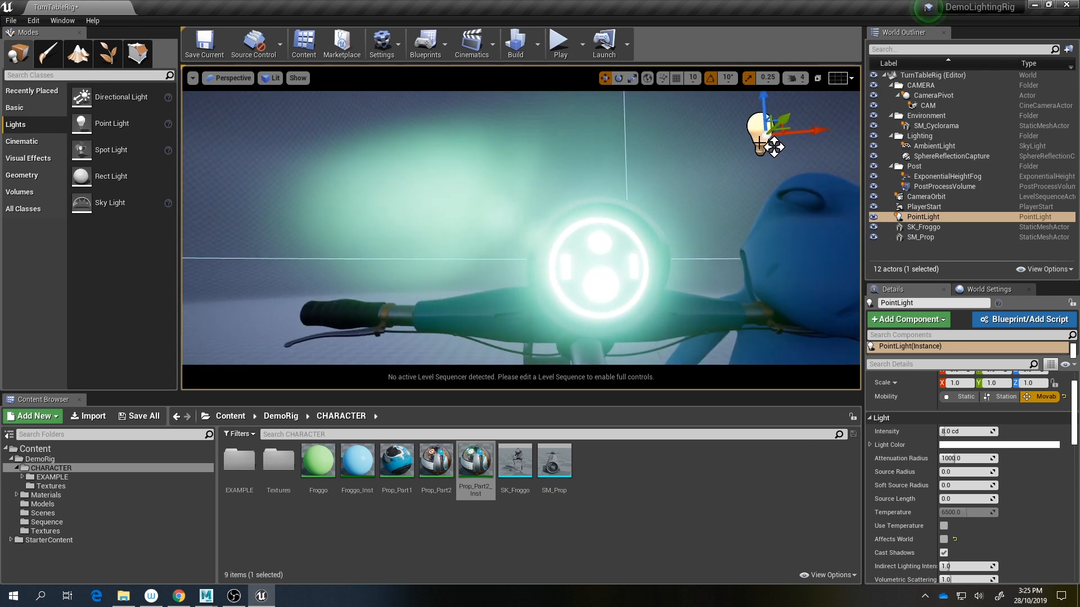
Step: Position the point light just in front of the scooter's headlight and enable Affects World for it
drag(775, 120, 681, 217)
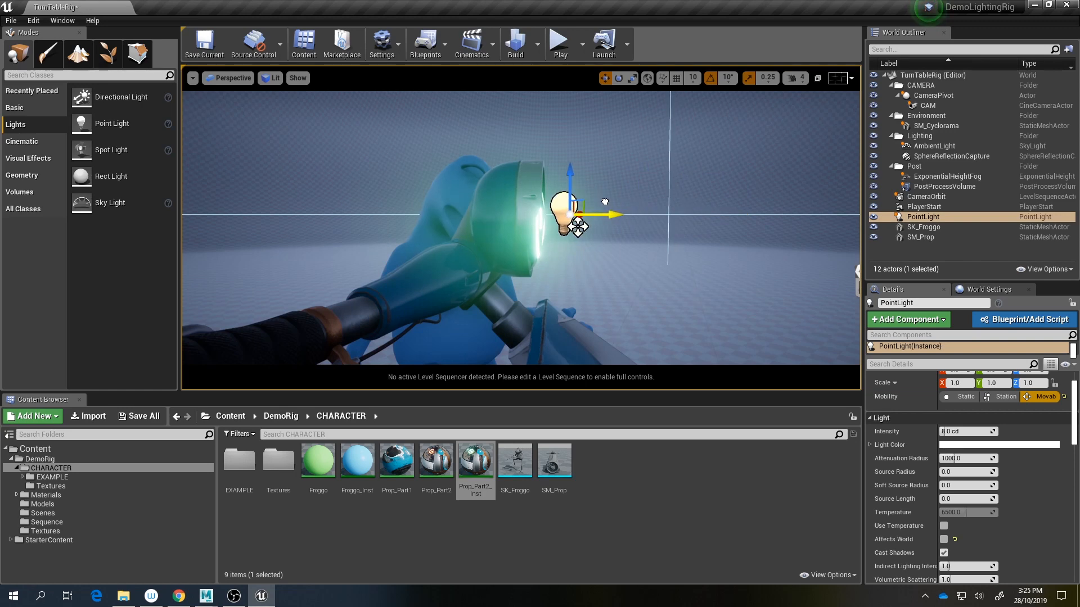
alt+drag(604, 201, 816, 350)
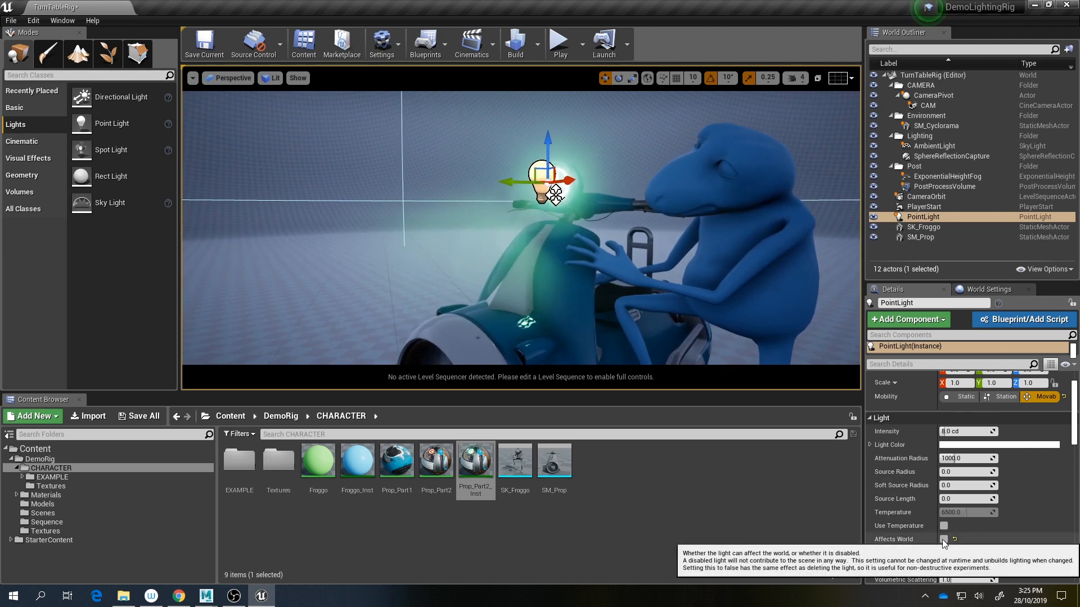
click(944, 539)
Step: Change the point light's colour to pale green to match the headlight's glow
click(989, 444)
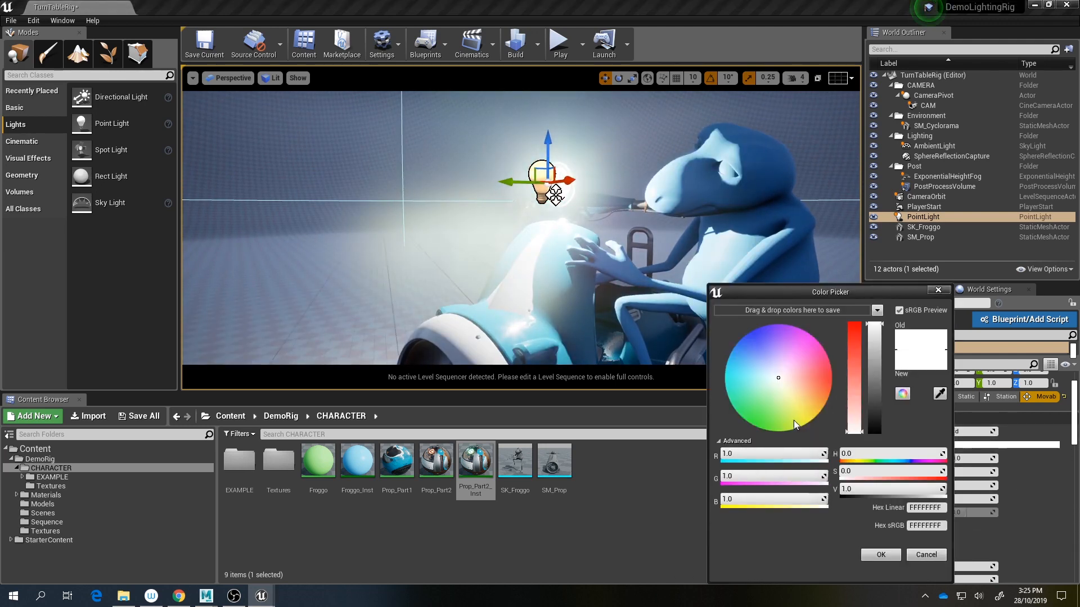
drag(779, 385, 764, 410)
click(881, 554)
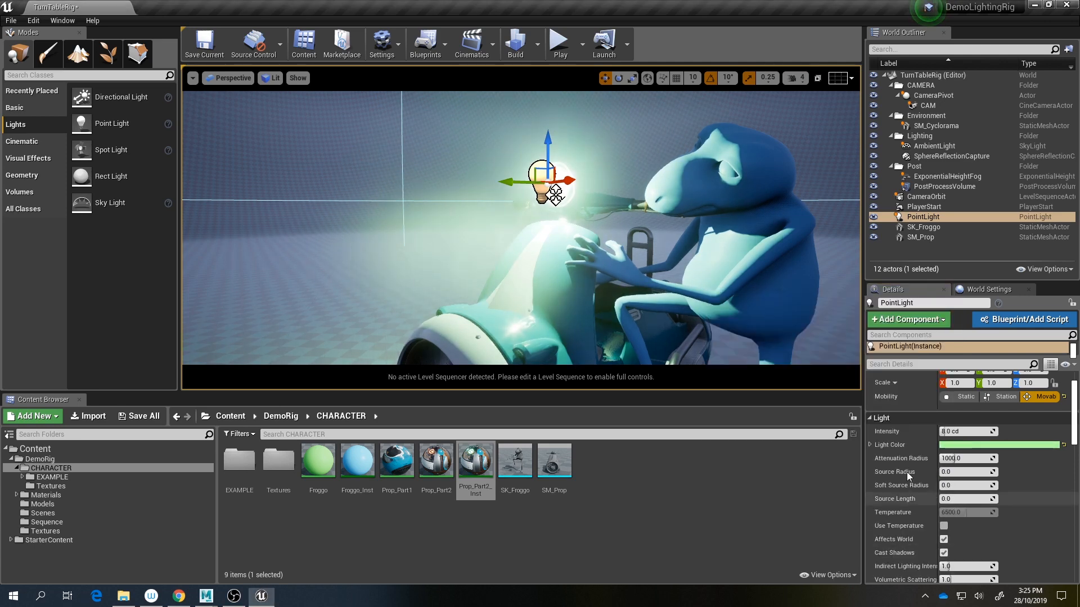
right_drag(632, 222, 644, 213)
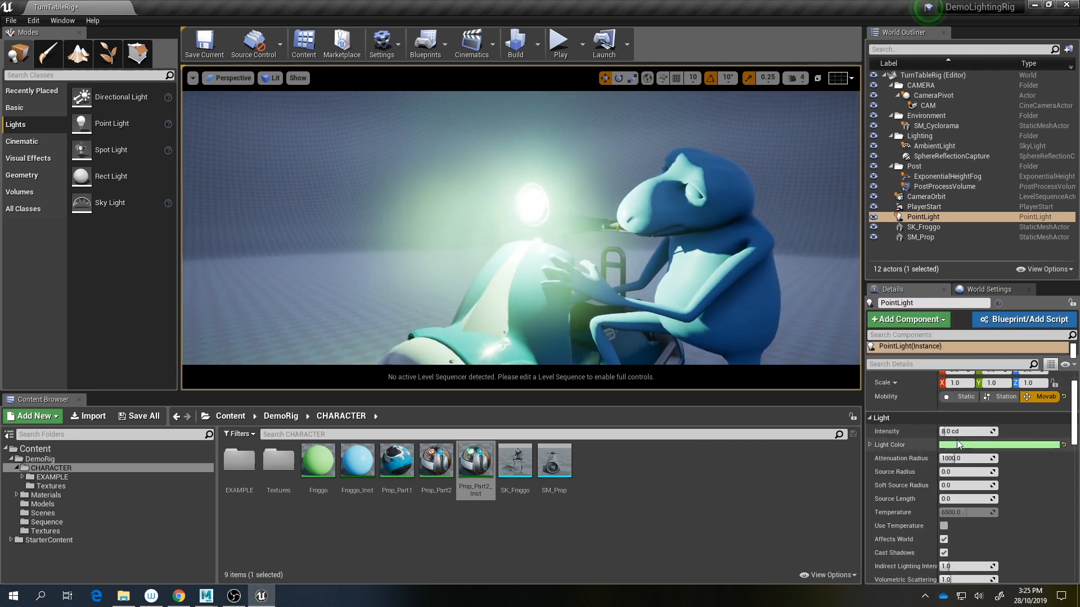
Step: Set the headlight point light's intensity to 2.0 cd
mouse_move(957, 432)
mouse_down()
mouse_move(990, 432)
mouse_move(944, 431)
mouse_move(967, 432)
mouse_move(958, 431)
mouse_up()
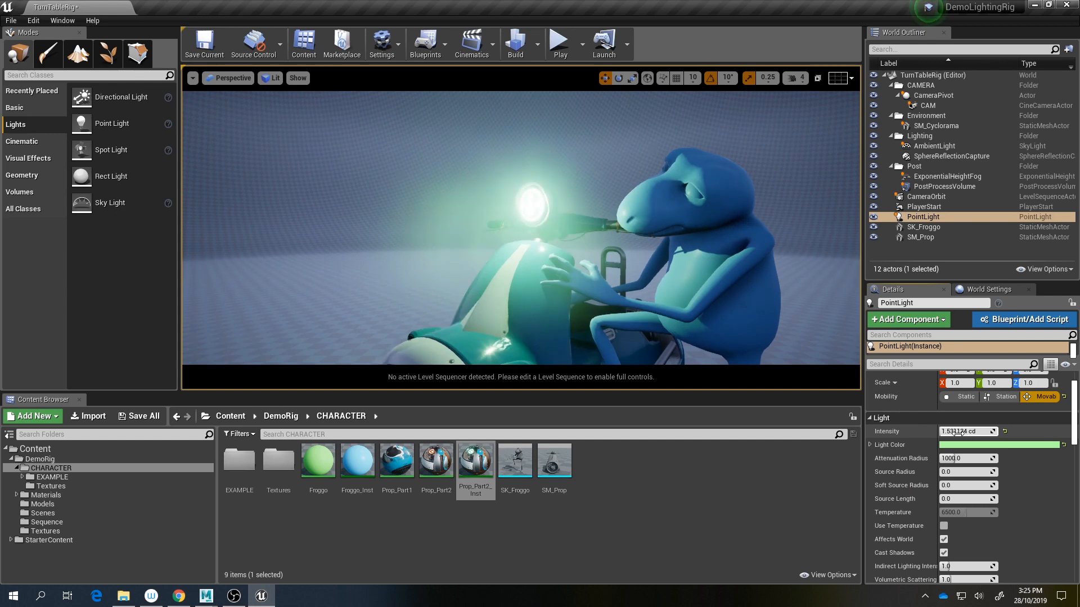
text(2)
key(Return)
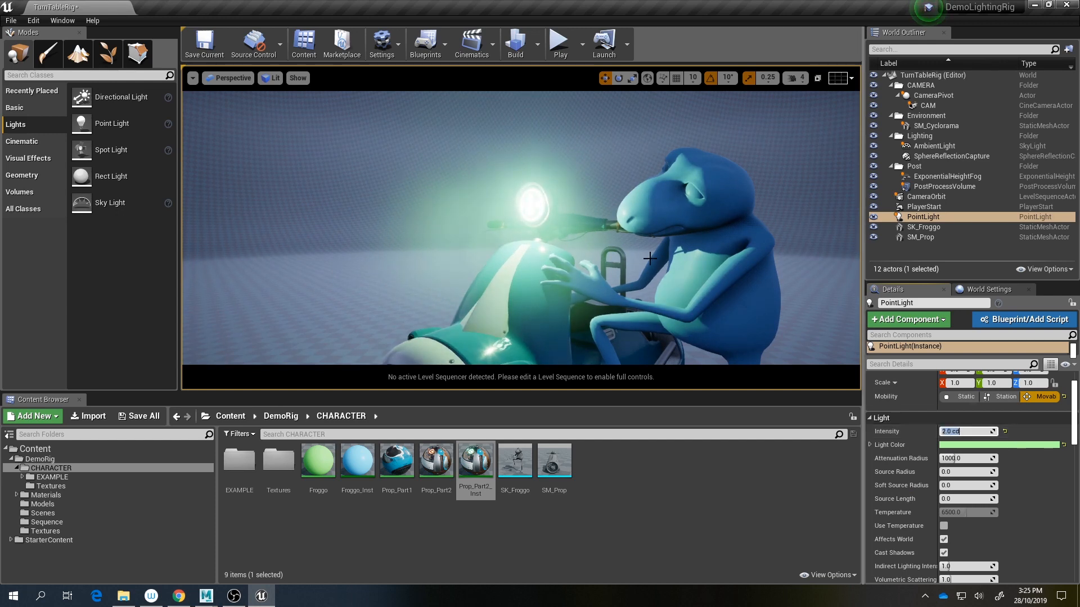
mouse_move(649, 258)
right_down()
mouse_move(661, 270)
mouse_move(649, 265)
right_up()
click(650, 258)
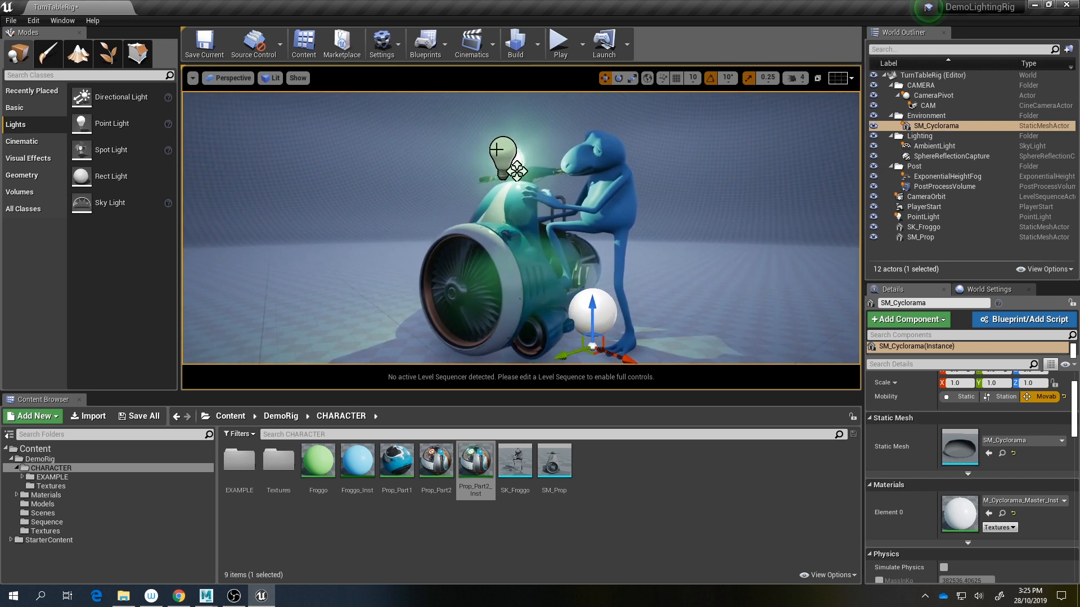
Step: Turn off Cast Shadows for the headlight point light
click(497, 151)
key(f)
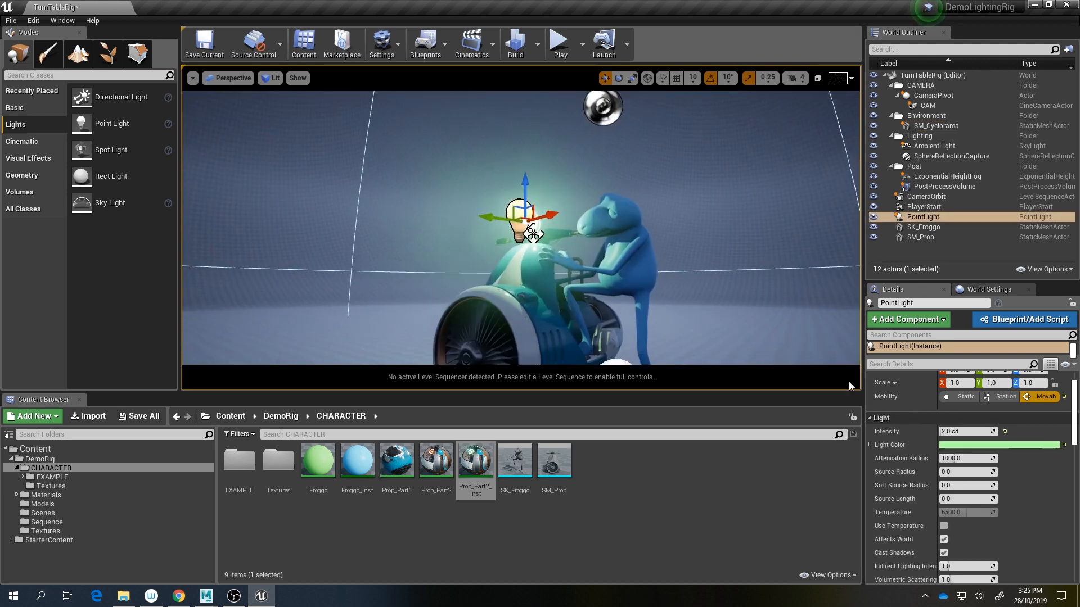
scroll(963, 494, down, 3)
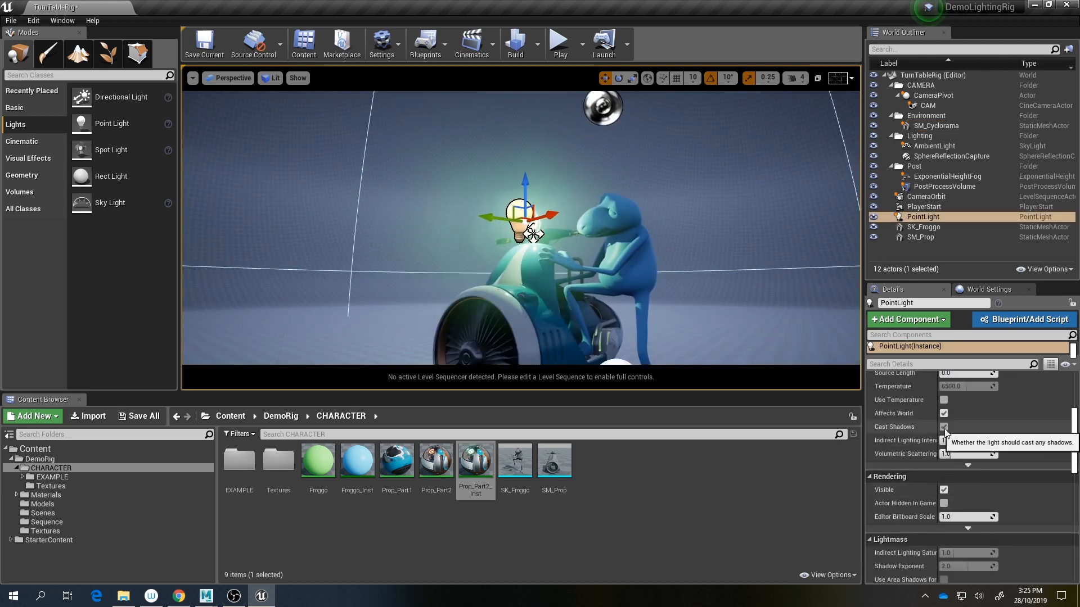
click(747, 251)
Step: Play the turntable in the viewport to examine the headlight's lighting, and stop the playback
right_drag(747, 251, 723, 270)
key(alt+p)
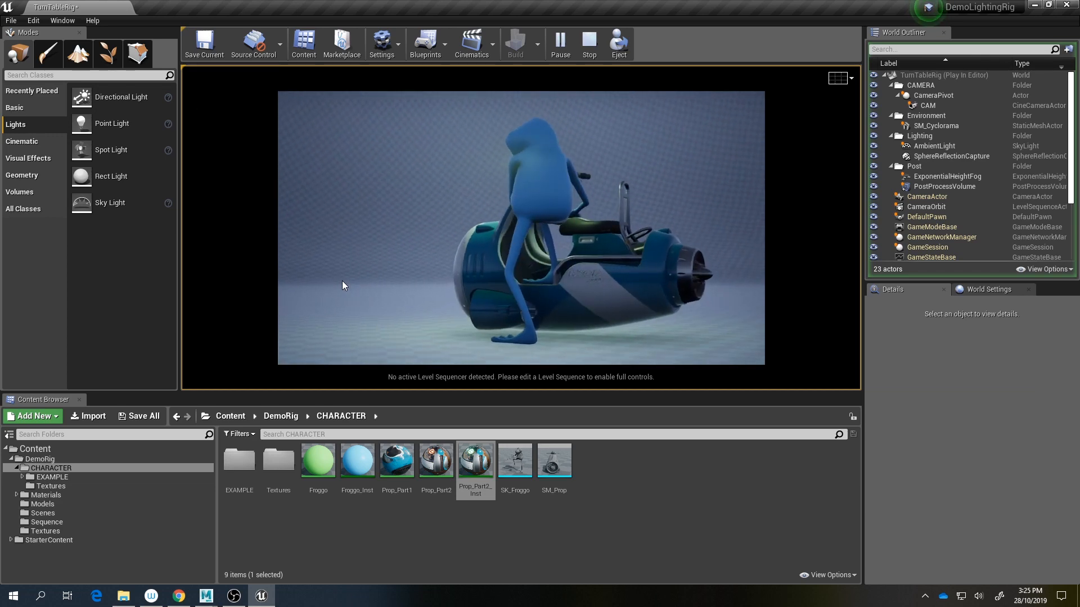
click(590, 45)
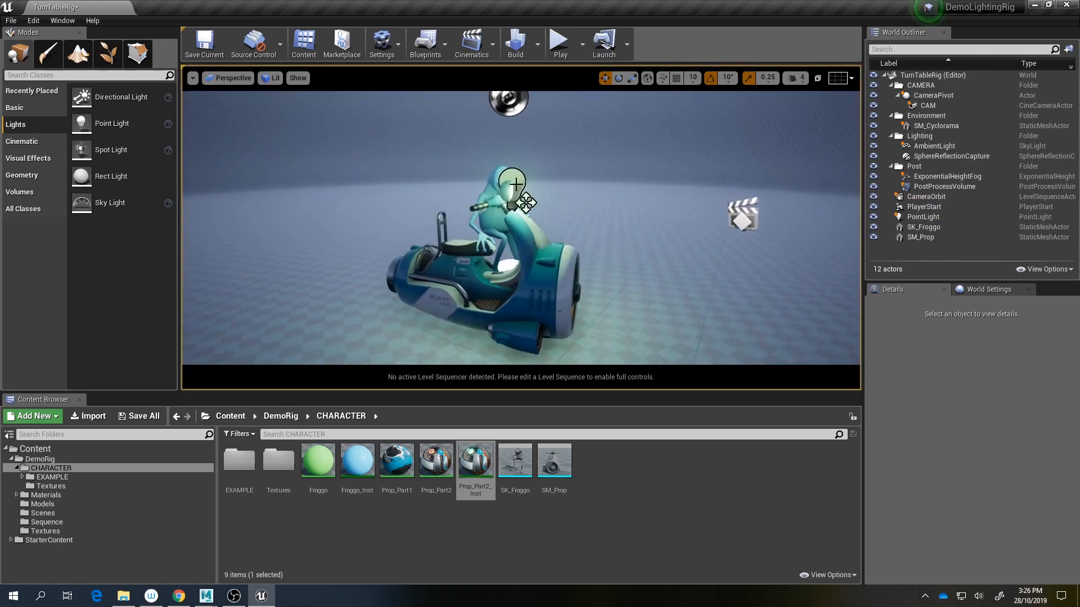
Step: Duplicate the headlight point light and position the copy at the scooter's rear engine exhaust
click(460, 194)
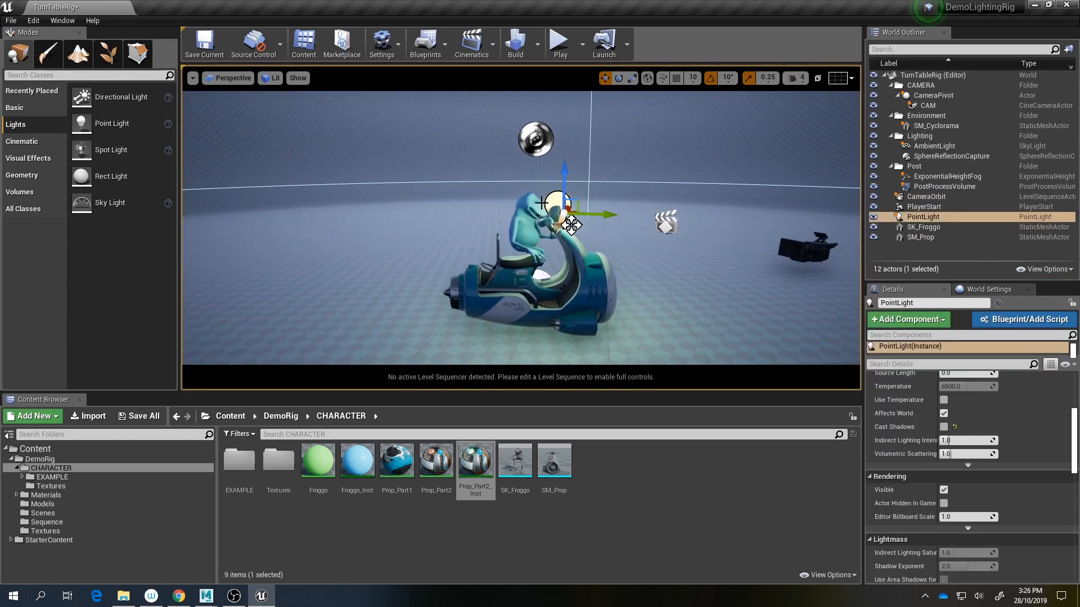
key(ctrl+w)
drag(577, 200, 495, 210)
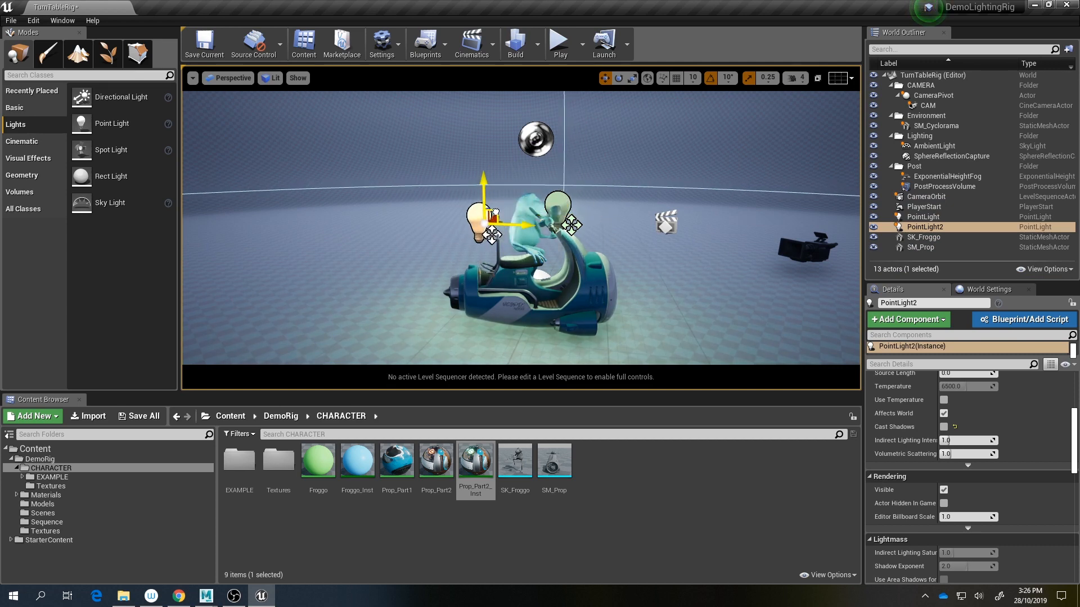
right_drag(543, 196, 506, 306)
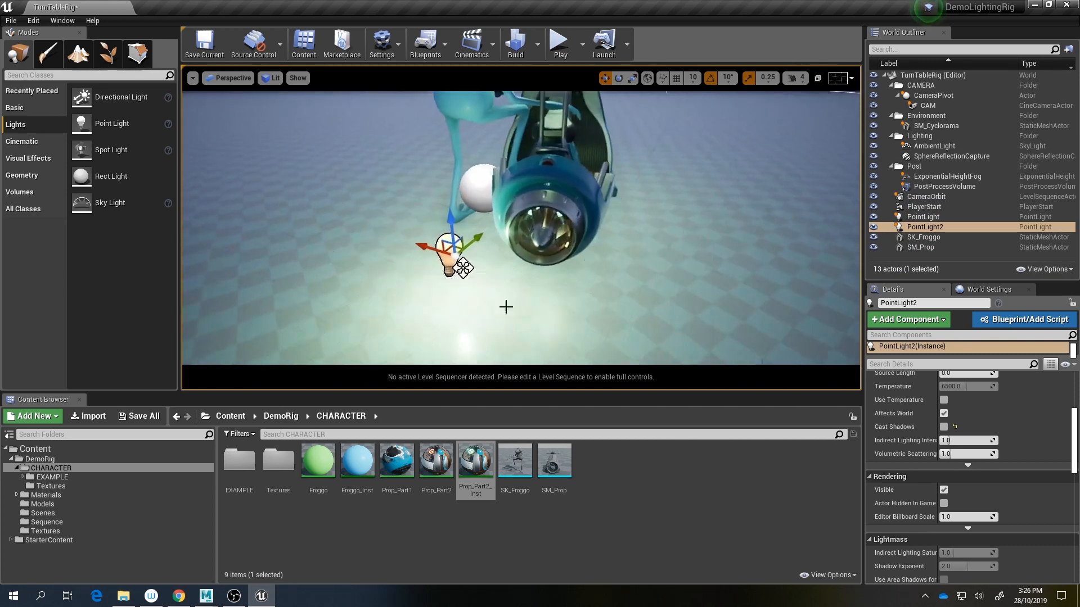
drag(466, 274, 556, 272)
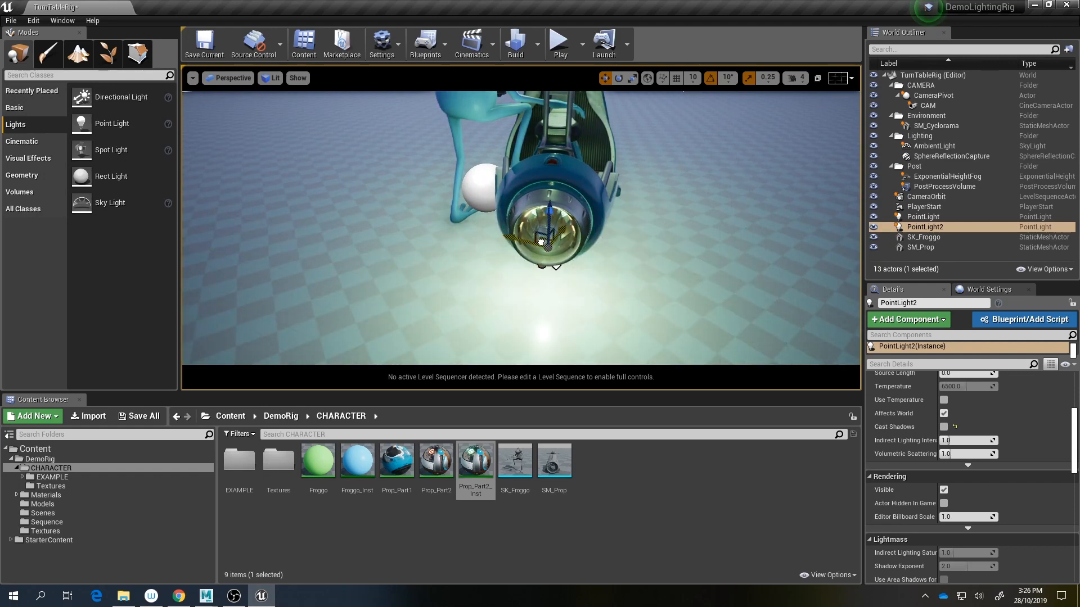
right_drag(553, 182, 536, 180)
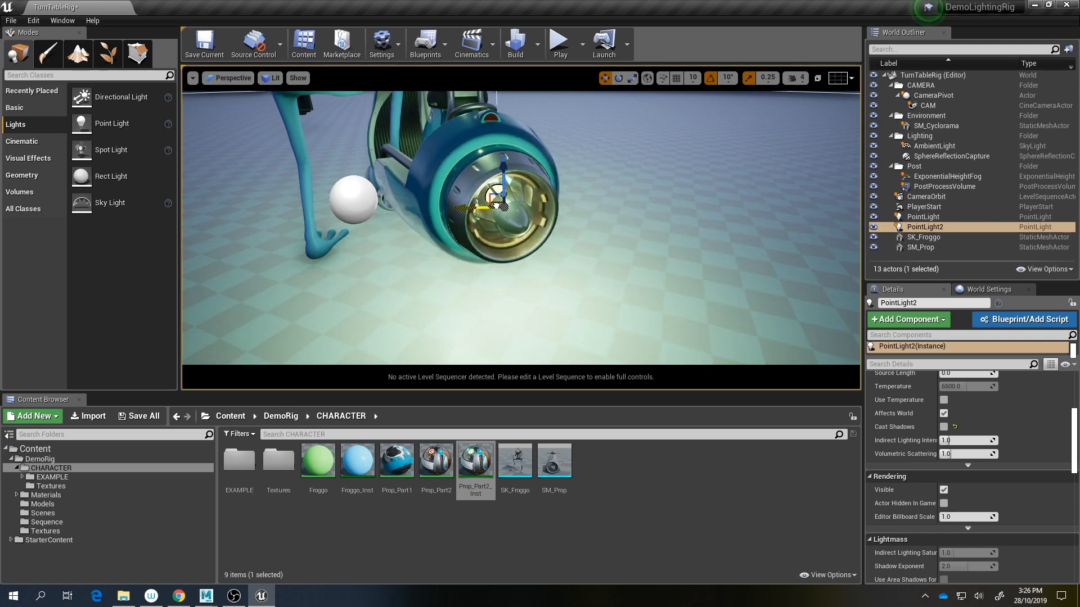
right_drag(501, 203, 563, 235)
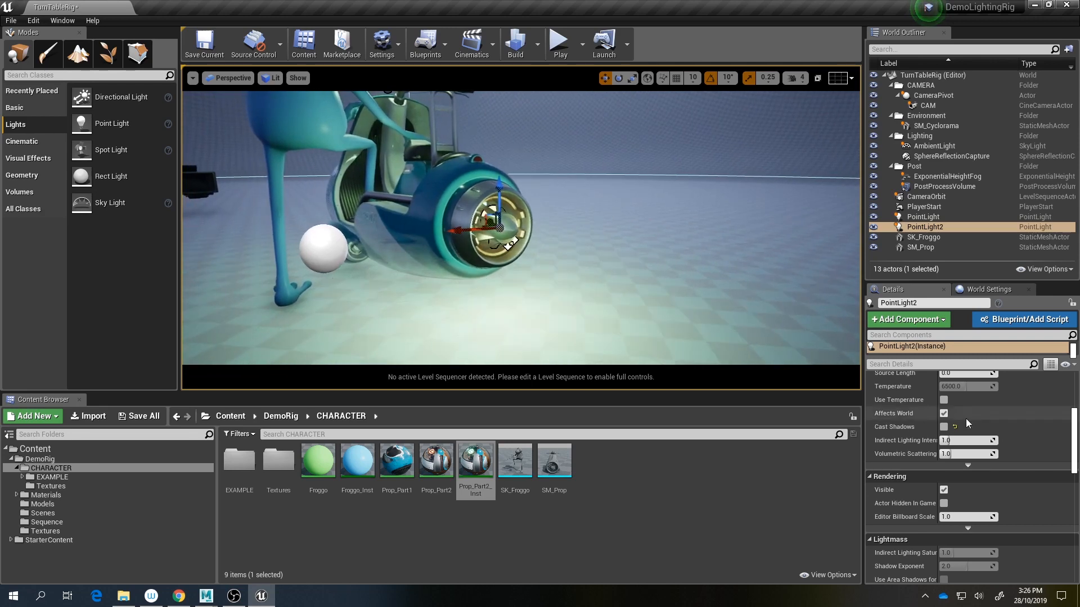
Step: Play the turntable with both point lights to examine the lighting, and stop the playback
click(602, 133)
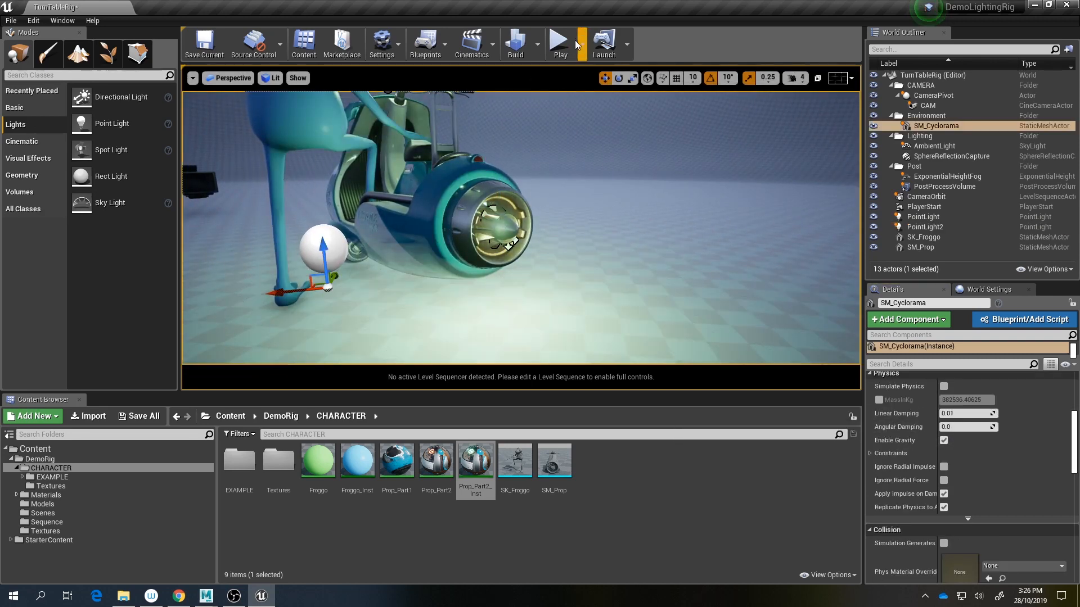
key(alt+p)
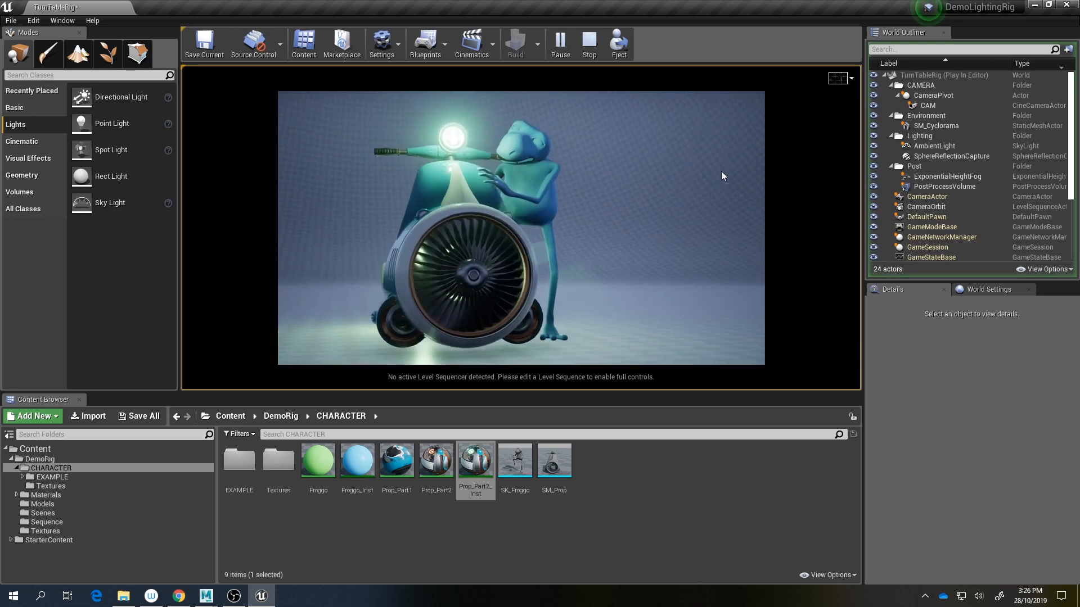
click(590, 48)
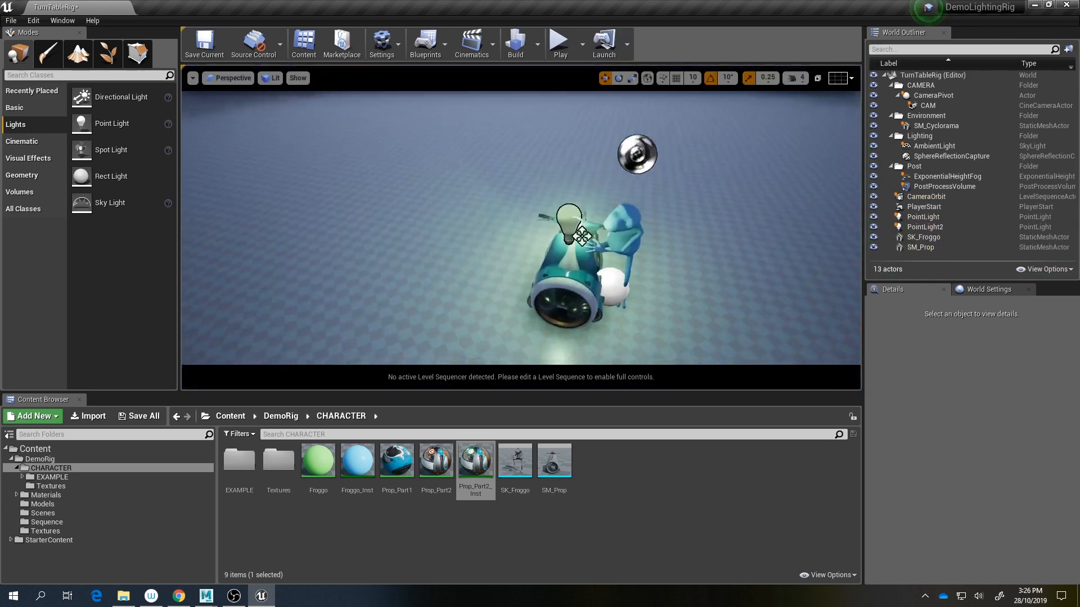
Step: Add a spot light on the floor near the front of the scooter
mouse_move(512, 157)
right_down()
mouse_move(568, 159)
mouse_move(512, 158)
right_up()
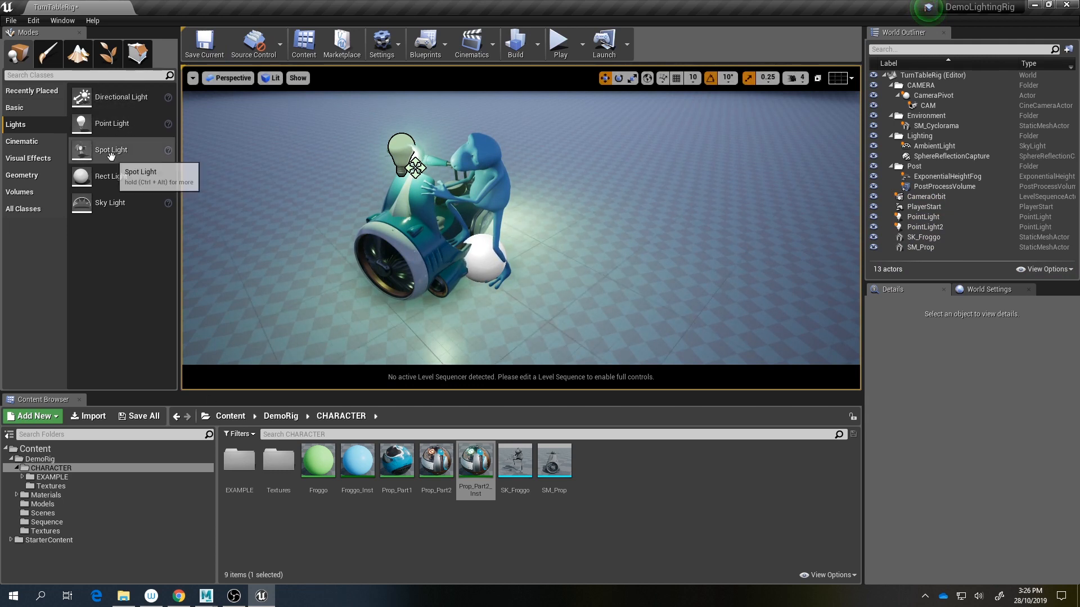
drag(110, 149, 506, 355)
scroll(506, 355, down, 3)
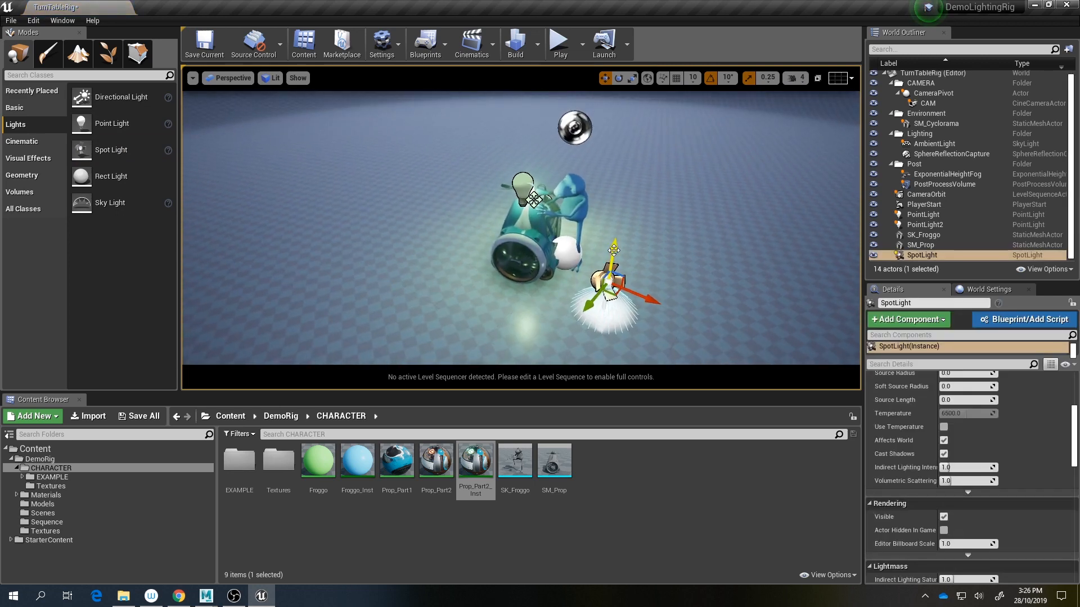
Step: Raise the spot light to about 253 on Z and aim it down at the character, rotated about -130° on Y and 40° on Z
drag(613, 250, 630, 112)
key(e)
drag(701, 102, 657, 179)
key(w)
right_drag(656, 179, 647, 138)
Step: Give the spot light a warm yellow colour and an intensity of about 11 cd
scroll(960, 468, up, 8)
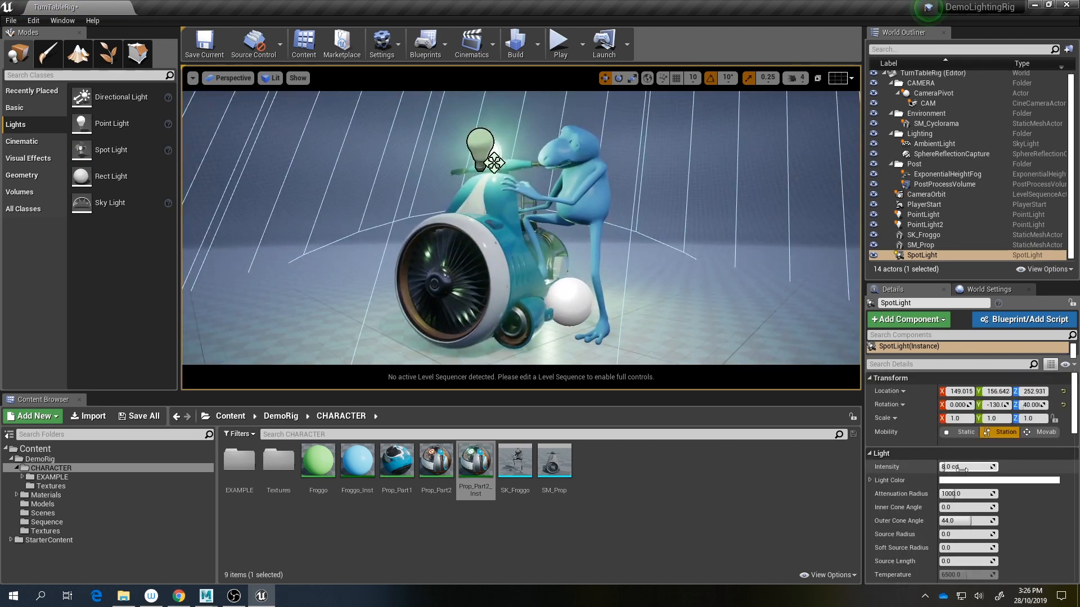
mouse_move(959, 468)
mouse_down()
mouse_move(981, 468)
mouse_move(943, 466)
mouse_up()
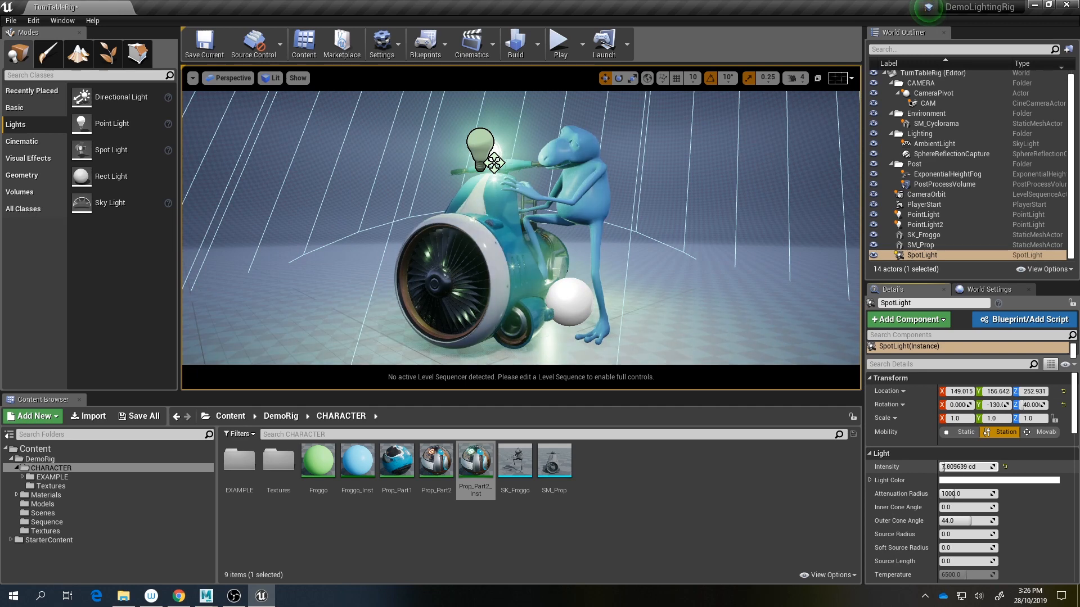
click(964, 479)
drag(801, 401, 821, 410)
click(891, 555)
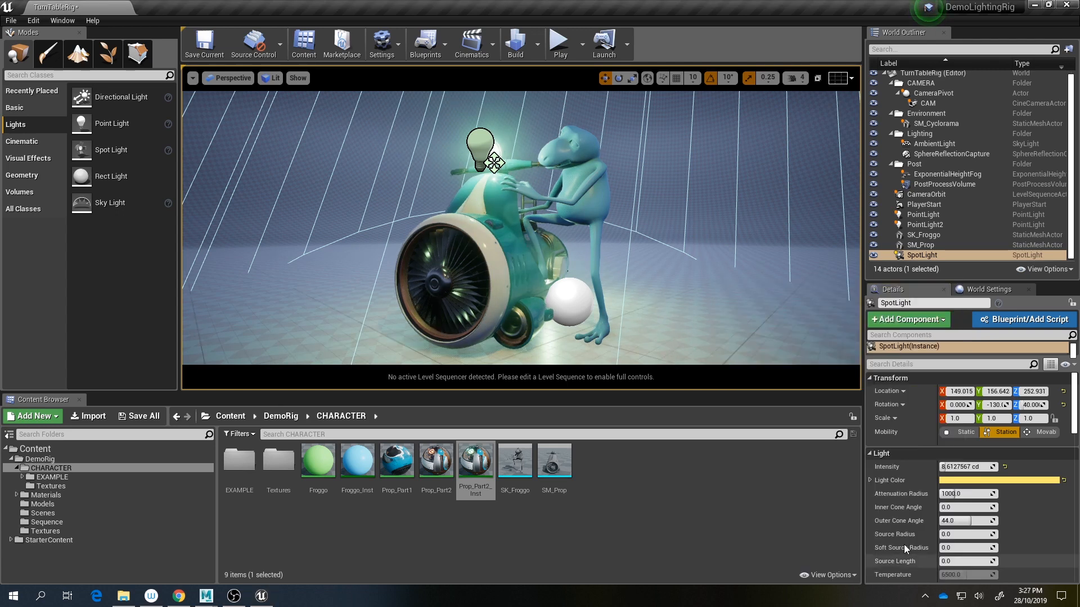
drag(949, 467, 951, 466)
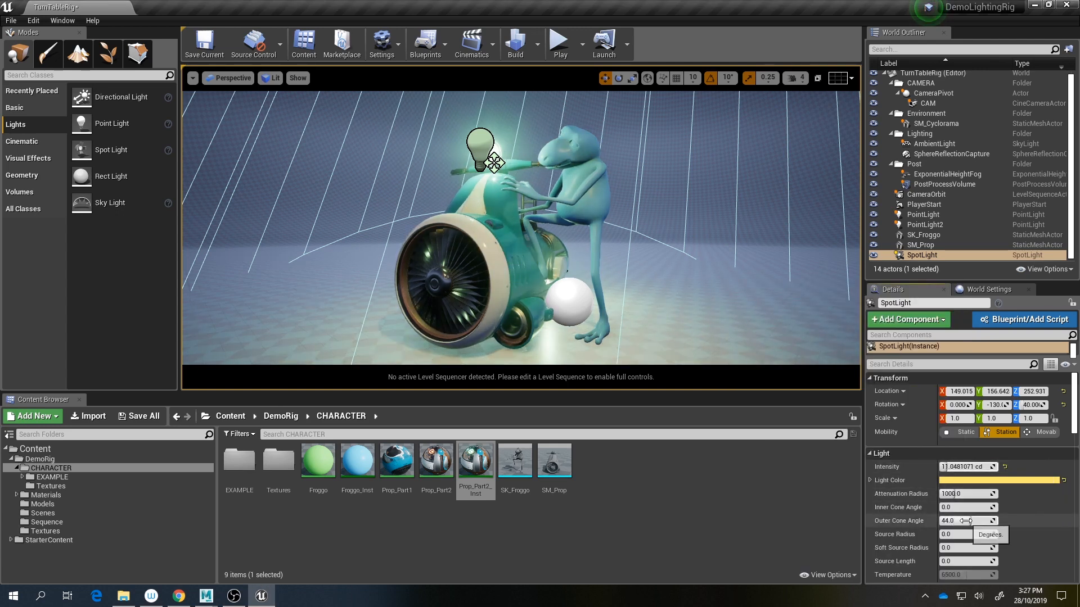
Step: Set the spot light's outer cone angle to about 56° and its attenuation radius to about 953
drag(964, 521, 953, 493)
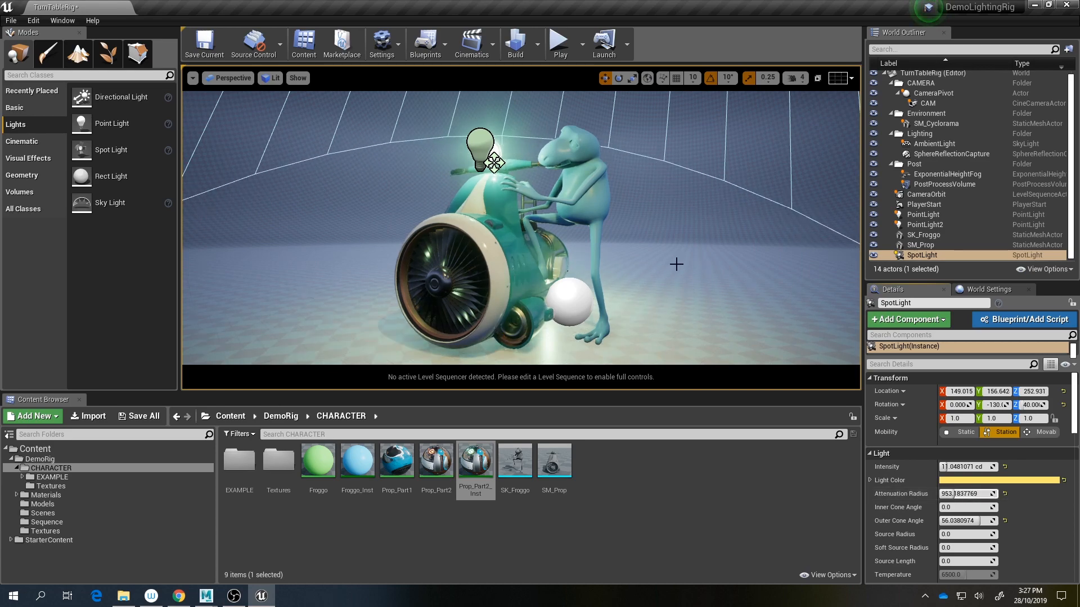
alt+drag(675, 263, 760, 262)
mouse_move(675, 263)
alt+right_down()
mouse_move(596, 263)
mouse_move(664, 263)
alt+right_up()
Step: Add a new point light on the floor behind the scooter and turn off its Cast Shadows
alt+drag(561, 99, 646, 124)
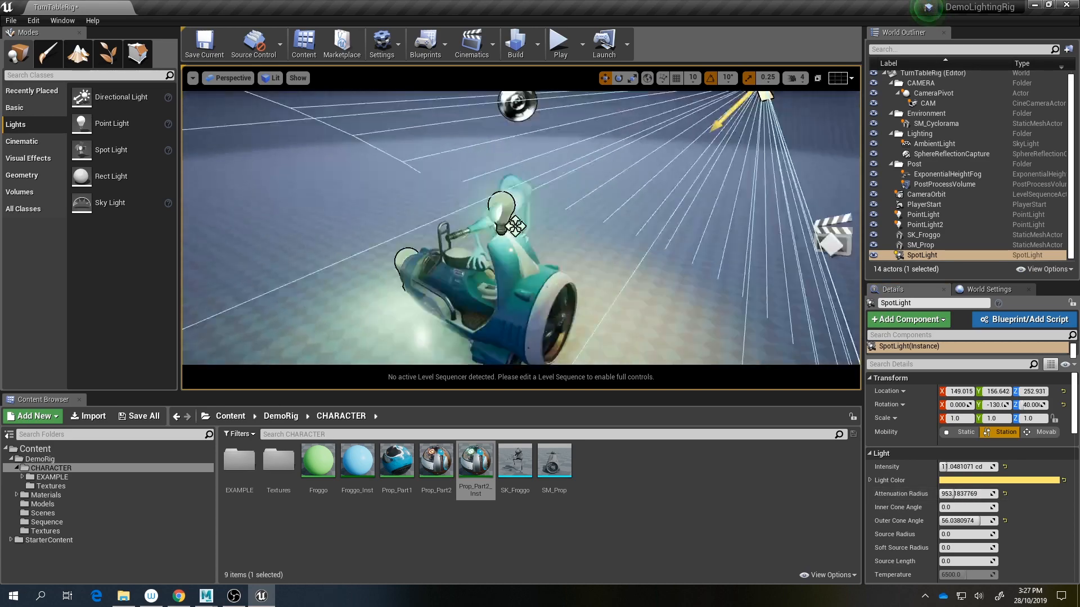
alt+middle_drag(561, 99, 562, 152)
alt+right_drag(608, 99, 561, 99)
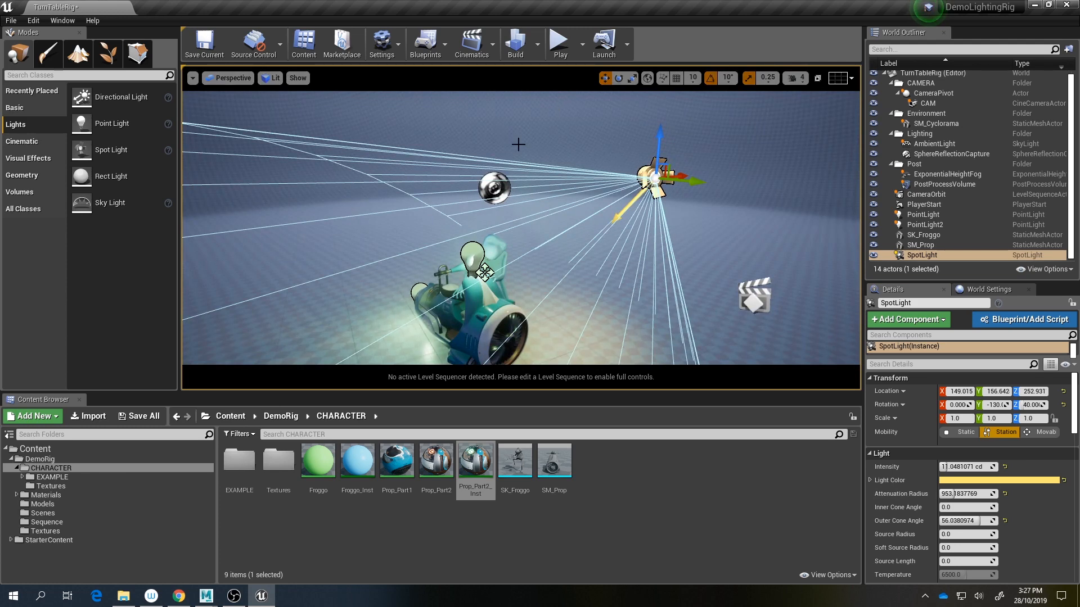
alt+drag(519, 144, 540, 192)
mouse_move(540, 191)
alt+right_down()
mouse_move(608, 191)
mouse_move(546, 191)
alt+right_up()
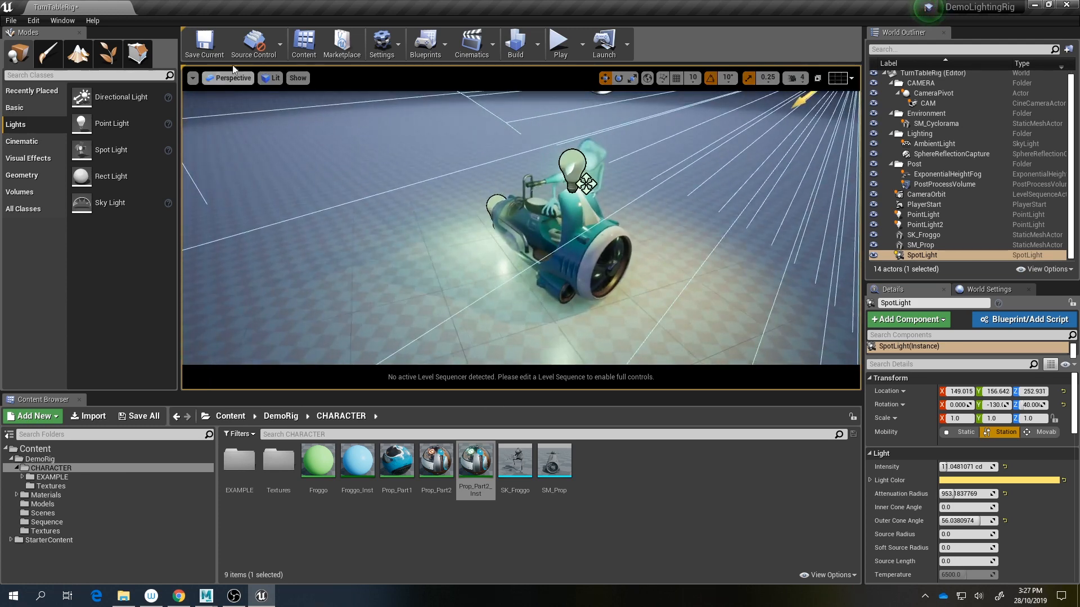
drag(112, 123, 448, 217)
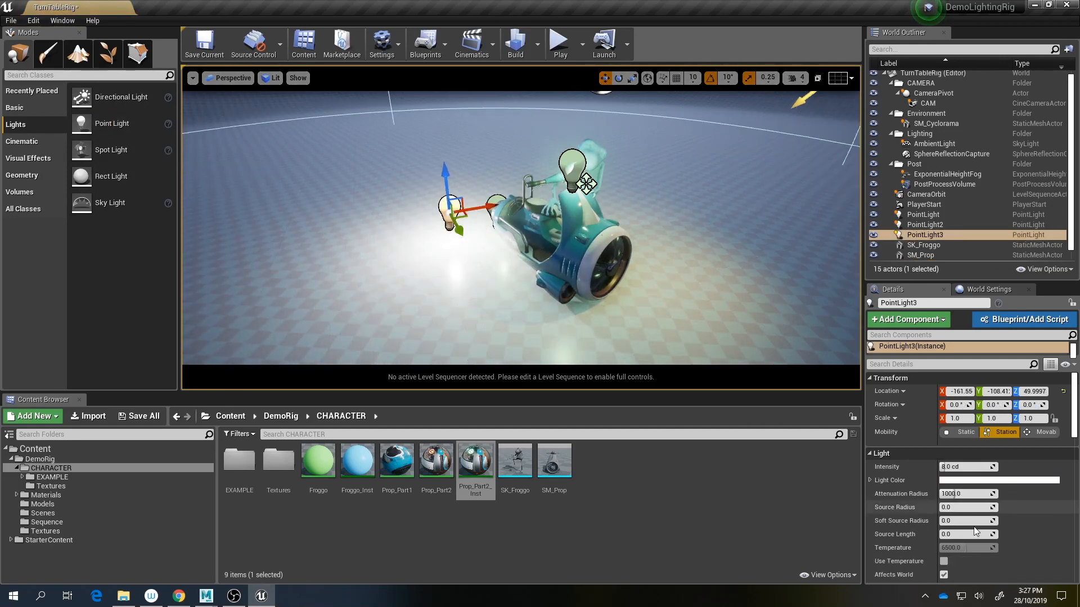
scroll(957, 551, down, 2)
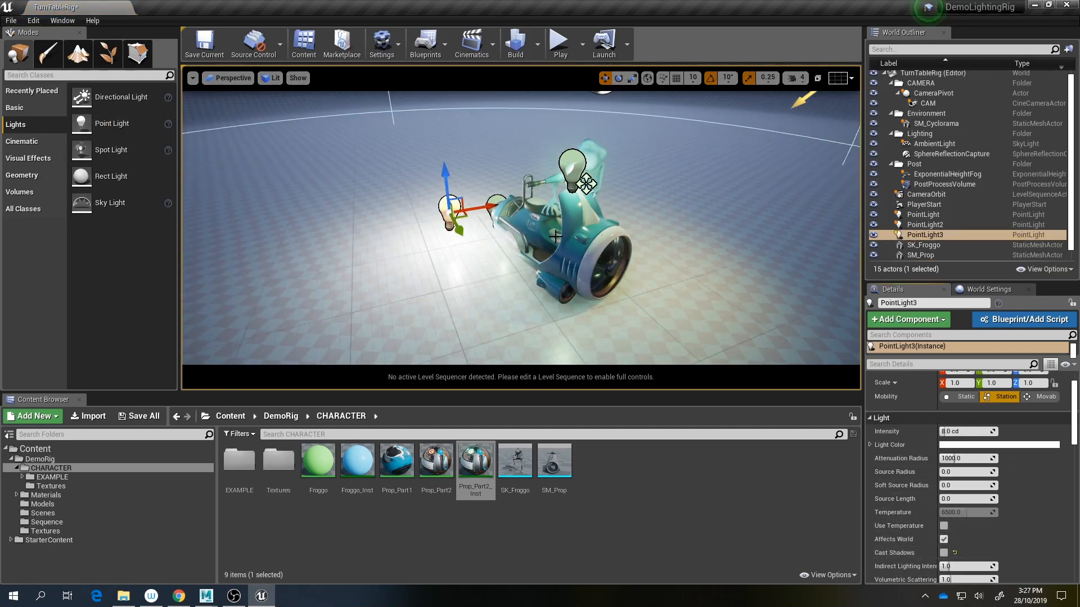
Step: Turn off Cast Shadows for the spot light above the scooter
right_drag(714, 254, 731, 220)
click(755, 169)
scroll(921, 538, down, 4)
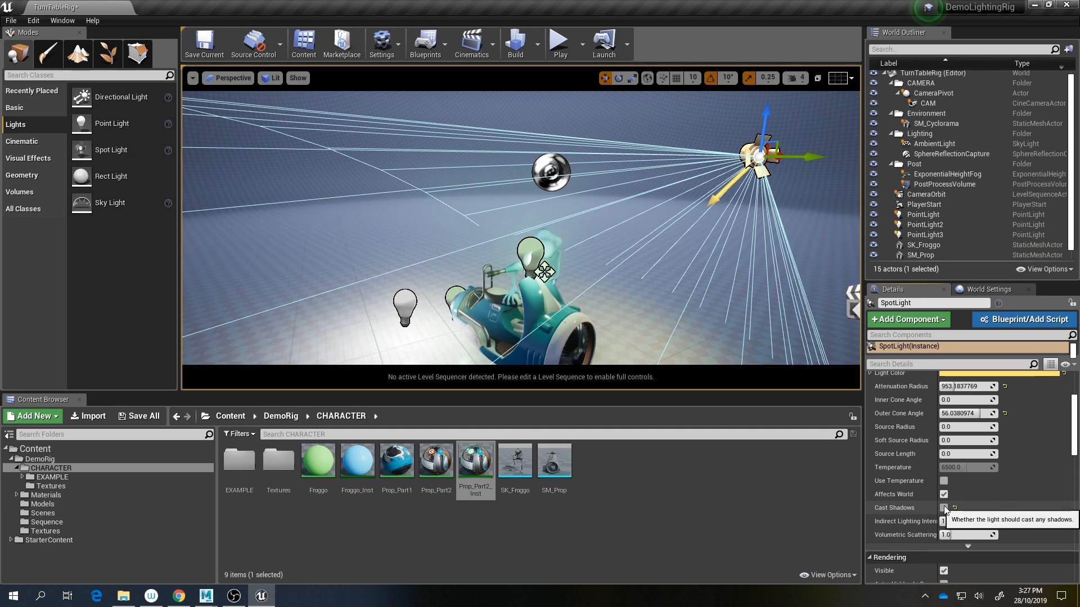
Step: Raise the floor point light behind the scooter to about X -235, Y -80, Z 278, above the frog
click(404, 305)
right_drag(401, 300, 384, 252)
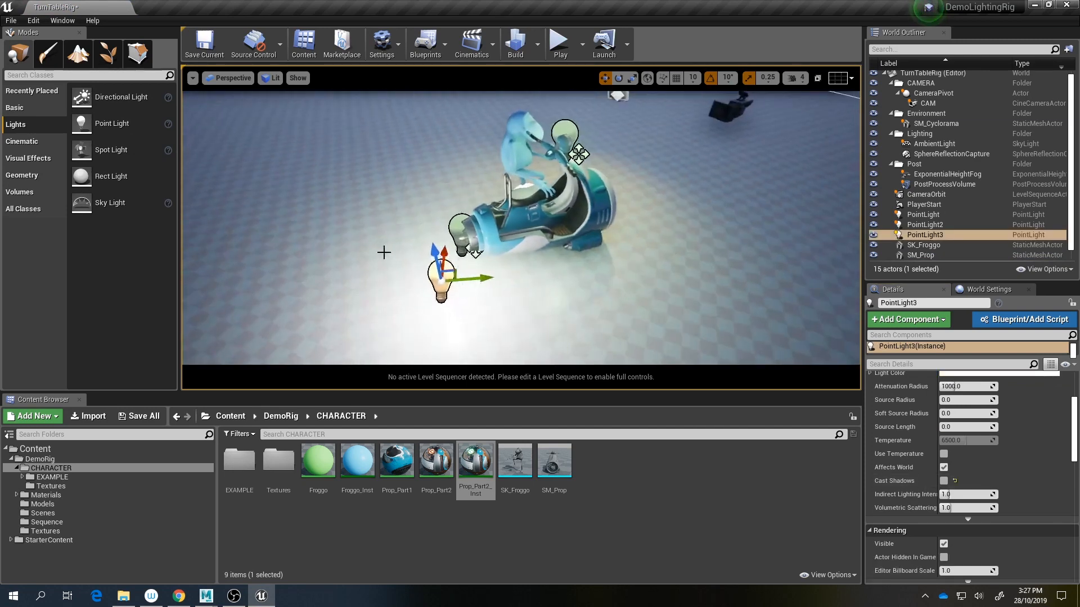
alt+drag(384, 253, 370, 51)
right_drag(394, 214, 390, 188)
drag(487, 166, 430, 167)
Step: Give the raised point light an intensity of about 16 cd and a violet-blue colour, and preview the turntable
scroll(963, 379, up, 3)
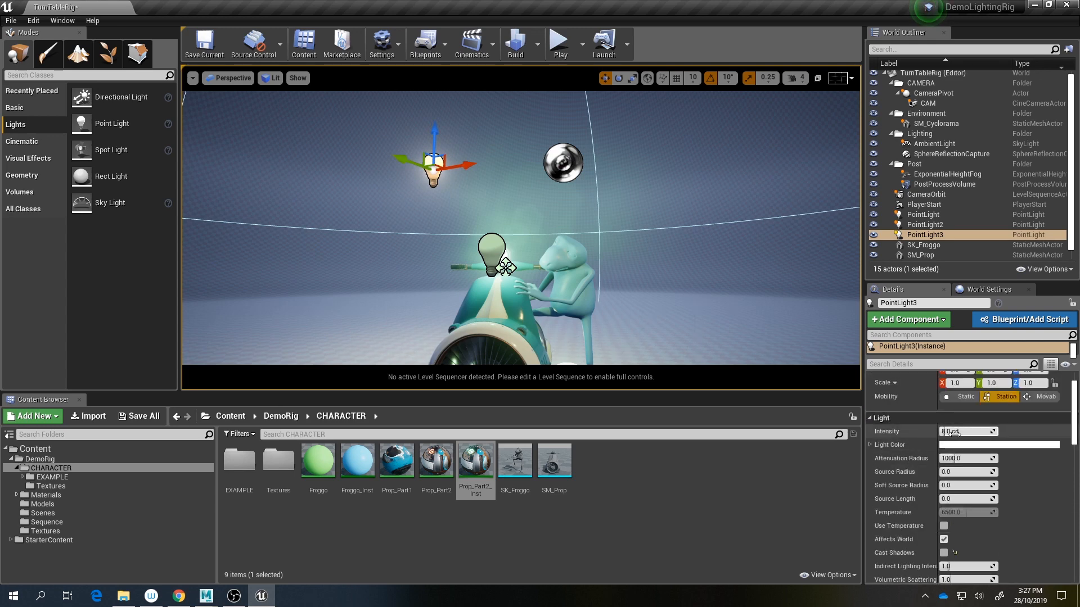
mouse_move(954, 433)
mouse_down()
mouse_move(967, 433)
mouse_move(954, 433)
mouse_up()
click(954, 445)
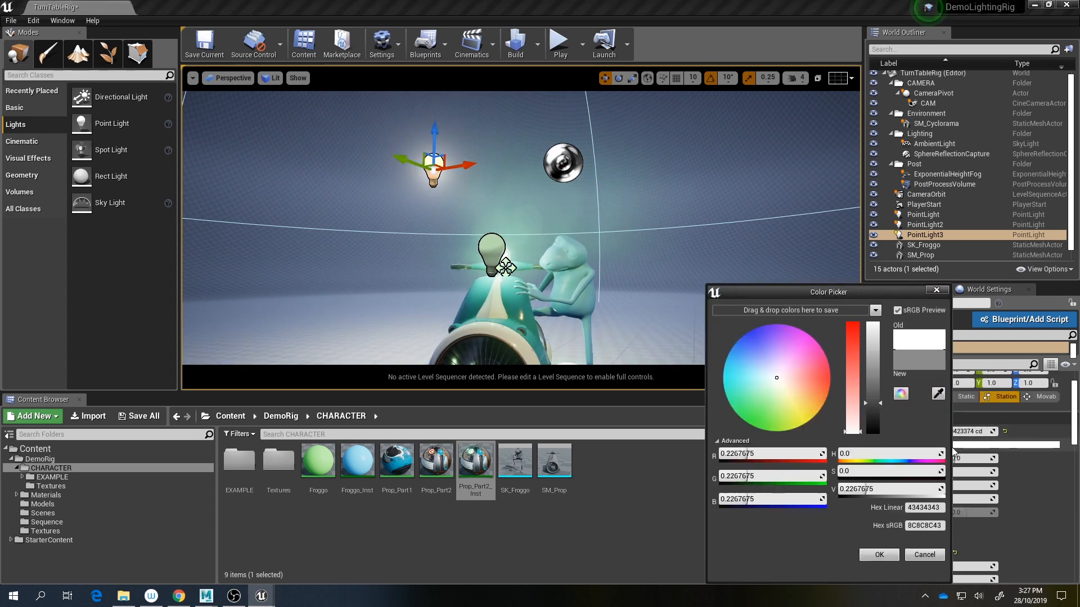
mouse_move(775, 383)
mouse_down()
mouse_move(827, 372)
mouse_move(759, 411)
mouse_move(757, 342)
mouse_up()
click(893, 558)
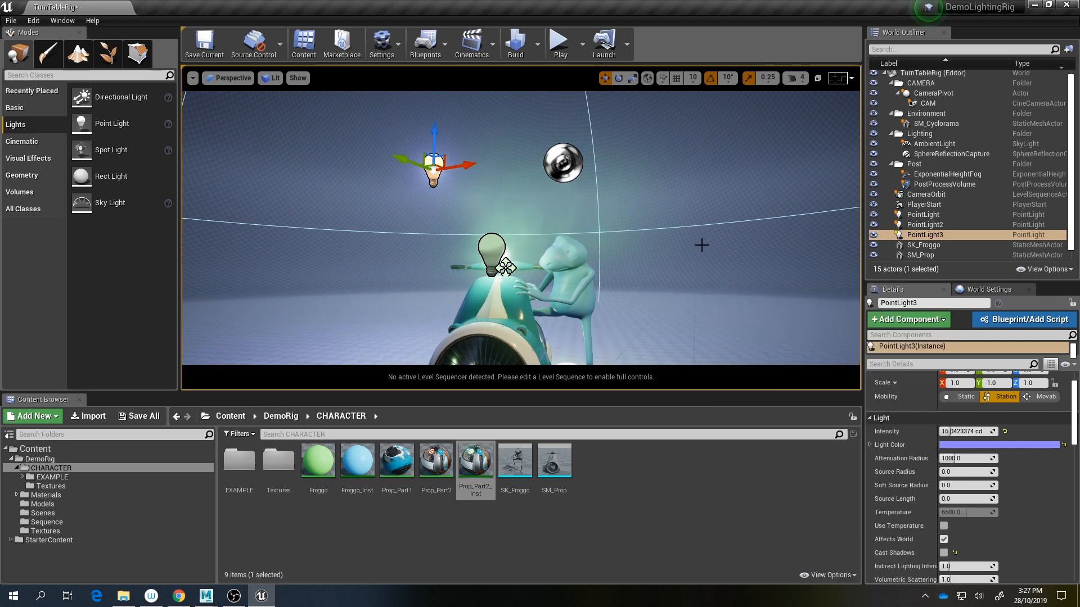
mouse_move(707, 247)
alt+mouse_down()
mouse_move(655, 281)
mouse_move(711, 252)
alt+mouse_up()
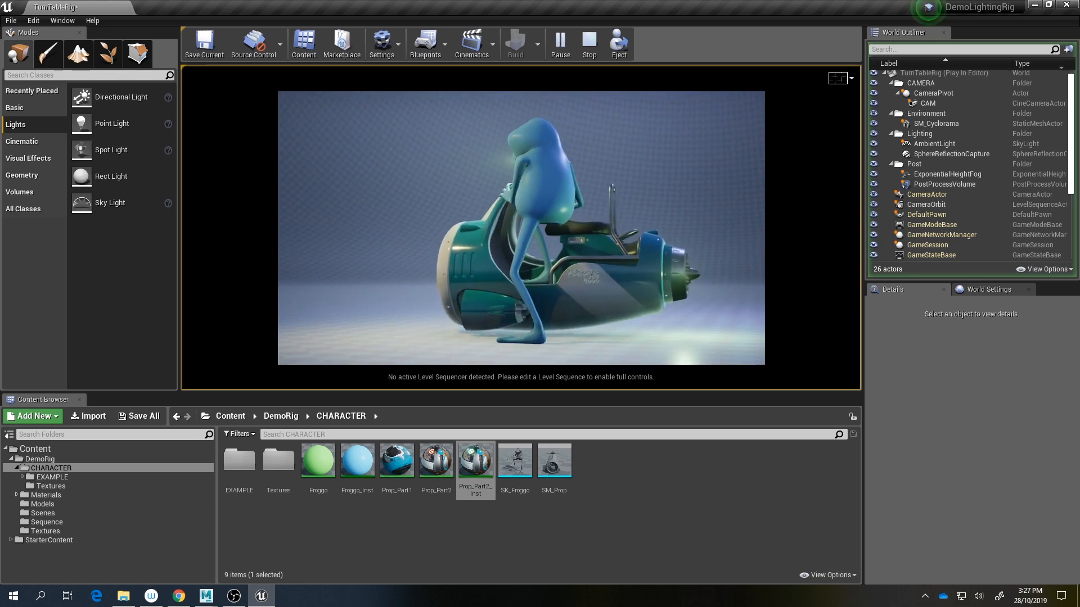
key(Escape)
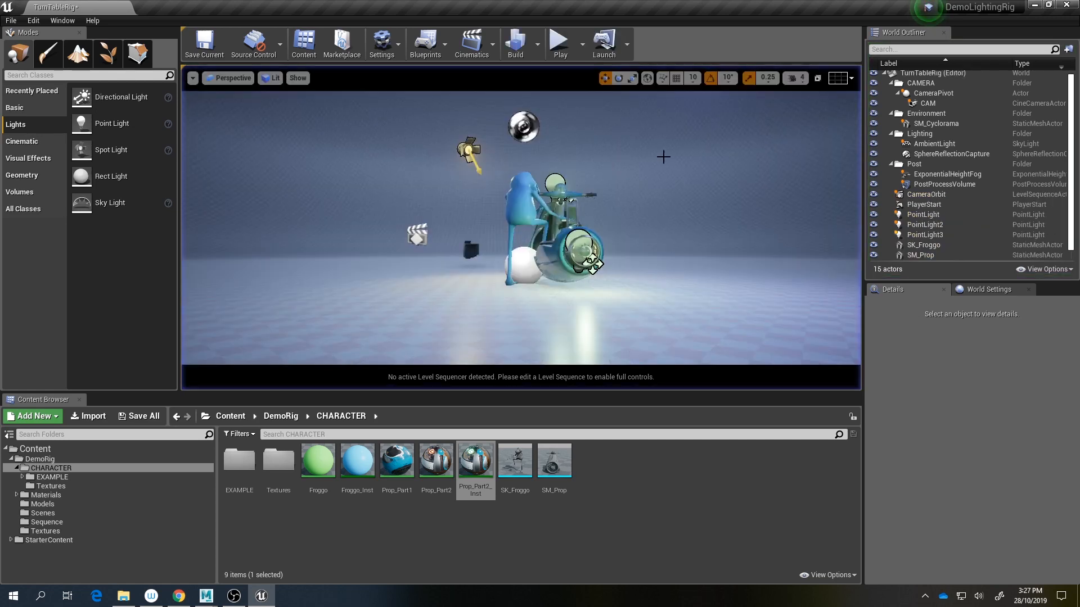
Step: Replace the SM_Cyclorama backdrop with a basic plane at the origin scaled to 5 on all axes, and preview the turntable
click(617, 126)
key(Delete)
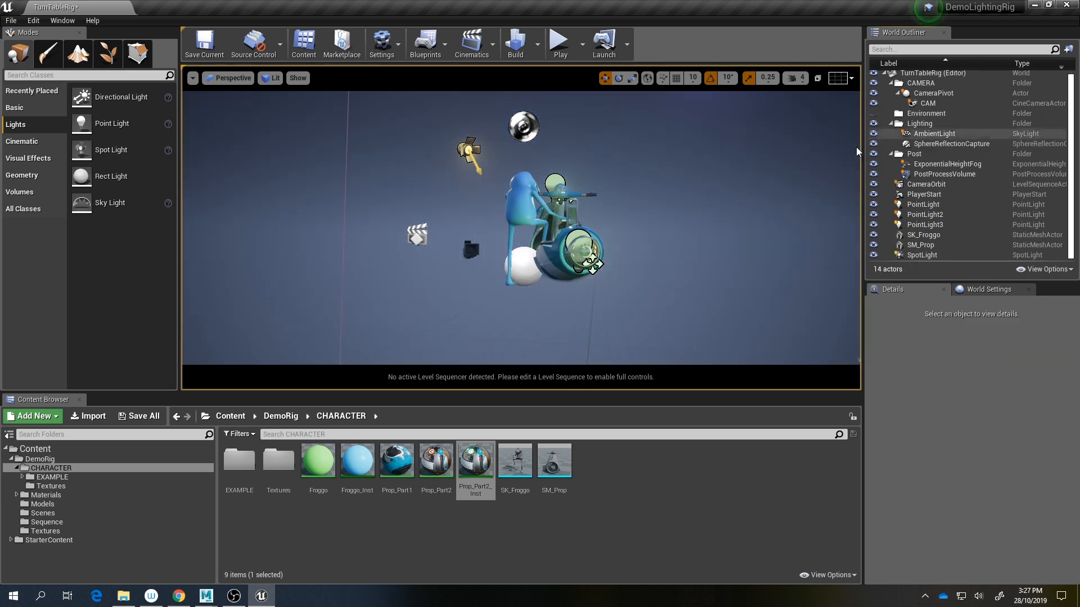
click(15, 108)
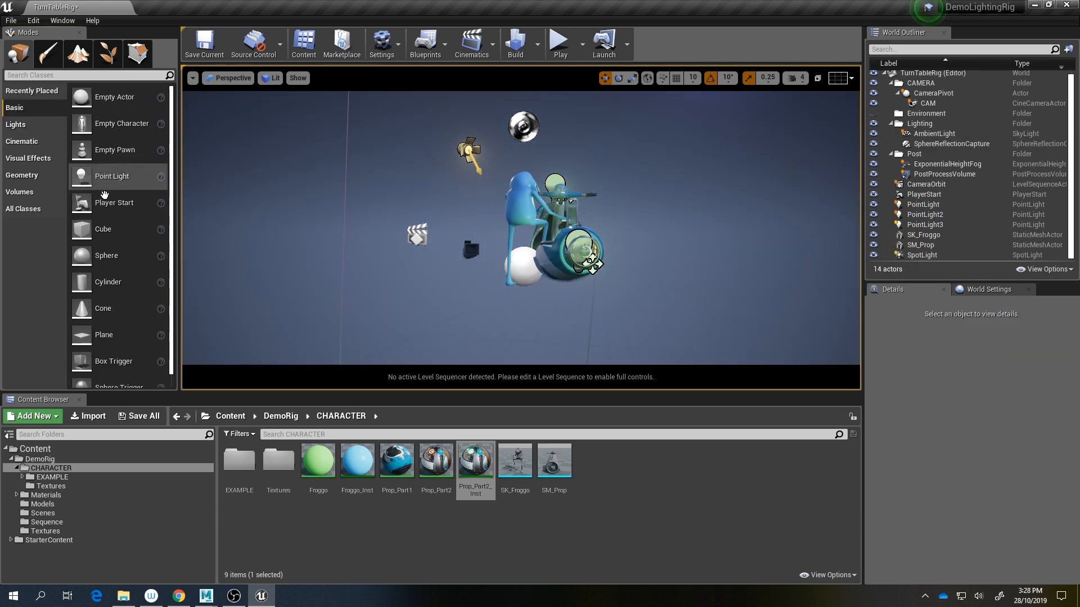
drag(564, 293, 564, 293)
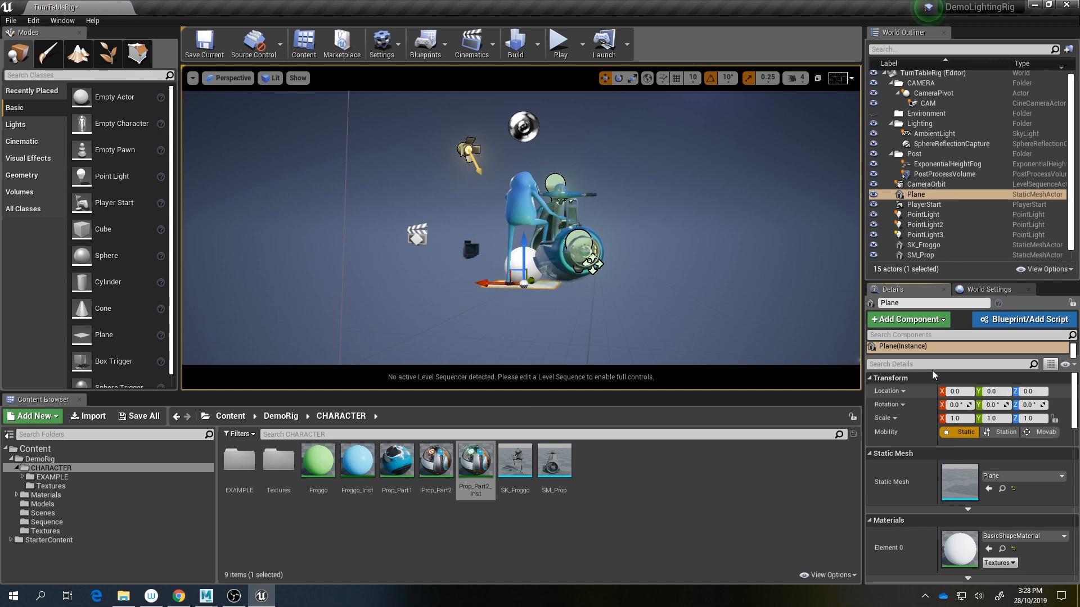
middle_drag(577, 290, 589, 276)
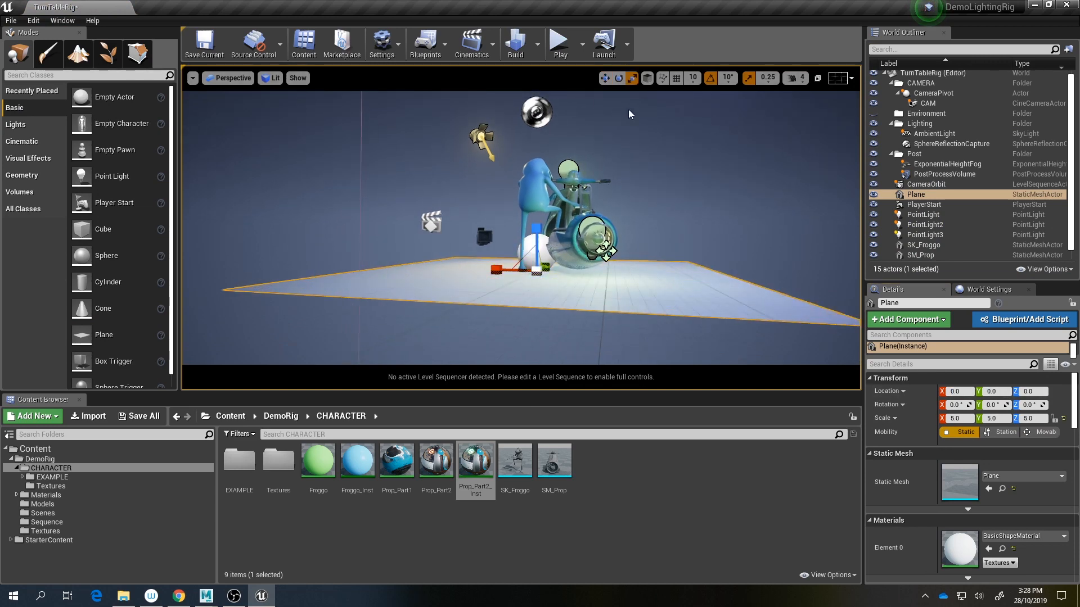
click(571, 50)
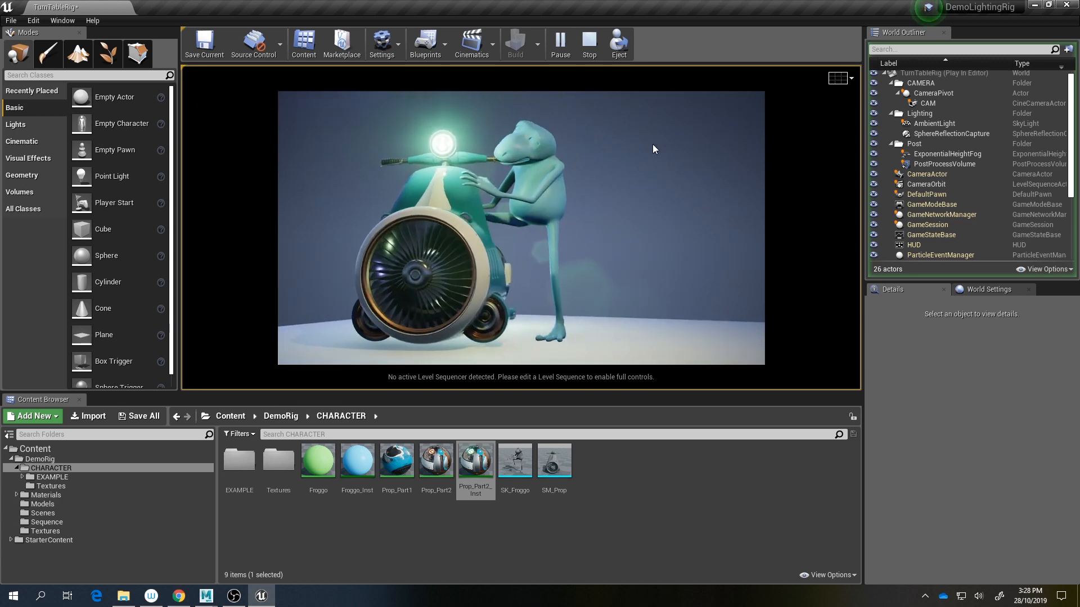
key(Escape)
Step: Select the exponential height fog above the scene and examine its fog settings
mouse_move(617, 169)
right_down()
mouse_move(590, 141)
mouse_move(624, 191)
mouse_move(608, 203)
mouse_move(617, 169)
right_up()
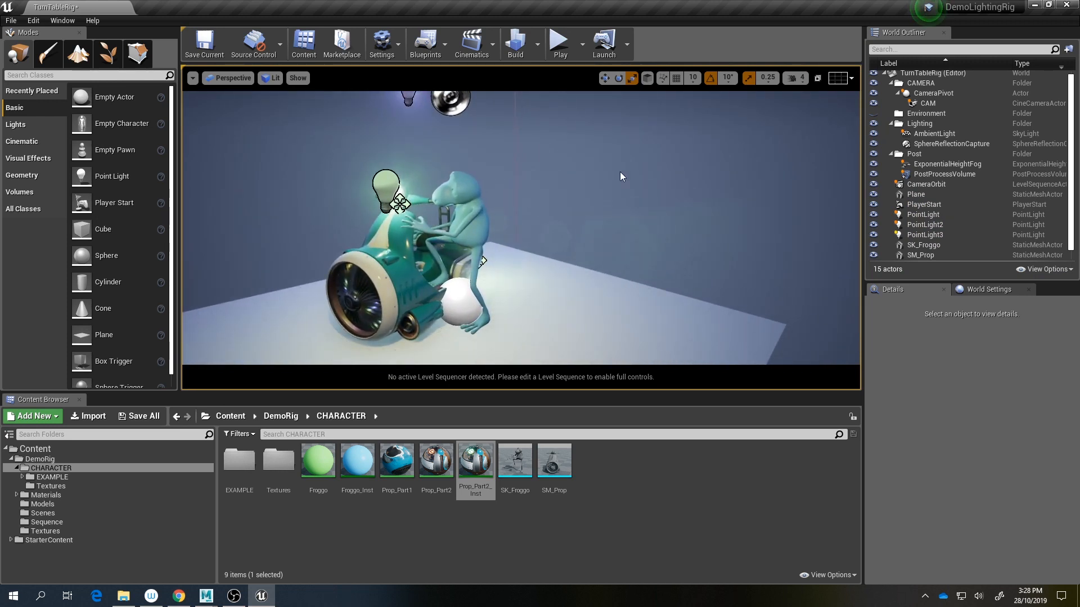
mouse_move(620, 171)
right_down()
mouse_move(619, 152)
mouse_move(619, 171)
right_up()
key(s)
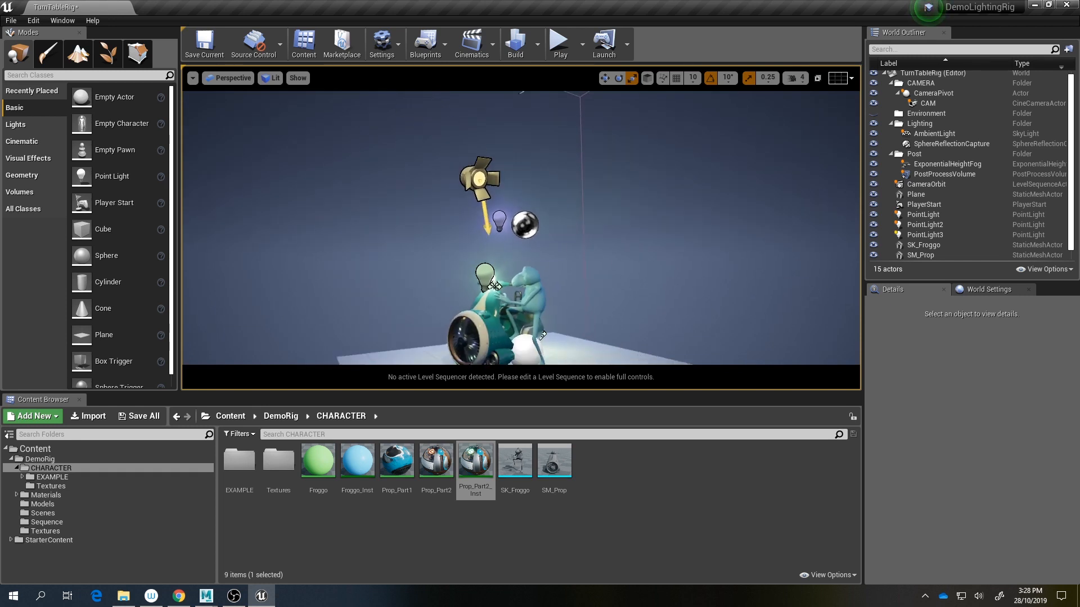
right_drag(606, 248, 605, 246)
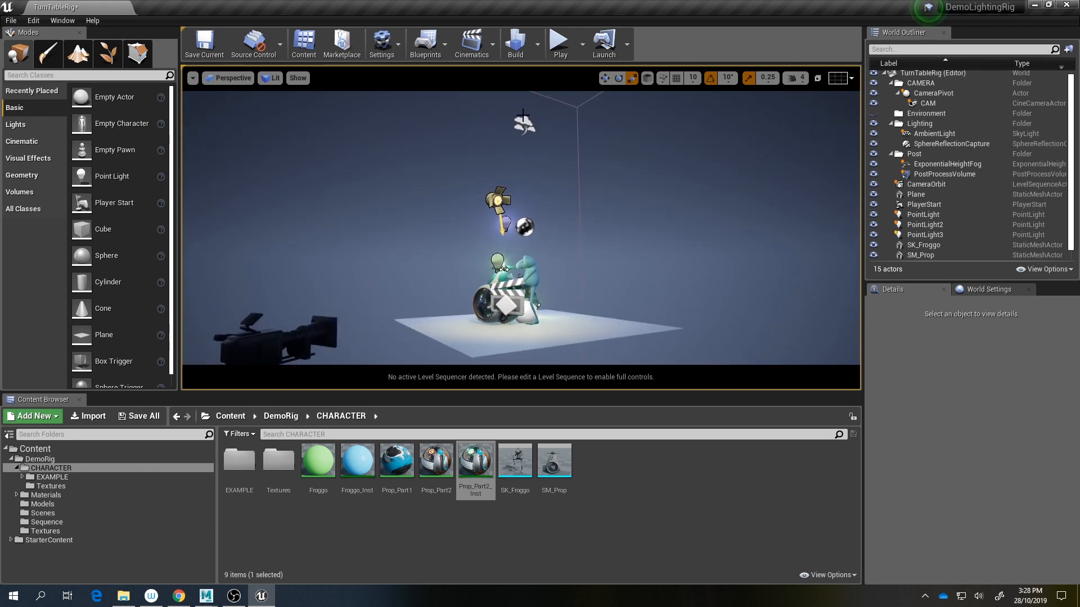
right_drag(523, 116, 523, 95)
click(517, 200)
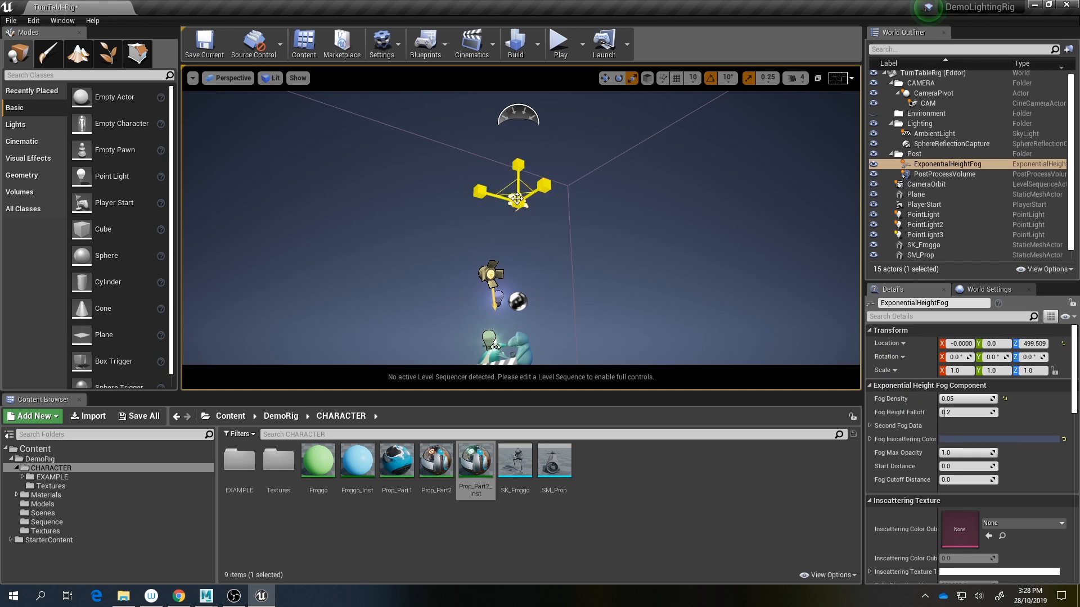
click(945, 165)
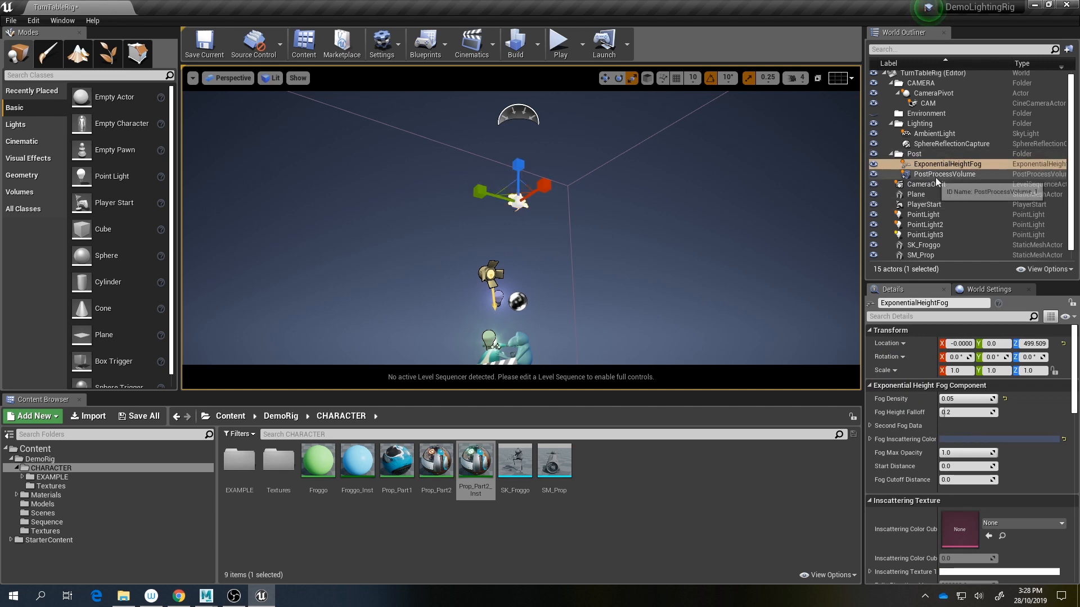
key(f)
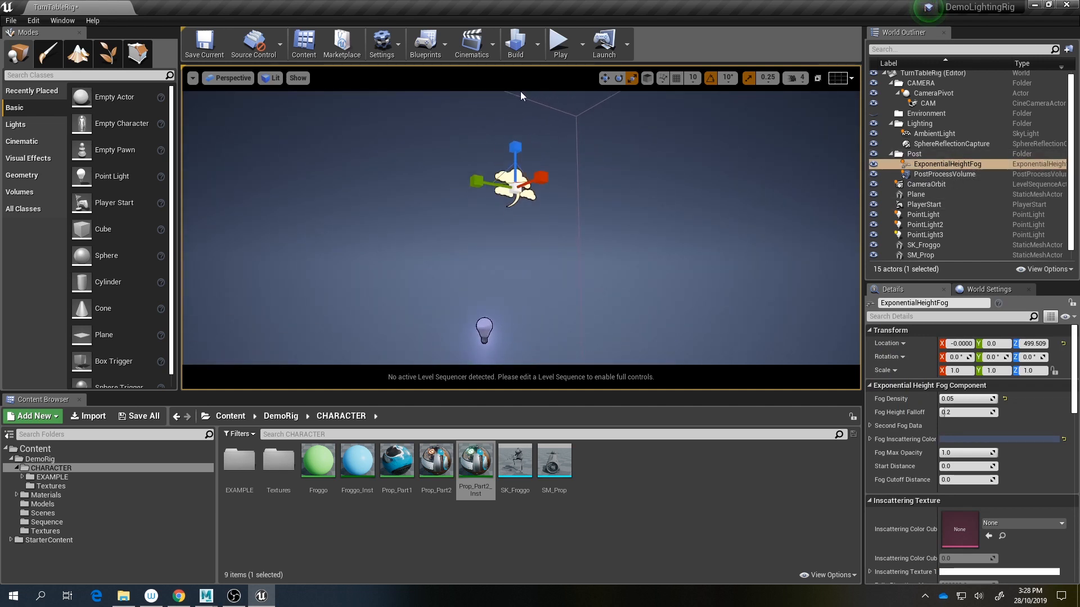
Step: Set the AmbientLight sky light's Intensity Scale to 3 and preview the turntable
double_click(934, 133)
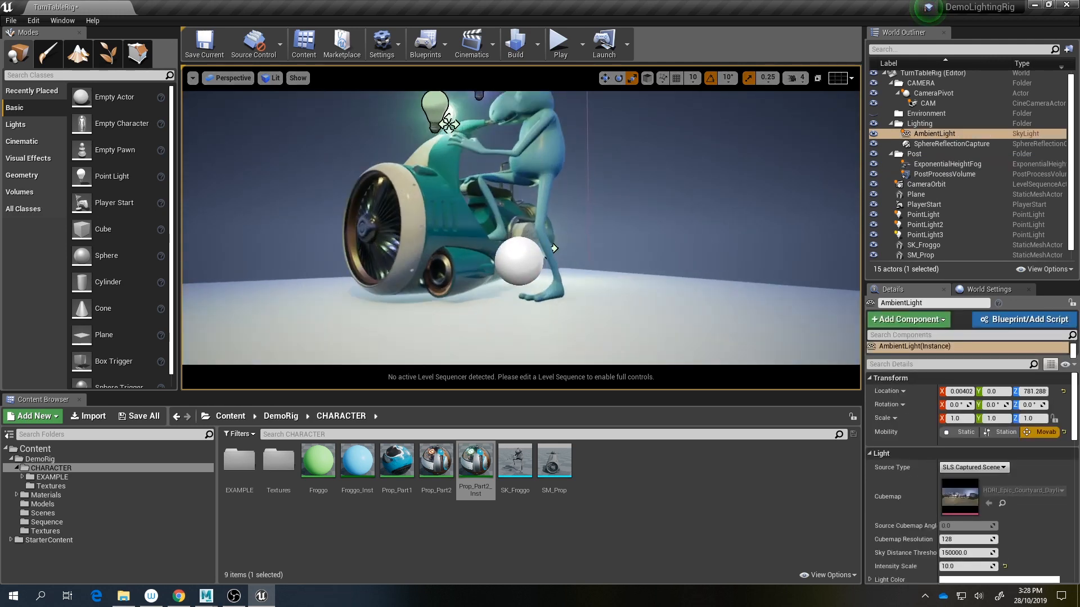
scroll(954, 442, down, 3)
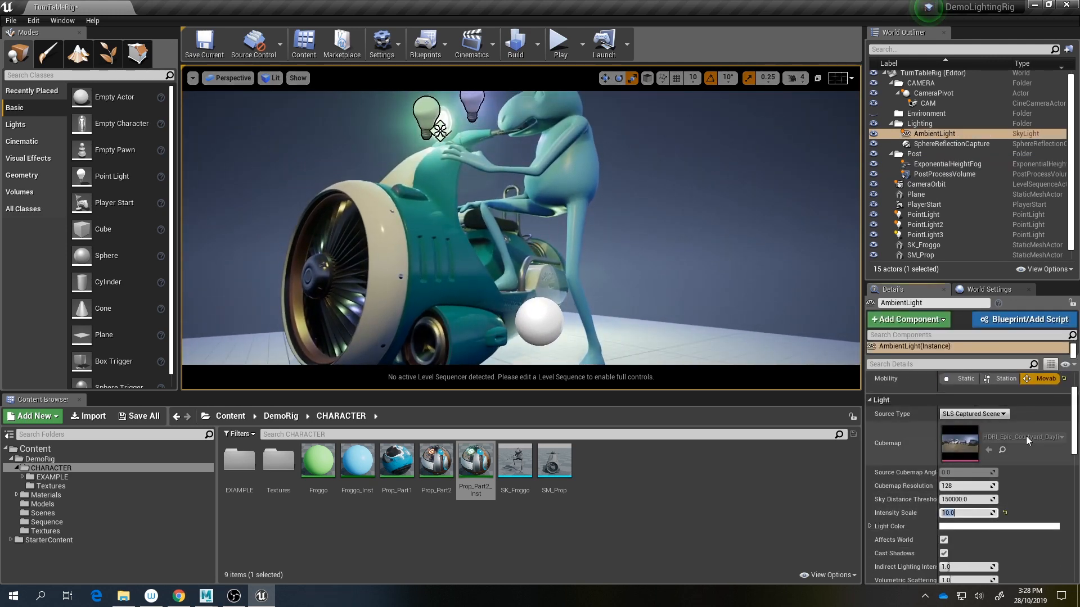
text(3)
key(Return)
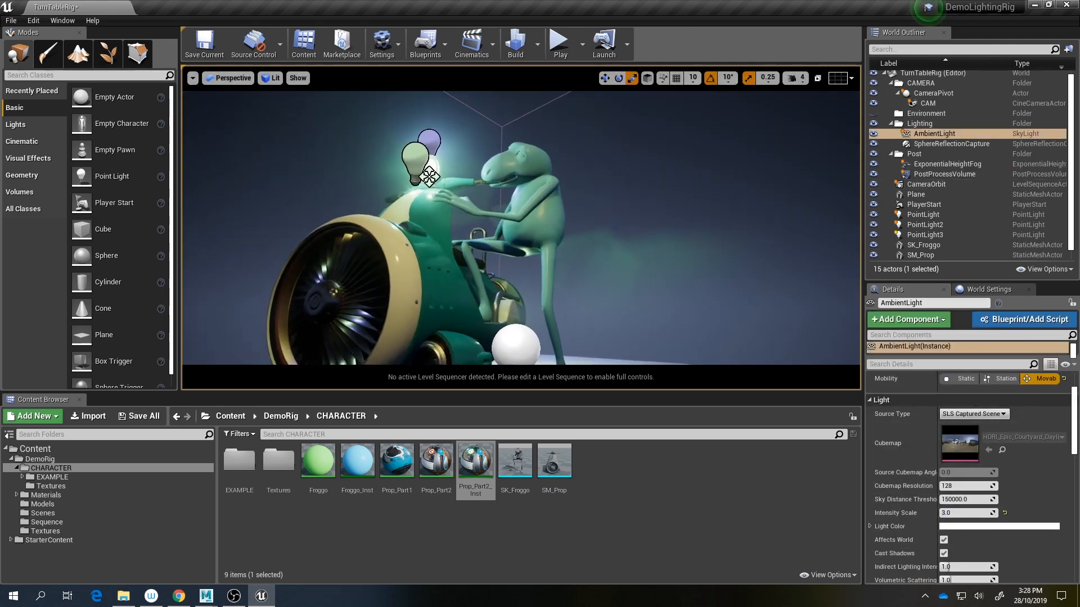
click(557, 53)
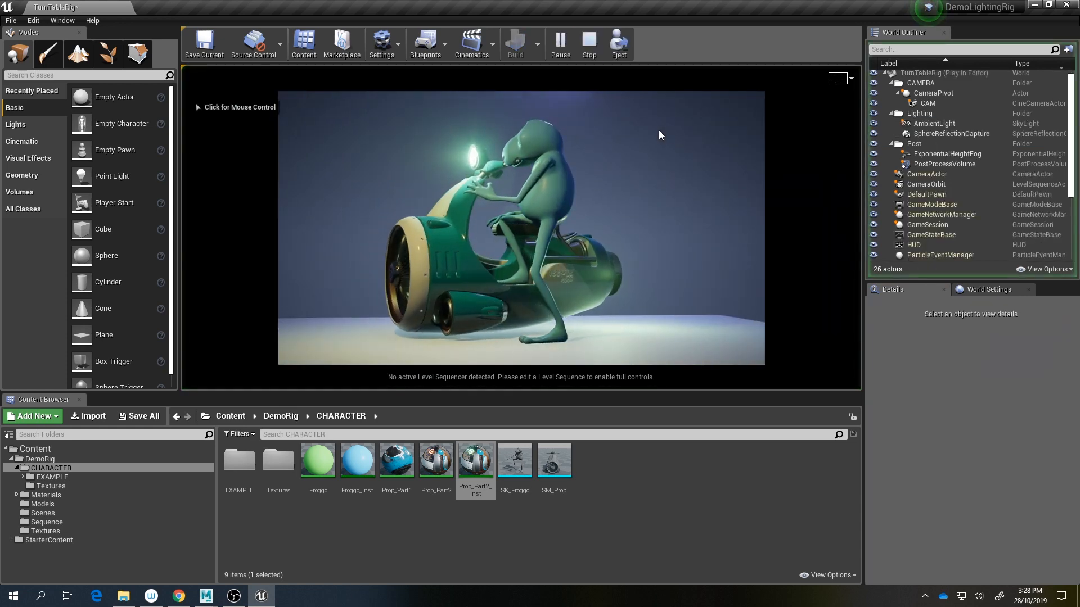
key(Escape)
Step: Delete the exponential height fog to view the scene without it, and undo the deletion
right_drag(659, 135, 656, 67)
mouse_move(628, 167)
right_down()
mouse_move(653, 208)
mouse_move(627, 167)
right_up()
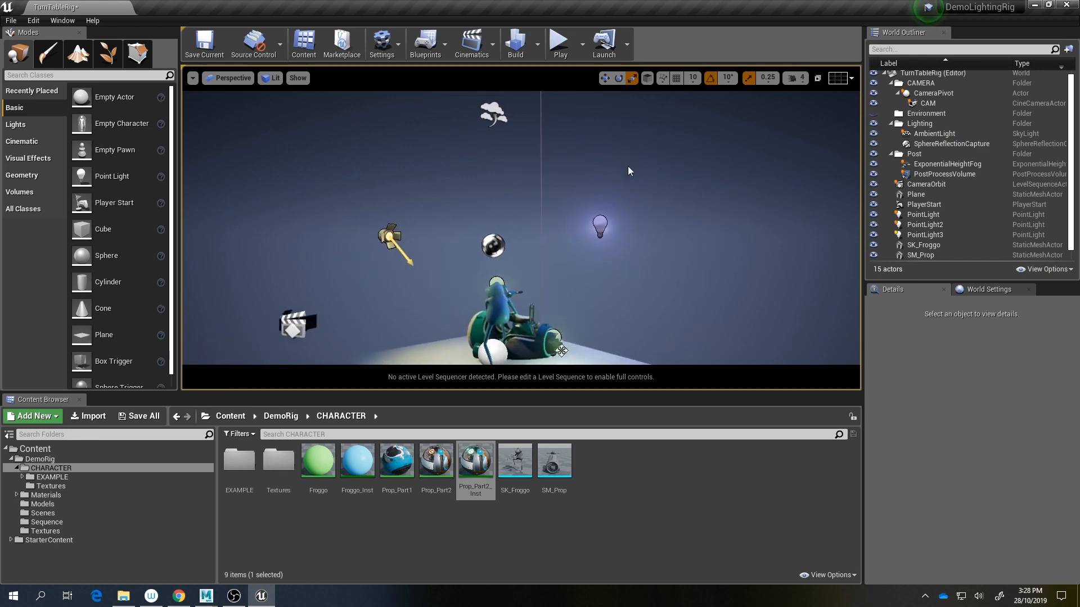
click(494, 114)
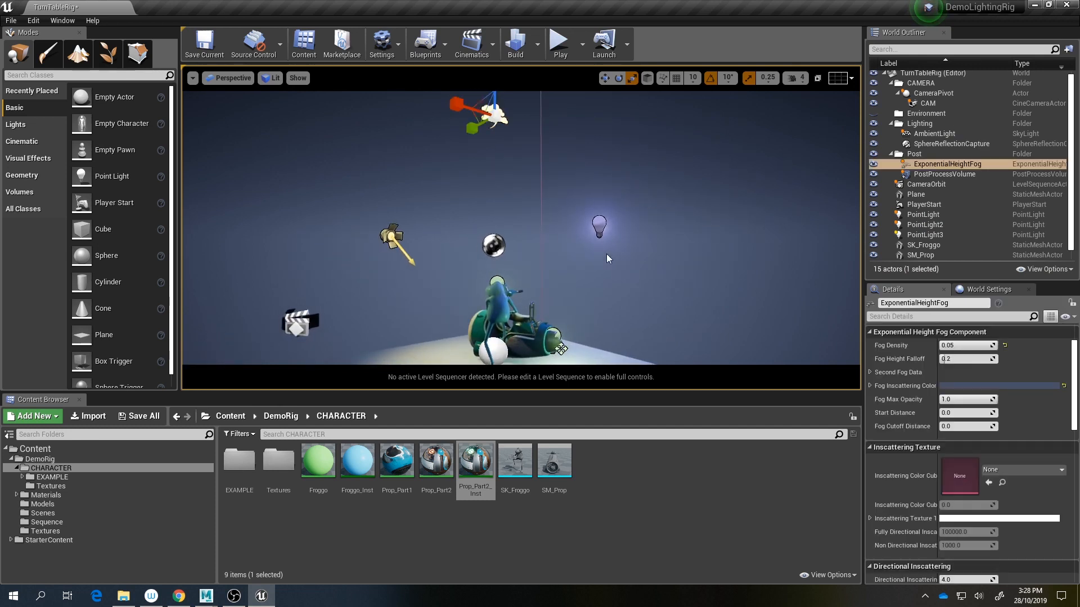
key(Delete)
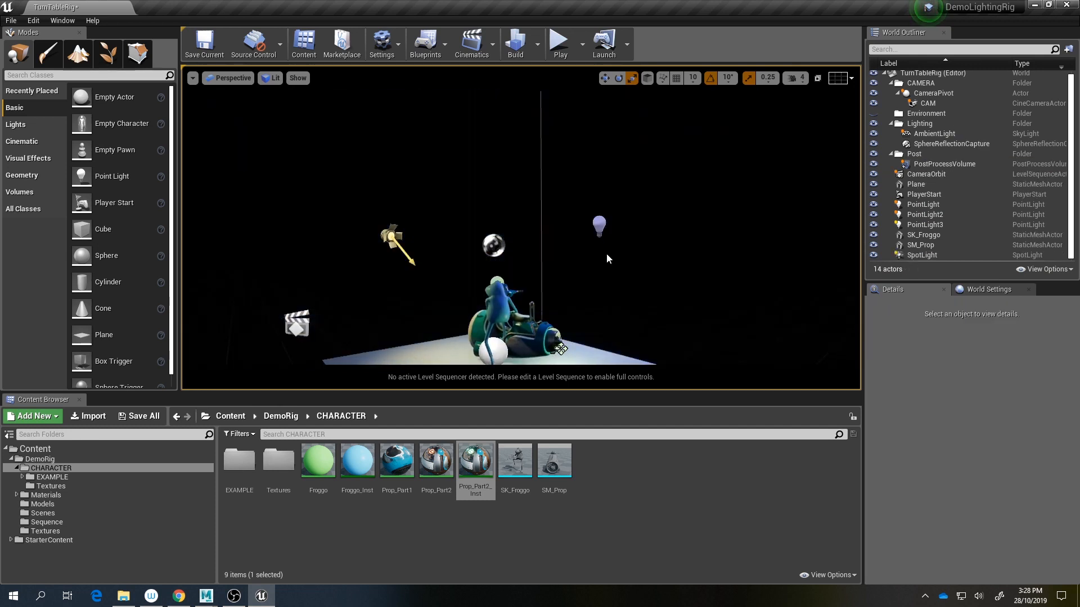
middle_drag(606, 254, 606, 296)
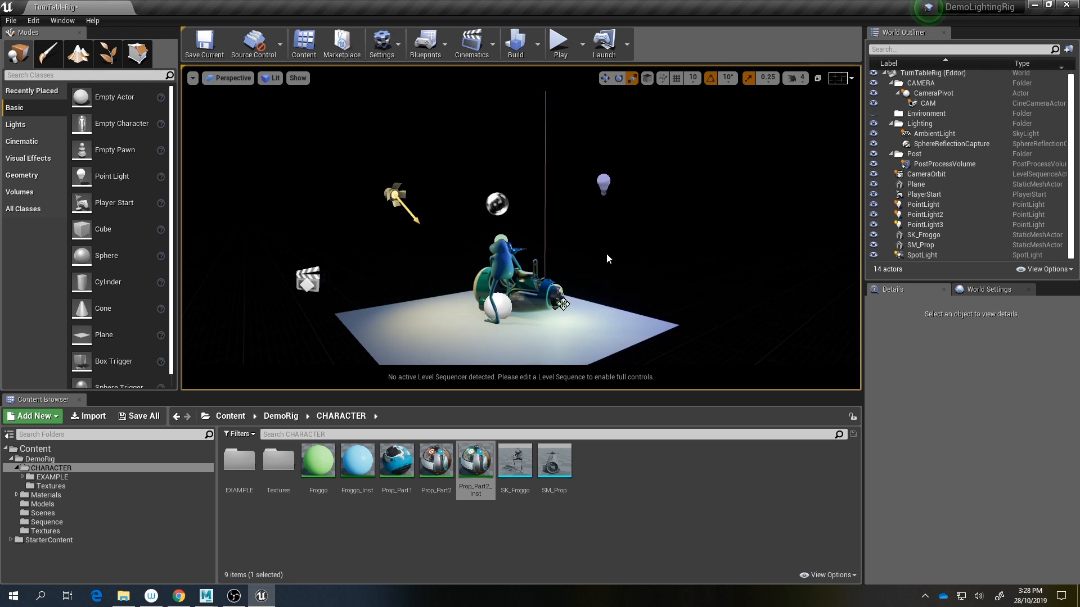
key(ctrl+z)
Step: Try a Fog Density of 1 on the exponential height fog in a turntable preview, and undo the change
drag(606, 254, 607, 220)
mouse_move(533, 230)
alt+mouse_down()
mouse_move(450, 230)
mouse_move(533, 230)
mouse_move(494, 230)
mouse_move(534, 247)
alt+mouse_up()
click(965, 345)
text(1)
key(Return)
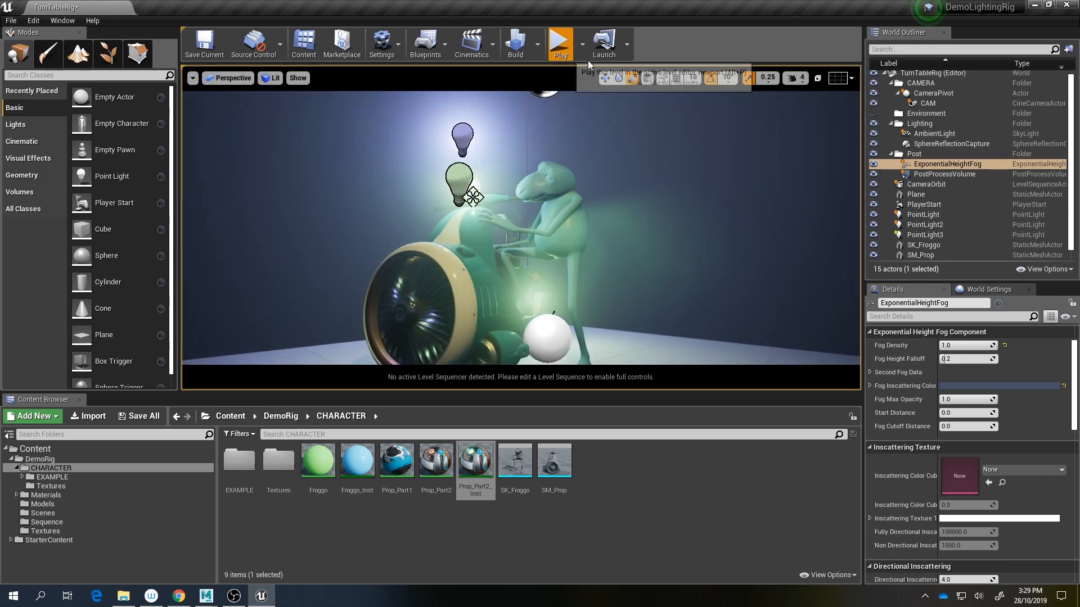
click(560, 43)
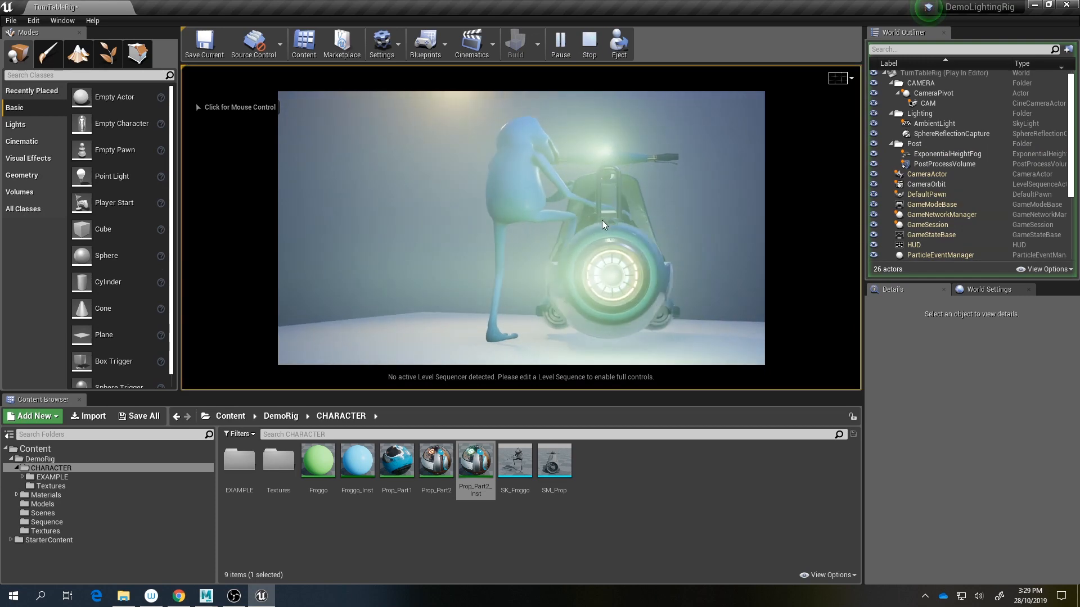
key(Escape)
key(ctrl+z)
Step: Change the exponential height fog's Fog Inscattering Color to dark green and preview the turntable
right_drag(618, 226, 618, 168)
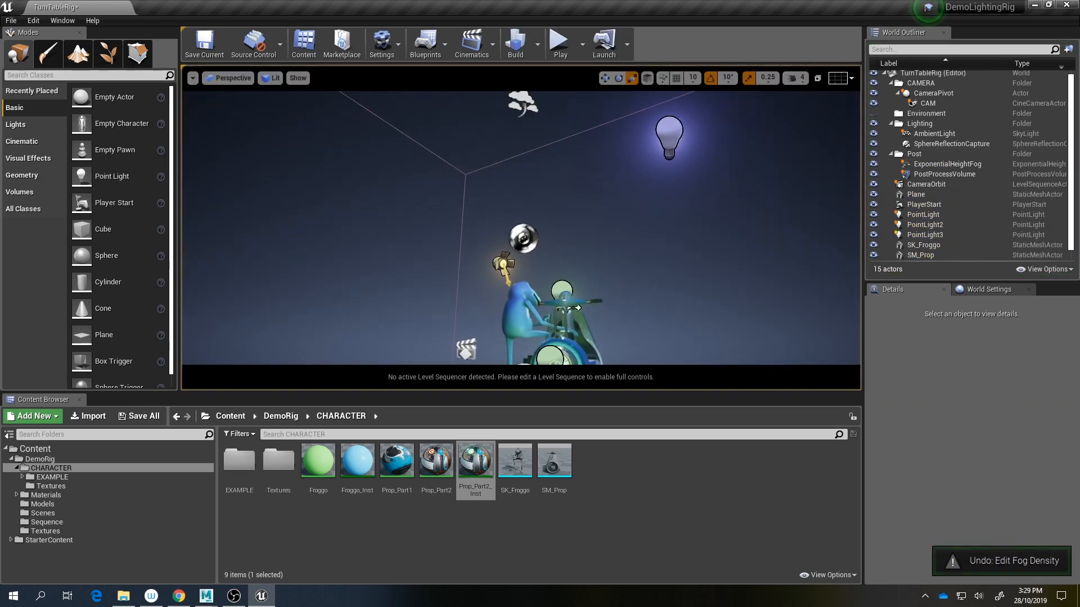
double_click(947, 163)
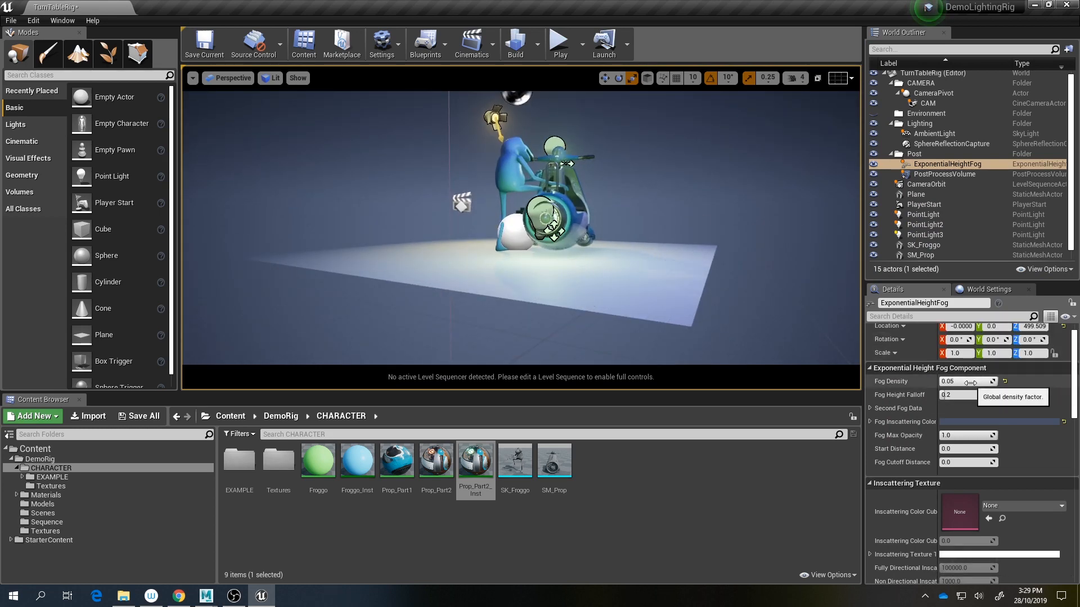
click(964, 421)
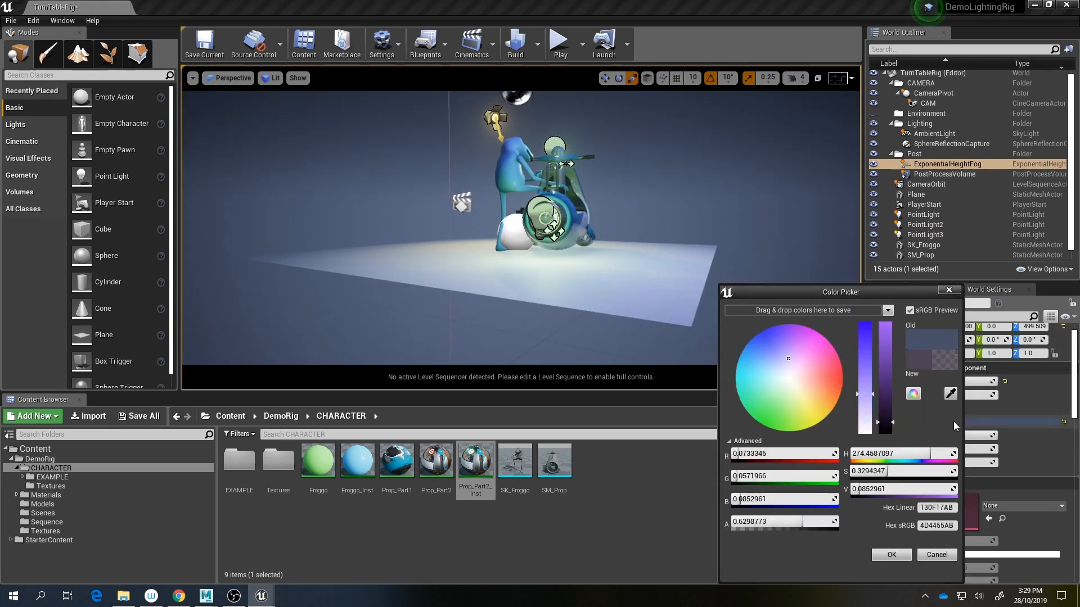
drag(761, 356, 773, 409)
click(891, 554)
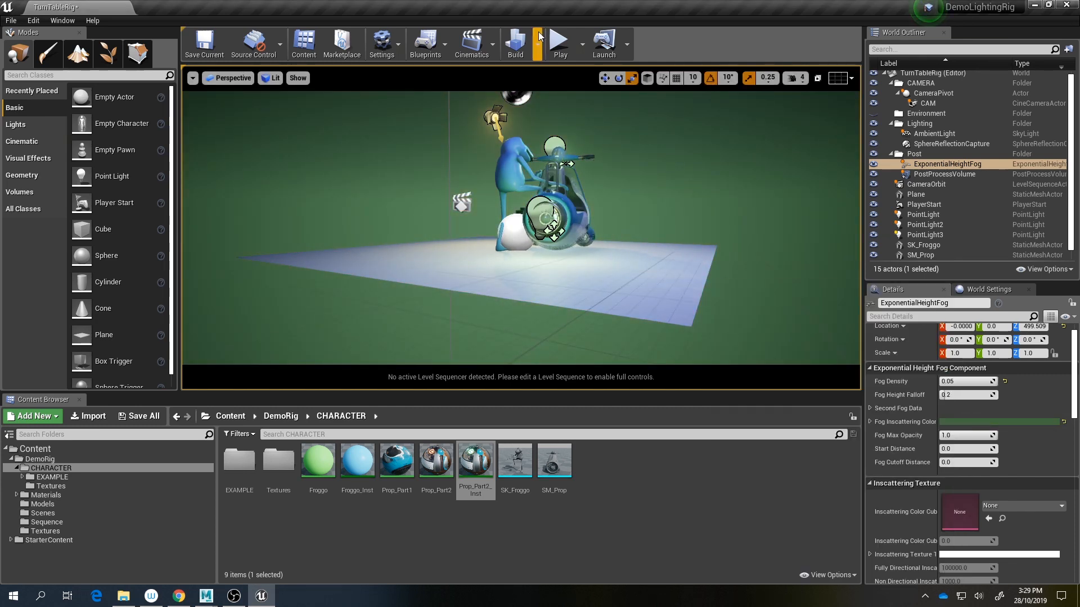
click(585, 61)
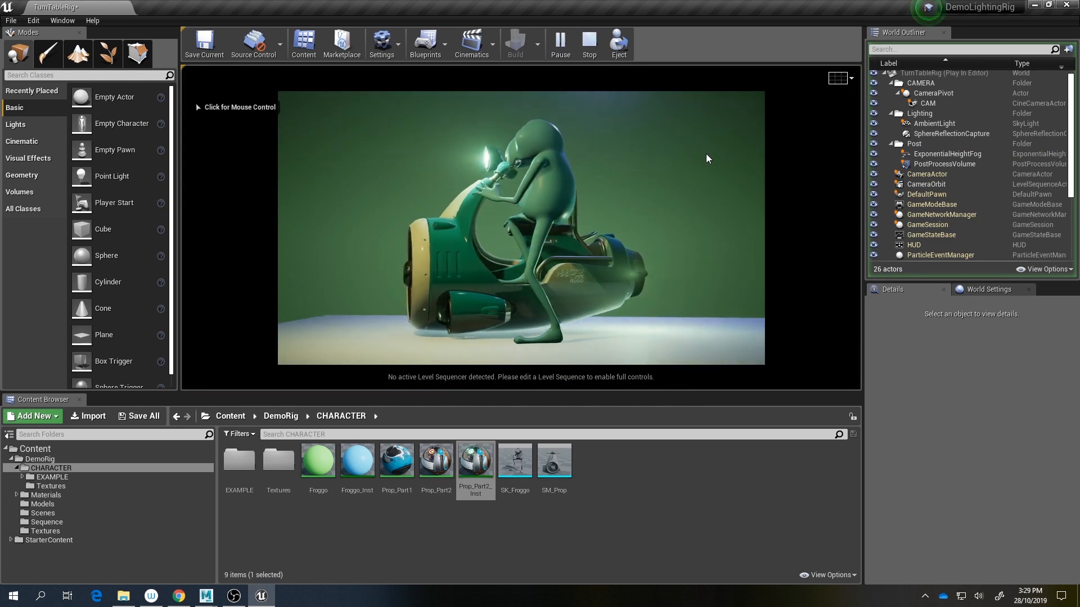
key(Escape)
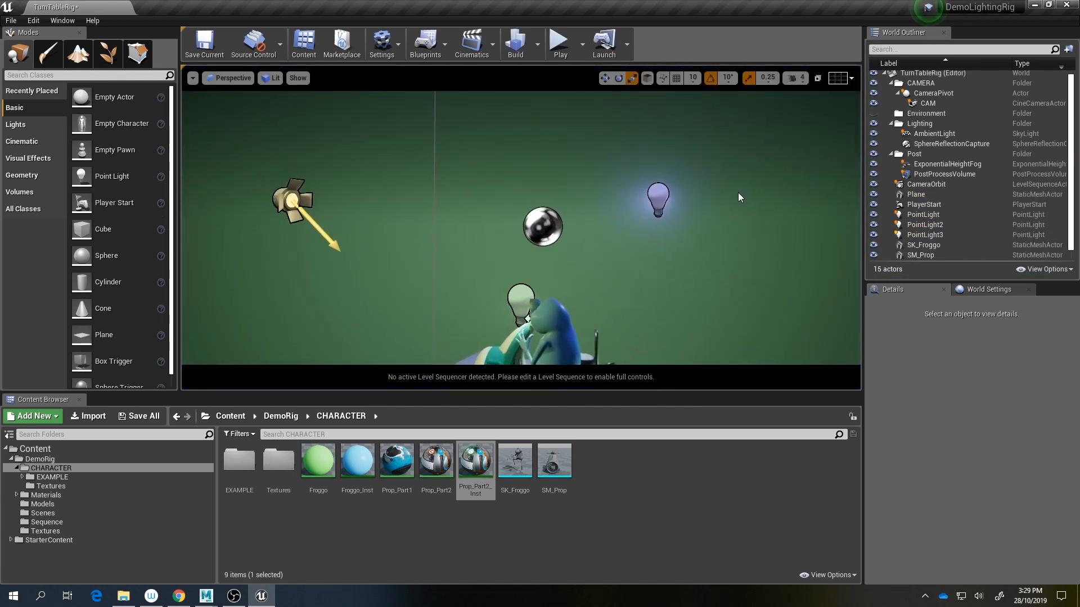
Step: Try a Volumetric Scattering Intensity of 100 on PointLight3, the bluish light above the scene
right_drag(726, 137, 726, 136)
click(666, 167)
key(f)
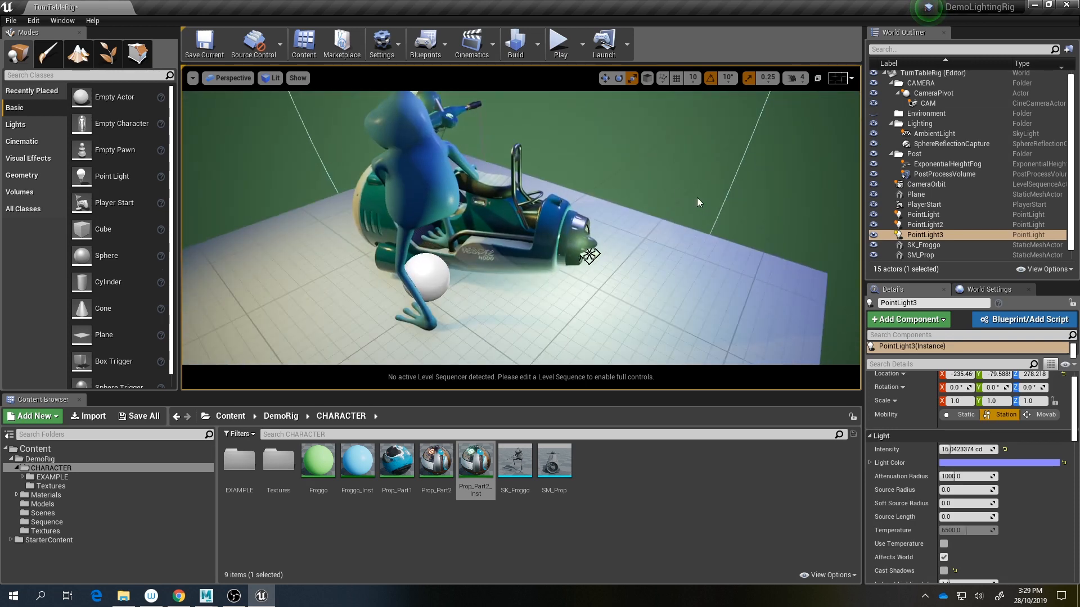
right_drag(696, 210, 696, 210)
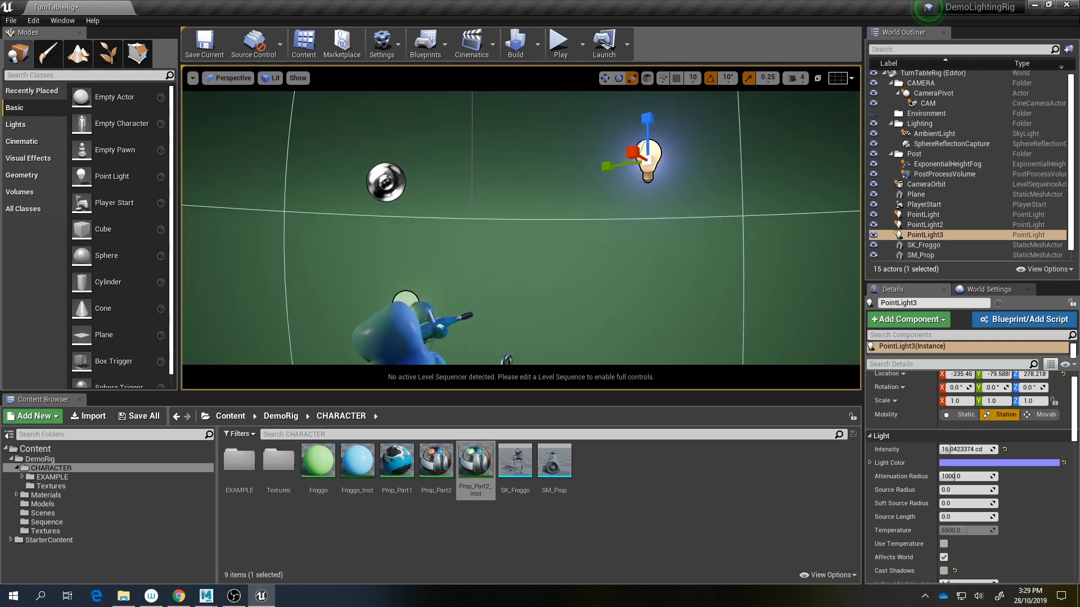
key(Escape)
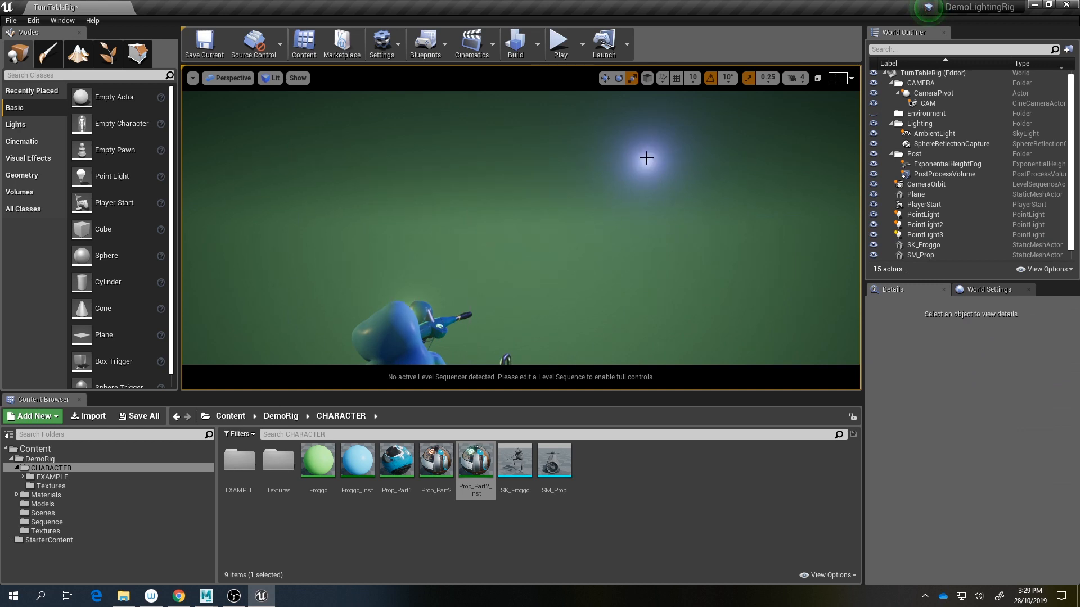
click(645, 164)
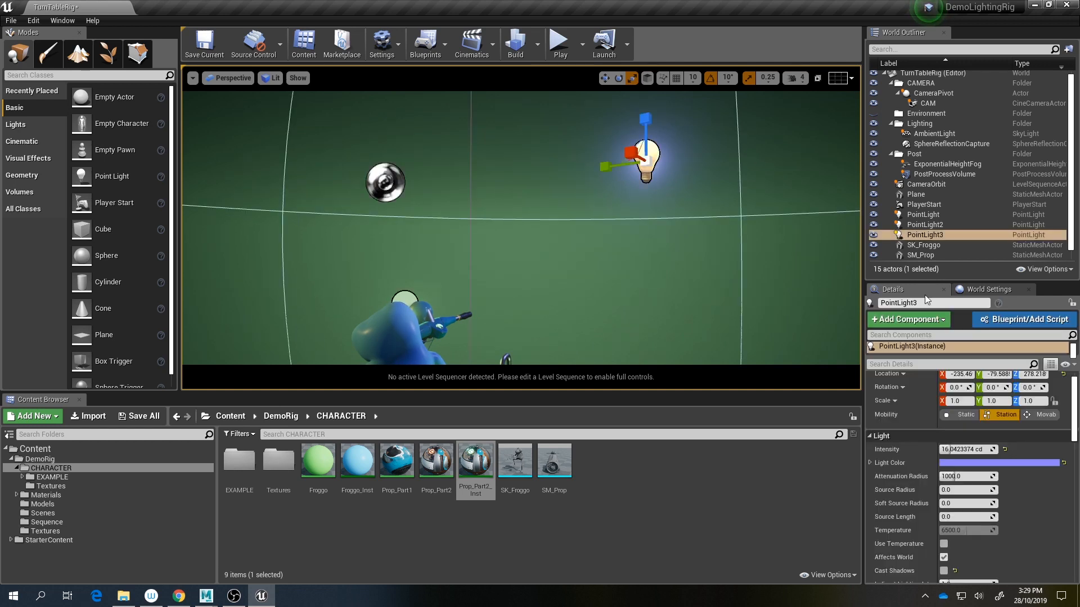
scroll(951, 458, down, 1)
scroll(950, 459, down, 2)
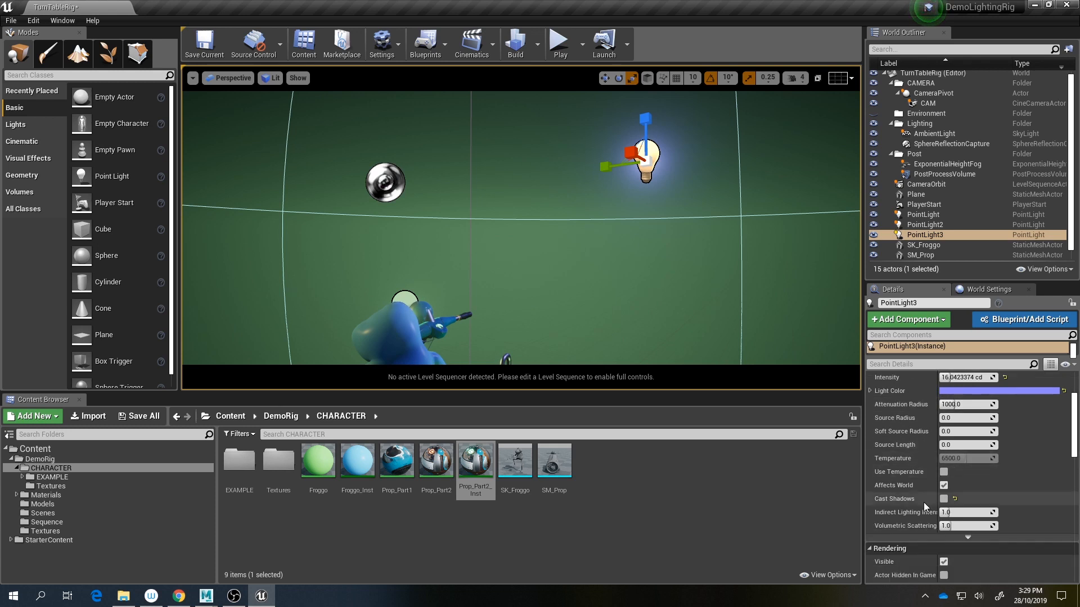
click(944, 525)
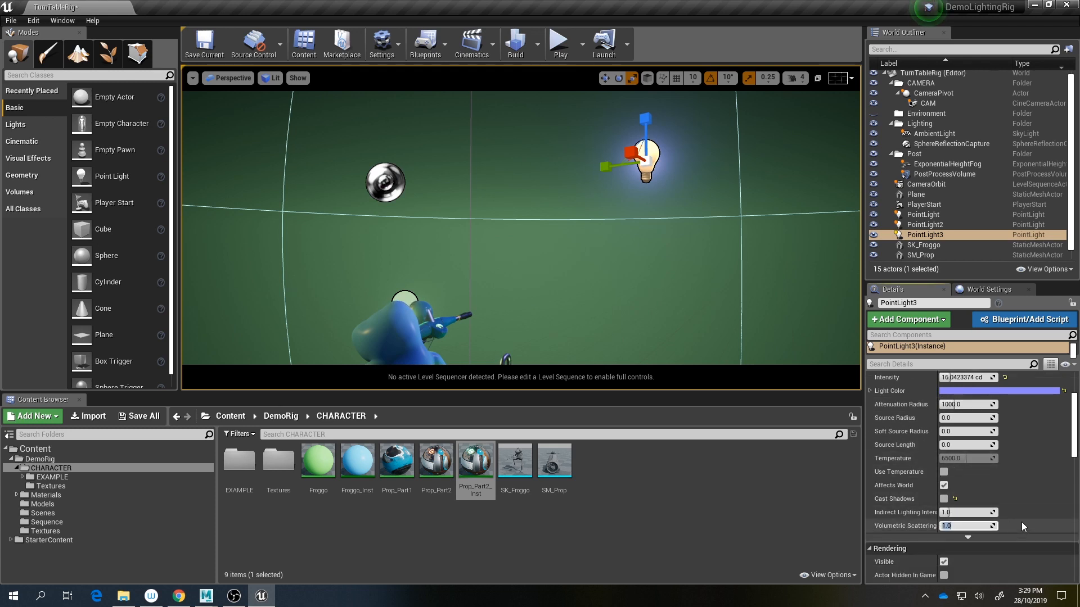
text(100)
key(Return)
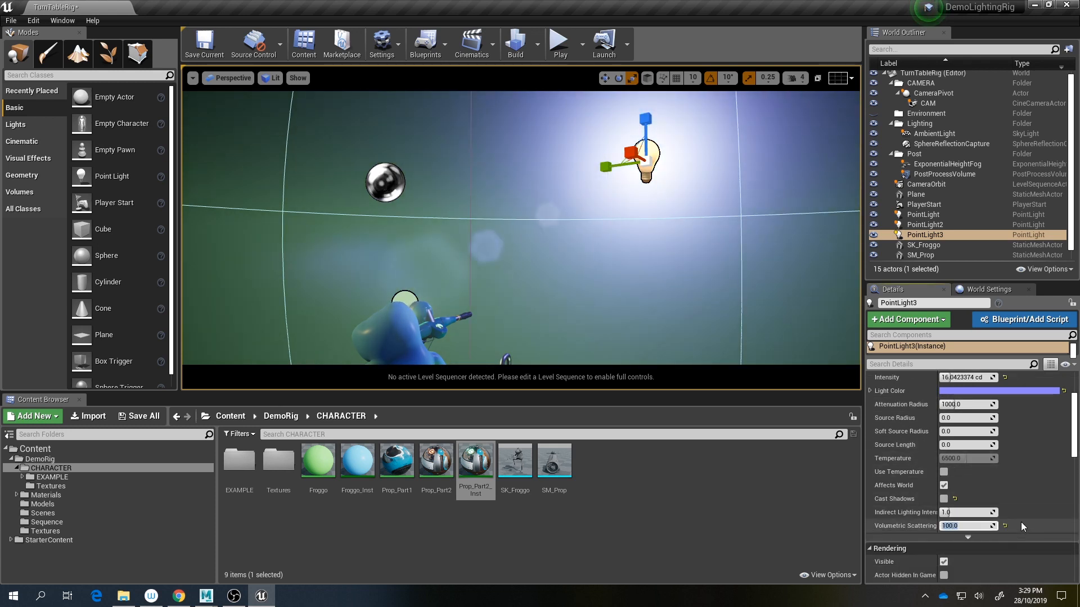
click(580, 204)
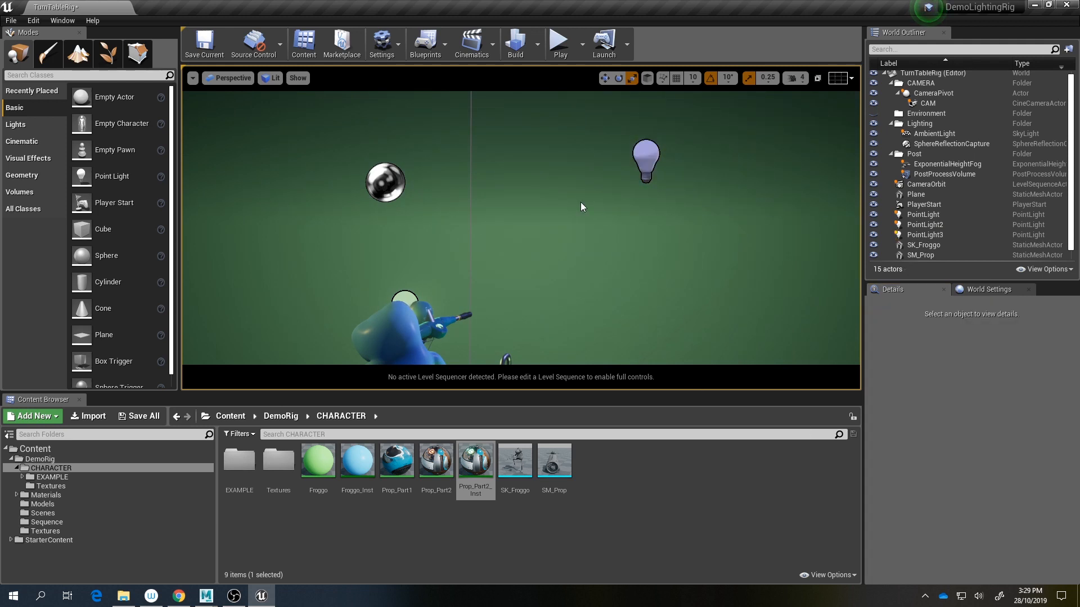
Step: Set the warm spot light's Volumetric Scattering Intensity to 20
key(g)
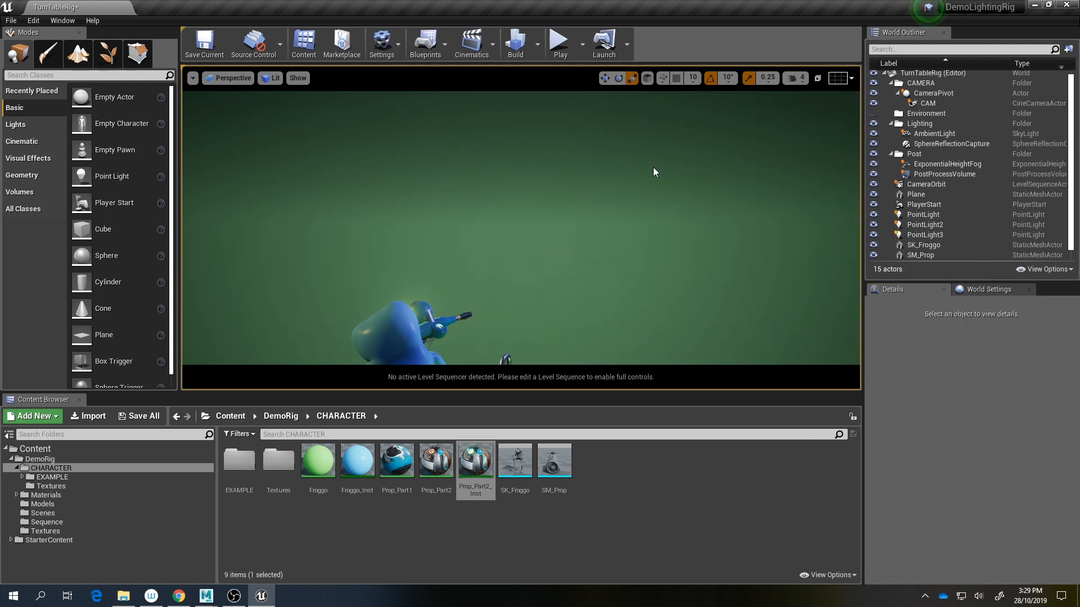
mouse_move(653, 168)
alt+mouse_down()
mouse_move(653, 31)
mouse_move(648, 145)
mouse_move(662, 168)
alt+mouse_up()
key(g)
key(w)
right_drag(662, 169, 703, 211)
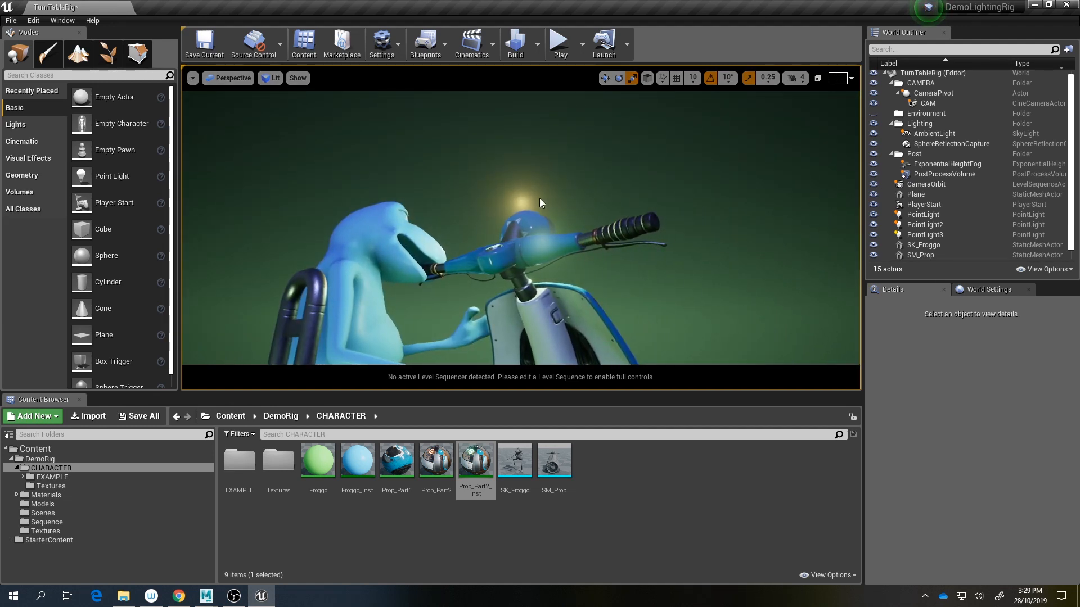
right_drag(539, 197, 564, 199)
click(562, 199)
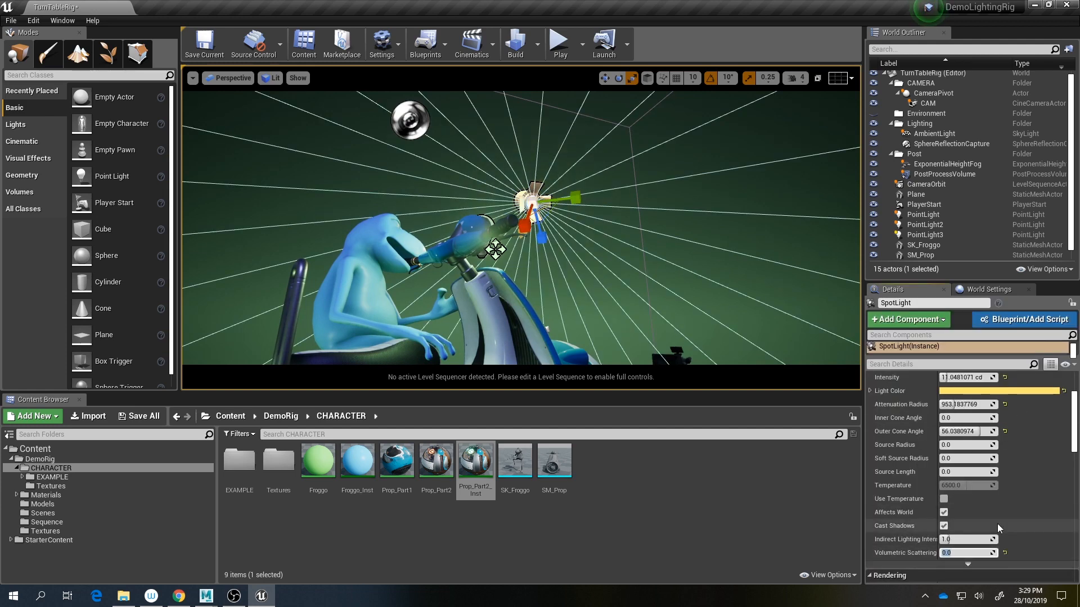
text(20)
key(Return)
right_drag(561, 238, 568, 242)
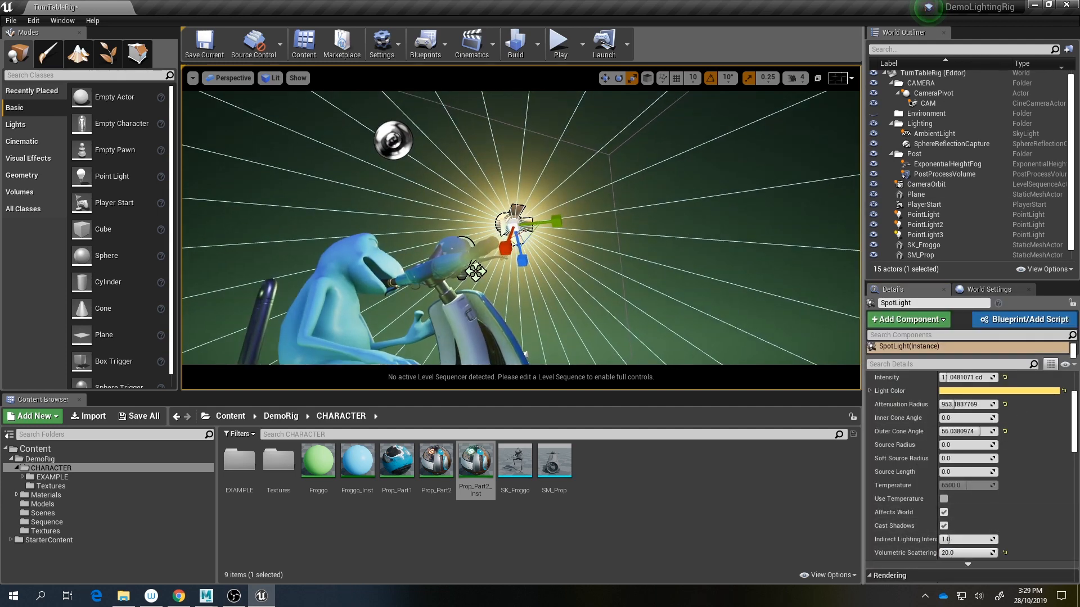
Step: Inspect the spot light's glow without editor icons and play a turntable preview of the scene
key(g)
right_drag(475, 271, 568, 253)
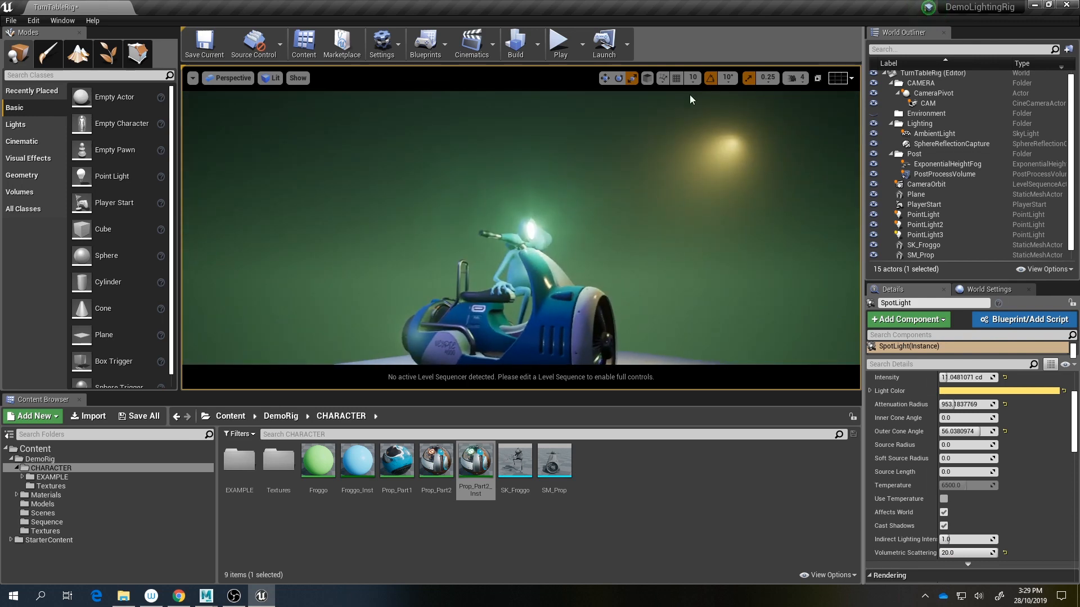
click(563, 44)
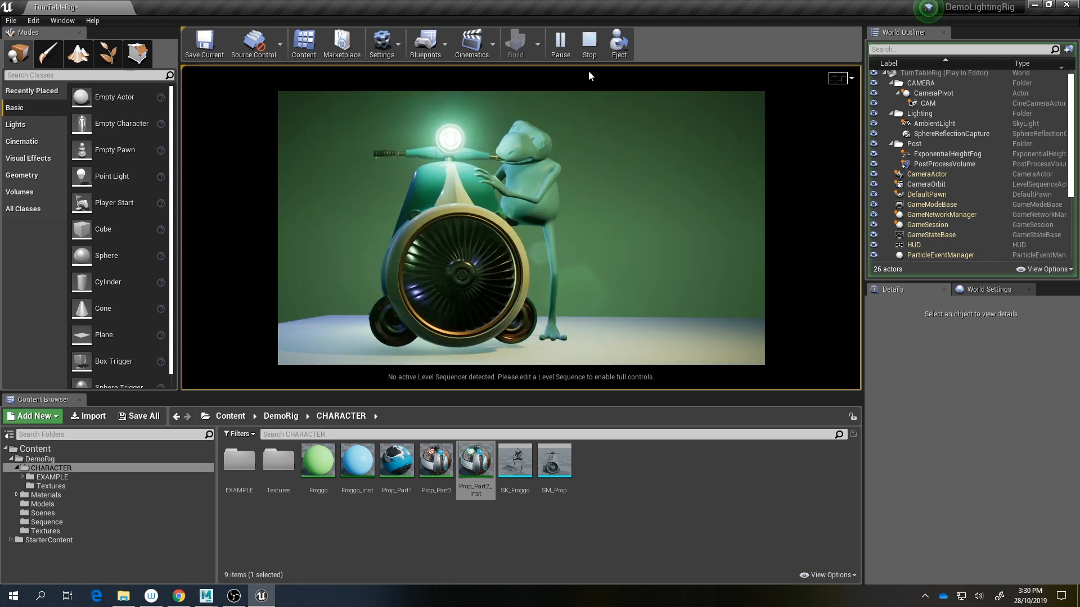
click(588, 46)
Step: Change the Tint of the frog's Froggo_Inst material instance to orange, sRGB hex EC815EFF, and save the material
click(529, 212)
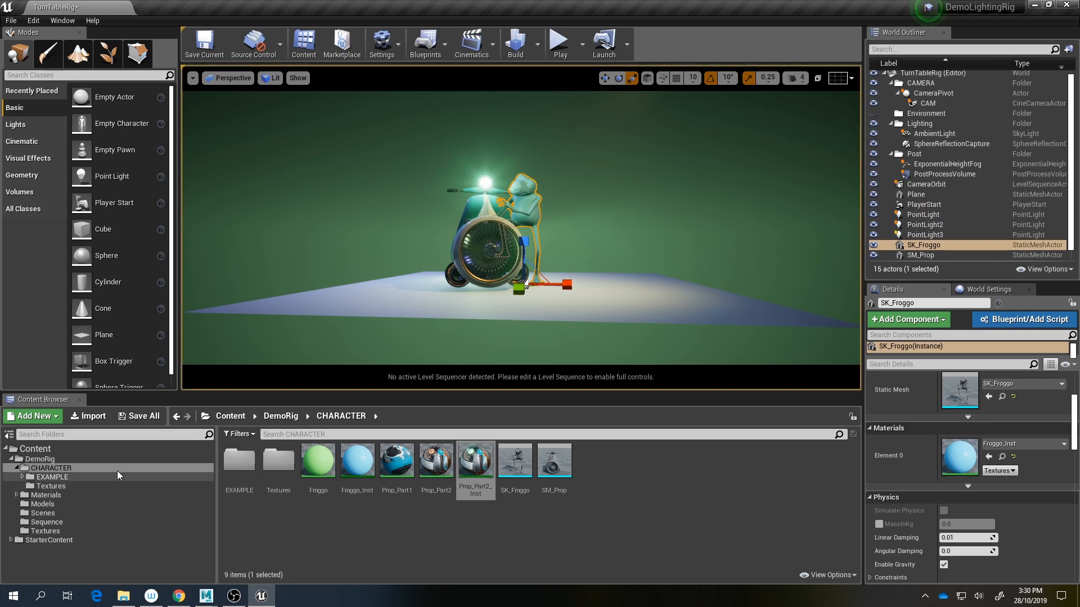
double_click(357, 462)
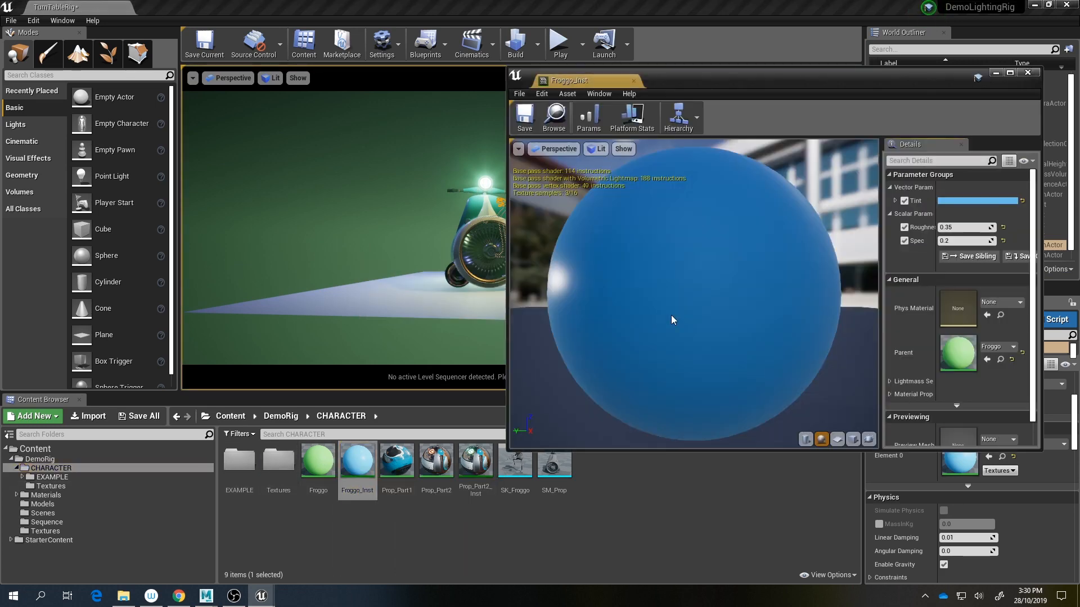
click(991, 200)
click(820, 287)
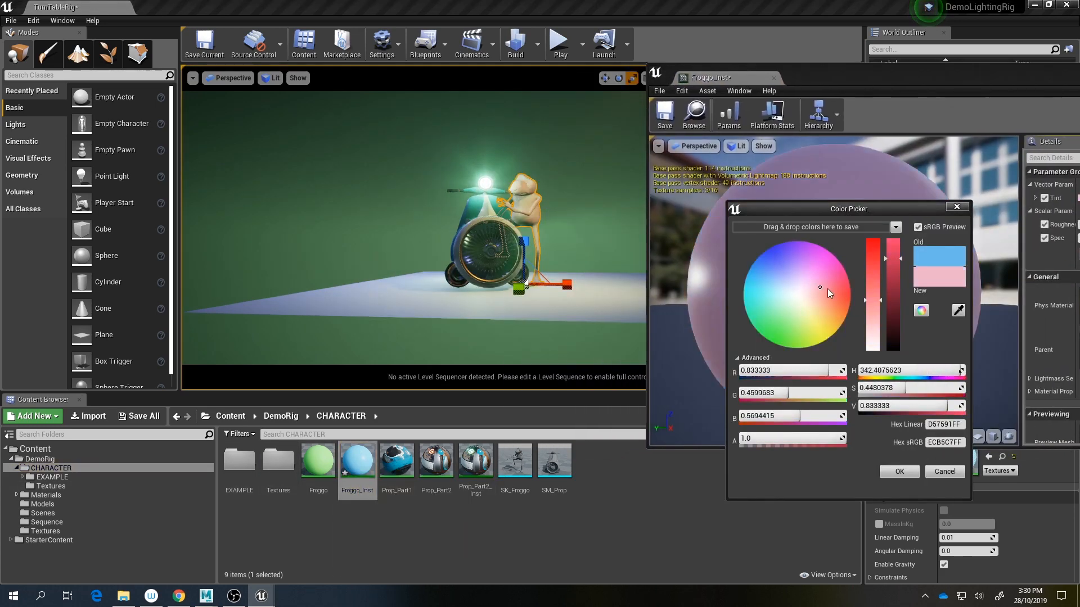
drag(828, 288, 842, 302)
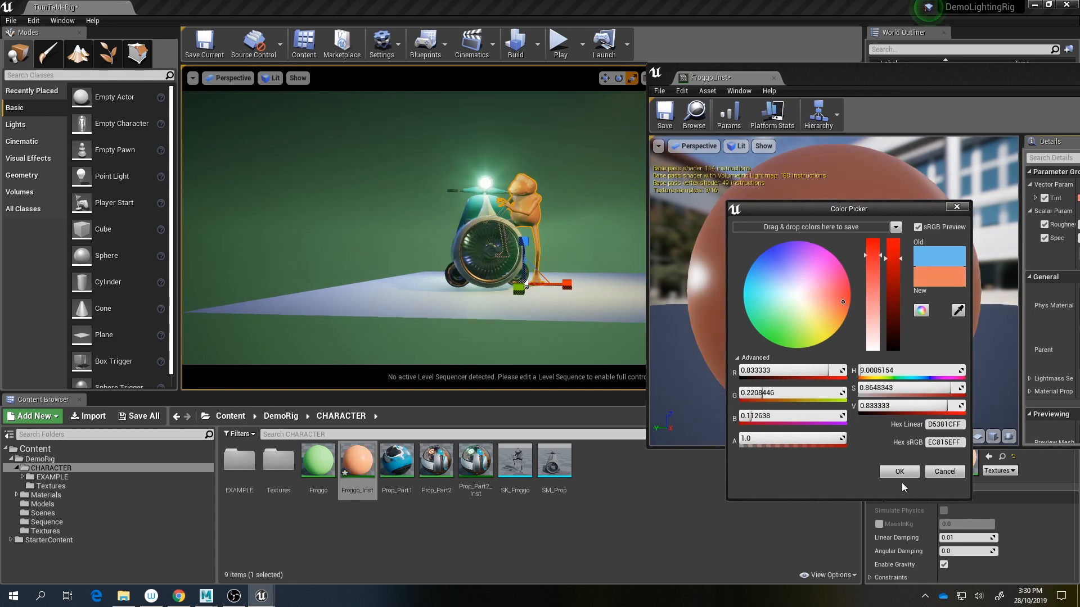
click(900, 472)
click(667, 126)
click(602, 132)
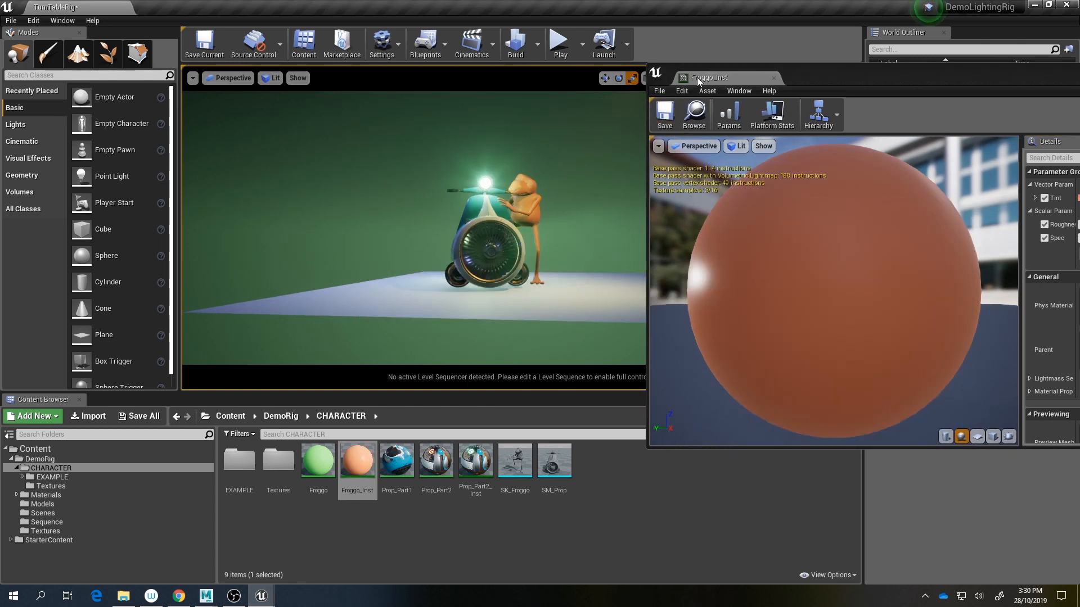
middle_click(698, 77)
Step: Save the TurnTableRig level and view the orange frog and scooter from a closer angle
right_drag(601, 218, 563, 220)
alt+drag(633, 173, 596, 180)
alt+drag(710, 173, 641, 175)
key(ctrl+s)
alt+middle_drag(708, 166, 706, 188)
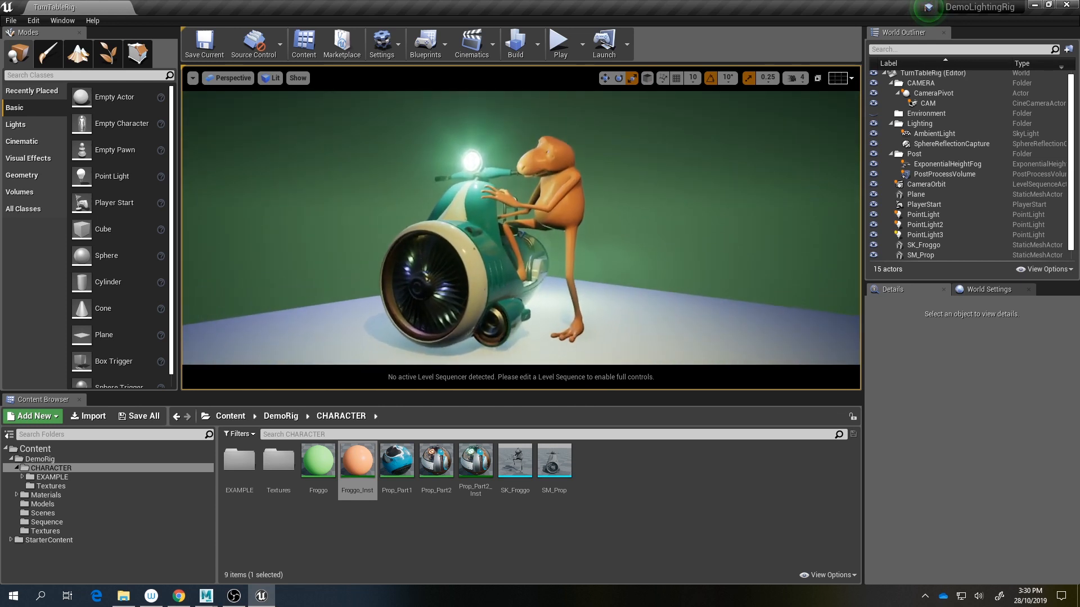
alt+drag(707, 167, 695, 167)
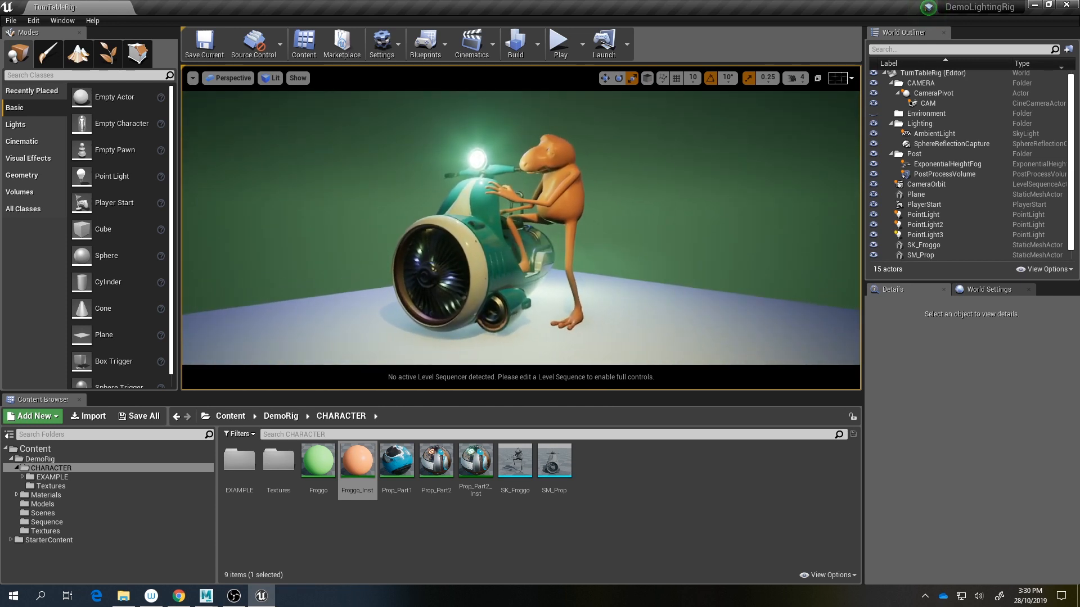
Step: Select the PostProcessVolume, enlarge its details area and expand its Bloom settings
click(943, 170)
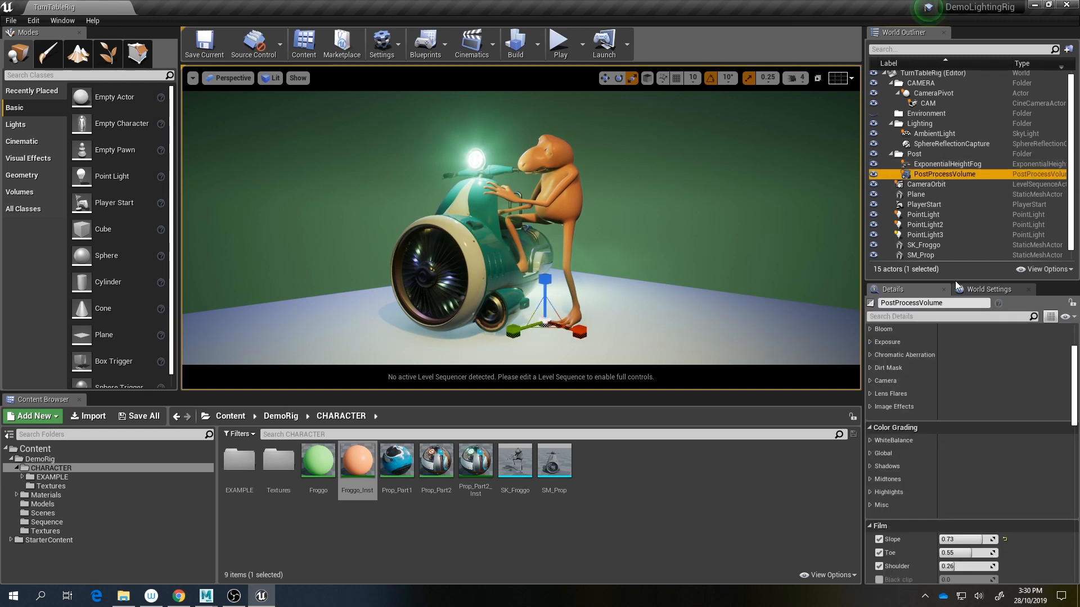
drag(954, 280, 955, 174)
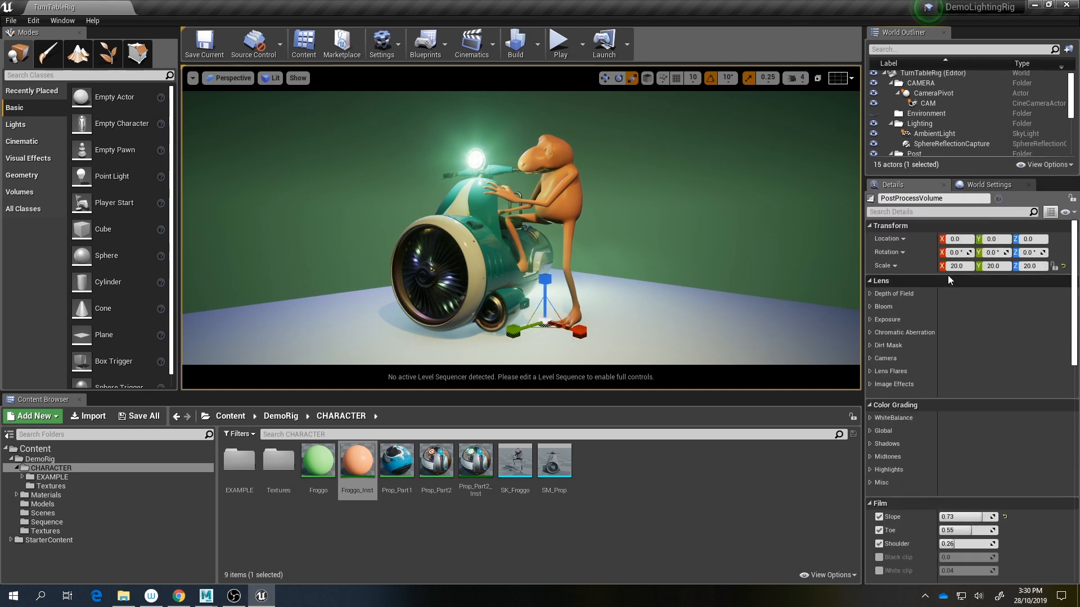
click(872, 307)
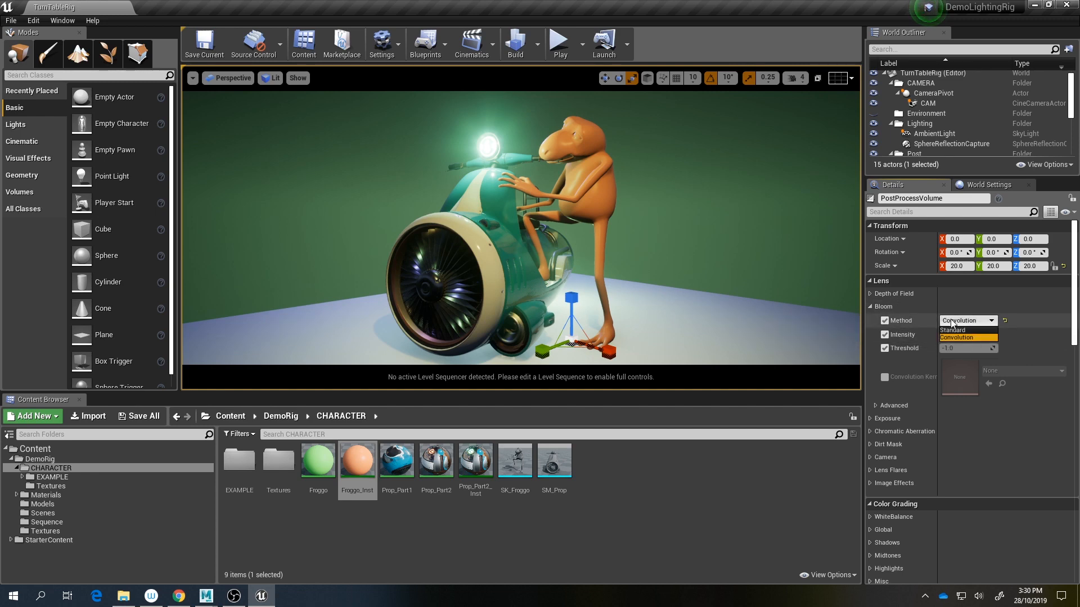
Step: Try the Standard bloom method with an Intensity of about 4.27 on the PostProcessVolume, and undo the changes
click(952, 330)
mouse_move(952, 333)
mouse_down()
mouse_move(995, 349)
mouse_move(952, 350)
mouse_up()
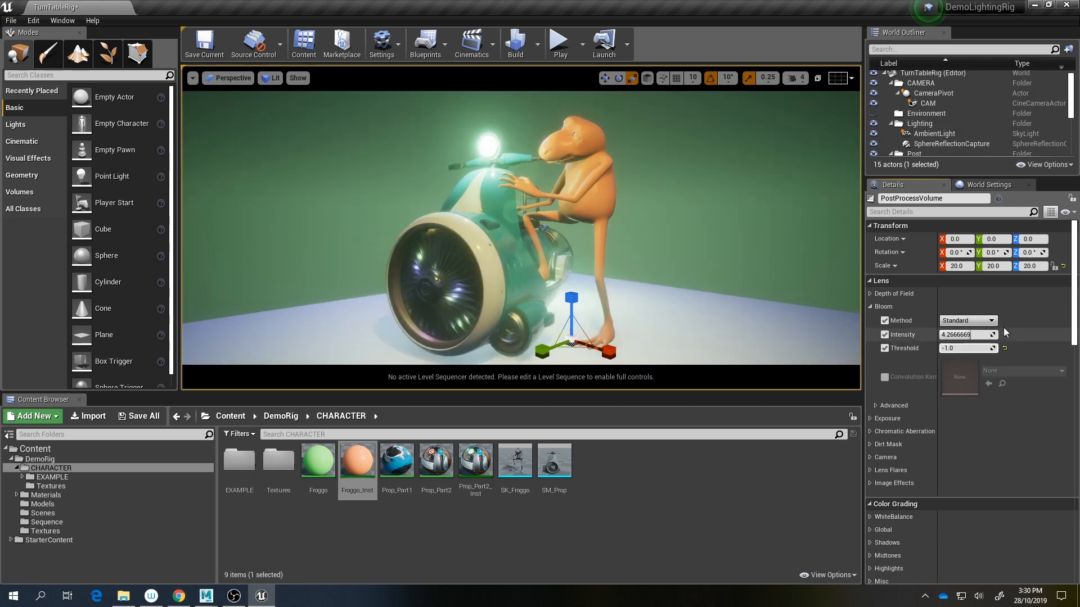
key(ctrl+z)
key(ctrl+z)
key(ctrl+z)
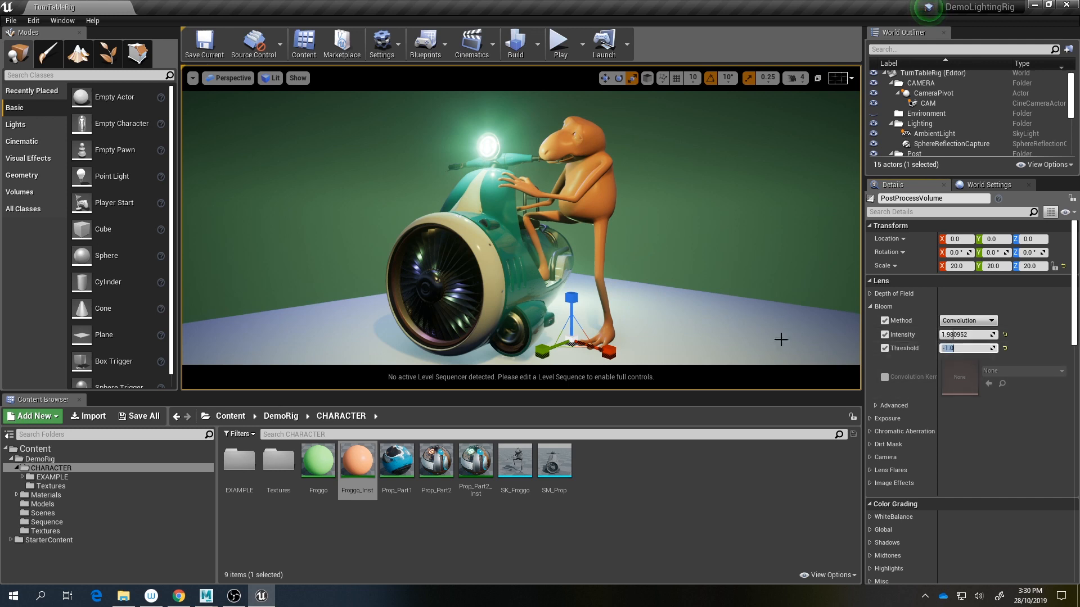
Step: Compare the Standard and Convolution bloom methods by switching between them, ending on Convolution
click(957, 325)
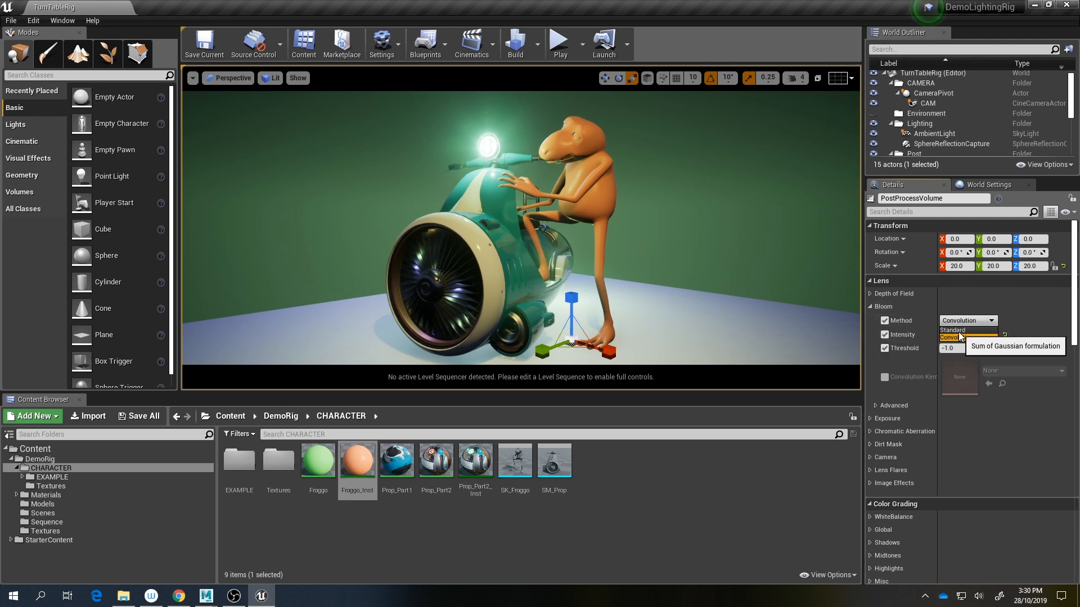
click(952, 330)
click(956, 334)
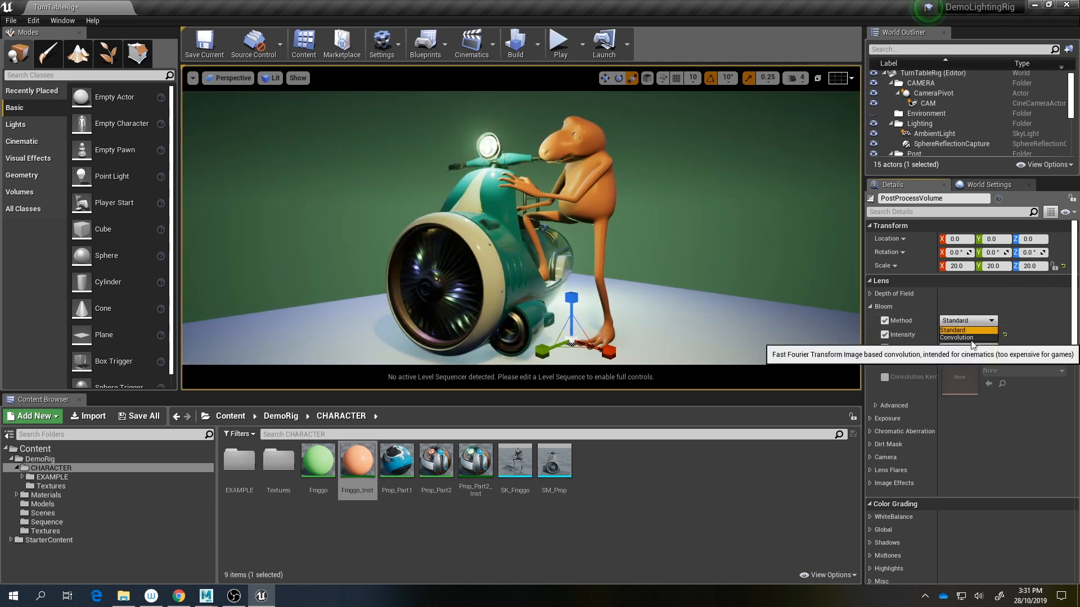
click(965, 321)
click(956, 339)
click(965, 321)
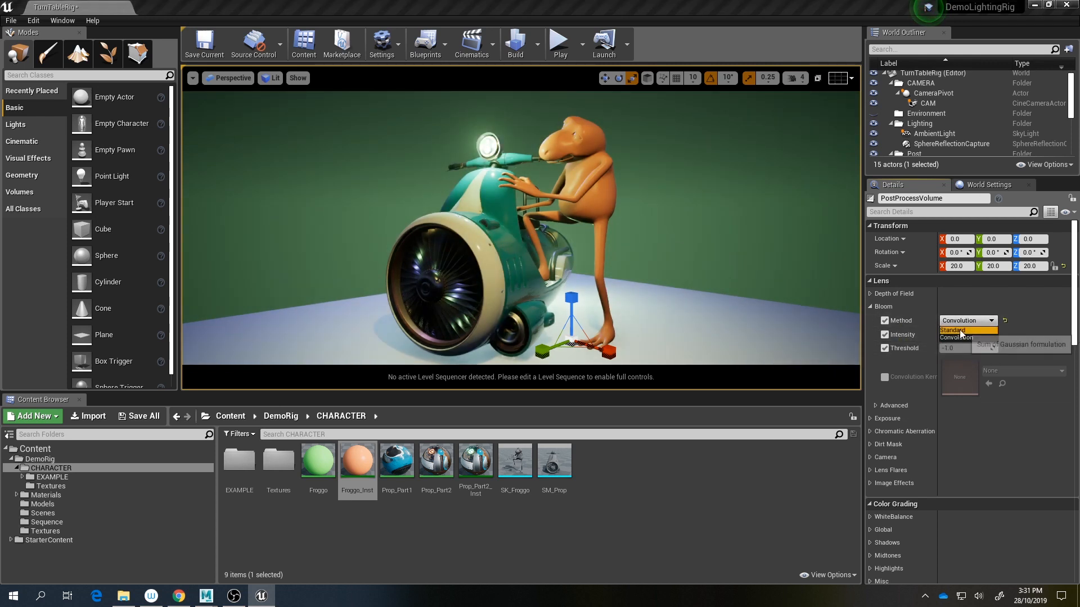
click(956, 330)
click(959, 335)
click(964, 320)
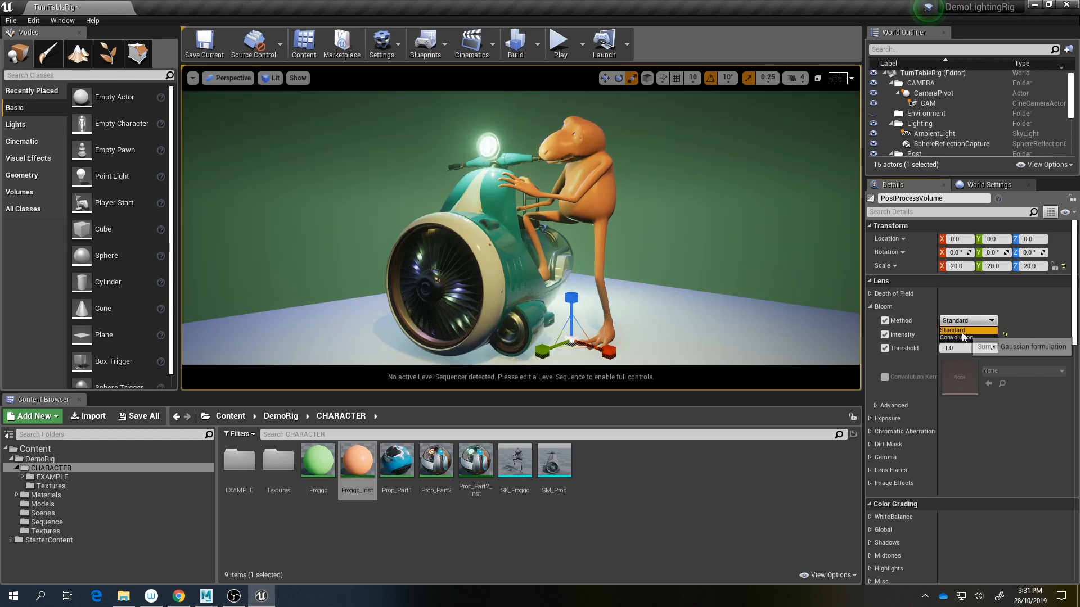
click(956, 339)
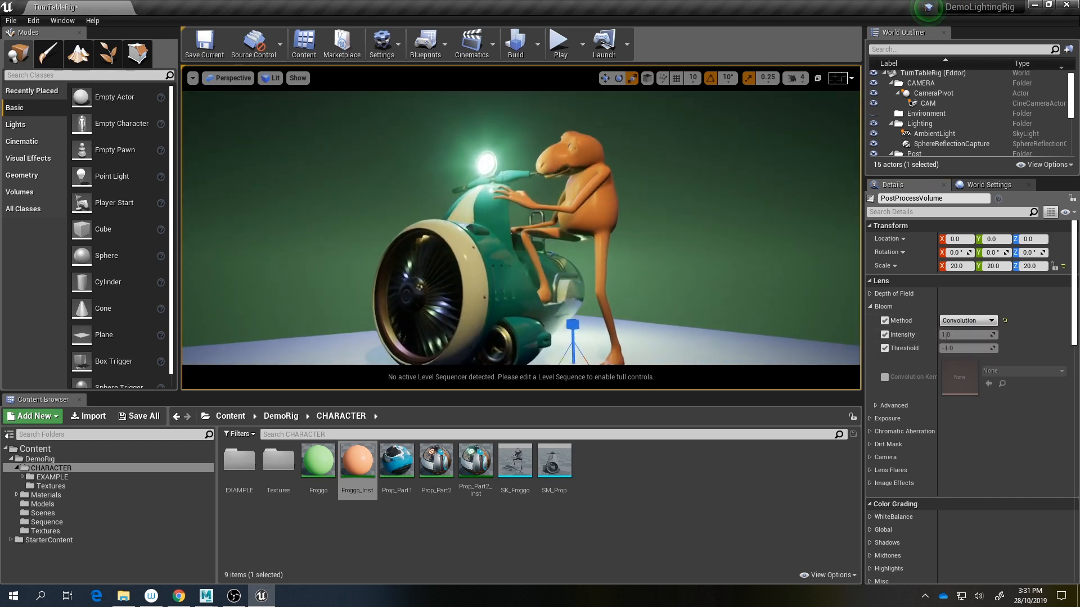
Step: Try a Max Brightness of 1 in the PostProcessVolume's Exposure settings, and set it to 0.5
click(870, 306)
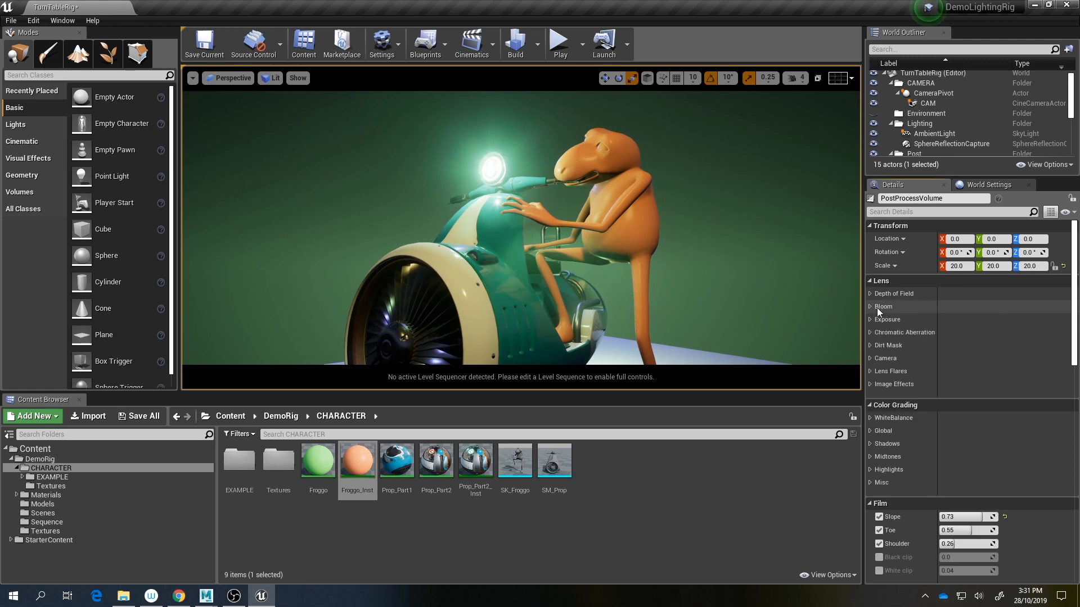
click(870, 320)
drag(959, 419, 962, 418)
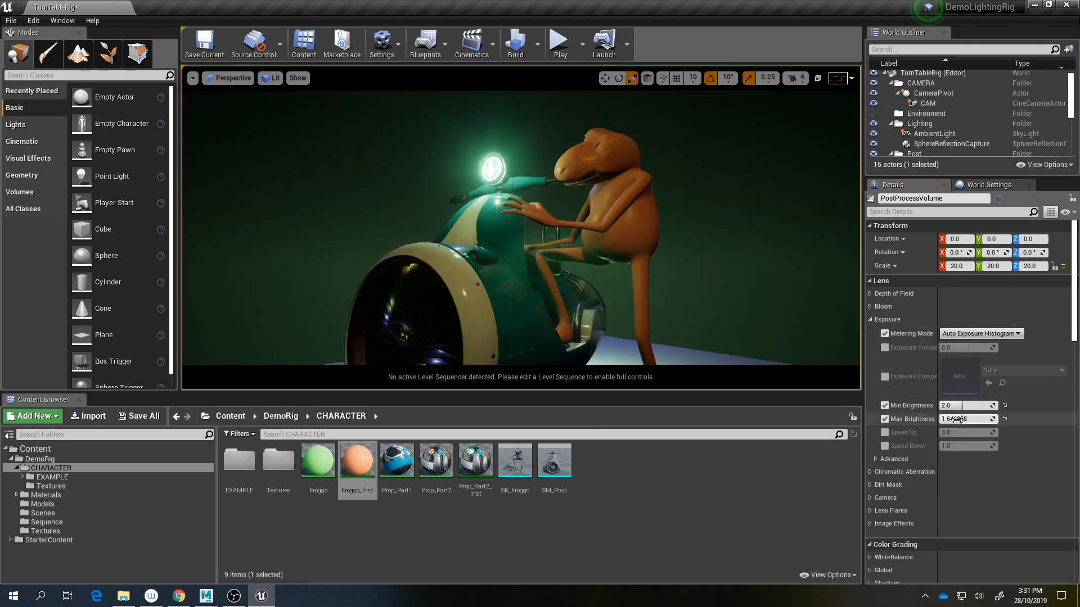
text(1)
key(Return)
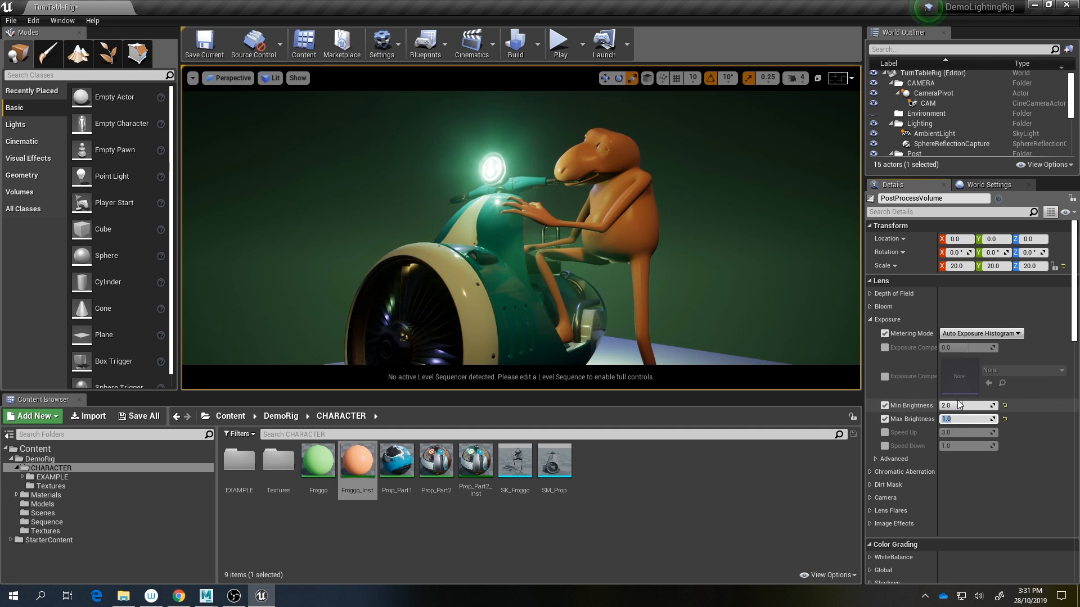
text(0.5)
key(Return)
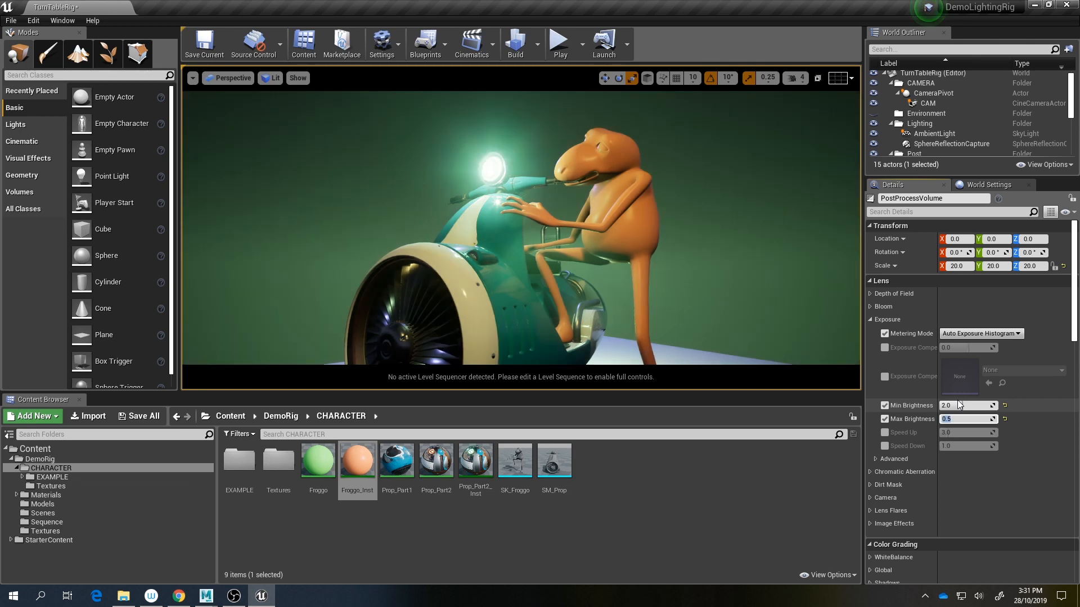
Step: Try a Chromatic Aberration Intensity of 5 in the PostProcessVolume's Lens settings, and set it to 0.05
mouse_move(703, 229)
alt+mouse_down()
mouse_move(652, 225)
mouse_move(686, 225)
alt+mouse_up()
right_drag(686, 225, 696, 239)
click(870, 320)
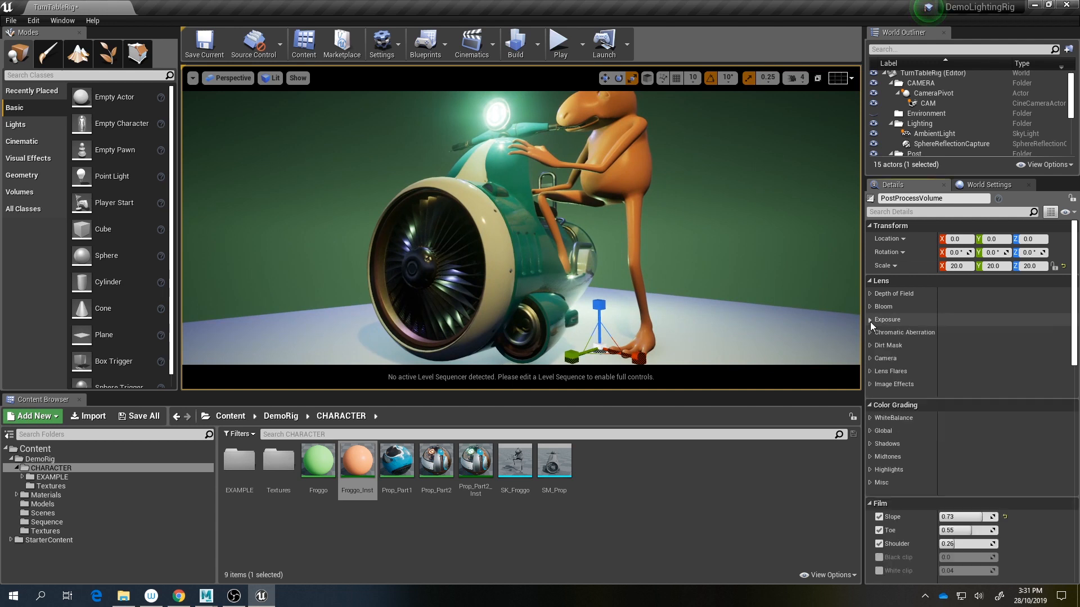
click(870, 332)
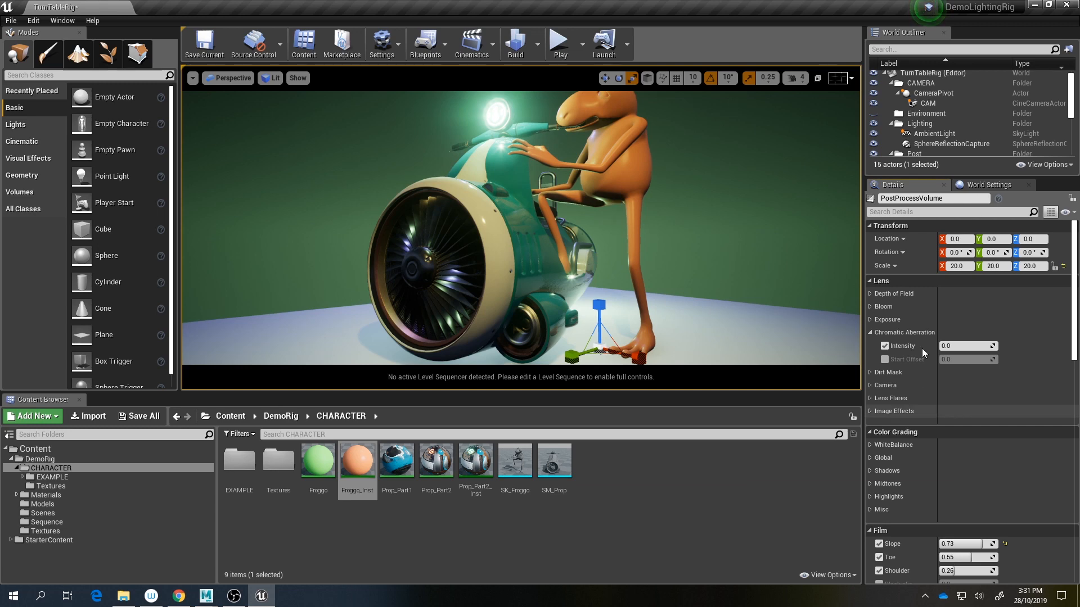
drag(943, 346, 996, 346)
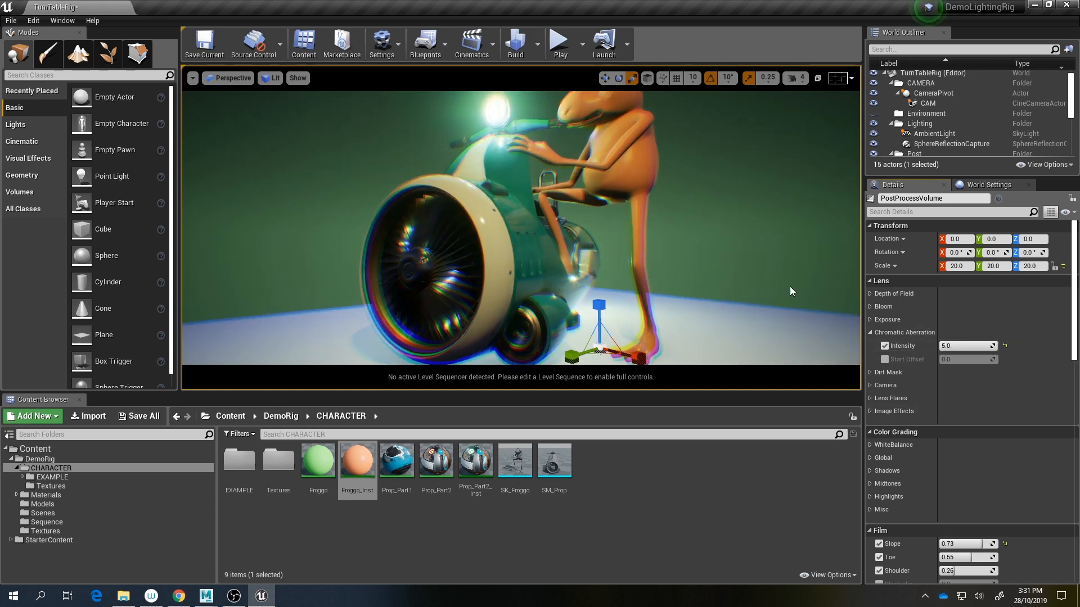
alt+drag(767, 299, 572, 256)
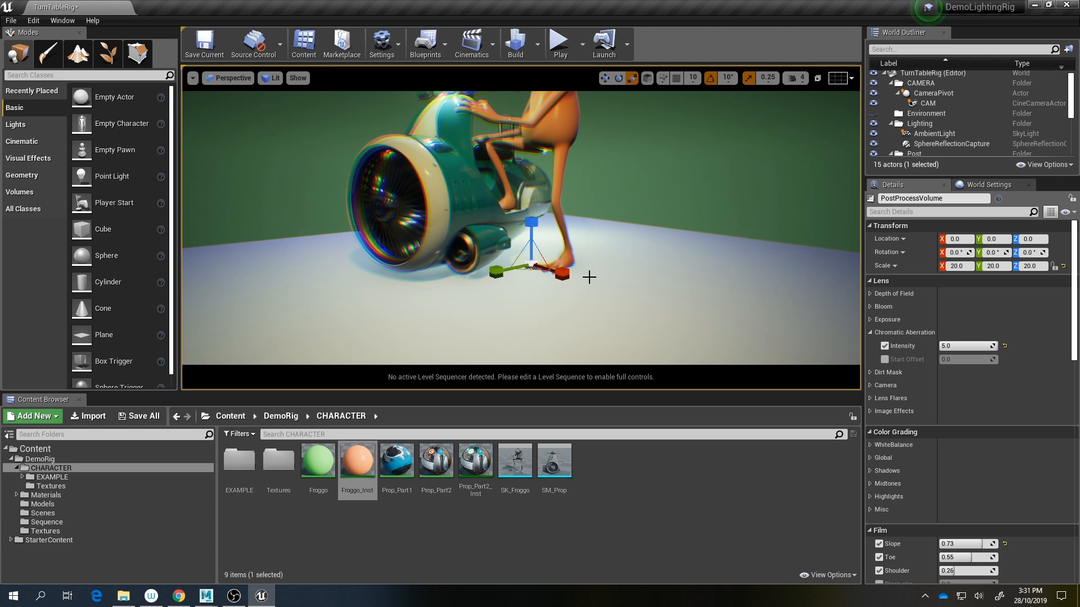
click(969, 347)
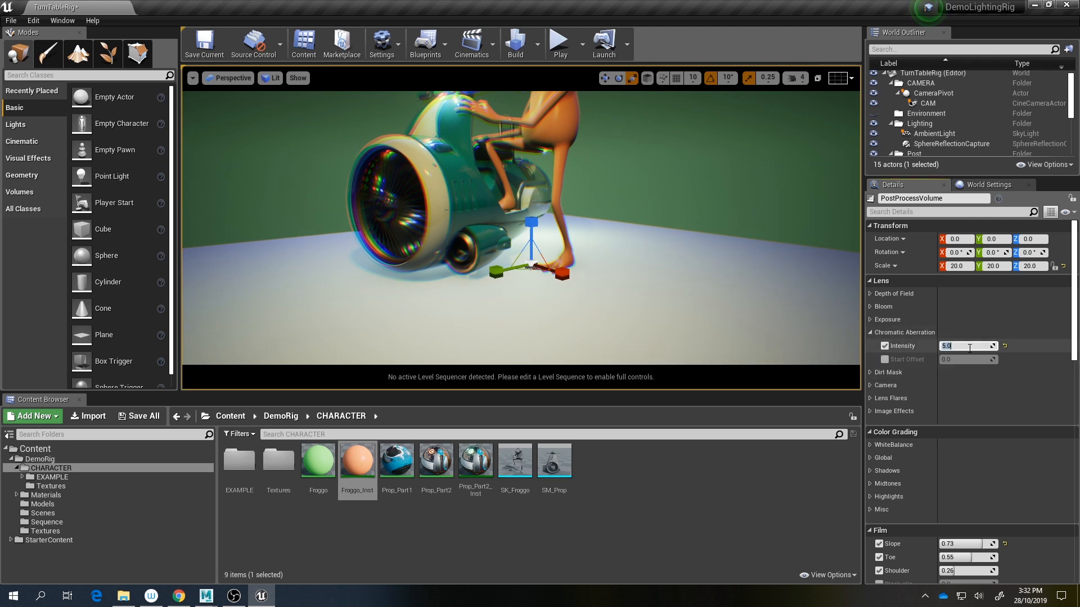
text(0.05)
key(Return)
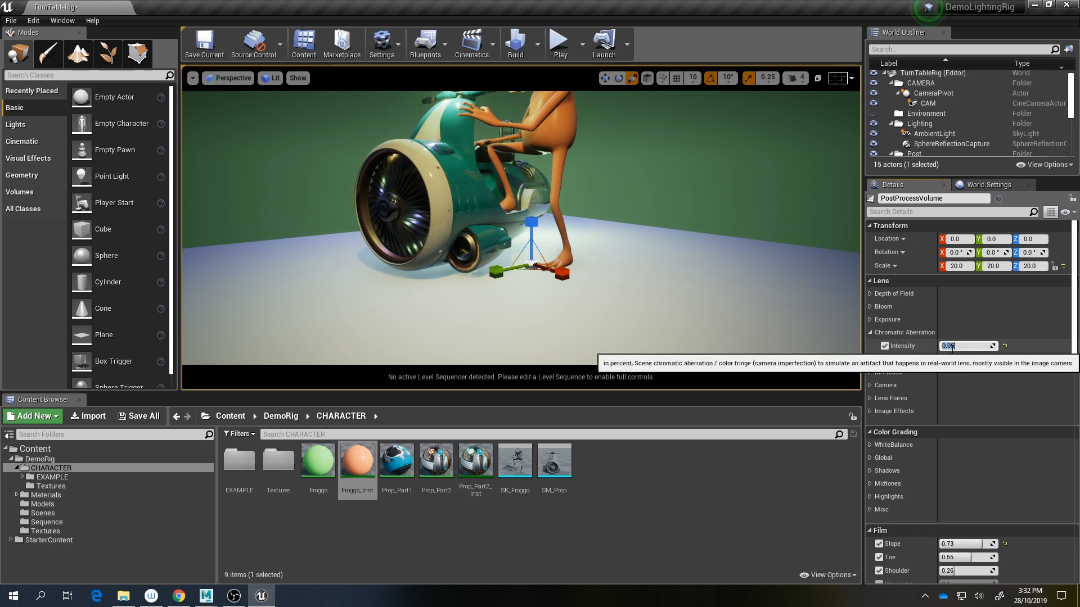
click(869, 333)
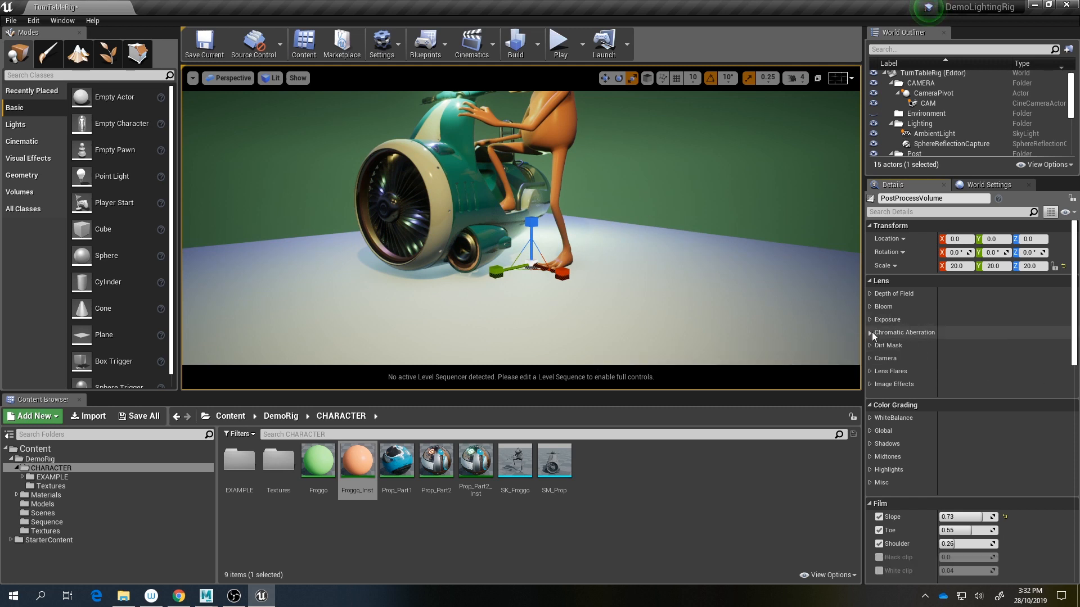
Step: Enable the Dirt Mask texture and intensity overrides on the PostProcessVolume, with an intensity of 100
click(875, 346)
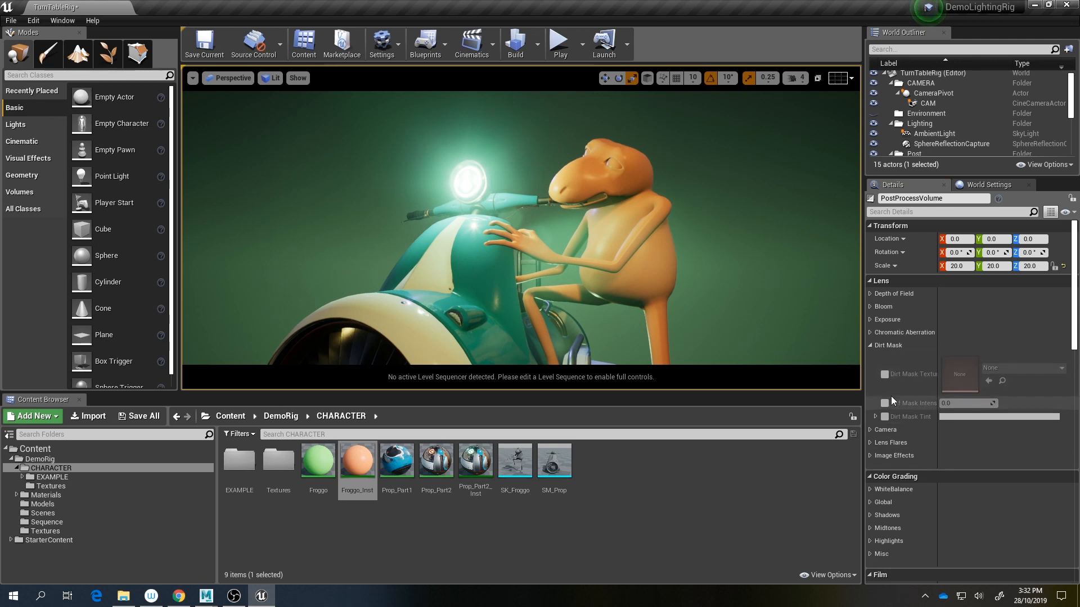
click(884, 374)
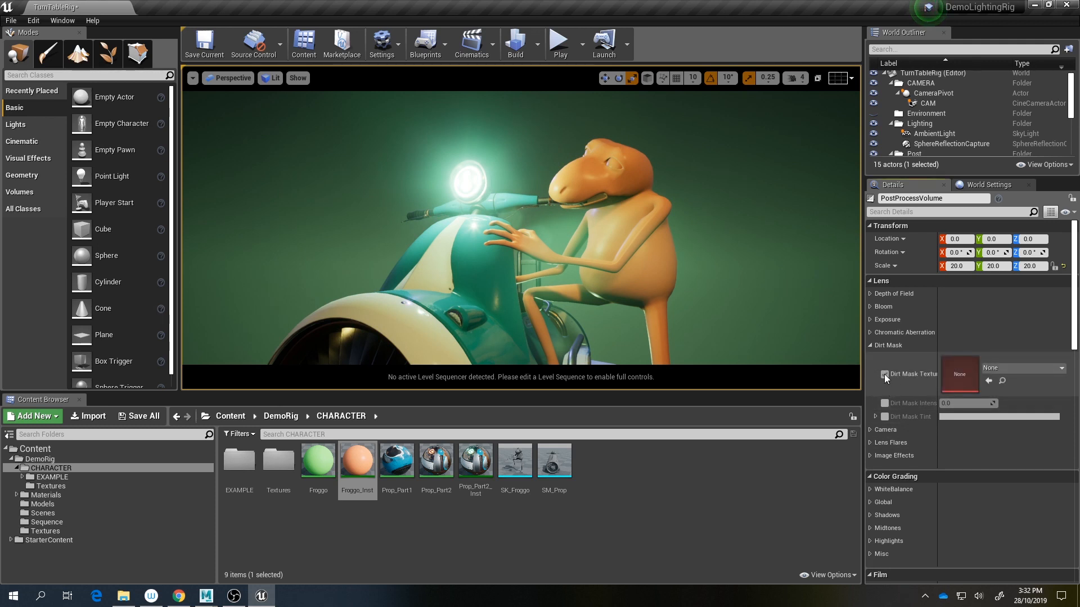
click(883, 403)
click(950, 403)
text(100)
key(Return)
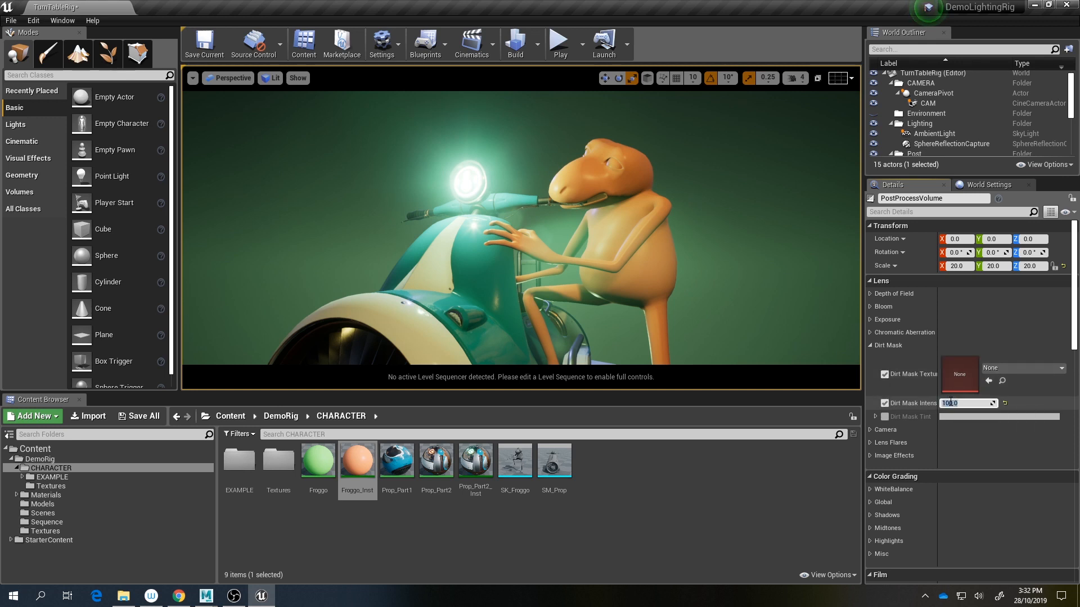
Step: Assign the T_Water_M texture as the PostProcessVolume's dirt mask
click(1023, 368)
scroll(1046, 228, down, 10)
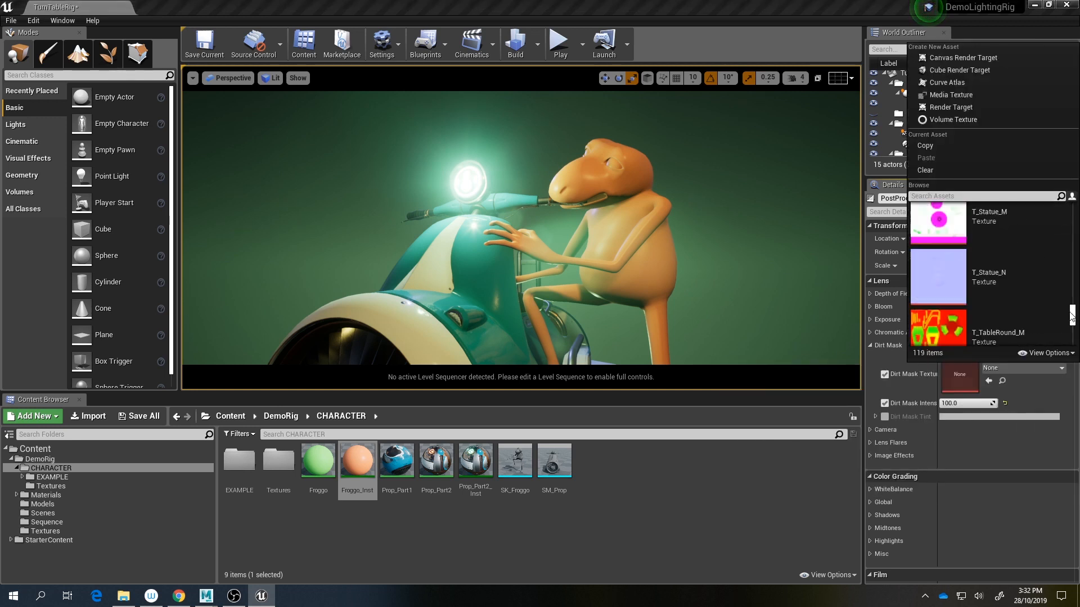
scroll(1071, 317, down, 5)
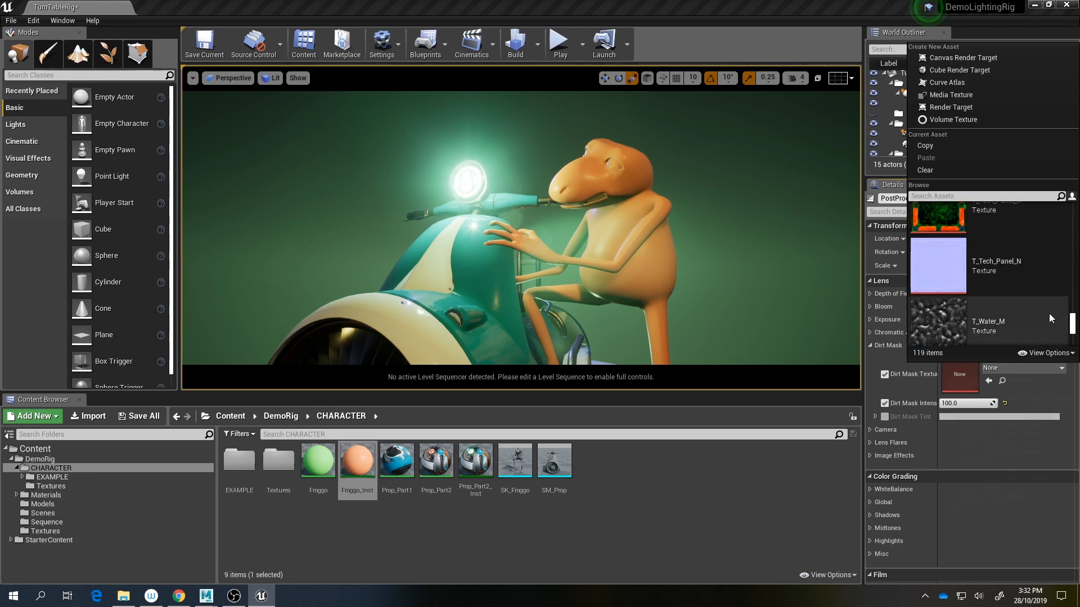
click(1049, 318)
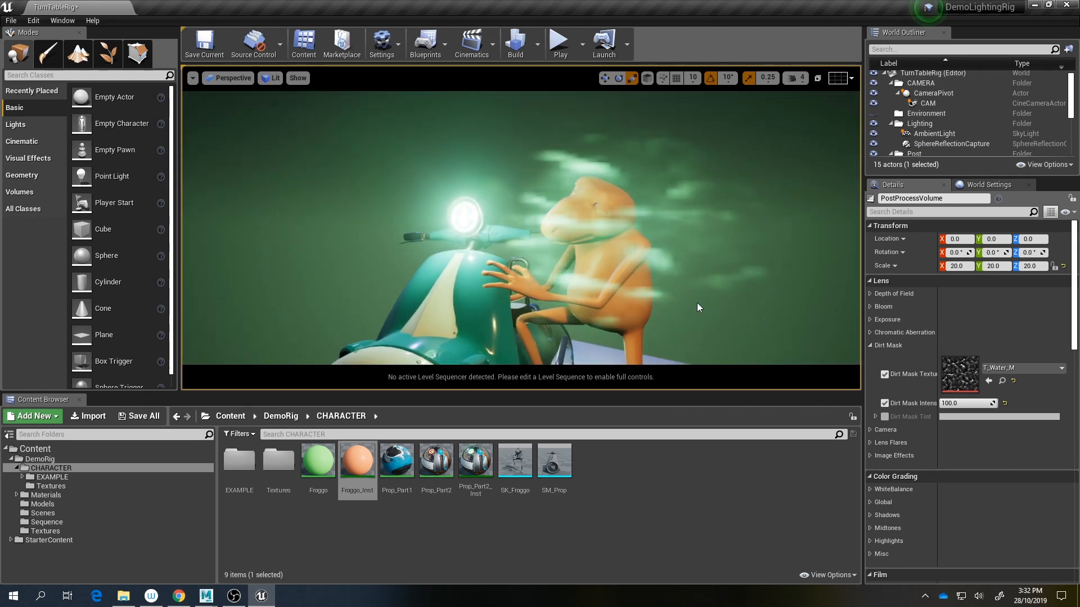
Step: Set the Dirt Mask Intensity to 1.0 and collapse the Dirt Mask settings
click(969, 403)
text(1.0)
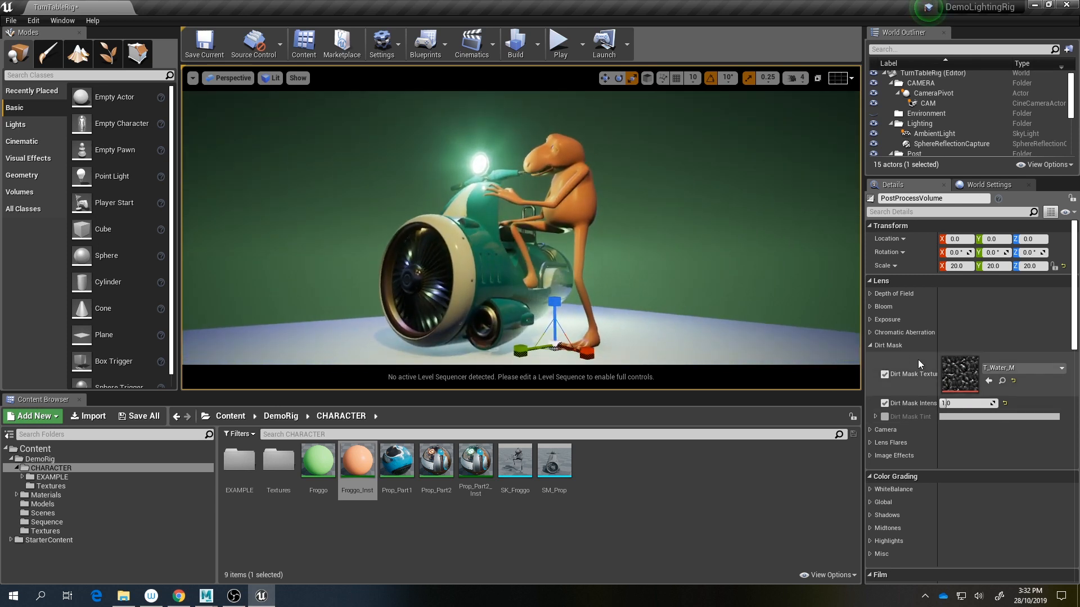
click(870, 346)
Step: Try a Lens Flares Intensity of 16 on the PostProcessVolume and inspect the headlight's flare
click(869, 358)
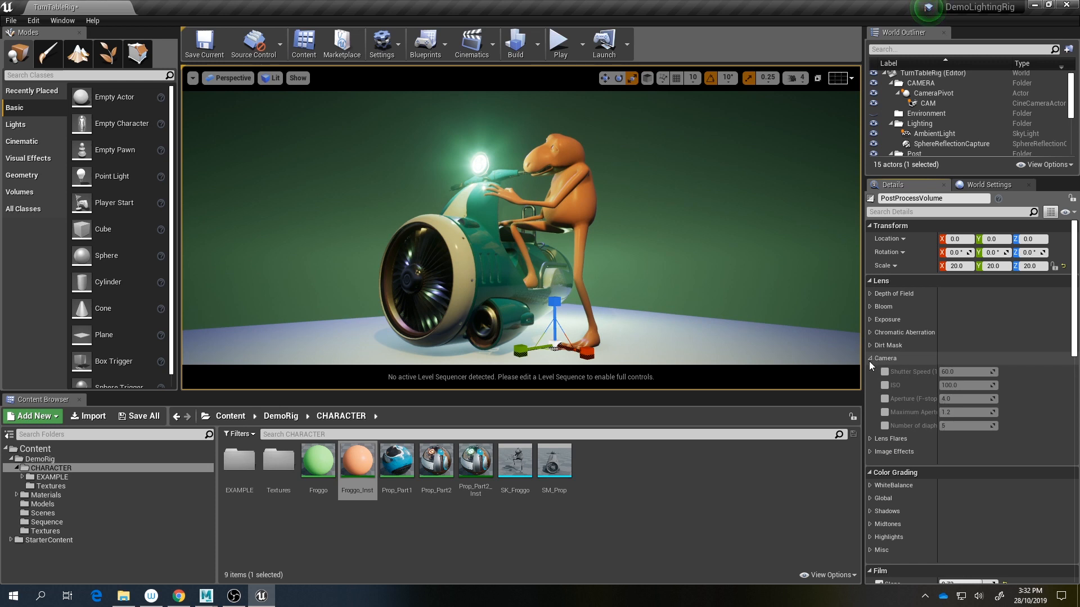
click(869, 358)
click(870, 371)
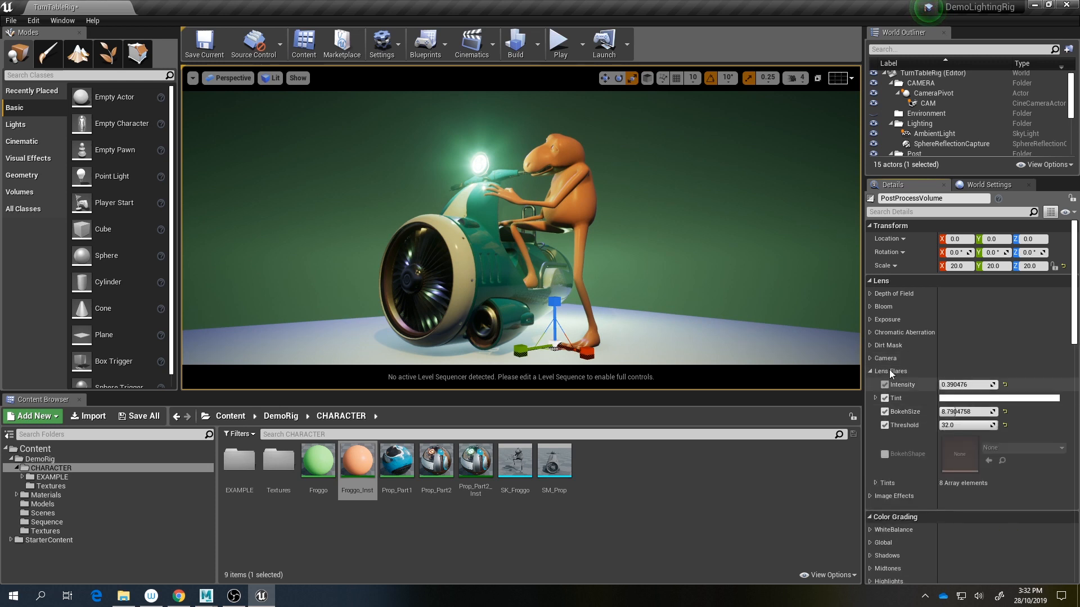
drag(964, 384, 1006, 384)
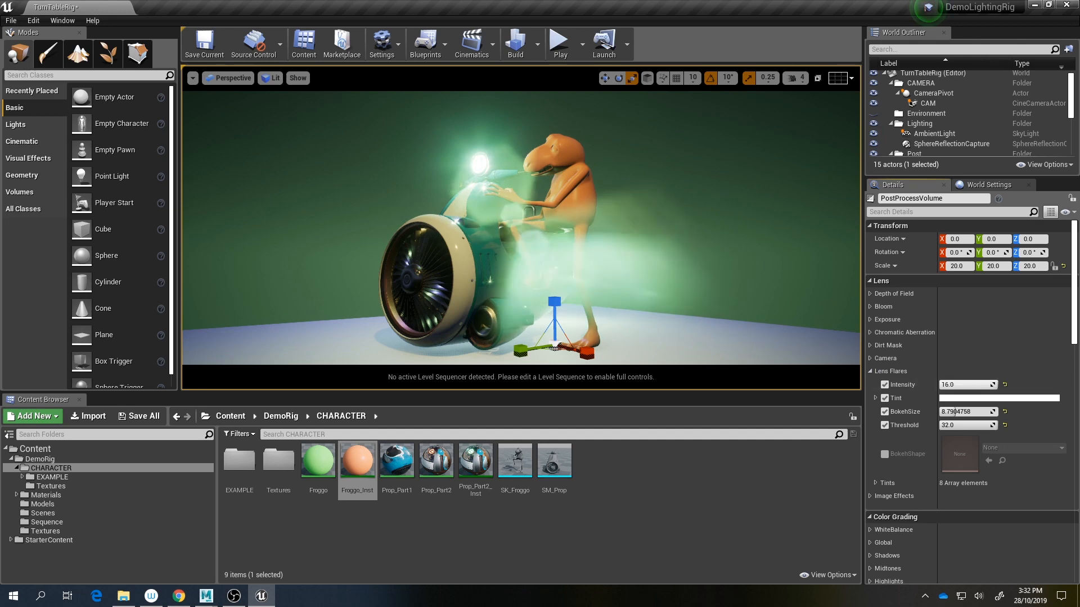
drag(466, 171, 534, 195)
Step: Try a Lens Flares Intensity of 1, set it to 0.5, and check the headlight from several angles
click(965, 385)
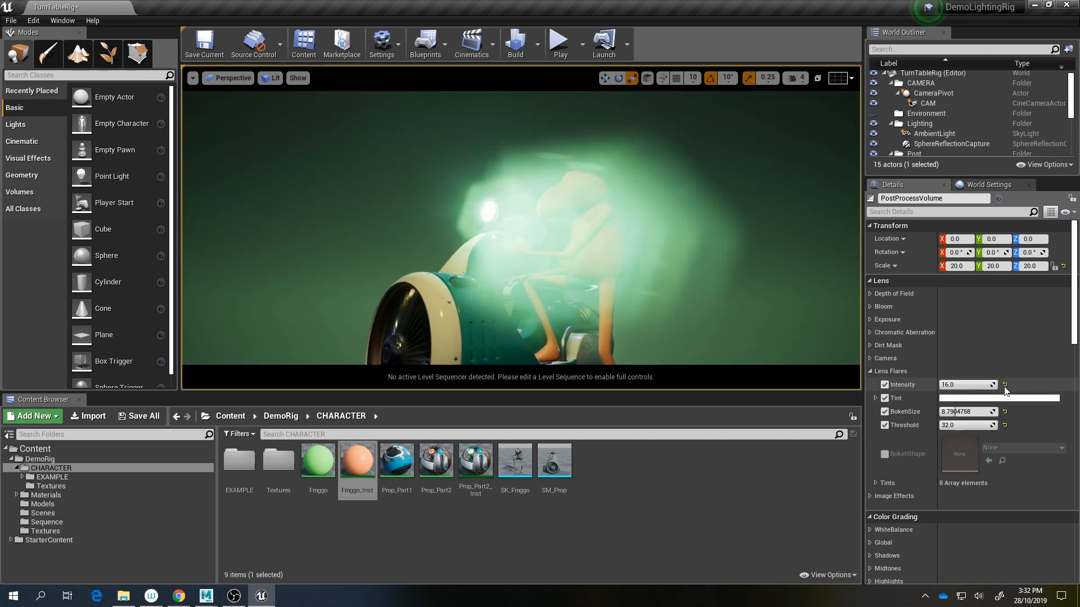
text(1)
key(Return)
click(966, 385)
text(0.5)
key(Return)
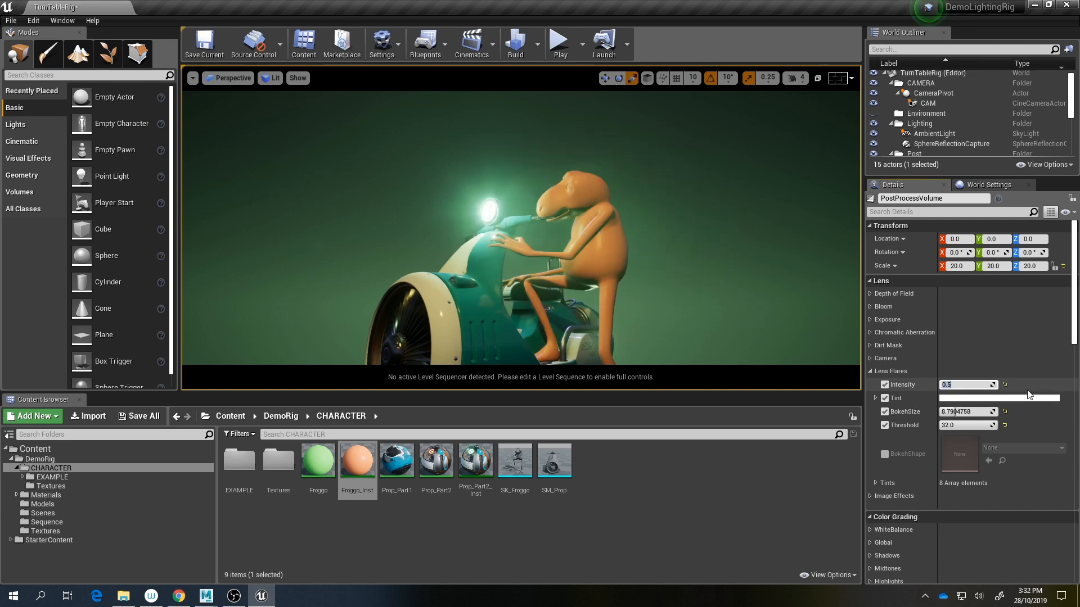
right_drag(646, 186, 714, 210)
alt+drag(714, 211, 679, 255)
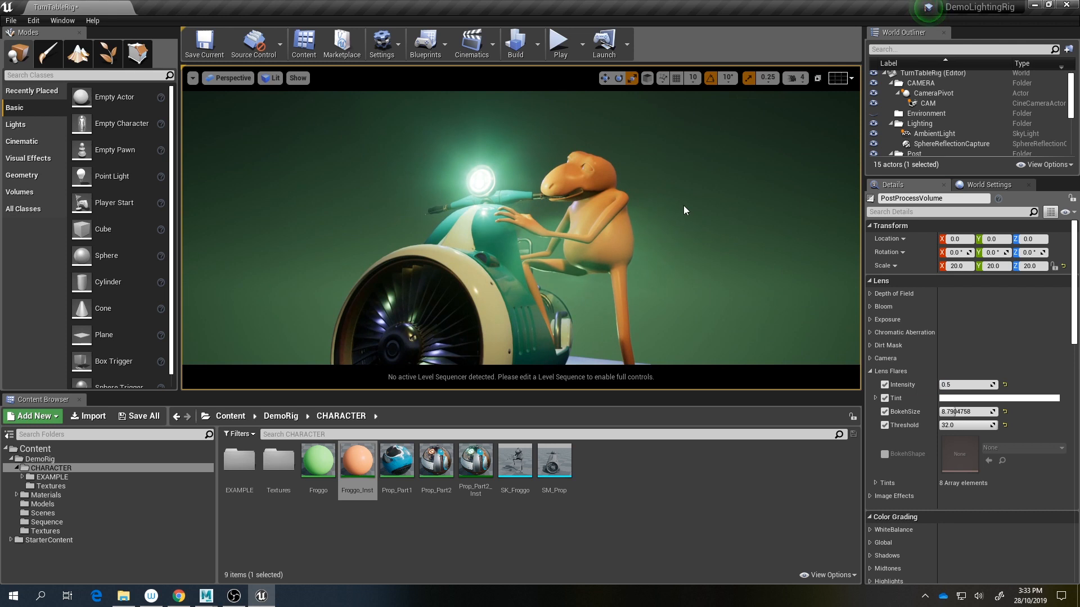
alt+drag(683, 205, 731, 208)
click(870, 371)
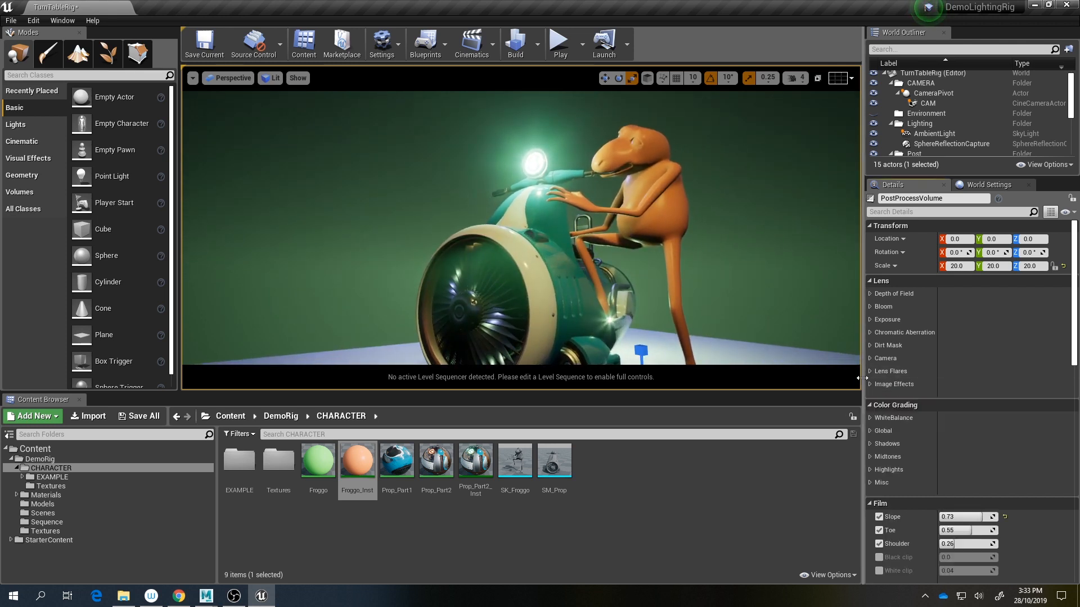
Step: Try Grain Jitter and Grain Intensity at 1.0 in the Image Effects settings, and return both to 0 and disable them
click(871, 385)
scroll(956, 356, down, 2)
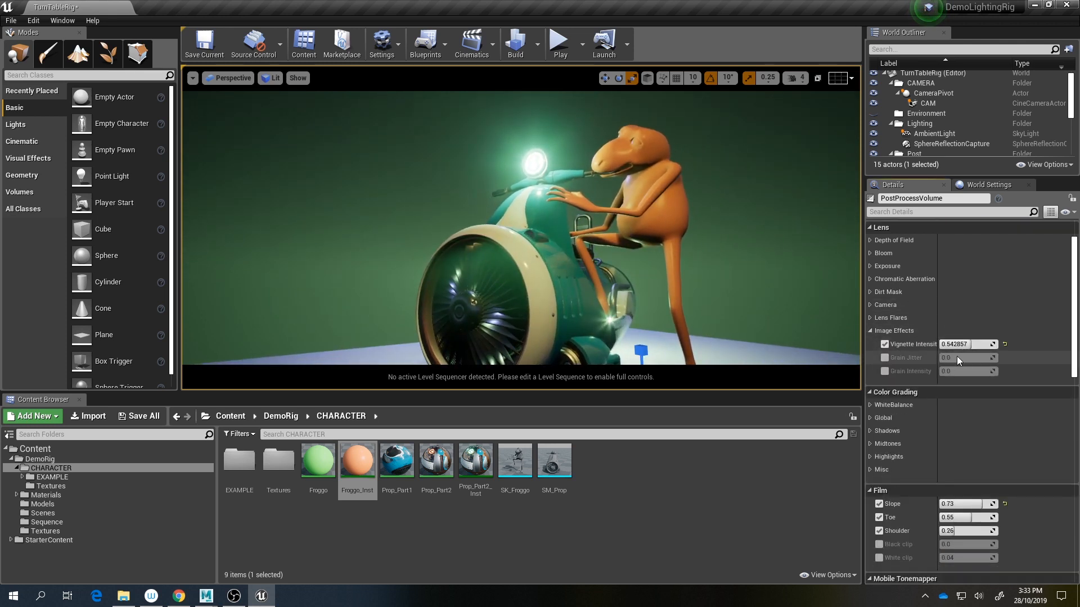
click(883, 358)
drag(951, 358, 998, 371)
click(885, 371)
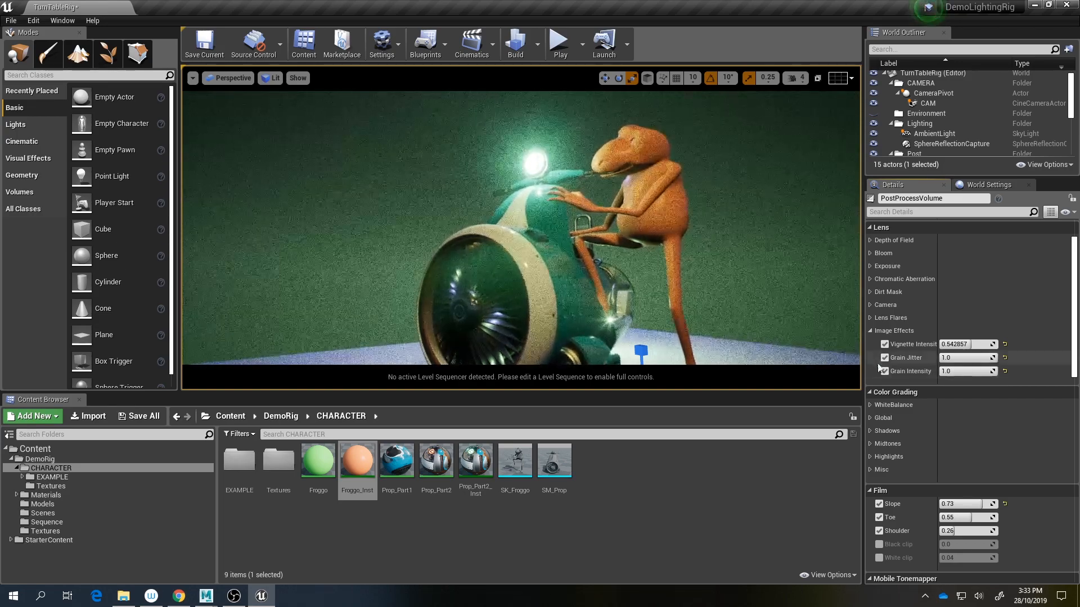
drag(964, 358, 894, 372)
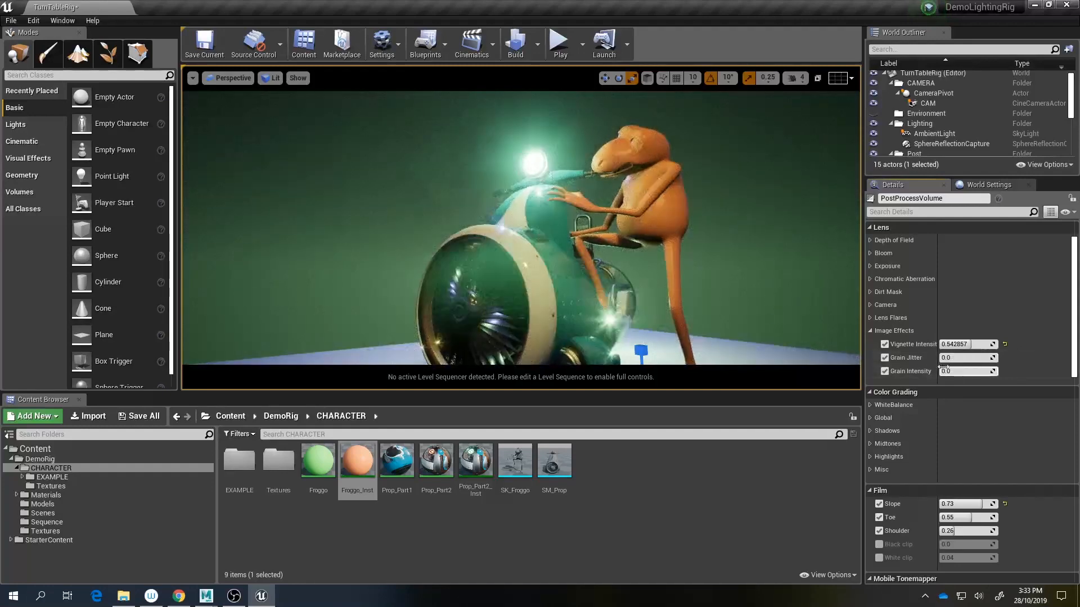
click(883, 371)
click(885, 358)
Step: Set the Vignette Intensity to 0.4 and collapse the Image Effects settings
mouse_move(946, 344)
mouse_down()
mouse_move(970, 344)
mouse_move(959, 344)
mouse_up()
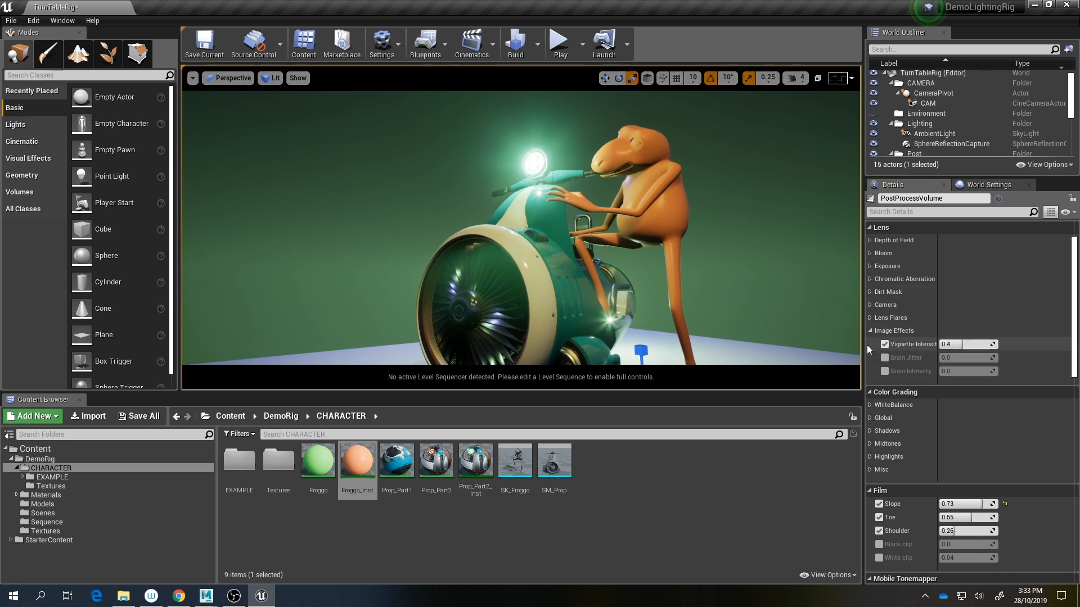
click(870, 330)
Step: Try White Balance Temp values of about 3929 and 10357 in Color Grading, and reset Temp to its default
scroll(892, 288, down, 2)
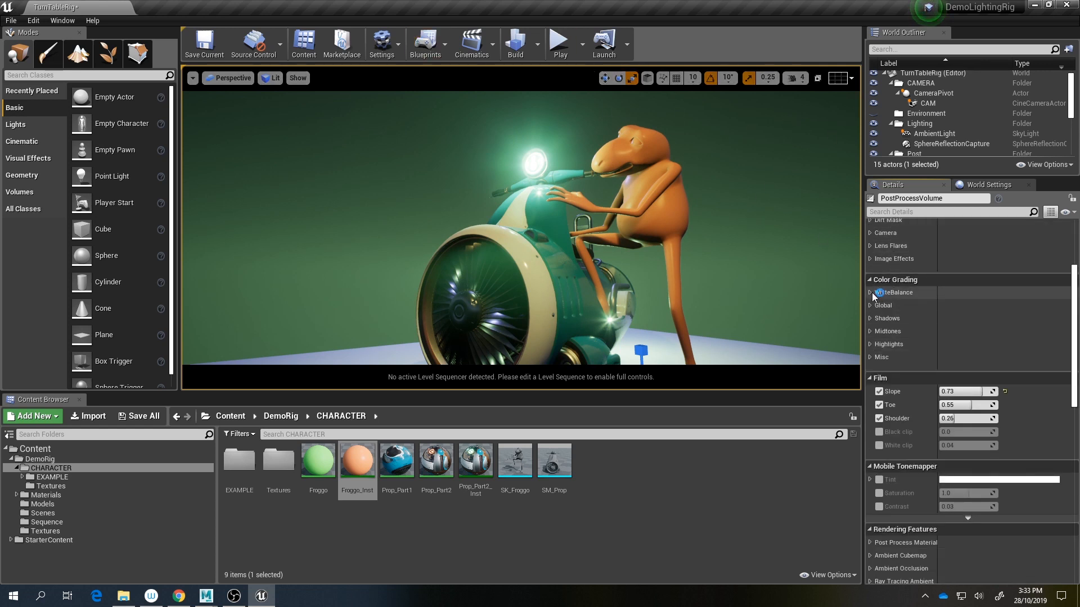
click(871, 293)
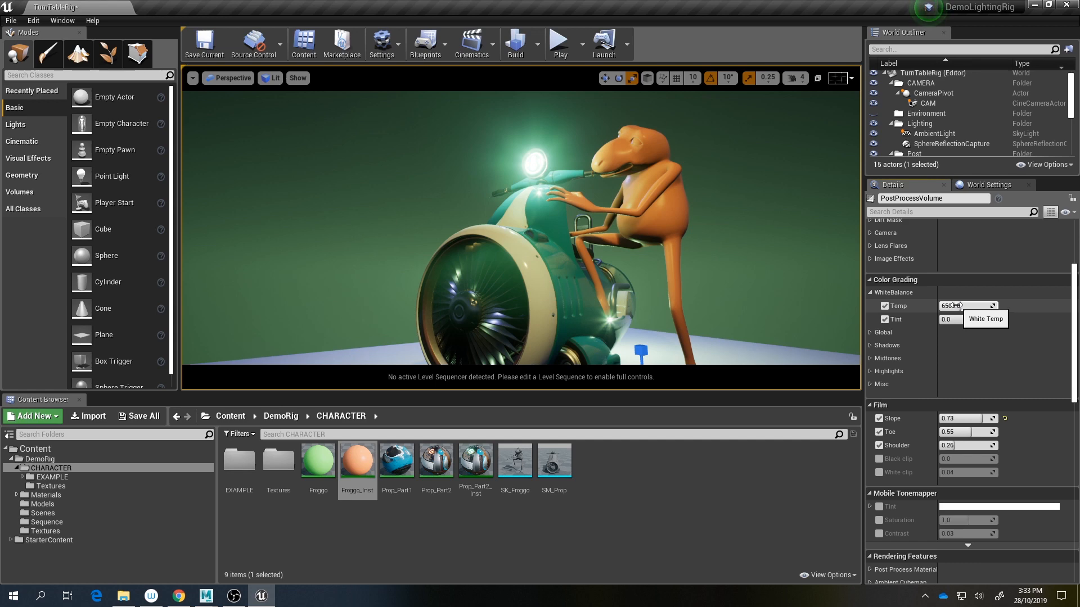
drag(957, 306, 948, 306)
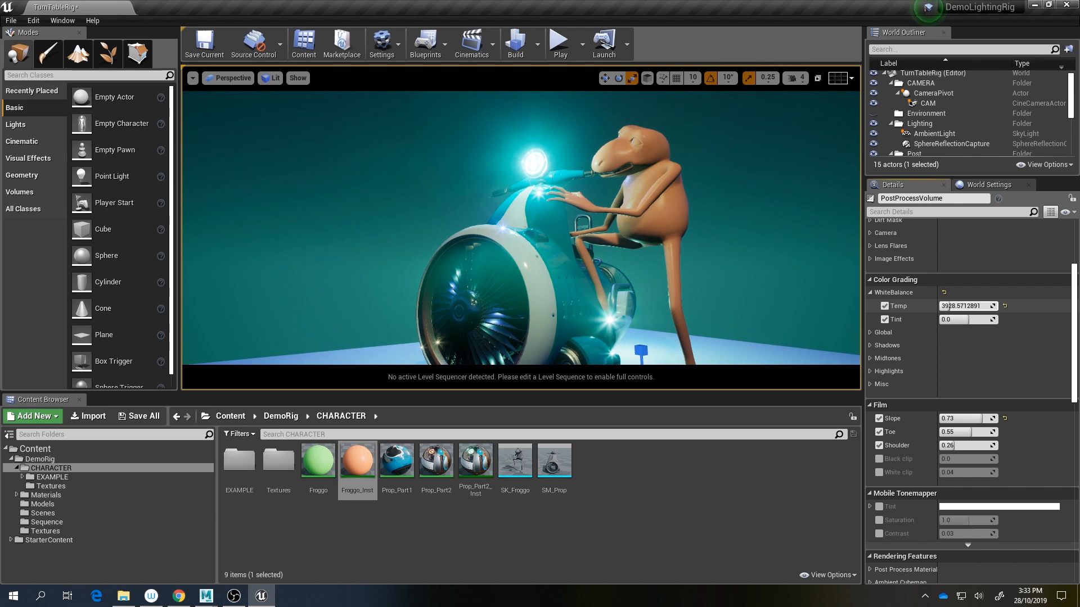
drag(948, 306, 970, 306)
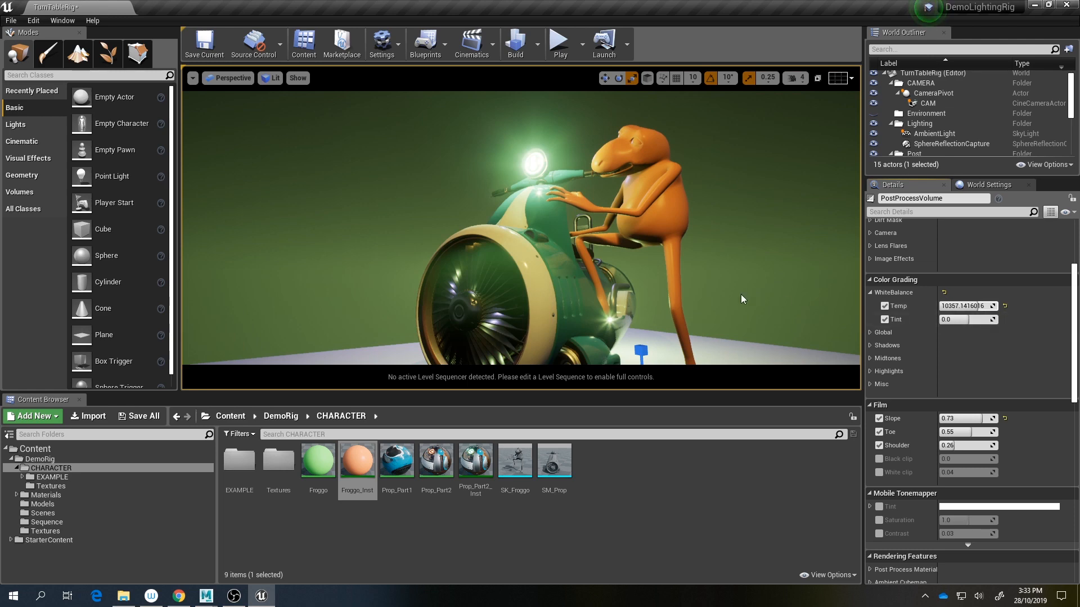
click(1005, 306)
Step: Try White Balance Tint values of about -0.30 and -0.19, and reset Tint to its default
drag(951, 319, 961, 320)
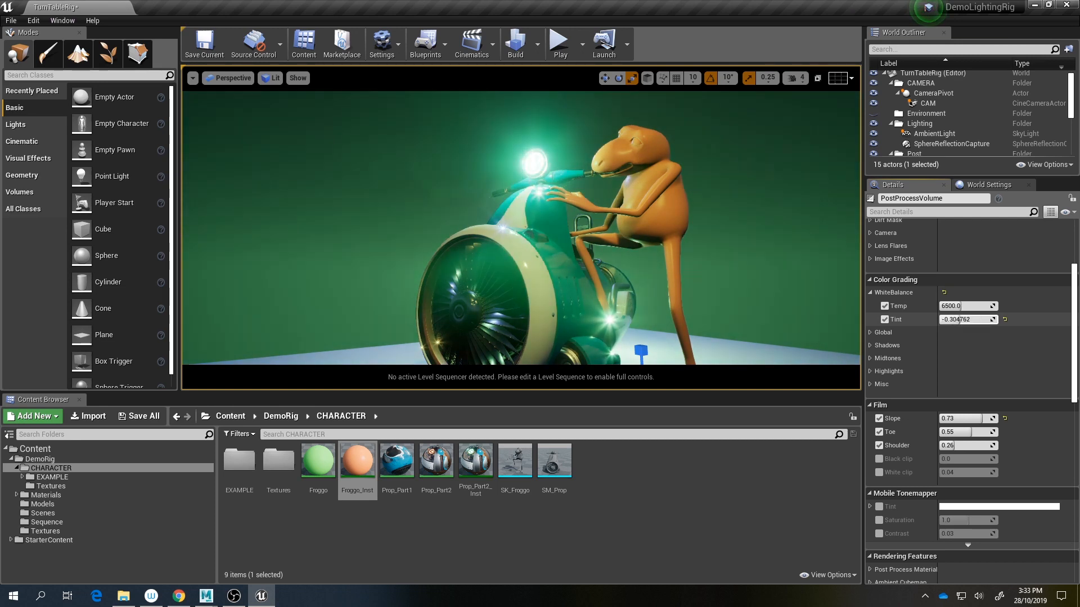
click(1005, 319)
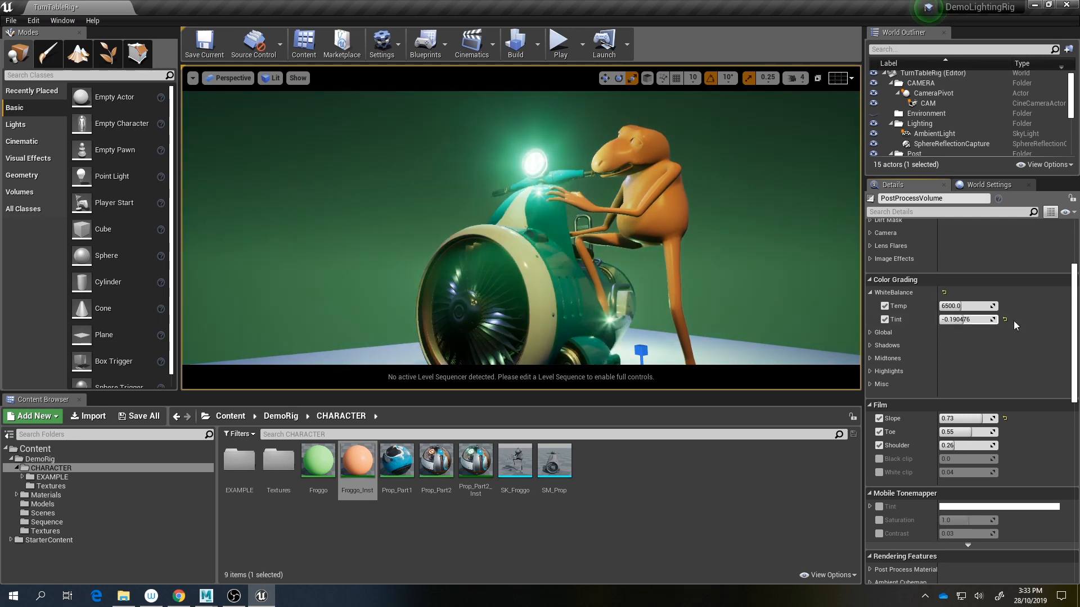
click(871, 293)
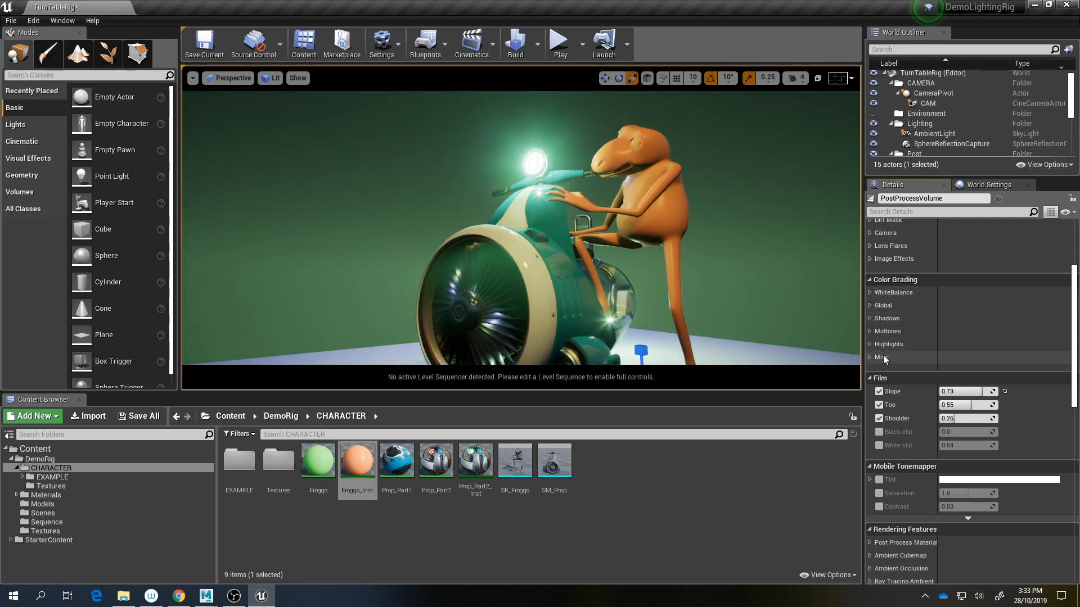
Step: Look over the Global color grading options and the Film settings of the PostProcessVolume
click(870, 305)
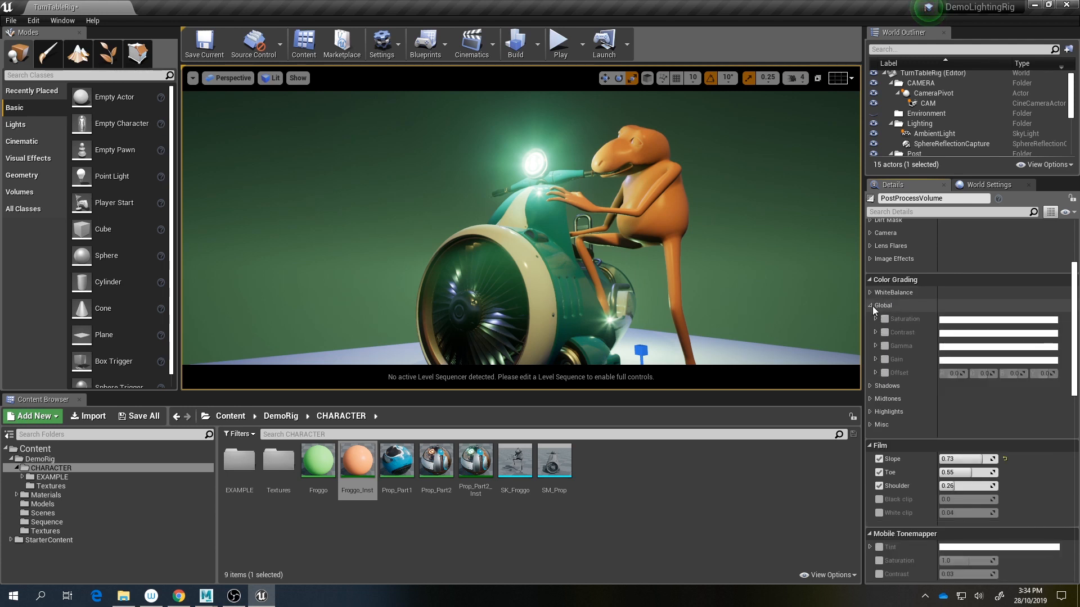
click(872, 306)
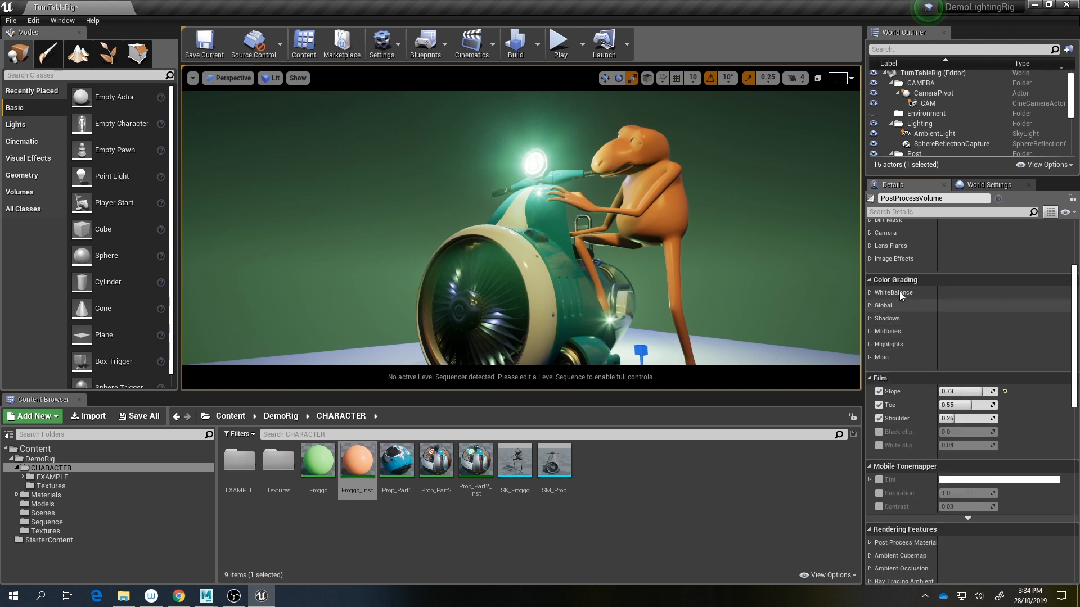
scroll(899, 291, down, 3)
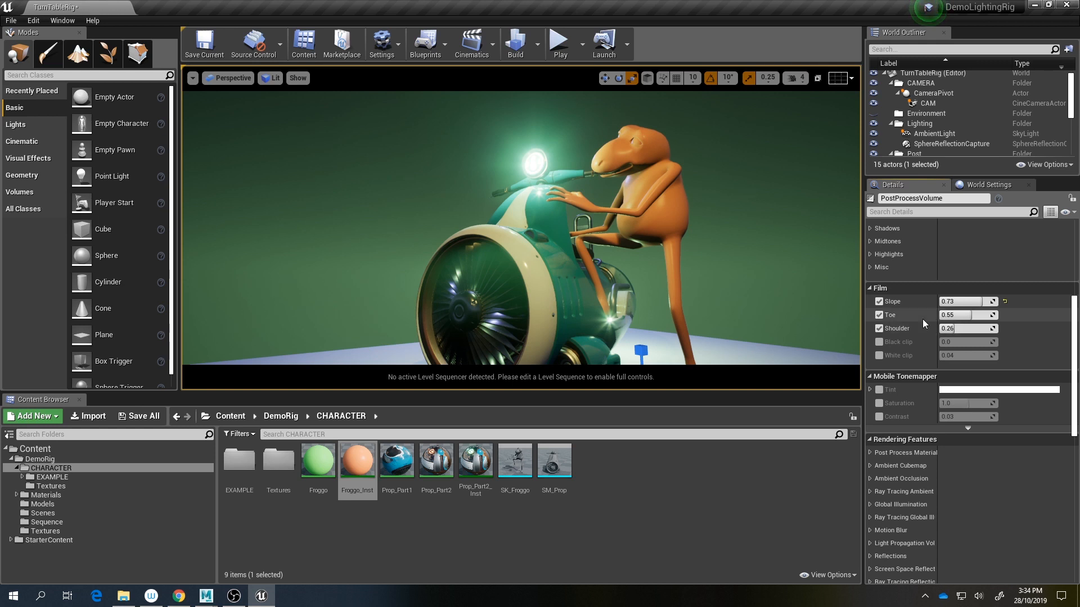
Step: Reset the Film Slope to its default for comparison, and set it back to 0.73
click(1004, 302)
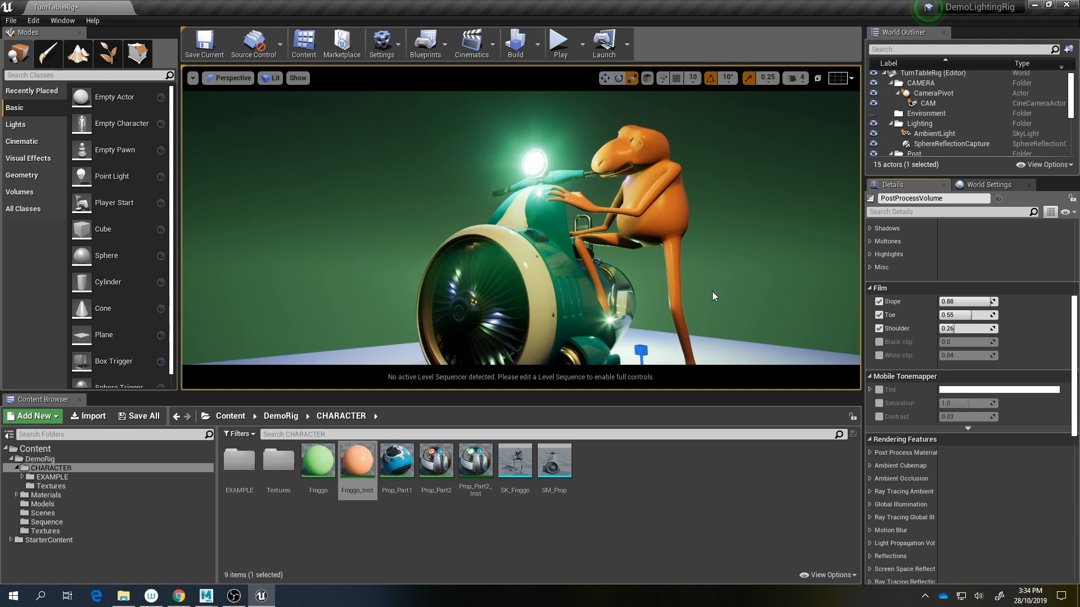
click(975, 303)
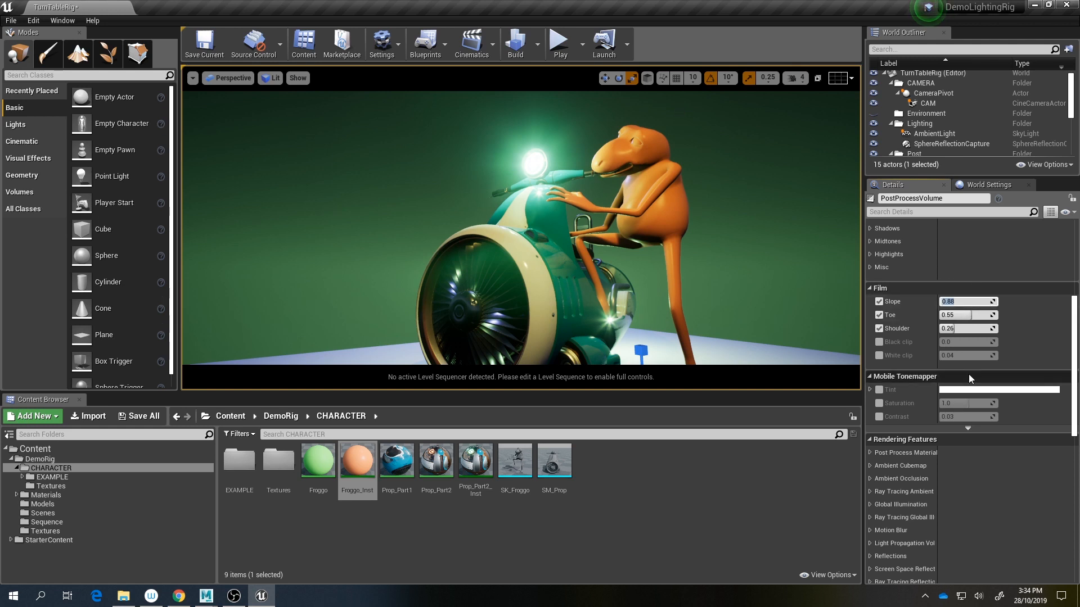
text(0.73)
key(Return)
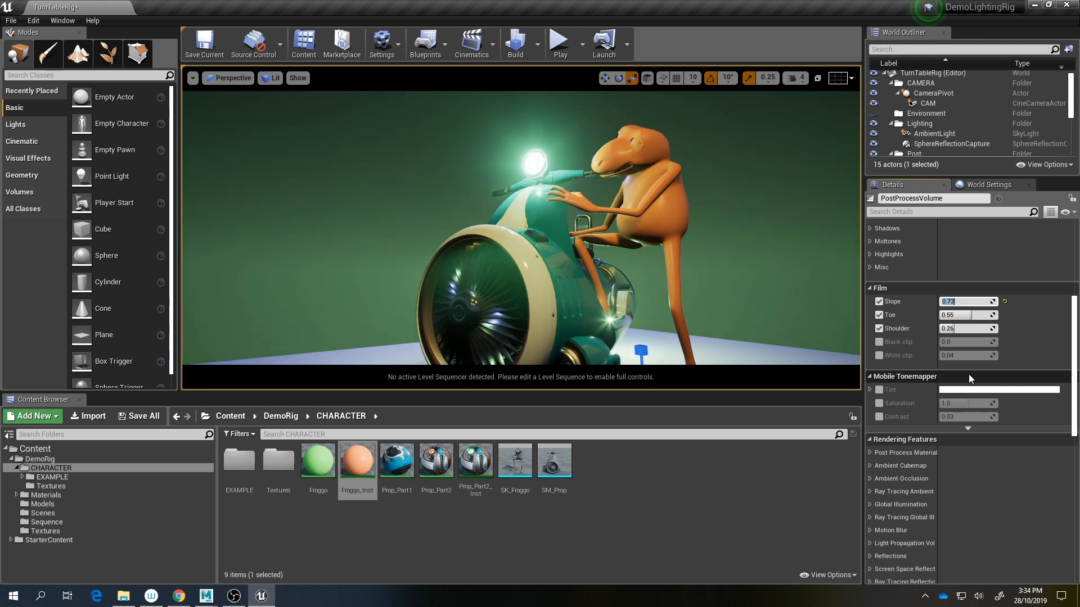
Step: Try a Film Slope of about 0.90 while viewing the frog up close, and restore it to 0.73
right_drag(616, 286, 568, 293)
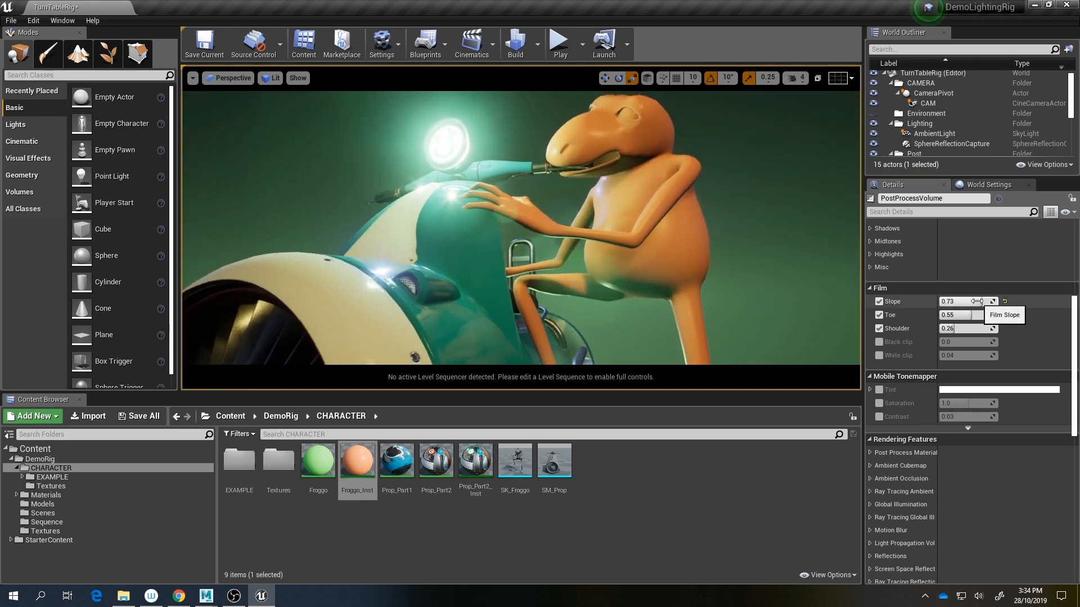
drag(963, 302, 988, 301)
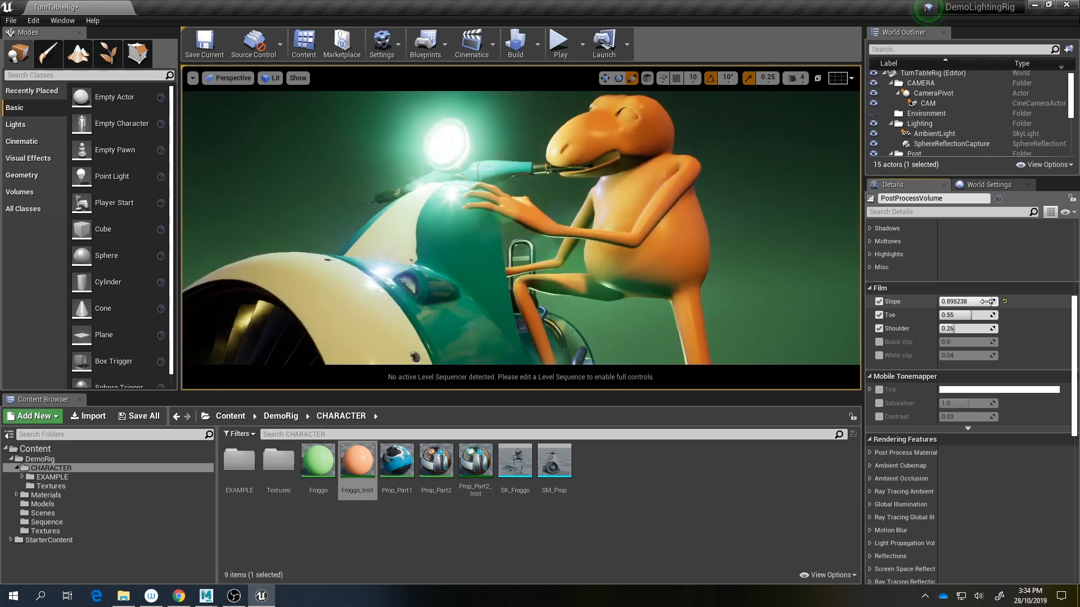
text(8)
key(Return)
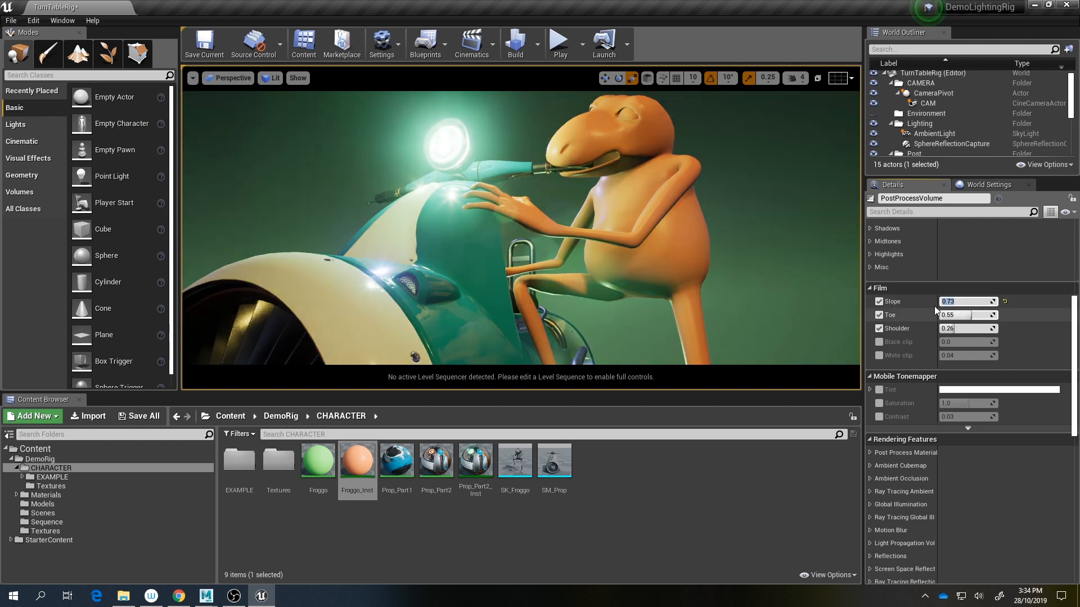
Step: Expand the Ambient Occlusion settings under Rendering Features and show the Ambient Occlusion buffer visualization in the viewport
scroll(932, 319, down, 3)
scroll(932, 319, down, 1)
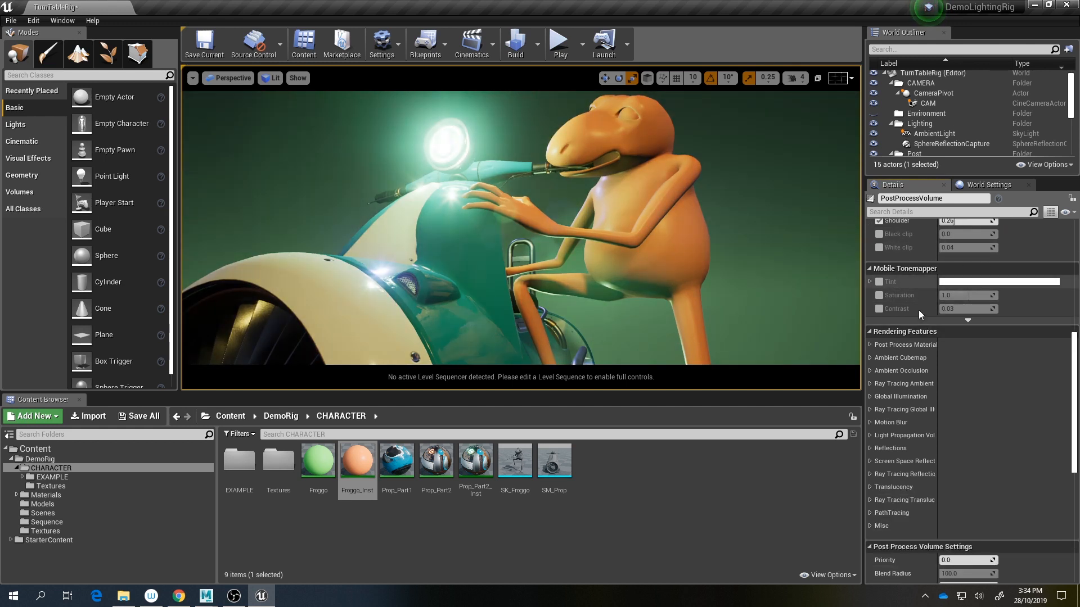
scroll(918, 309, down, 4)
drag(936, 253, 984, 253)
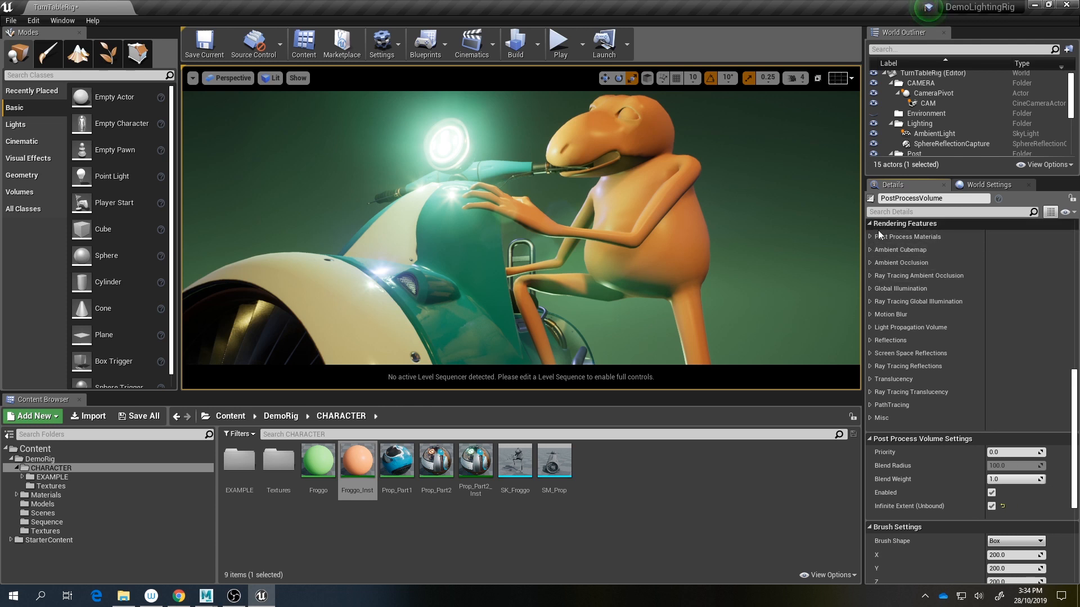
click(870, 263)
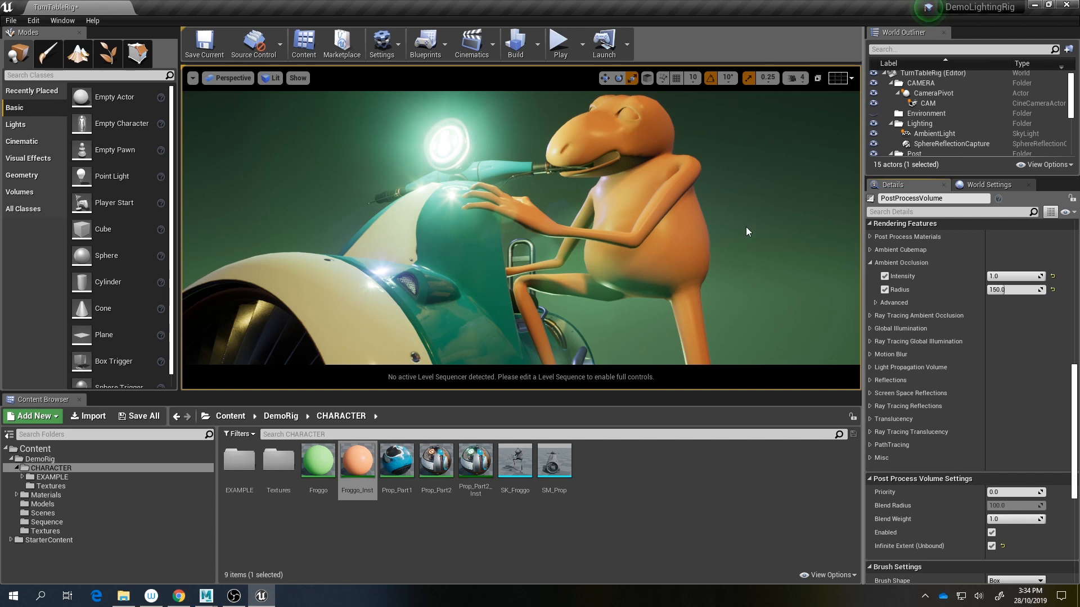
click(268, 80)
mouse_move(307, 225)
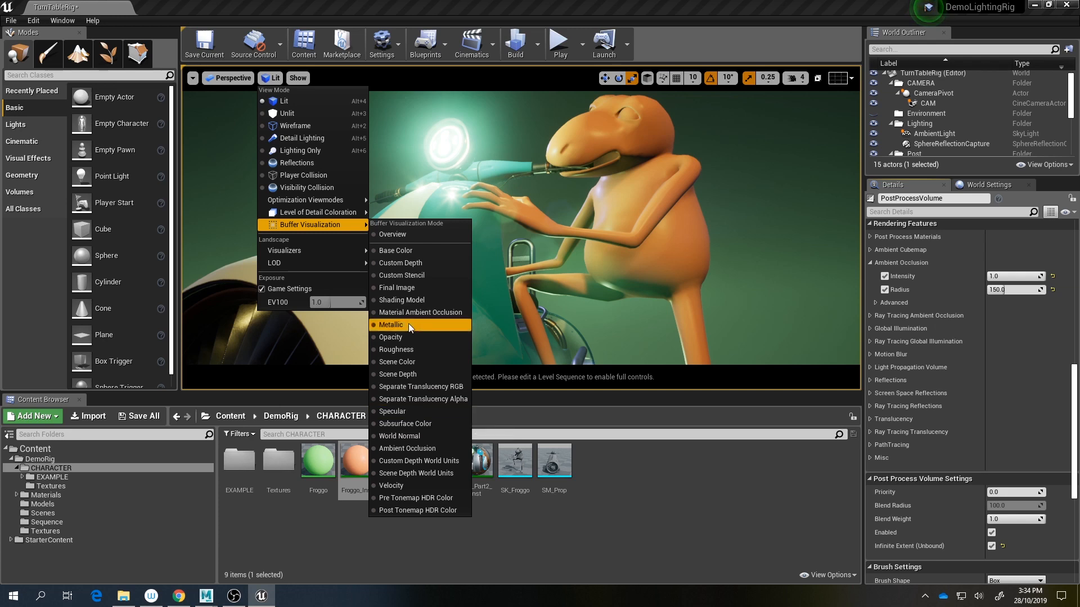
click(407, 448)
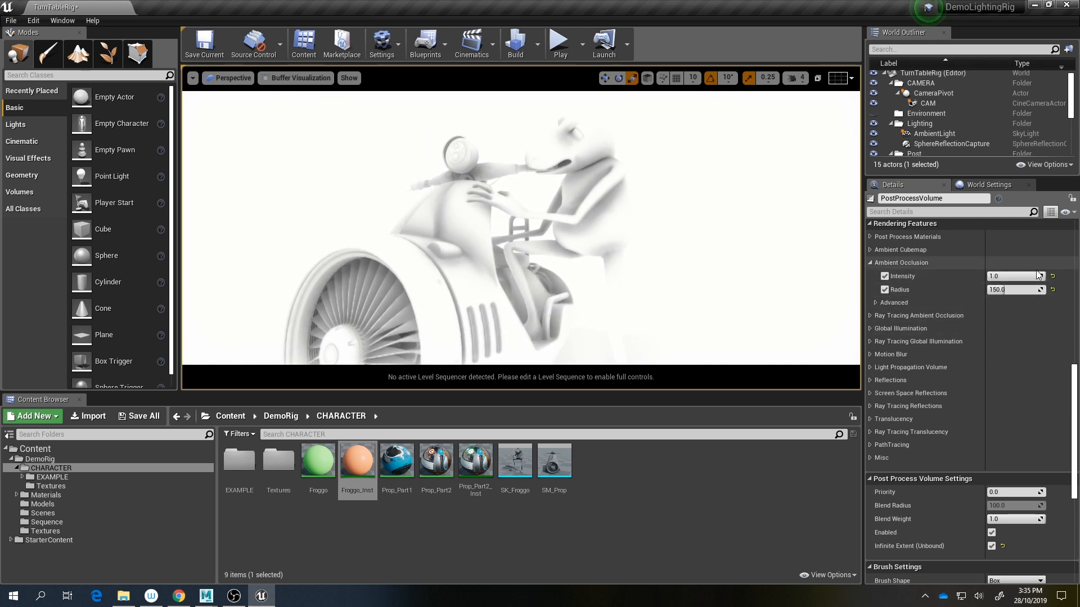
Step: Try an Ambient Occlusion Radius of 500, reset it to its default, and set it to 128
mouse_move(1039, 274)
mouse_down()
mouse_move(988, 290)
mouse_move(1044, 290)
mouse_up()
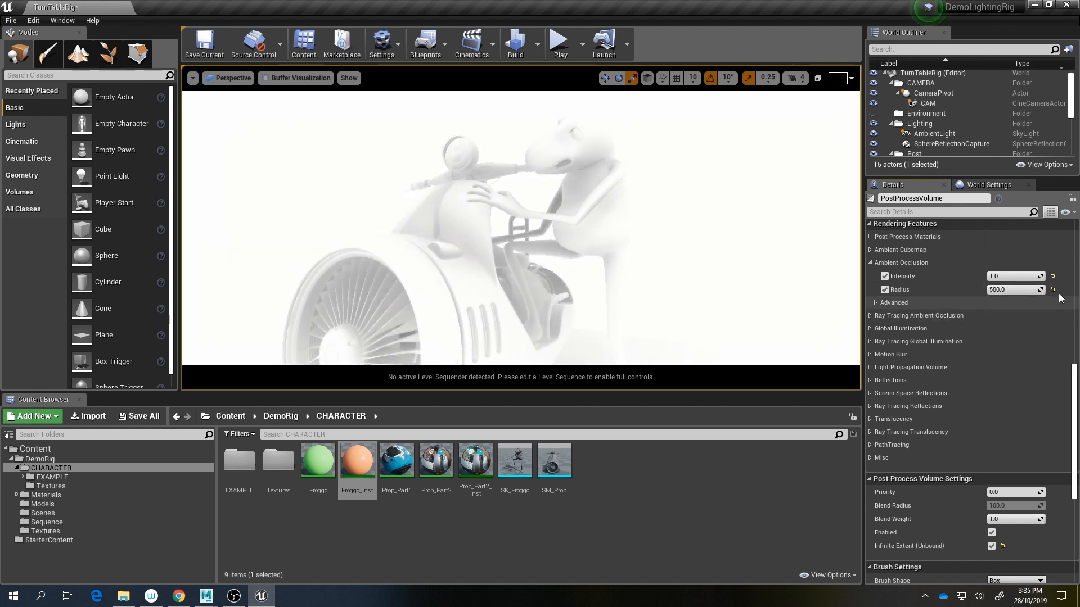
click(1052, 290)
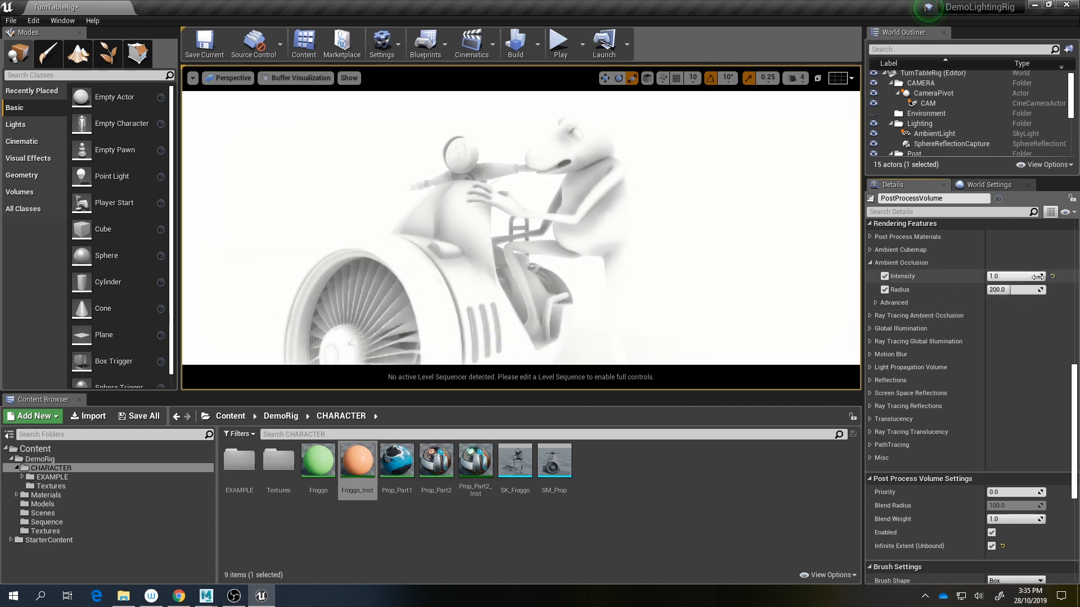
click(1015, 289)
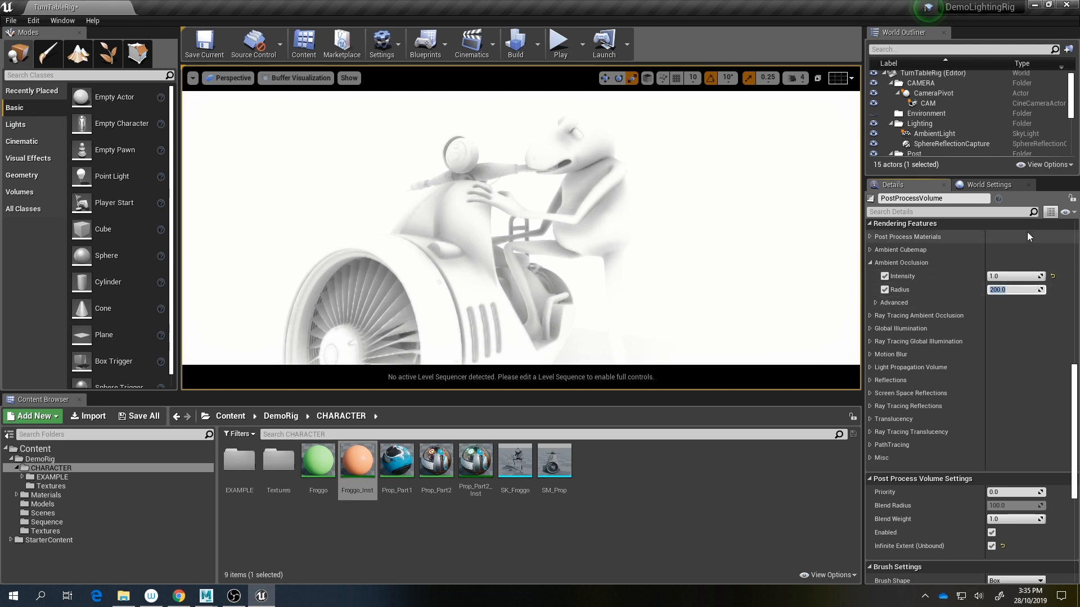
text(128)
key(Return)
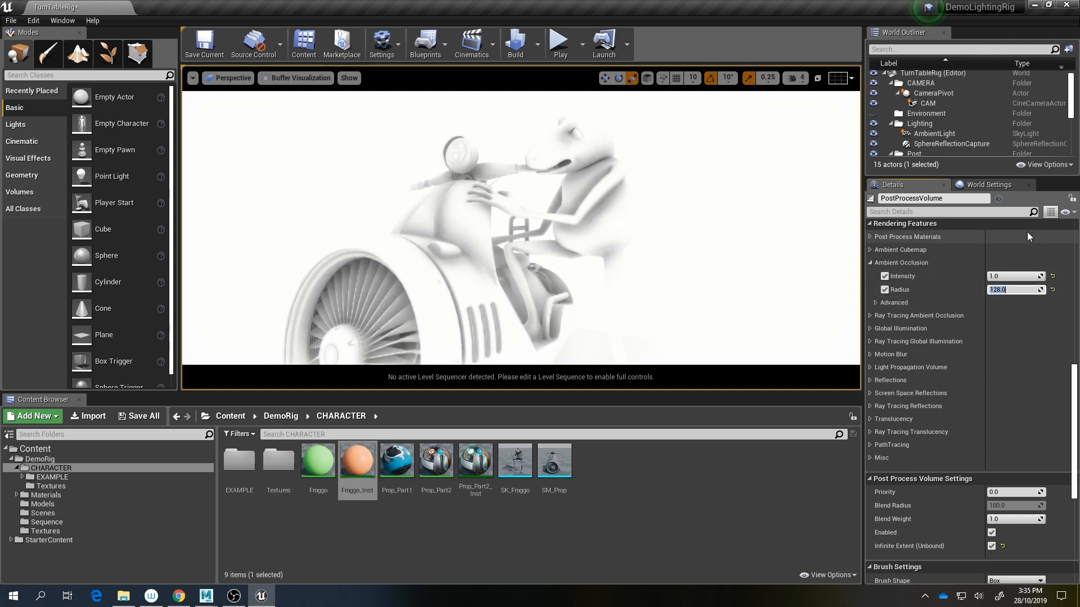
Step: Try Radius in WorldSpace with an Ambient Occlusion Radius of 0.1, undo the radius change, and disable Radius in WorldSpace
click(879, 300)
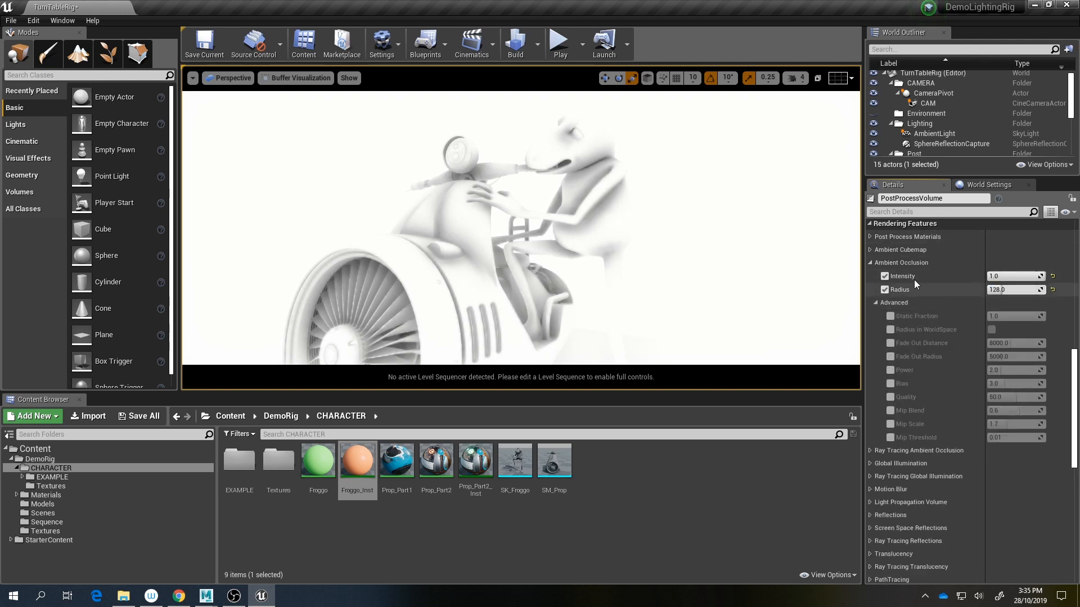
click(991, 331)
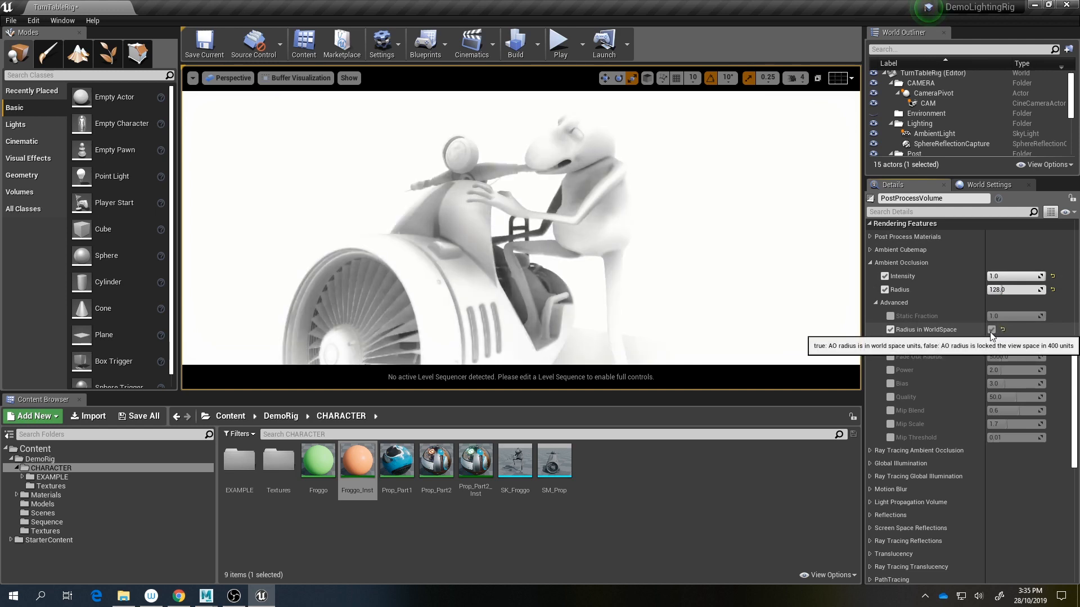
drag(1010, 289, 989, 290)
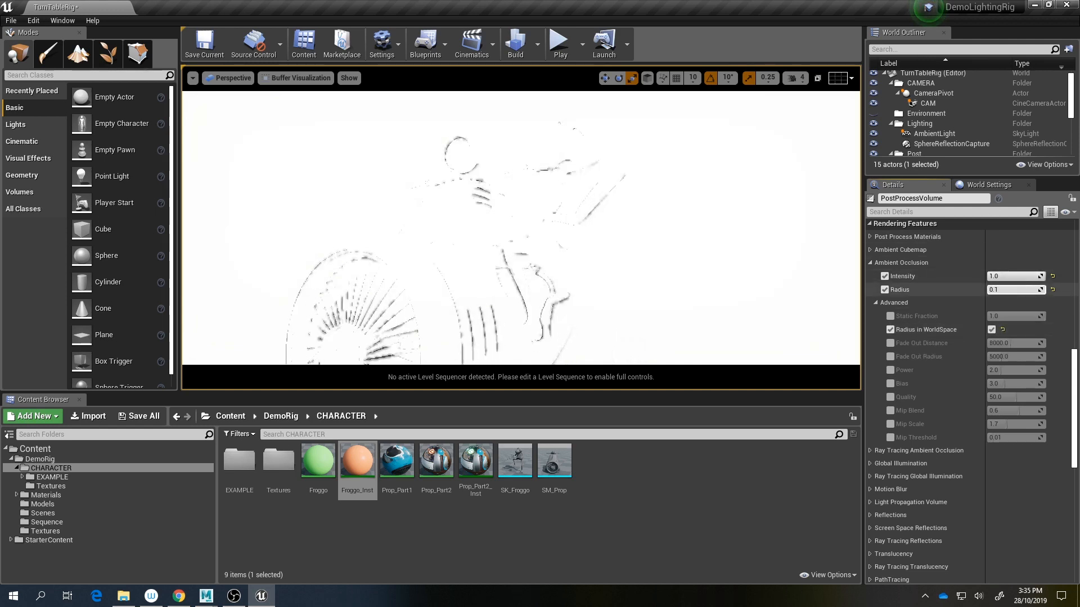
key(ctrl+z)
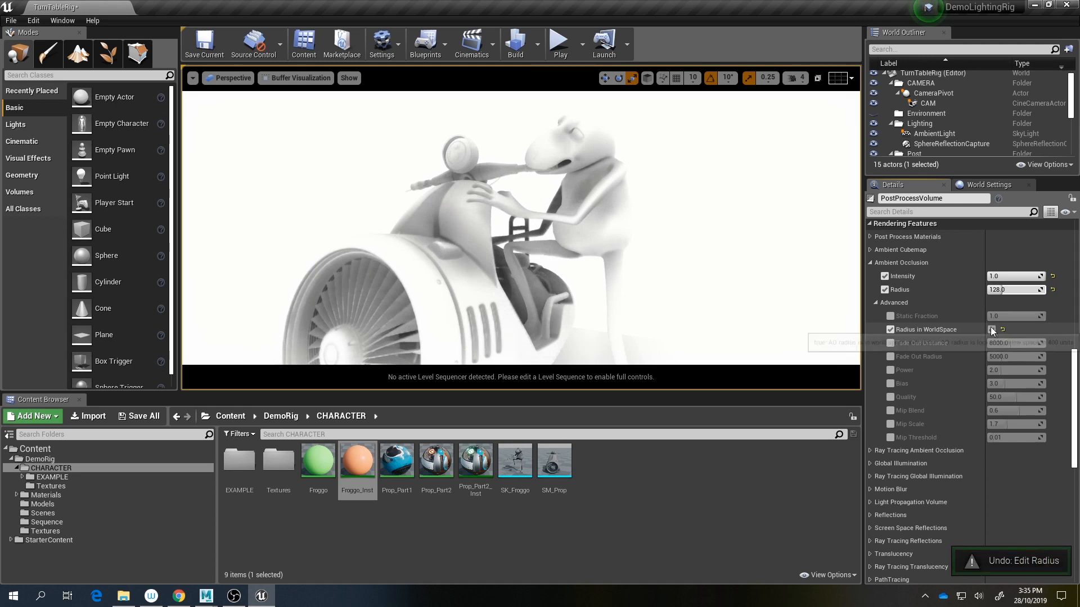
click(991, 330)
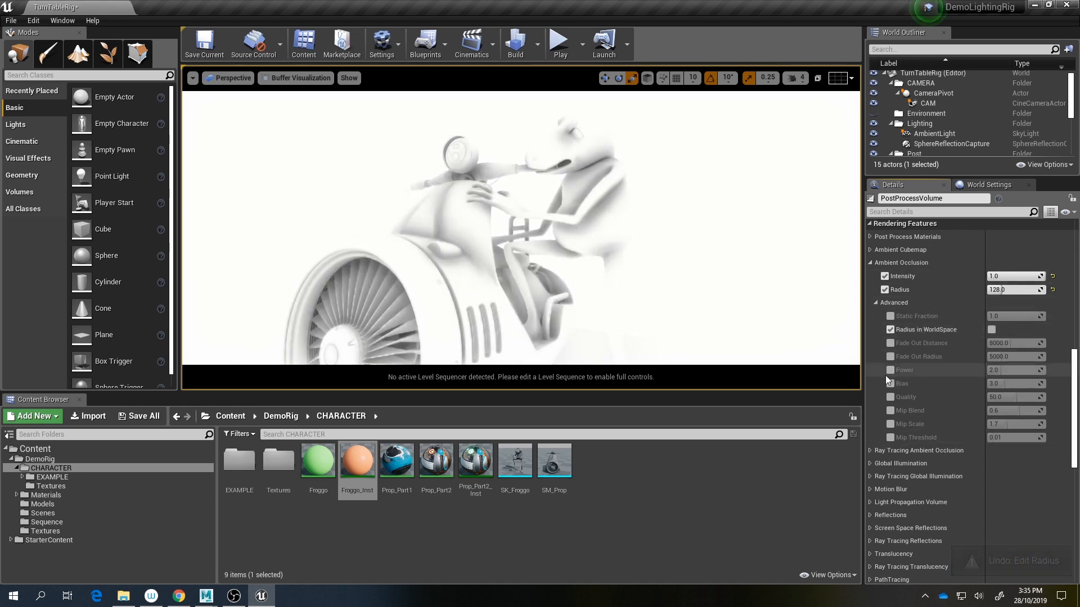
Step: Enable the Ambient Occlusion Quality override, set it to 100, and collapse the Advanced settings
click(890, 397)
drag(1006, 397, 1018, 397)
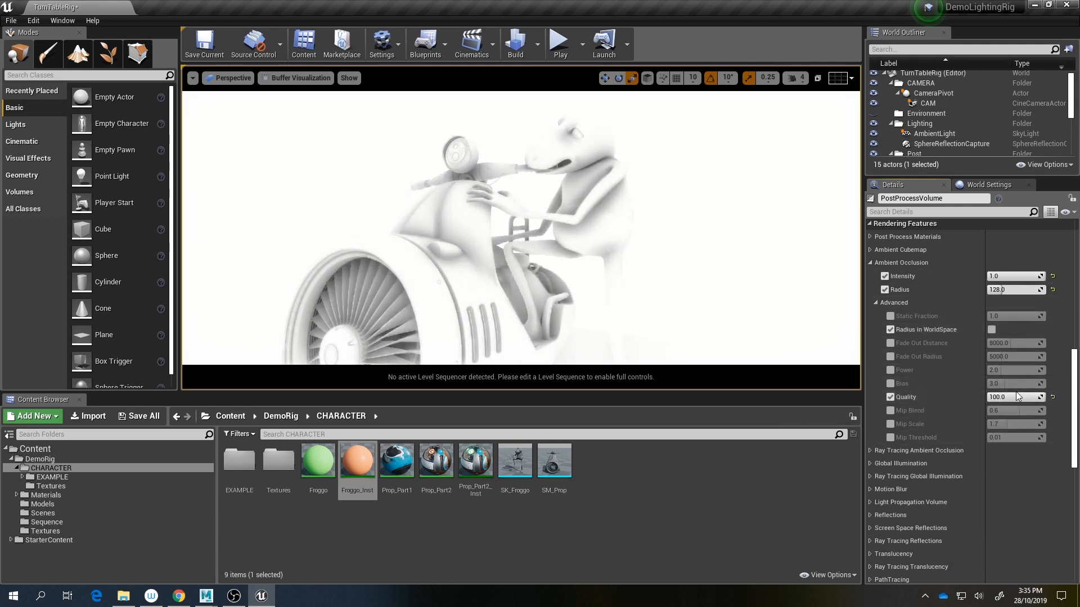
click(876, 302)
Step: Return the viewport to the Lit view mode and collapse the Ambient Occlusion settings
click(302, 80)
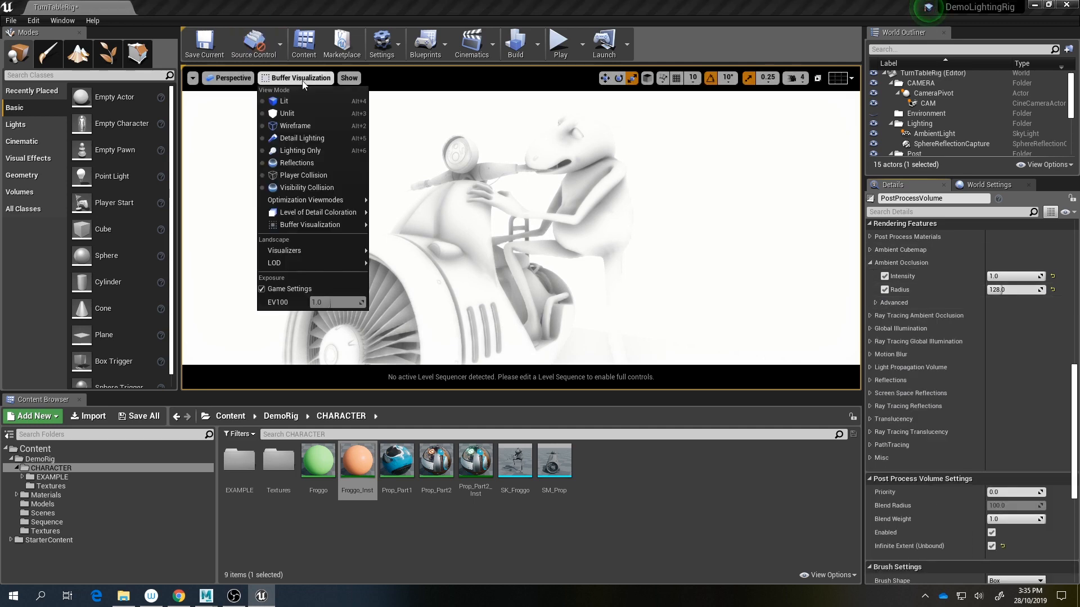
click(343, 101)
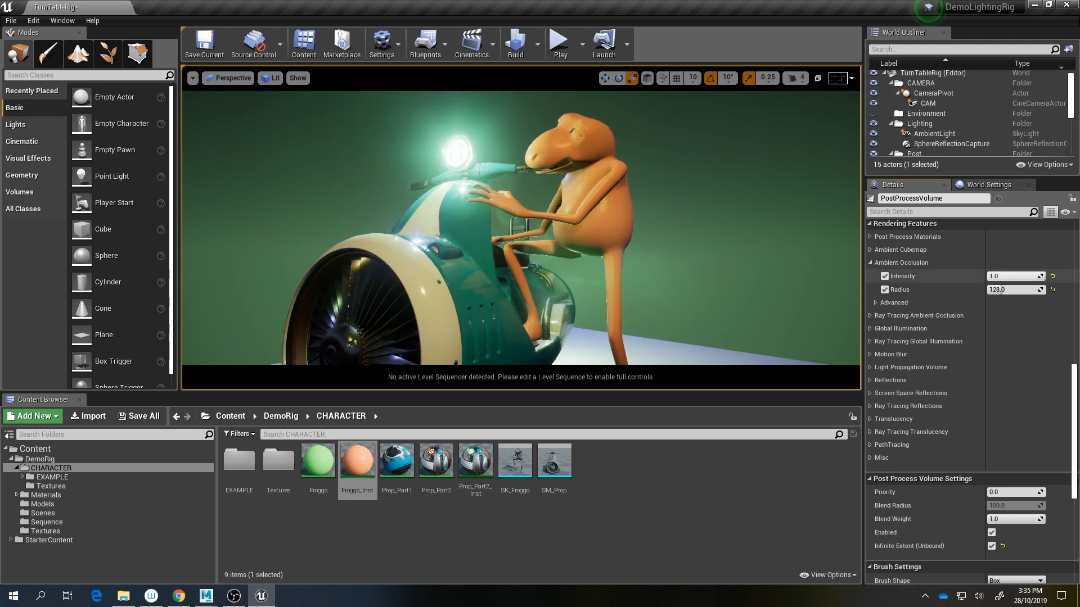
click(871, 262)
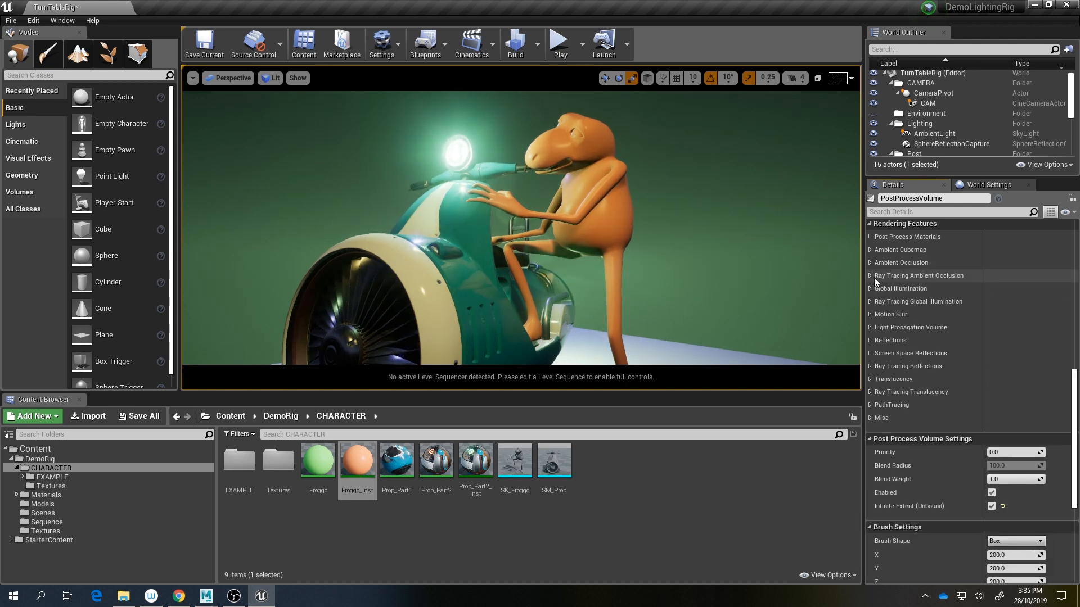
Step: Try a Screen Space Reflections Intensity of 0, set it back to 100, and collapse the section
click(869, 353)
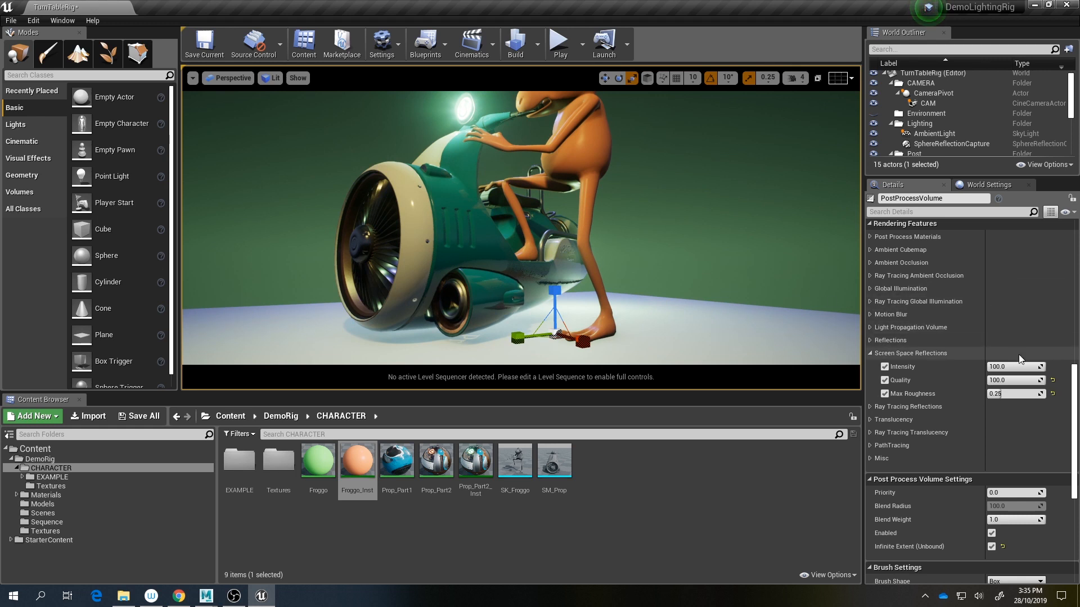
mouse_move(1015, 367)
mouse_down()
mouse_move(994, 367)
mouse_move(1028, 368)
mouse_up()
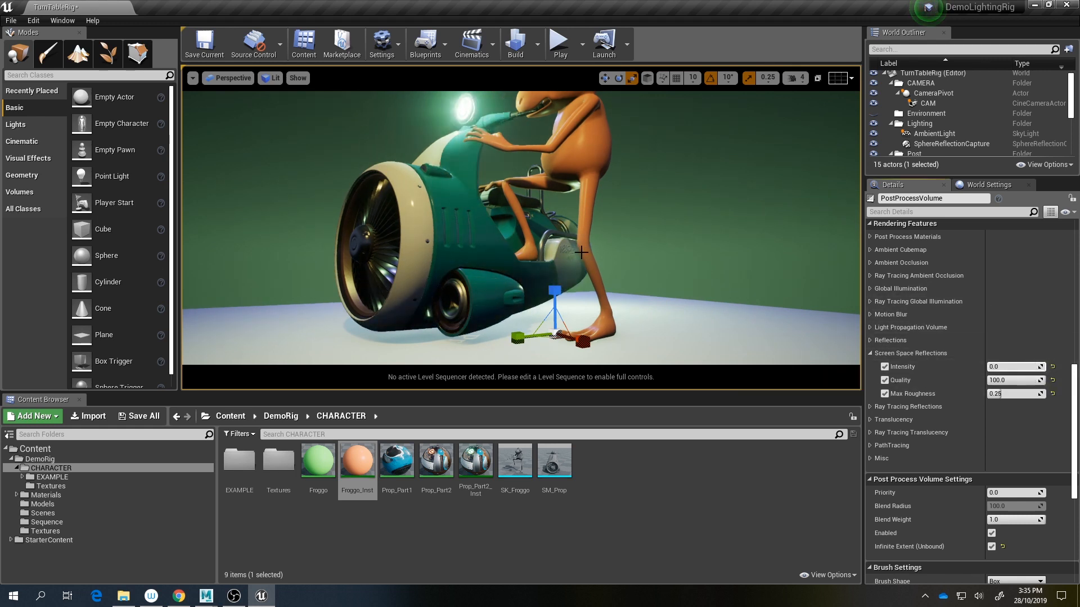
right_drag(596, 247, 596, 246)
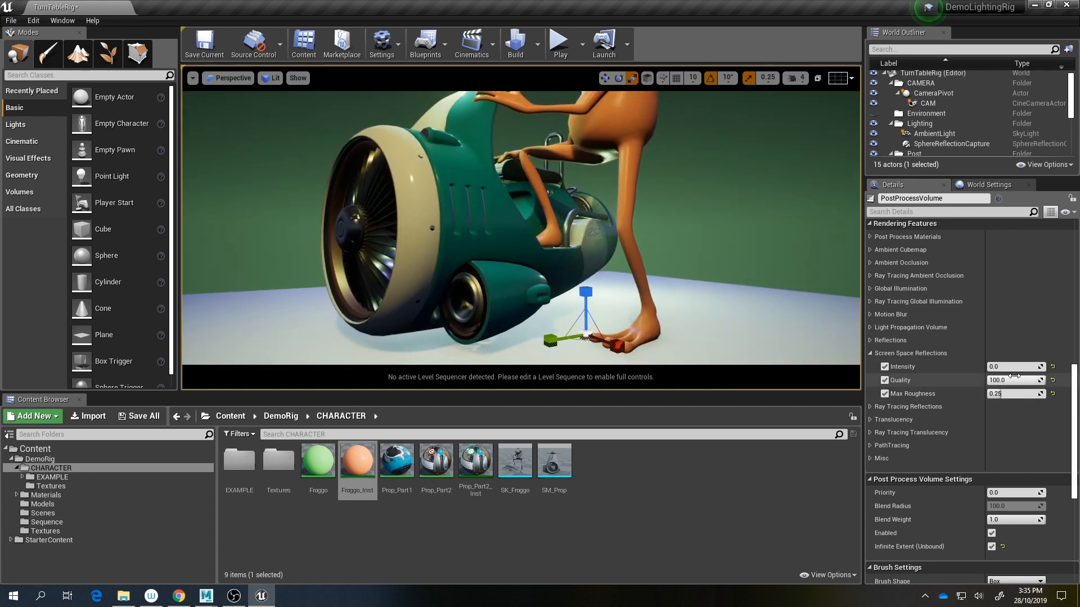
click(1032, 367)
text(100)
key(Return)
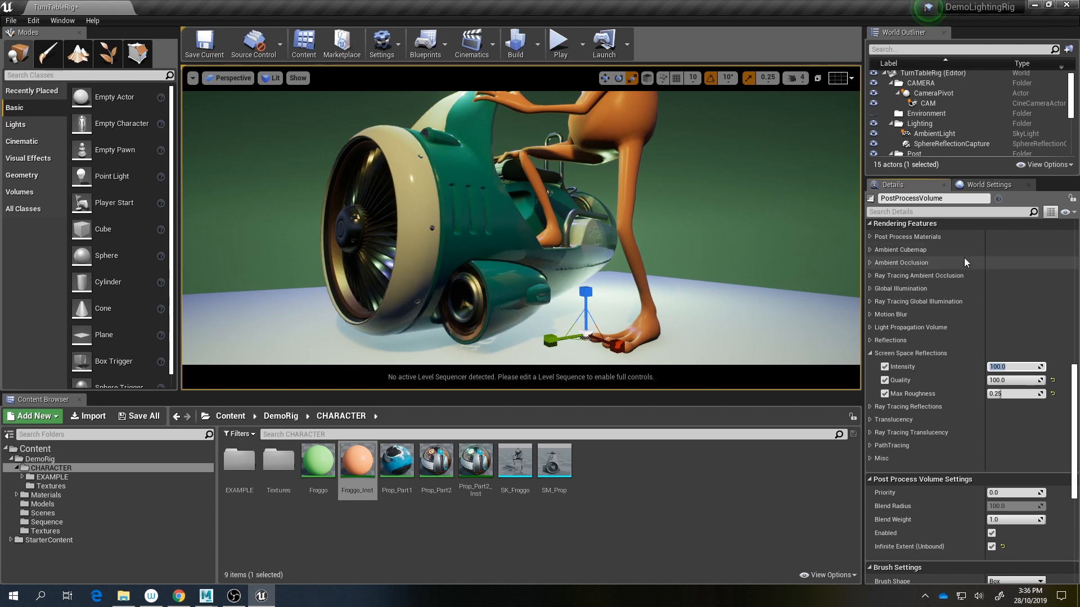
click(869, 353)
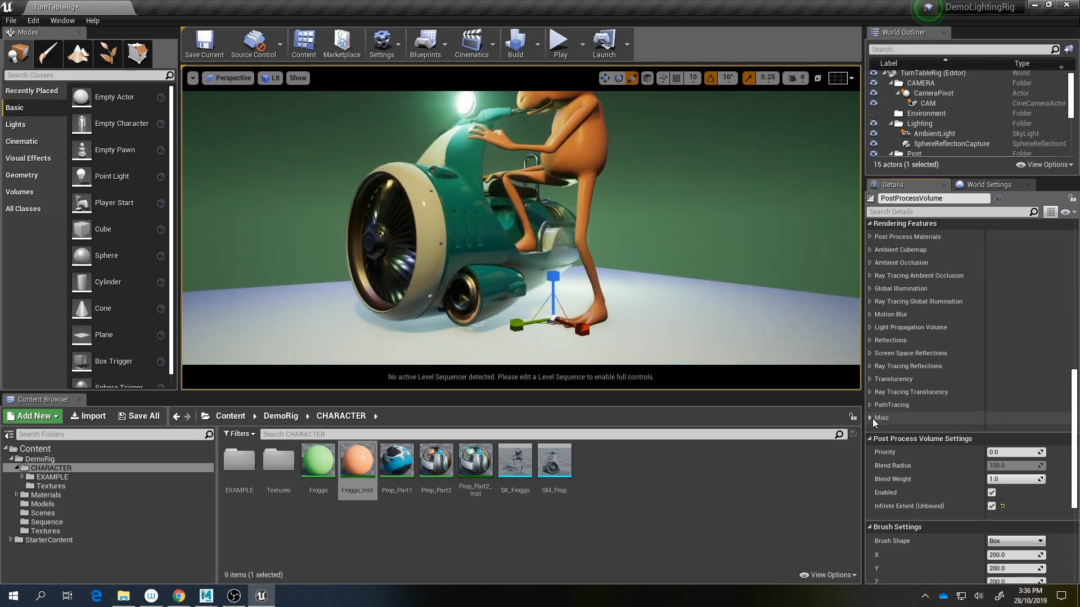
Step: Deselect the PostProcessVolume, and play the level to preview the turntable before stopping it
click(678, 236)
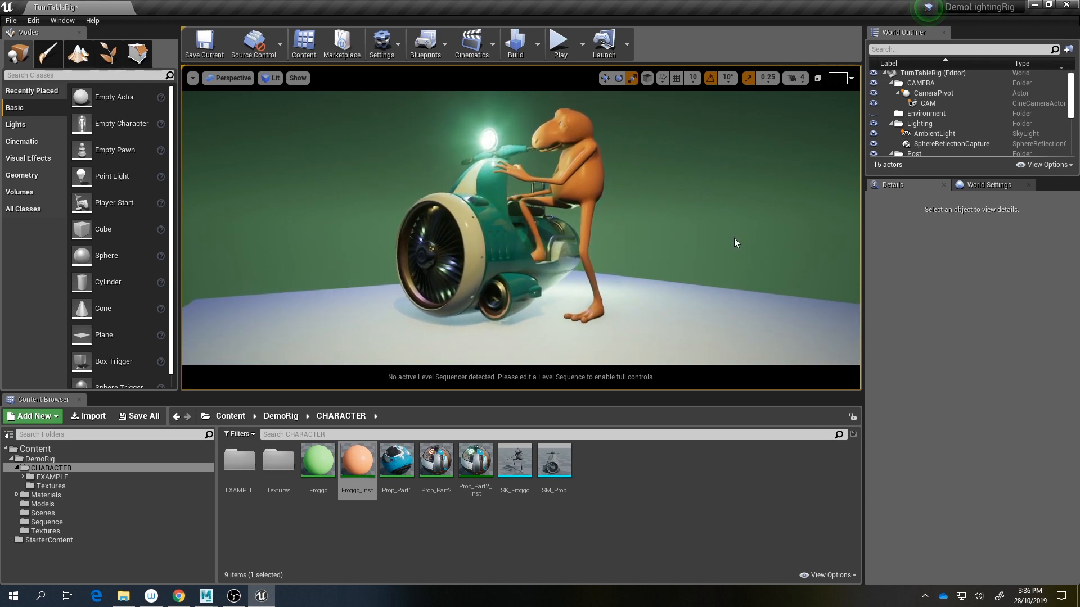
click(560, 44)
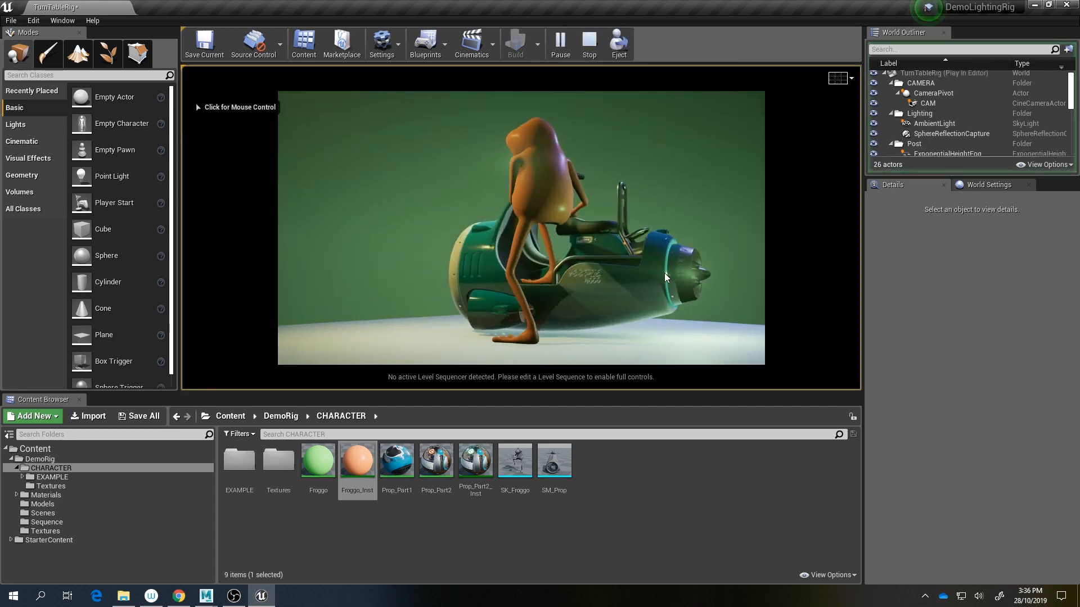
click(588, 43)
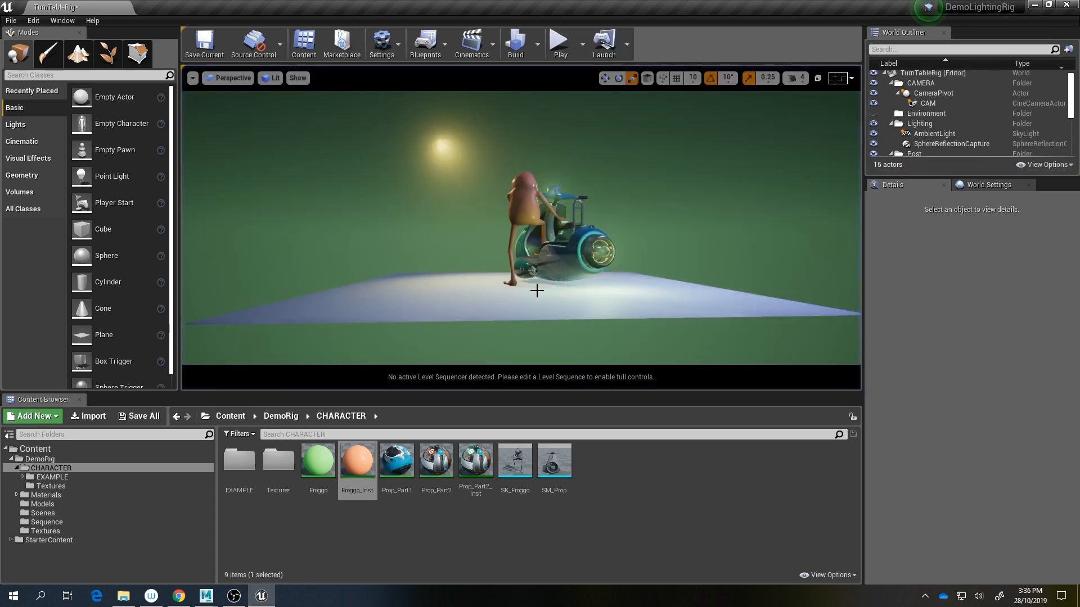
Step: Frame the whole turntable scene and enlarge the World Outliner to show more of the actors
alt+drag(537, 291, 810, 312)
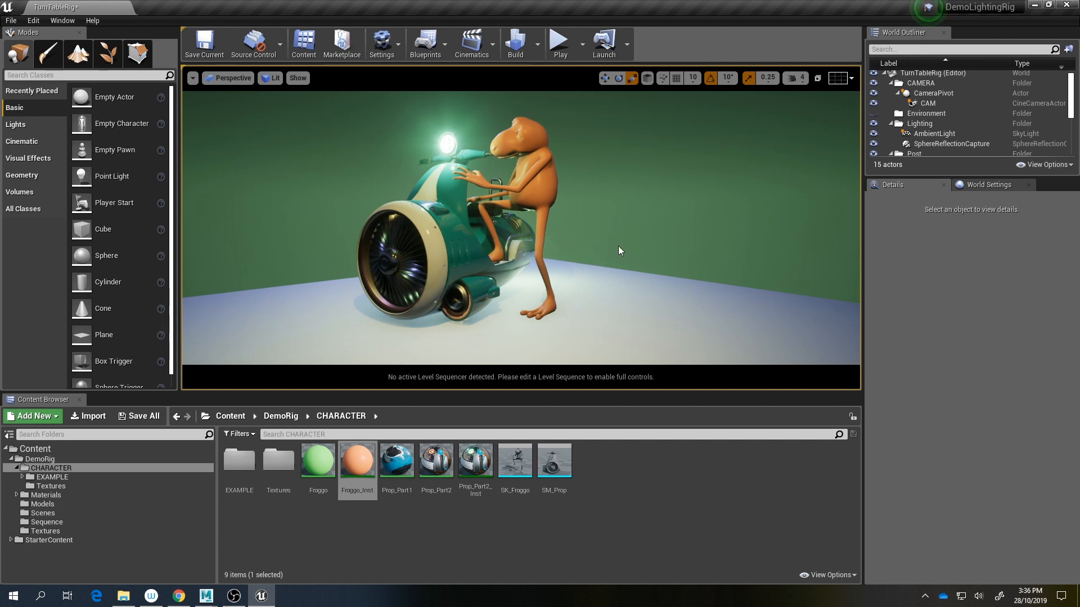
drag(621, 251, 610, 340)
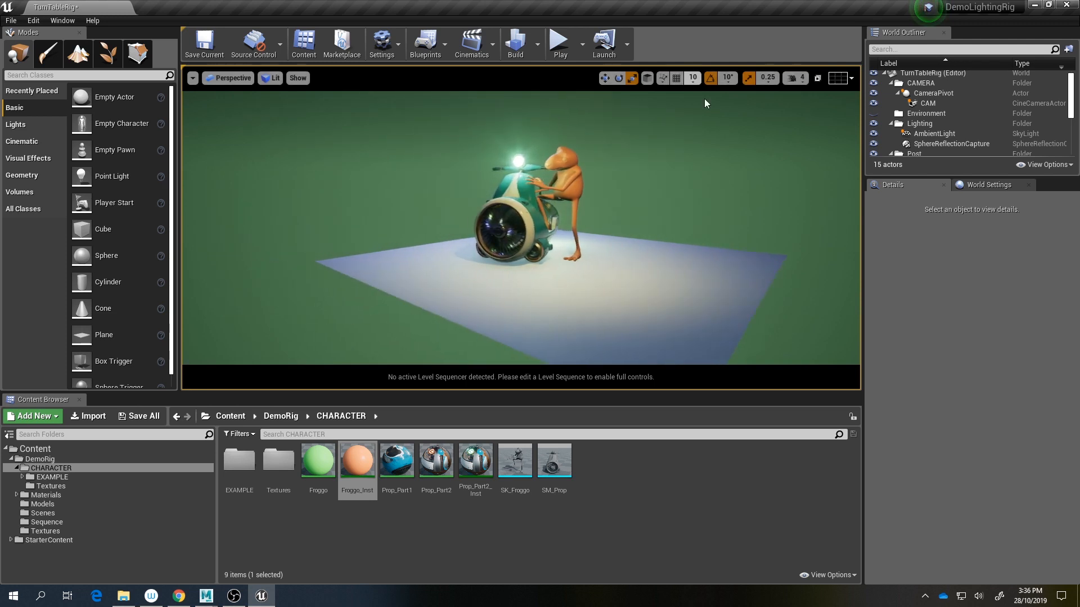
drag(923, 178, 923, 285)
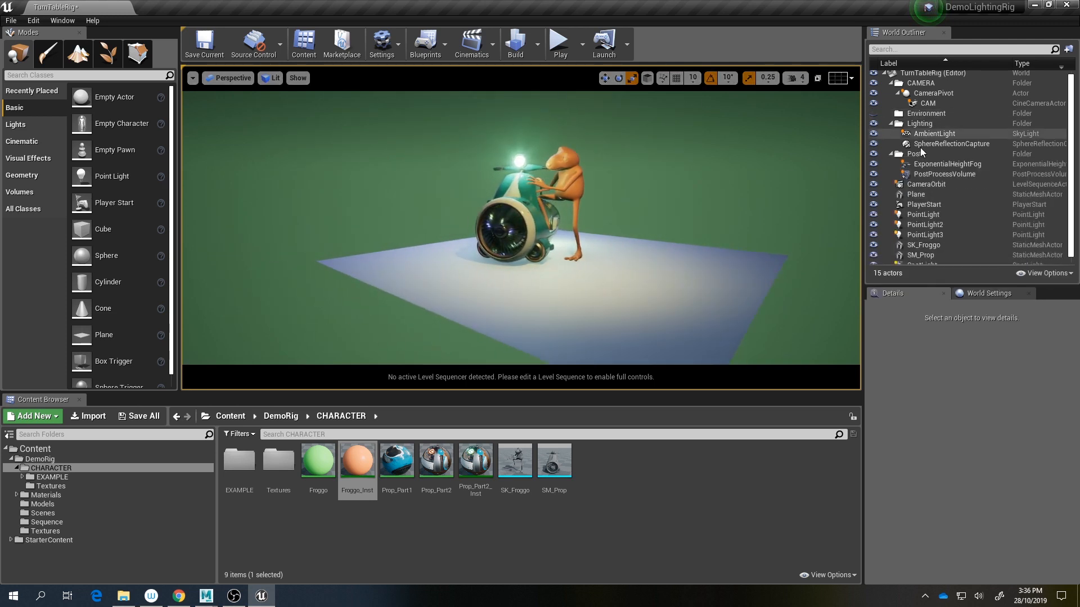
Step: Open the CameraOrbit level sequence in Sequencer and move its window up over the viewport
scroll(920, 150, down, 1)
click(934, 178)
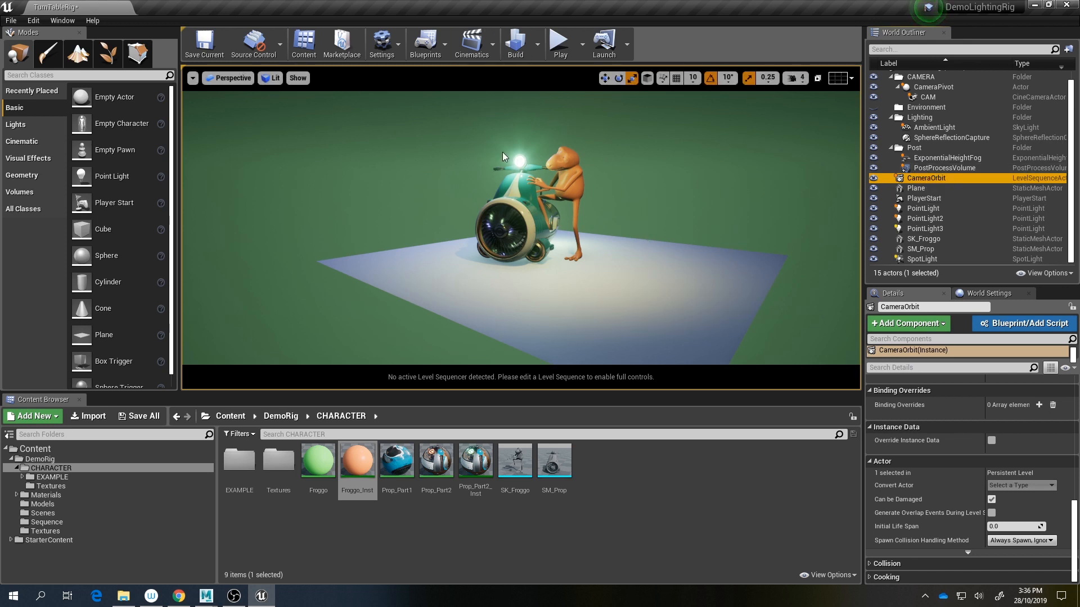
click(493, 49)
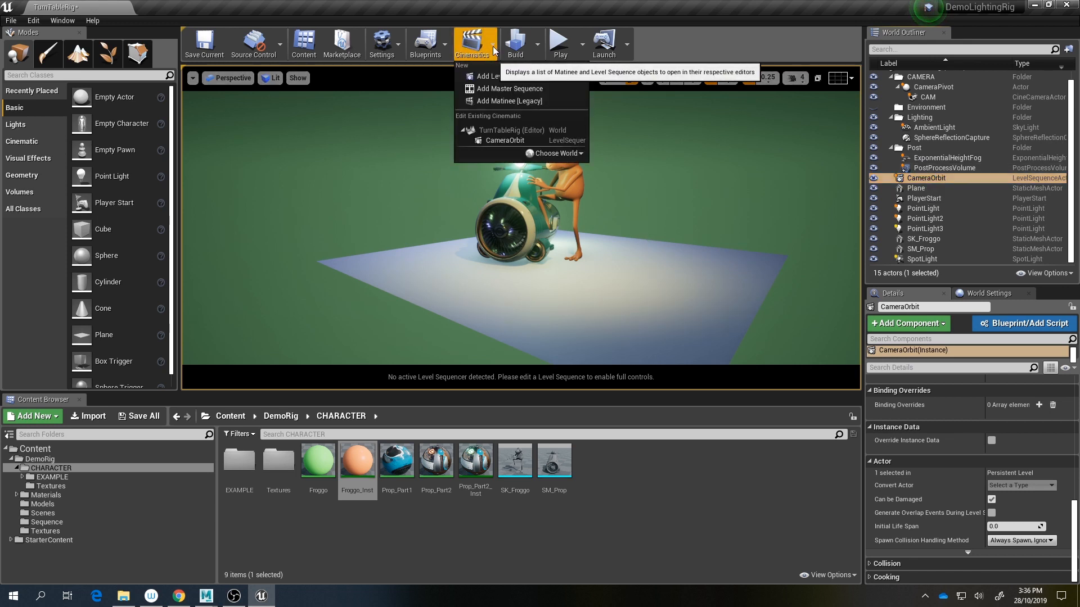
click(527, 142)
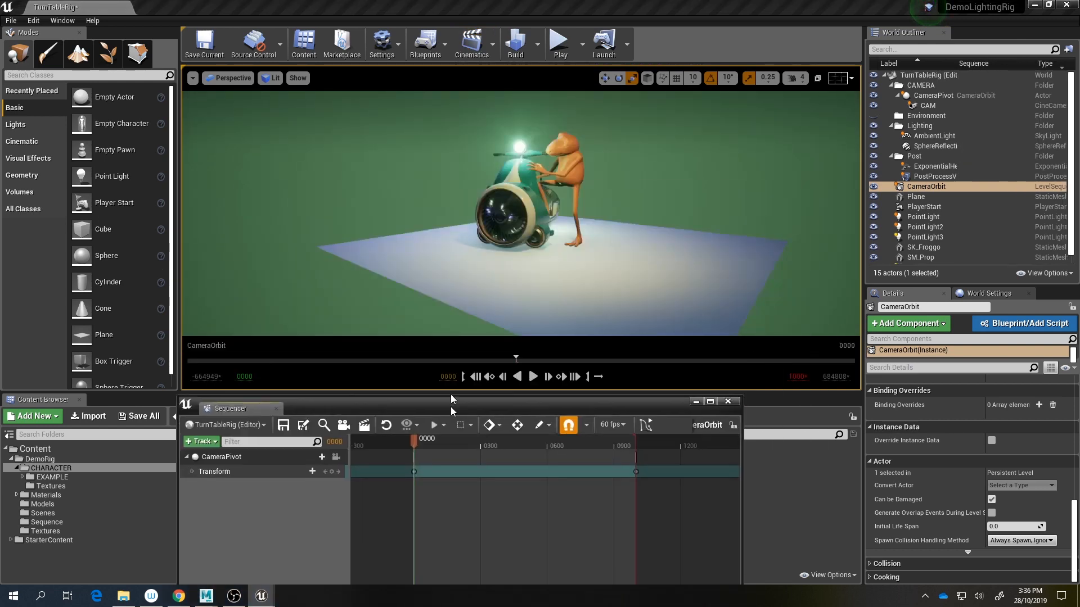
drag(452, 411, 451, 366)
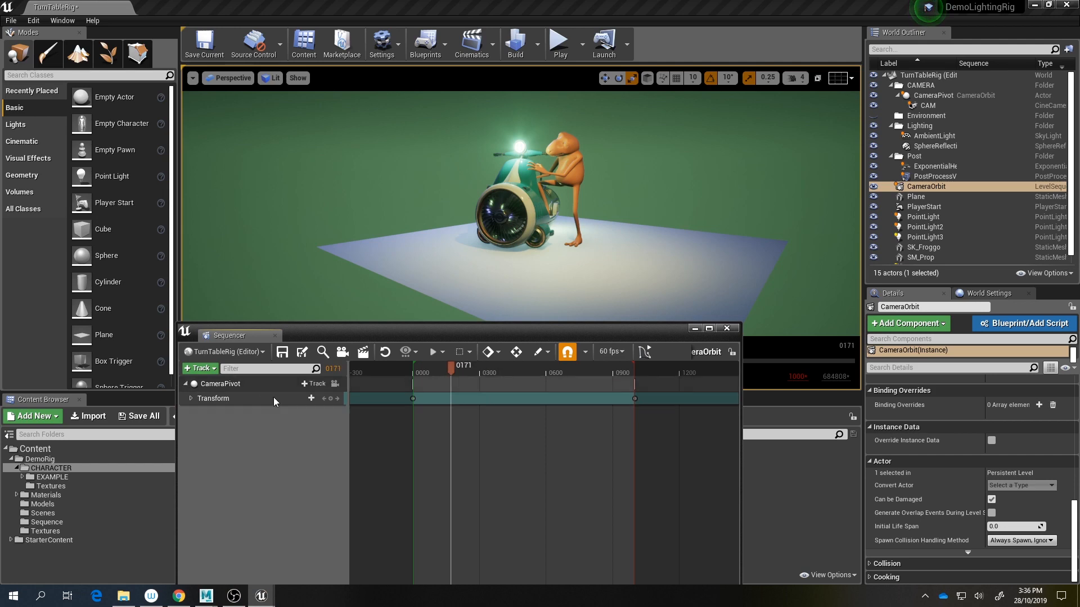
Step: Lock the viewport to CameraPivot, scrub the sequence to frame 333, and move the Sequencer window clear of the model
click(334, 383)
mouse_move(486, 369)
mouse_down()
mouse_move(602, 366)
mouse_move(430, 368)
mouse_move(644, 374)
mouse_move(425, 369)
mouse_move(529, 375)
mouse_move(486, 372)
mouse_up()
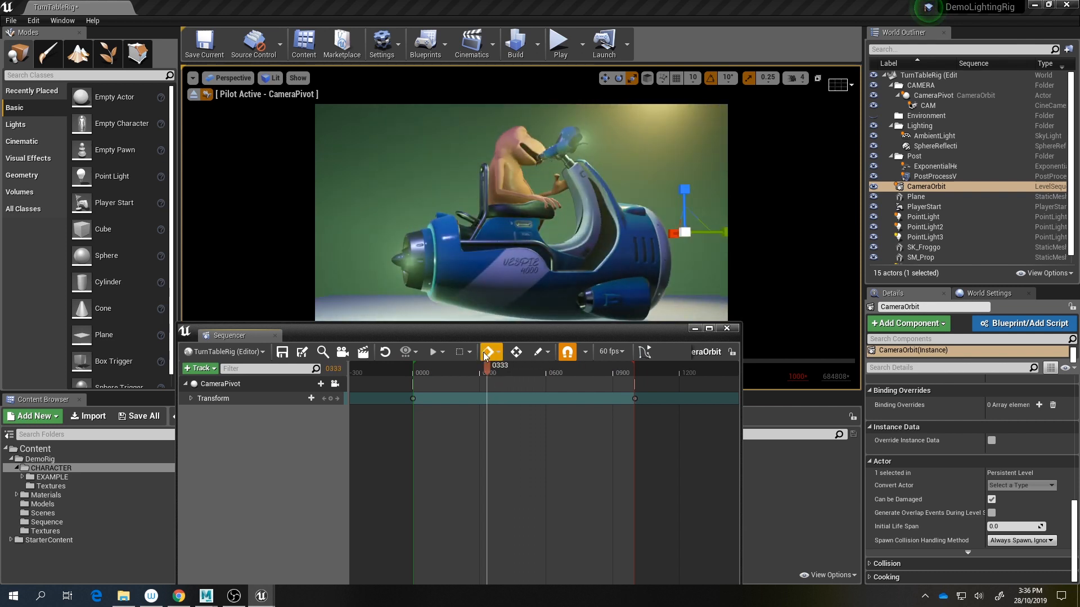
drag(495, 335, 573, 312)
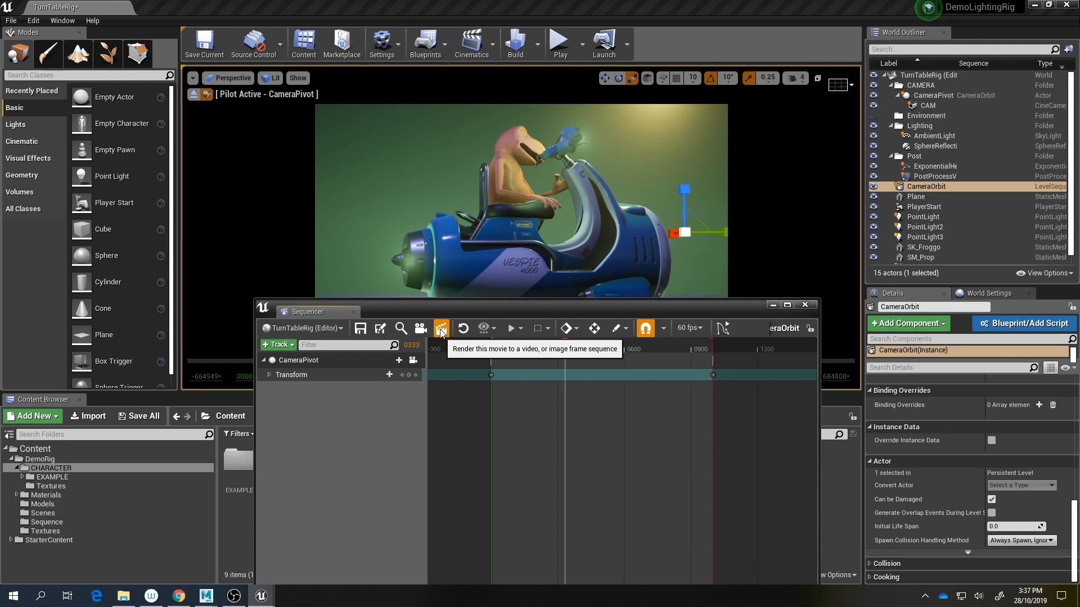
Step: Open the movie render settings and set the output to Image Sequence (png) at 1920 x 1080 (16:9)
click(442, 331)
drag(529, 88, 696, 66)
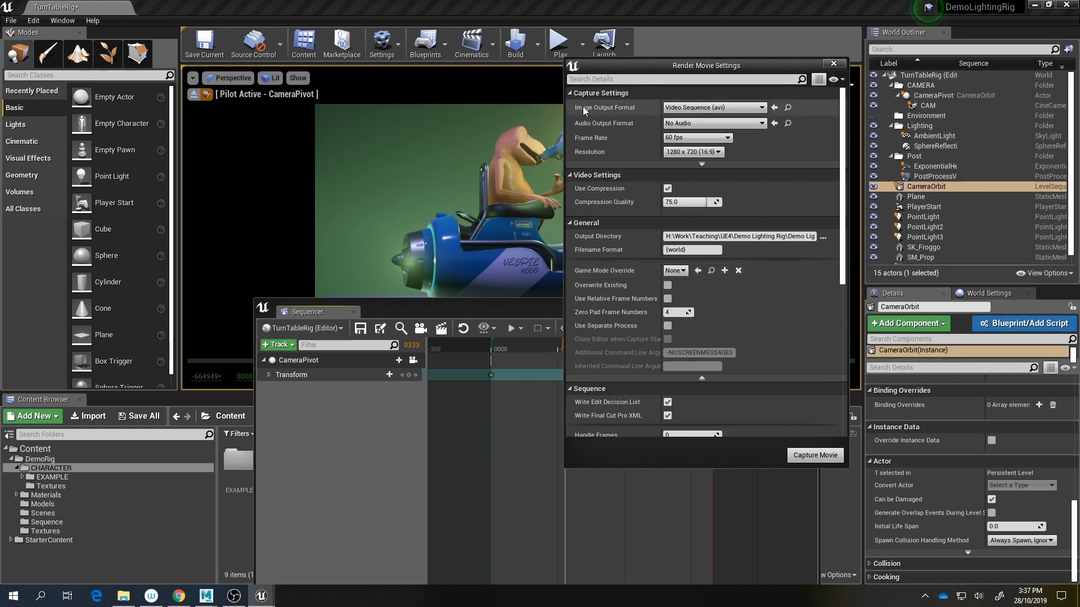
click(694, 110)
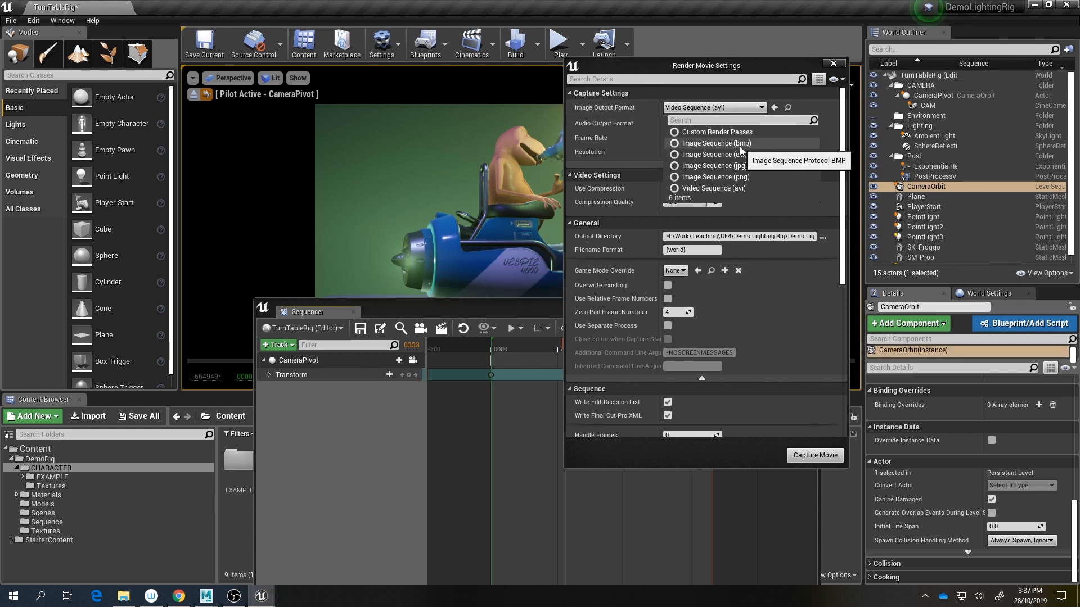
click(749, 176)
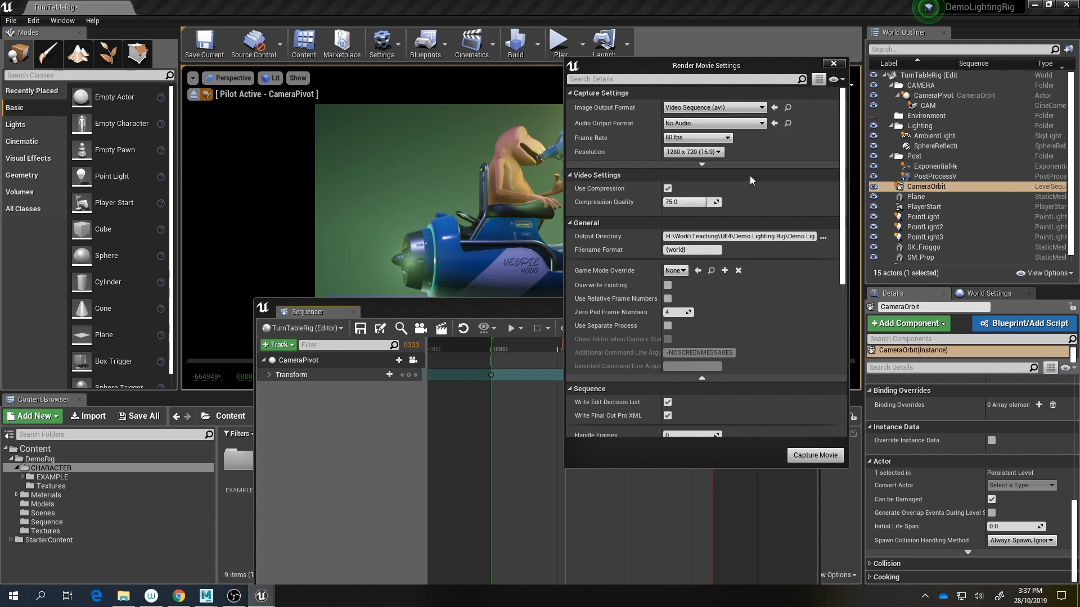
click(683, 152)
click(720, 193)
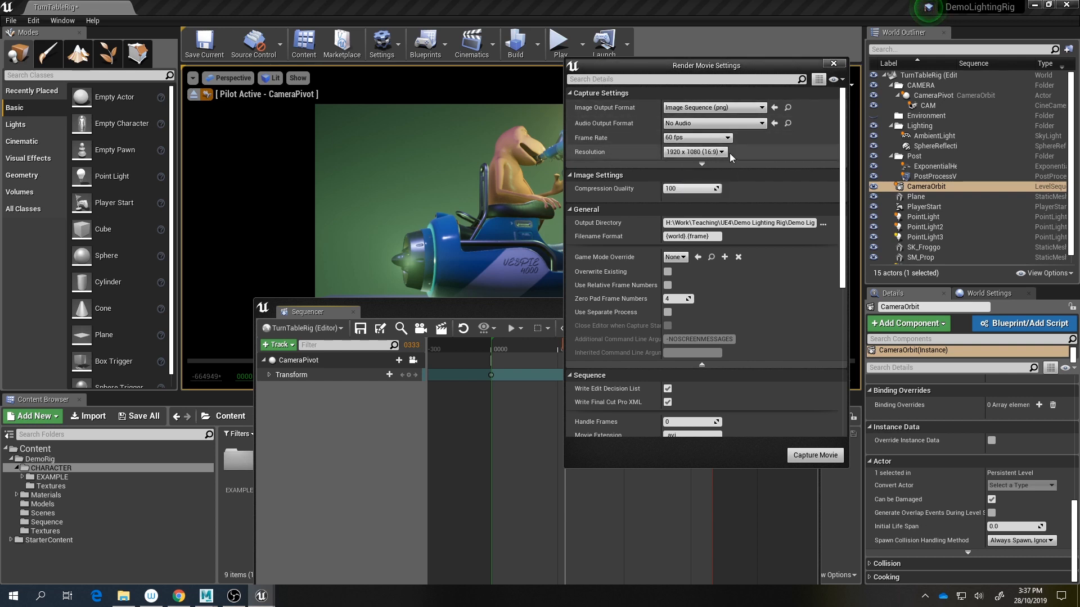
click(728, 152)
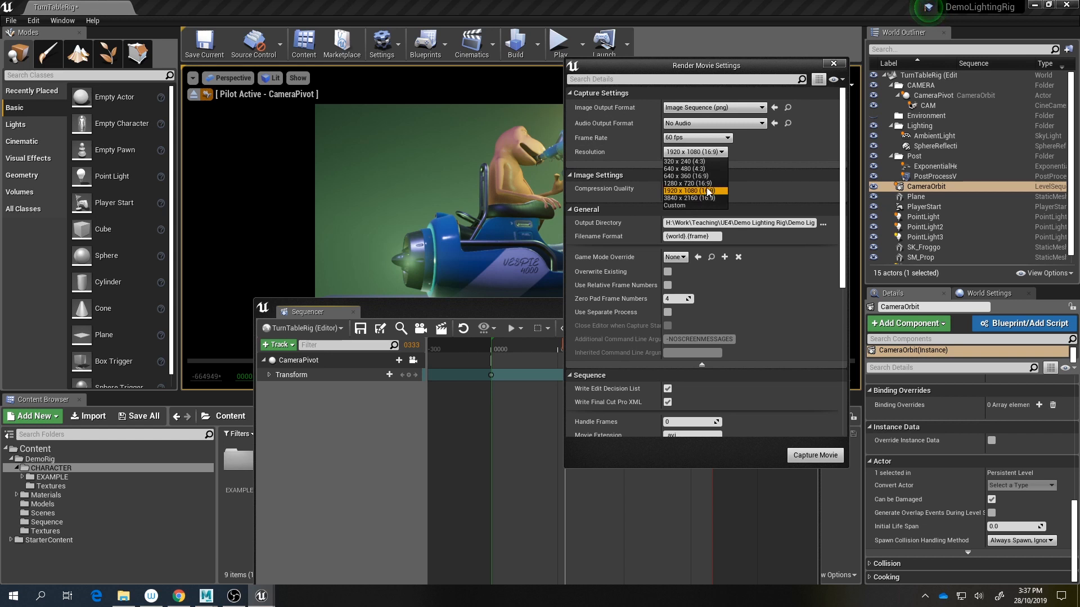
click(644, 192)
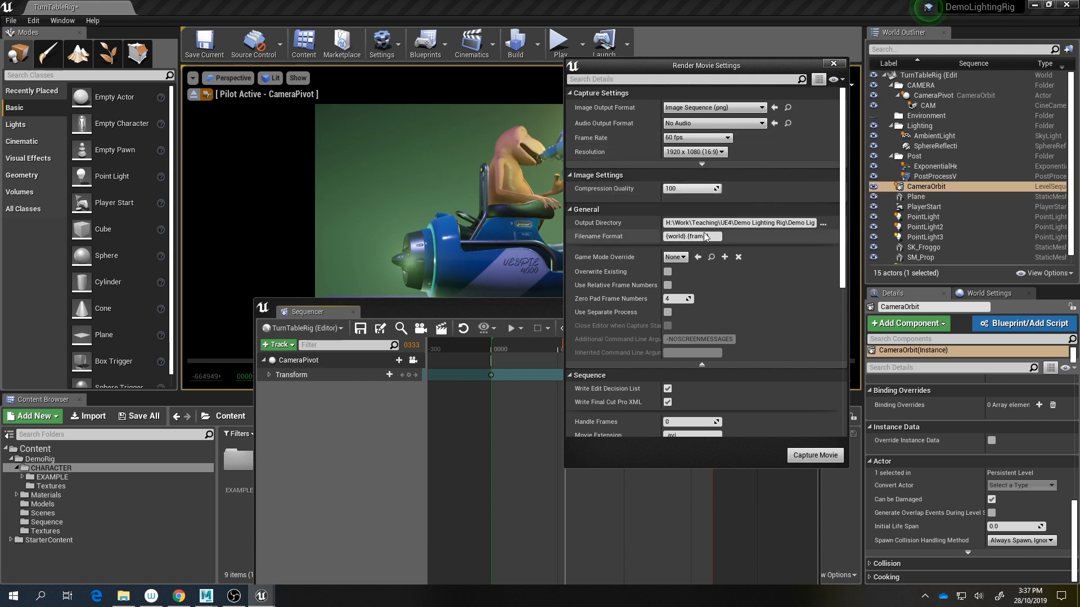
Step: Browse for the output directory and create and open a folder named Class2 inside Teaching\Renders
click(823, 224)
drag(800, 68, 597, 70)
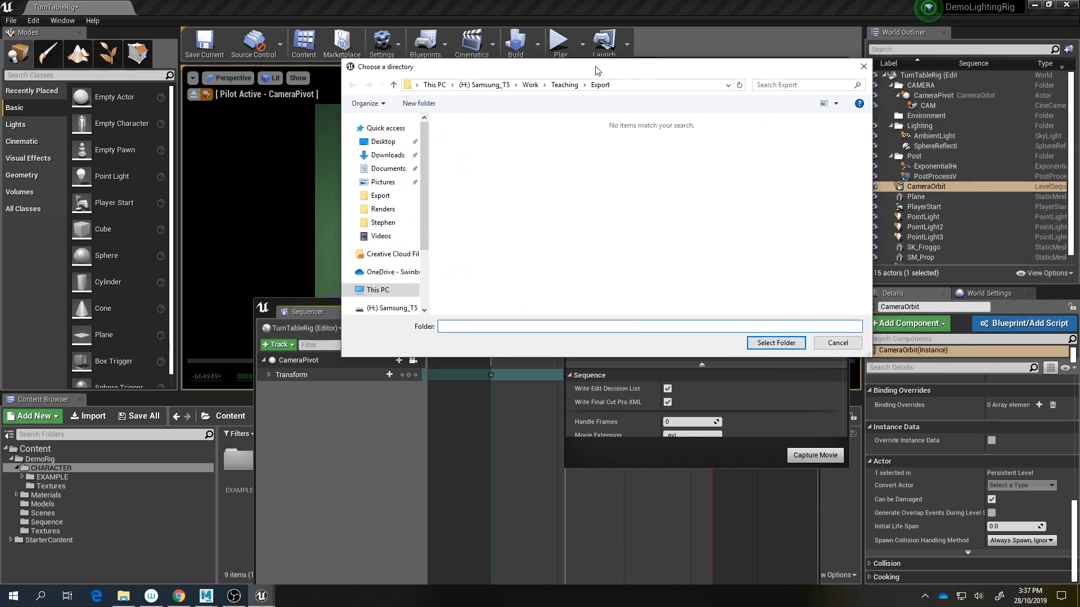
click(558, 85)
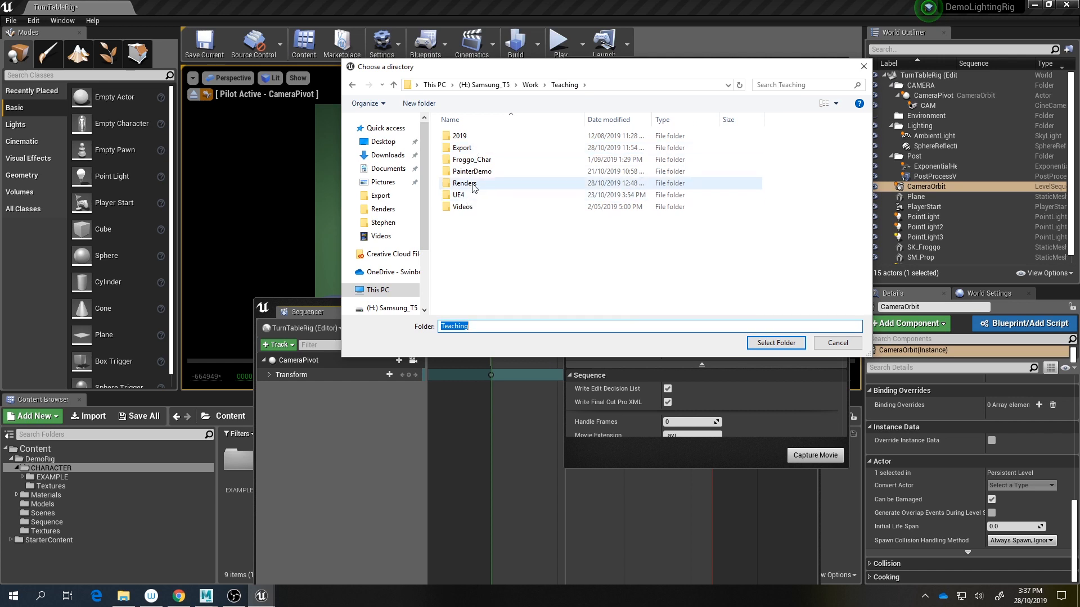
double_click(478, 184)
right_click(519, 228)
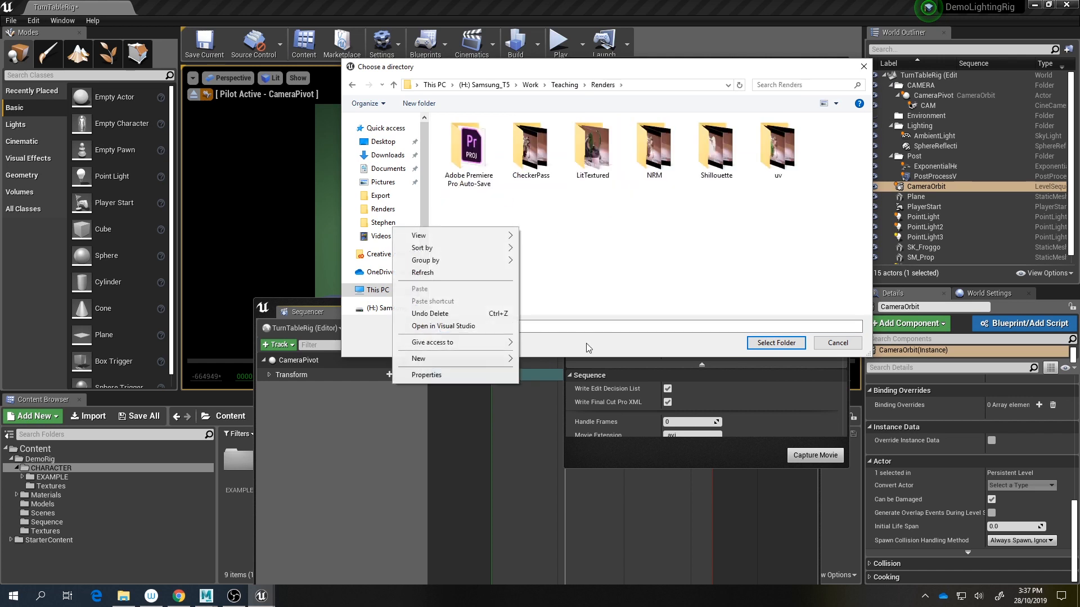
mouse_move(504, 357)
click(540, 358)
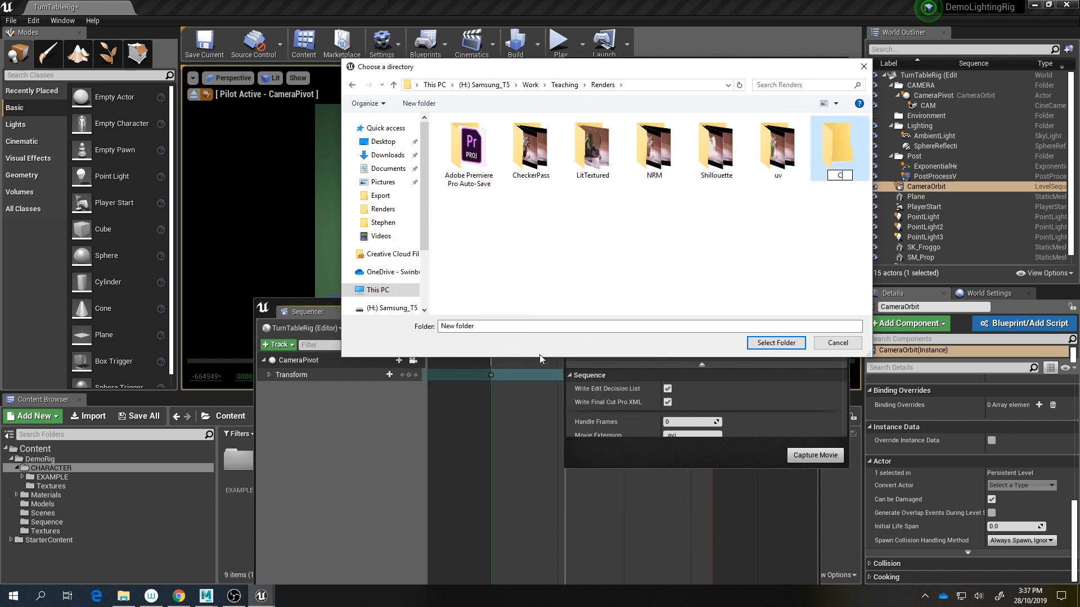
text(Class23)
key(BackSpace)
key(Return)
key(Return)
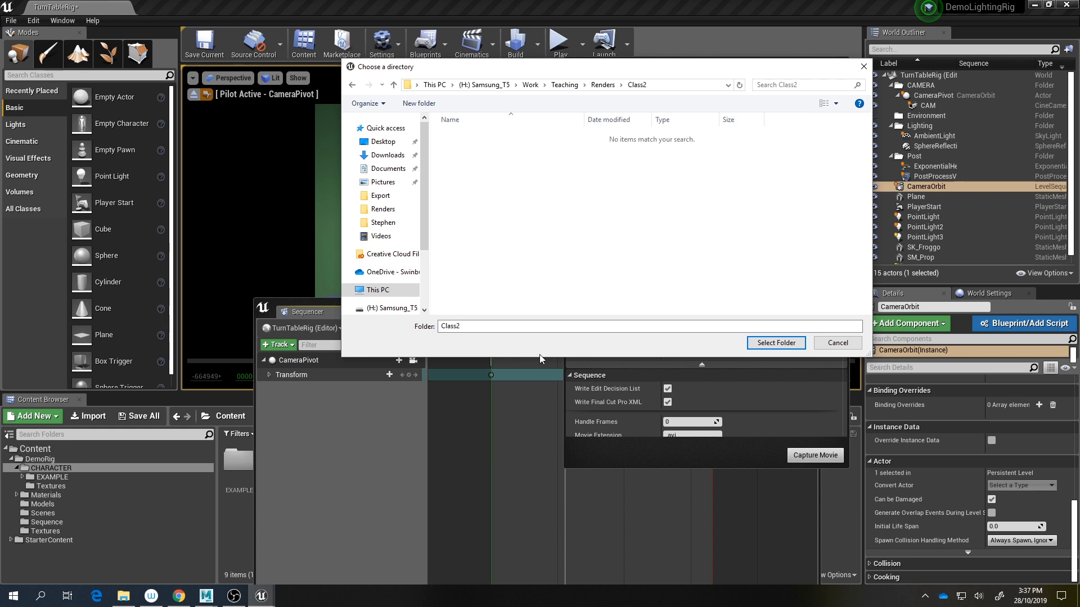
Step: Create a folder named LItShaded inside Class2 and choose it as the render's output directory
right_click(534, 174)
mouse_move(520, 307)
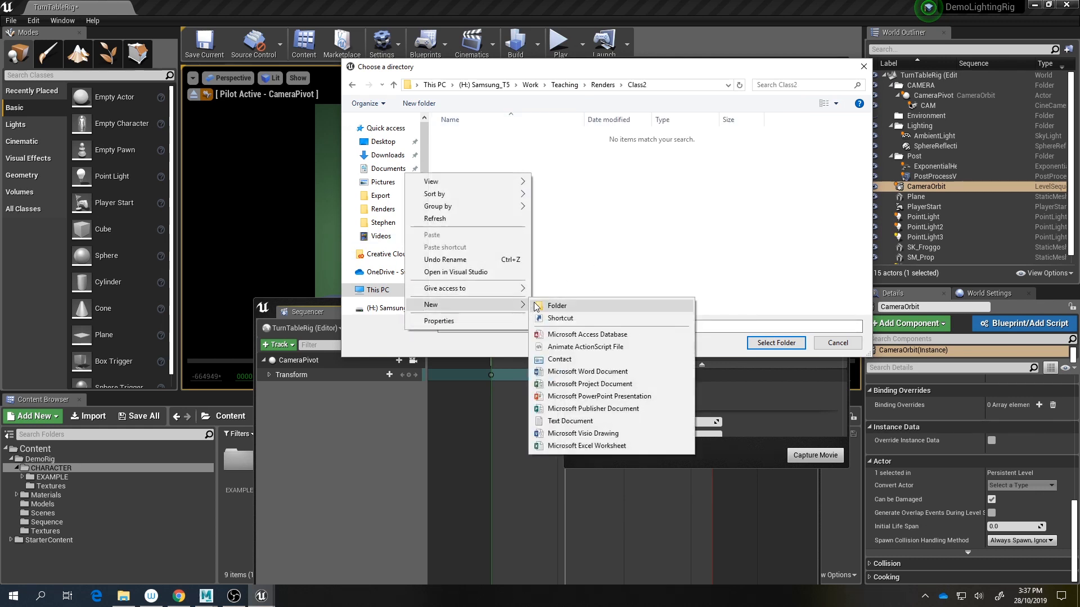
click(557, 306)
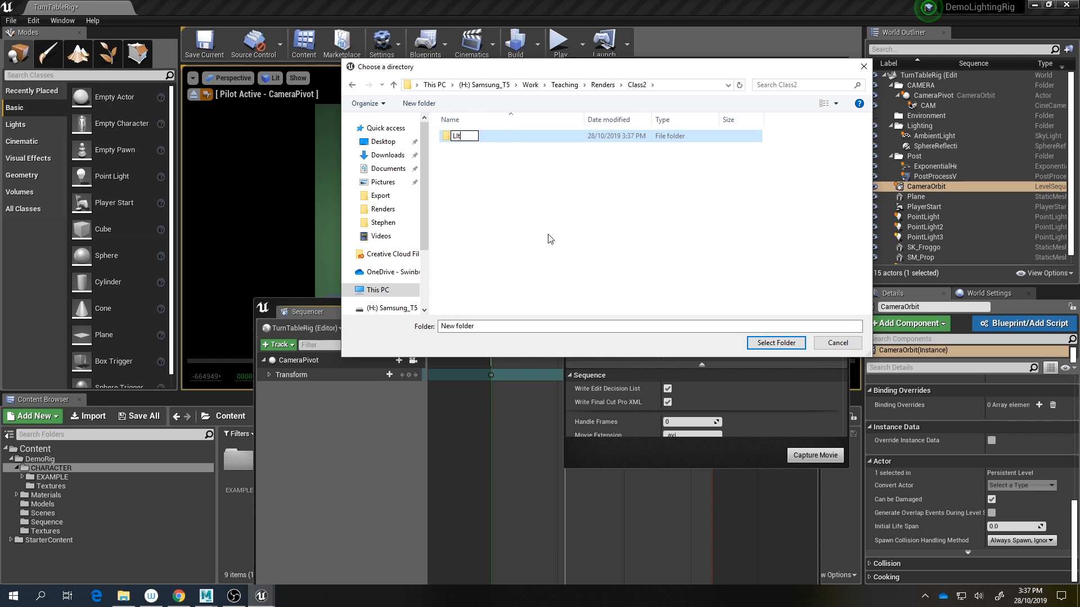
text(ed)
key(Return)
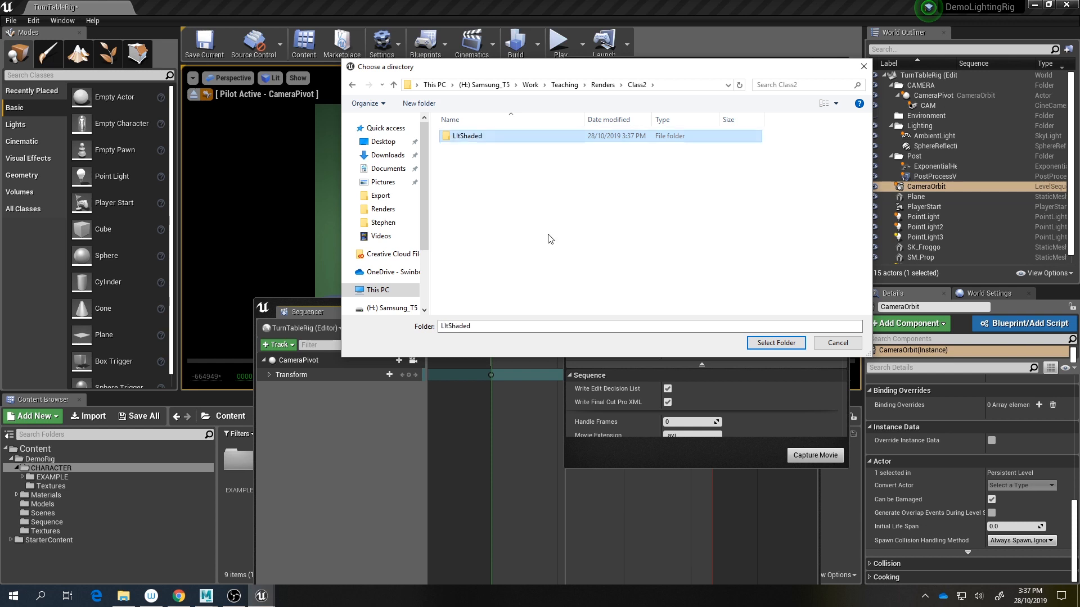
key(Return)
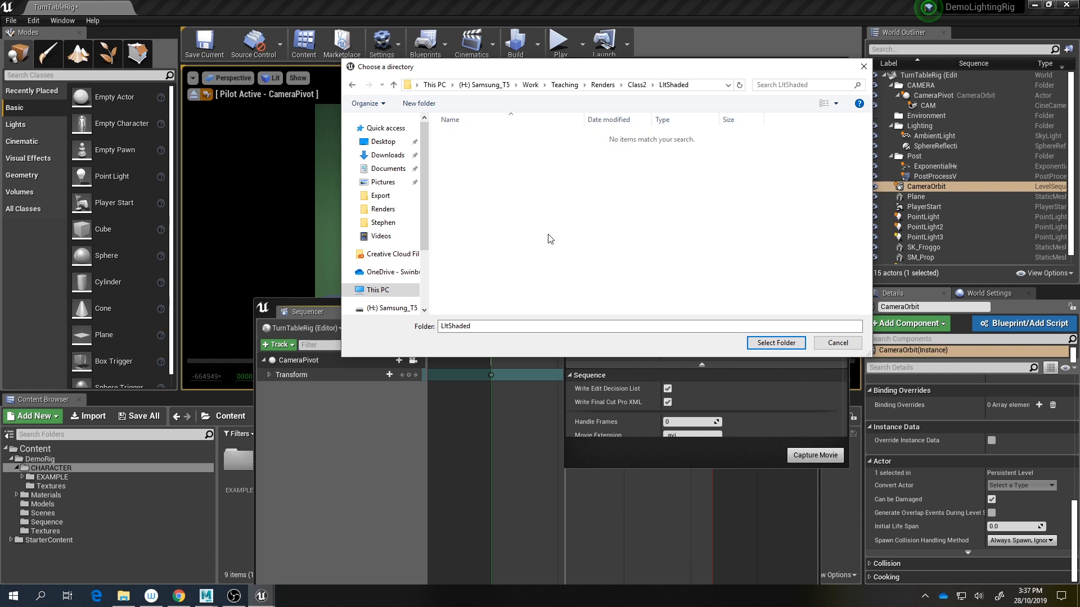
click(793, 340)
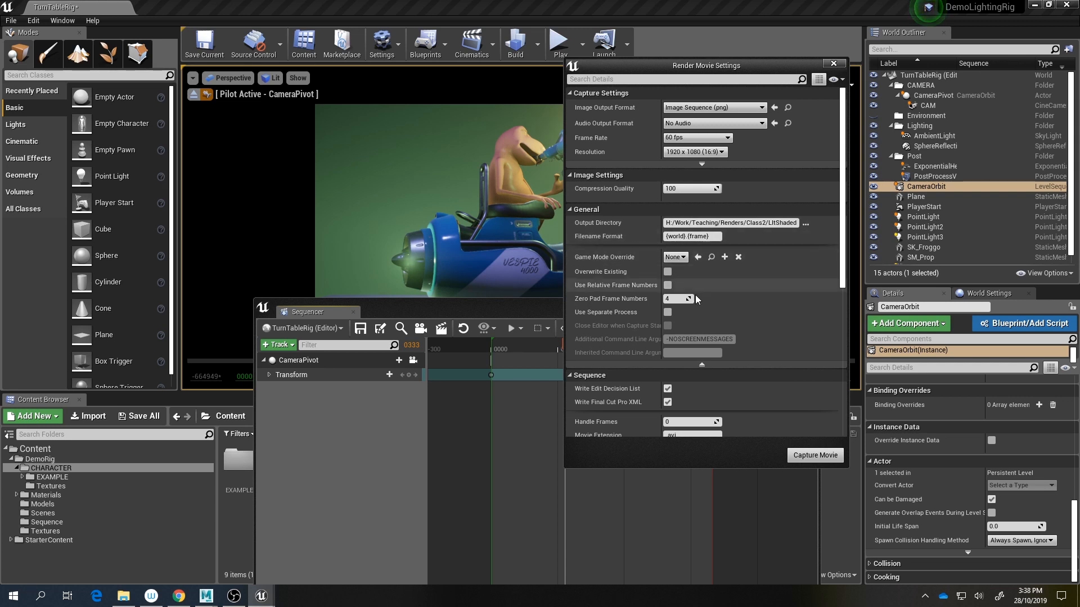
Step: Enable Use Separate Process and disable Write Edit Decision List and Write Final Cut Pro XML, keeping Cinematic Mode enabled
scroll(619, 211, down, 2)
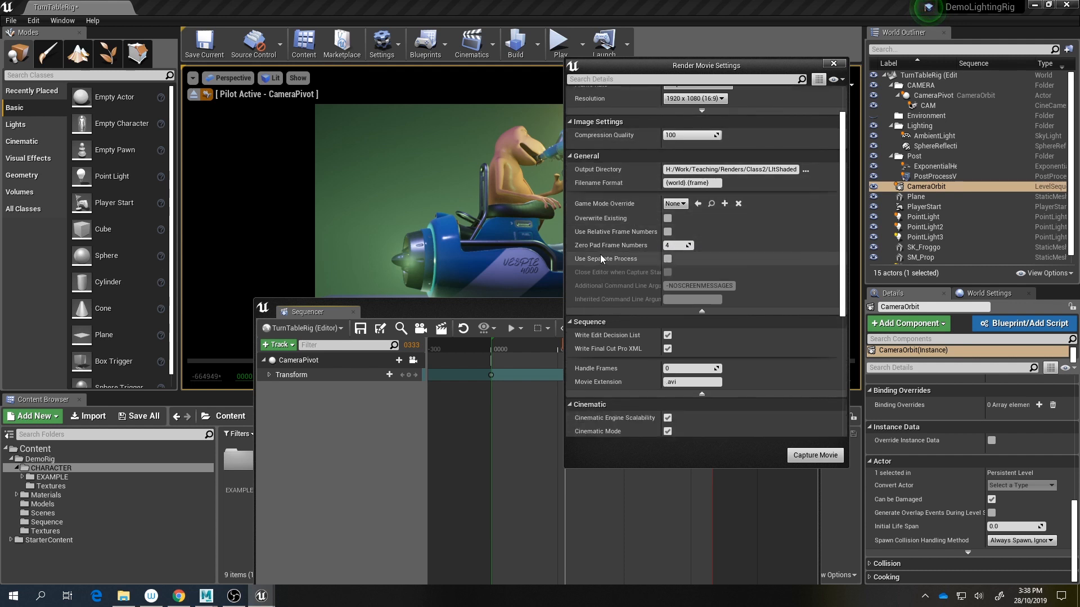
click(667, 258)
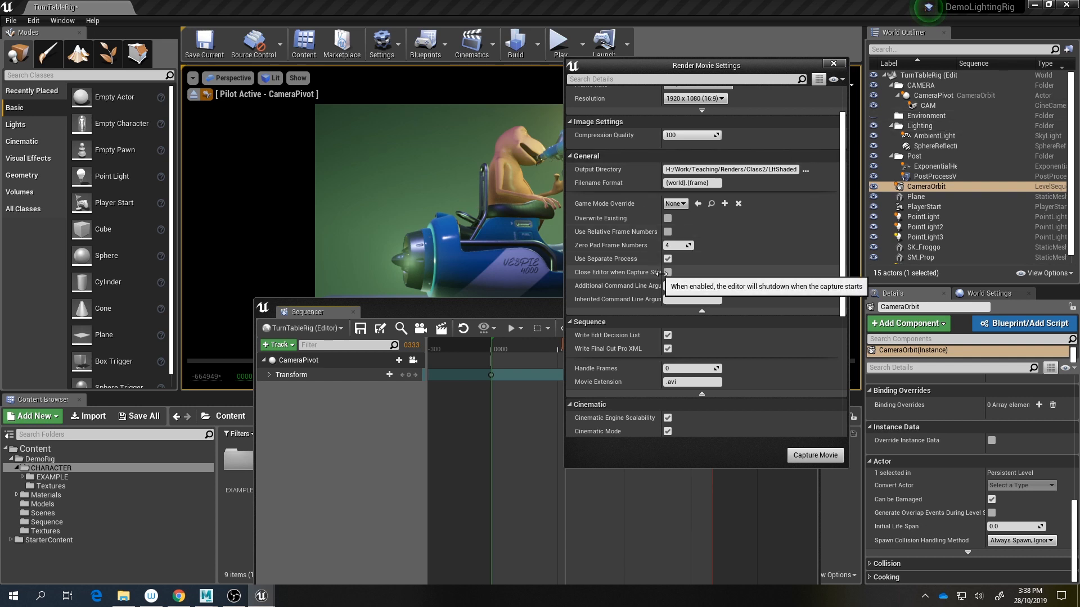
scroll(657, 187, down, 3)
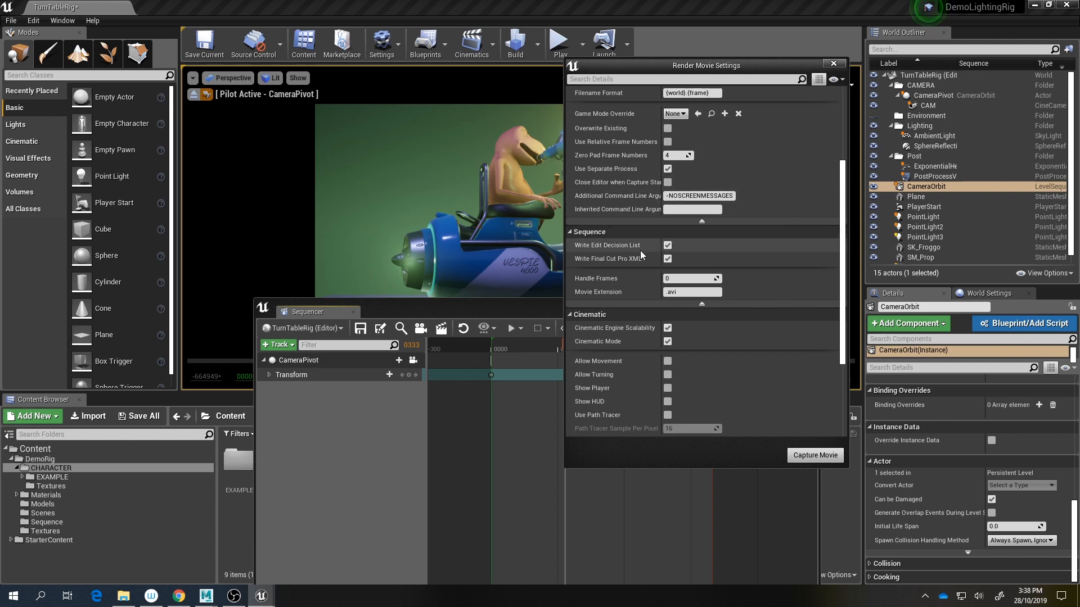
click(667, 246)
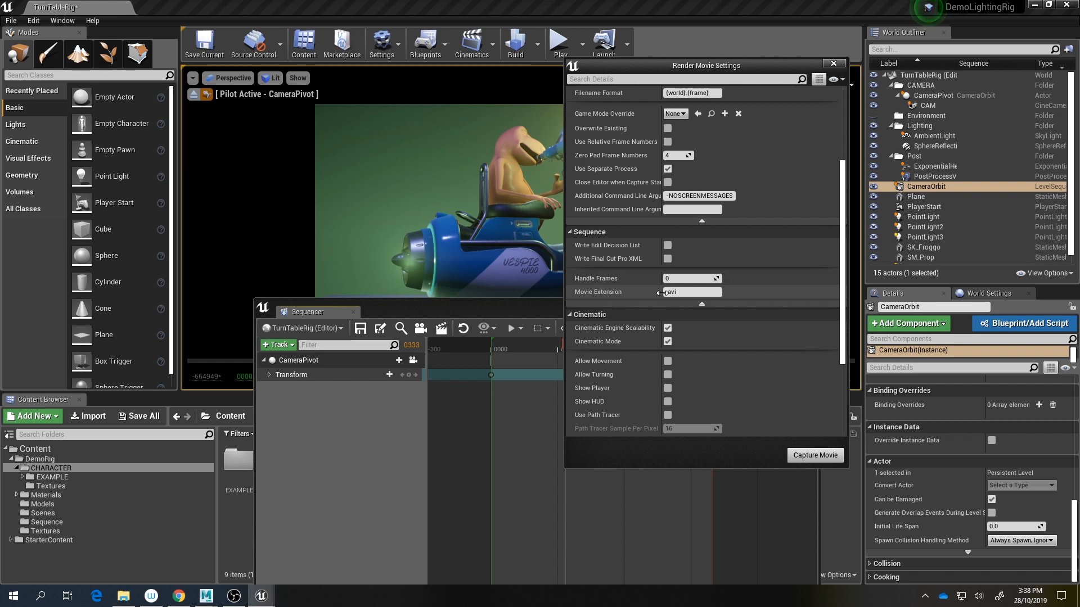
scroll(687, 298, down, 5)
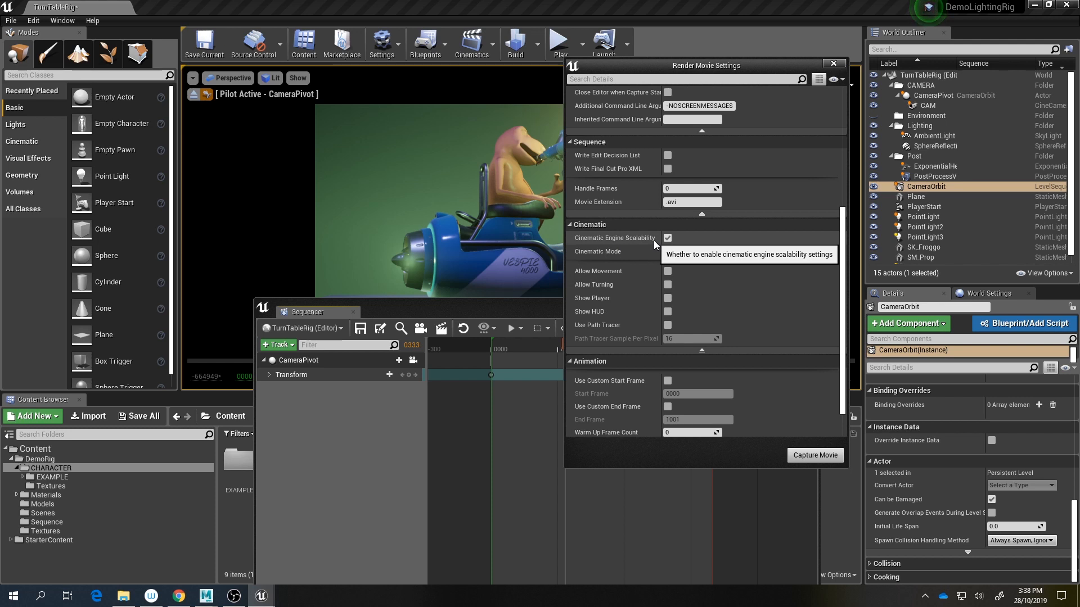
click(668, 252)
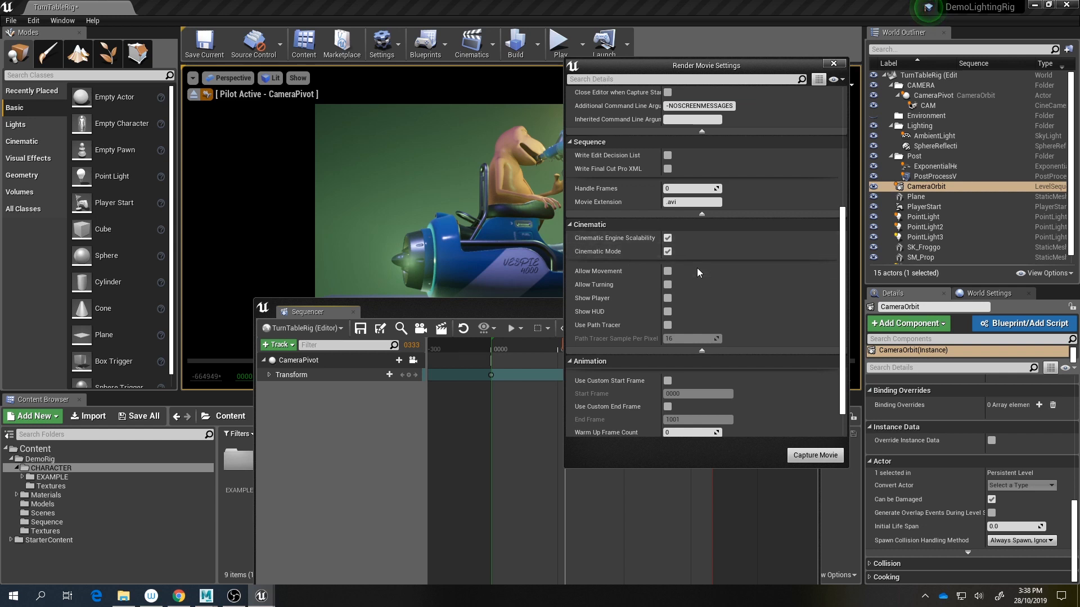
Step: Review the render's Animation frame settings against the CameraOrbit frame range in Sequencer, and return to the render settings
scroll(680, 253, down, 2)
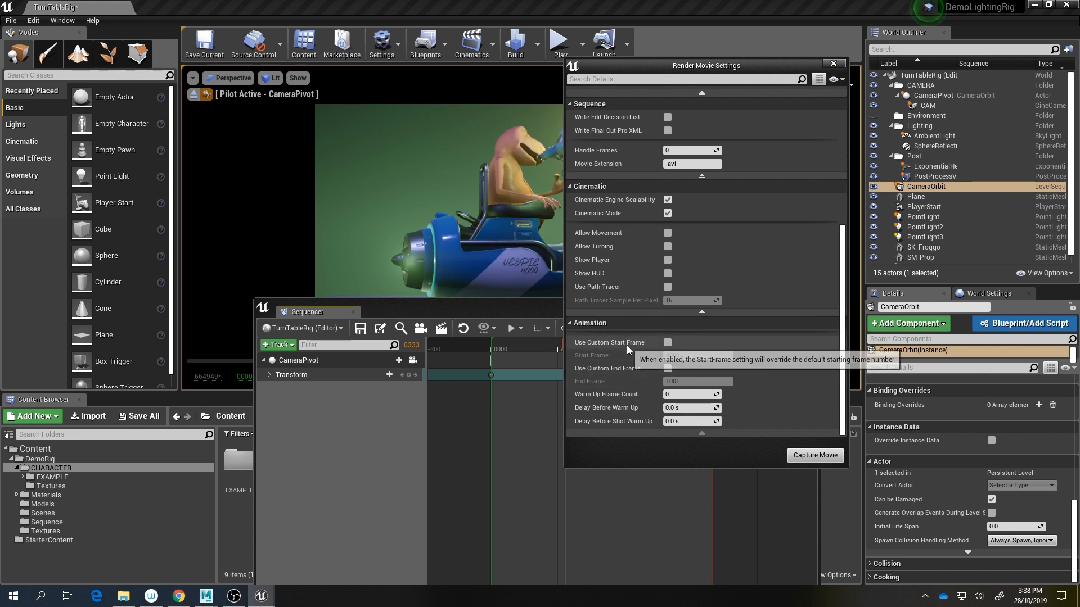
click(520, 328)
click(456, 400)
click(456, 401)
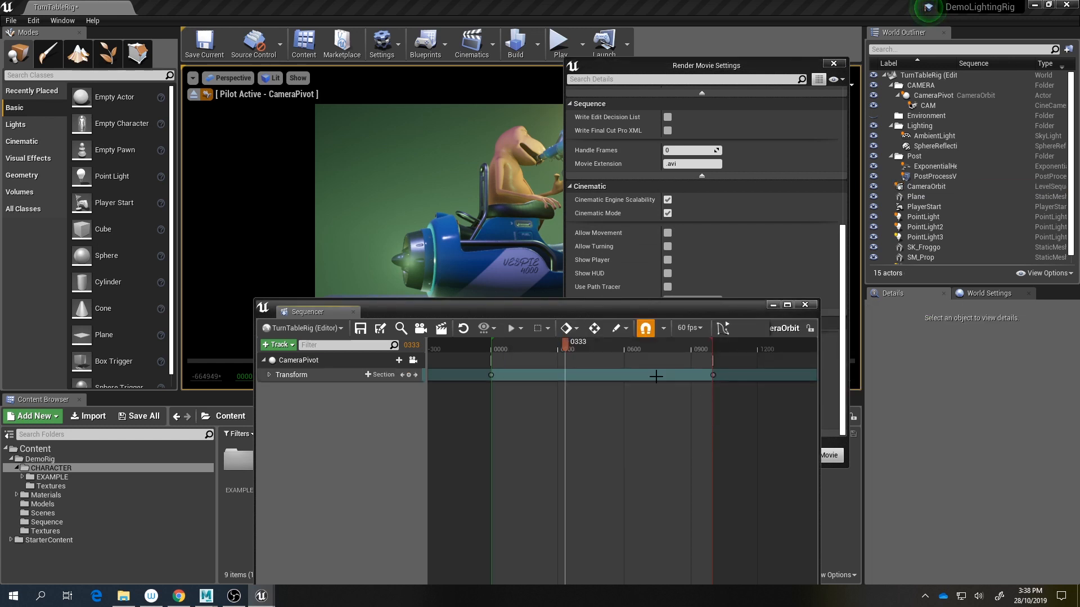
click(748, 75)
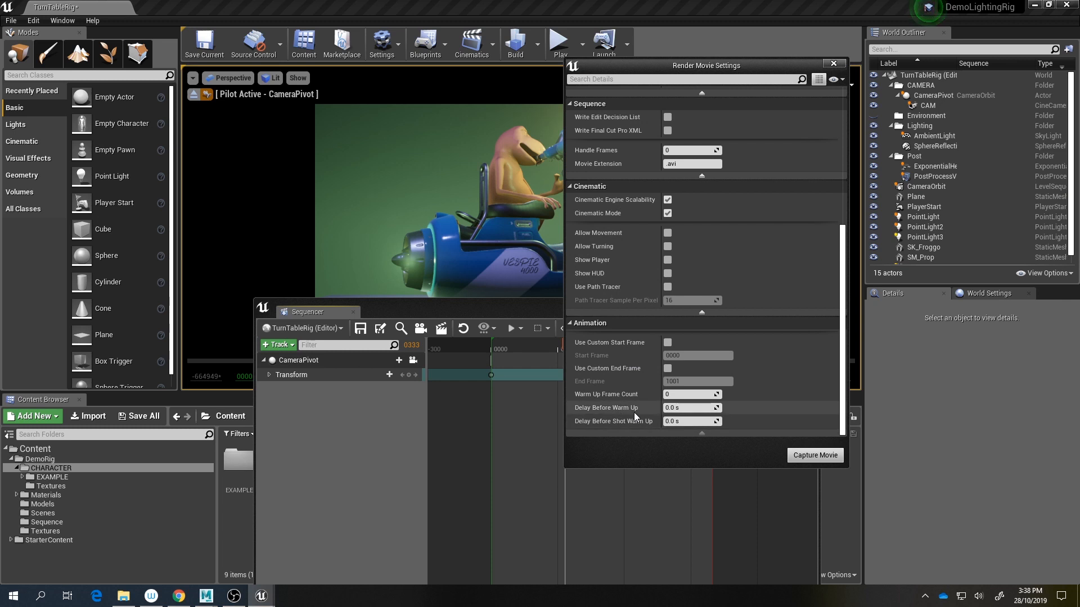
Step: Set the render's Warm Up Frame Count to 60 and Delay Before Warm Up to 1.0 s
click(684, 395)
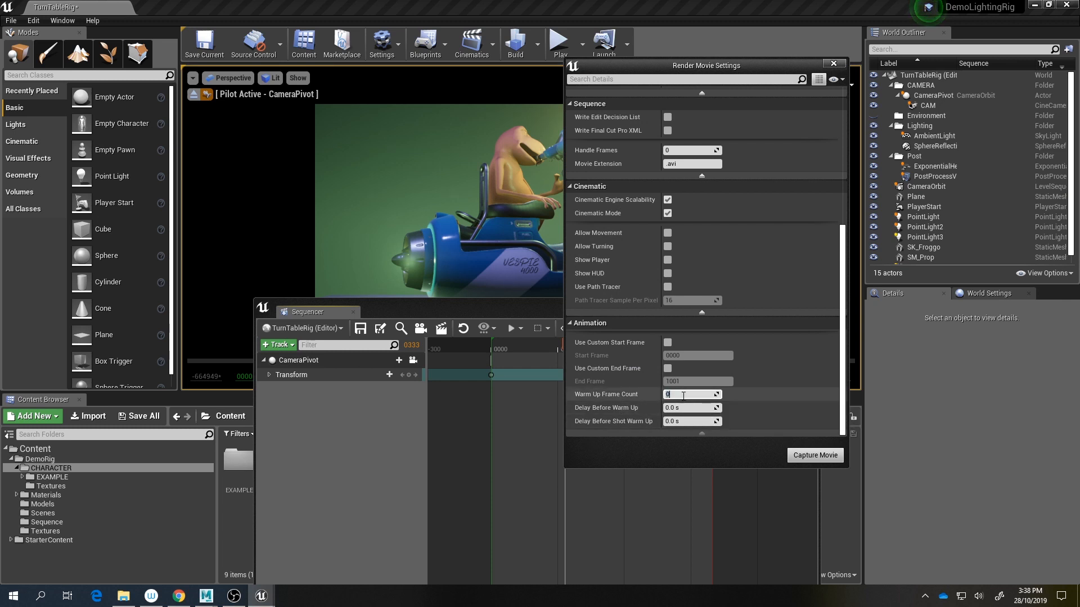
text(60)
key(Return)
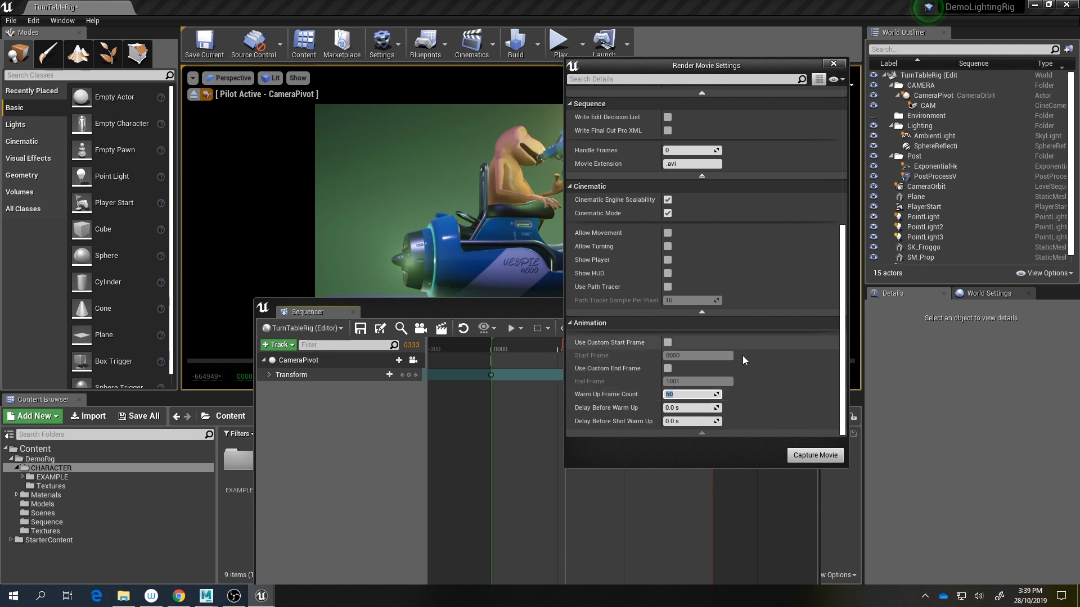
click(684, 409)
text(1)
key(Return)
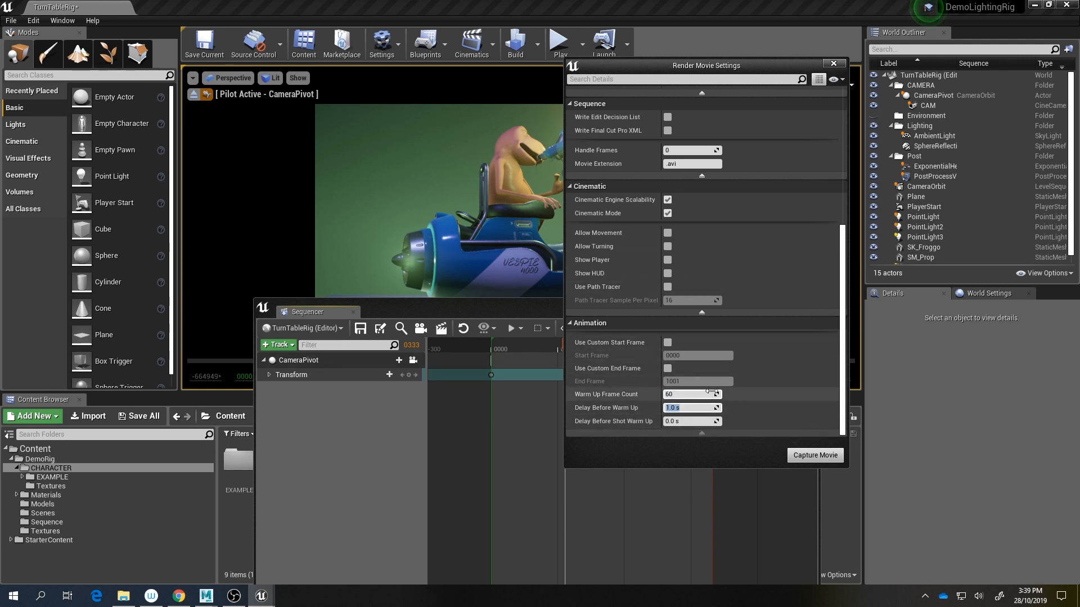
Step: Start capturing the movie, saving the TurnTableRig level before rendering
click(831, 457)
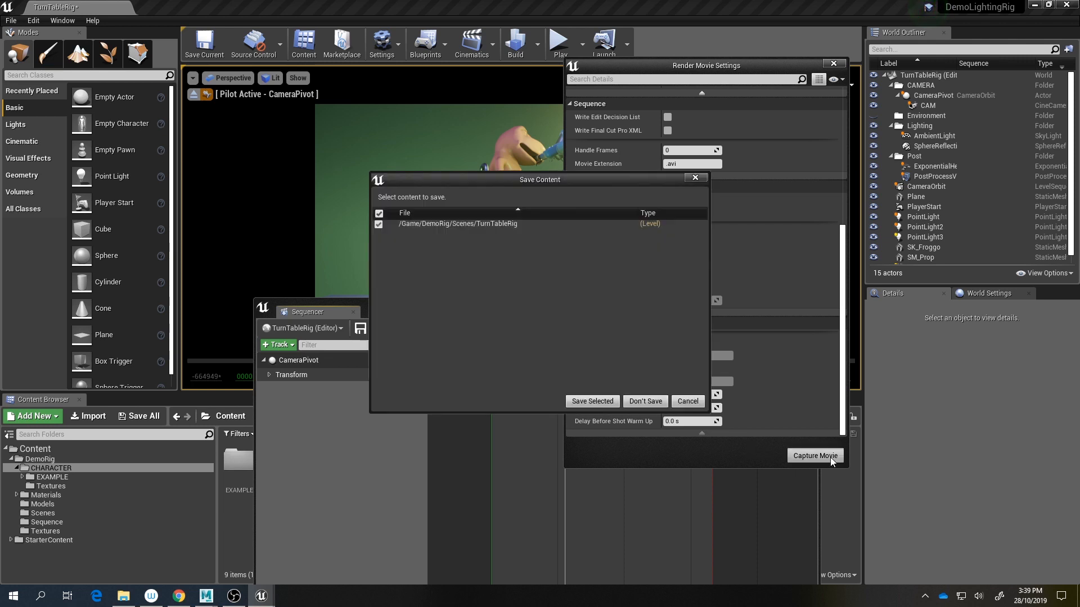
click(592, 406)
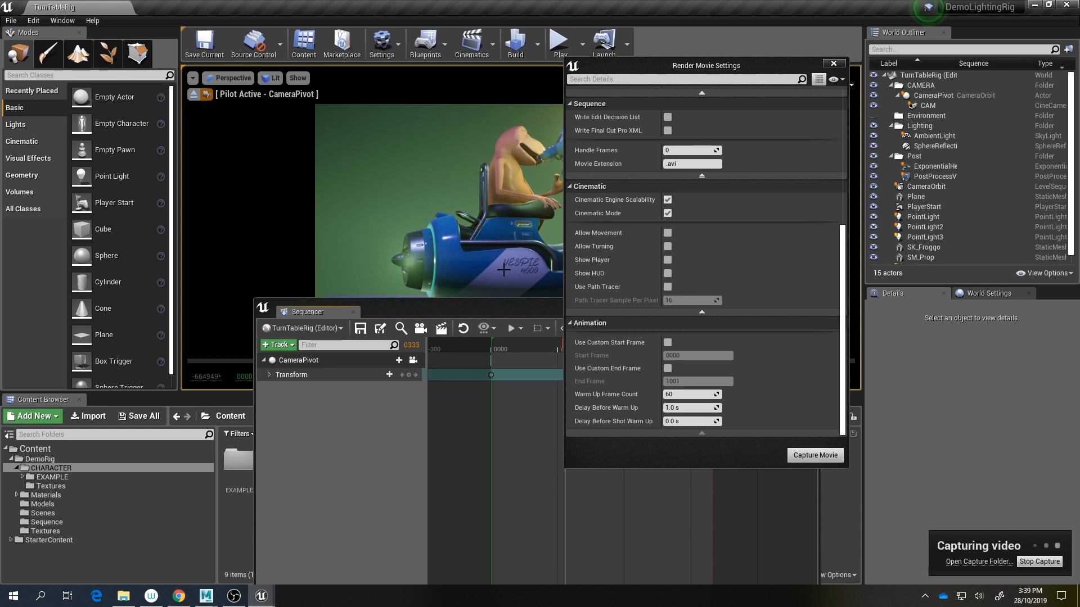
mouse_move(272, 597)
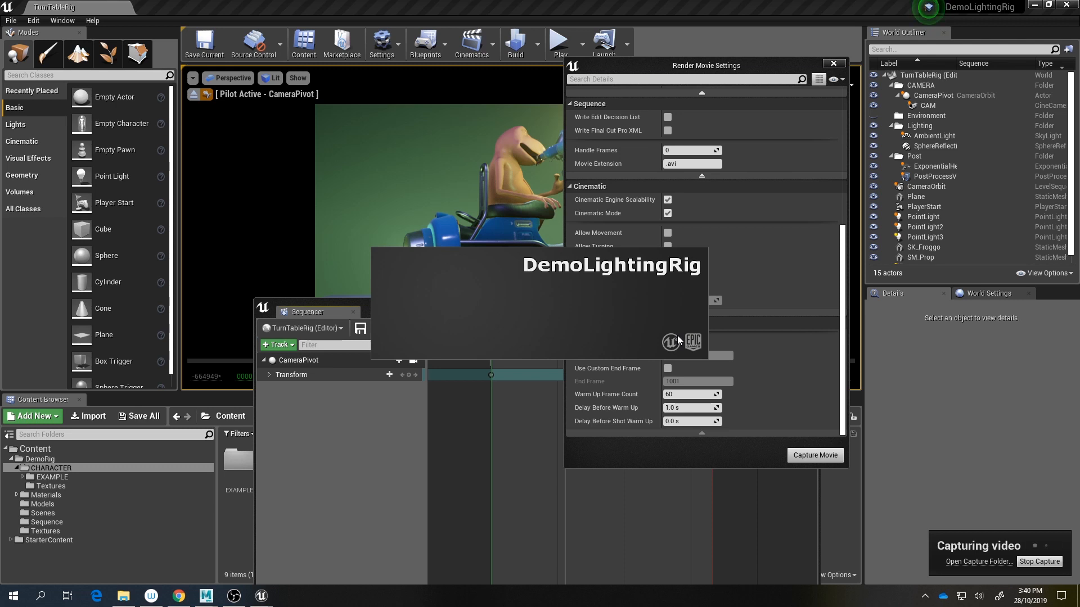
Step: In File Explorer, move everything in Teaching\Renders except the Class2 folder into the Class1 folder
mouse_move(120, 601)
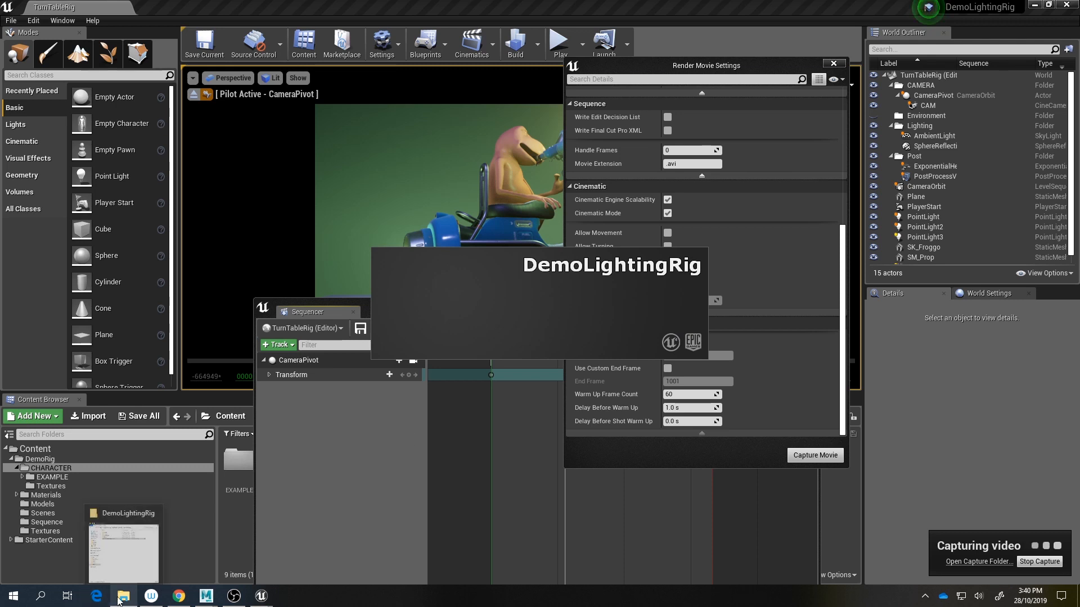
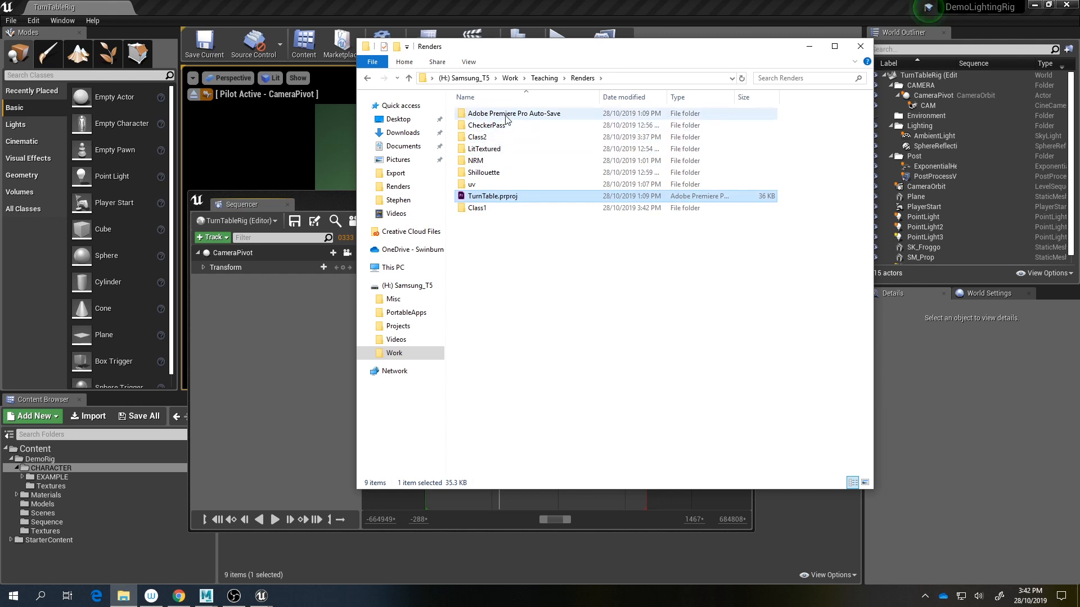
shift+click(489, 114)
ctrl+click(488, 138)
drag(487, 151, 482, 217)
Step: Open the LItShaded folder inside Class2, inspect the rendered frame TurnTableRig.0000.png up close, and close the image
double_click(488, 113)
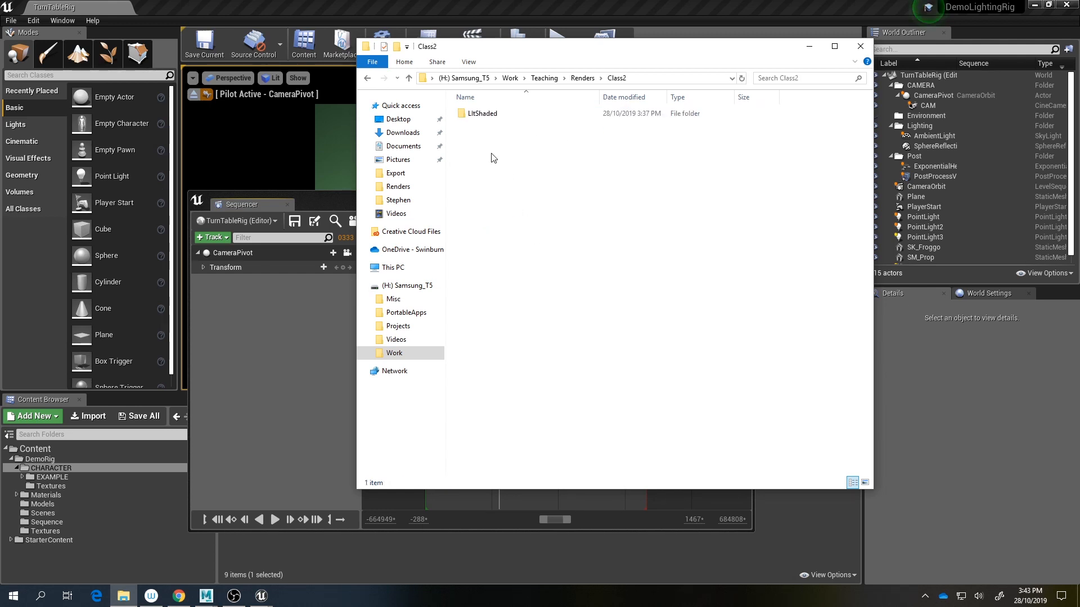
double_click(488, 113)
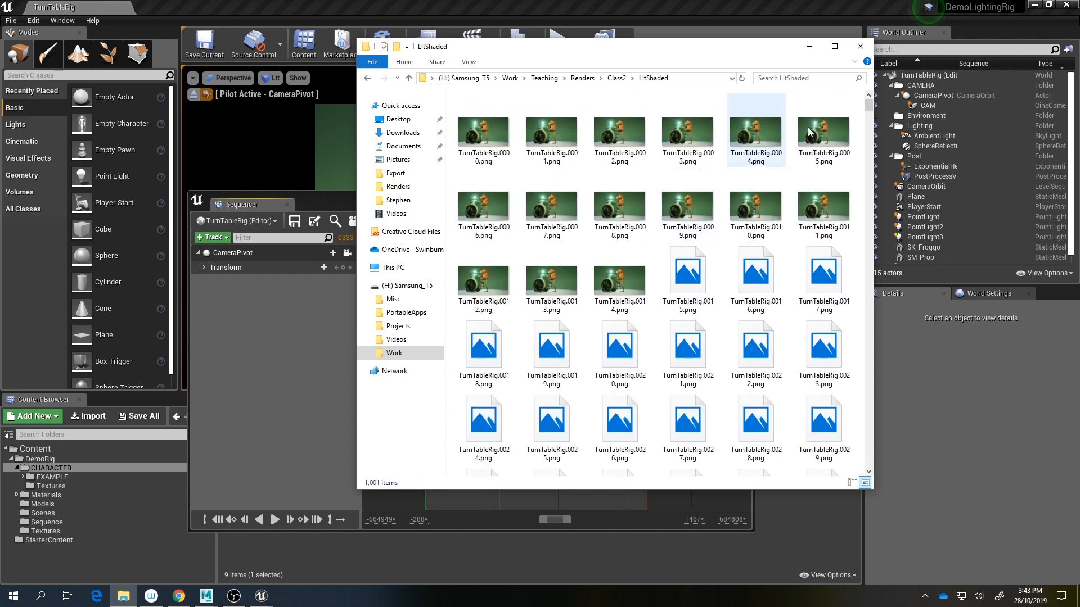
click(483, 141)
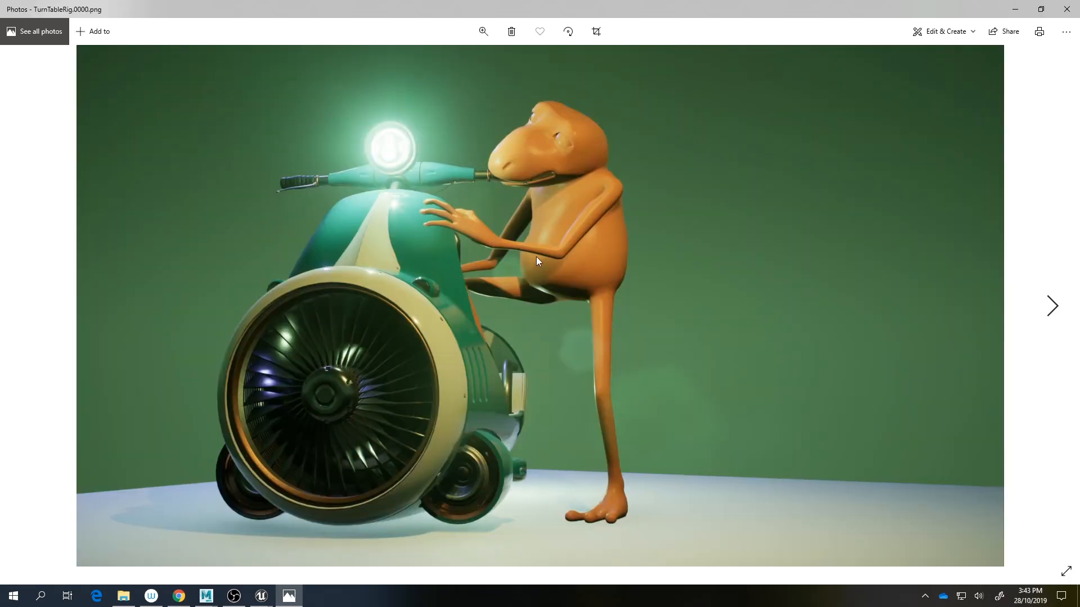
scroll(424, 209, up, 3)
scroll(477, 161, down, 3)
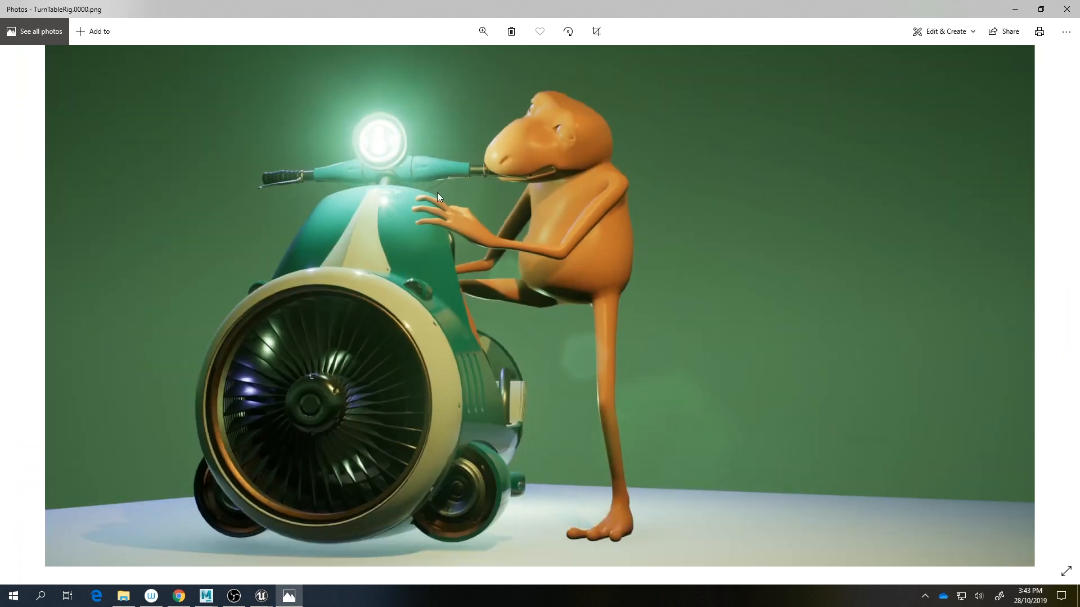
click(1067, 9)
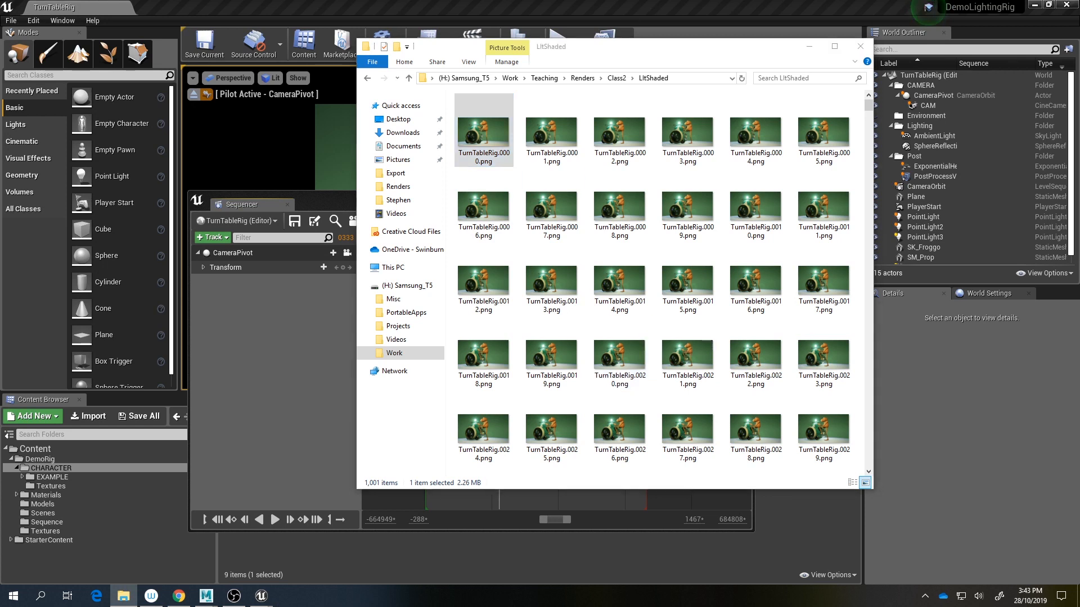
Step: Review the Character Demonstration Video content requirements in the Assignment 2 PDF in Chrome
drag(1079, 7, 686, 1)
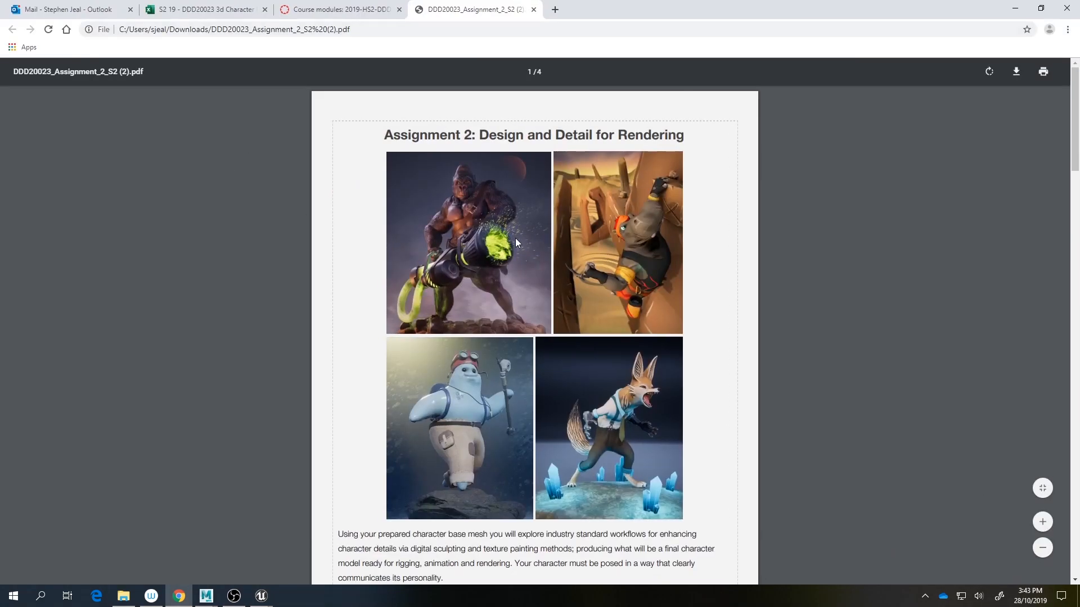
scroll(515, 238, down, 10)
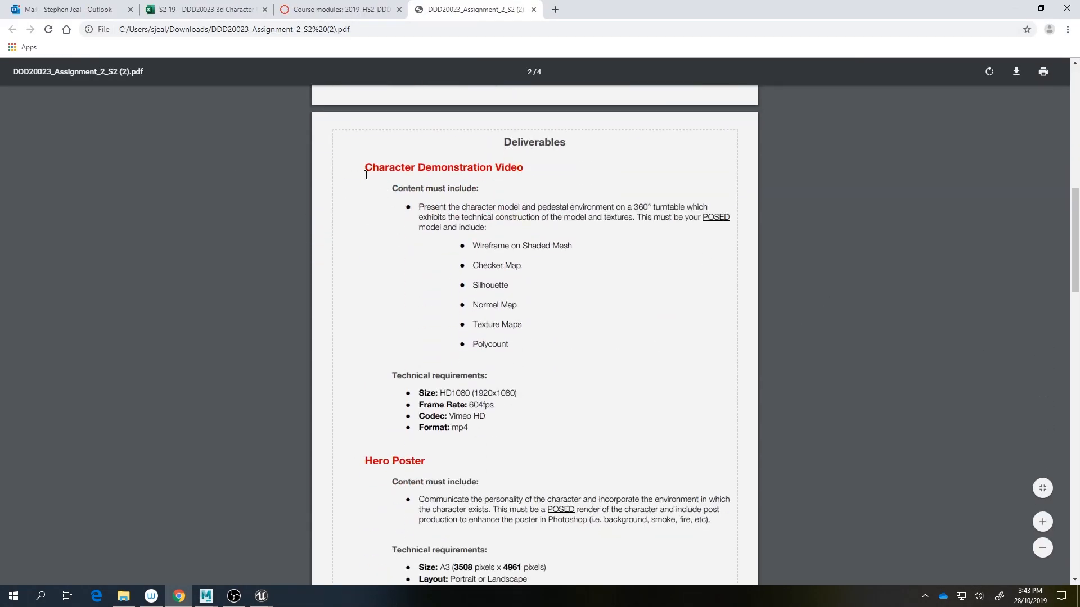
drag(366, 175, 514, 345)
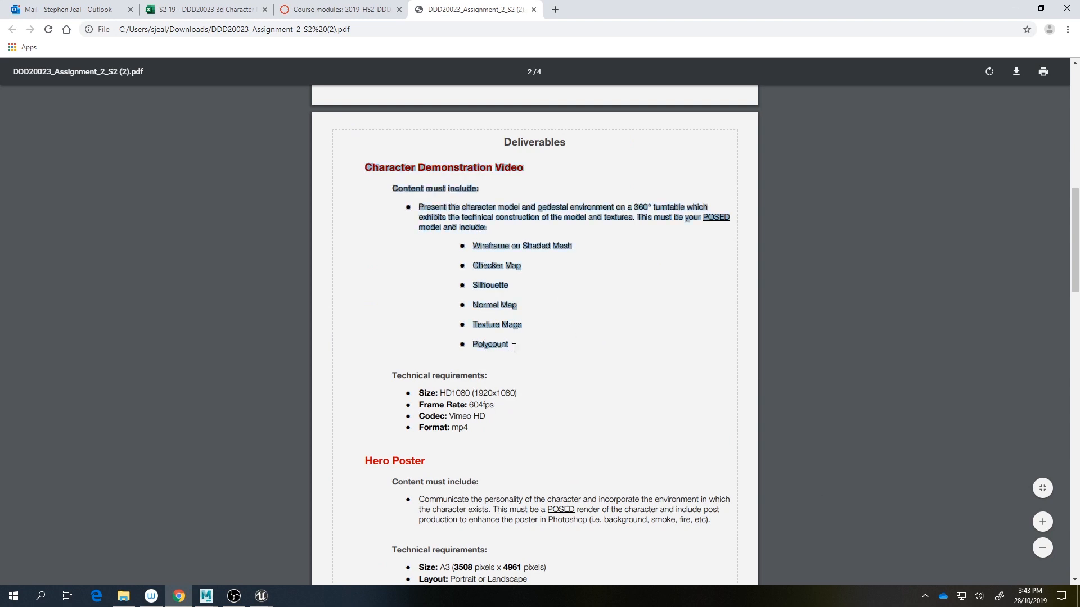
click(471, 392)
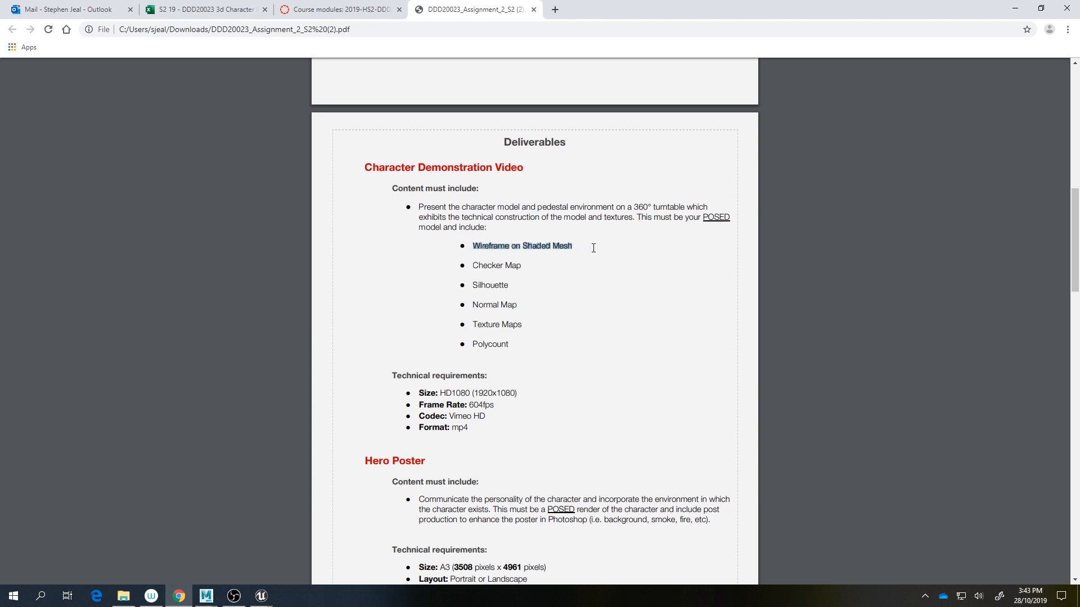
click(564, 255)
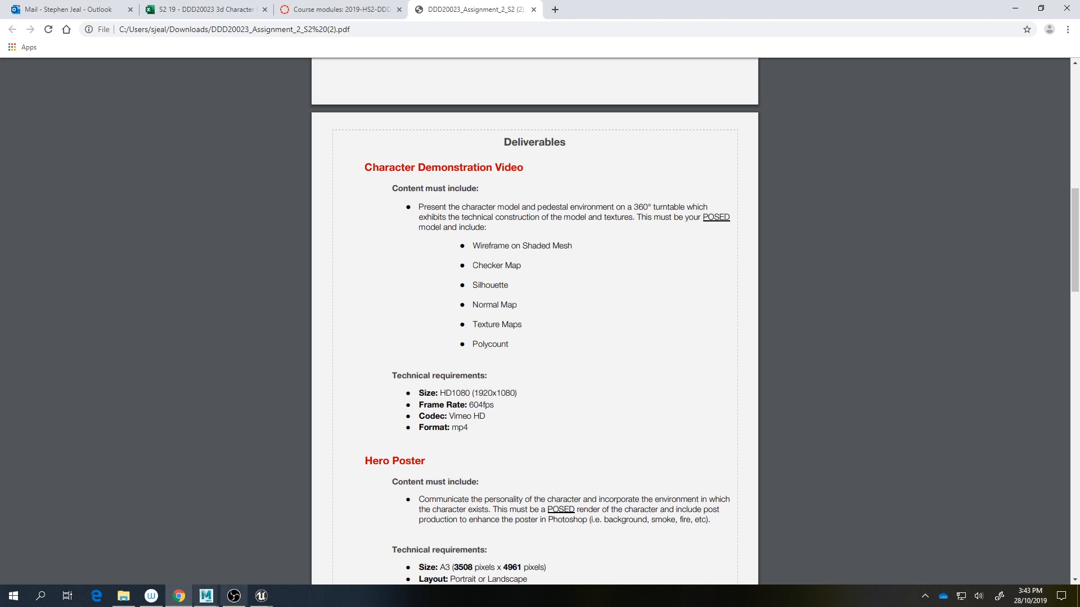
Step: Switch to Maya, frame the frog's upper body, and select its body mesh together with the eyes
click(206, 596)
alt+drag(598, 170, 543, 169)
alt+right_drag(542, 169, 686, 221)
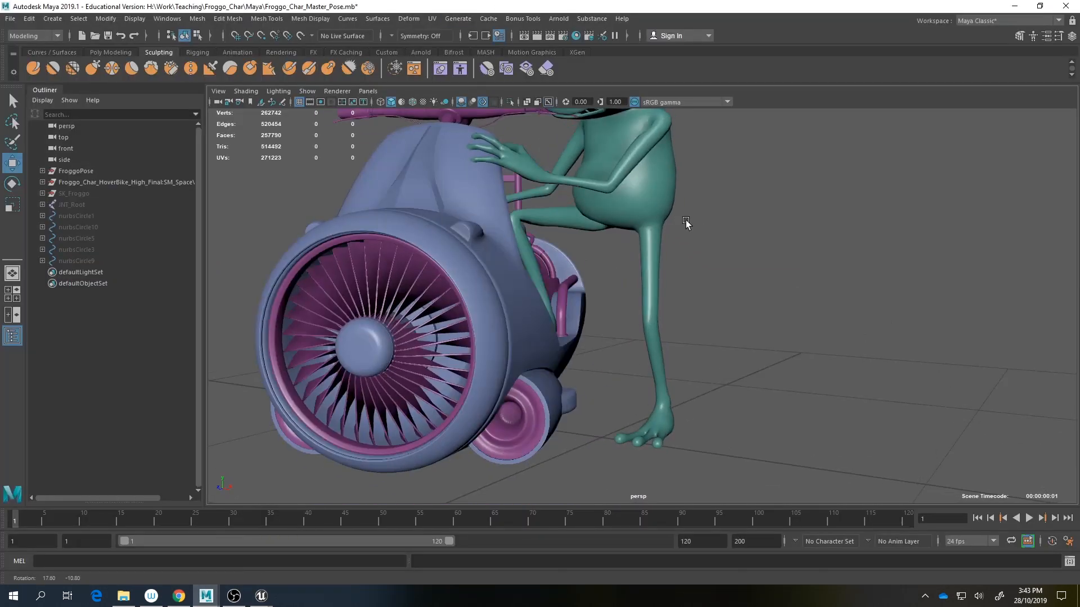
alt+middle_drag(686, 221, 672, 287)
click(613, 192)
alt+middle_drag(600, 233, 602, 275)
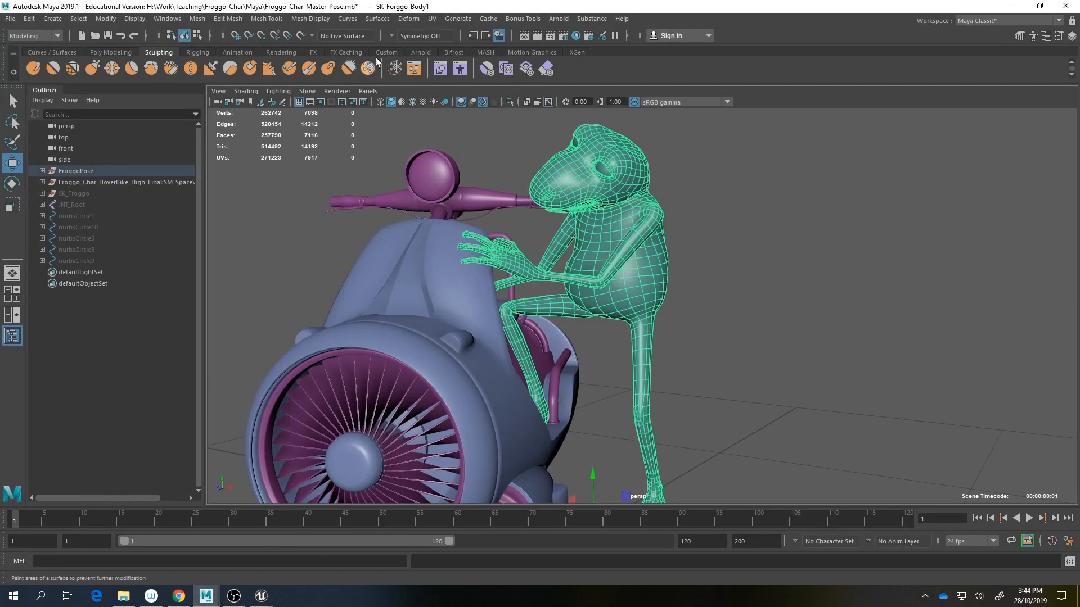
key(q)
drag(562, 131, 616, 172)
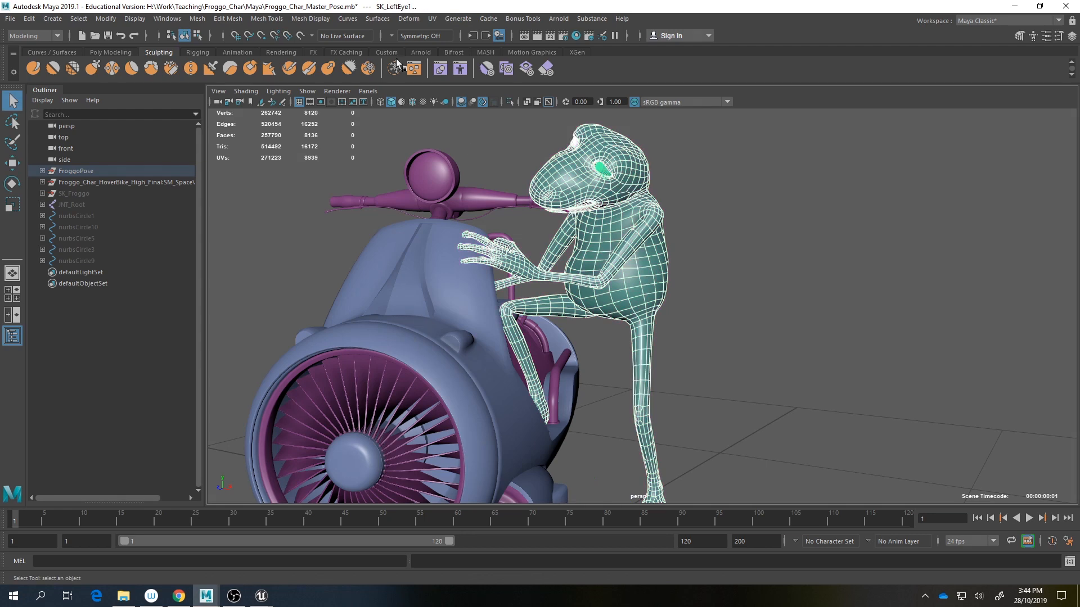
Step: Show the selected frog meshes in the UV Editor and open the UV Snapshot options
click(432, 18)
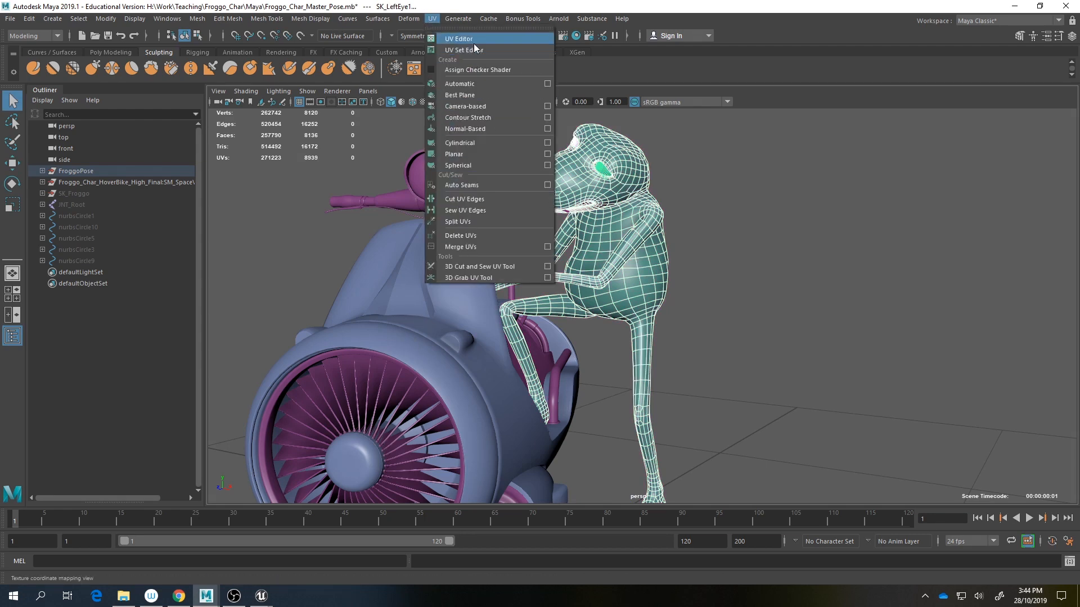
click(459, 39)
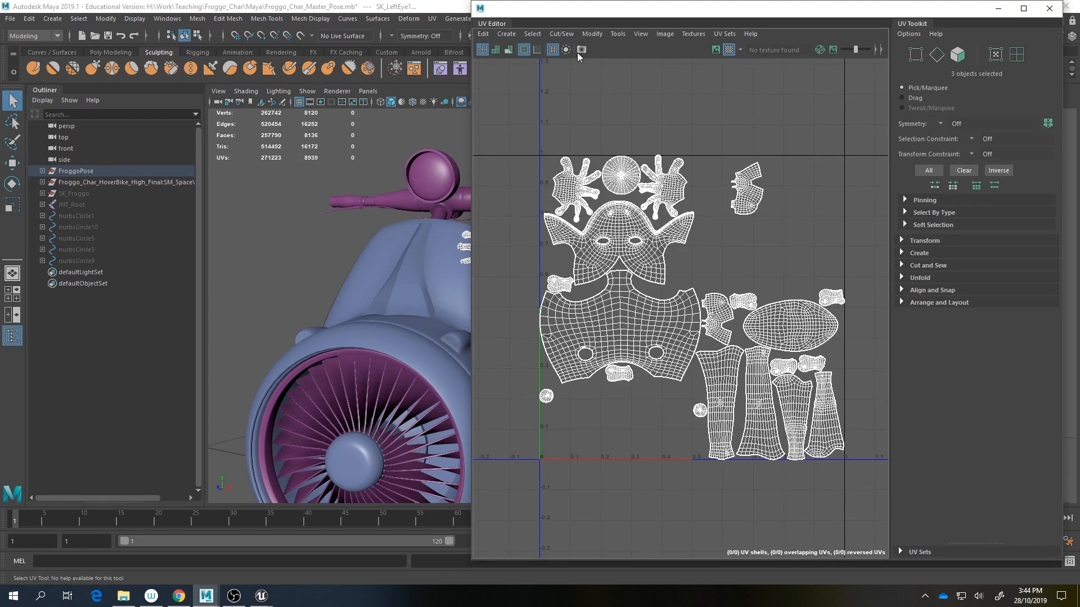
click(664, 34)
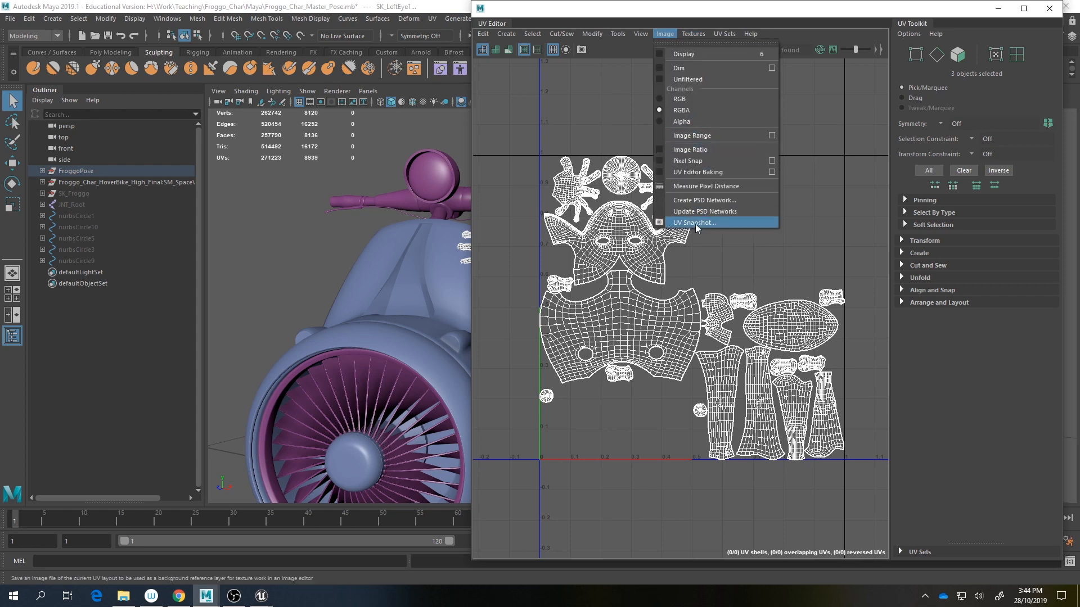
click(728, 223)
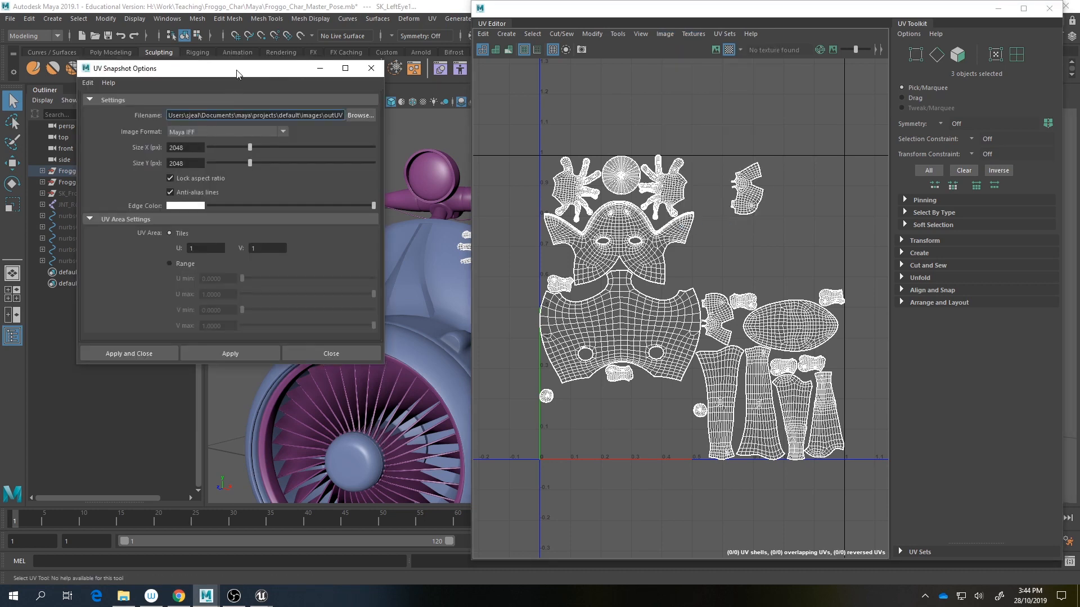
drag(239, 73, 639, 157)
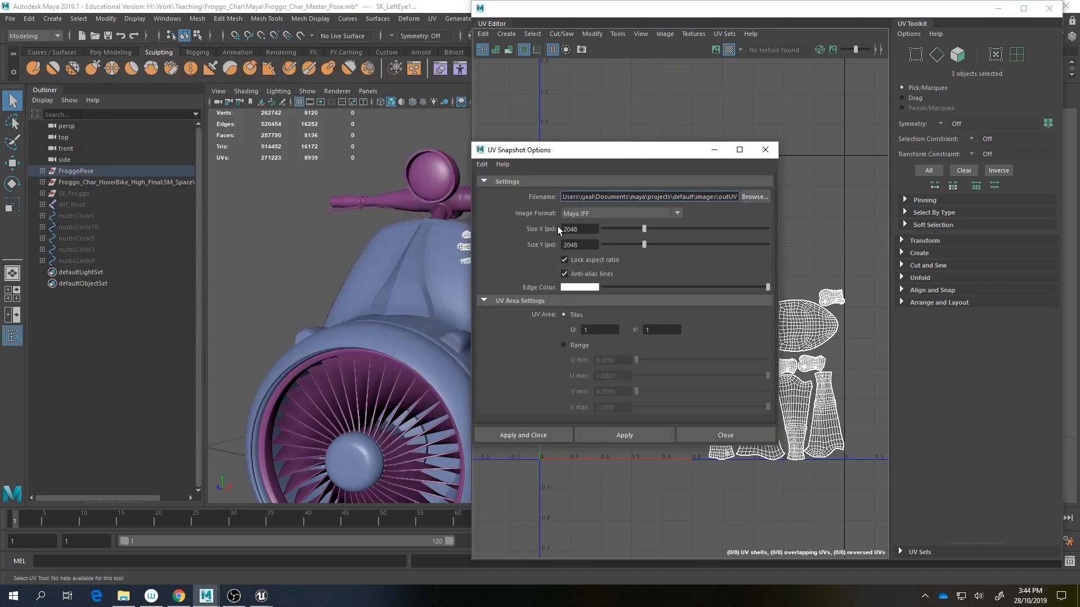
Step: Set the UV snapshot to 4096 x 4096 px in PNG format, and choose the existing uv.png on the Desktop as its output file
key(Tab)
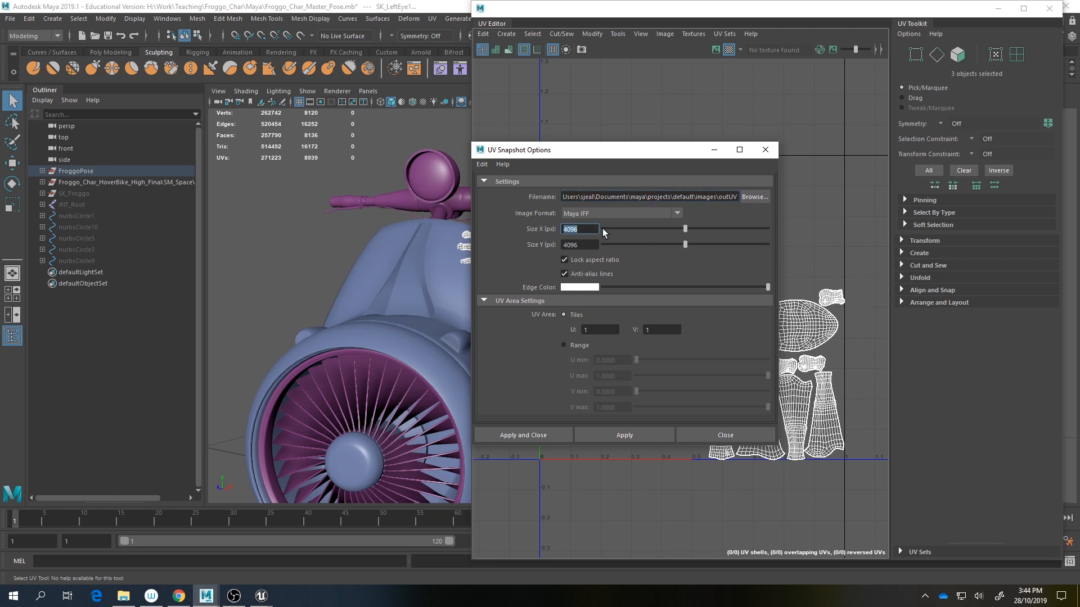
click(647, 213)
click(619, 304)
click(754, 196)
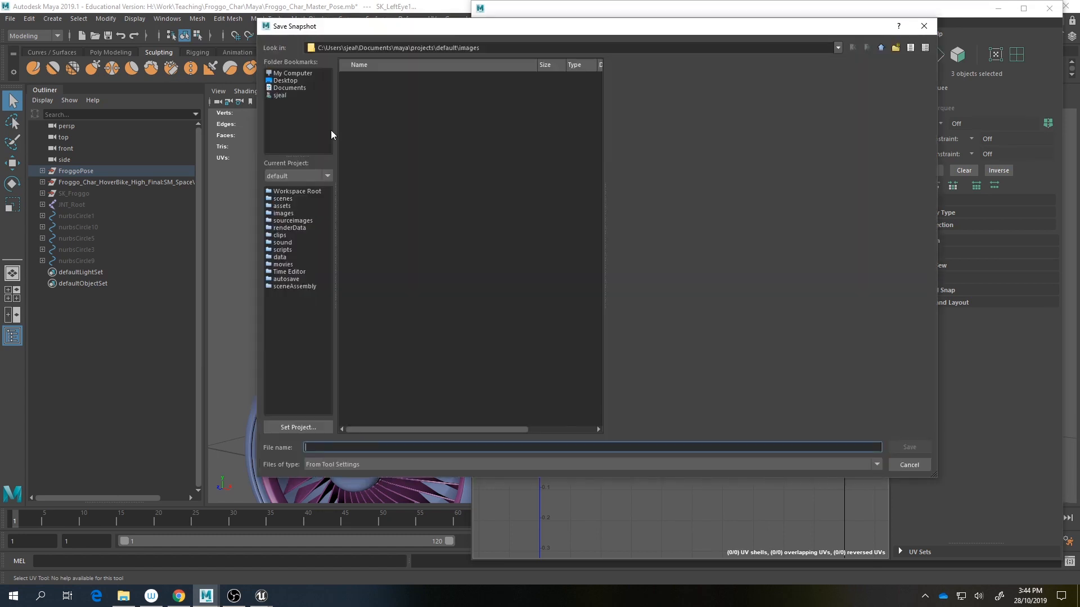
click(285, 81)
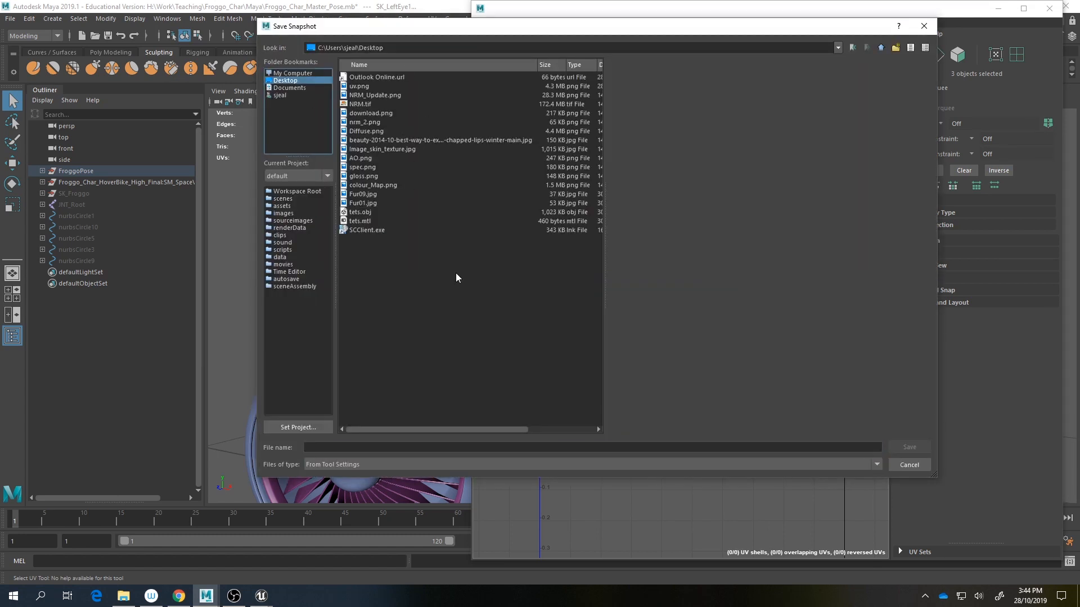
double_click(360, 86)
click(570, 269)
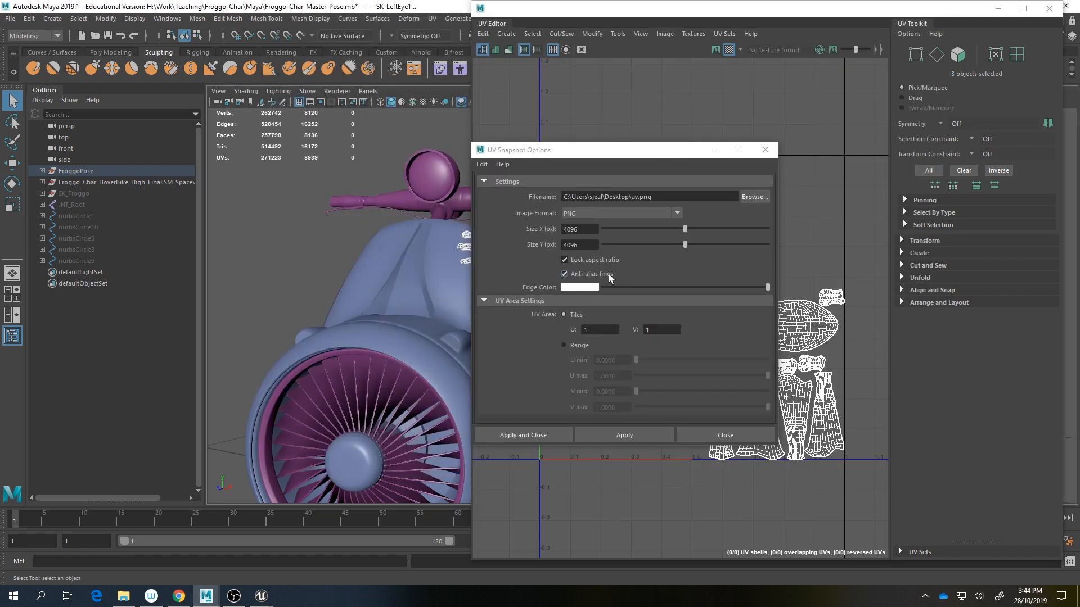
Step: Export the UV snapshot, overwriting the existing file, and close the snapshot options
click(673, 435)
click(516, 308)
drag(602, 156, 431, 128)
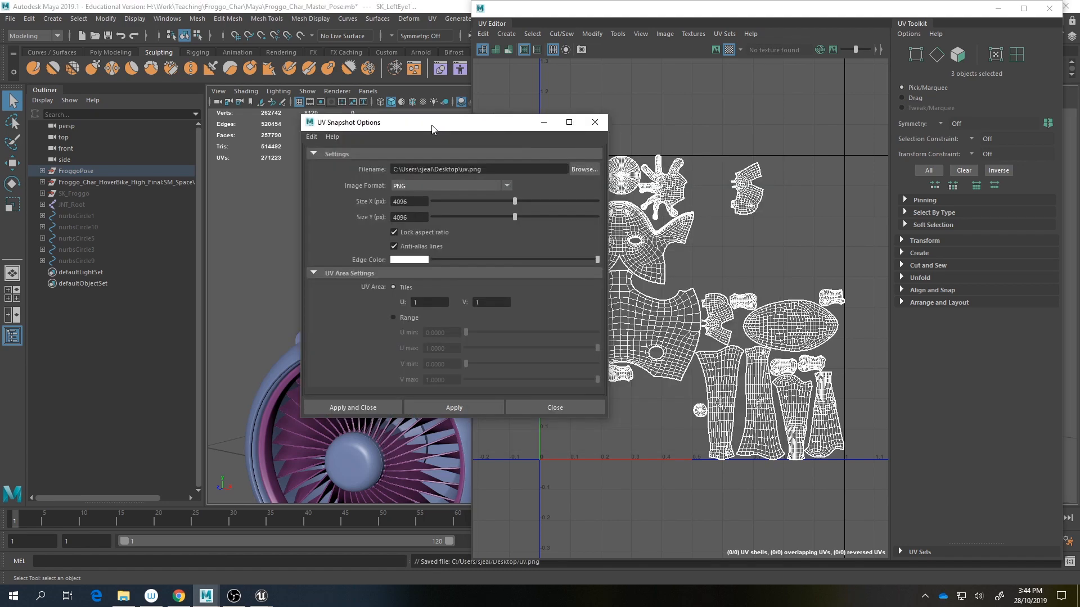
click(595, 122)
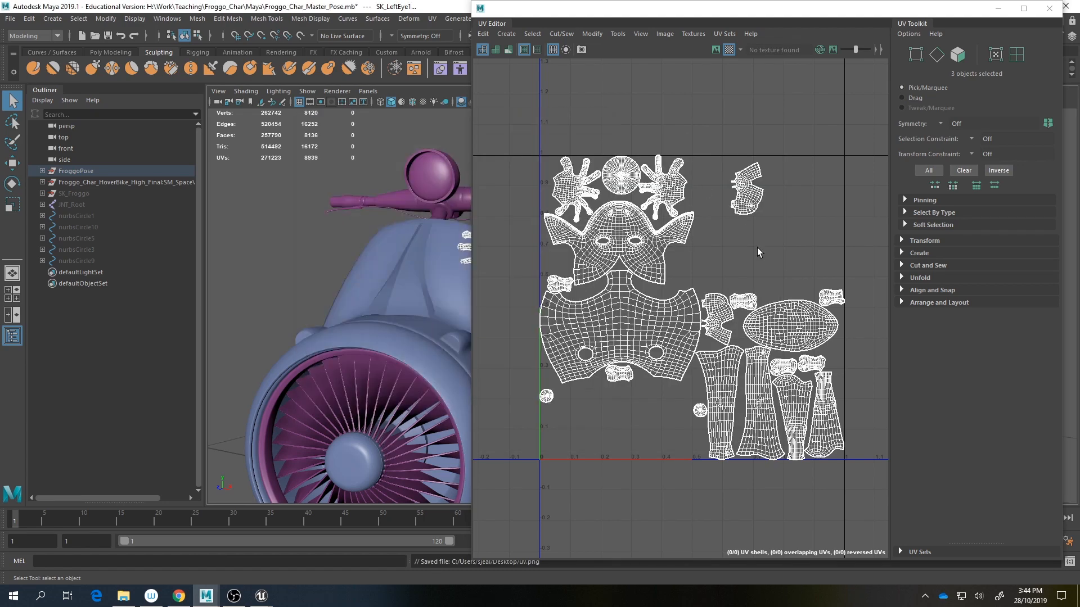
Step: Minimize Maya's windows, return to Unreal Editor, and open the CHARACTER Textures folder with the Sequencer window moved clear of it
click(999, 8)
click(1012, 7)
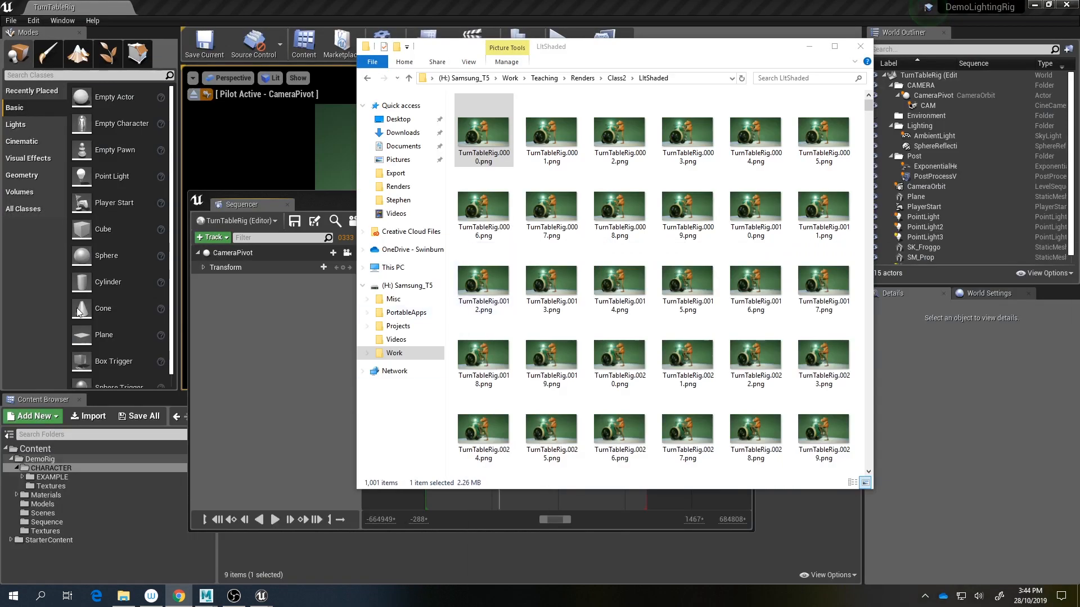
click(266, 358)
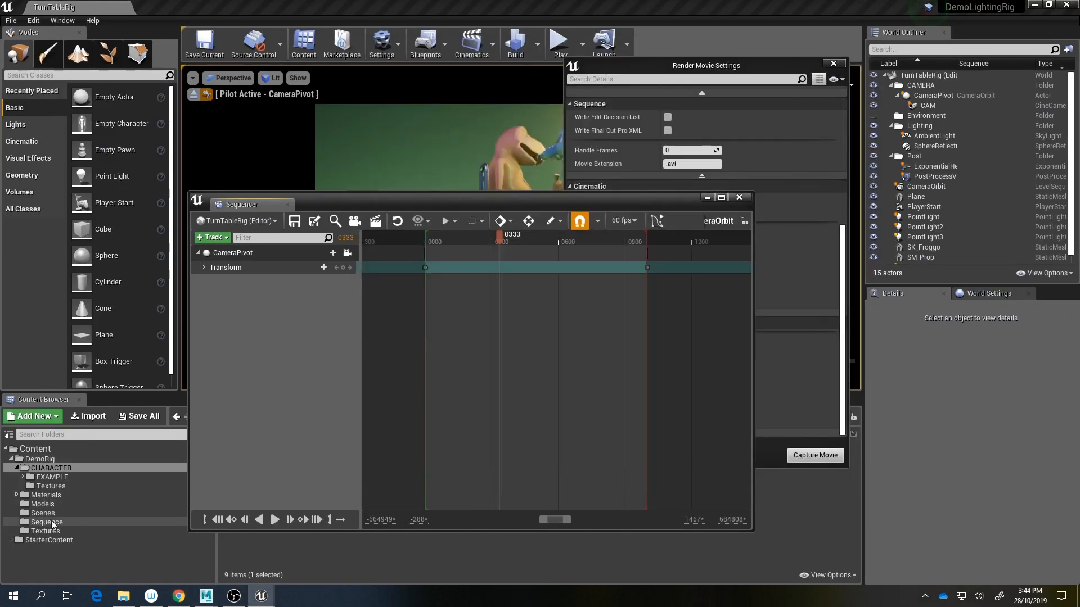
click(51, 486)
drag(497, 202, 449, 40)
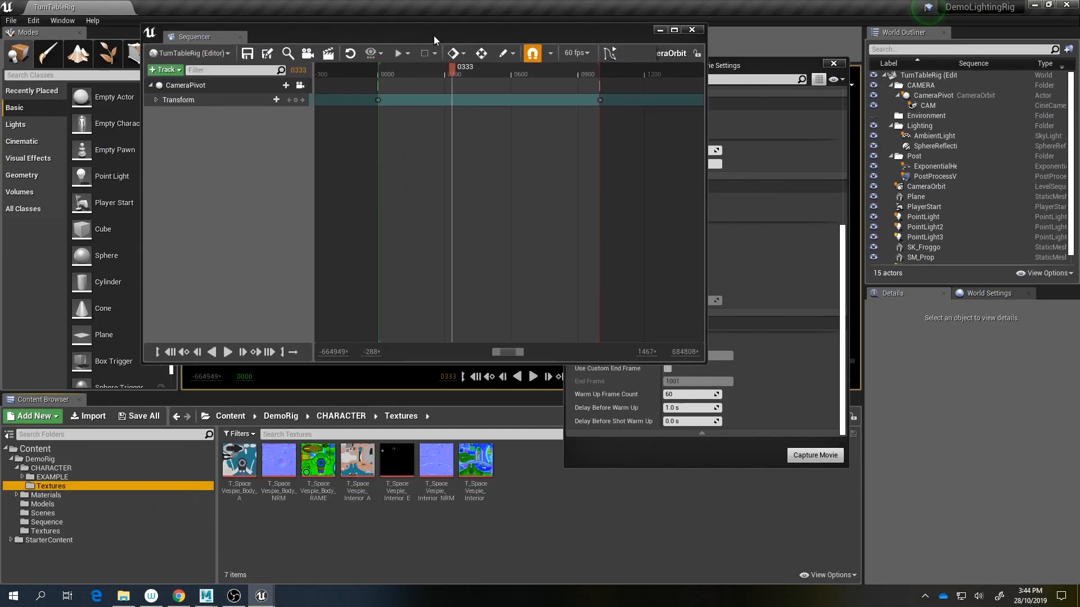
Step: Import uv.png from the Desktop into the CHARACTER Textures folder
right_click(564, 494)
click(625, 180)
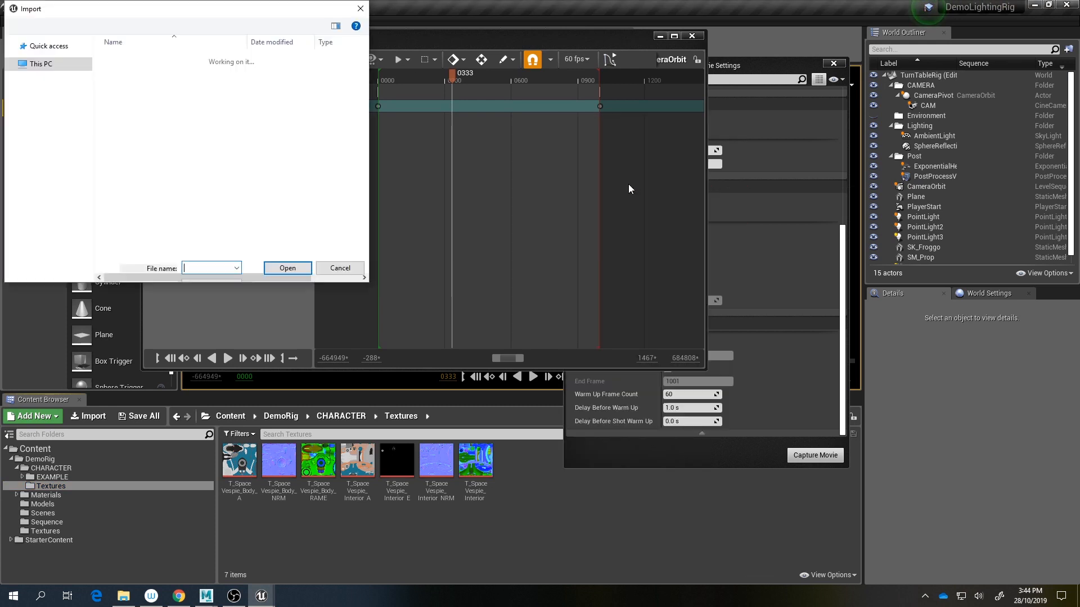
click(46, 84)
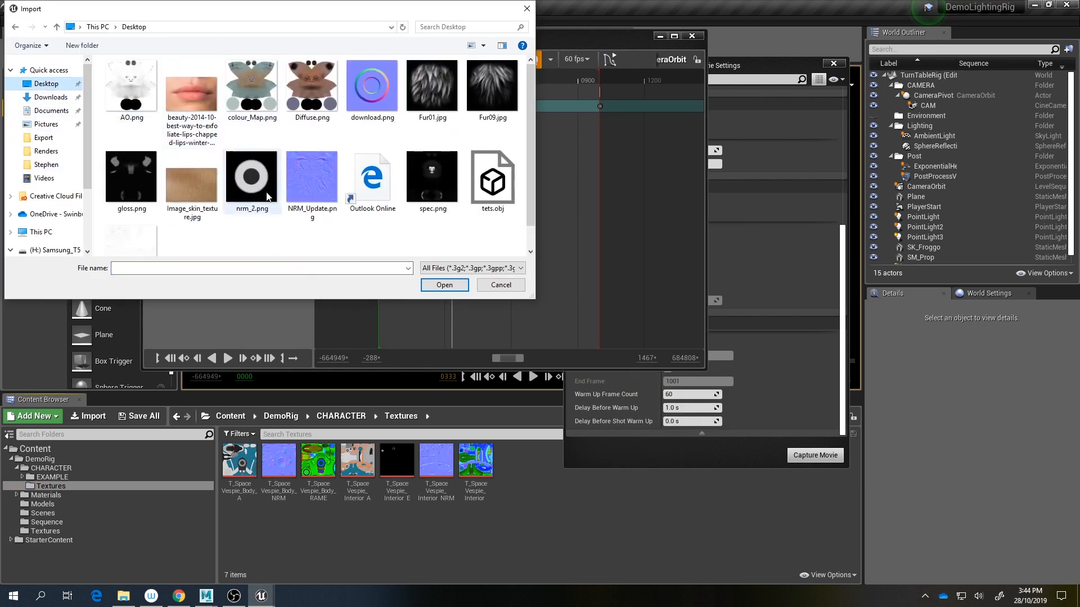
scroll(135, 214, down, 1)
double_click(133, 226)
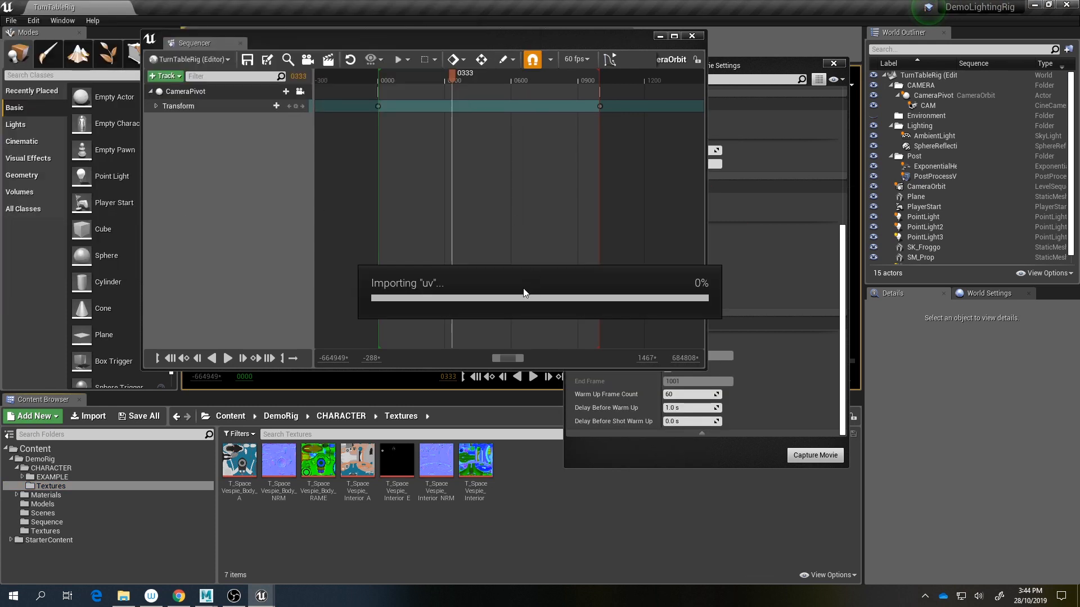
click(150, 416)
click(639, 402)
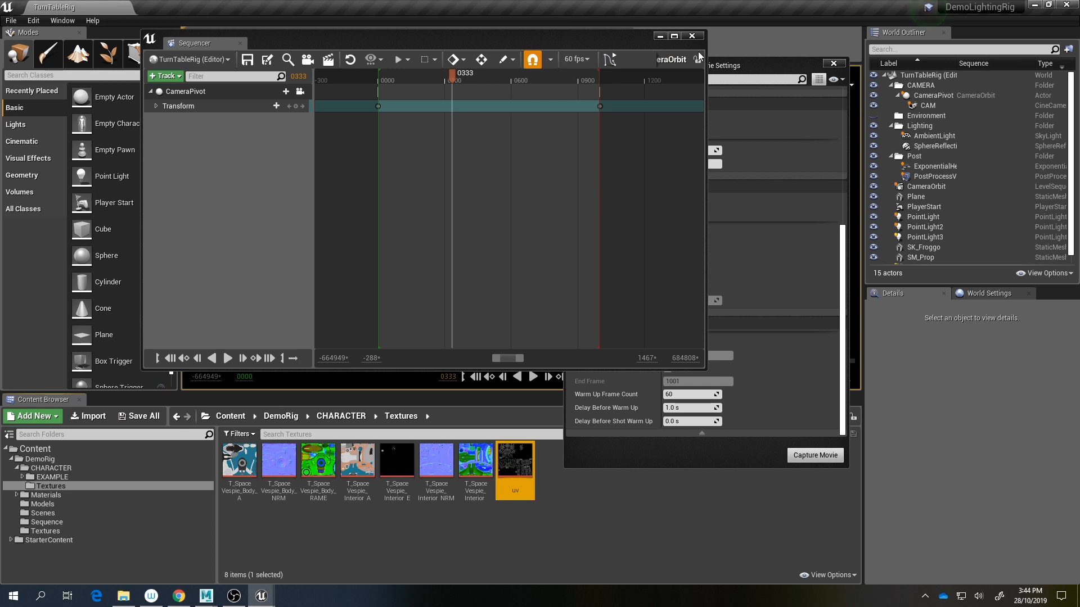
Step: Close the Sequencer and movie render settings windows, and select the SK_Froggo frog in the level
click(692, 36)
click(833, 64)
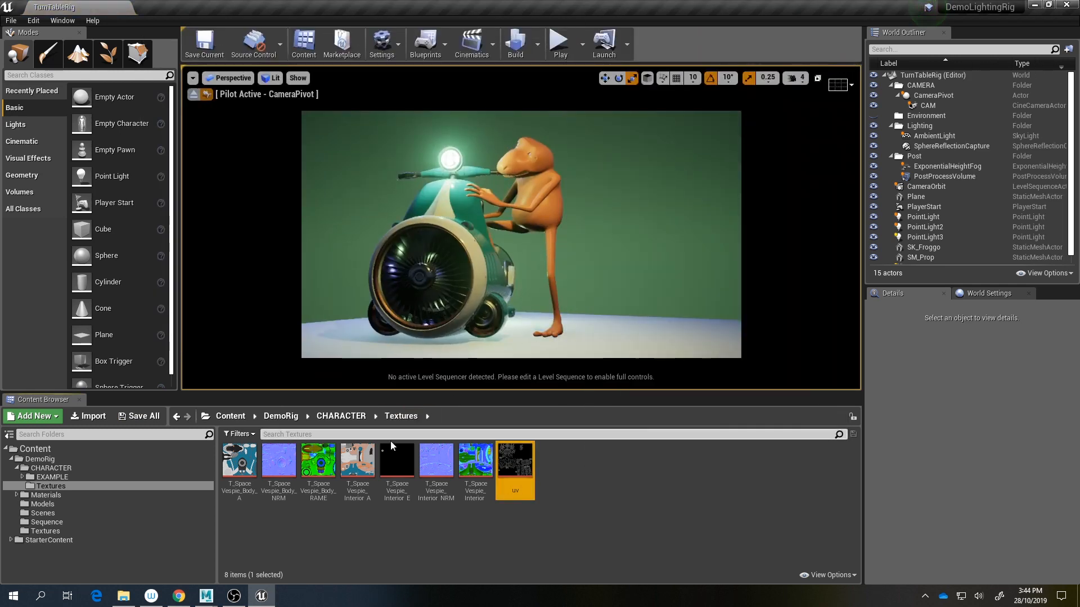
click(540, 195)
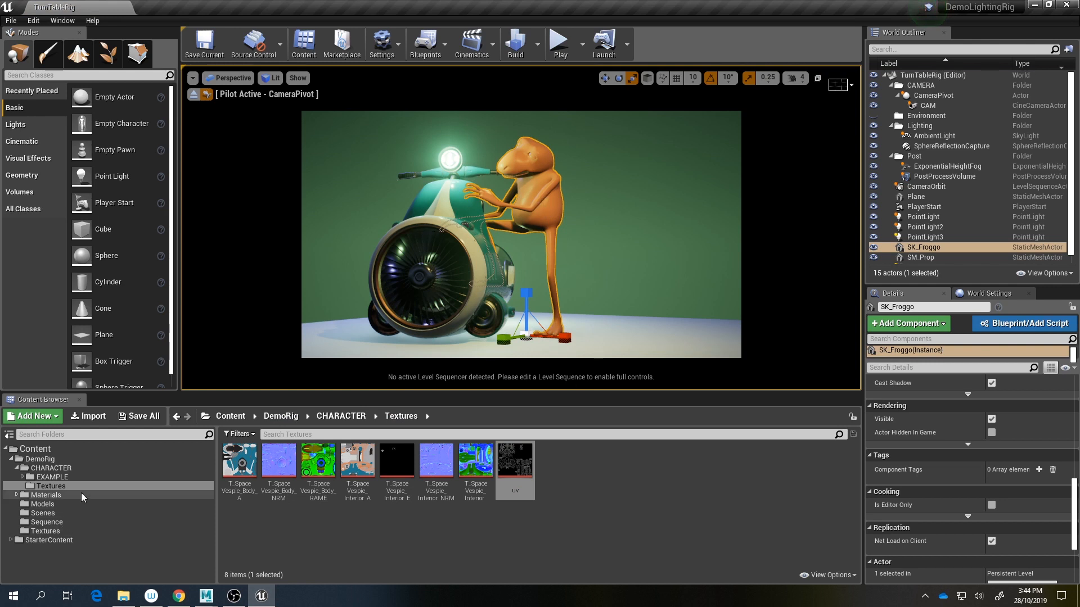
Step: Duplicate the Froggo material in the CHARACTER folder and name the copy Froggo_wreframeOnshaded
click(51, 468)
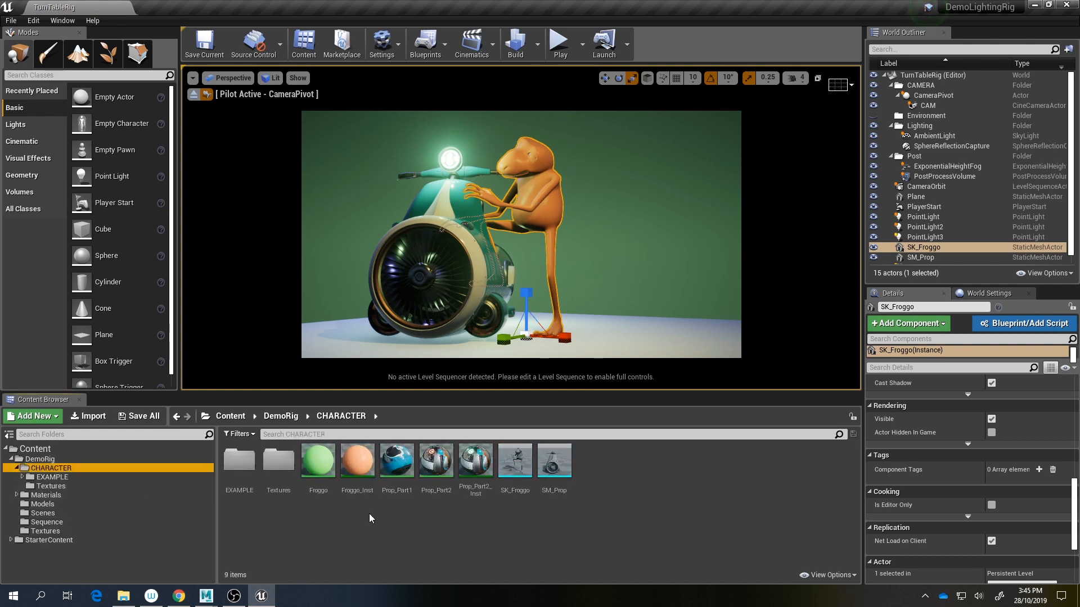
click(318, 466)
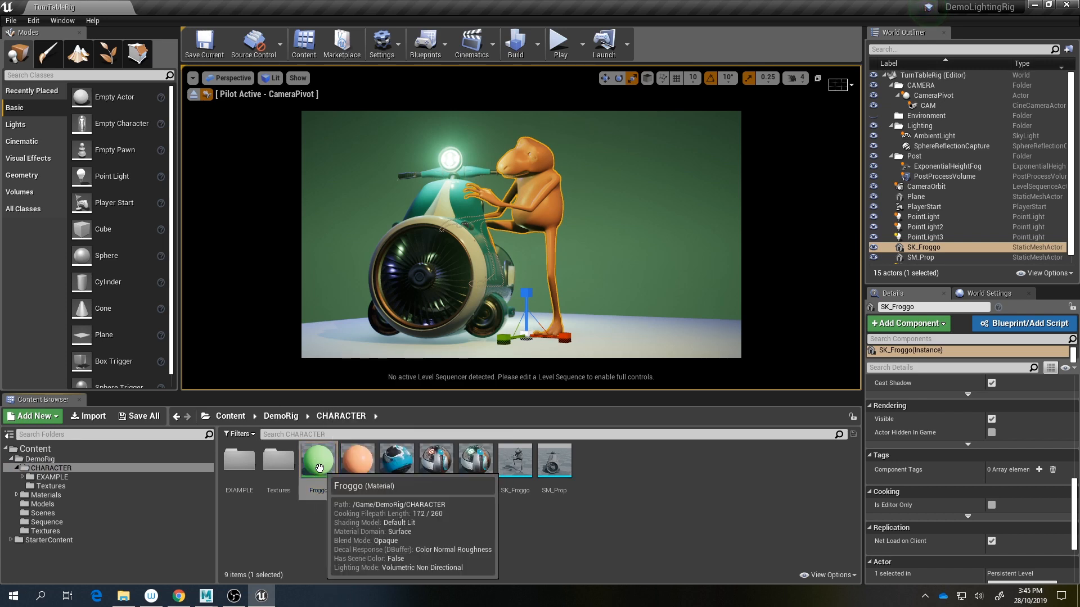
right_click(324, 474)
click(367, 261)
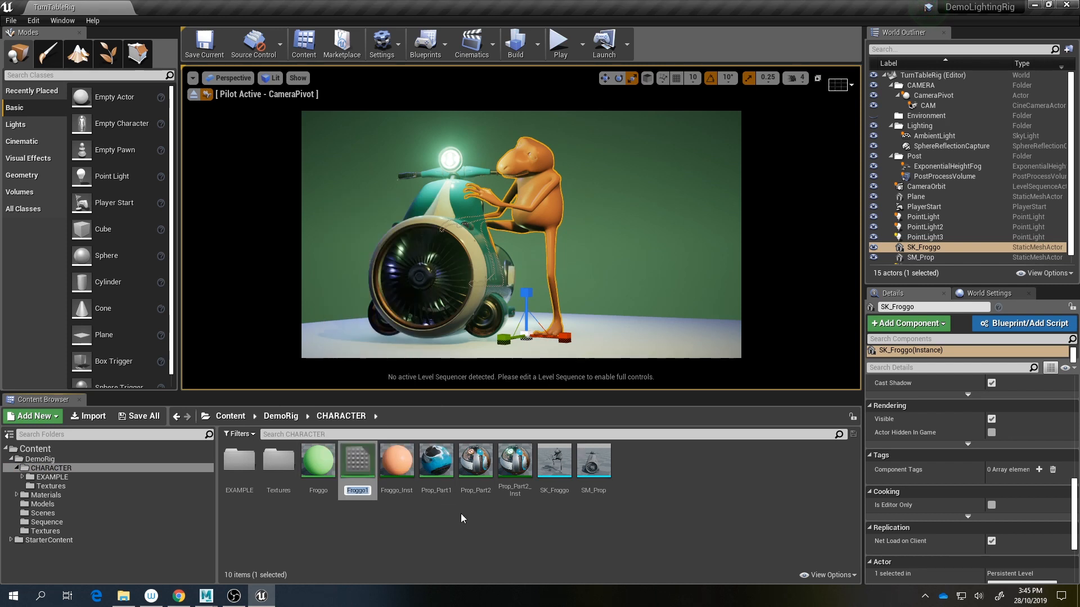
text(Froggo_wreframeOPshaded)
key(Return)
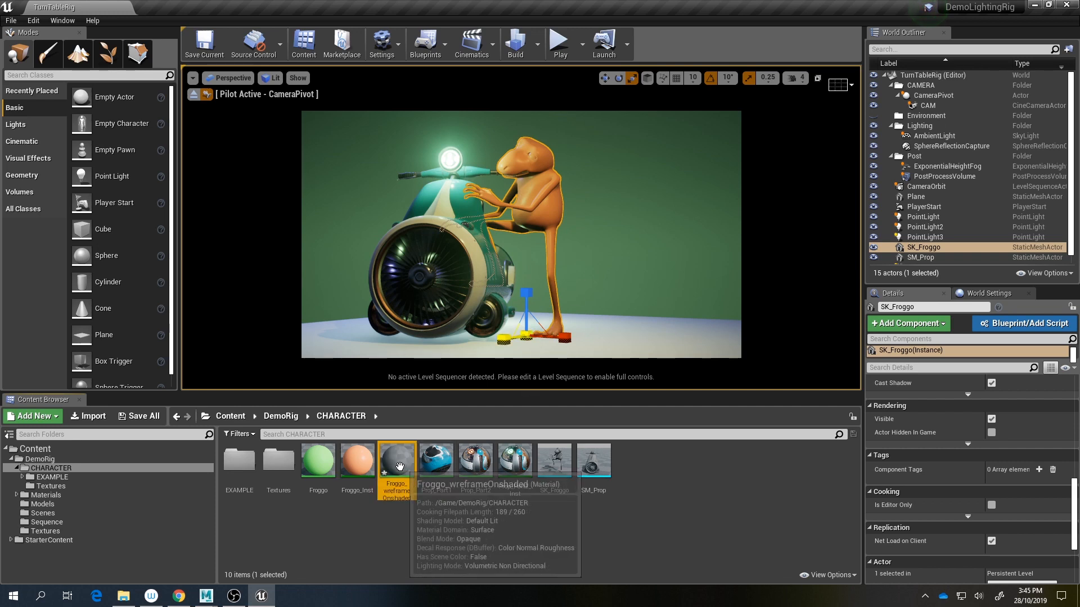
Step: Stop piloting CameraPivot and assign the Froggo_wreframeOnshaded material to the frog
click(193, 94)
key(w)
mouse_move(523, 225)
right_down()
mouse_move(535, 231)
mouse_move(515, 228)
right_up()
drag(397, 460, 582, 223)
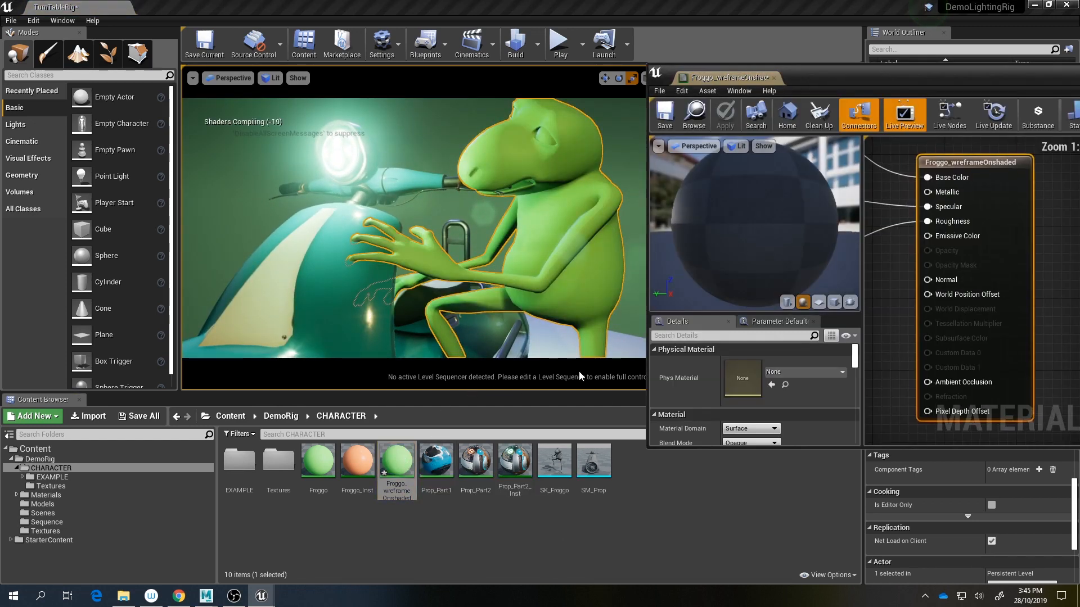
Step: In the Froggo_wreframeOnshaded graph, move the Tint, Spec and Roughness nodes farther away from the main material node
scroll(826, 269, down, 4)
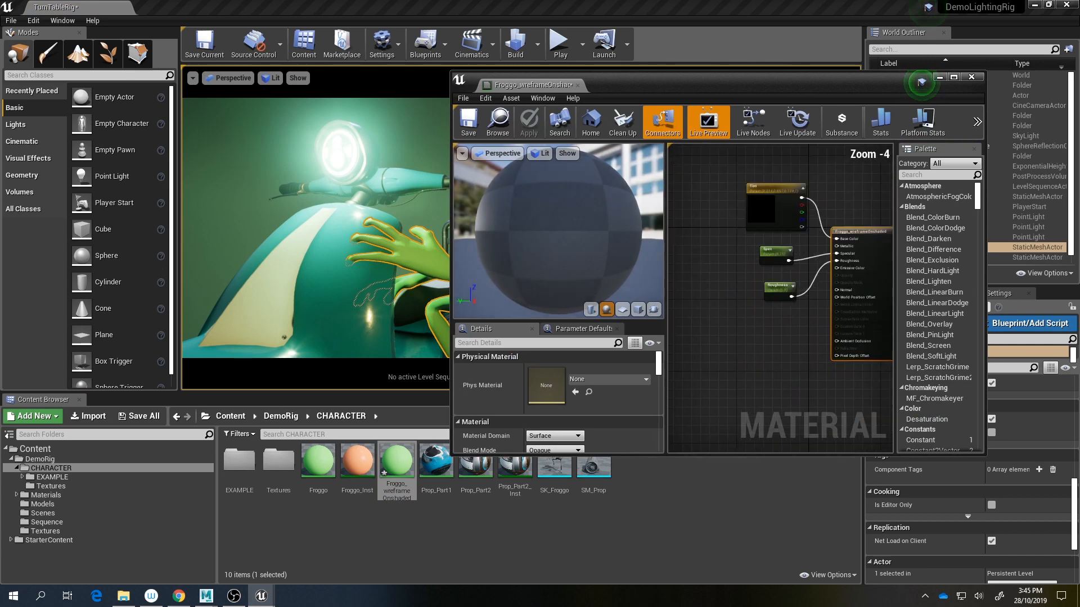
right_drag(824, 270, 825, 321)
drag(726, 223, 807, 361)
drag(781, 258, 722, 279)
click(718, 231)
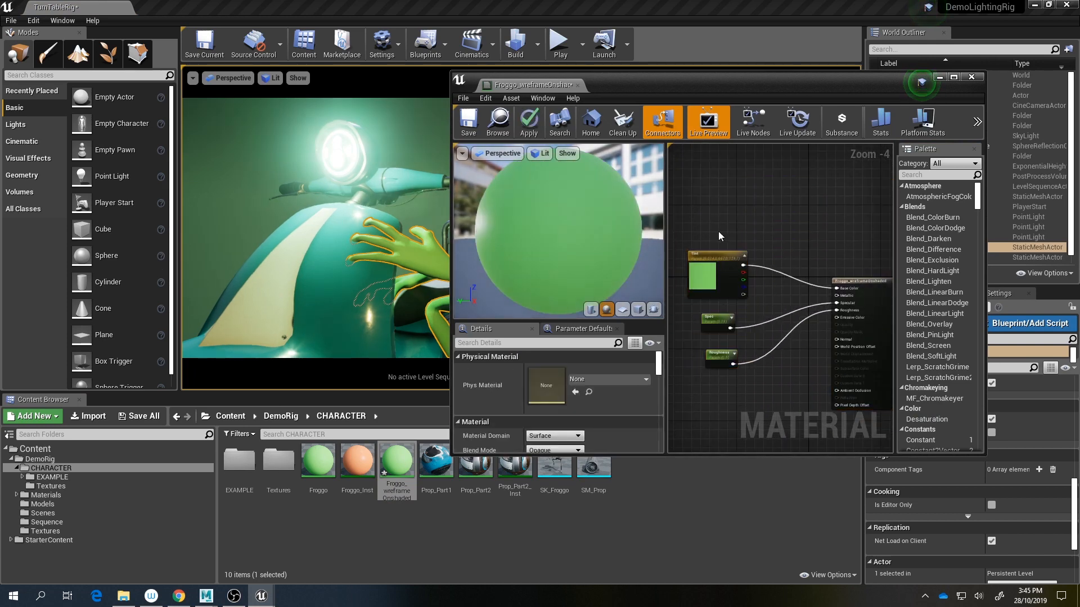
Step: Add the uv texture from the CHARACTER Textures folder to the material graph and connect its red channel to Emissive Color
click(113, 486)
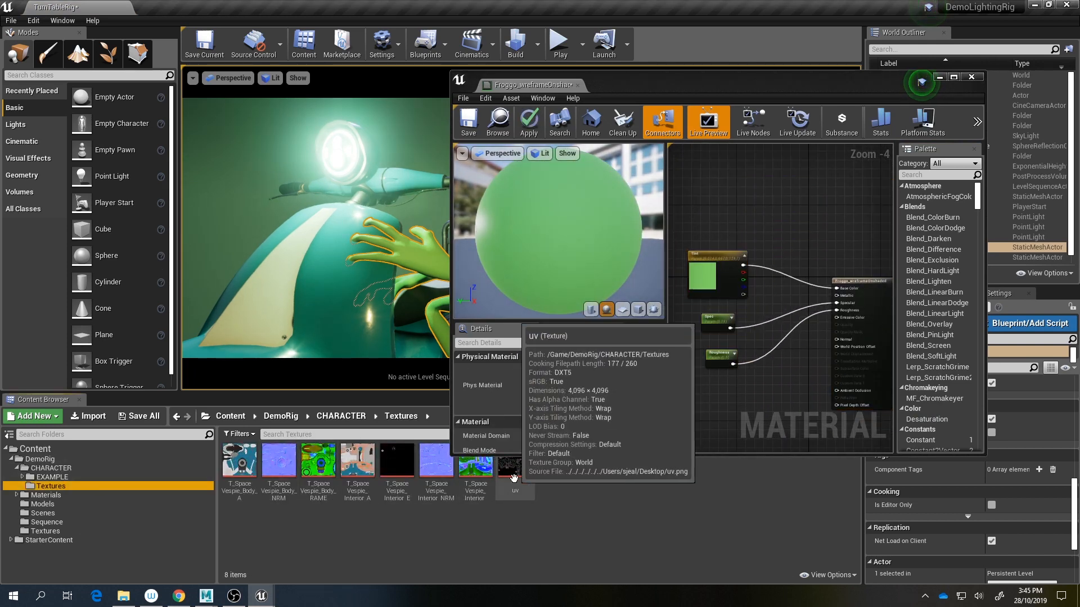
drag(514, 467, 727, 189)
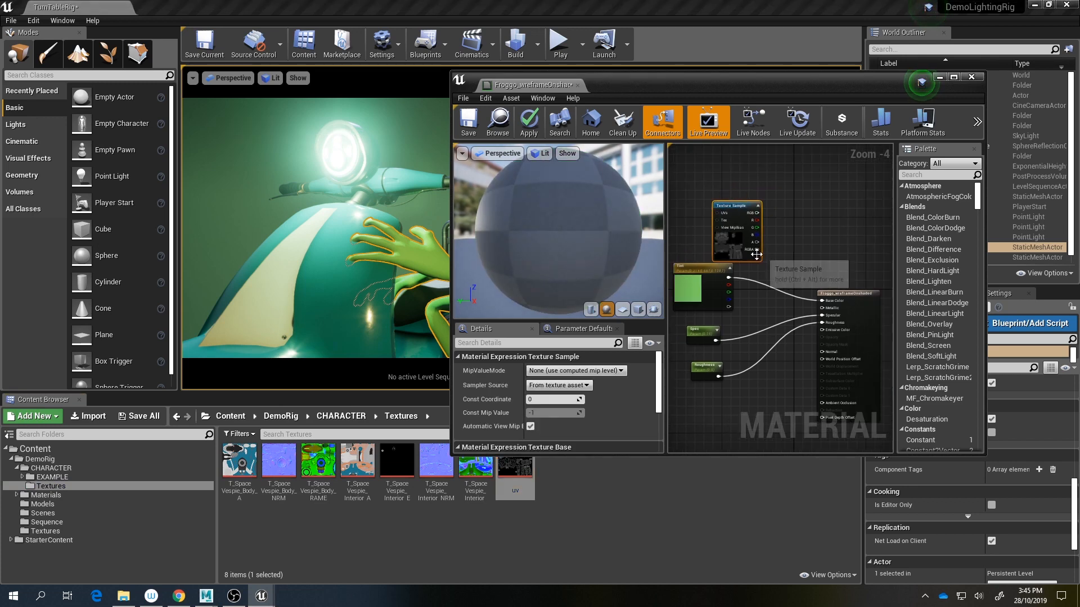
scroll(752, 295, up, 1)
right_drag(789, 229, 779, 250)
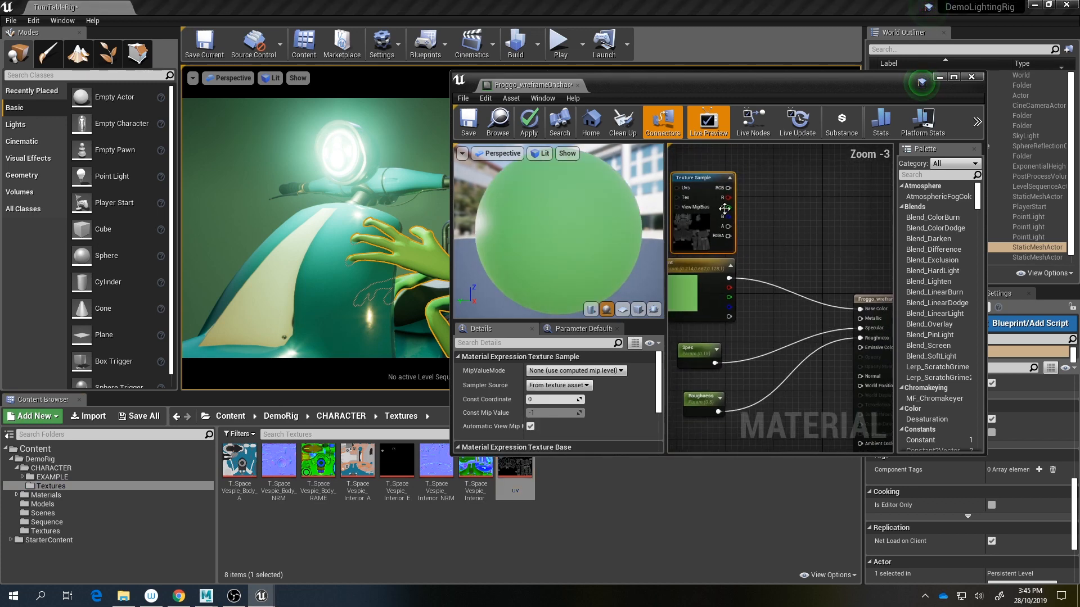
drag(728, 197, 860, 348)
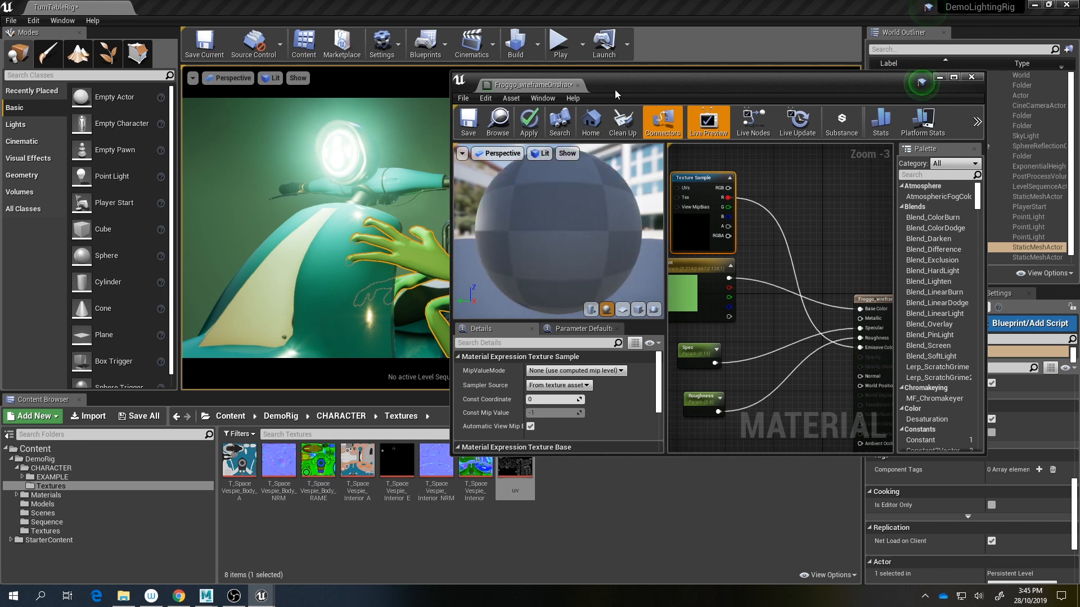
Step: Apply the material changes and inspect the wireframe overlay on the frog up close in the level viewport
drag(617, 83, 880, 85)
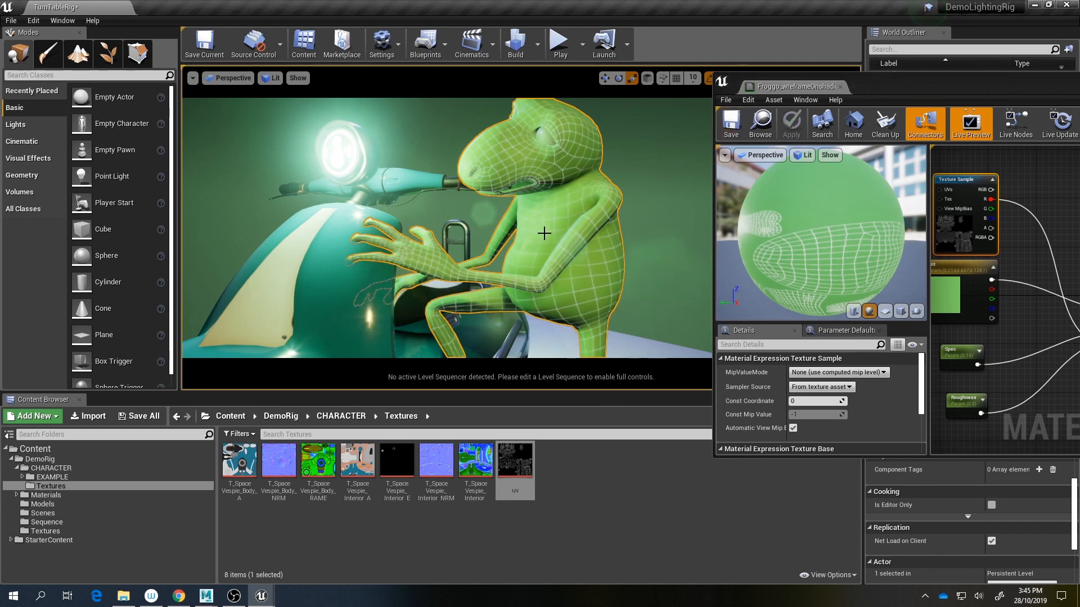
right_drag(544, 233, 574, 241)
right_drag(393, 236, 527, 228)
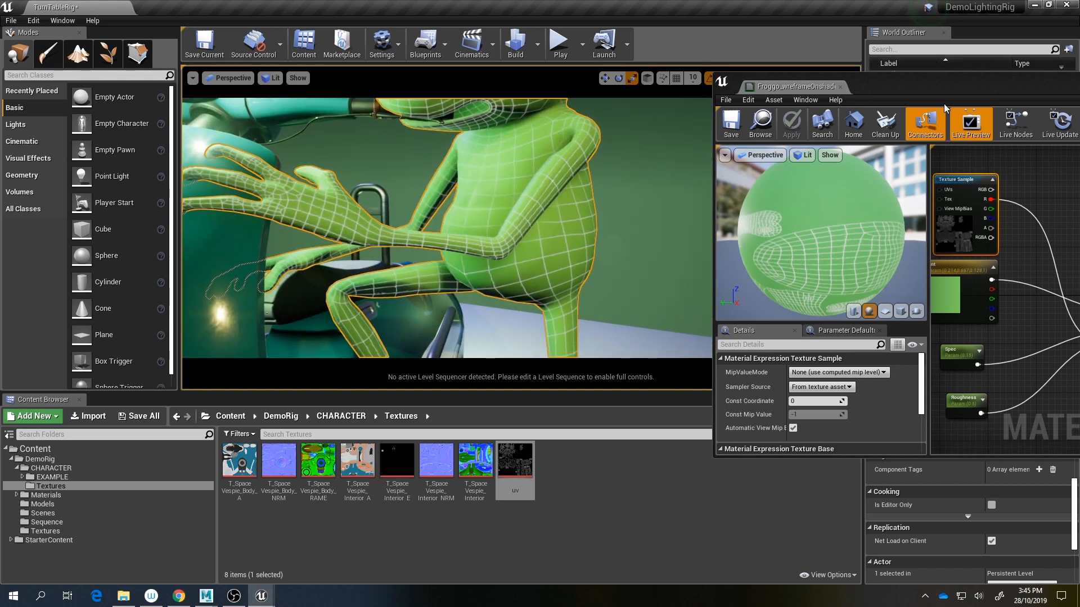
Step: Move the uv Texture Sample clear of the Tint node, and add a Multiply node and a Constant3Vector node beside it
drag(943, 103, 522, 130)
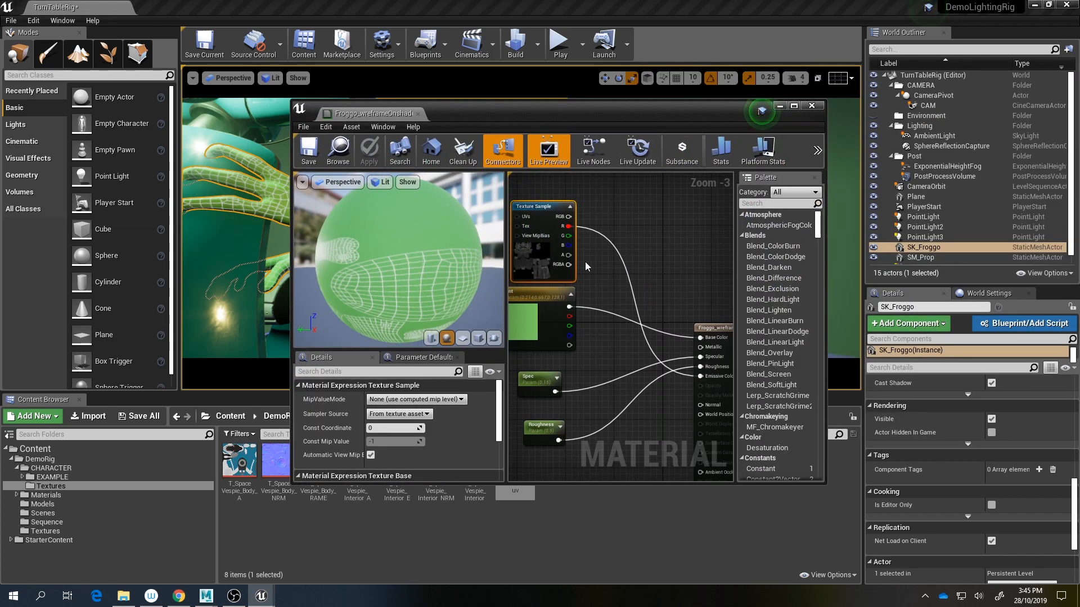
right_drag(585, 267, 604, 329)
drag(571, 317, 528, 251)
right_drag(588, 180, 661, 239)
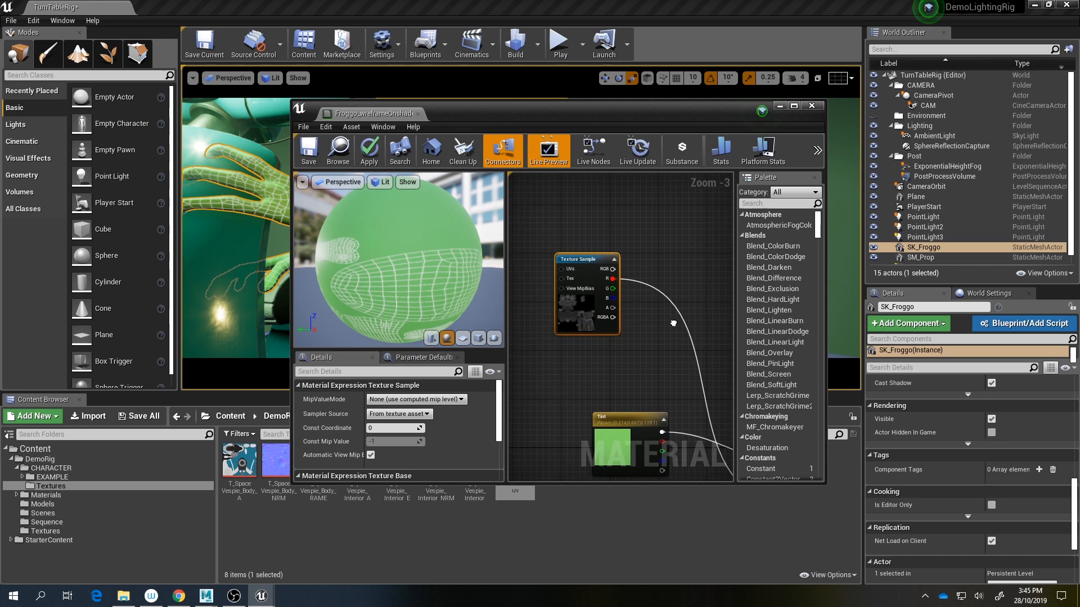
key(m)
click(660, 232)
right_drag(670, 285, 654, 273)
key(3)
click(634, 274)
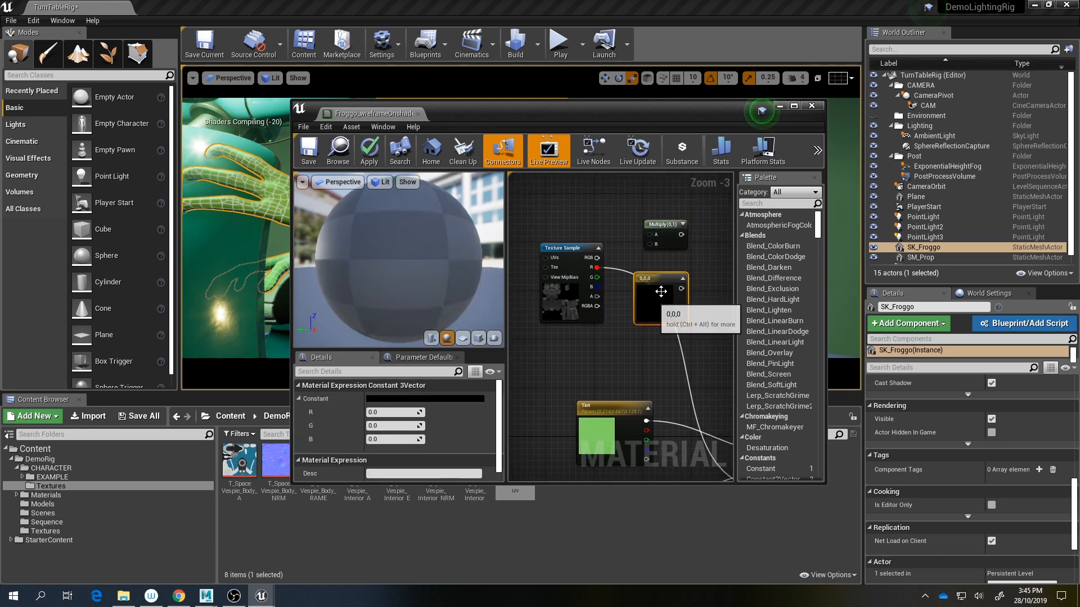
drag(661, 291, 645, 298)
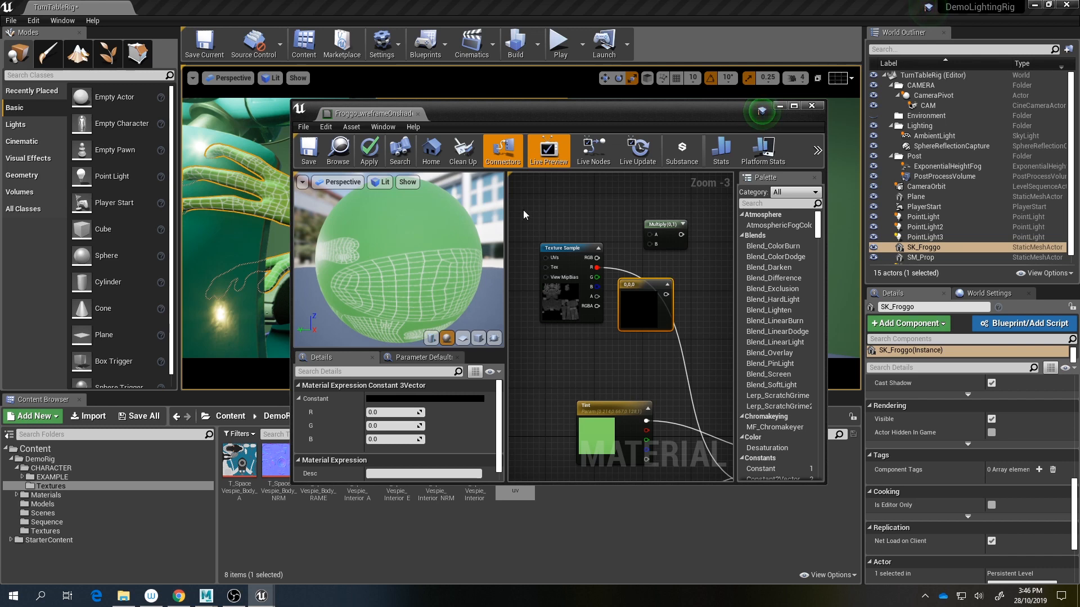
key(3)
click(563, 199)
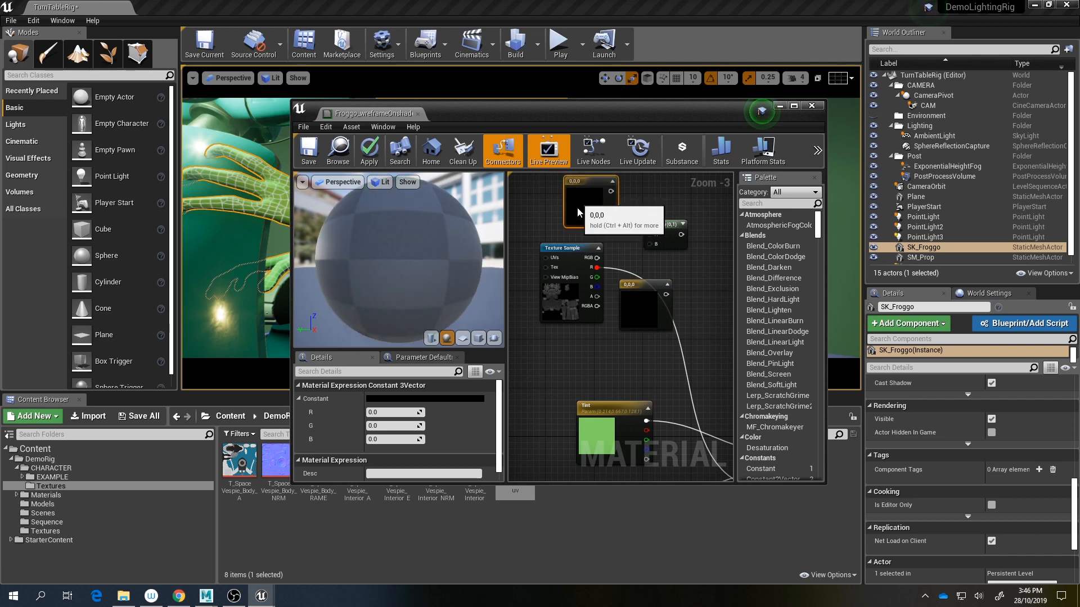
key(Delete)
key(grave)
key(1)
click(578, 202)
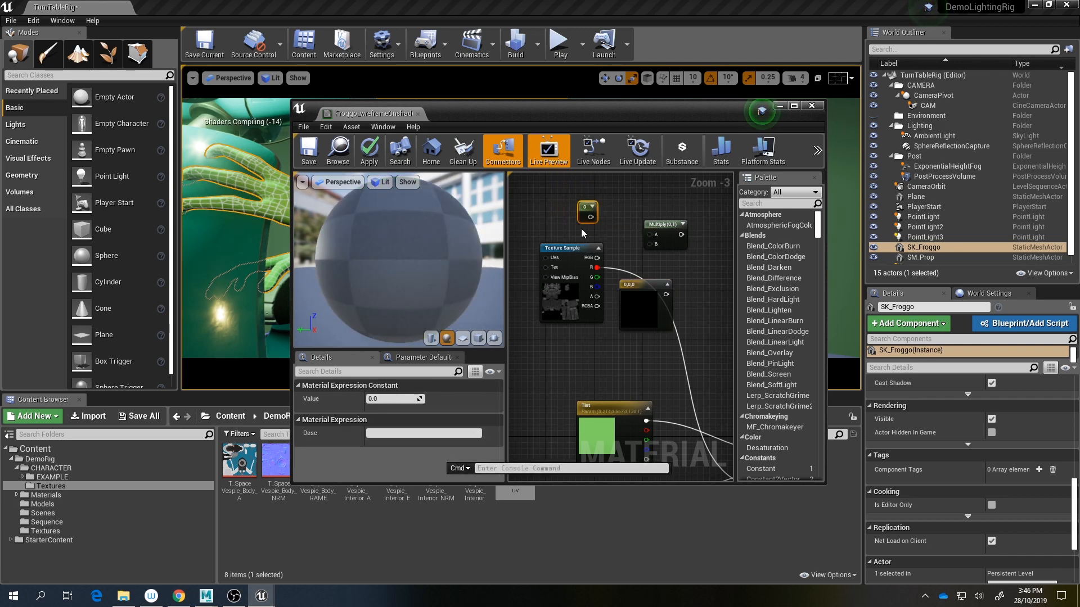
key(Delete)
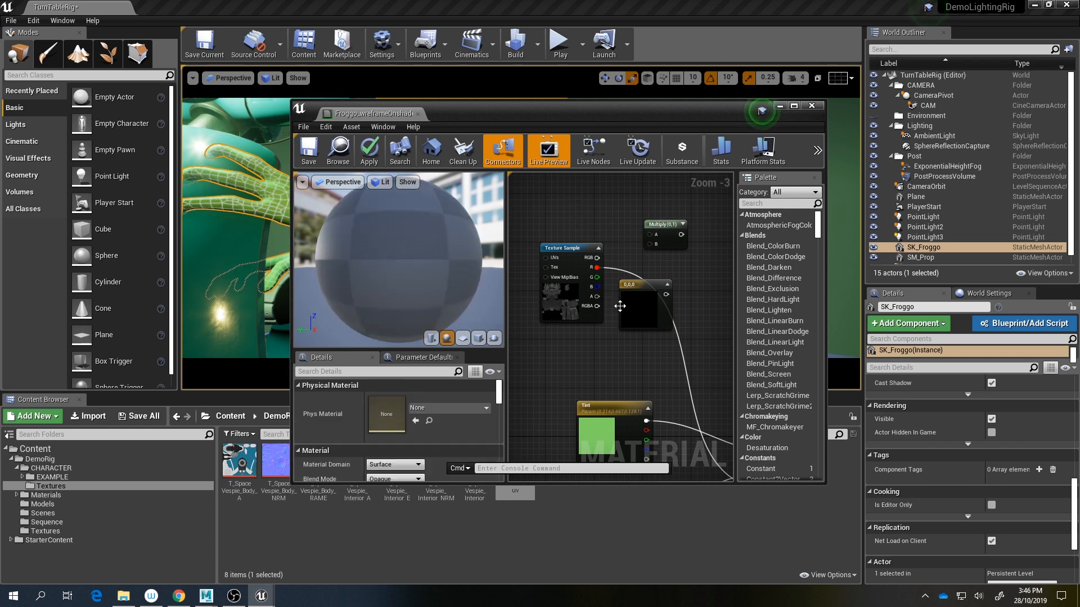
Step: Connect the uv texture's red channel to Multiply input A and the Constant3Vector to input B, spacing the nodes apart
click(654, 283)
drag(666, 295, 679, 235)
scroll(641, 299, down, 2)
click(602, 210)
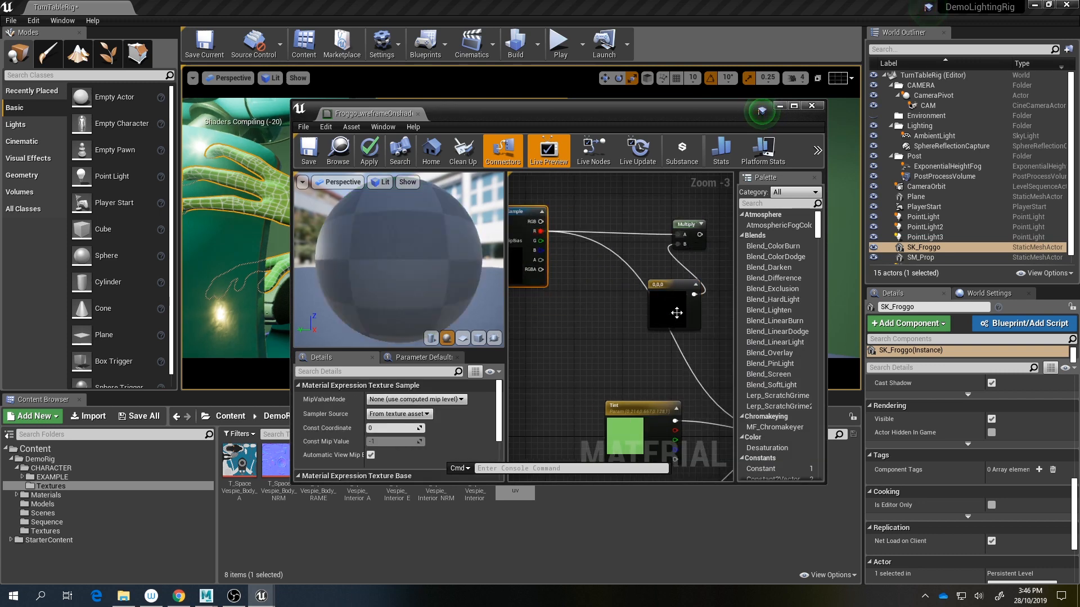
drag(680, 308, 587, 303)
right_drag(675, 306, 576, 281)
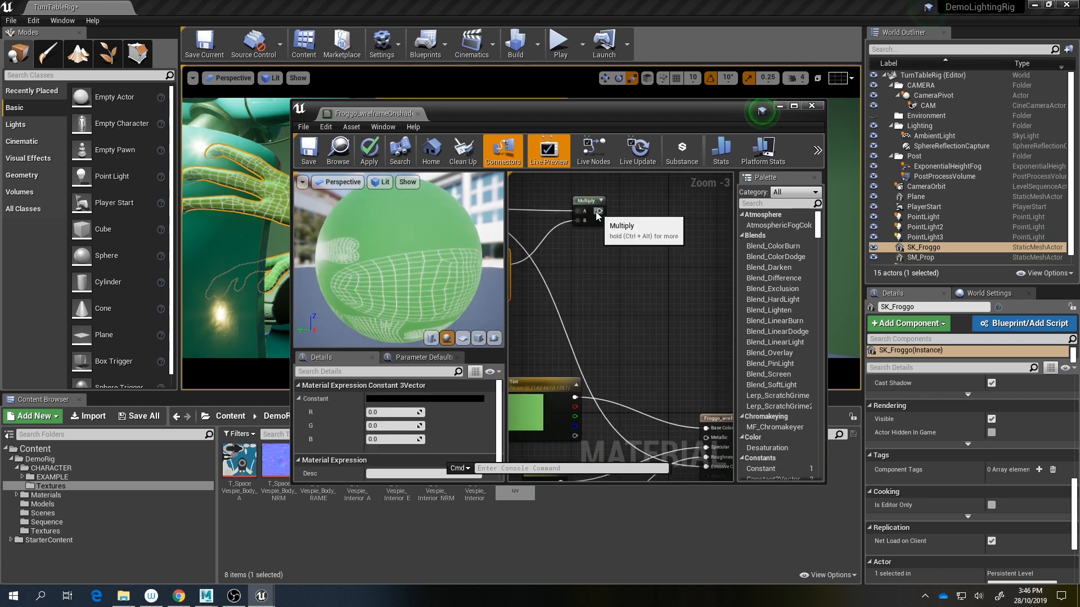
Step: Reposition the Multiply node and connect its output to the material's Emissive Color in place of the direct texture link
drag(591, 224, 560, 252)
right_drag(592, 235, 569, 199)
drag(545, 199, 684, 430)
right_drag(713, 348, 718, 367)
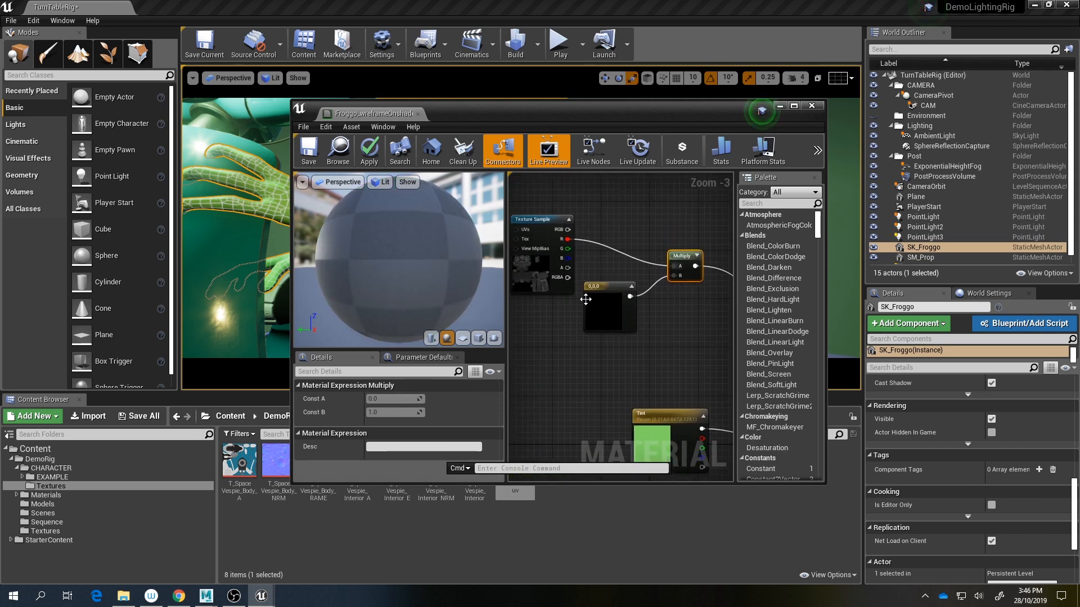
Step: Set the Constant3Vector wireframe colour to blue-violet (R 0.0998206, G 0.0, B 1.0) and save the material
double_click(603, 301)
click(654, 329)
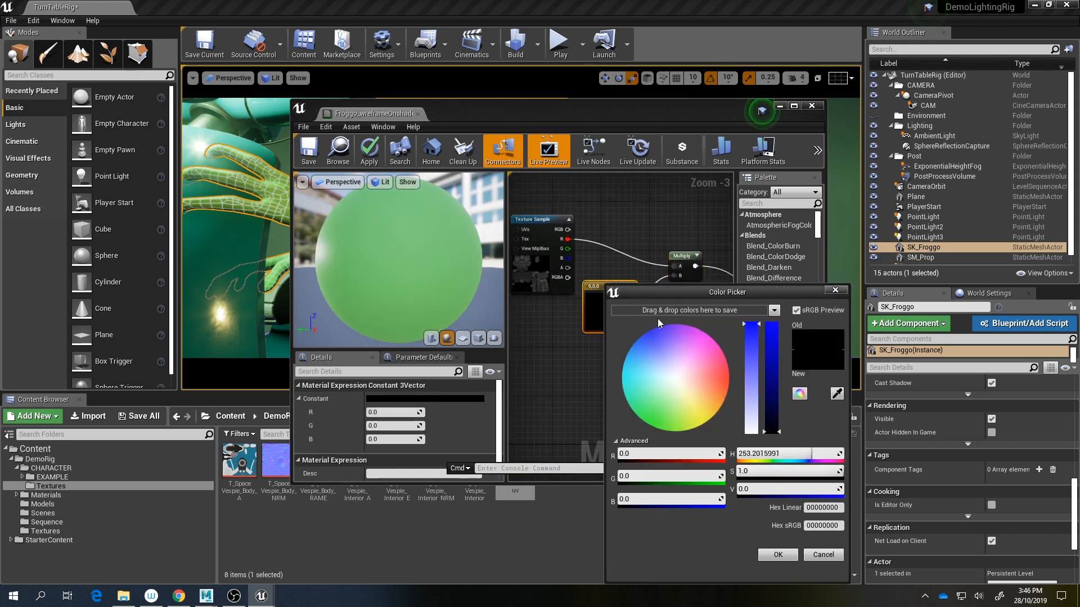
click(779, 556)
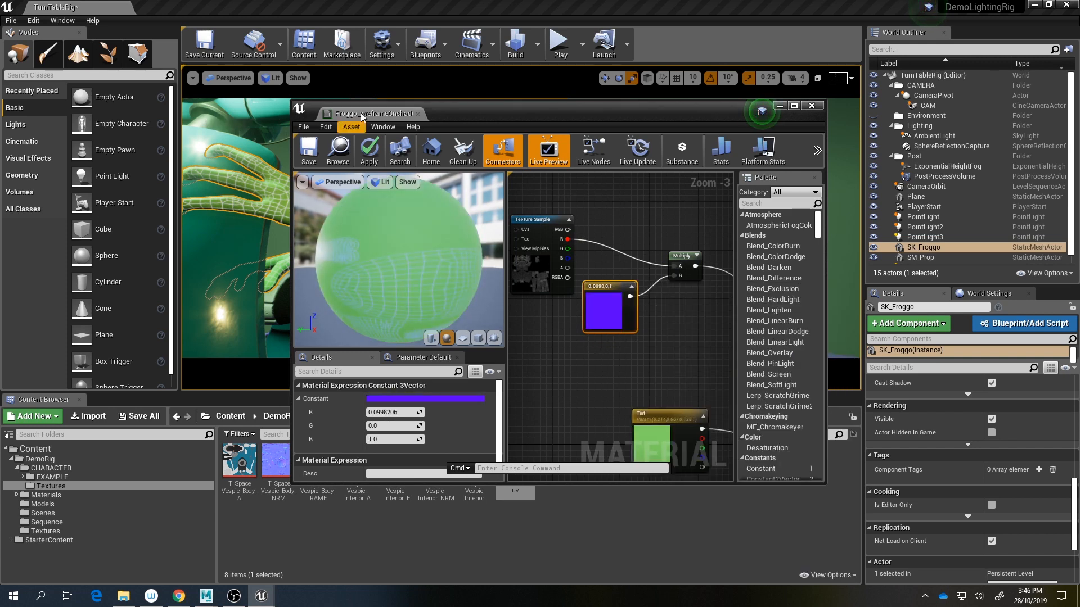
drag(361, 116, 729, 113)
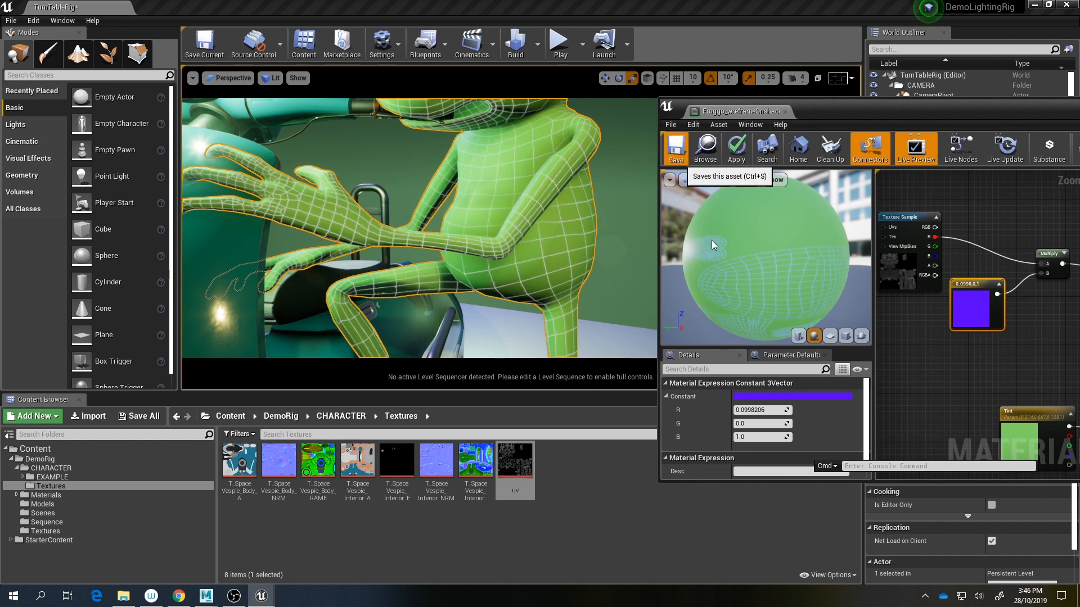
key(ctrl+s)
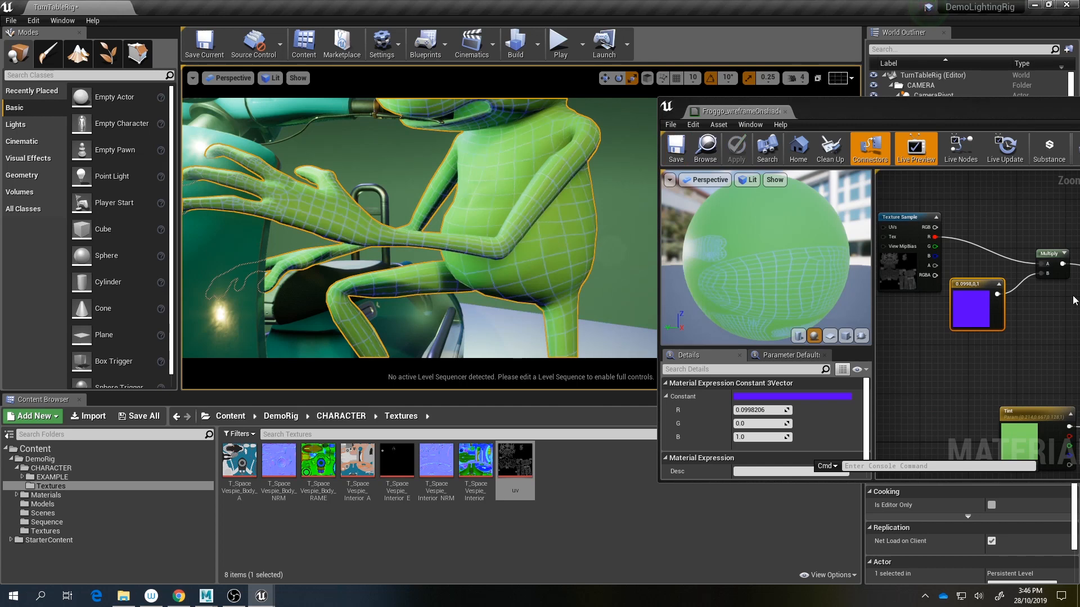
Step: Set the Constant3Vector wireframe colour to red (R 1.0, G 0.0, B 0.0363603) and apply it to the material
double_click(984, 315)
drag(788, 359, 857, 375)
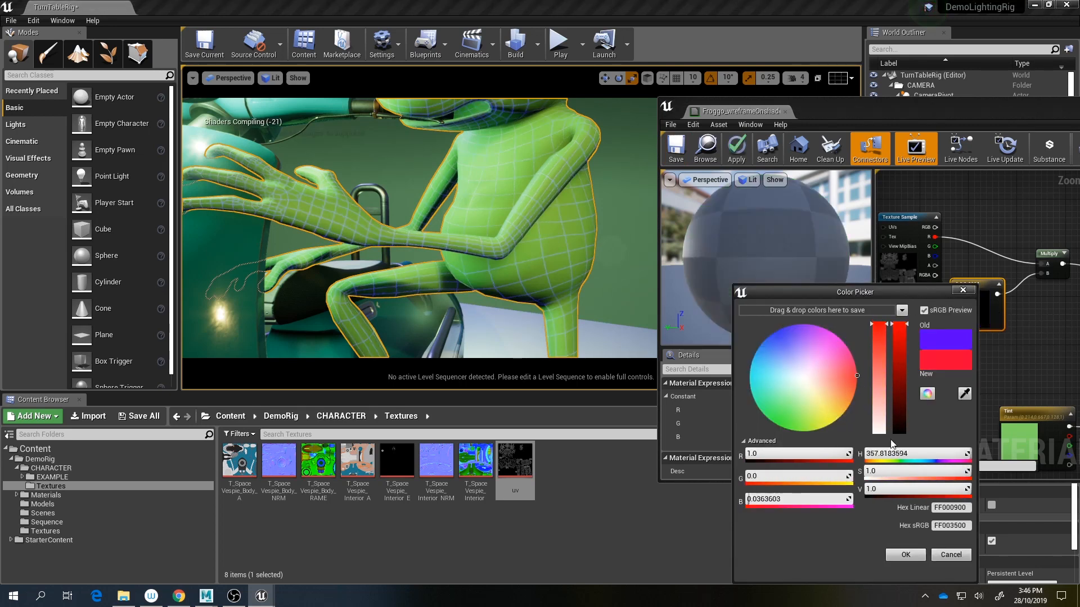
click(911, 556)
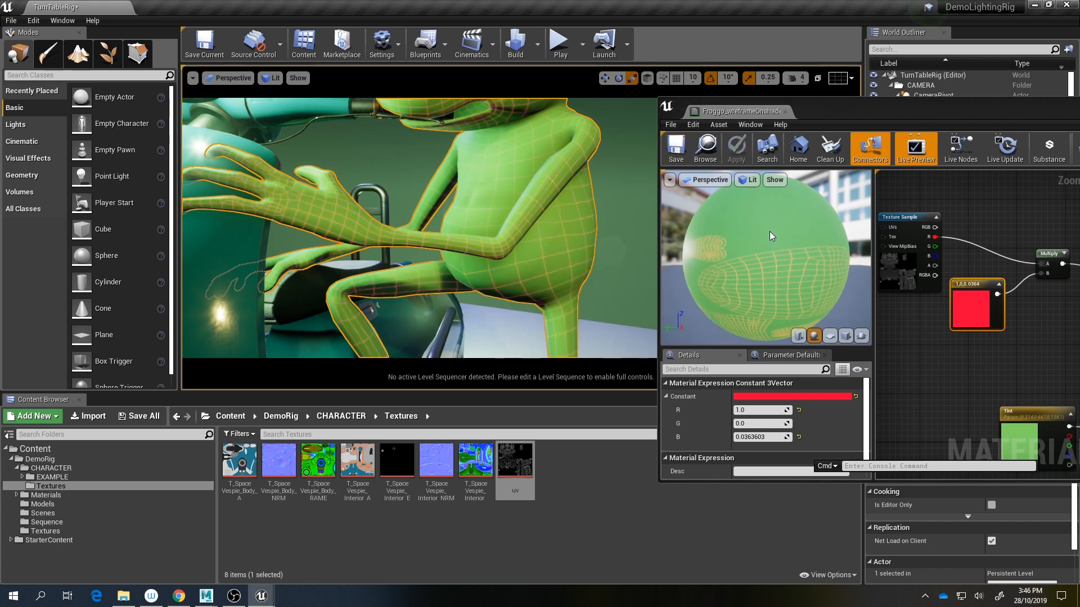
Step: Close the frog wireframe material editor, preview the wireframe look by playing the level, and end the preview
middle_click(711, 117)
right_drag(711, 118, 600, 74)
click(559, 42)
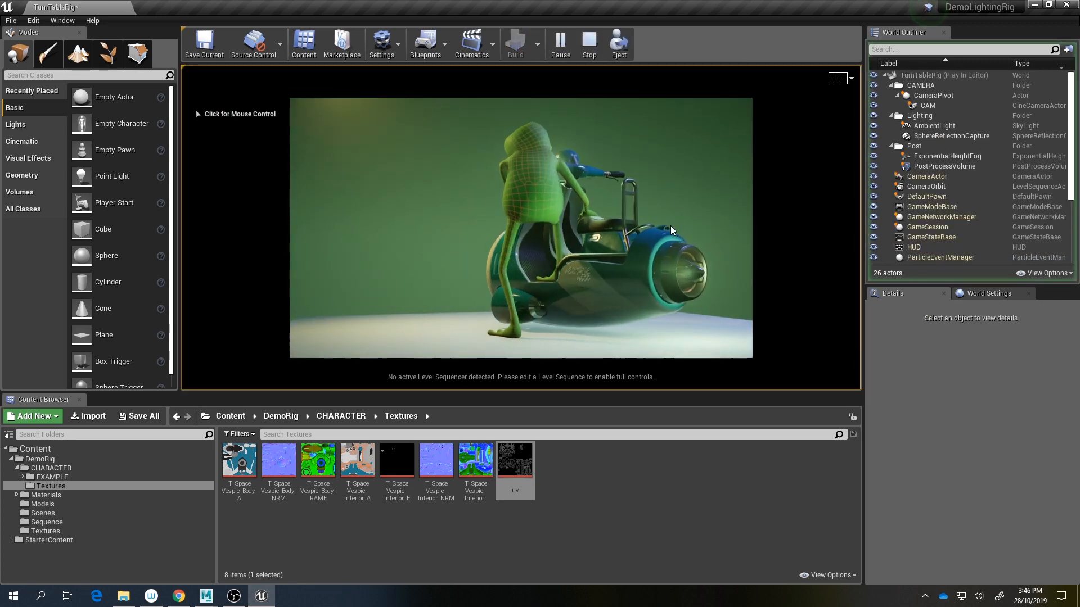
key(Escape)
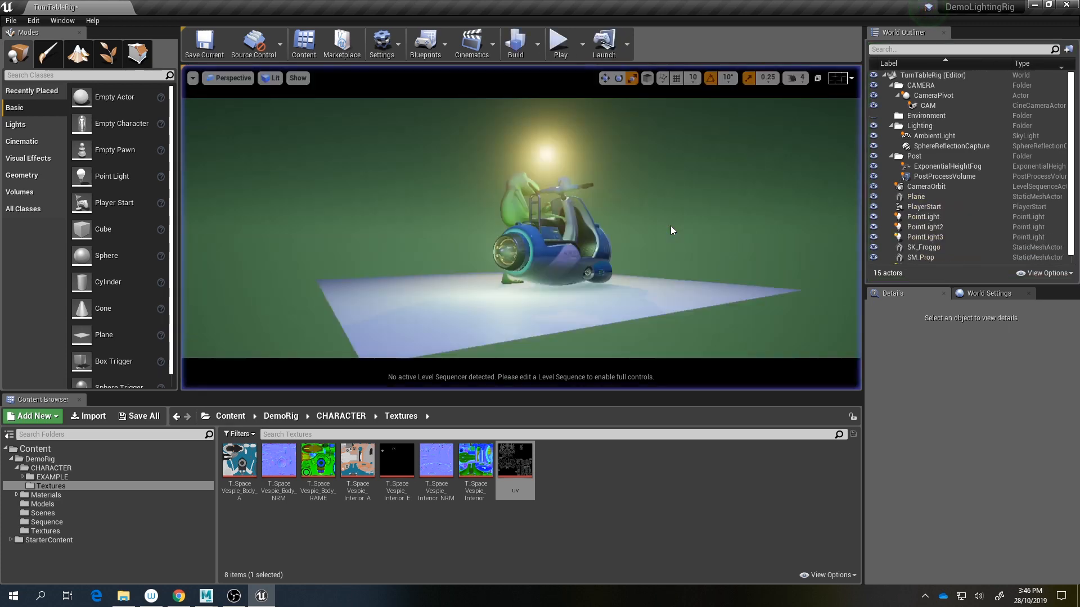
Step: Set the CameraOrbit sequence's movie render output directory to a new folder named wireframe inside Renders/Class2
click(472, 52)
click(500, 140)
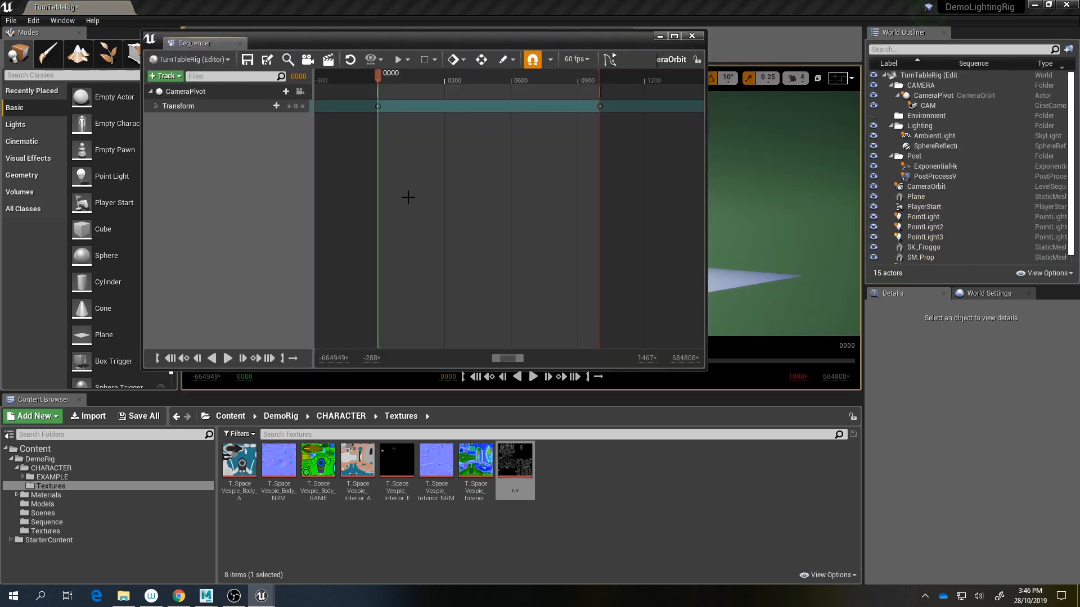
click(328, 59)
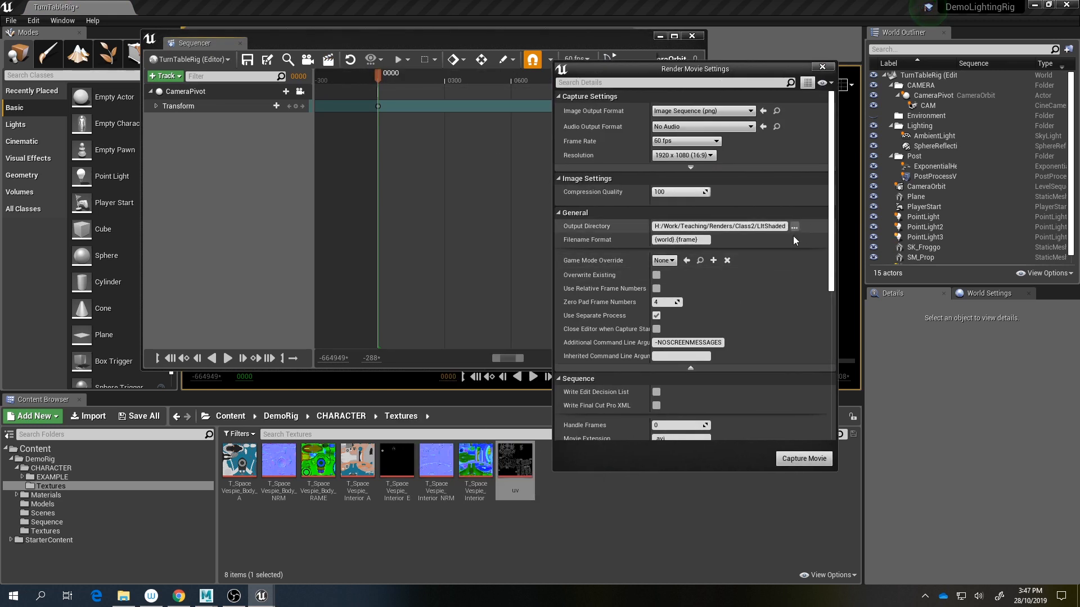
click(794, 226)
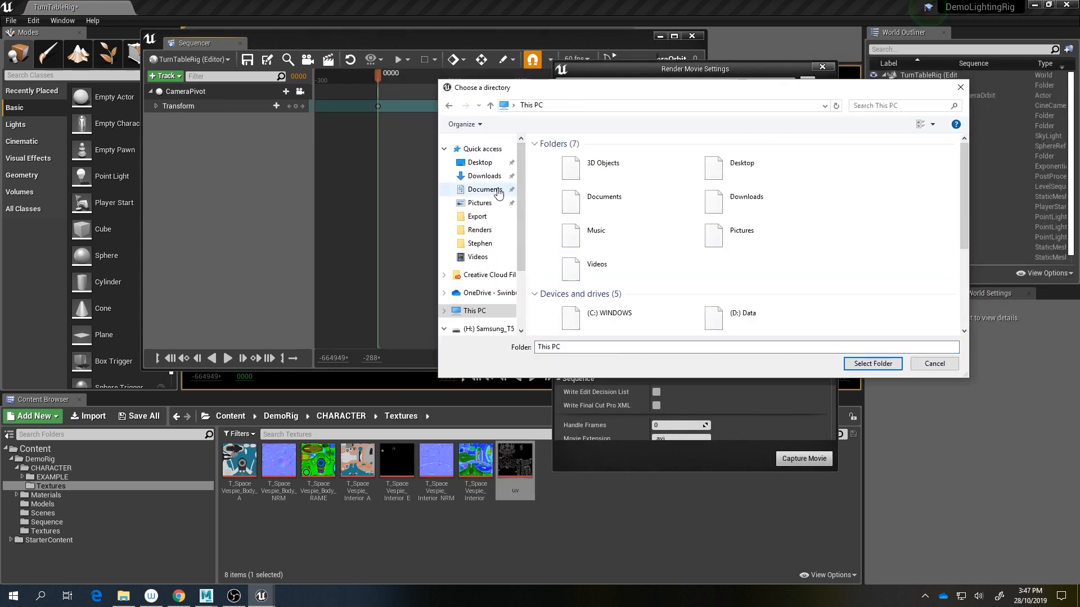
click(479, 230)
click(558, 168)
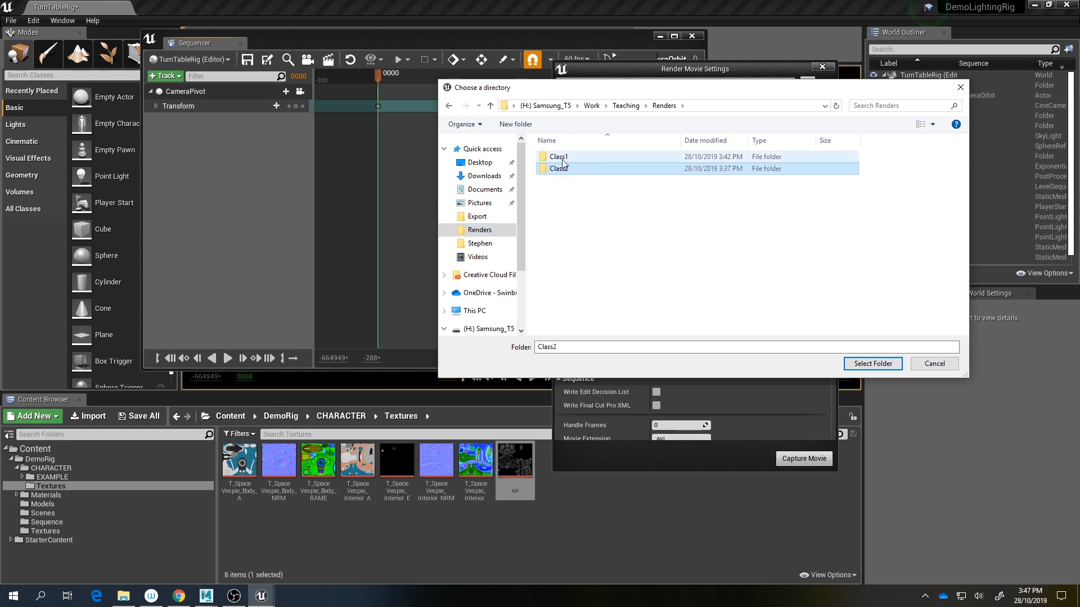
double_click(559, 168)
key(ctrl+shift+n)
text(wo)
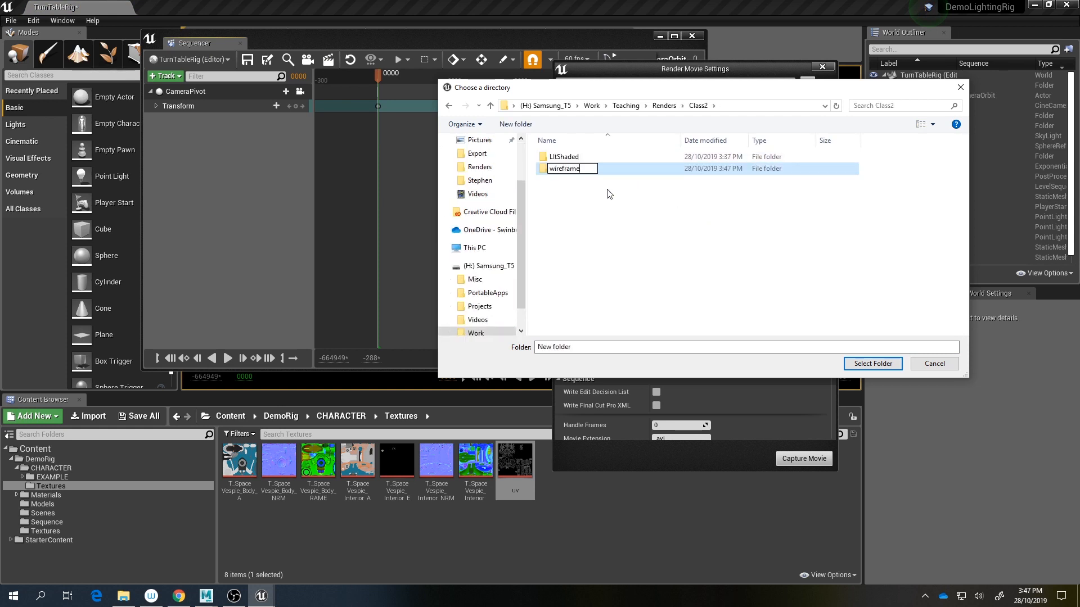
key(Return)
key(Return)
click(866, 368)
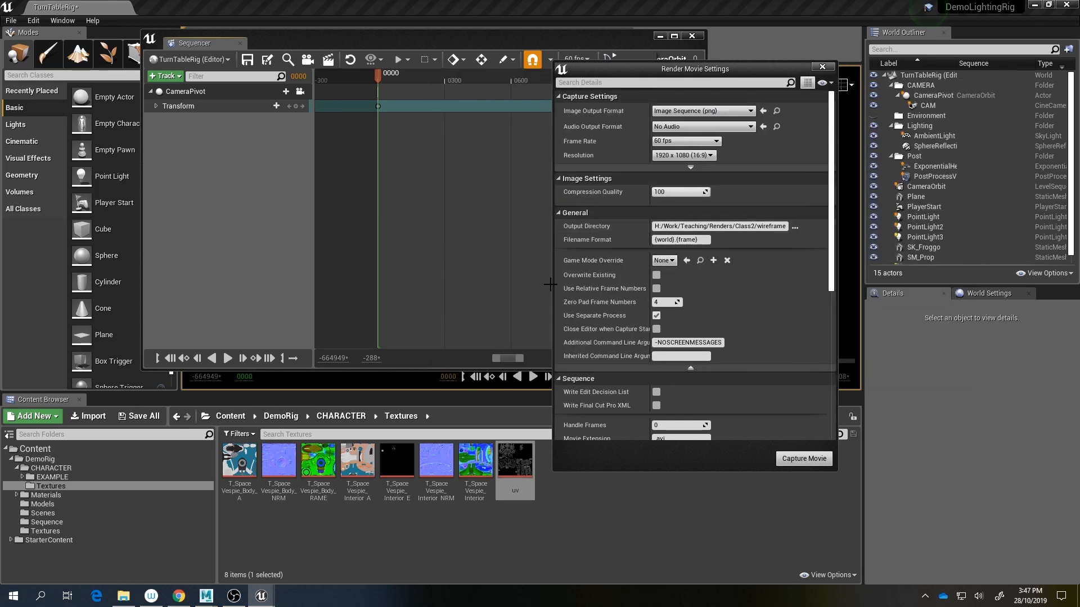
Step: Set the PostProcessVolume's Screen Percentage to 100
drag(420, 31, 420, 35)
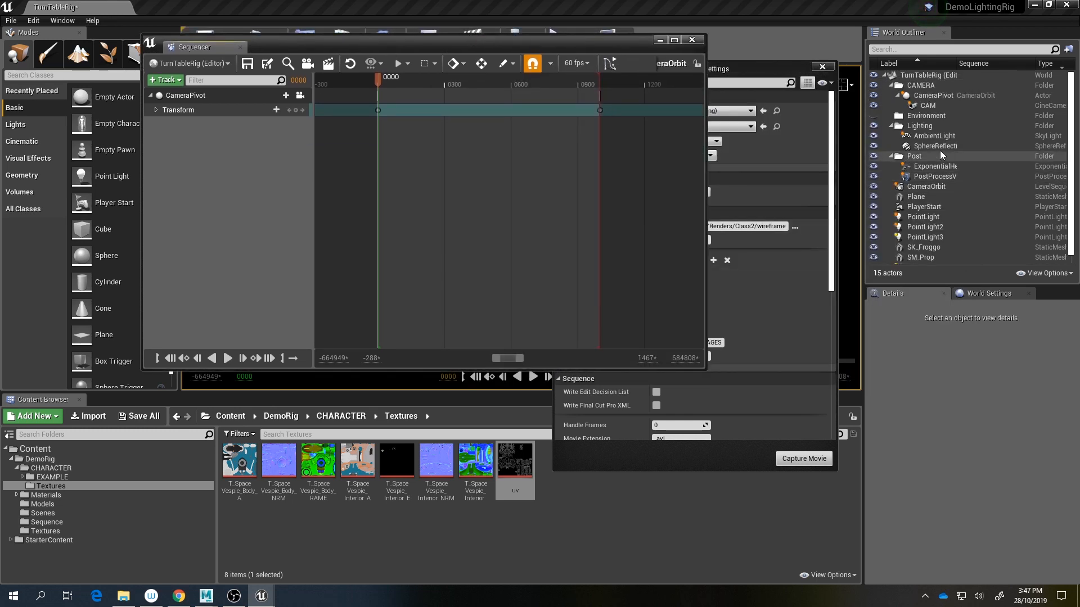
click(933, 177)
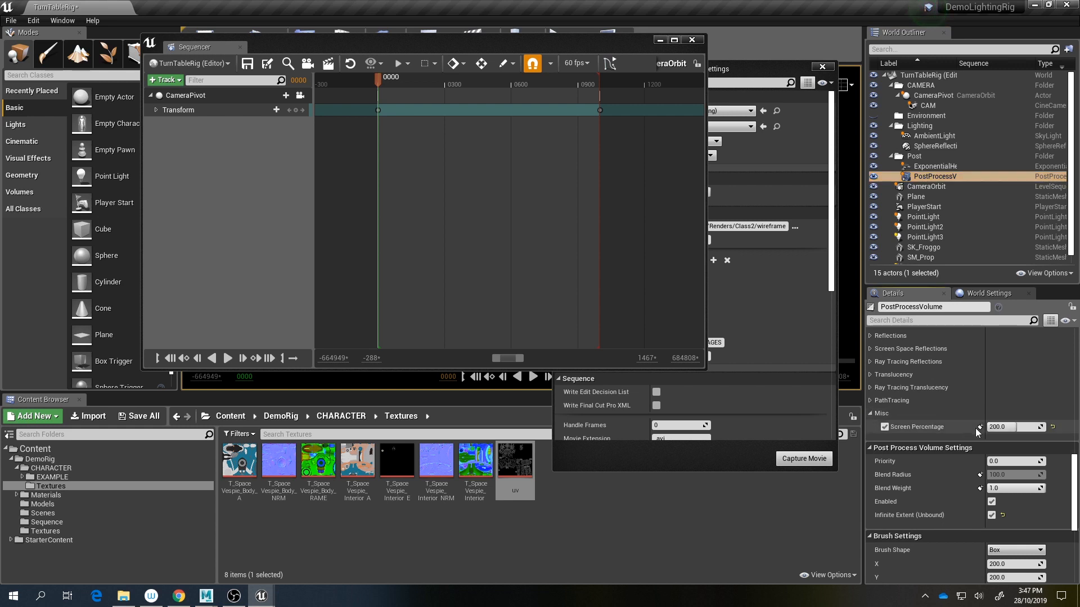
click(1006, 425)
key(Return)
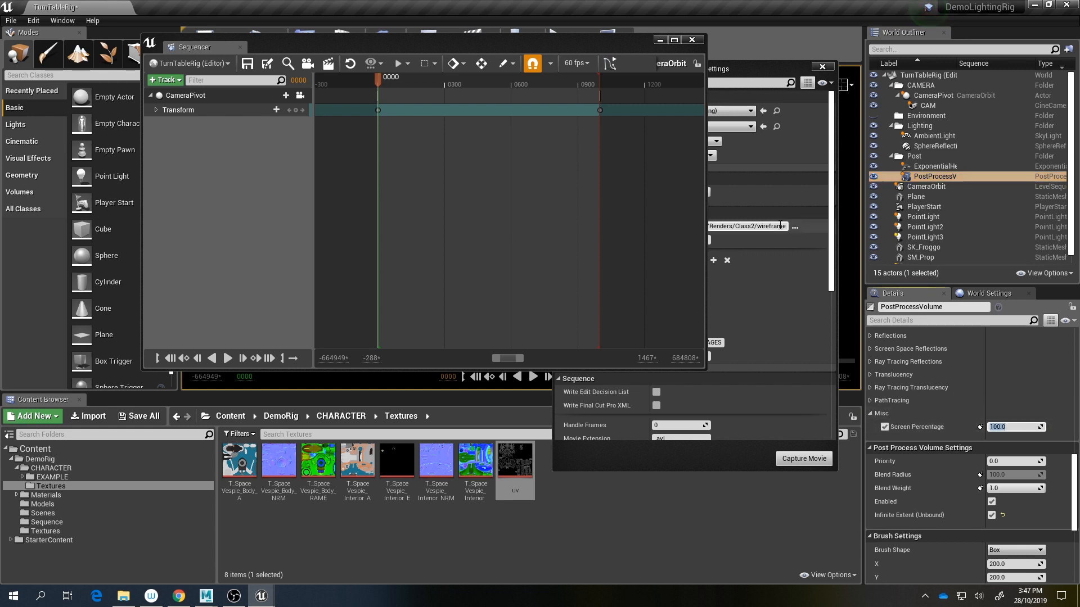
Step: Start capturing the wireframe image sequence and save the modified content when asked
click(731, 333)
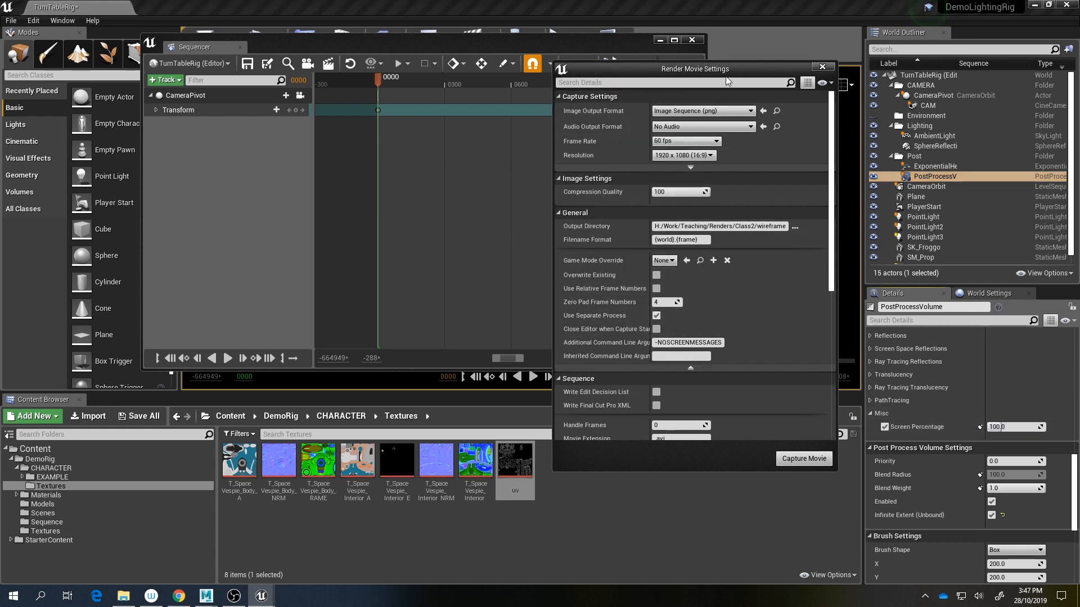
click(804, 458)
click(585, 402)
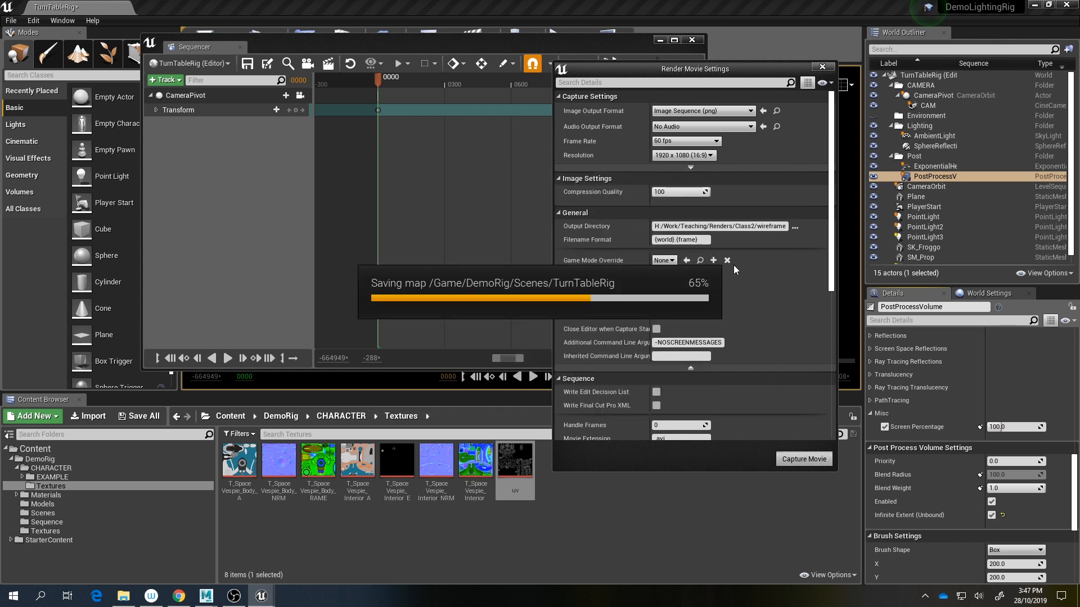
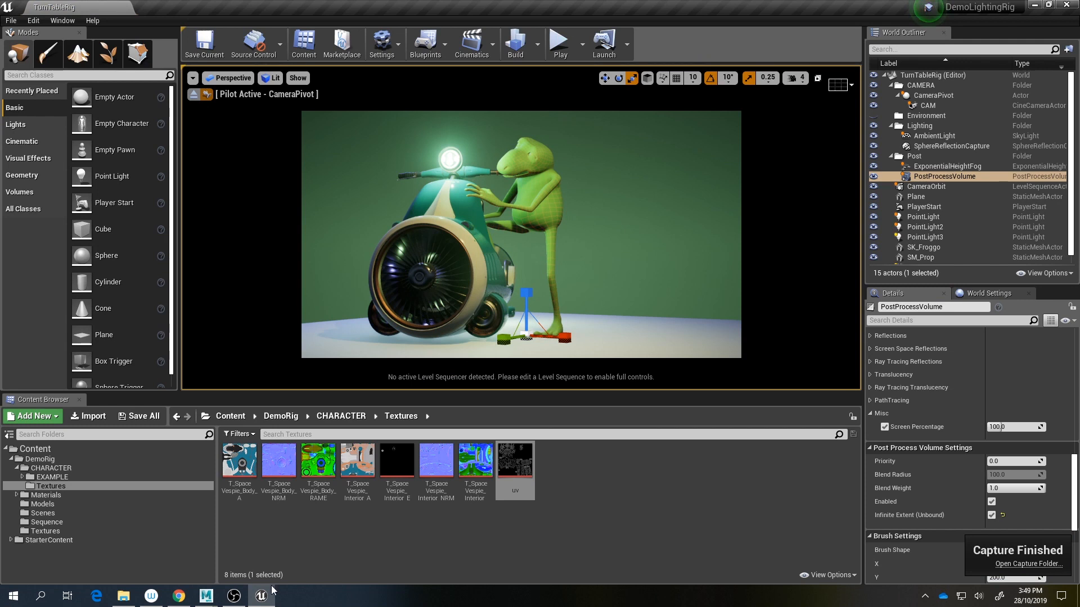
Step: Assign the plain Froggo material from the CHARACTER folder to the frog and stop piloting CameraPivot
click(304, 523)
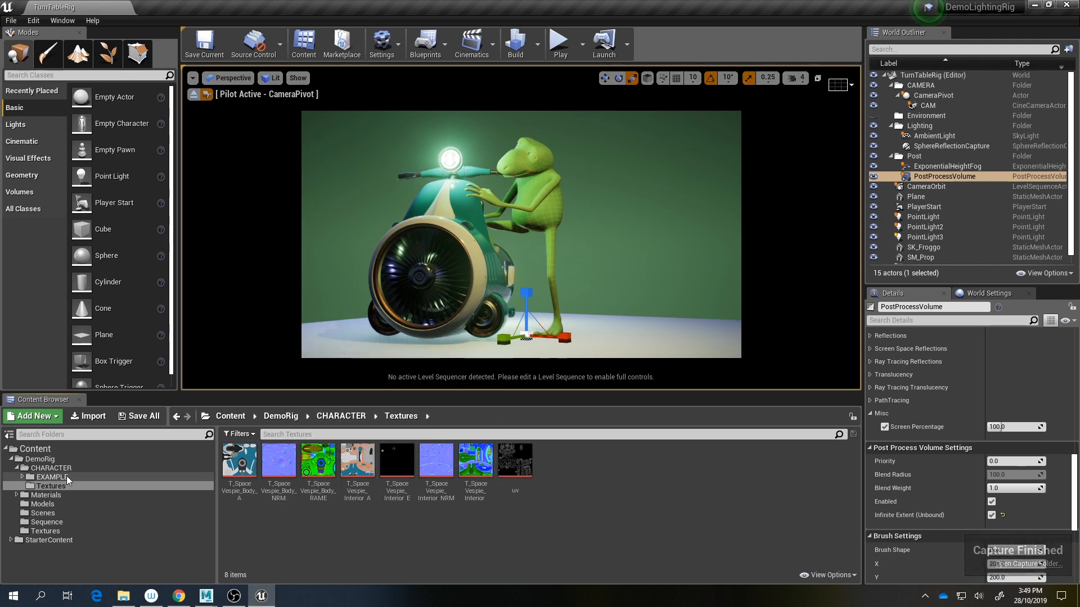
click(51, 468)
drag(318, 461, 537, 198)
click(193, 94)
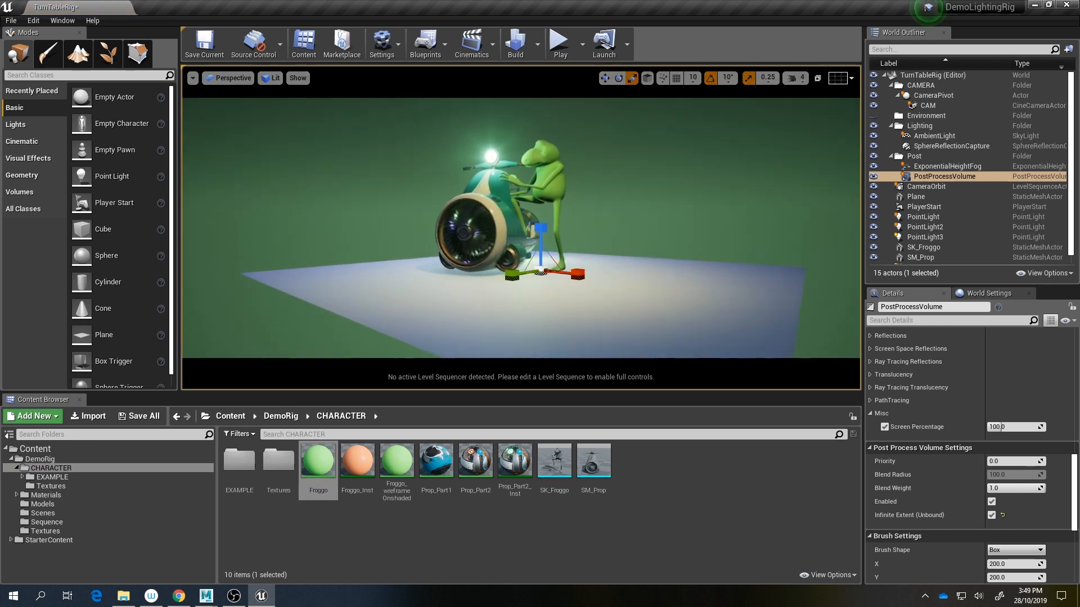
right_drag(520, 228, 515, 211)
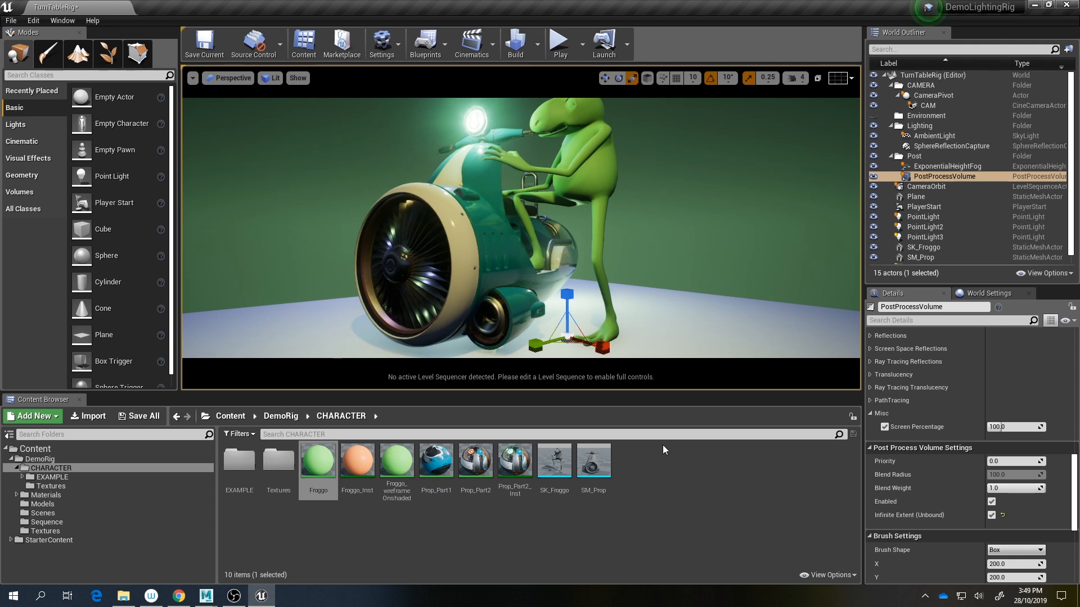
Step: Duplicate the Prop_Part1 material and assign the copy to the scooter's outer body
click(434, 472)
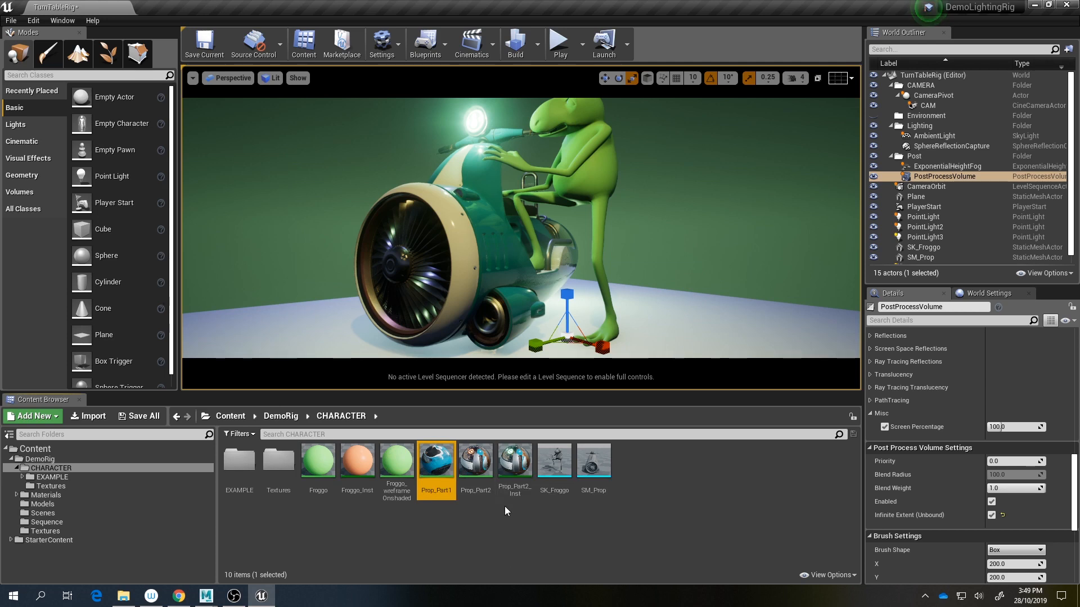
right_click(441, 468)
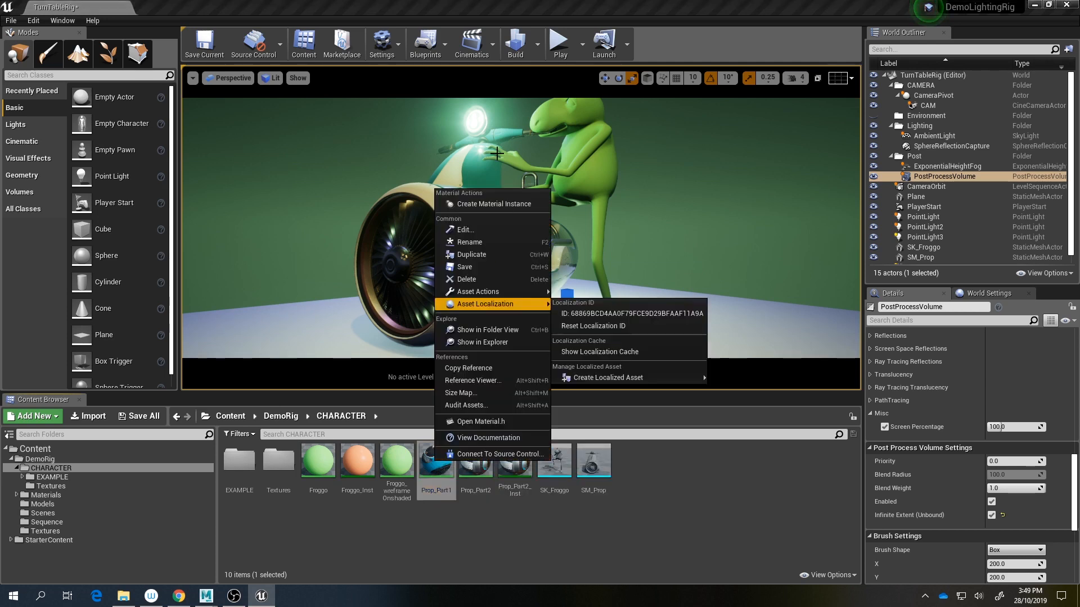
click(486, 248)
key(Return)
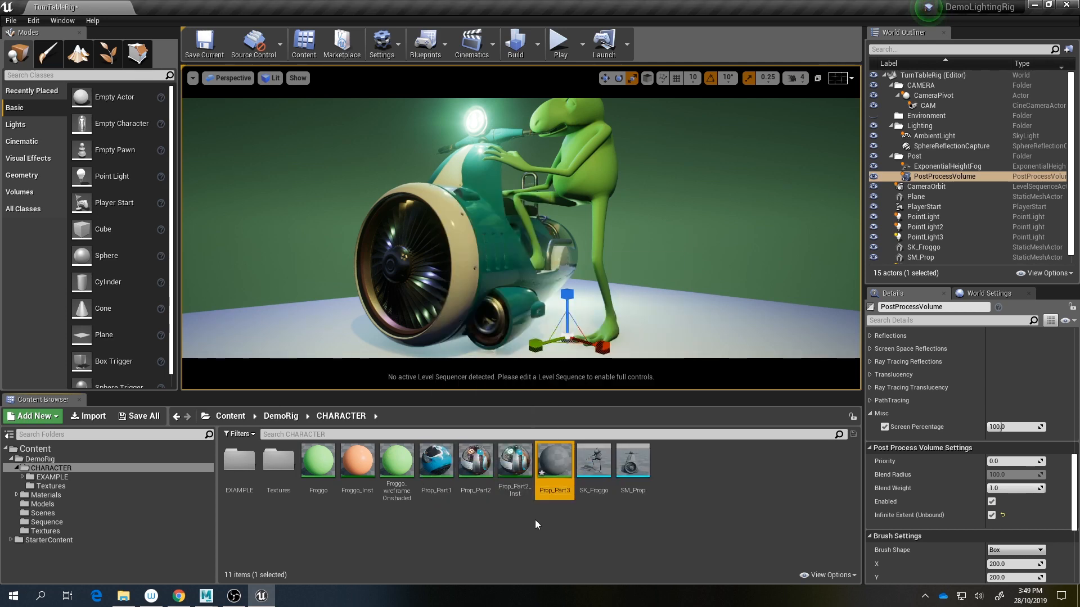
drag(555, 464, 495, 265)
alt+right_drag(495, 264, 541, 426)
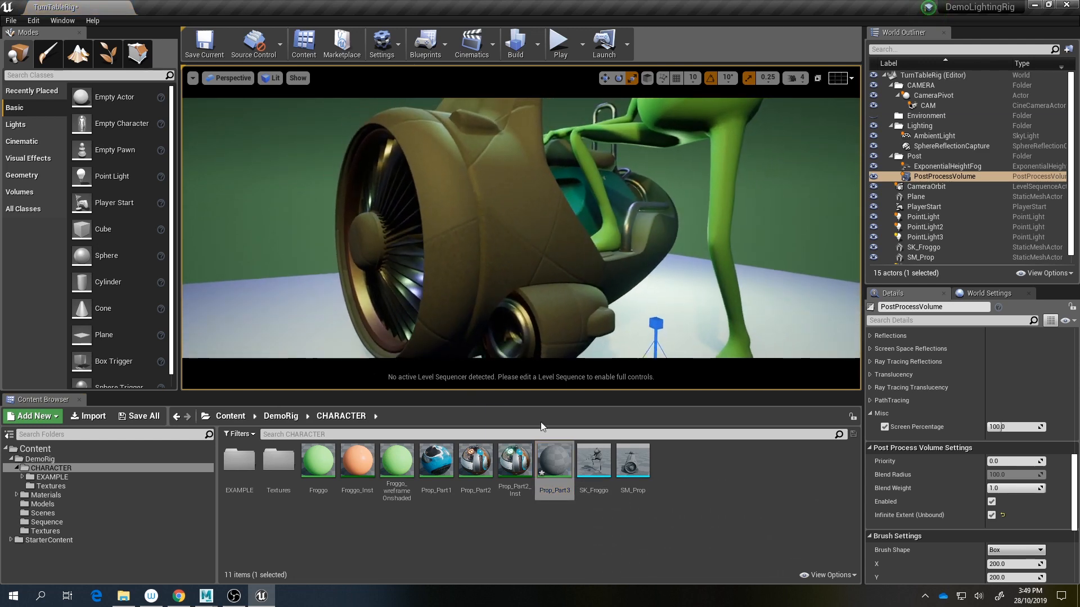
Step: In the duplicated scooter material, disconnect the colour texture and all packed-map channels, leaving only the normal map linked
double_click(554, 460)
drag(922, 120, 733, 100)
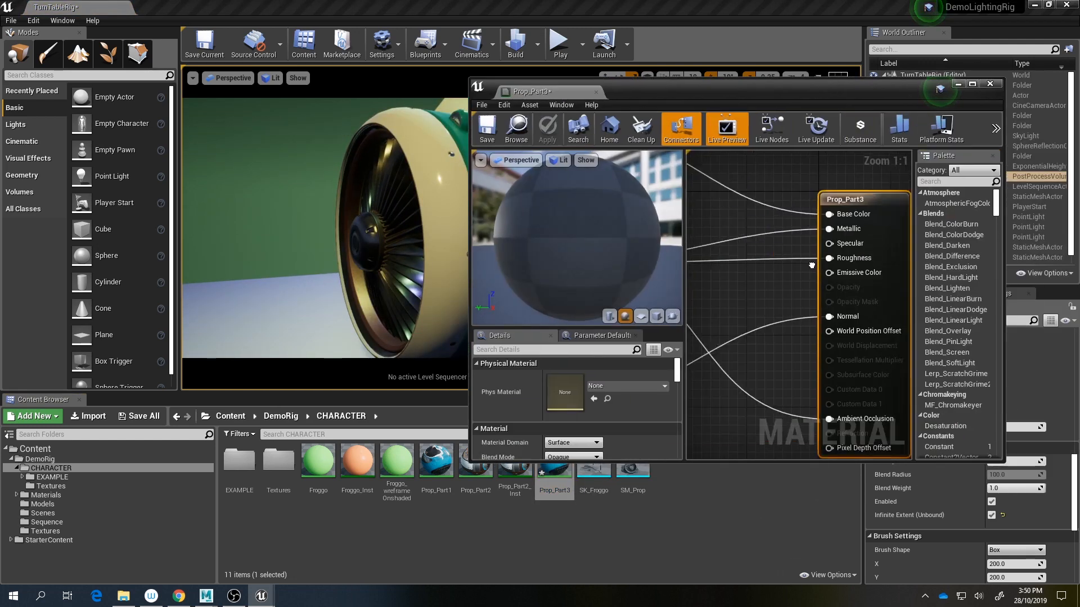
scroll(755, 258, down, 2)
right_drag(793, 229, 788, 186)
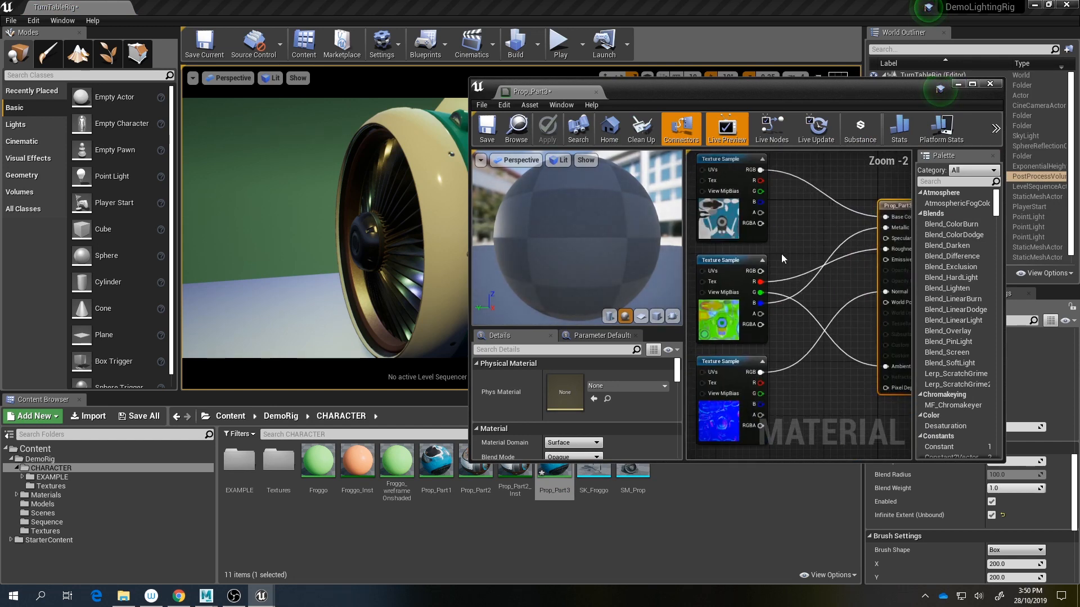
alt+click(760, 282)
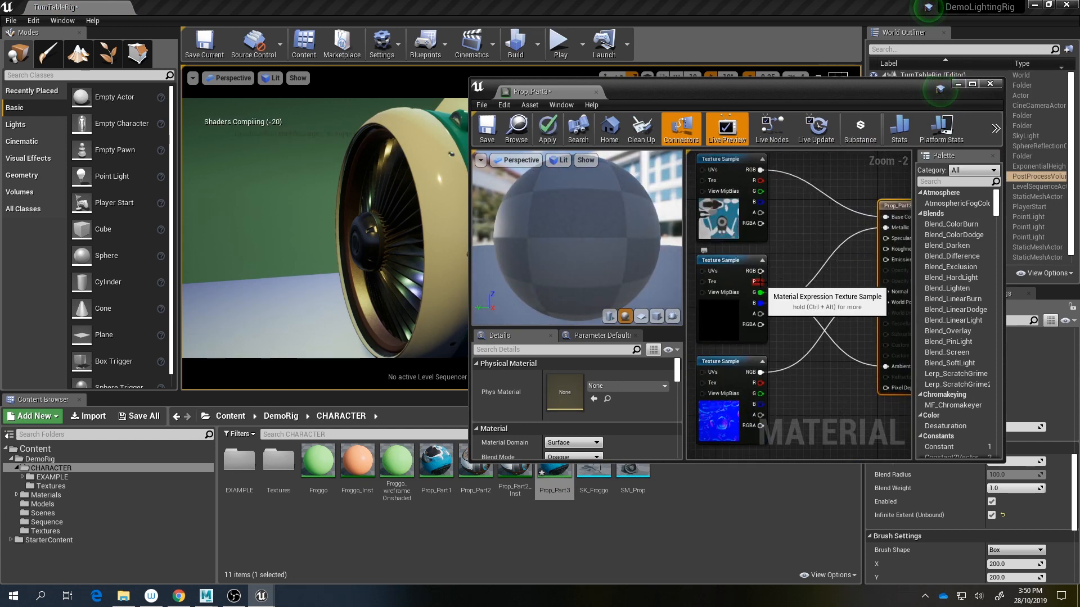
alt+click(760, 293)
alt+click(760, 304)
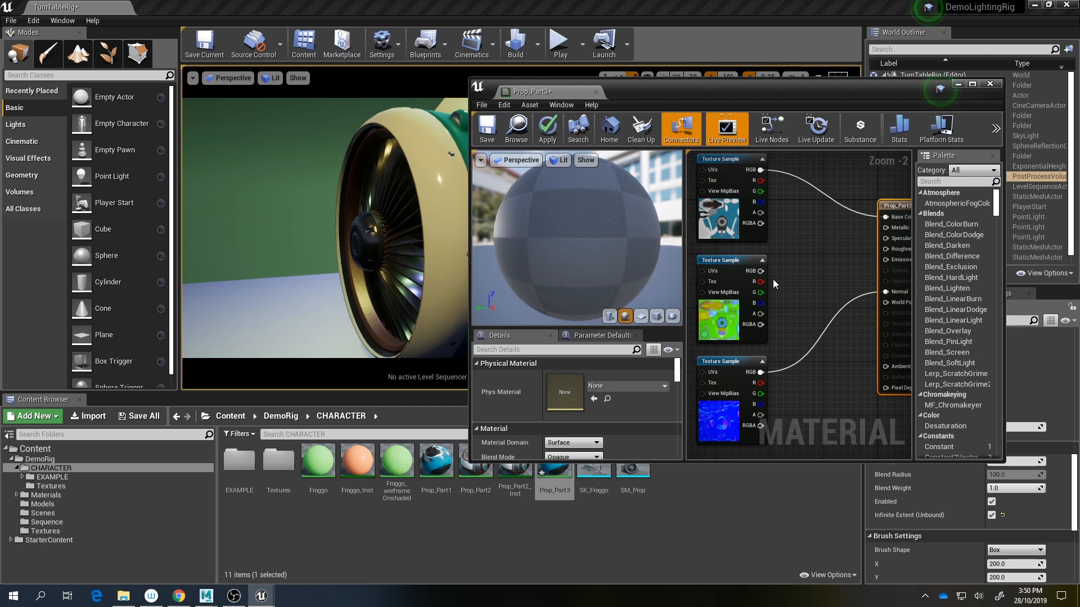
alt+click(761, 170)
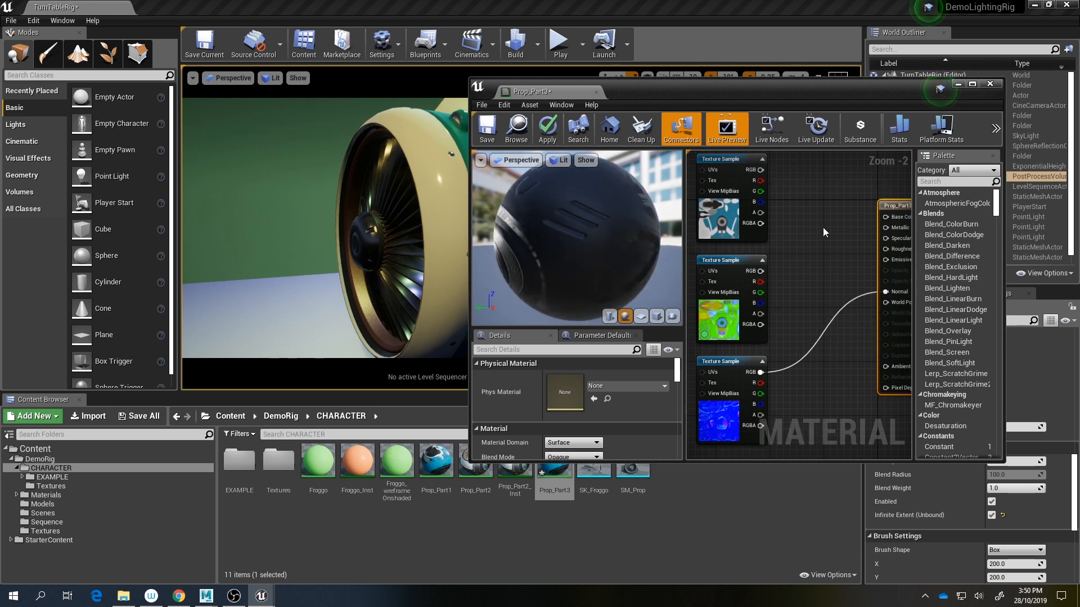
Step: Add a Constant3Vector node to the scooter material and set it to neutral grey (R, G and B 0.5572917)
right_drag(789, 159, 778, 218)
key(3)
click(779, 208)
double_click(804, 234)
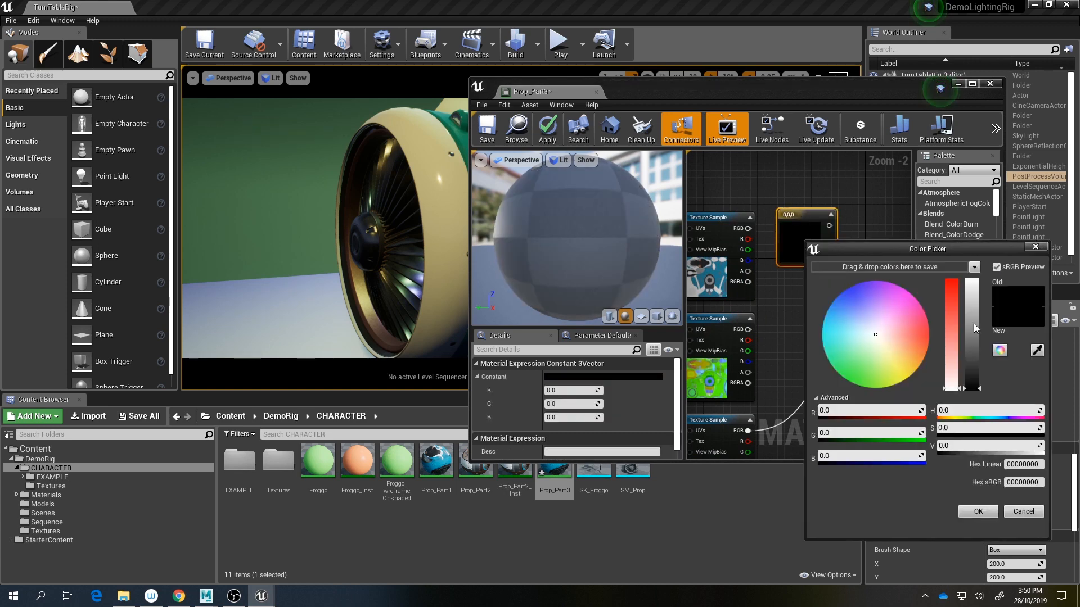
drag(973, 323, 970, 328)
click(978, 511)
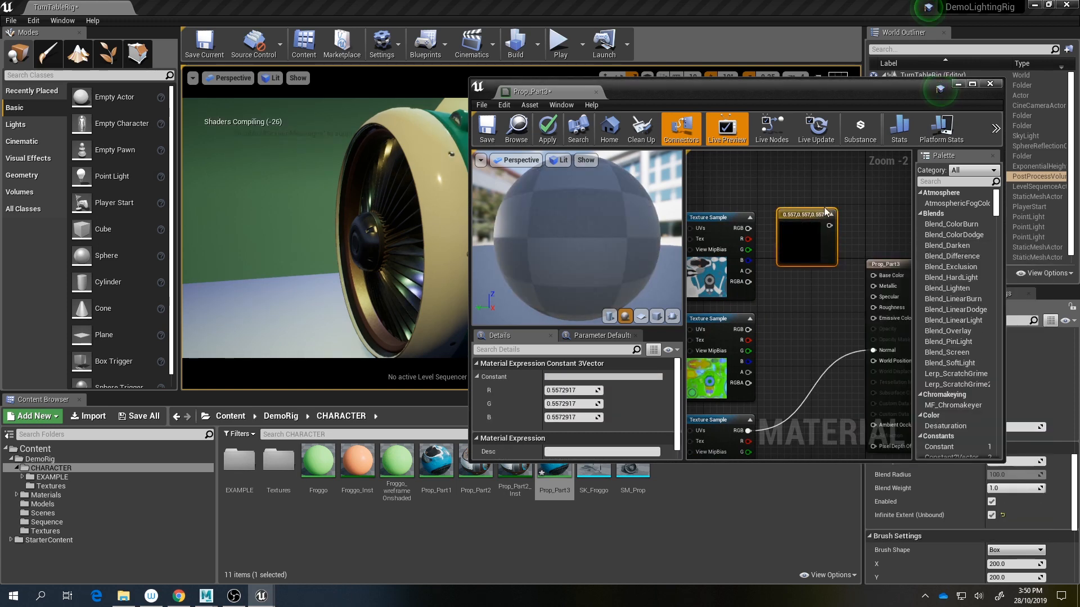
Step: Connect the grey Constant3Vector to Base Color, save the scooter body material and close its editor
drag(829, 226, 873, 276)
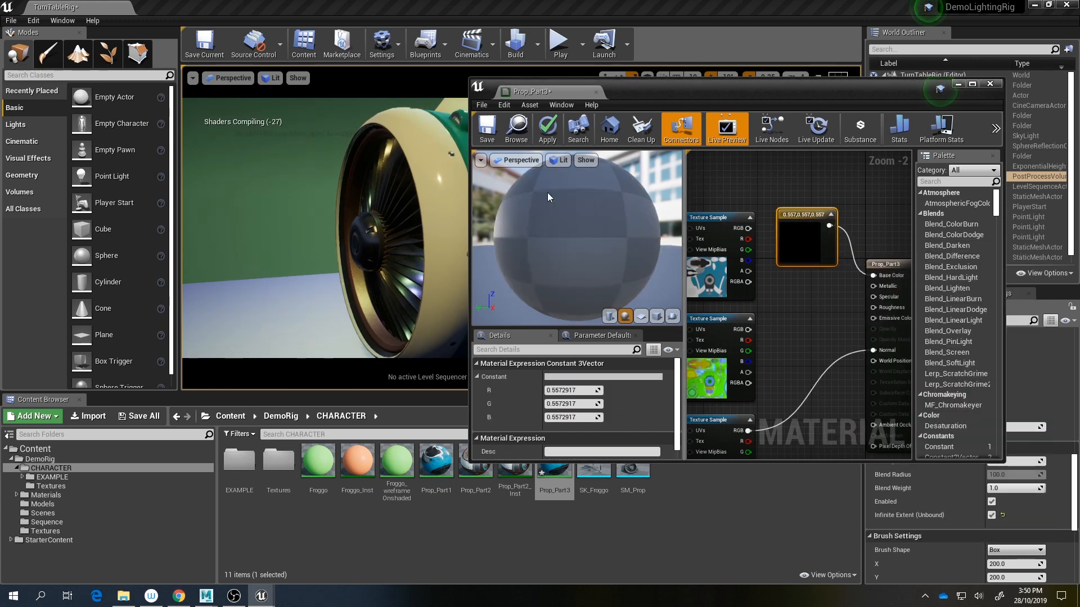
click(485, 135)
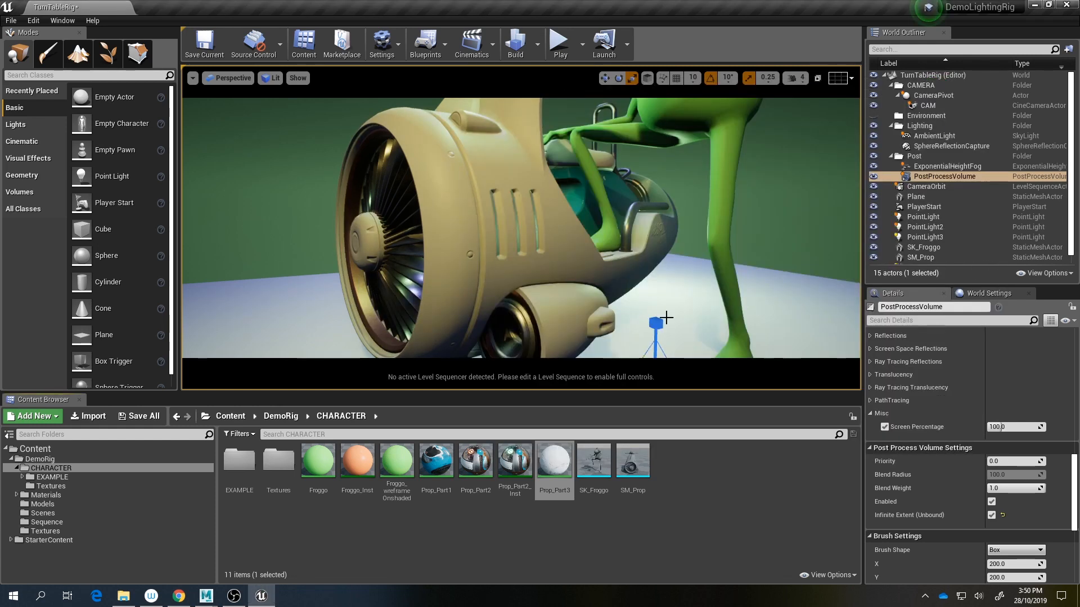
click(595, 91)
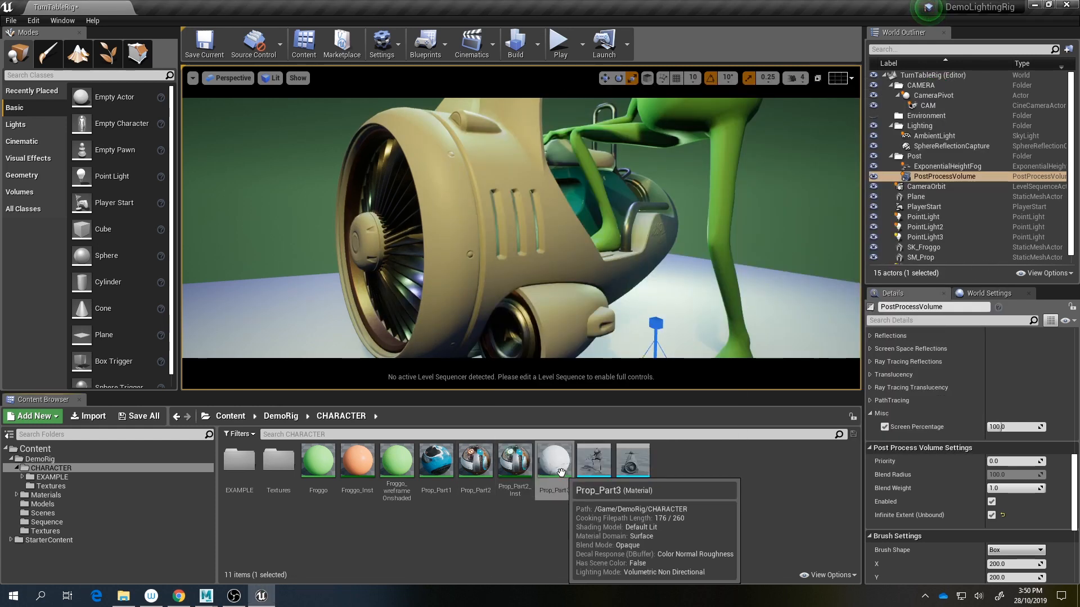
Step: Select the scooter mesh, locate its Element 0 material slot, and select the matching Prop_Part2_Inst asset in the CHARACTER folder
alt+drag(559, 275, 484, 253)
click(596, 304)
scroll(1000, 484, up, 8)
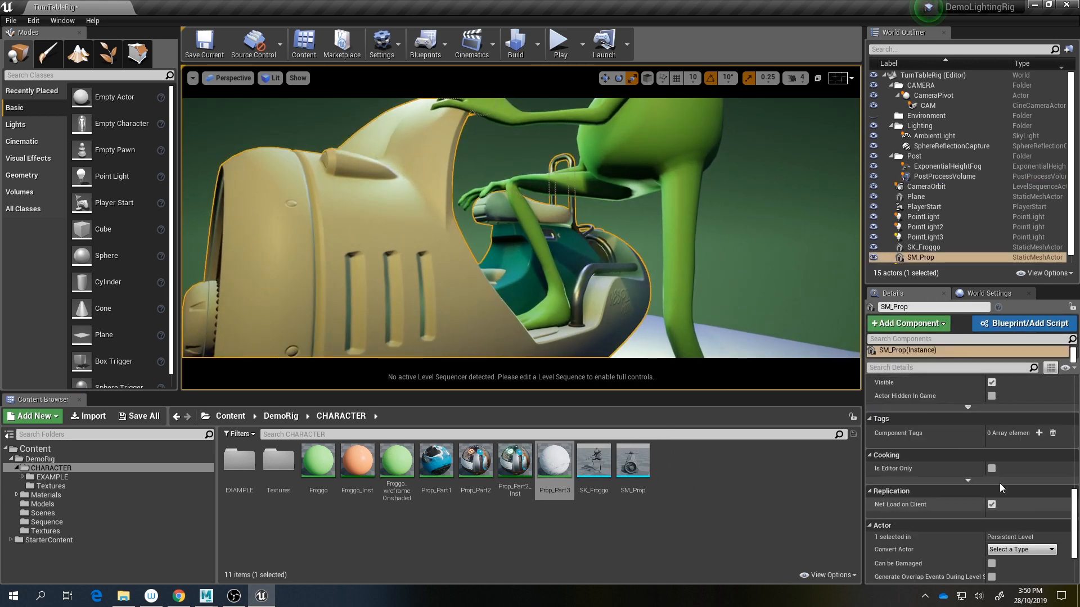
scroll(1000, 481, up, 6)
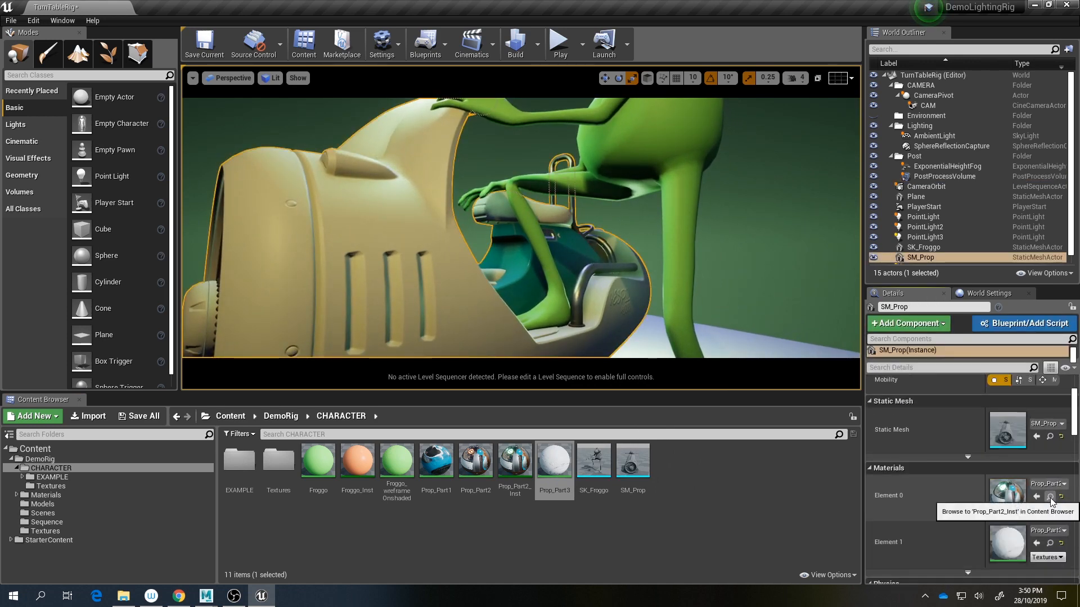
click(515, 464)
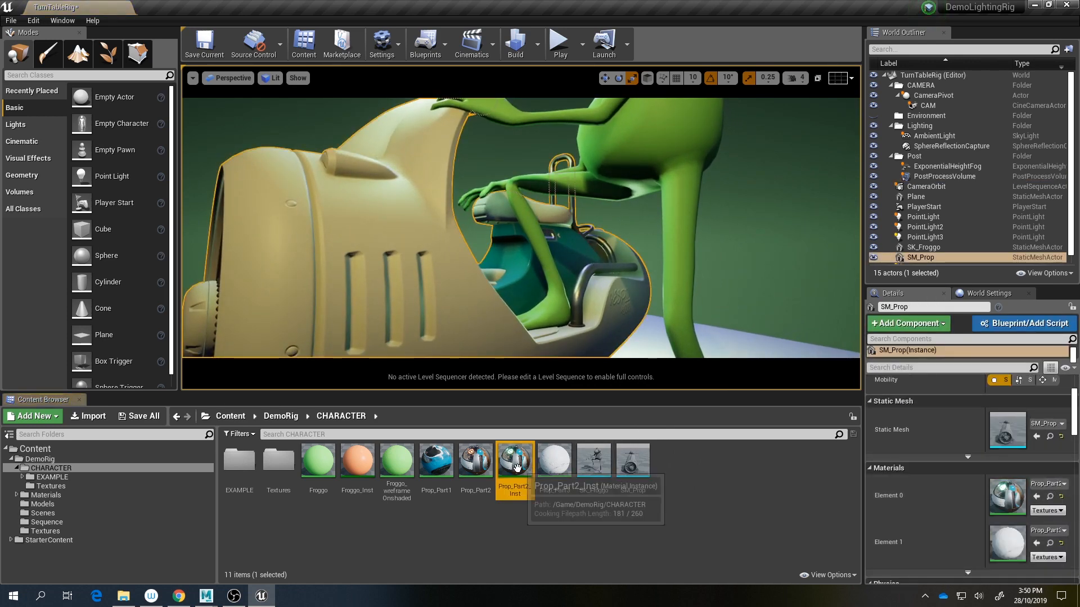
Step: Duplicate the Prop_Part2 material as Prop_Part4 and open the copy for editing
click(482, 468)
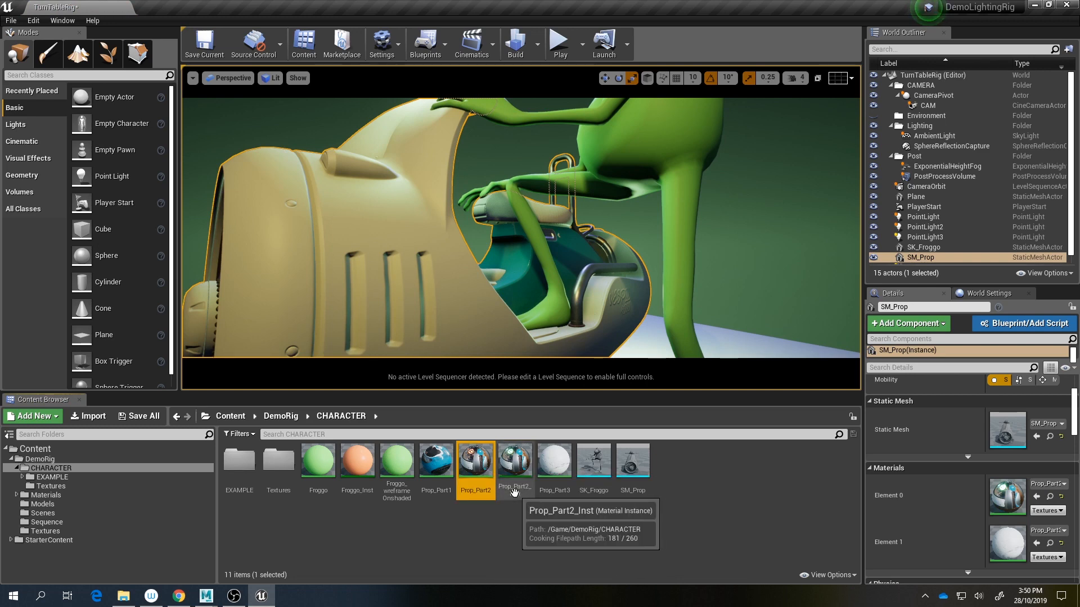
key(ctrl+w)
double_click(592, 463)
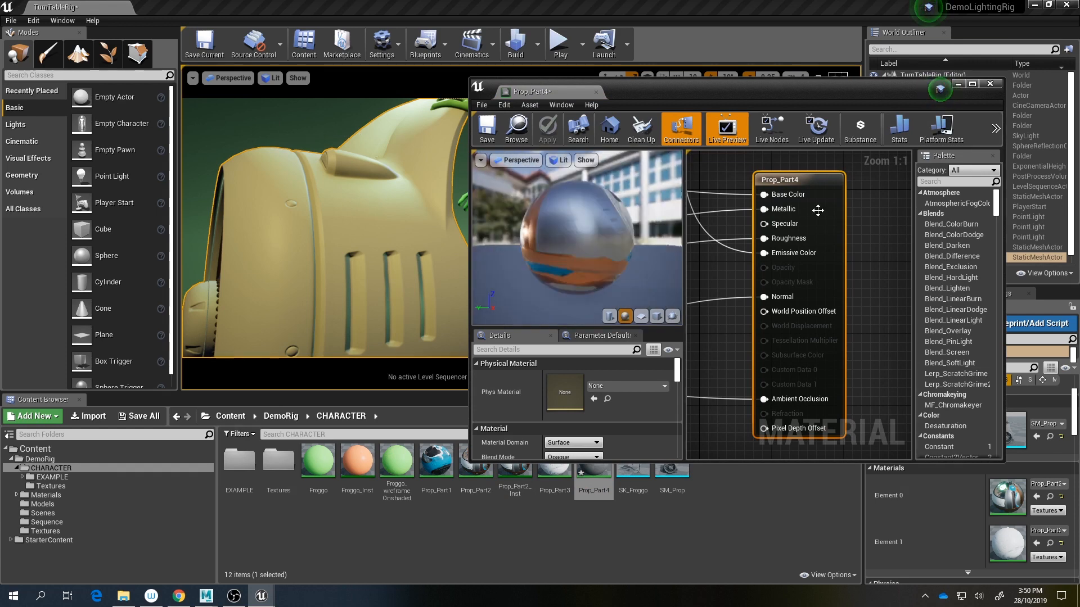
right_drag(703, 169, 754, 230)
click(727, 200)
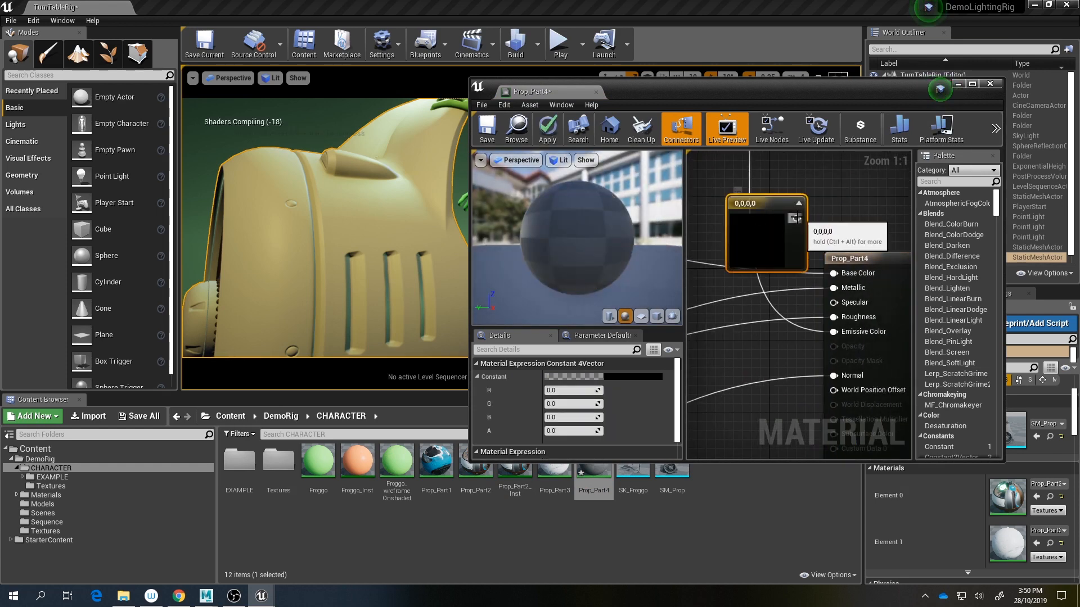
double_click(759, 216)
click(977, 505)
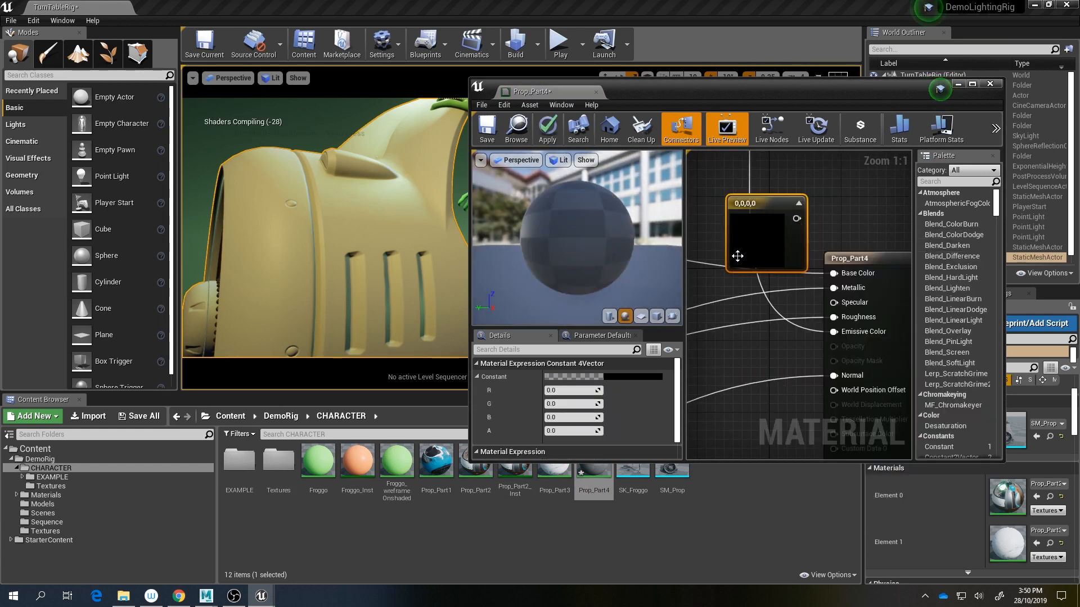
key(Delete)
Step: Add a three-component colour constant to the Prop_Part4 material and set it to neutral grey at about 0.578
click(738, 198)
double_click(760, 227)
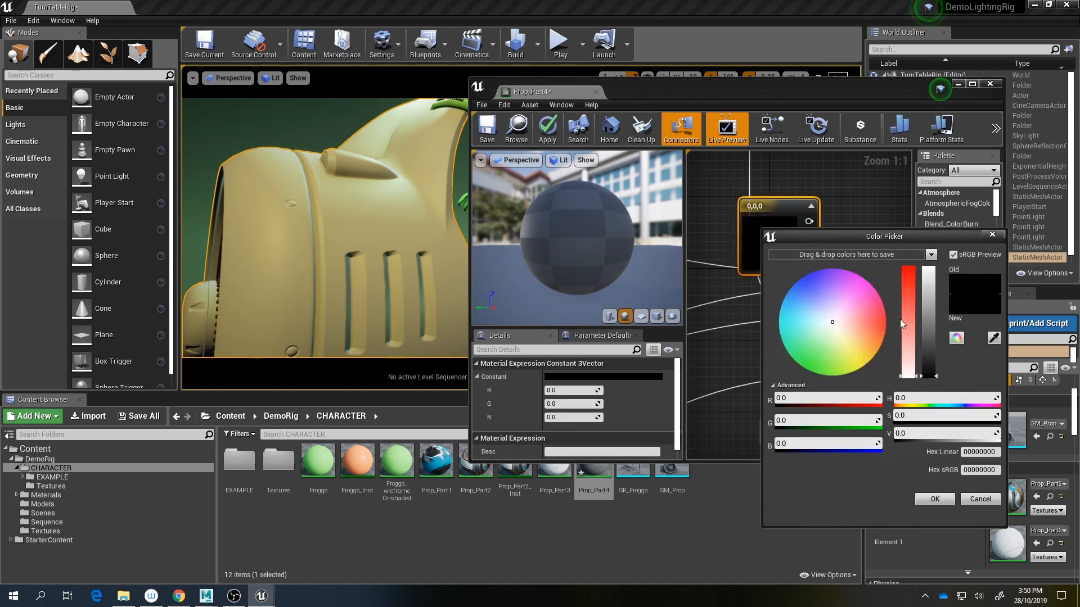
drag(932, 319, 933, 314)
click(934, 500)
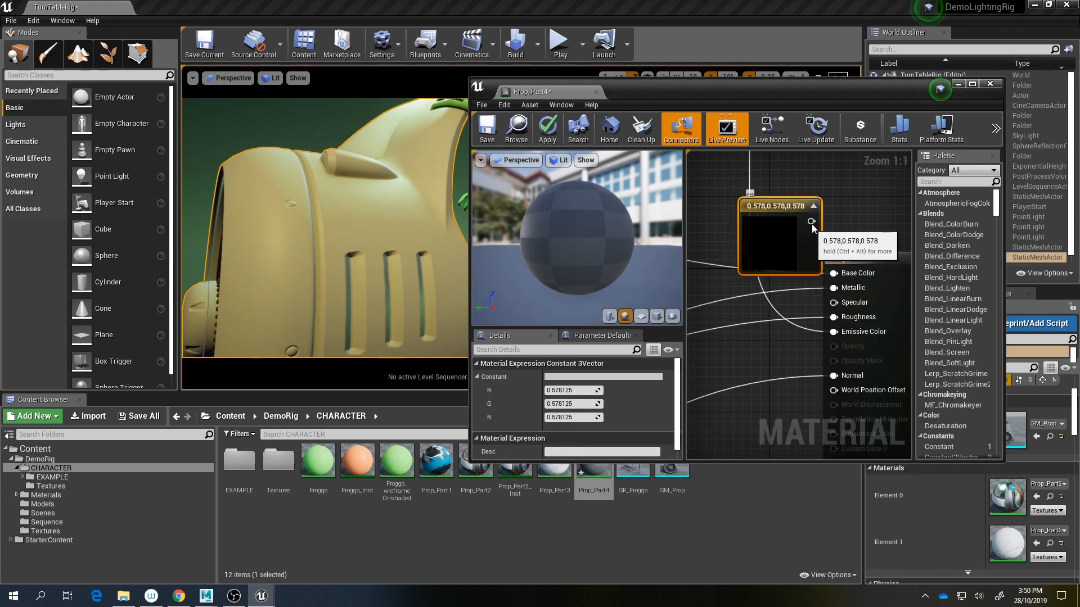
Step: Feed the grey constant into Base Color, disconnect Metallic, Roughness and Emissive Color, and save and close the Prop_Part4 material
drag(812, 222, 834, 332)
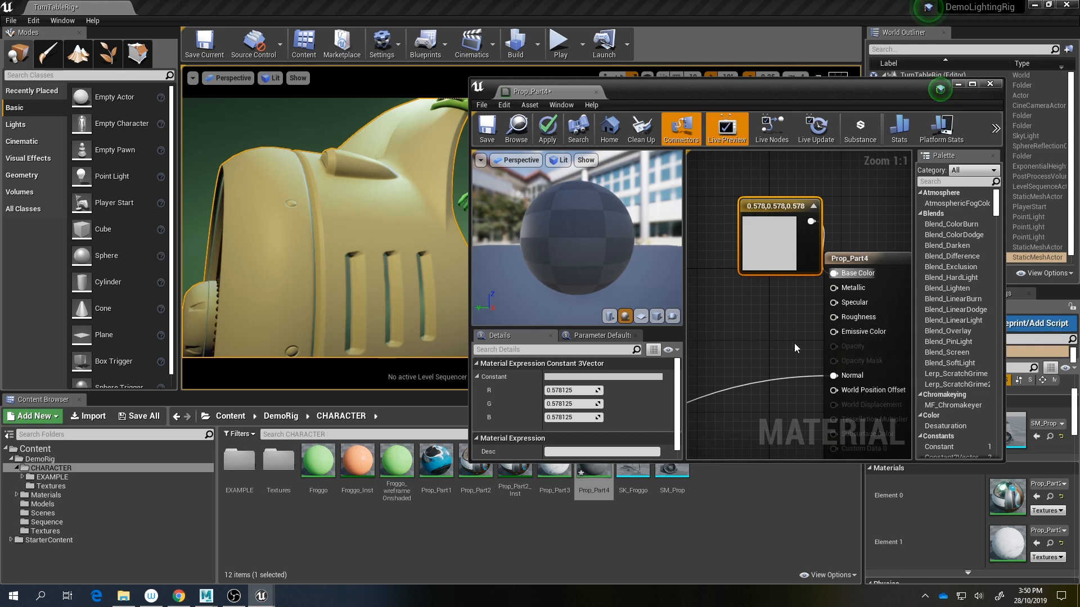
scroll(794, 343, down, 4)
right_drag(794, 343, 818, 300)
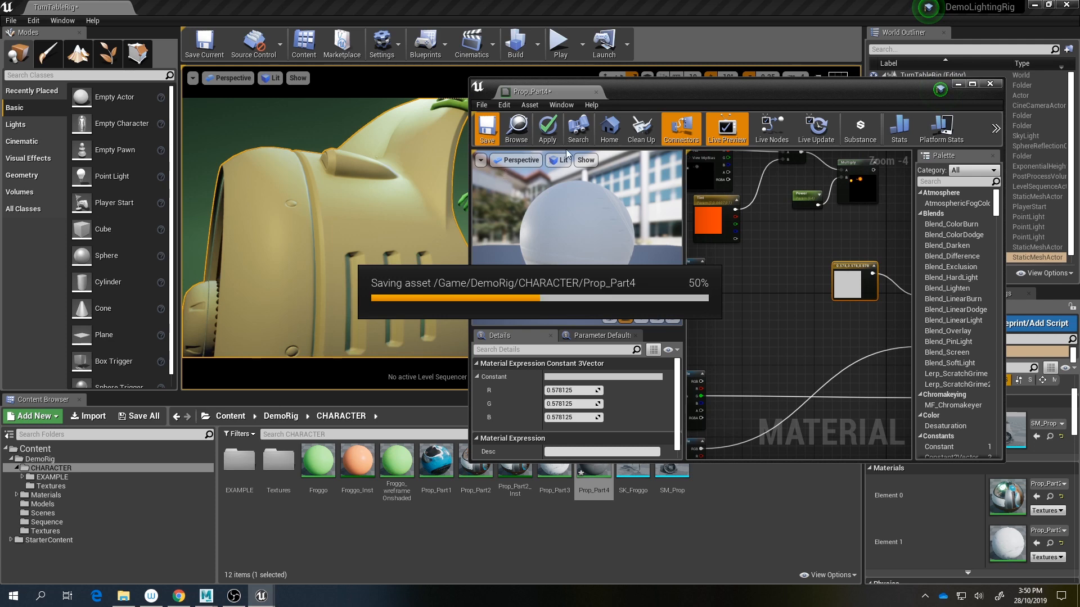
middle_click(569, 97)
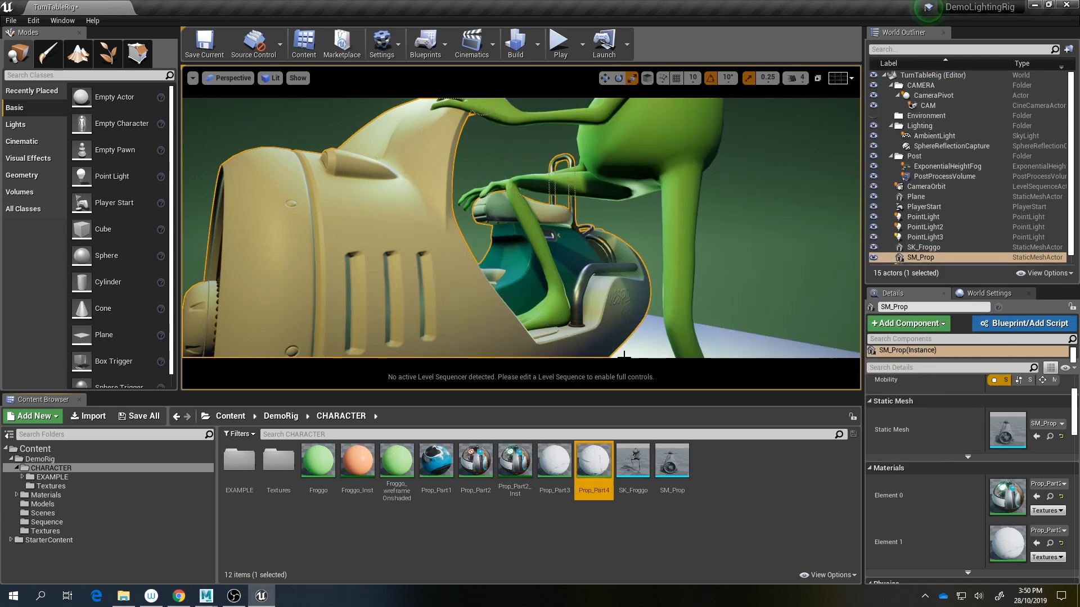
Step: Apply the Prop_Part4 material to the vehicle prop's main body and inspect the prop together with the frog
drag(591, 458, 580, 306)
scroll(596, 287, down, 5)
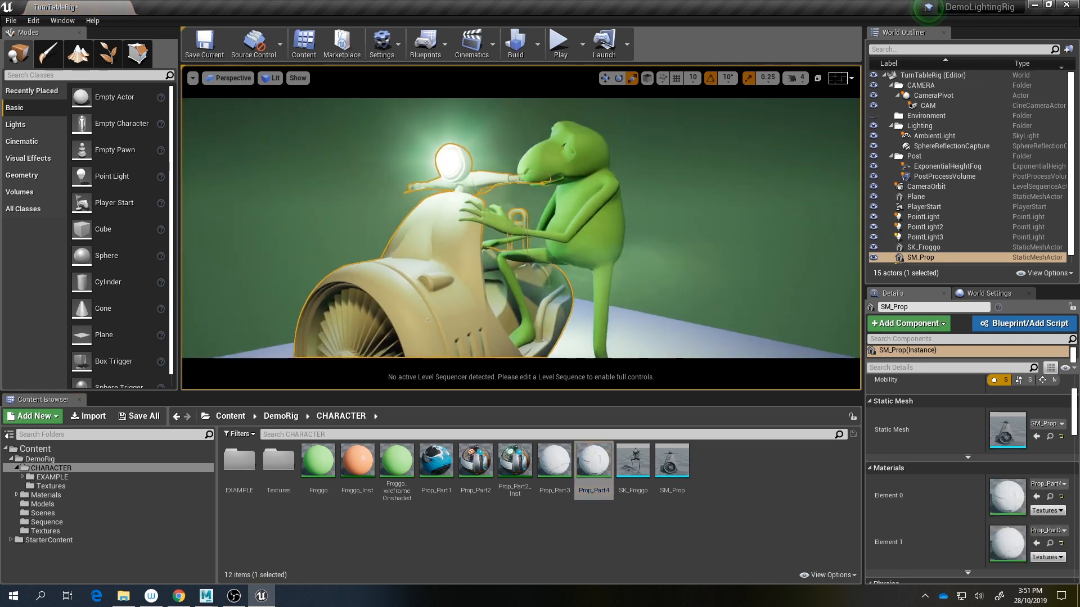
scroll(613, 273, up, 1)
click(597, 180)
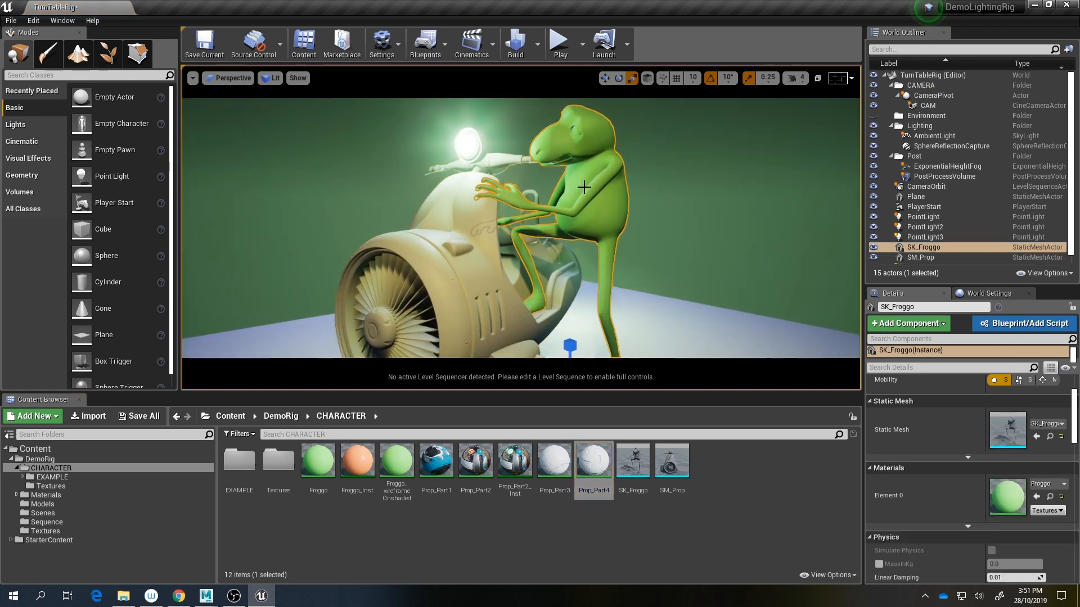
right_drag(574, 208, 254, 4)
Step: Open the movie render settings for the CameraOrbit sequence and set the resolution to 640 x 360 (16:9)
click(471, 44)
click(517, 136)
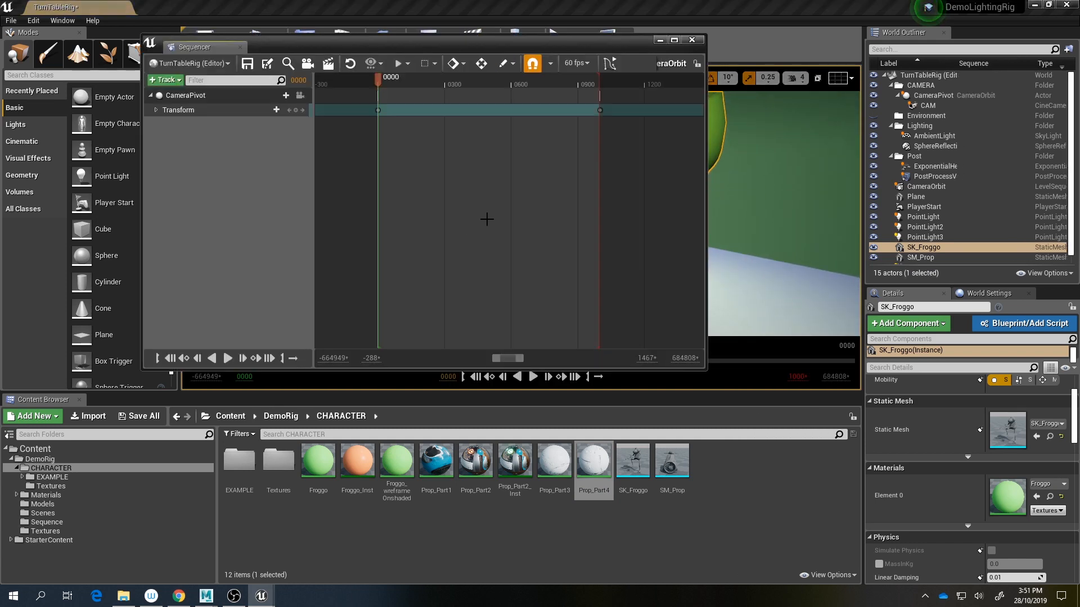
click(329, 64)
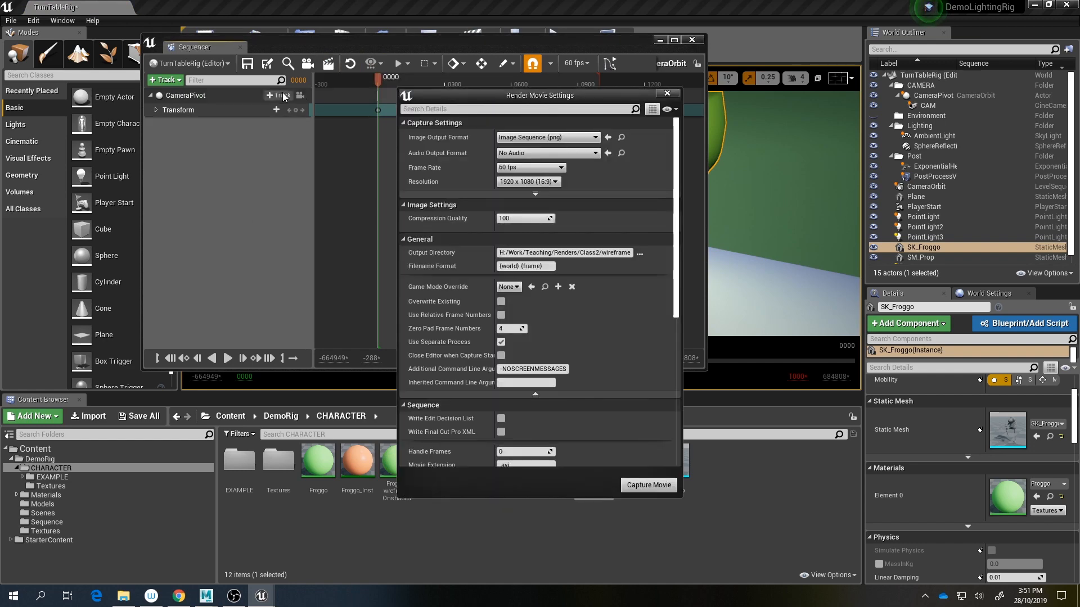
drag(494, 96, 784, 110)
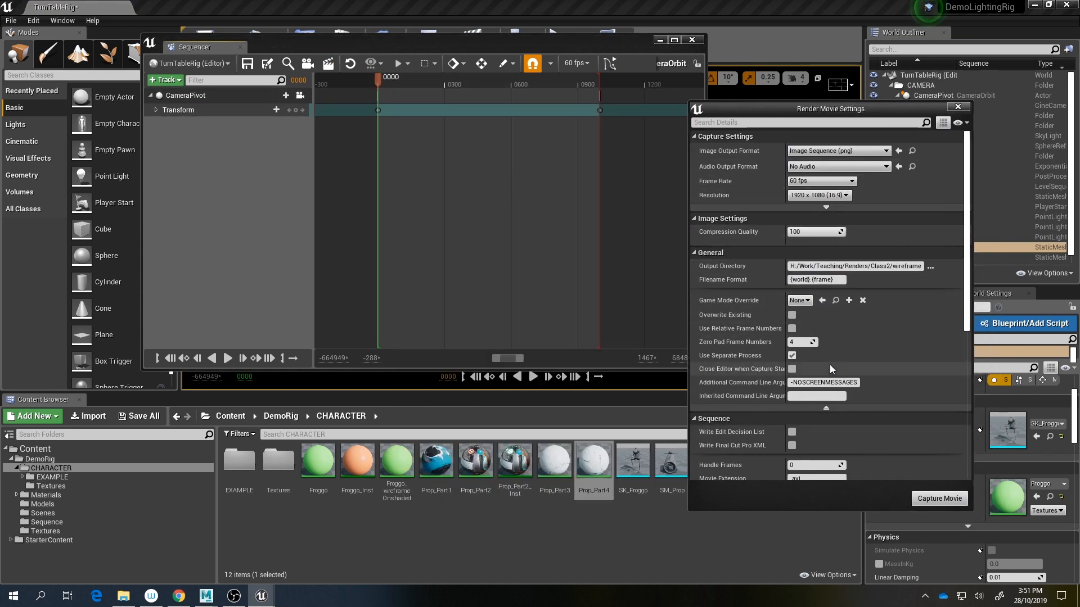
click(841, 195)
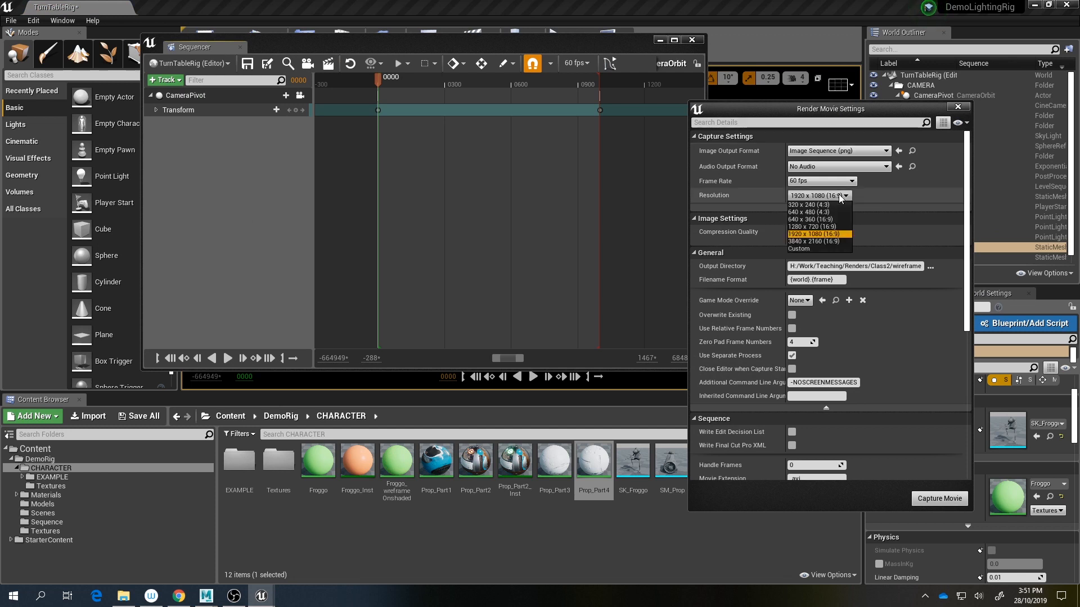
click(812, 220)
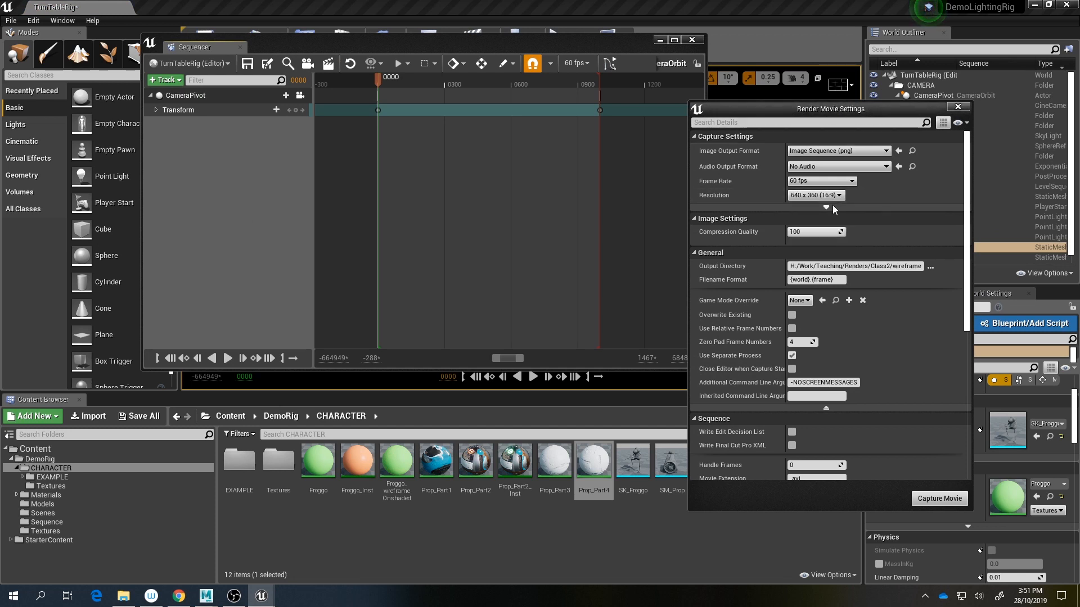
Step: Set the output directory to a new NRM folder inside Class2 and start the movie capture, saving the unsaved level
click(930, 268)
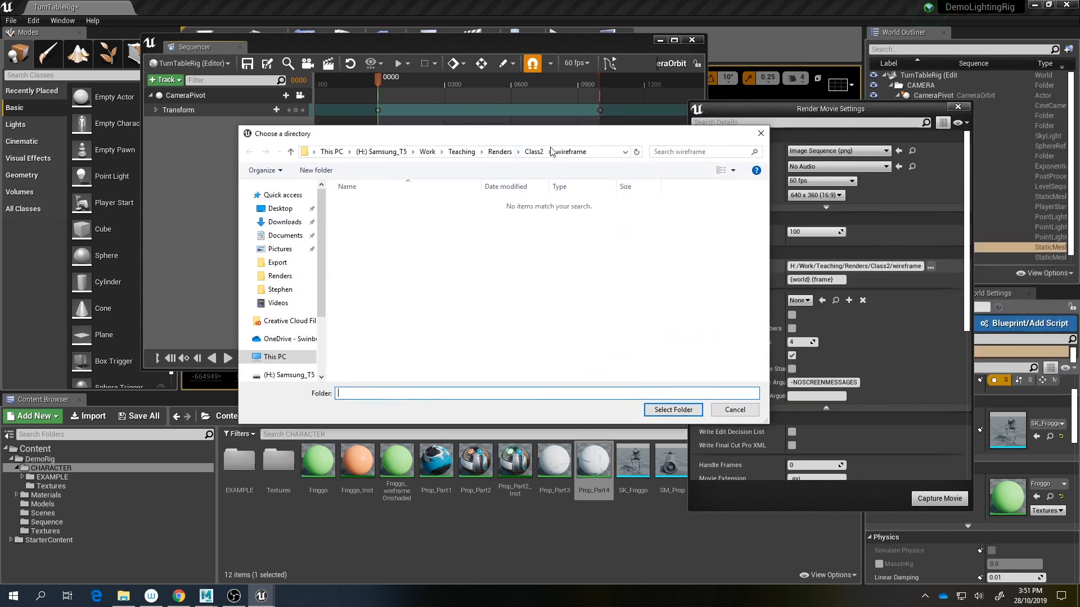
key(ctrl+shift+n)
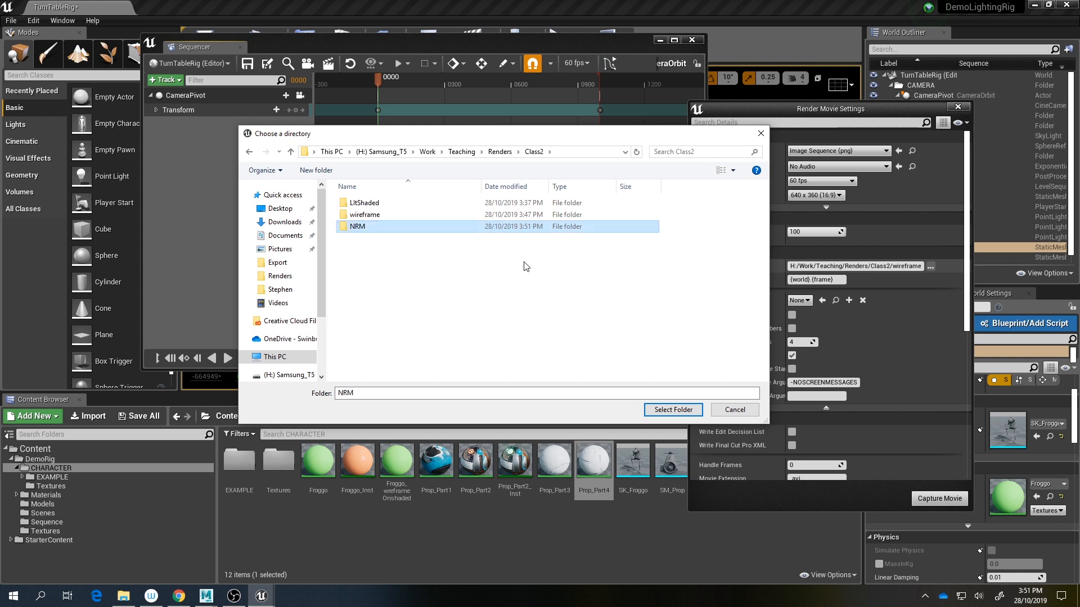
key(Return)
key(Return)
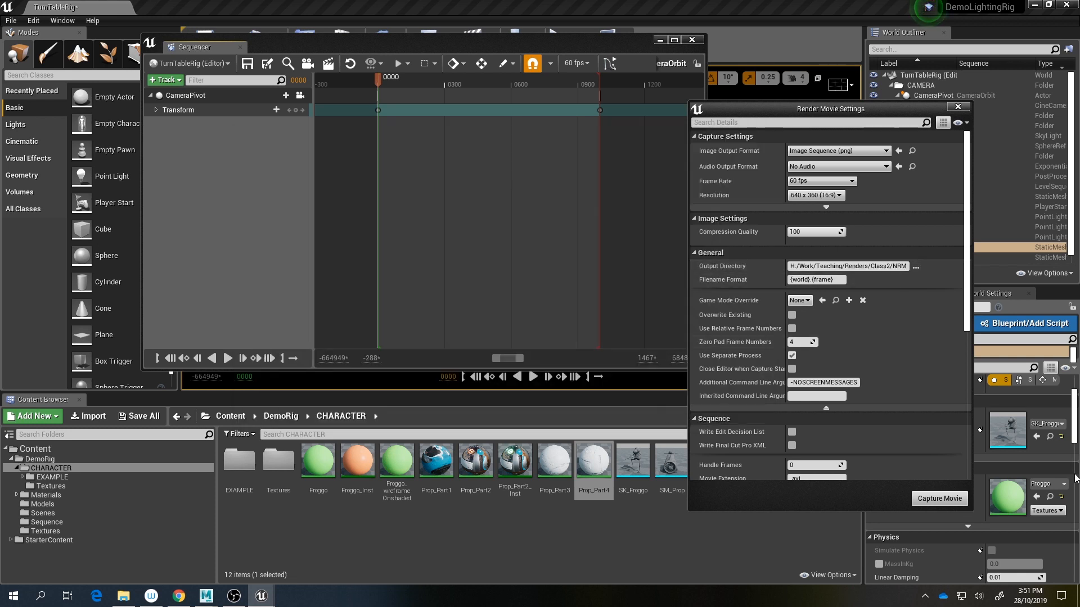
click(955, 501)
click(593, 403)
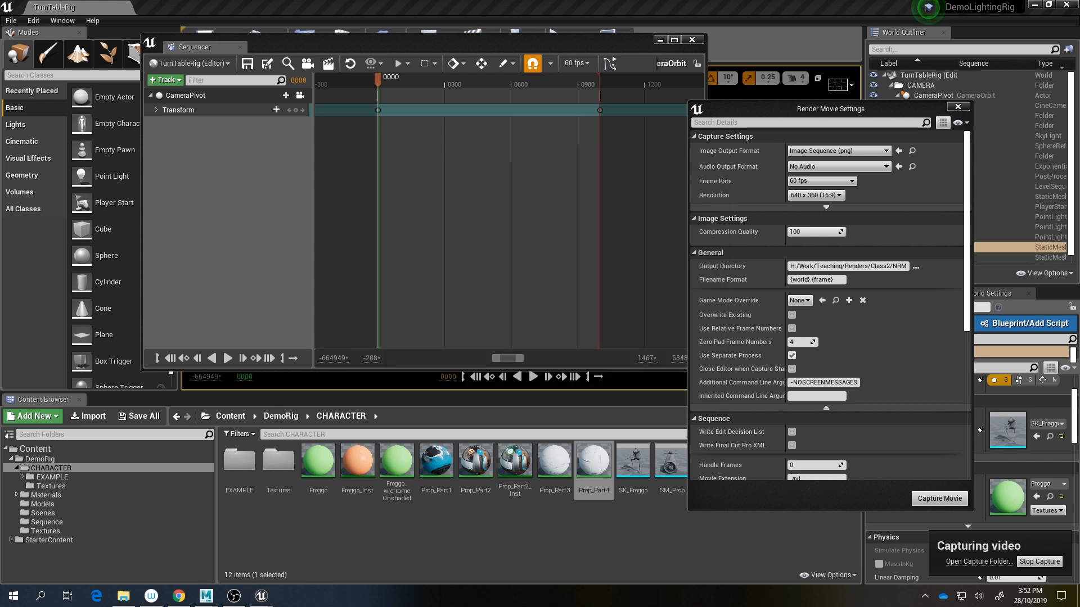
Step: Check the video deliverables in the assignment PDF in Chrome, and close the Render Movie Settings and Sequencer windows in Unreal Editor
drag(529, 0, 647, 38)
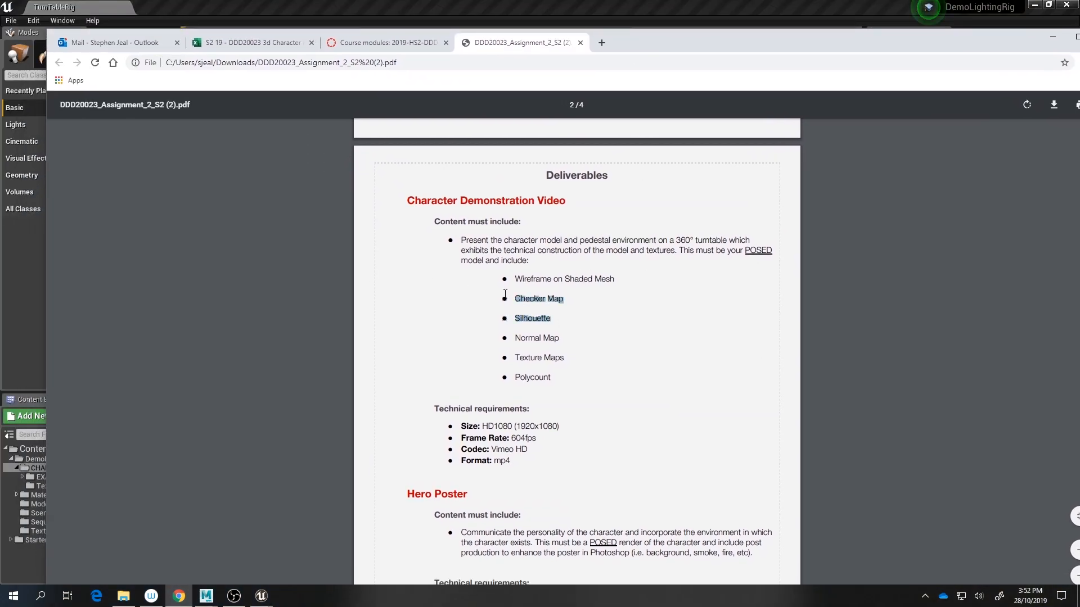
drag(732, 48, 733, 0)
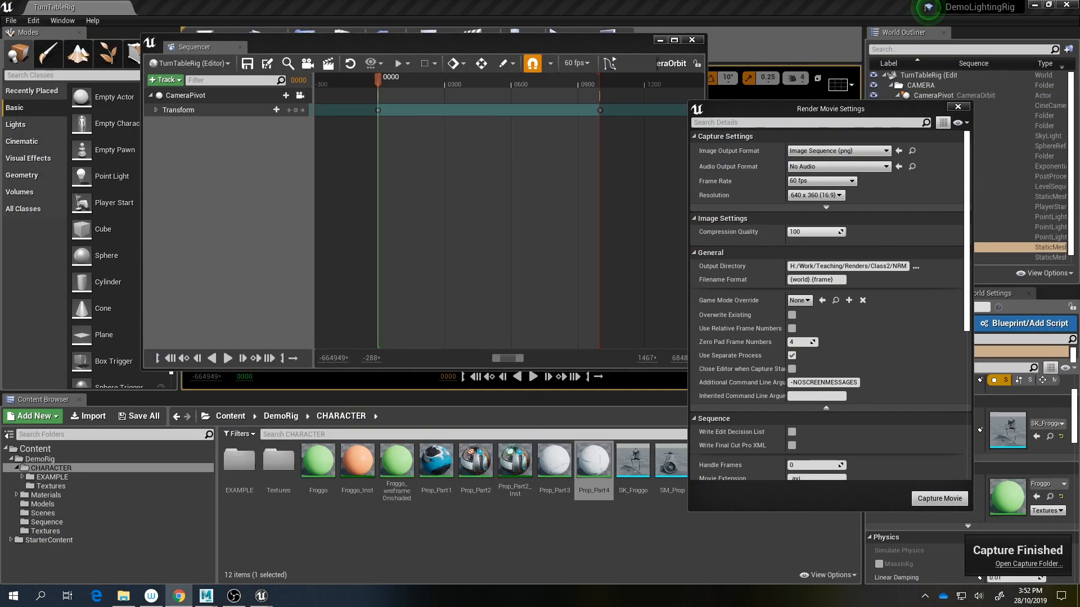
drag(902, 115, 783, 92)
click(837, 85)
click(693, 40)
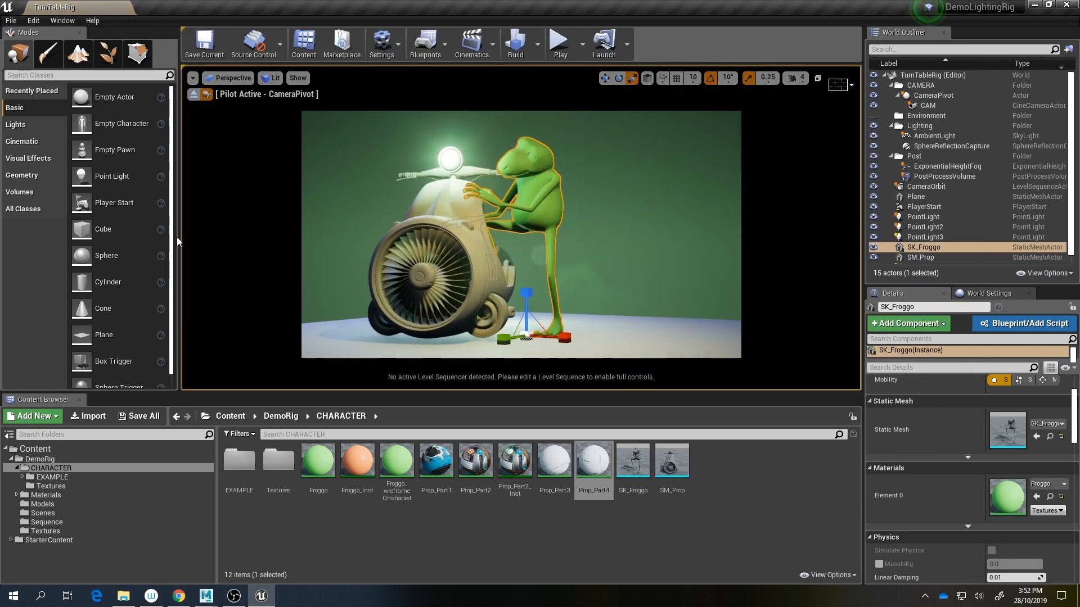
Step: Create a material named Shillouette in the CHARACTER folder and make it two-sided
click(512, 510)
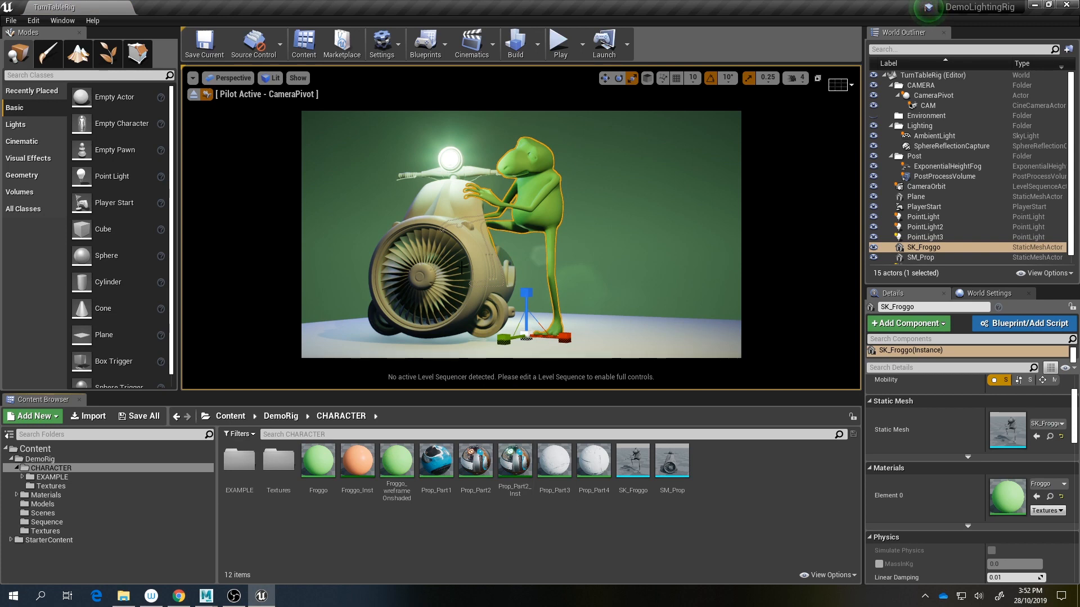
right_click(739, 474)
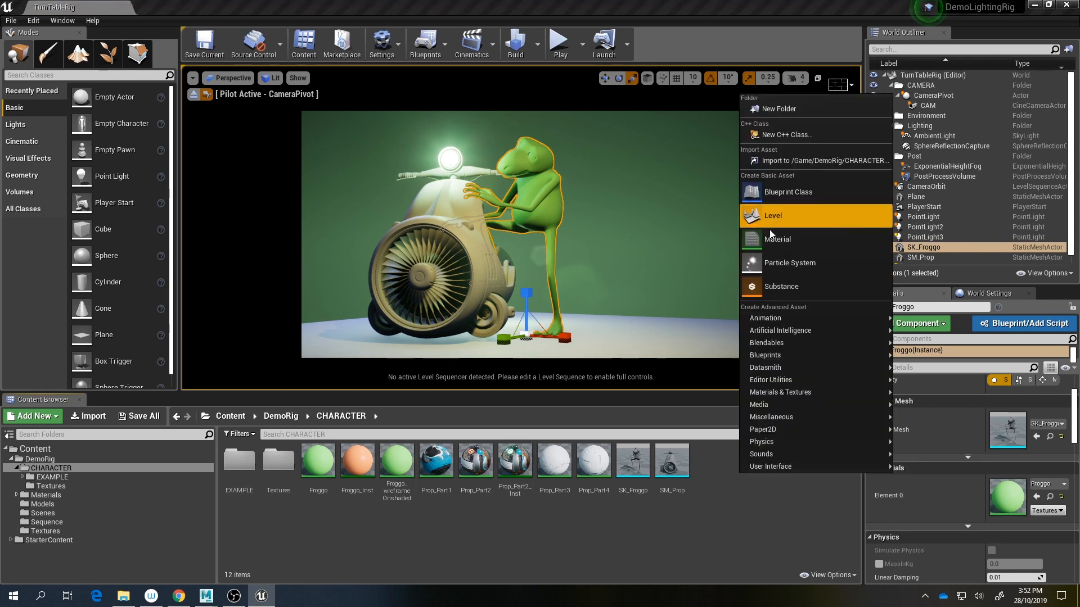
click(769, 234)
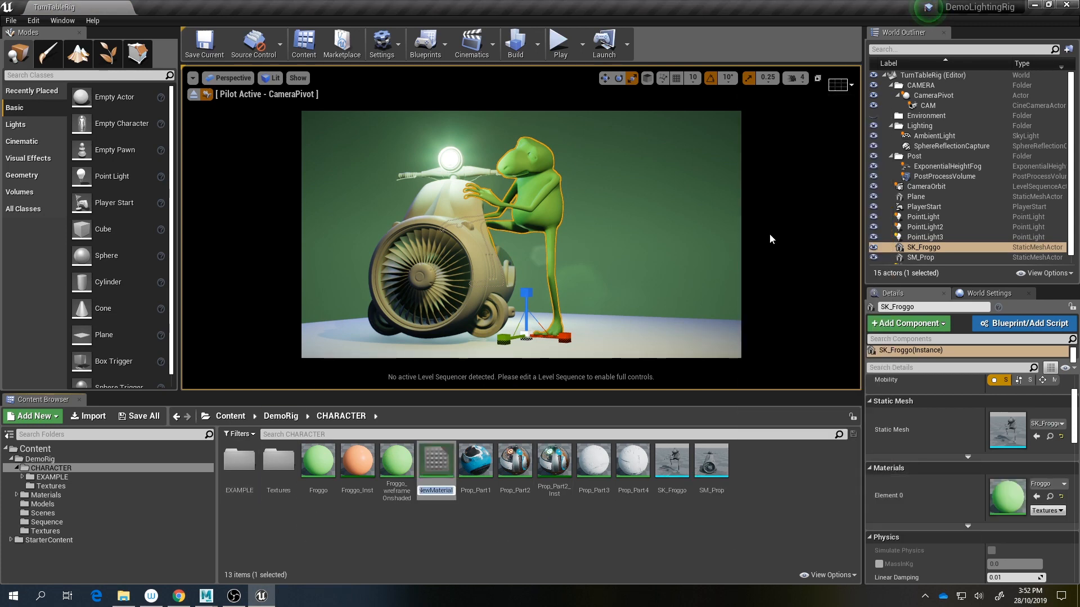
text(Shillouette)
key(Return)
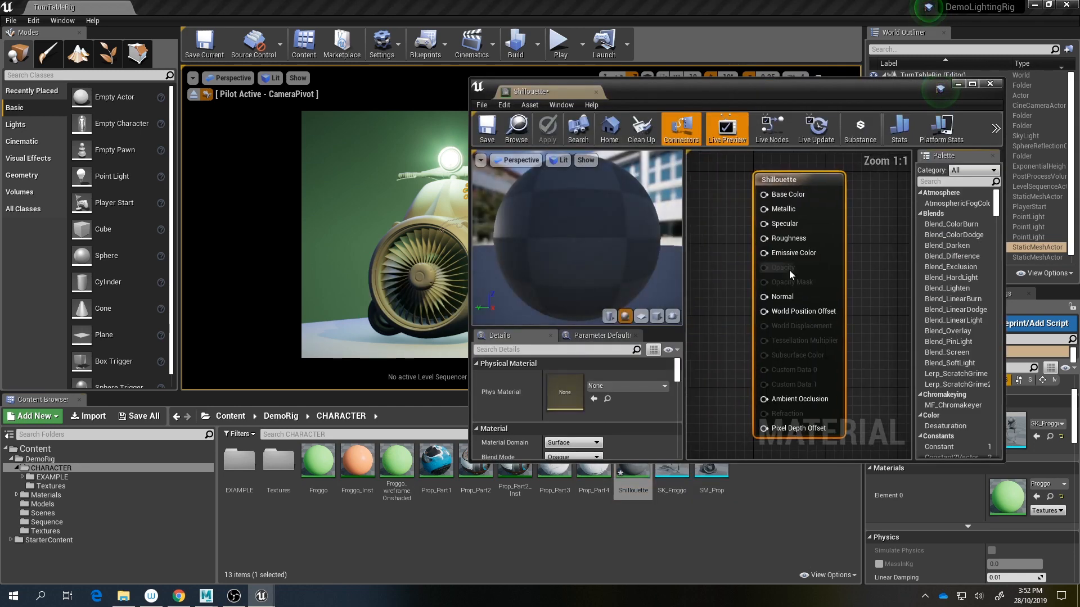
scroll(642, 411, down, 3)
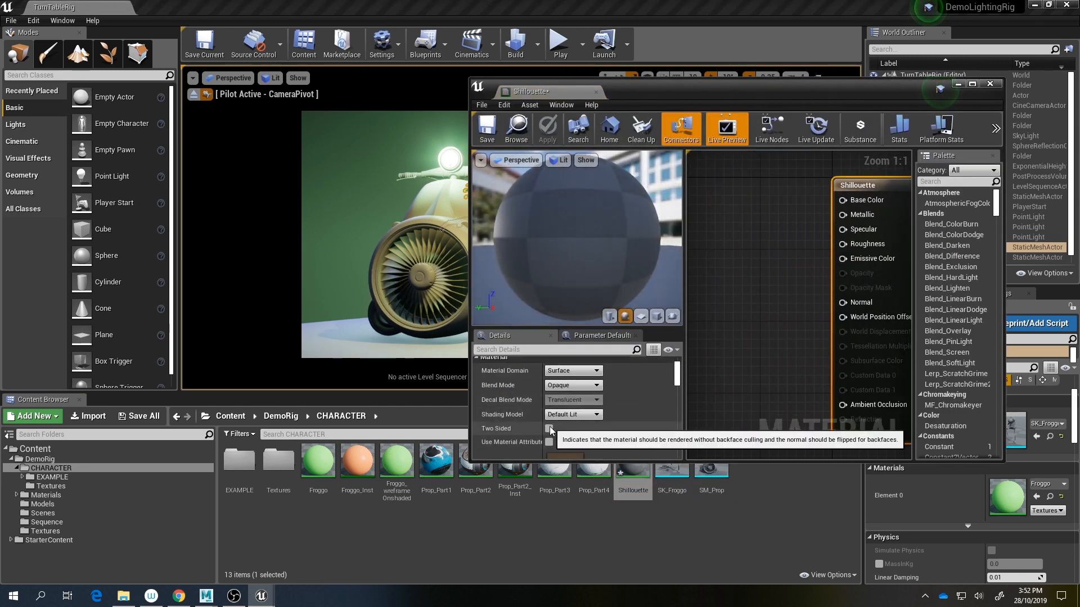
click(549, 429)
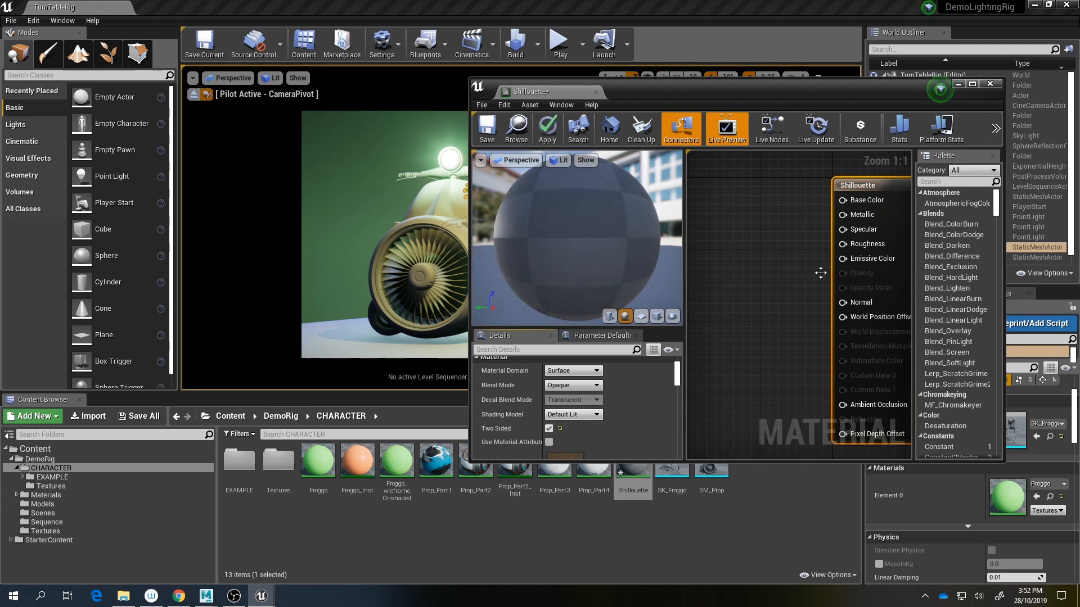
click(713, 207)
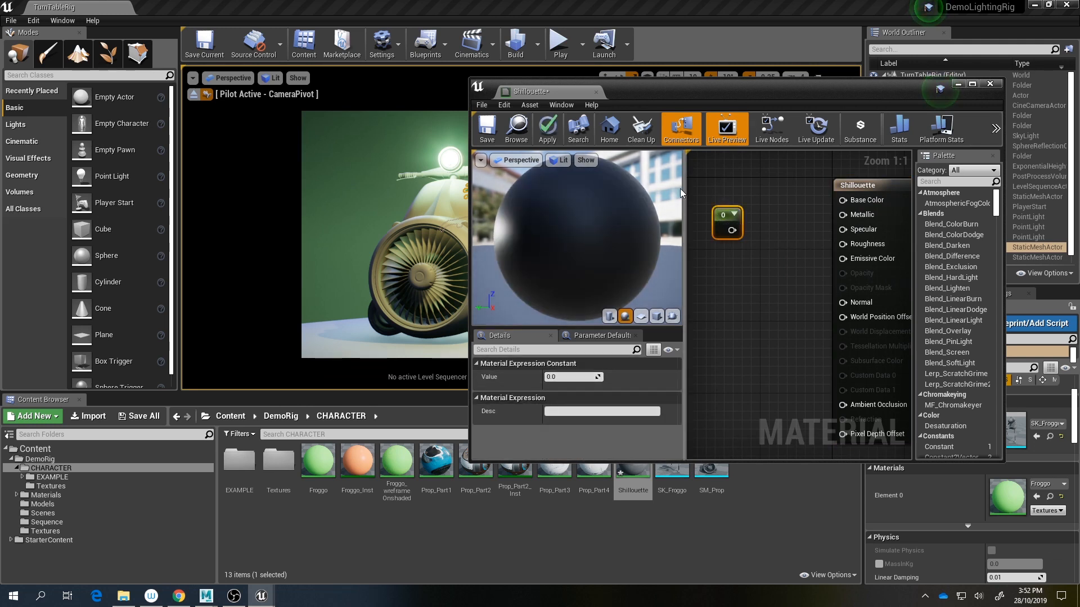
mouse_move(676, 200)
mouse_down()
mouse_move(709, 217)
mouse_move(738, 266)
mouse_up()
key(Delete)
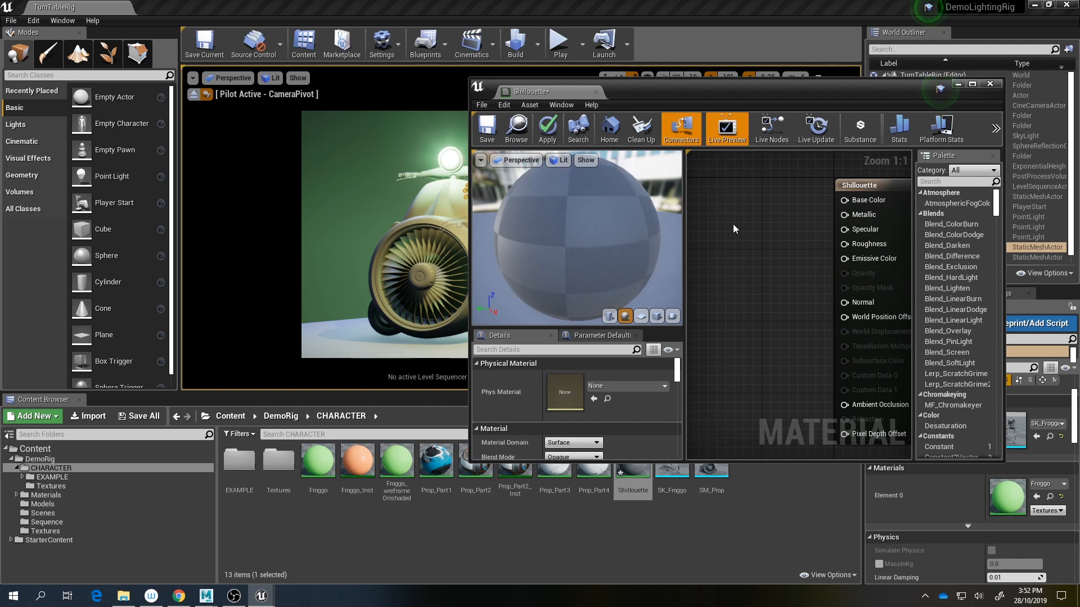
Step: Add a three-component colour constant to the Shillouette material and set it to pure white (1, 1, 1)
click(733, 224)
double_click(734, 224)
drag(897, 308, 898, 264)
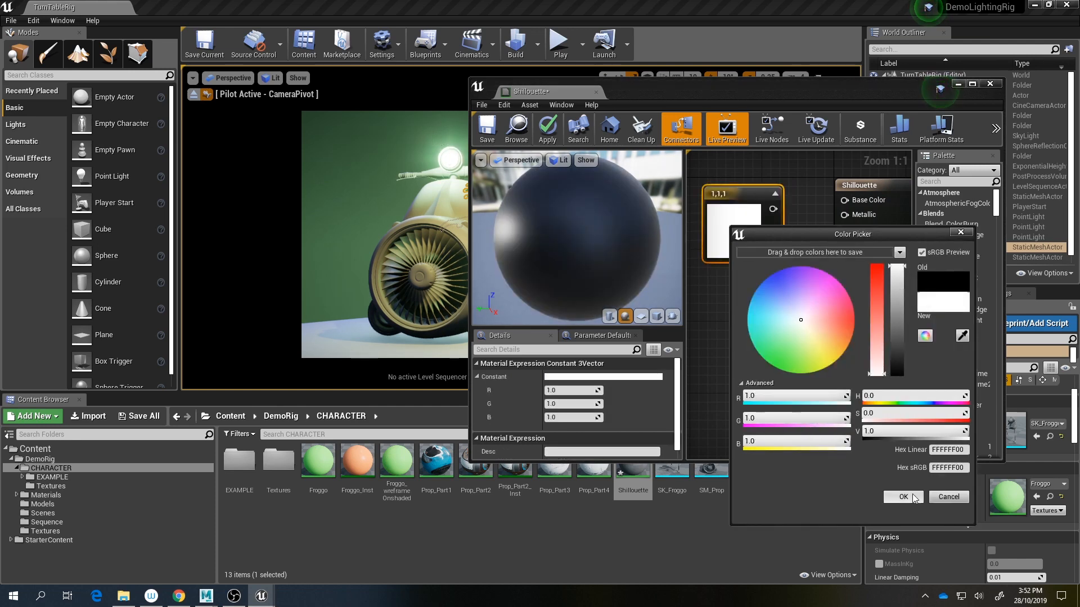
click(910, 497)
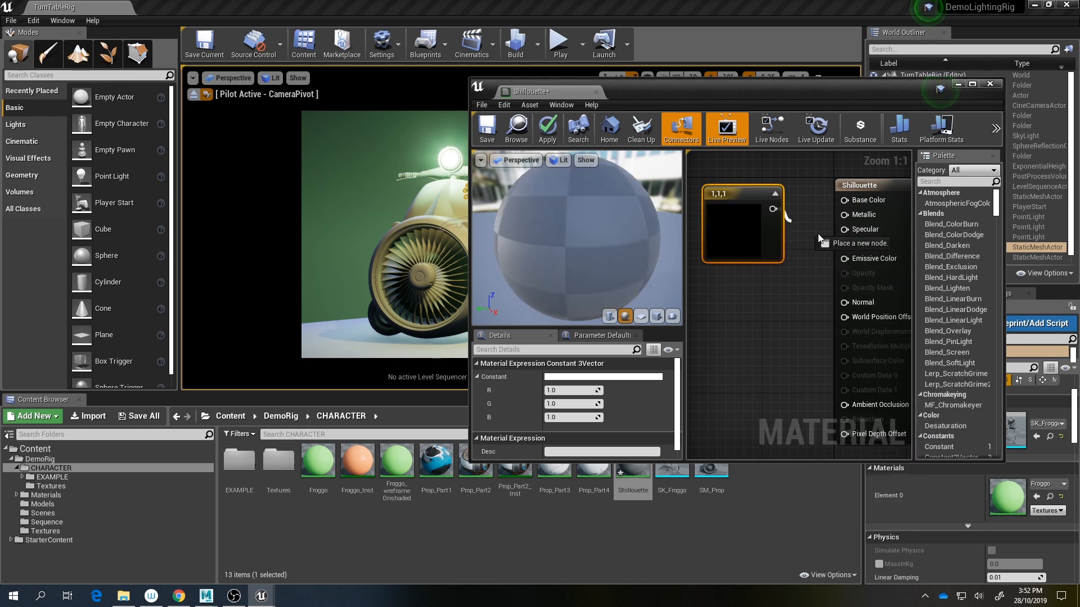
Step: Connect the white constant to both Base Color and Emissive Color, and apply and save the Shillouette material
drag(822, 240, 844, 259)
drag(844, 199, 748, 237)
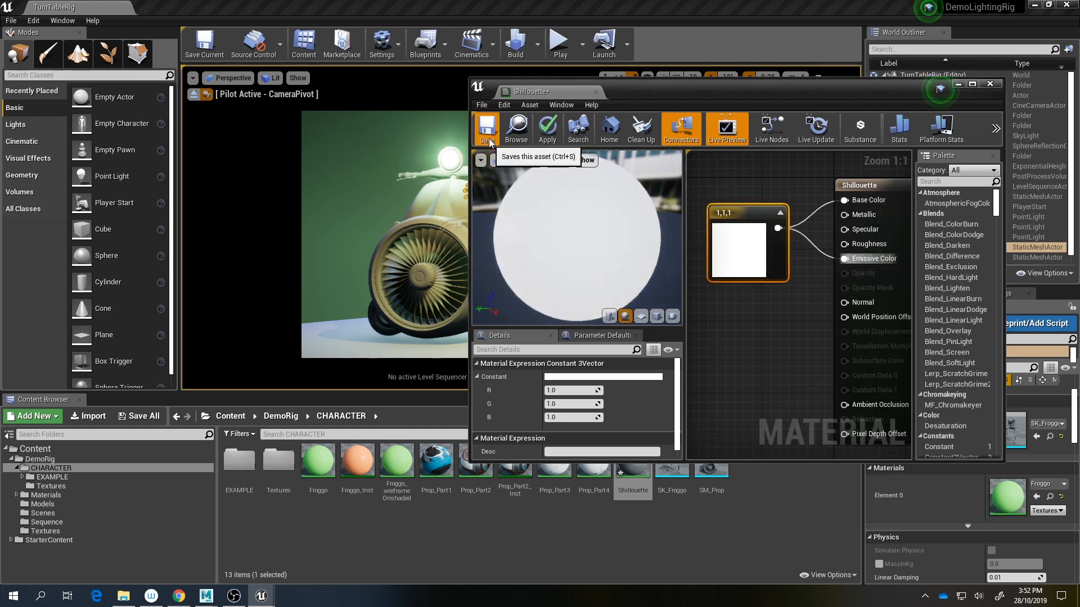
click(549, 128)
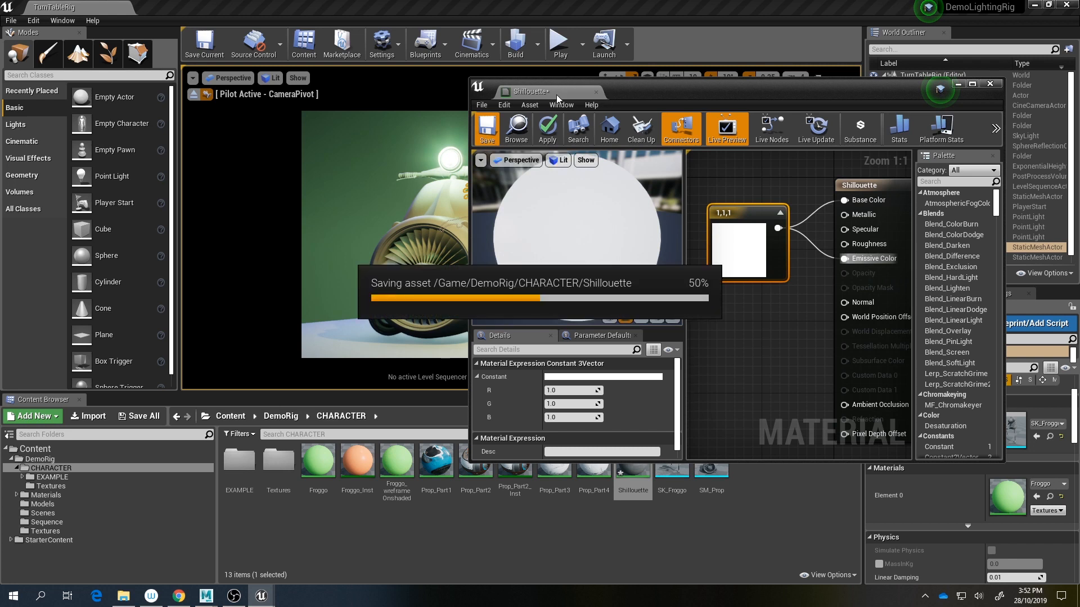
Step: Close the material editor, stop piloting CameraPivot, and assign the Shillouette material to the vehicle prop's parts and the frog
click(990, 84)
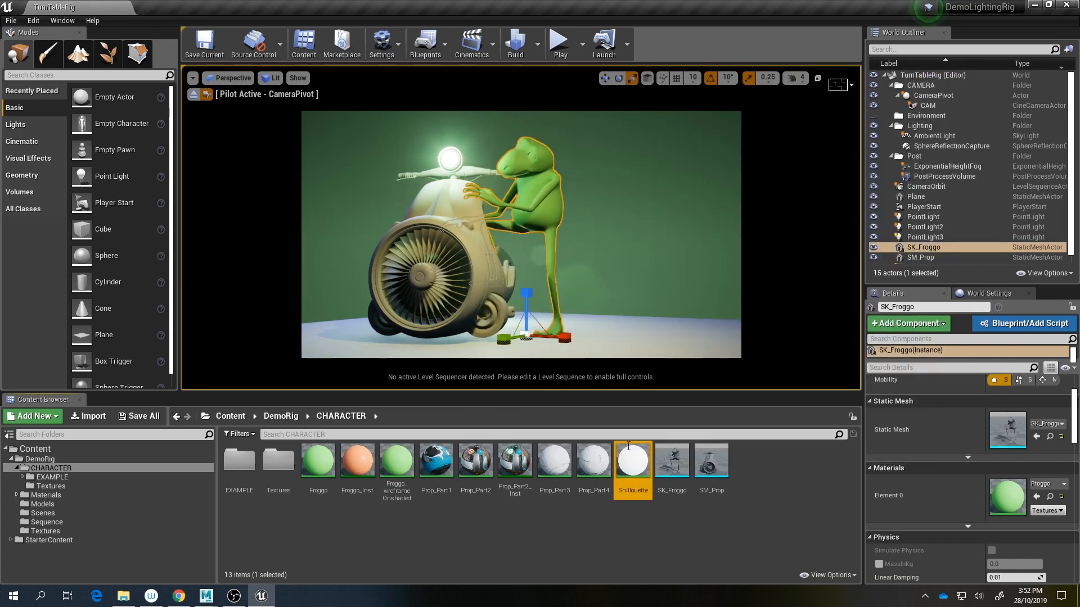
drag(633, 462, 436, 253)
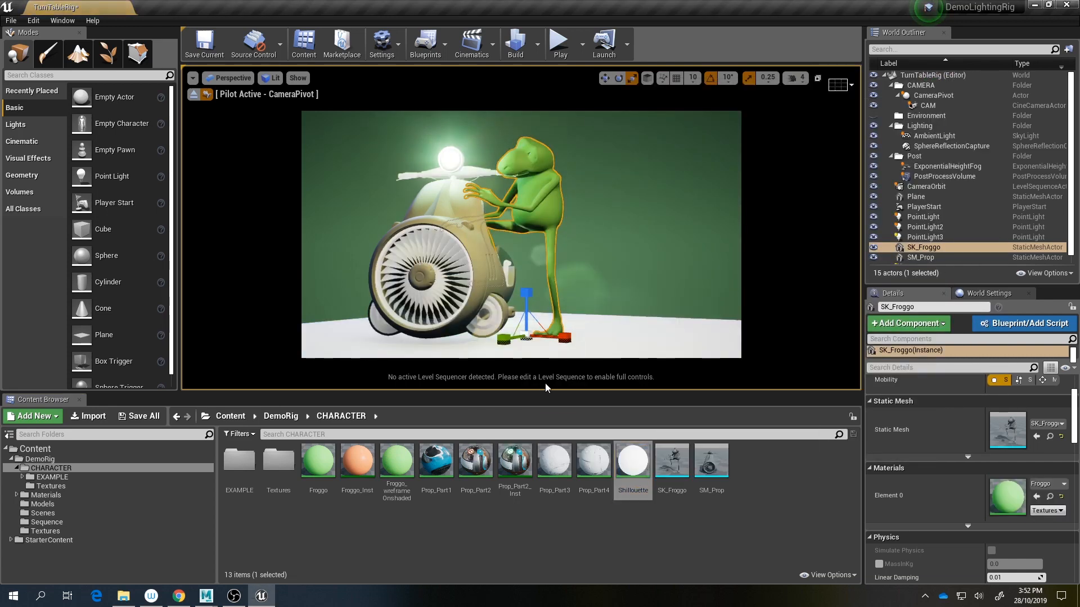
click(194, 93)
mouse_move(523, 236)
right_down()
mouse_move(554, 231)
mouse_move(532, 240)
right_up()
key(w)
drag(651, 492, 569, 285)
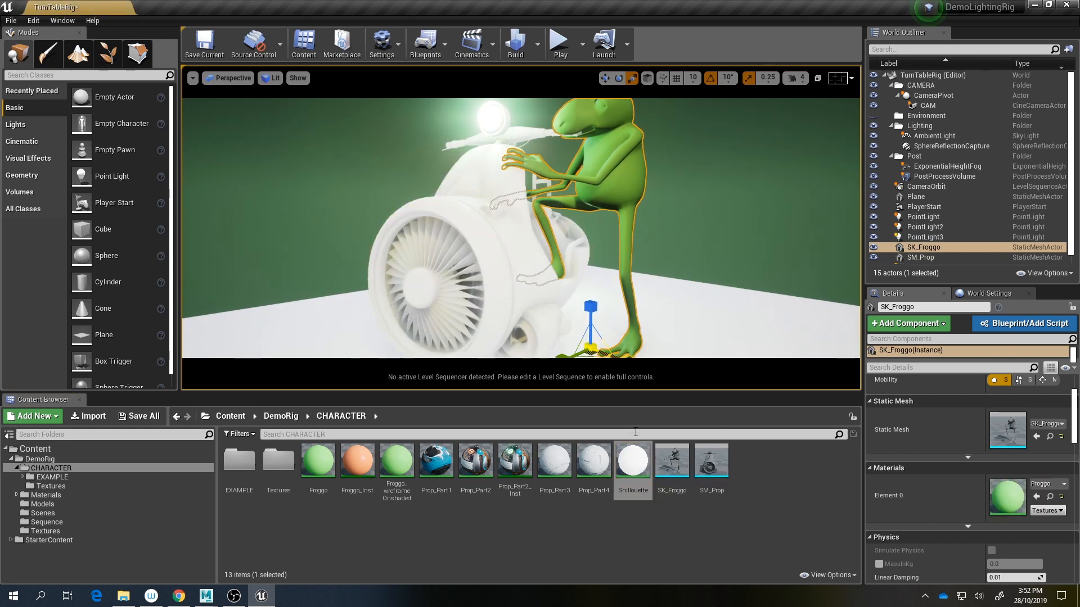
drag(629, 455, 646, 209)
scroll(421, 188, up, 5)
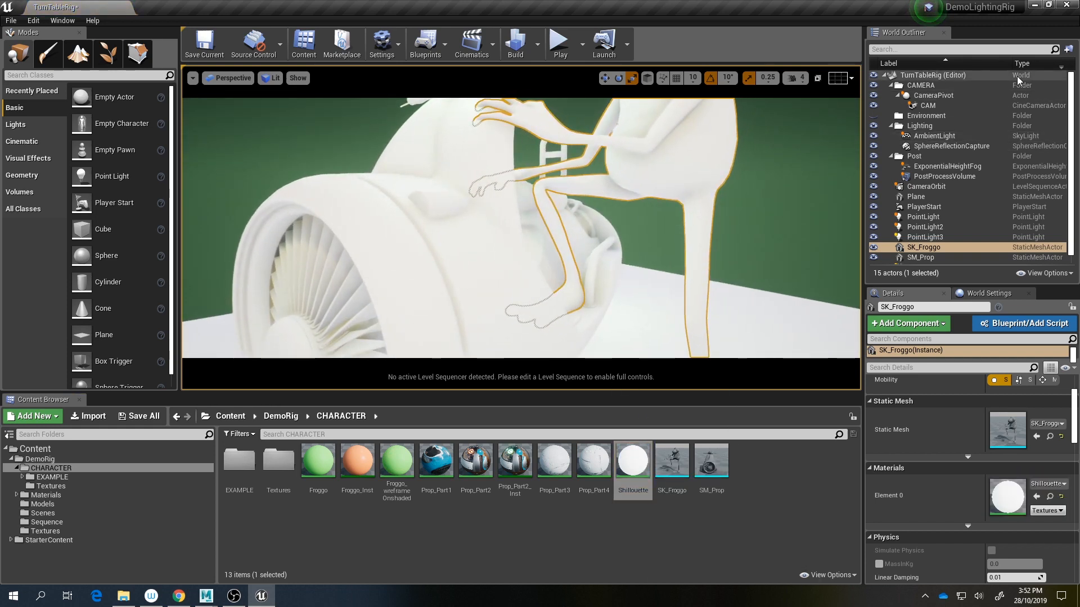
Step: Set the Ambient Occlusion intensity of the PostProcessVolume to 0 and clear the selection
click(936, 175)
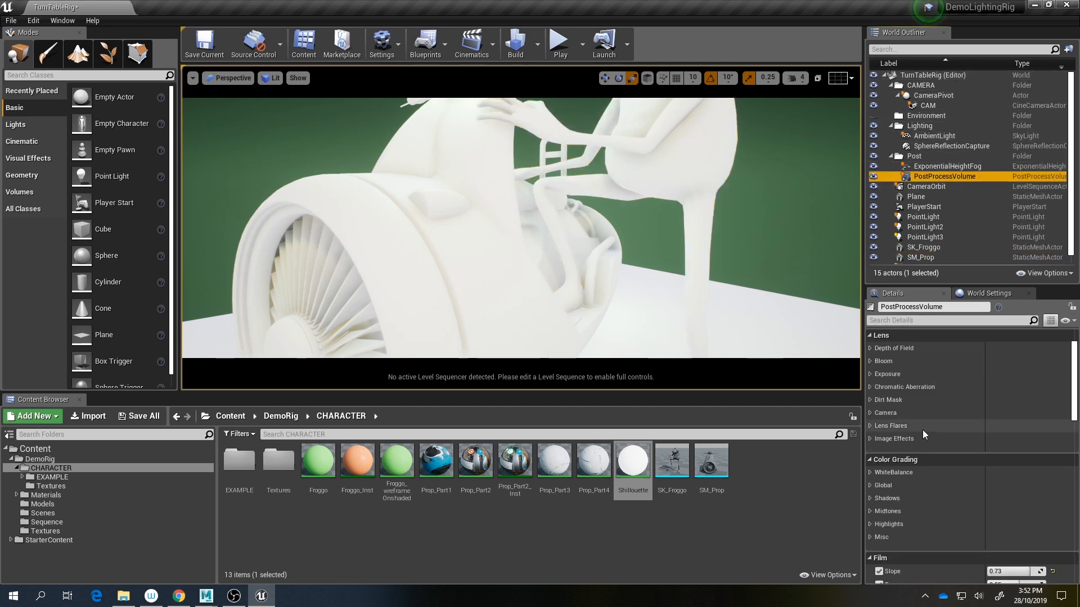
scroll(925, 433, down, 10)
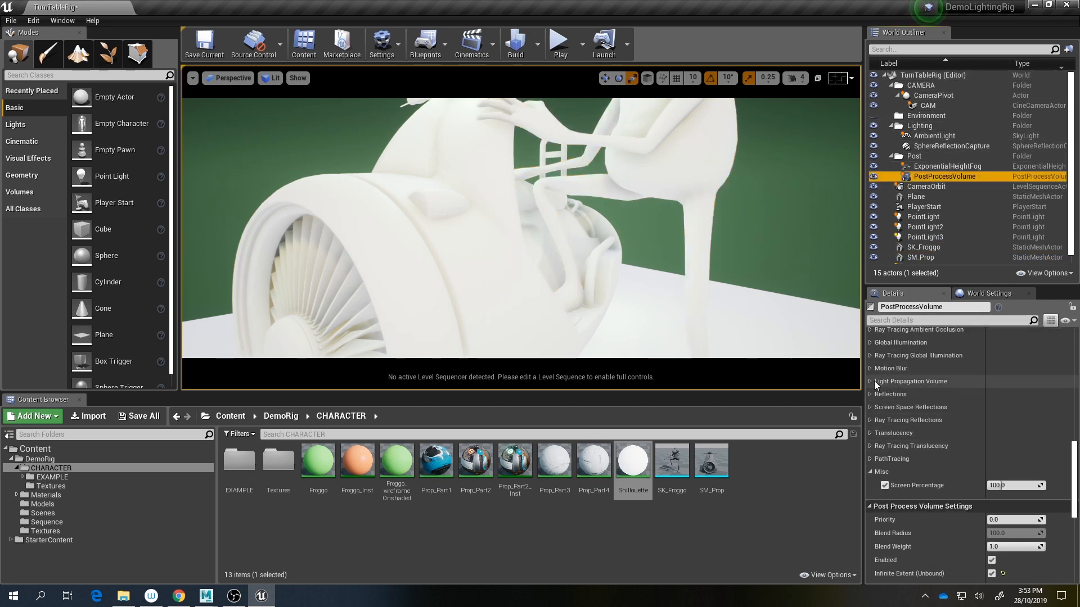
scroll(872, 409, up, 2)
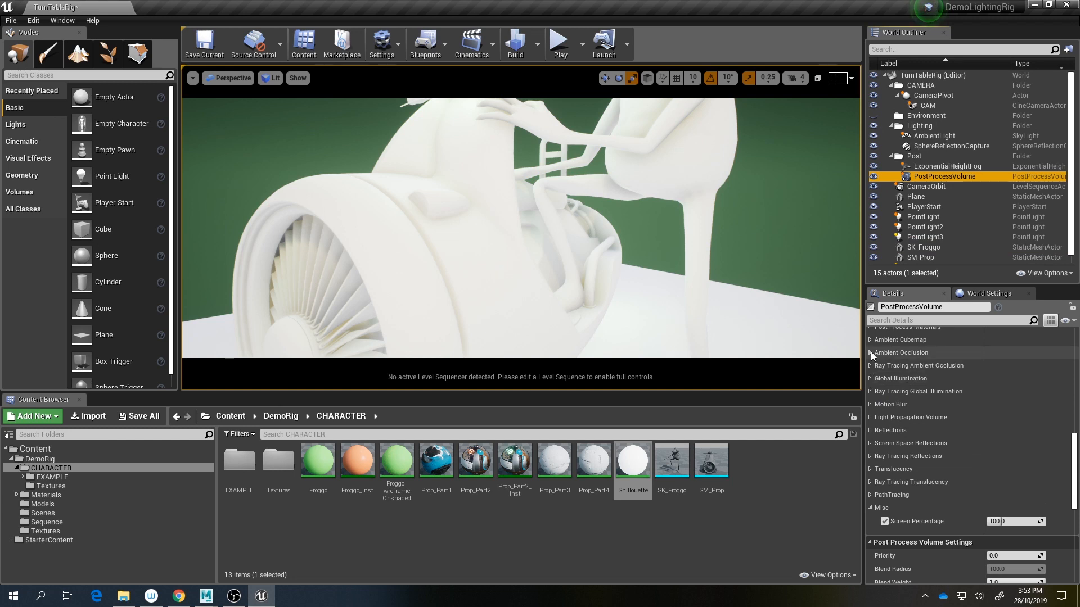
click(870, 352)
click(1014, 367)
text(0)
key(Return)
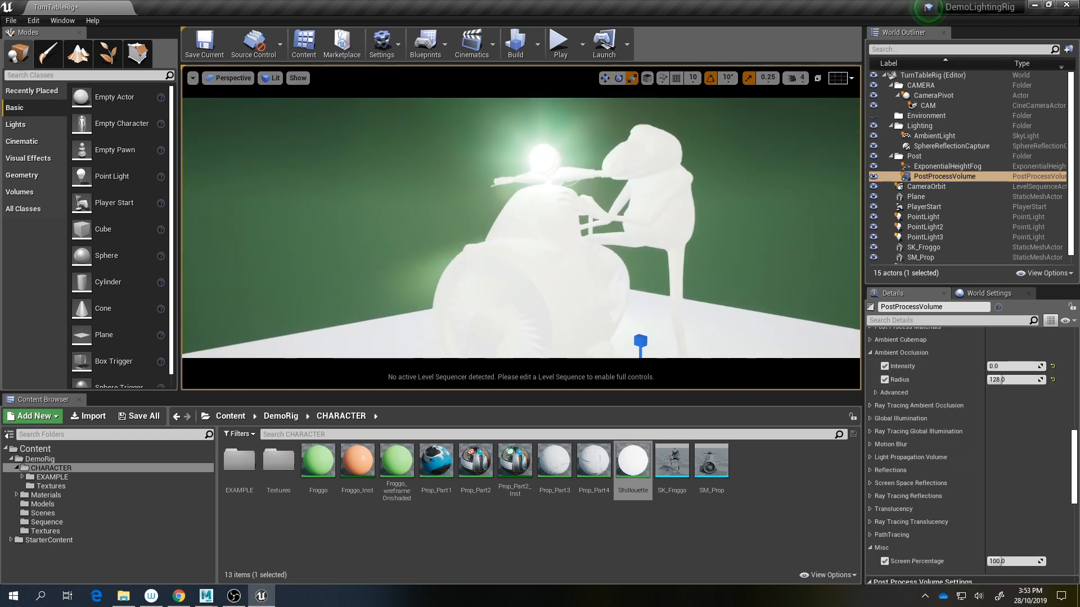
key(Escape)
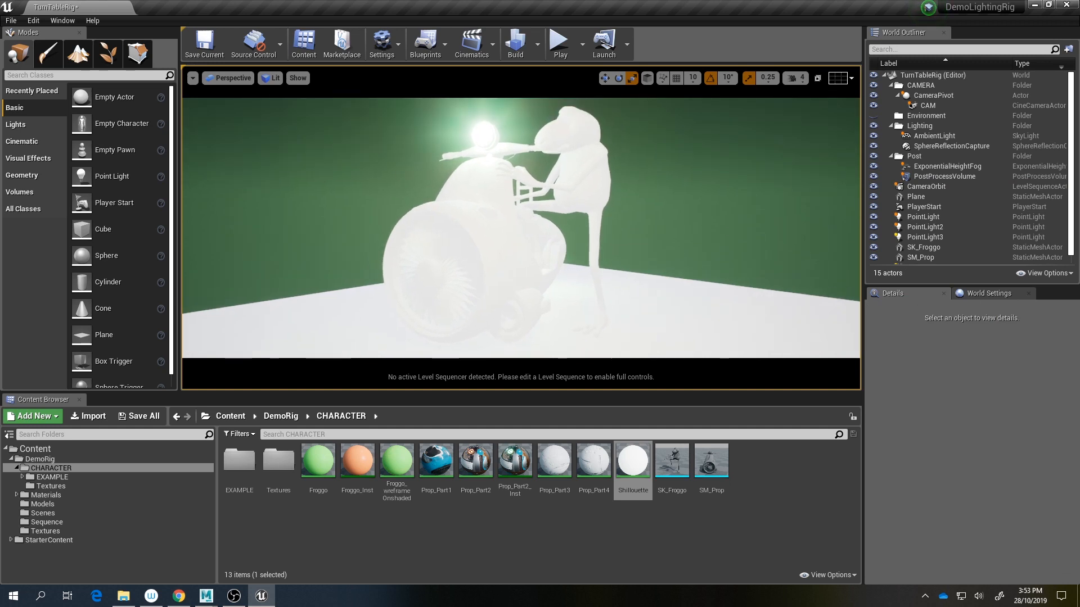
Step: Open the CameraOrbit sequence in Sequencer and bring up its render movie settings
click(471, 42)
click(537, 155)
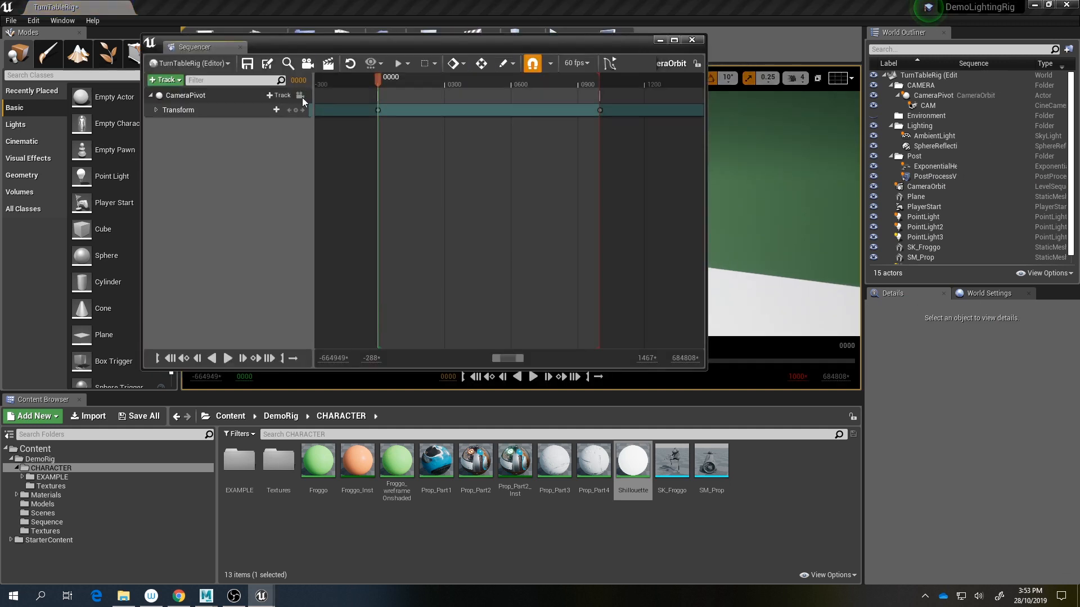
click(326, 79)
click(328, 63)
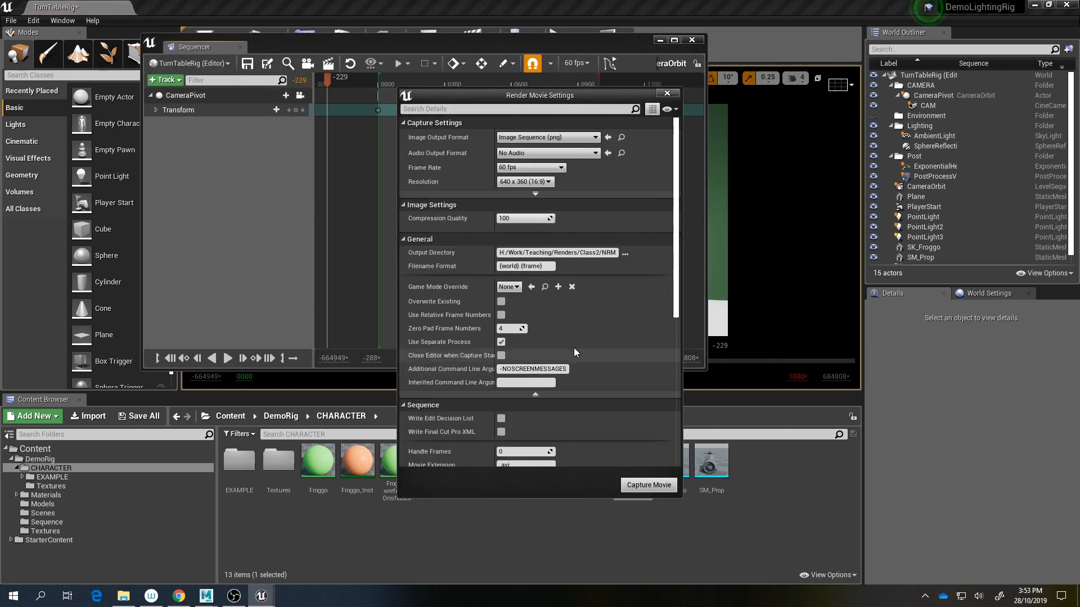
Step: Create a folder named Shilloutte inside Renders/Class2 and set it as the render output directory
click(625, 254)
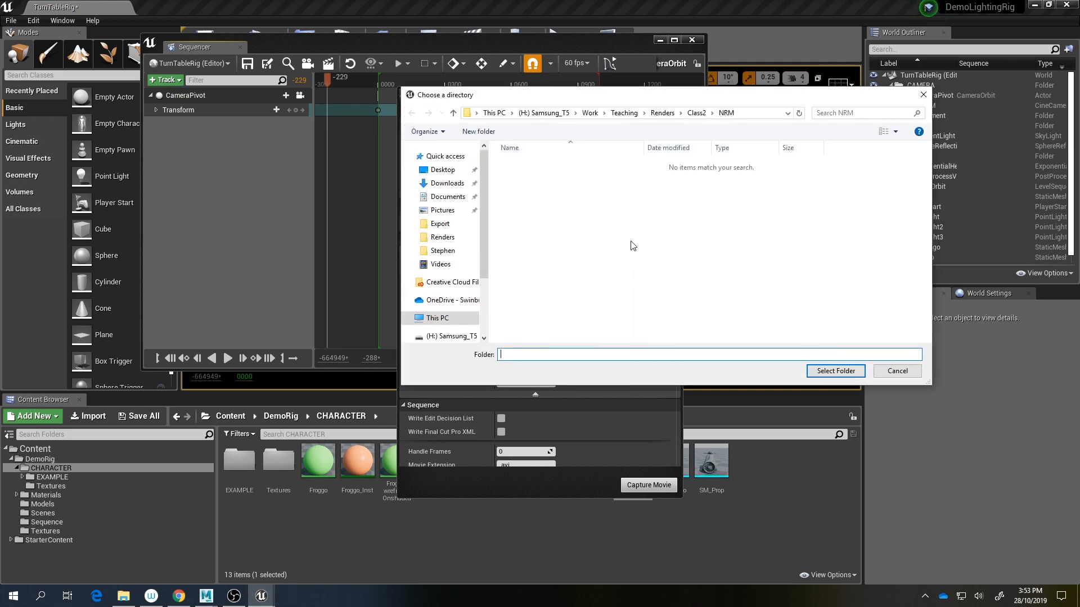
key(ctrl+shift+n)
text(S)
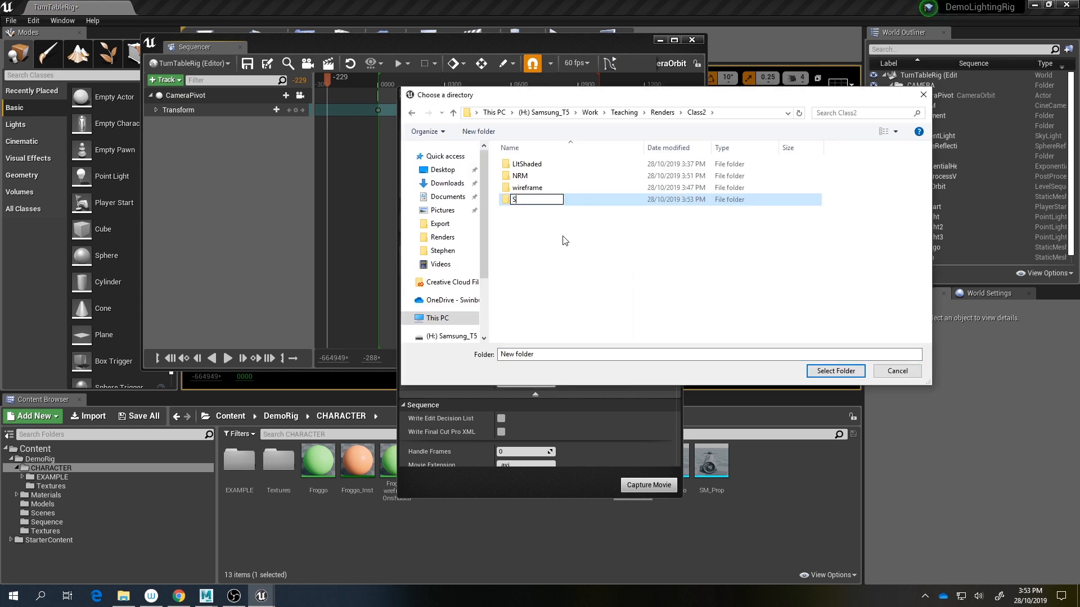
text(hilloutte)
key(Return)
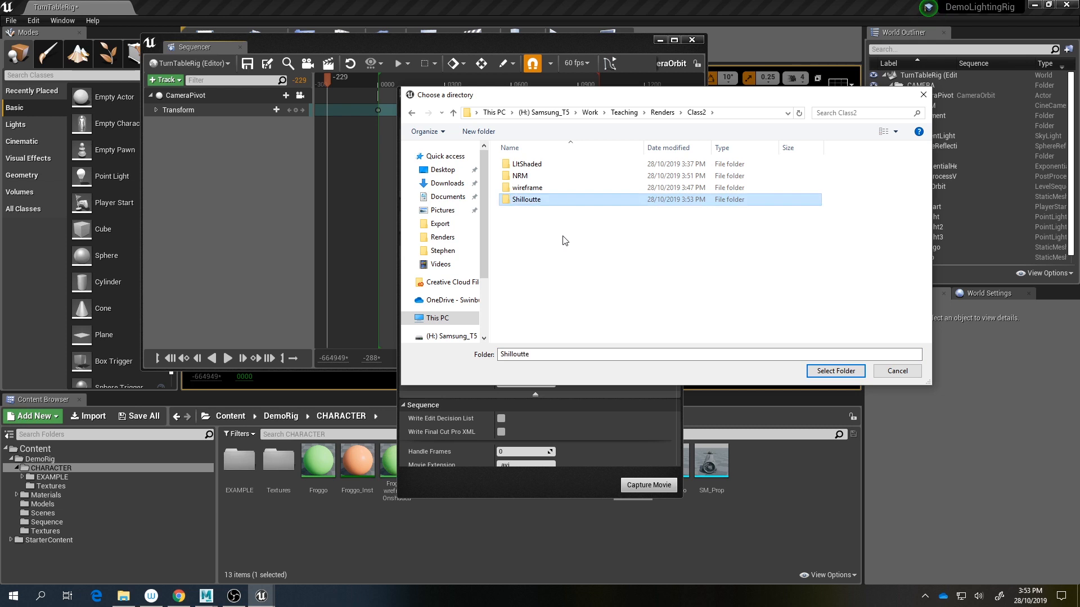
key(Return)
click(835, 371)
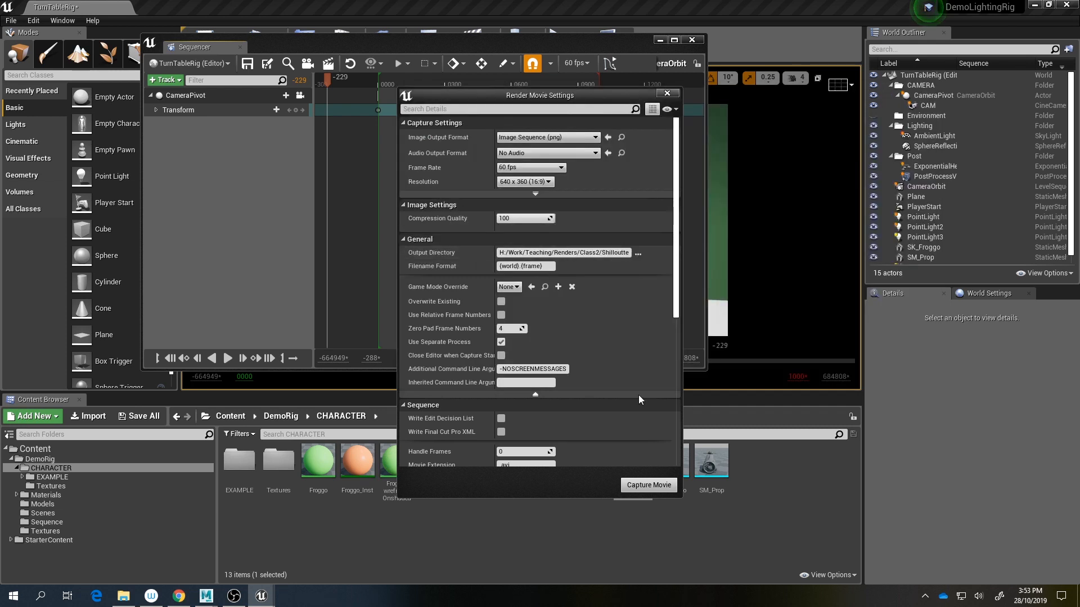
Step: Capture the silhouette turntable movie, close the render settings and Sequencer windows, and stop piloting CameraPivot
click(649, 484)
click(585, 400)
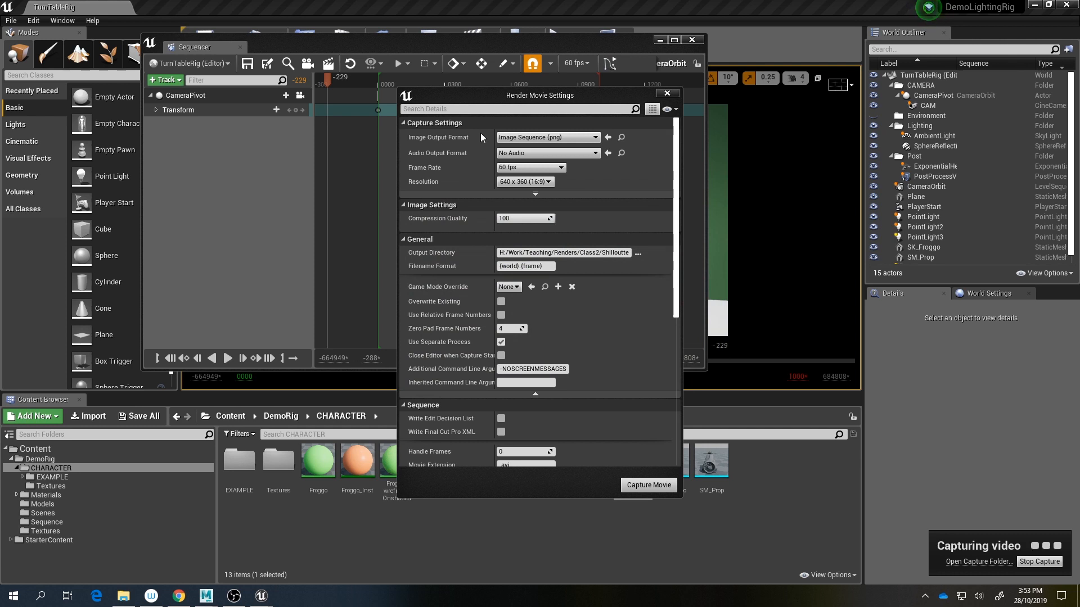
click(667, 93)
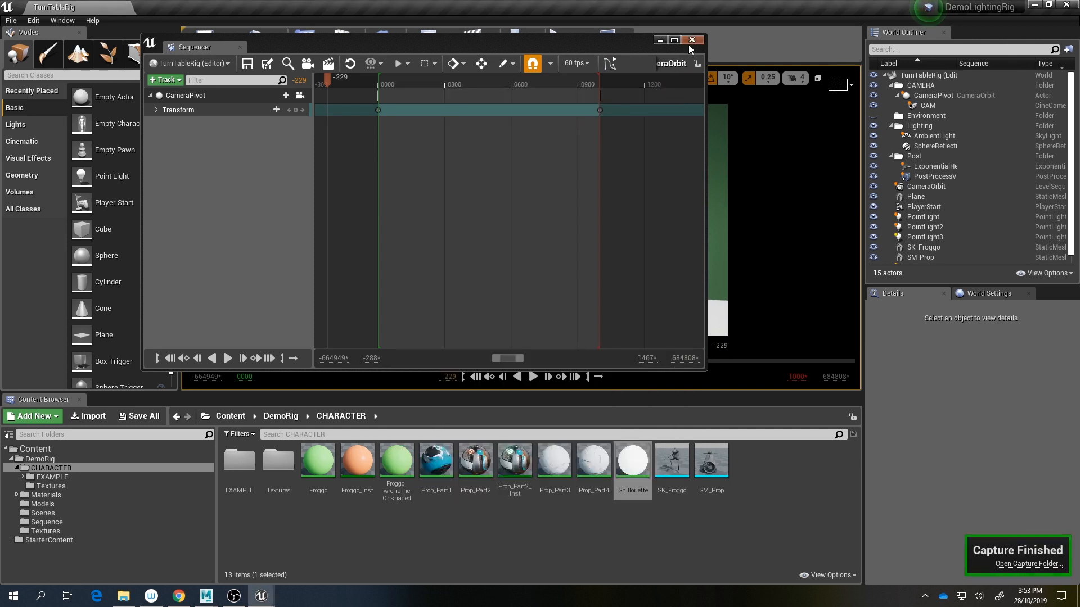
click(691, 39)
click(436, 535)
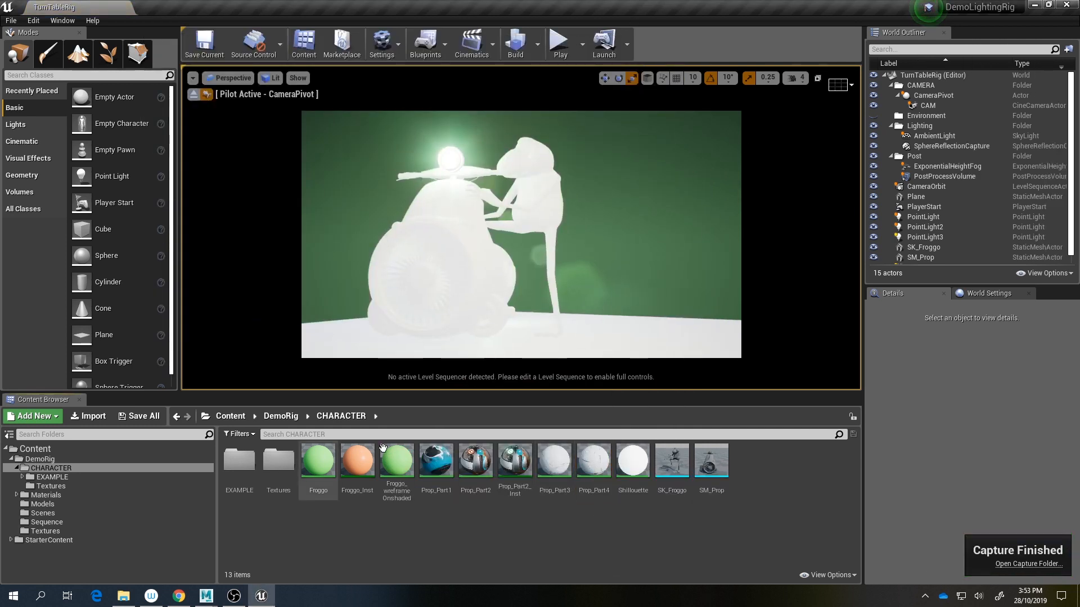
click(193, 94)
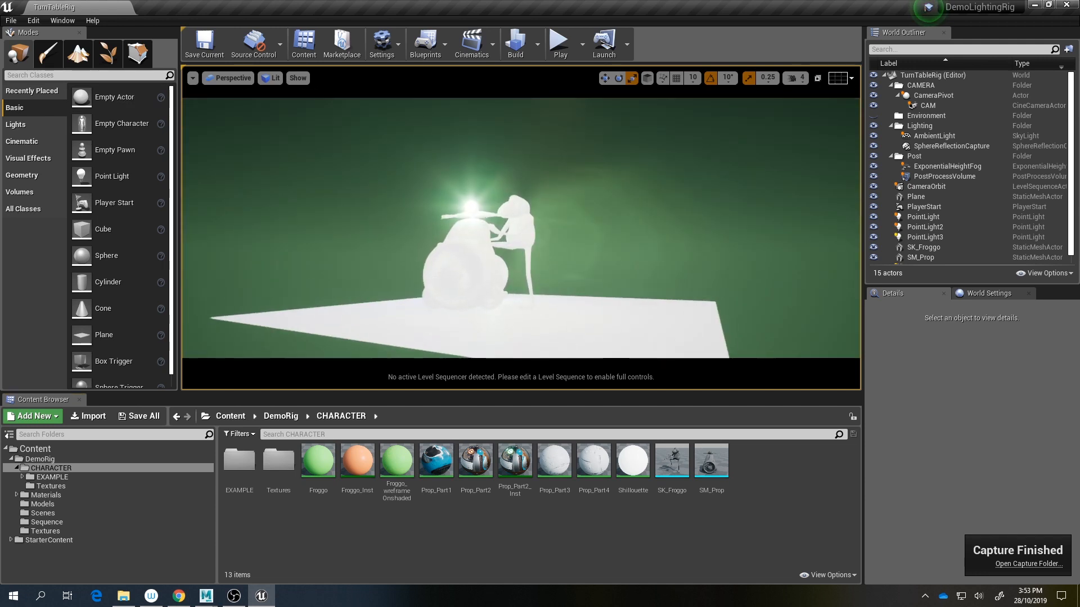
Step: Create a material named Checker in the CHARACTER folder and open it in the material editor
right_click(673, 541)
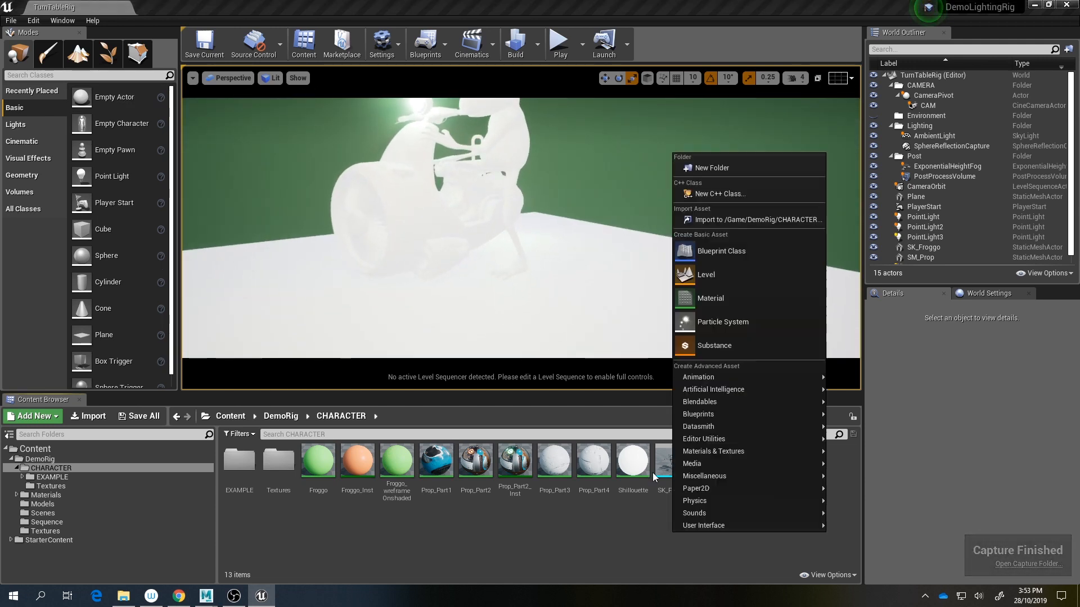
click(703, 278)
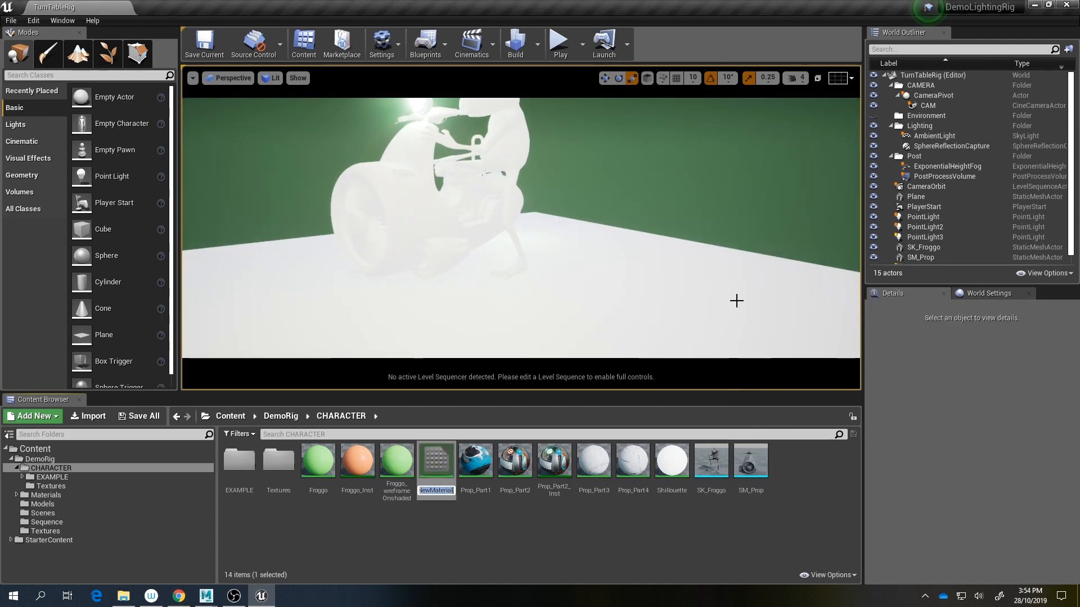
text(Checker)
key(Return)
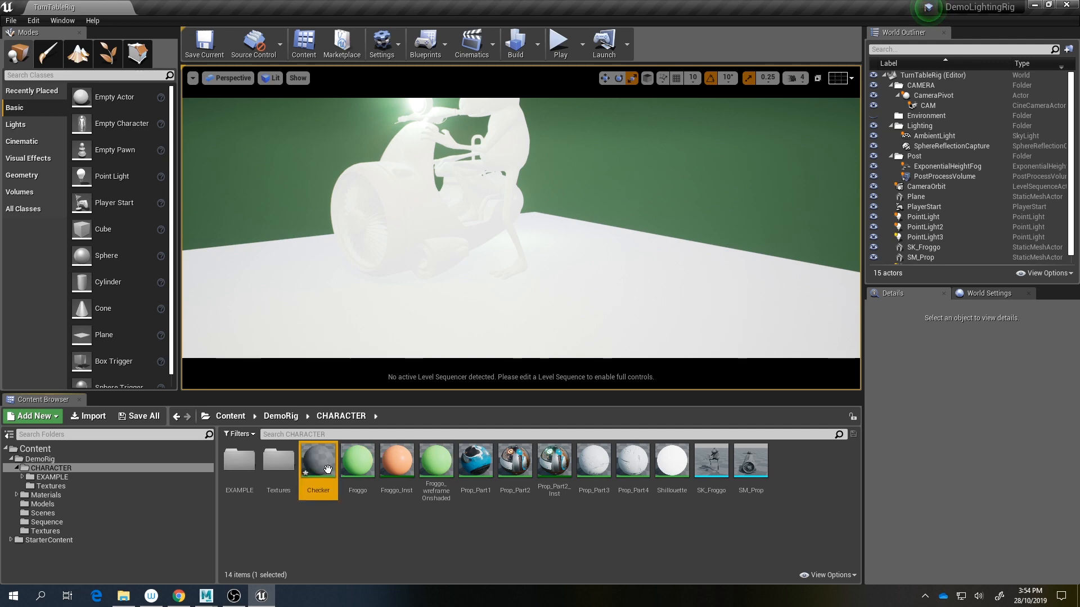
double_click(330, 459)
drag(670, 75, 484, 44)
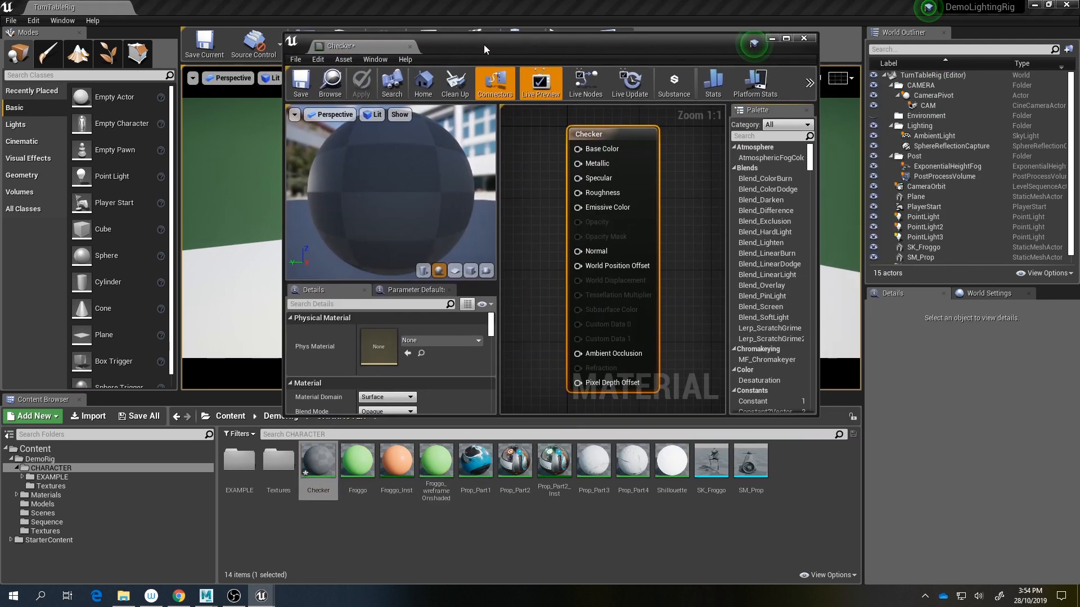
Step: Add a Texture Sample node to the Checker material and connect its RGB output to Base Color
scroll(605, 242, down, 3)
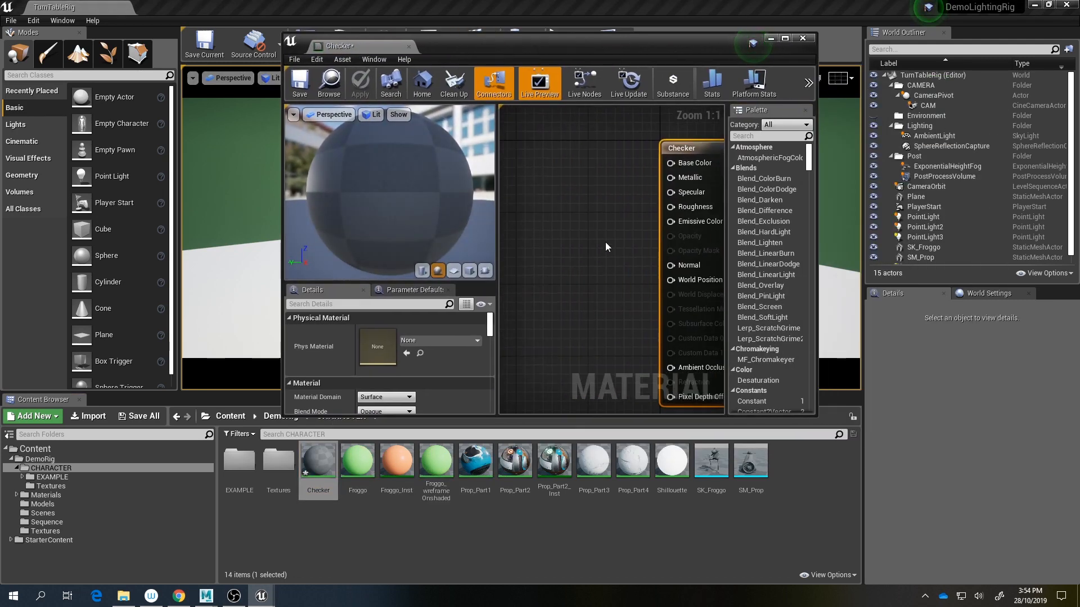
right_click(553, 225)
text(tex)
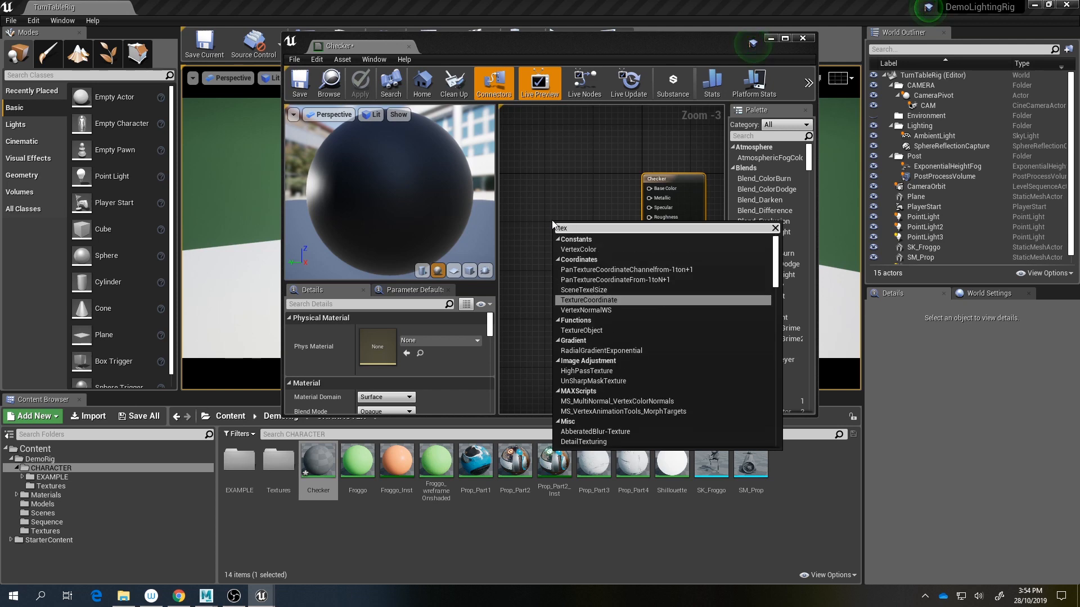
text(t)
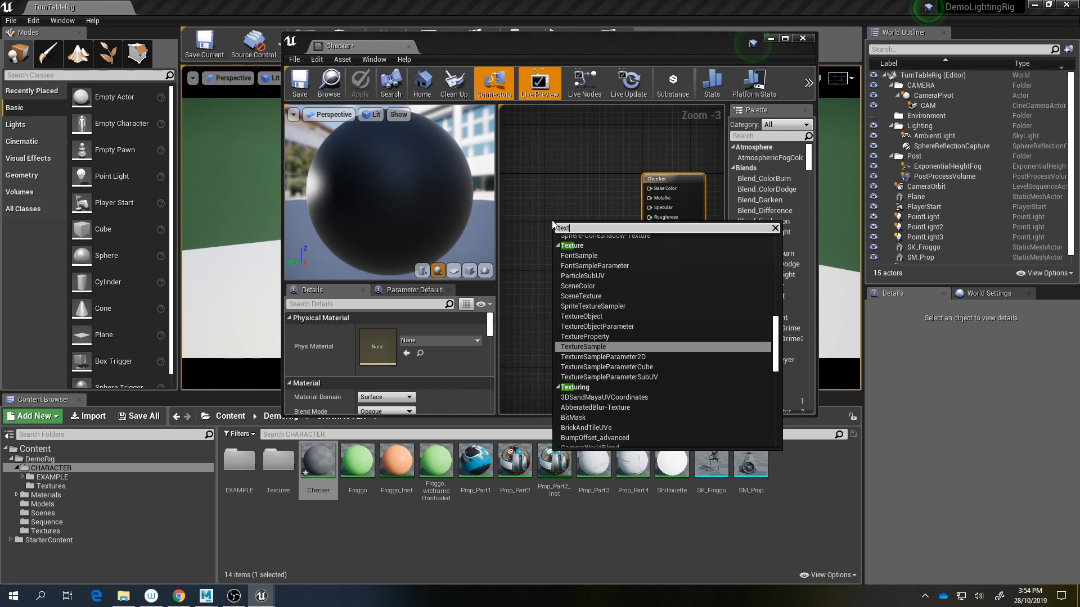
key(Up)
key(Down)
key(Return)
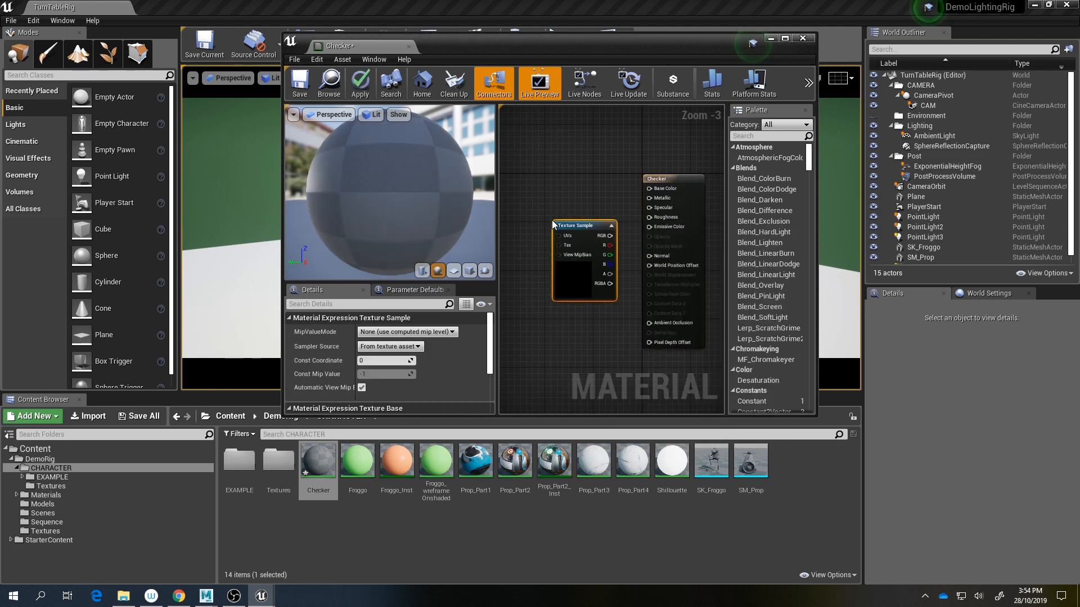
drag(598, 276, 540, 239)
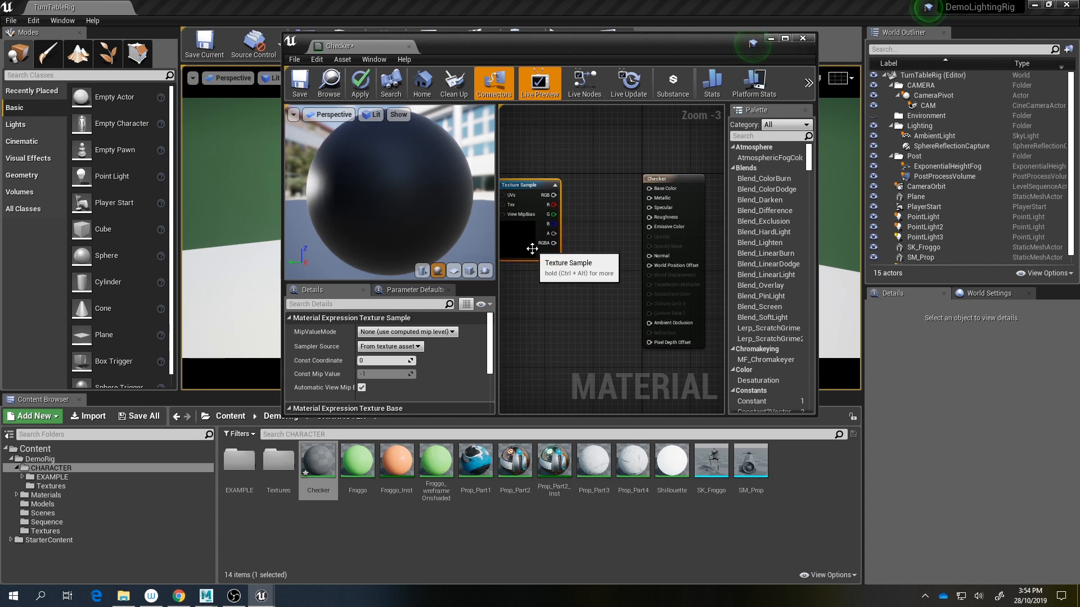
scroll(554, 190, up, 2)
drag(554, 187, 676, 178)
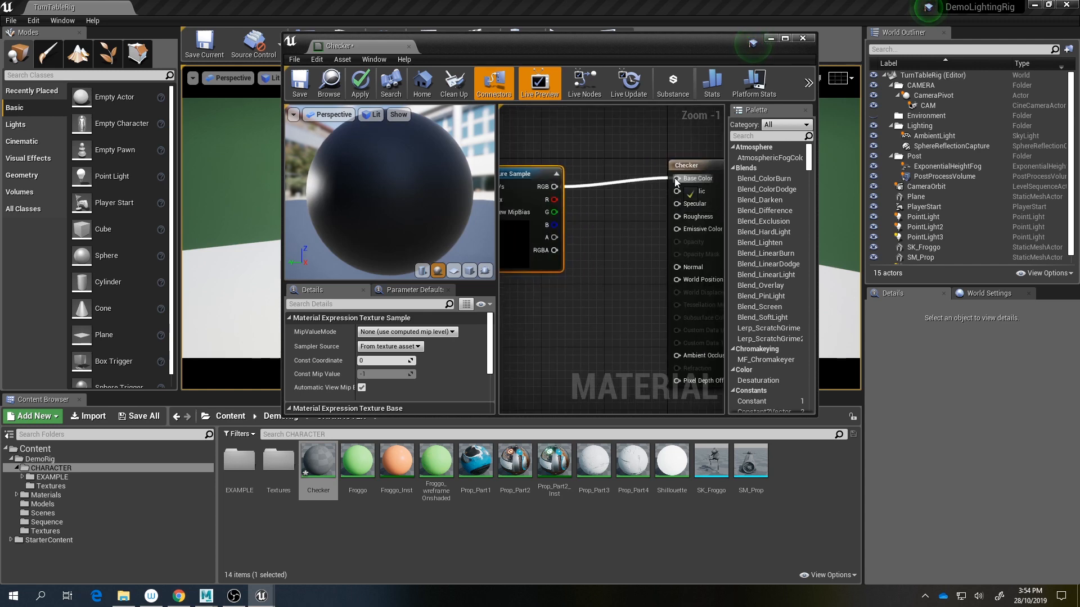
Step: Maximize the material editor and assign the T_CheckerMap texture to the Texture Sample node
right_drag(523, 249, 605, 237)
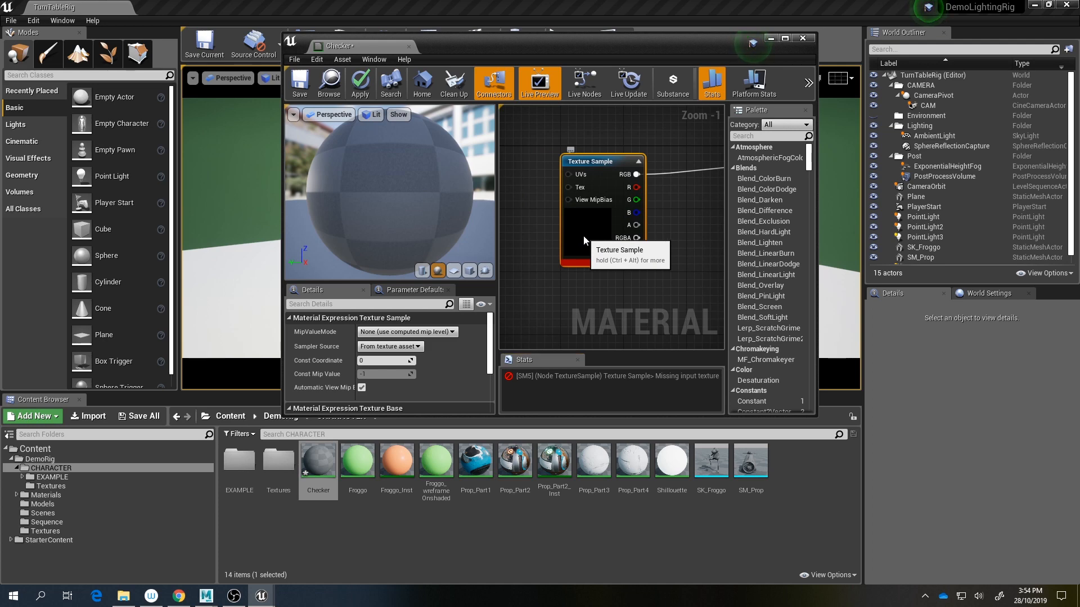
double_click(470, 44)
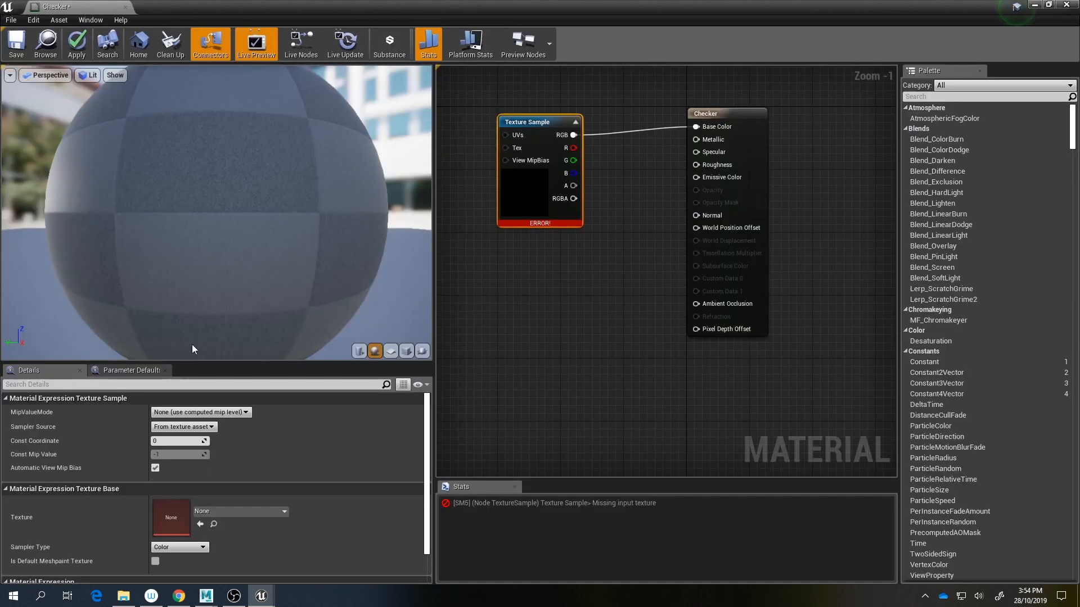
scroll(238, 416, down, 2)
click(234, 485)
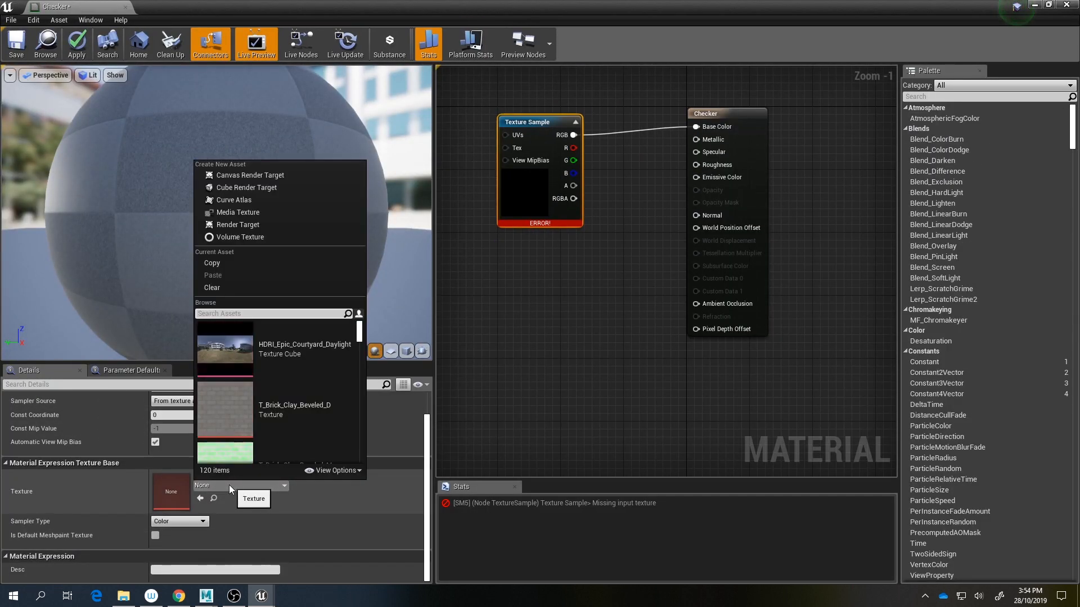
text(check)
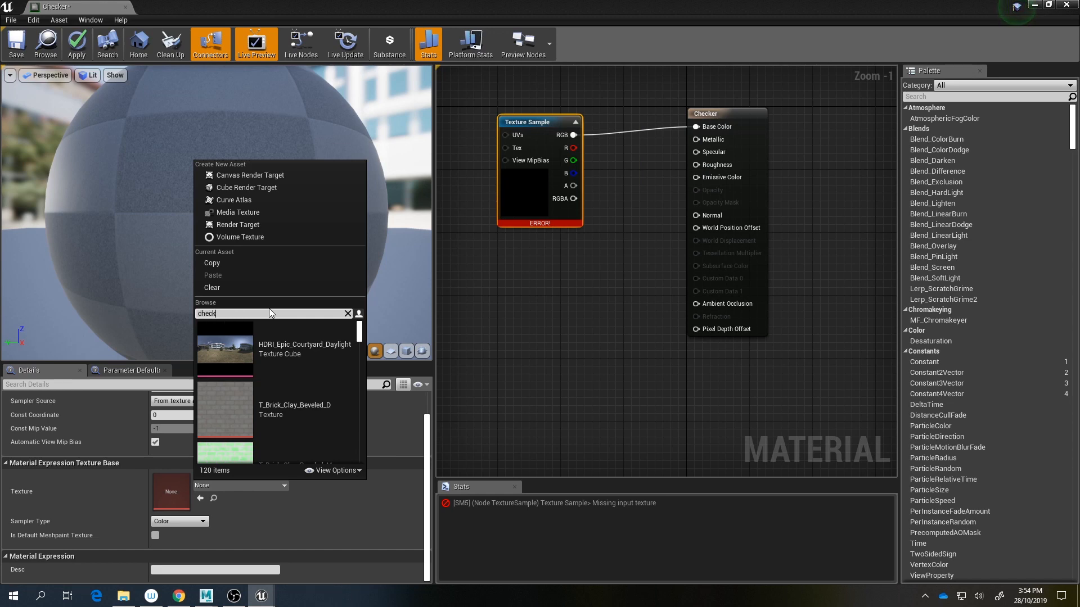
click(251, 412)
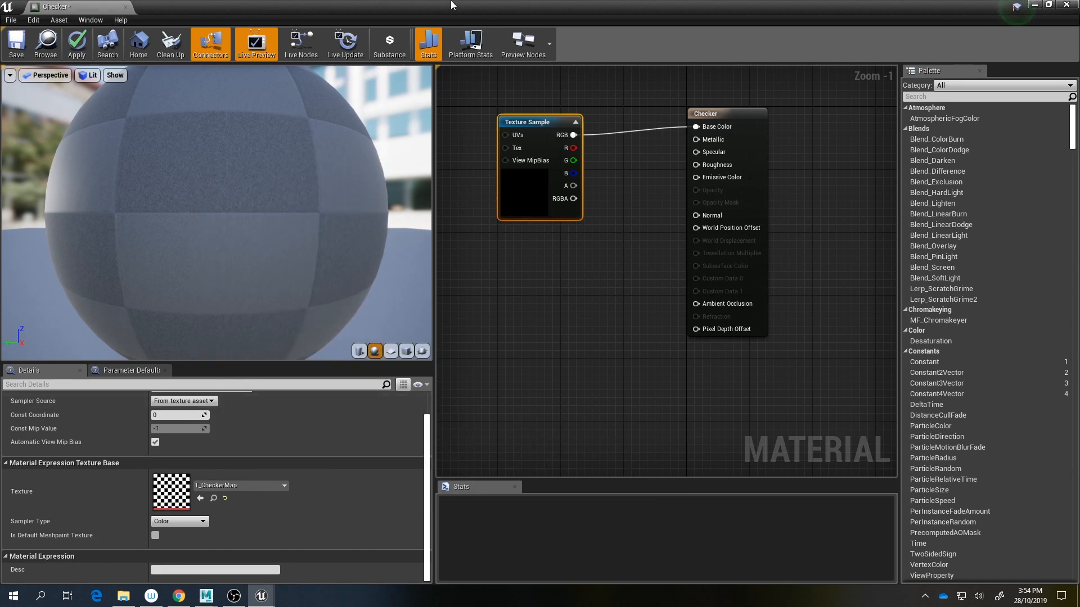
scroll(641, 371, up, 2)
drag(649, 263, 667, 263)
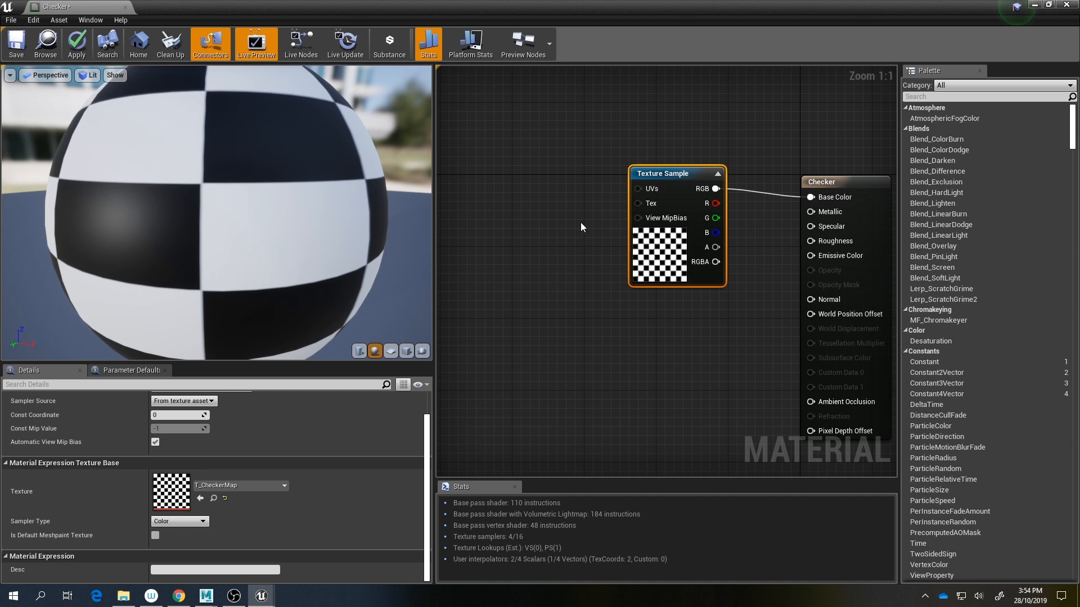
right_drag(581, 223, 603, 231)
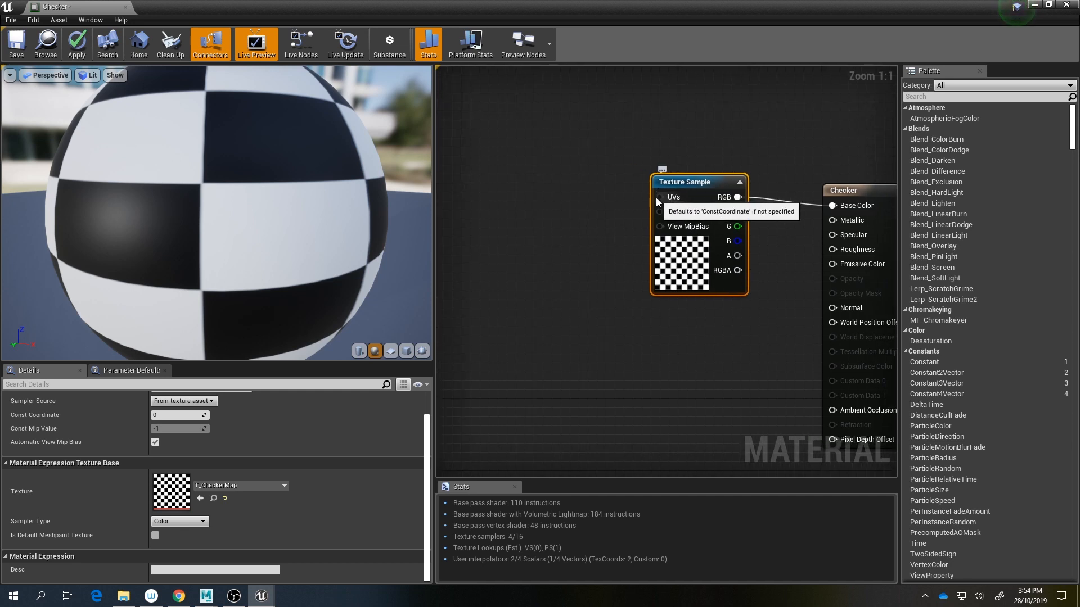
right_drag(602, 186, 658, 203)
right_click(578, 208)
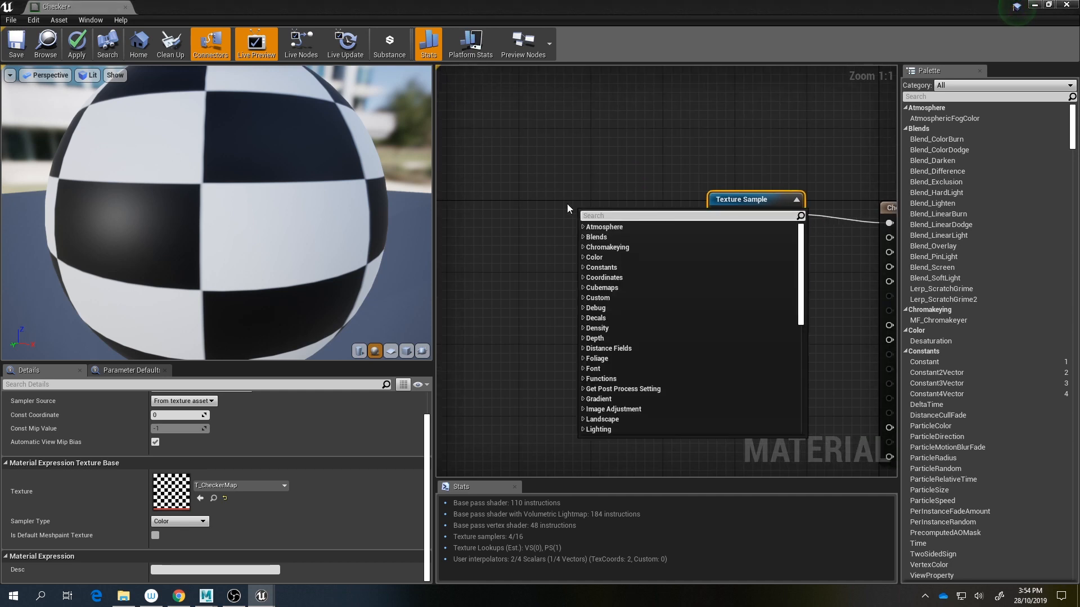
text(uv)
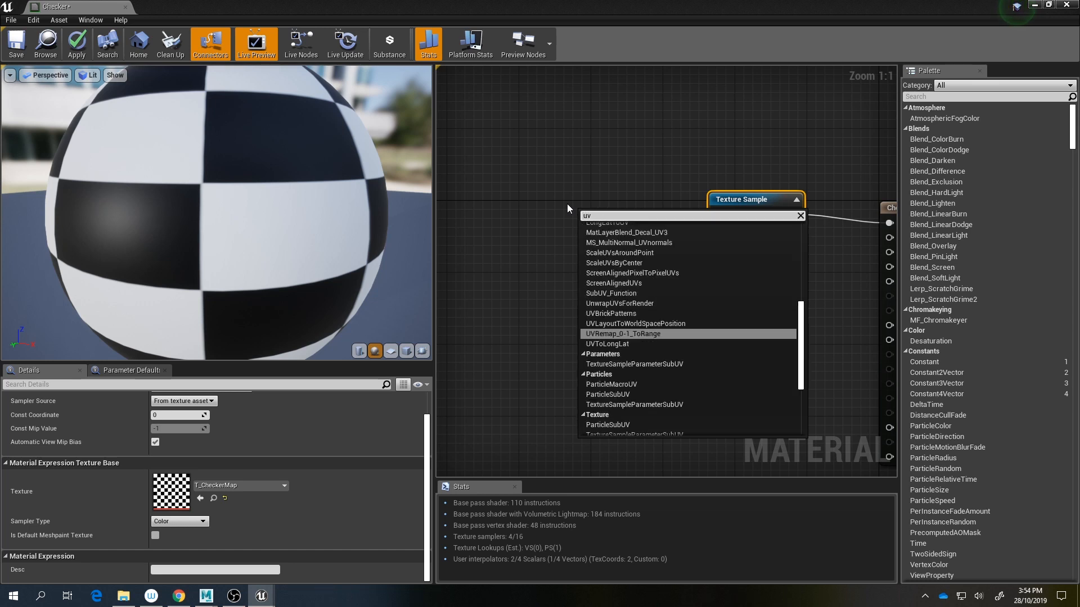
key(BackSpace)
key(BackSpace)
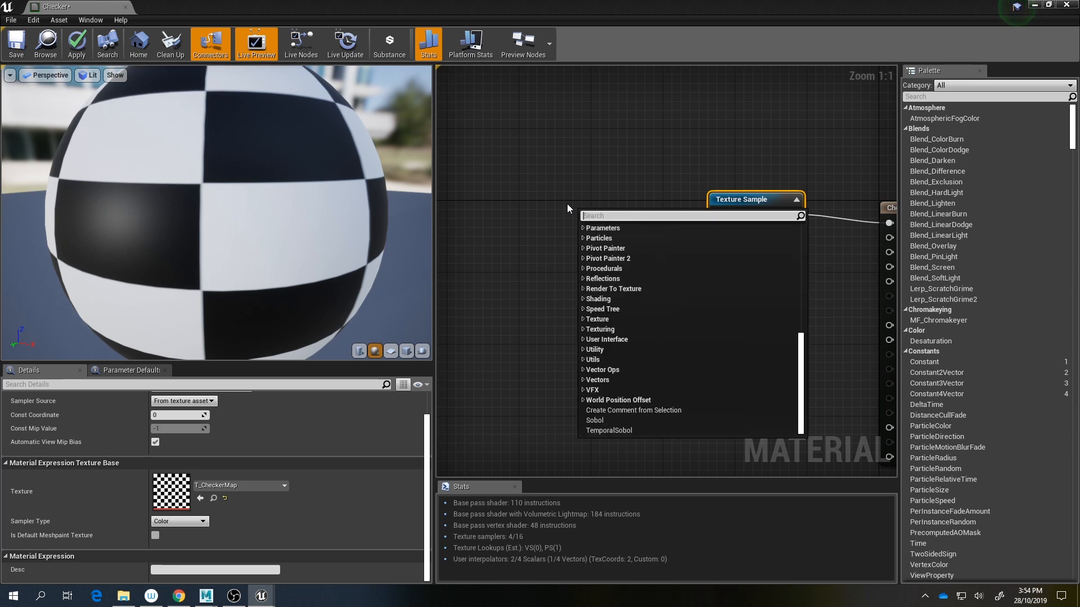
text(uv map)
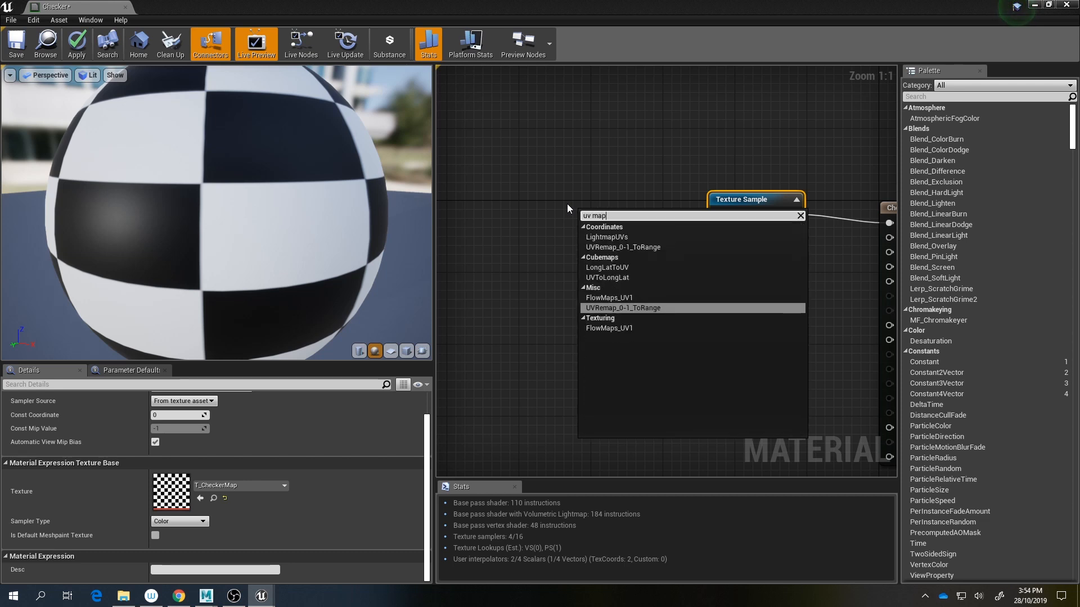
key(Return)
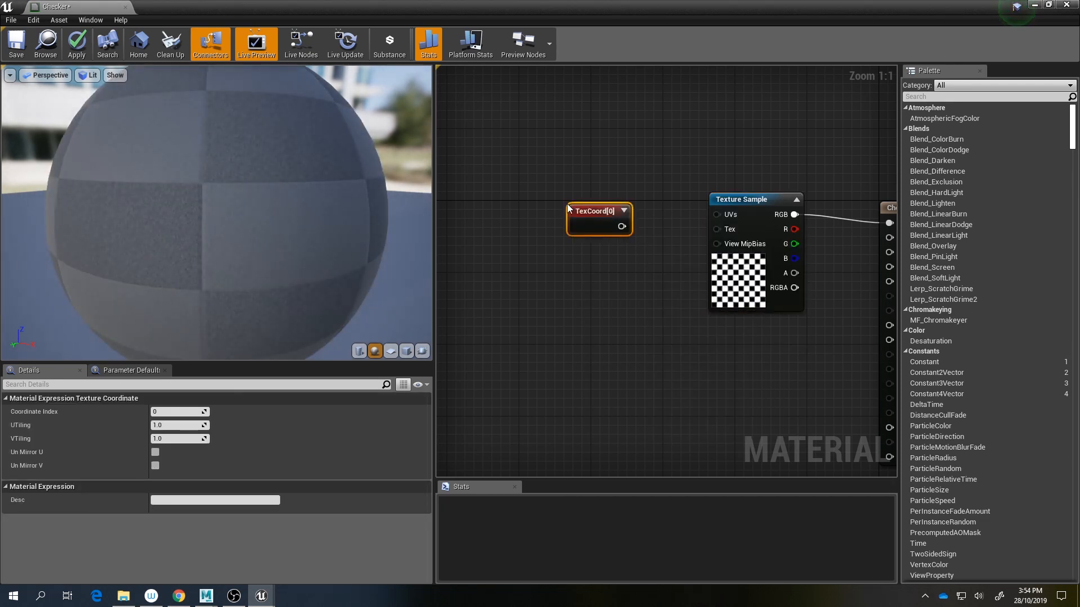
key(Delete)
Step: Add a TextureCoordinate node to the Checker material graph and place it beside the Texture Sample node, ahead of its inputs
right_click(510, 236)
text(tex)
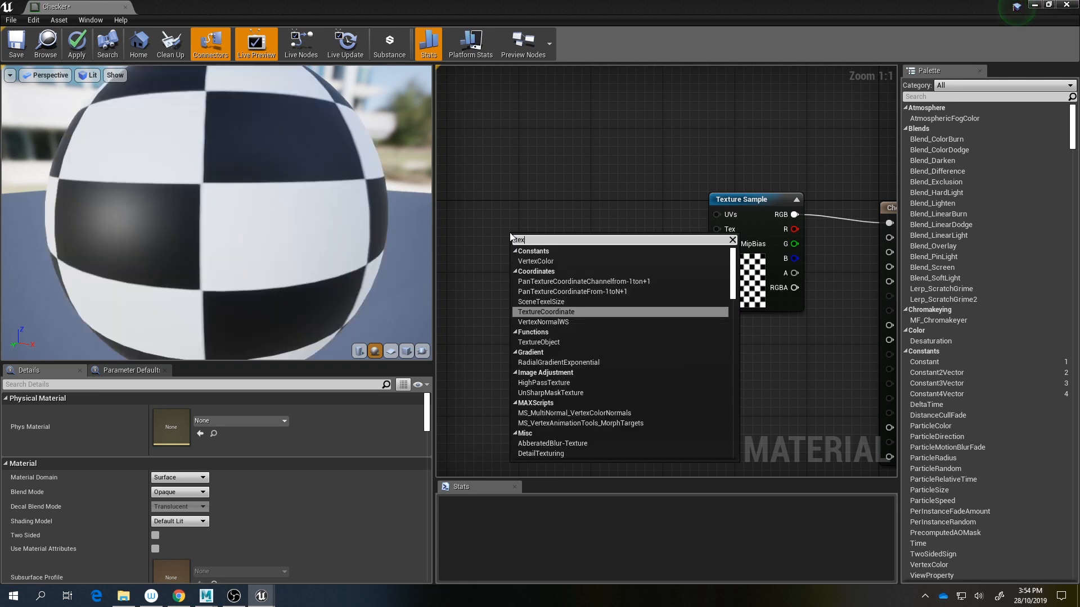
key(Return)
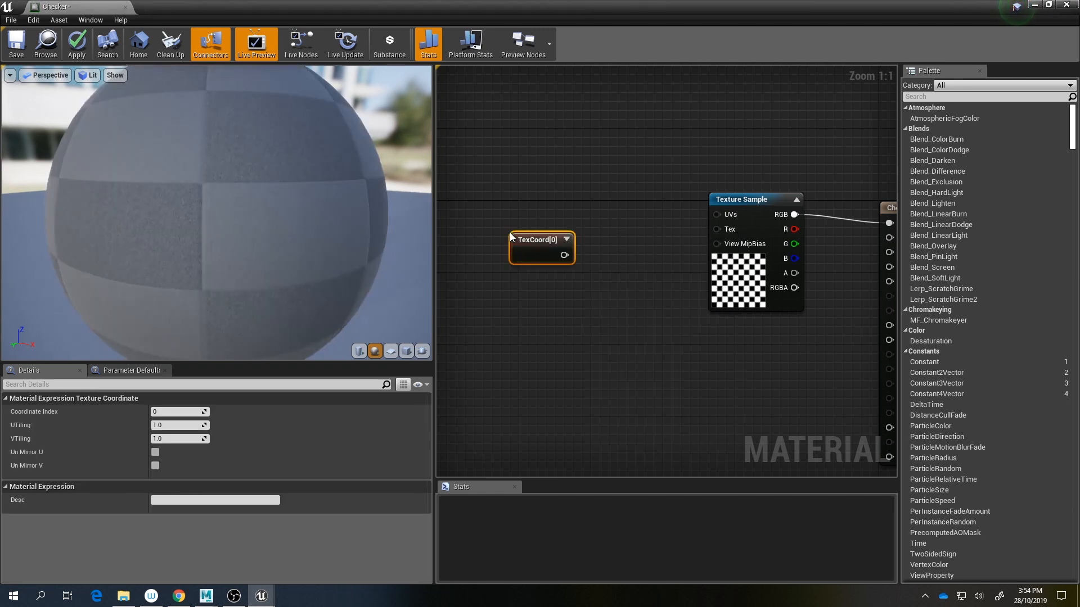
drag(511, 237, 511, 188)
click(602, 197)
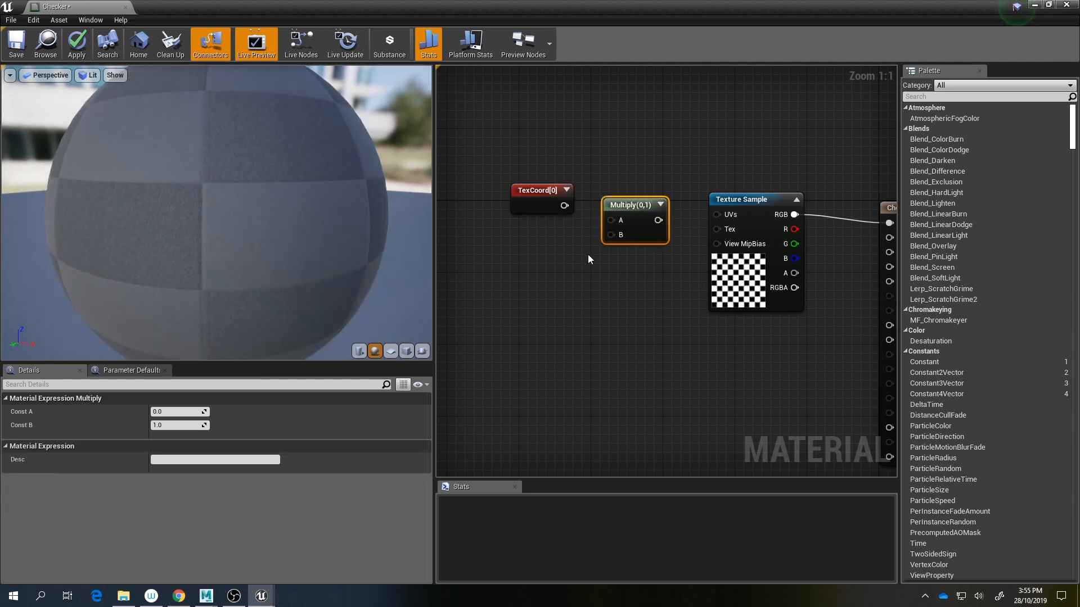
click(583, 304)
click(490, 262)
click(556, 366)
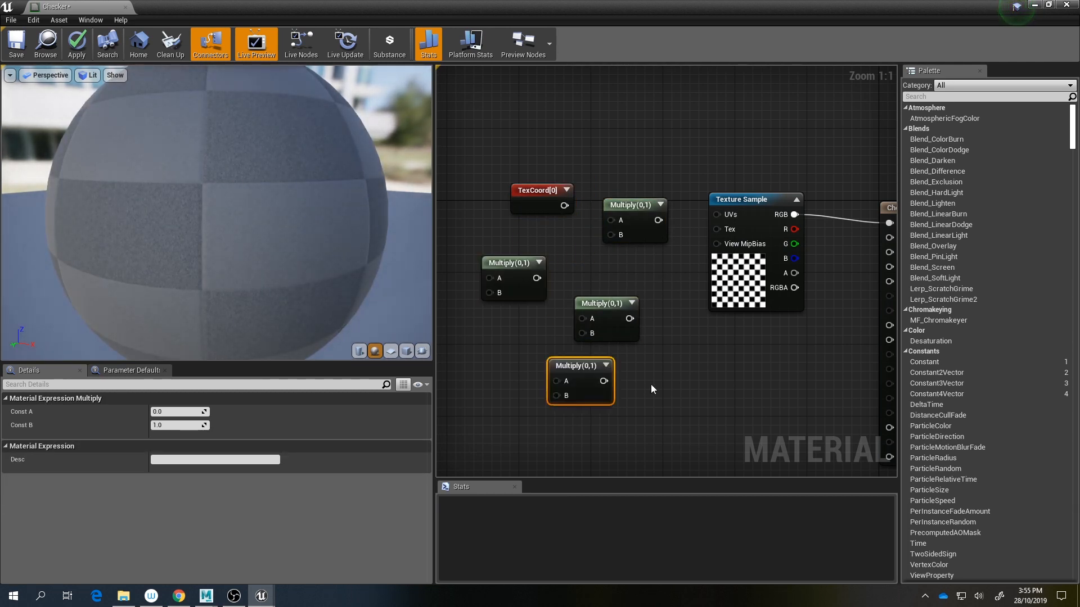
drag(650, 384, 466, 243)
key(Delete)
Step: Add a Multiply node and a Constant node with a value of 10 to the Checker material graph
right_click(602, 245)
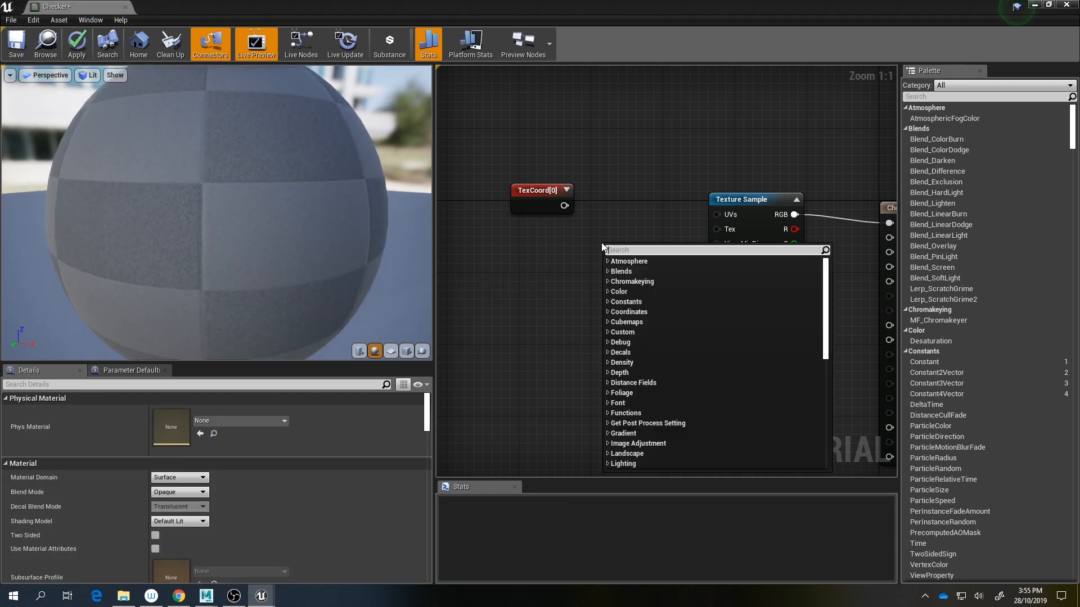
text(mul)
key(Return)
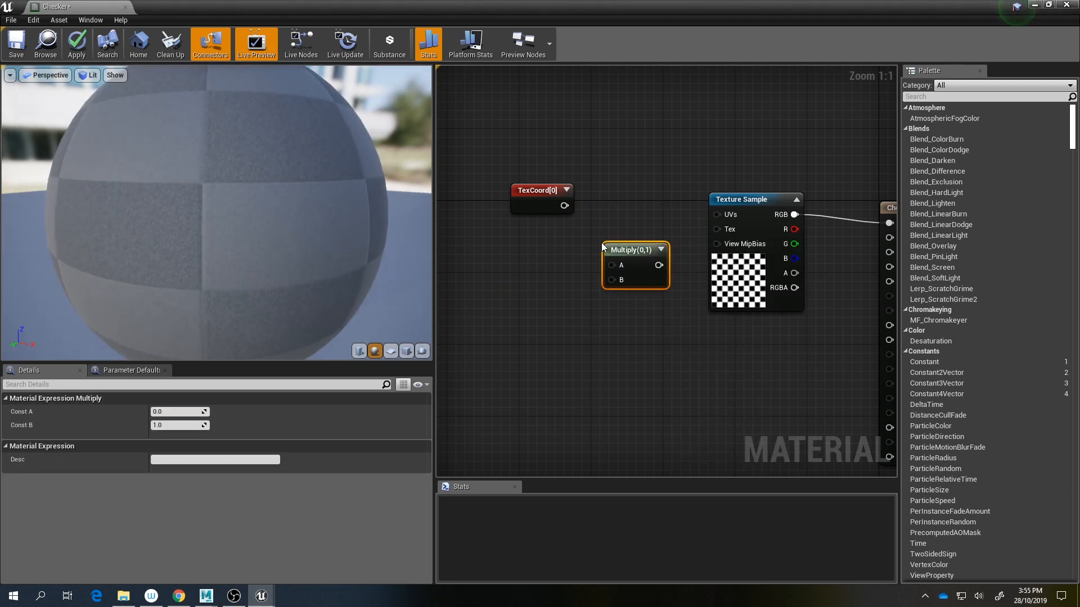
right_click(538, 270)
text(const)
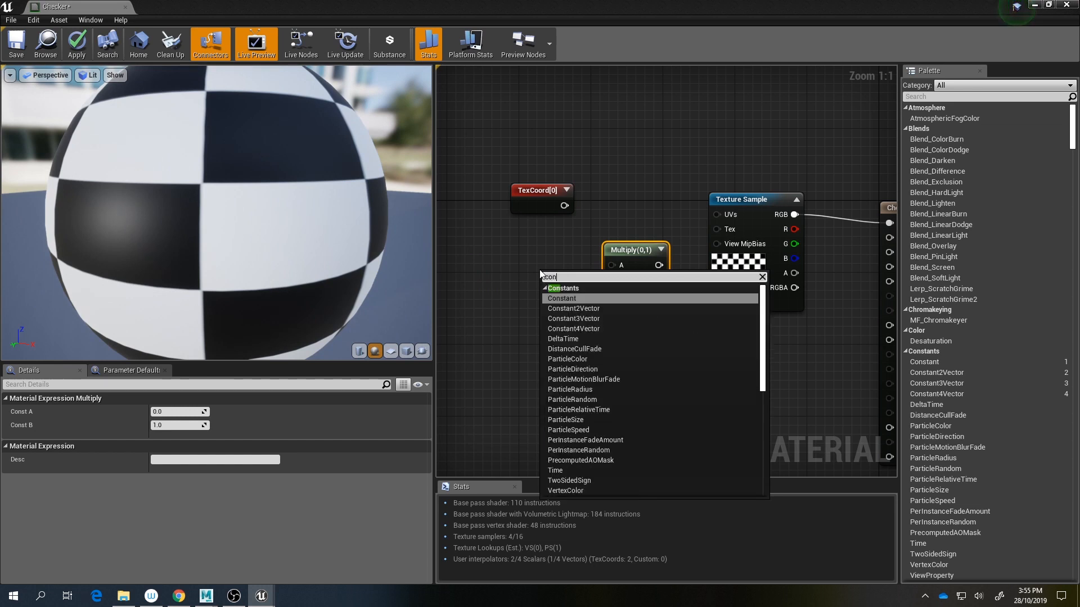
key(Return)
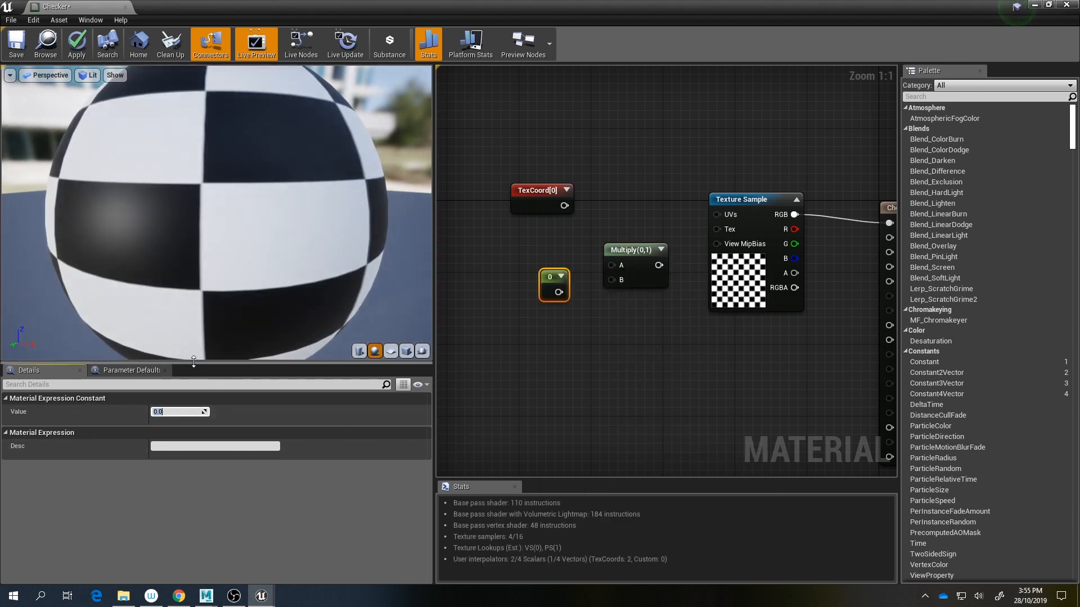
key(Return)
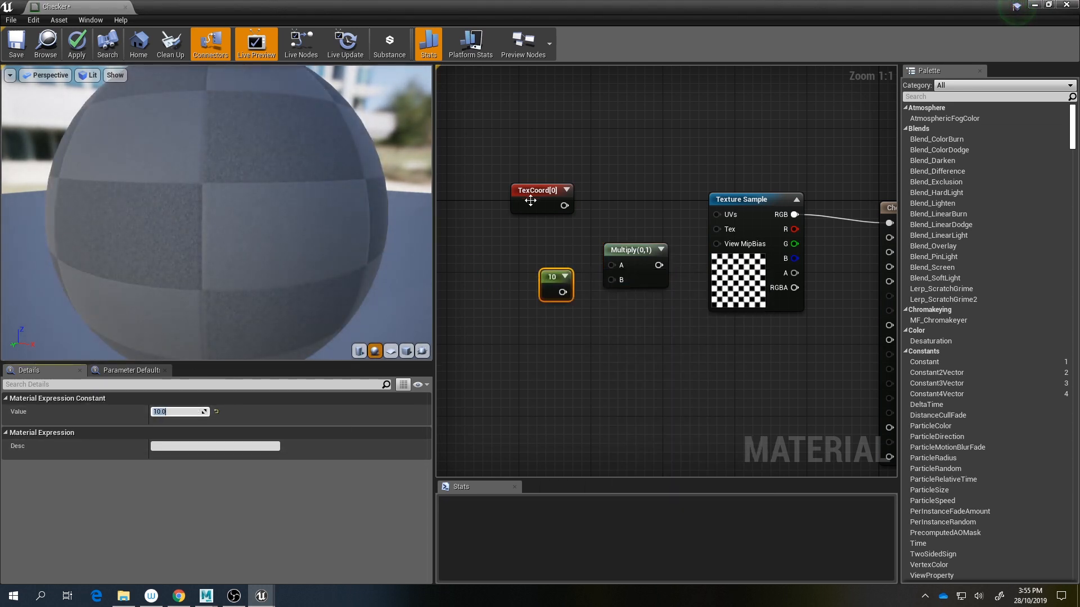
Step: Connect TexCoord and the constant to Multiply's A and B inputs, and Multiply's output to the Texture Sample's UVs
mouse_move(533, 204)
mouse_down()
mouse_move(514, 185)
mouse_move(533, 212)
mouse_move(548, 208)
mouse_move(521, 202)
mouse_move(534, 205)
mouse_up()
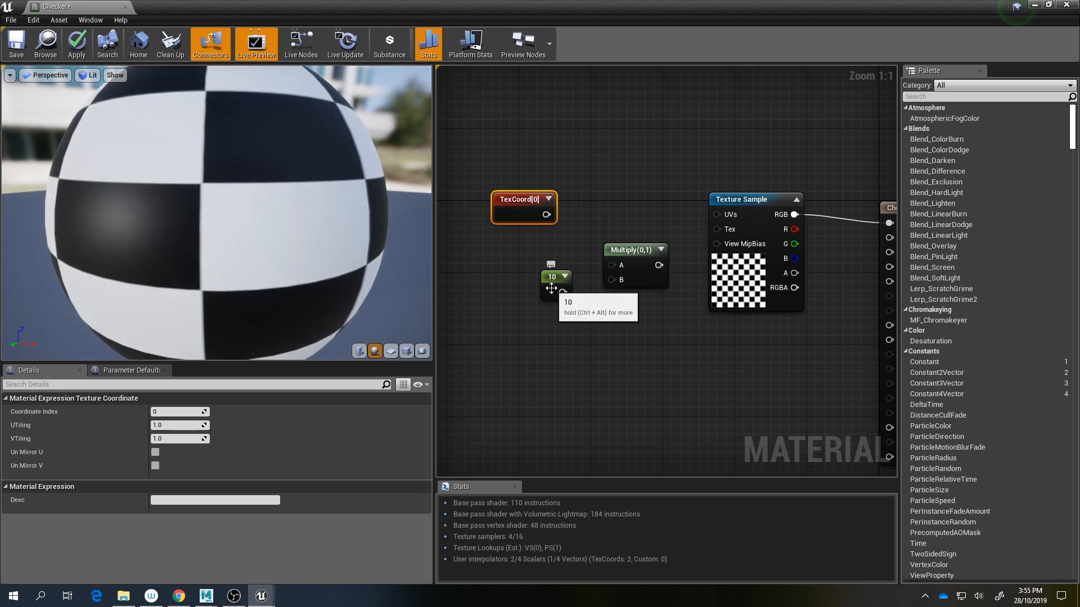
drag(562, 292, 535, 235)
drag(643, 265, 715, 216)
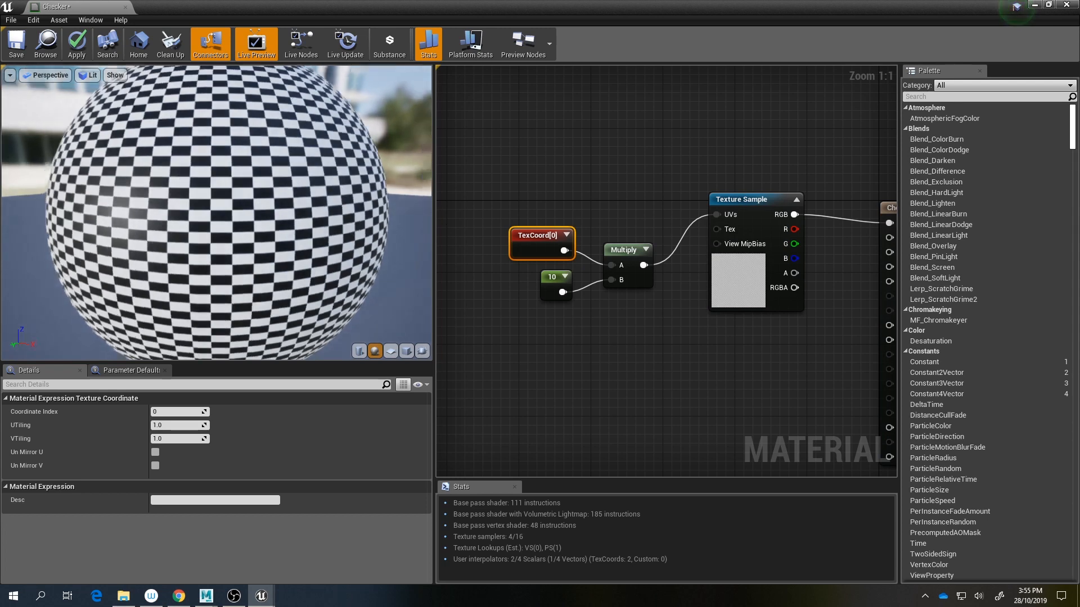
drag(252, 214, 299, 214)
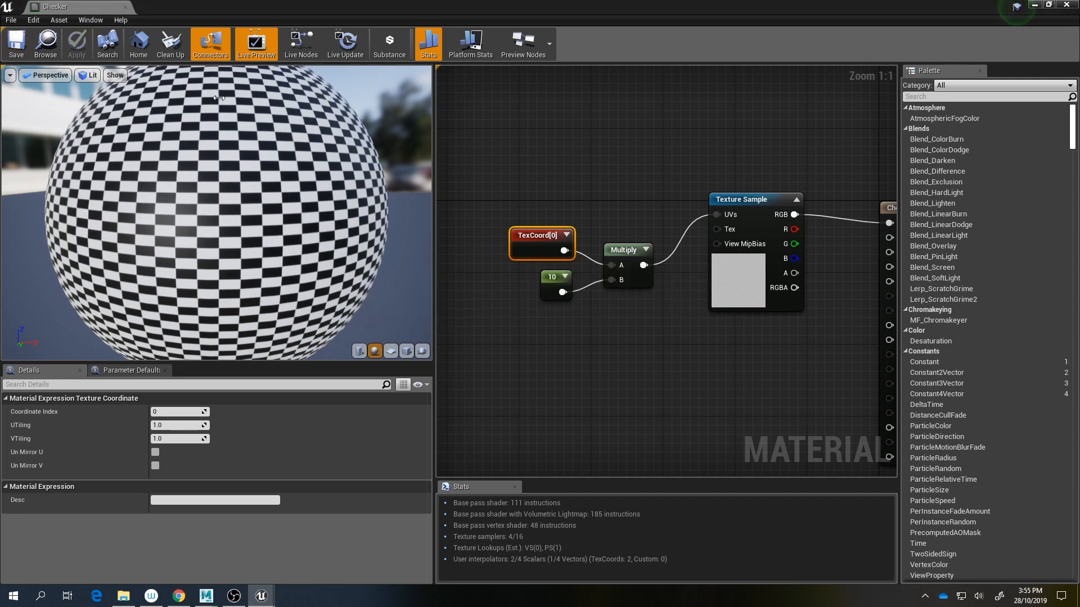
Step: Close the saved Checker material's editor and apply the material to the frog and the vehicle prop in the level
click(125, 7)
drag(318, 460, 462, 269)
drag(310, 475, 507, 180)
right_drag(506, 180, 508, 210)
Step: Open the CameraOrbit sequence in Sequencer and bring up its movie render settings
click(489, 45)
click(506, 141)
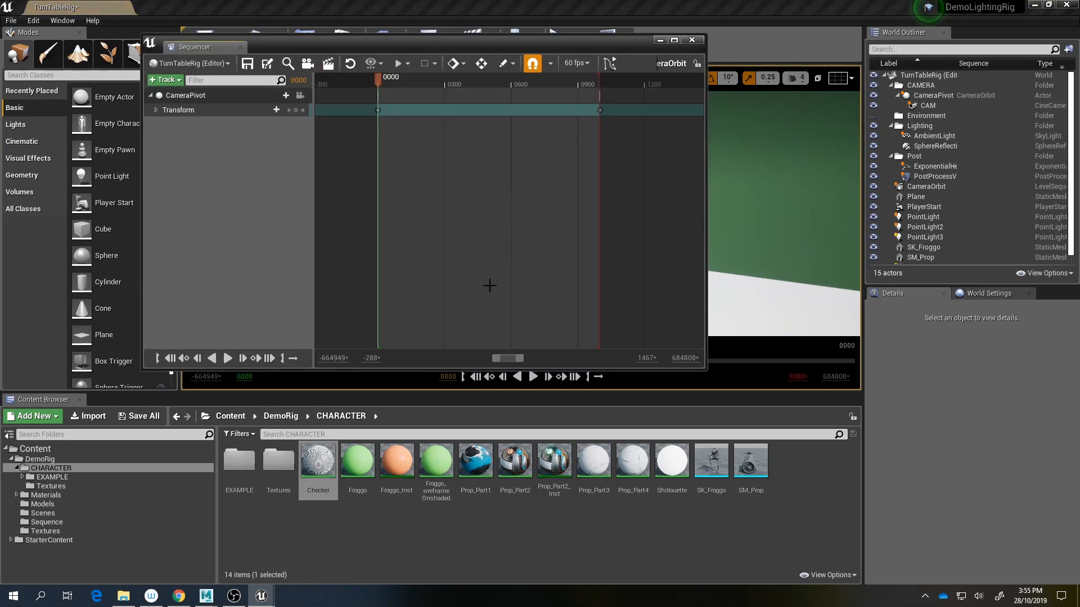
click(328, 64)
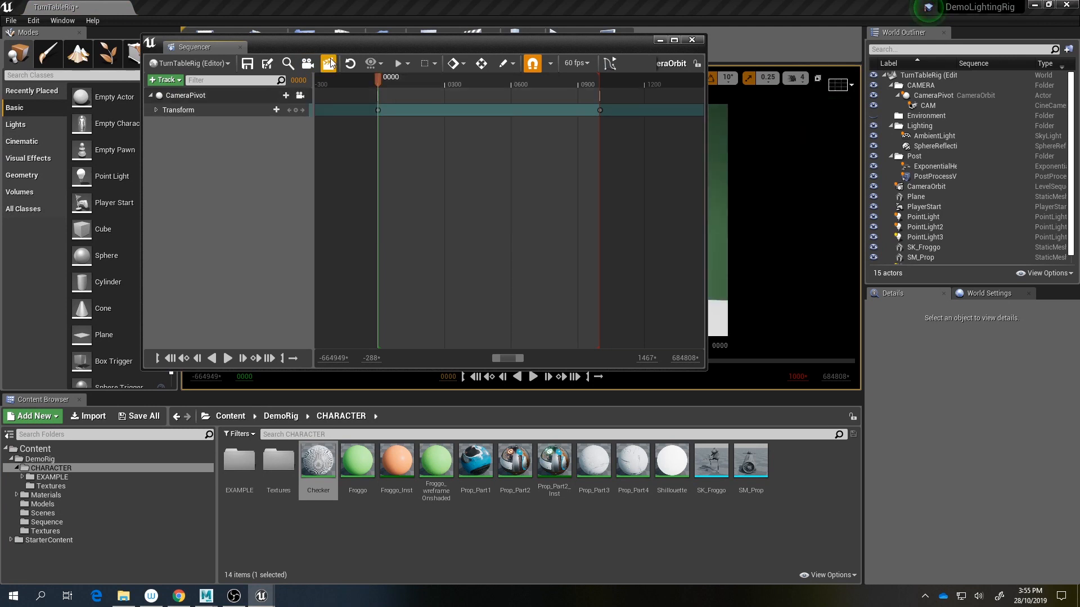
Step: Create a folder named checker inside Renders/Class2 and set it as the render's output directory
click(637, 254)
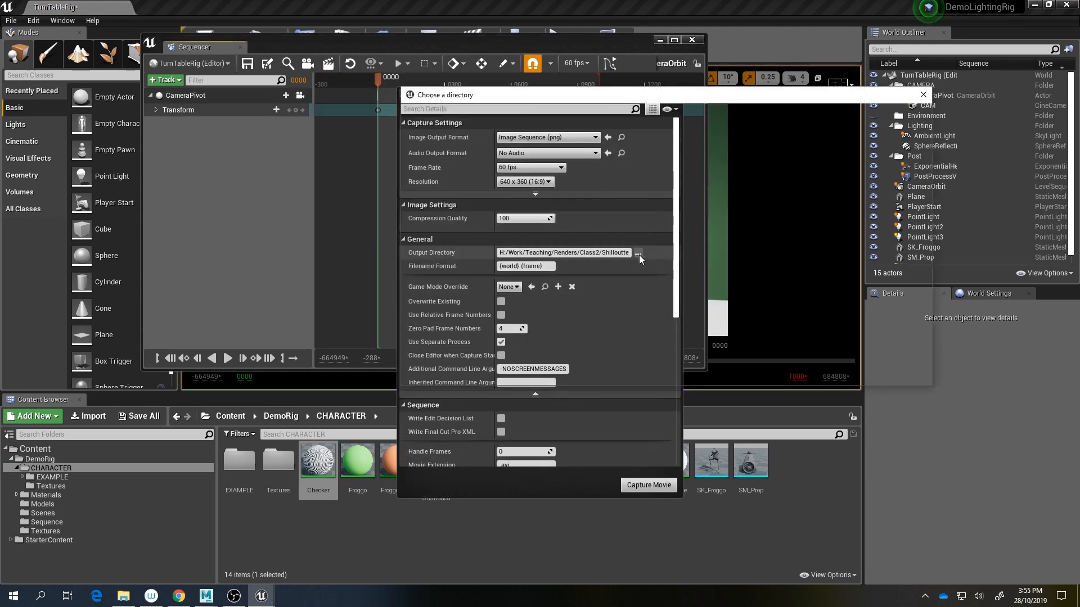
click(695, 115)
key(ctrl+shift+n)
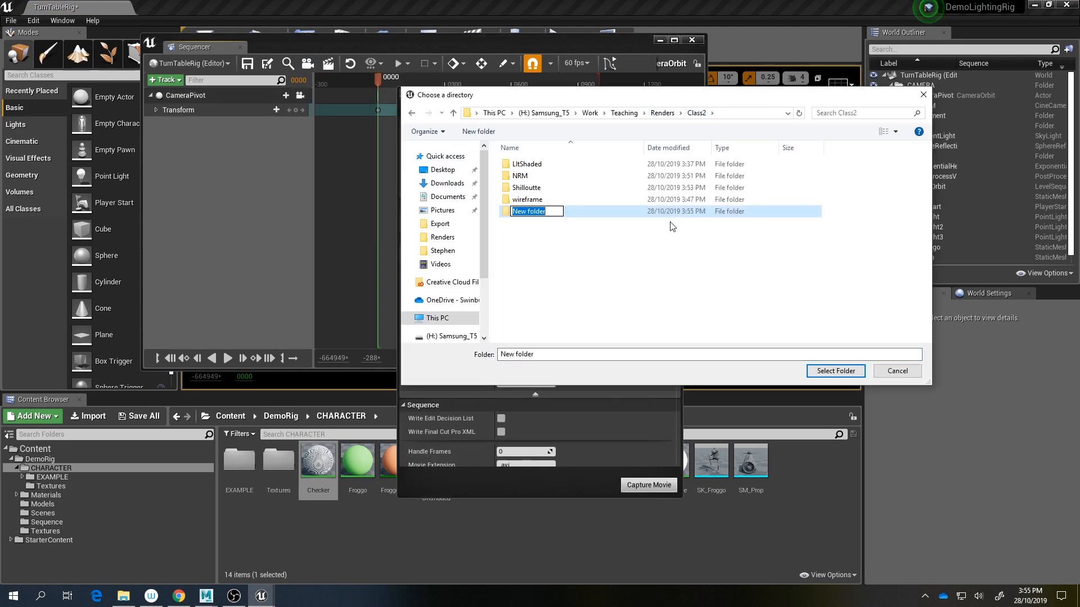
text(checker)
key(Return)
key(Return)
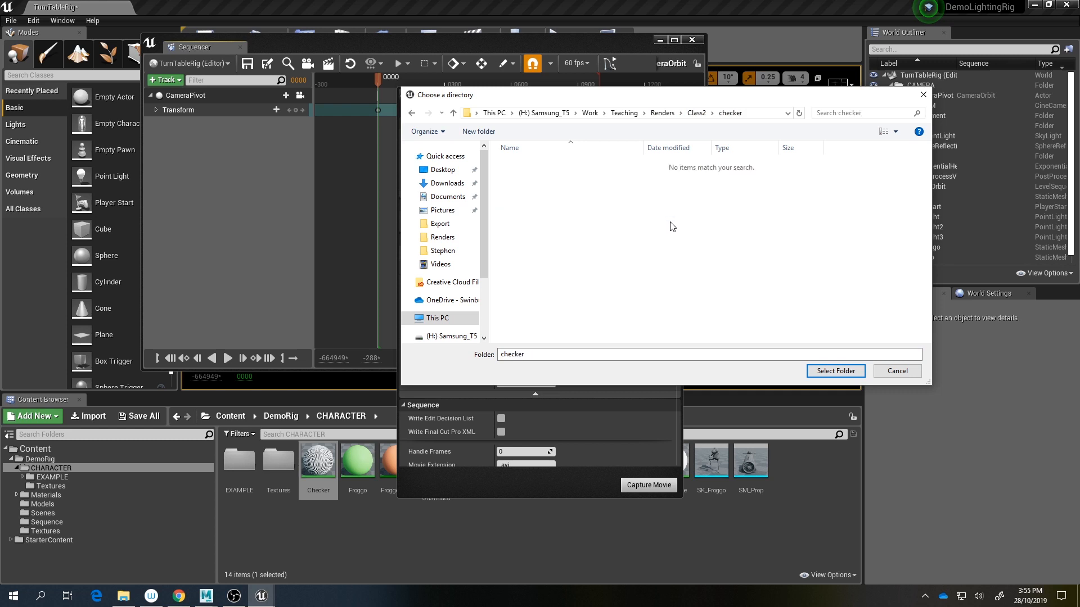
click(846, 371)
Step: Capture the checker turntable movie, saving the TurnTableRig level, and close the render settings and Sequencer windows
click(647, 486)
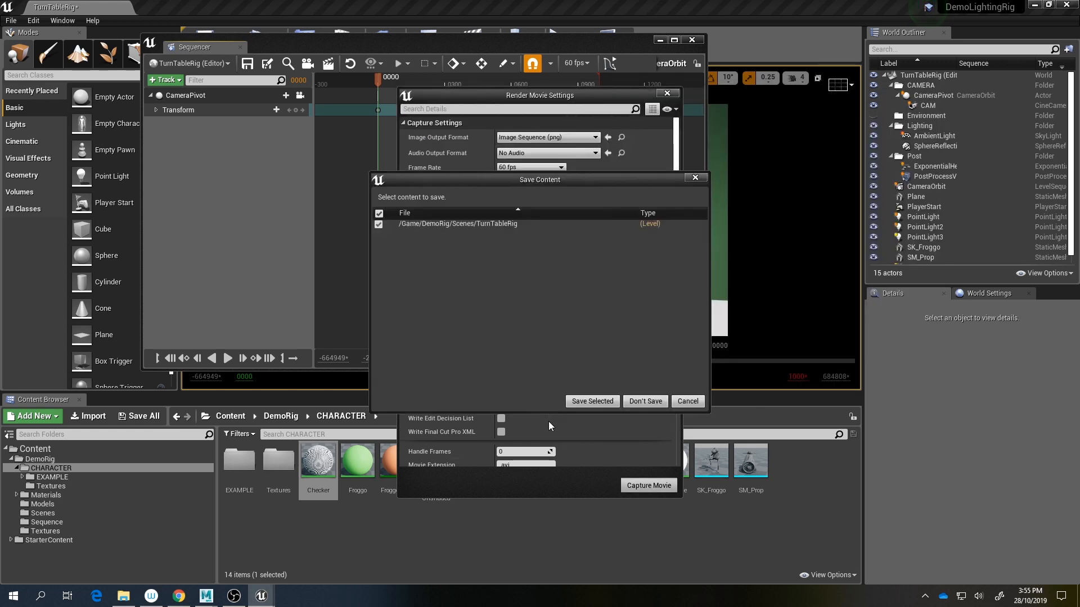
click(585, 400)
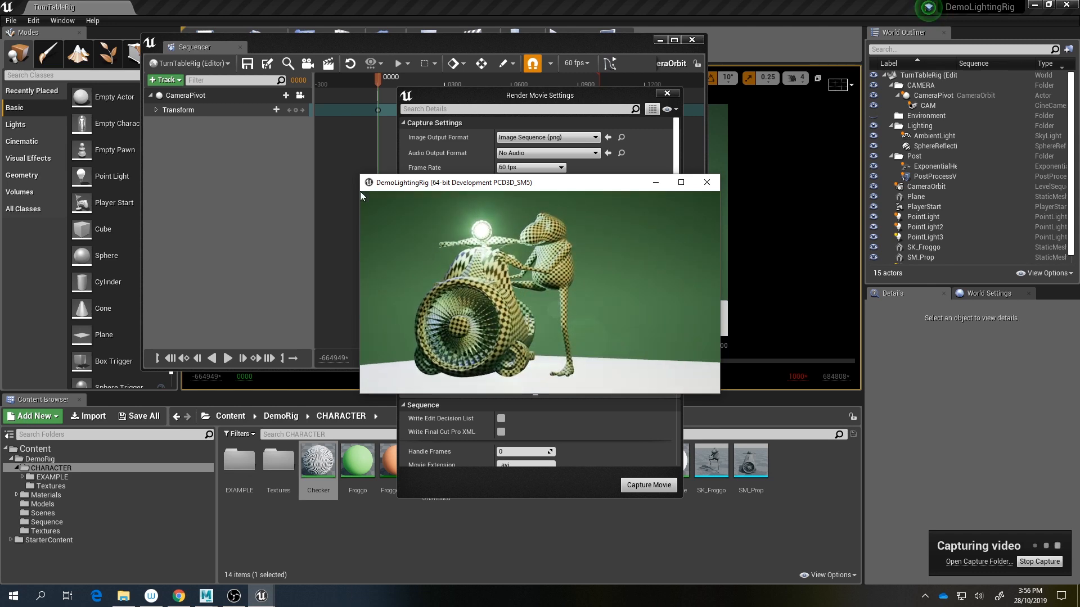
click(667, 93)
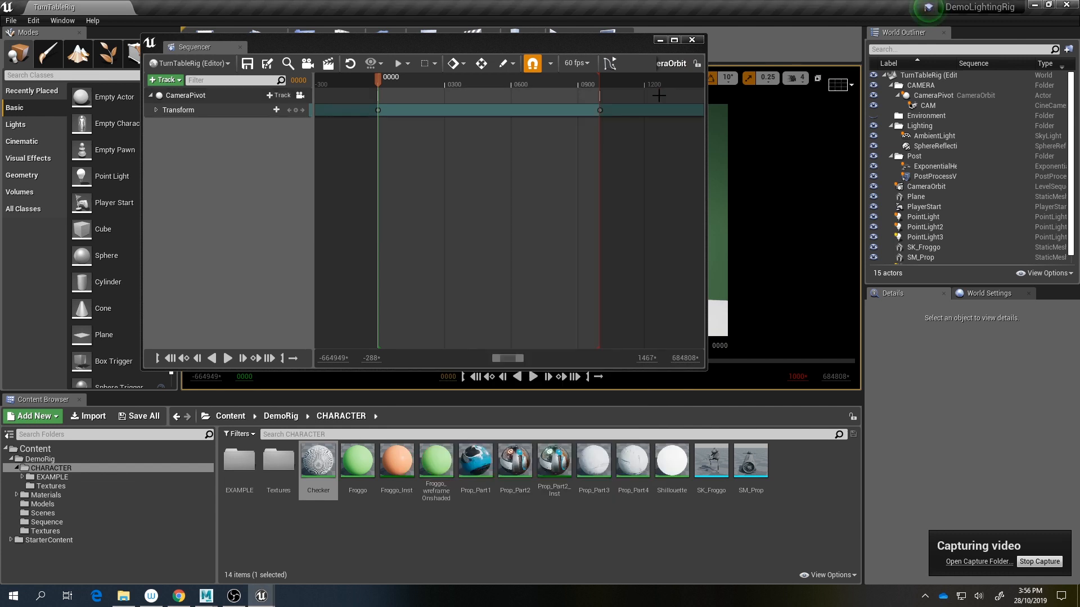
click(692, 40)
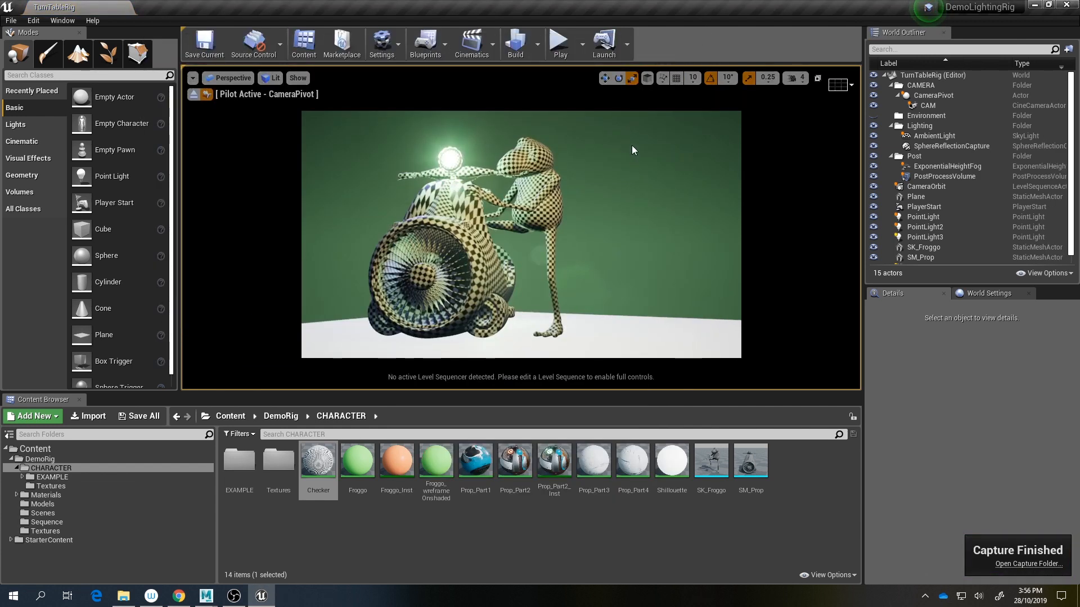
Step: Switch to File Explorer, go up to the Class2 renders folder, and launch Adobe Premiere Pro 2019
click(1035, 6)
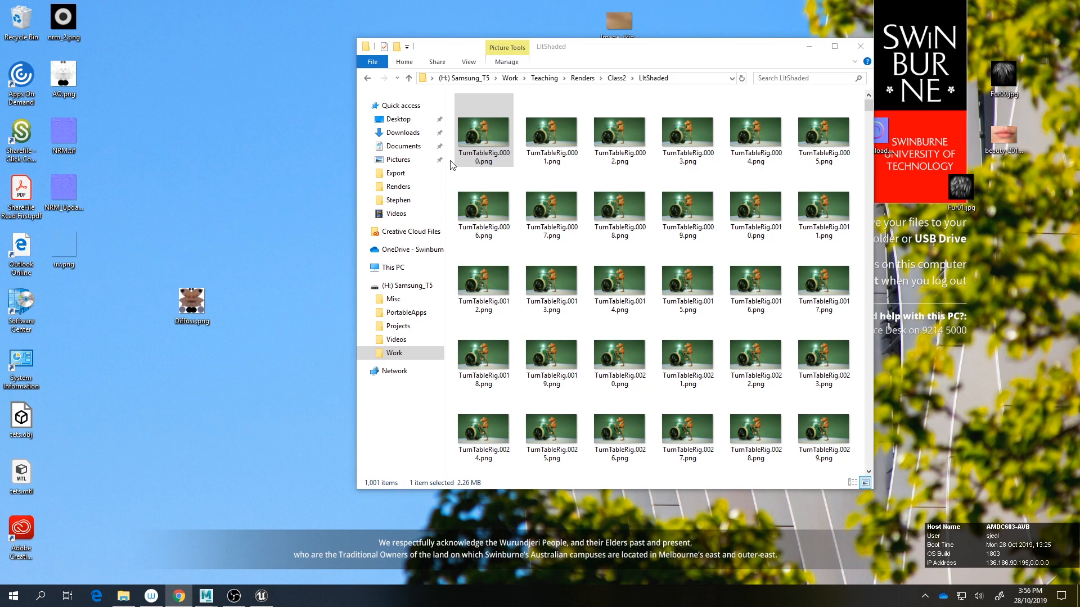
click(612, 78)
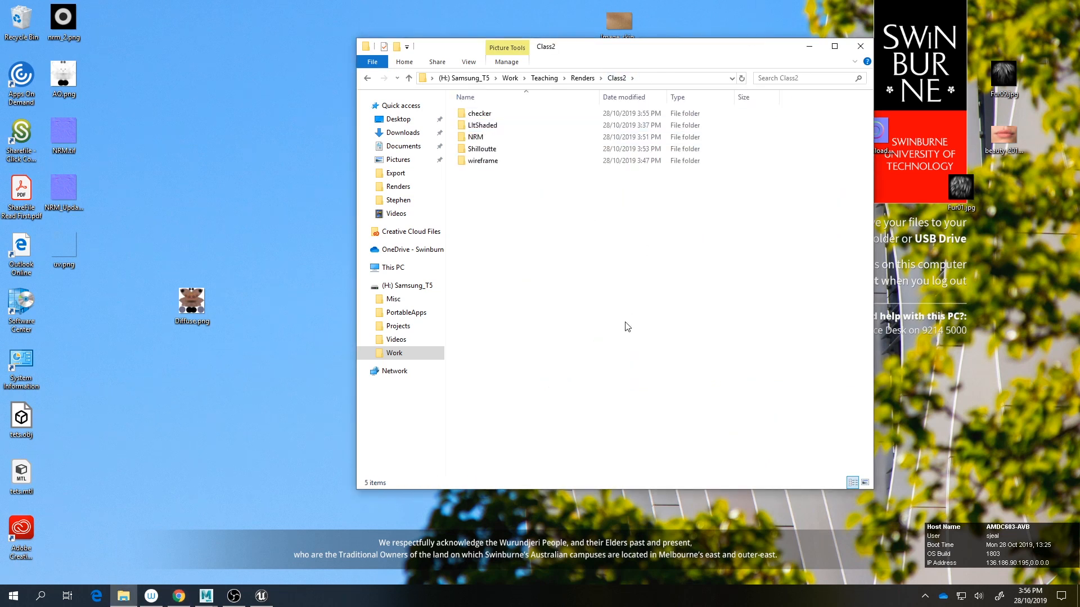
key(super)
text(pri)
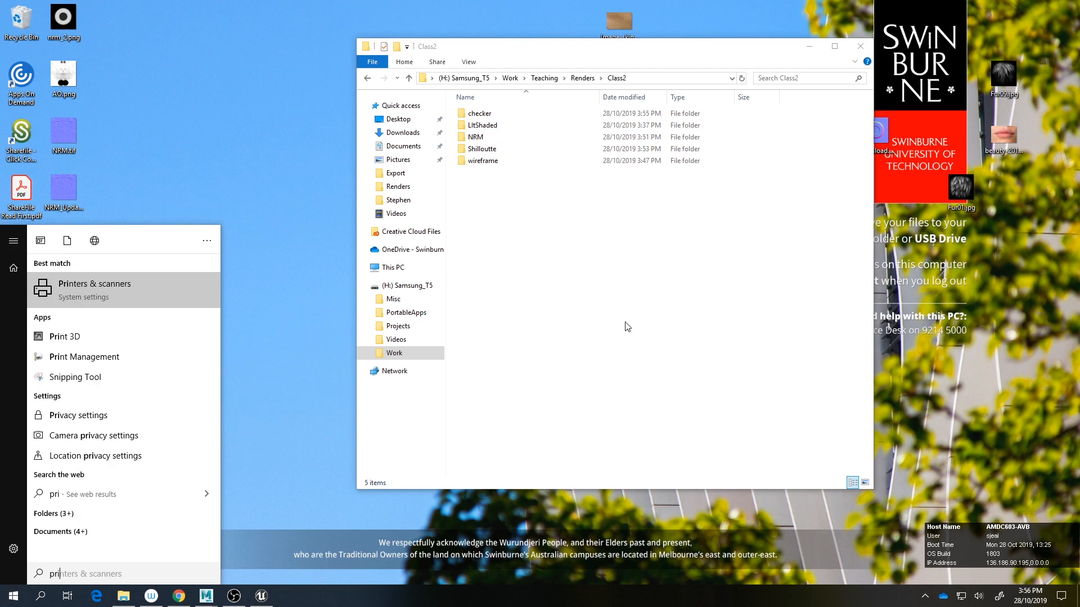
key(BackSpace)
key(BackSpace)
key(BackSpace)
text(prm)
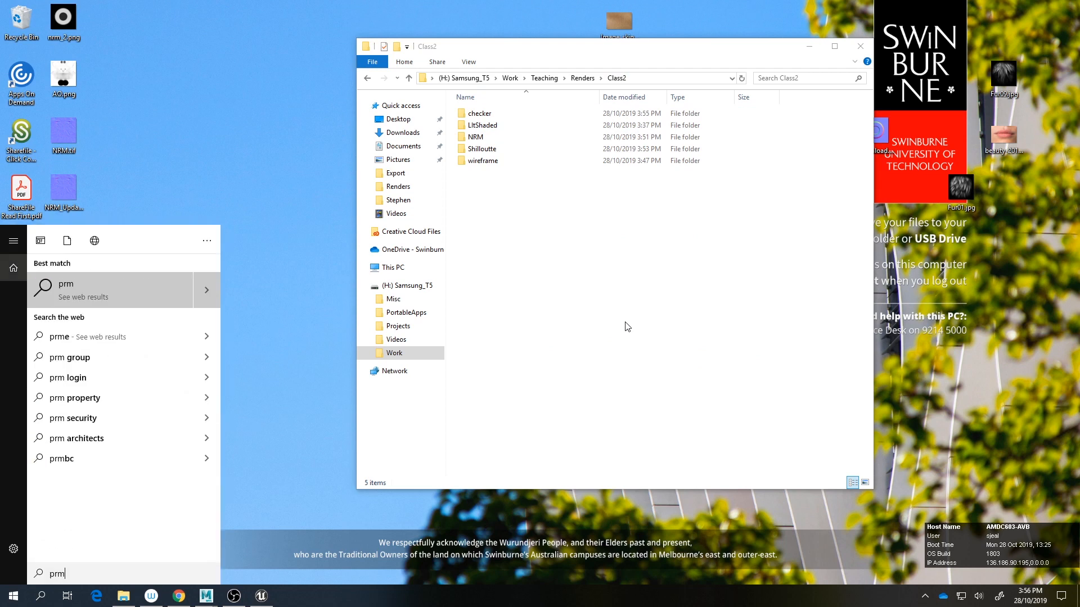
key(BackSpace)
key(Return)
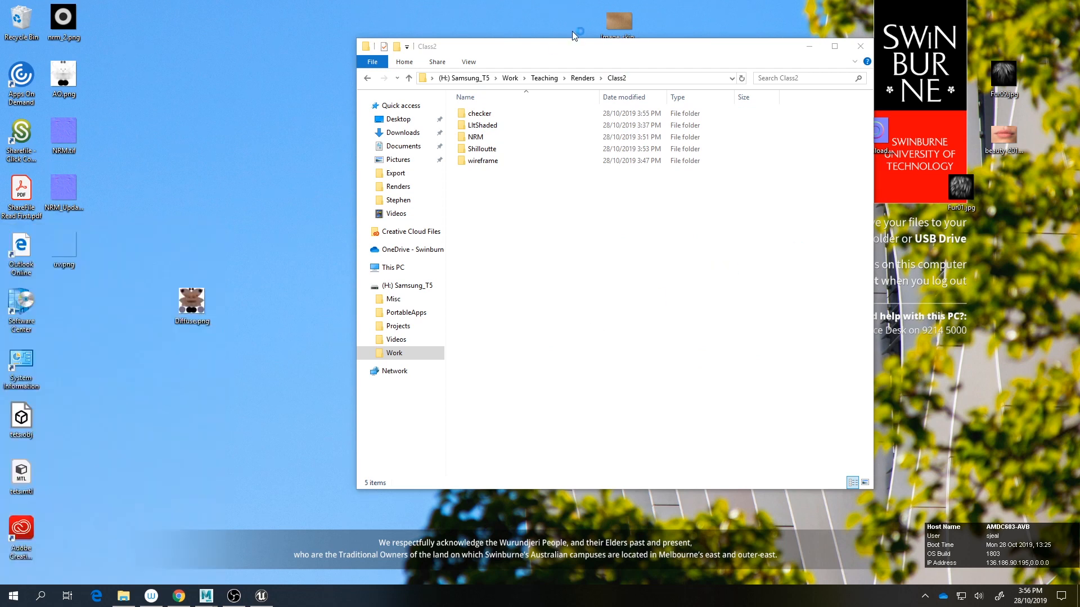
Step: Move the Class2 folder window aside, select its folder path, and switch to Adobe Premiere Pro
drag(578, 54, 766, 62)
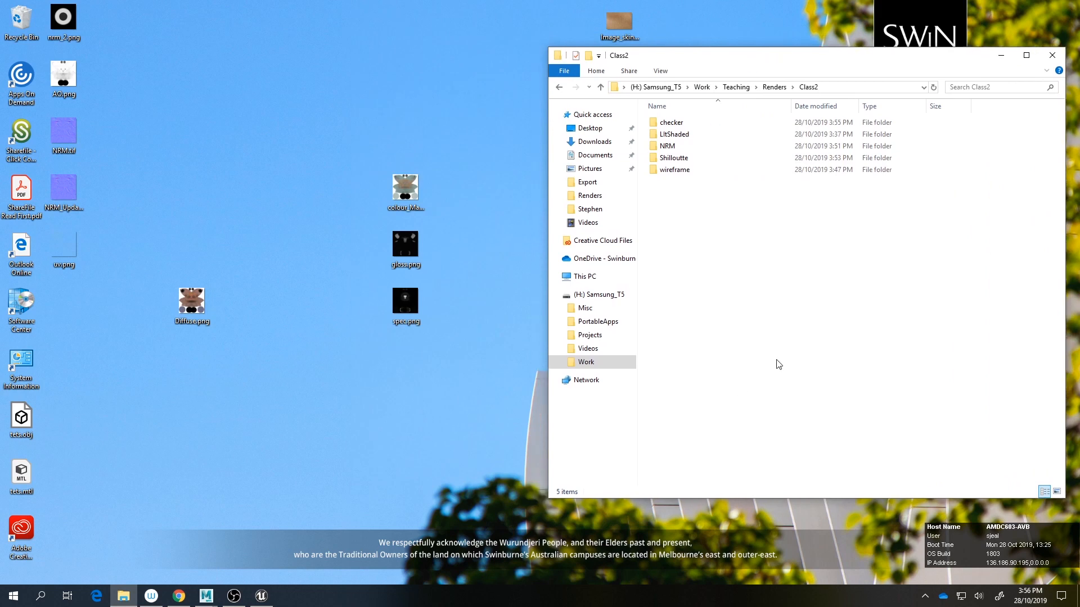
click(234, 596)
click(234, 596)
click(882, 88)
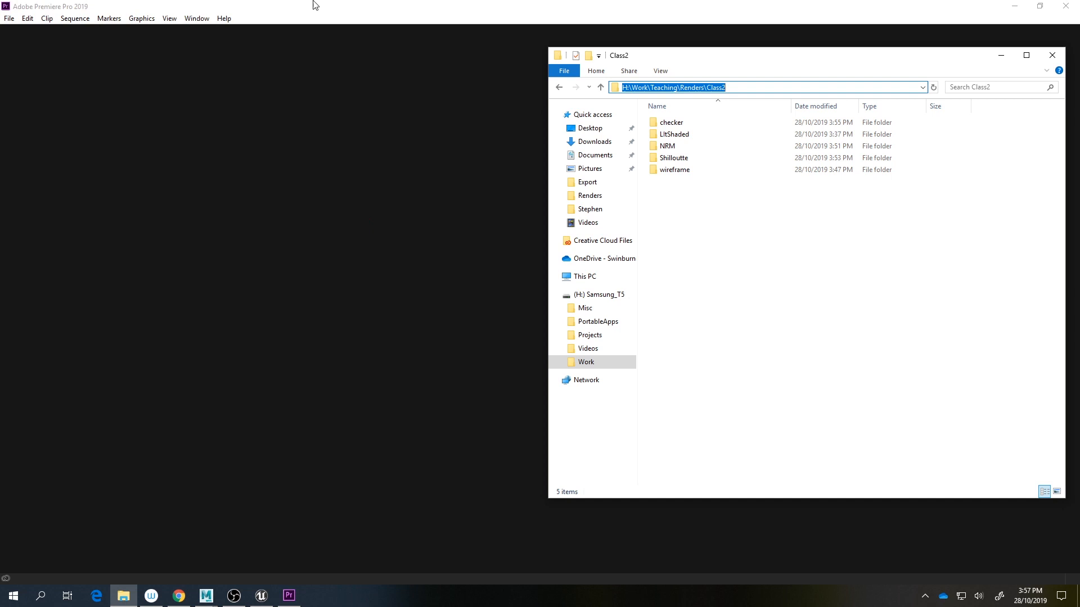
click(315, 5)
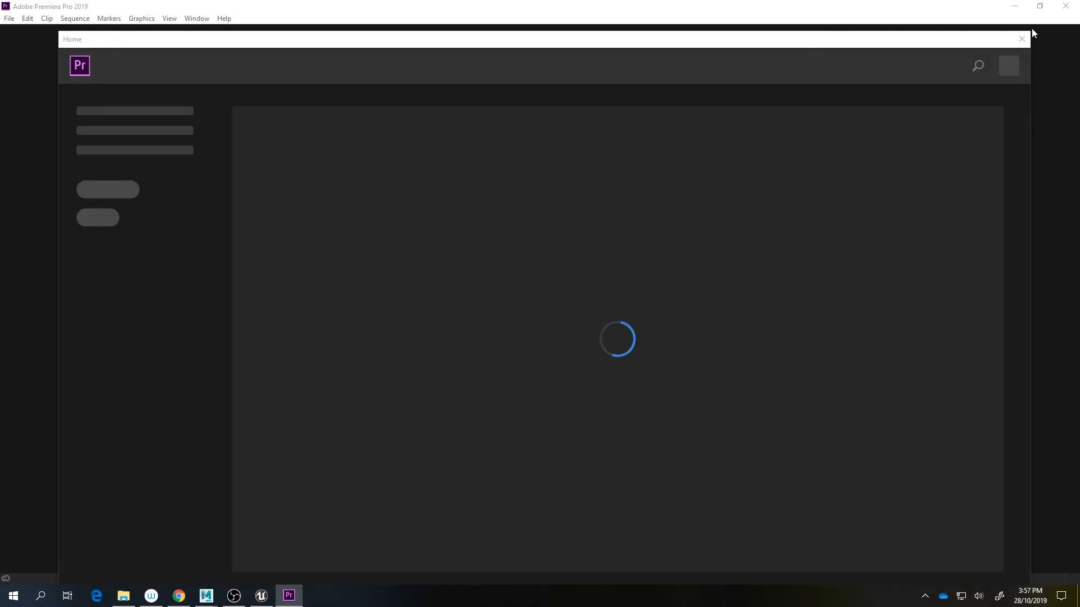
Step: Create a new project named Class2Turntable, stored in H:\Work\Teaching\Renders\Class2
click(1023, 41)
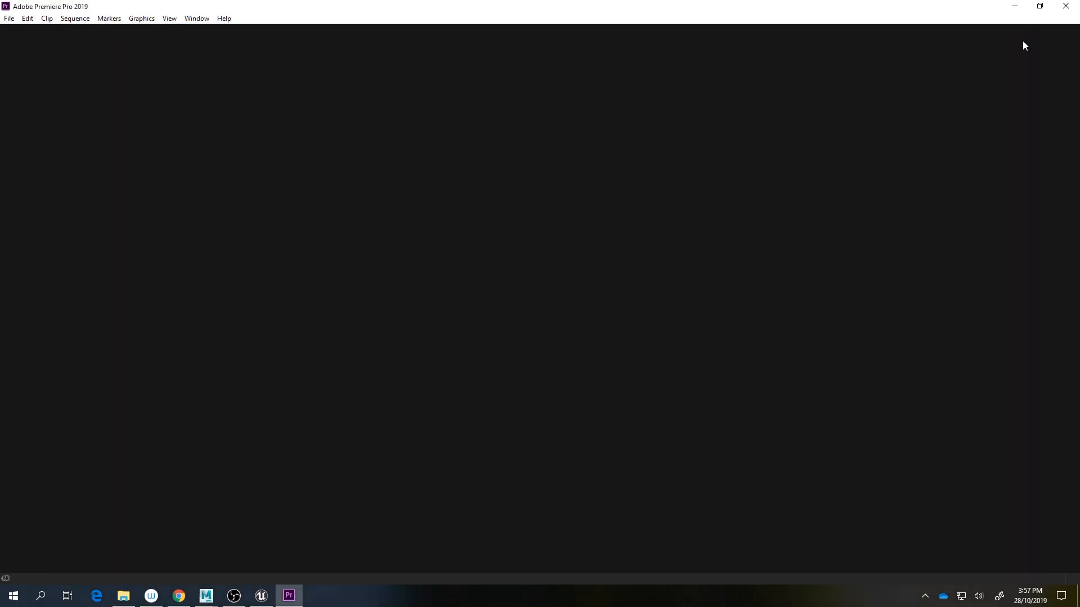
click(5, 18)
mouse_move(40, 32)
click(271, 31)
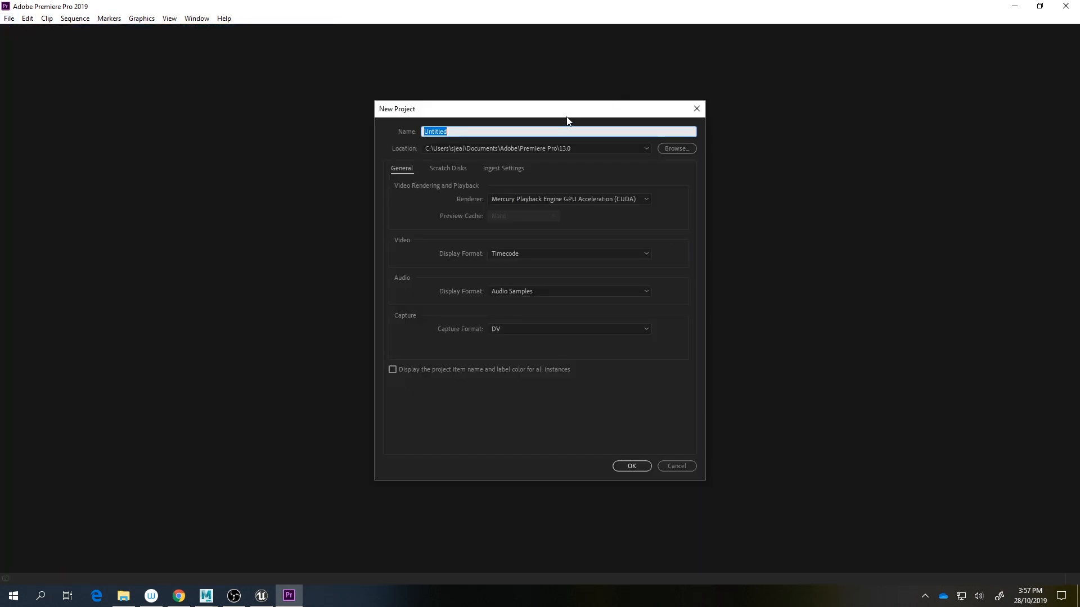
drag(567, 120, 636, 118)
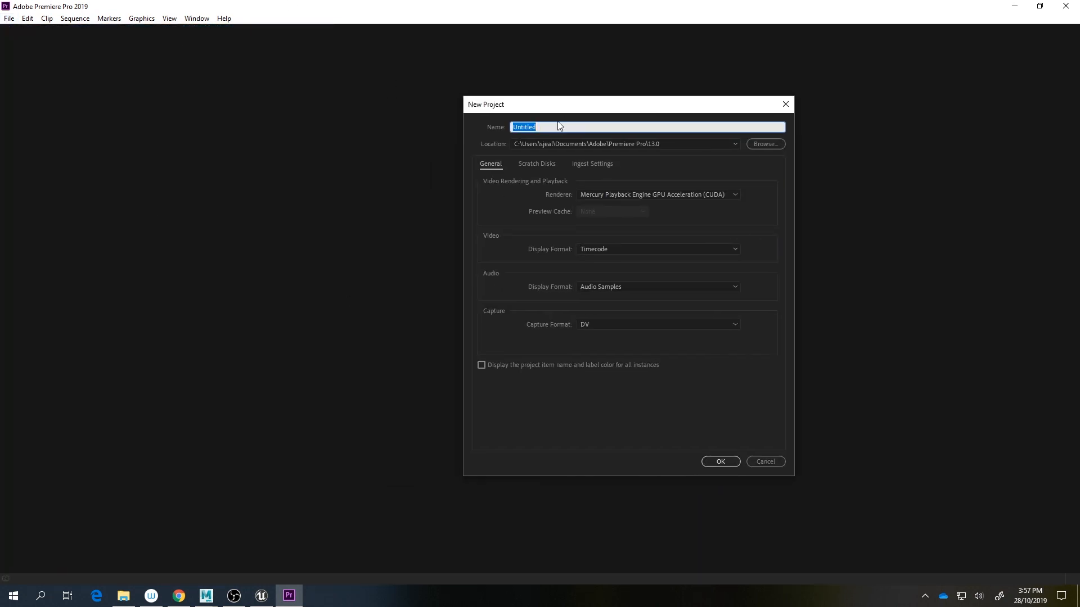
text(Class2Turntab)
click(767, 145)
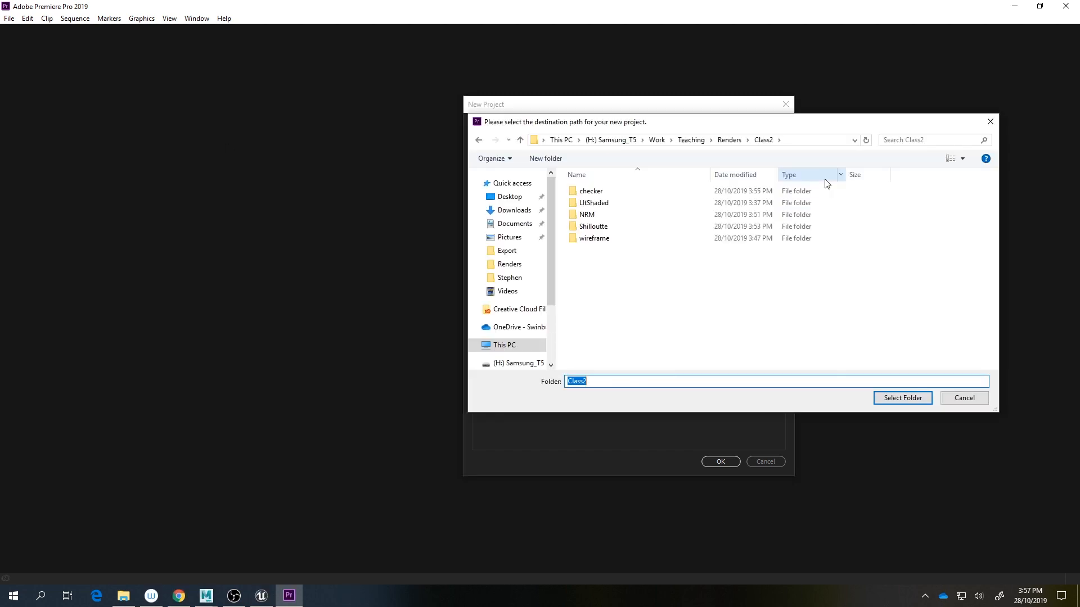
click(905, 397)
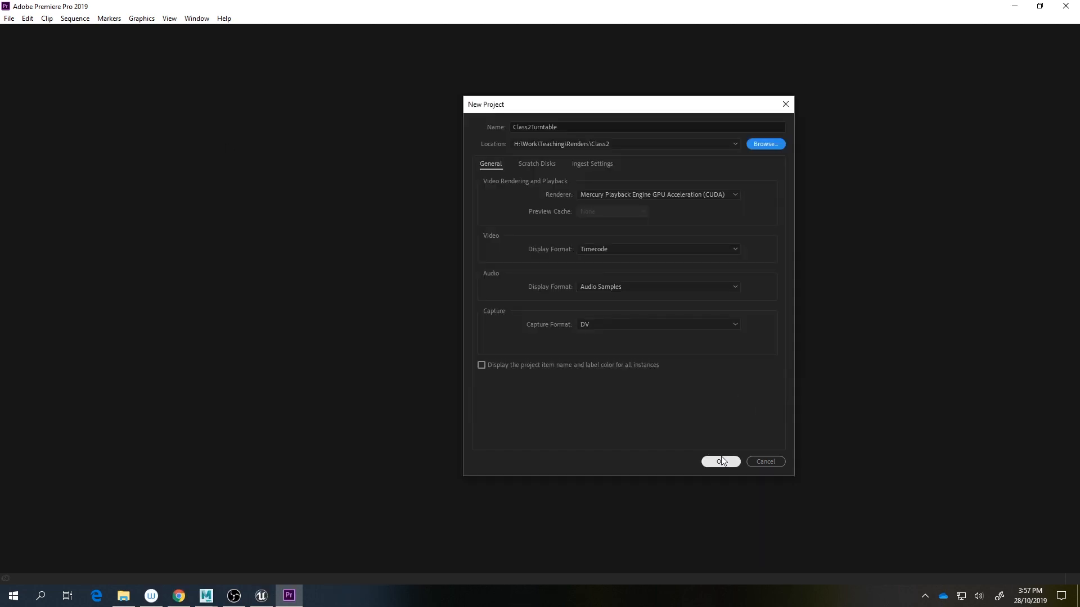
click(667, 326)
click(643, 340)
click(718, 461)
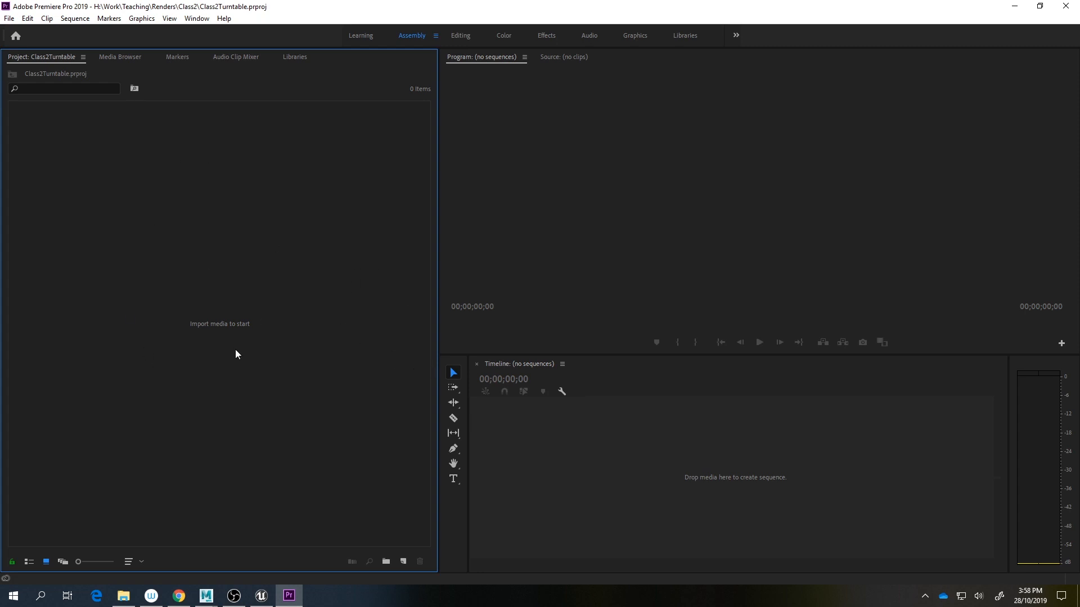
click(854, 228)
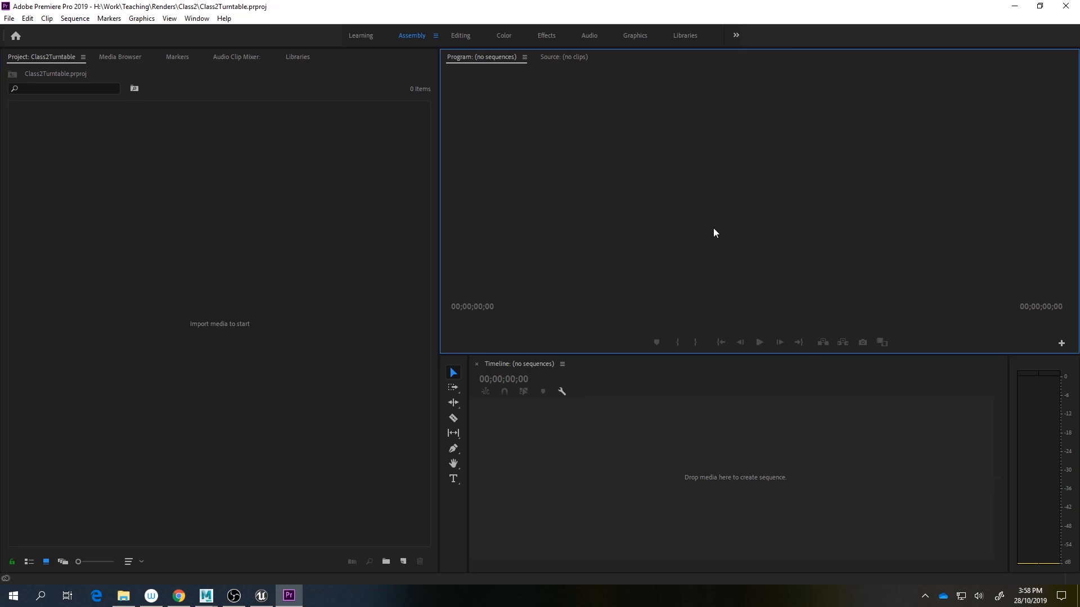
click(883, 466)
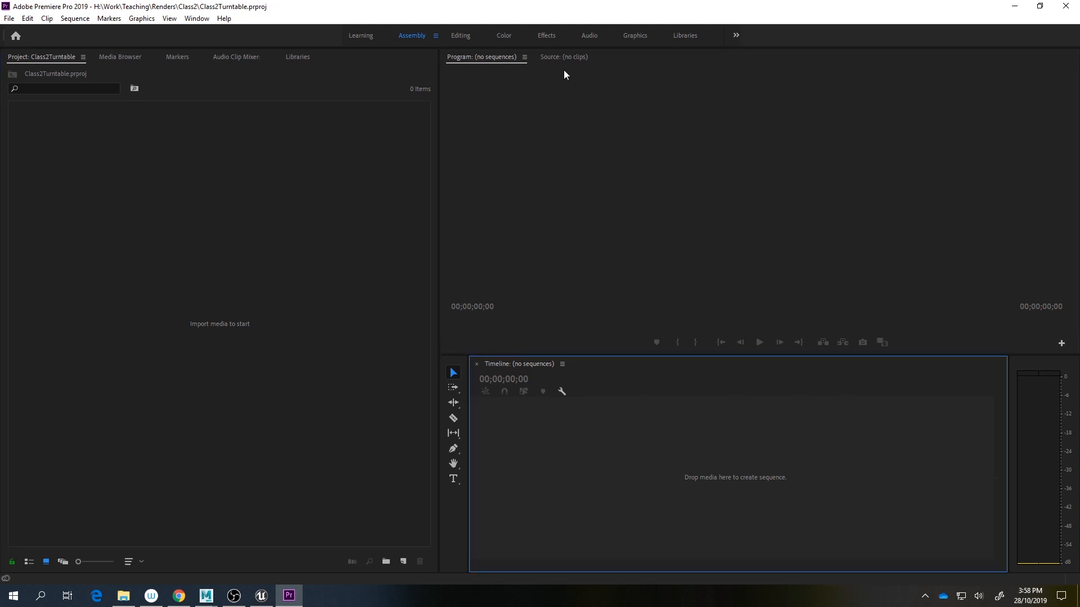
click(324, 354)
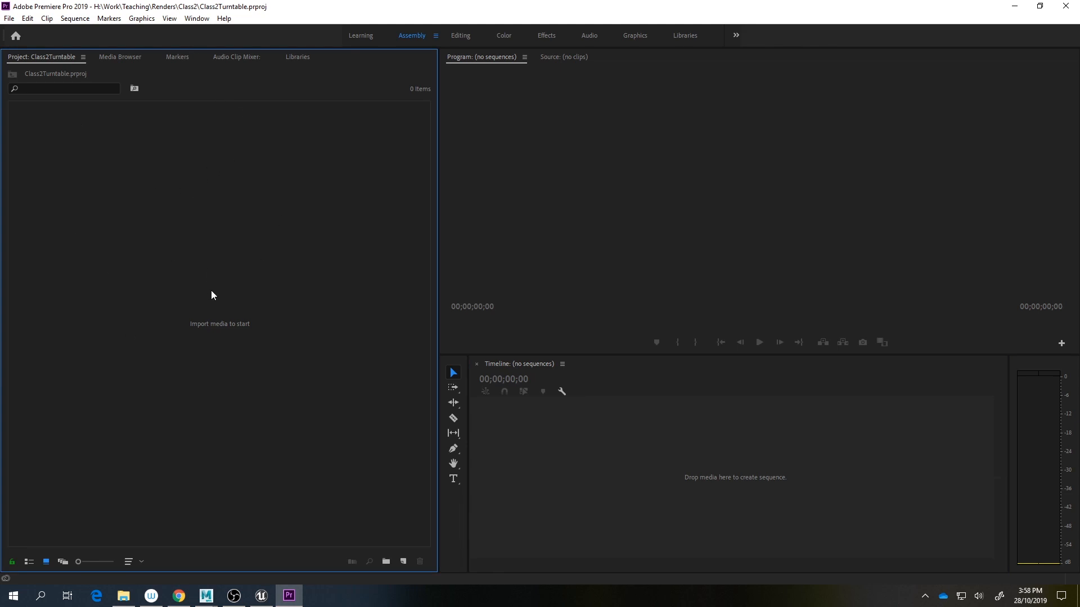
Step: Import the frames in the LItShaded folder as an image sequence, starting from TurnTableRig.0000.png
double_click(188, 267)
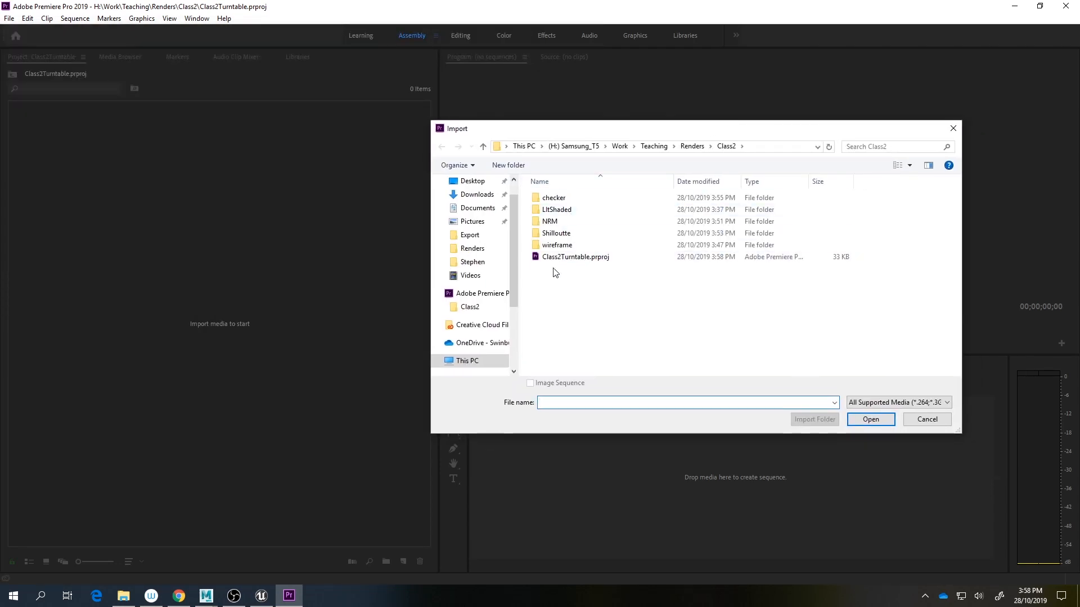
double_click(570, 214)
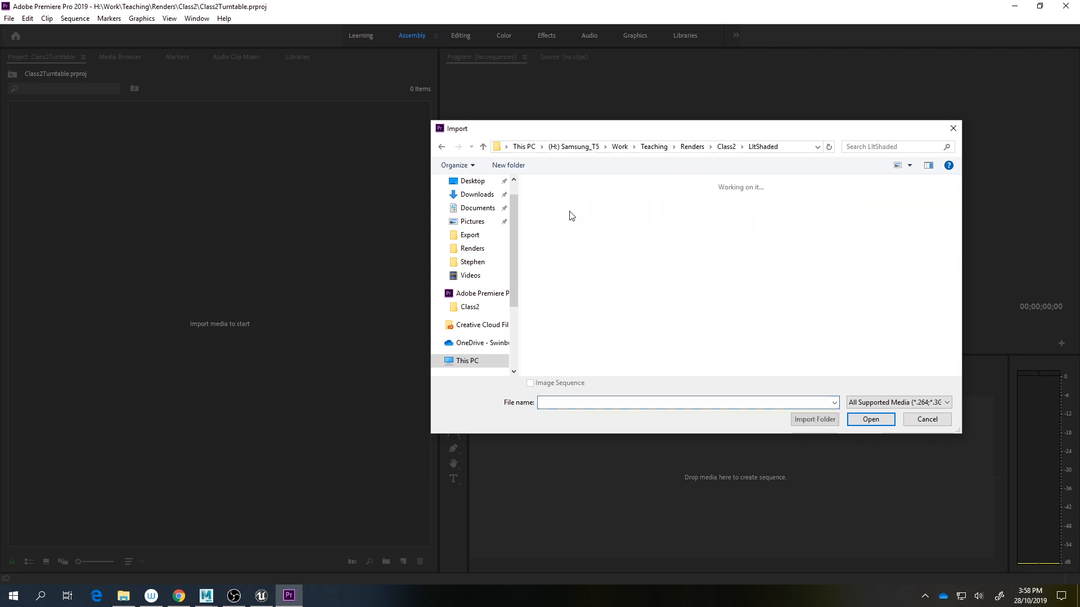
click(554, 191)
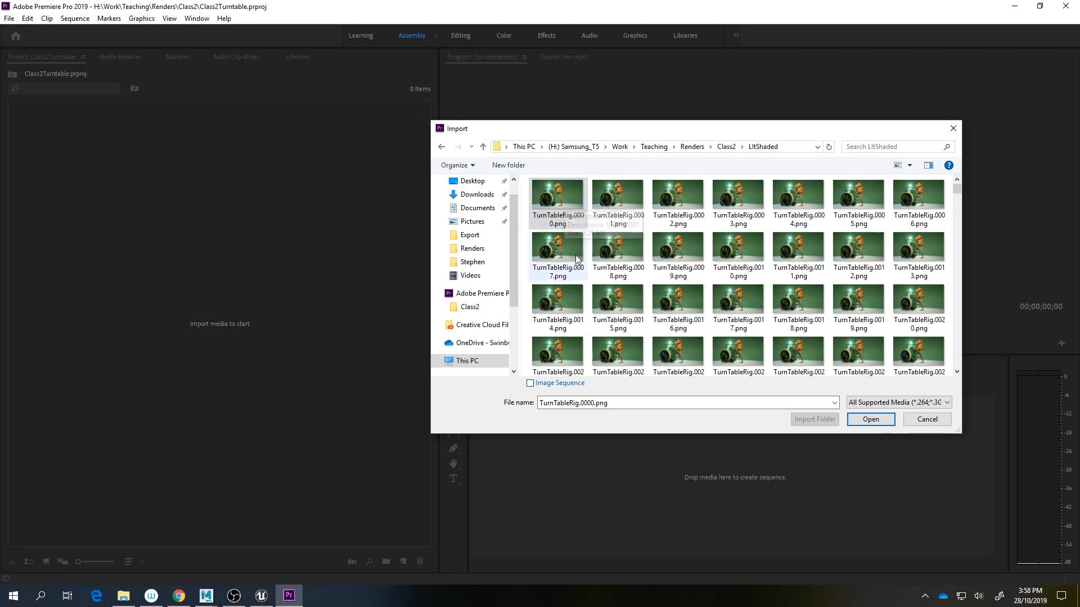
click(530, 384)
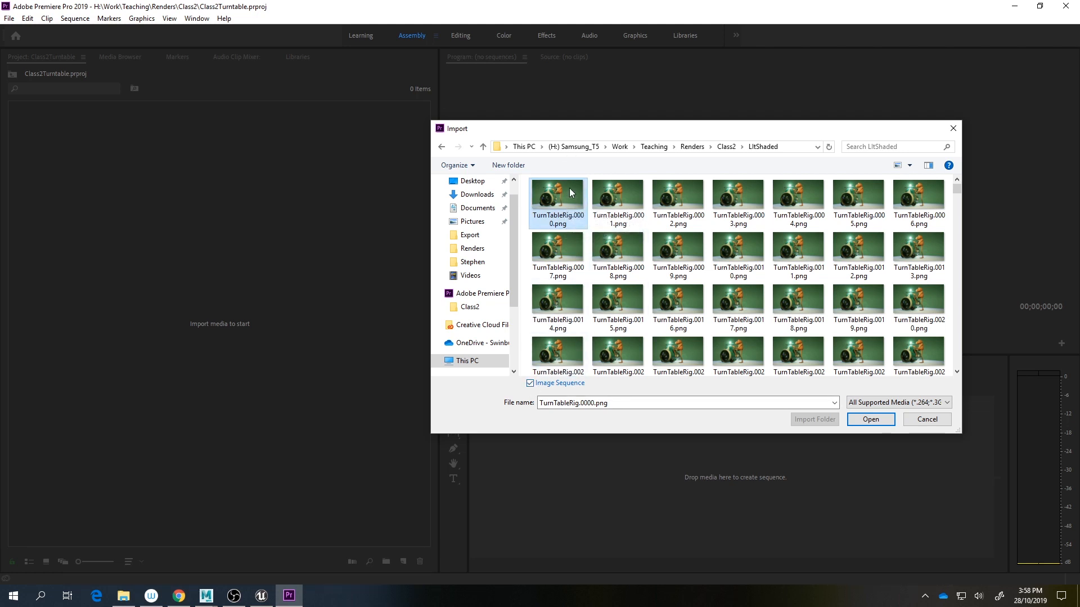
click(563, 214)
drag(956, 190, 957, 363)
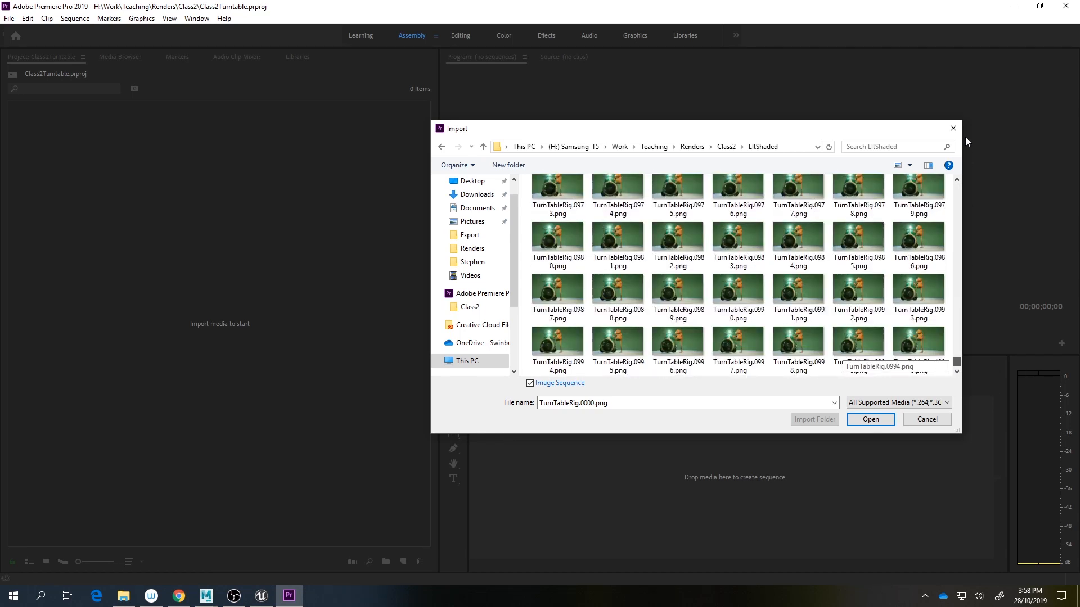
drag(956, 366, 957, 186)
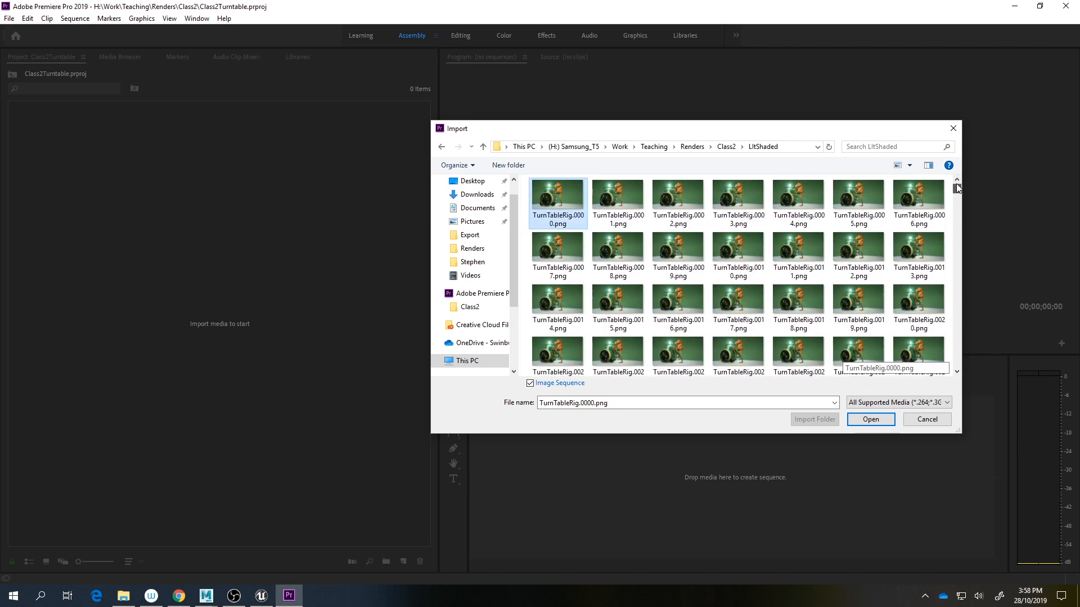
click(876, 424)
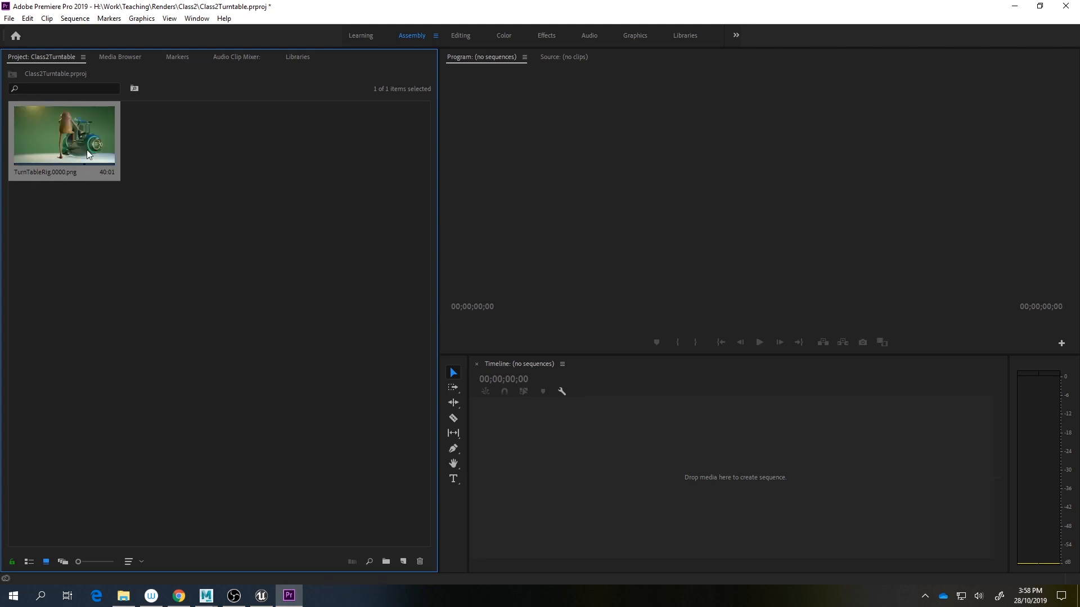
Step: Interpret the imported lit-shaded footage at an assumed frame rate of 60 fps
right_click(66, 147)
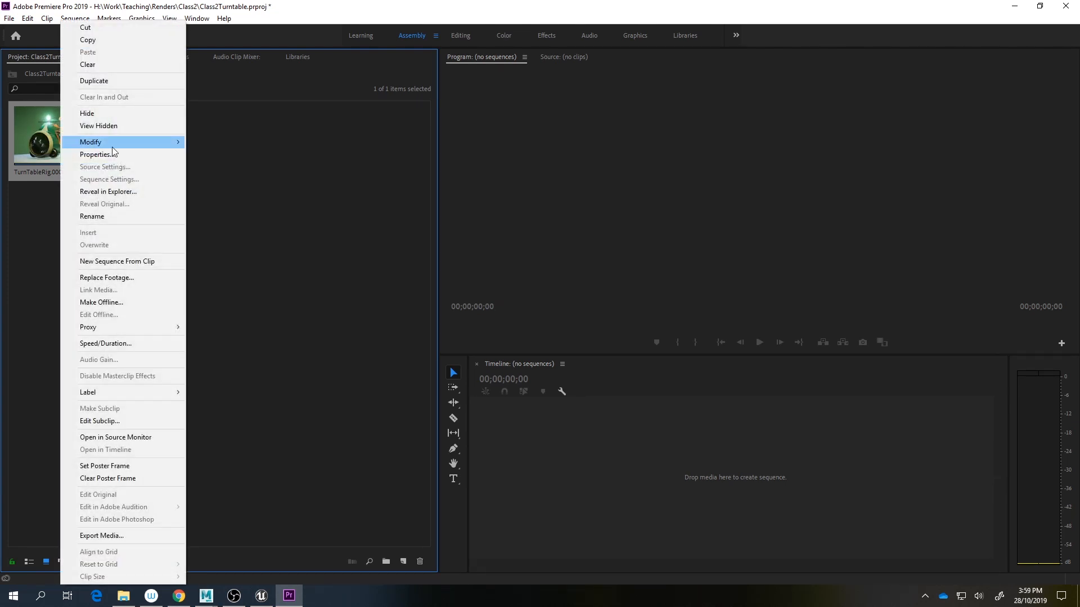
mouse_move(112, 142)
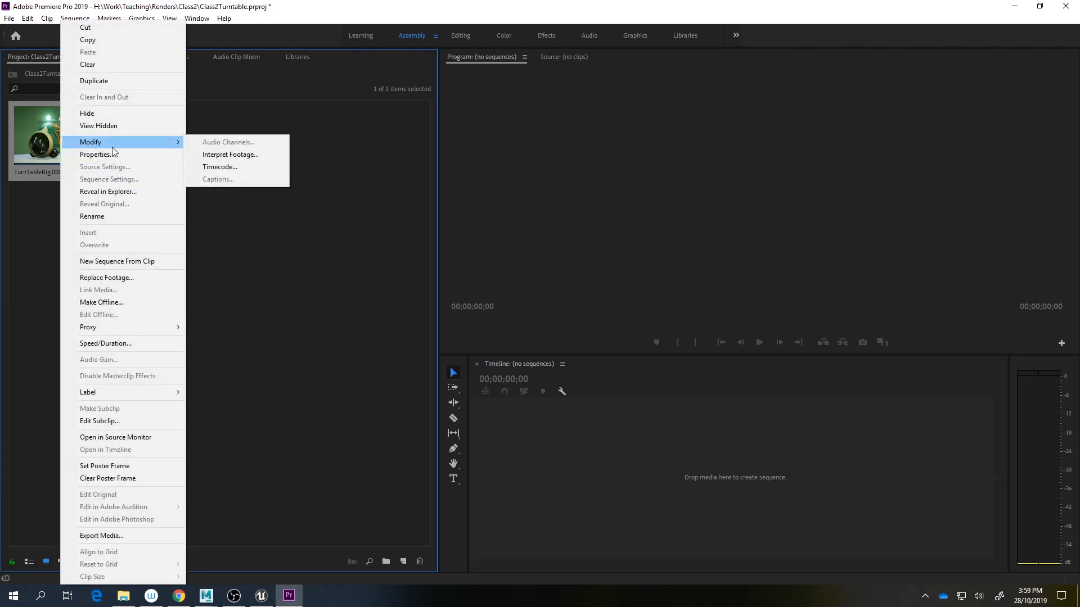
click(207, 159)
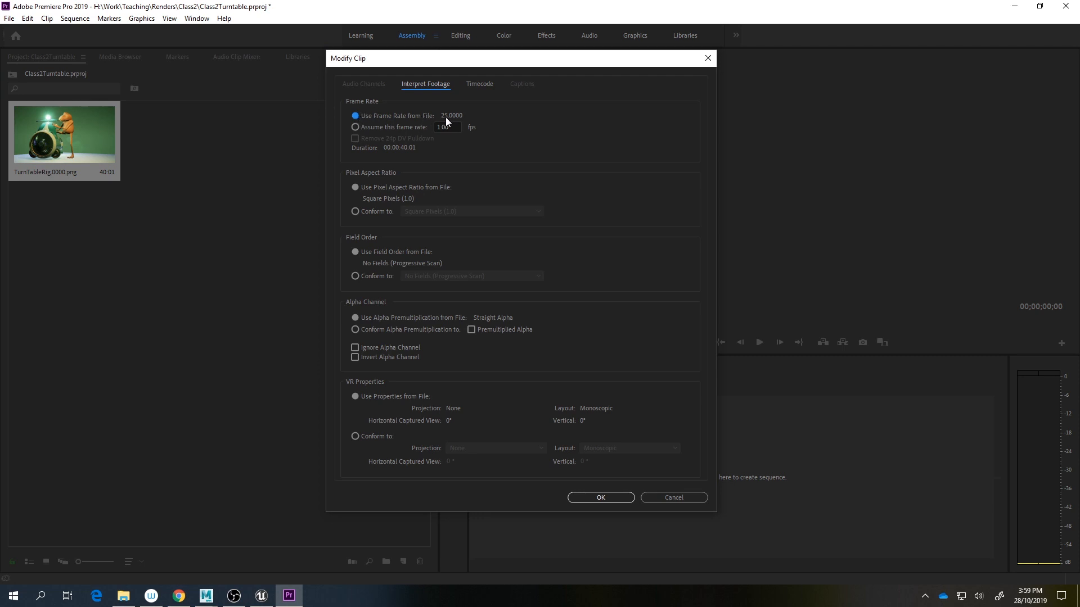
click(354, 127)
text(60)
click(609, 496)
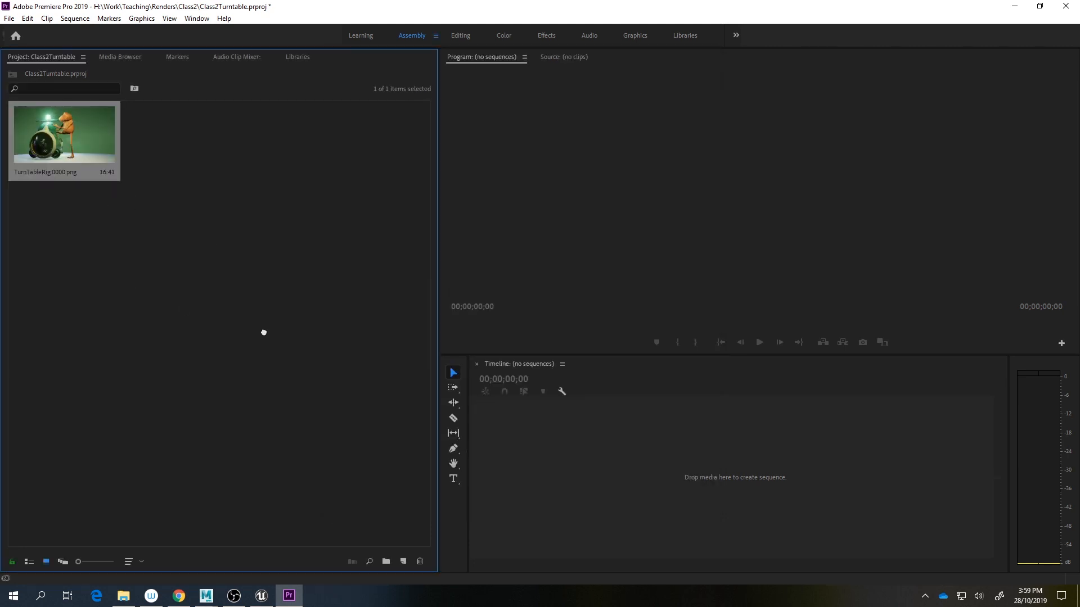
Step: Create a sequence from the lit-shaded clip on the empty timeline and preview it at Fit zoom around 00:00:10:12
drag(263, 332, 561, 460)
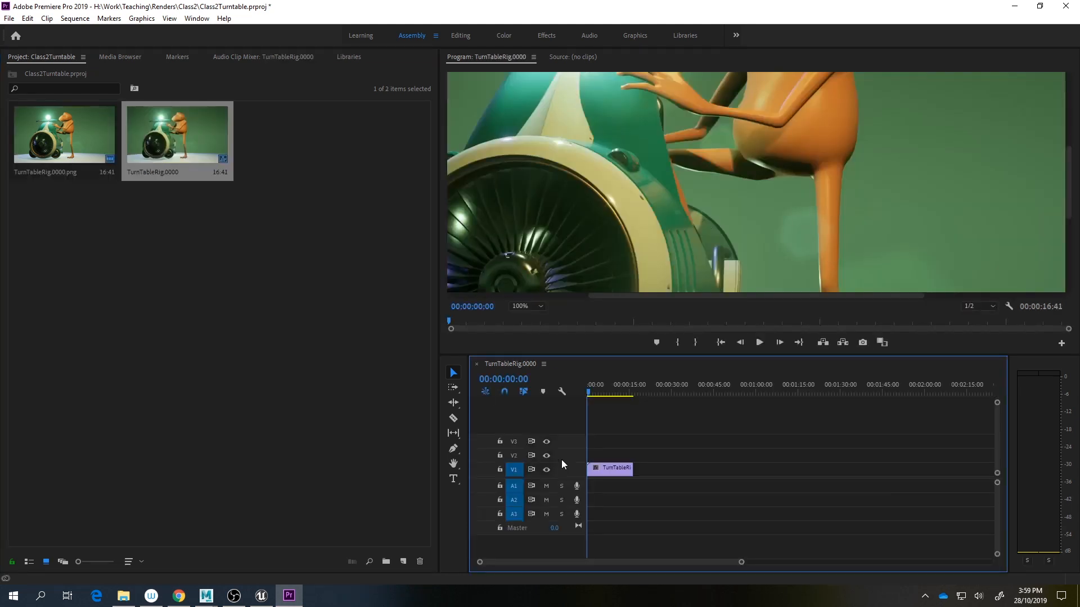
click(527, 306)
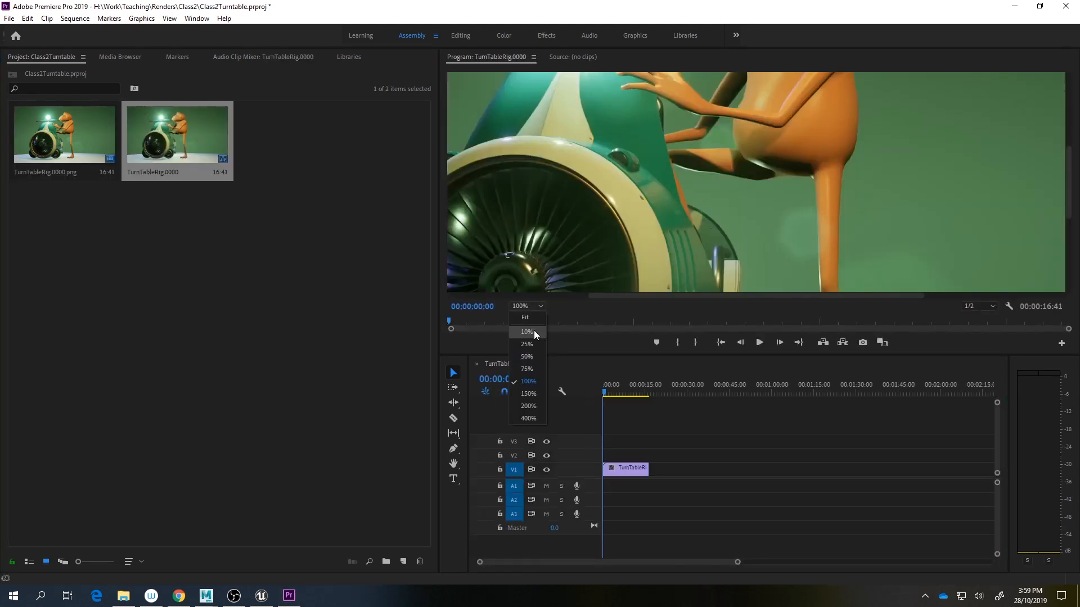
click(533, 327)
drag(619, 396, 632, 425)
alt+scroll(626, 483, up, 5)
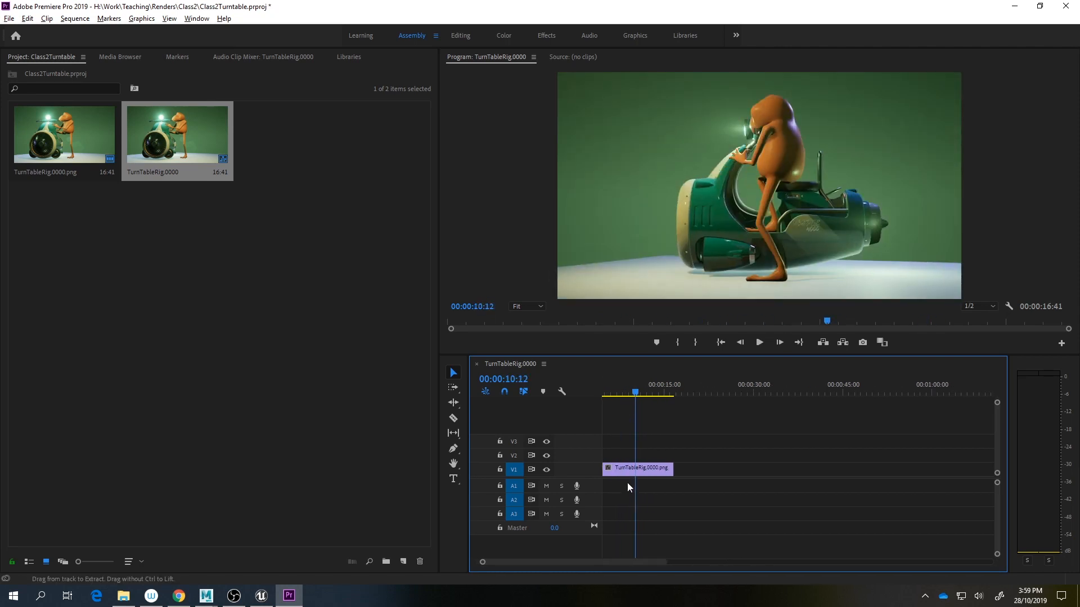
drag(597, 562, 555, 562)
alt+scroll(674, 511, down, 3)
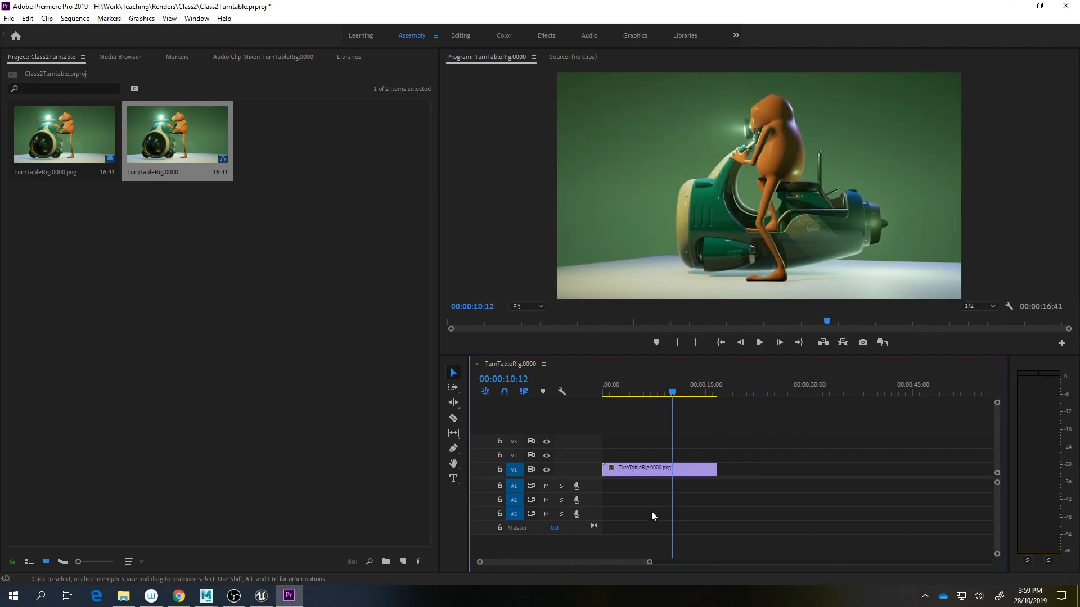
Step: Import the frames in the NRM folder as an image sequence, starting from TurnTableRig.0000.png
double_click(352, 374)
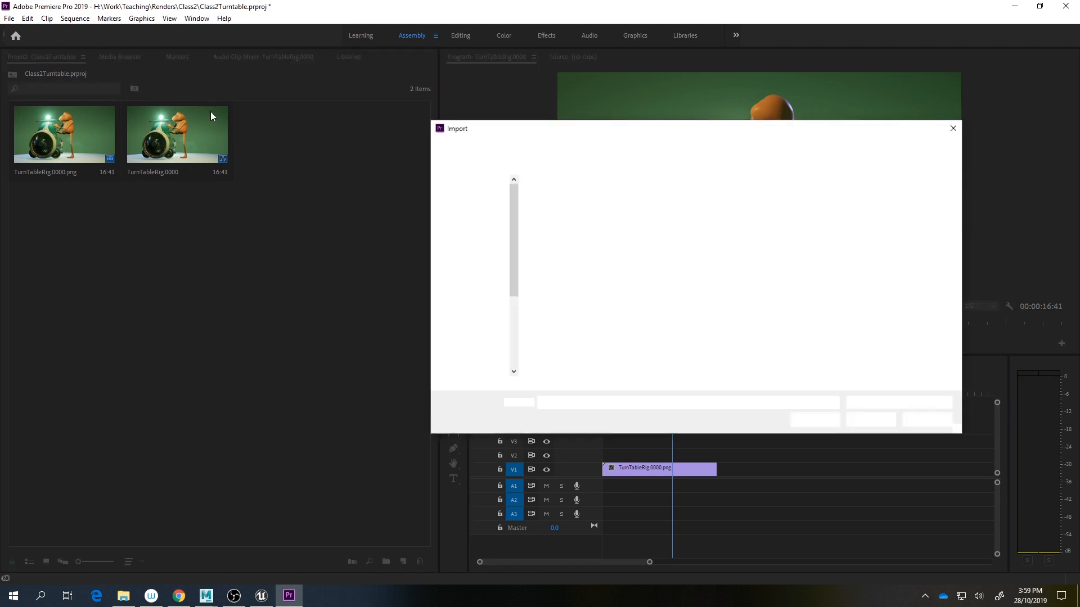
click(729, 148)
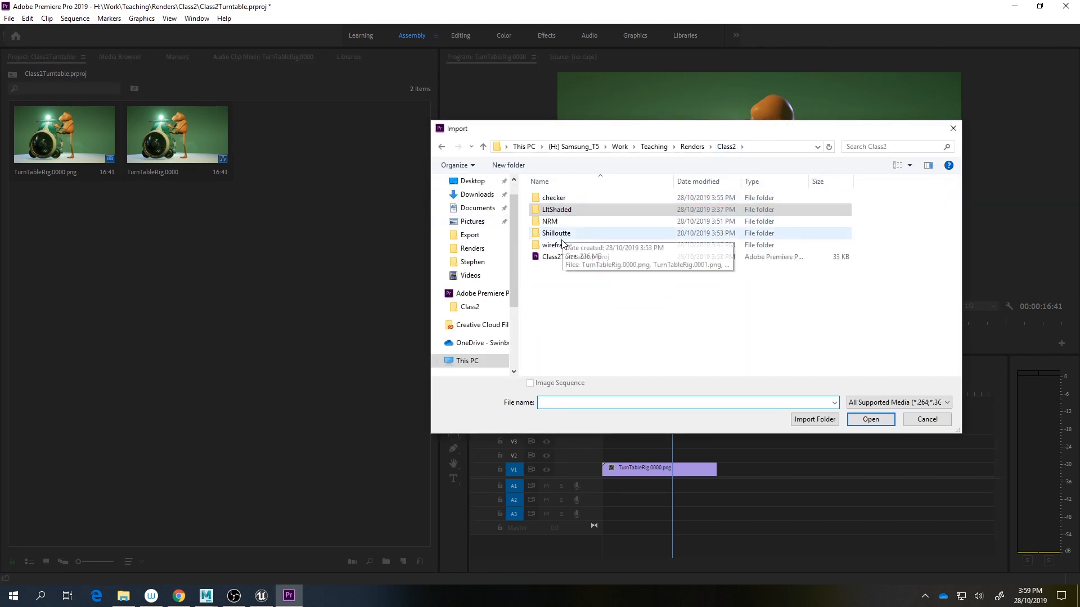
double_click(550, 221)
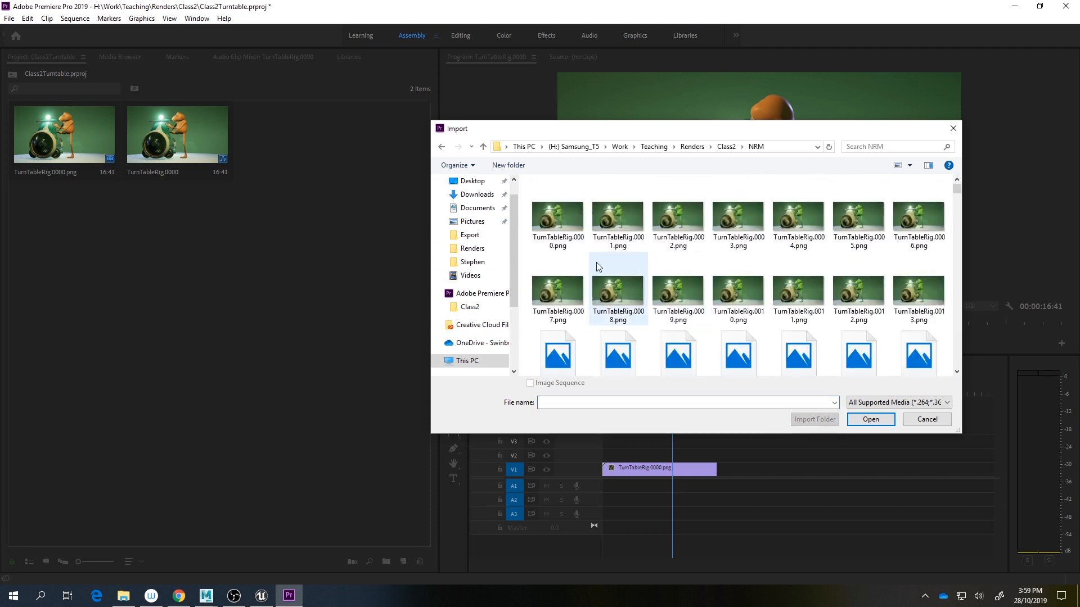
click(557, 200)
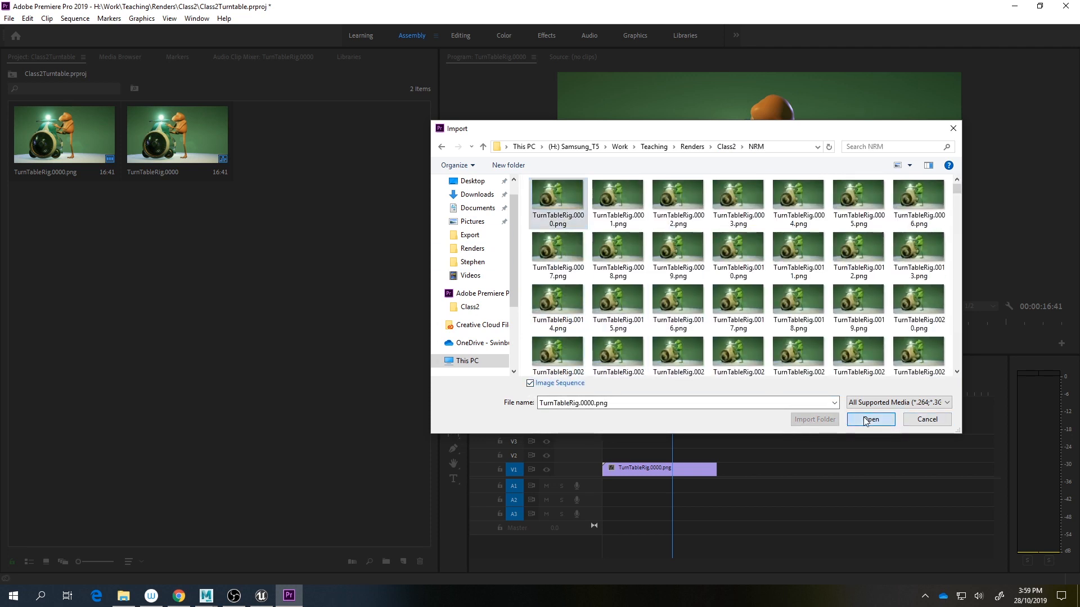
click(870, 419)
Step: Interpret the NRM footage at an assumed frame rate of 60 fps
right_click(327, 145)
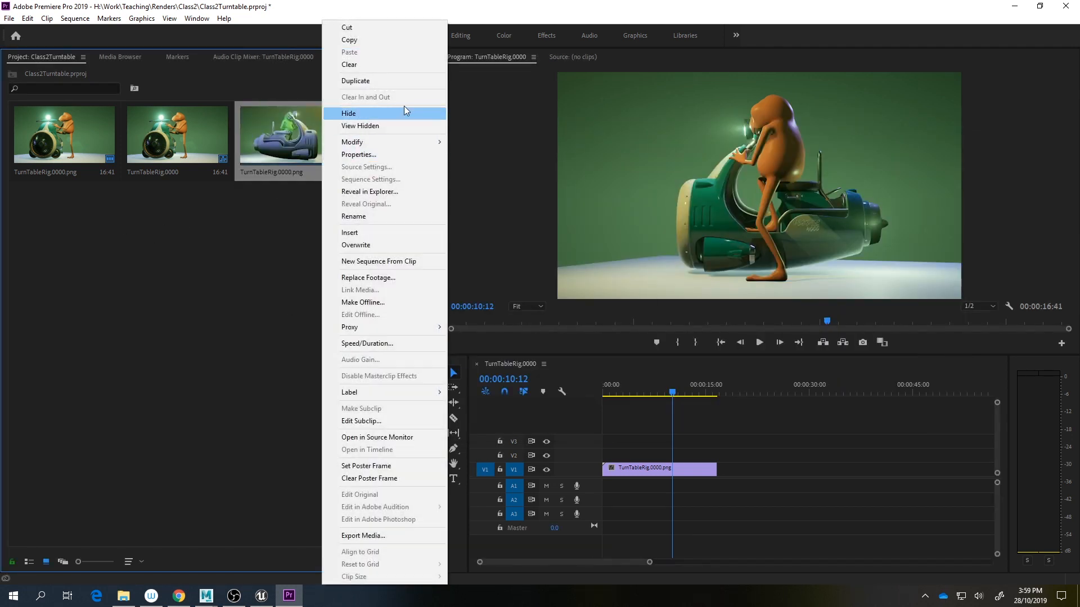
mouse_move(405, 142)
click(484, 149)
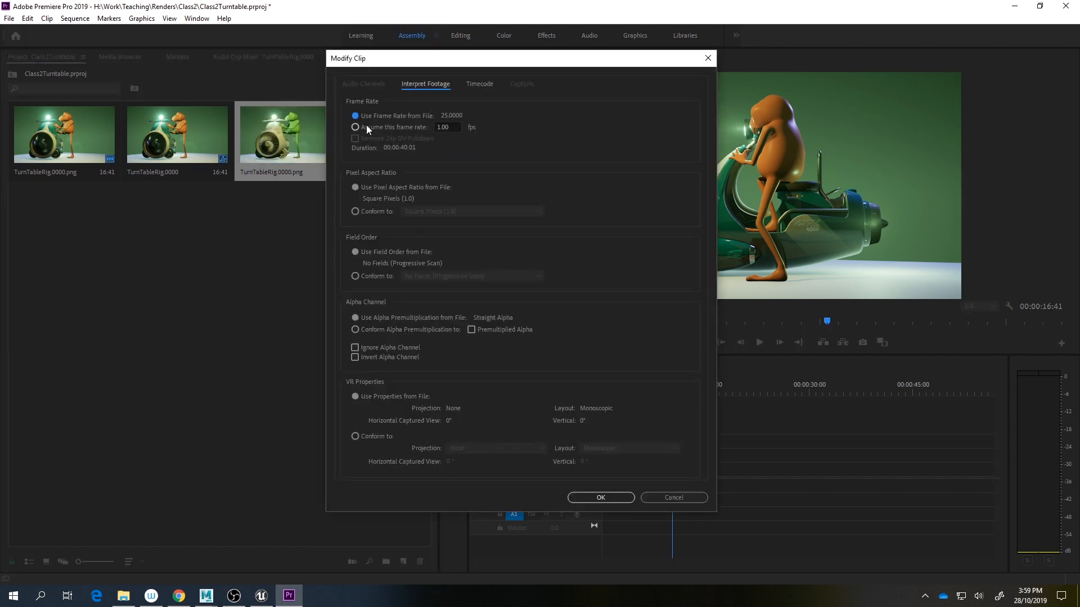
key(Return)
click(291, 330)
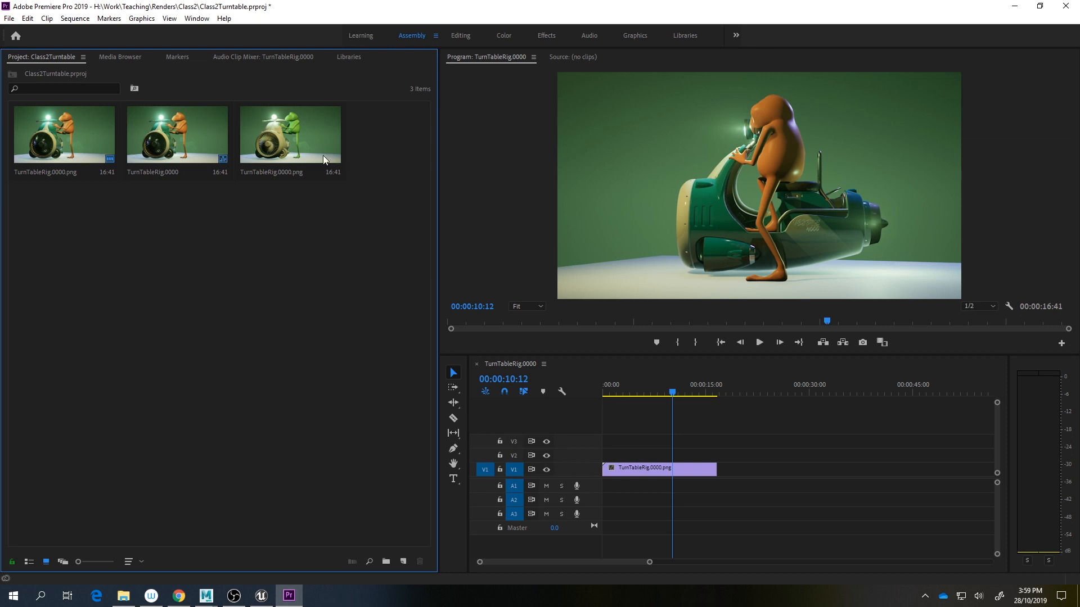
Step: Add the NRM clip to track V1 directly after the lit-shaded clip and preview it around 00:00:18:46
drag(288, 150, 720, 476)
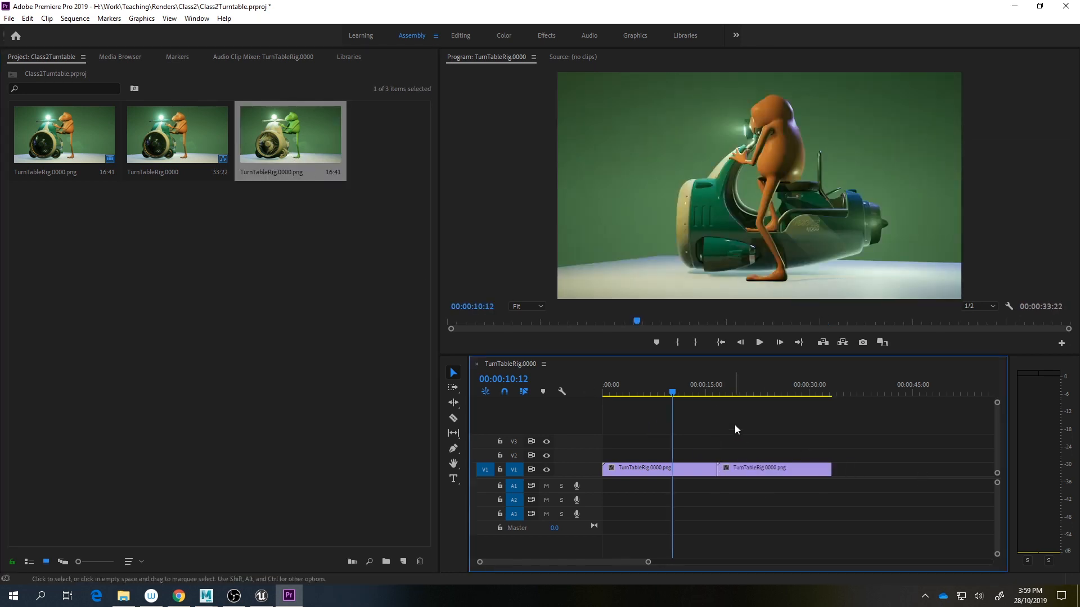
drag(682, 396, 734, 406)
key(Left)
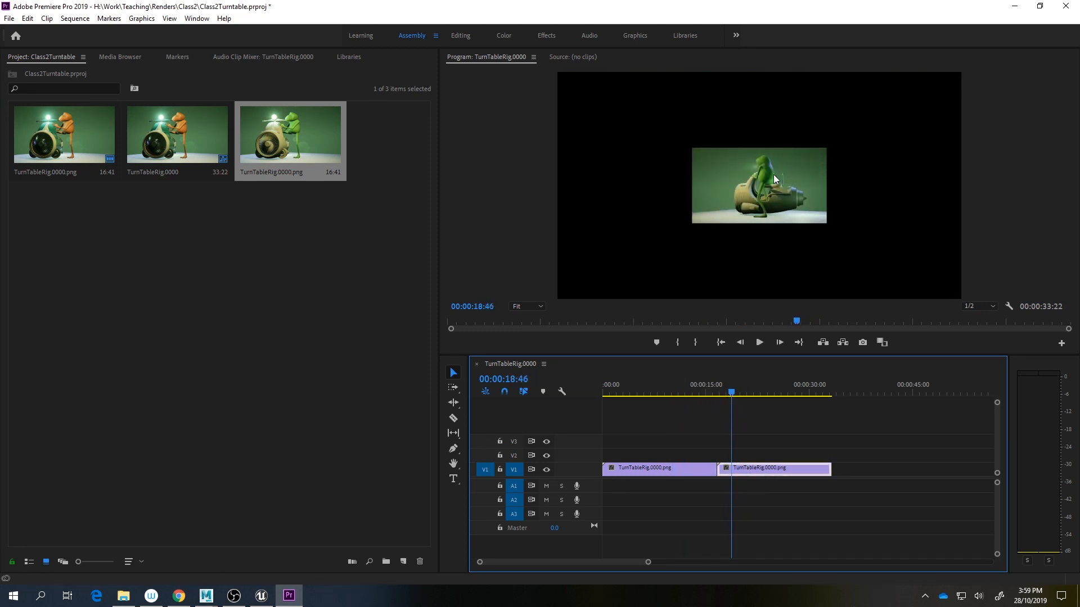
Step: Switch to the Editing workspace and show the effect controls for the NRM clip
double_click(771, 470)
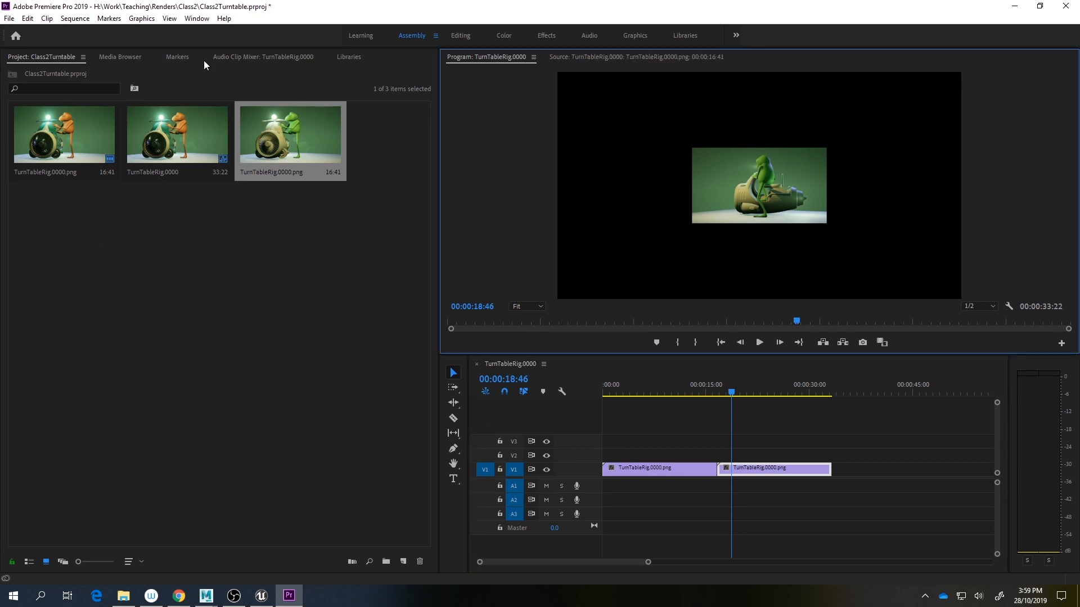
click(458, 35)
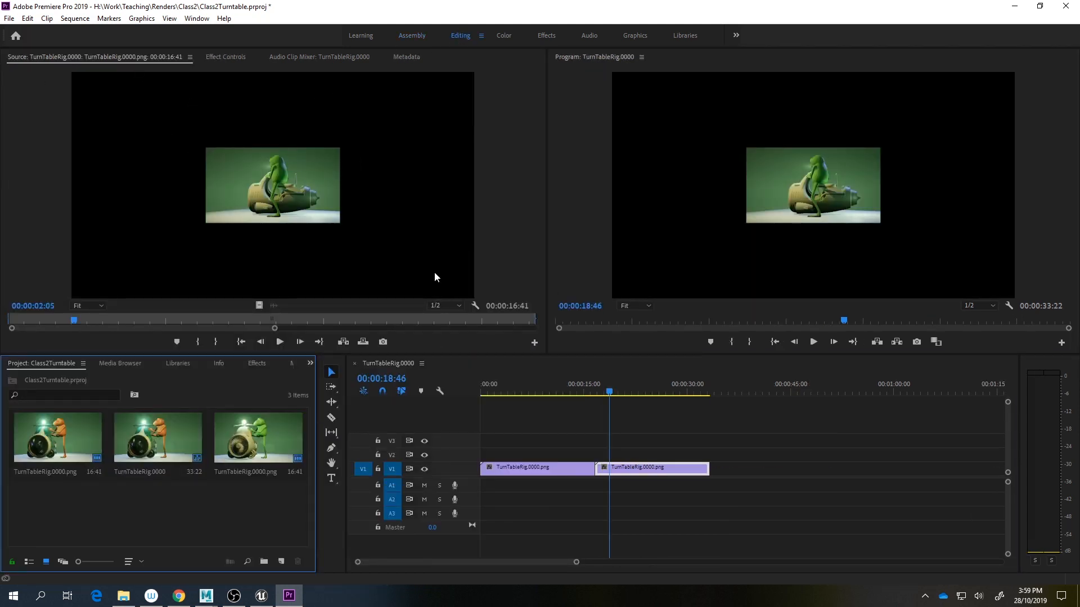
click(410, 35)
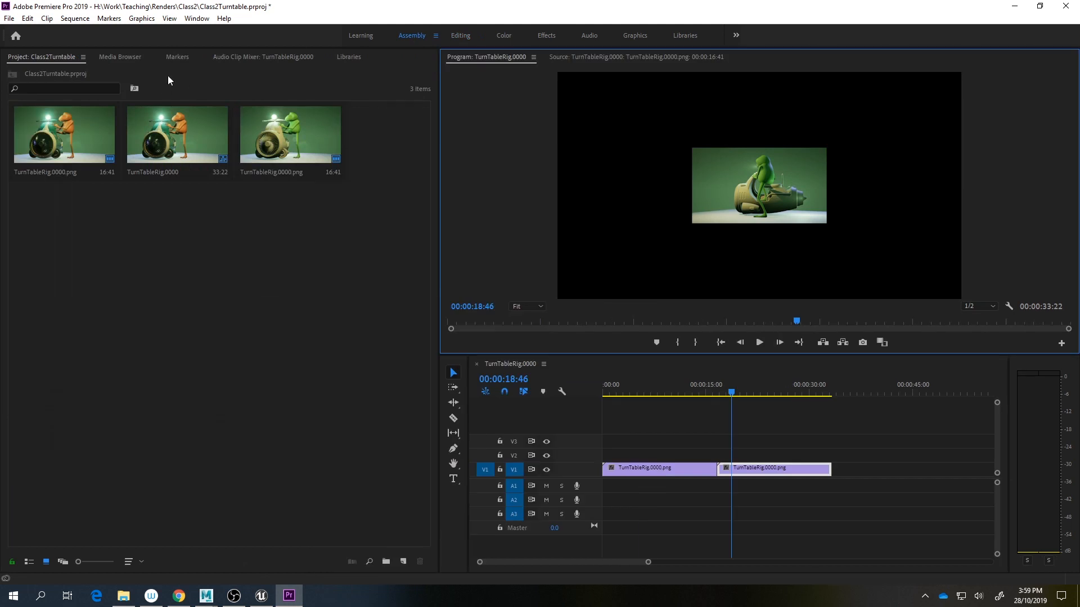
click(456, 36)
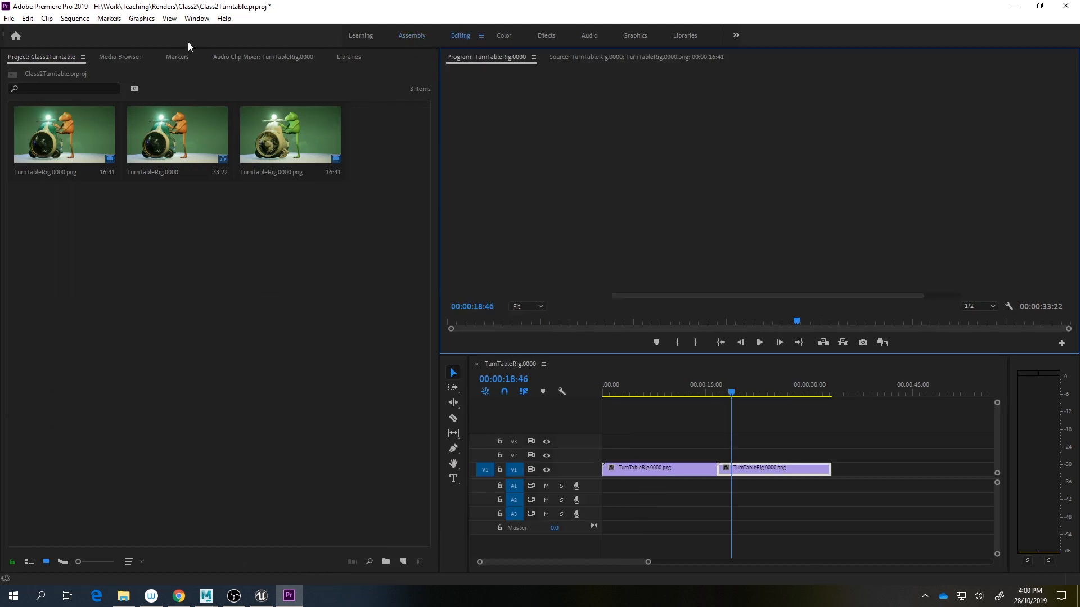
click(221, 59)
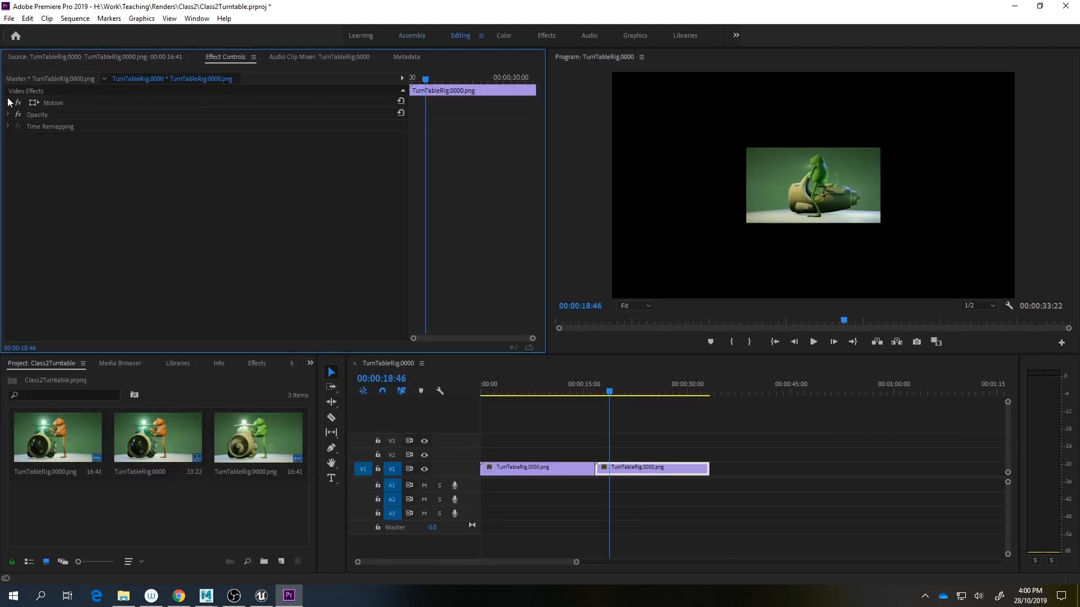
Step: Set the NRM clip's Scale to 300 so it fills the frame
click(9, 103)
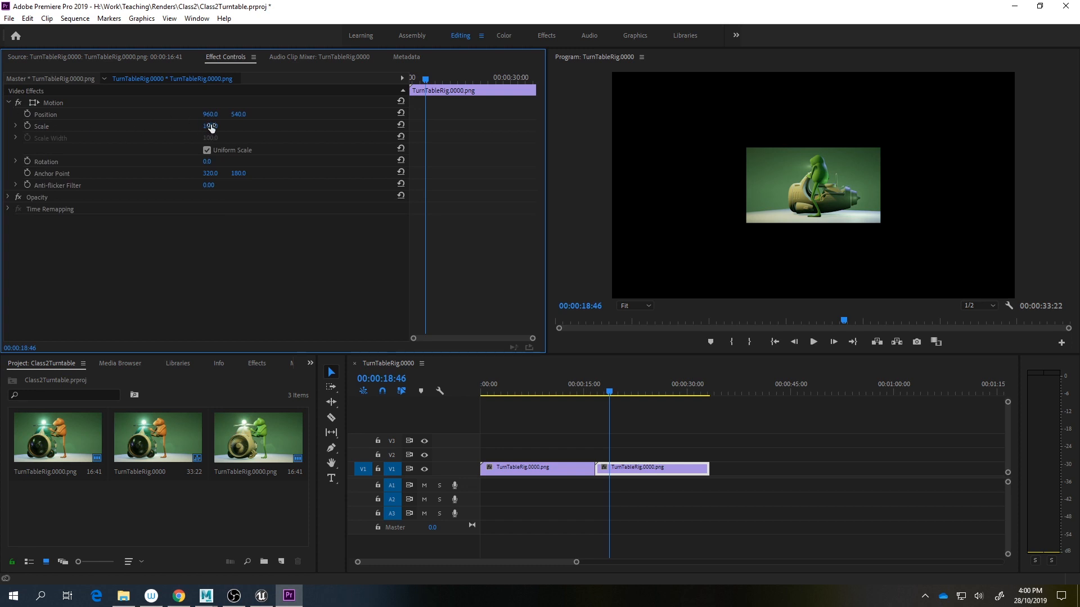
text(4)
key(Return)
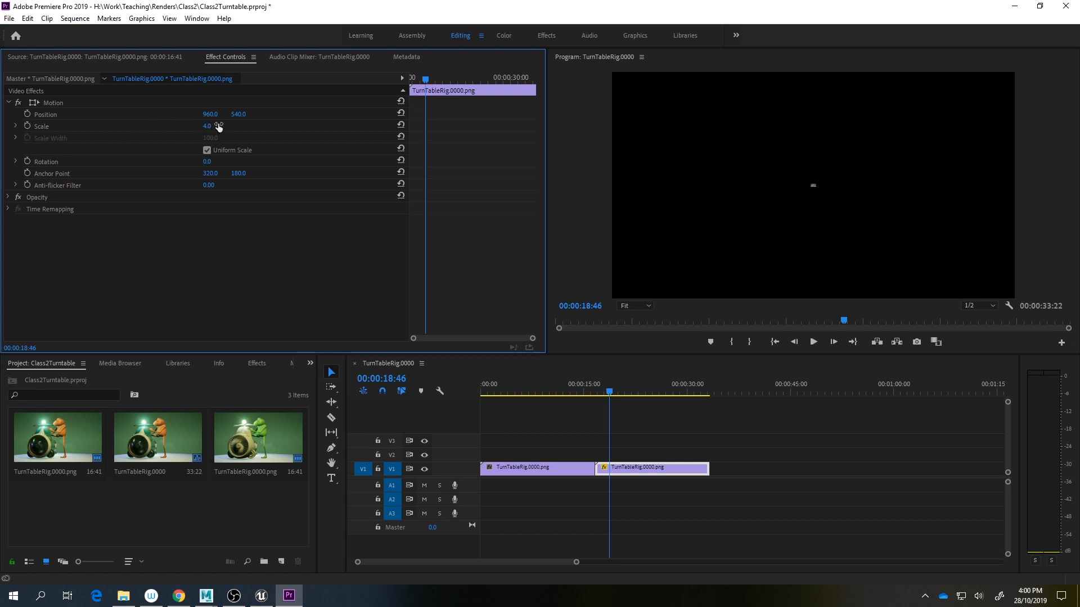
text(200)
key(Return)
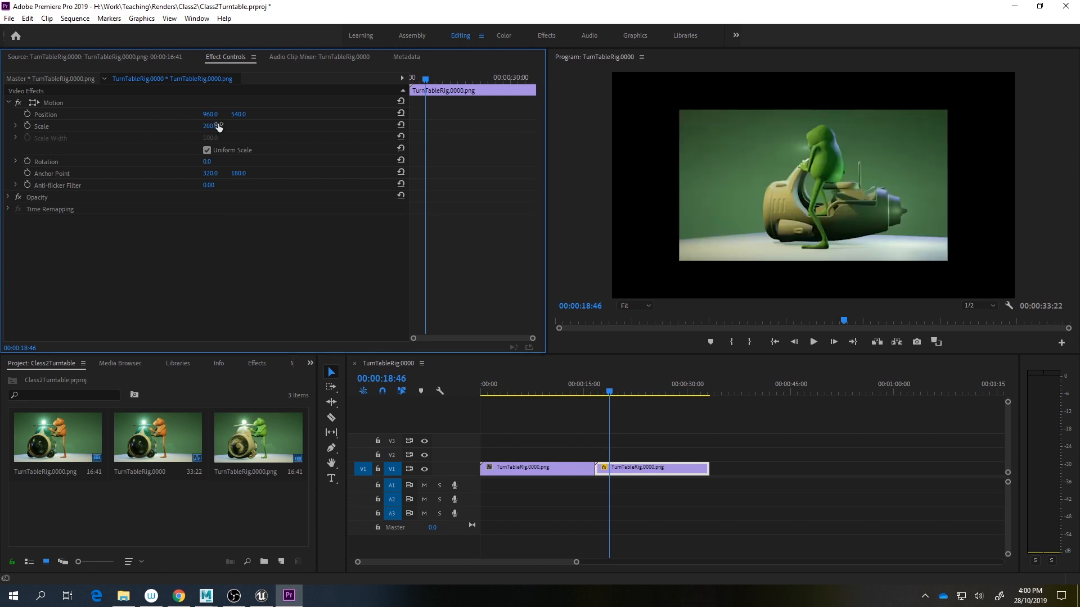
text(300)
key(Return)
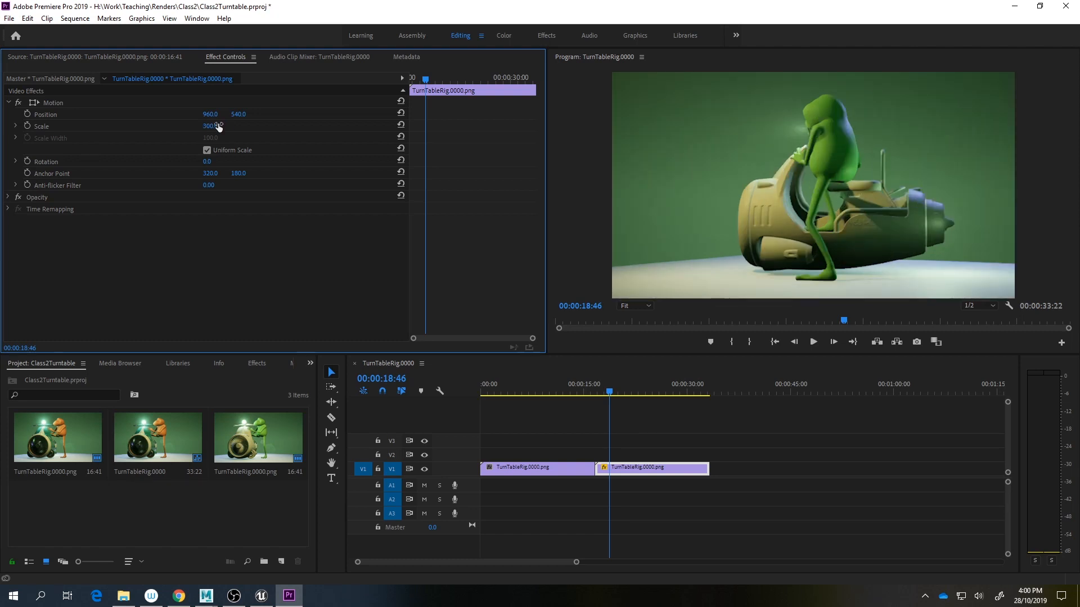
Step: Move the NRM clip up from track V1 to V2, keeping its start at the end of the lit-shaded clip
drag(617, 388, 567, 395)
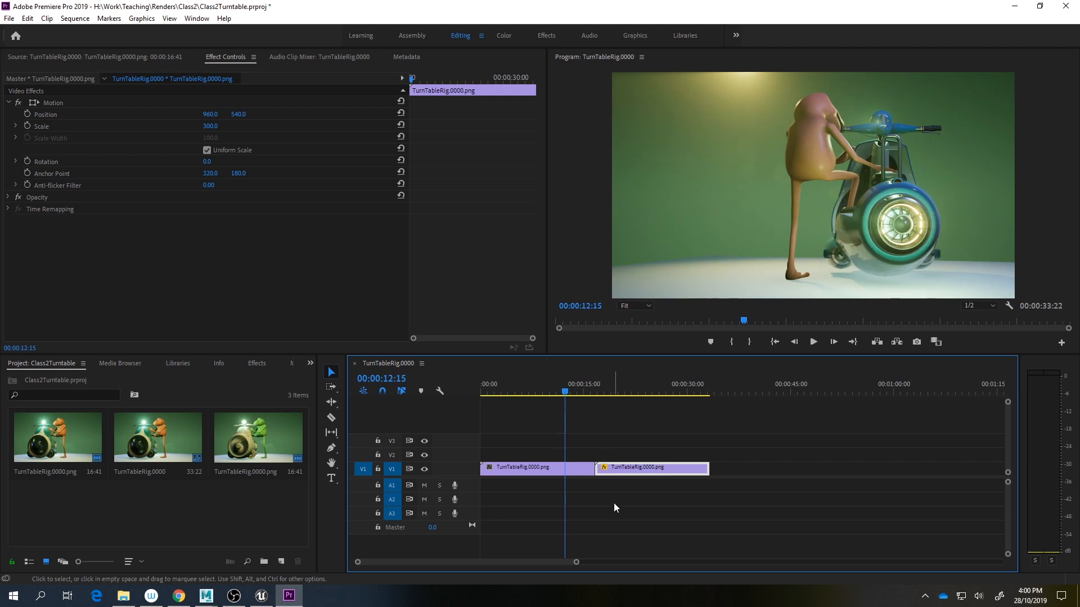
alt+scroll(602, 505, up, 2)
mouse_move(600, 469)
mouse_down()
mouse_move(669, 471)
mouse_move(594, 475)
mouse_up()
drag(535, 390, 562, 411)
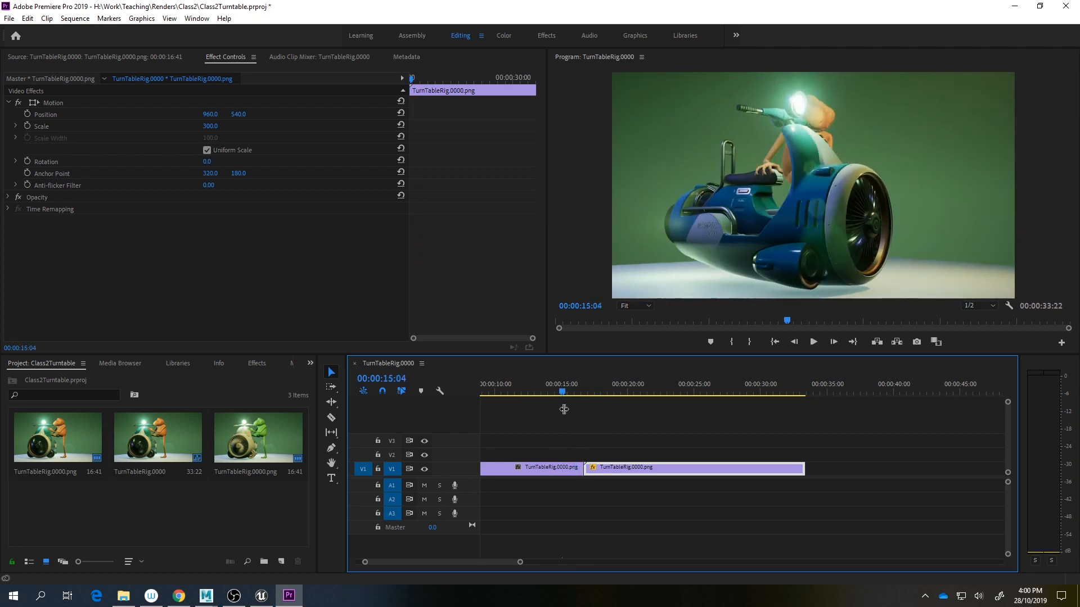
drag(668, 478, 668, 454)
Step: Copy the lit-shaded clip and place two copies end to end on V1, the first one beneath the NRM clip
click(570, 471)
drag(469, 564, 455, 563)
key(ctrl+c)
click(720, 390)
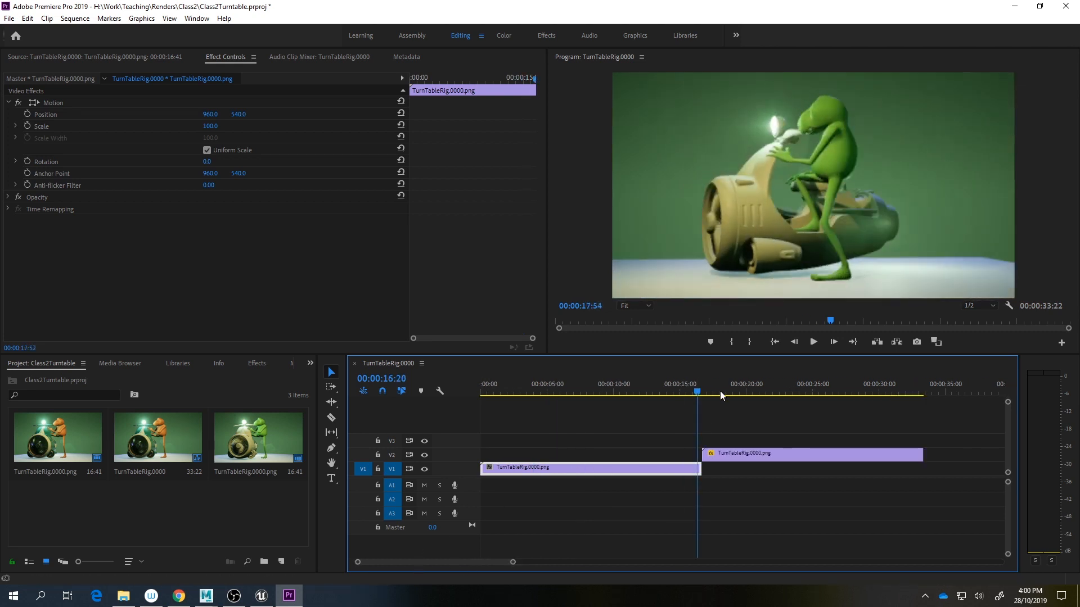
key(ctrl+v)
drag(745, 470, 726, 470)
key(ctrl+v)
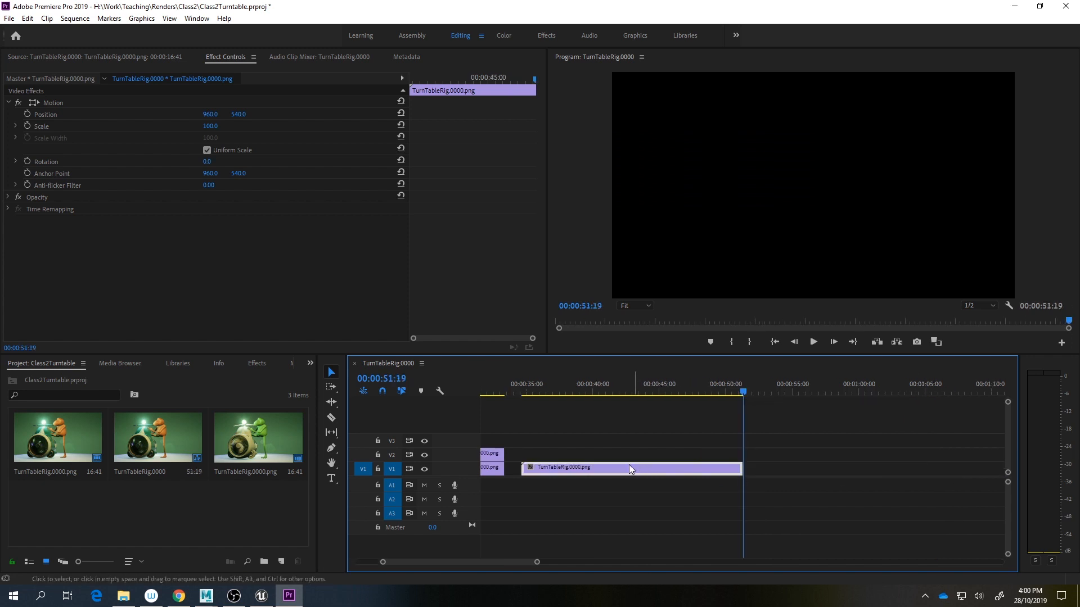
drag(628, 466, 611, 467)
drag(508, 563, 483, 562)
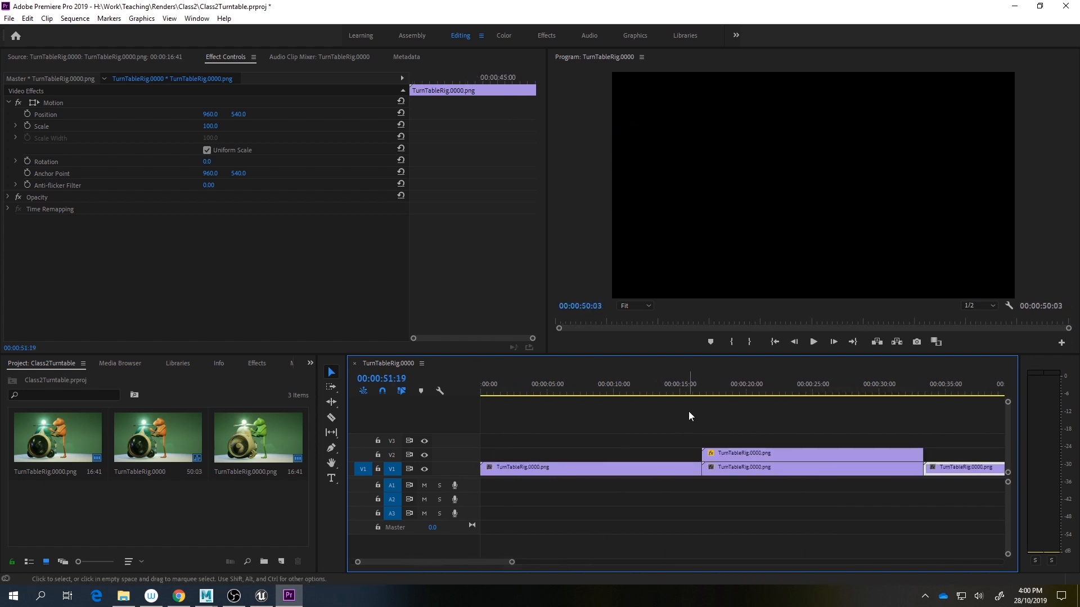
Step: Apply the default transition to the start of the NRM clip on V2 and preview it around 00:00:24:10
click(730, 455)
drag(666, 391, 741, 400)
right_click(703, 454)
click(760, 529)
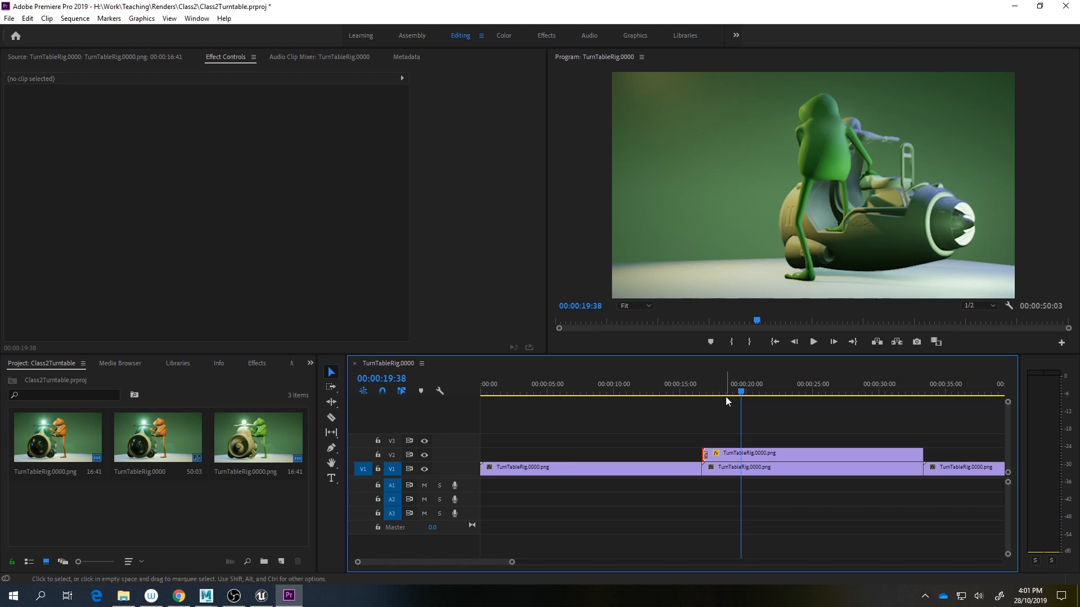
drag(747, 394, 822, 401)
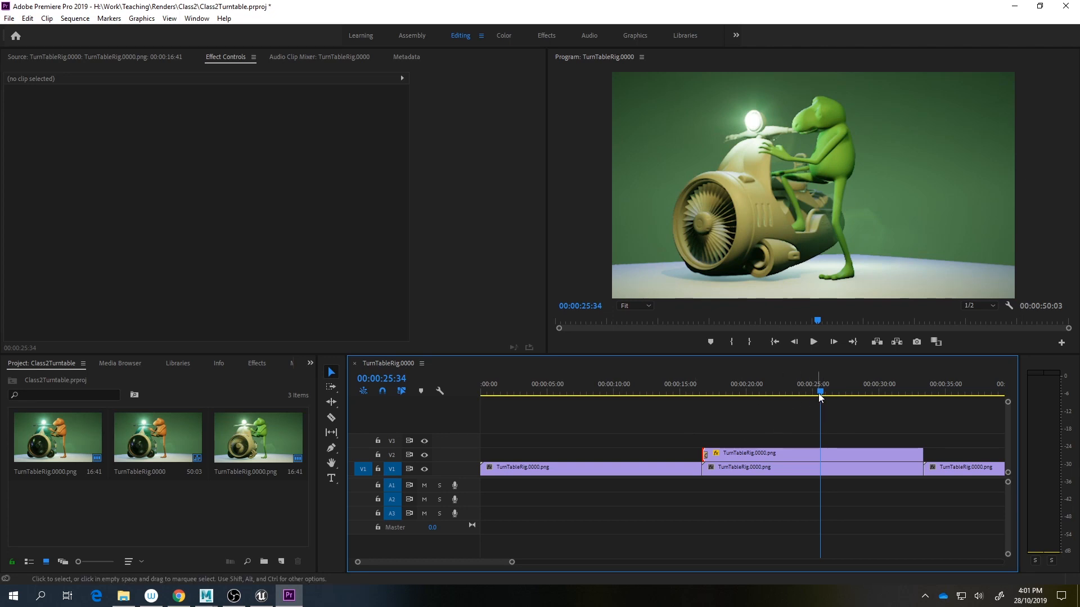
key(minus)
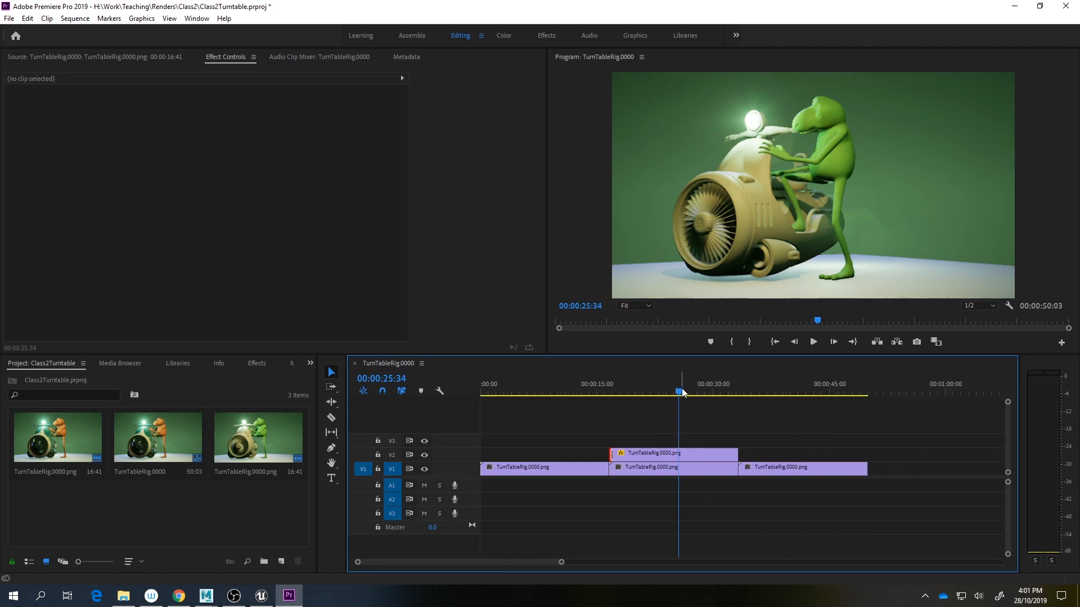
drag(682, 392, 667, 409)
Step: Import the frames in the checker folder as an image sequence
click(208, 500)
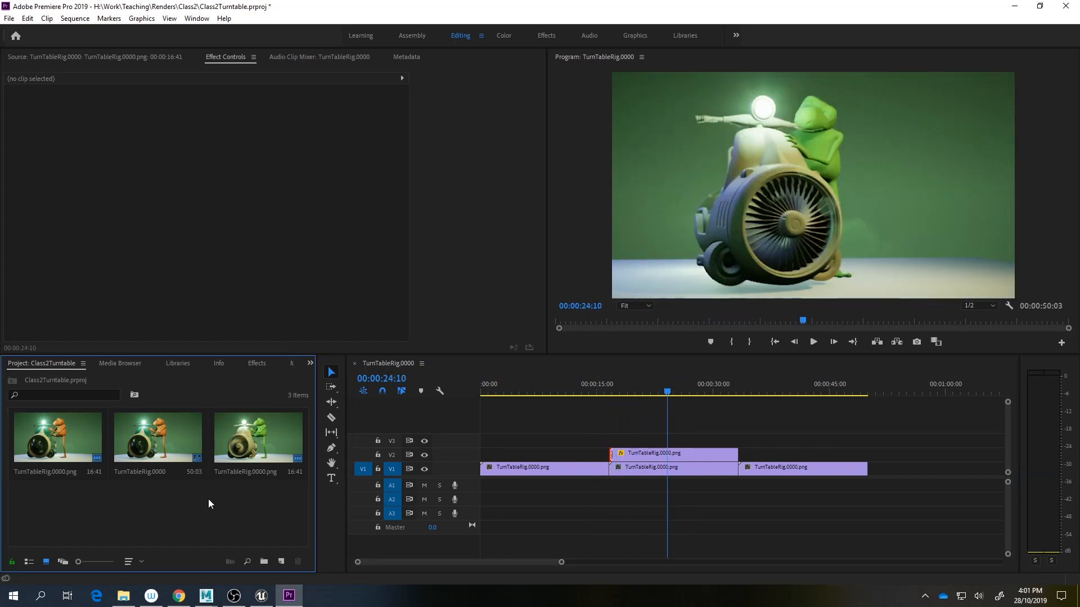
double_click(208, 503)
click(659, 198)
key(BackSpace)
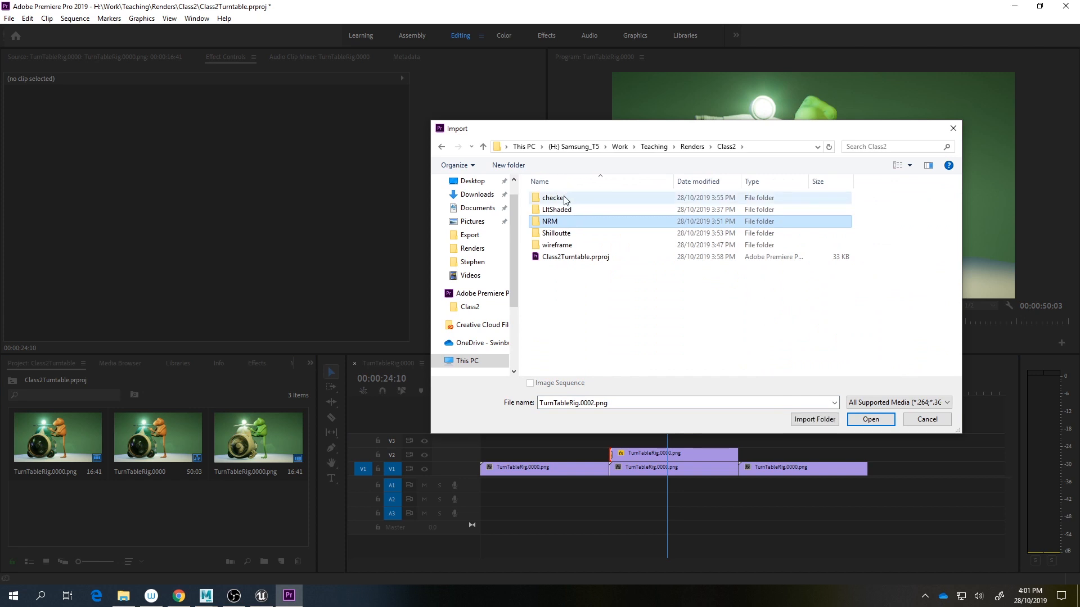
double_click(566, 200)
key(Escape)
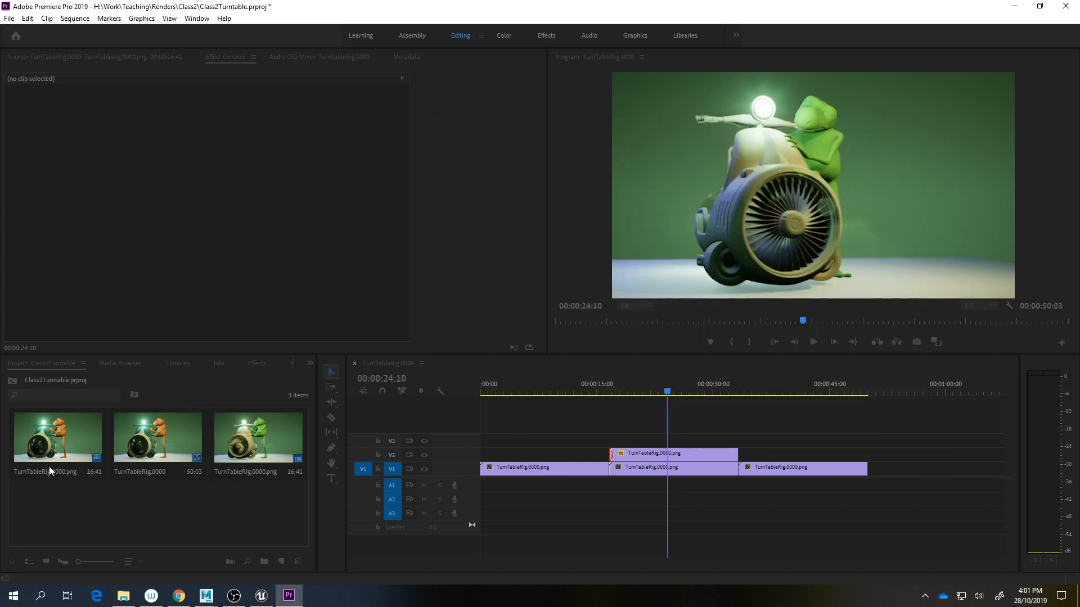
Step: Interpret the checker footage at an assumed frame rate of 60 fps
right_click(71, 514)
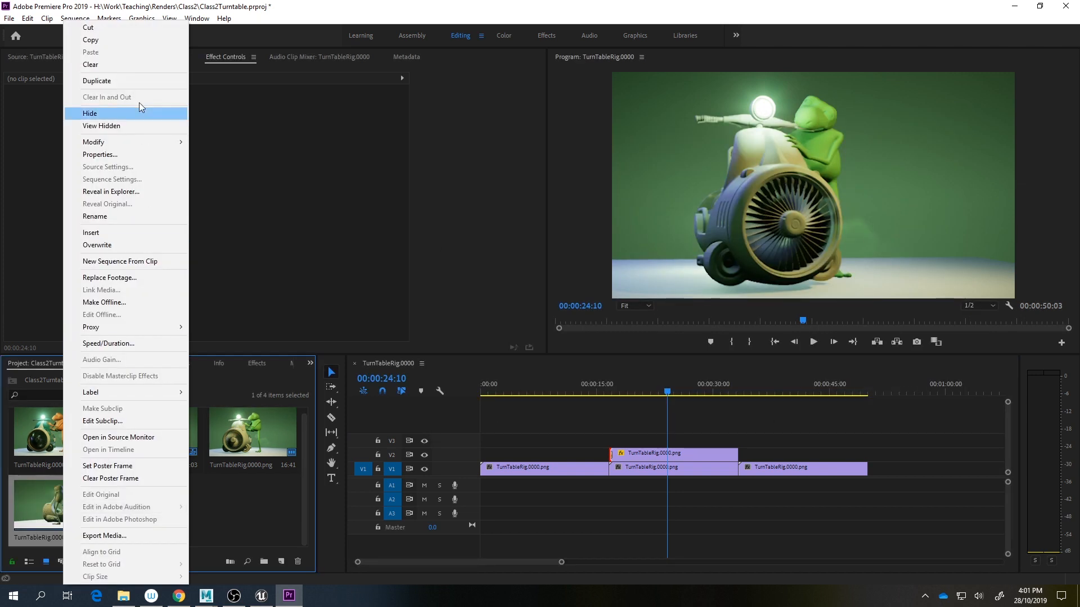
mouse_move(140, 143)
click(225, 155)
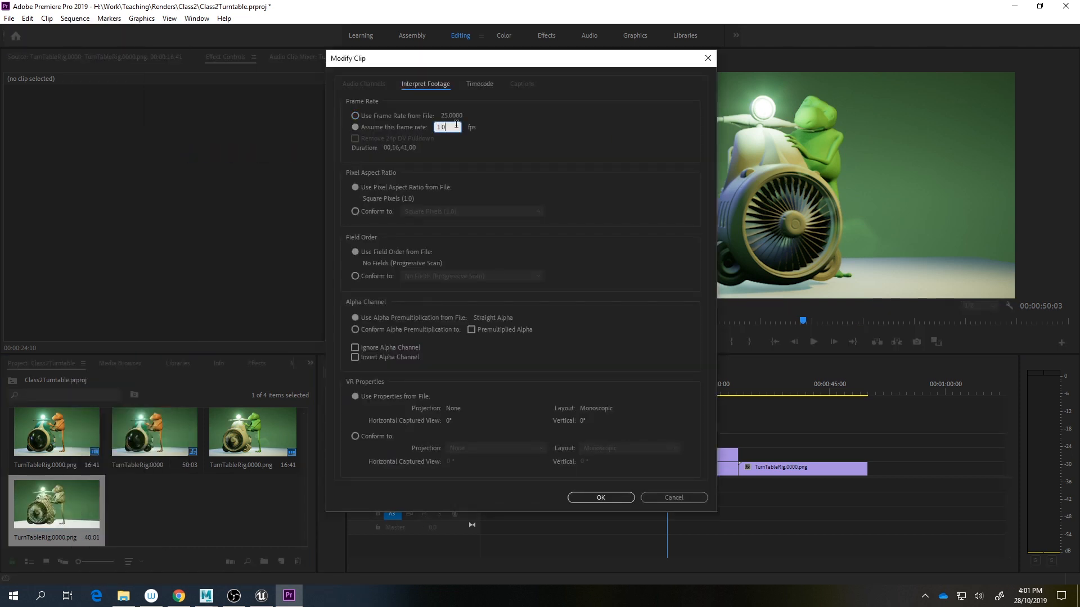
text(60)
key(Return)
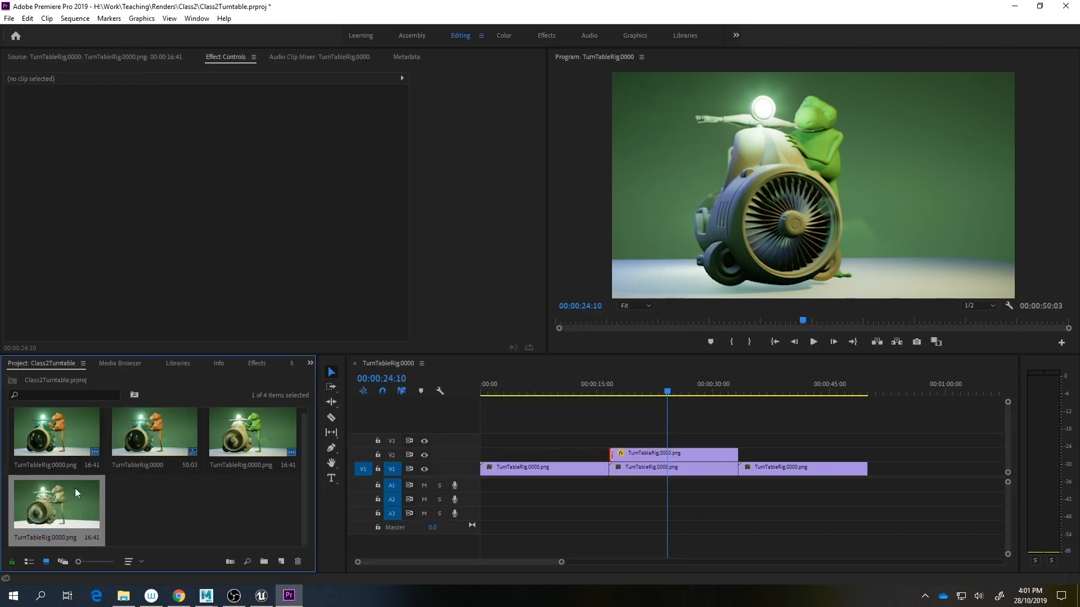
Step: Add the checker clip to V3 above the last lit-shaded clip and place a copy of the NRM clip beneath it on V2
drag(76, 494, 740, 440)
click(710, 456)
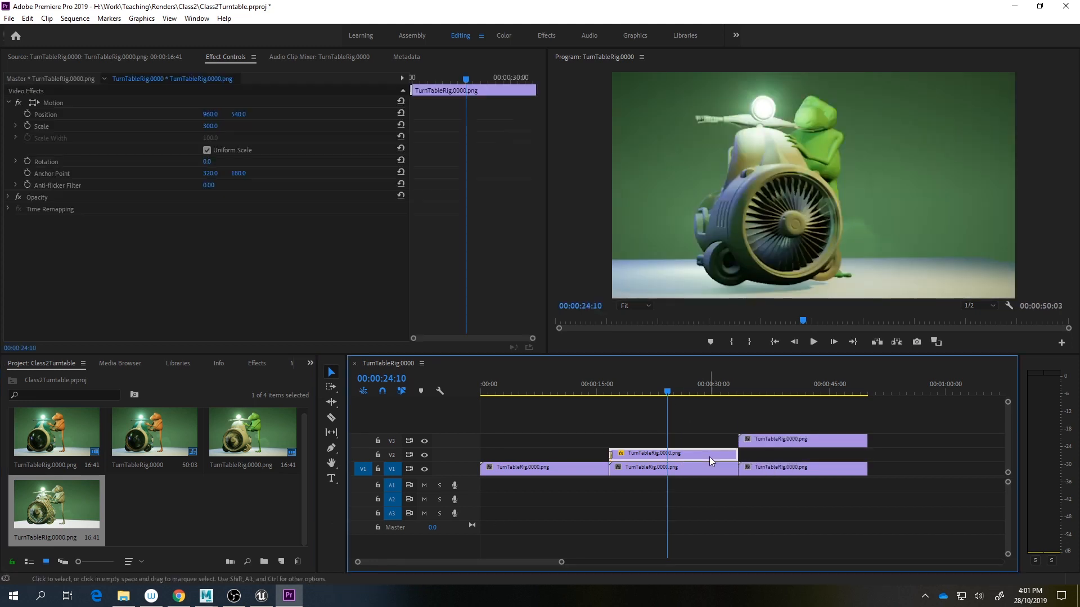
click(741, 455)
key(ctrl+v)
key(ctrl+z)
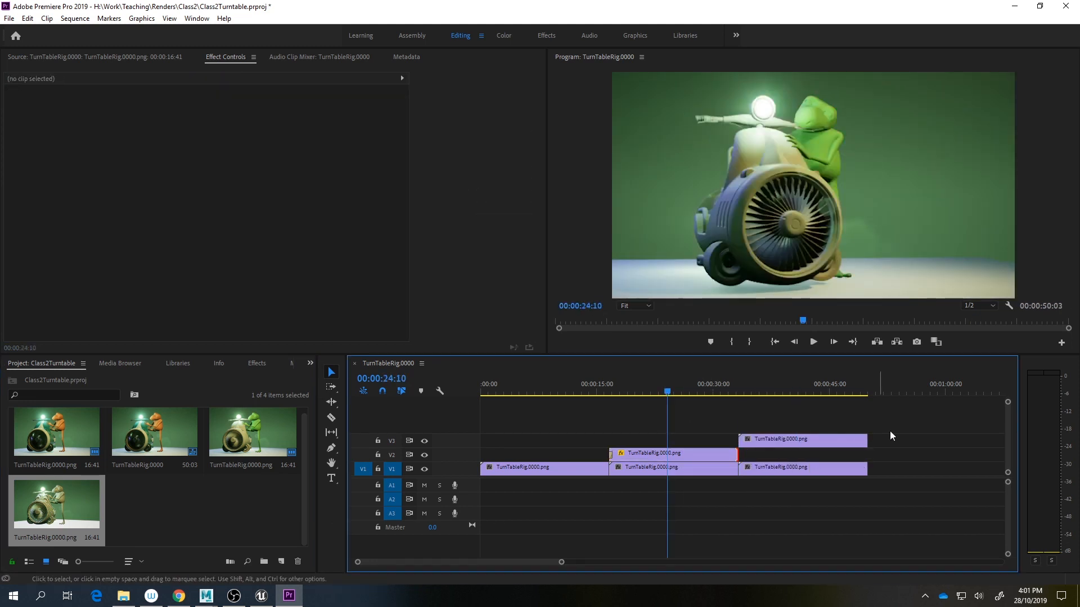
click(891, 394)
key(ctrl+v)
drag(630, 469, 523, 458)
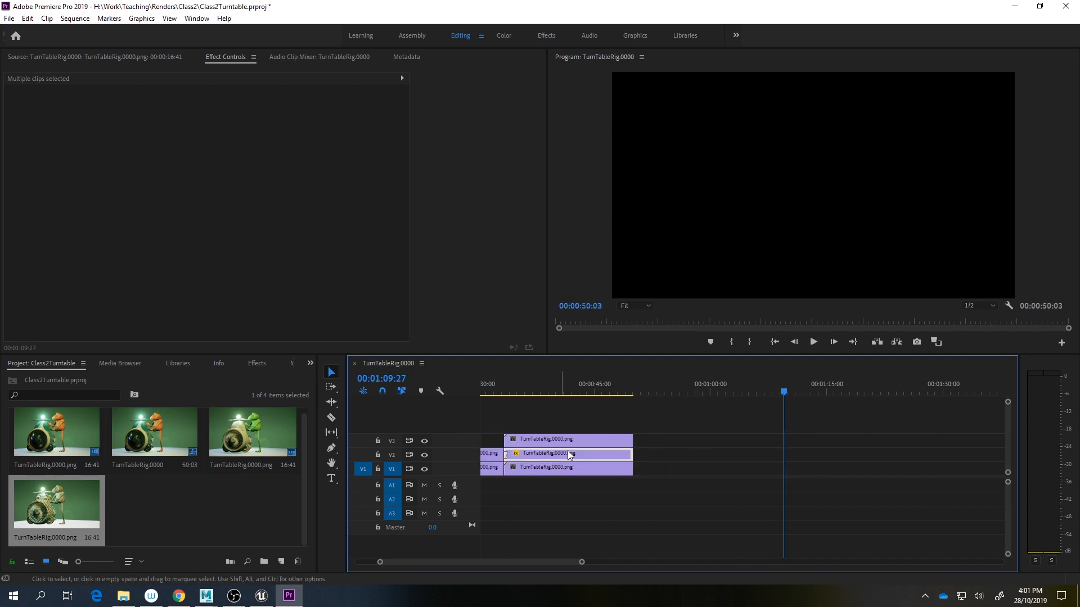
Step: Apply the default transition to the start of the checker clip on V3 and preview it at 00:00:34:15
click(569, 442)
right_click(506, 441)
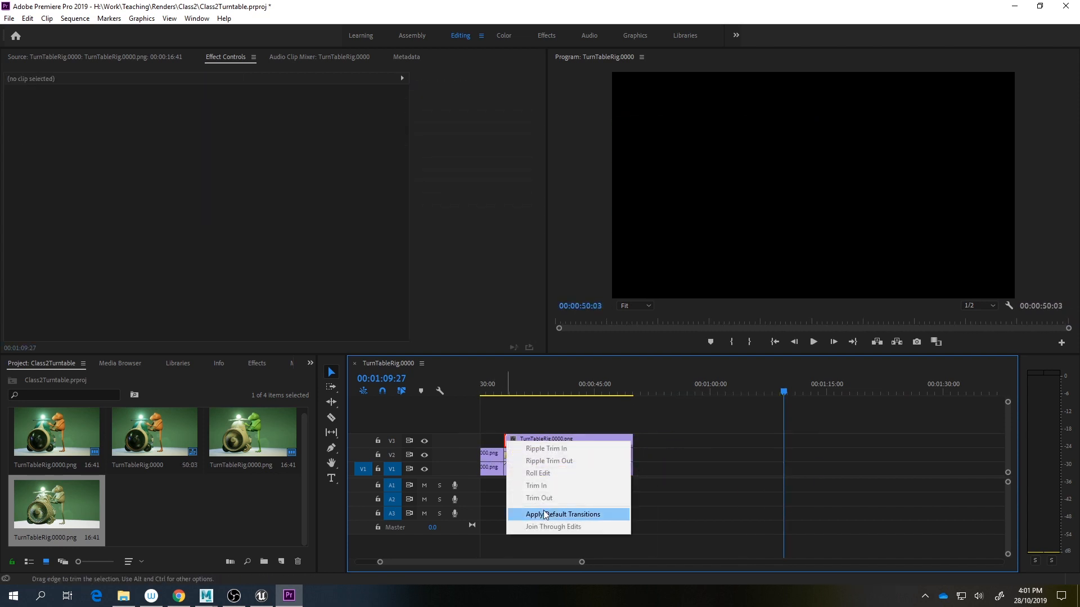
click(563, 514)
scroll(633, 482, up, 3)
click(788, 392)
drag(790, 392, 747, 407)
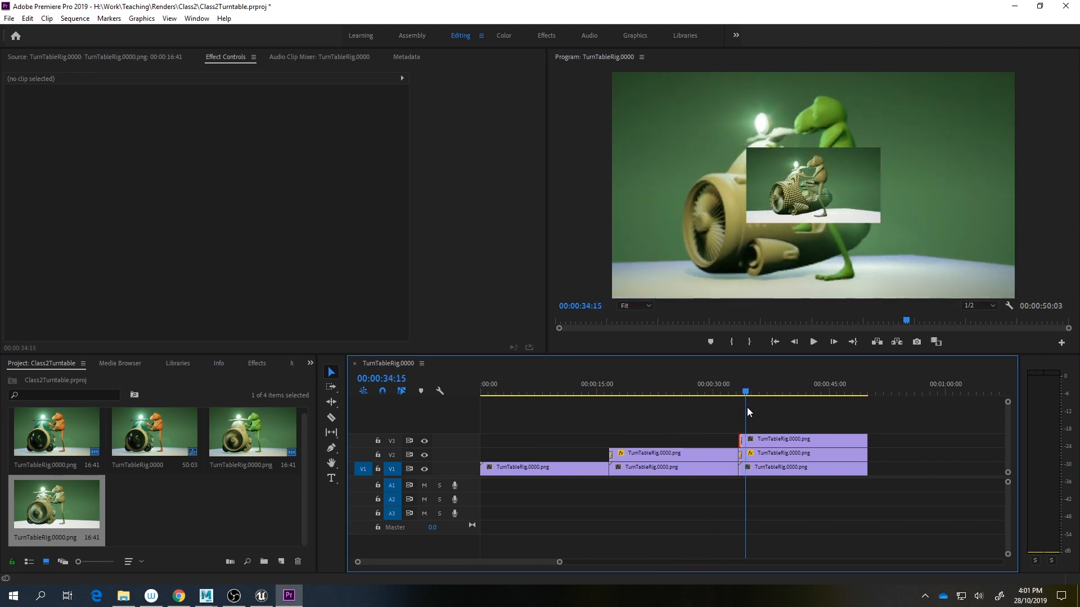
Step: Set the checker clip's Scale to 300 so it matches the other passes
click(773, 439)
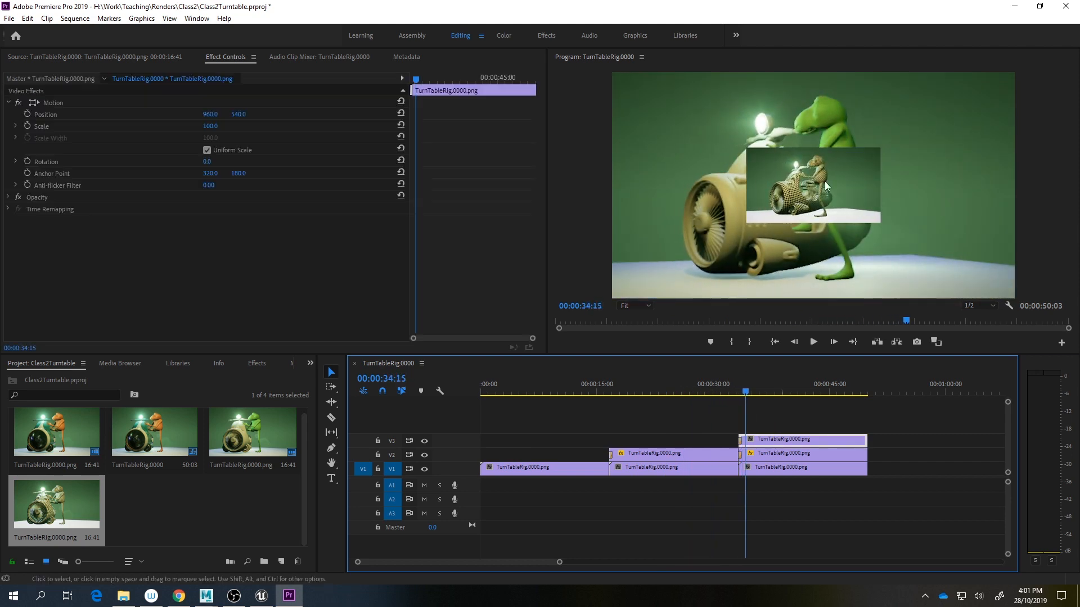
click(217, 124)
text(400)
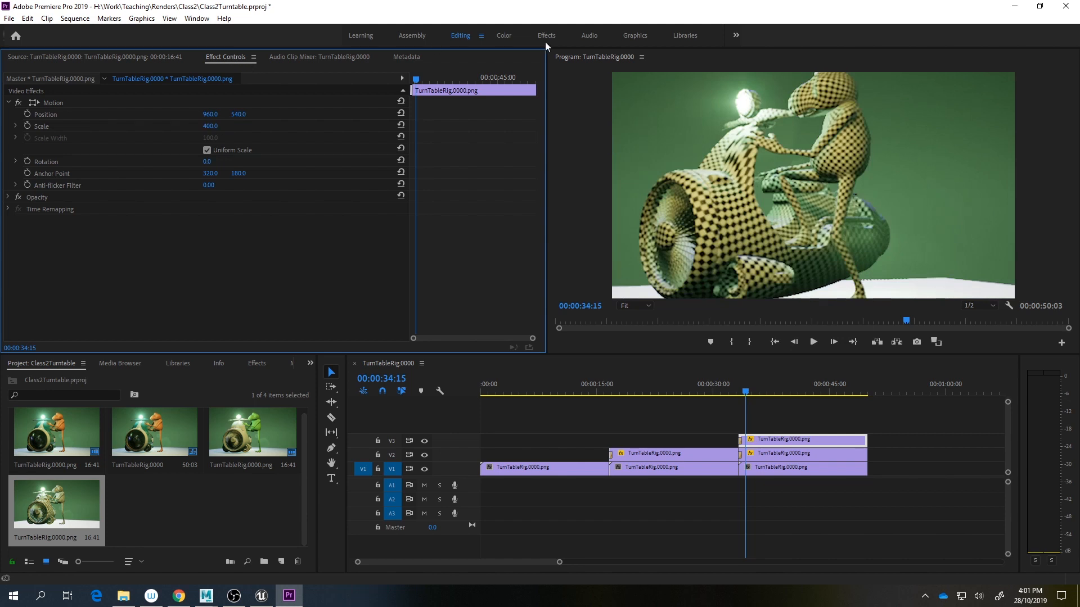
drag(210, 126, 213, 128)
text(300)
key(Return)
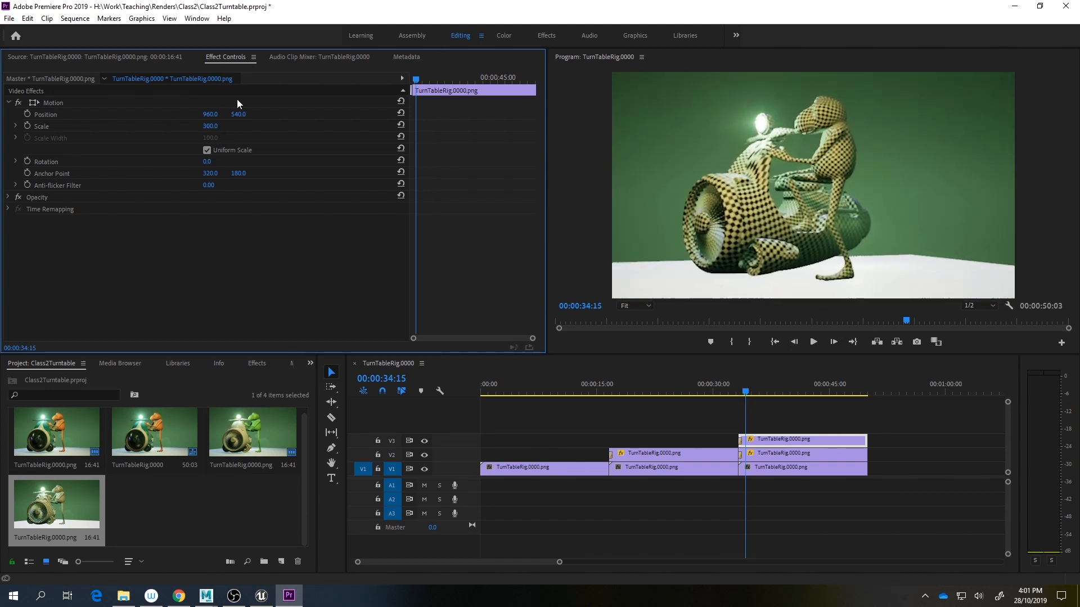
Step: Play and scrub through the timeline to check the transitions between the NRM and checker clips
drag(753, 391, 722, 393)
key(space)
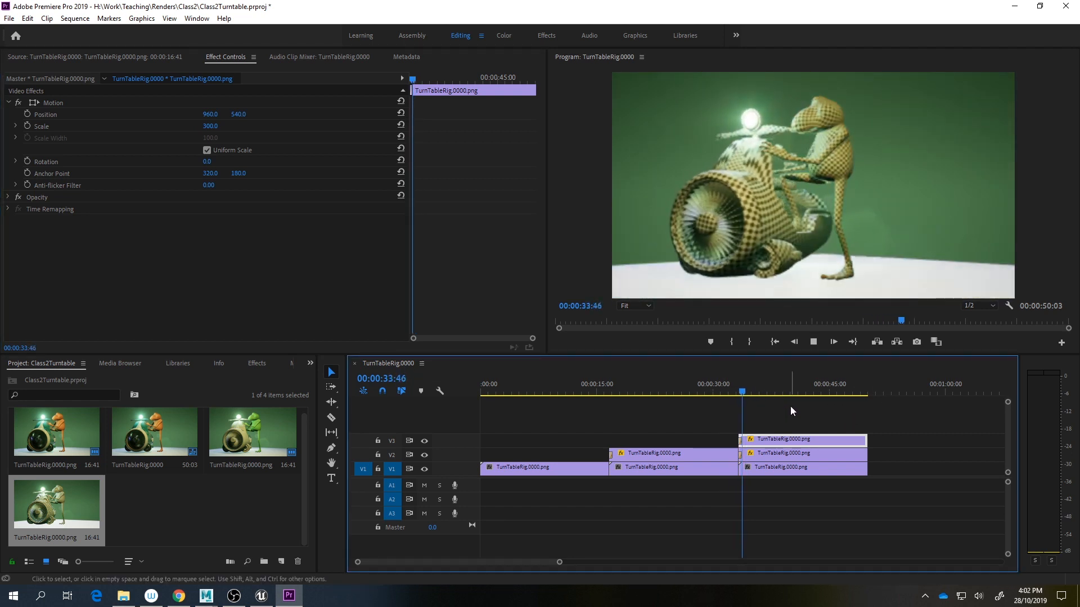
drag(754, 392, 782, 394)
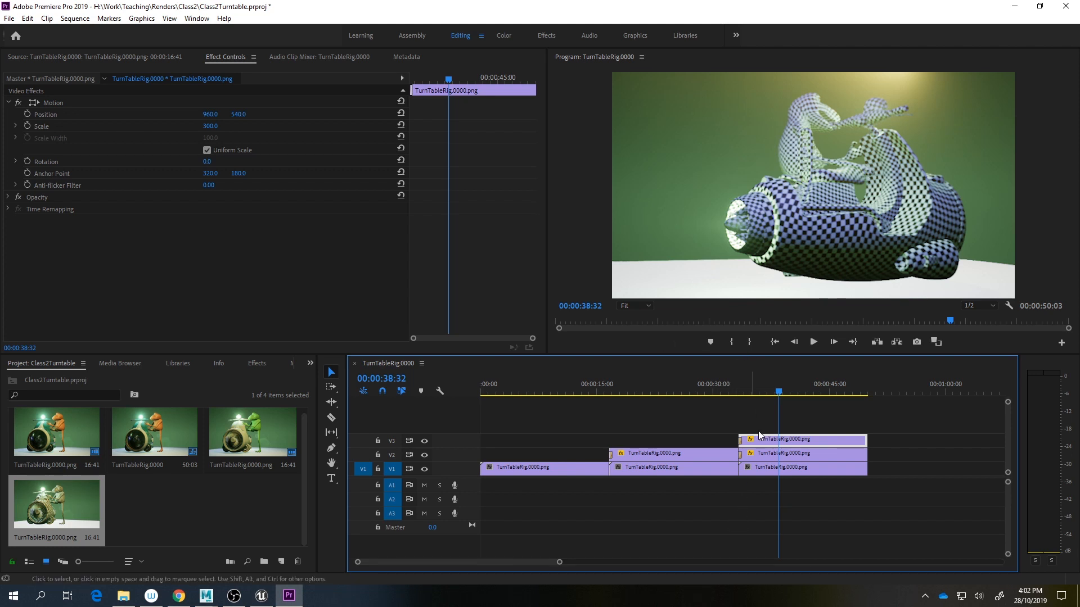
drag(779, 393, 640, 426)
Step: Switch to the assignment PDF in Chrome and highlight the Character Demonstration Video requirements
drag(800, 606, 731, 1)
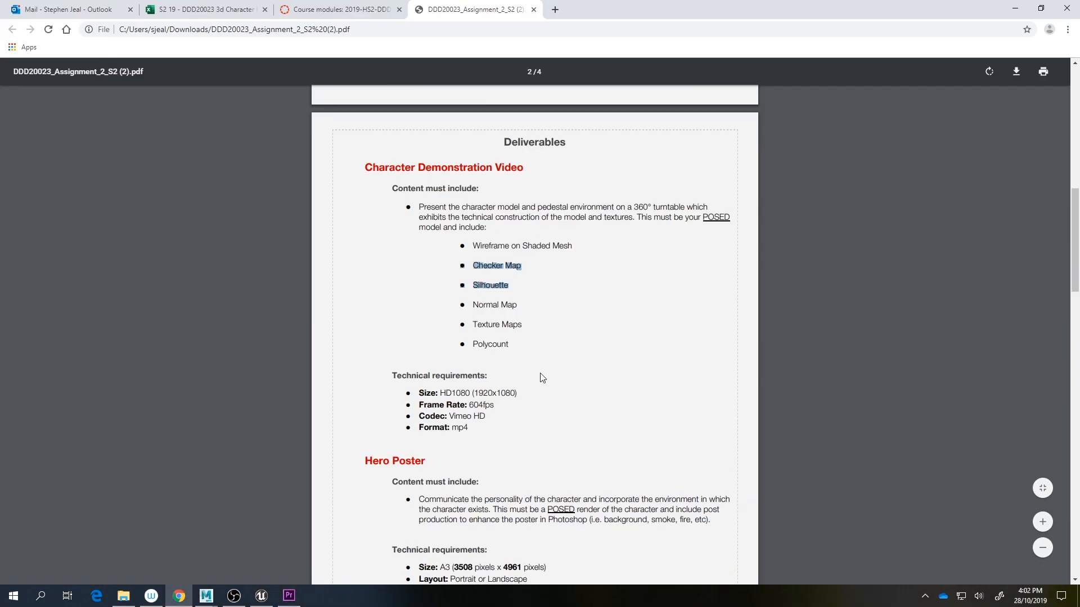
drag(365, 168, 574, 433)
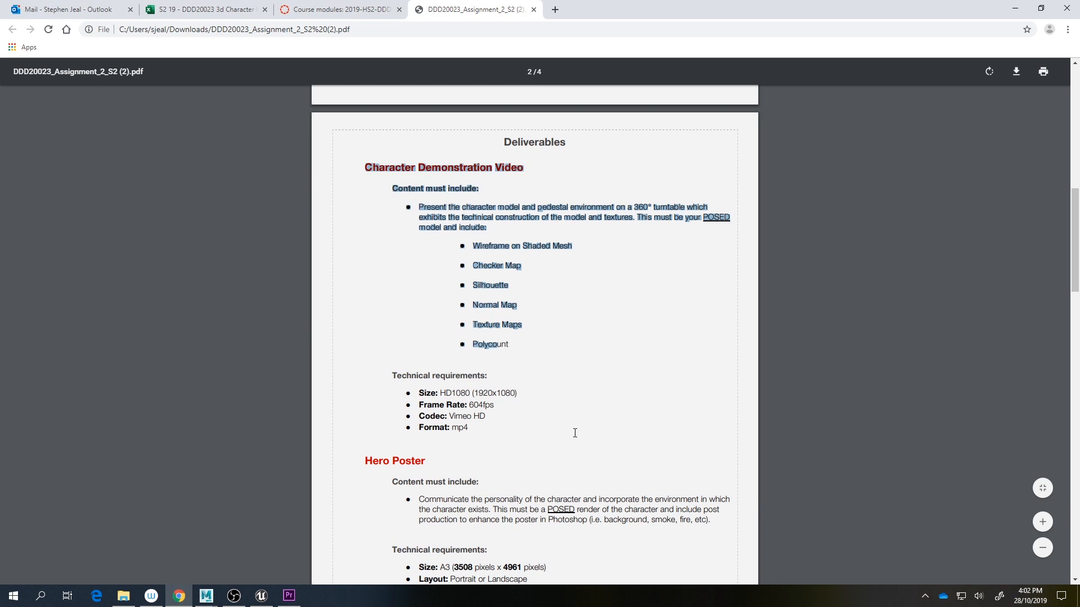
Step: Clear the highlight on the video requirements and highlight the Hero Poster section of the assignment brief
click(511, 365)
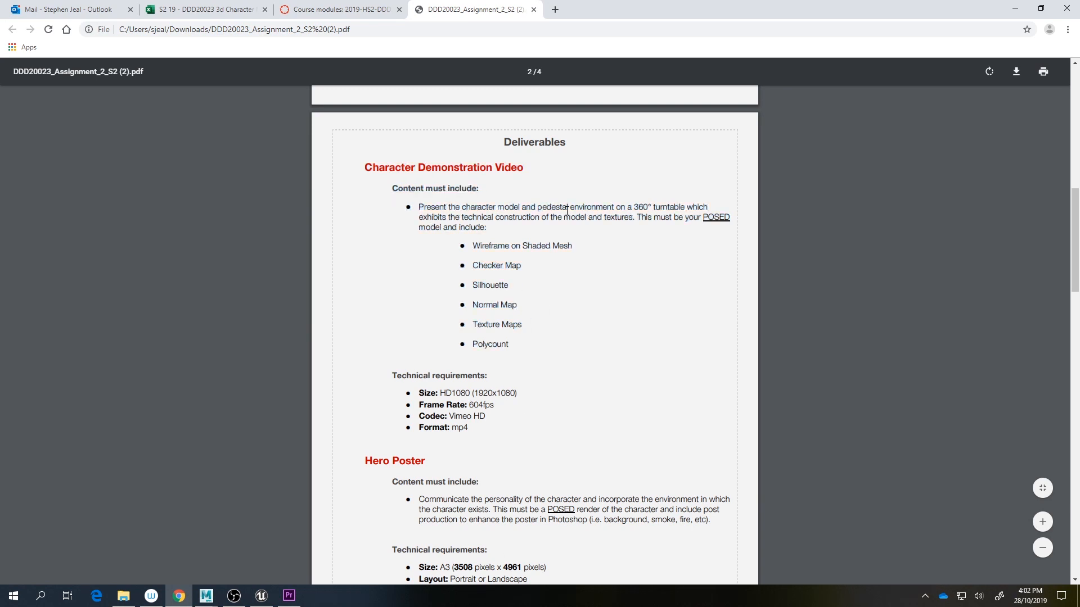
scroll(567, 210, down, 6)
scroll(361, 236, up, 2)
drag(363, 236, 538, 361)
Step: Switch to Unreal Engine, open the PosterRig level from the Scenes folder, and show the CHARACTER folder's assets
click(1015, 8)
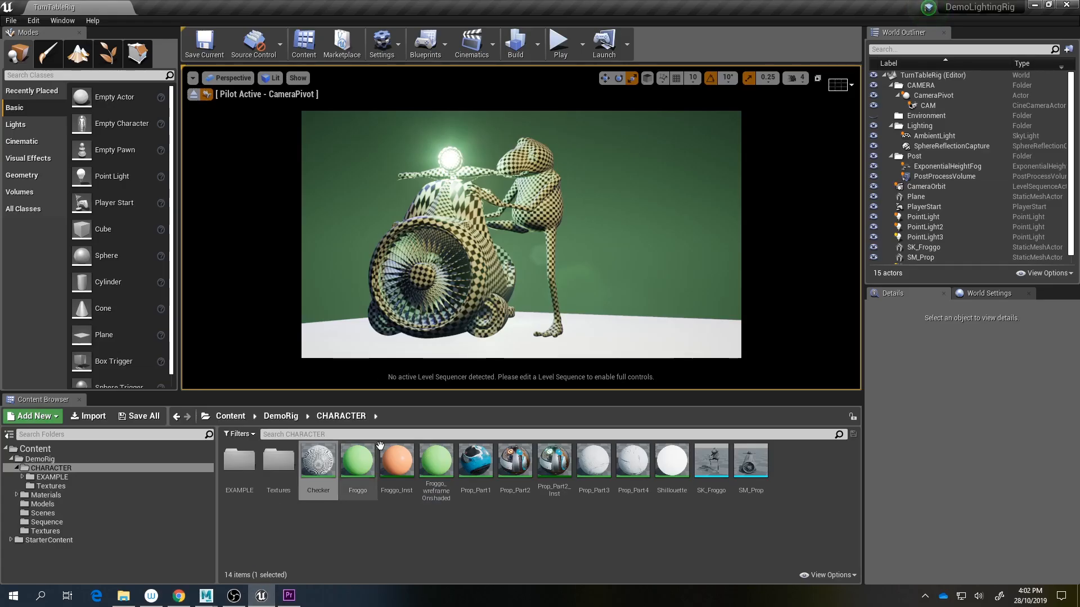
click(261, 596)
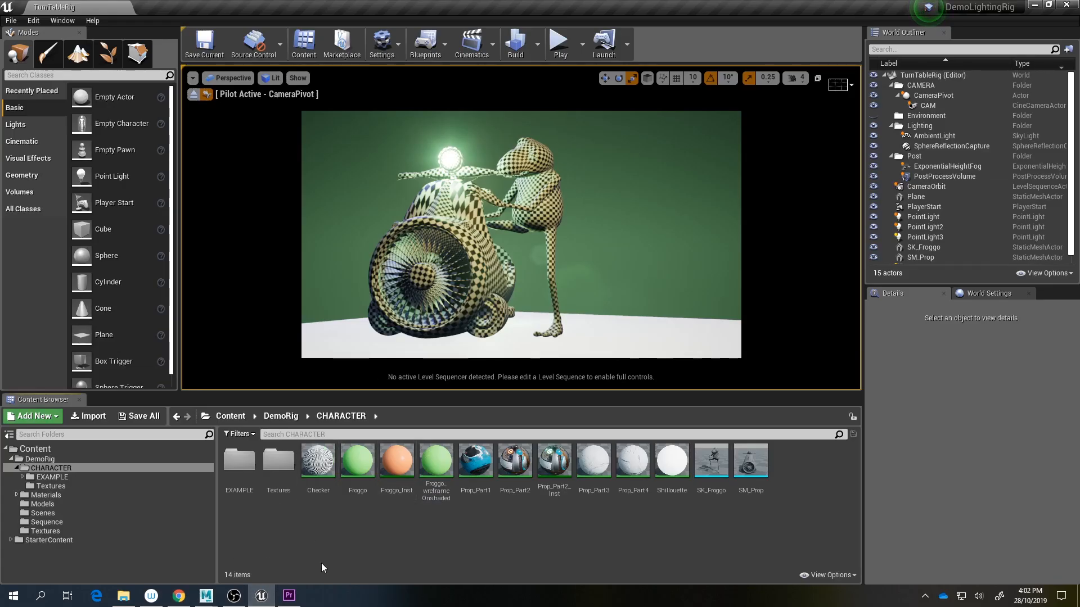
click(42, 513)
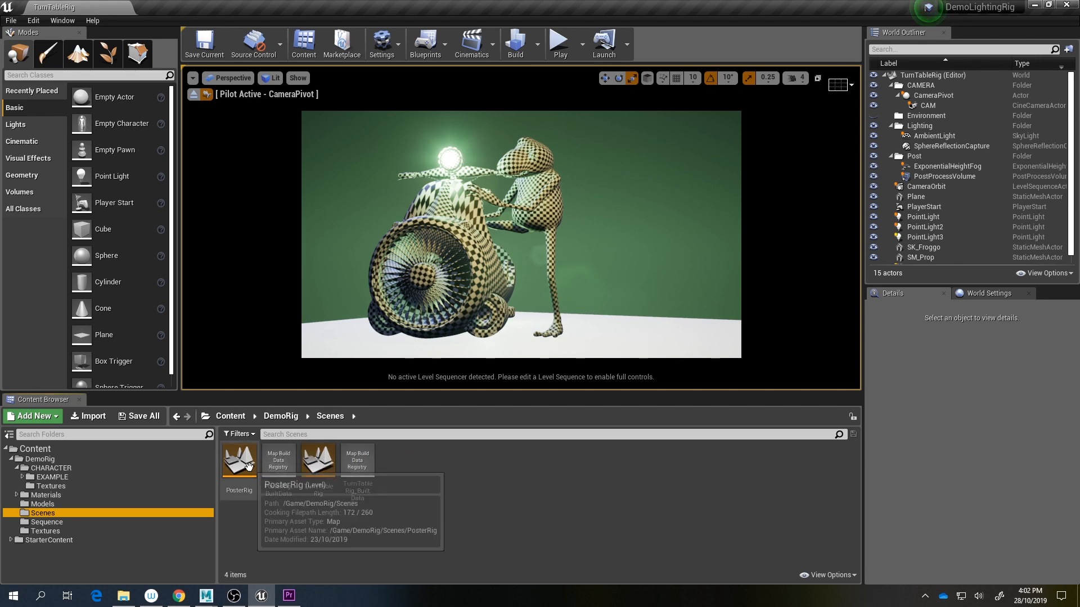
double_click(242, 462)
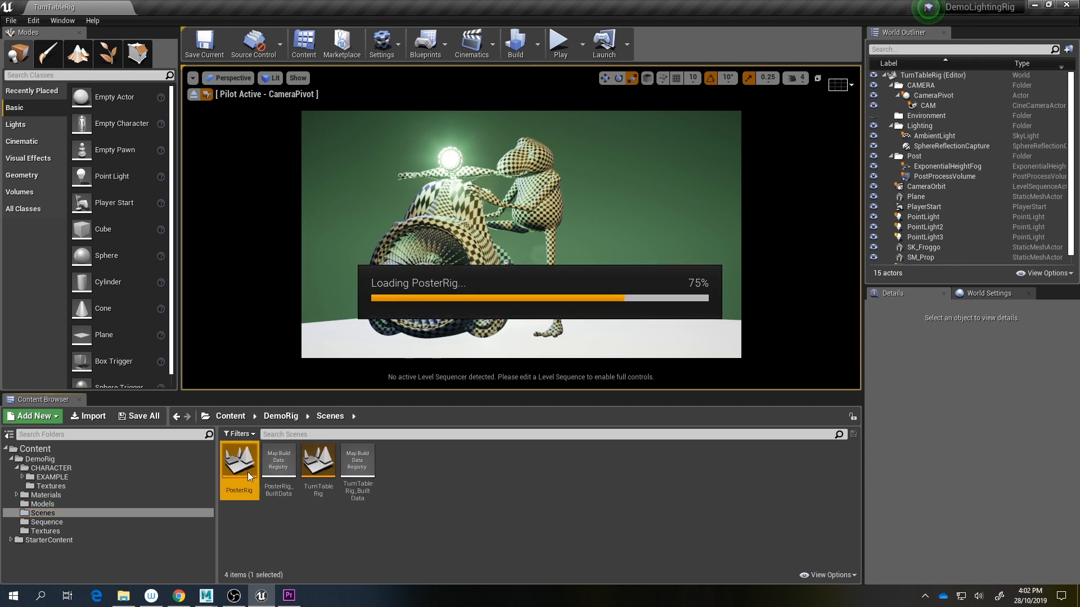
right_drag(507, 278, 543, 257)
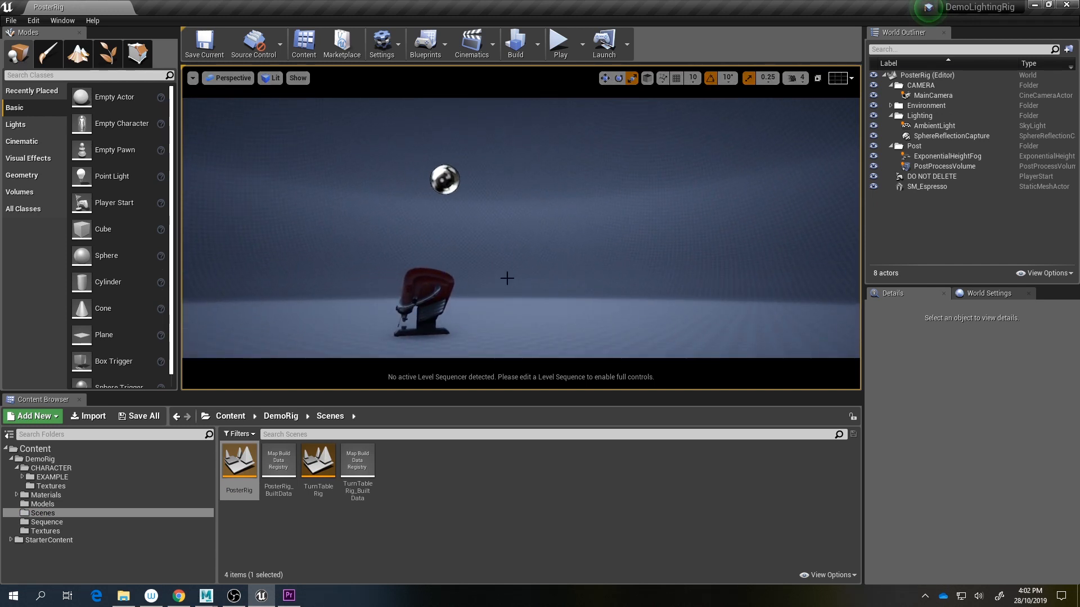
click(51, 468)
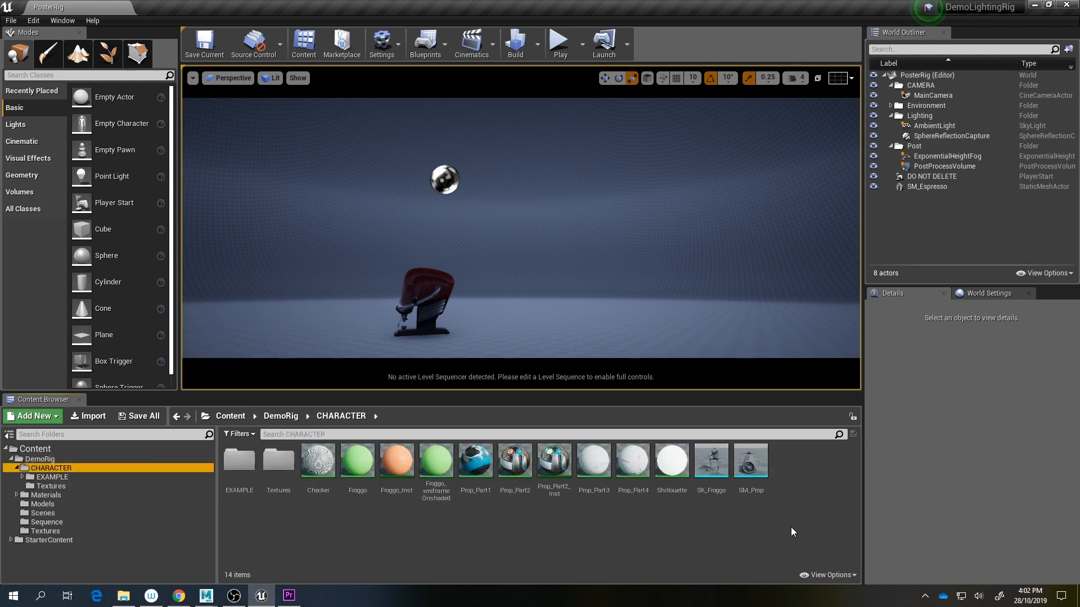
click(711, 462)
ctrl+click(749, 468)
drag(749, 468, 509, 312)
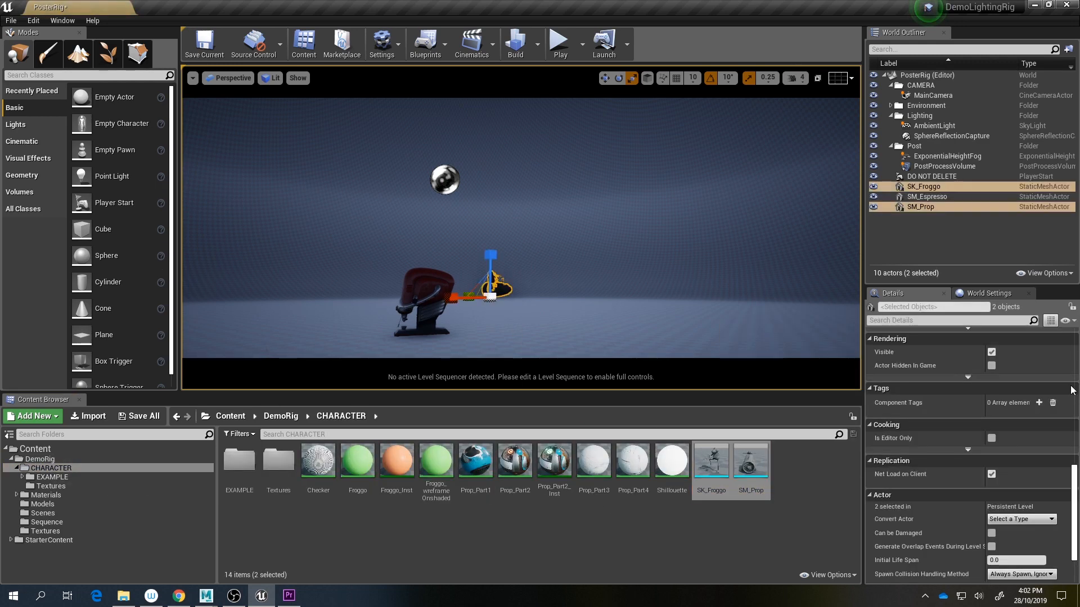
key(ctrl+z)
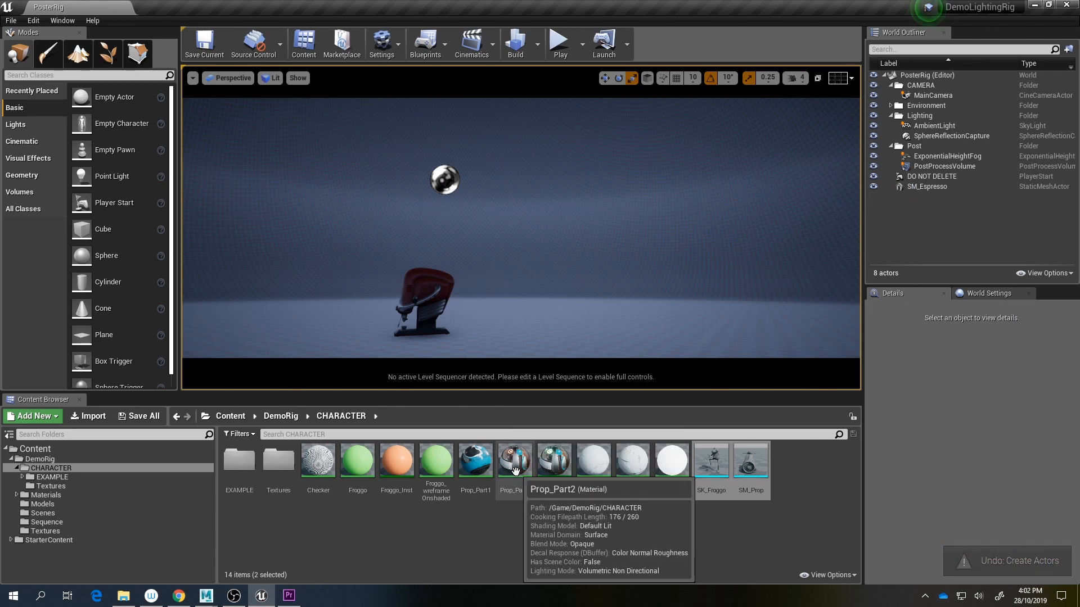
Step: Delete the SM_Espresso model and the Environment backdrop from the PosterRig level
right_drag(269, 350, 624, 265)
key(w)
key(Delete)
right_drag(632, 169, 631, 193)
click(631, 193)
key(Delete)
Step: Place SK_Froggo and SM_Prop together in the level and set their Location to 0, 0, 0
drag(711, 461, 529, 304)
scroll(1033, 383, down, 5)
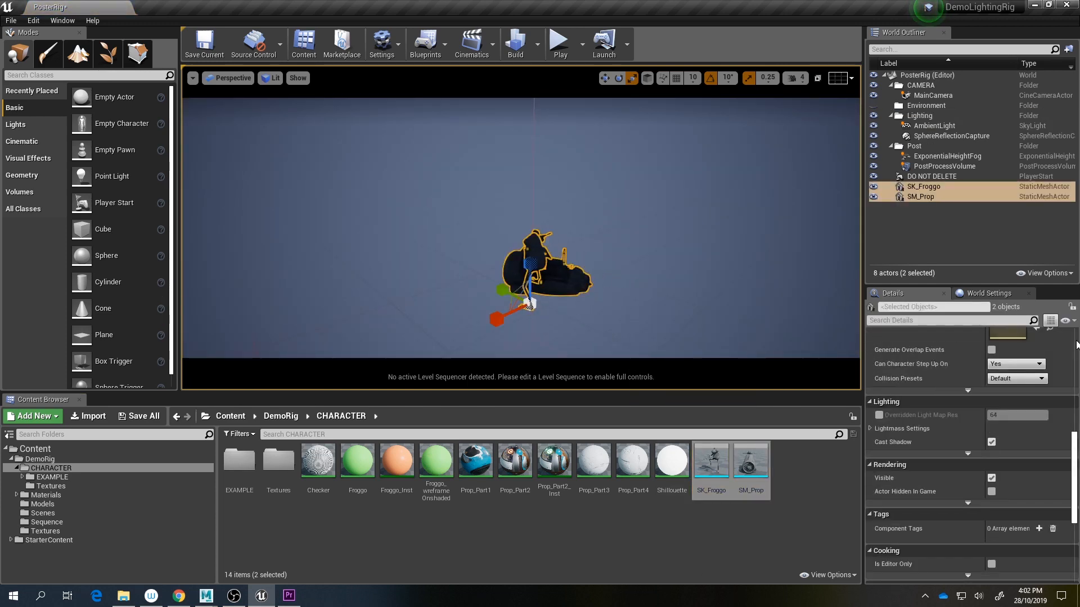
scroll(993, 348, up, 5)
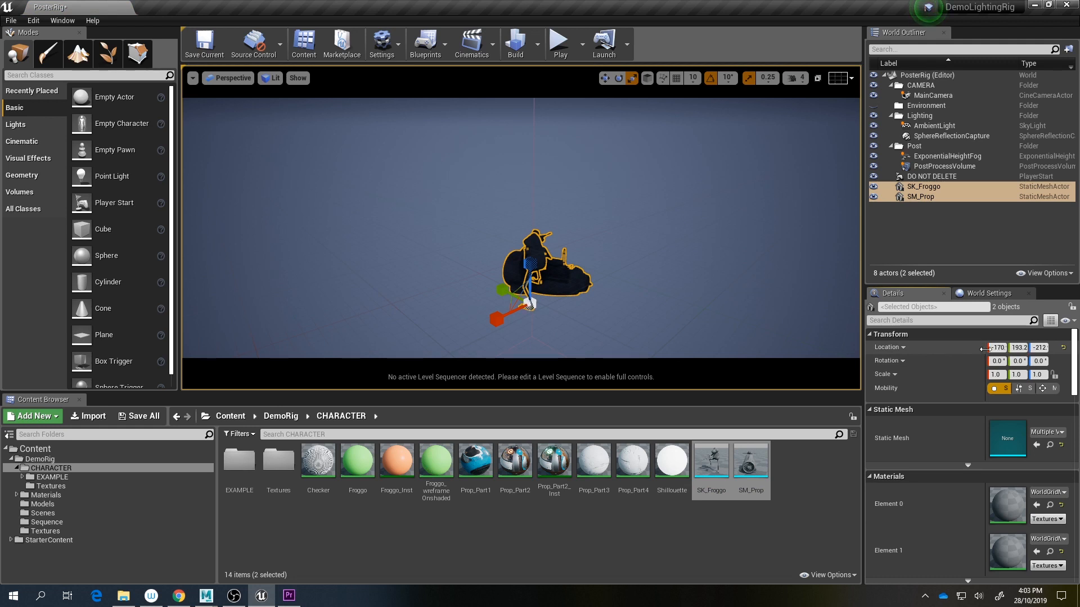
drag(984, 349, 934, 349)
key(Tab)
text(0)
key(Tab)
text(0)
key(Return)
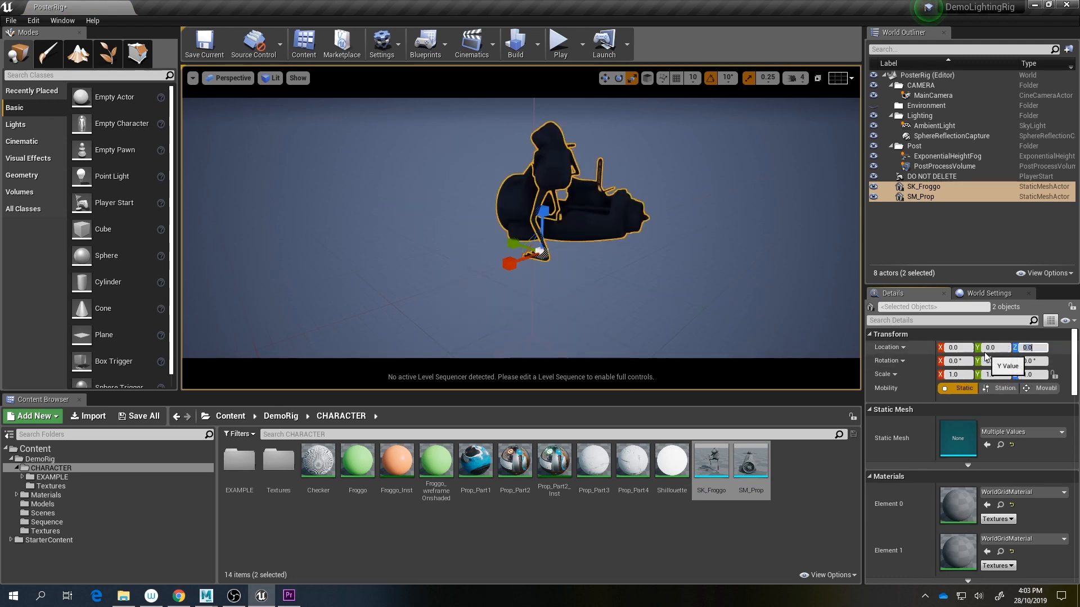
Step: Apply the Prop_Part1 and Prop_Part2 materials to the vehicle and Froggo_Inst to the frog
click(428, 507)
drag(475, 461, 596, 236)
scroll(596, 236, up, 5)
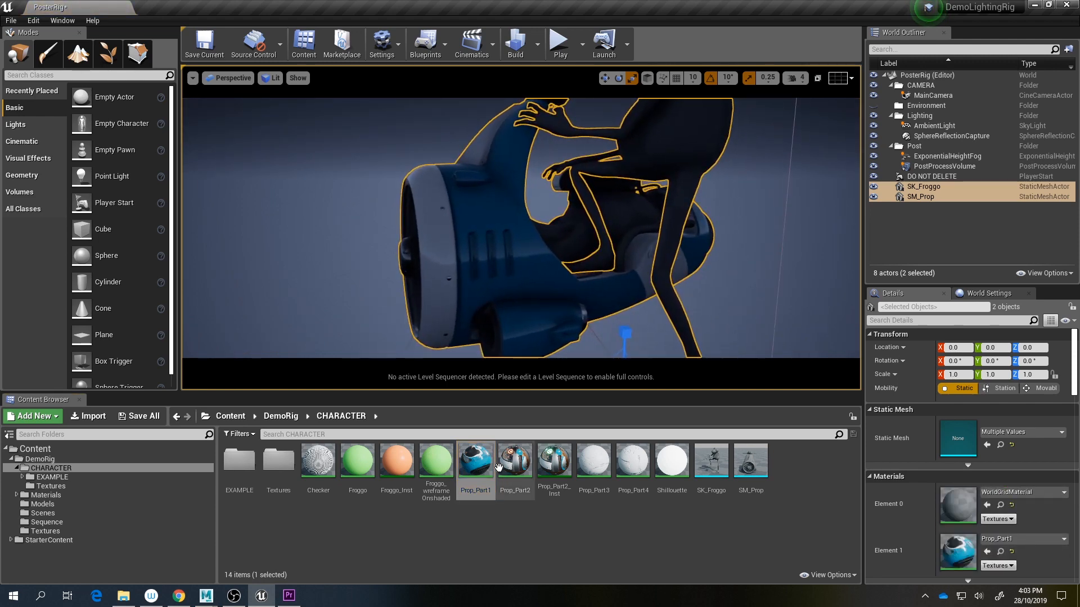
drag(514, 461, 587, 239)
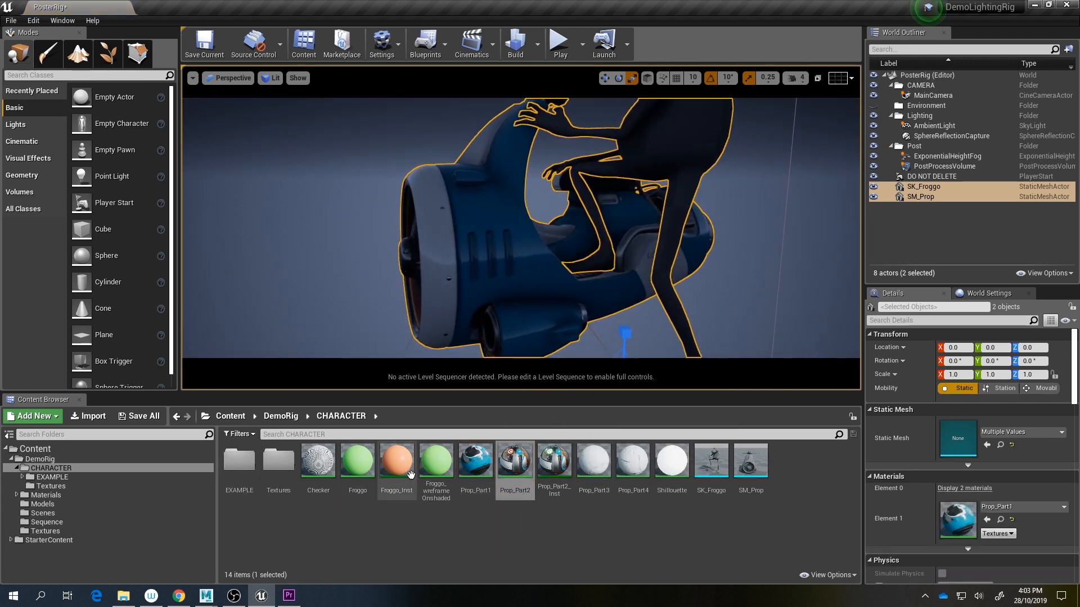
drag(410, 475, 618, 197)
scroll(619, 197, down, 5)
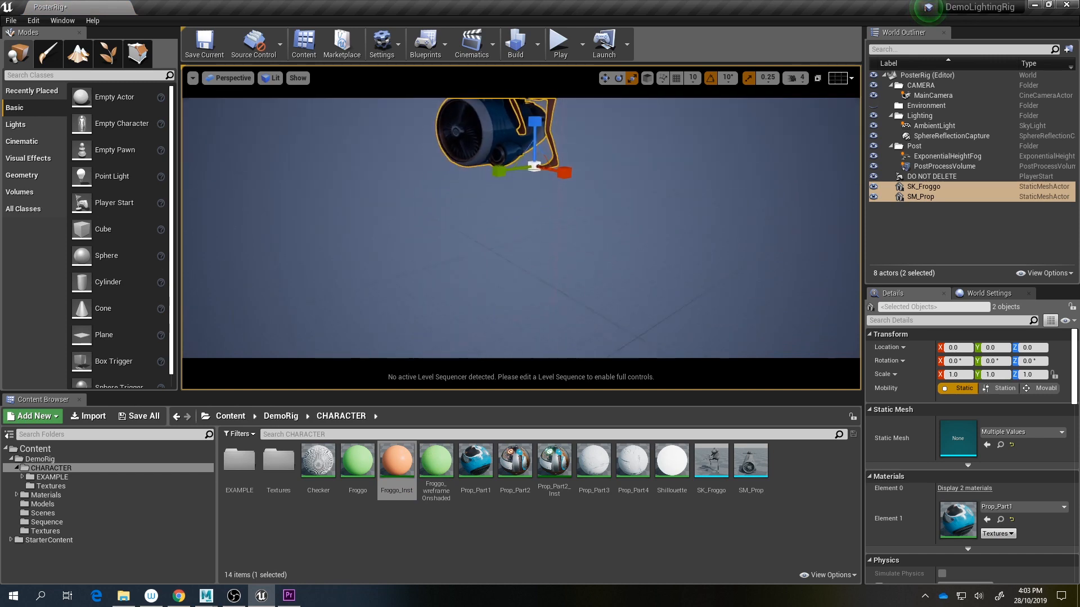
Step: Add a Plane under the frog and vehicle at Location 0, 0, 0 and scale it uniformly to 4.75
right_drag(483, 236, 422, 219)
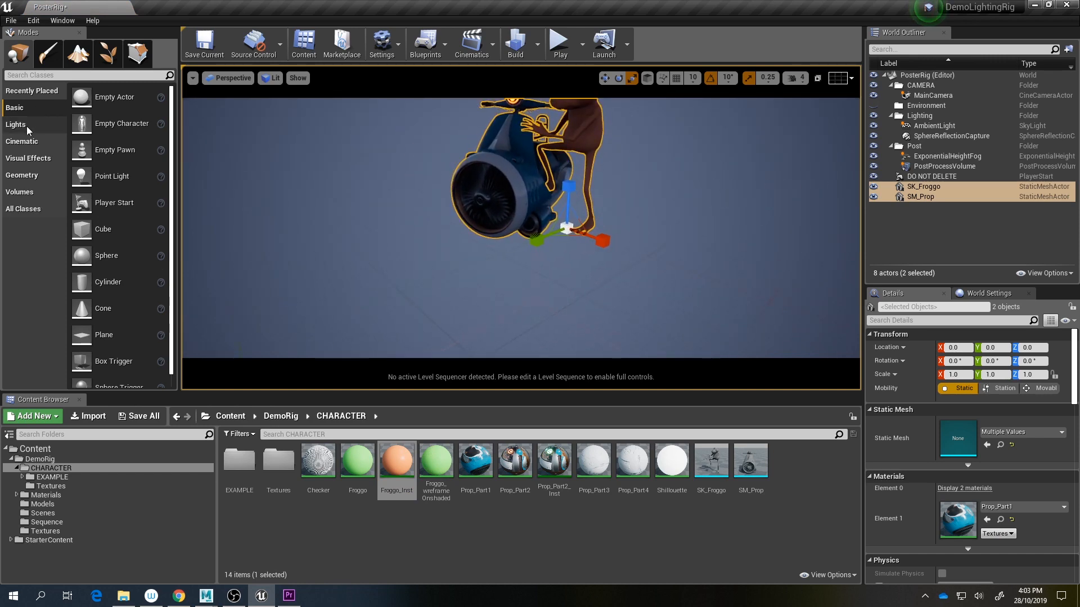
drag(104, 339, 547, 246)
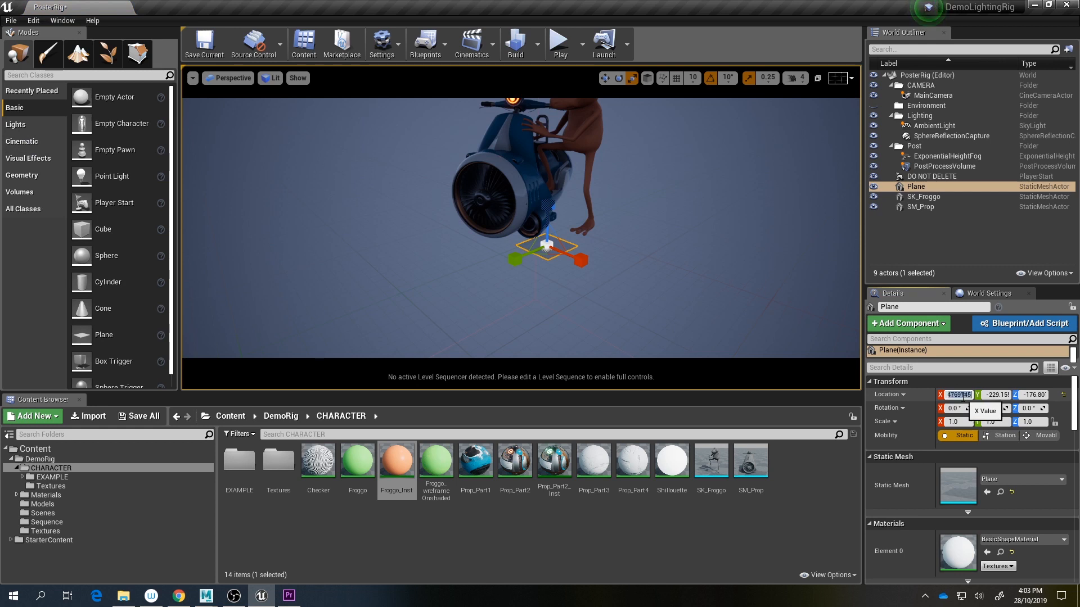
text(0)
key(Tab)
text(0)
key(Tab)
text(0)
key(Return)
right_drag(607, 218, 592, 223)
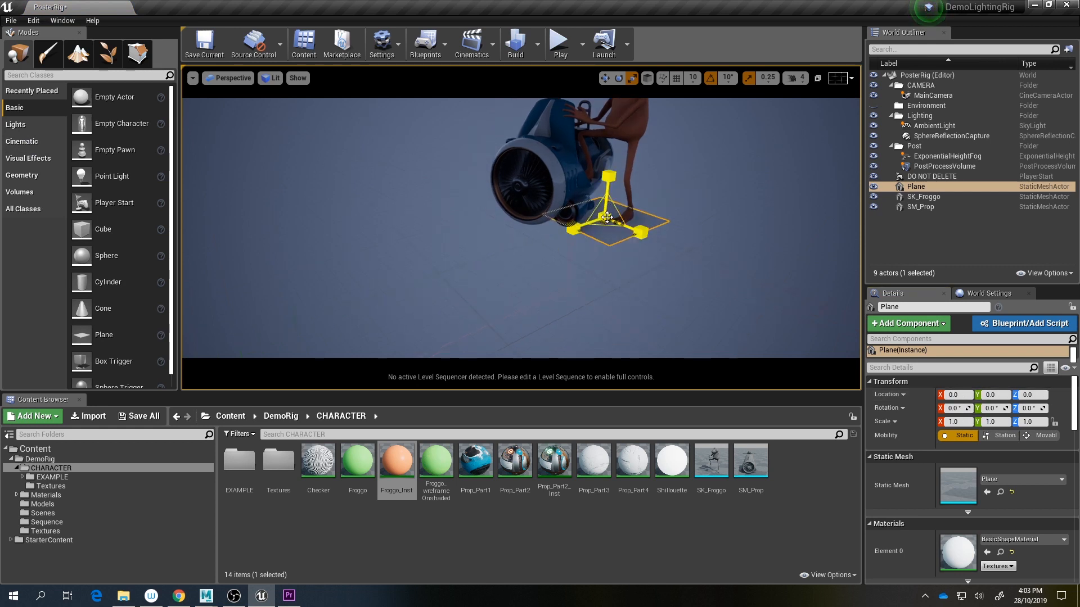
drag(607, 217, 623, 324)
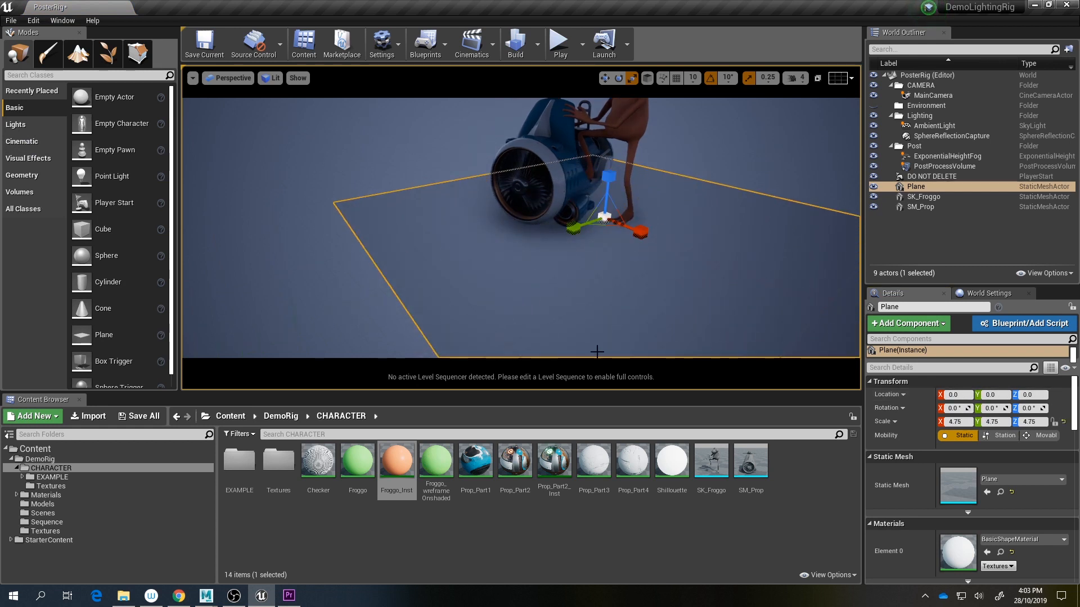
Step: Add a point light near the front of the vehicle and raise it above the frog to light the scene
click(552, 287)
key(f)
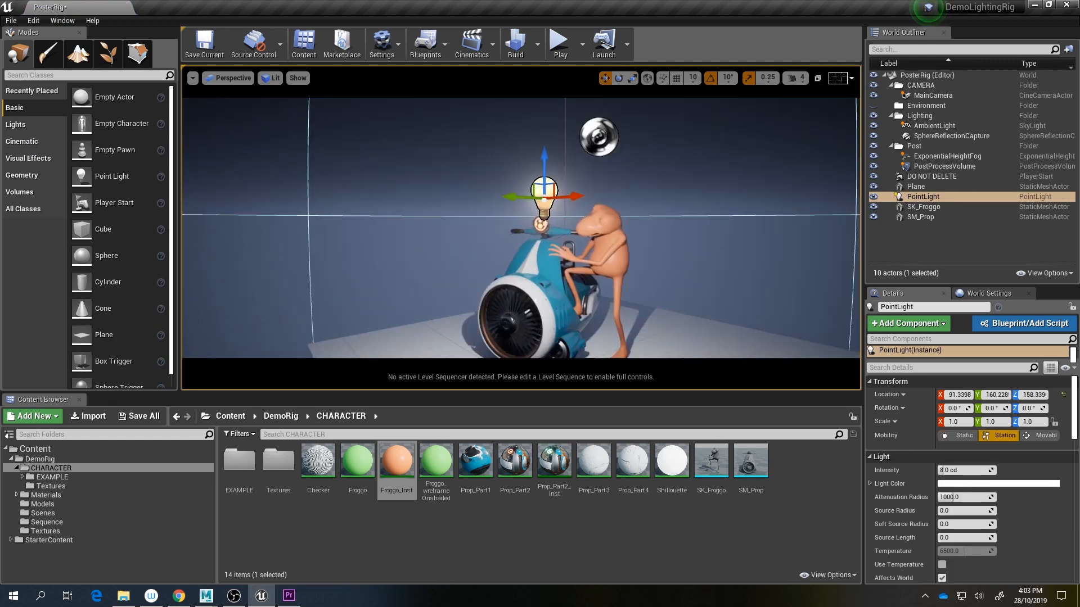
right_drag(553, 287, 553, 280)
drag(544, 171, 544, 76)
click(682, 248)
mouse_move(681, 249)
right_down()
mouse_move(694, 281)
mouse_move(690, 256)
right_up()
key(w)
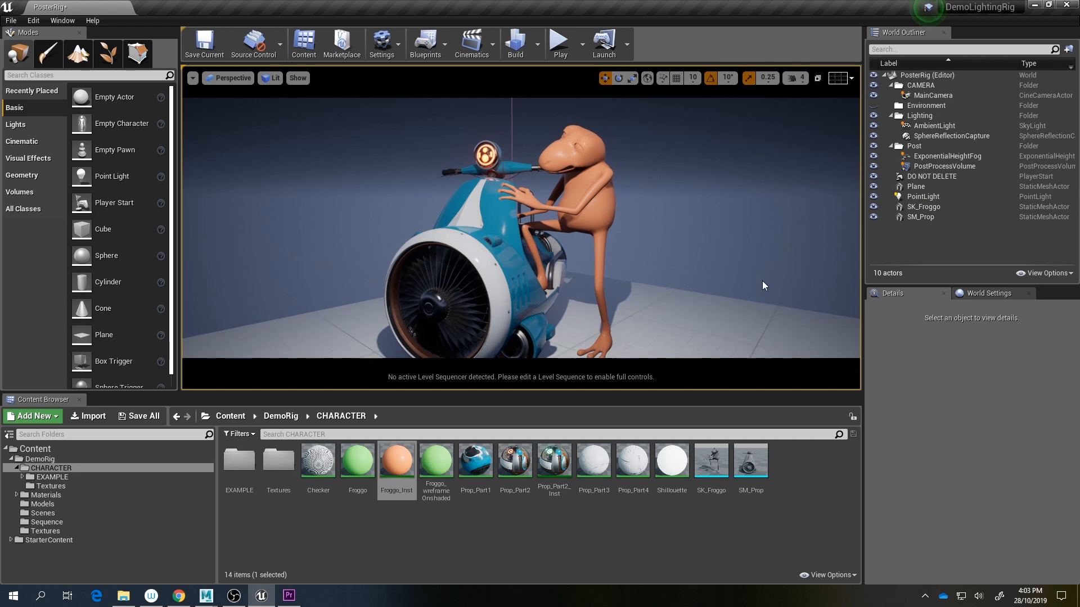
key(s)
right_drag(670, 196, 661, 212)
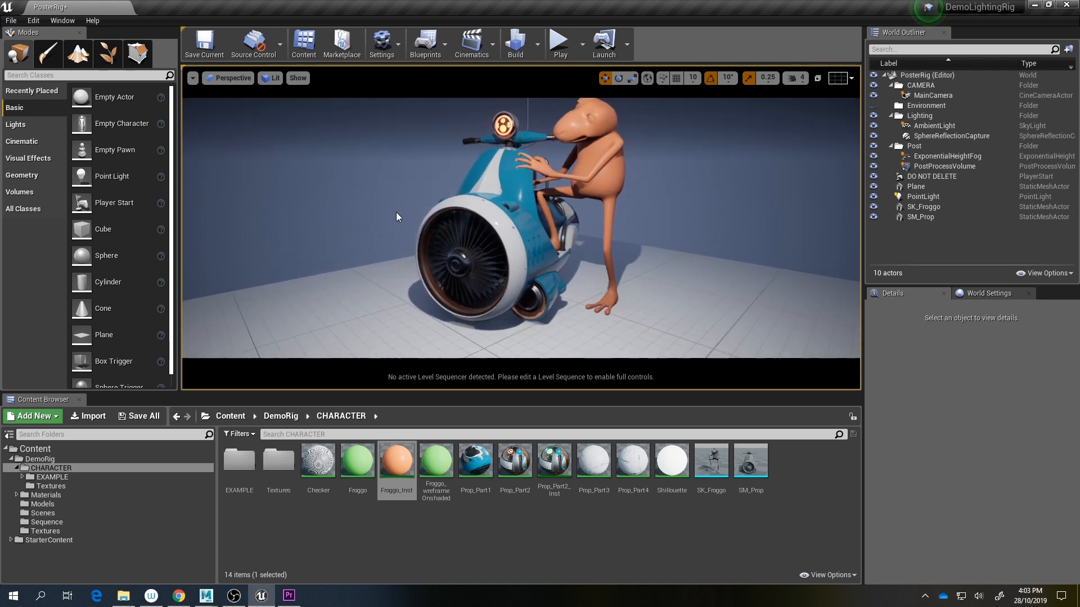
Step: Browse the StarterContent library for scene dressing, including the Particles, Textures, Shapes and Props folders
click(23, 449)
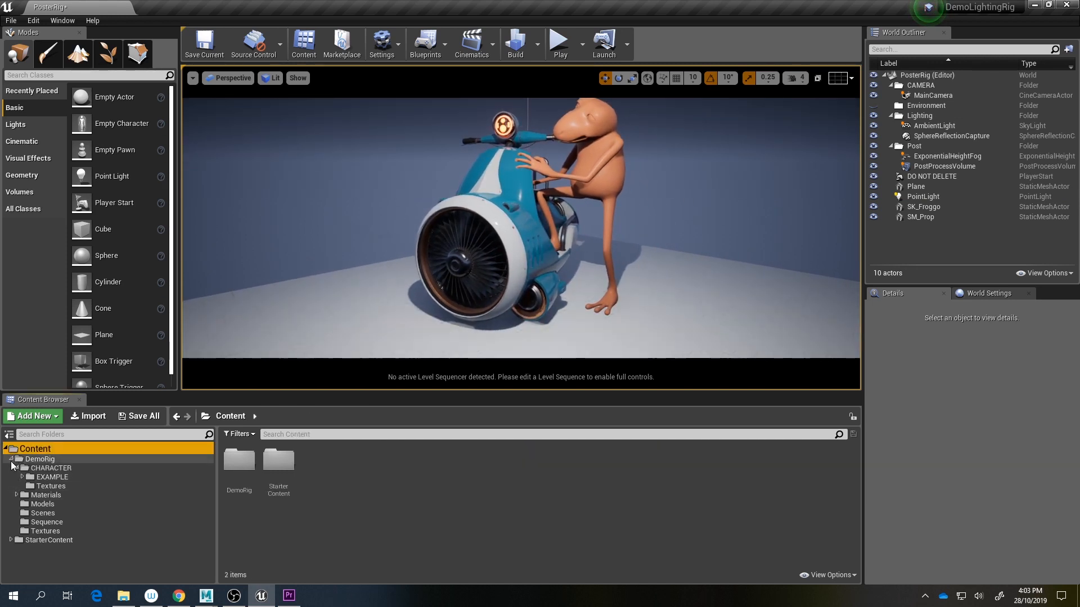
click(11, 459)
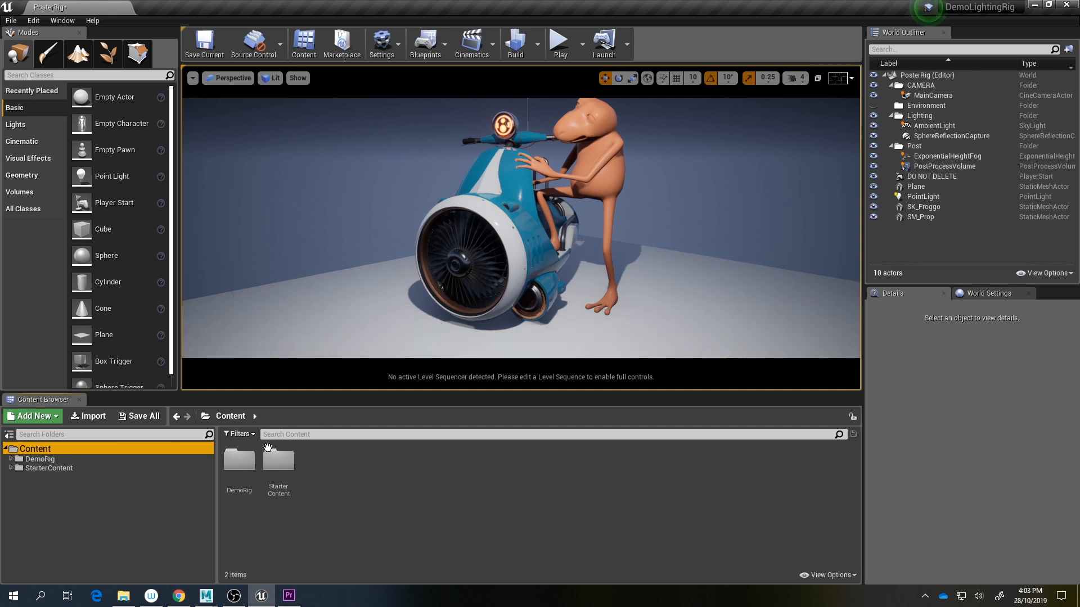
click(42, 470)
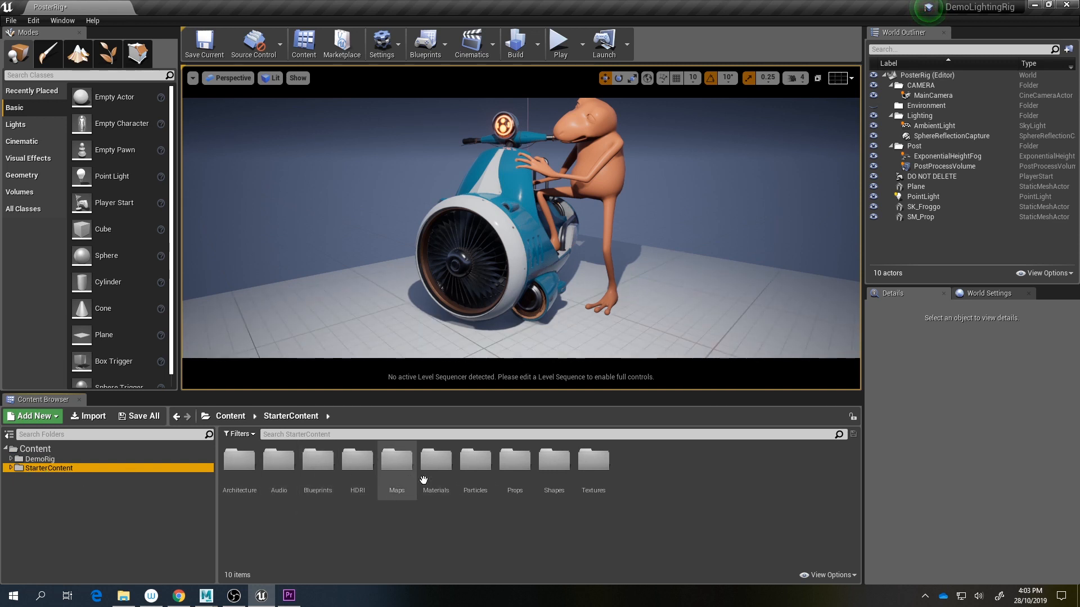
double_click(476, 462)
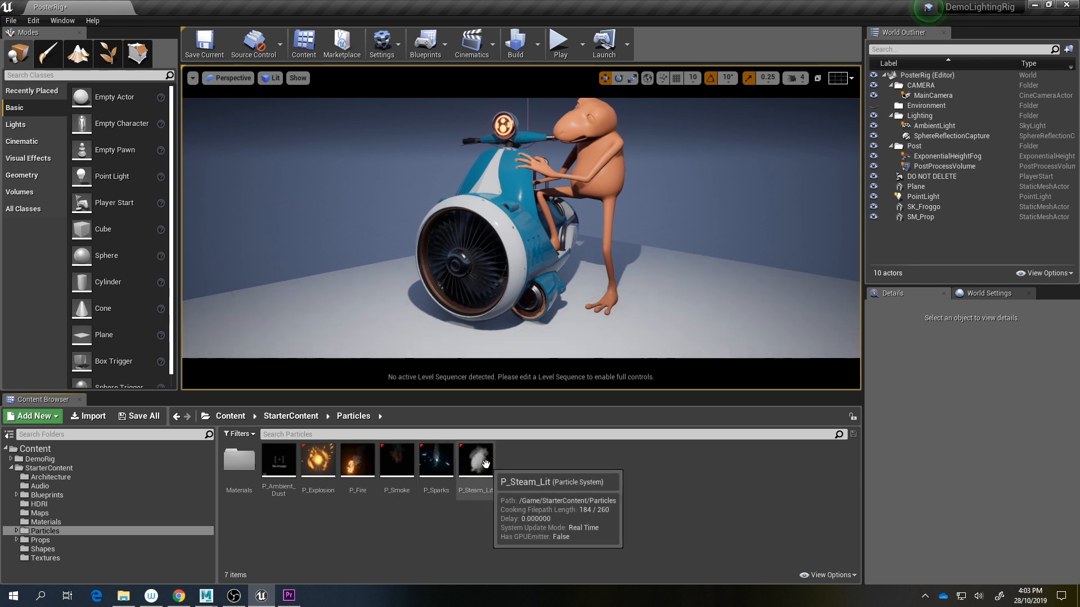
key(Delete)
key(Escape)
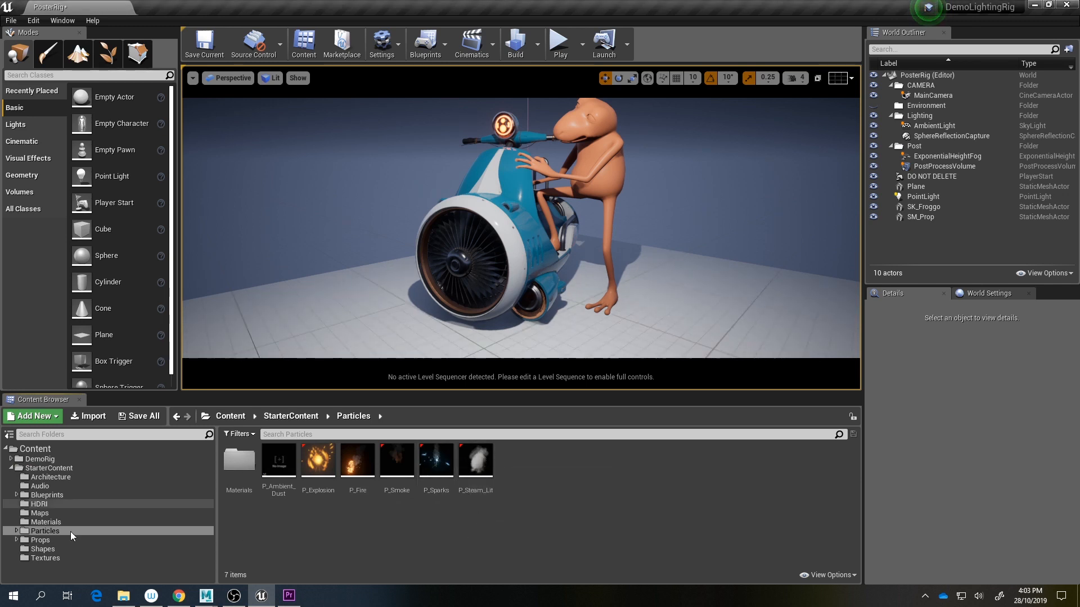
click(49, 558)
click(50, 549)
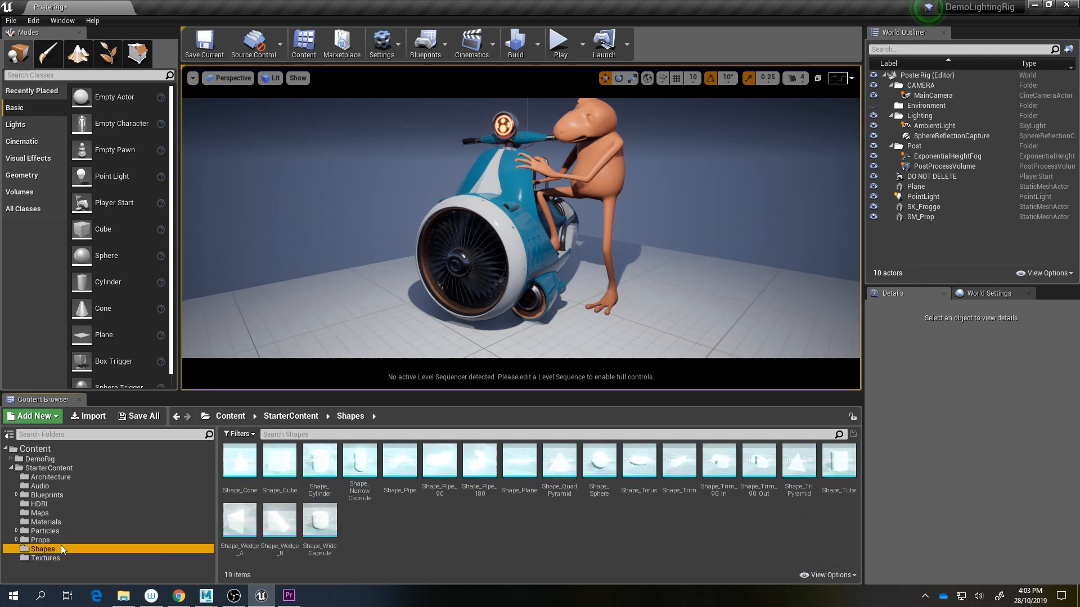
click(53, 540)
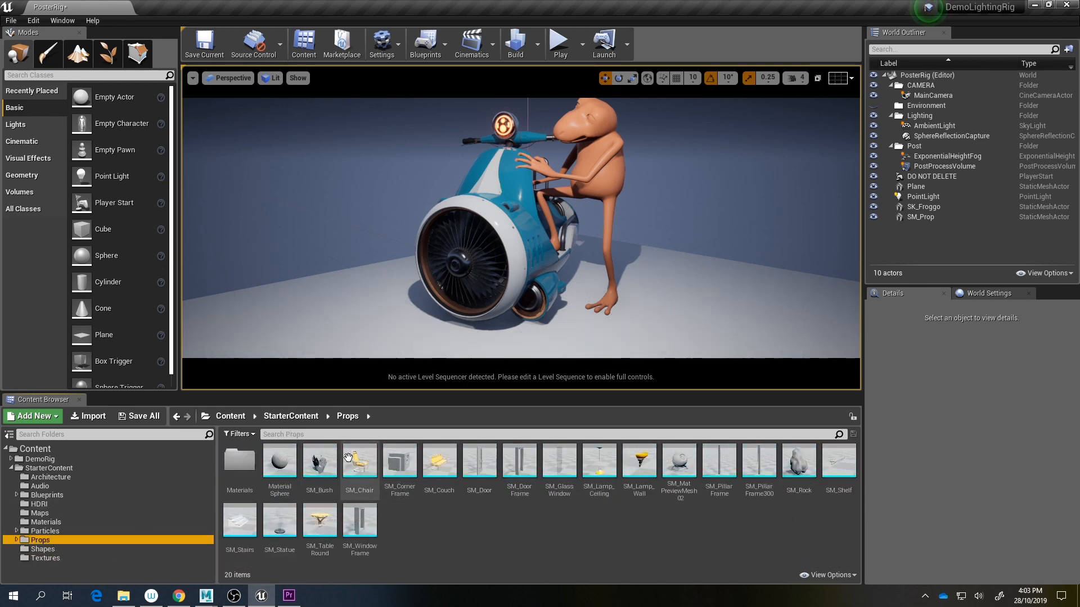
Step: Try placing the SM_Chair prop beside the vehicle, undo it, and return to the DemoRig folder
drag(360, 462, 405, 304)
key(ctrl+z)
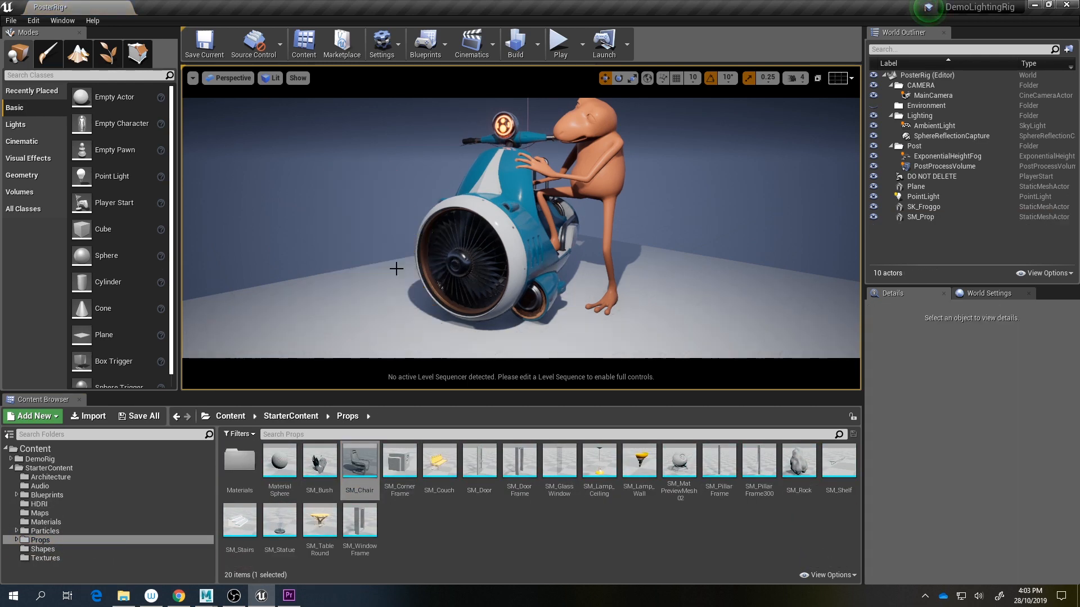
click(11, 468)
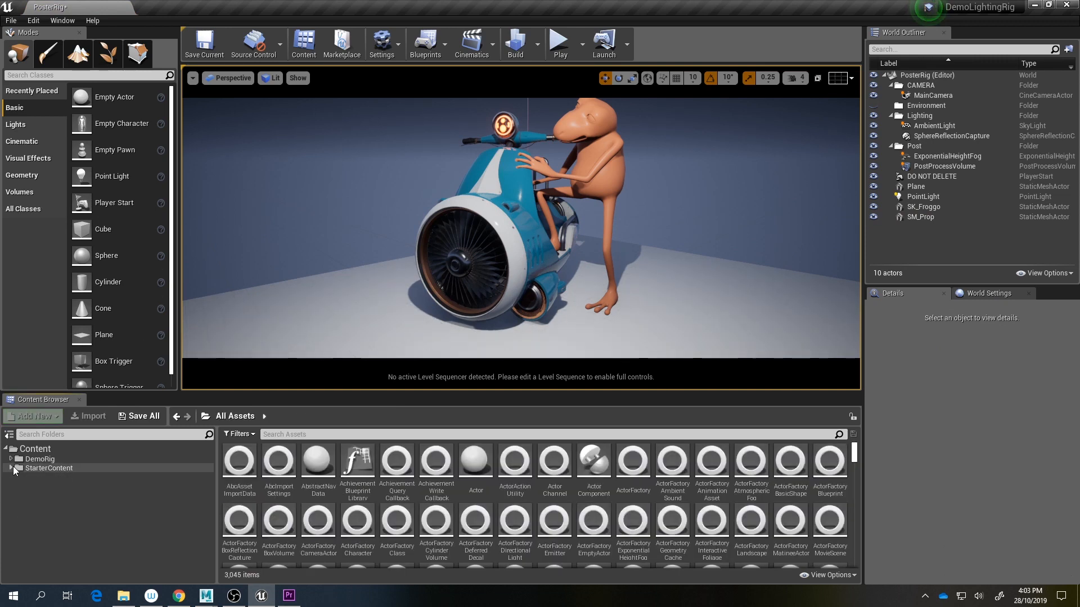
click(40, 458)
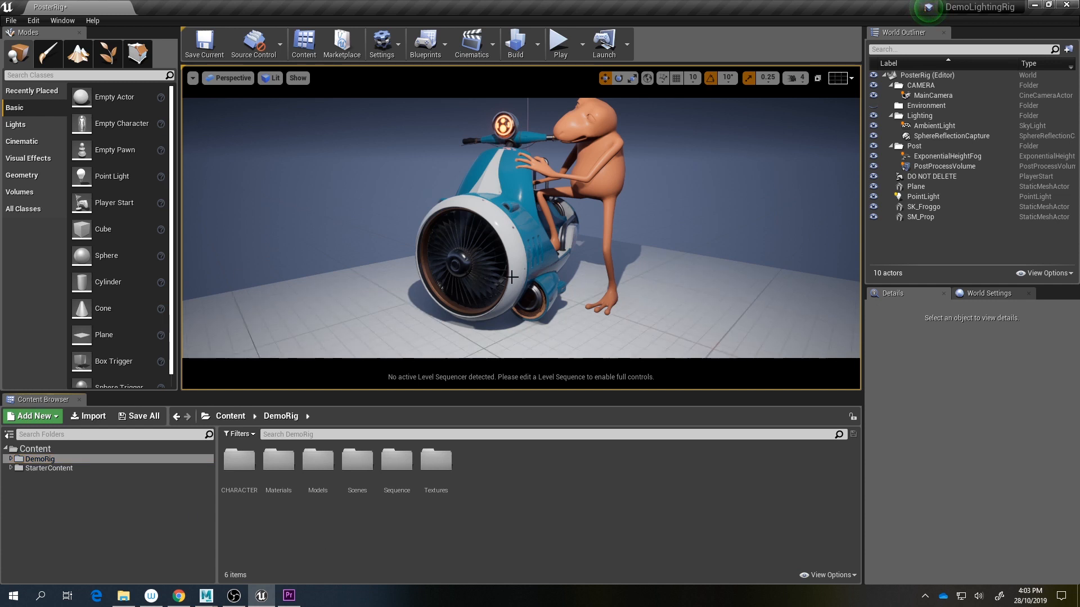
Step: Look through and pilot the MainCamera in the viewport
right_drag(523, 113, 523, 95)
click(245, 79)
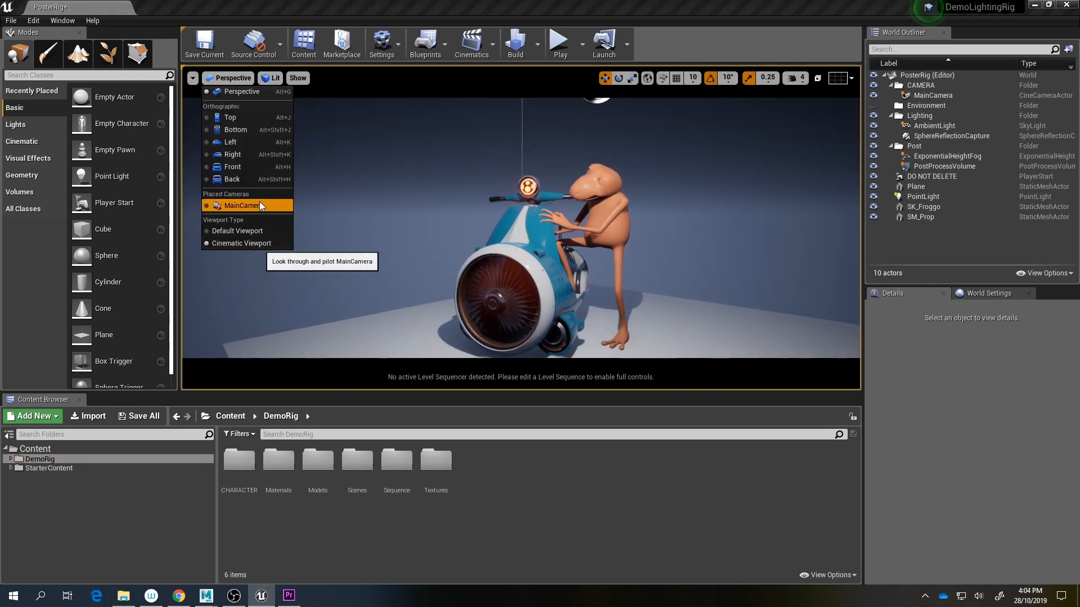
click(259, 204)
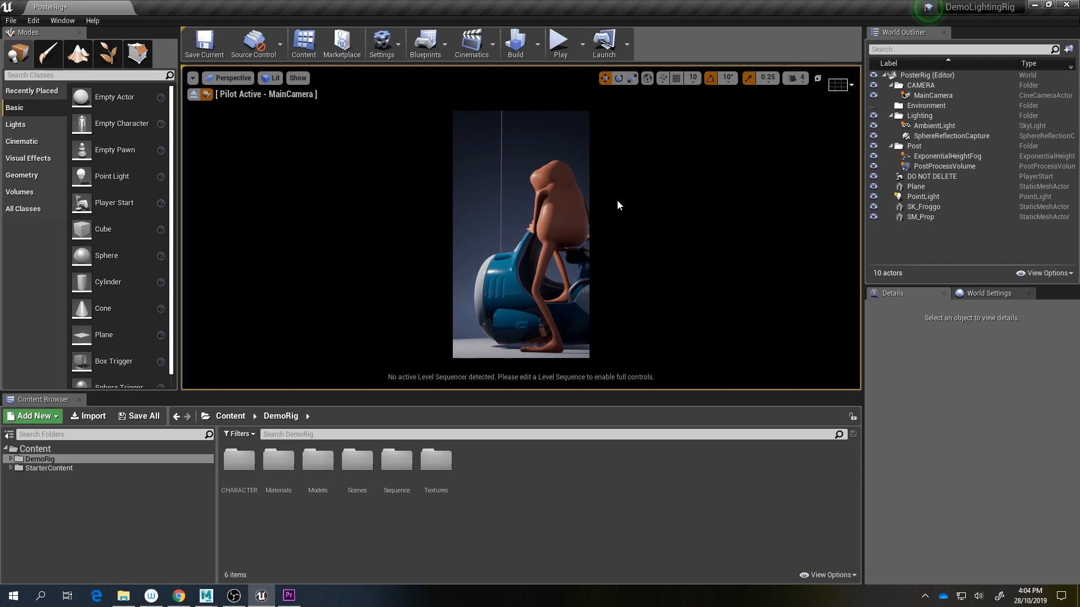
Step: Set MainCamera's sensor to 27.1028118 mm wide by 15 mm high and frame the vehicle's front with the frog beside it
click(939, 97)
scroll(954, 423, down, 4)
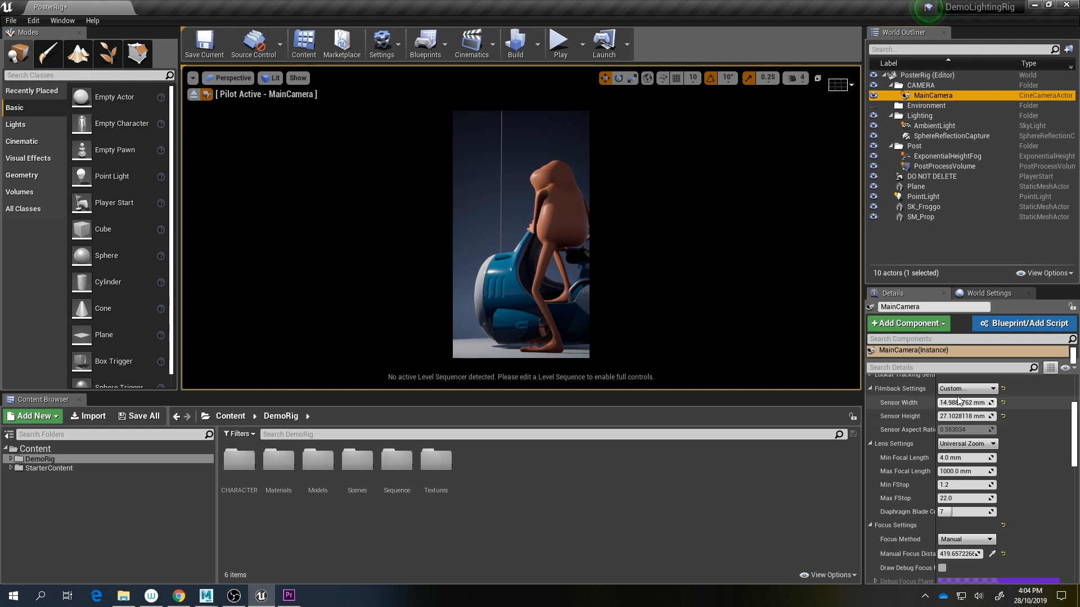
click(979, 417)
key(ctrl+c)
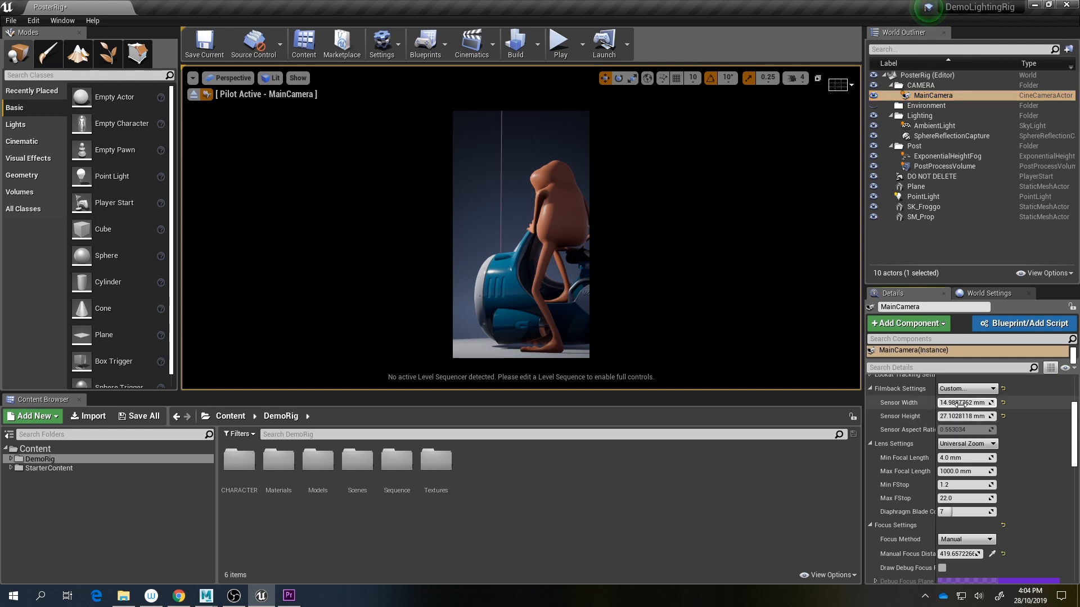
key(shift+Tab)
key(ctrl+v)
key(Tab)
text(1)
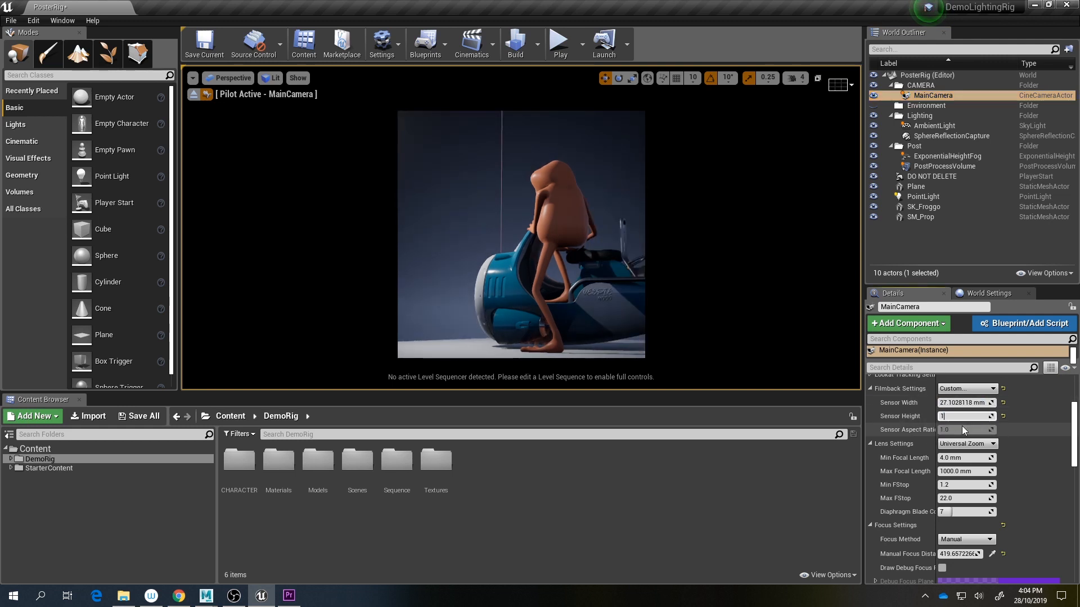
text(5)
key(Return)
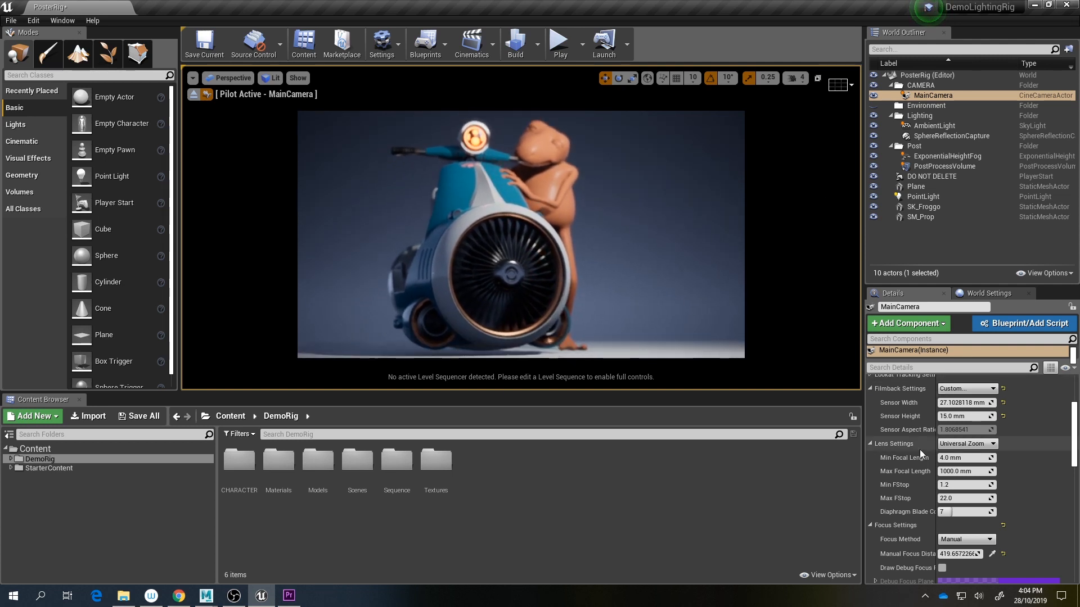
Step: Set MainCamera's Manual Focus Distance to about 529.8 and stop piloting the camera
scroll(927, 472, down, 3)
drag(959, 482, 977, 483)
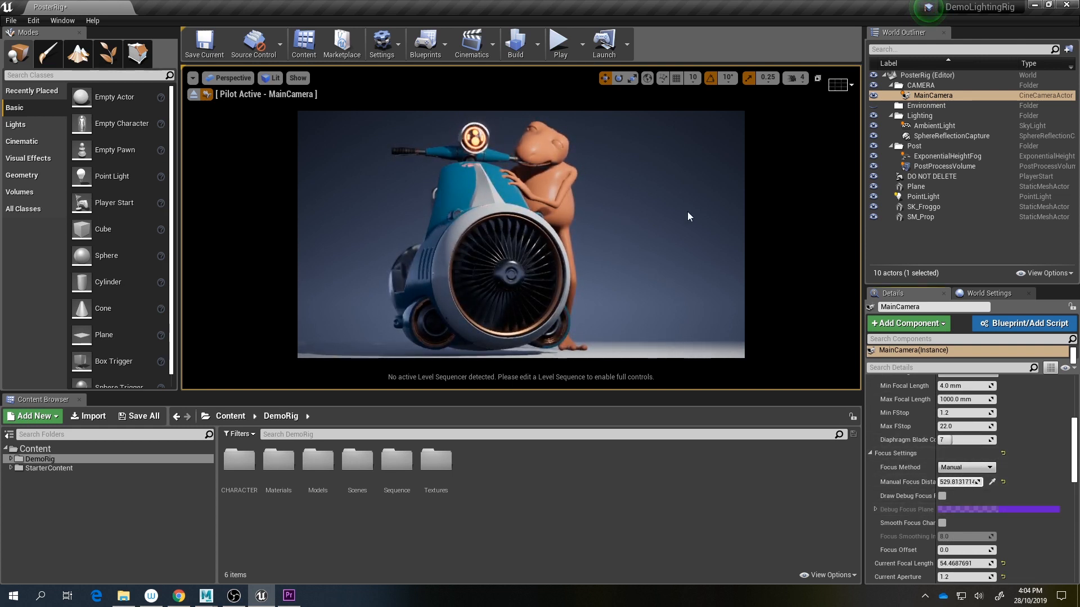
click(194, 94)
Step: Play the level to preview the MainCamera shot, and return to editing
key(w)
right_drag(394, 214, 416, 225)
key(s)
right_drag(602, 187, 602, 187)
click(602, 187)
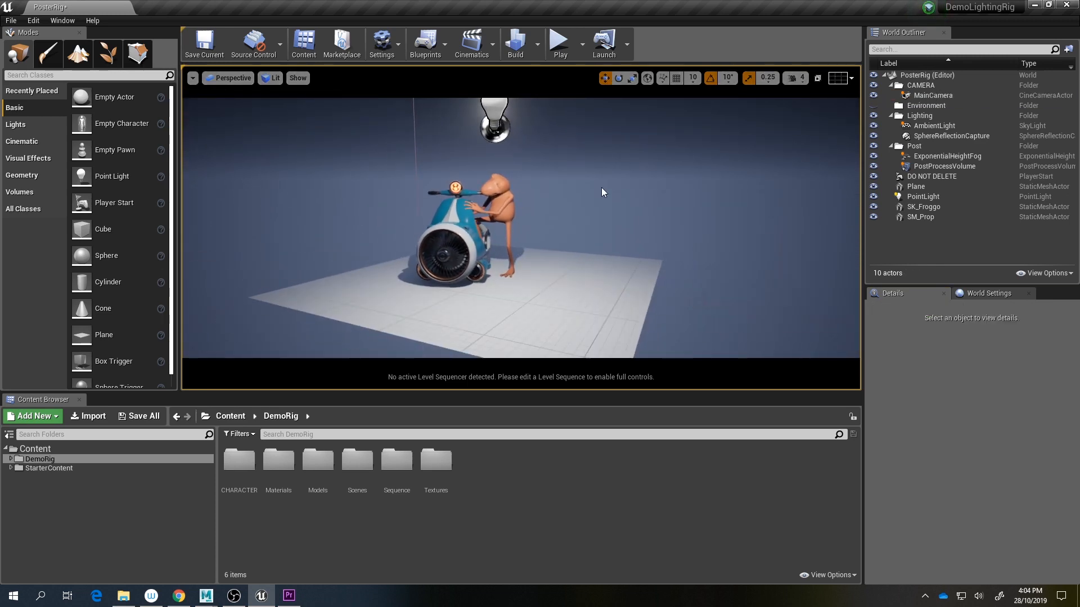
click(560, 48)
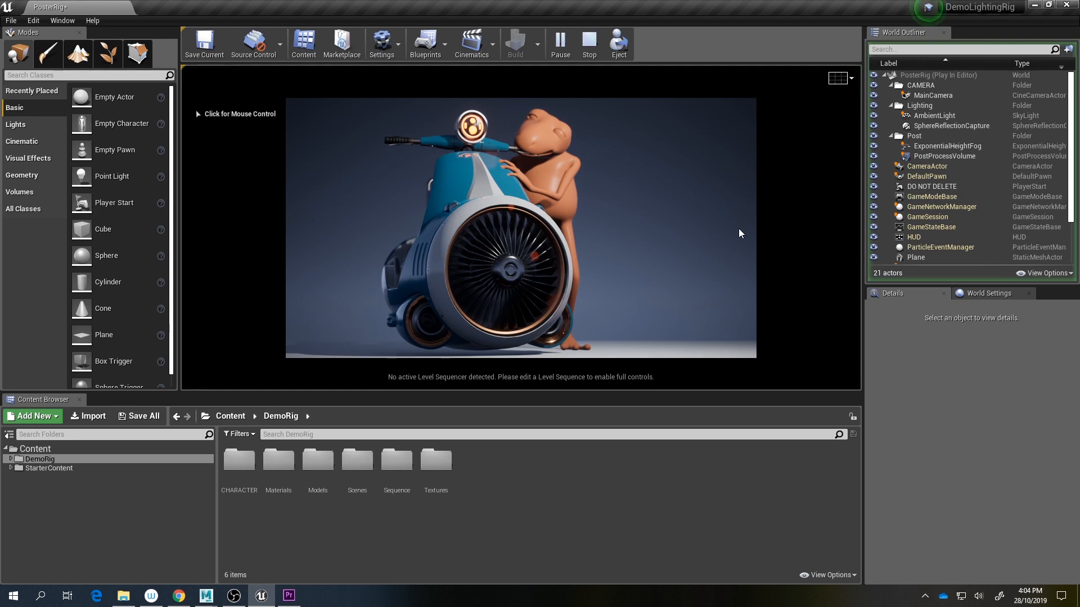
key(Escape)
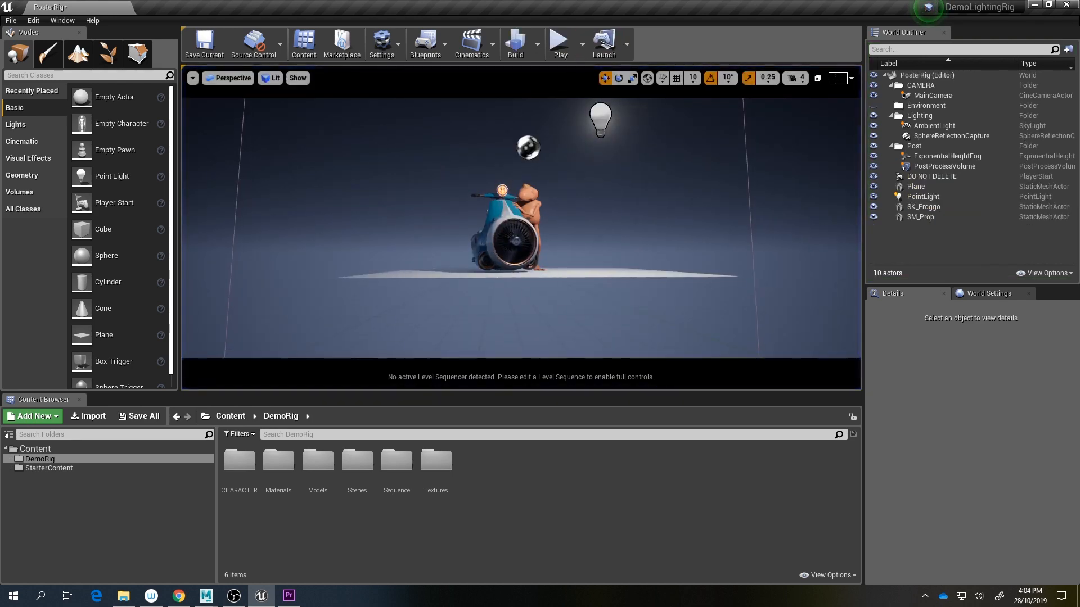
Step: Switch the viewport from the free perspective view back to piloting MainCamera
alt+drag(551, 115, 582, 154)
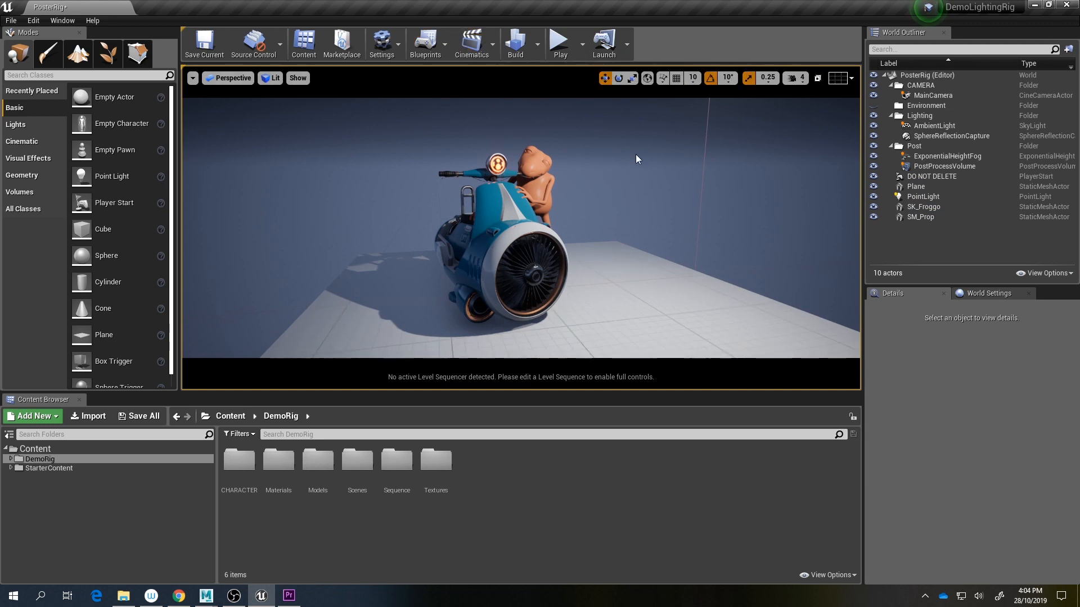
key(g)
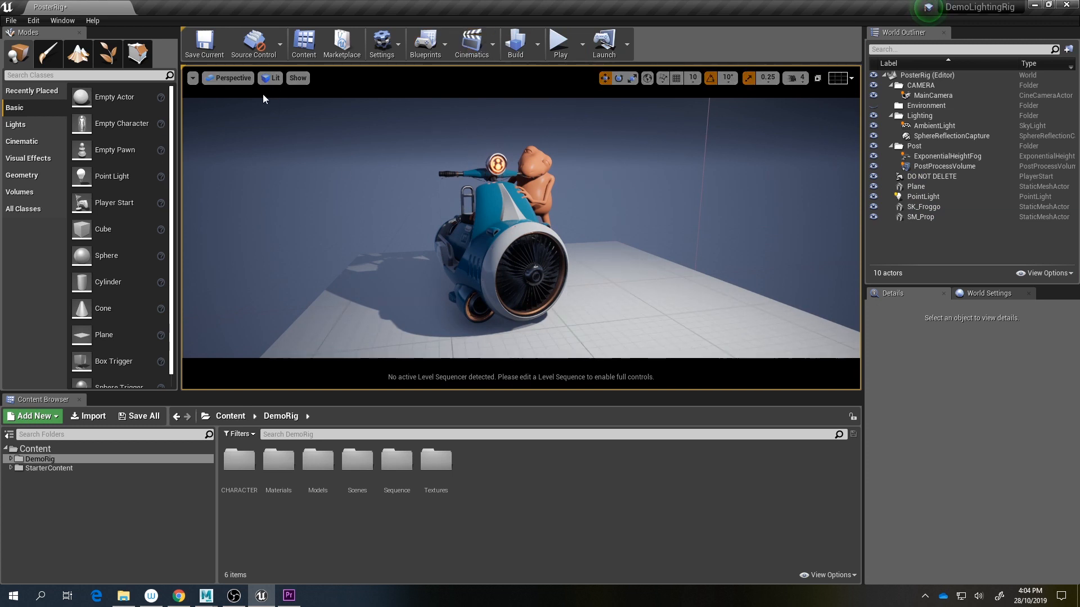
click(193, 79)
click(229, 78)
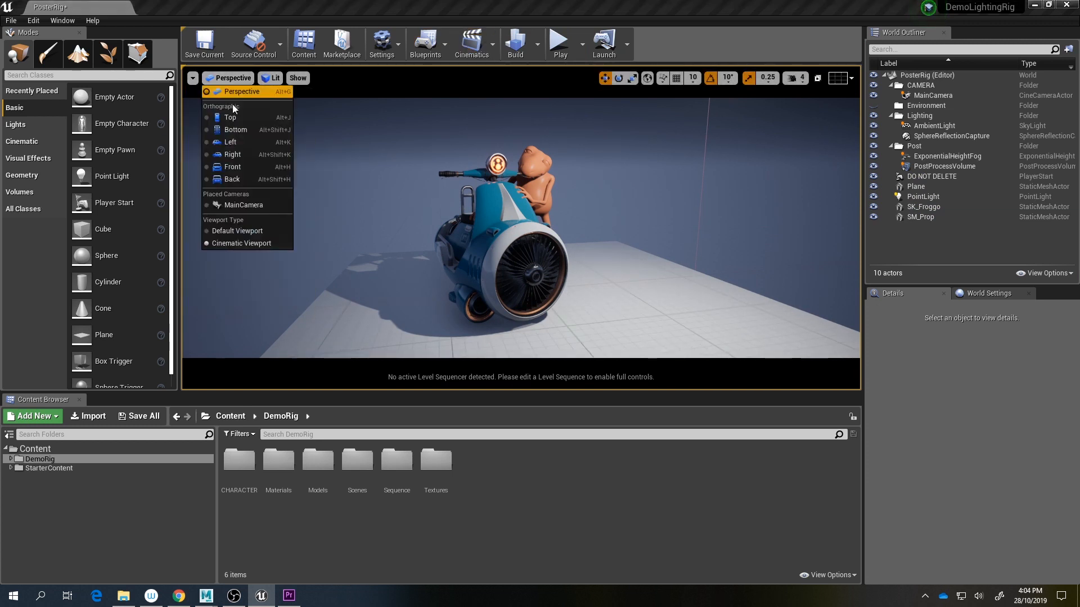
click(236, 205)
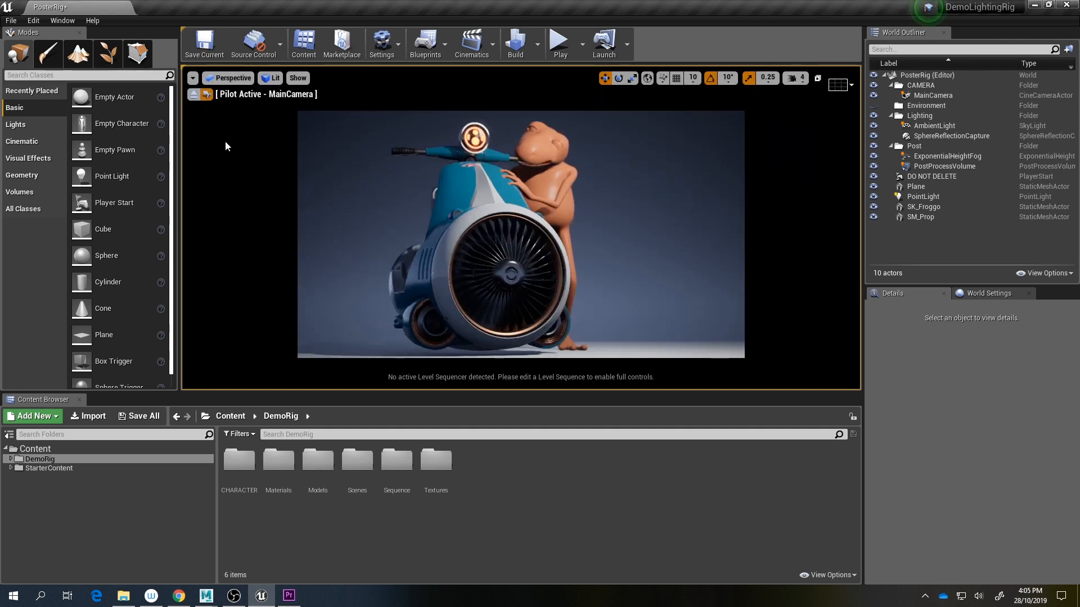
Step: Set the PostProcessVolume's Screen Percentage to 100
click(192, 78)
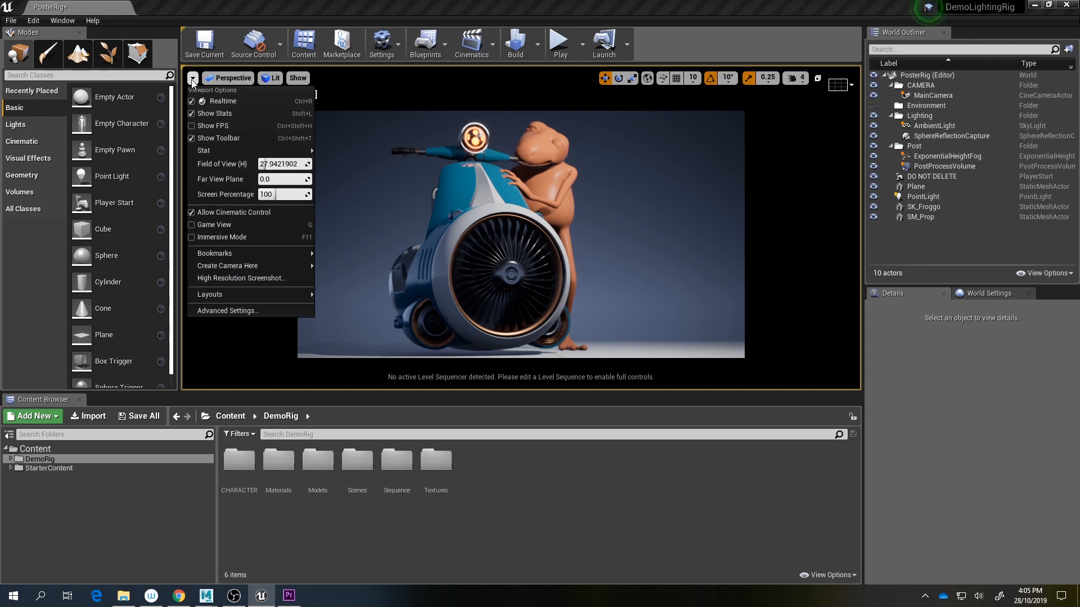
click(192, 113)
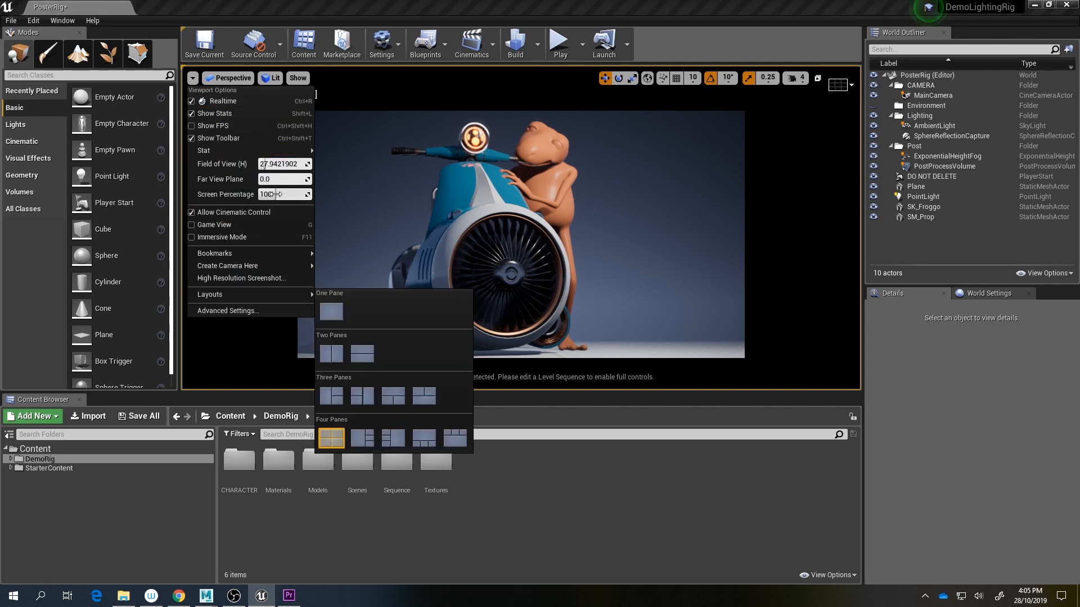
click(947, 257)
click(948, 167)
scroll(945, 498, down, 10)
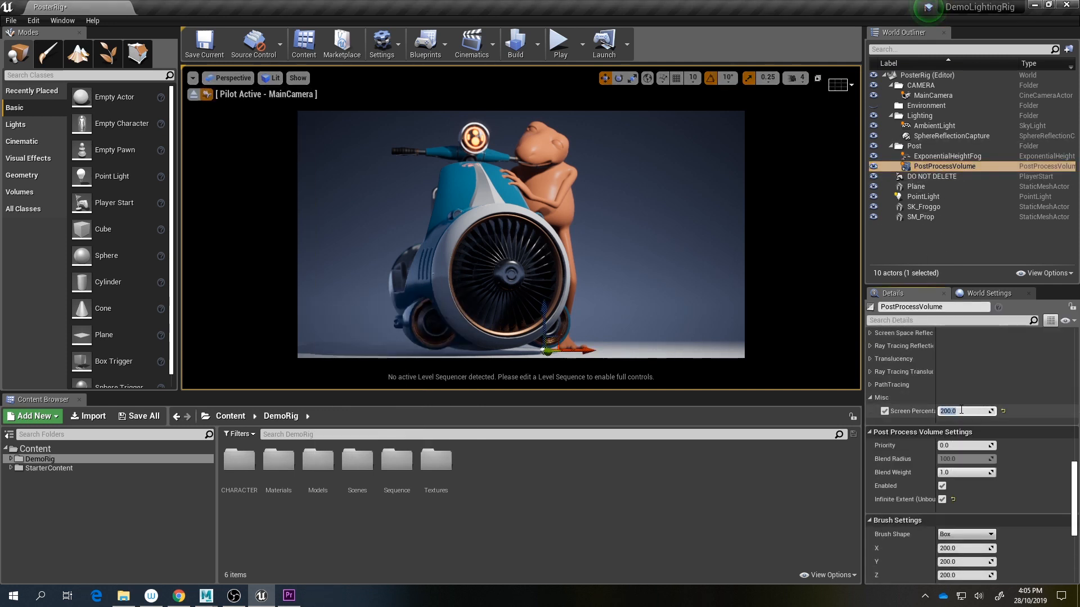
click(638, 51)
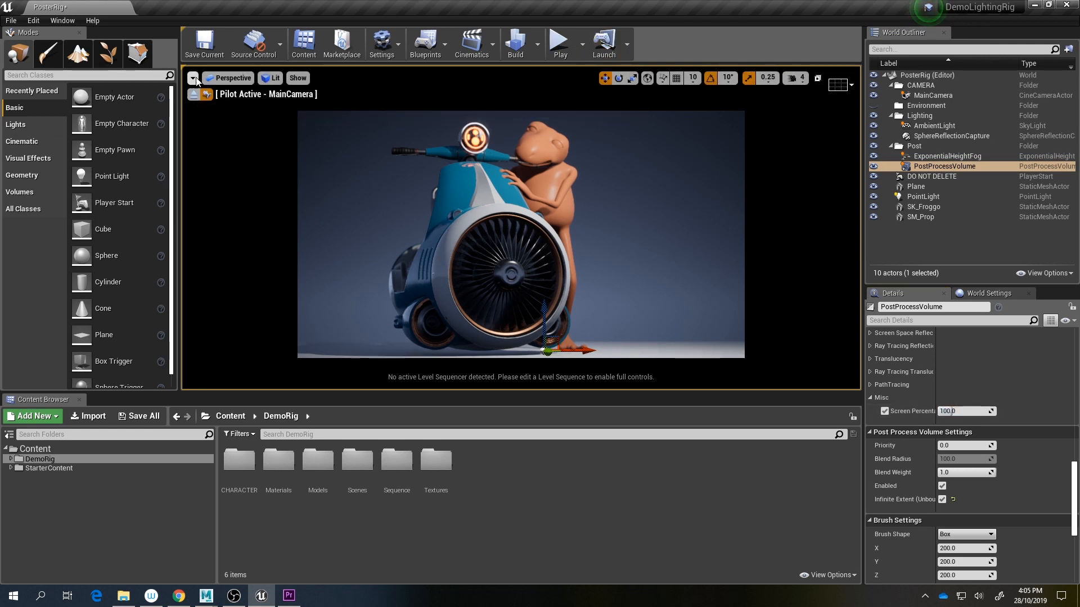
Step: Capture a high-resolution screenshot of the MainCamera view with a Screenshot Size Multiplier of 1.0
click(229, 78)
click(192, 78)
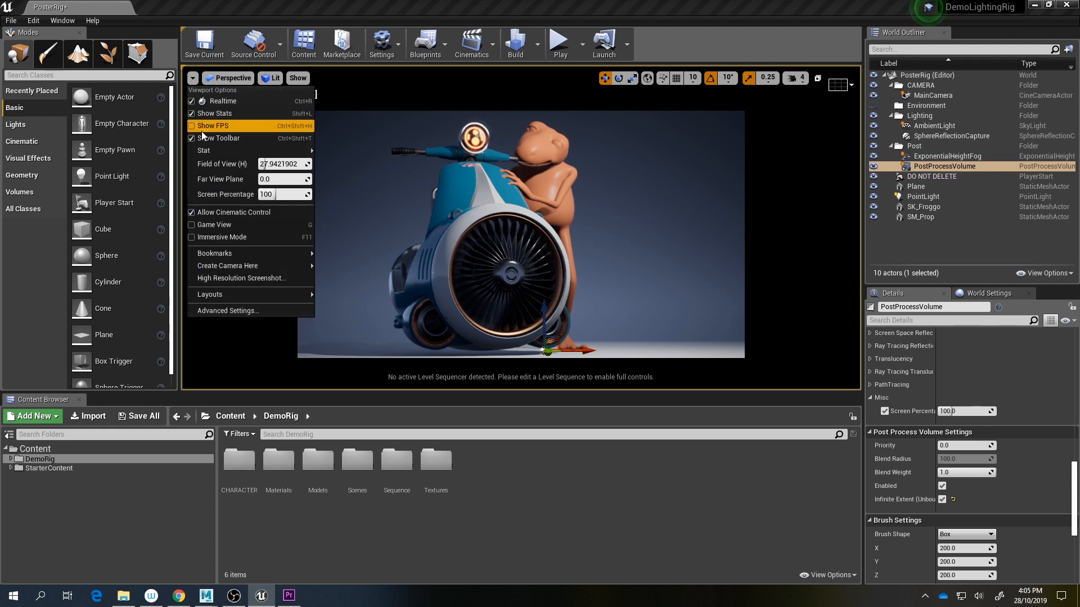
click(275, 277)
drag(684, 212, 753, 145)
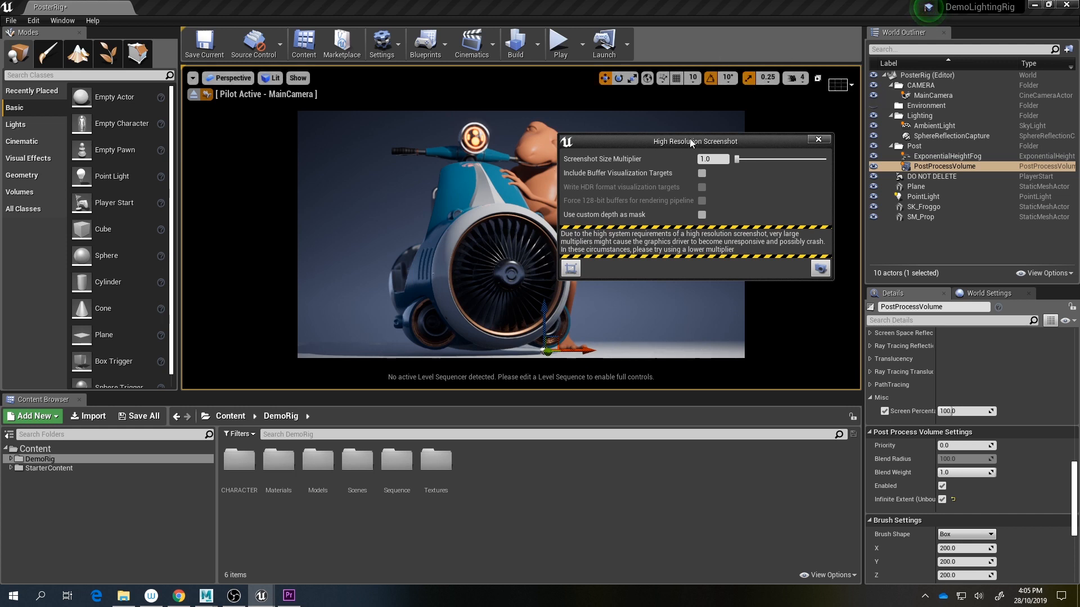
drag(690, 142, 744, 114)
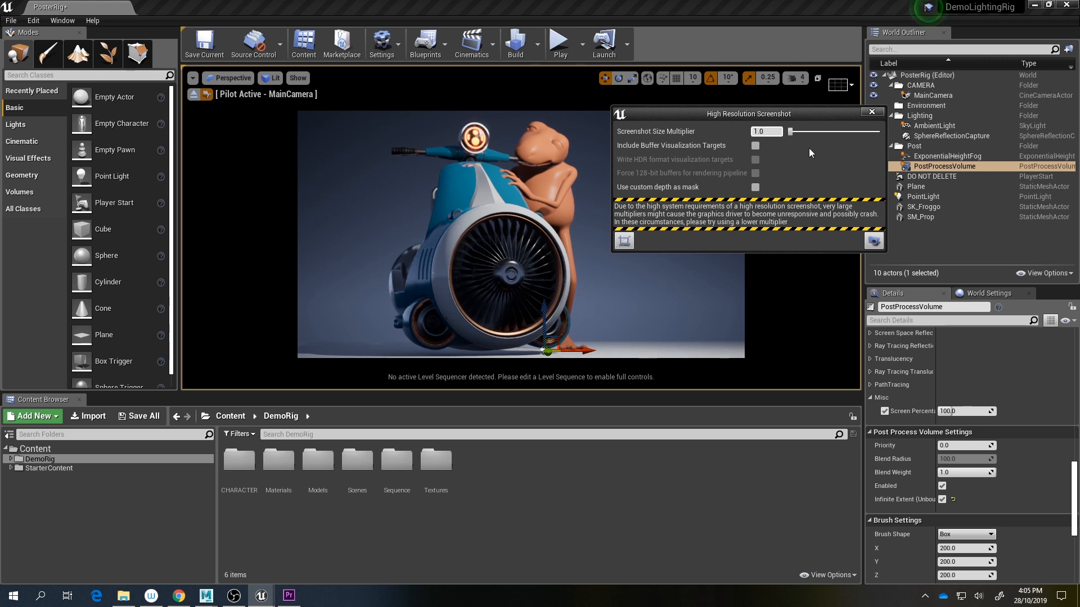
click(873, 241)
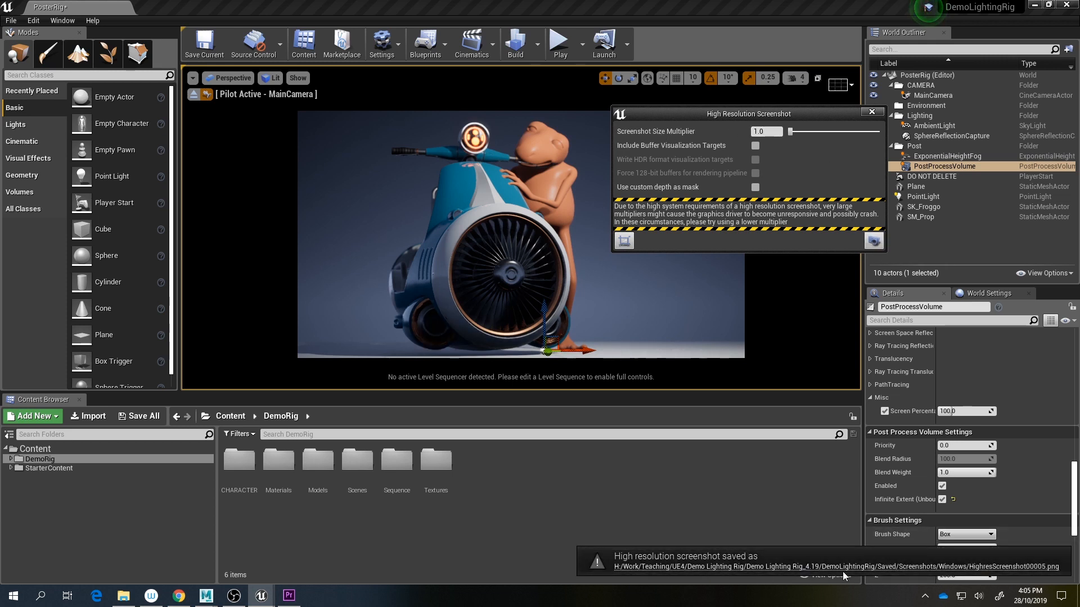
Step: Open the saved screenshots folder and view HighresScreenshot00005.png
click(833, 566)
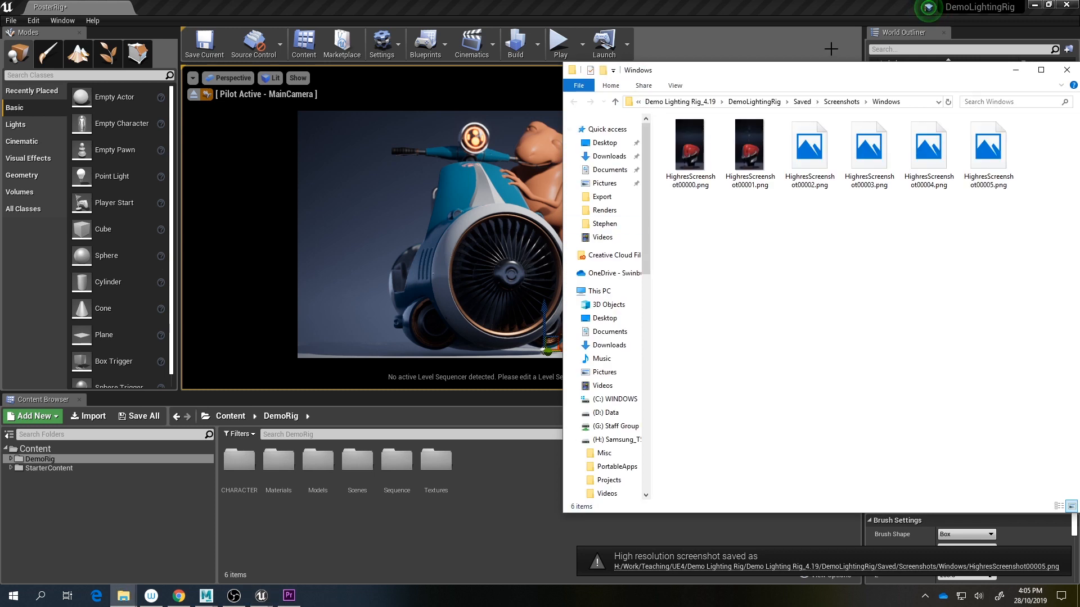
drag(858, 79, 573, 110)
double_click(701, 186)
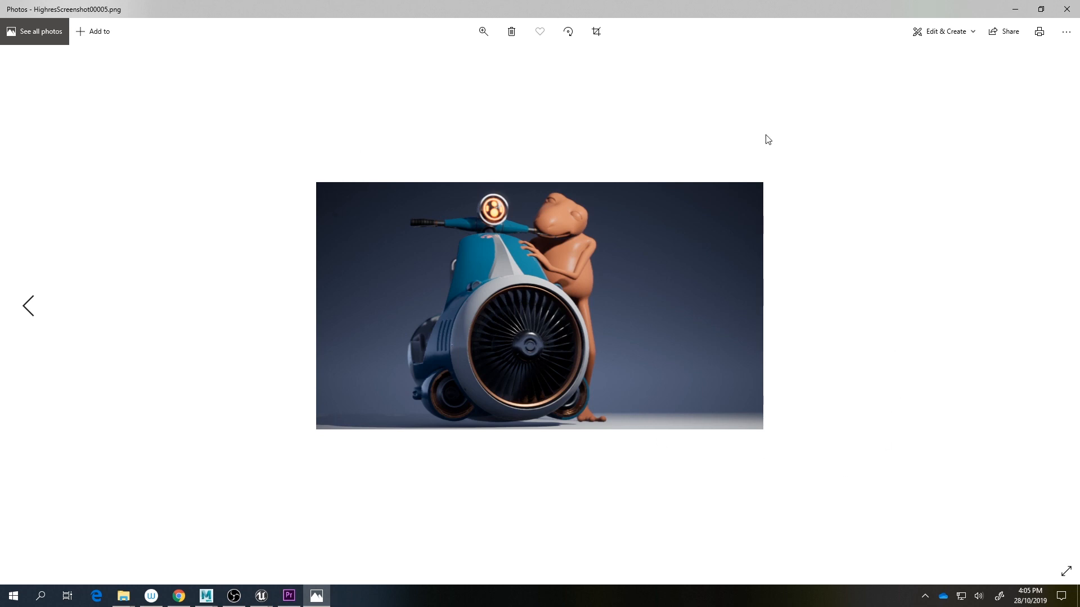
click(1069, 5)
Step: Set the Screenshot Size Multiplier to 4.0 and capture another high-resolution screenshot
drag(599, 105, 652, 456)
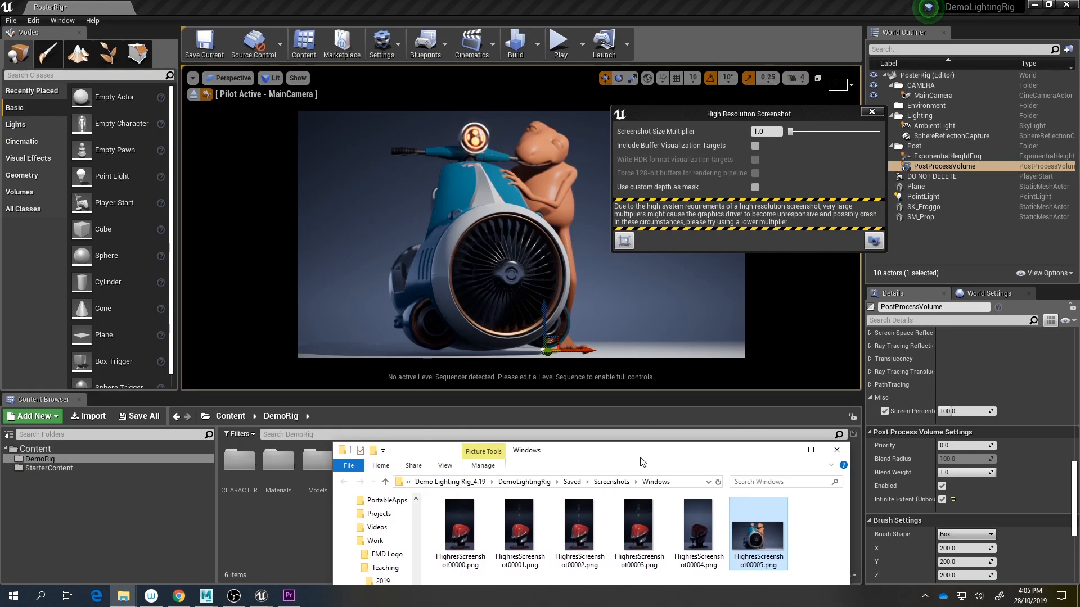
drag(644, 457, 543, 381)
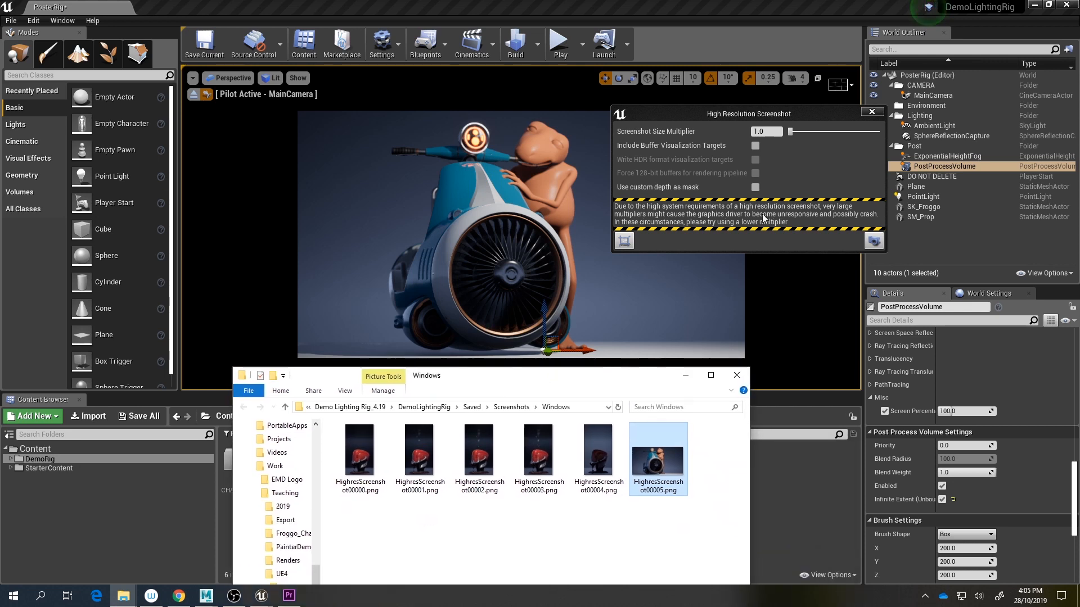
click(704, 131)
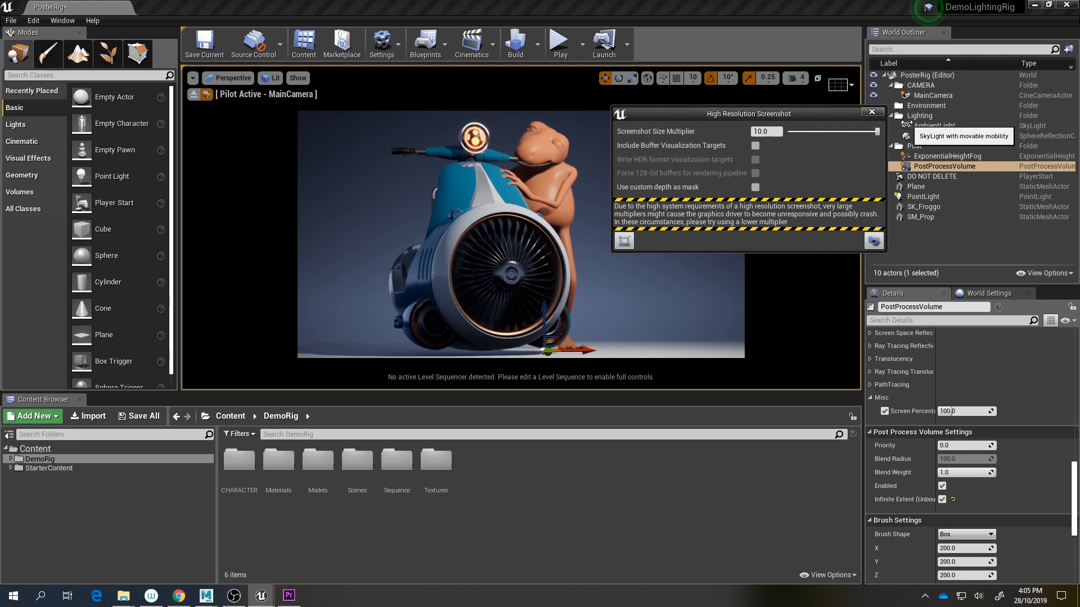
drag(877, 131, 832, 144)
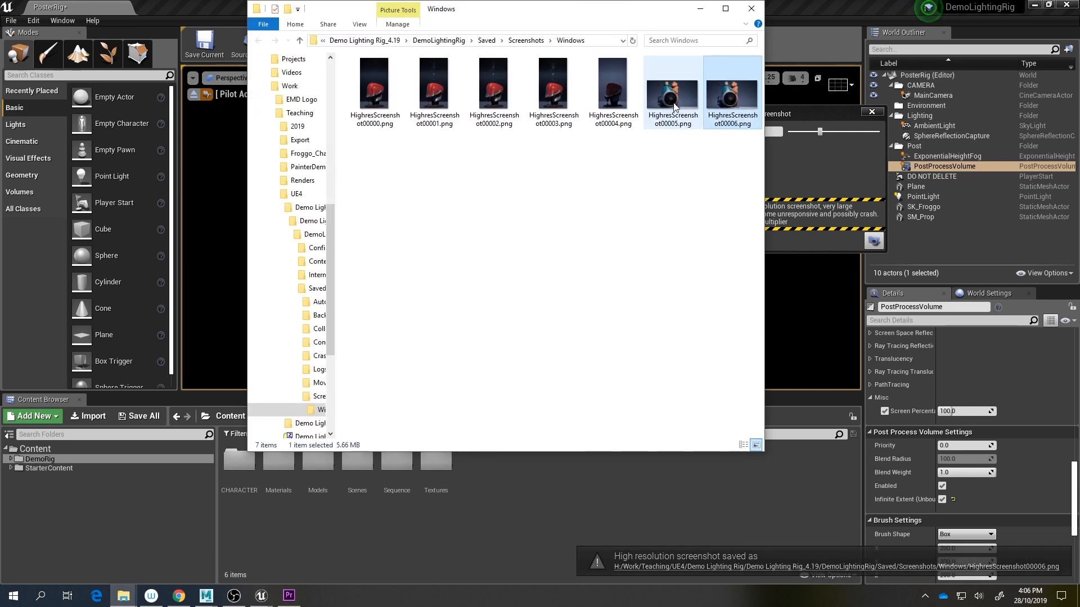
Step: Open HighresScreenshot00006.png and zoom in on the fan and the frog's arms to inspect the image detail
double_click(675, 106)
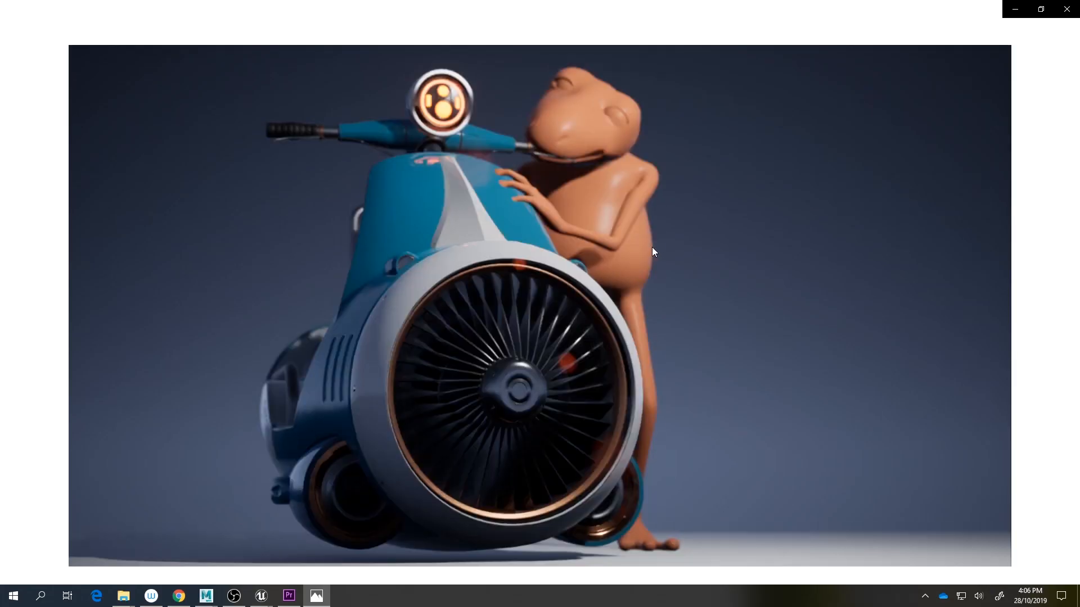
double_click(527, 268)
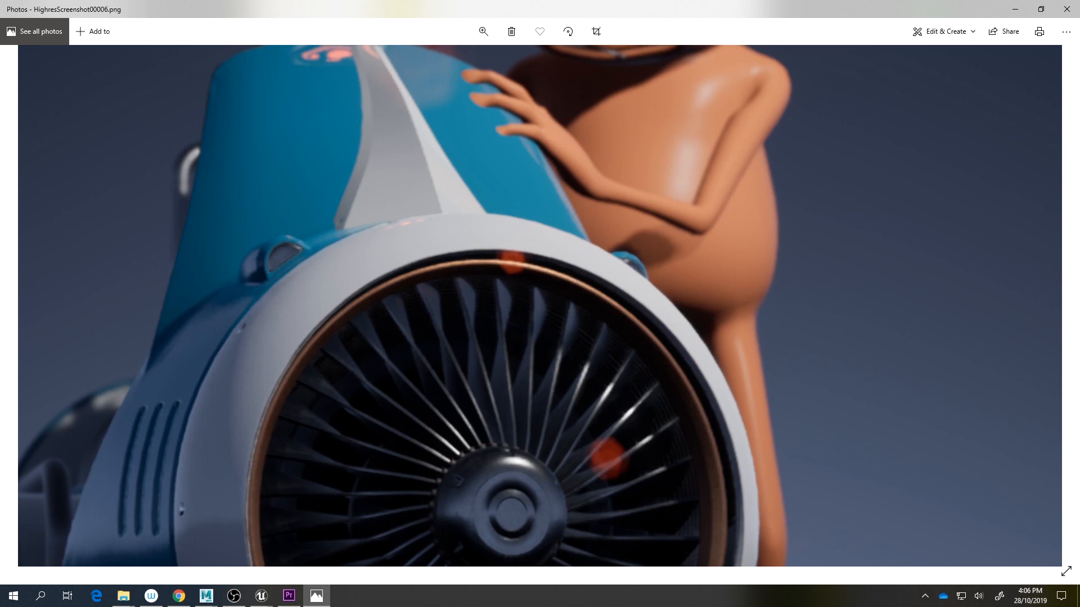
drag(0, 130, 246, 3)
Step: Check the screenshot's file dimensions against the Hero Poster size requirement in the assignment PDF
click(450, 342)
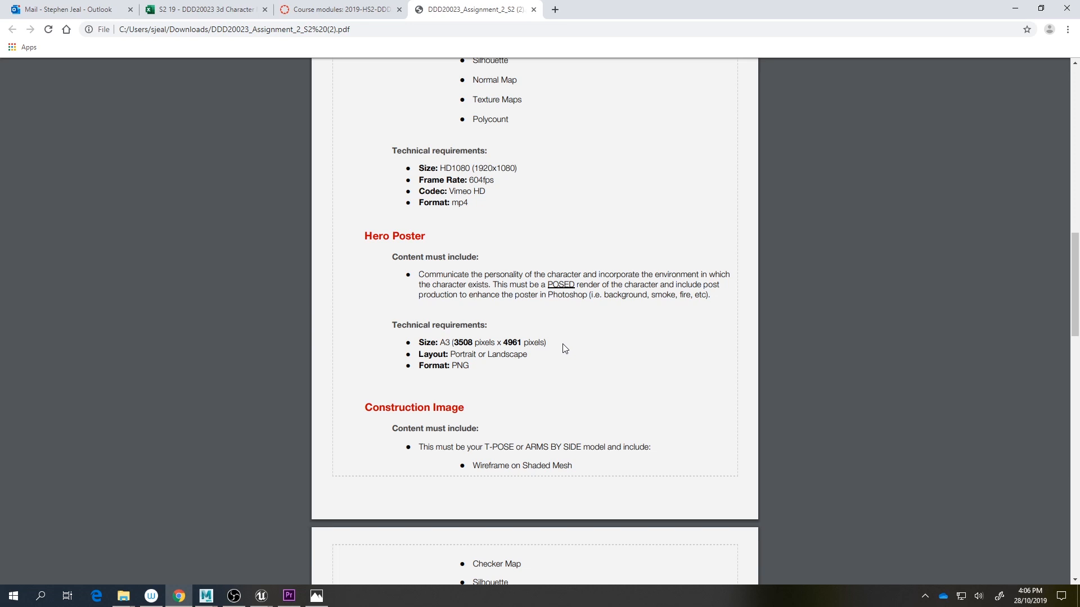
key(alt+Tab)
right_click(631, 233)
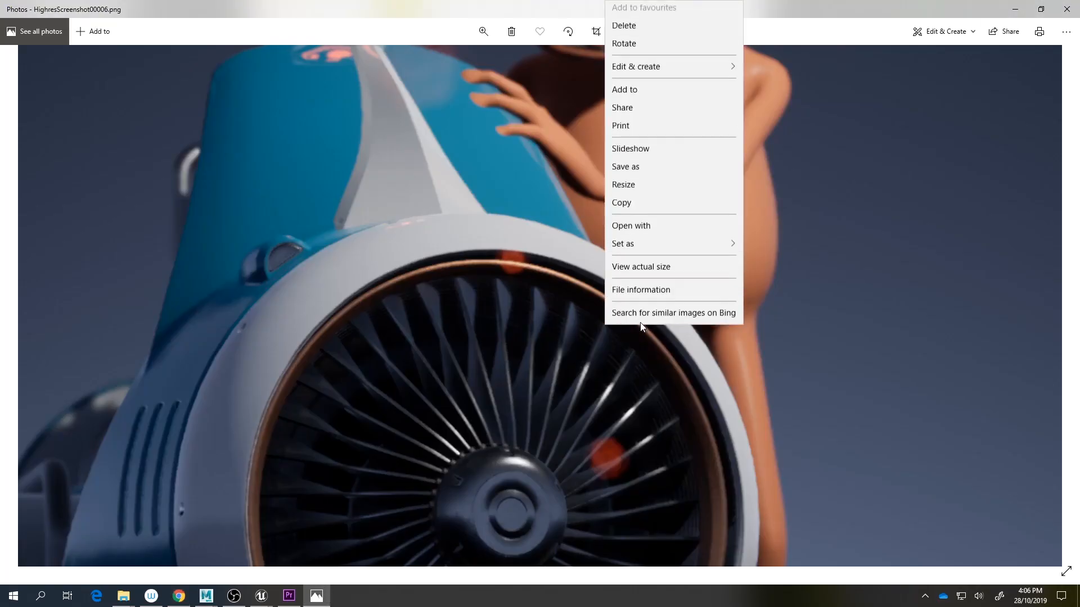
click(659, 297)
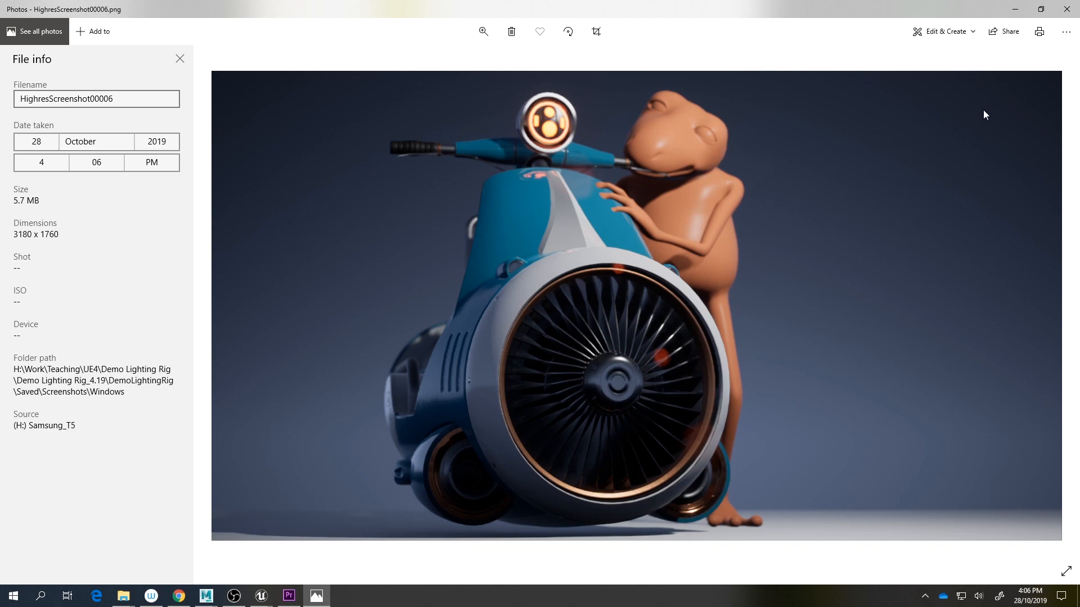
click(1066, 9)
Step: Return to the high-resolution screenshot settings and enable Include Buffer Visualization Targets
drag(642, 10, 441, 75)
click(734, 136)
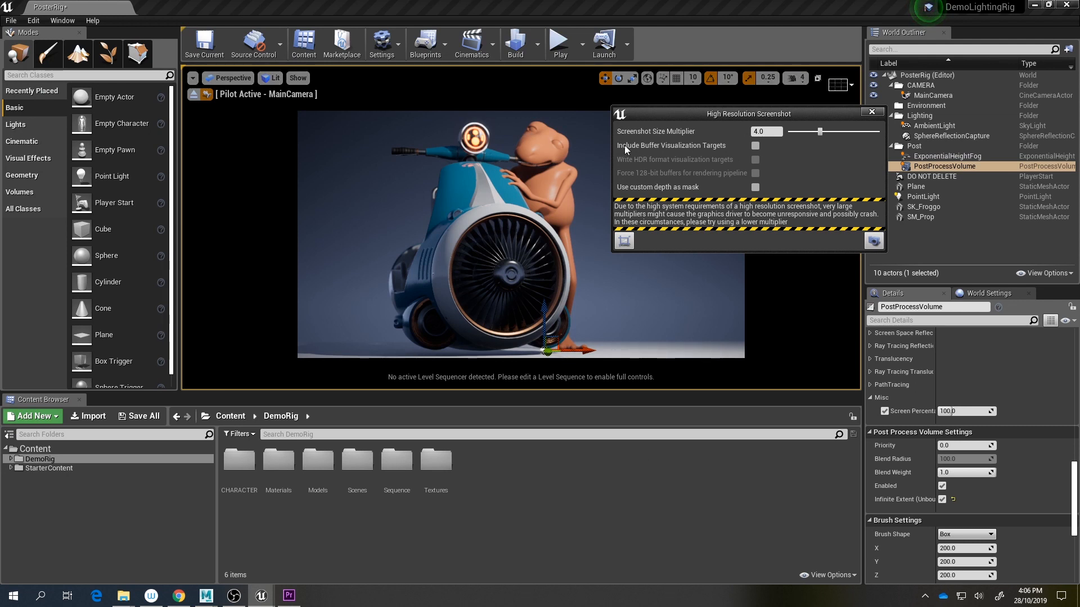
click(756, 146)
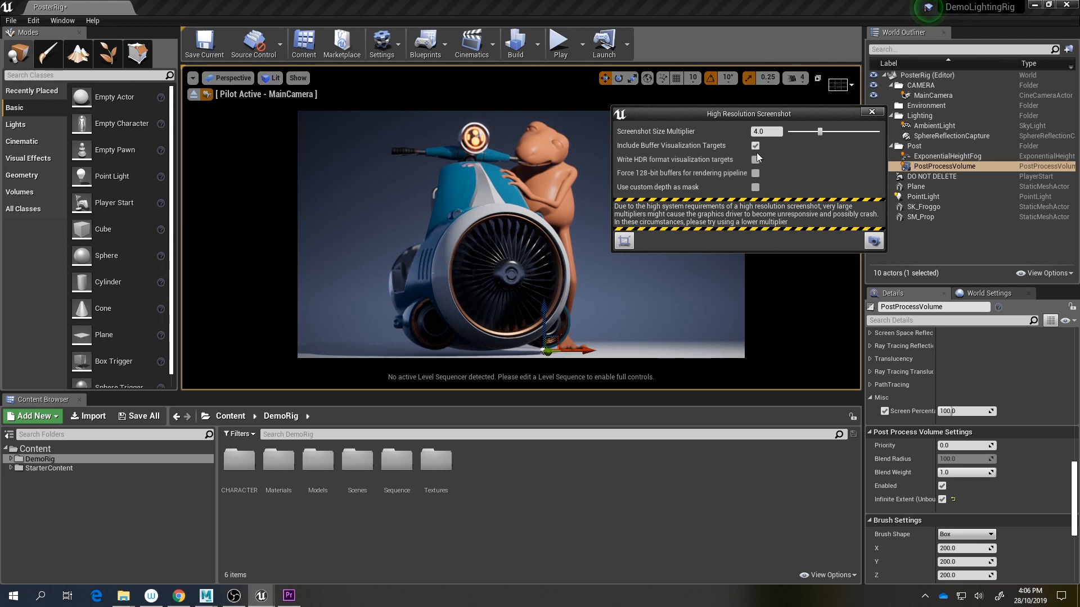
Step: Switch the viewport's view mode from Lit to the Buffer Visualization overview
click(228, 78)
click(273, 77)
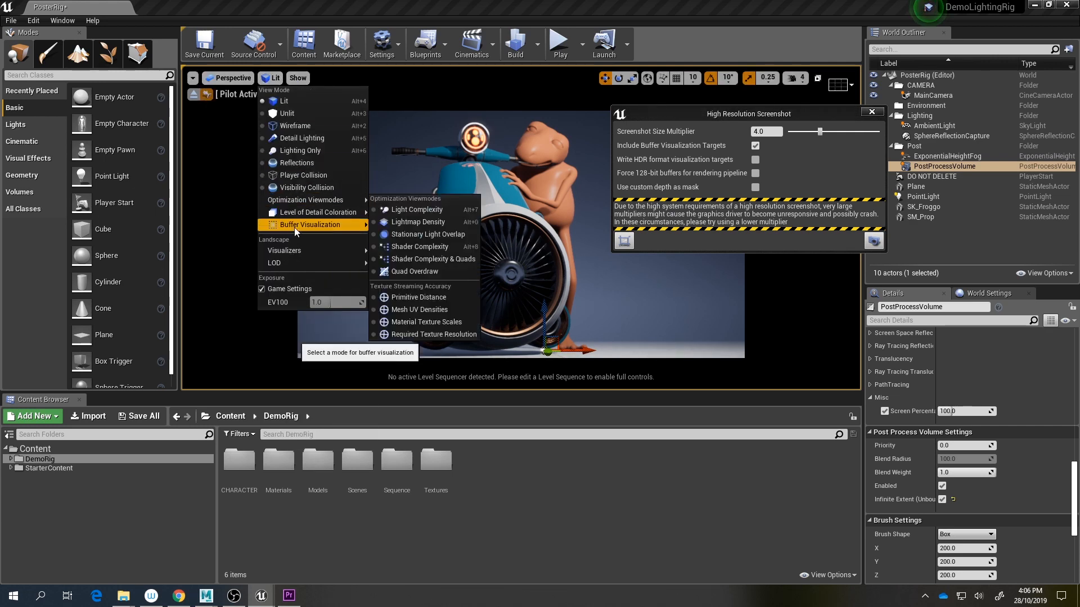
mouse_move(295, 224)
click(401, 233)
Step: Capture a high-resolution screenshot at a 4.0 size multiplier with buffer visualization targets included
drag(685, 118, 866, 290)
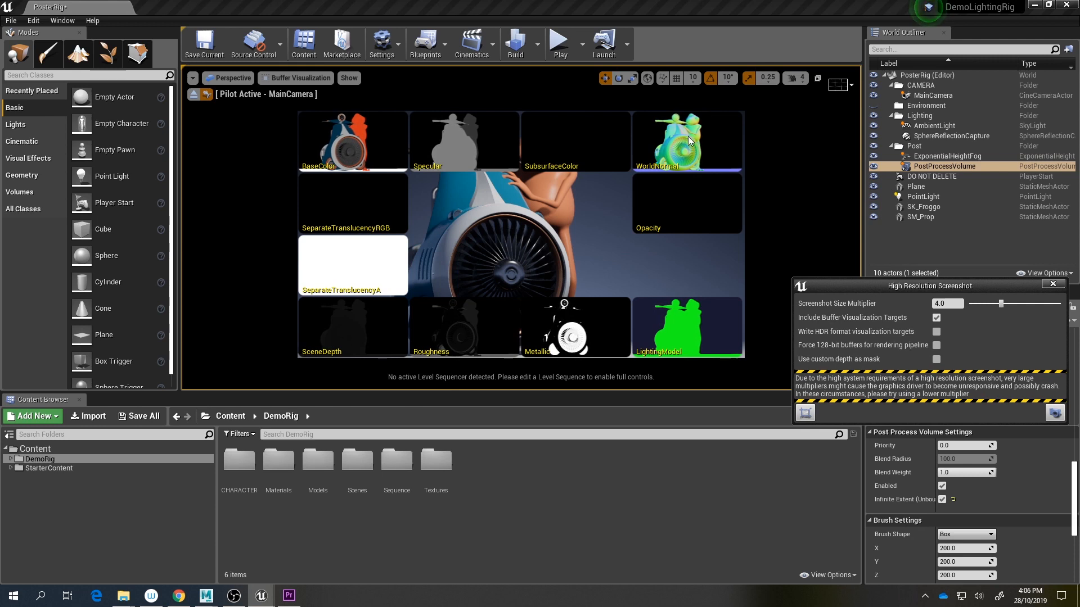
drag(867, 281, 650, 189)
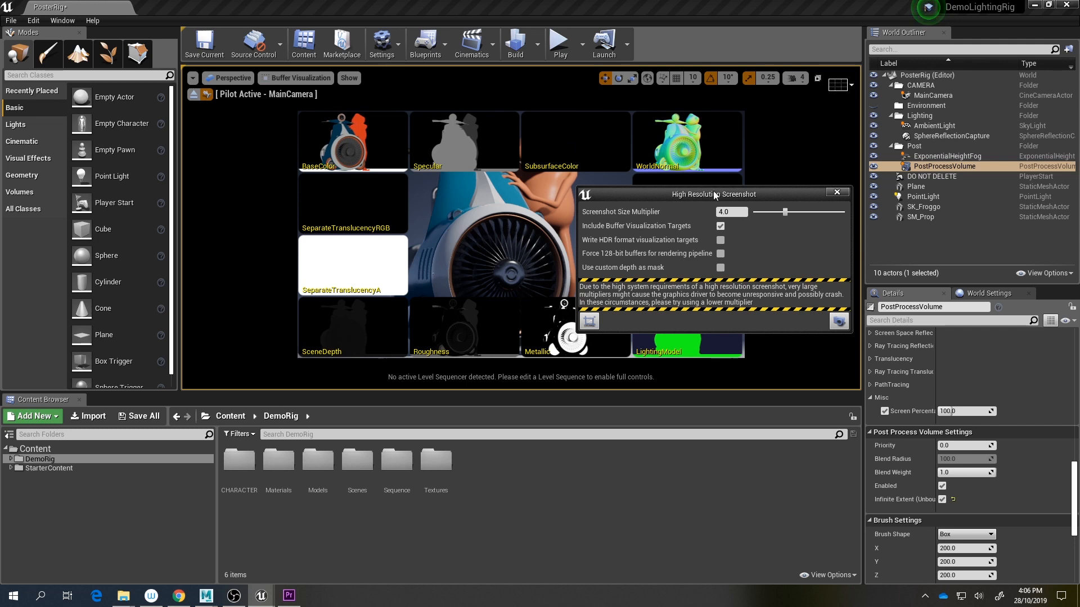
drag(715, 195, 682, 146)
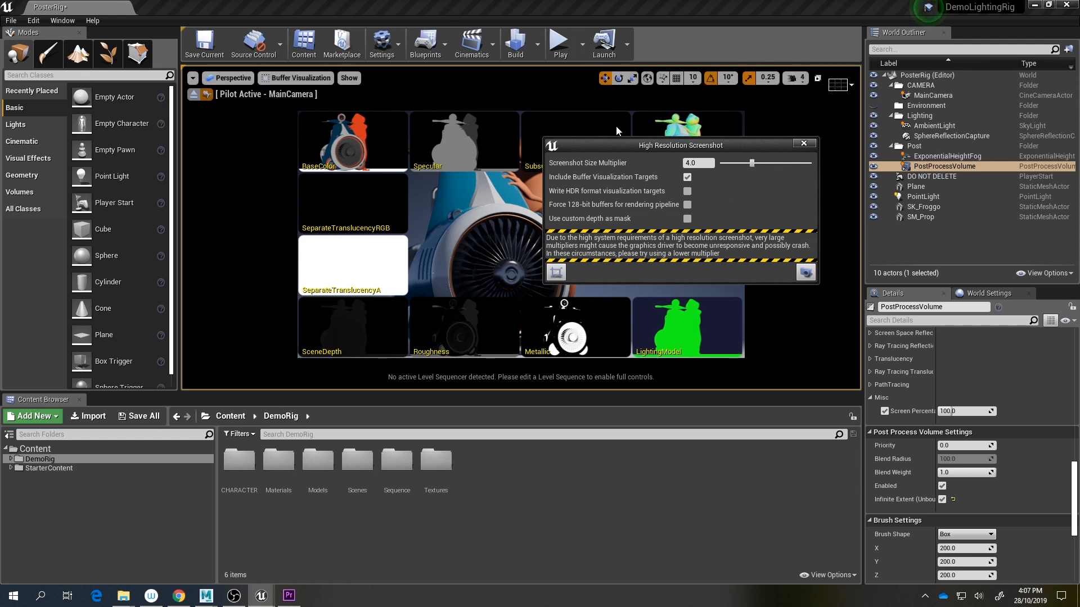
drag(608, 143, 719, 117)
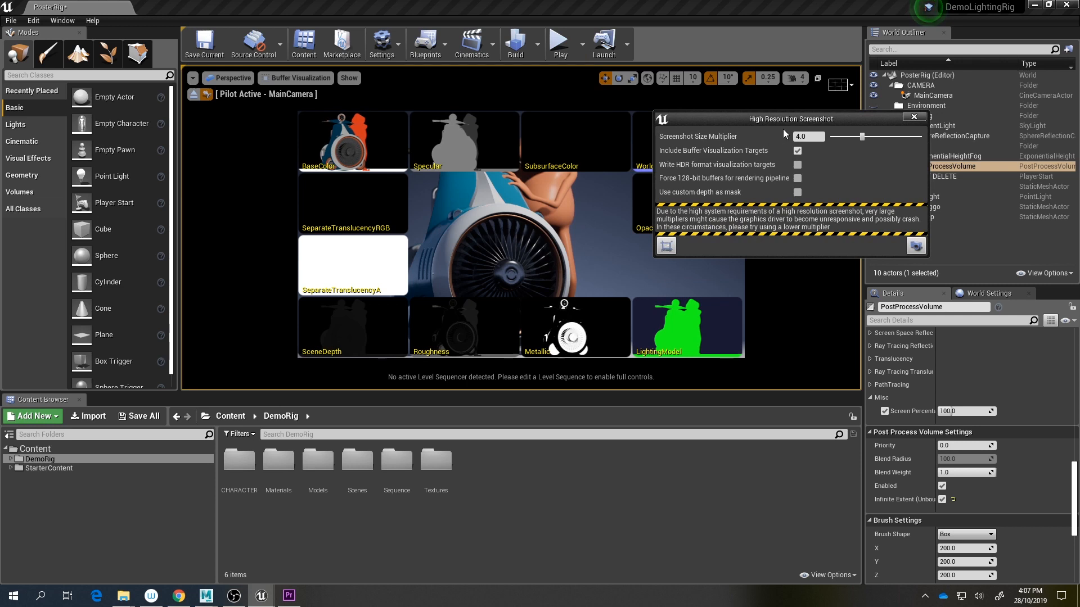
click(806, 137)
click(915, 246)
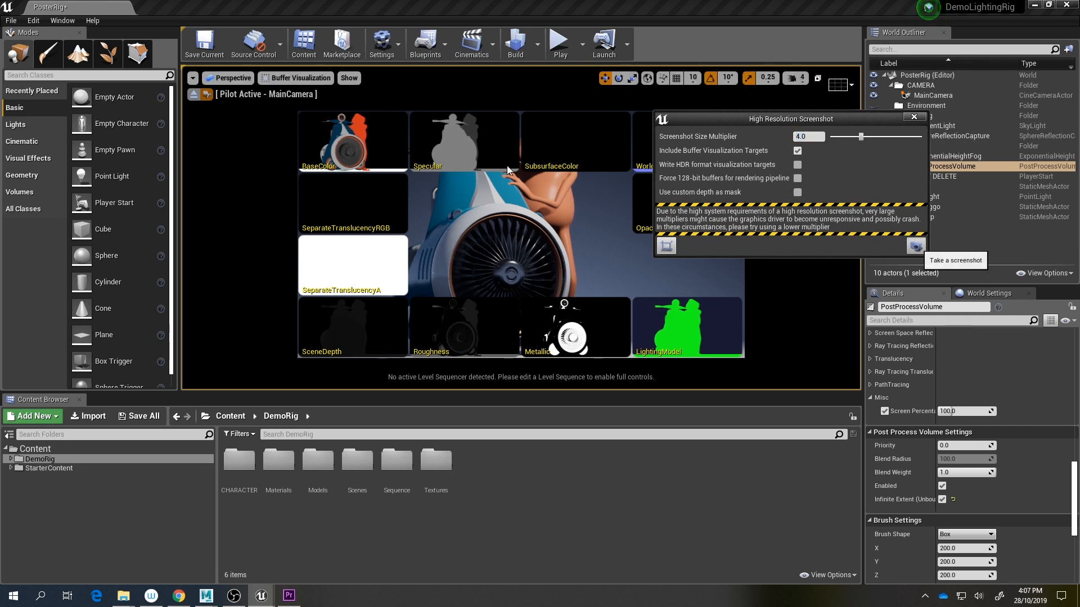
Step: Bring up the saved screenshots folder and preview HighresScreenshot00007_SceneColor.png, closing the preview when done
click(124, 595)
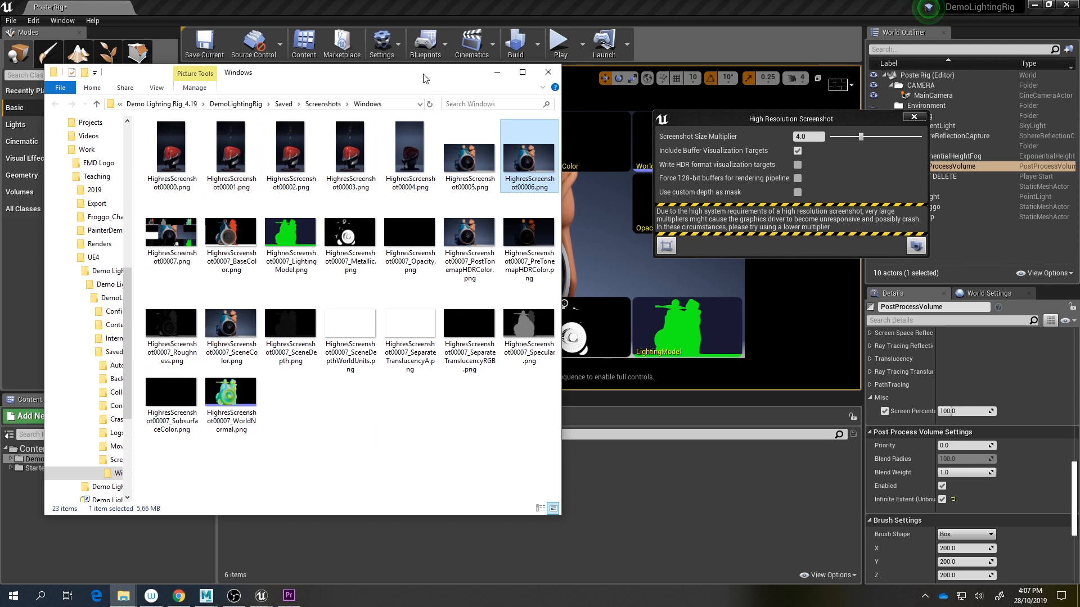
drag(423, 73, 569, 60)
click(597, 424)
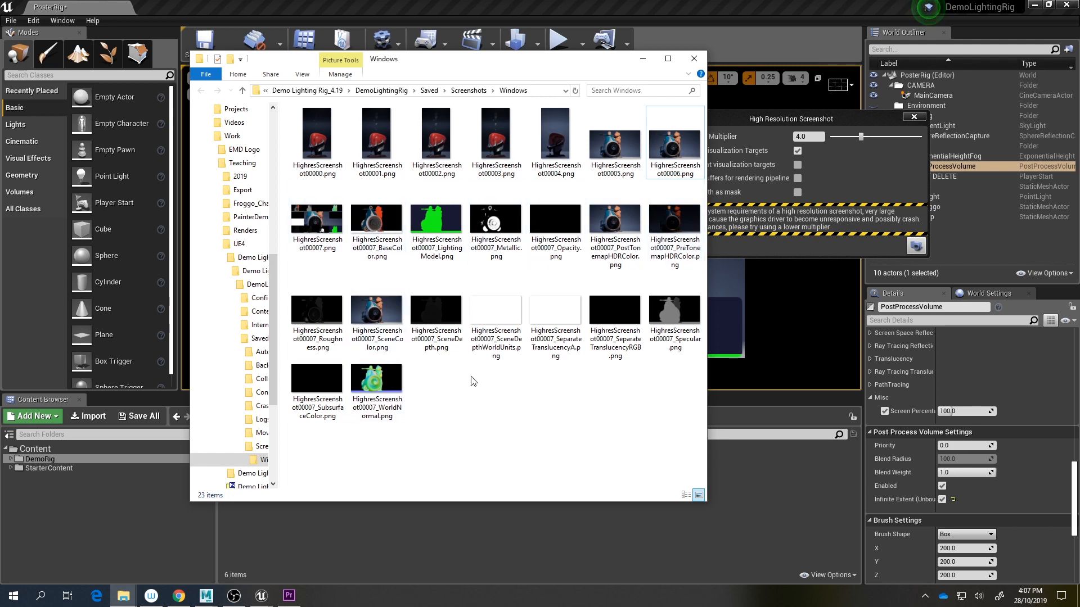
double_click(372, 325)
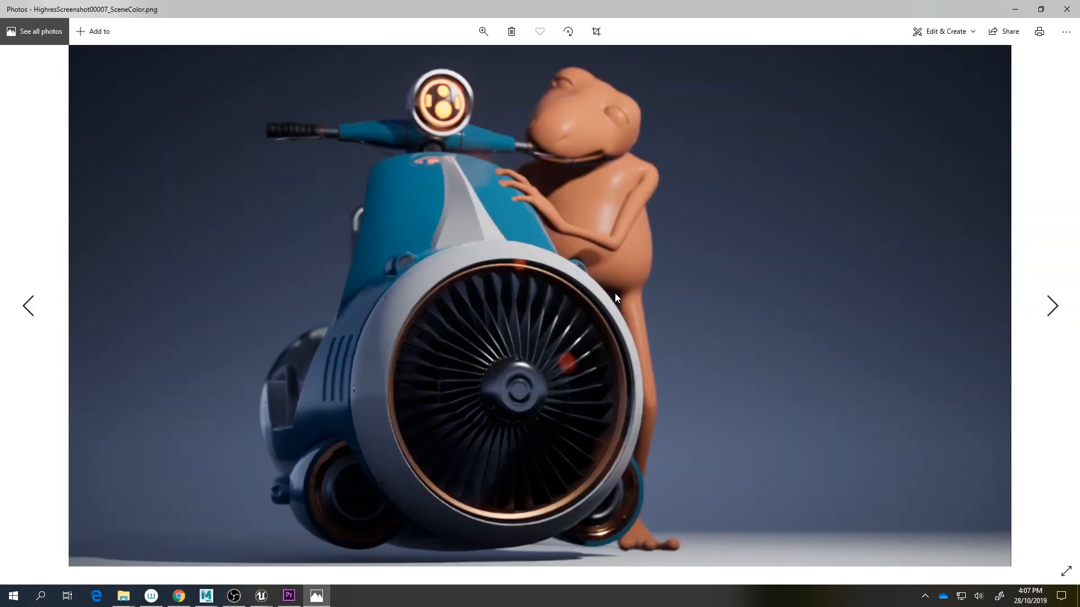
click(1066, 9)
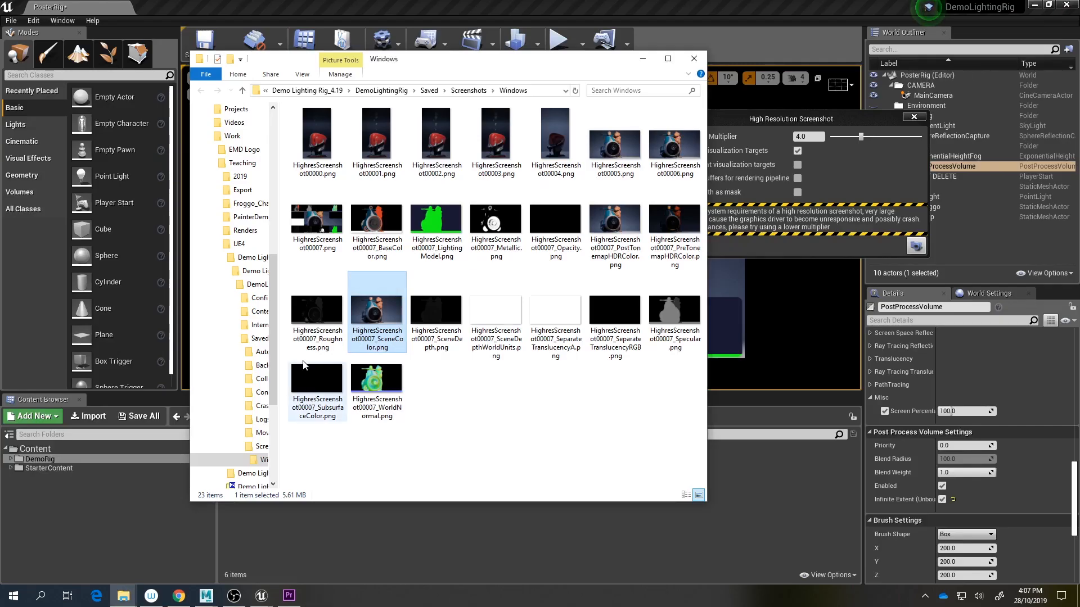
Step: Open HighresScreenshot00007_SceneColor.png in Photoshop and minimize the Unreal and Premiere Pro windows
right_click(385, 306)
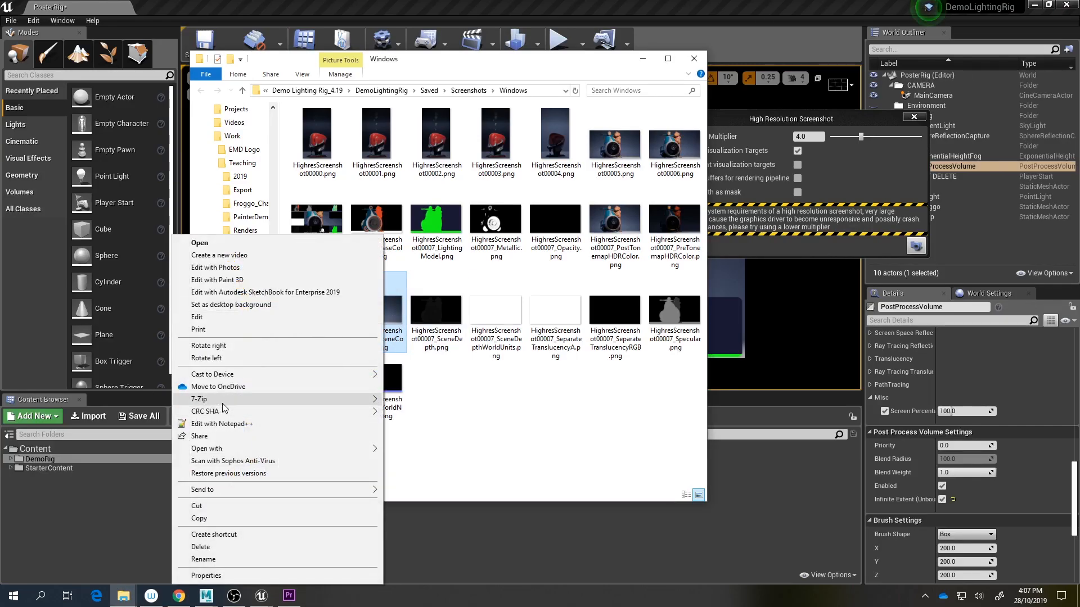
mouse_move(239, 451)
click(428, 461)
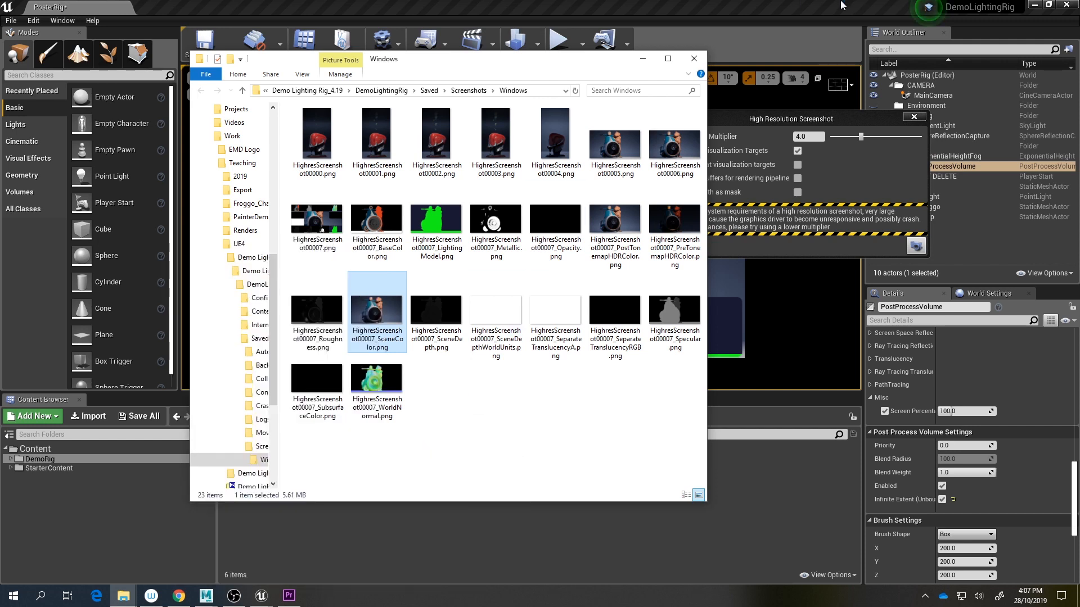
click(1039, 5)
click(1035, 5)
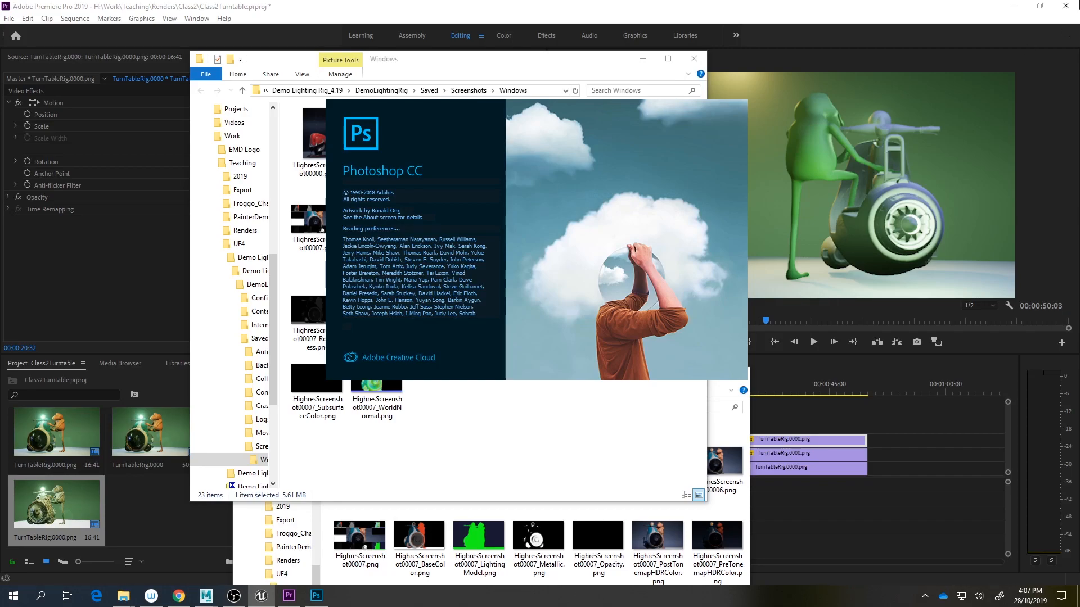
click(989, 5)
click(1014, 6)
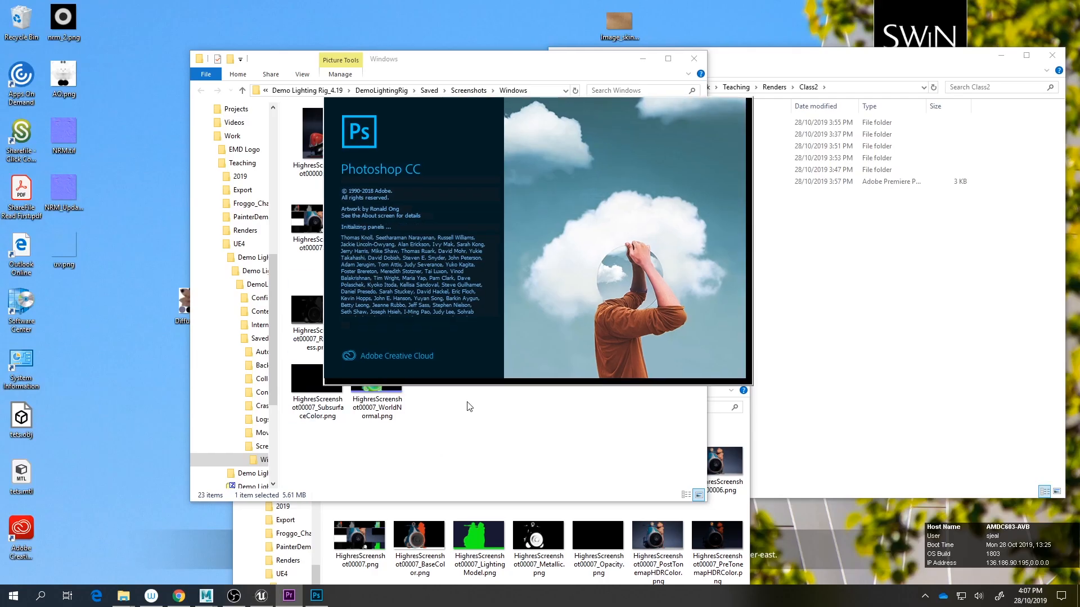
drag(515, 366, 753, 23)
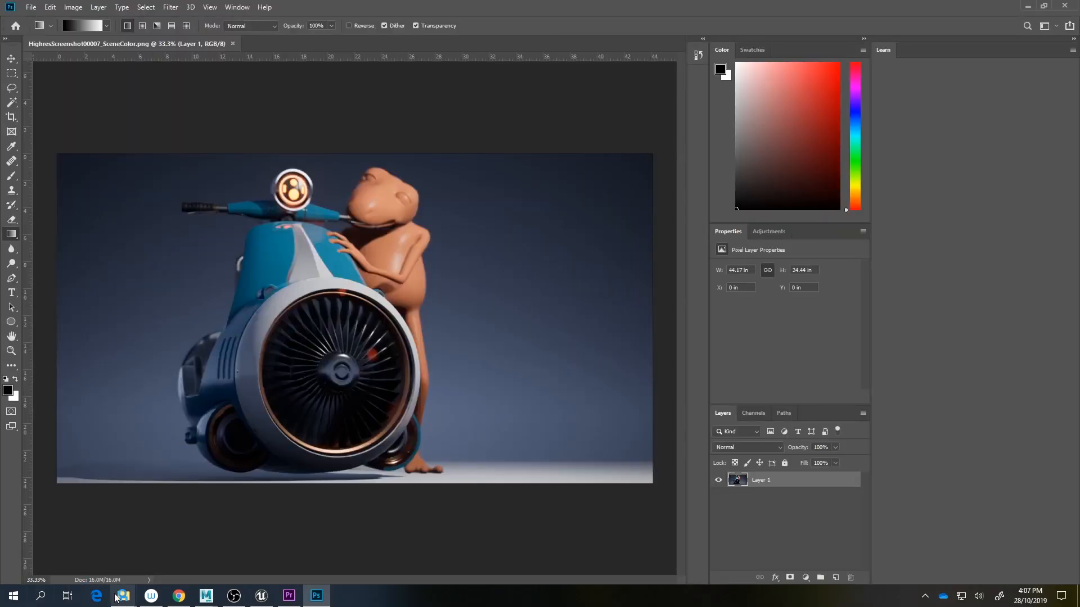
Step: Close the Class2 folder window and place the Windows screenshots folder beside the image in Photoshop
mouse_move(116, 597)
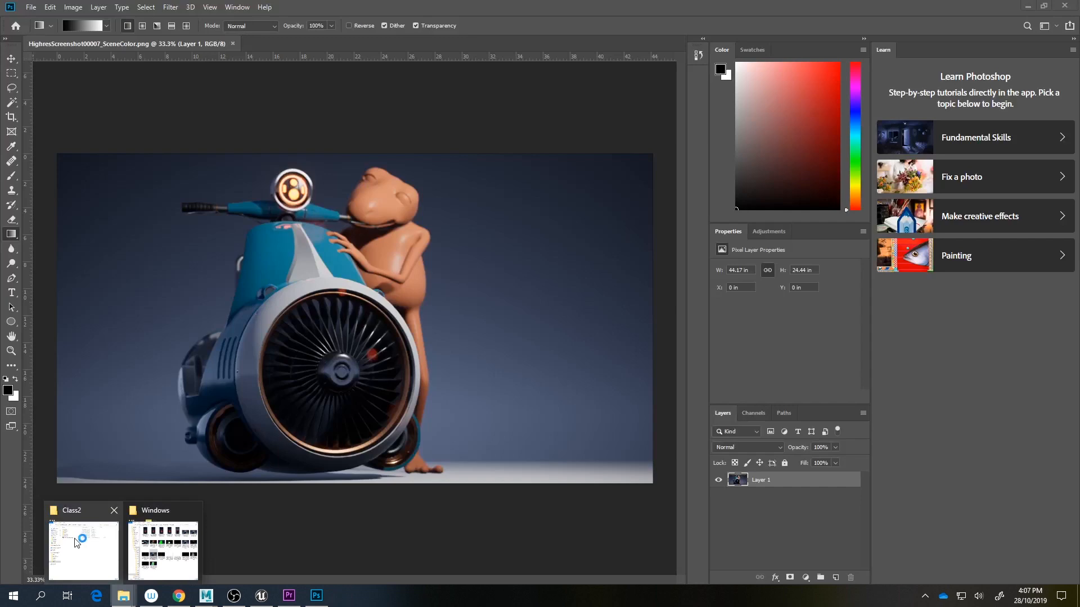
middle_click(75, 539)
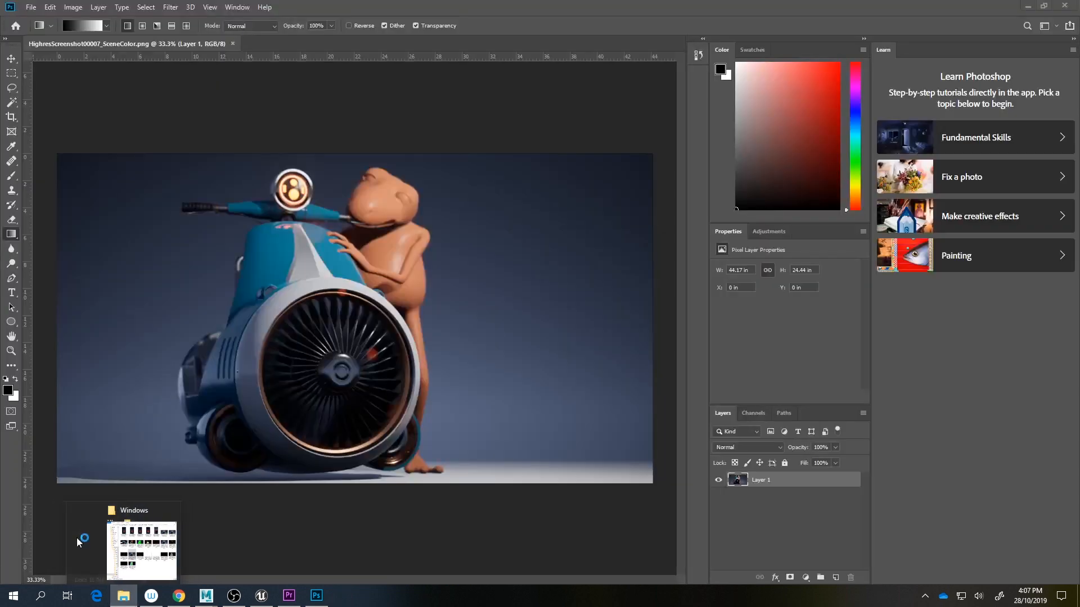
click(99, 542)
drag(576, 59, 934, 68)
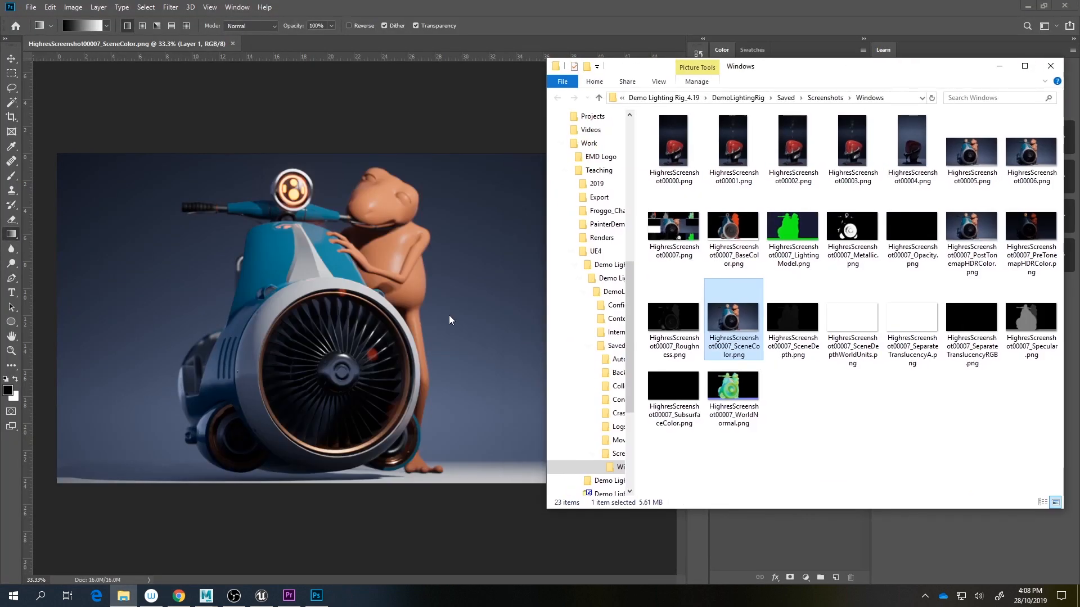
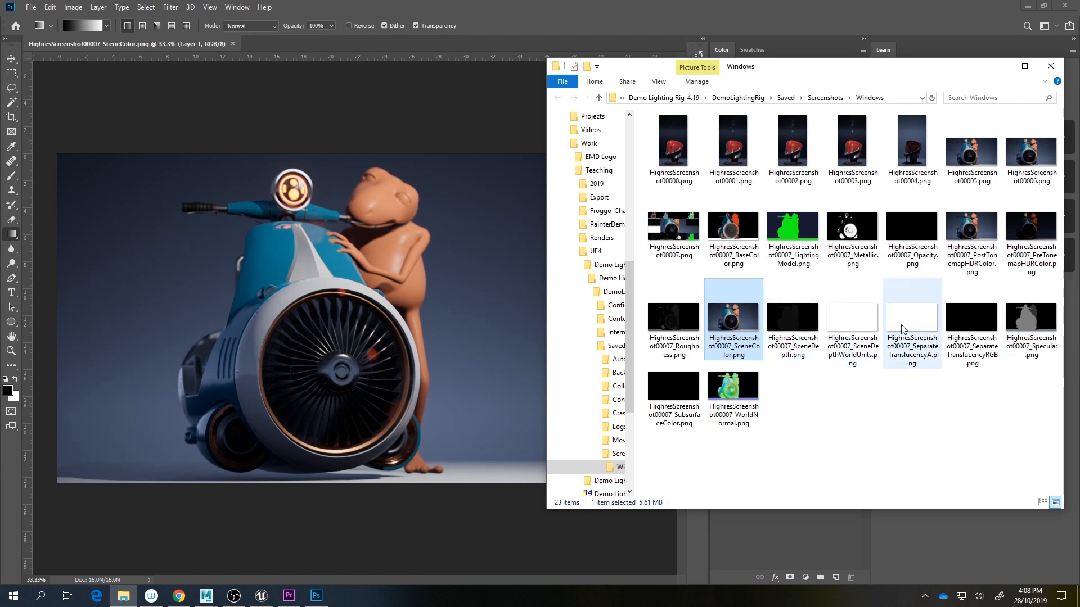
drag(862, 329, 387, 38)
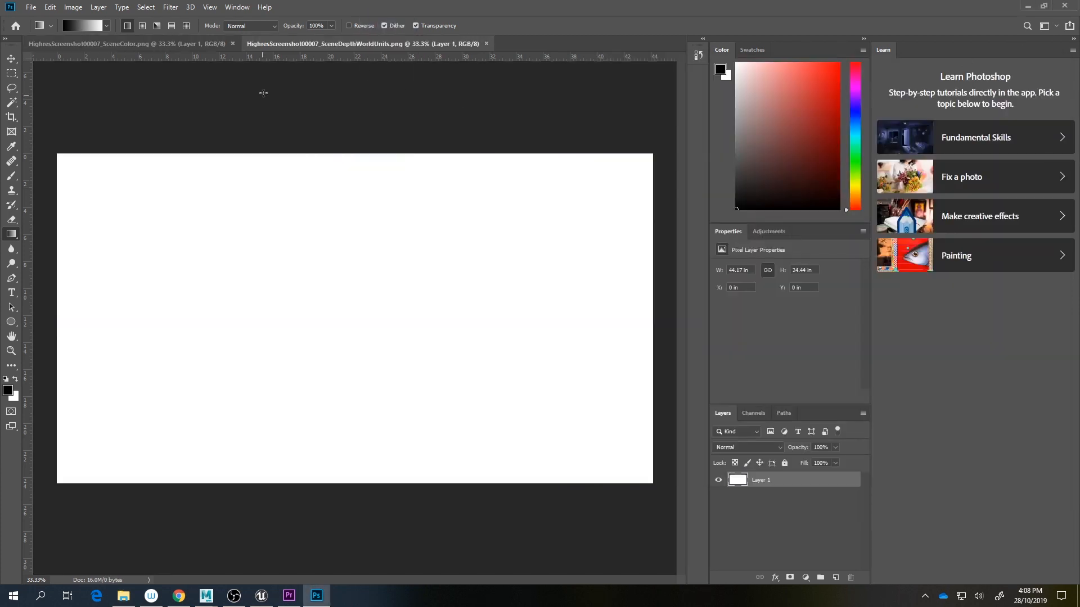
click(487, 44)
click(123, 595)
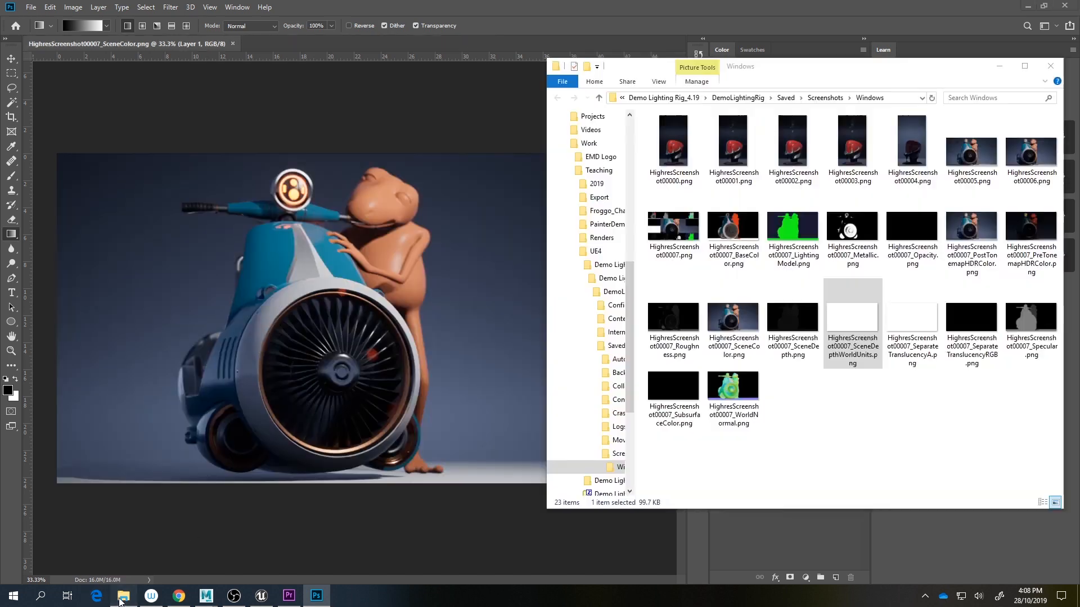
Step: Open HighresScreenshot00007_Specular.png in Photoshop and copy its whole image into the SceneColor document as a new layer
drag(1031, 324, 420, 46)
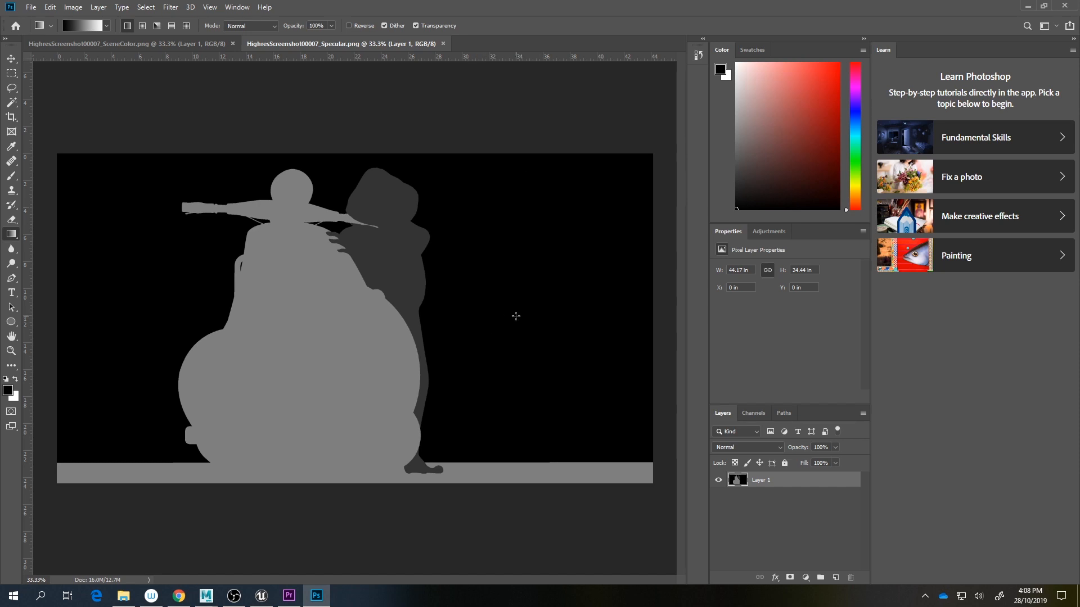
click(146, 6)
click(150, 18)
key(ctrl+c)
click(90, 44)
key(ctrl+v)
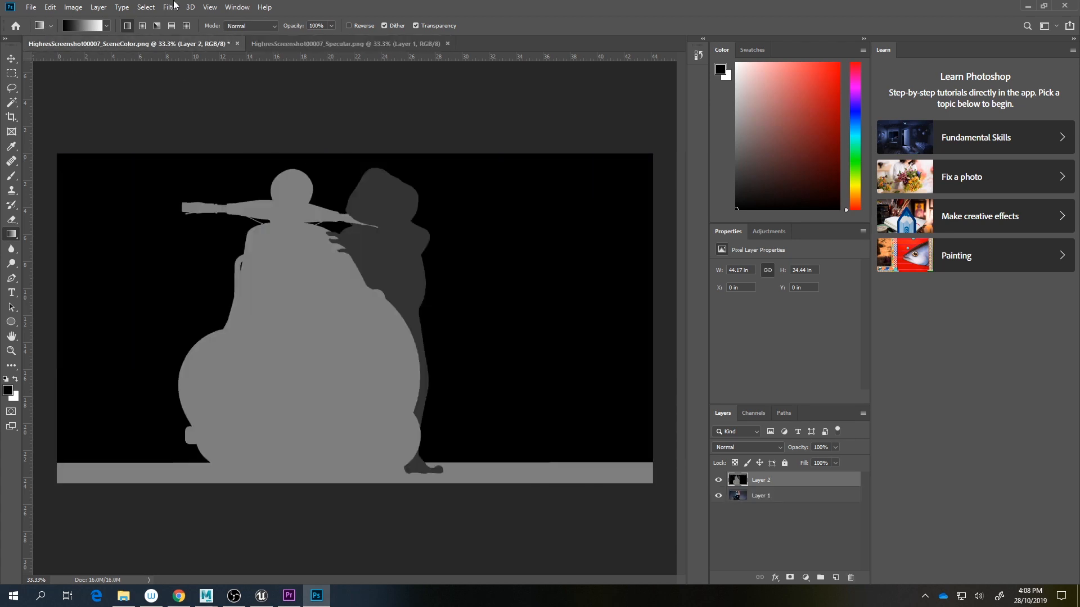
Step: Select the black background of the pasted specular layer with Color Range, using sampled colors and a fuzziness of 40
click(171, 7)
mouse_move(146, 7)
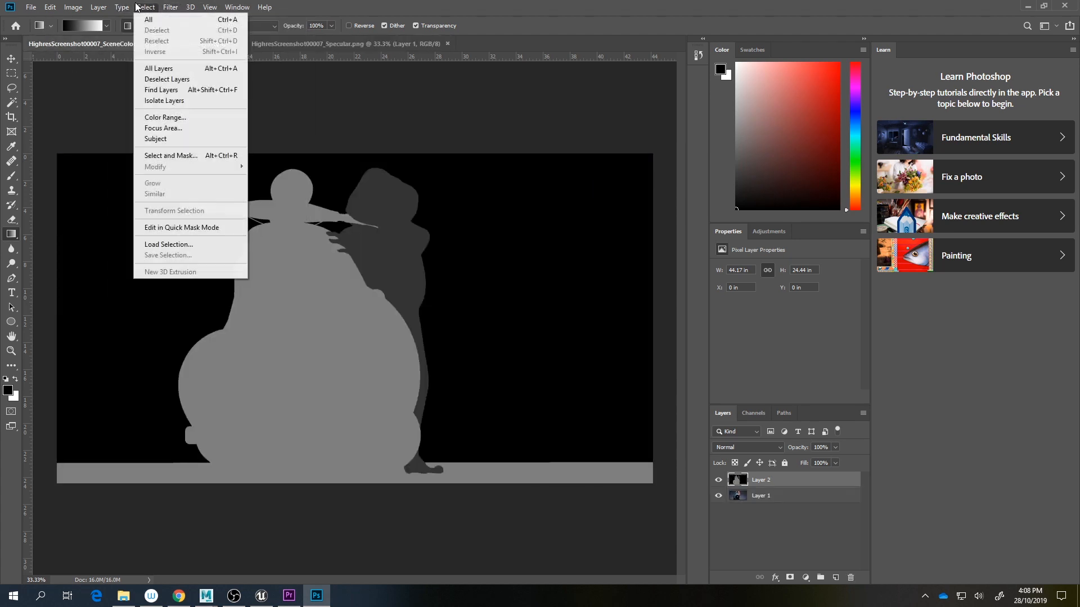
click(203, 120)
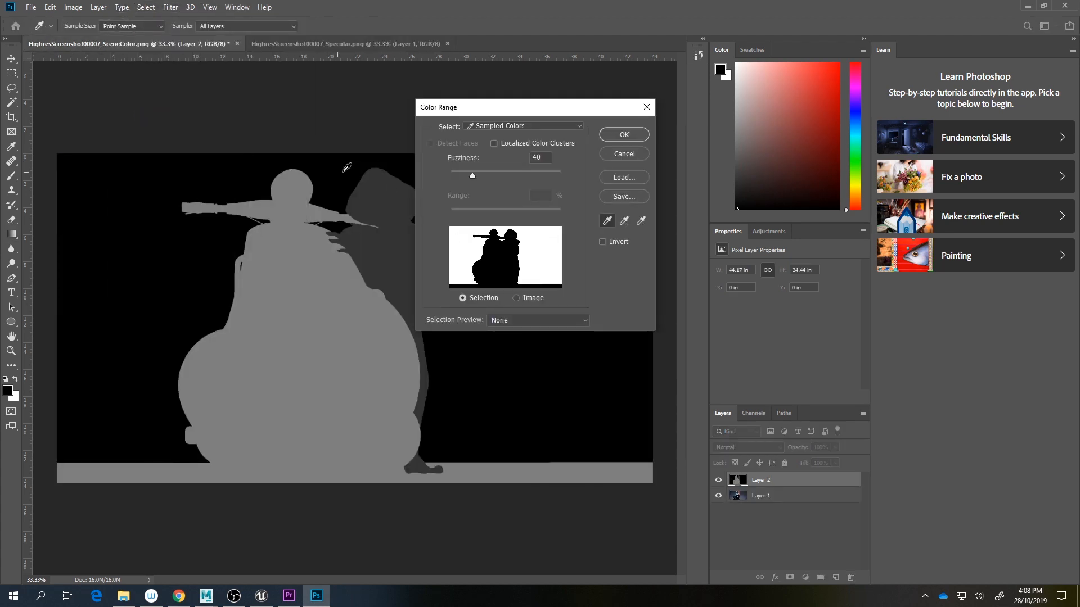
click(620, 138)
Step: Hide the specular layer, delete the selected background from Layer 1 and deselect
click(719, 481)
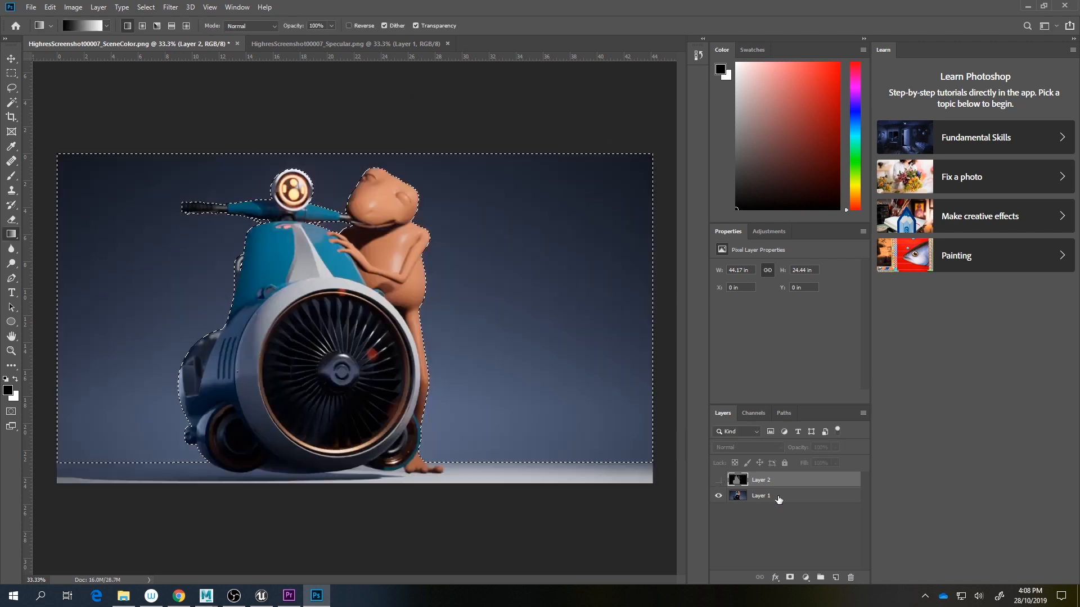
click(778, 498)
key(Delete)
key(ctrl+d)
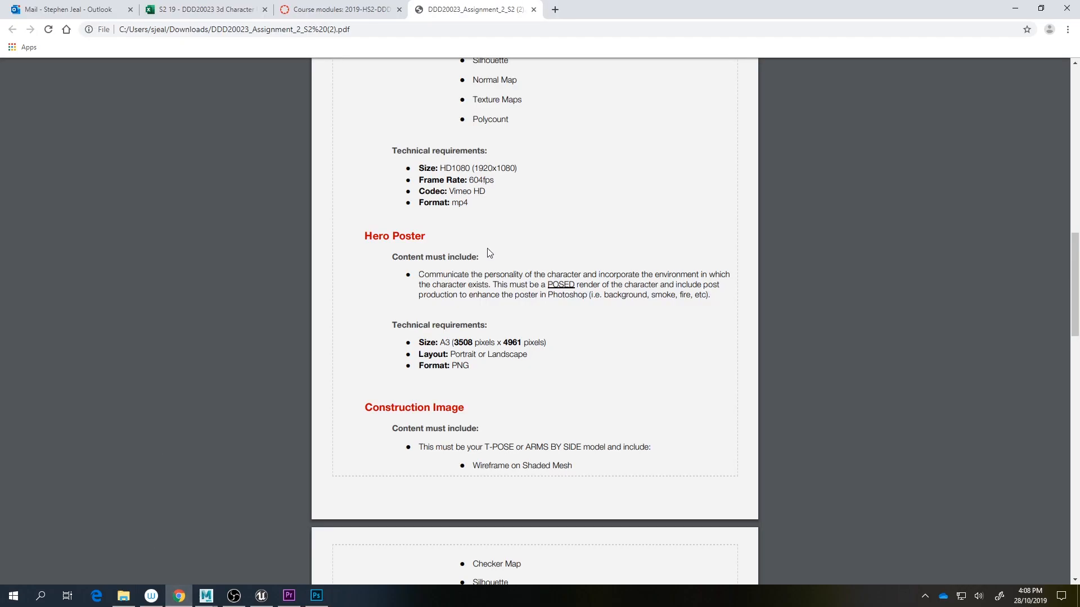
Step: Search Google Images for "space background" in a new Chrome tab
click(179, 596)
click(555, 9)
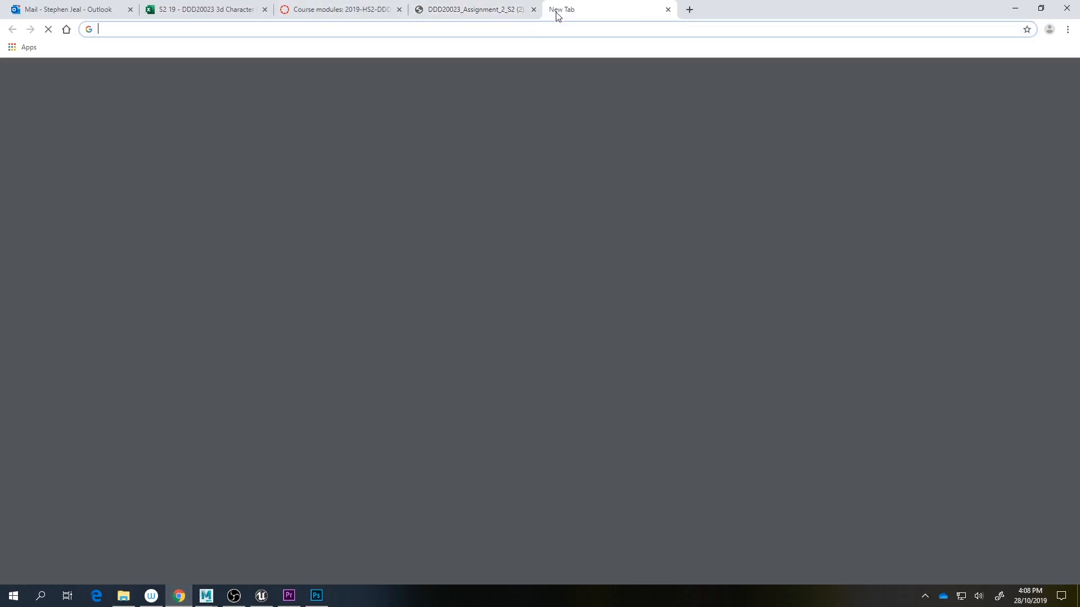
text(space backgroundf)
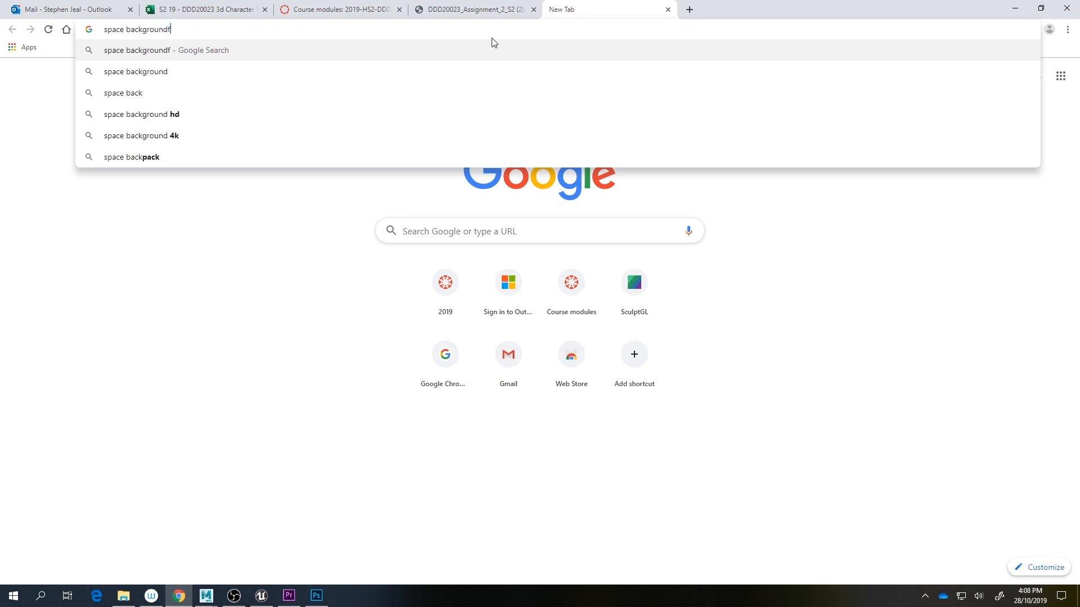
key(Return)
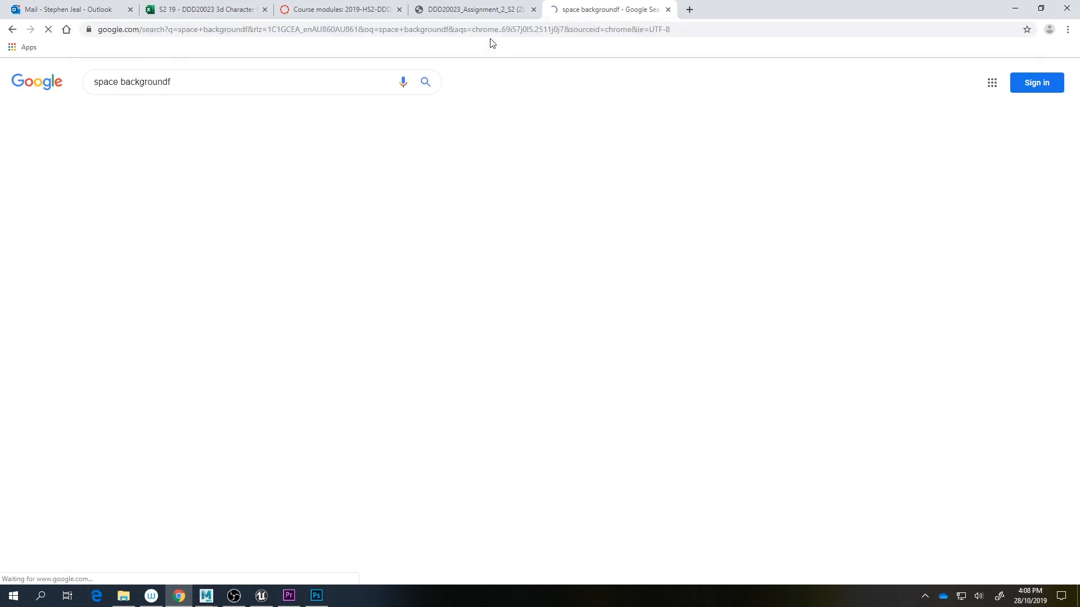
click(332, 201)
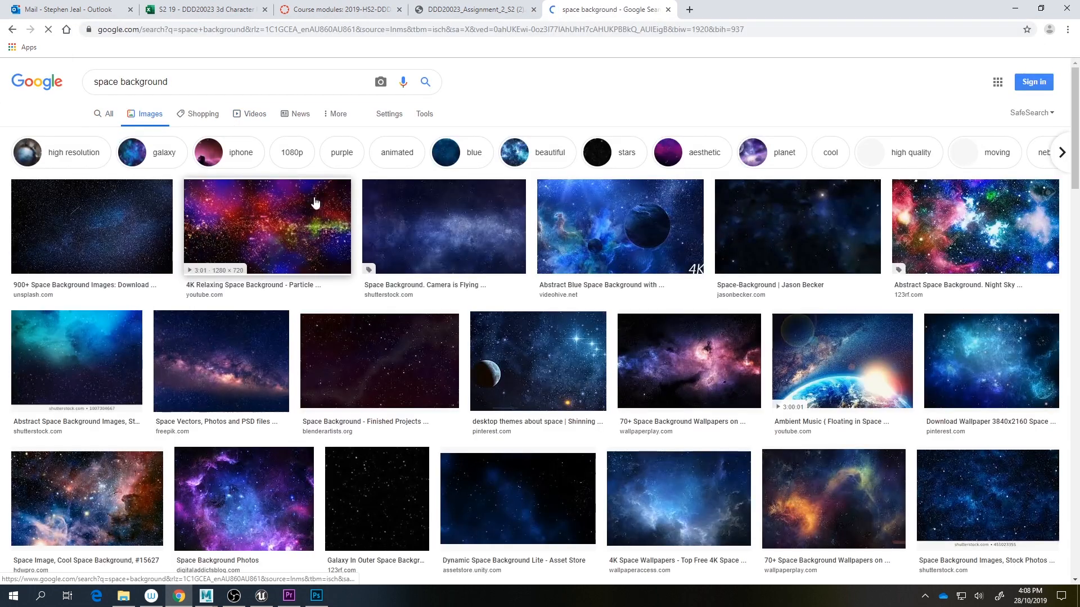
Step: Place the red and purple particle nebula image into the SceneColor document and scale it to cover the whole canvas
click(386, 230)
drag(813, 203, 411, 285)
alt+scroll(426, 360, down, 5)
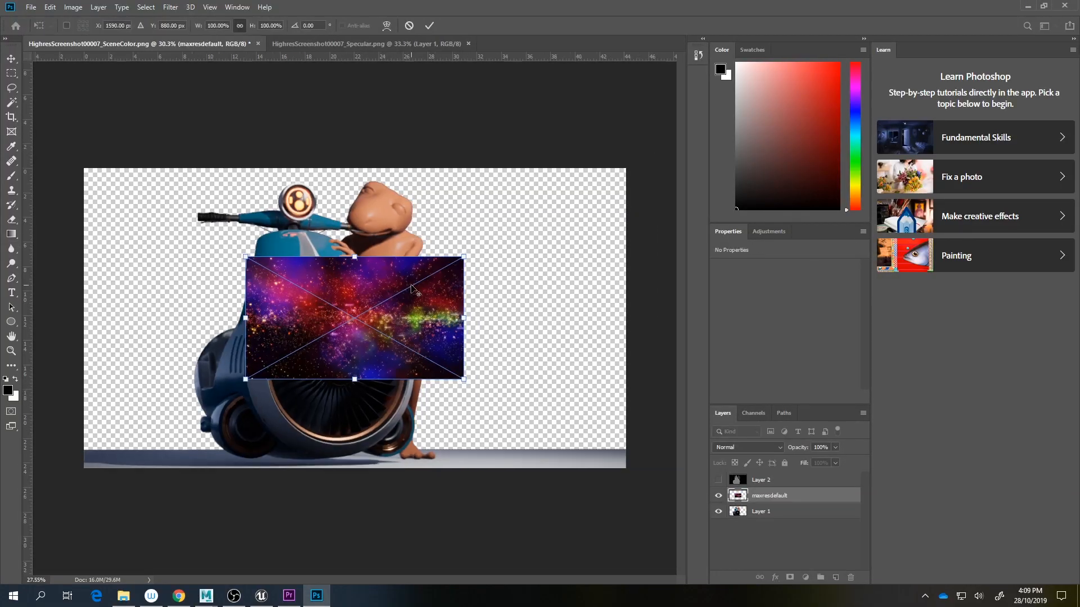
drag(430, 364, 549, 448)
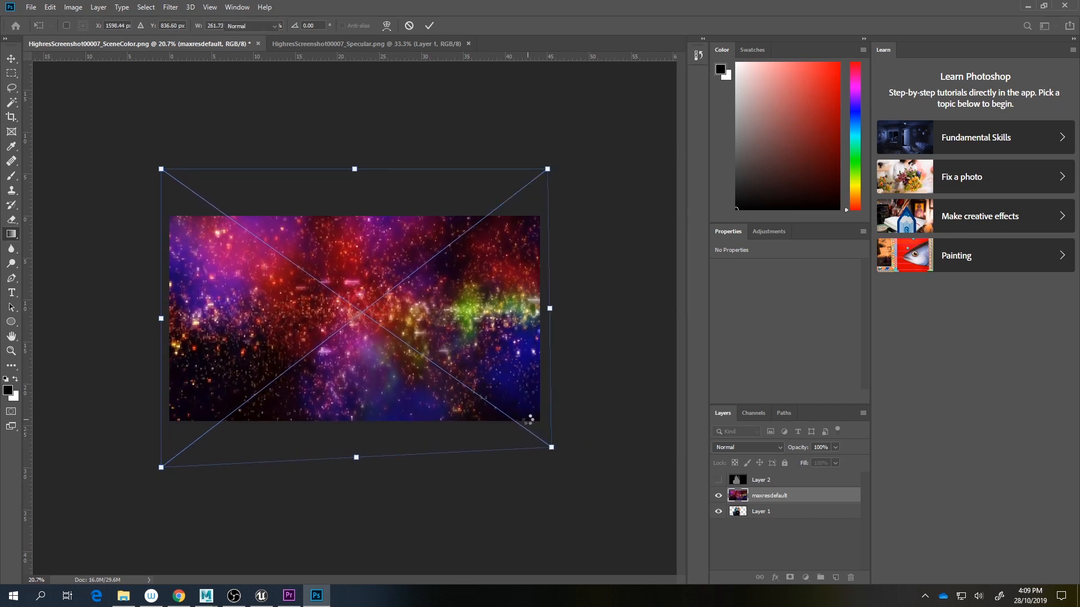
key(Return)
Step: Move the space image layer beneath Layer 1 so it sits behind the frog and vehicle
drag(775, 482, 766, 534)
key(z)
drag(351, 335, 357, 290)
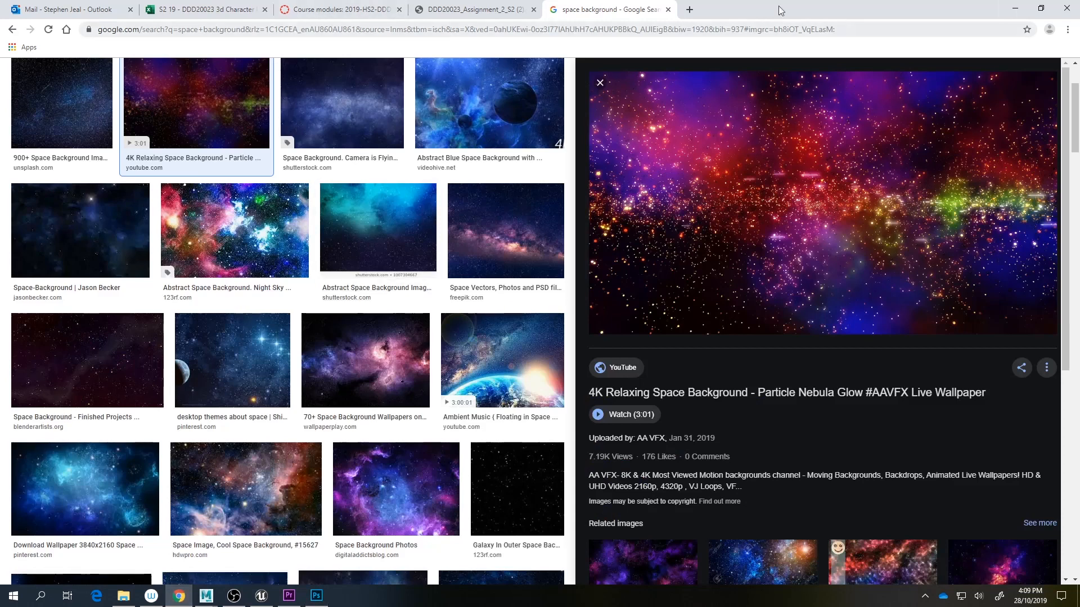
Step: Search Google for "bensoun" and for "purple planet" in two new Chrome tabs
click(690, 10)
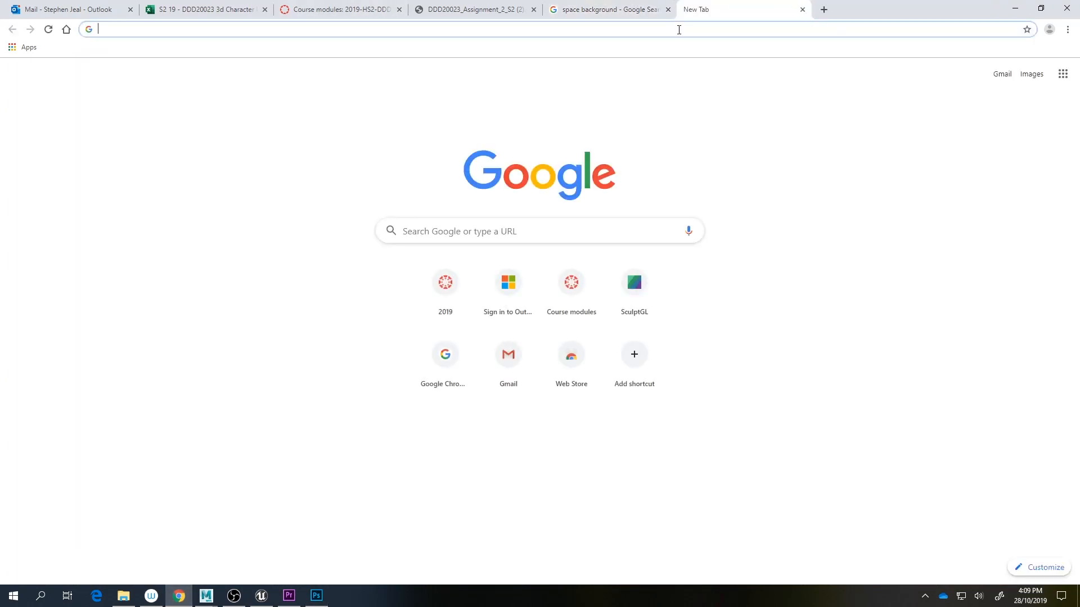
text(b)
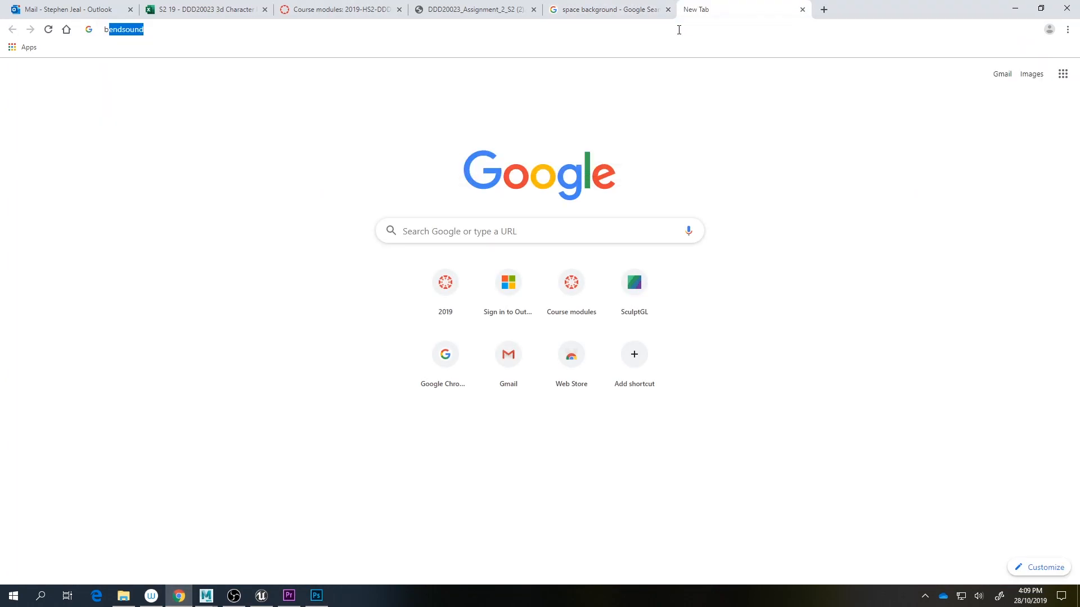
text(ensoun)
key(Return)
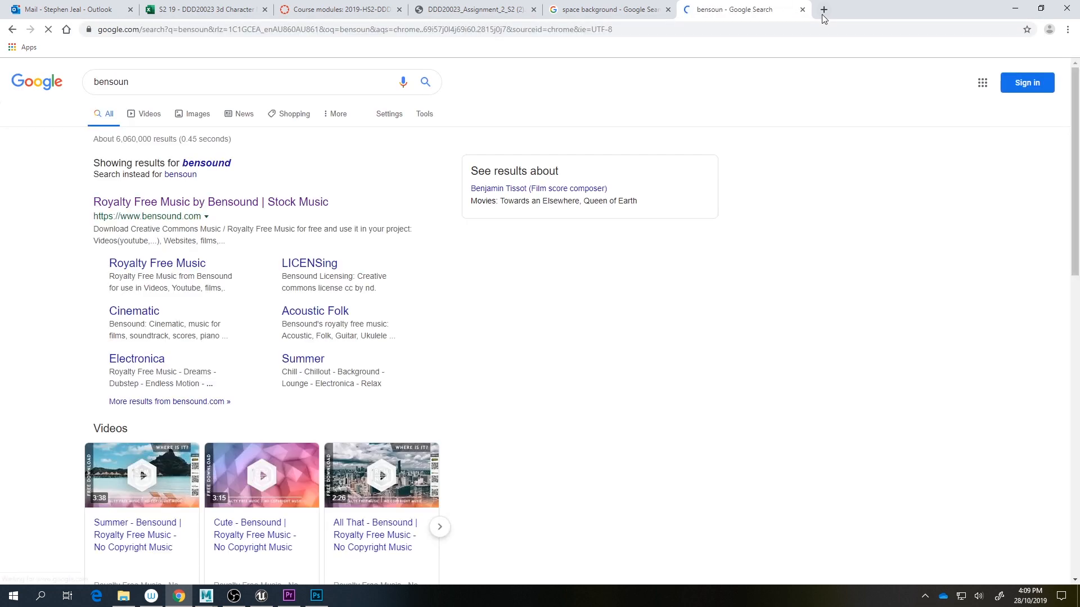
click(823, 11)
text(purple planet)
key(Return)
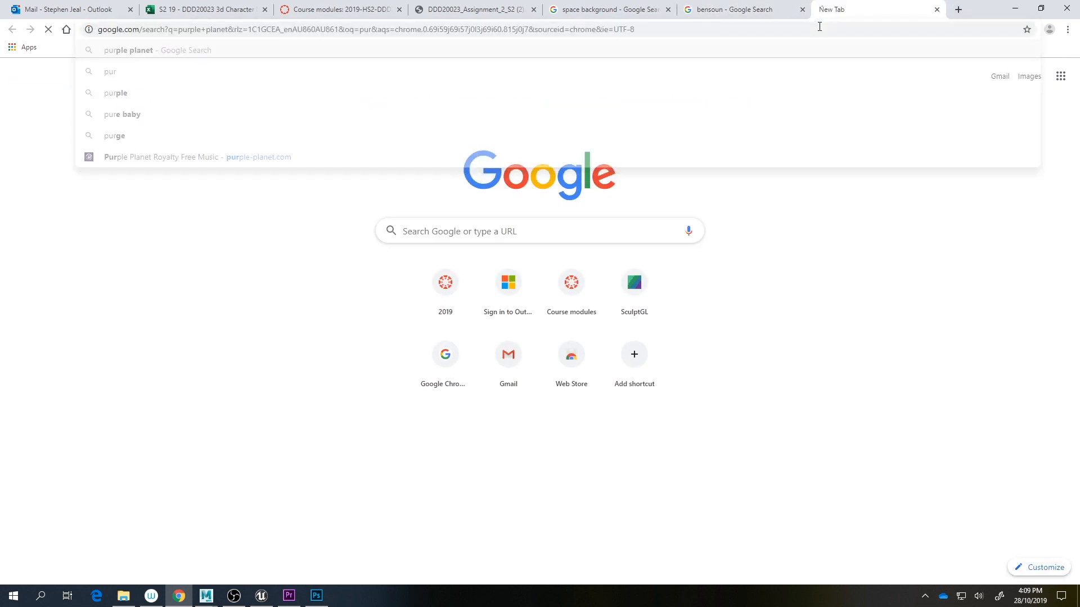
Step: Open the Purple Planet and Bensound royalty-free music sites in new tabs and move the Bensound tab next to the Purple Planet site
middle_click(176, 162)
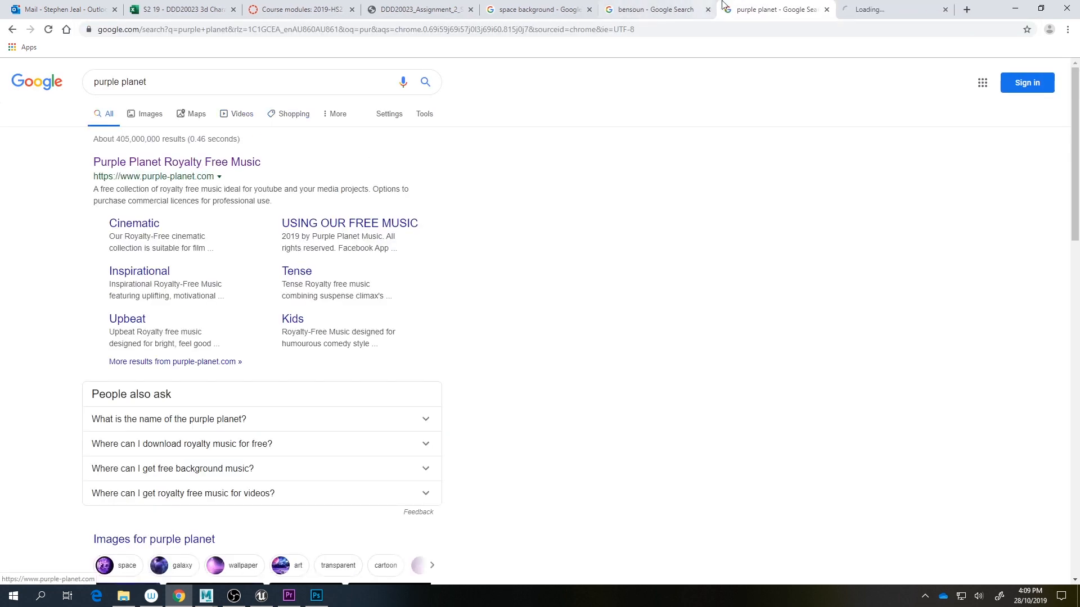
click(691, 9)
middle_click(202, 202)
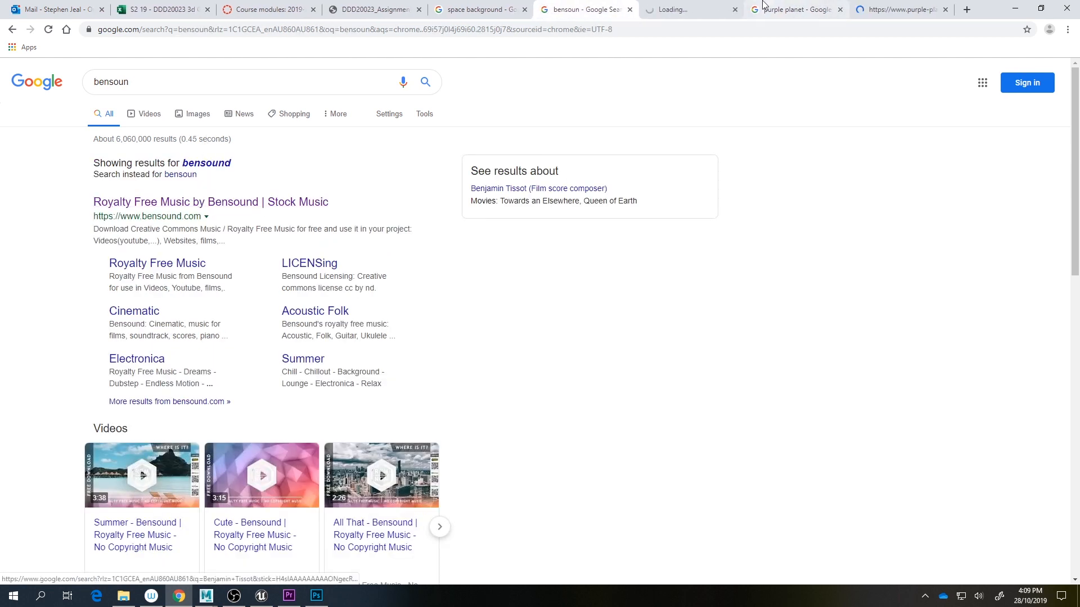
drag(692, 9, 796, 9)
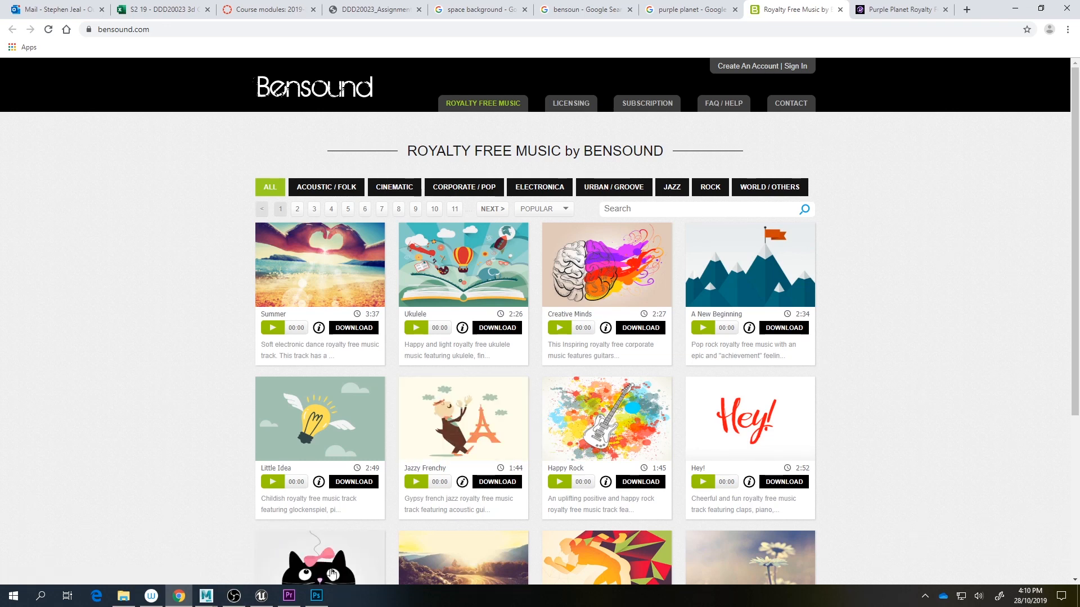
Step: Check the Construction Image requirements in the assignment brief, then view the downloaded BRIEF2 construction example image and close it
key(ctrl+3)
key(ctrl+4)
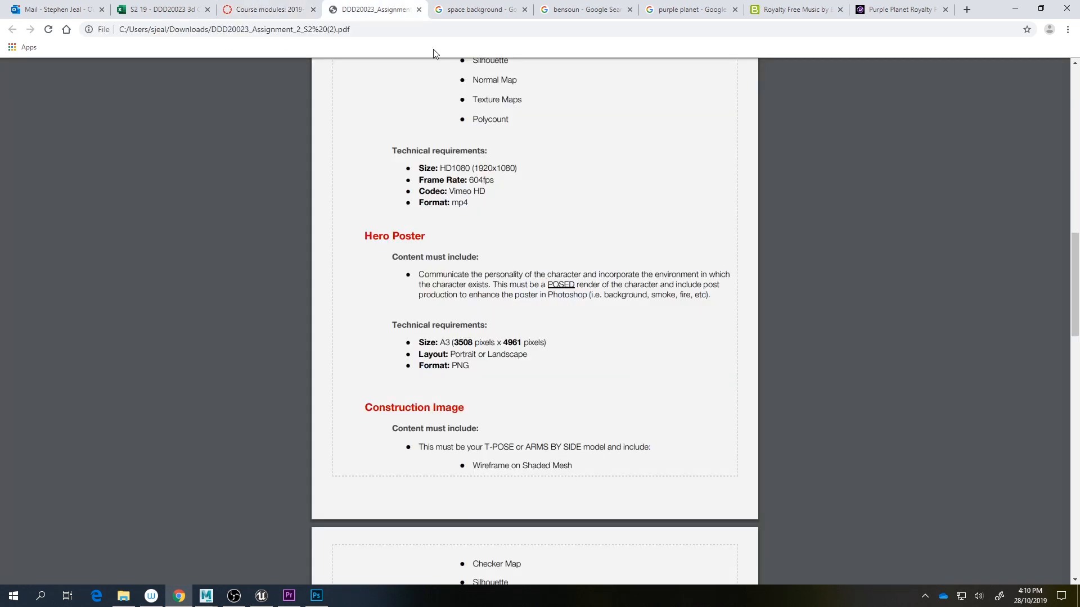
scroll(410, 91, down, 5)
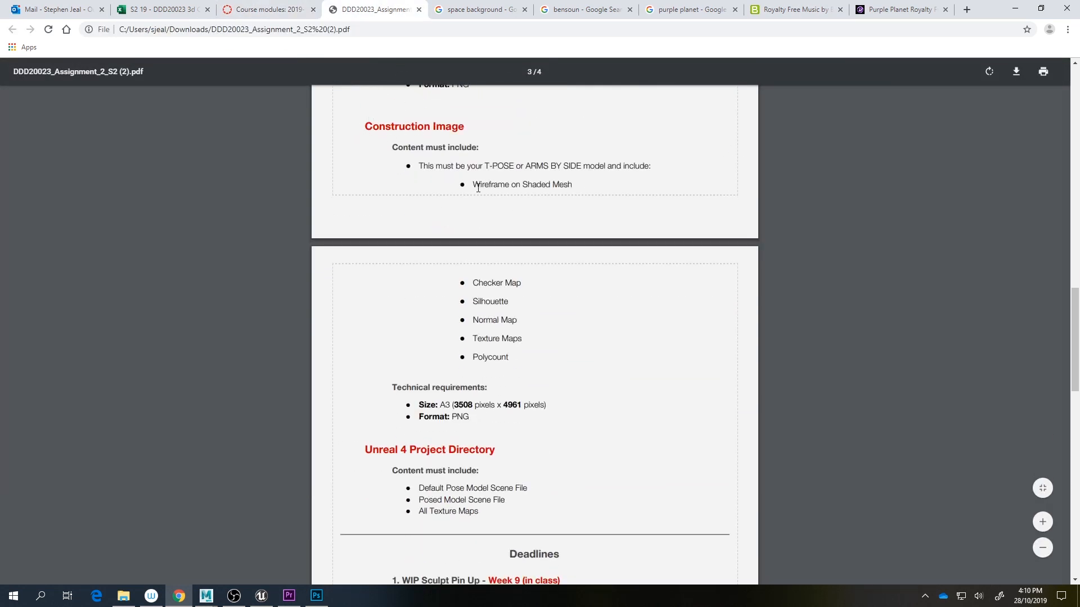
key(ctrl+j)
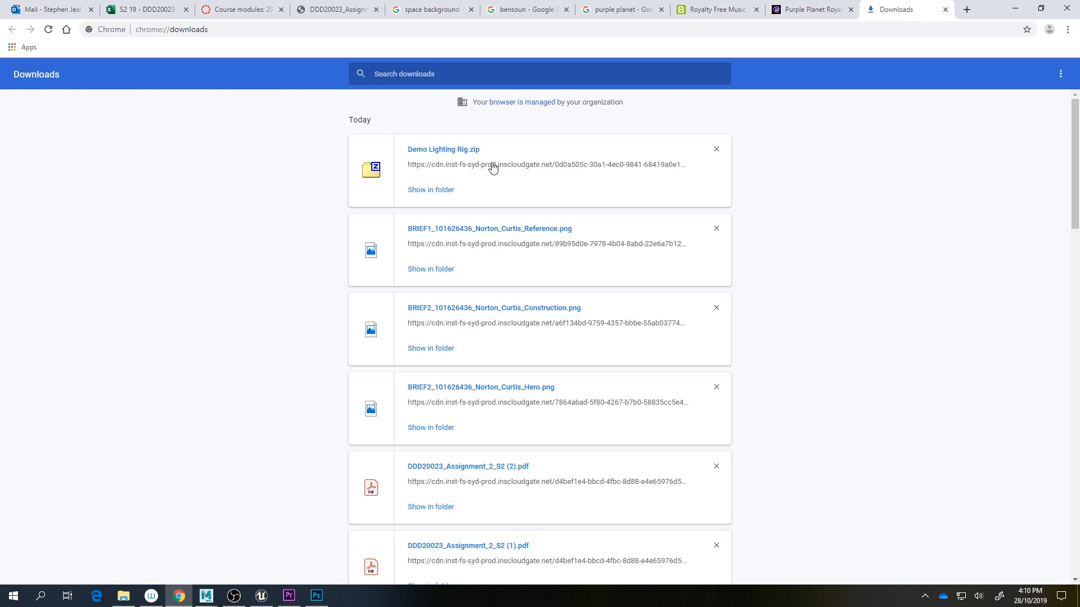
click(499, 308)
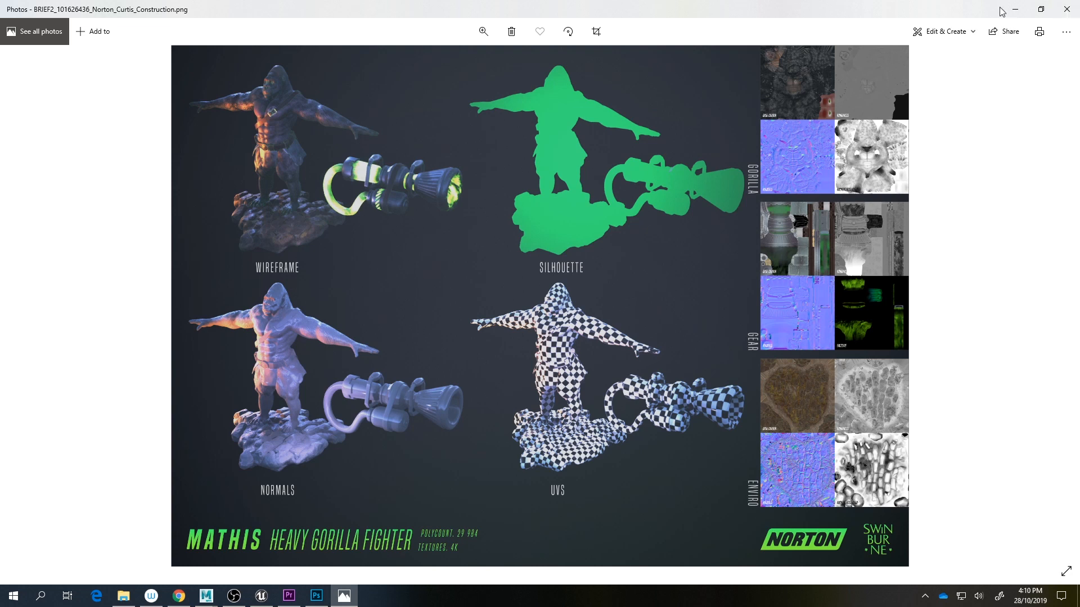
click(1066, 11)
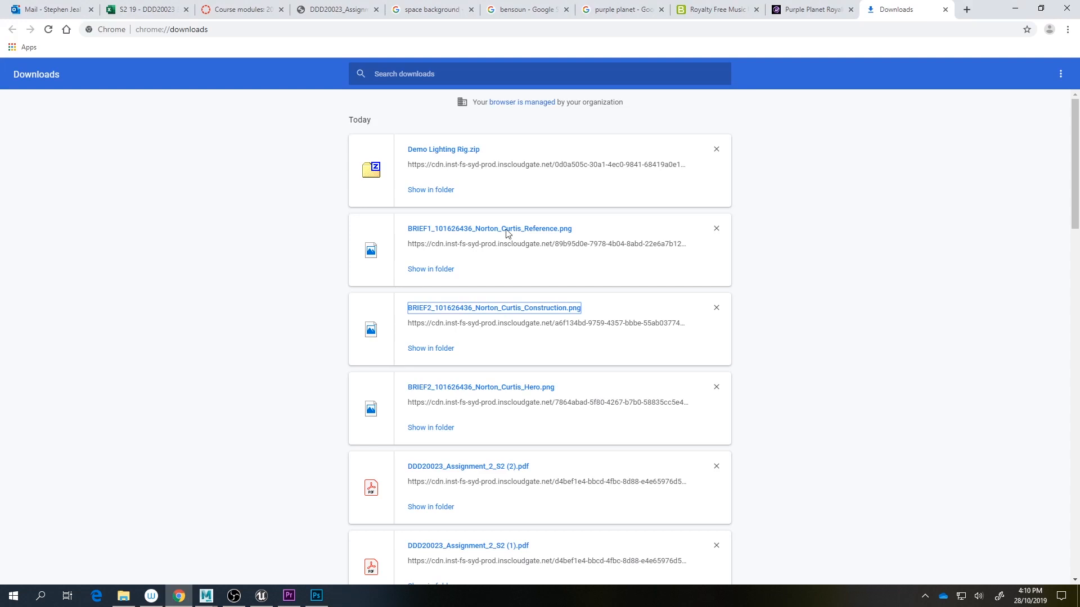
Step: Return to the assignment brief PDF and review the demonstration video, hero poster, construction image and Unreal project directory requirements
click(821, 8)
click(717, 9)
click(338, 9)
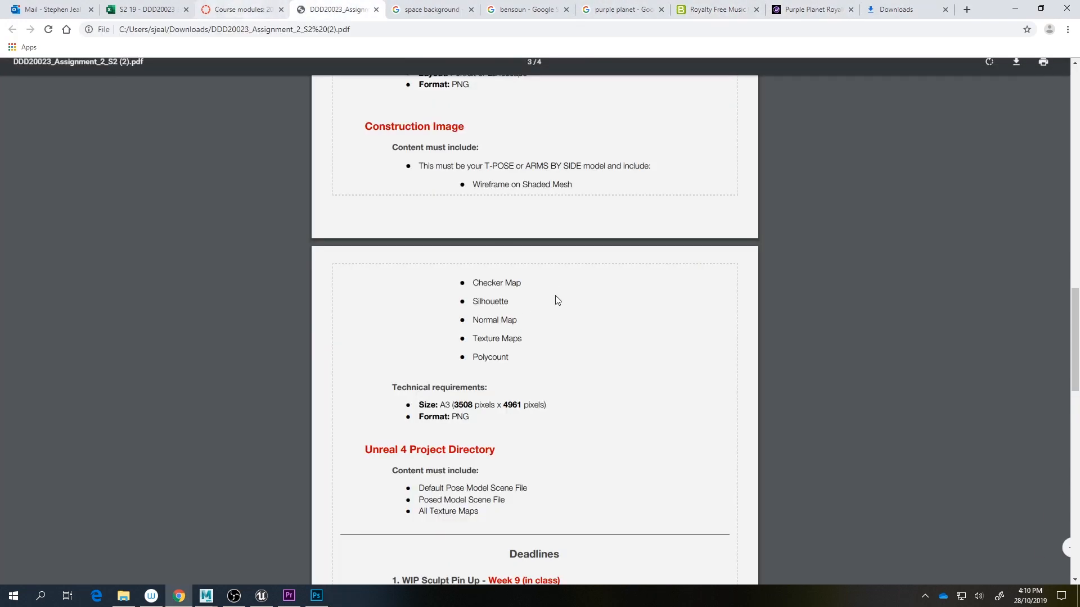
scroll(543, 289, down, 4)
scroll(542, 315, up, 3)
scroll(496, 414, down, 2)
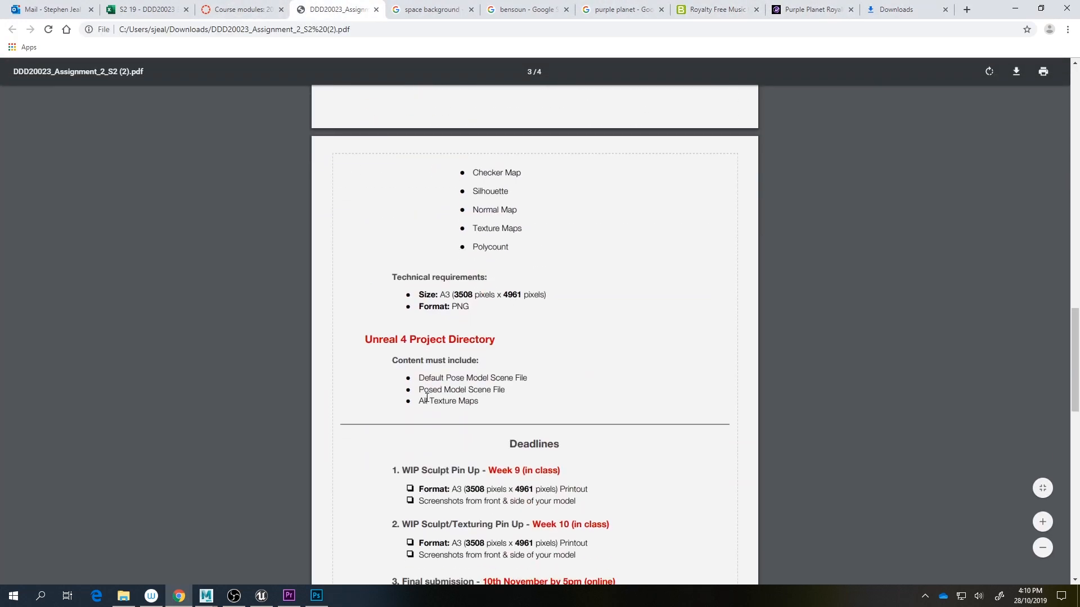
scroll(496, 414, up, 6)
scroll(528, 425, up, 6)
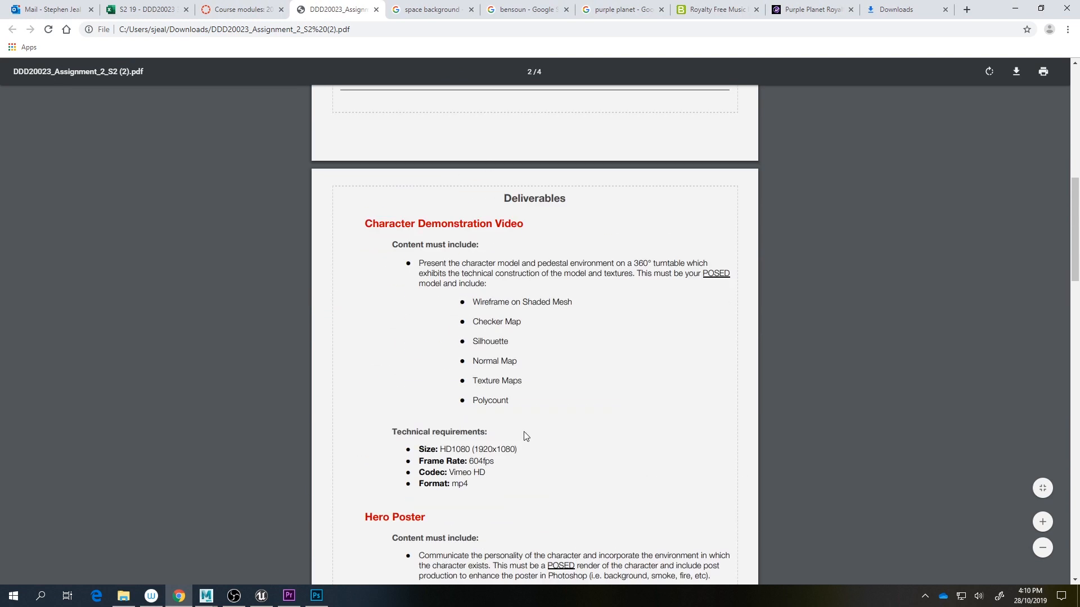
scroll(525, 450, up, 3)
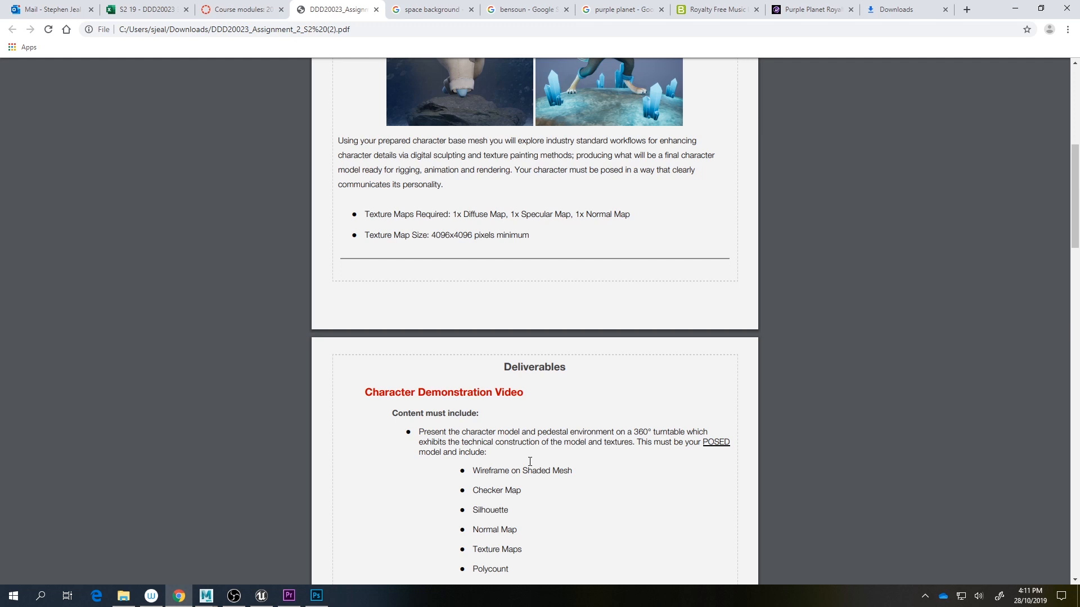
scroll(585, 301, down, 3)
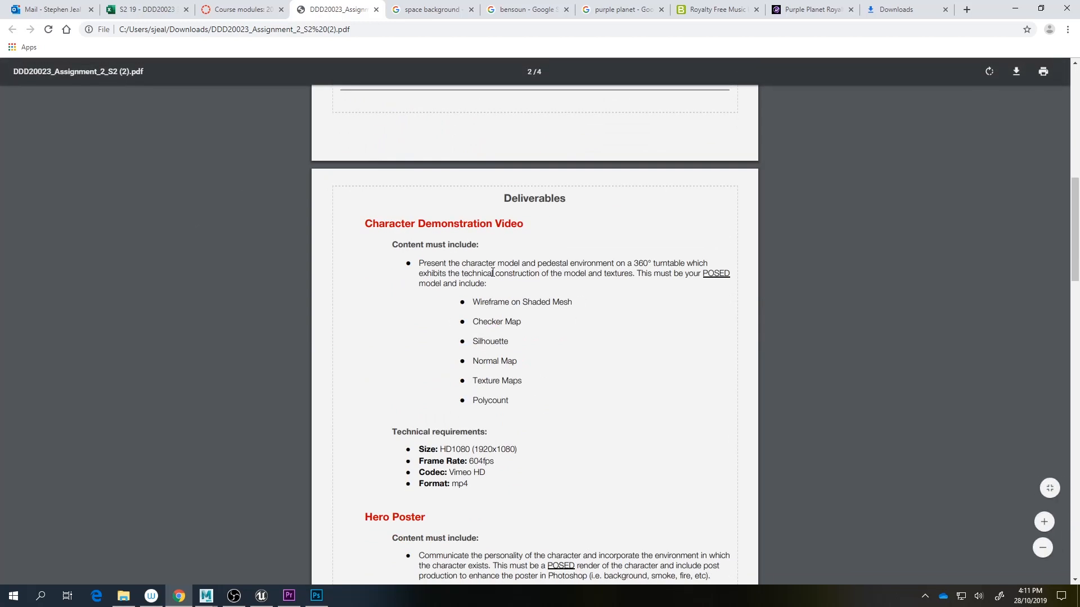
scroll(414, 295, down, 7)
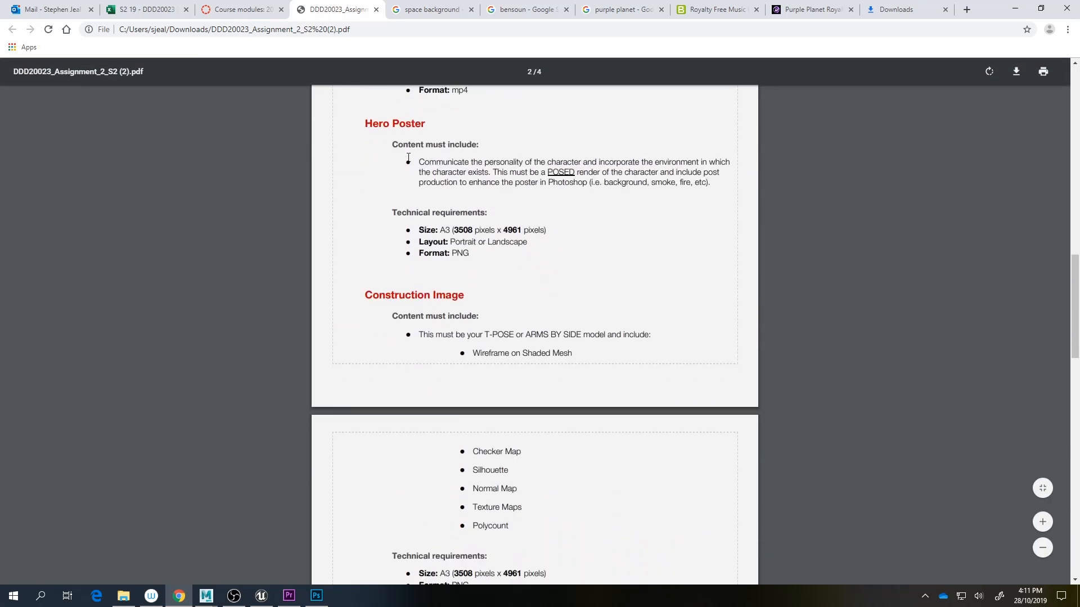
scroll(408, 158, down, 7)
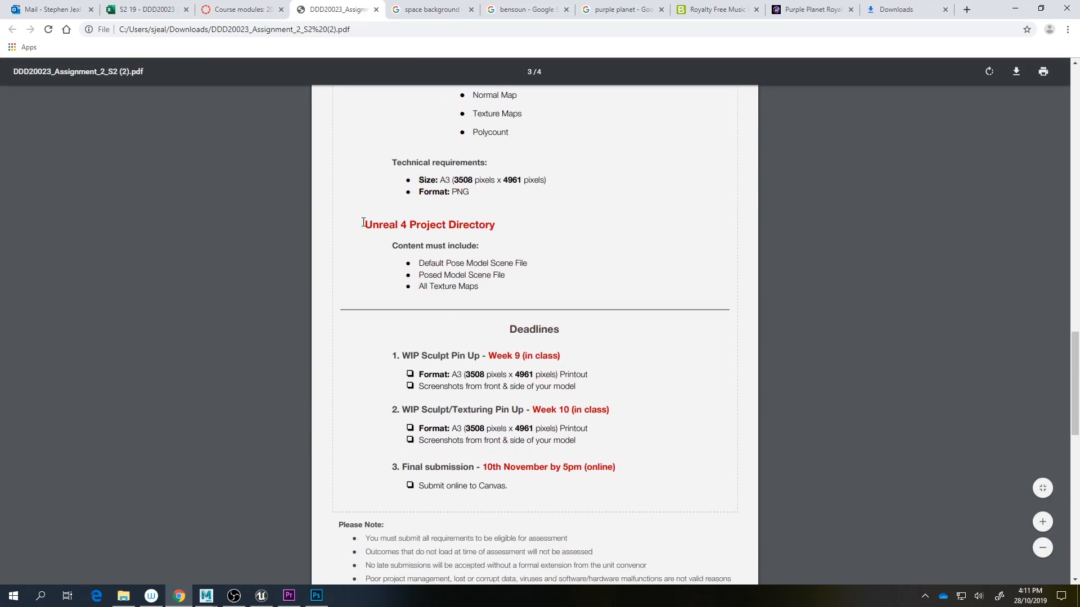
Step: Highlight the Unreal 4 Project Directory requirements in the brief, then clear the highlight
drag(364, 222, 597, 492)
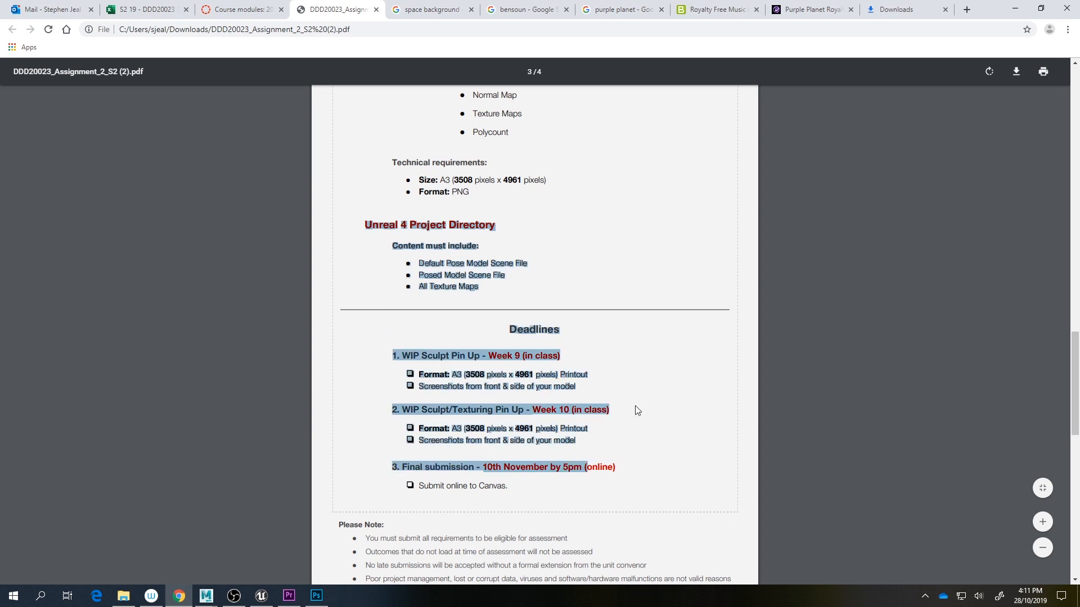
click(504, 211)
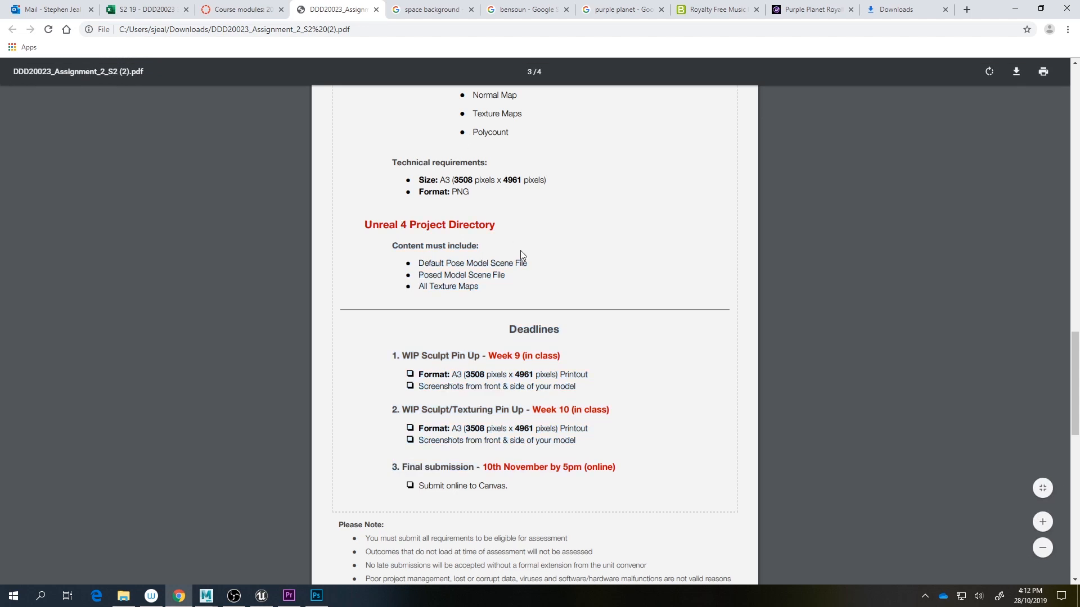
drag(363, 224, 490, 279)
click(406, 357)
Step: Minimise Chrome and Photoshop, enlarge the File Explorer window and look over the rendered screenshot images
click(1015, 9)
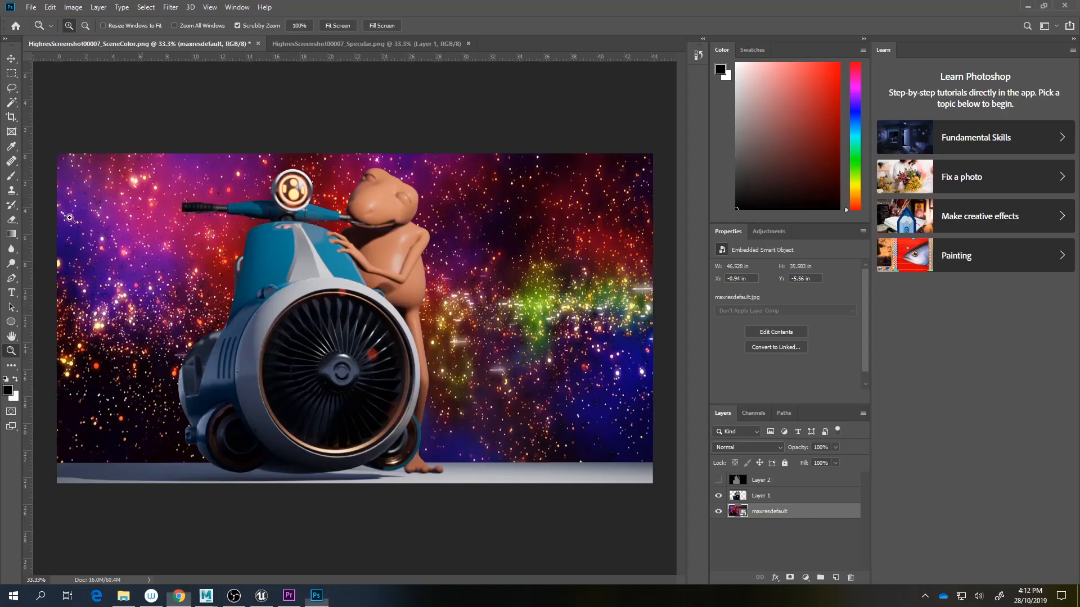
click(1024, 6)
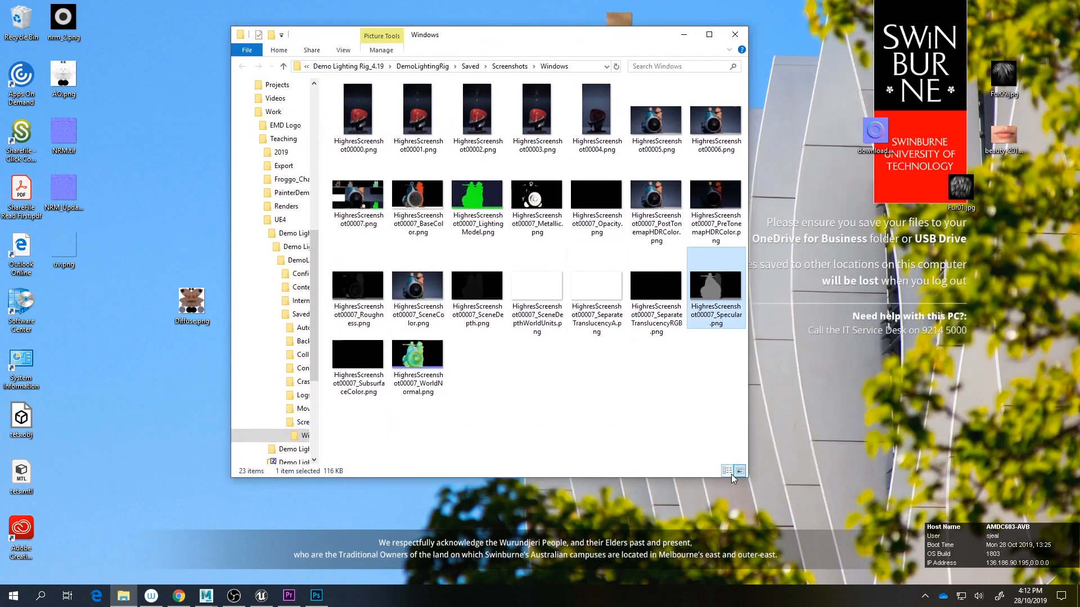
drag(747, 477, 949, 517)
click(728, 400)
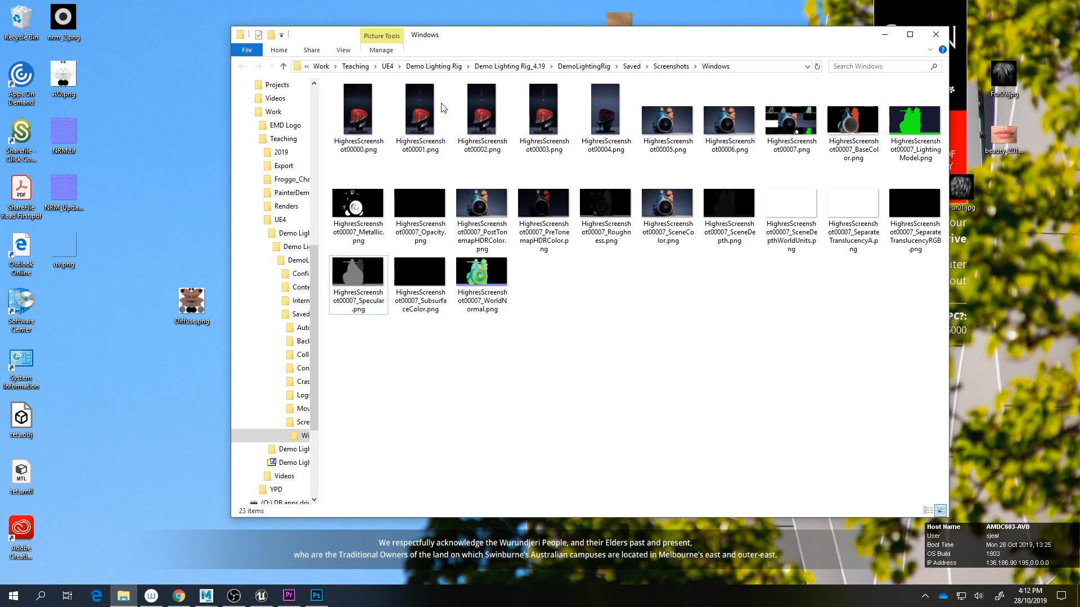
drag(327, 181, 478, 208)
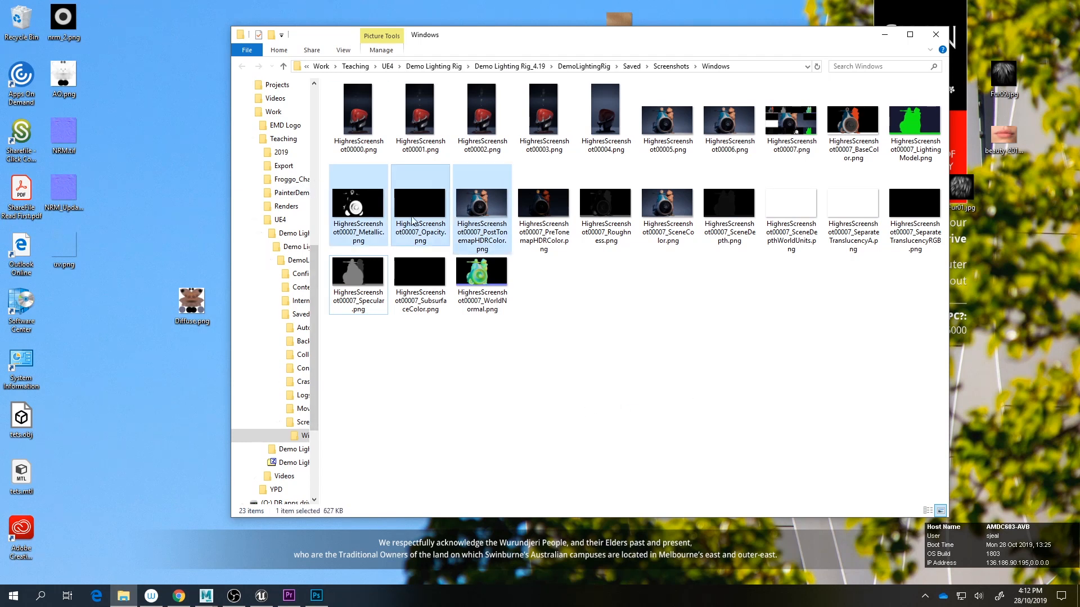
Step: Open the DemoLightingRig project folder inside UE4 > Demo Lighting Rig > Demo Lighting Rig_4.19
click(287, 233)
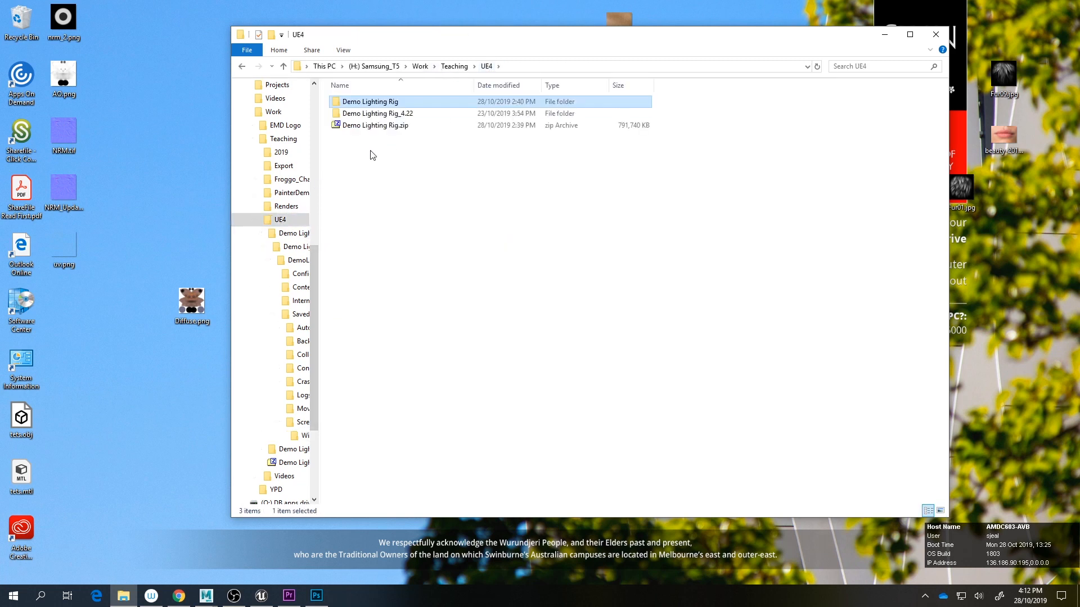
click(361, 105)
double_click(365, 104)
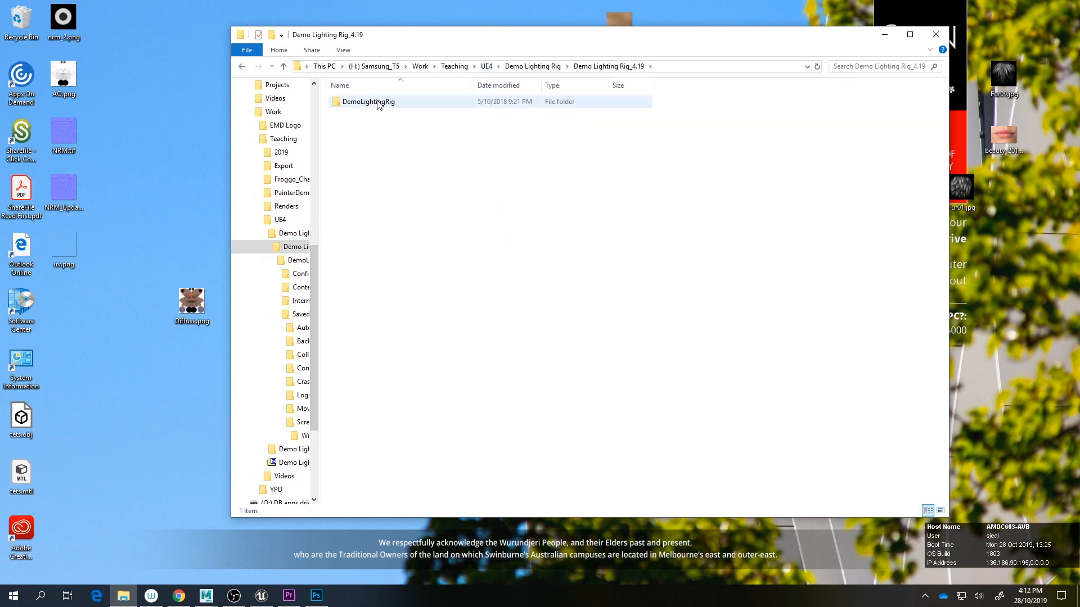
double_click(380, 103)
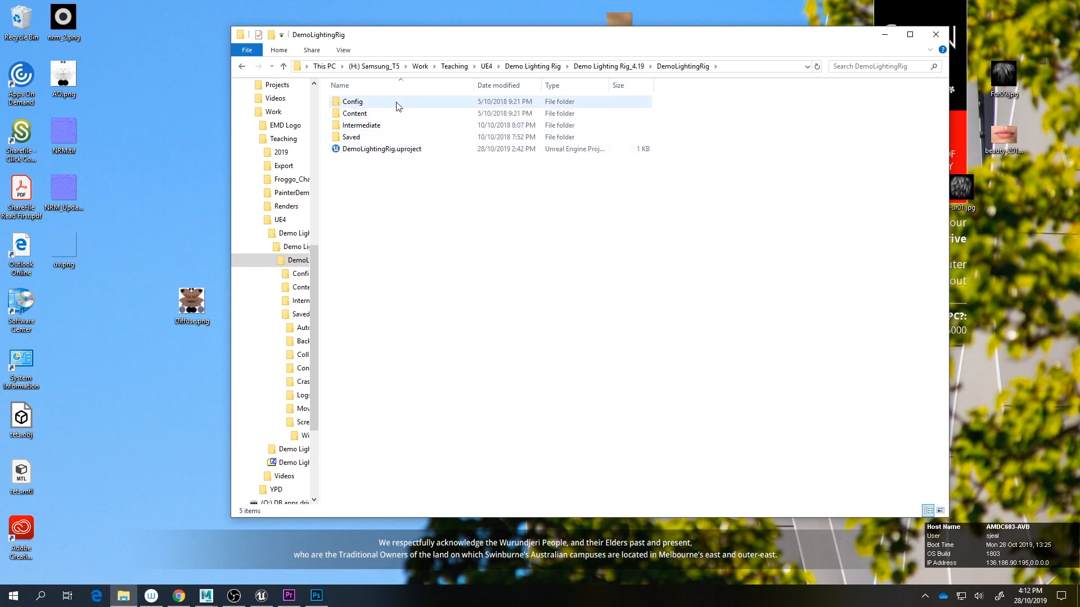
Step: Select all the project's folders and the uproject file, inspect their context options, dismiss them and return to the UE4 folder
drag(398, 188, 346, 101)
right_click(358, 126)
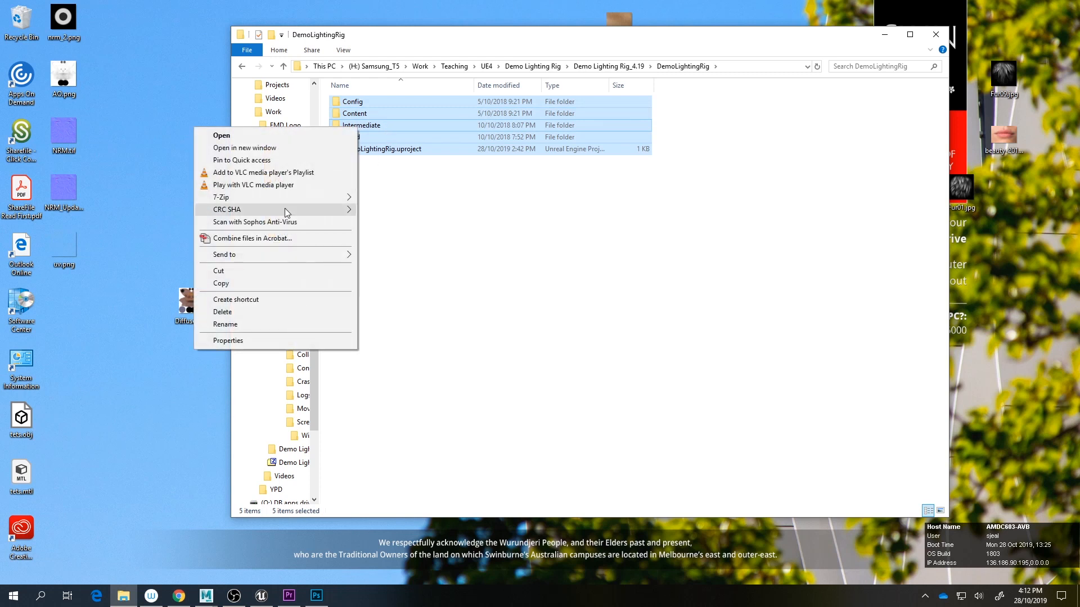
click(603, 262)
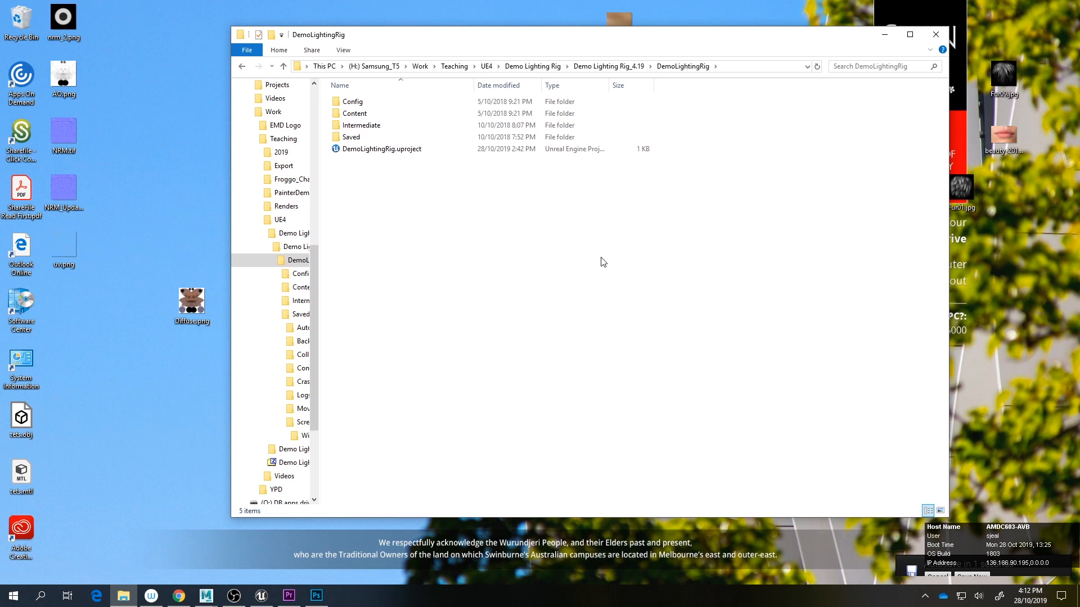
key(BackSpace)
key(BackSpace)
key(BackSpace)
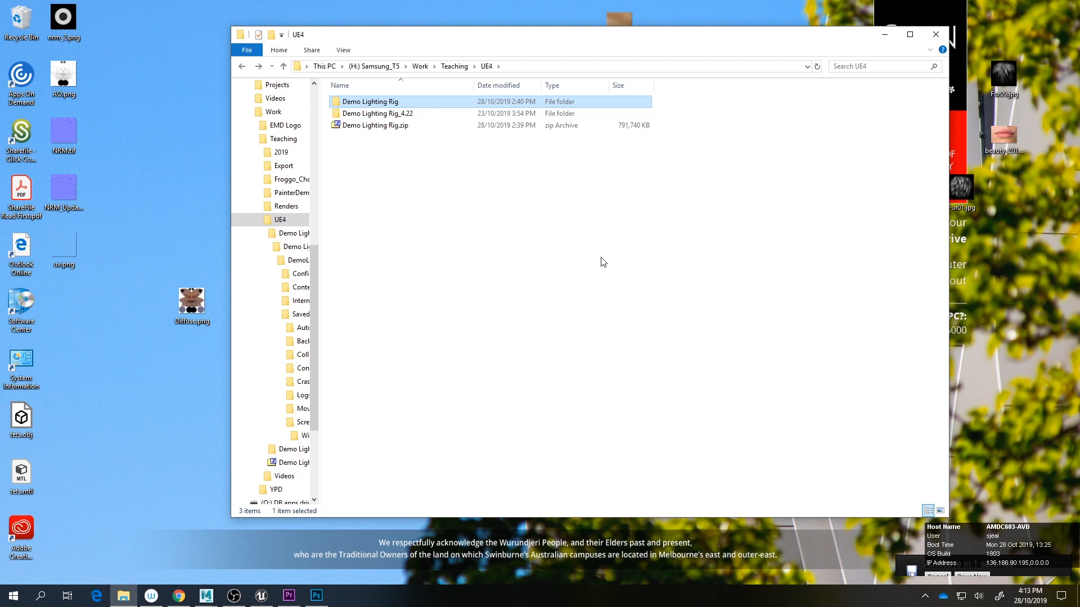
Step: Switch to the OBS window
click(234, 595)
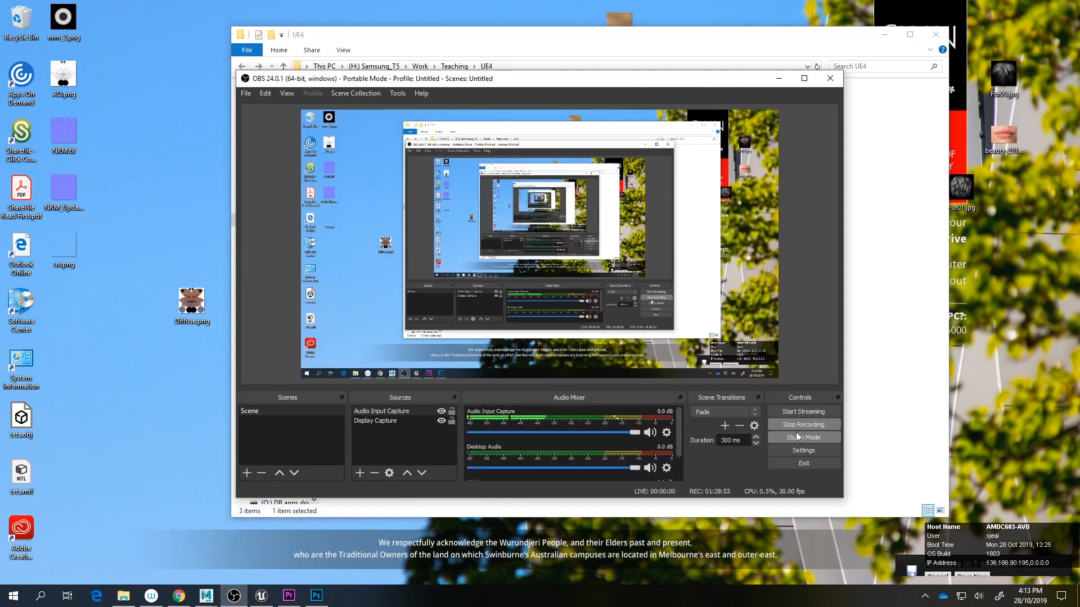